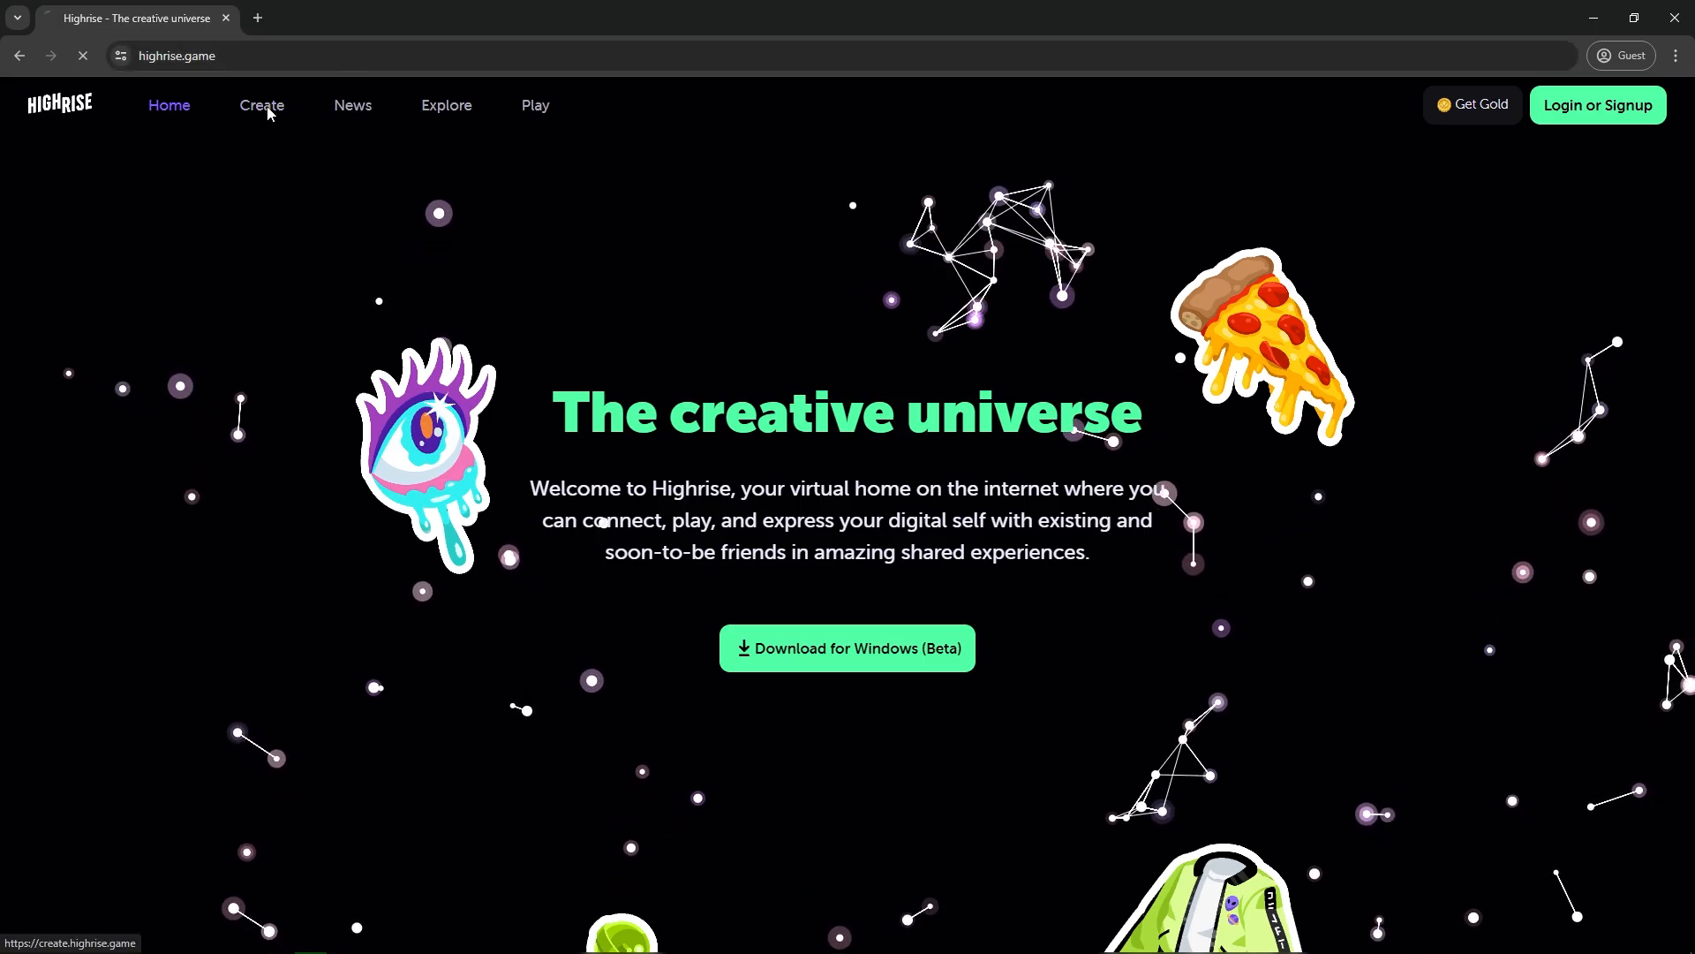
Download the Windows version of the Highrise Studio Hub installer from the Highrise Studio page of the Create site.
click(268, 107)
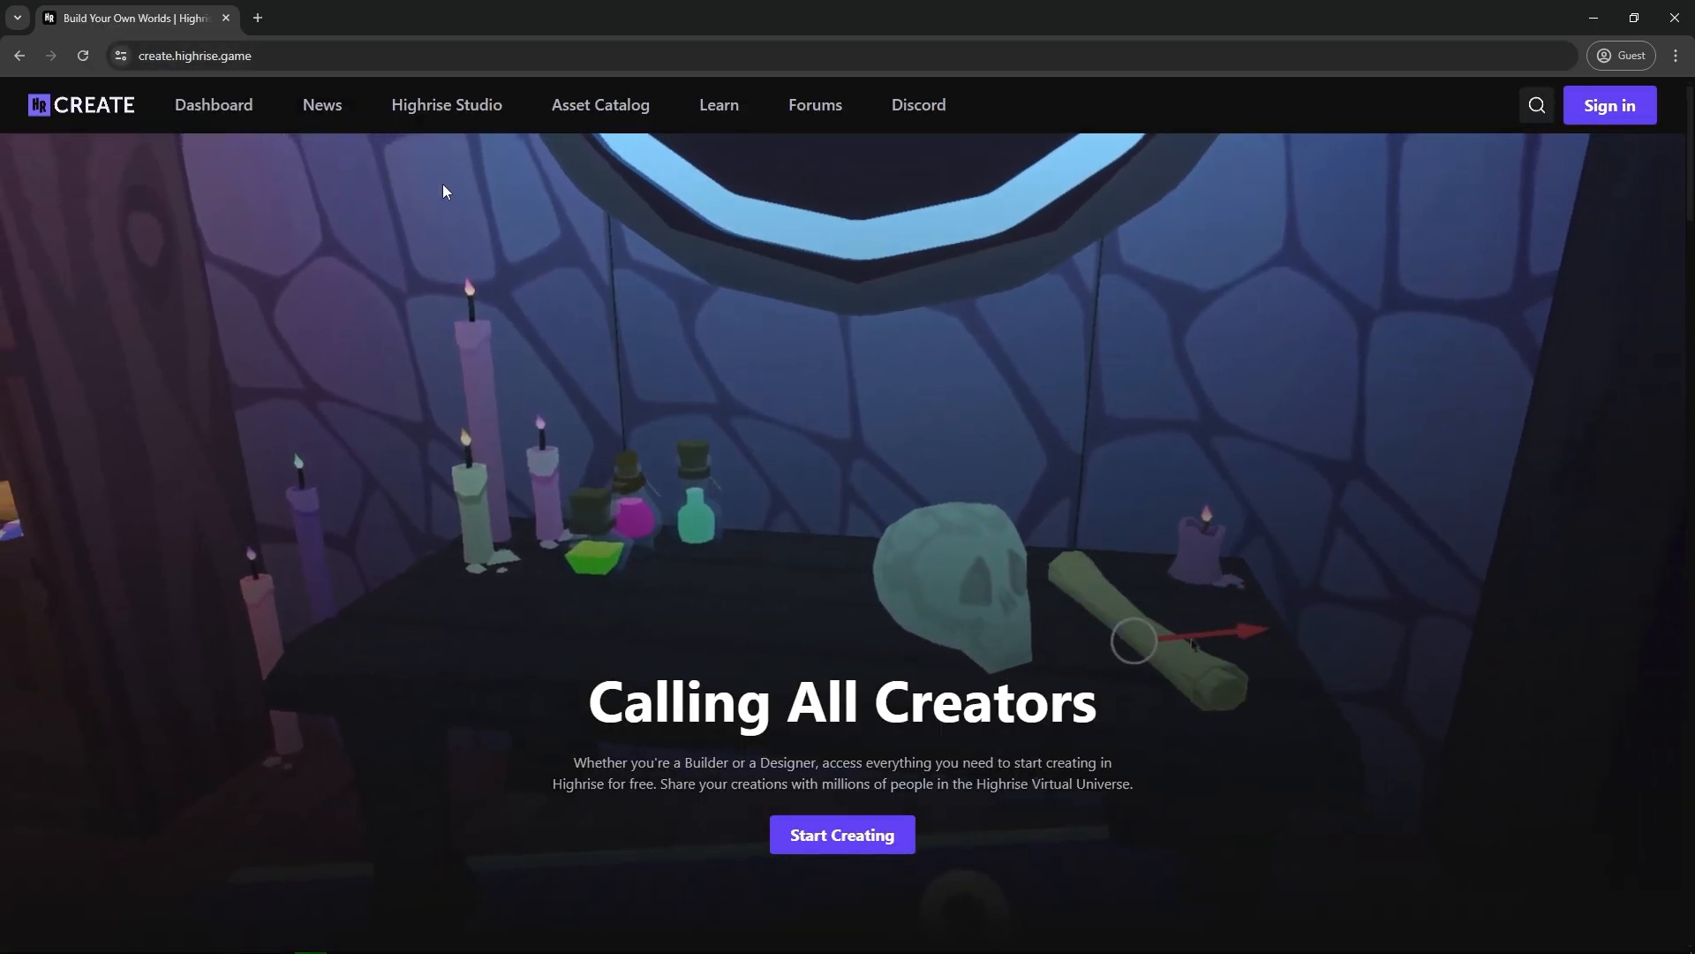
click(433, 112)
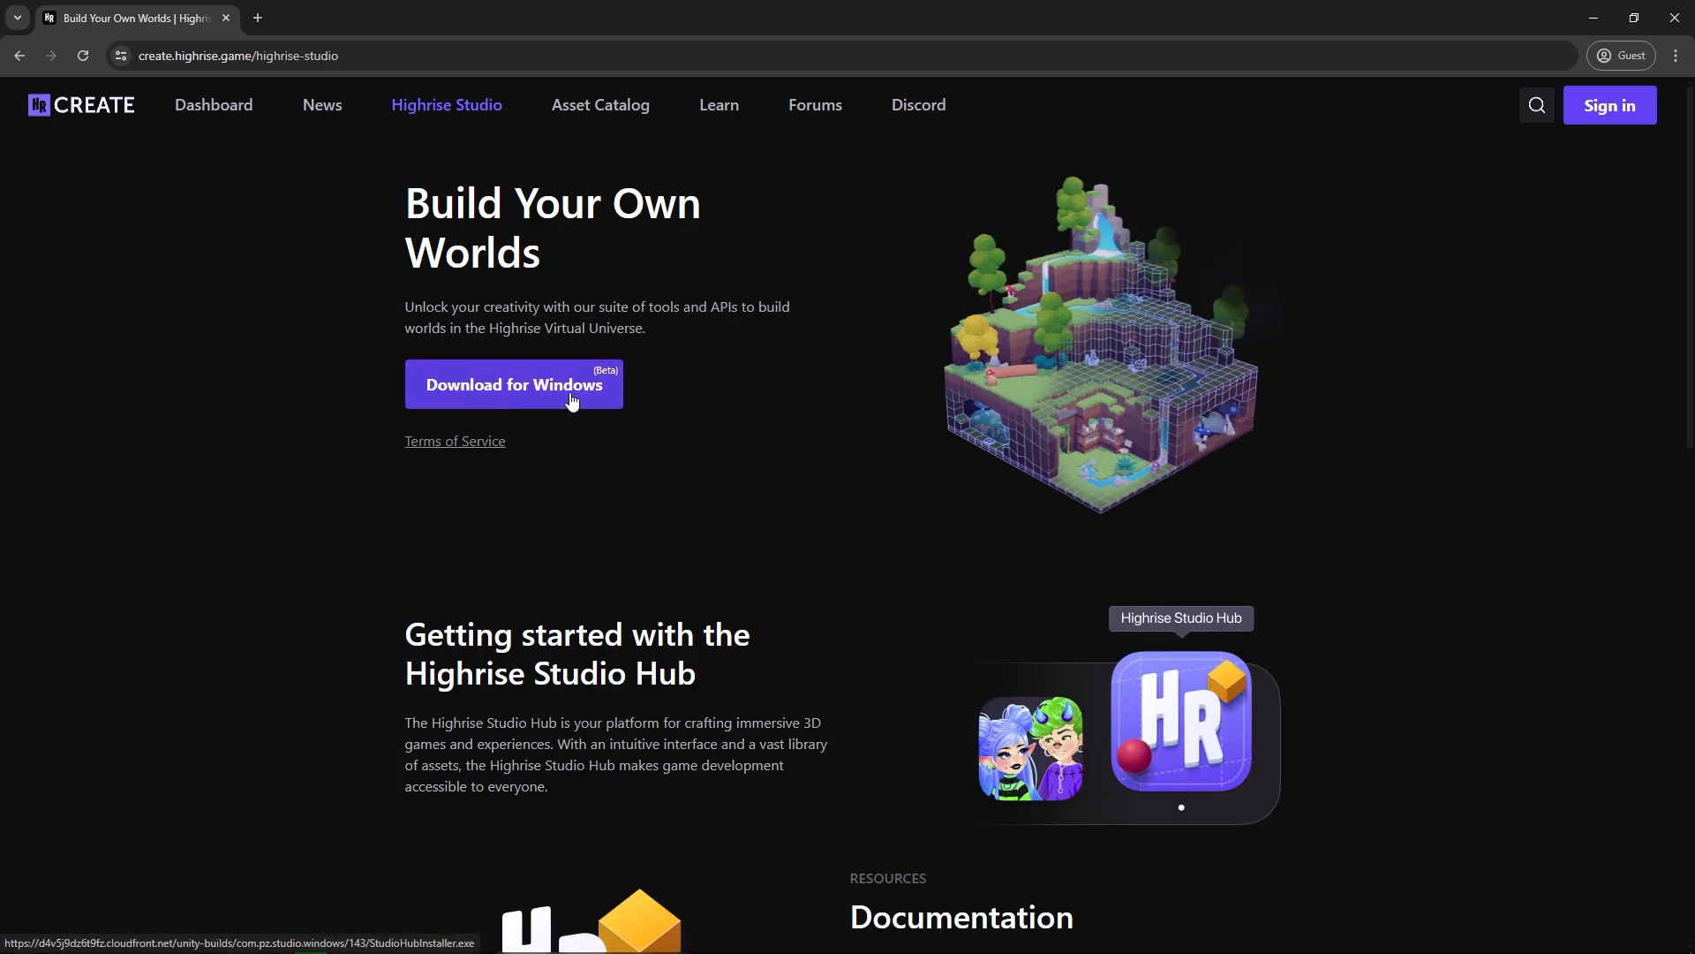
scroll(869, 420, down, 10)
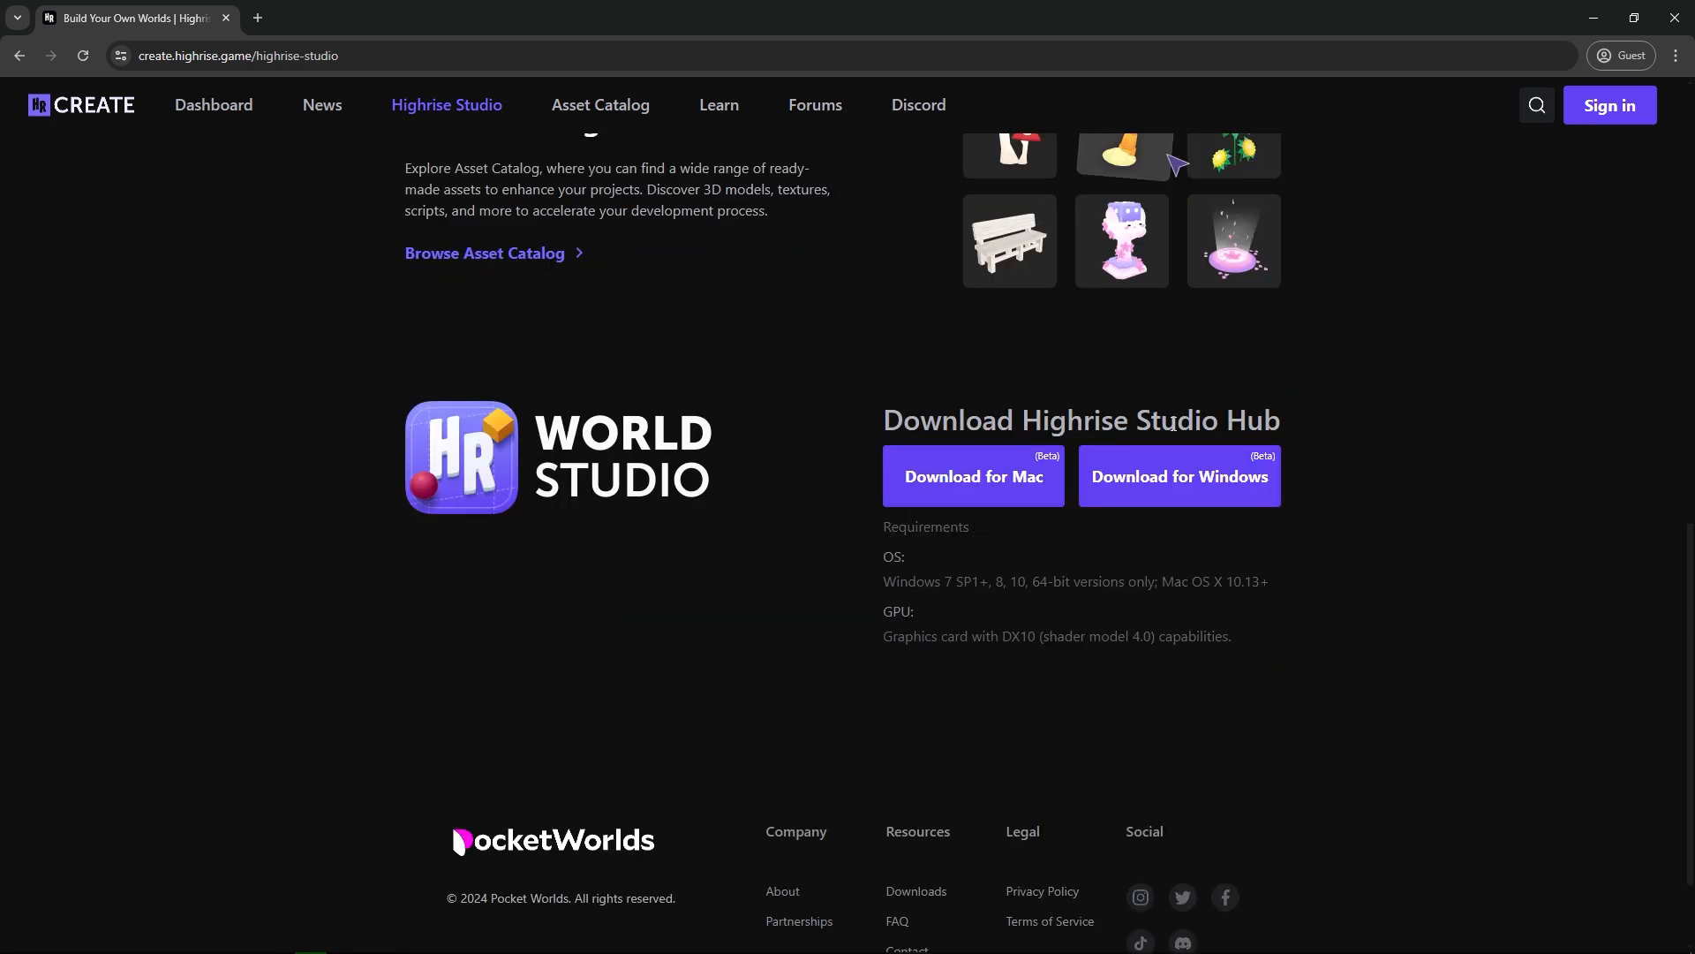
scroll(1172, 426, up, 10)
click(498, 395)
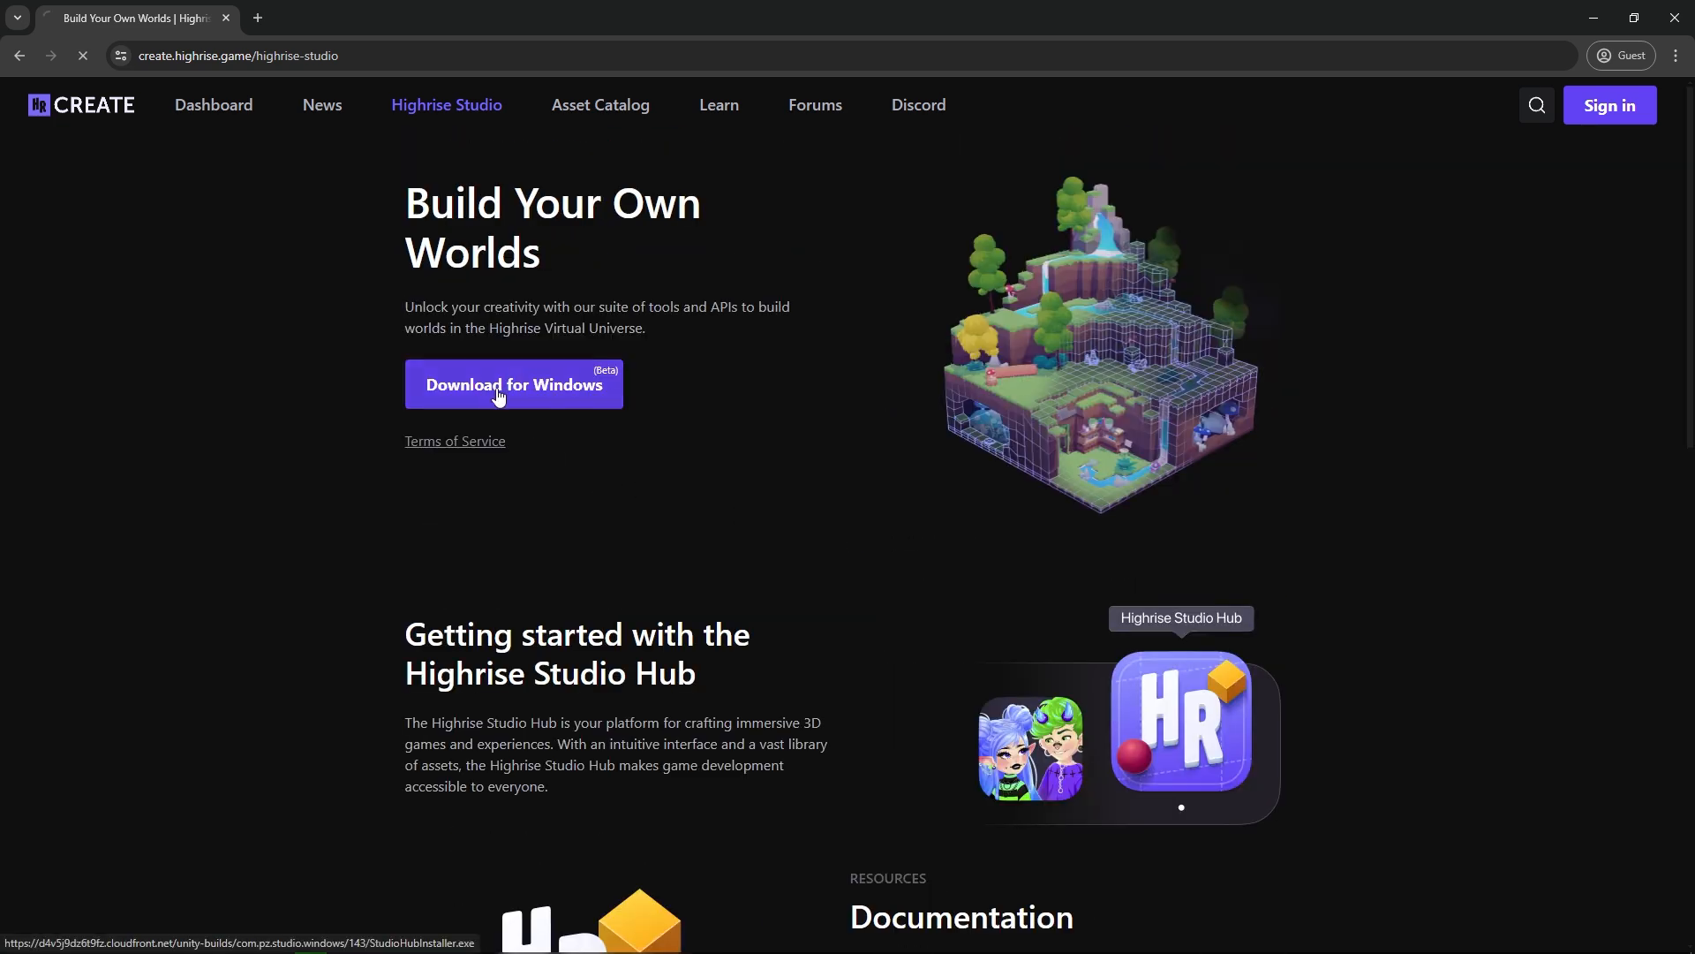
Run the downloaded installer, install Highrise Studio Hub into the existing default folder with a desktop shortcut, and launch it.
click(1567, 59)
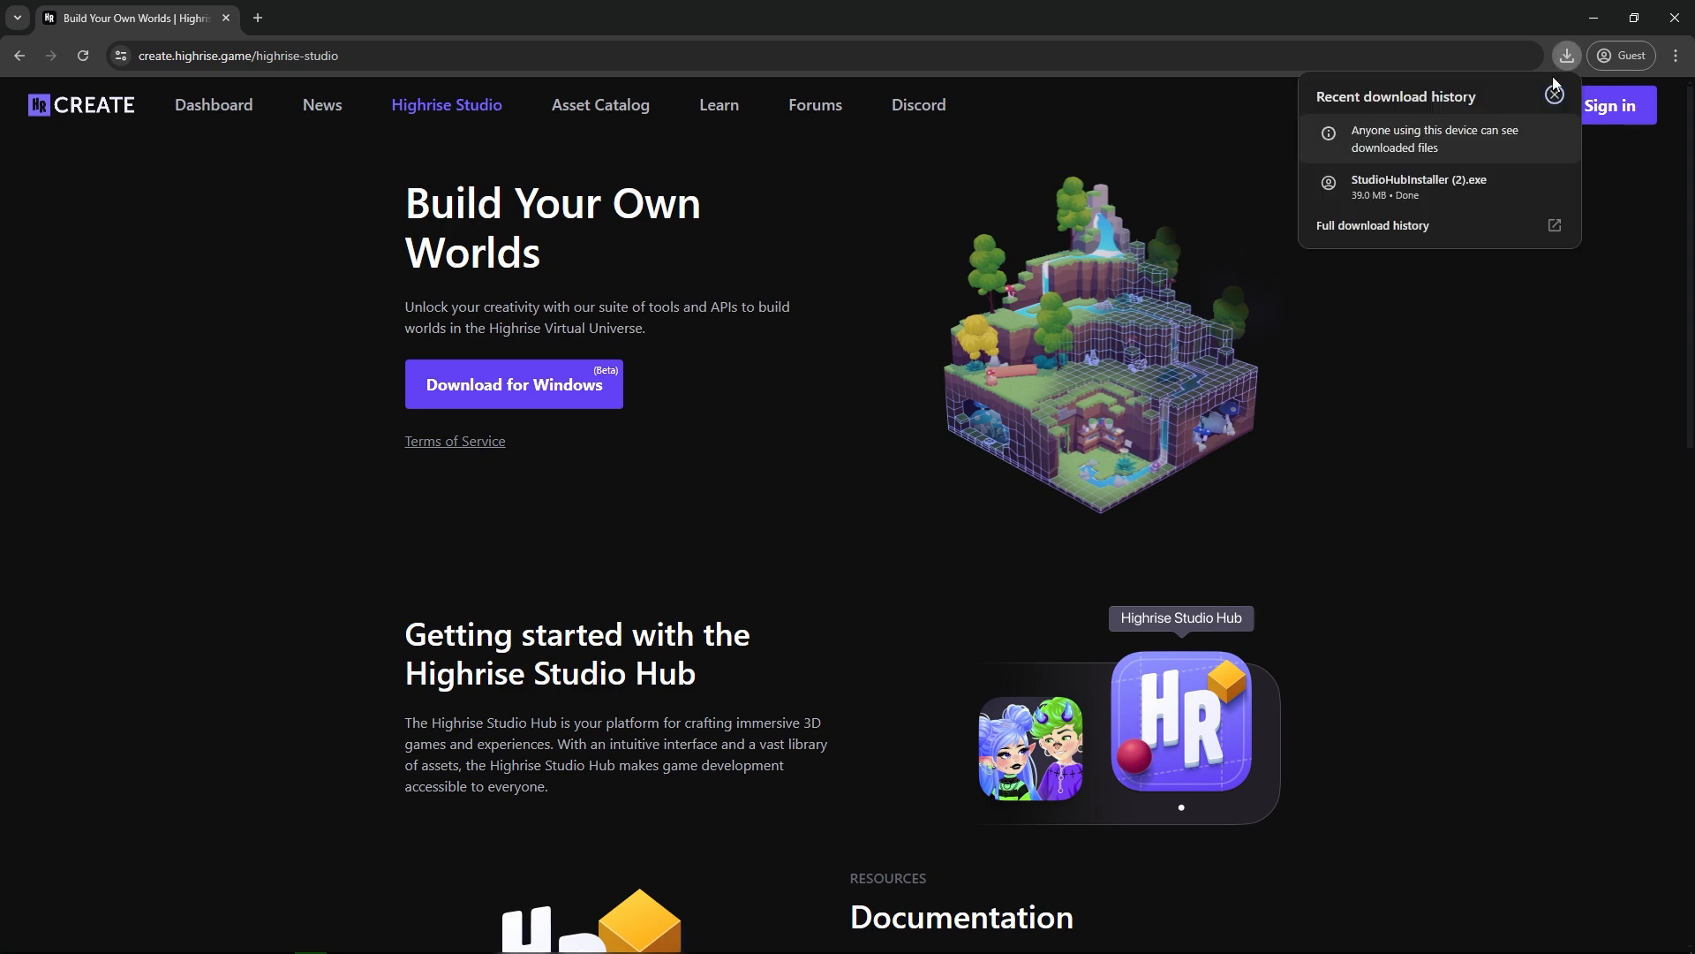
click(1402, 187)
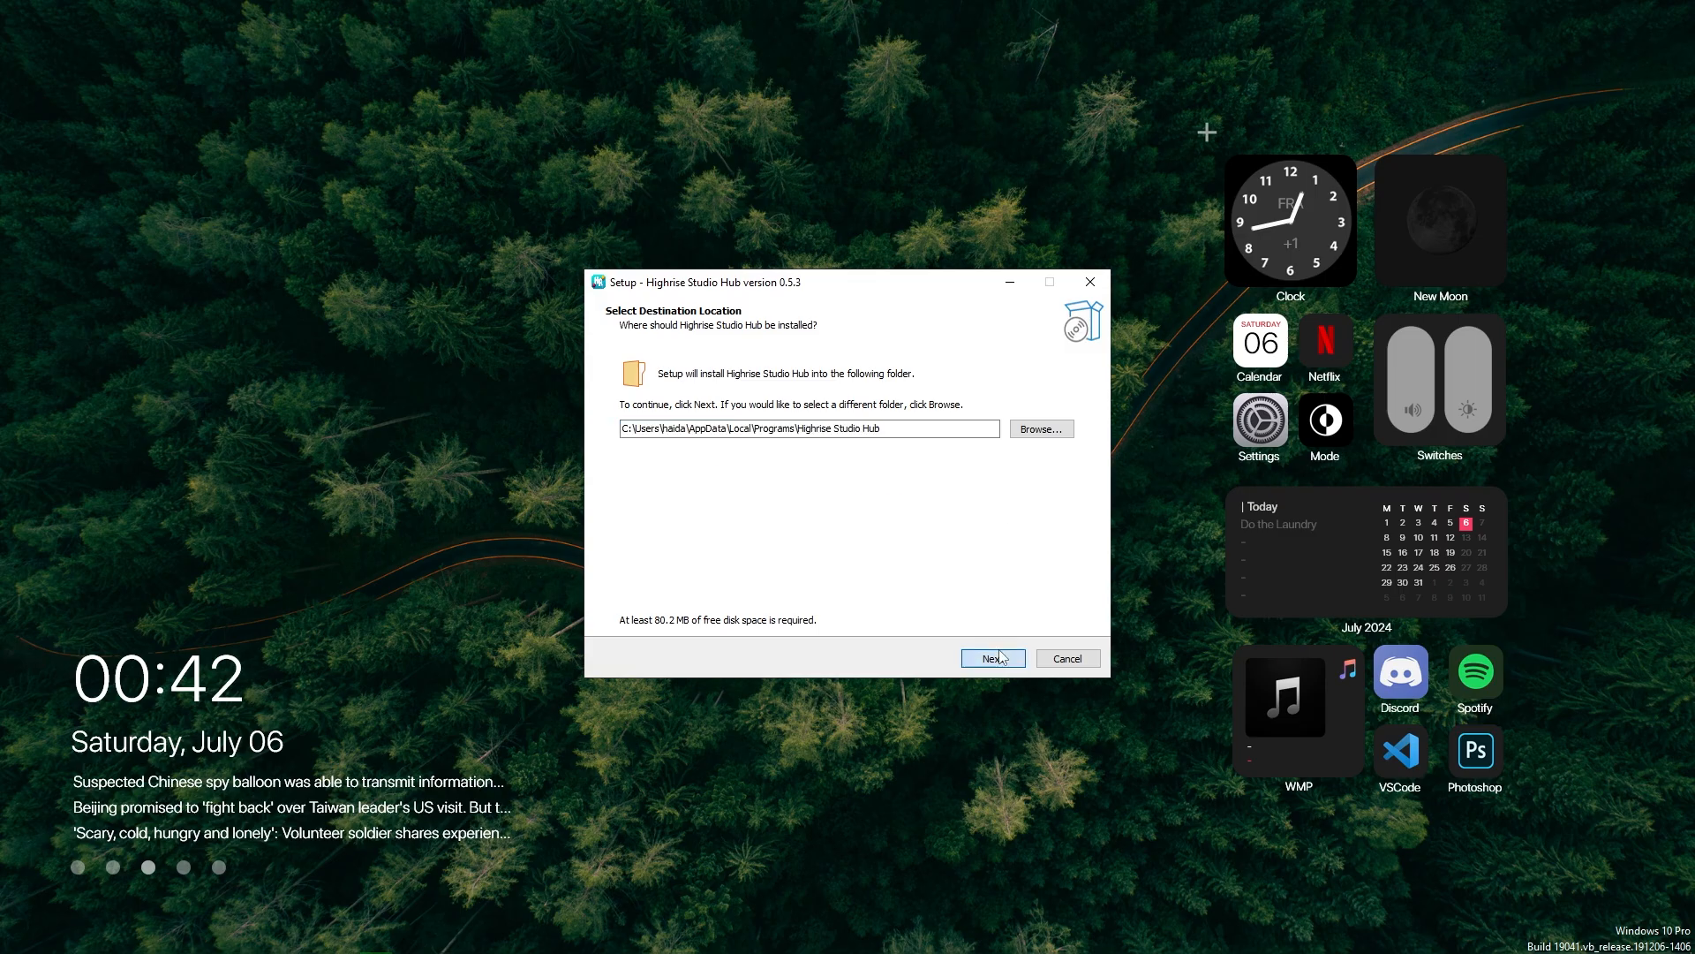
click(999, 654)
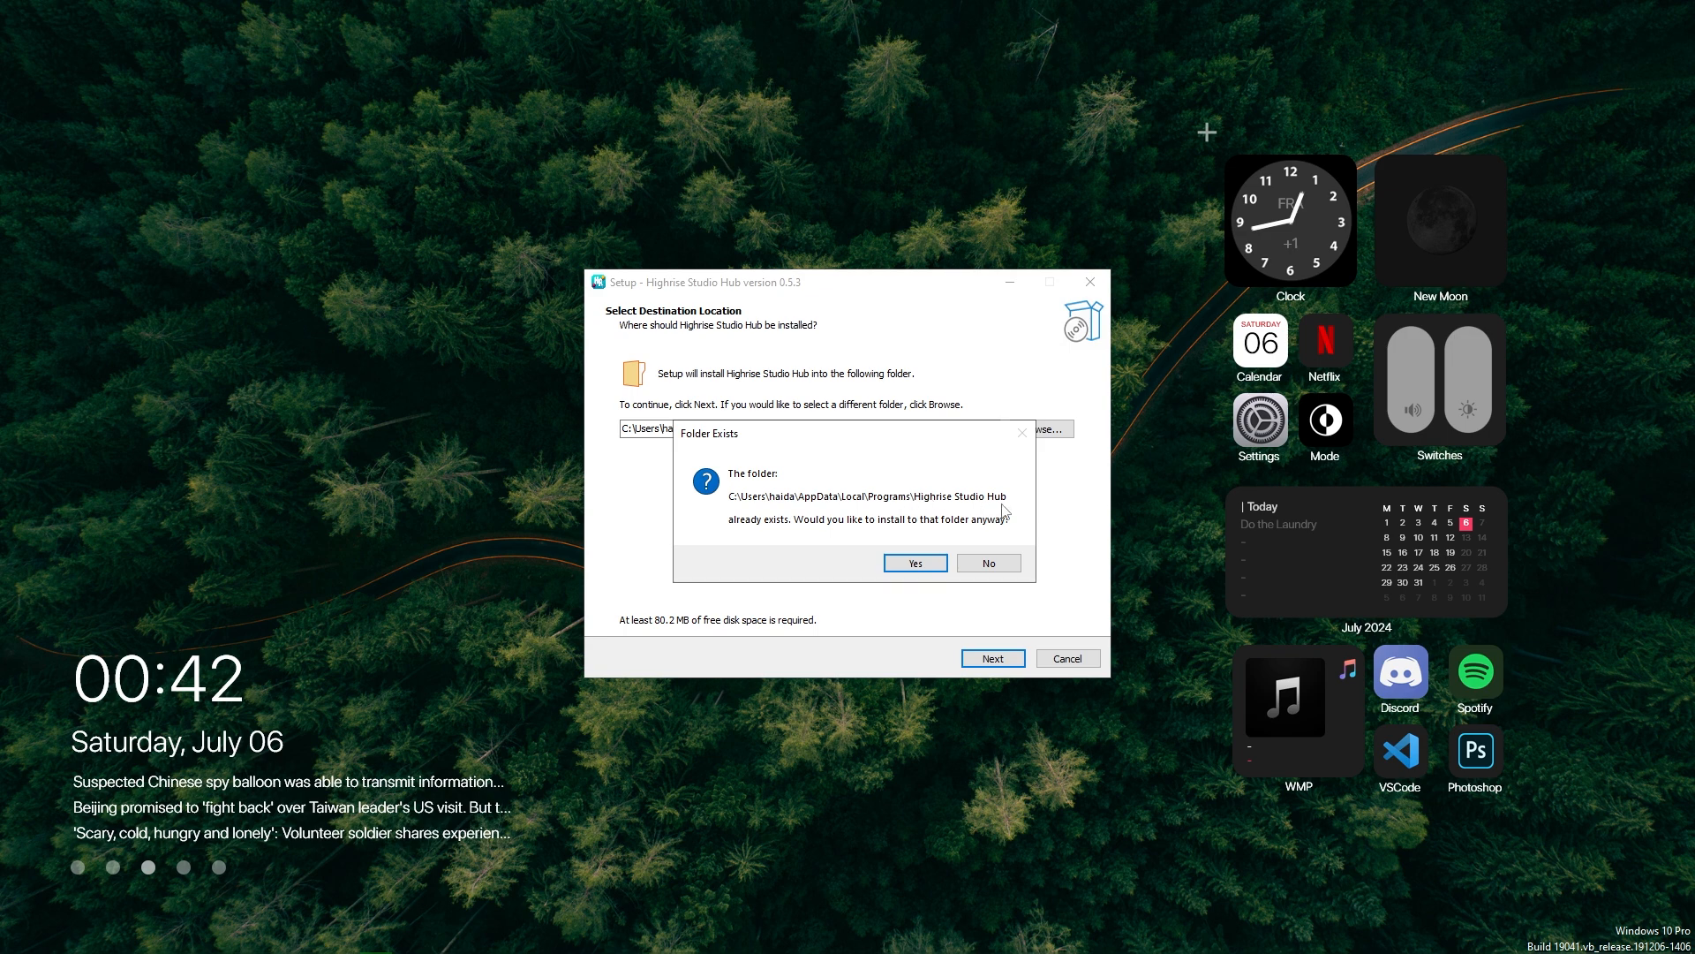
click(916, 563)
click(633, 425)
click(991, 659)
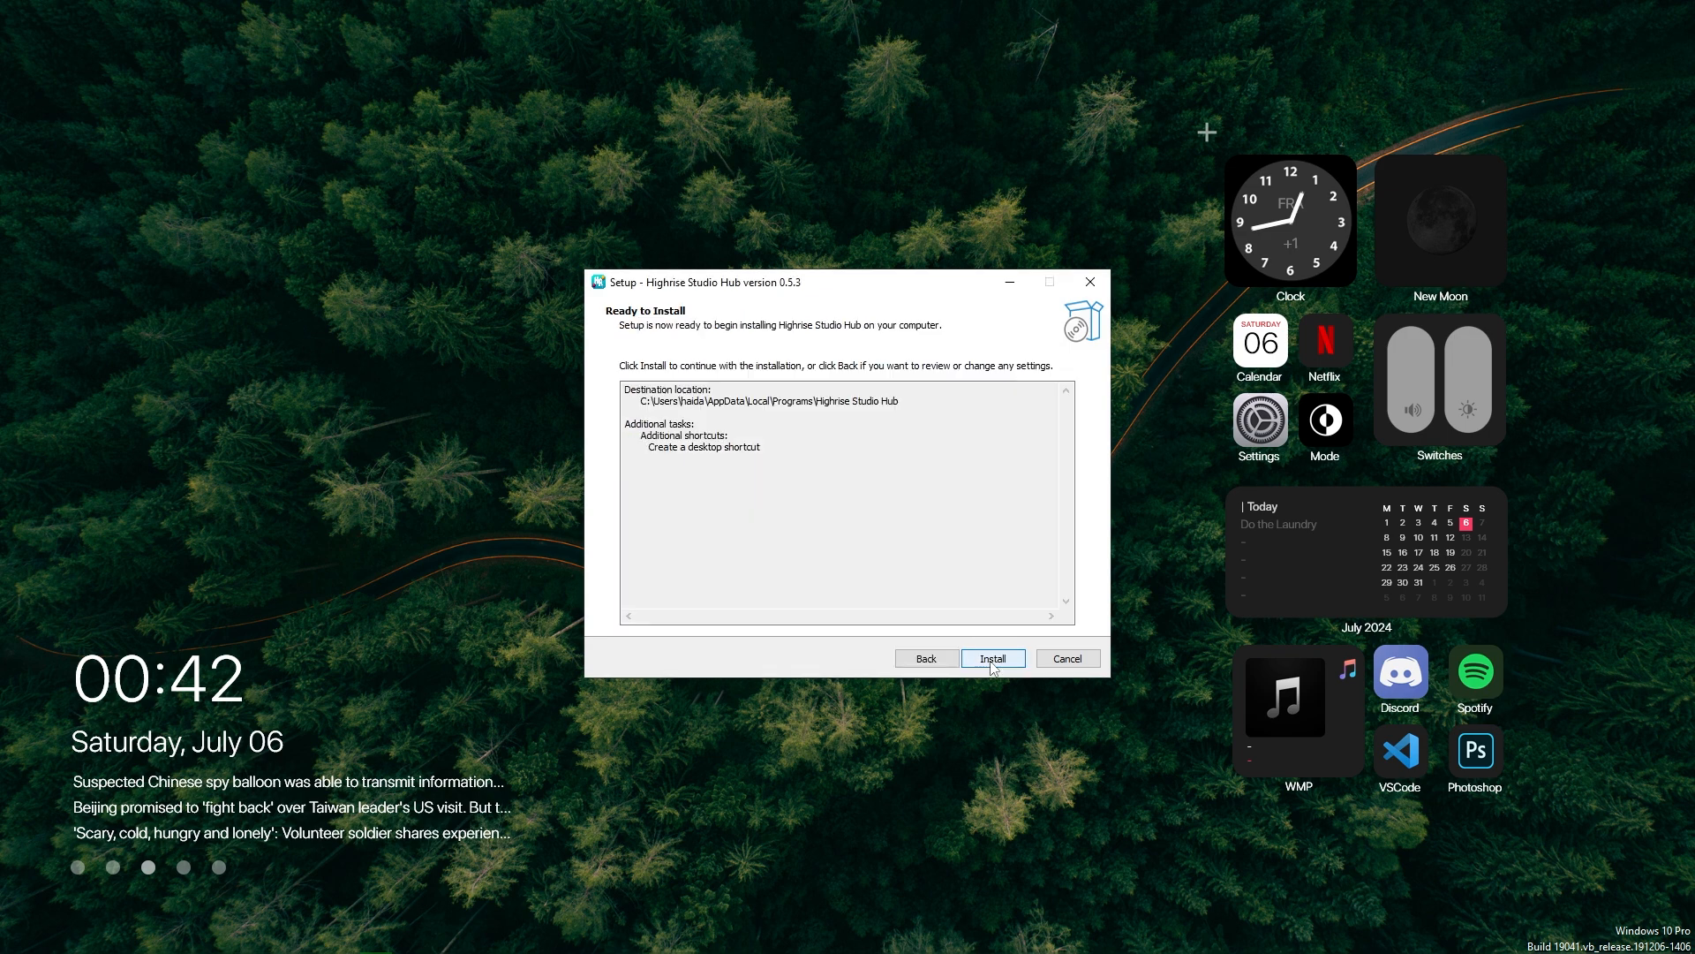
click(992, 658)
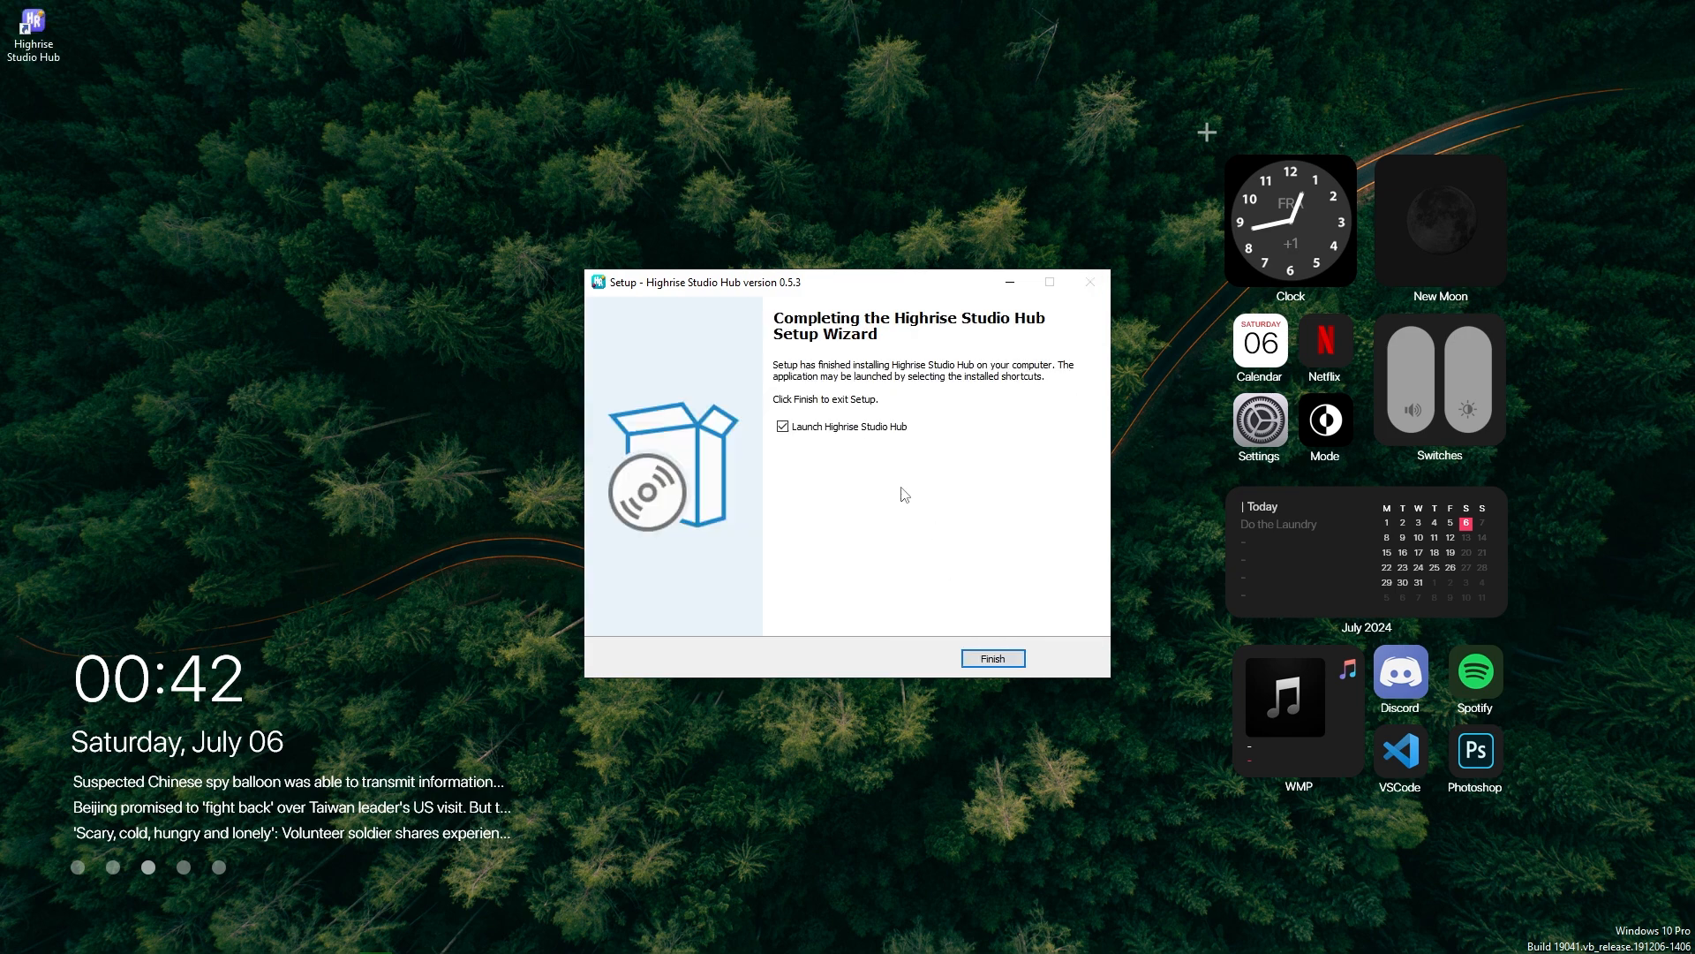
click(993, 658)
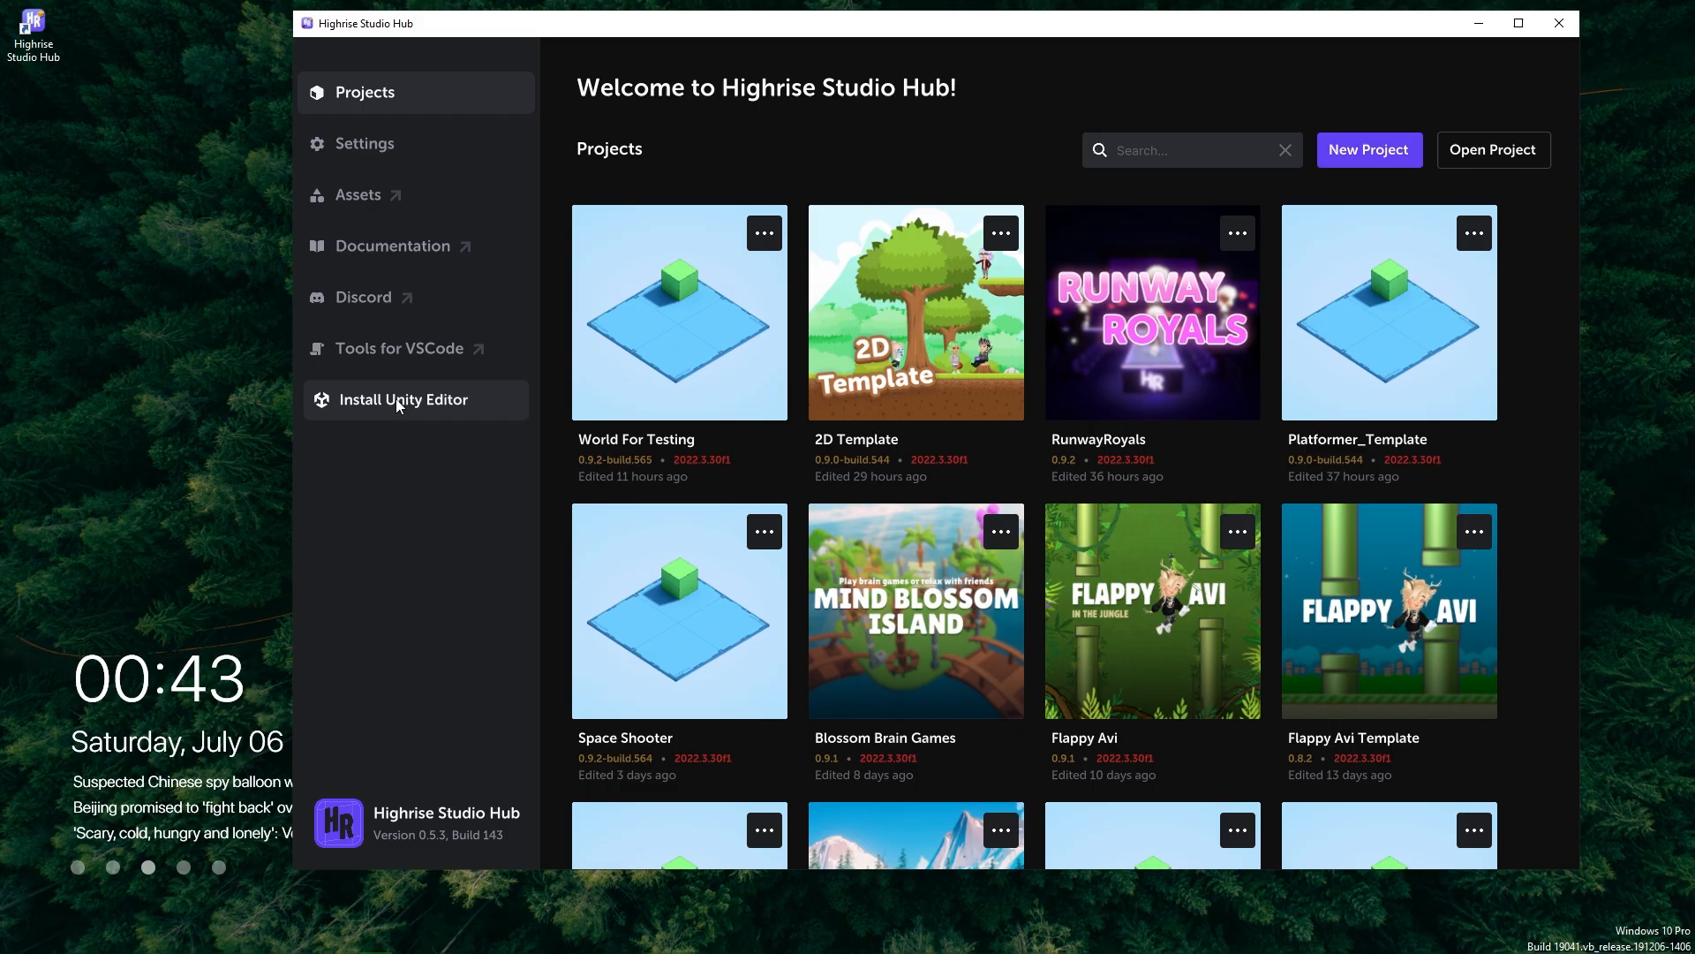
Install the required Unity Editor version 2022.3.30f1 from Highrise Studio Hub.
click(719, 507)
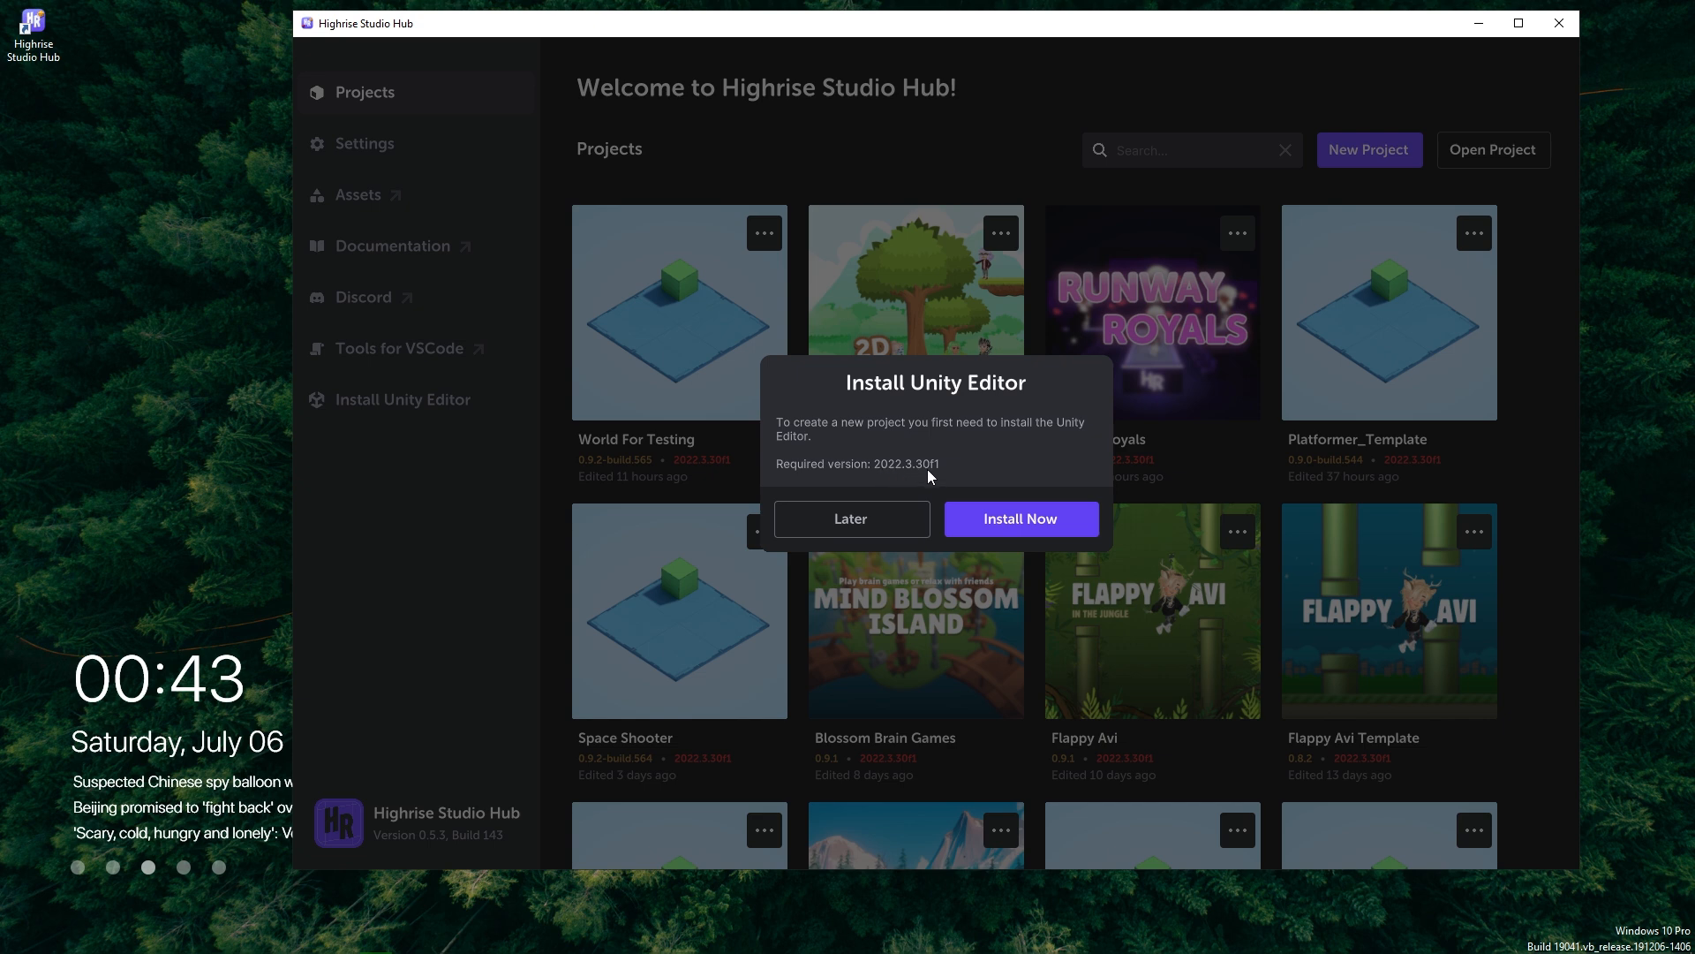
click(1004, 527)
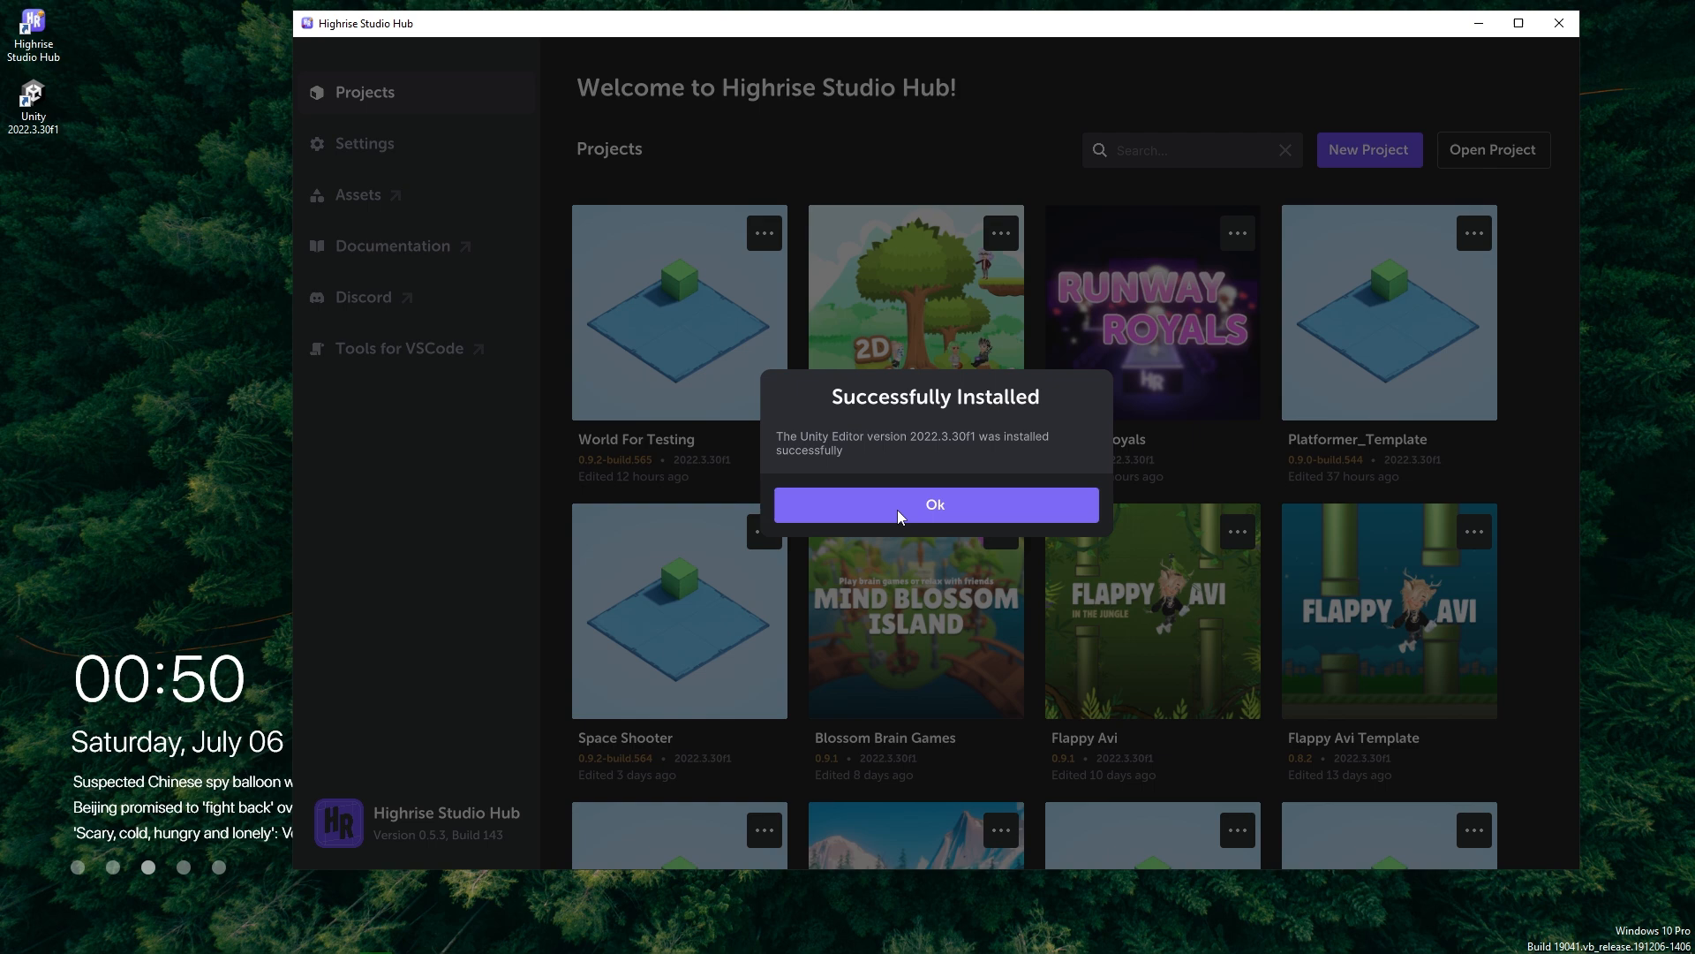
click(897, 513)
Create a new project named "My 2D Platformer" from the 2D Platformer template.
scroll(835, 480, down, 1)
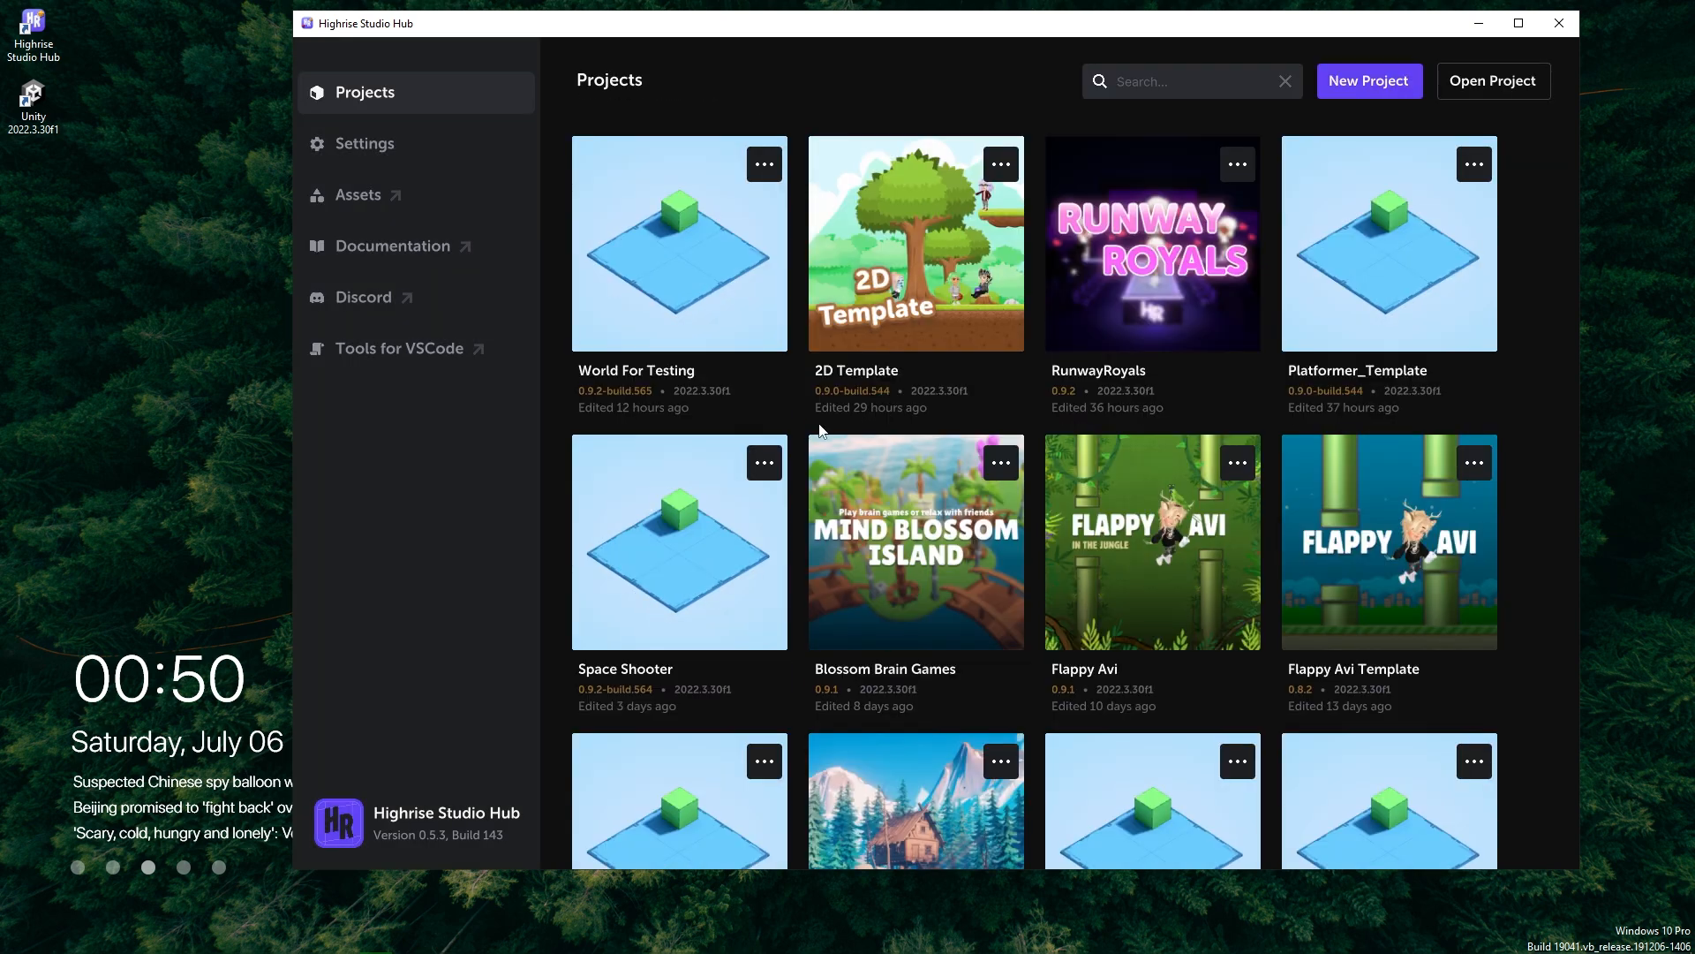
click(1369, 82)
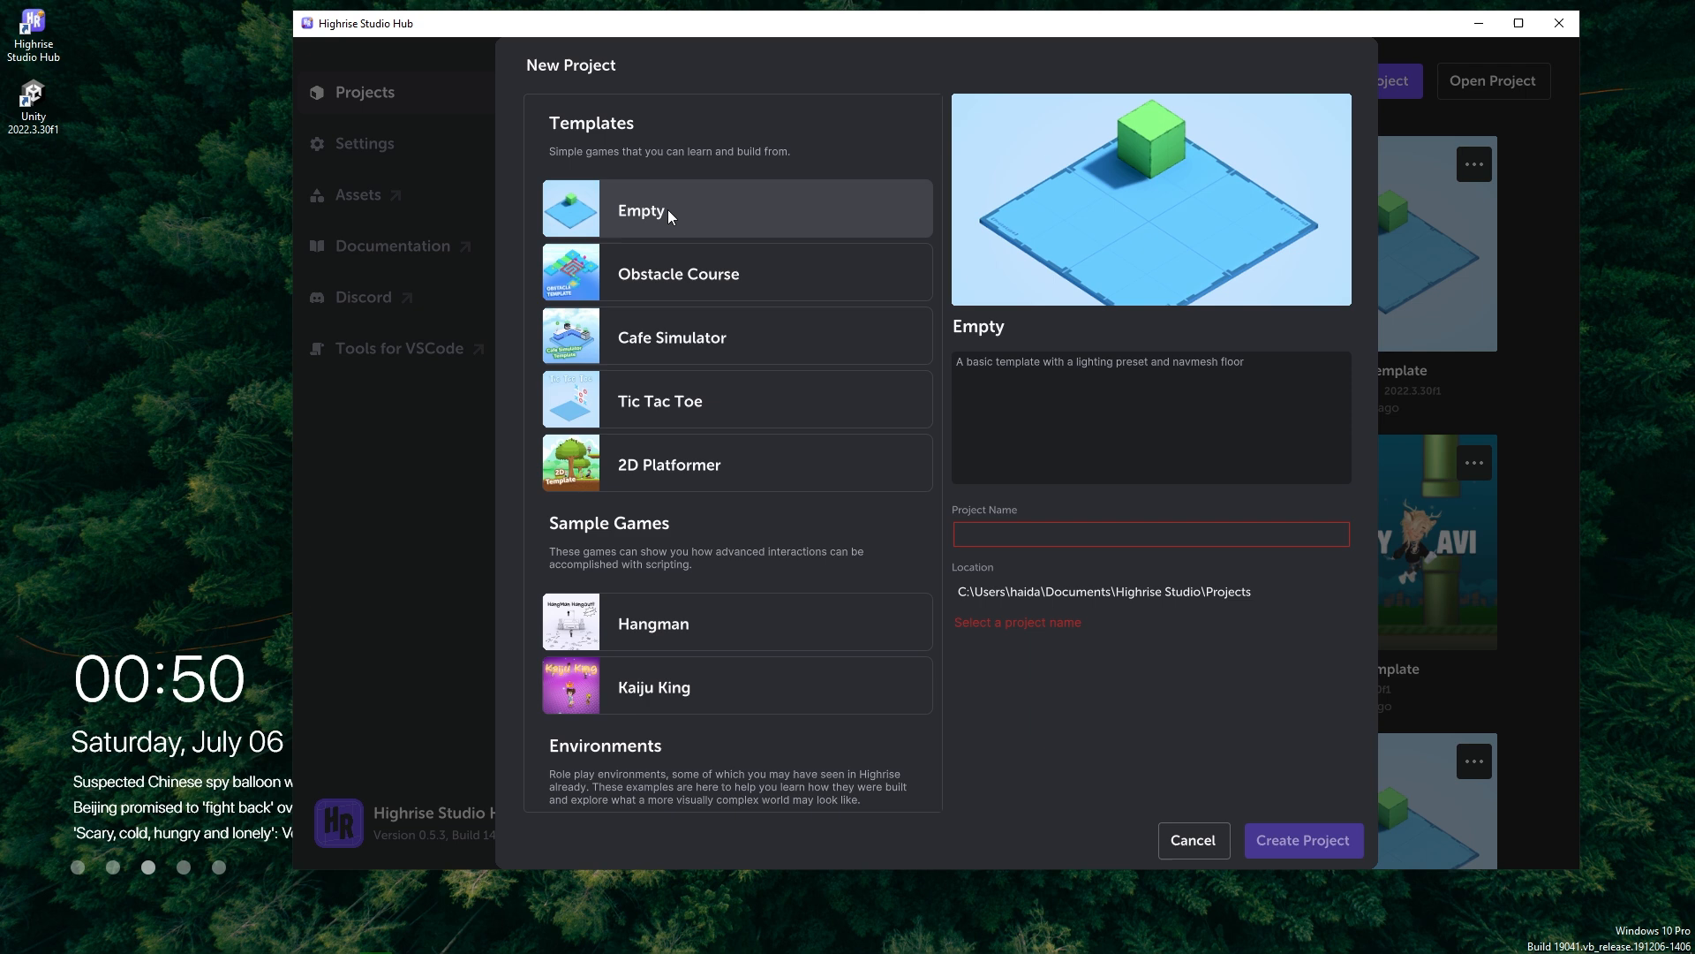
scroll(743, 425, down, 2)
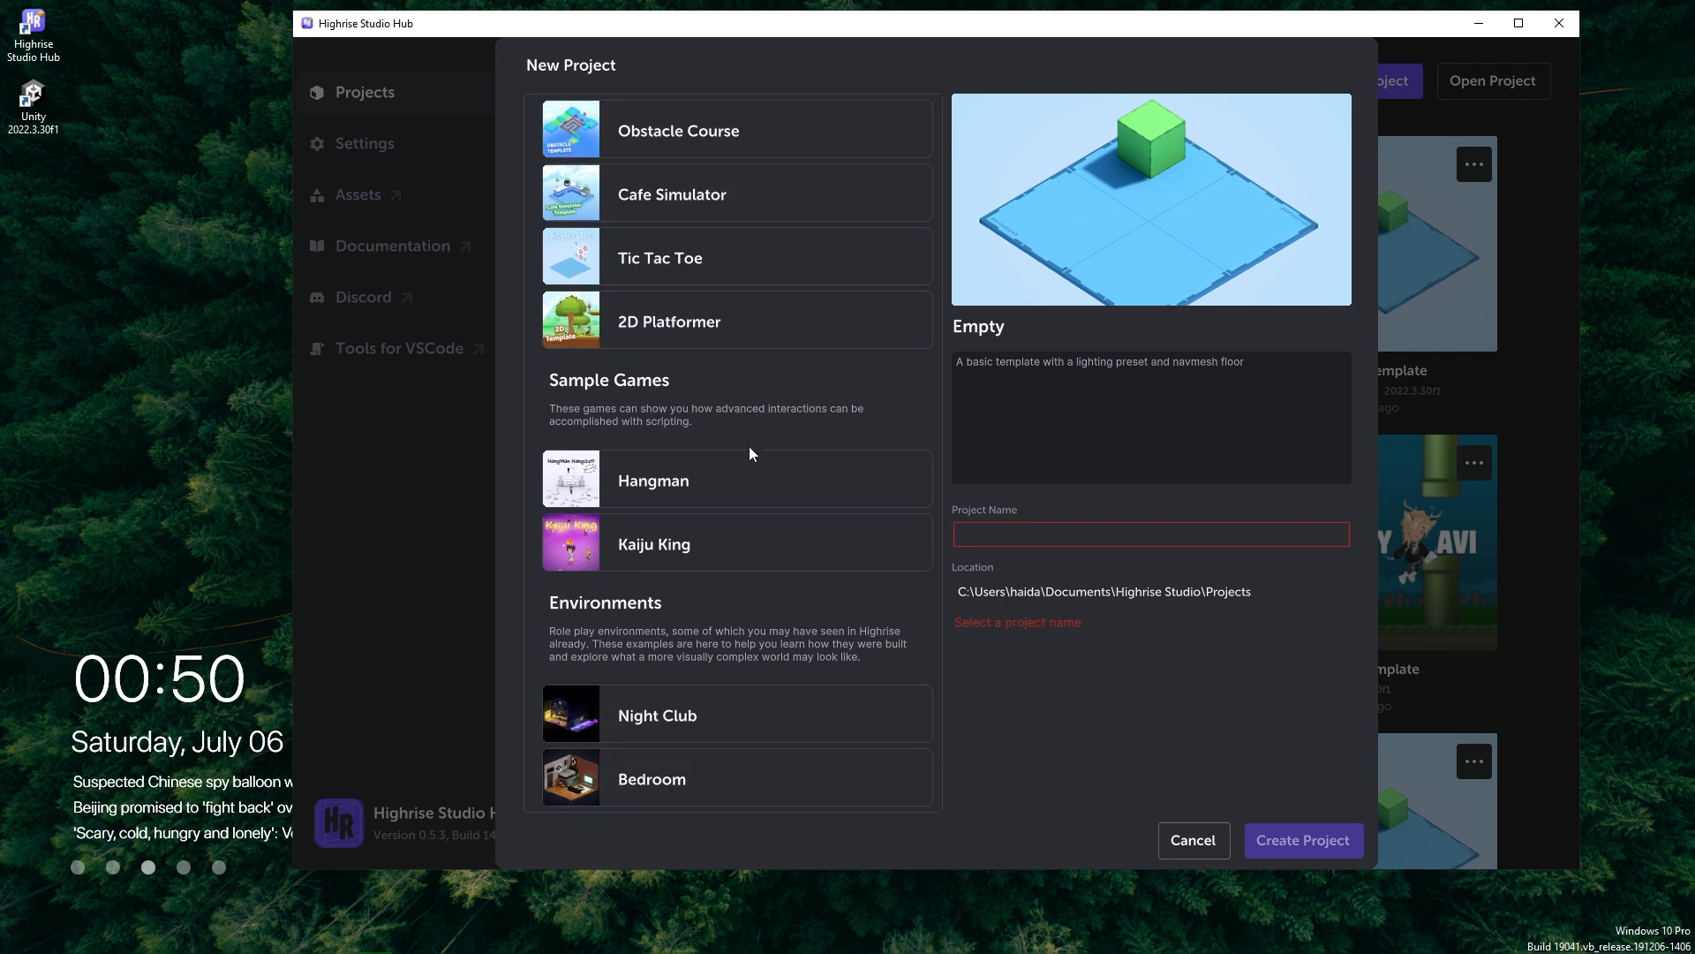
scroll(768, 495, up, 1)
scroll(768, 505, up, 1)
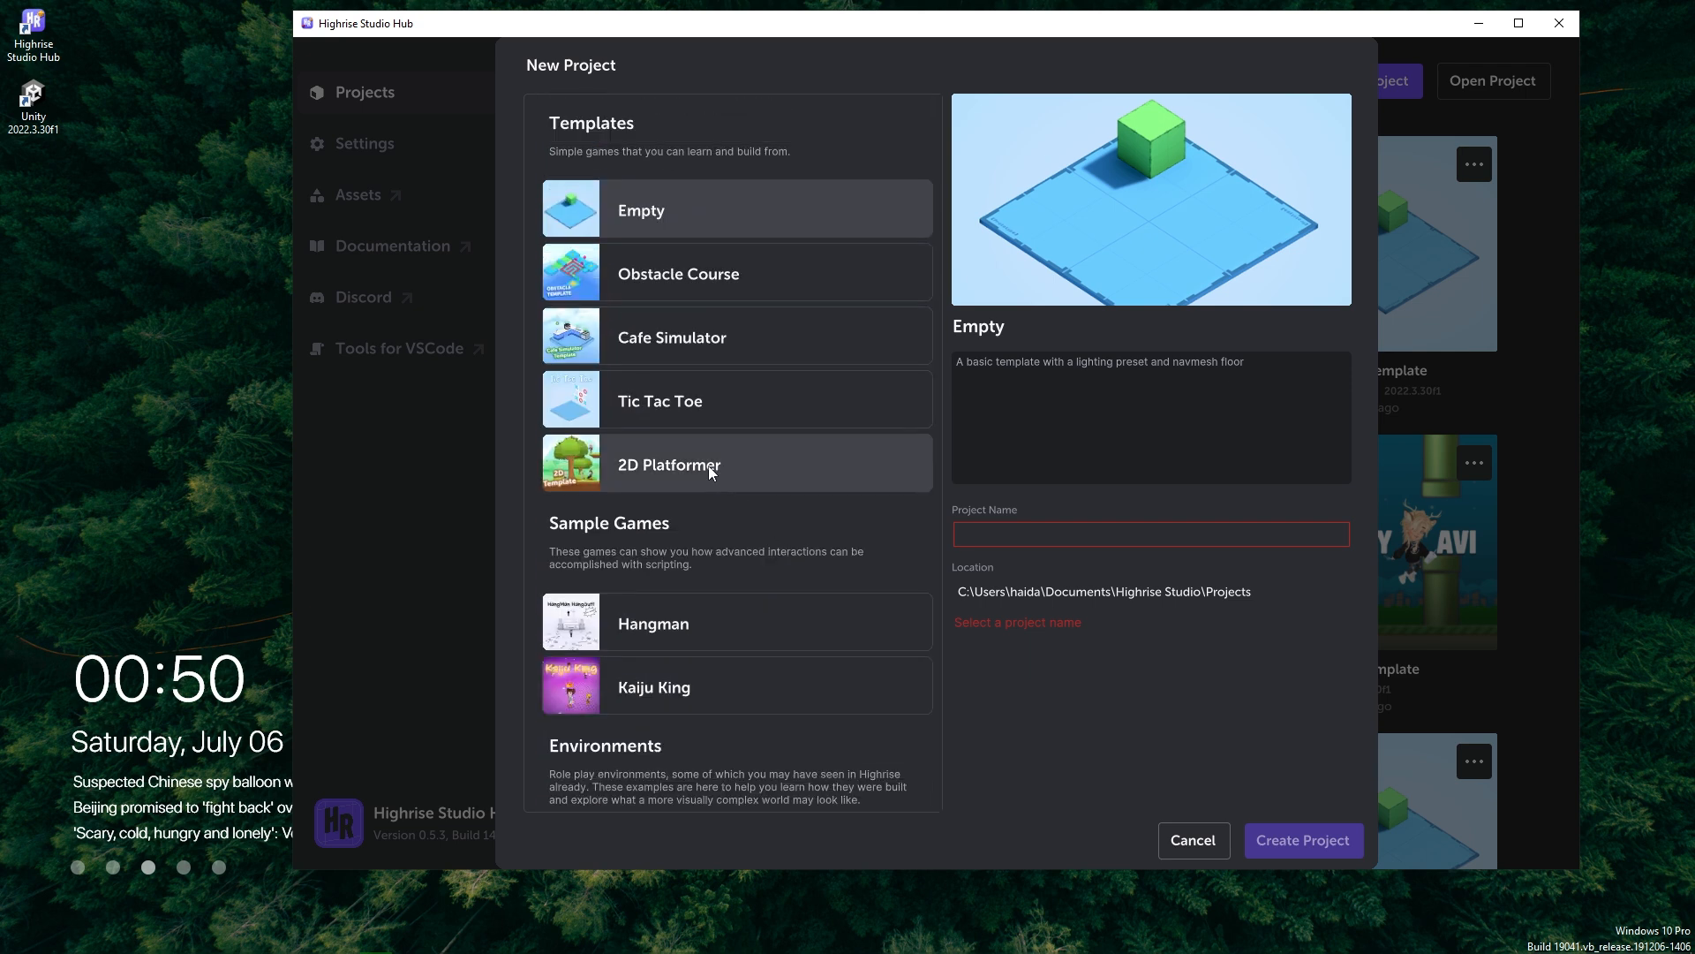
click(666, 464)
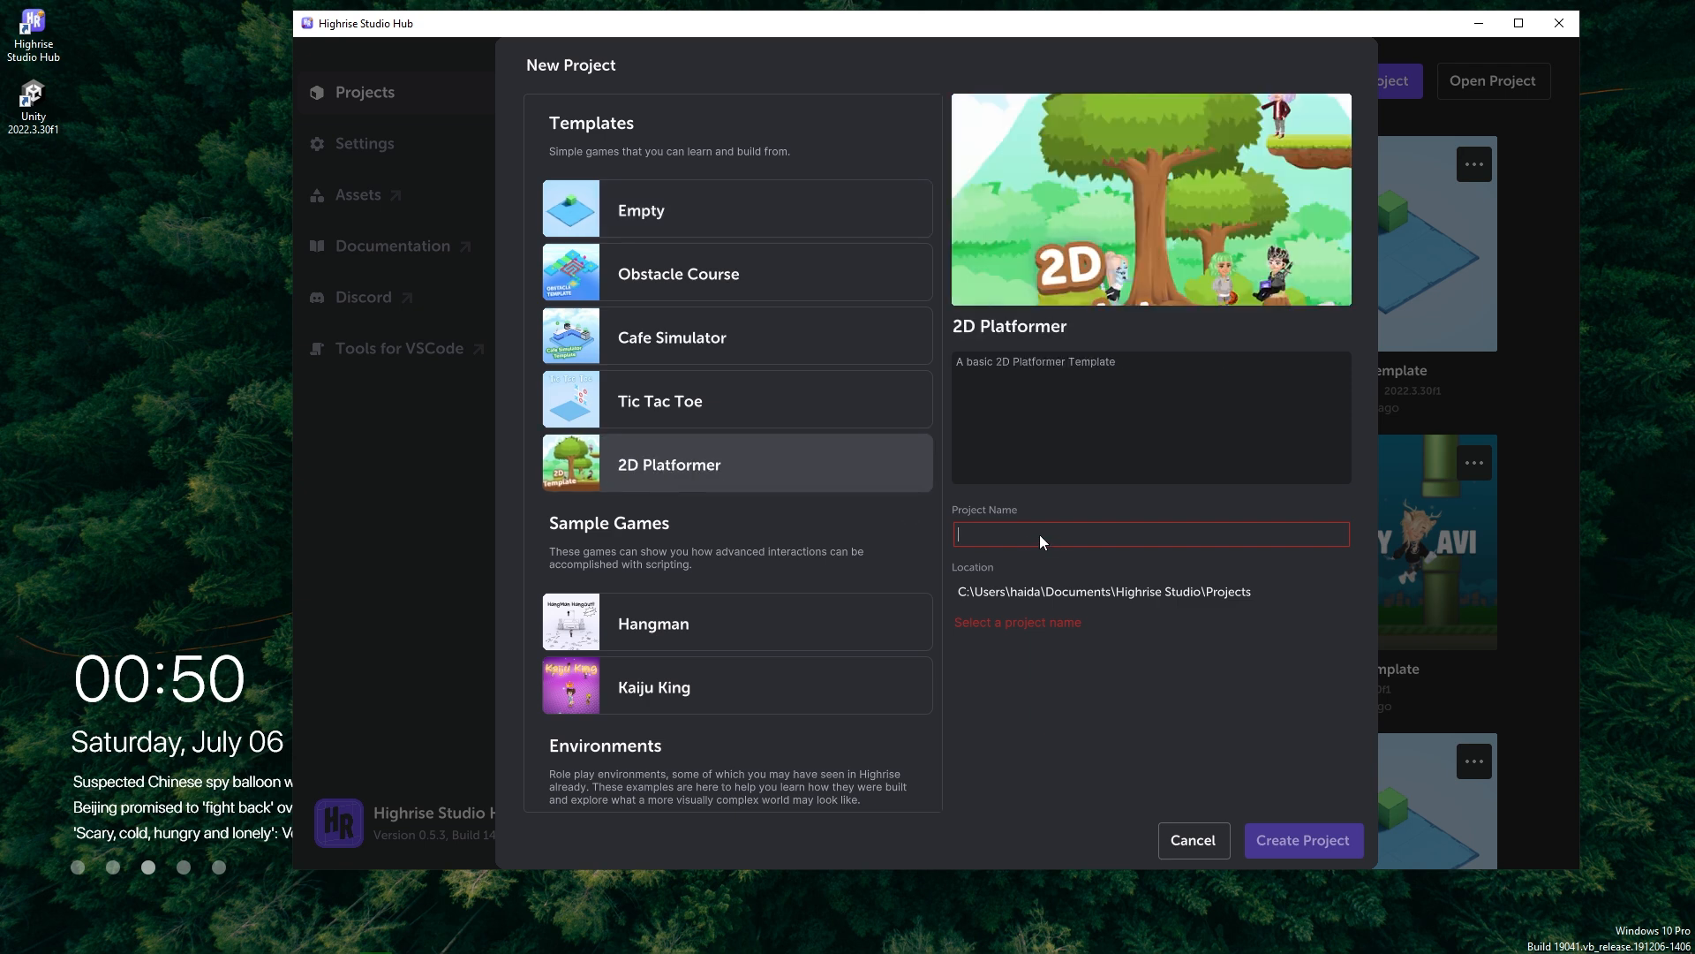
text(My )
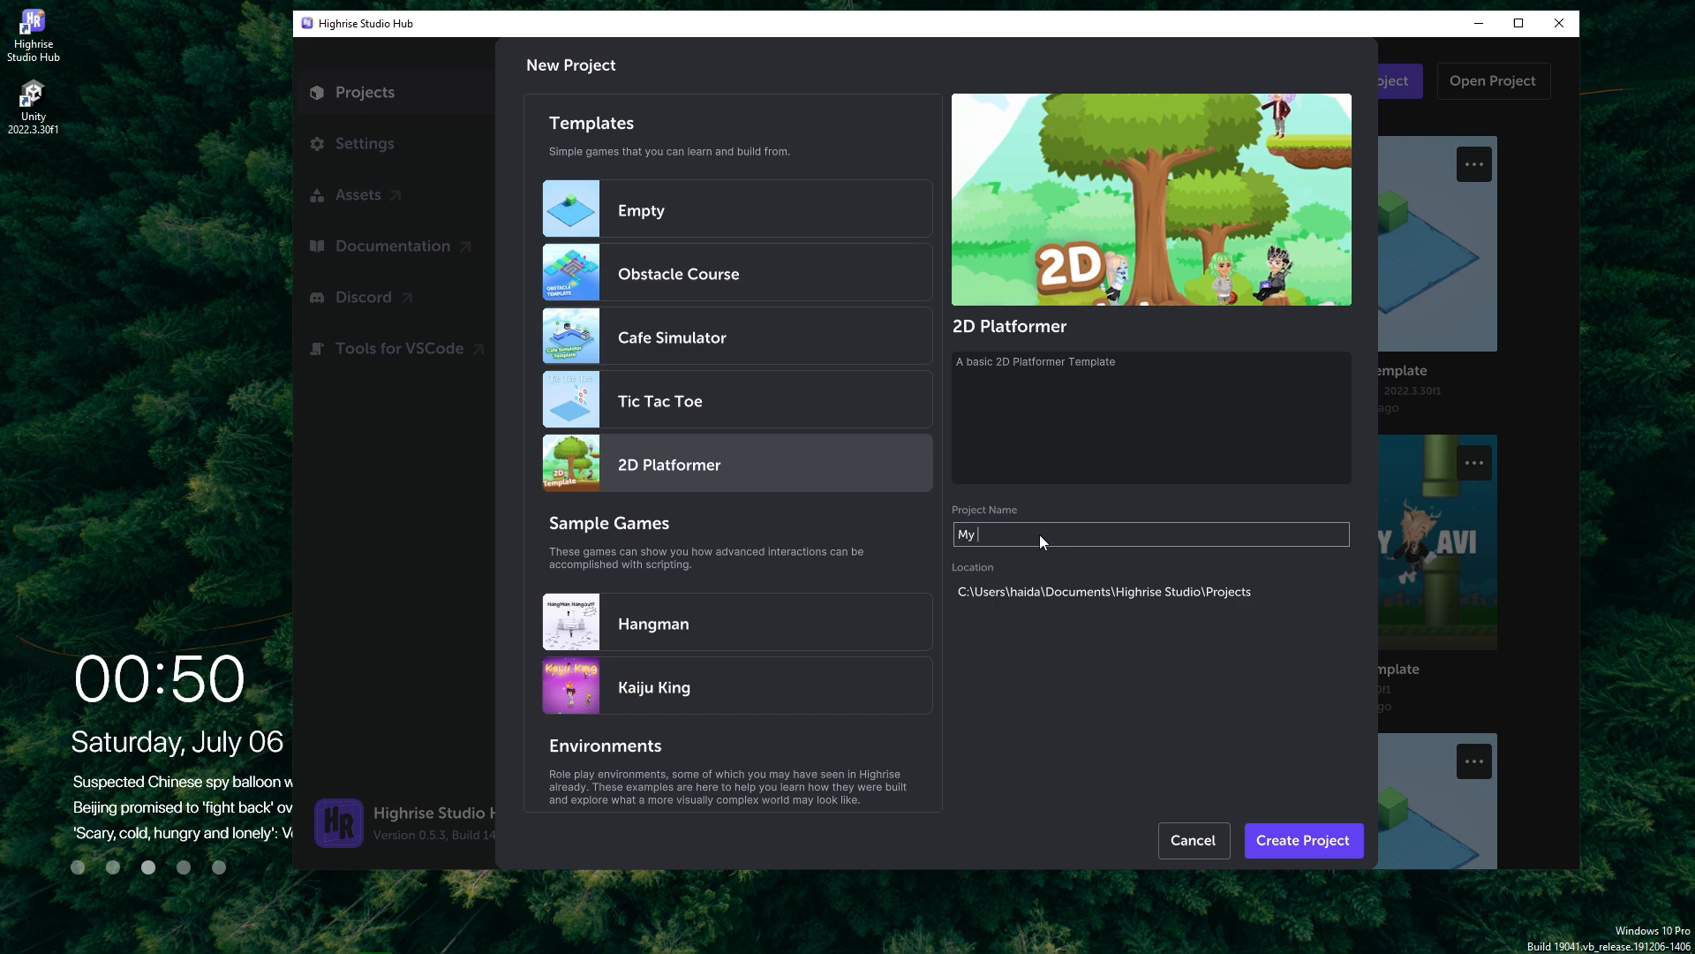
text(2D Platformer)
click(1280, 845)
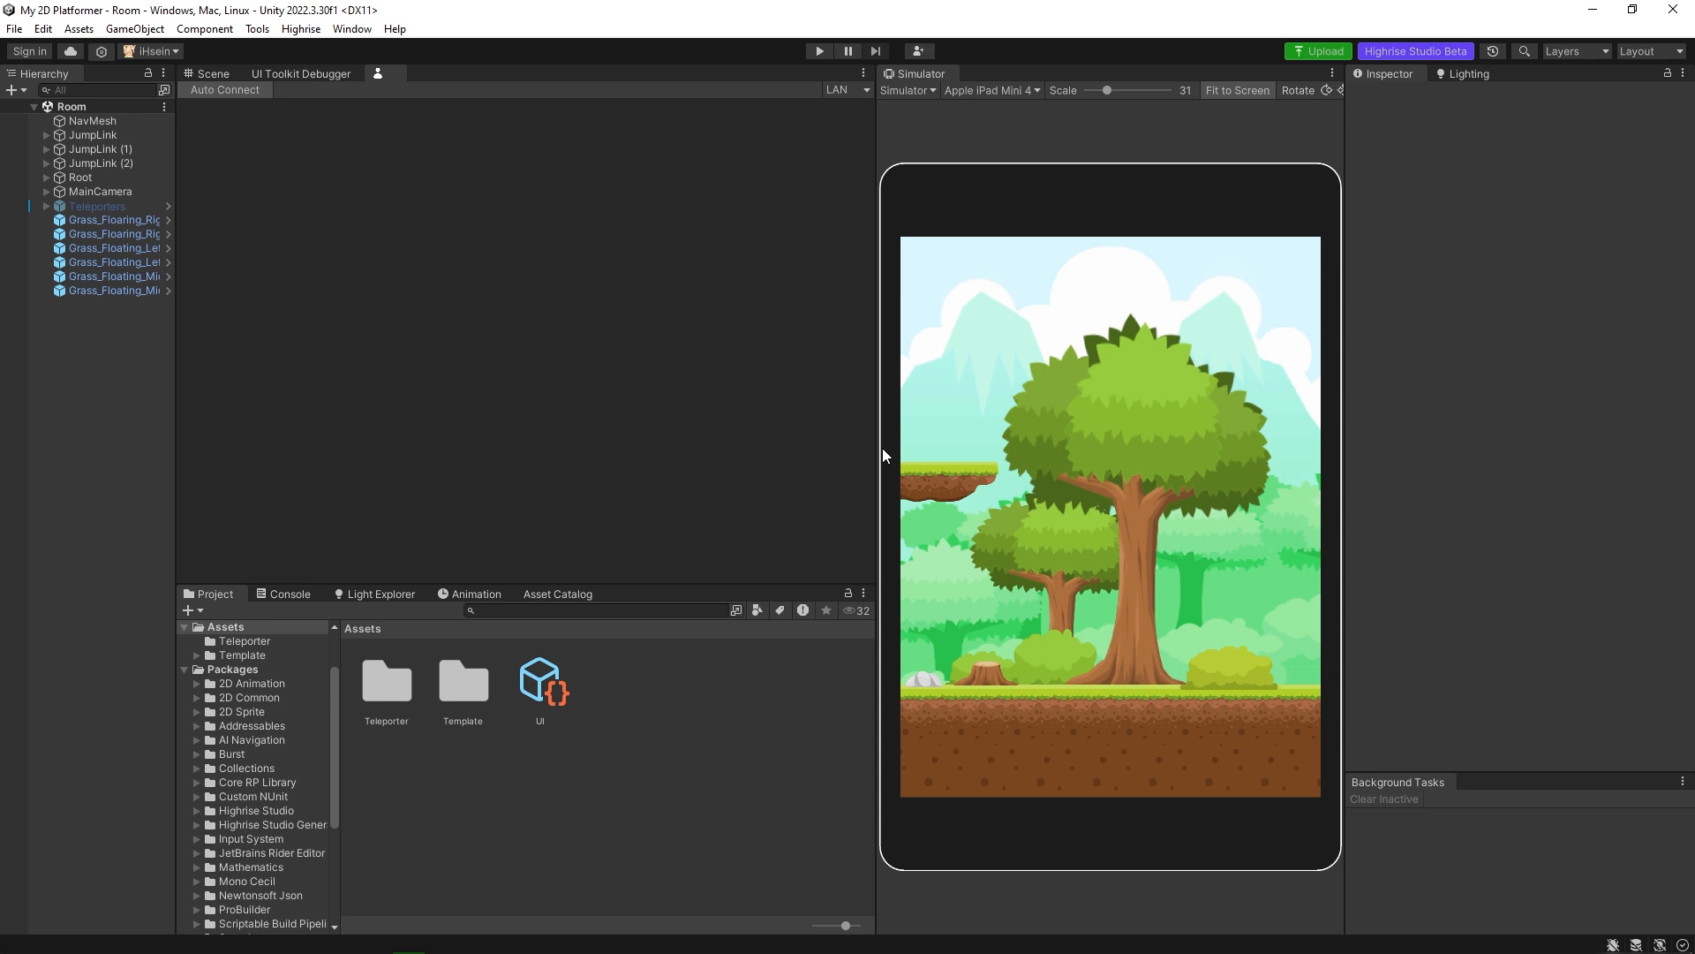
Show the Scene view and install the additional devices package for the Simulator.
click(207, 79)
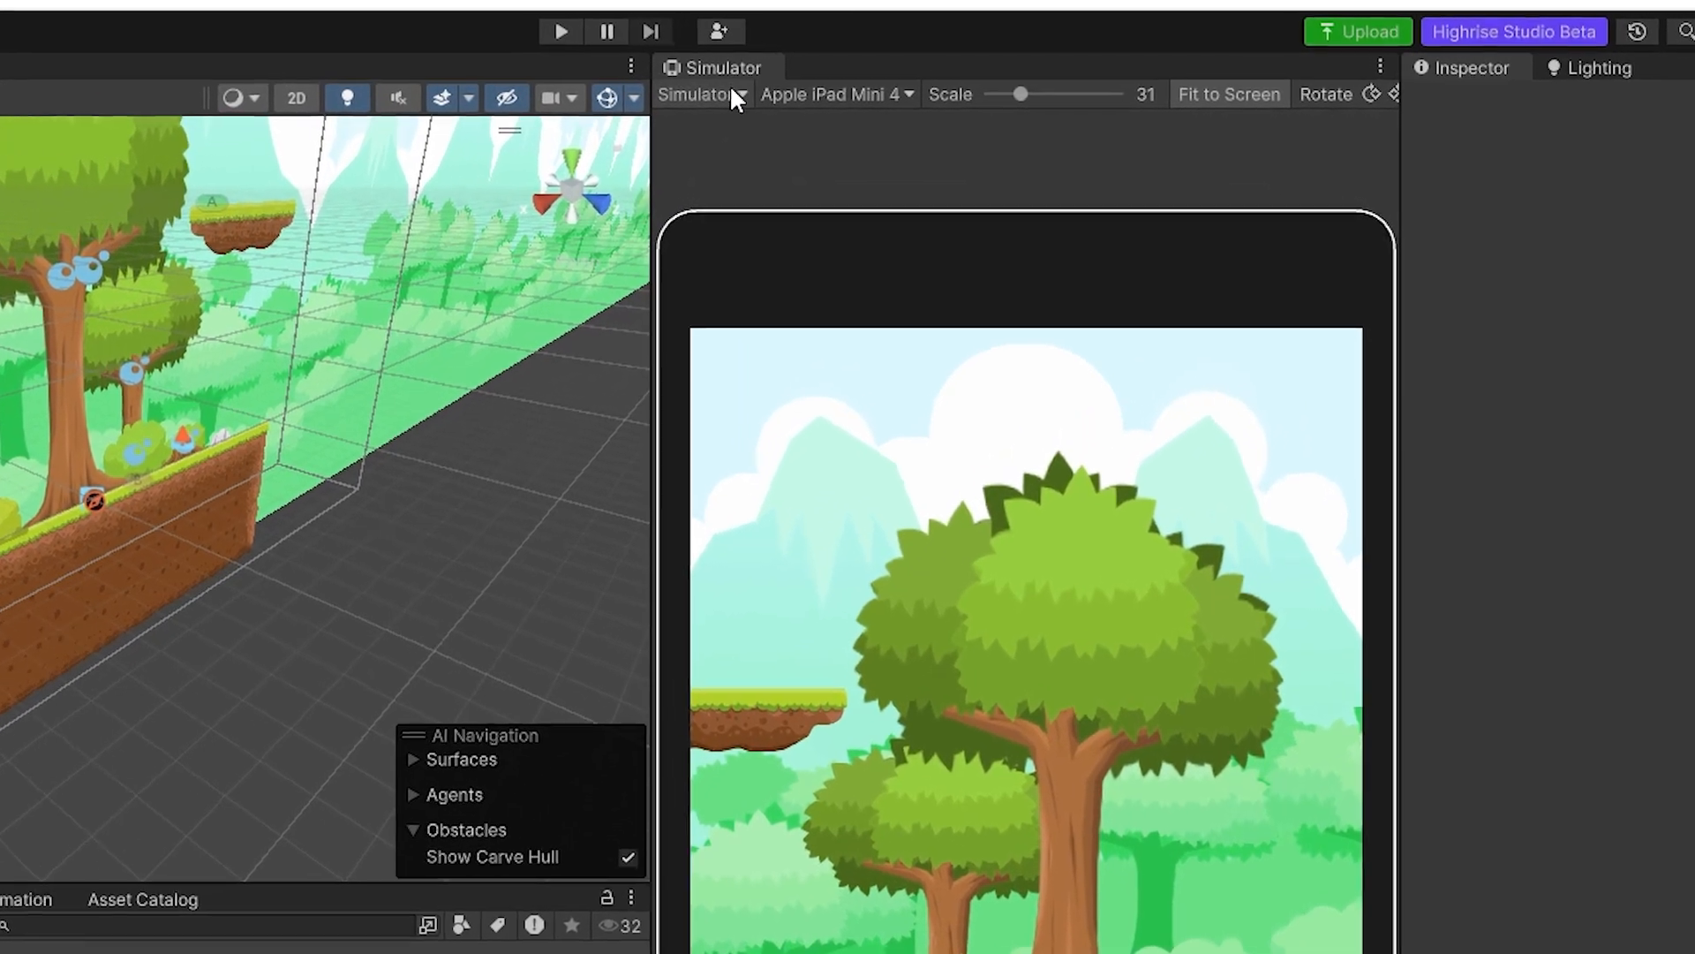
click(732, 92)
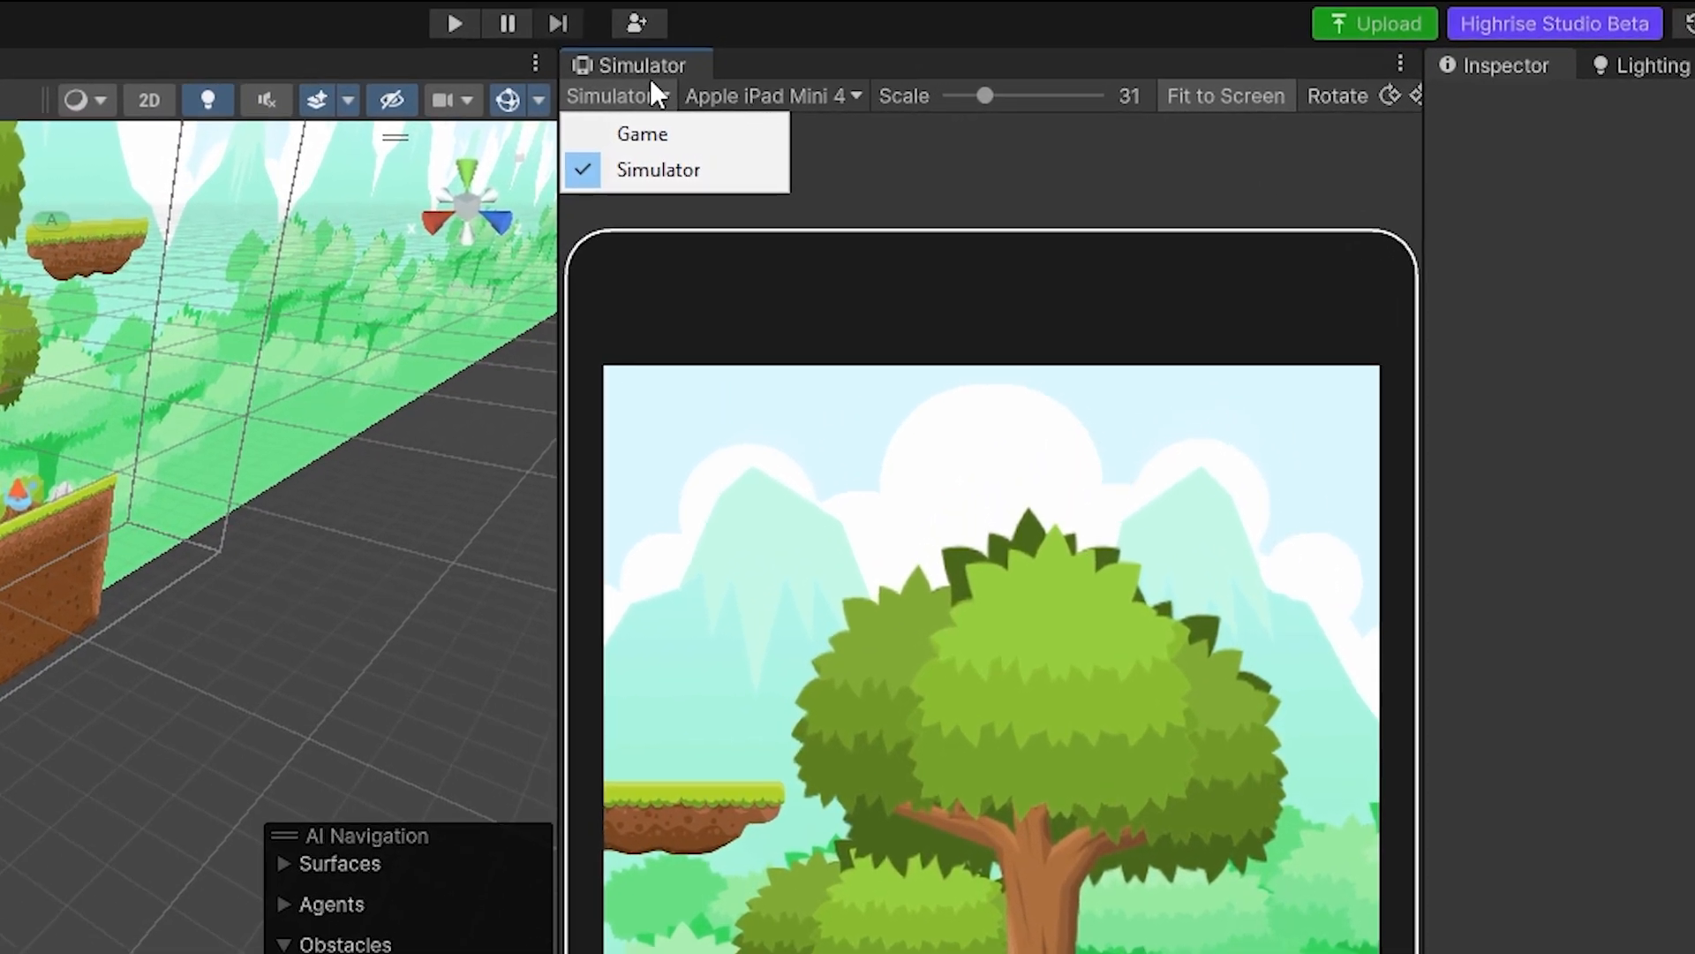
click(721, 99)
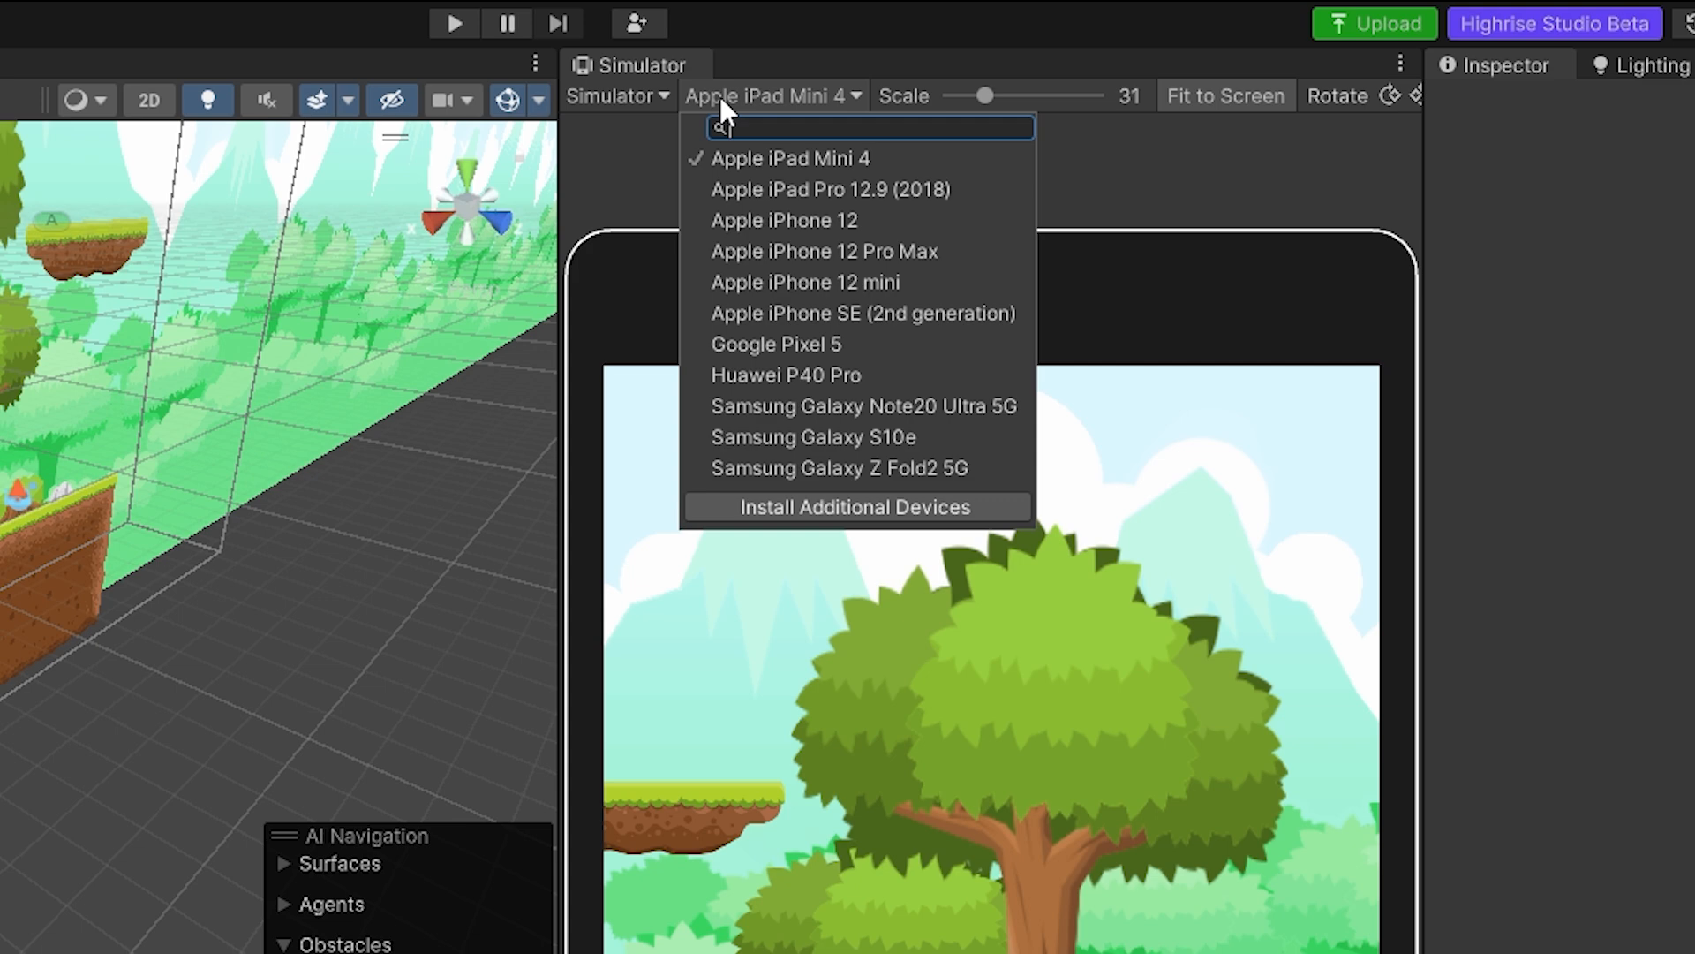
click(835, 507)
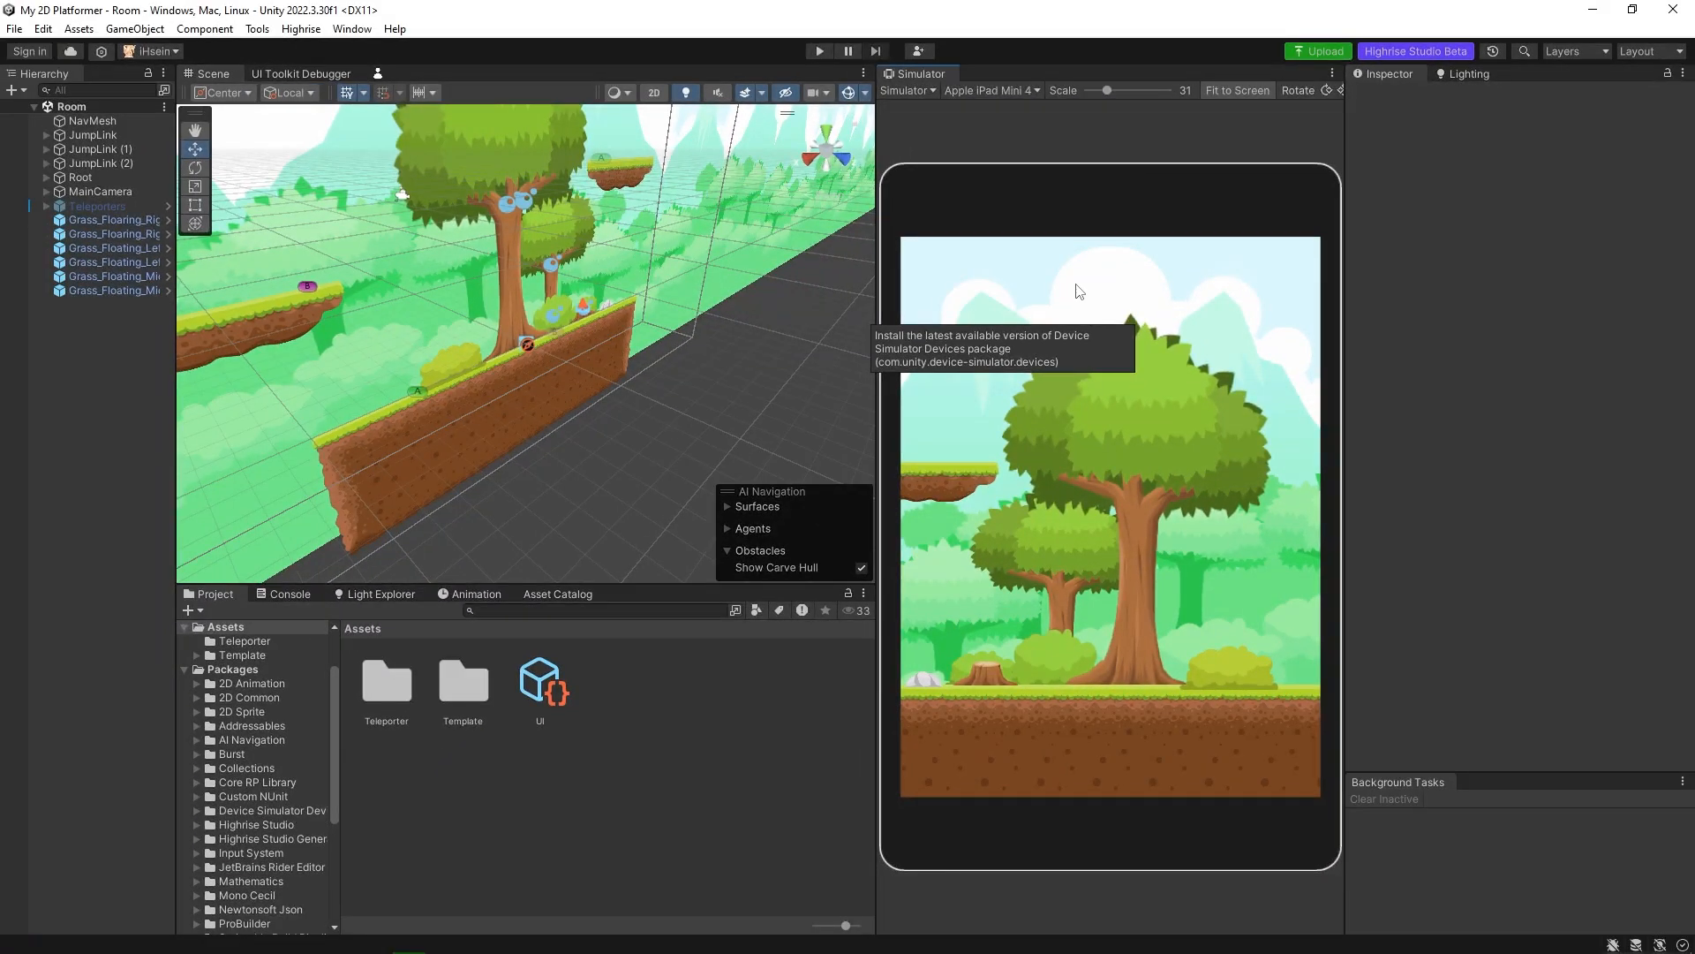
Find the iPad models and set the simulated device to Apple iPad Pro 12.9 (2018).
click(1005, 93)
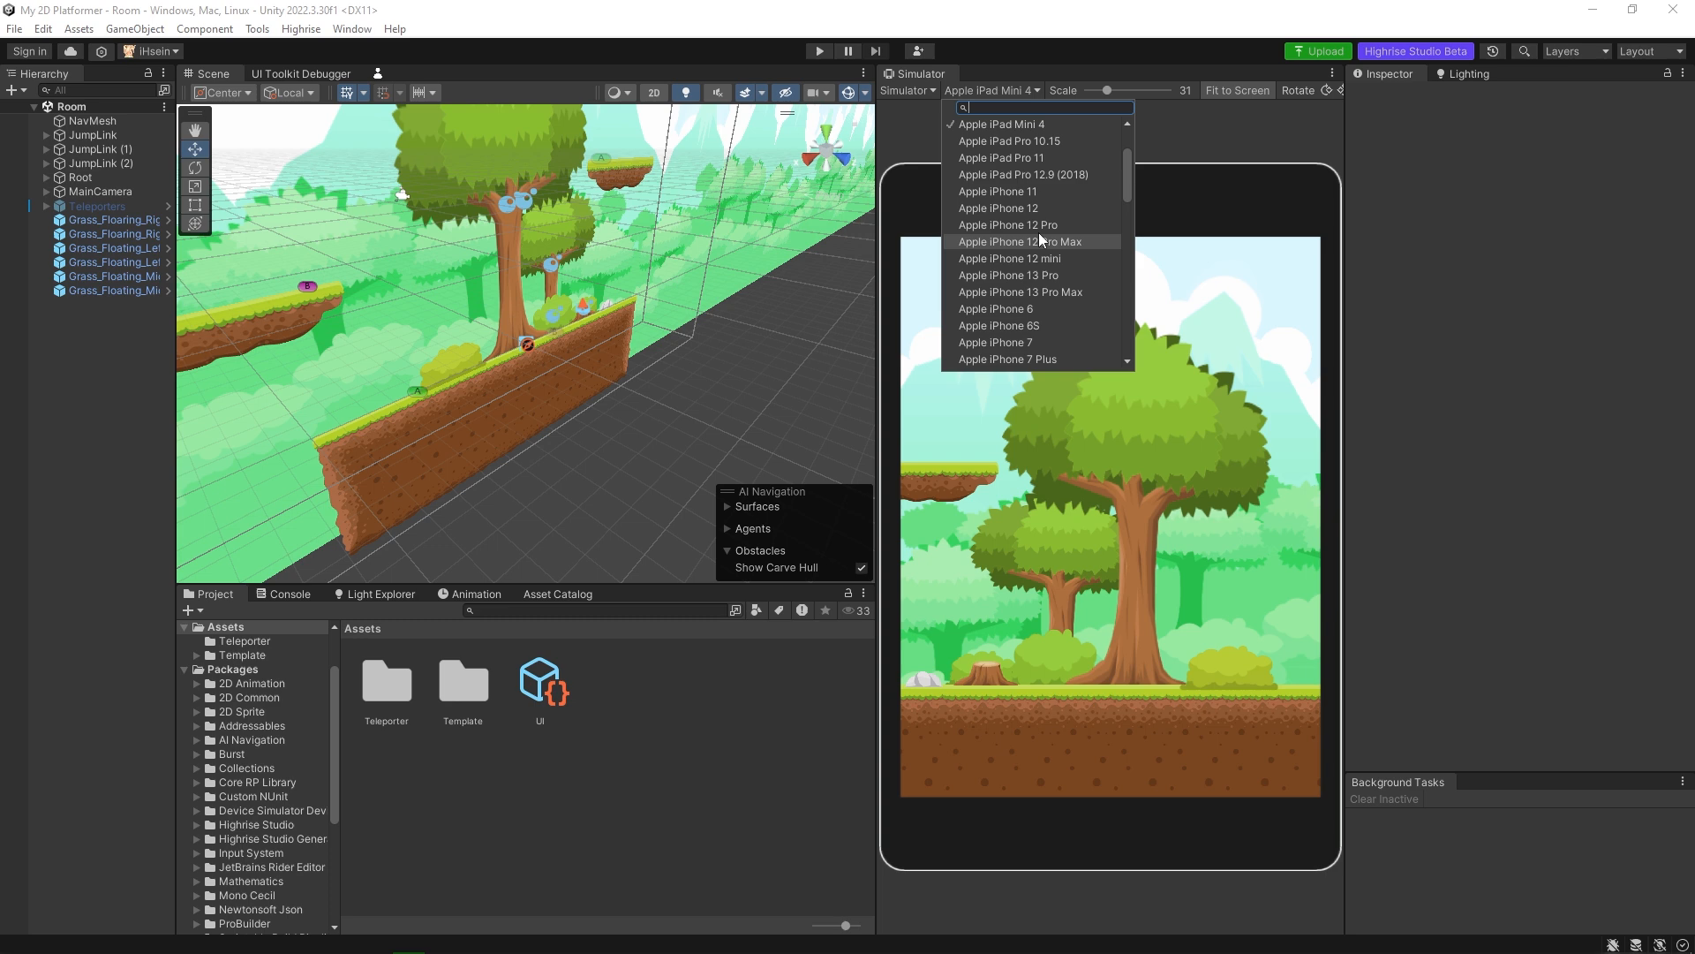
text(ipad)
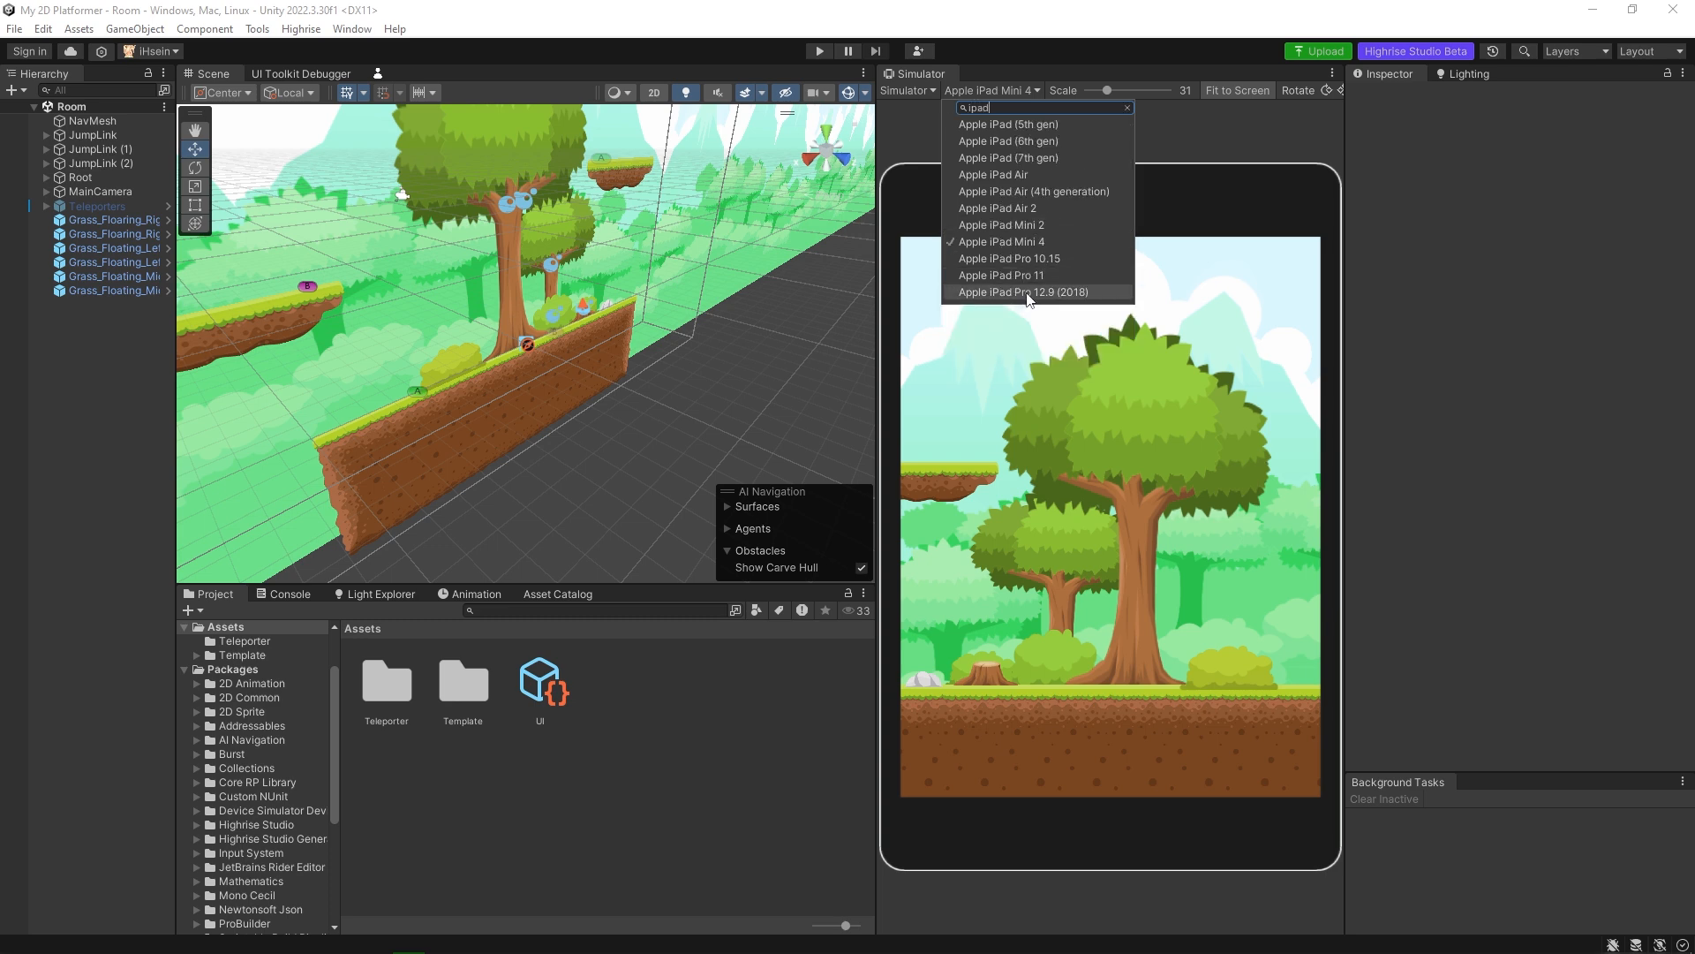
click(1025, 292)
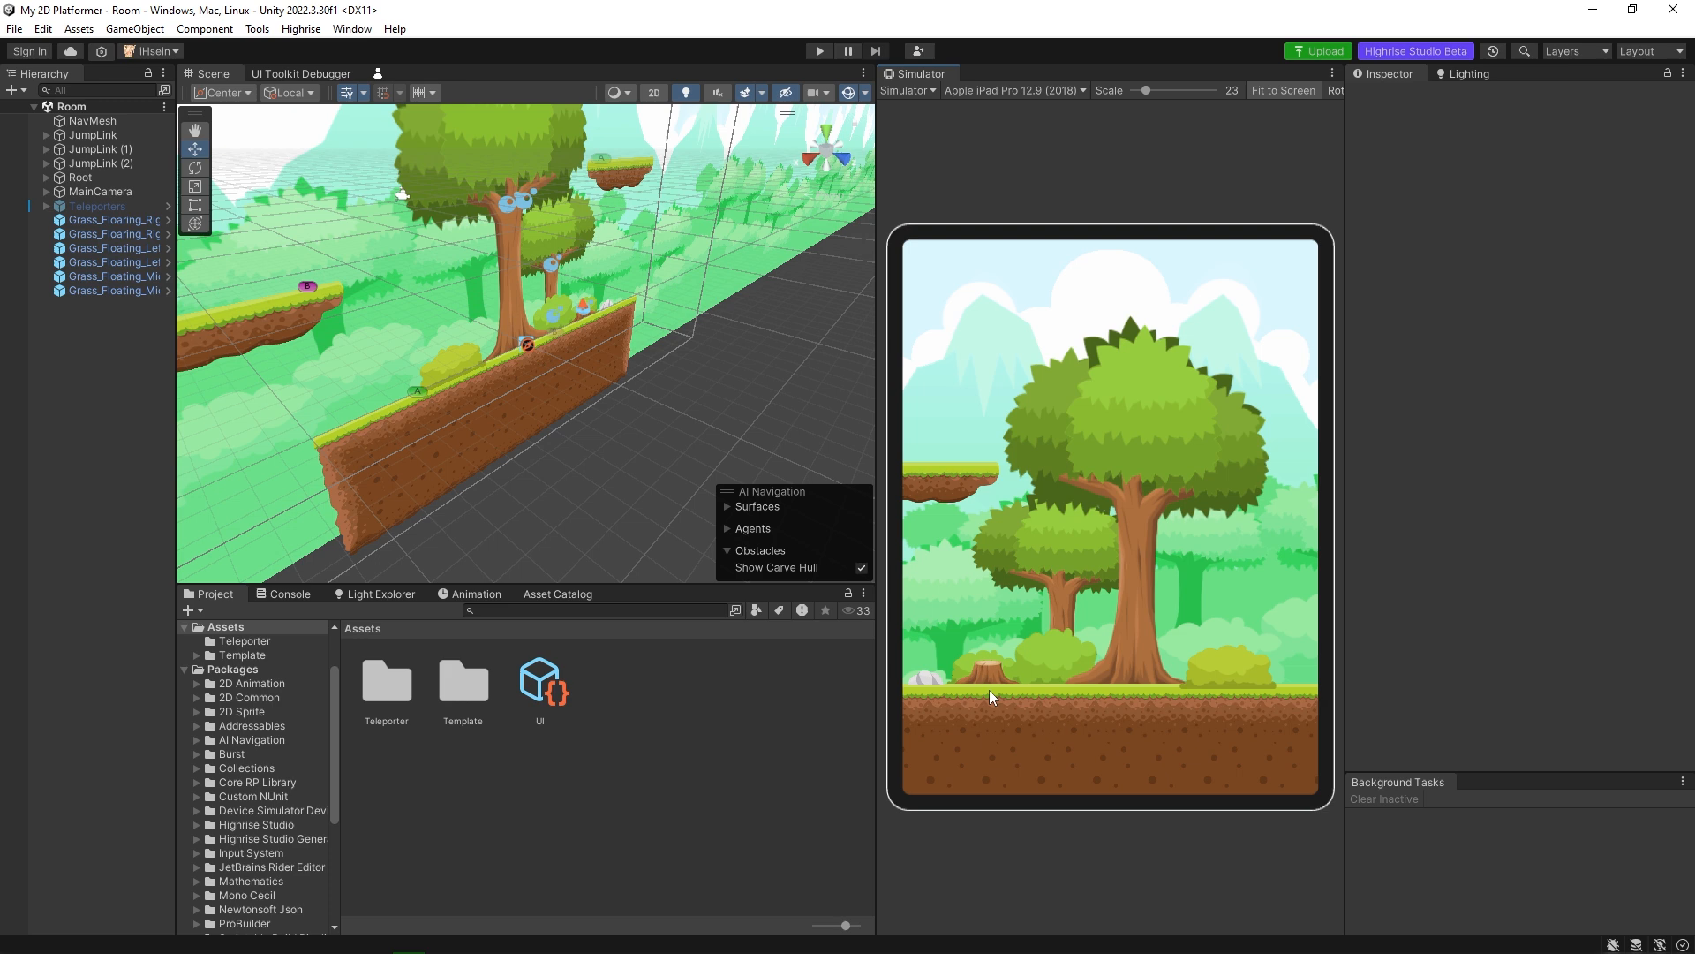
Preview the game on a phone by setting the simulated device to Apple iPhone 13 Pro Max.
click(1042, 90)
text(13)
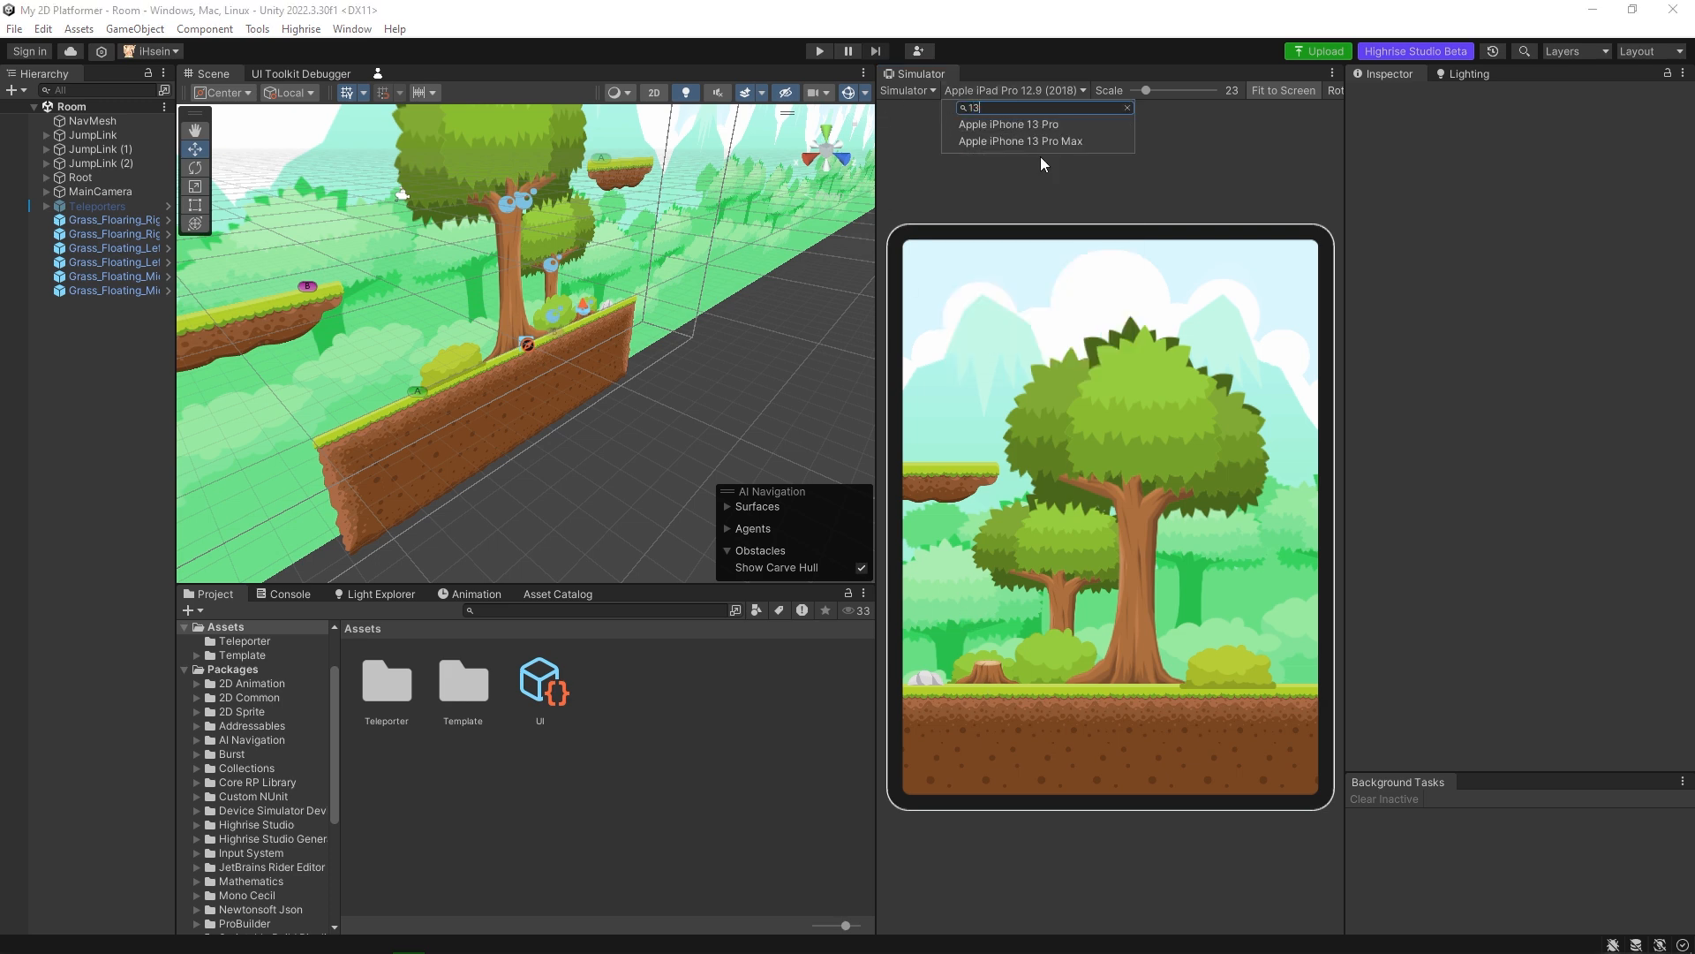
click(1042, 142)
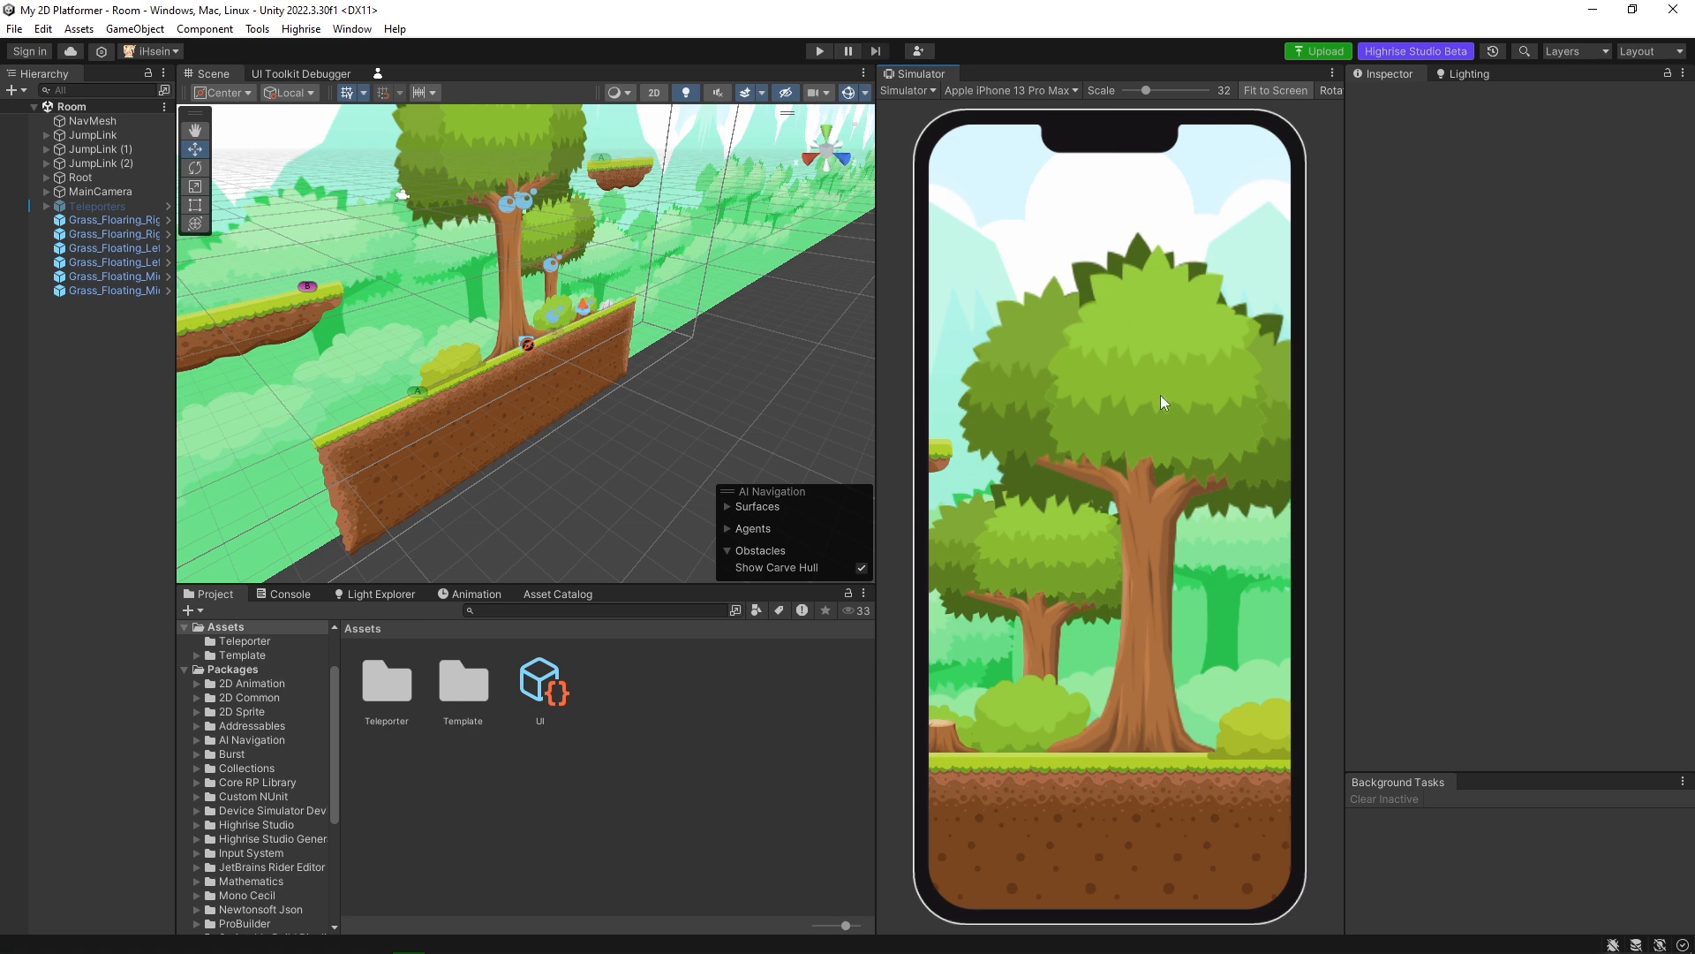
Switch the simulated device back to Apple iPad Pro 12.9 (2018).
click(1024, 92)
text(ipad)
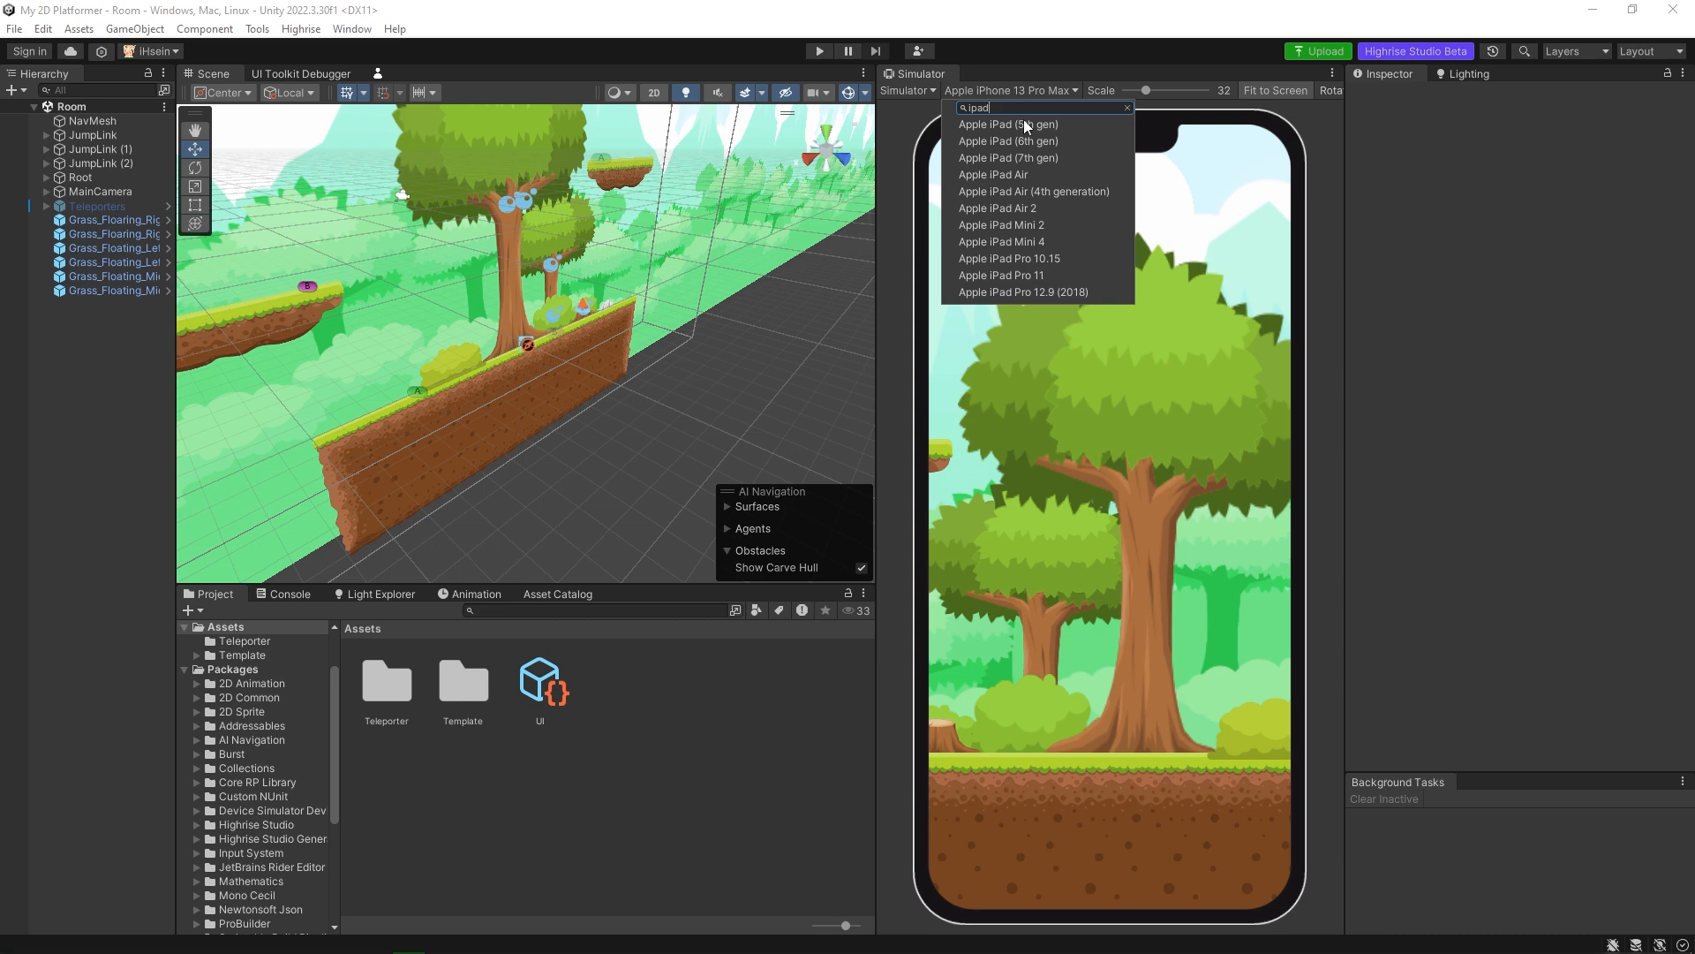
click(1033, 294)
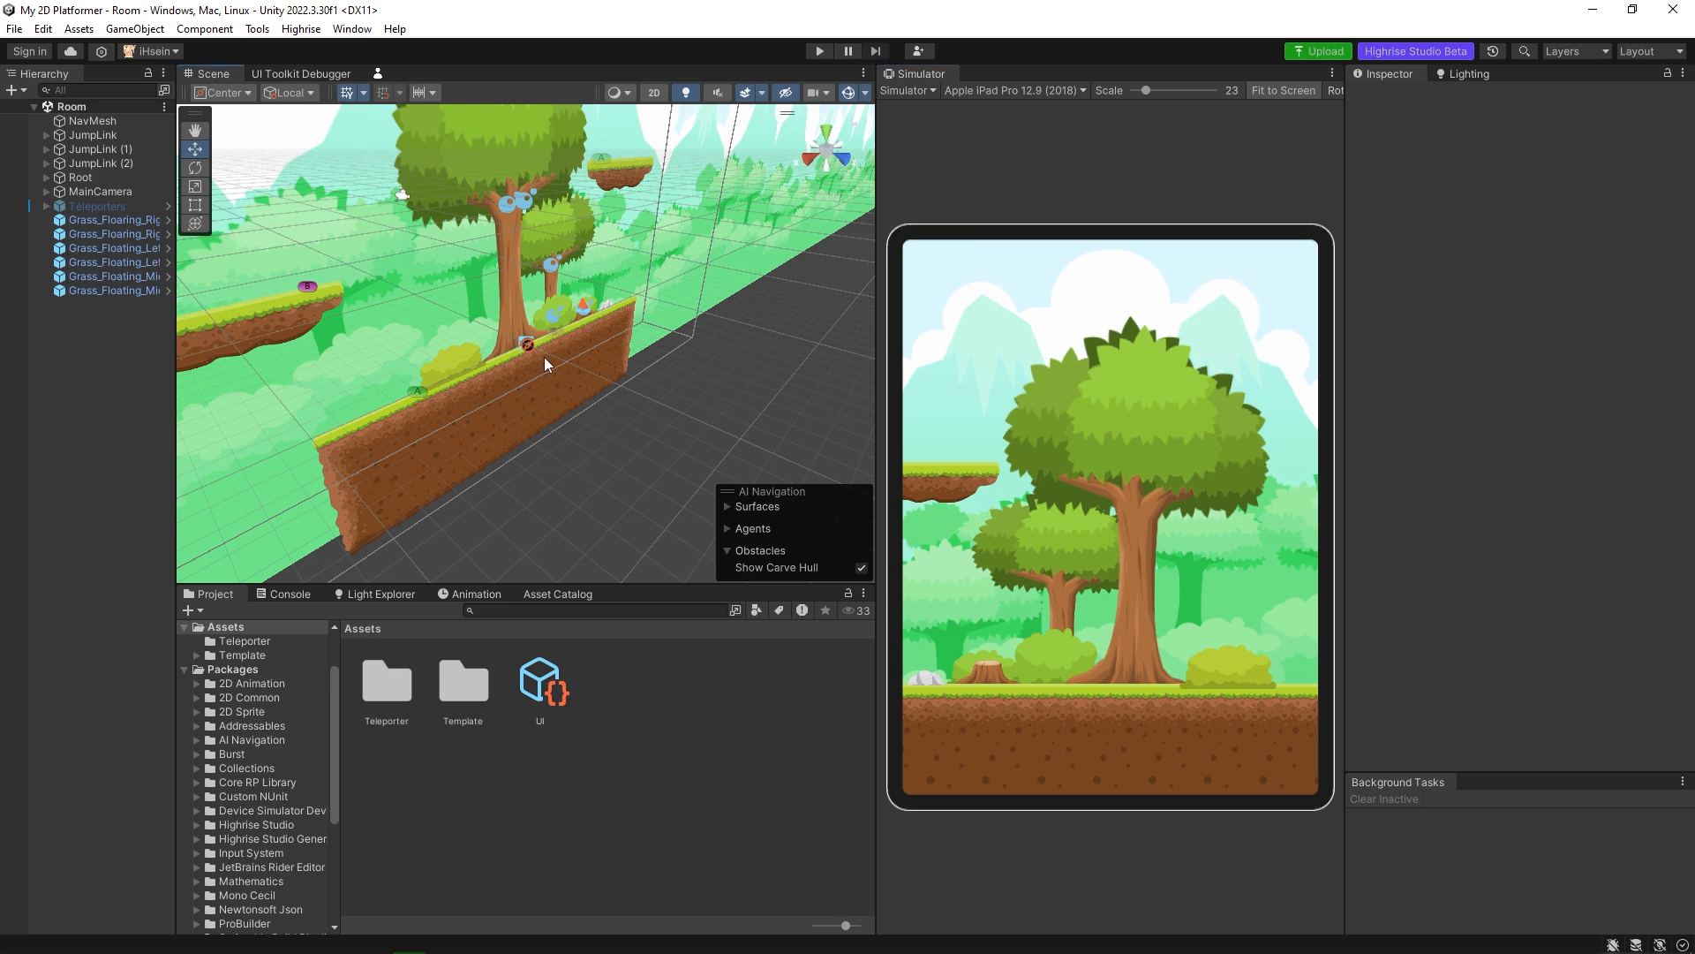
Switch the Scene view to 2D mode and frame the platform level.
click(655, 94)
middle_drag(612, 305, 610, 407)
middle_drag(606, 401, 605, 400)
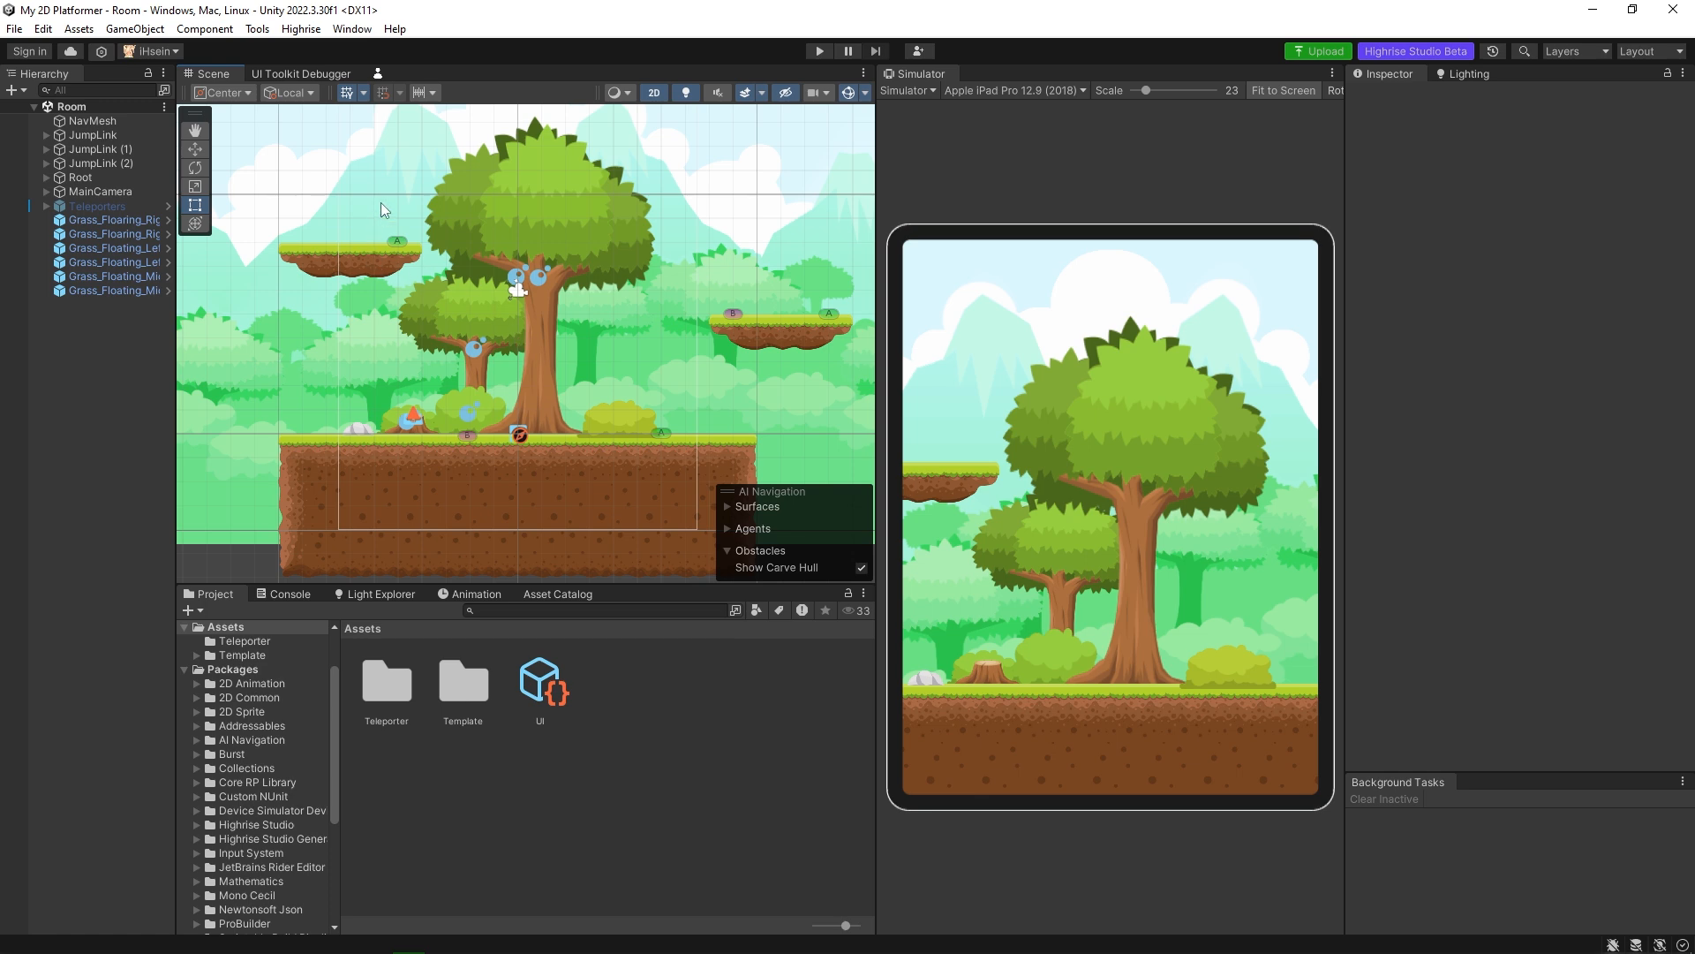
Select the ParallaxBG background and its BG2 mountain layer in the scene to examine how they are laid out.
click(392, 170)
scroll(501, 303, down, 5)
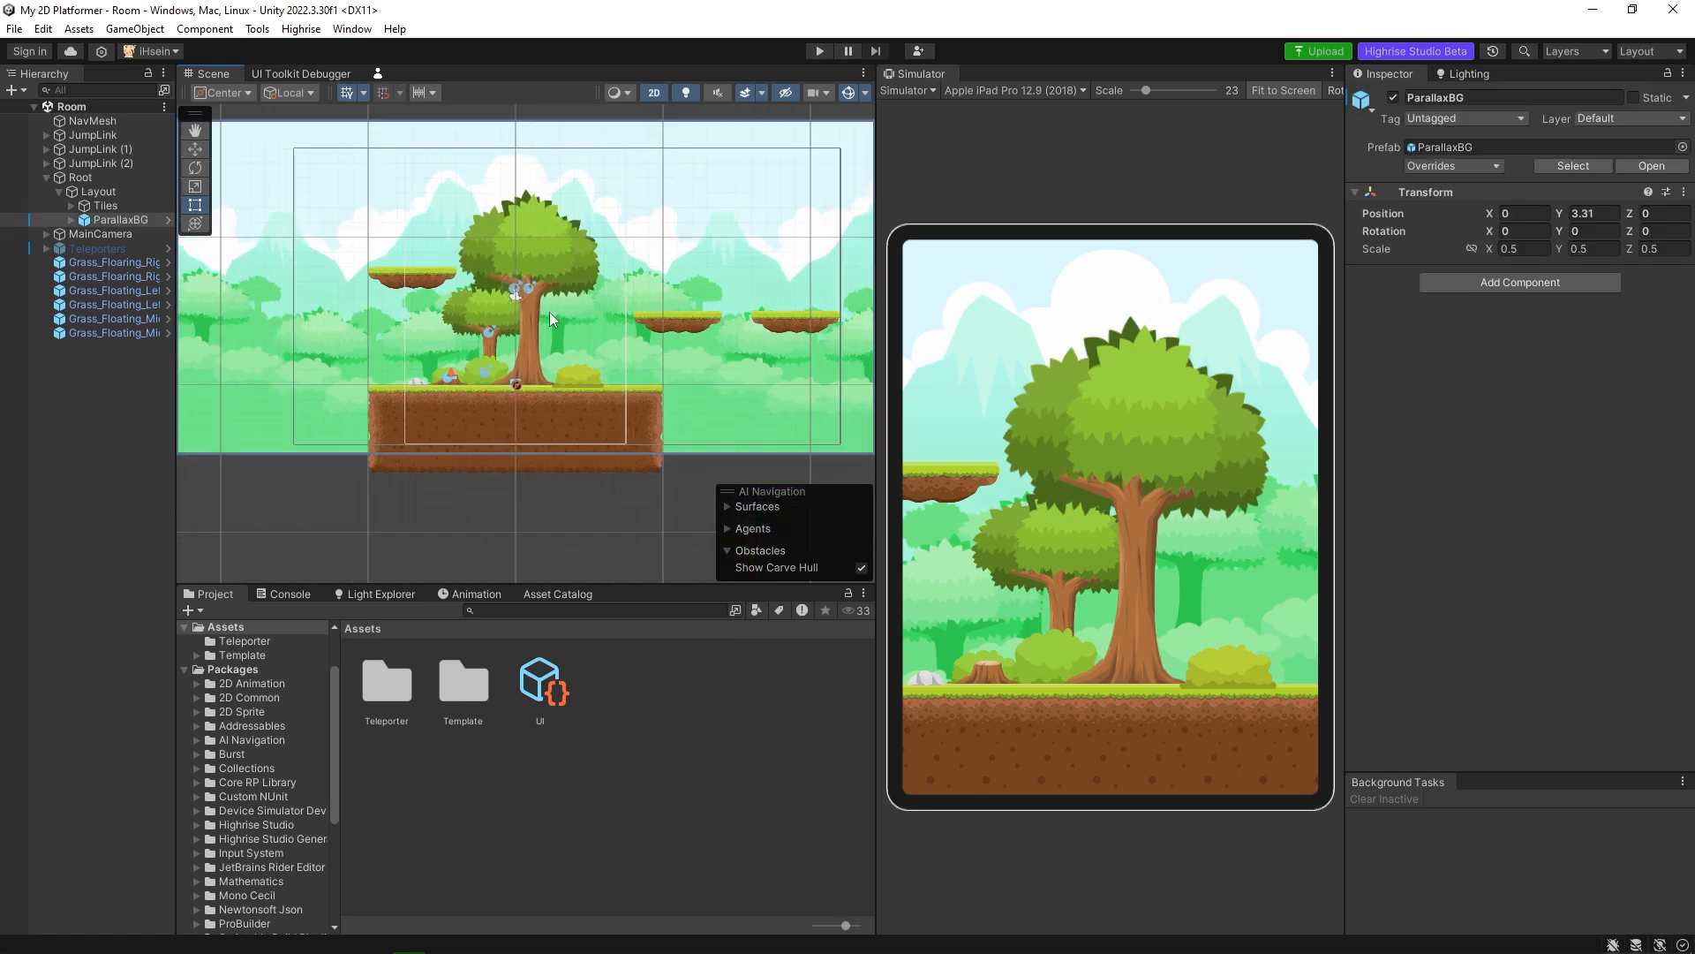
middle_drag(550, 311, 565, 362)
click(432, 268)
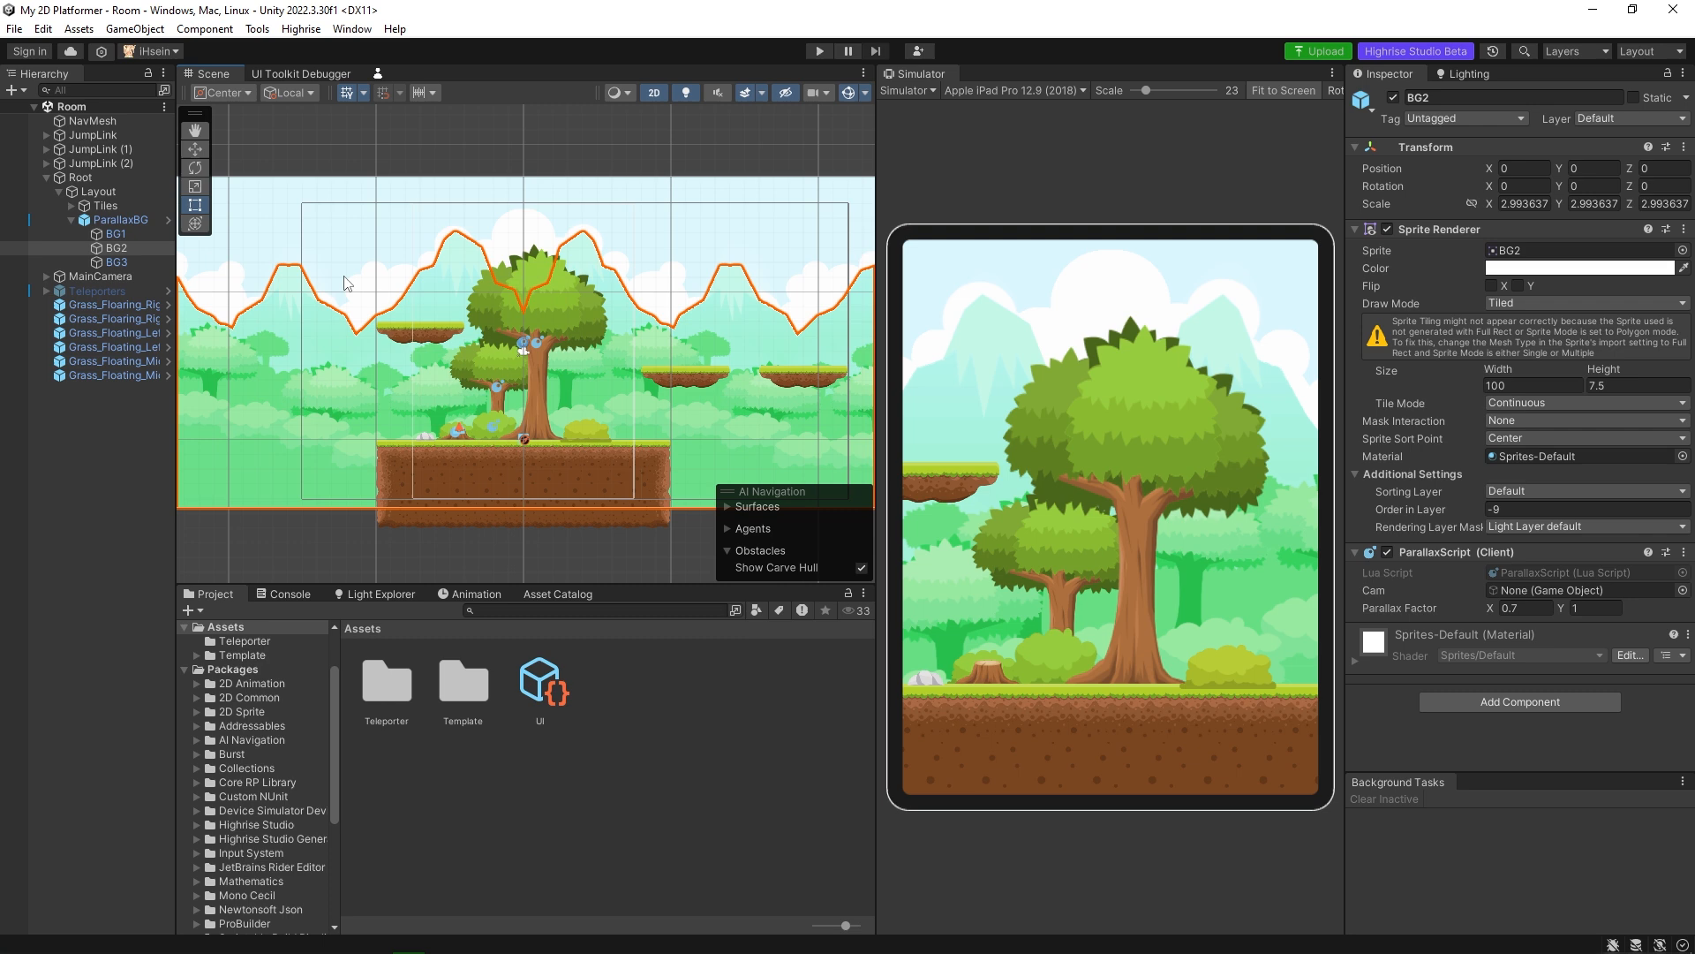
scroll(493, 311, down, 3)
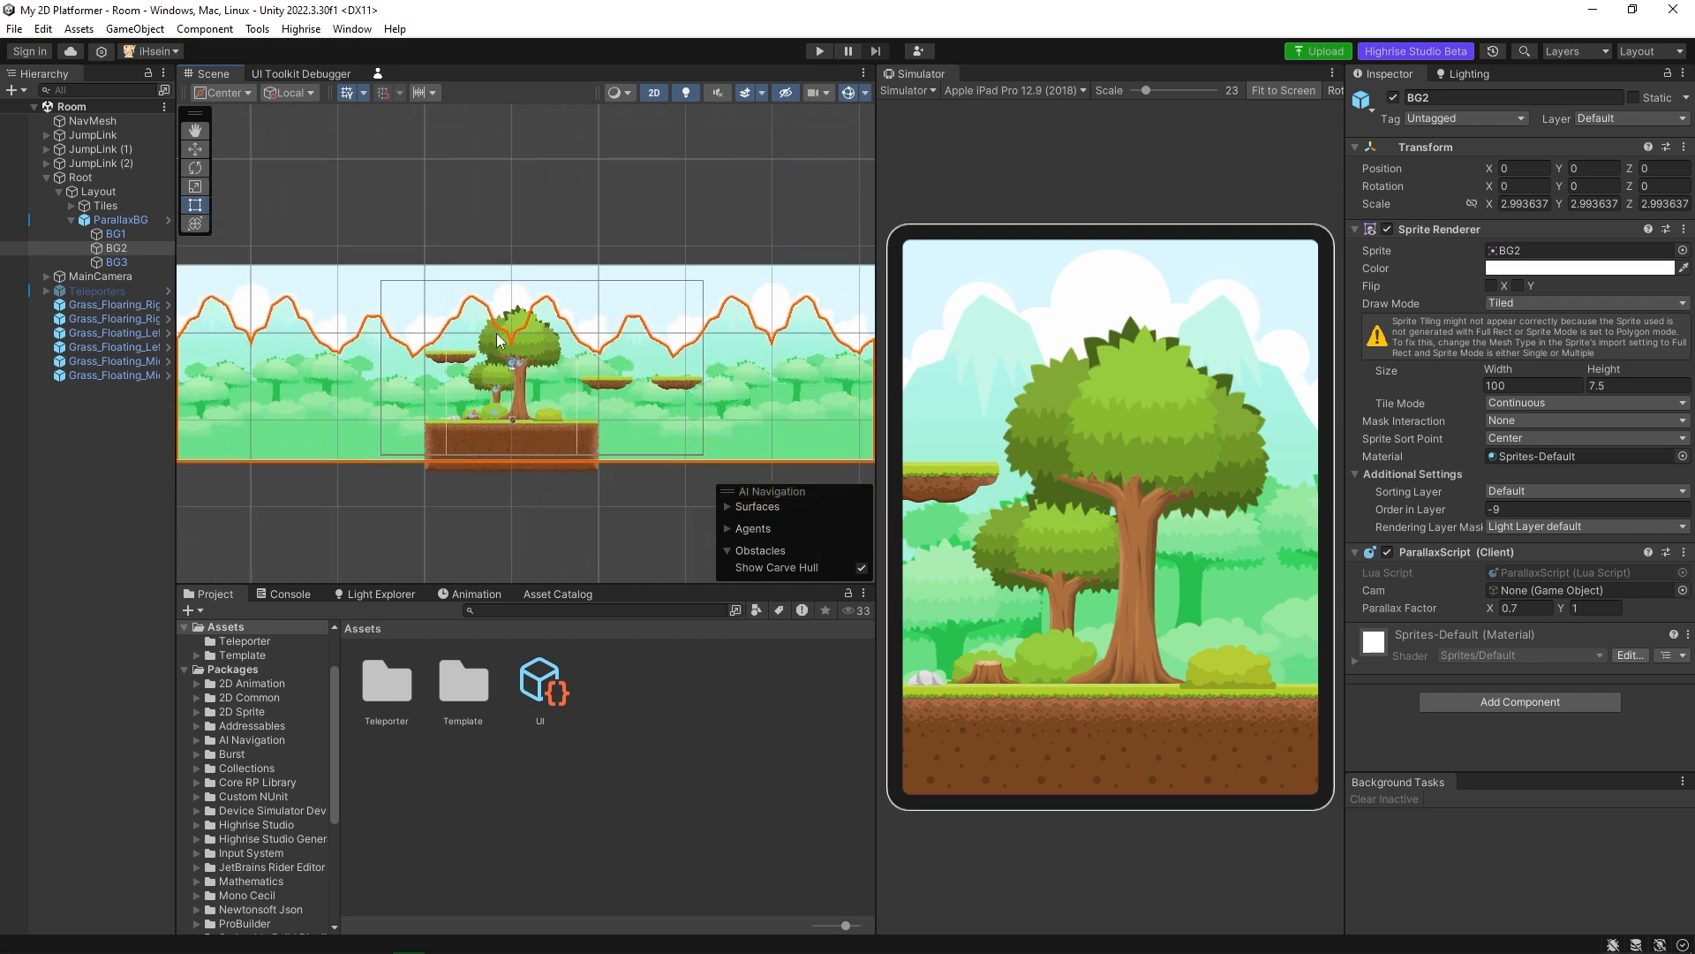
middle_drag(515, 347, 513, 335)
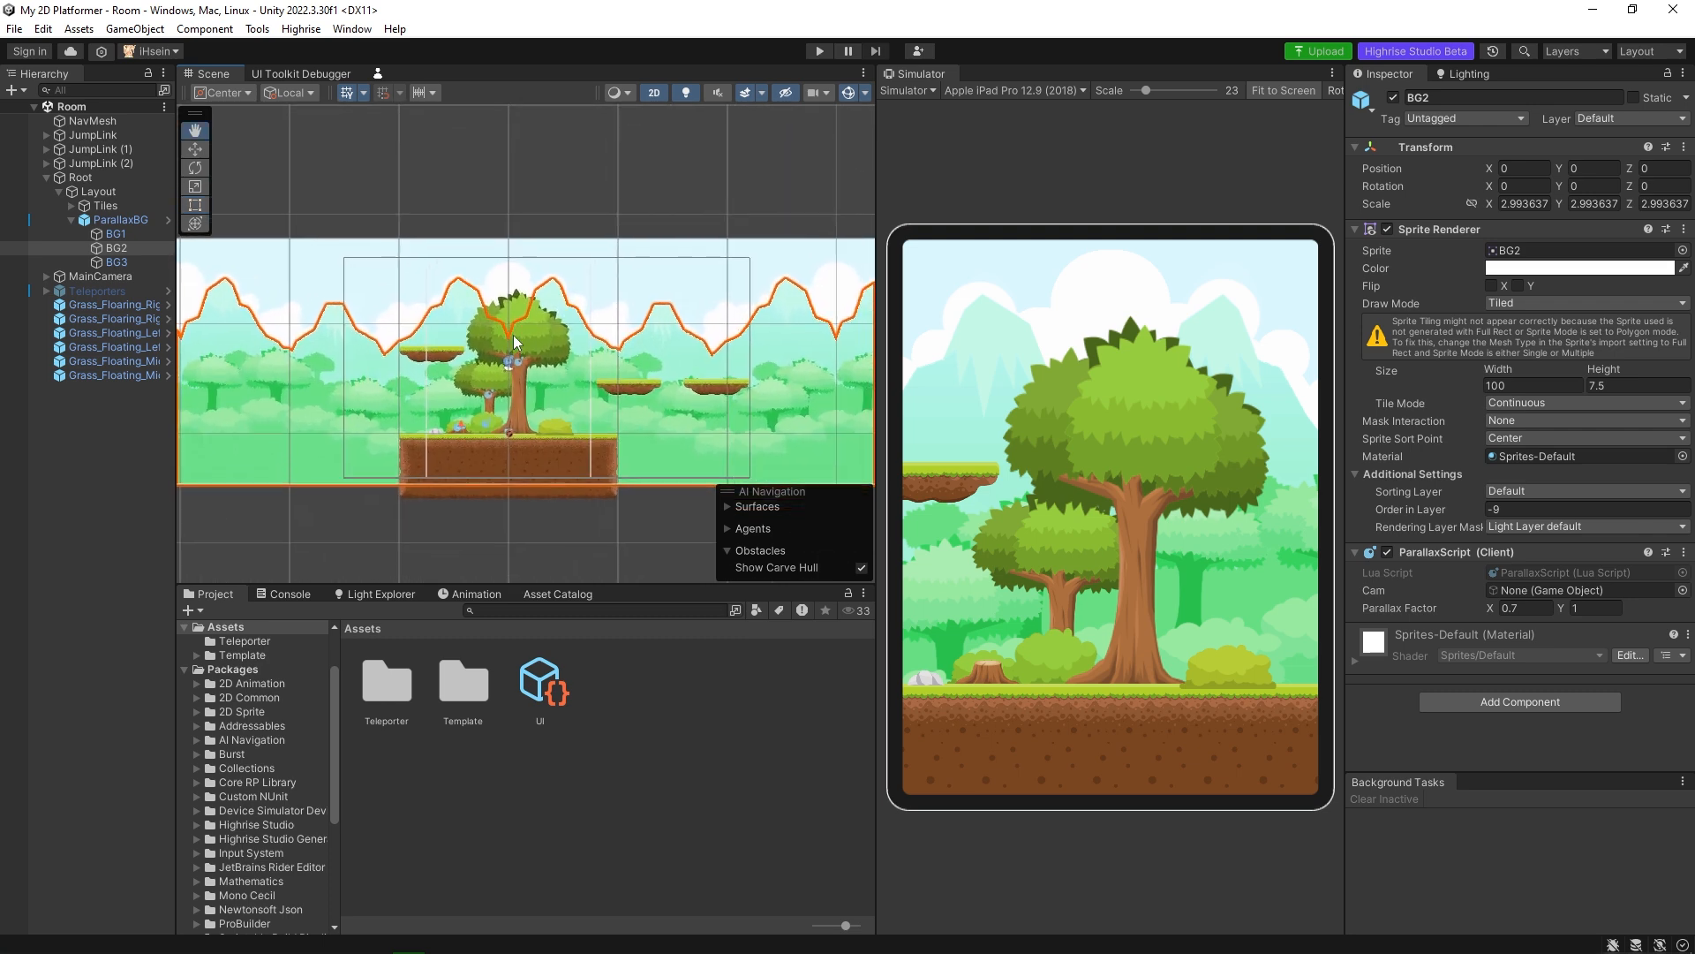
Try raising the BG2 mountain layer to about Y 14.92 with the Move tool, and undo the move.
click(202, 150)
drag(509, 311, 541, 153)
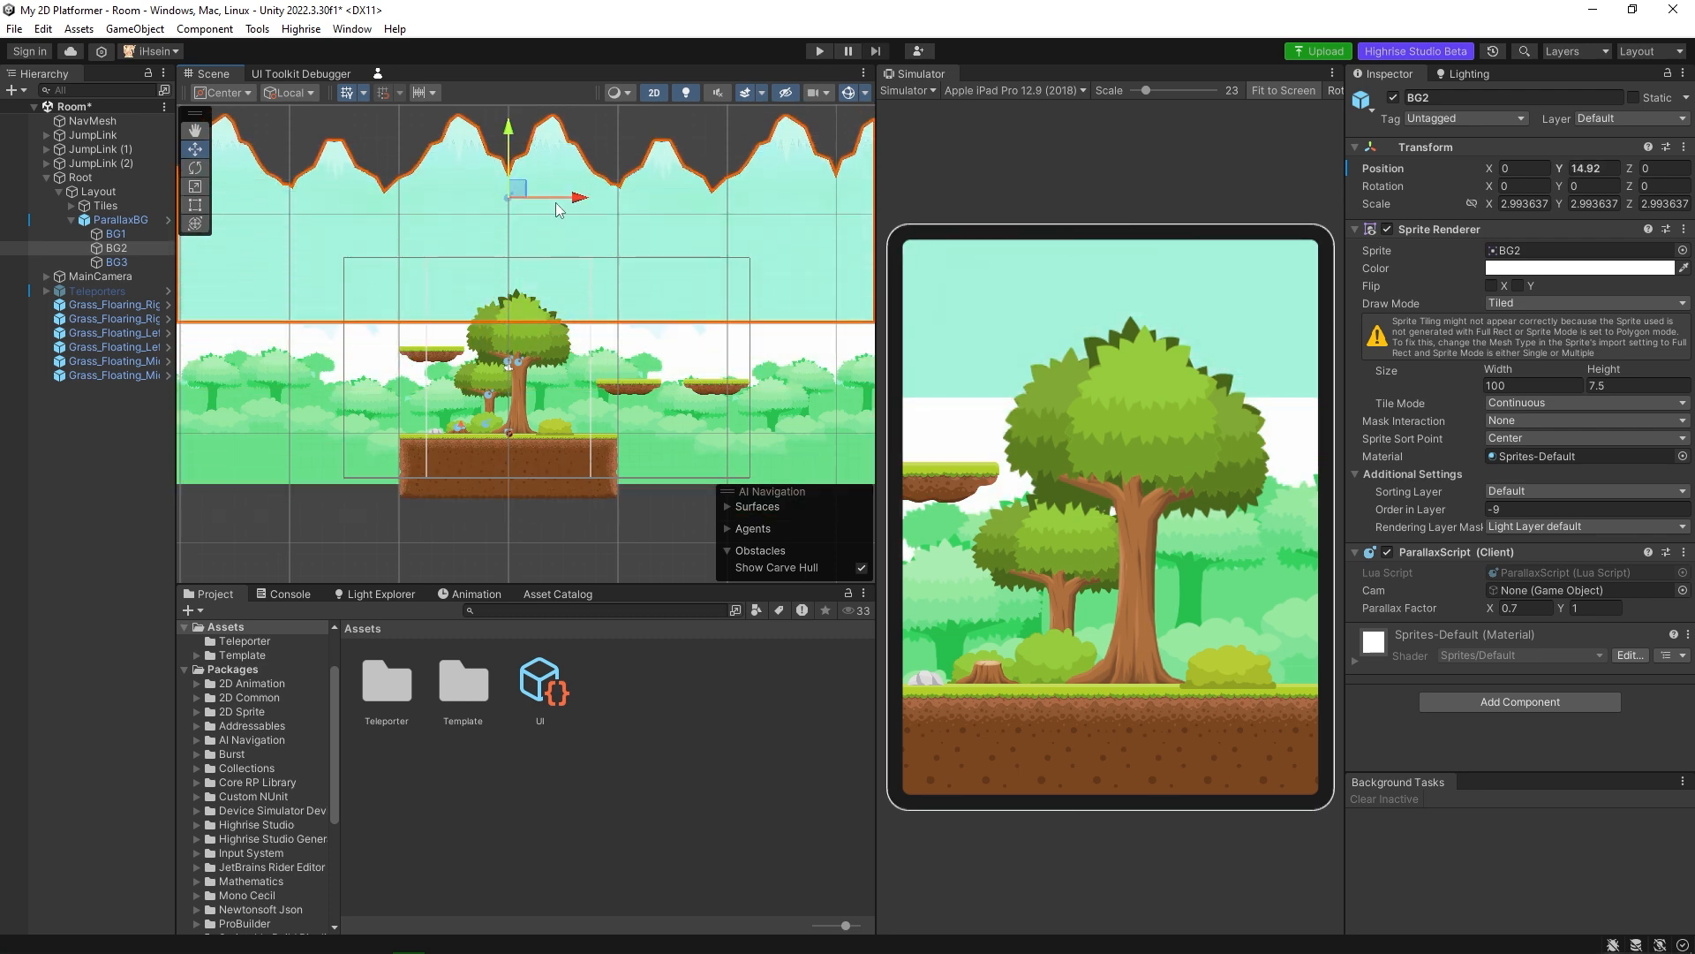
key(ctrl+z)
Select the BG1 sky layer, try raising it above the level with the Move tool, and undo the move.
click(417, 309)
click(399, 258)
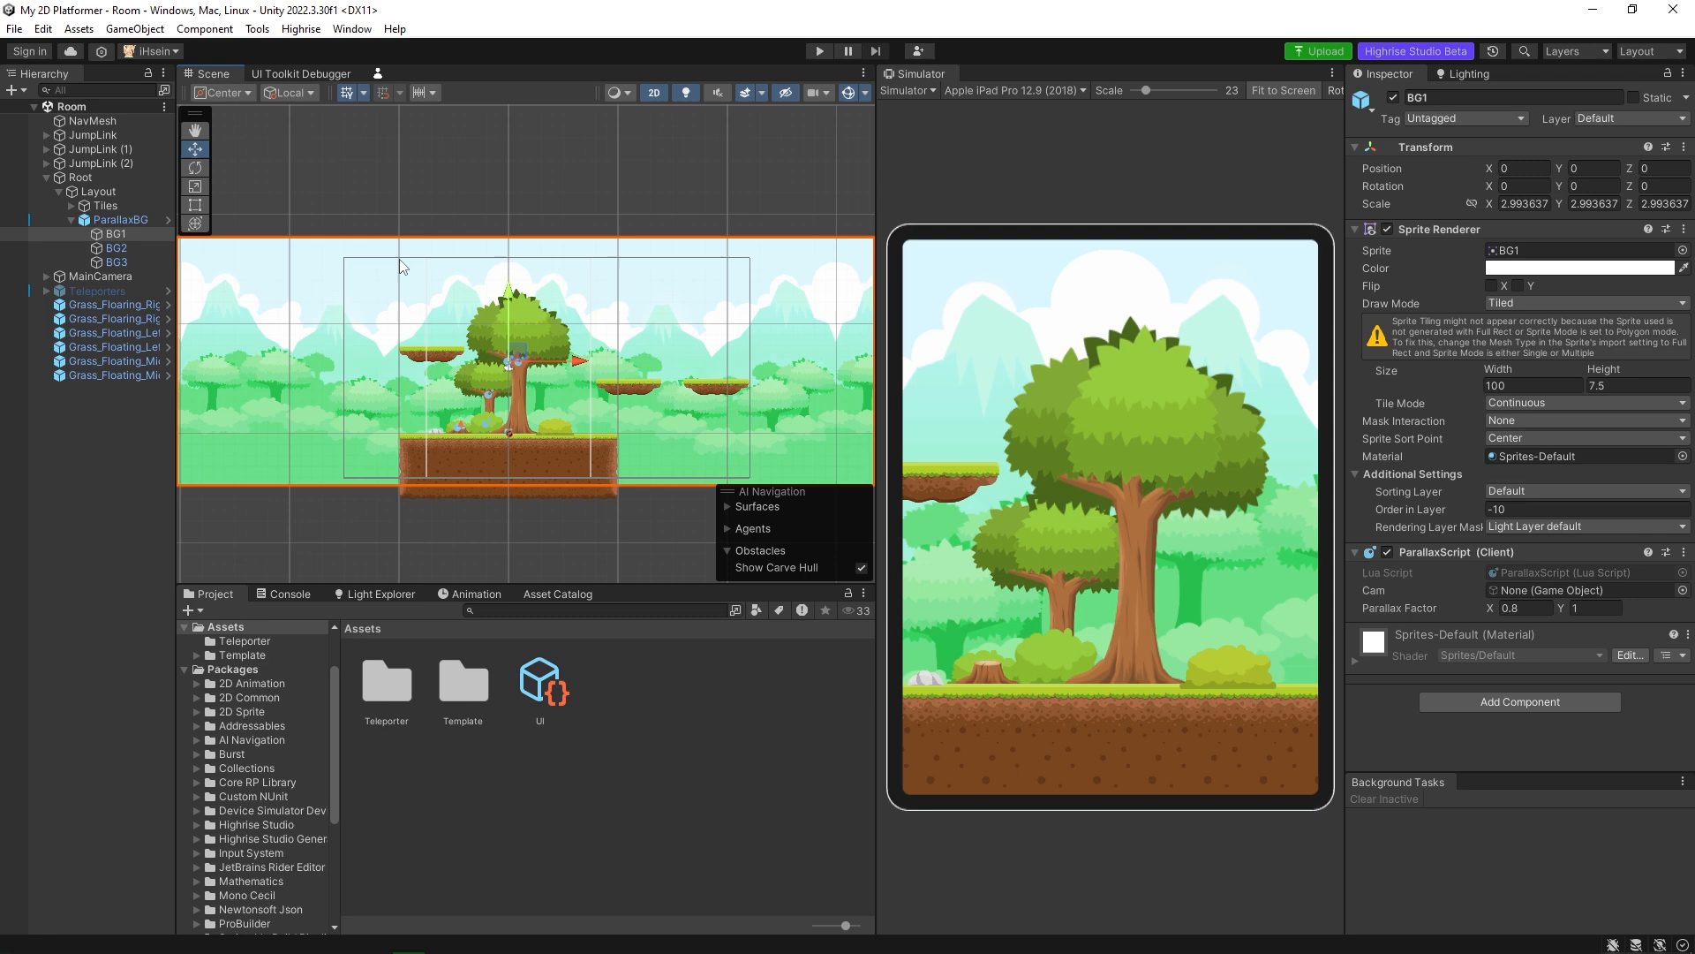
click(393, 262)
click(141, 235)
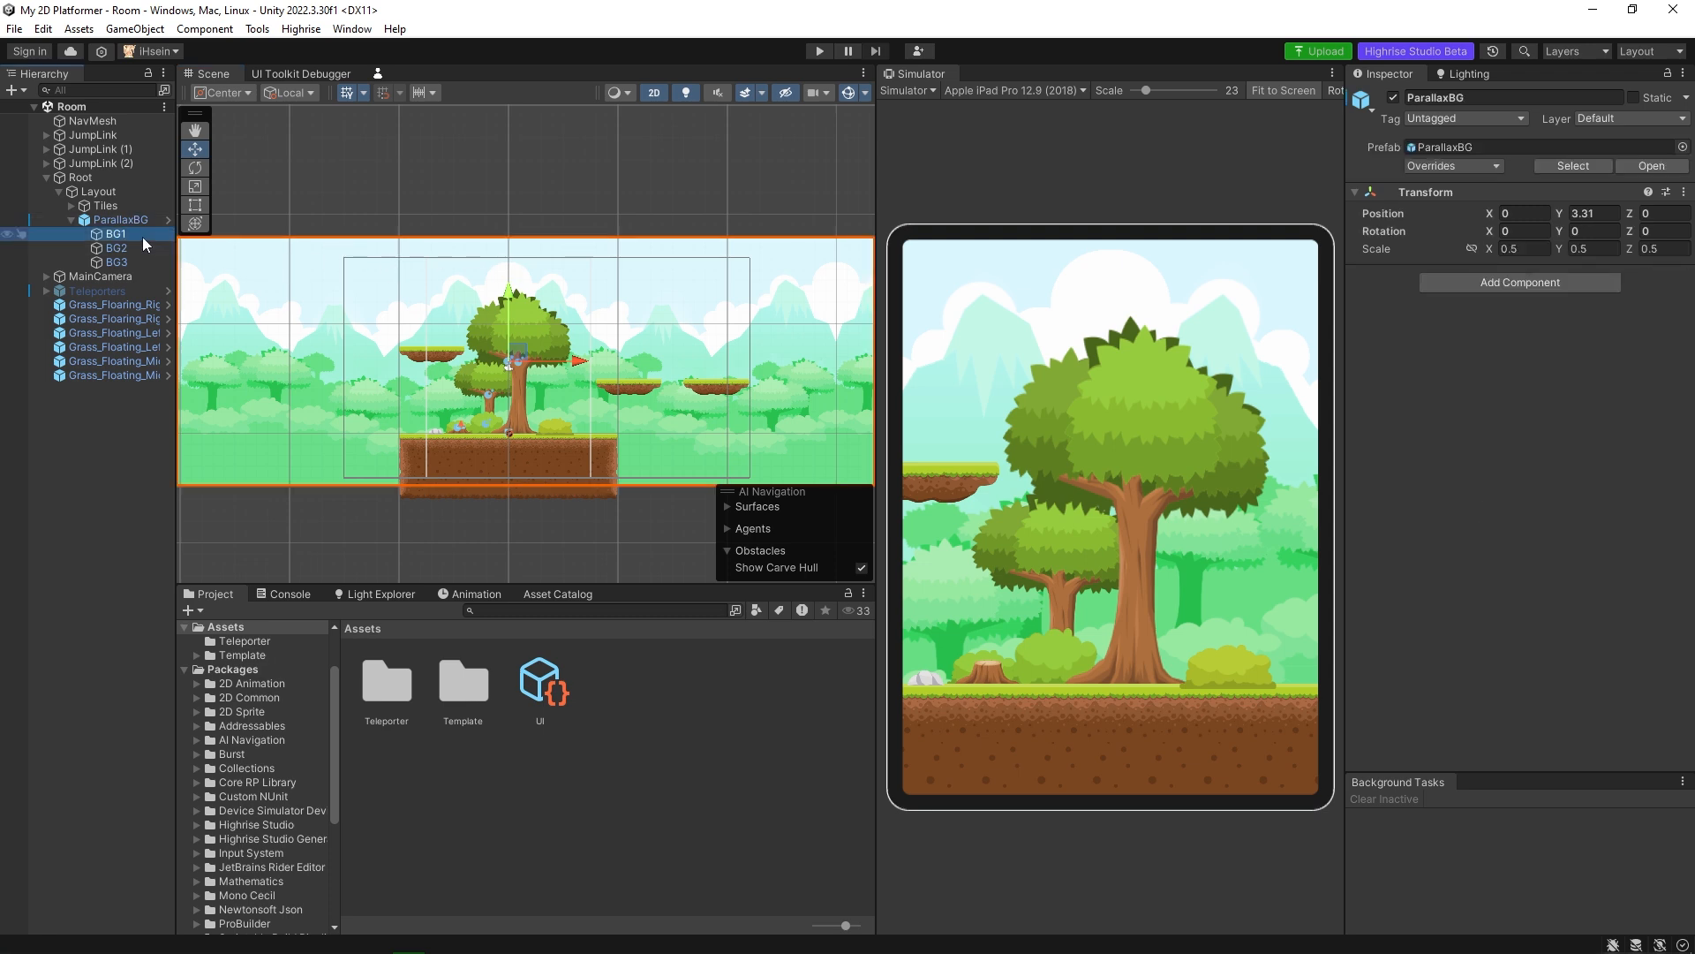
scroll(530, 309, down, 2)
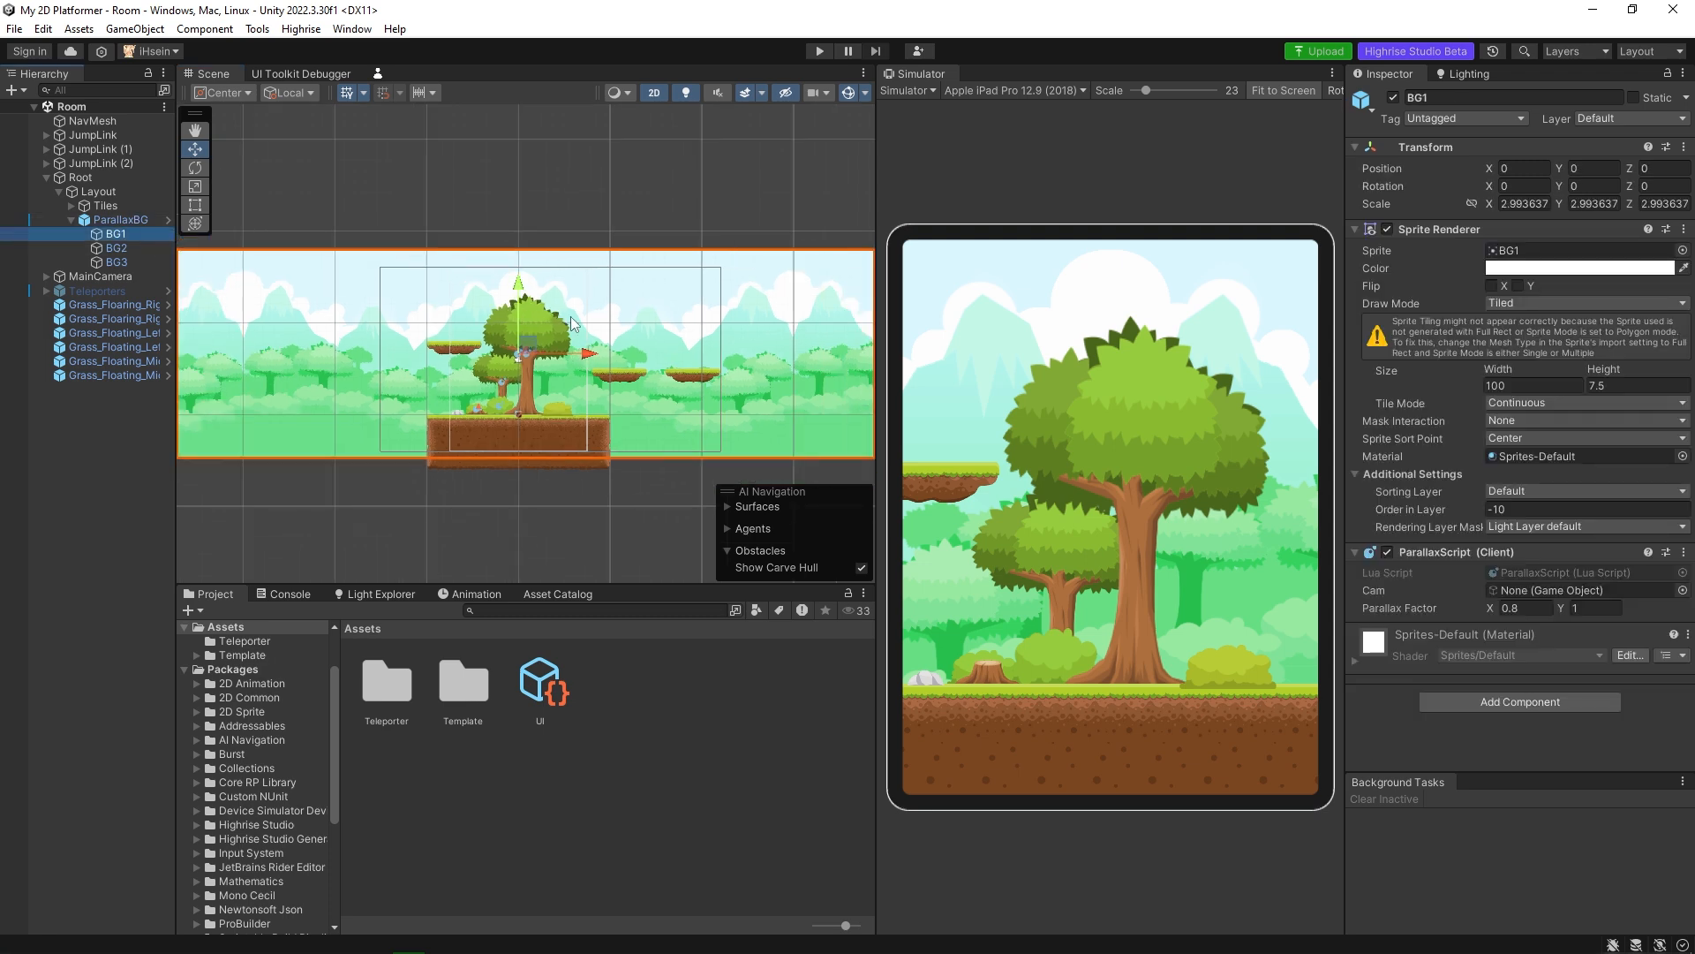
click(512, 304)
click(149, 233)
drag(517, 297, 517, 172)
key(ctrl+z)
scroll(492, 362, up, 2)
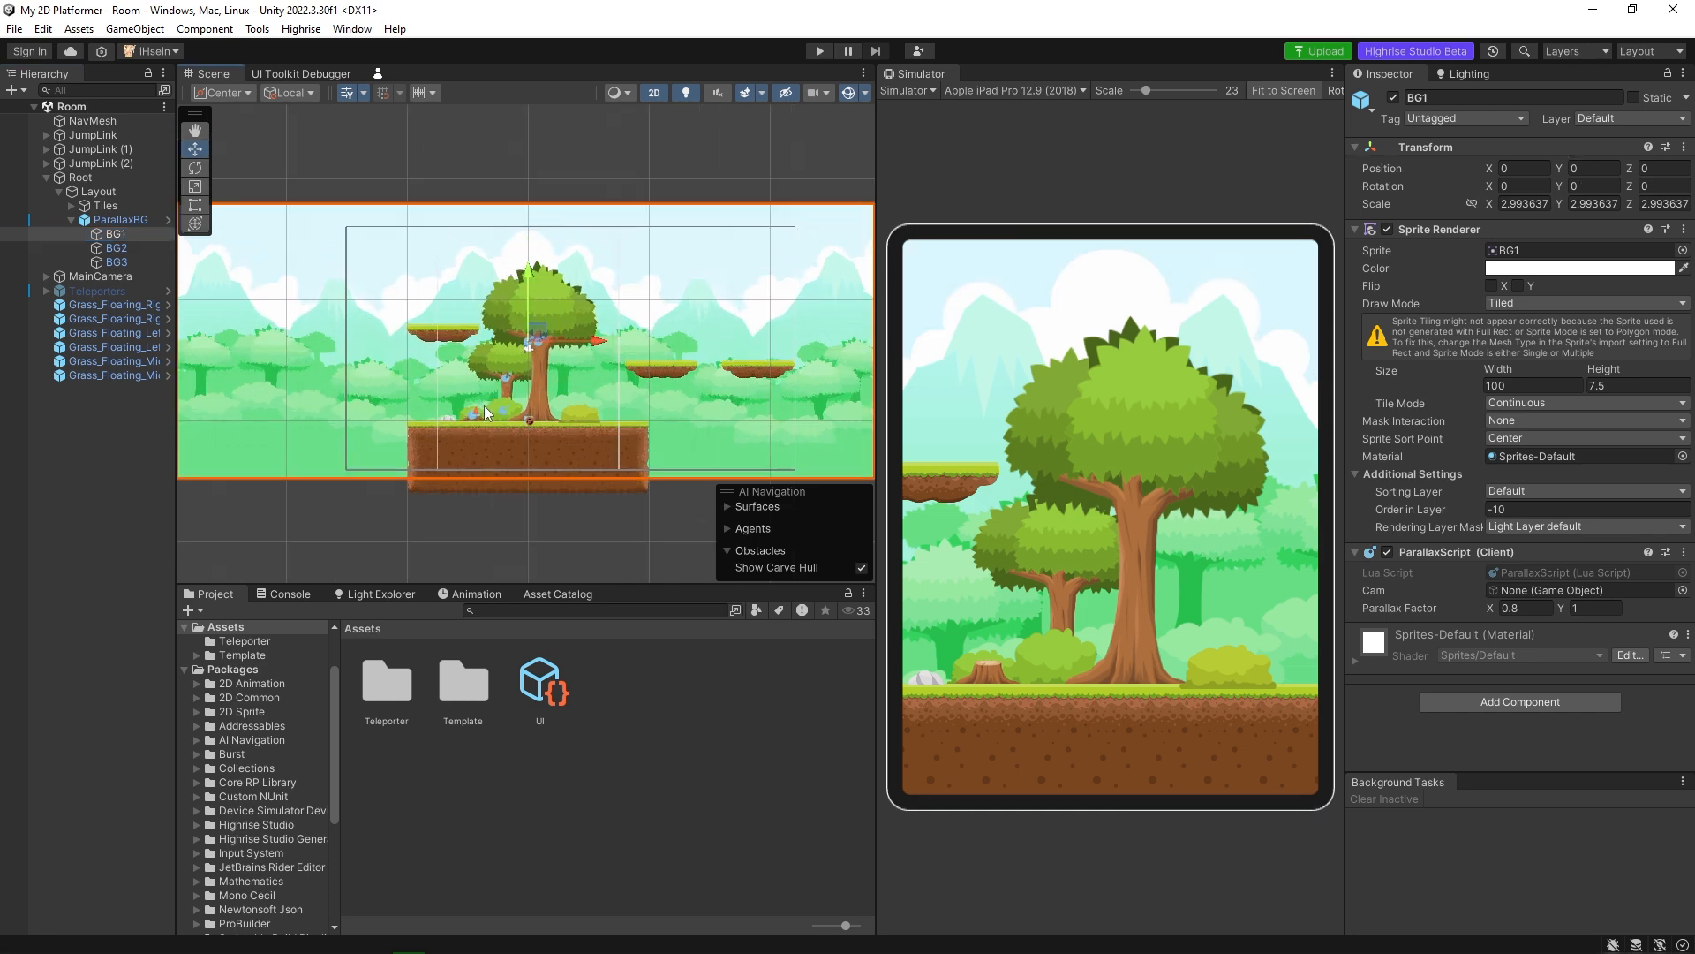
key(ctrl+z)
Try raising the BG3 forest layer to about Y 6.01 with the Move tool, and undo the move.
click(117, 261)
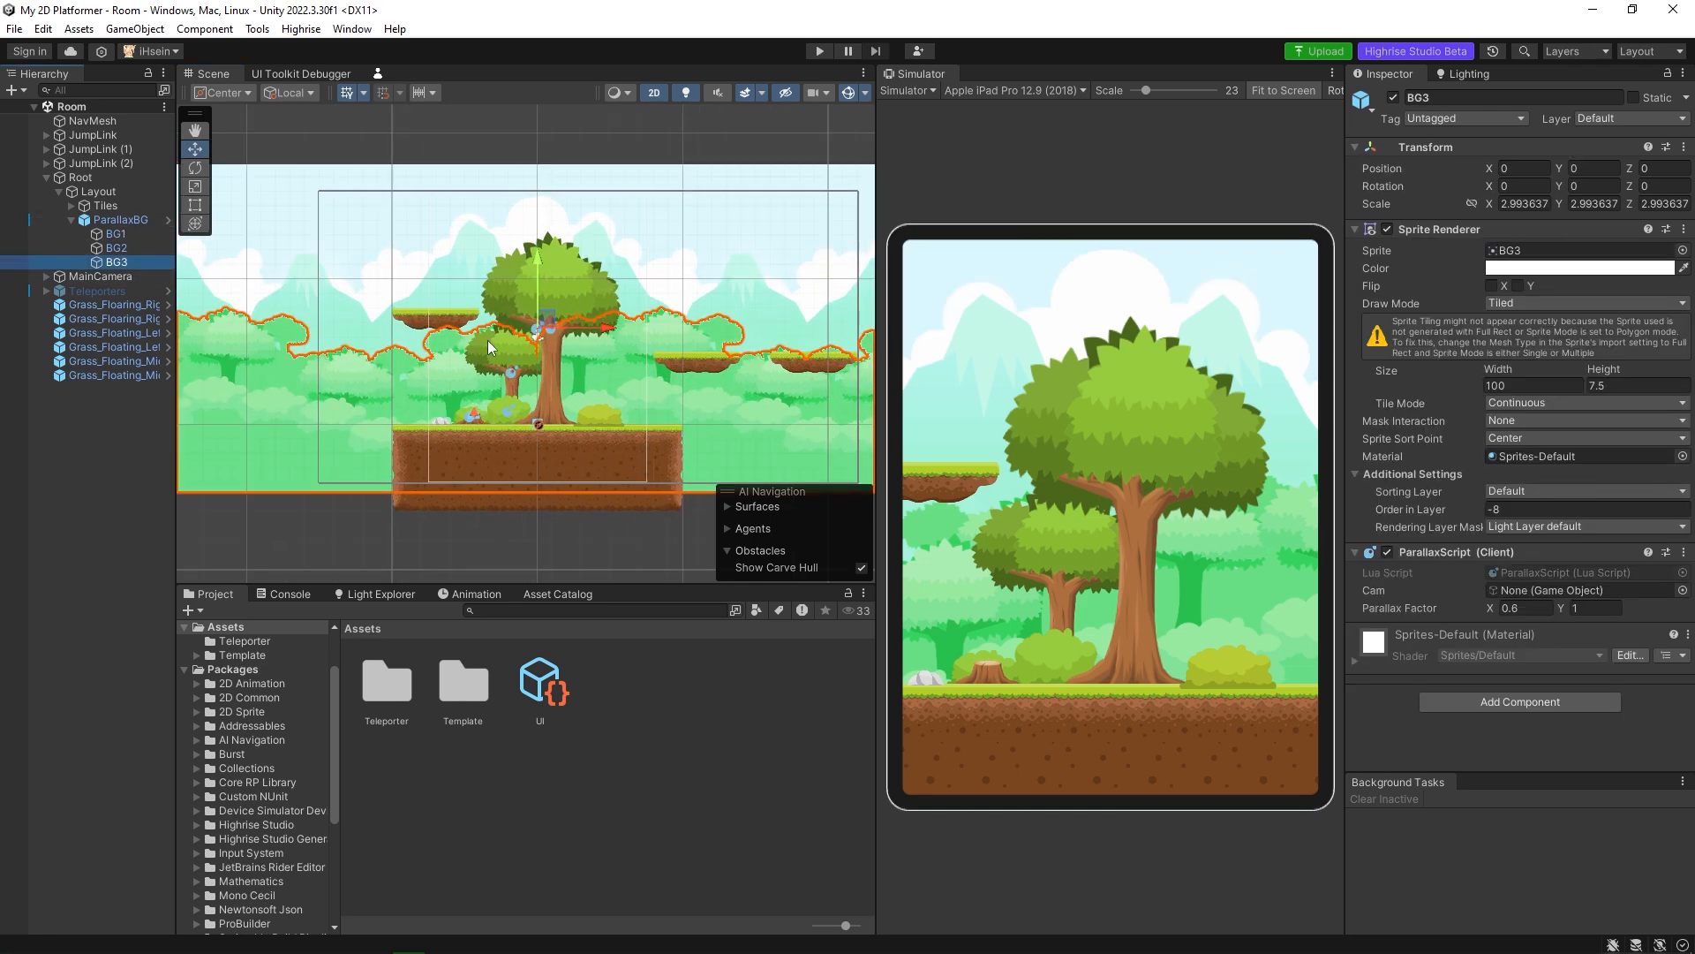
drag(533, 286, 556, 198)
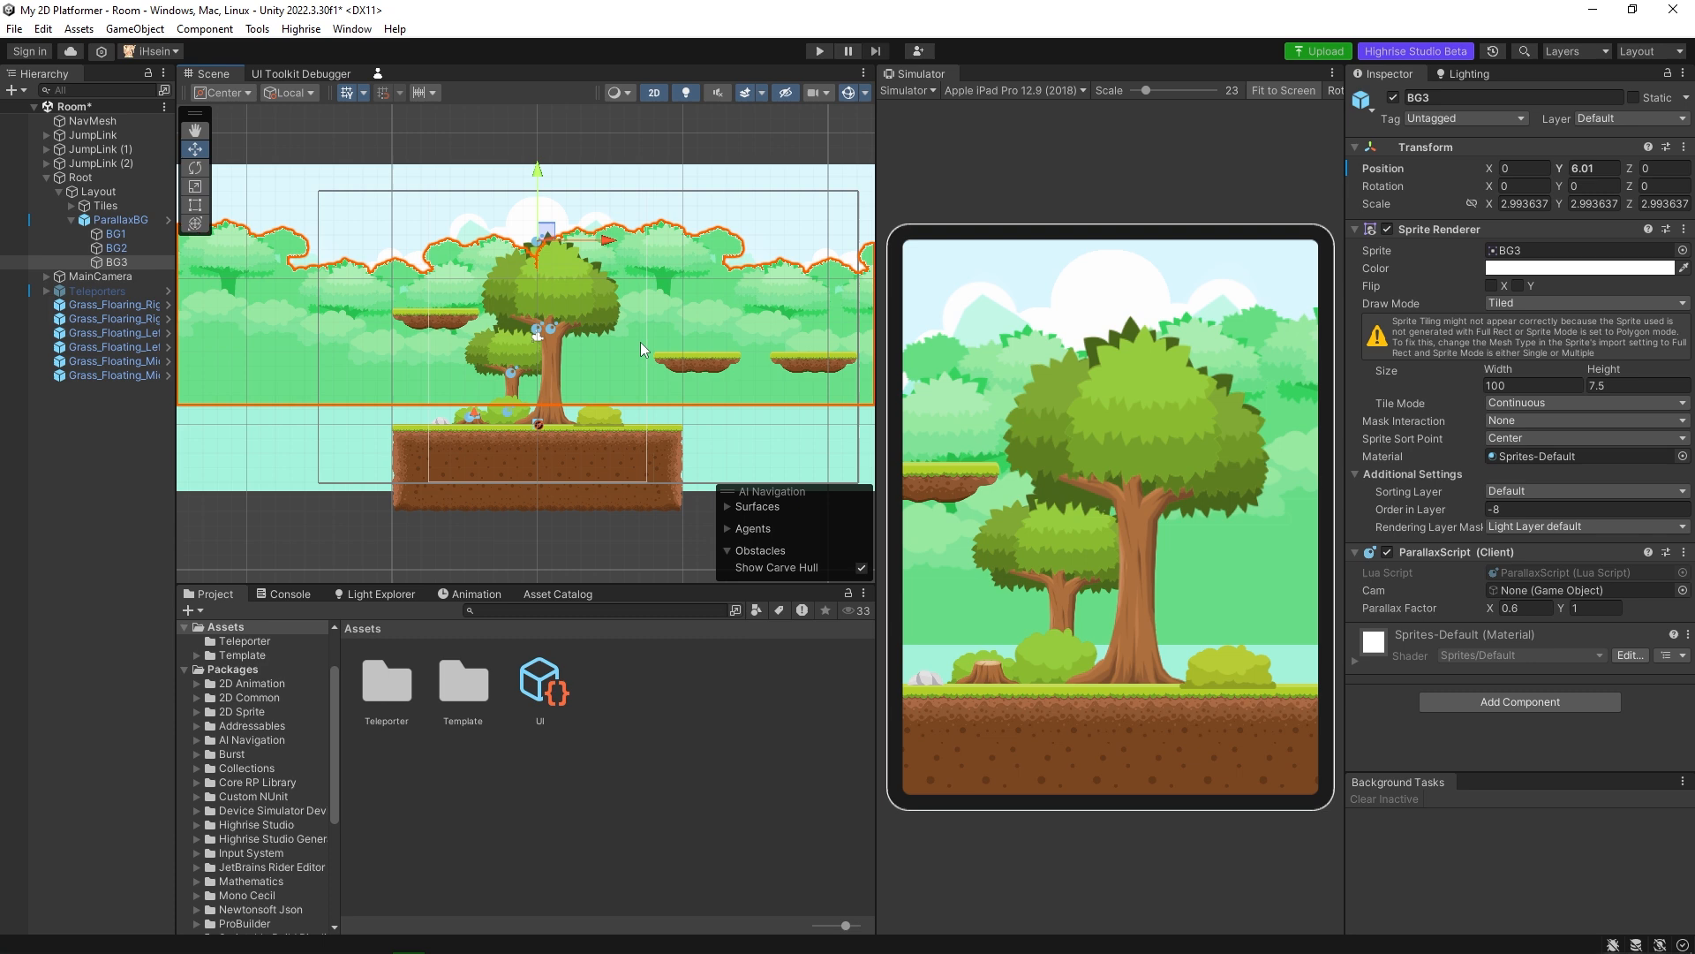
key(ctrl+z)
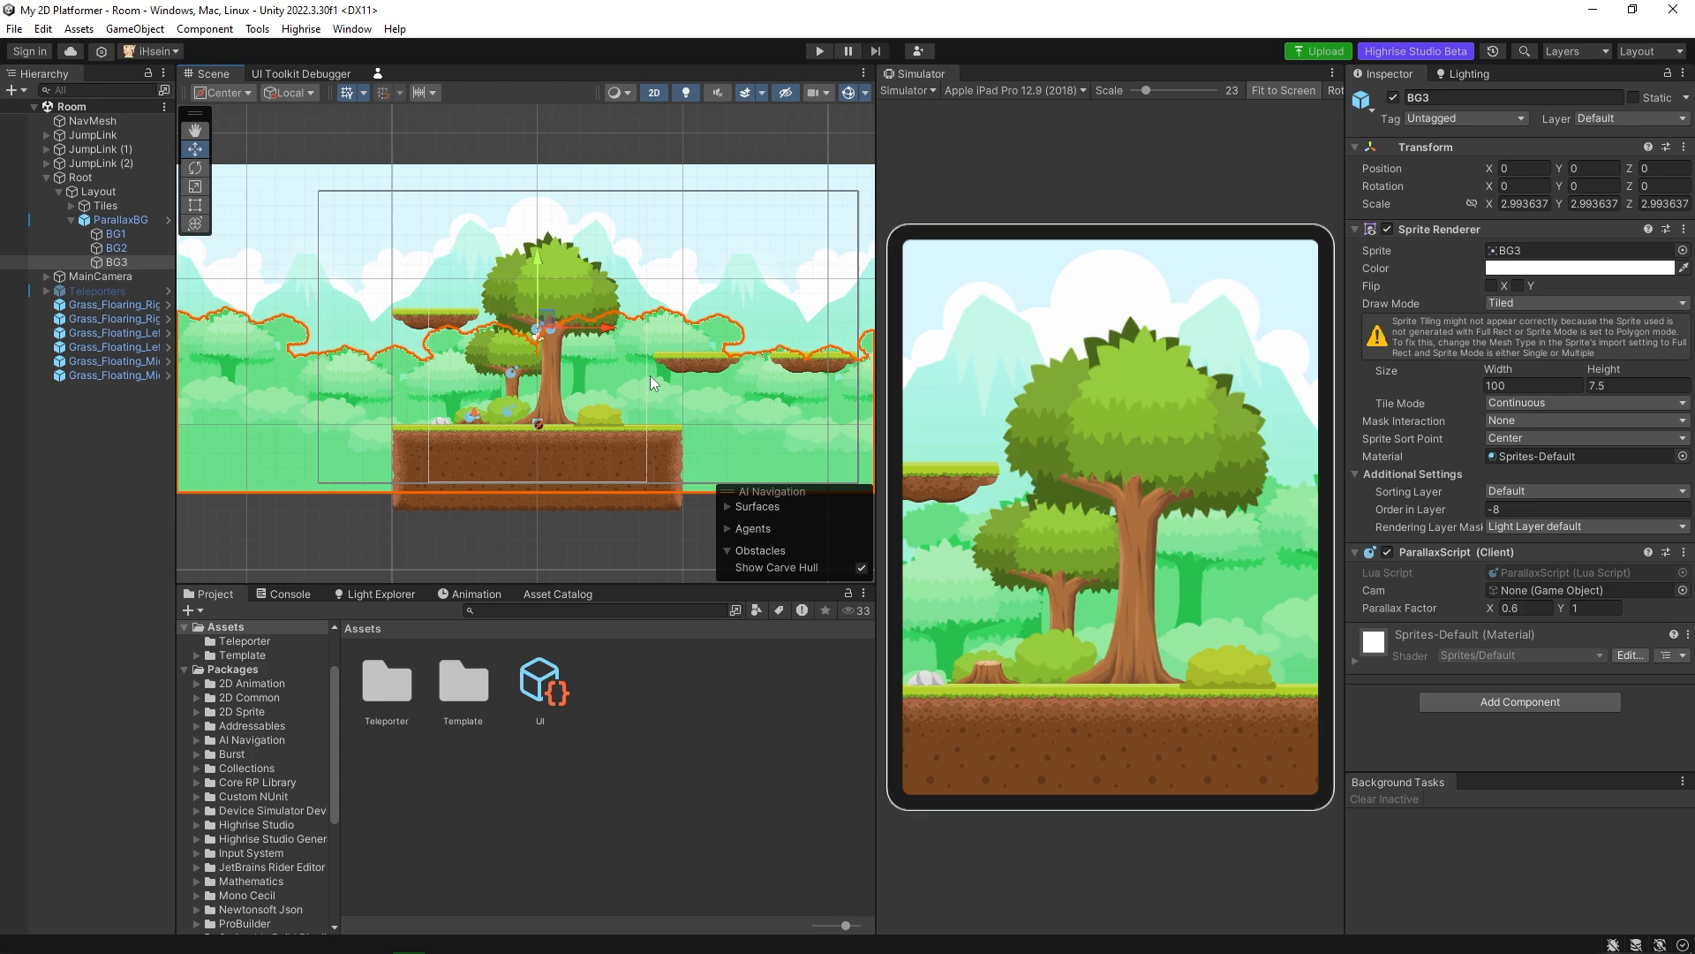
scroll(650, 375, up, 2)
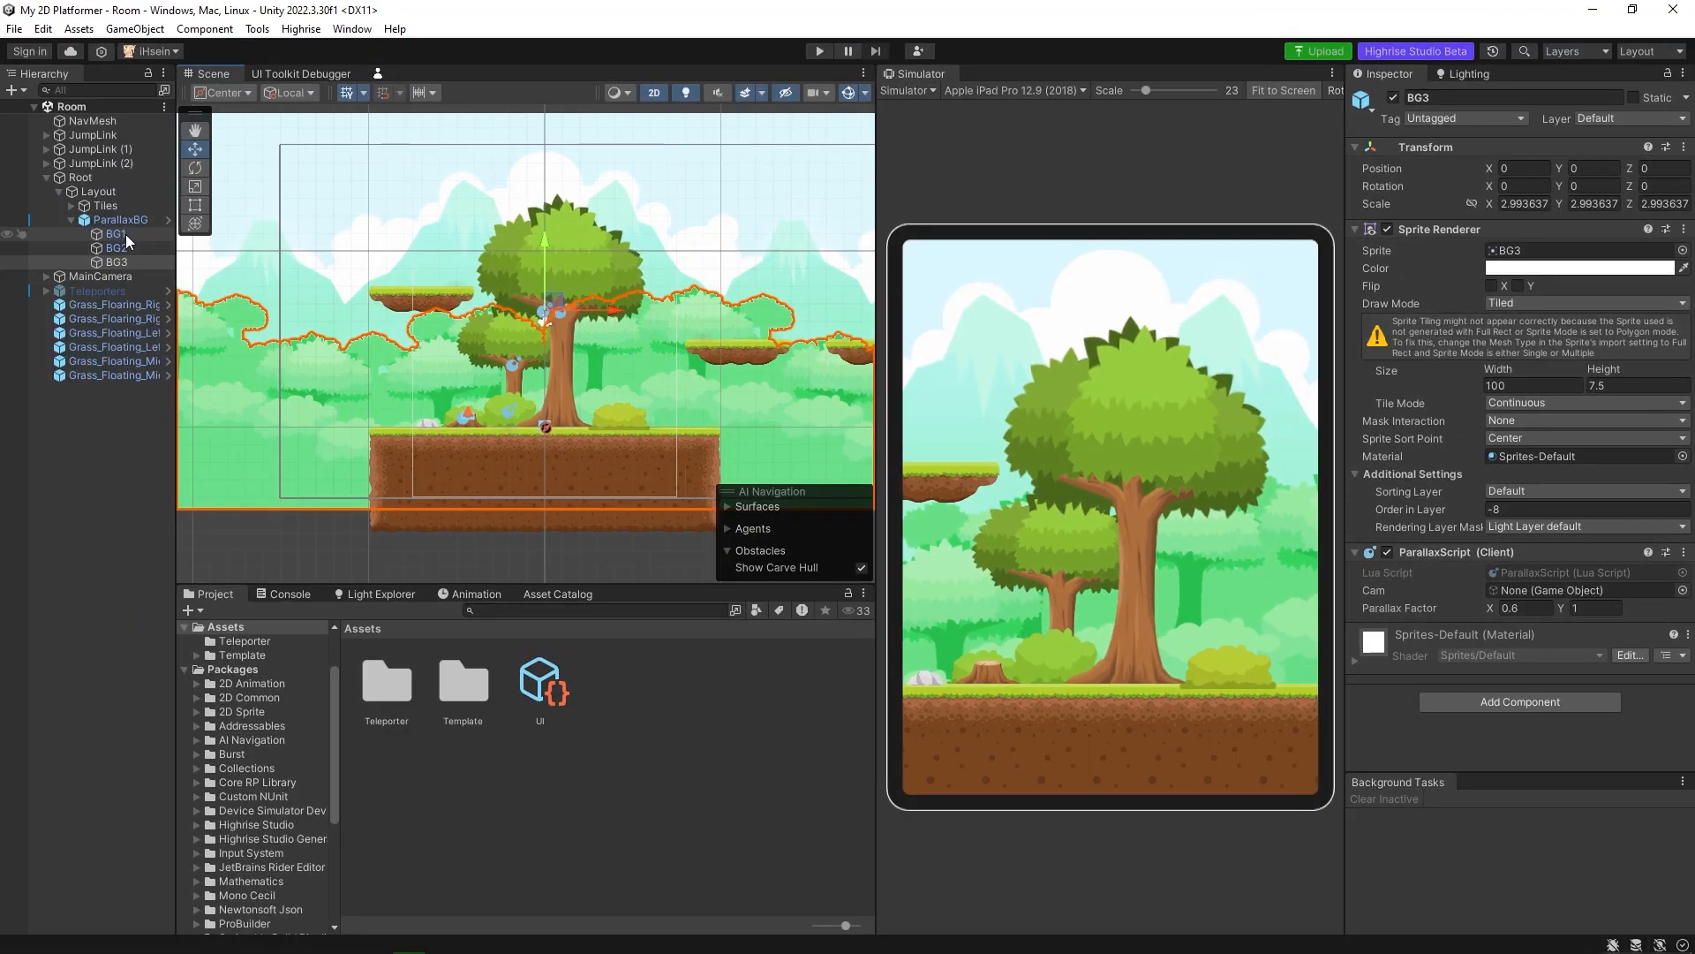
Try an Order in Layer of -8 on the BG1 layer's Sprite Renderer, and set it back to -10.
click(115, 234)
click(1501, 509)
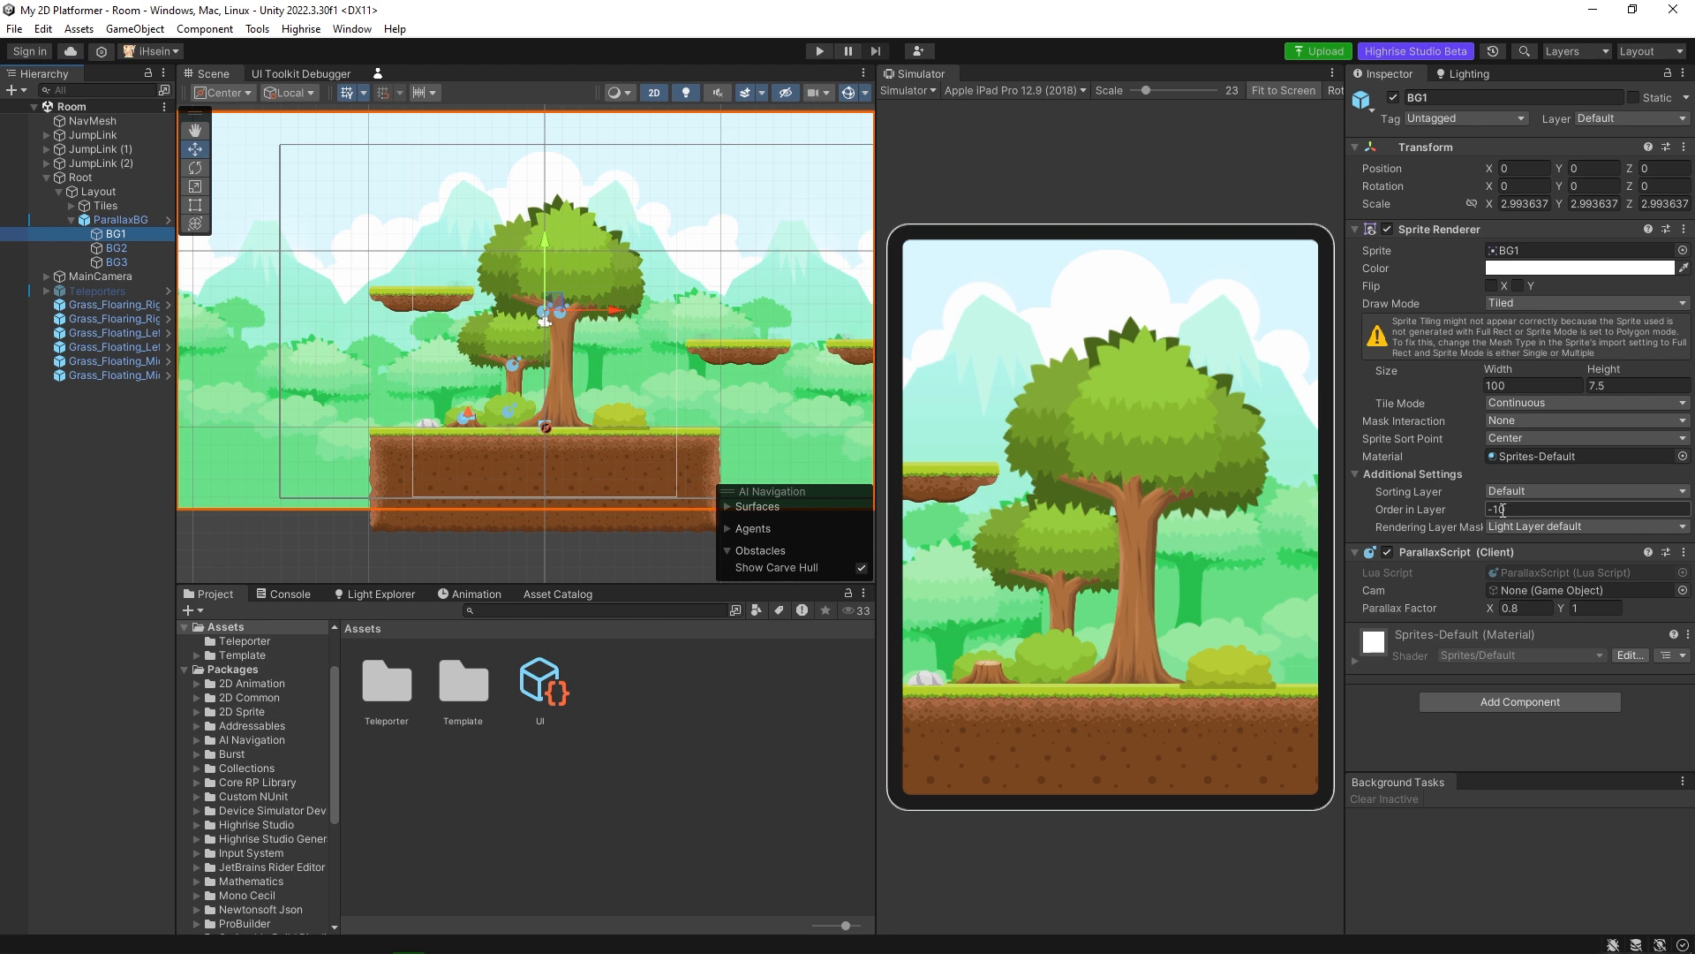
click(1509, 510)
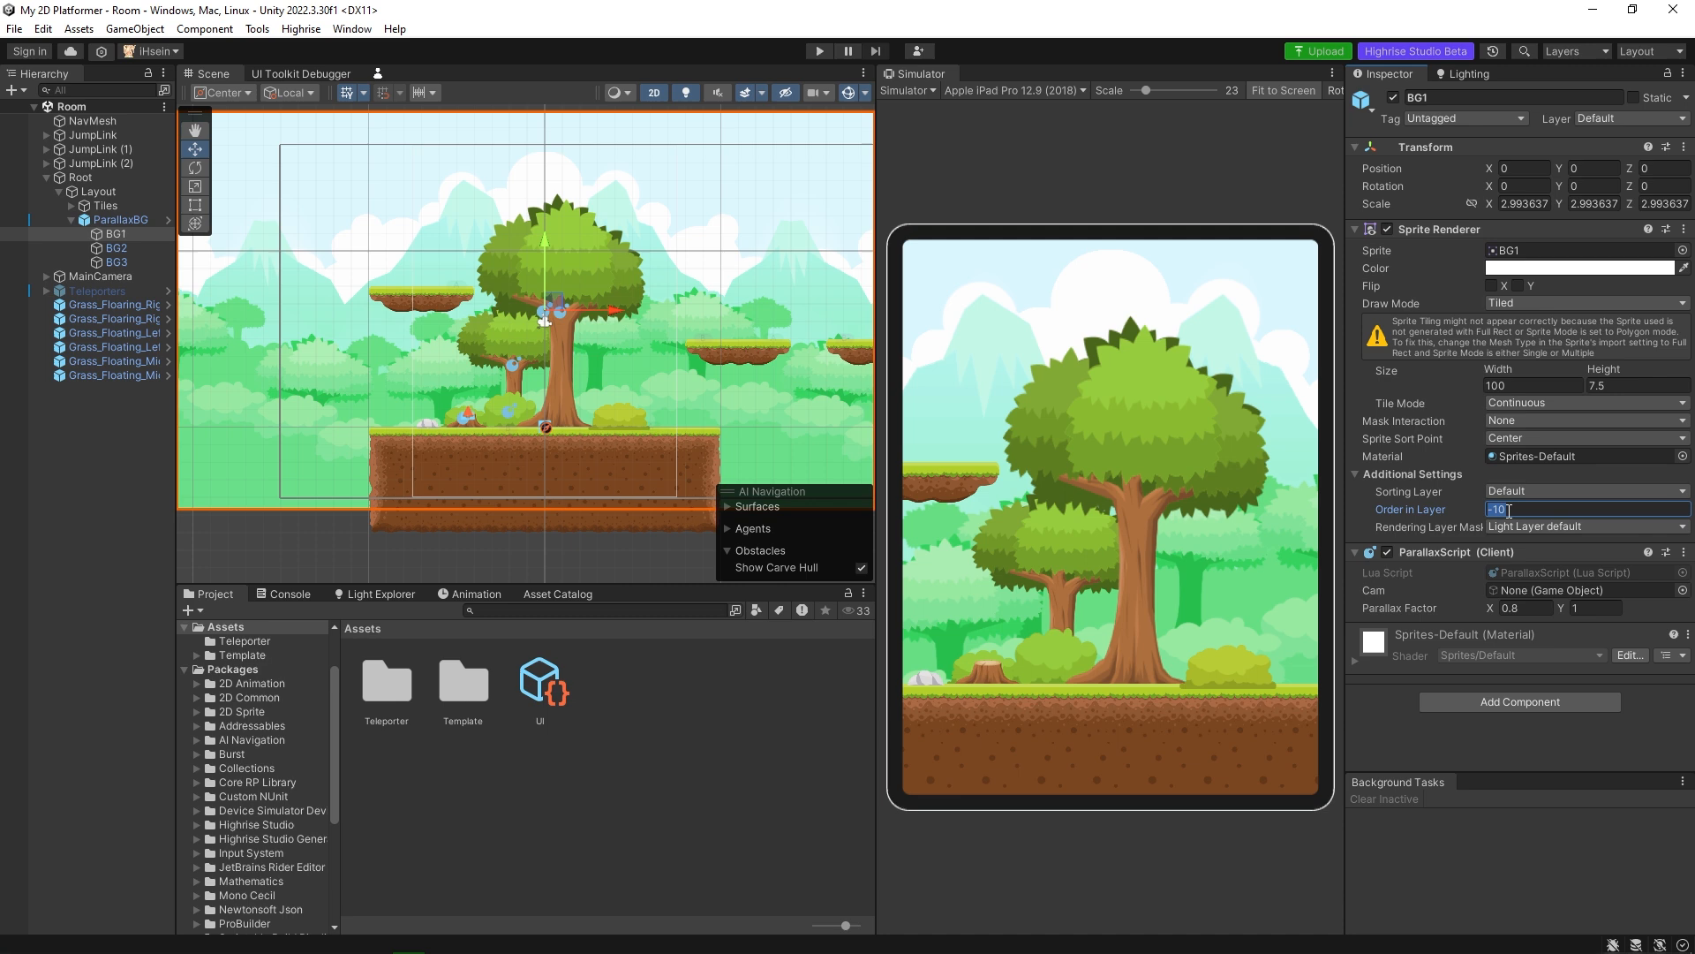
text(-8)
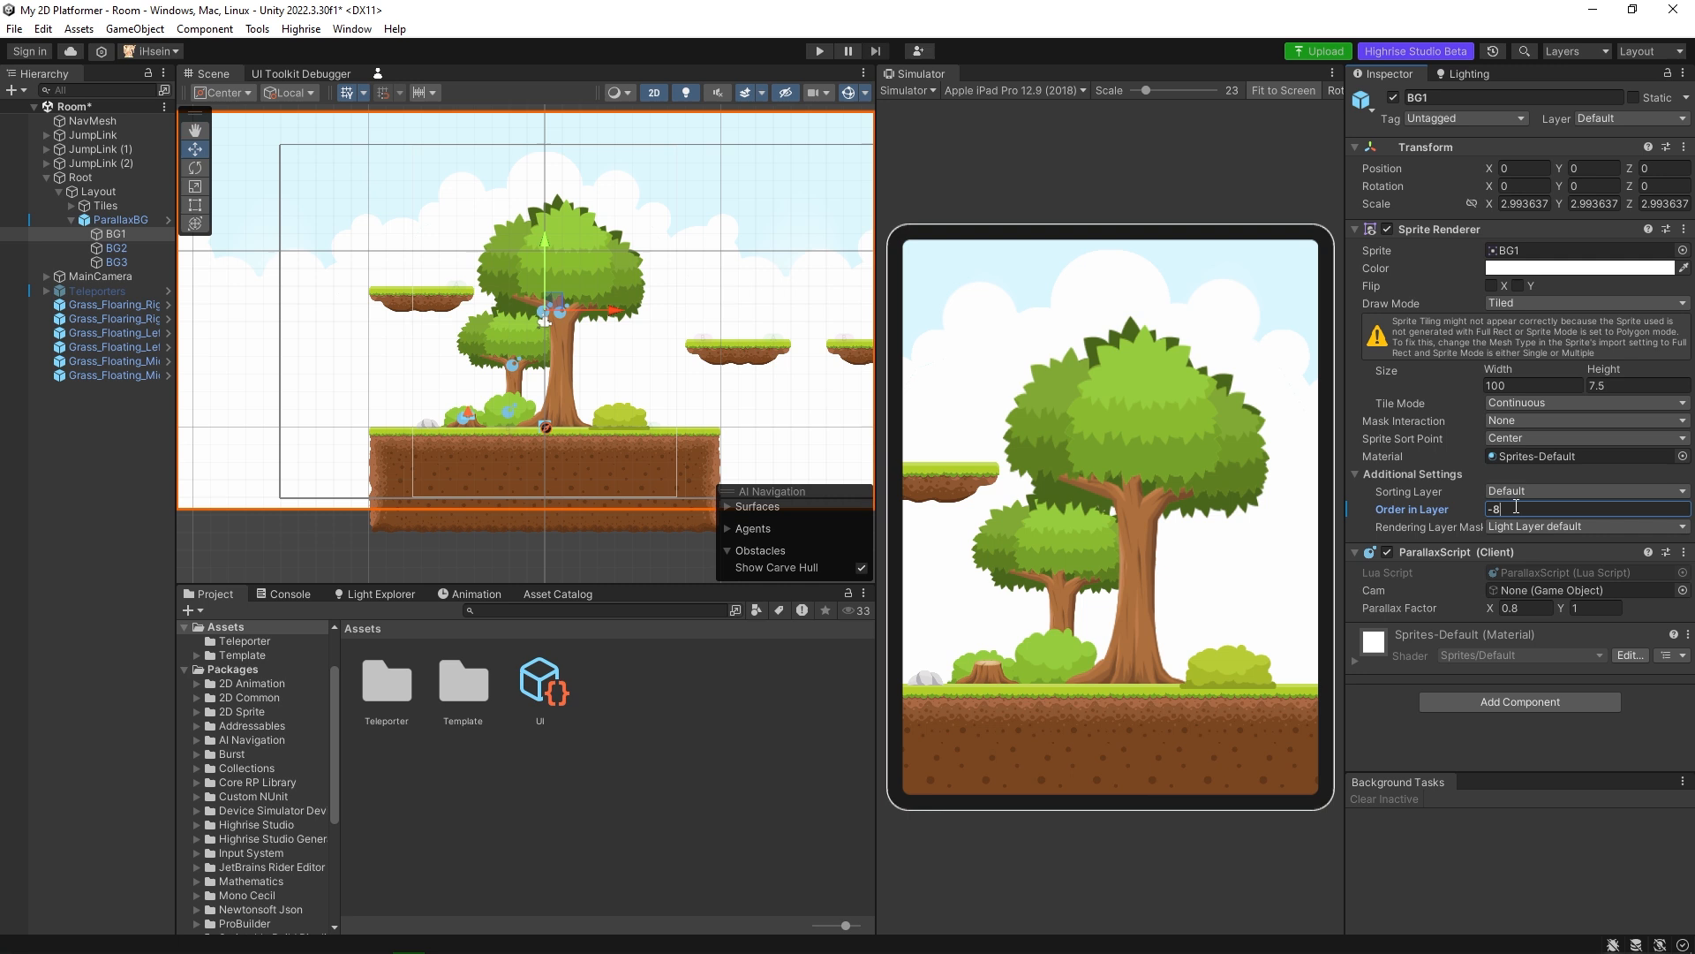
key(BackSpace)
text(10)
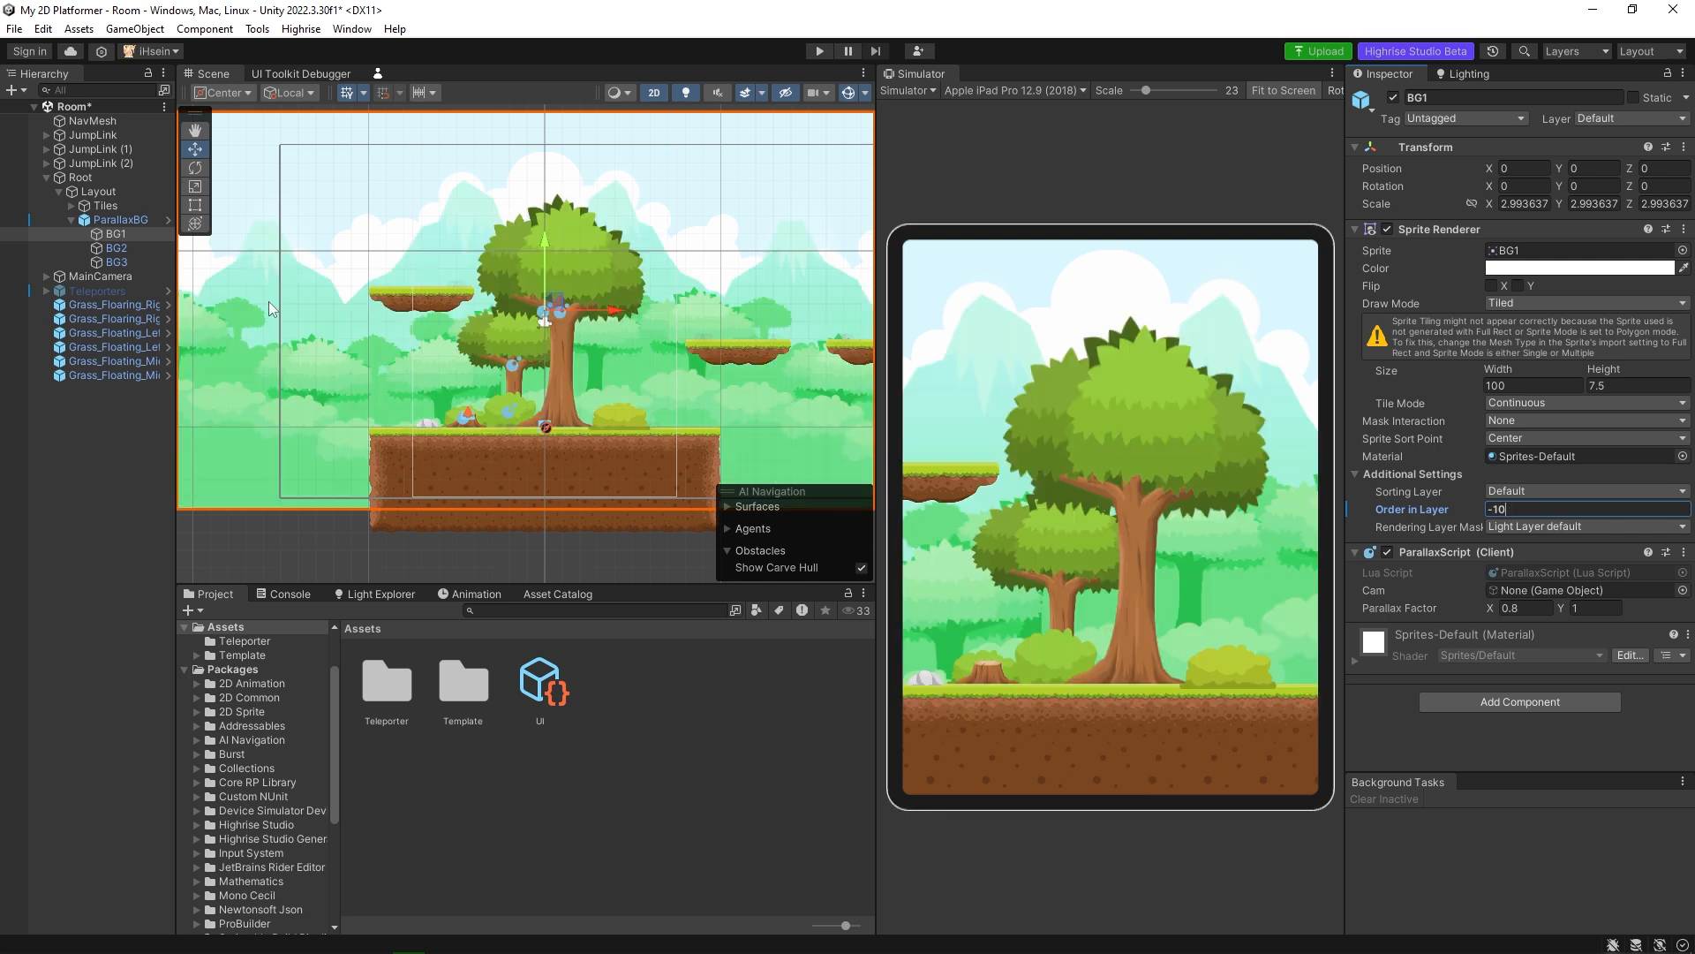
Select the BG2 and BG3 layers in turn to examine their Order in Layer settings.
click(129, 249)
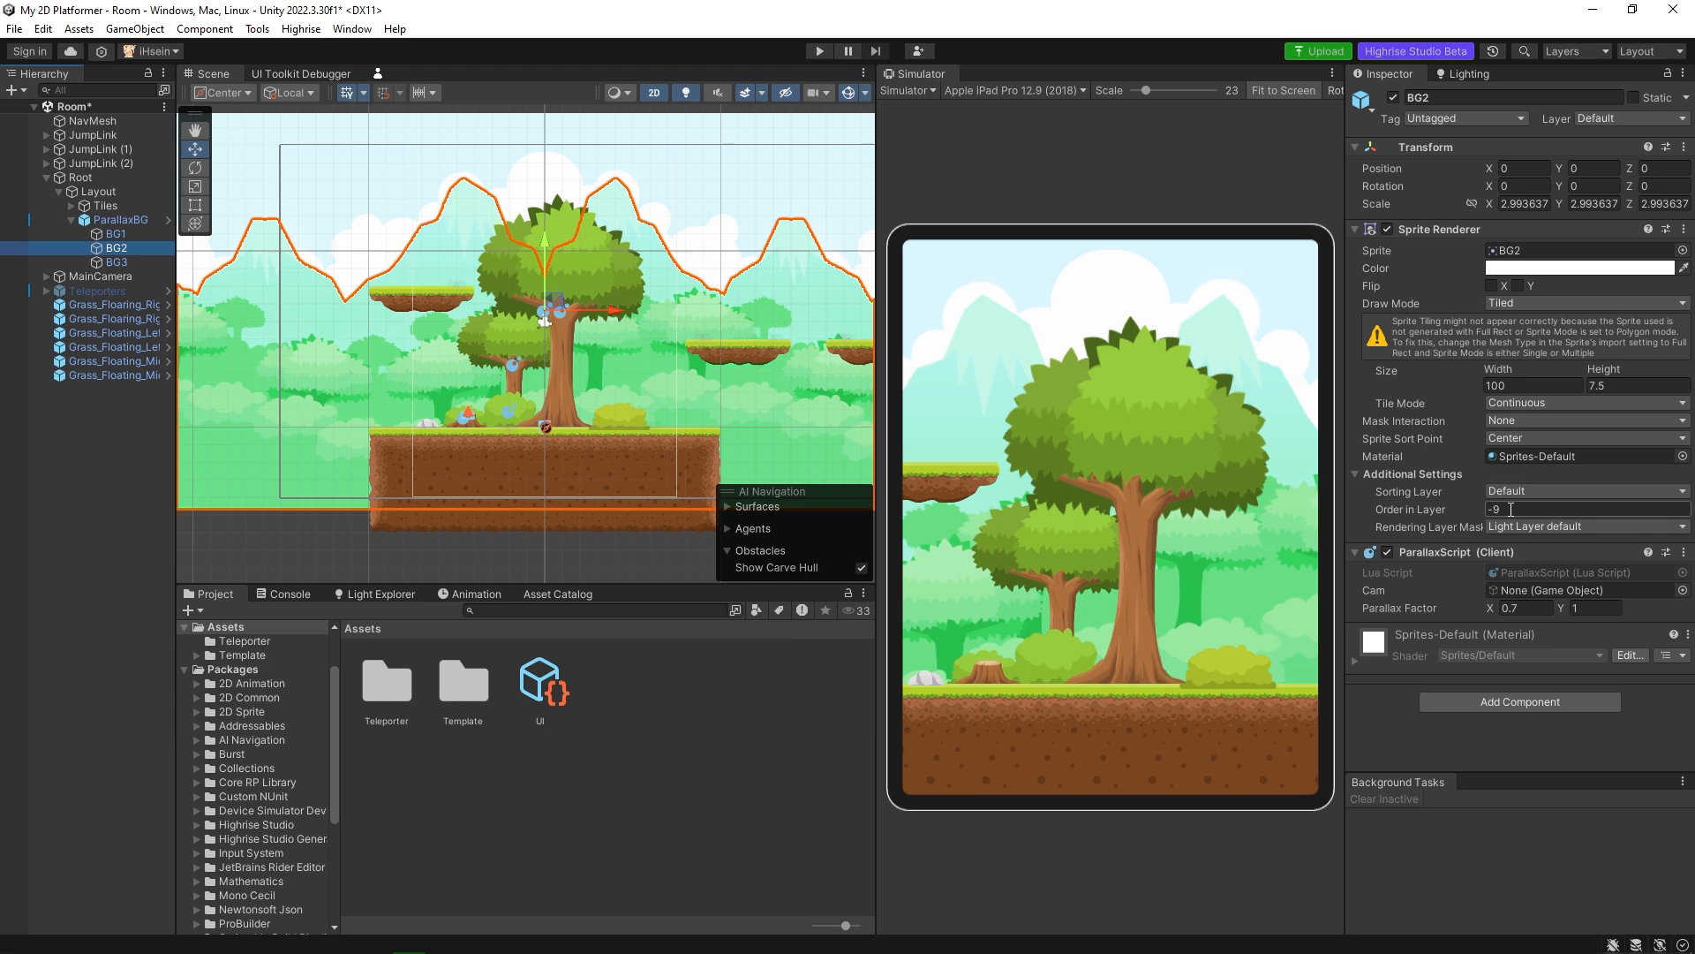
click(124, 262)
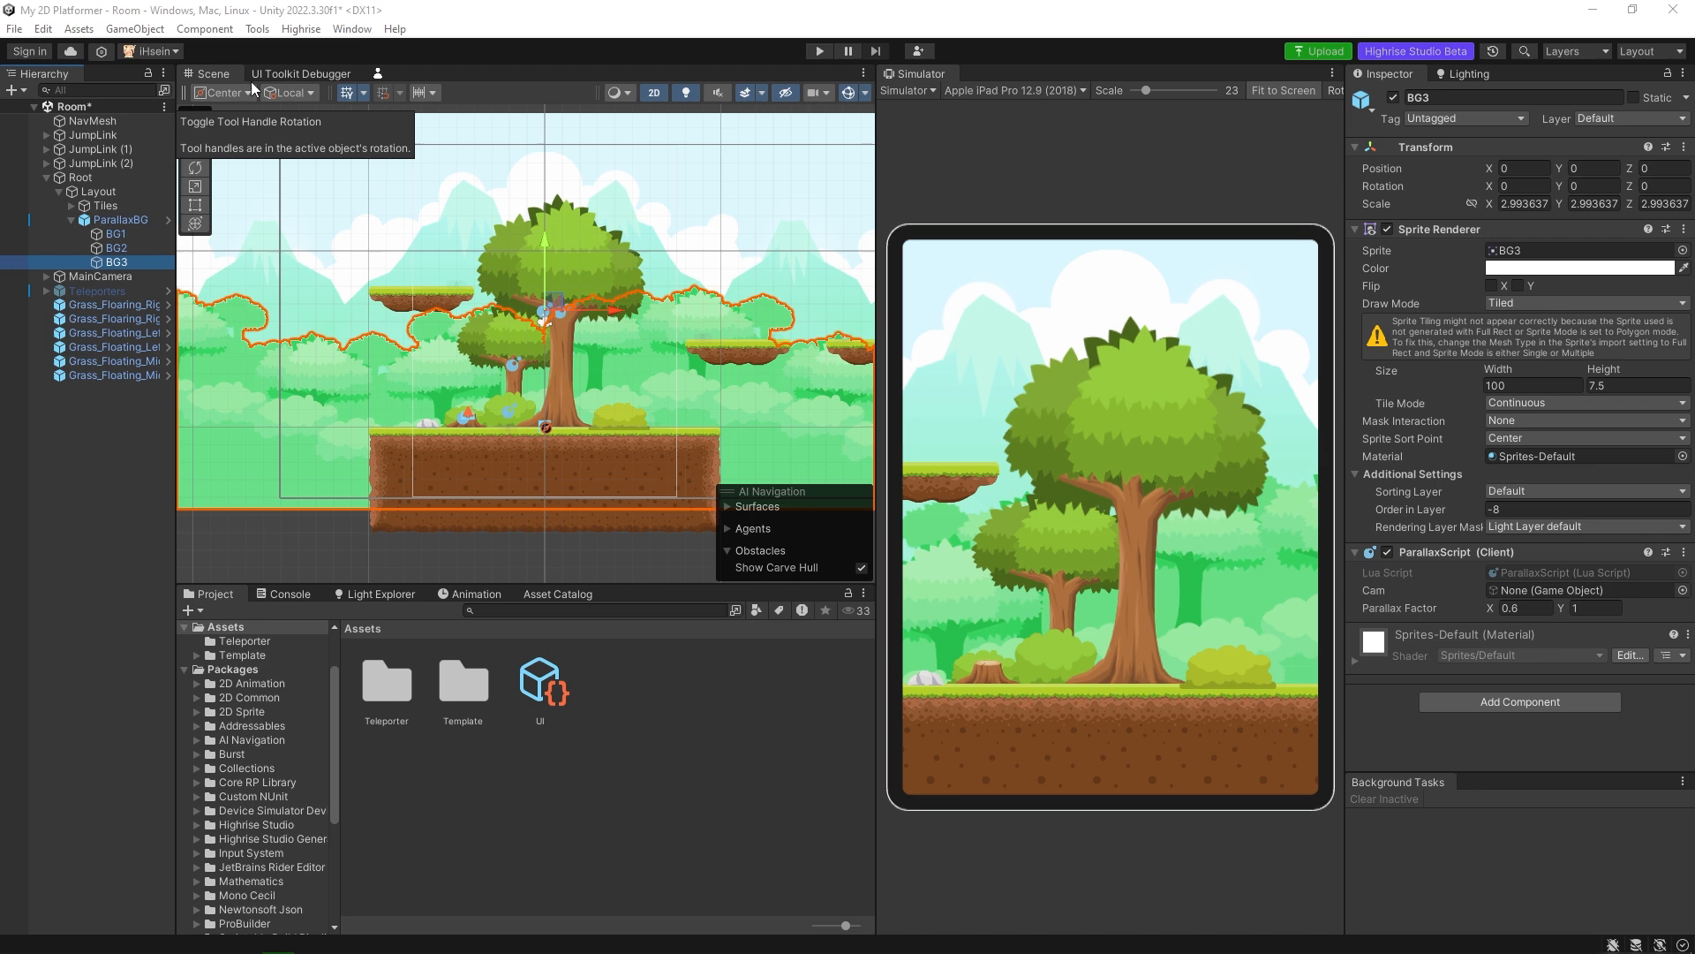
Log out of the Highrise Studio account and log back in with the account username and password.
click(166, 52)
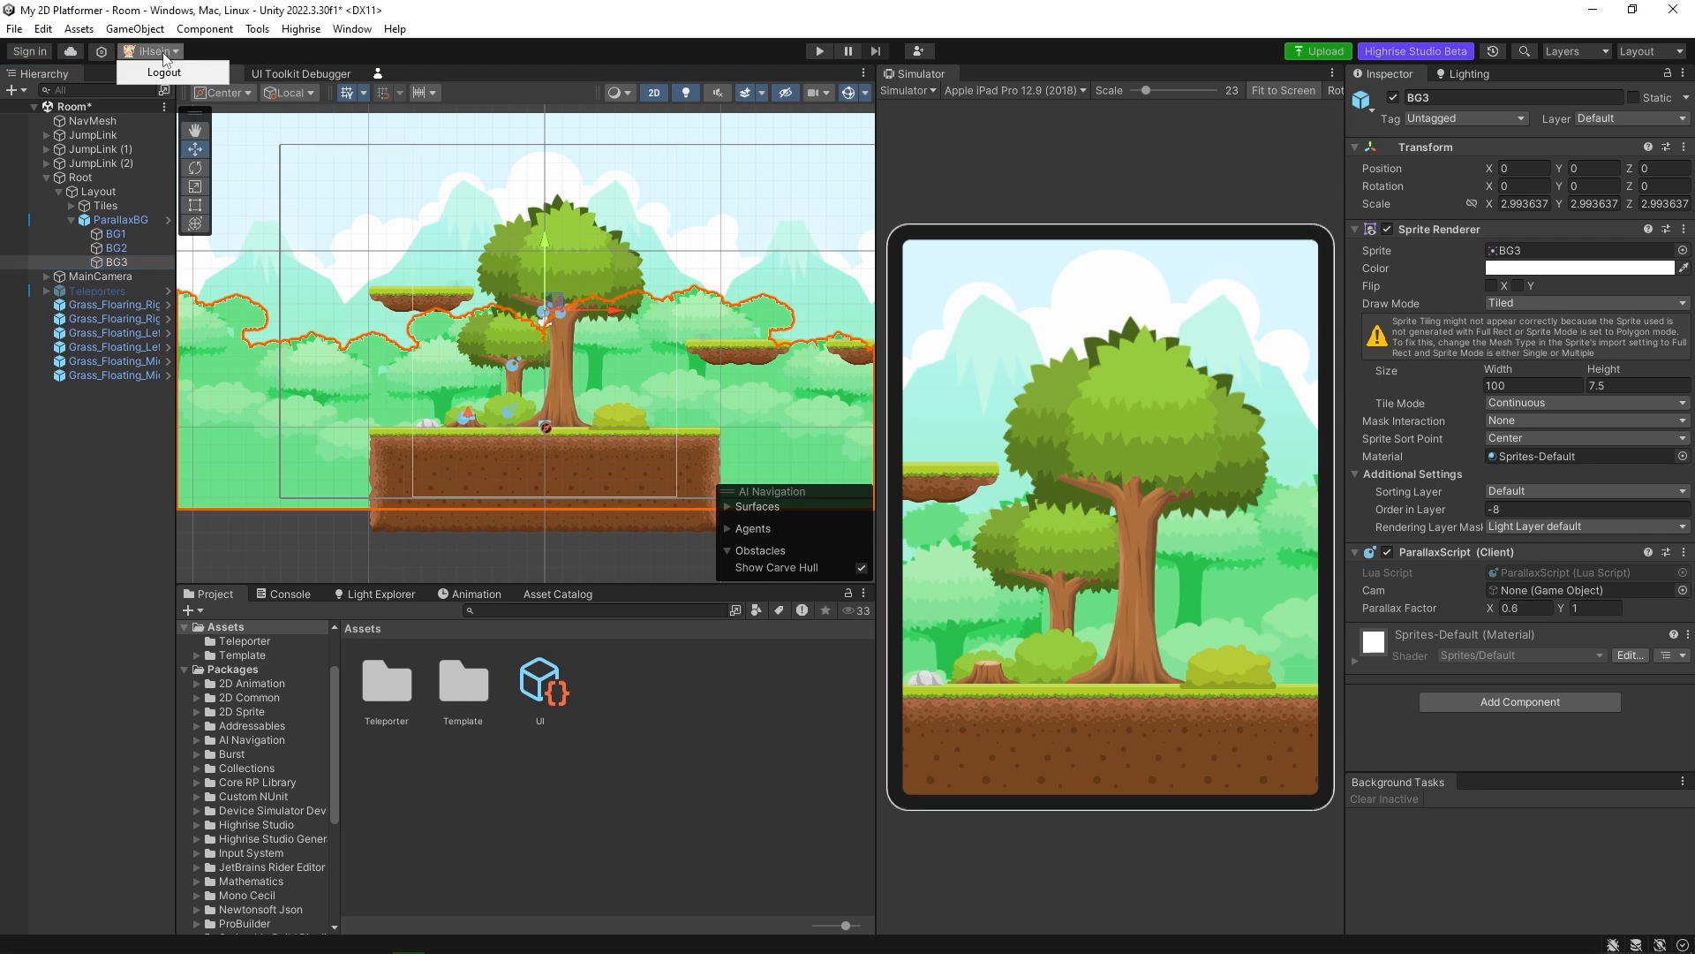
click(168, 75)
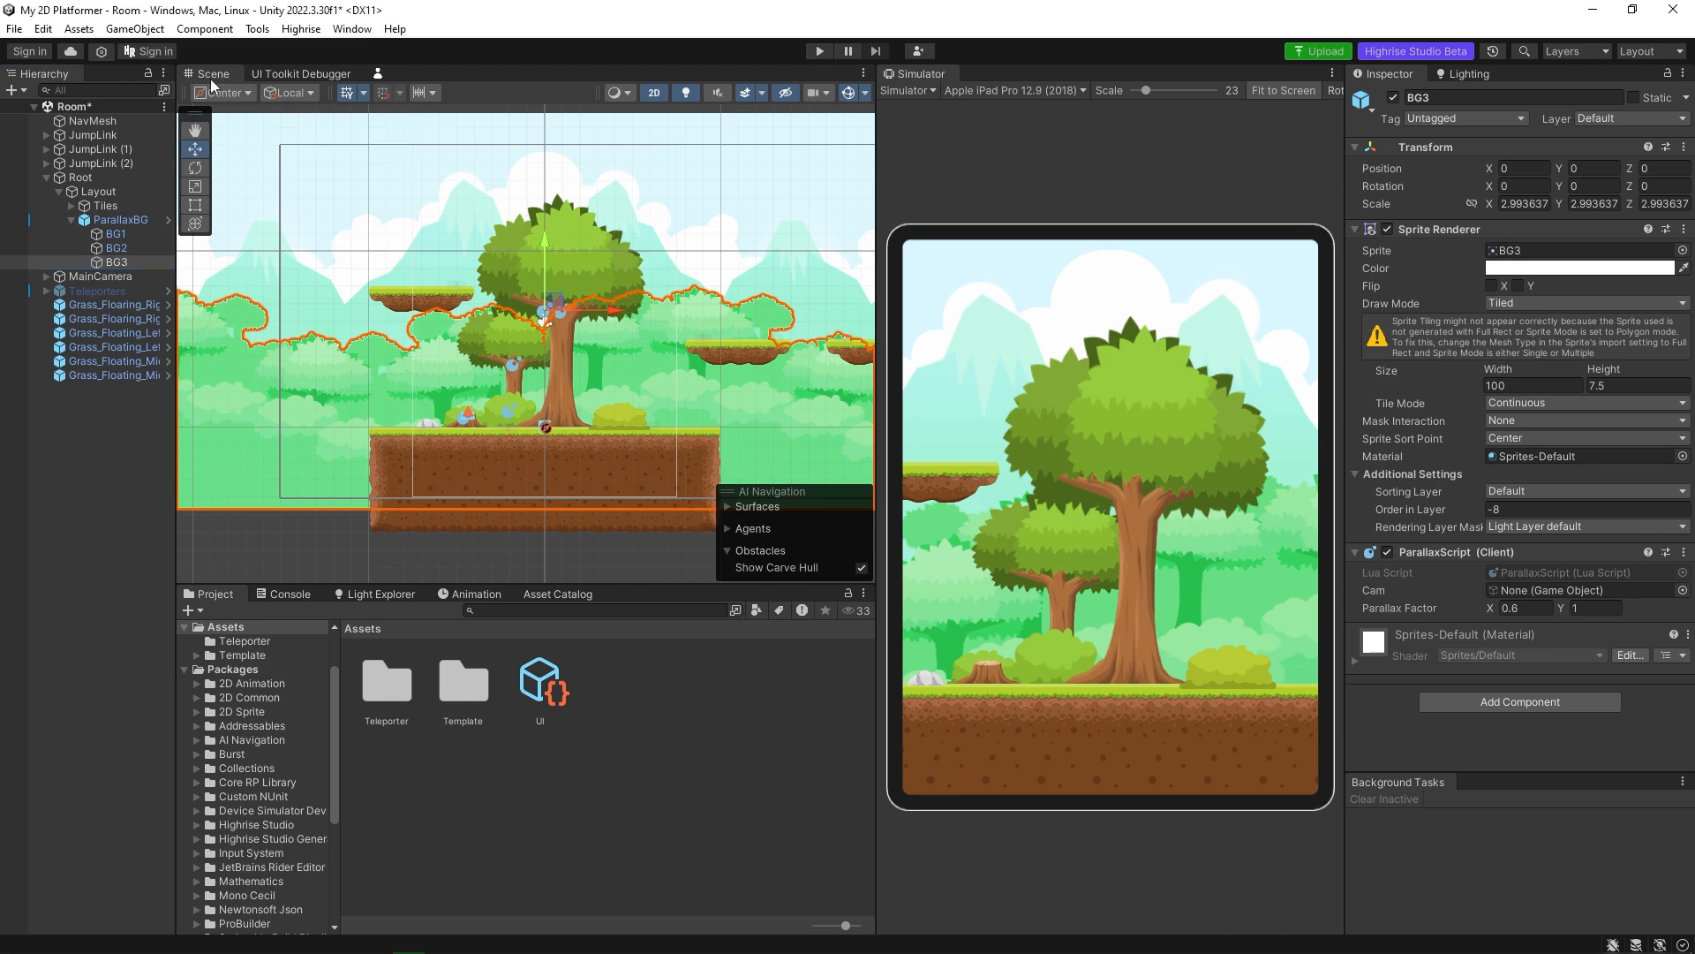
click(151, 52)
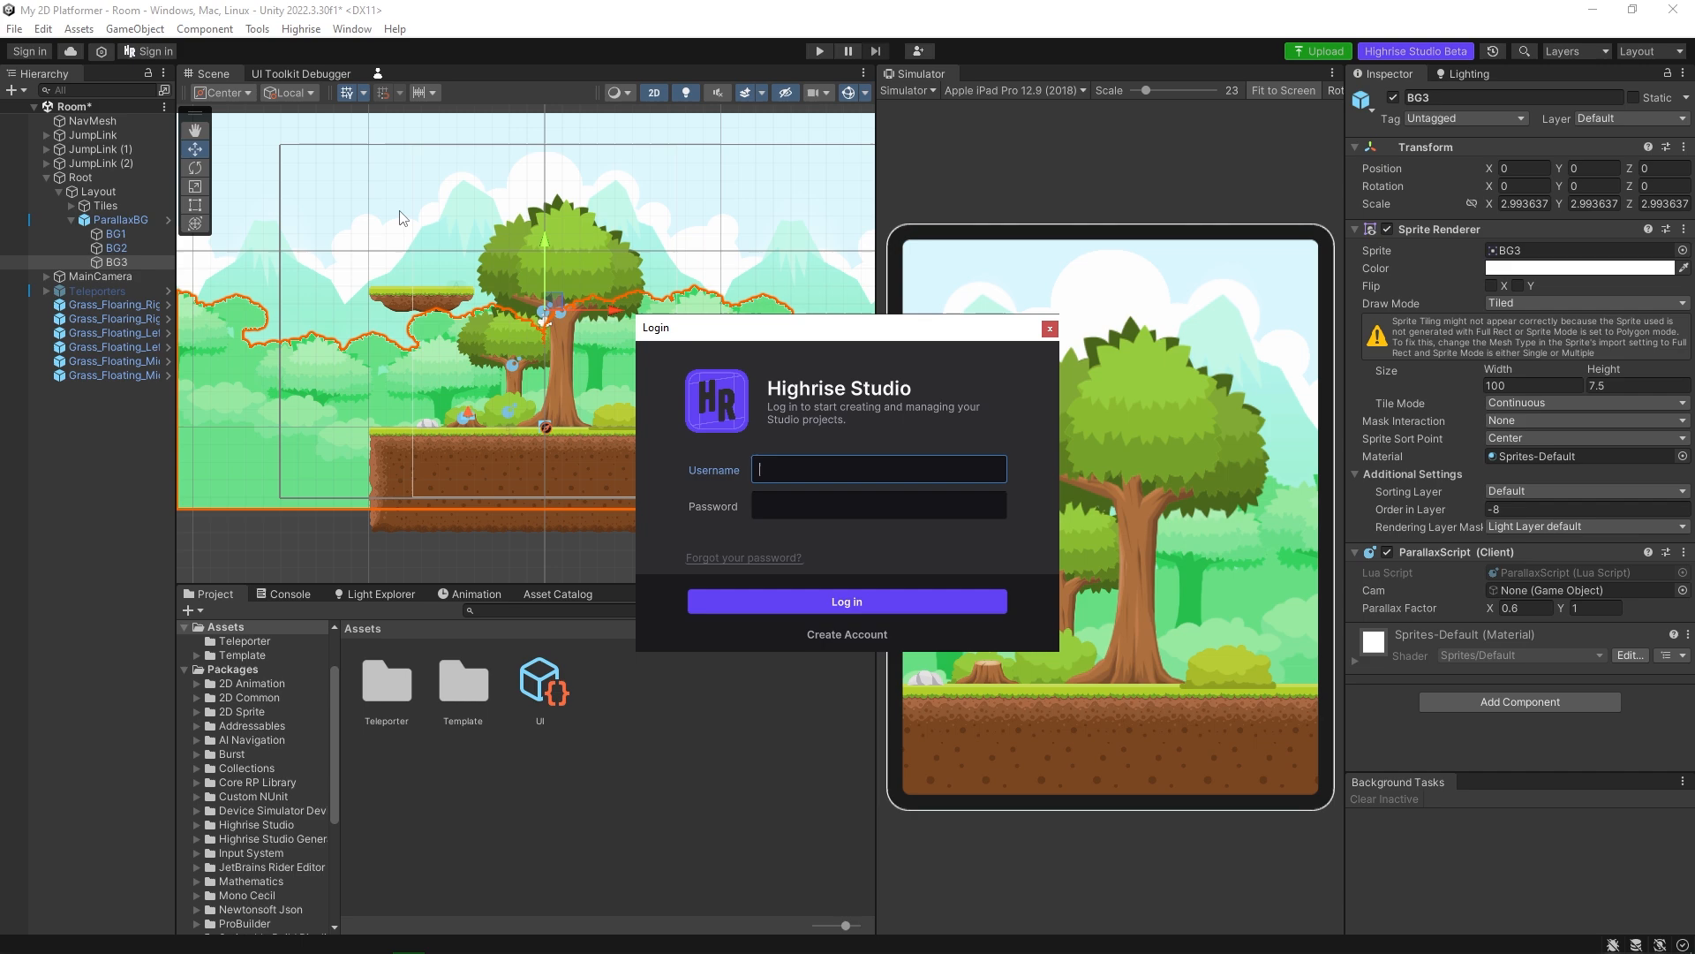
click(811, 466)
text(iHsein)
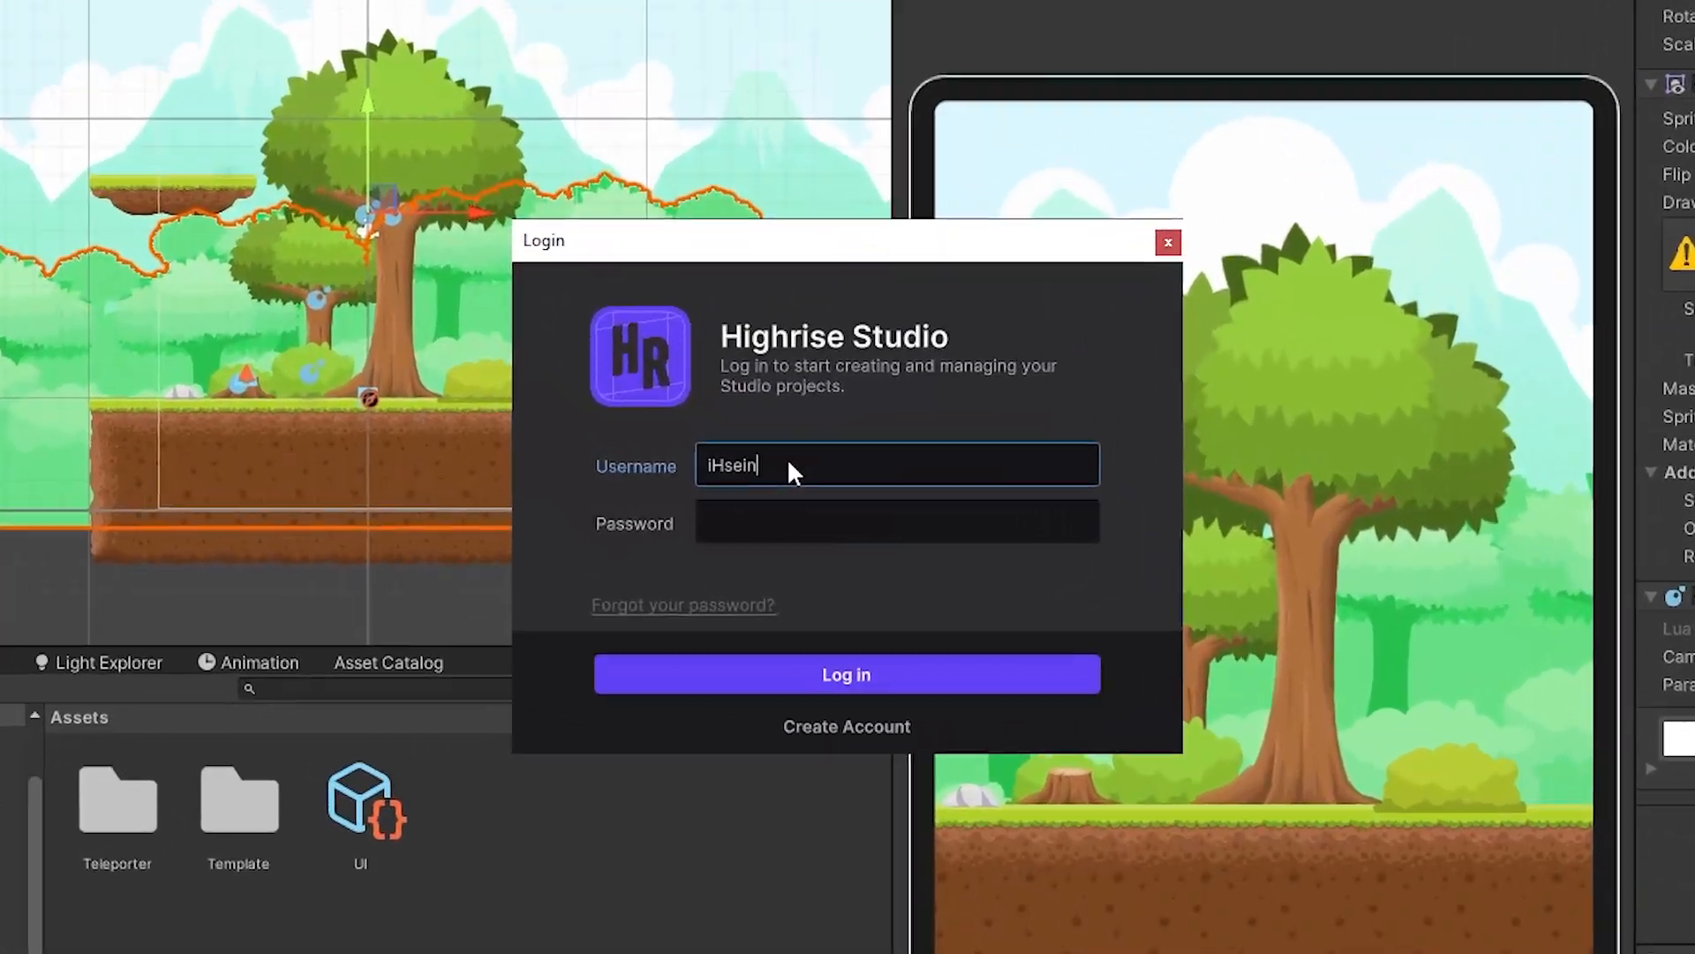
key(Tab)
text(****************)
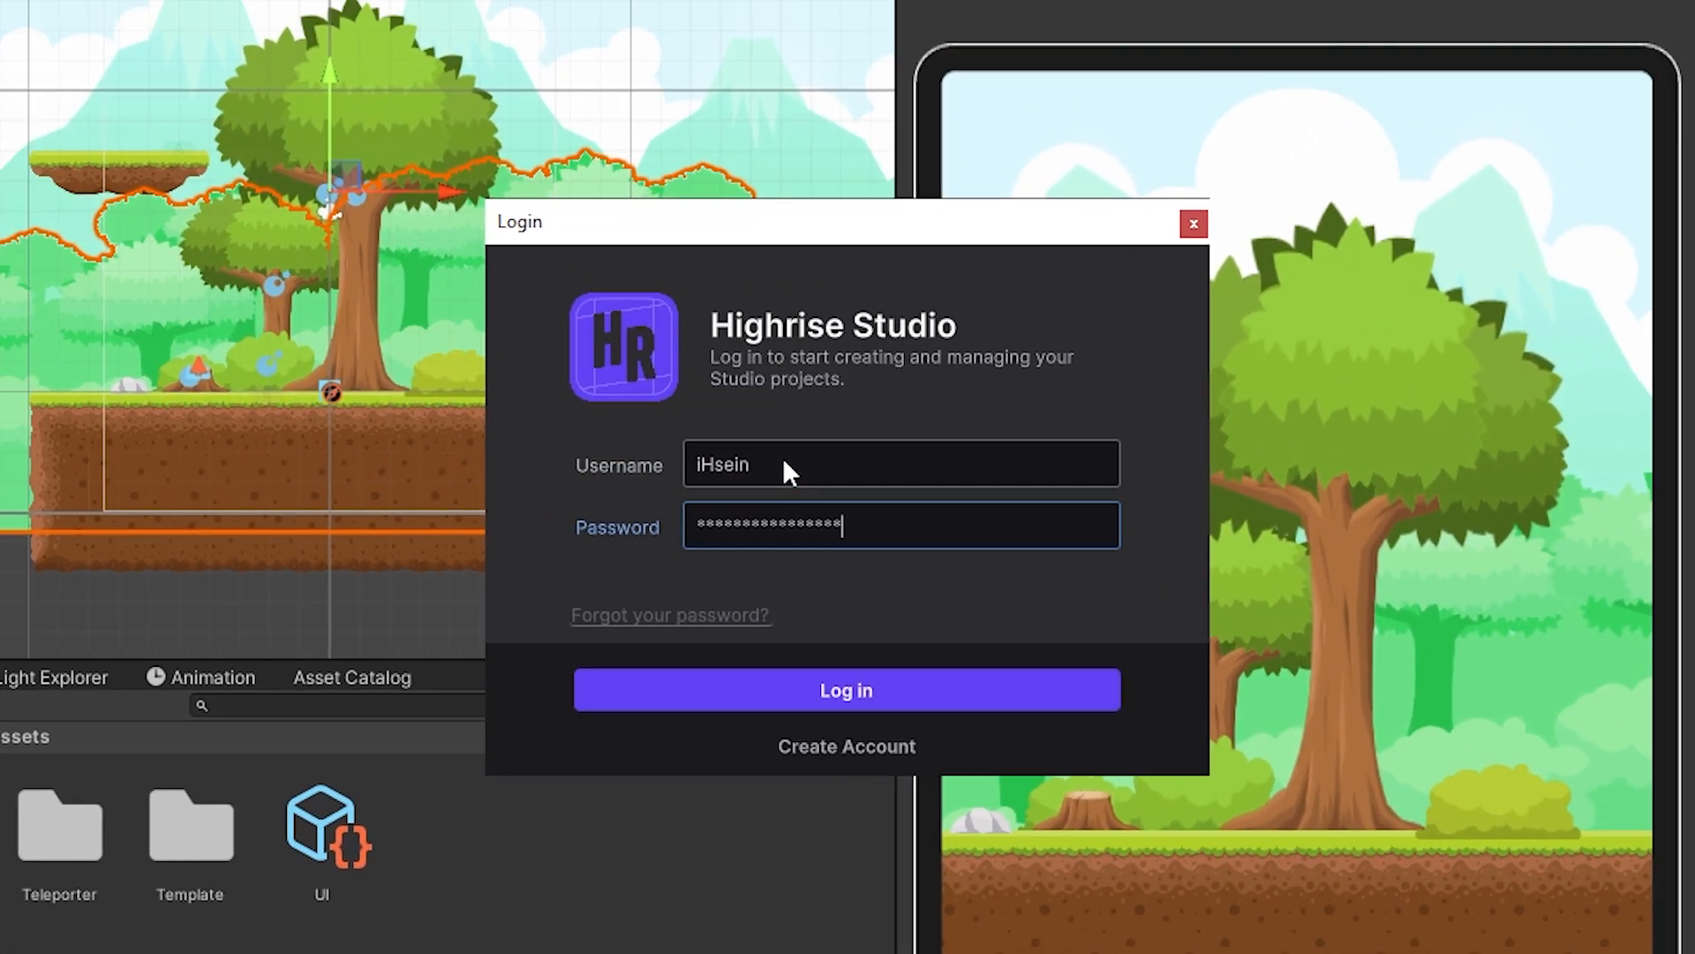
key(Return)
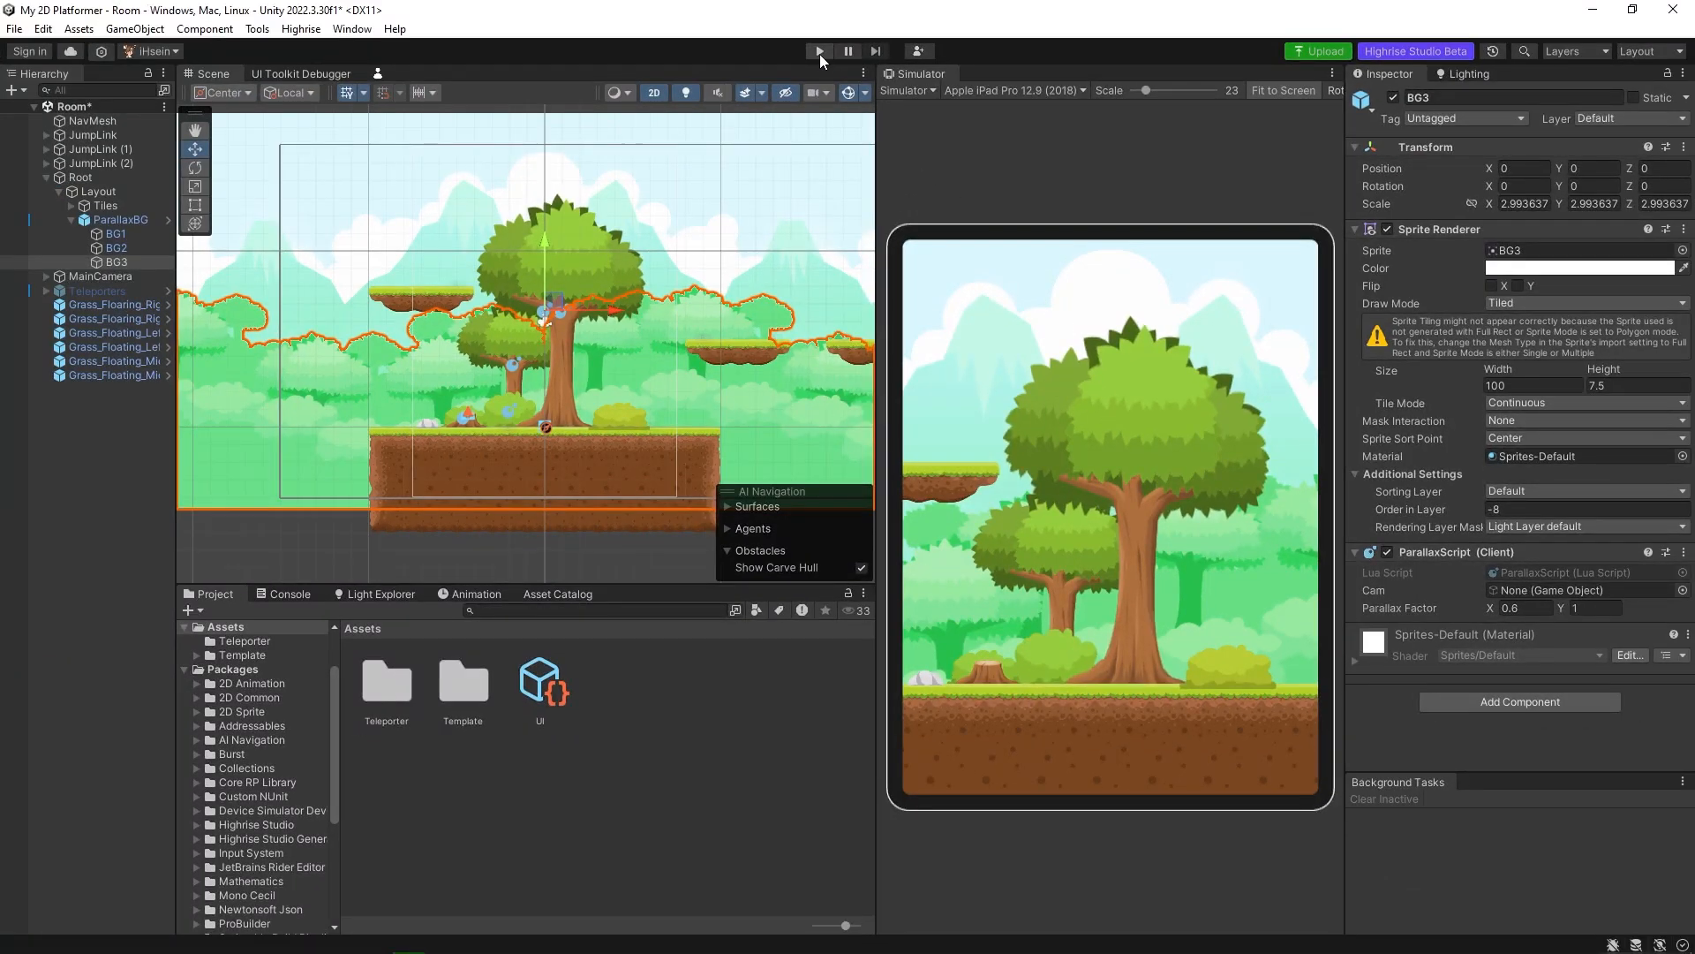
Run the game with the VirtualPlayer2 view shown, clear the console log, and return to the project assets.
click(819, 52)
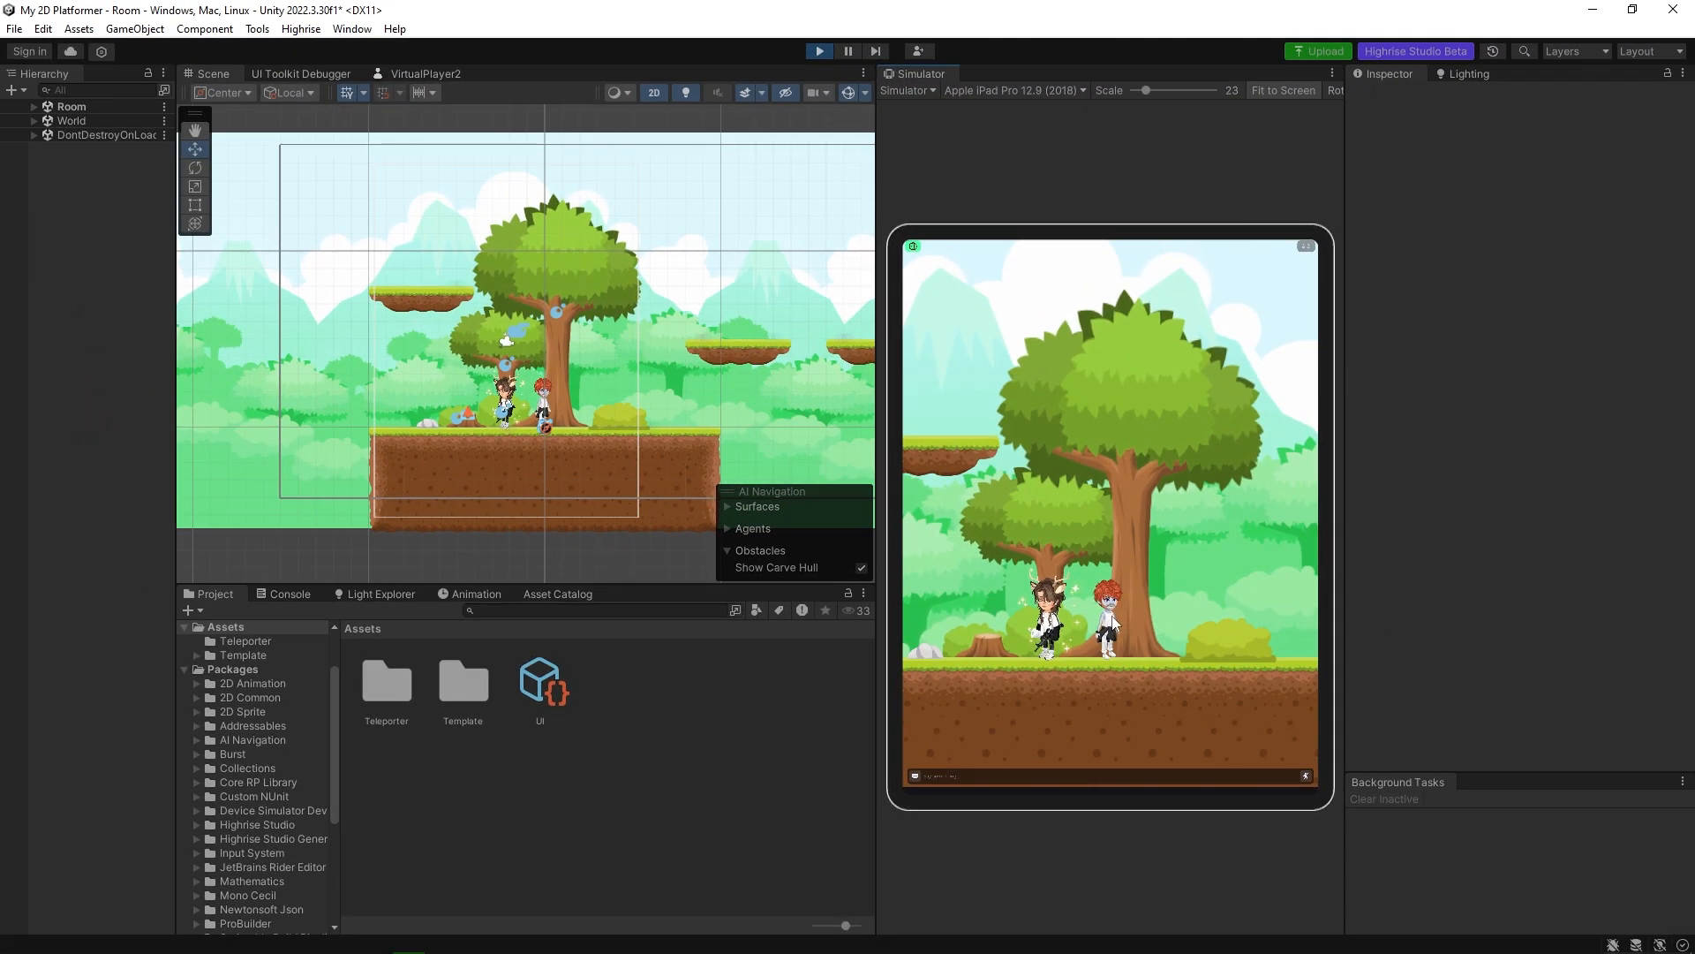
click(427, 74)
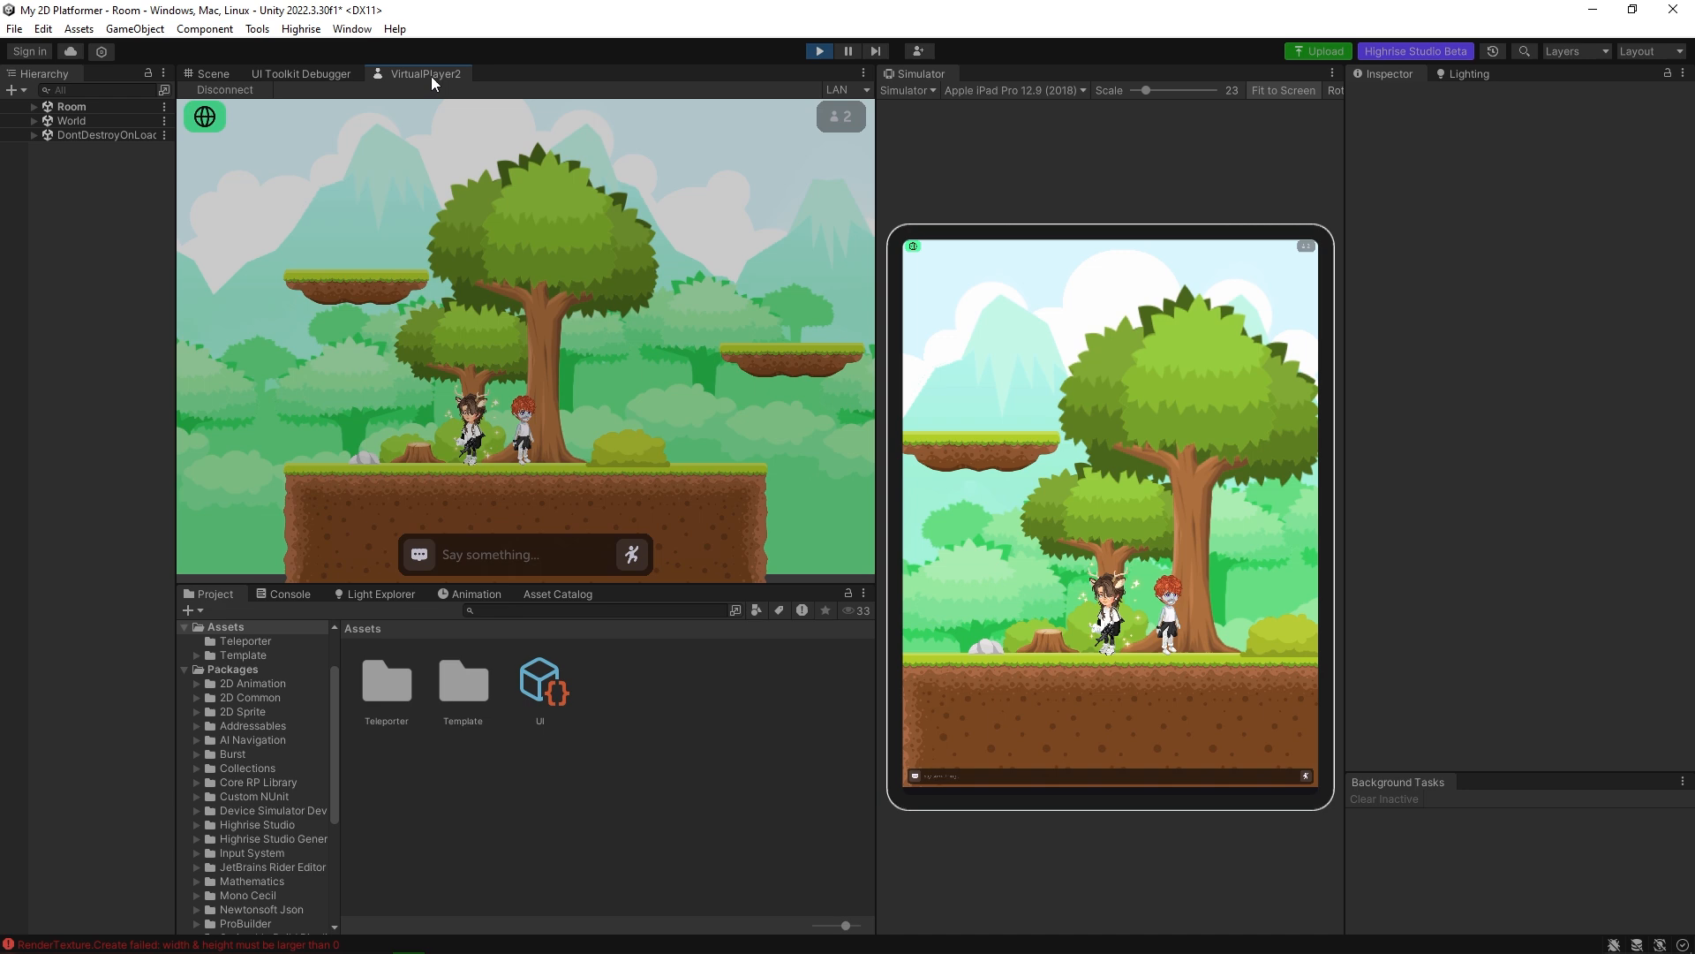
click(284, 593)
click(205, 610)
click(203, 594)
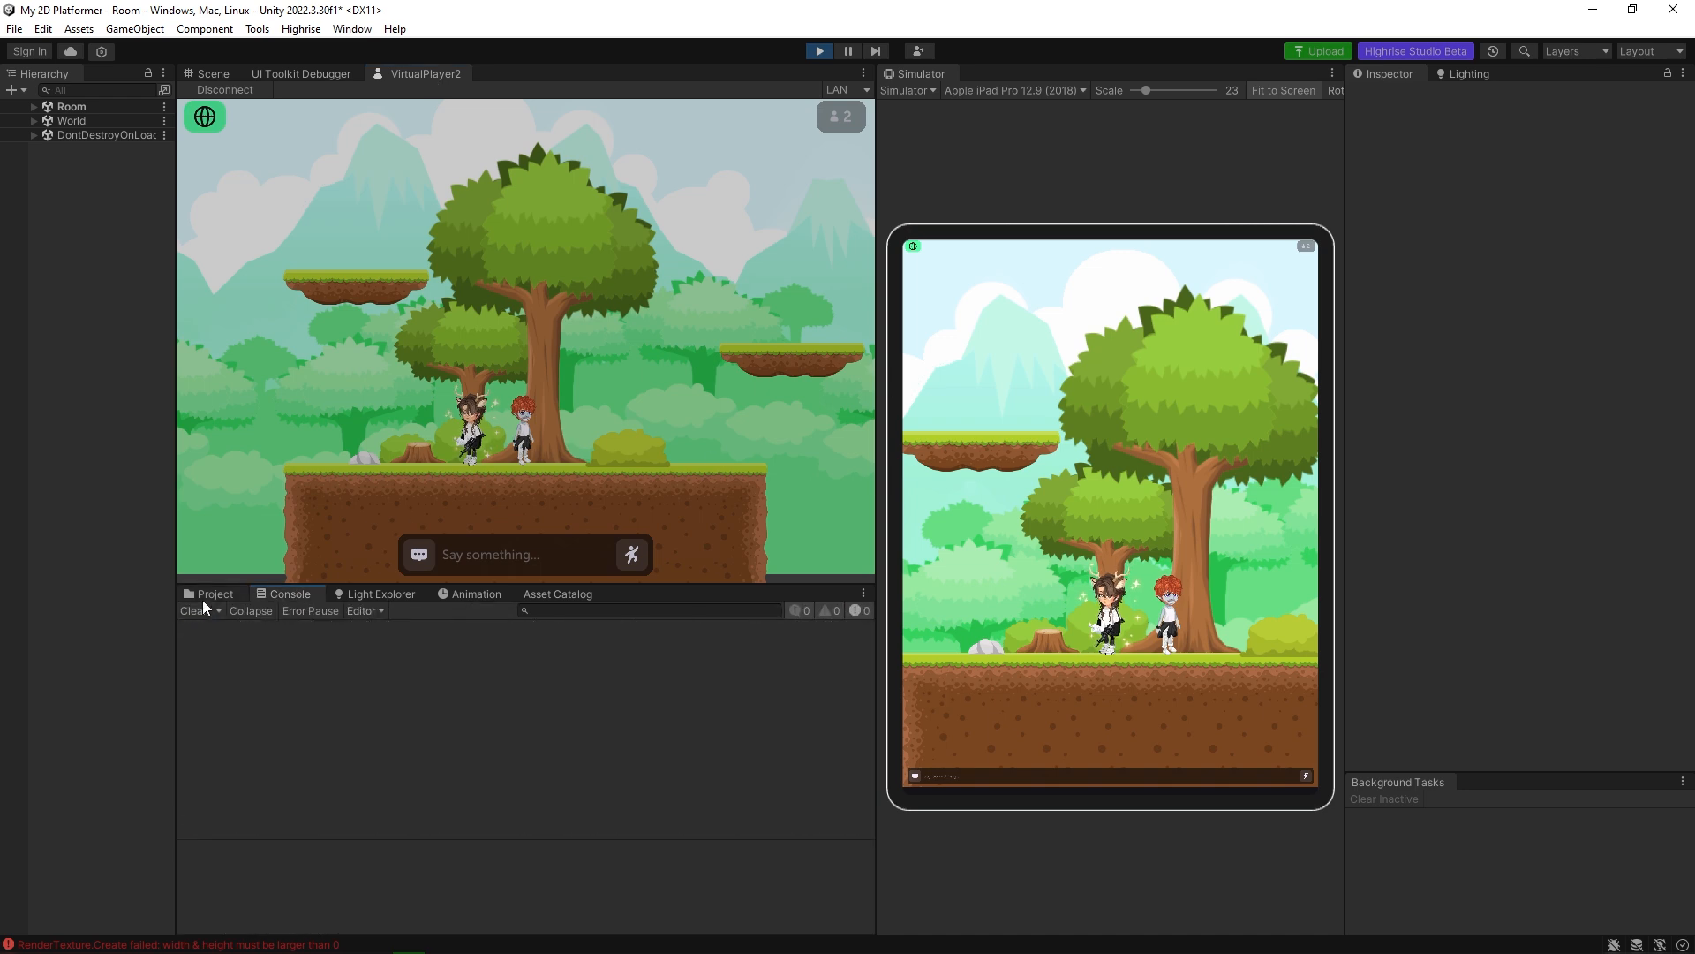
Walk the avatar along the ground past the tree trunk in the simulator and close the VirtualPlayer2 view.
click(1231, 666)
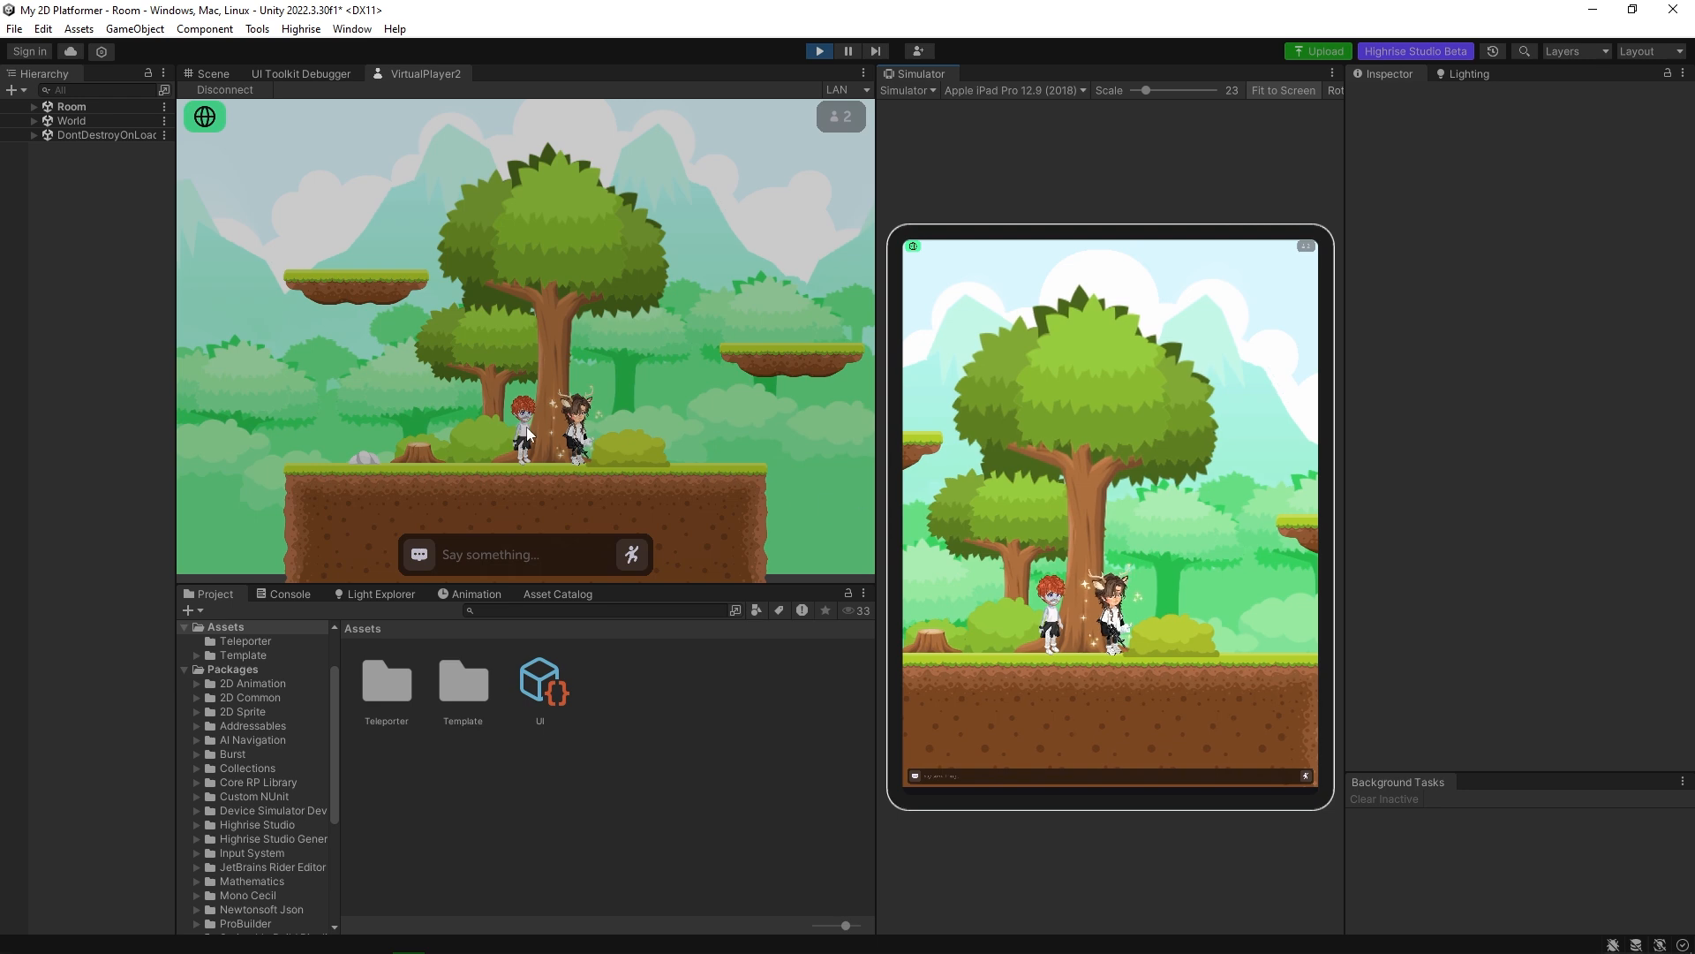
right_click(425, 74)
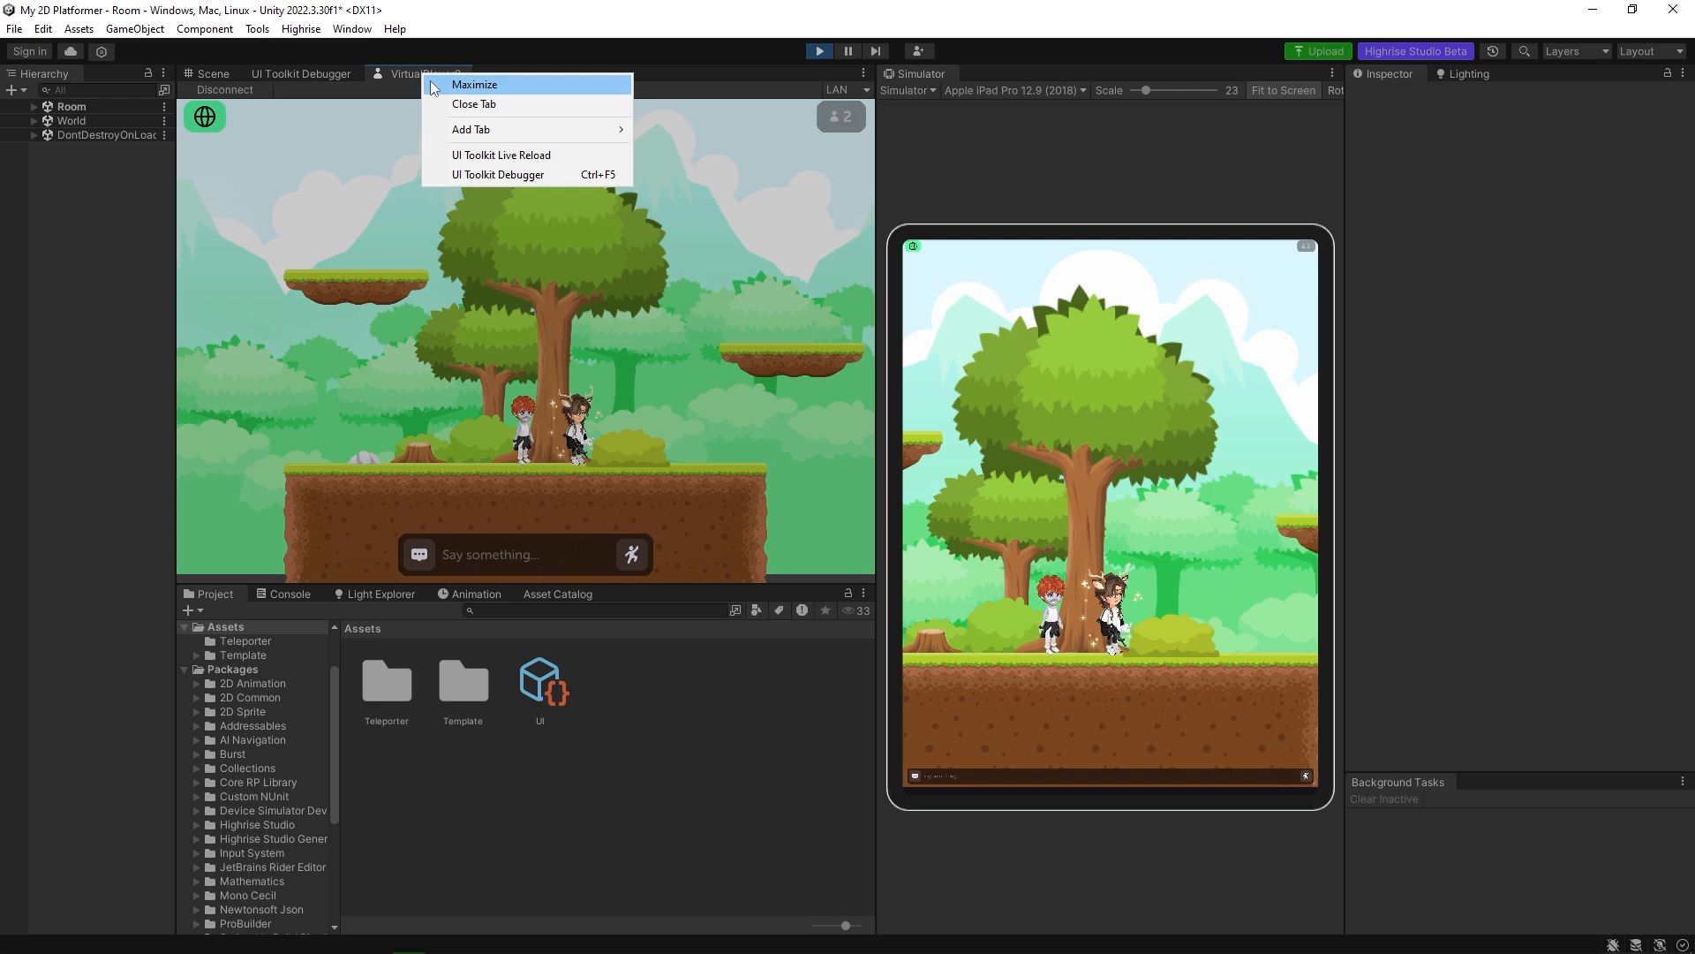
click(471, 105)
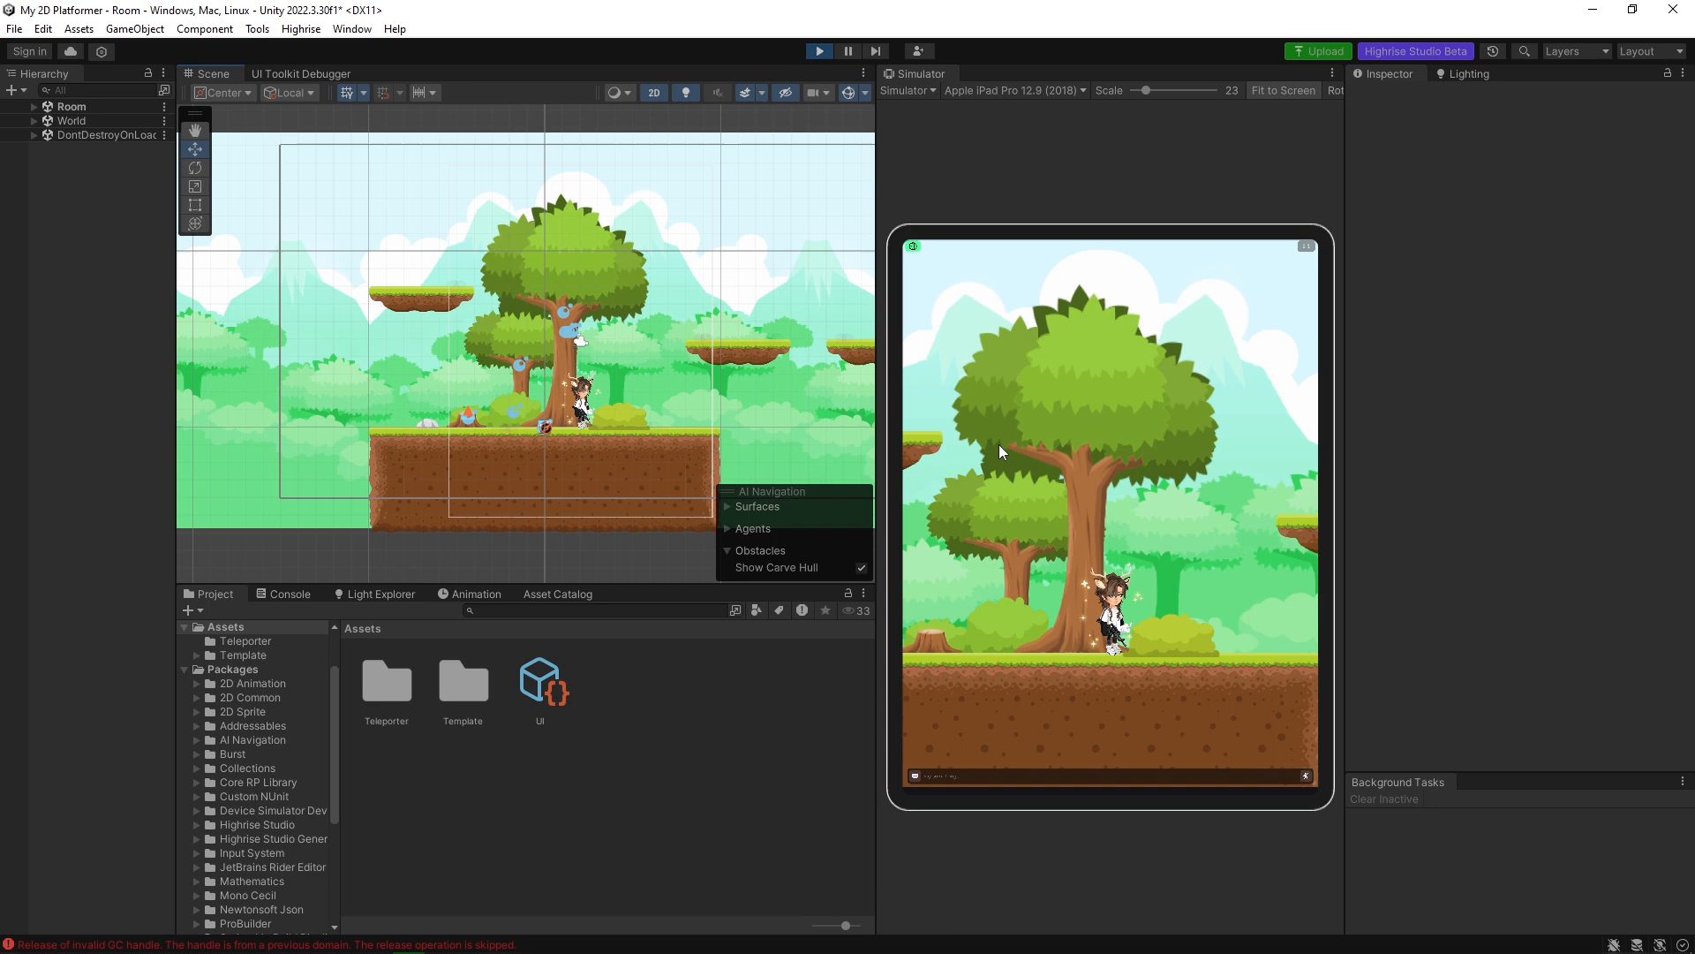
Add three virtual players, dock their views beside the Scene view, and walk the avatar towards the bush.
click(919, 53)
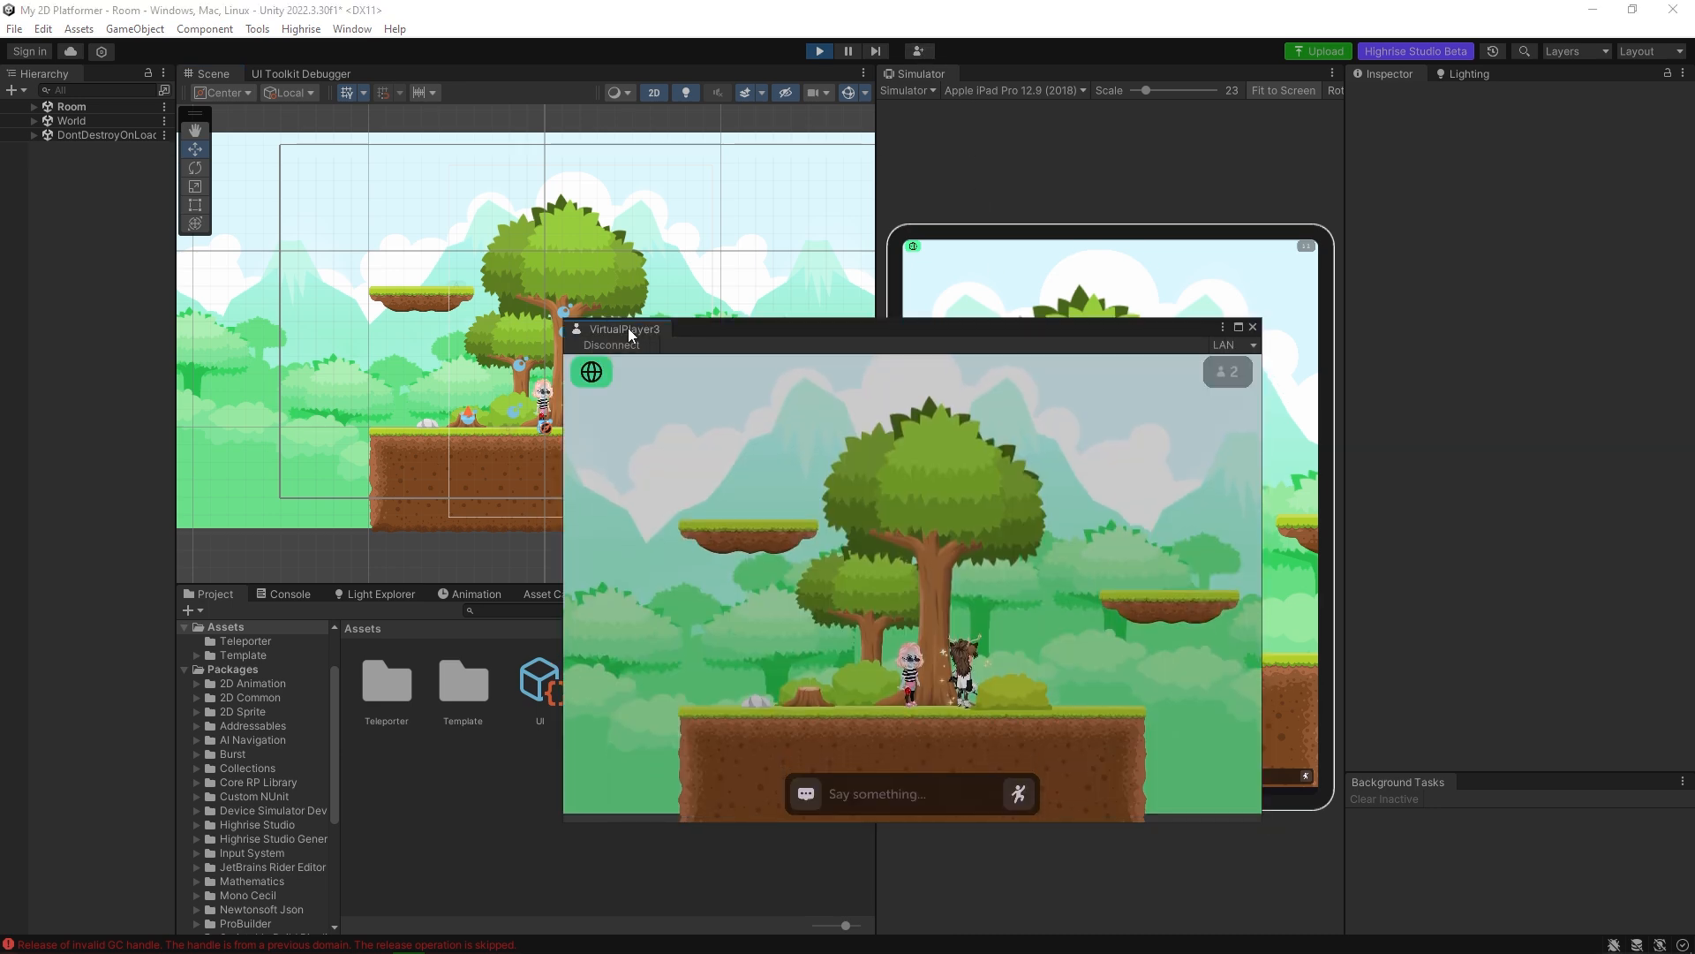
drag(632, 331, 395, 72)
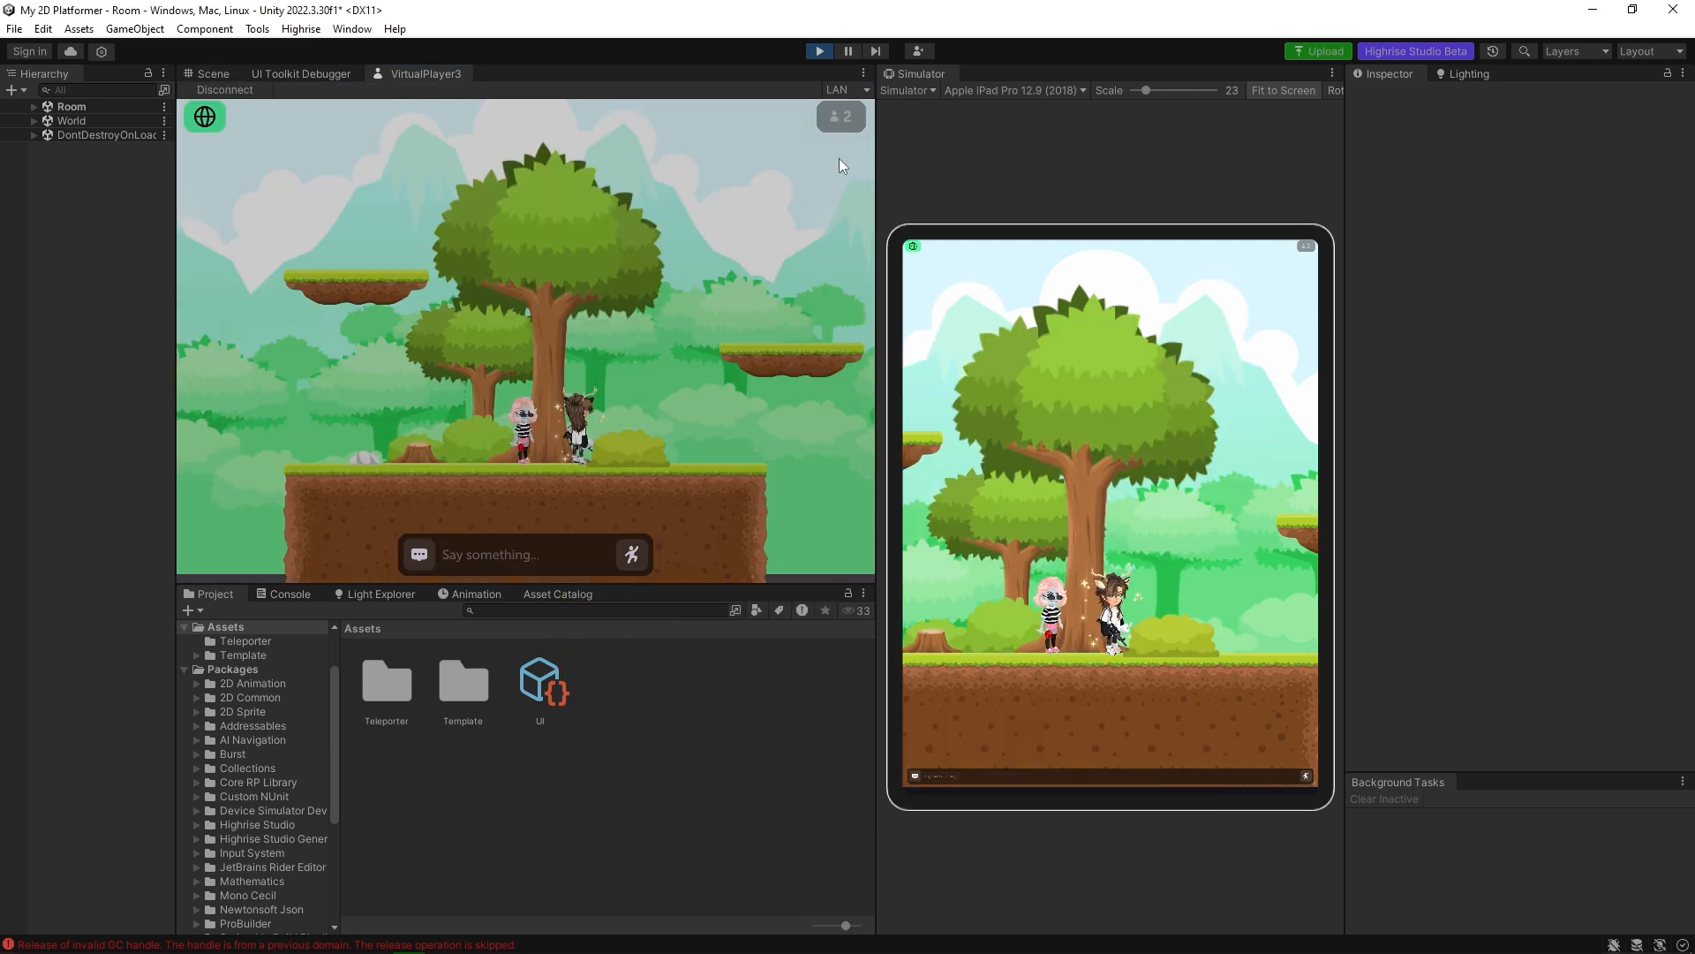
click(921, 52)
drag(648, 330, 633, 108)
click(919, 51)
drag(630, 323, 642, 92)
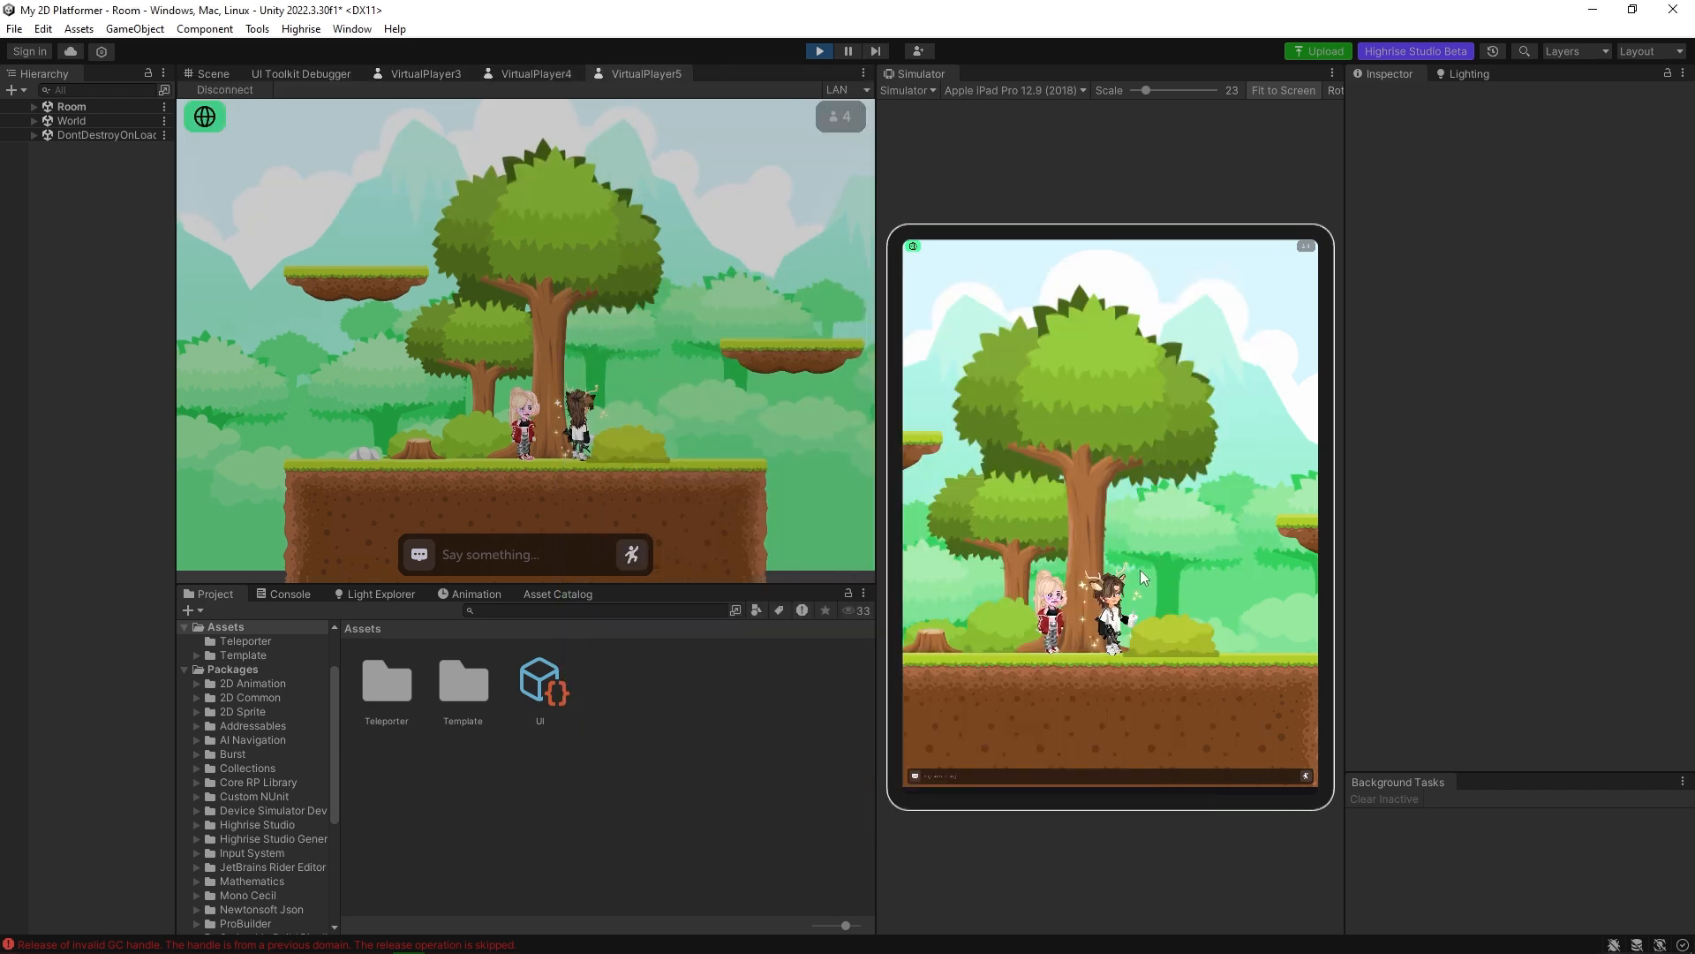
click(1206, 666)
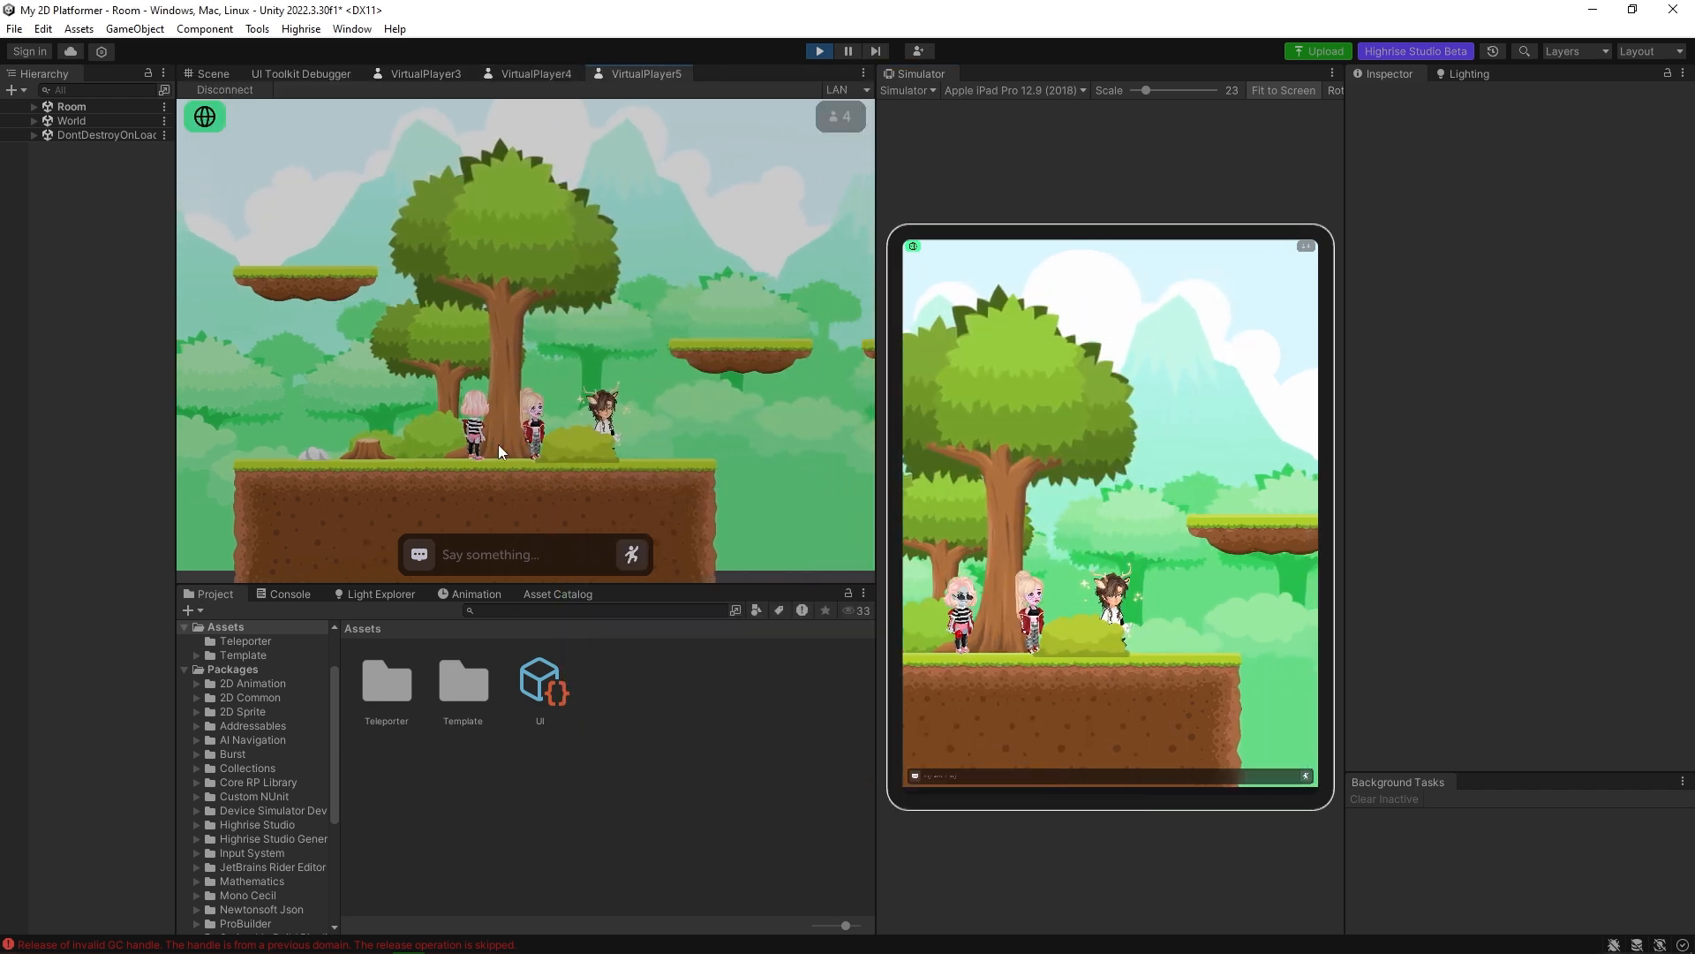
Close the VirtualPlayer5, VirtualPlayer4 and VirtualPlayer3 views to remove the extra players from the running game.
right_click(623, 72)
click(664, 106)
right_click(530, 71)
click(562, 101)
right_click(450, 75)
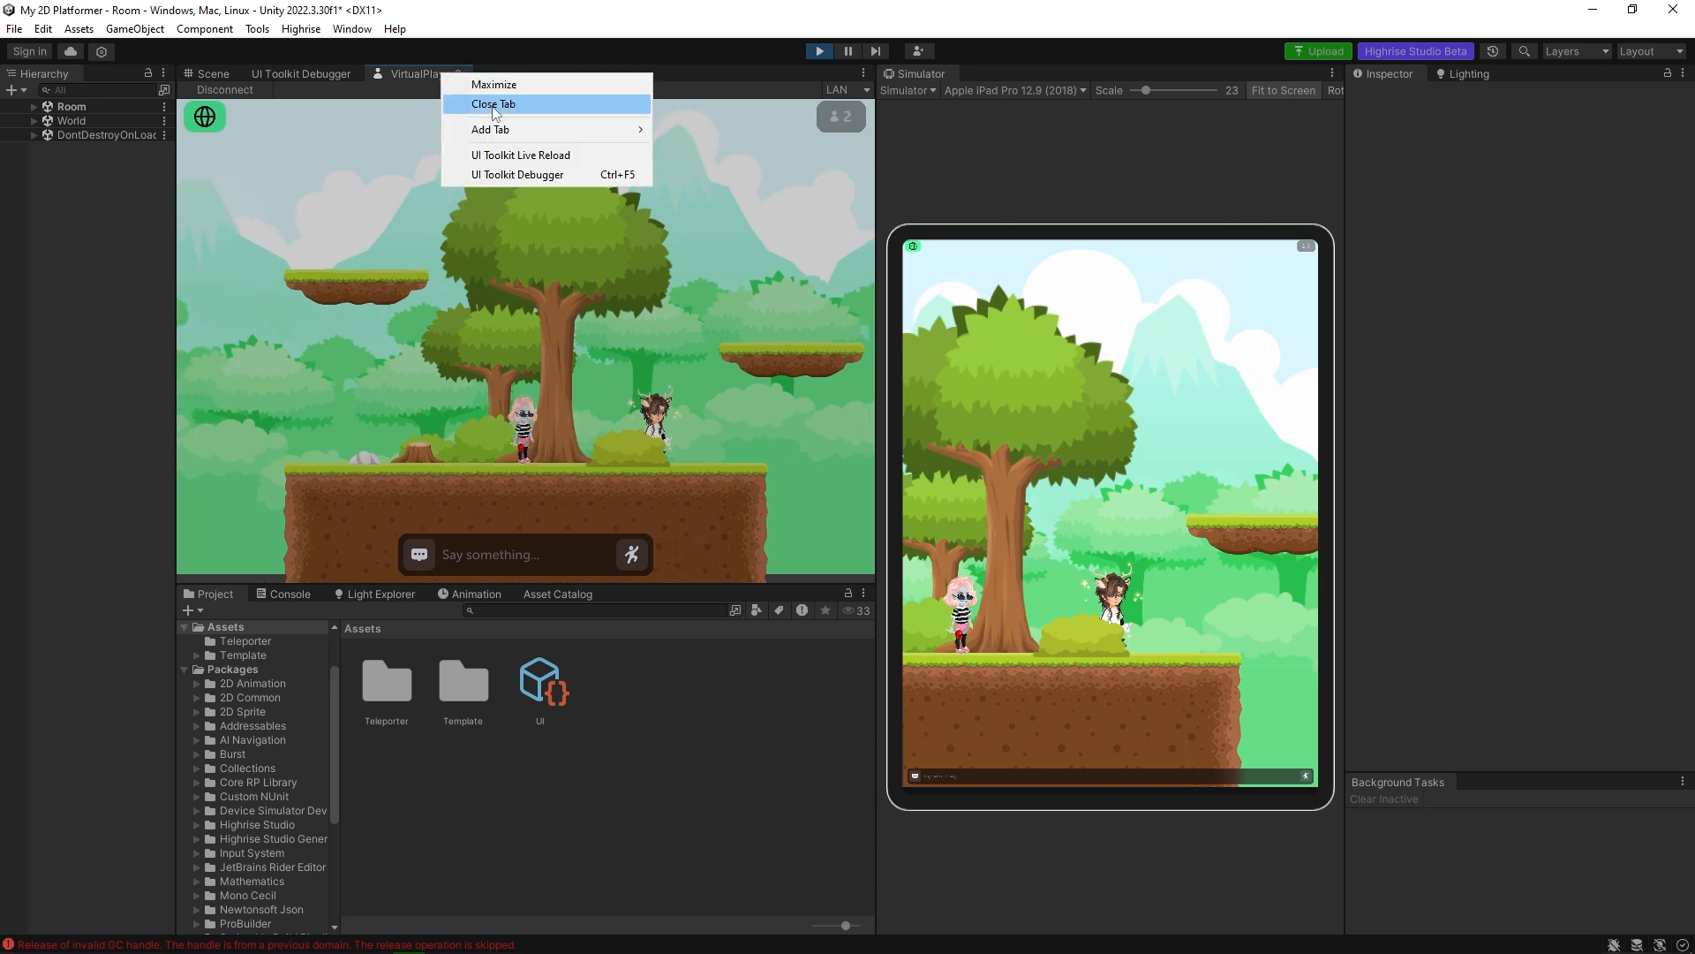
click(482, 106)
Walk the avatar back towards the tree in the simulator and bring the Scene view to the front.
click(993, 664)
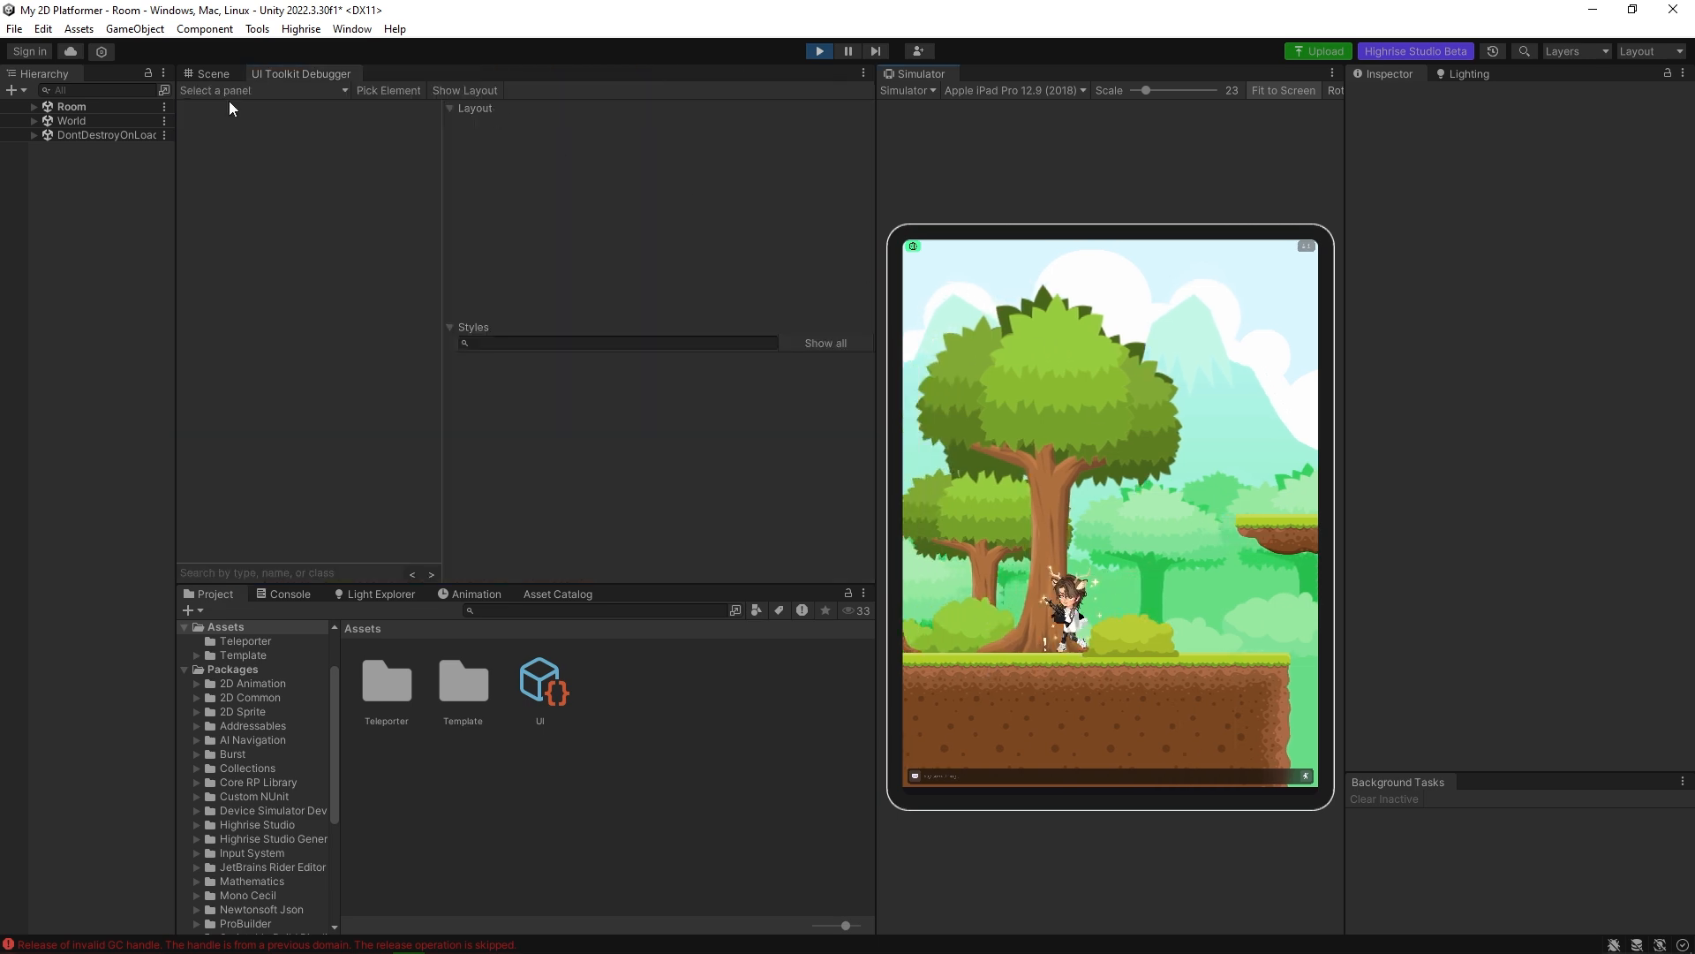
click(205, 74)
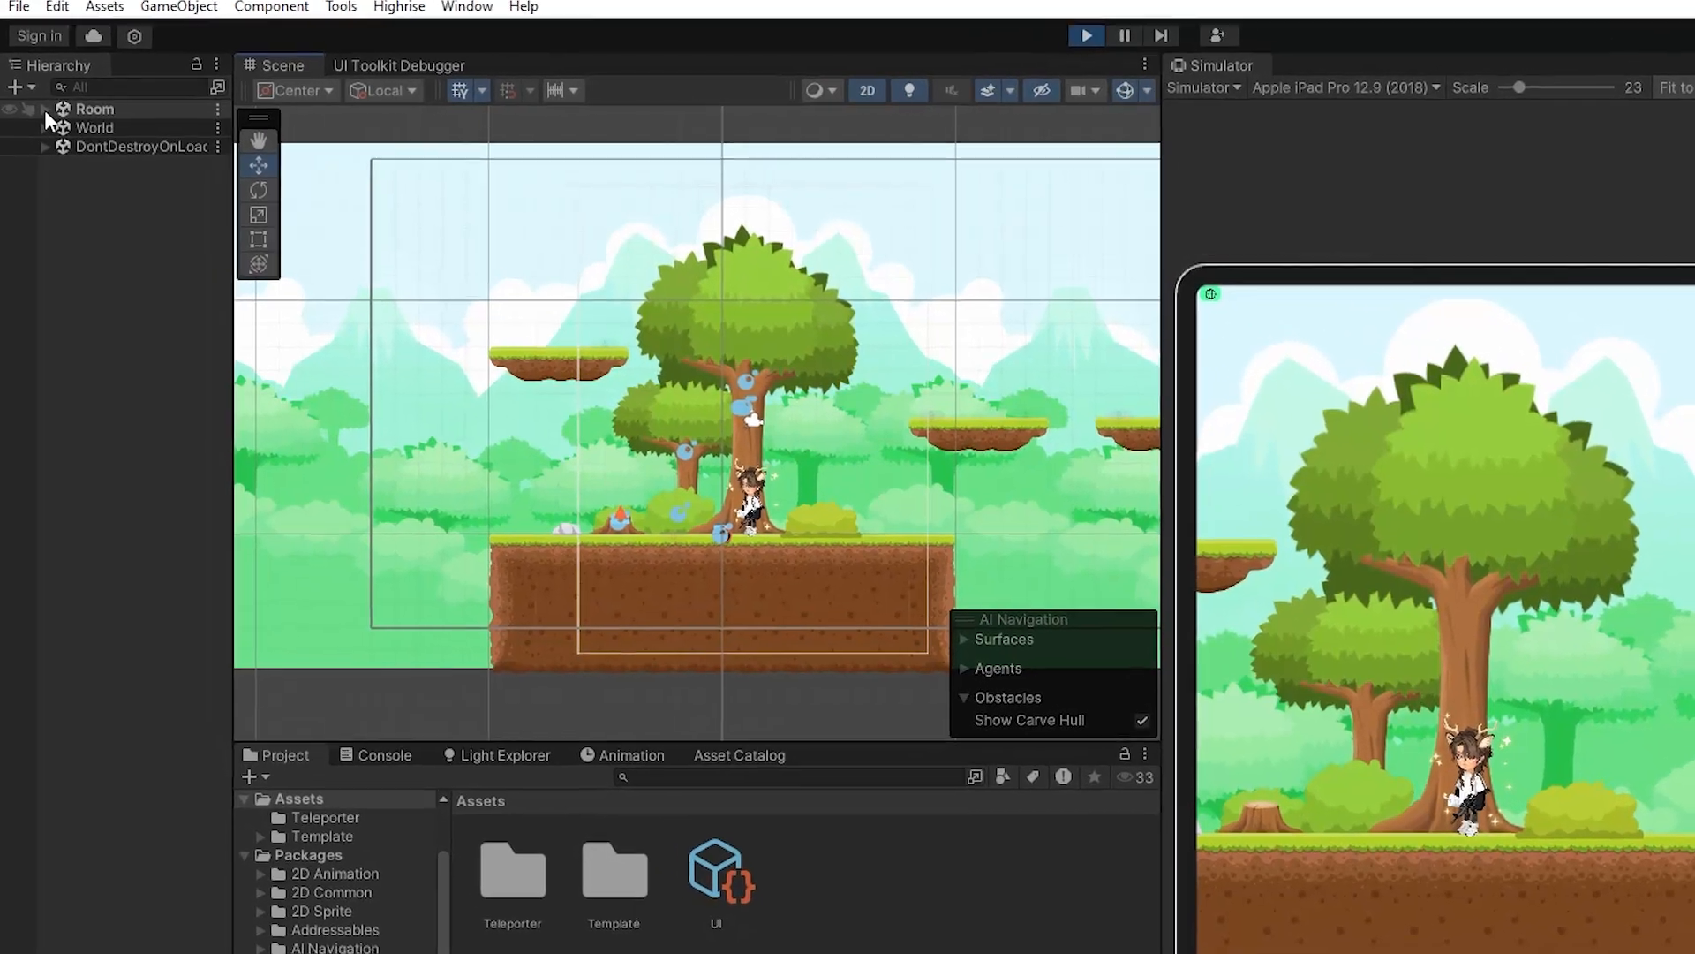
Expand Room down to ParallaxBG in the running game and select BG3 to examine its Parallax Factor.
click(41, 109)
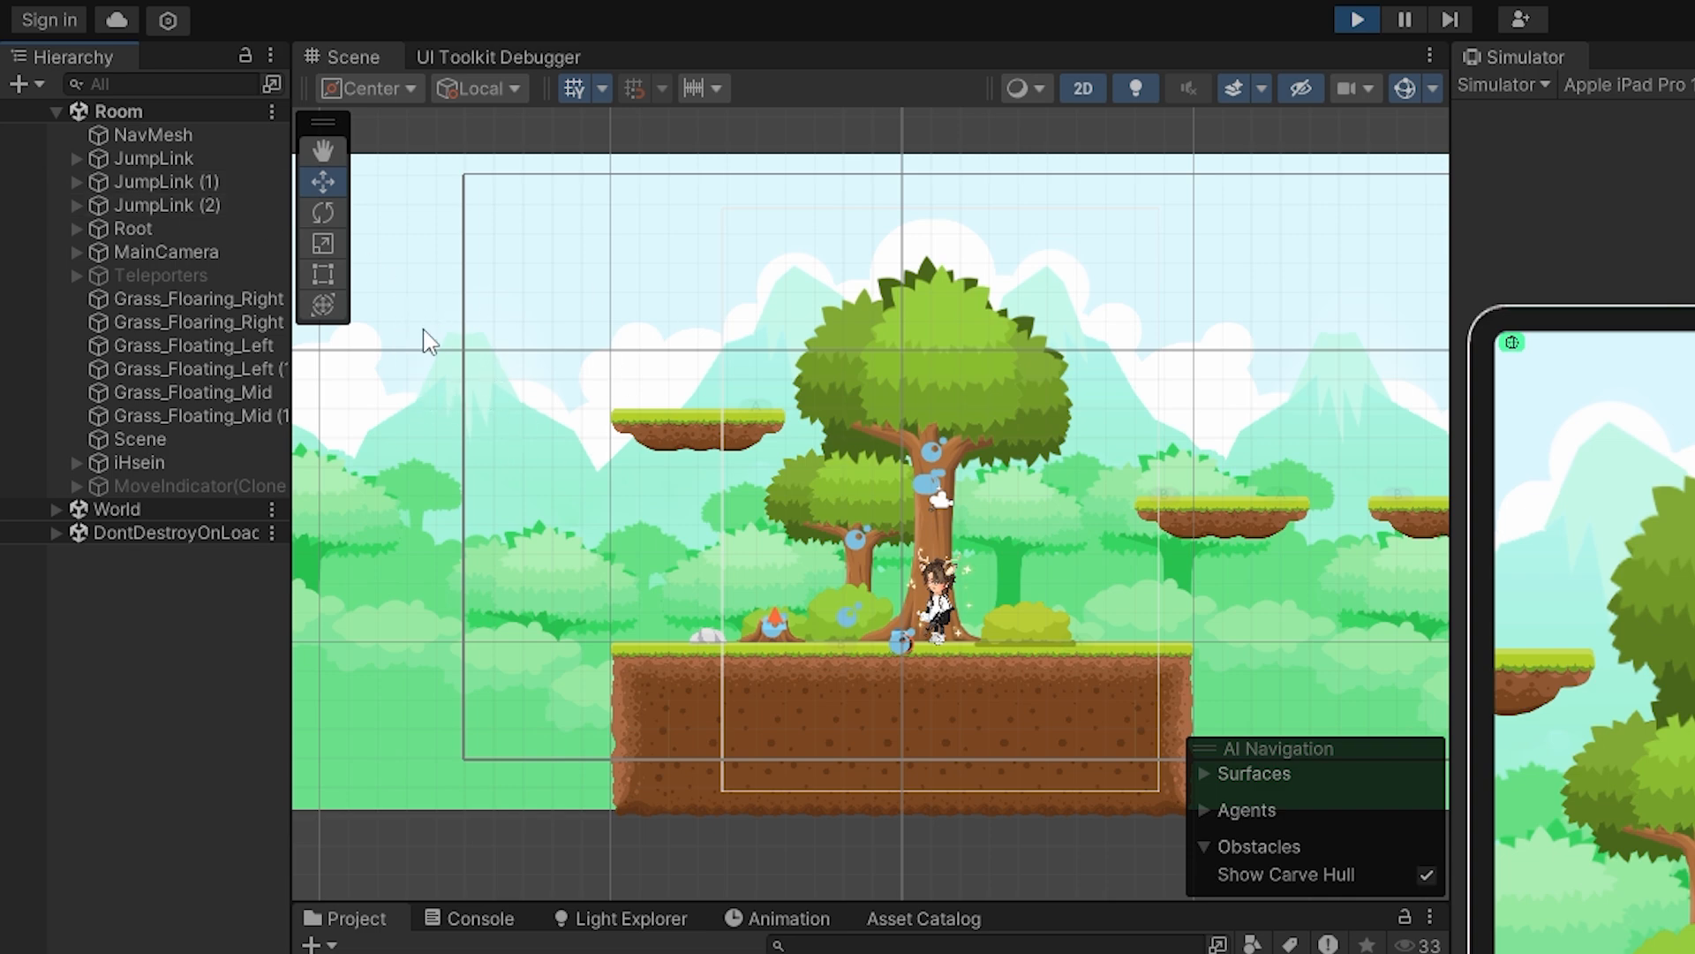
click(408, 578)
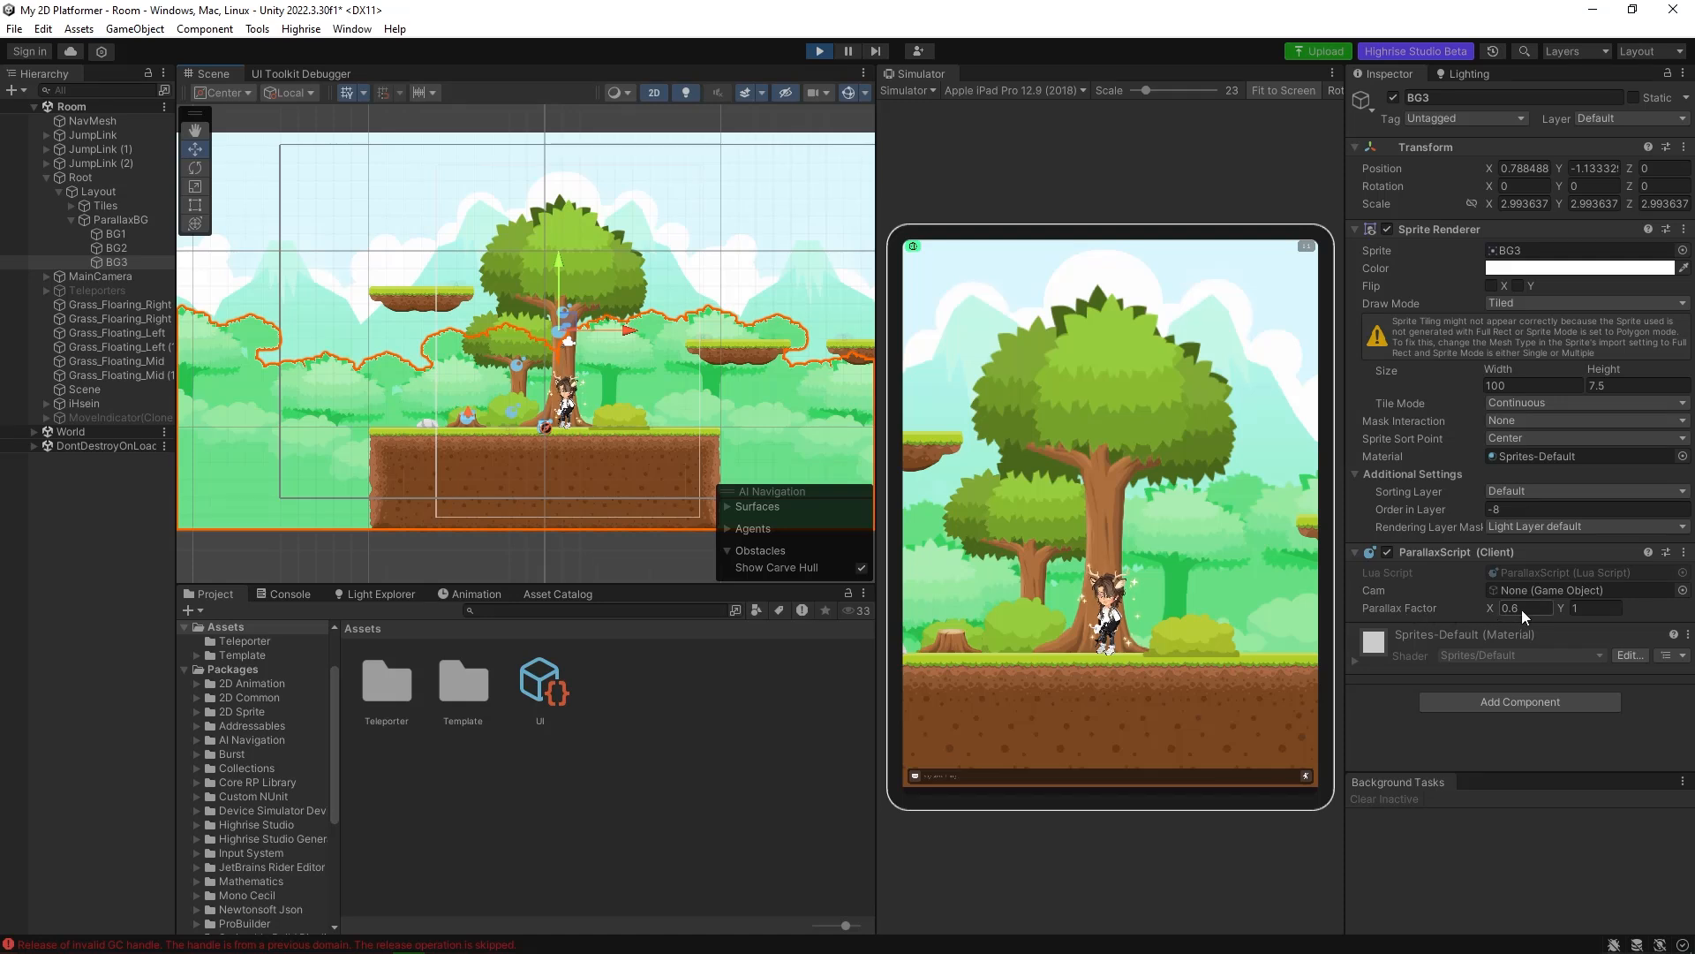
Compare the Parallax Factor values of BG2, BG1 and BG3, panning the simulator camera to watch how the background layers shift.
click(131, 249)
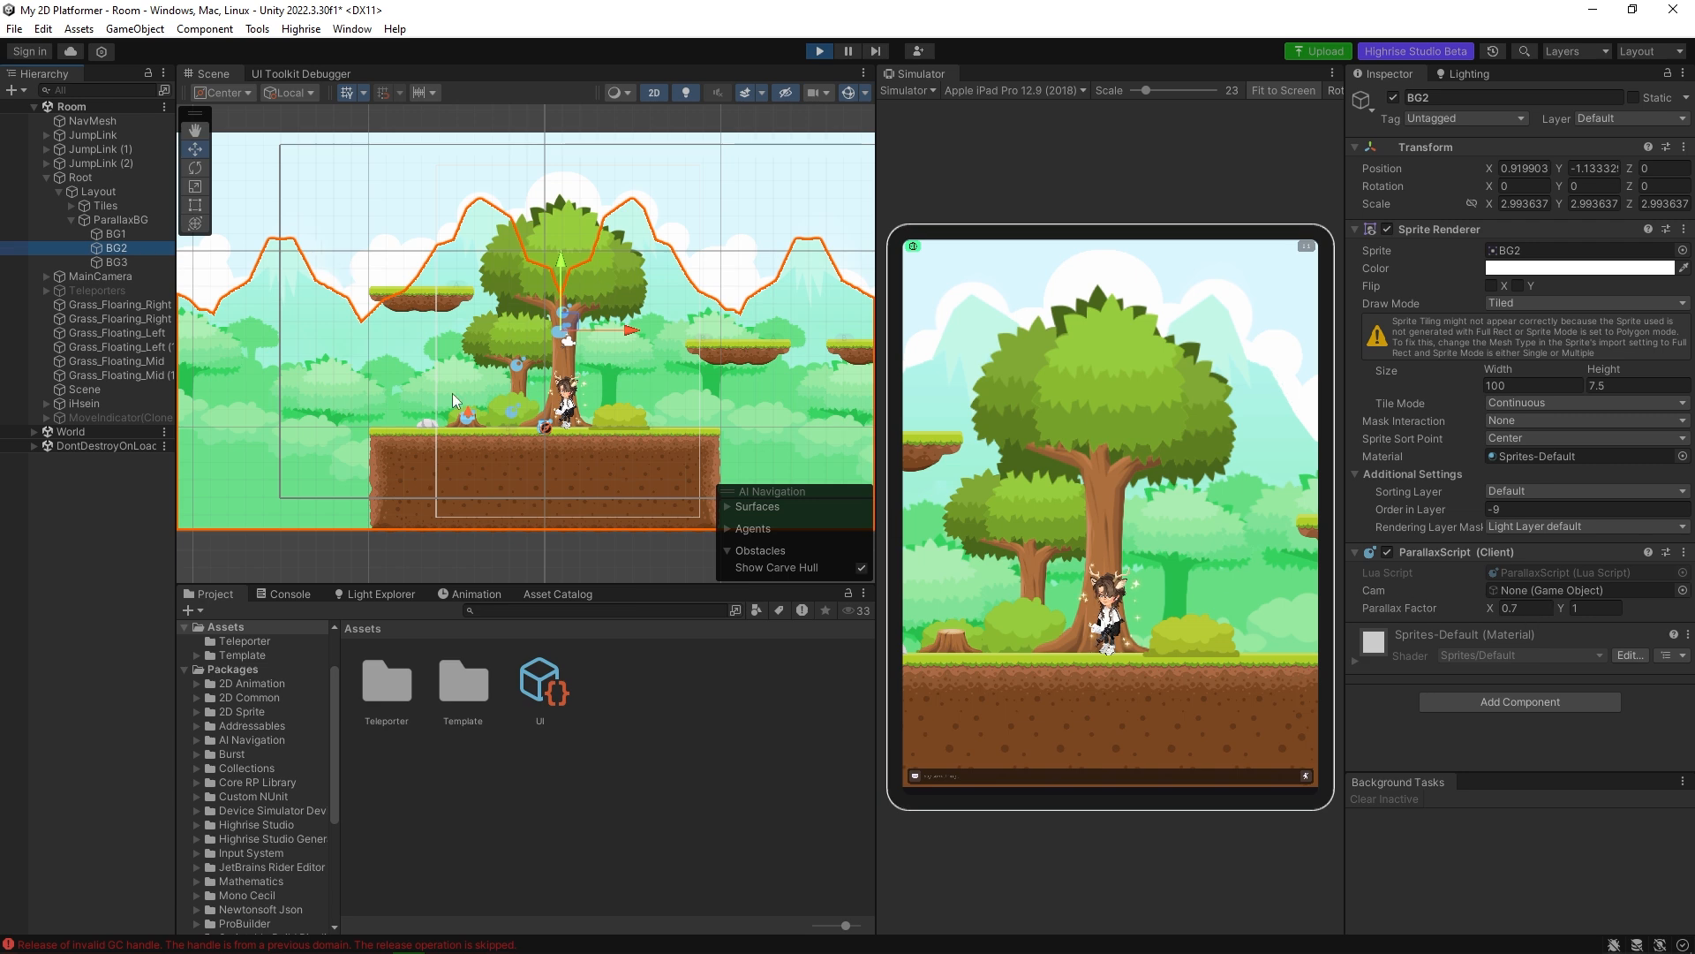
click(147, 234)
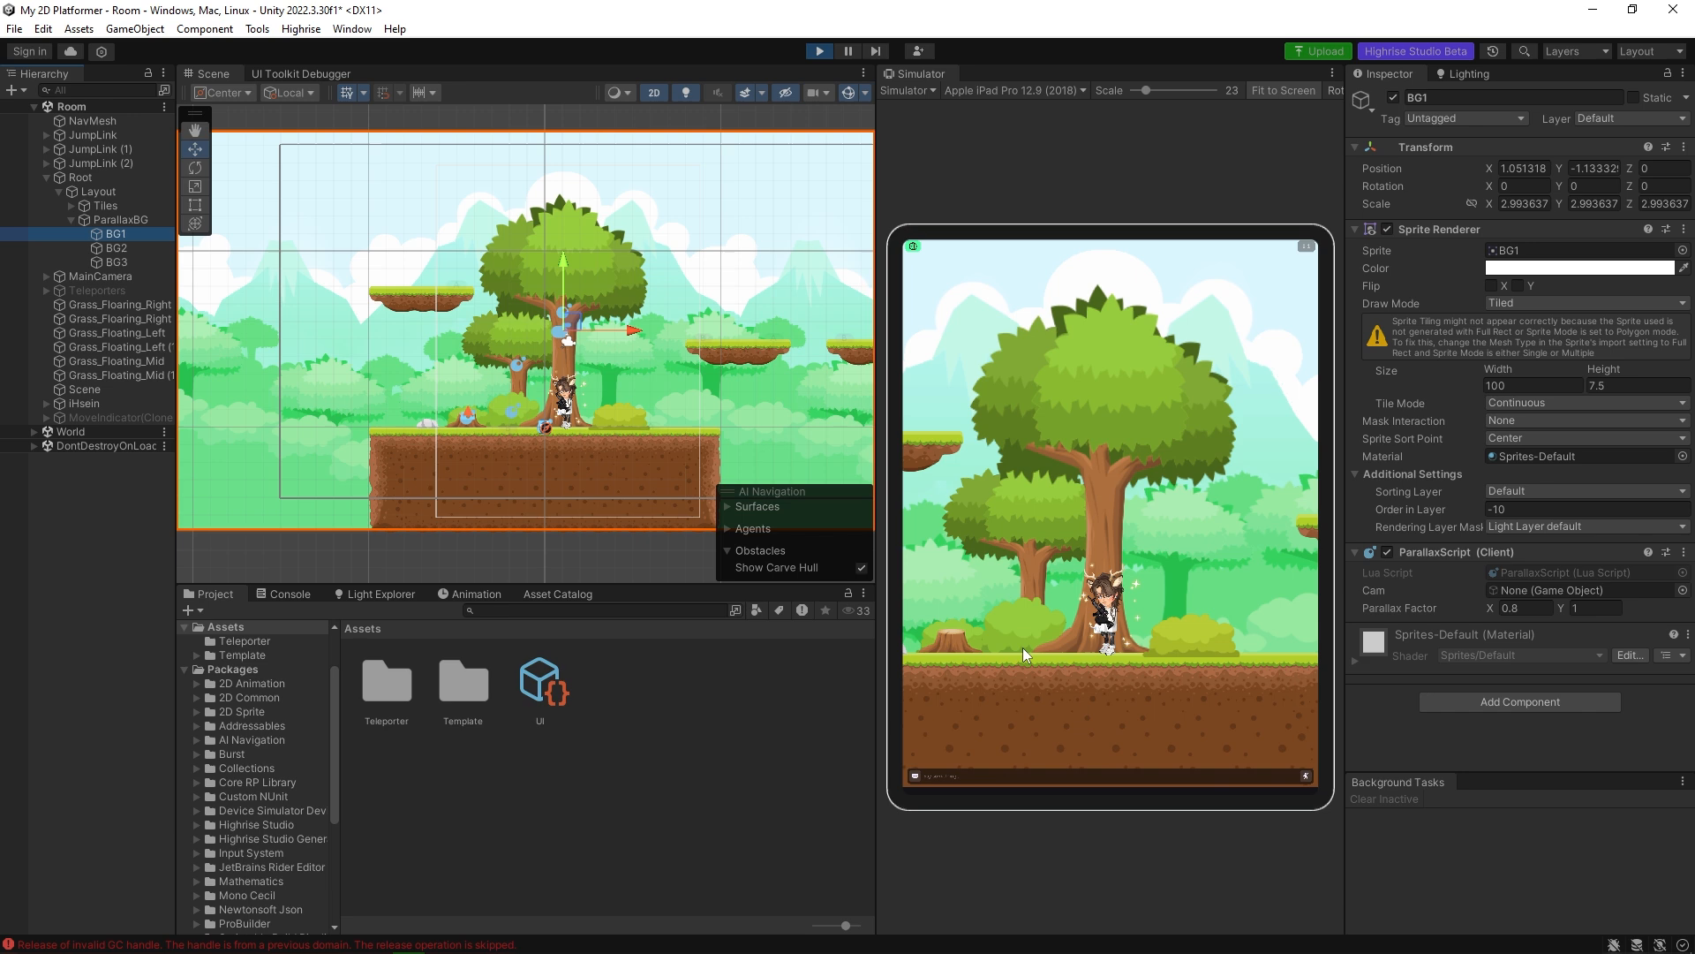
drag(1026, 571, 1236, 558)
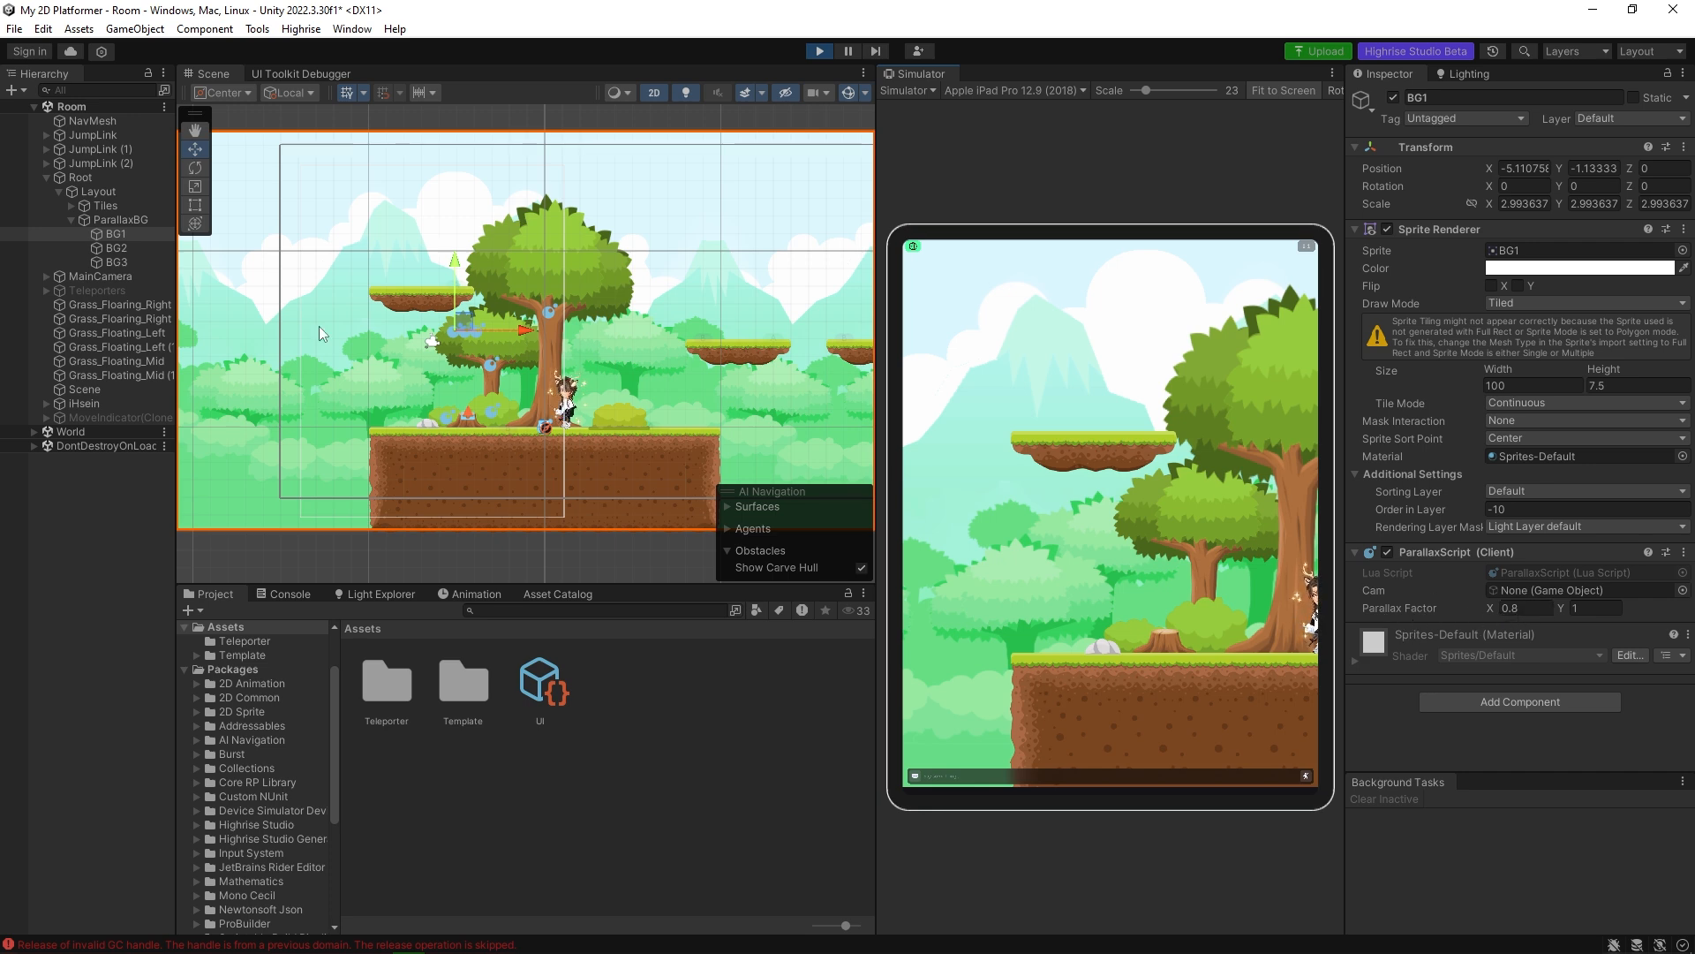
click(129, 261)
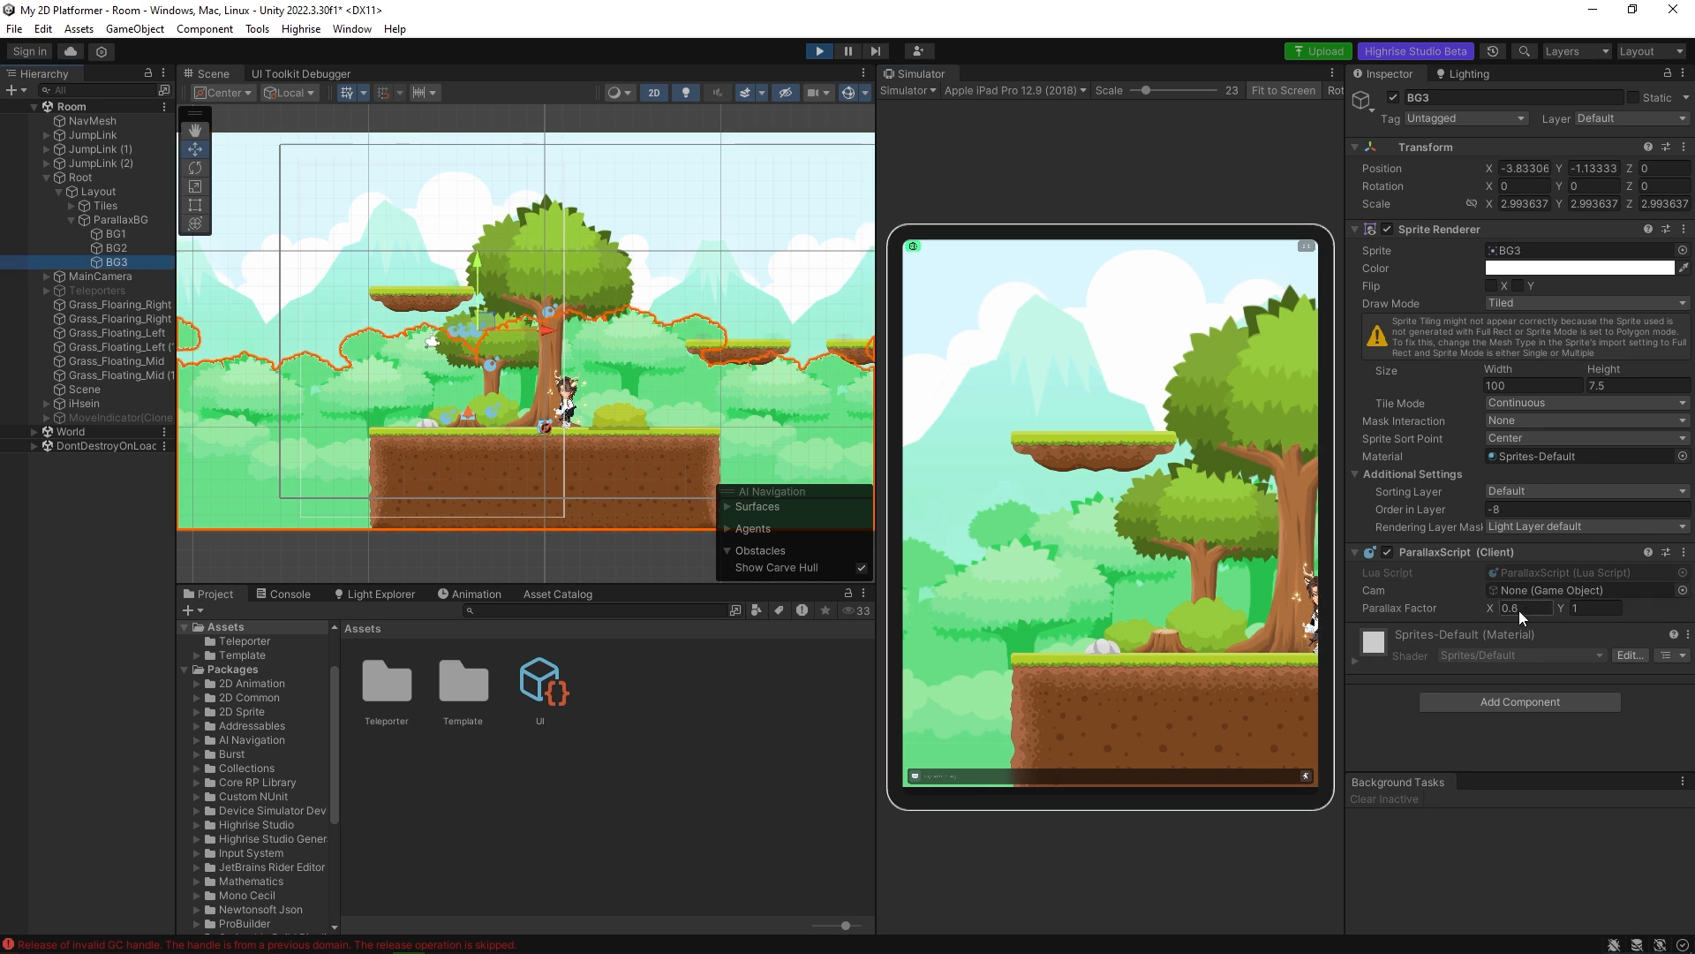
click(130, 250)
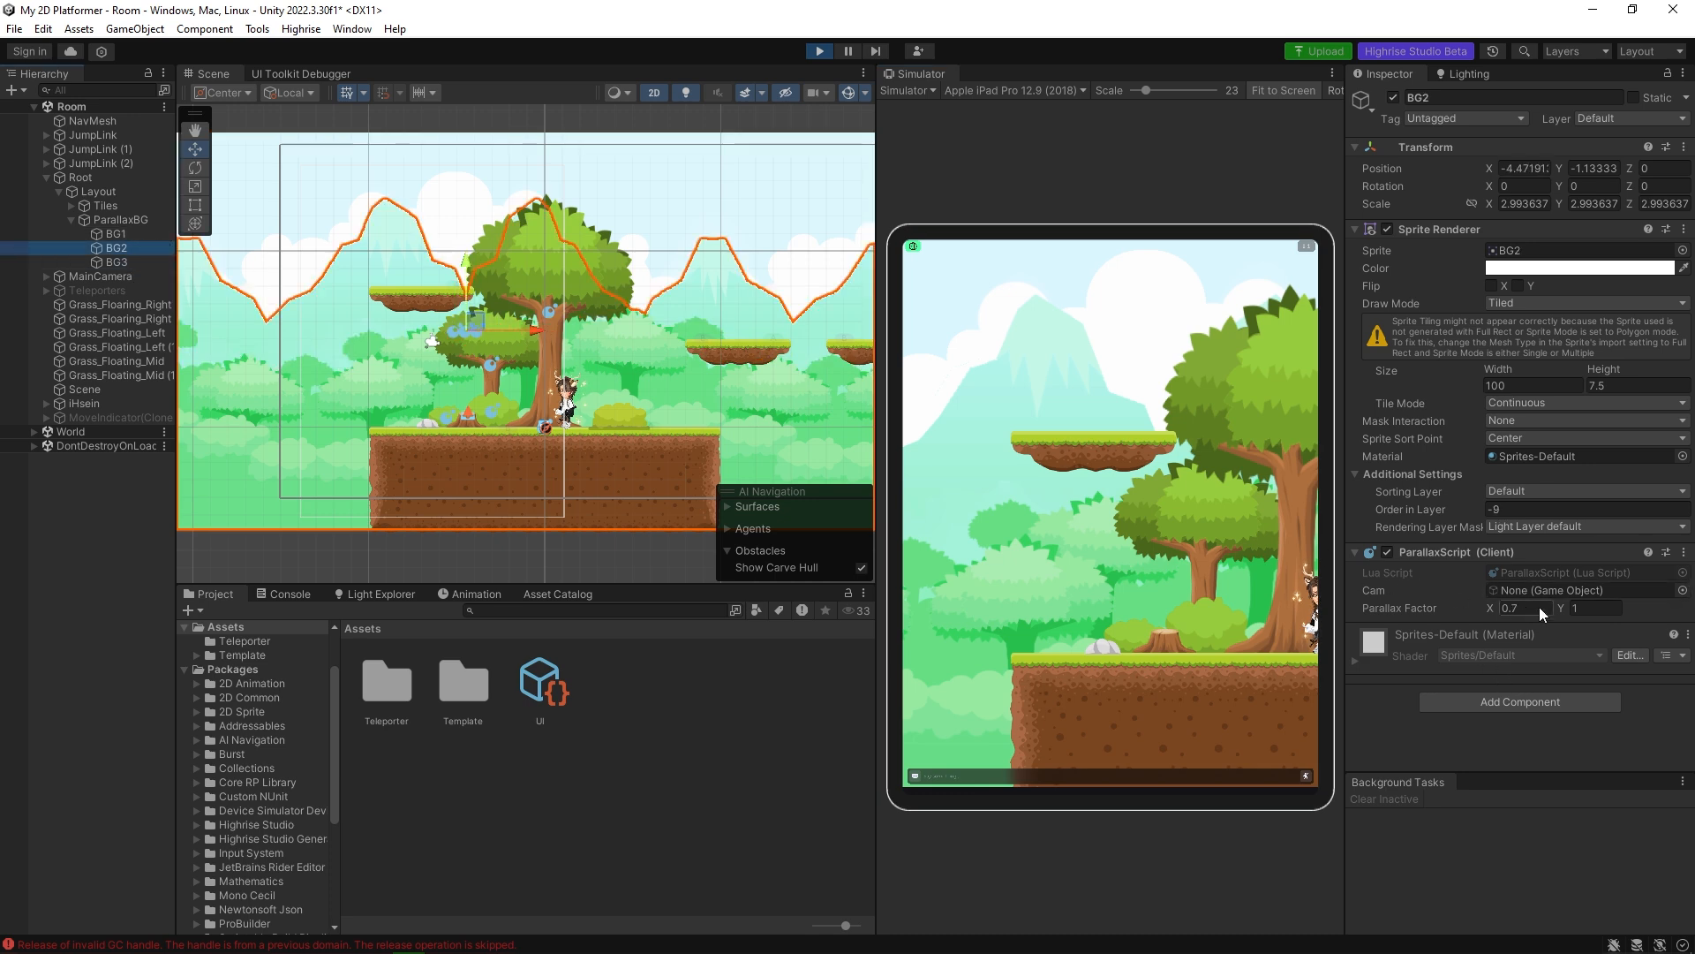
Walk the avatar in front of the trees and examine the settings of Bush (3) and Tree_2 while shifting the simulator camera.
mouse_move(535, 329)
mouse_down()
mouse_move(503, 327)
mouse_move(581, 337)
mouse_move(539, 341)
mouse_up()
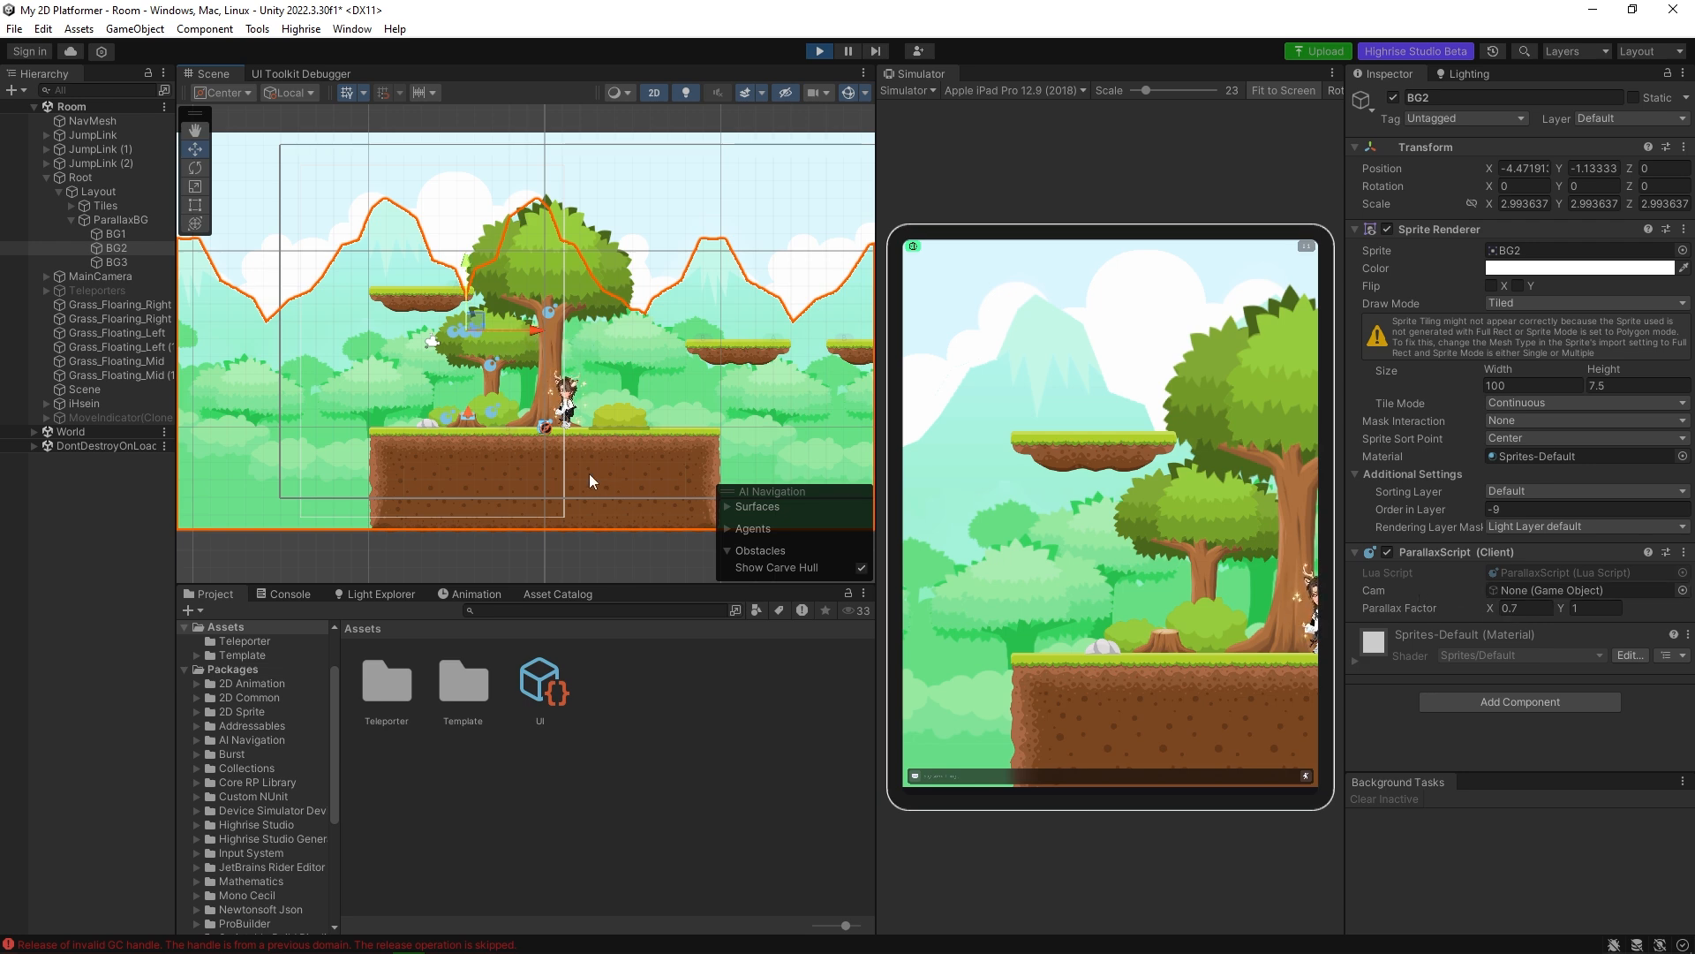
click(1091, 655)
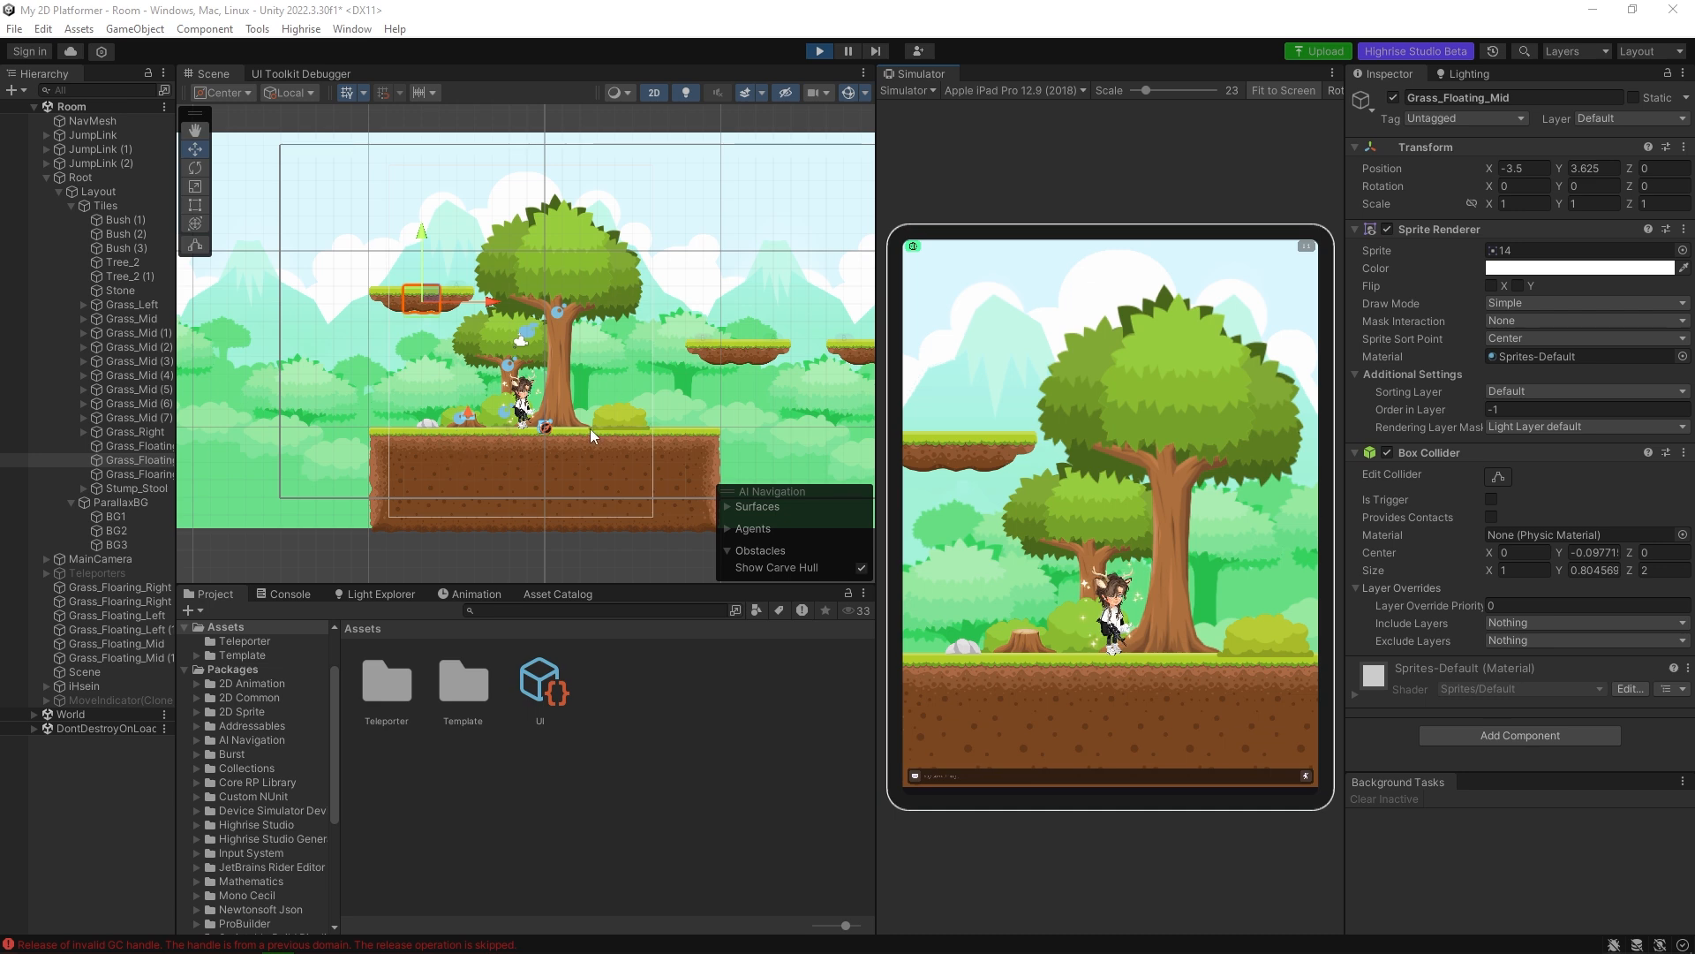
scroll(576, 429, up, 5)
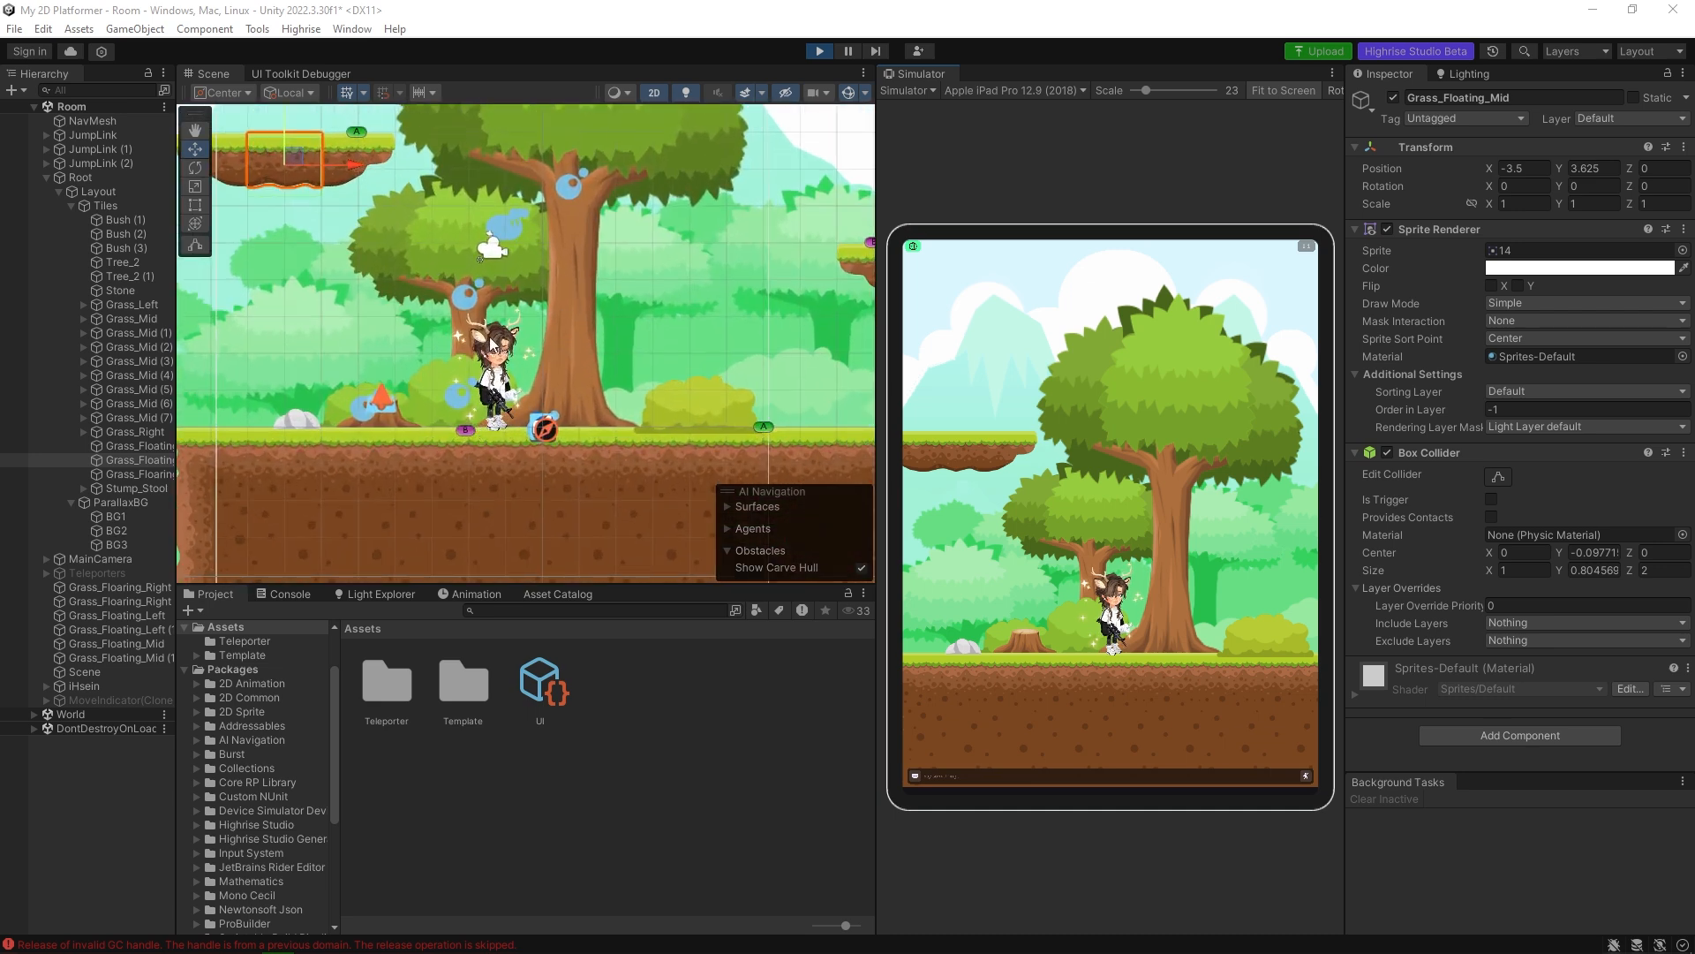
scroll(448, 411, up, 3)
click(698, 417)
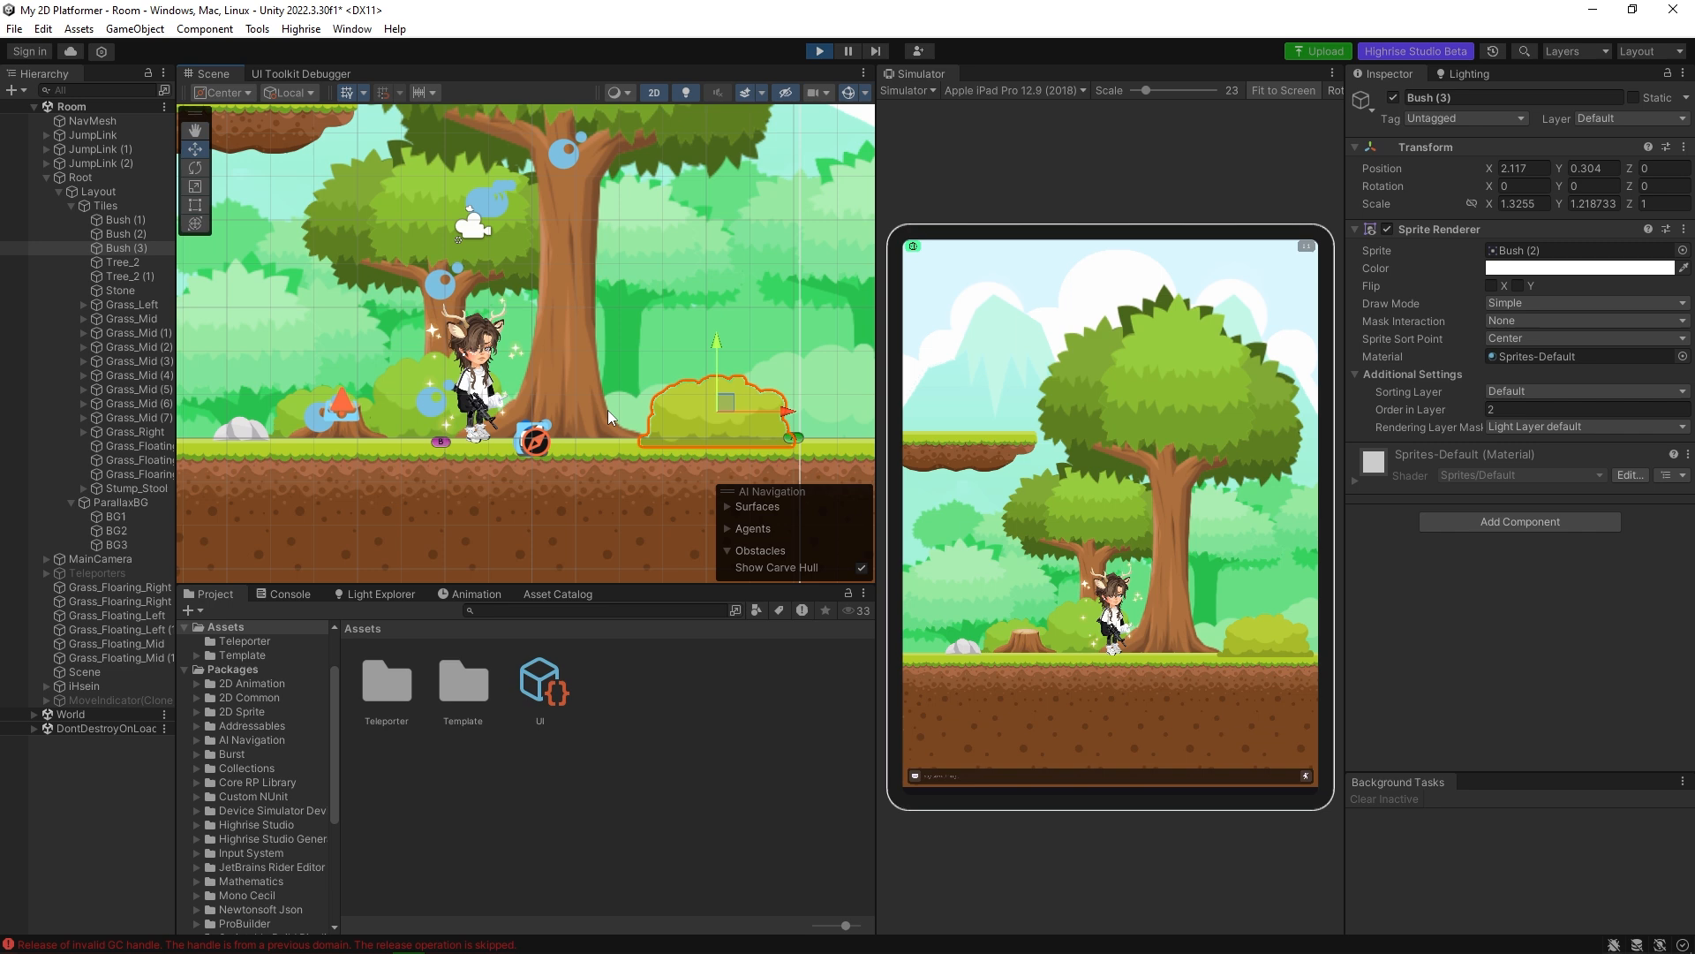
scroll(591, 402, down, 1)
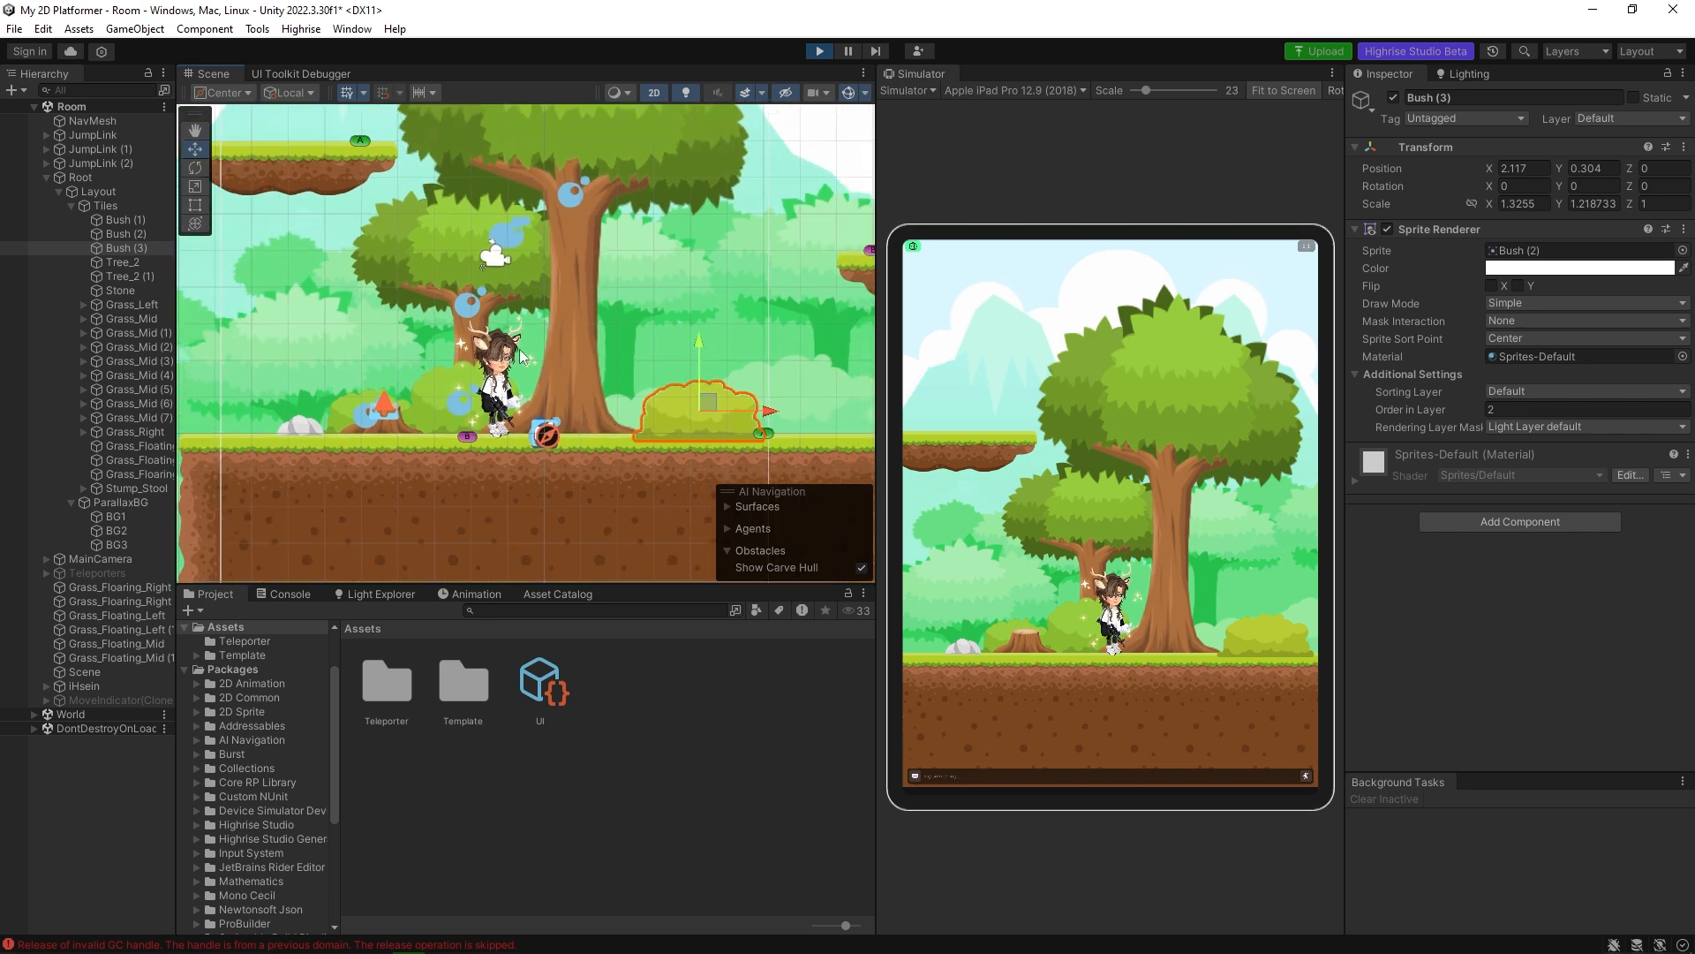
scroll(504, 306, down, 2)
click(570, 270)
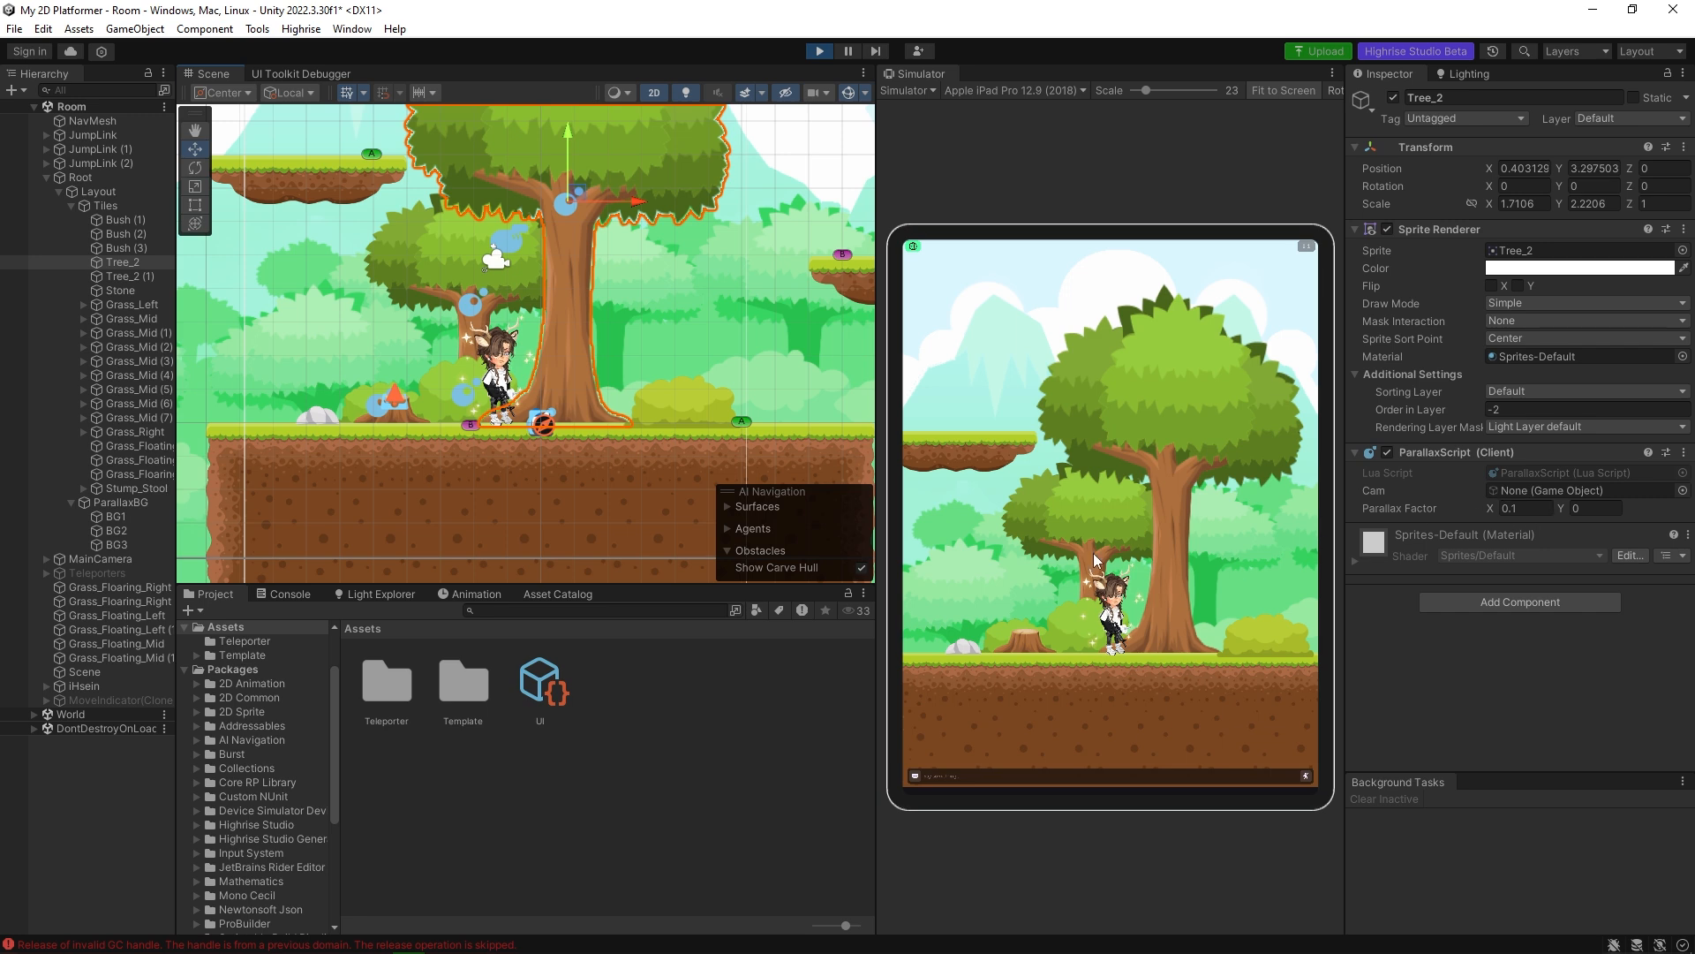
drag(1207, 585, 1135, 549)
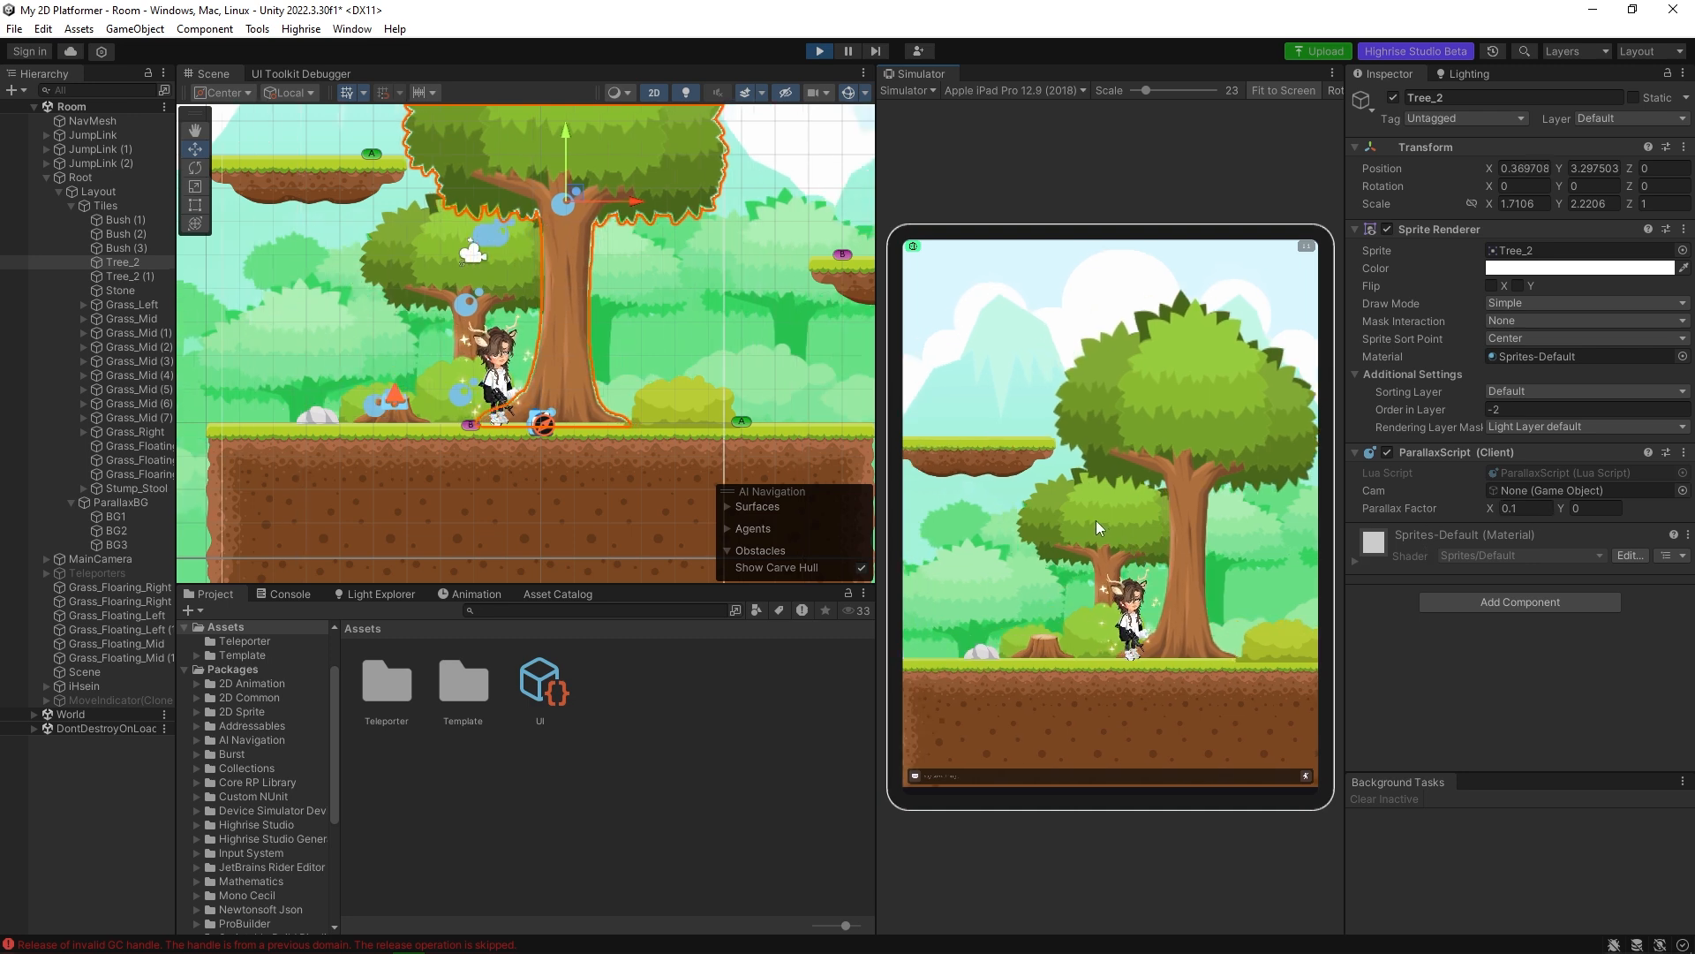
Examine the Parallax Factor of Tree_2 (1) and Bush (2), panning the simulator camera to see how each one moves.
click(422, 263)
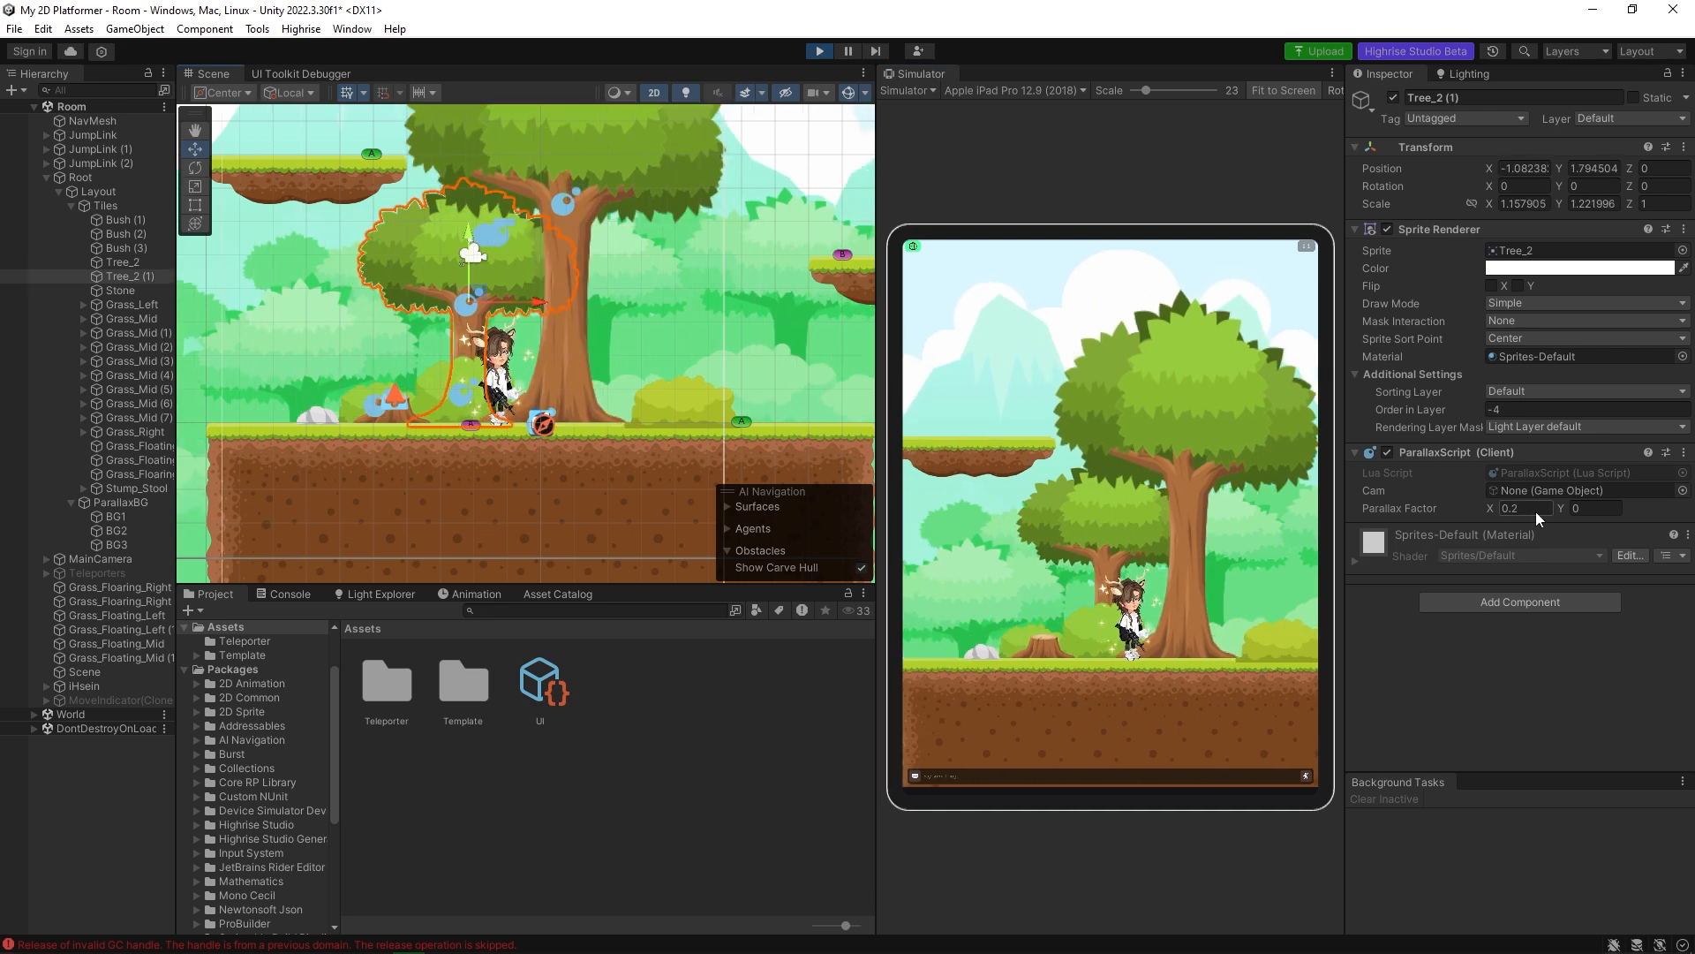
drag(1137, 532, 1057, 516)
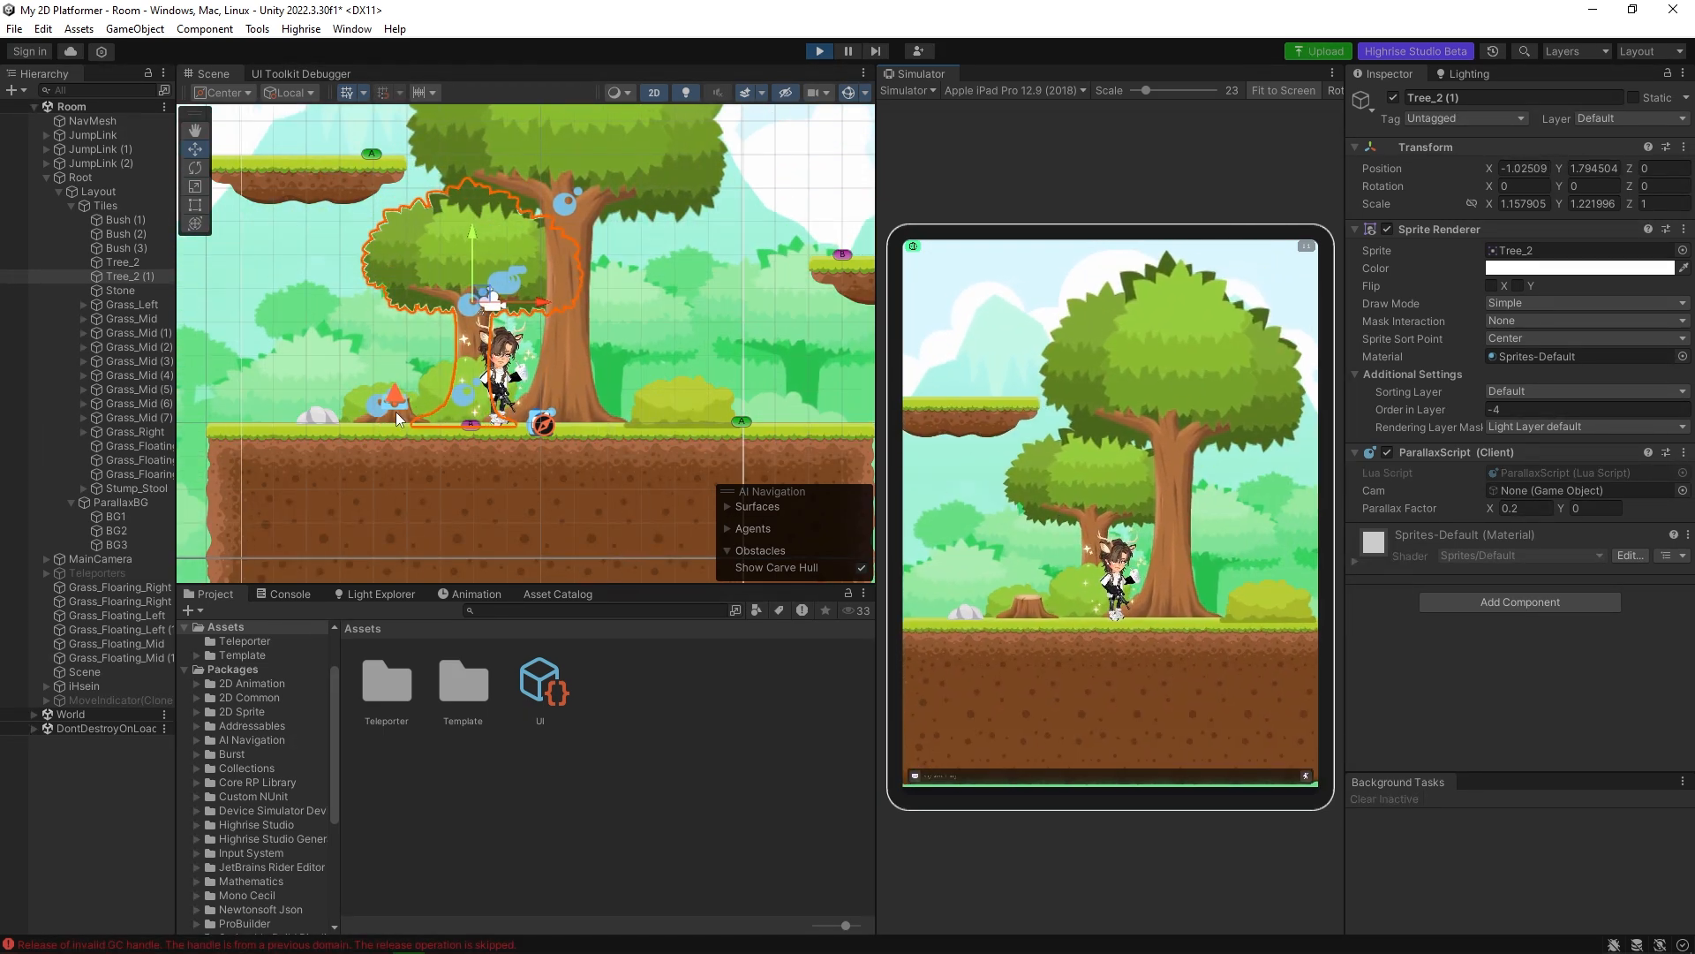
click(433, 391)
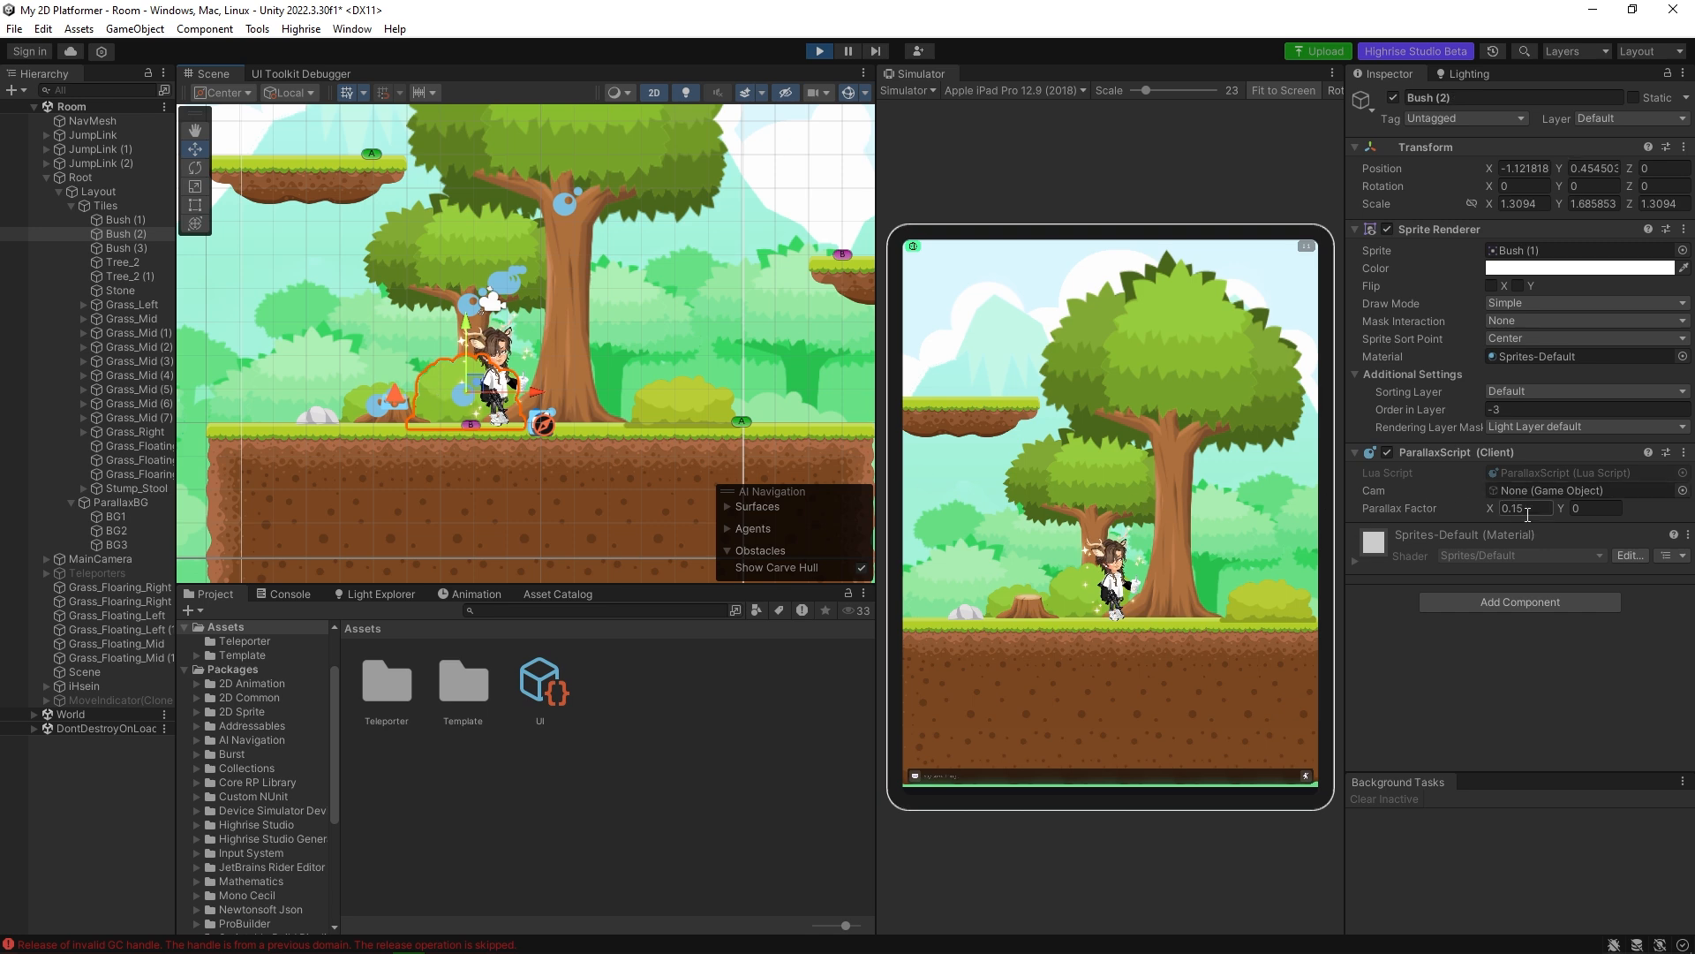
mouse_move(1071, 539)
mouse_down()
mouse_move(1084, 561)
mouse_move(1111, 511)
mouse_move(1042, 550)
mouse_move(1129, 528)
mouse_move(1048, 531)
mouse_up()
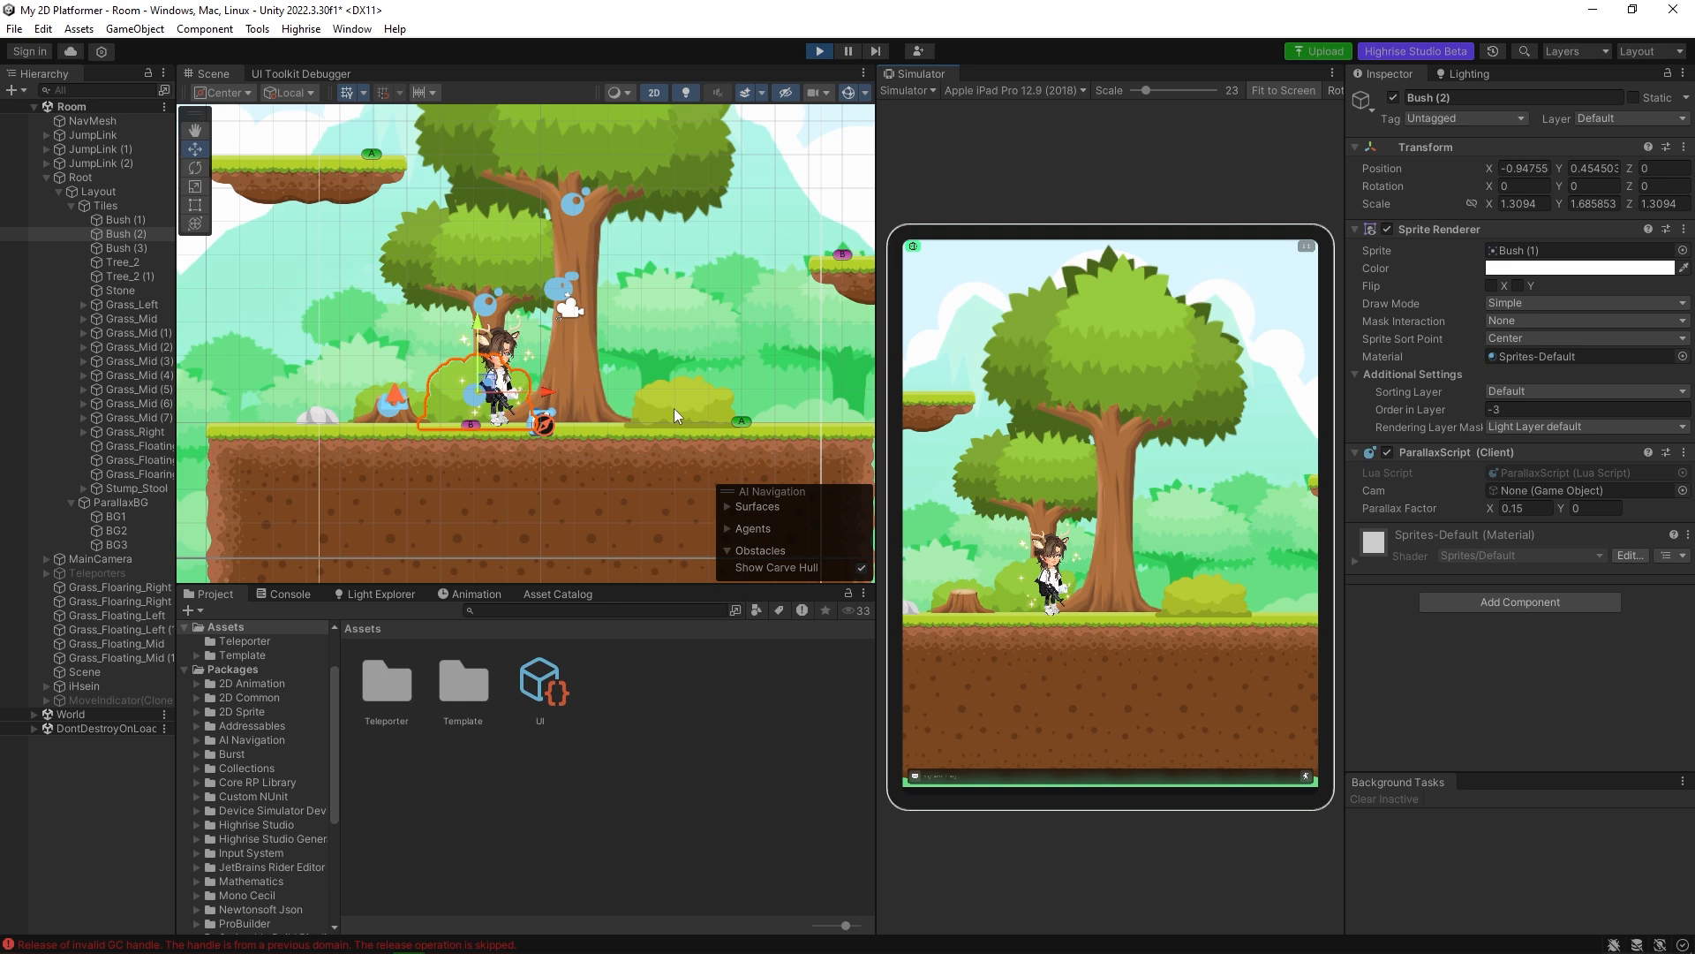
Select Bush (3) and the ground tile Grass_Mid (2), panning the simulator camera to compare the movement of objects without parallax.
click(674, 406)
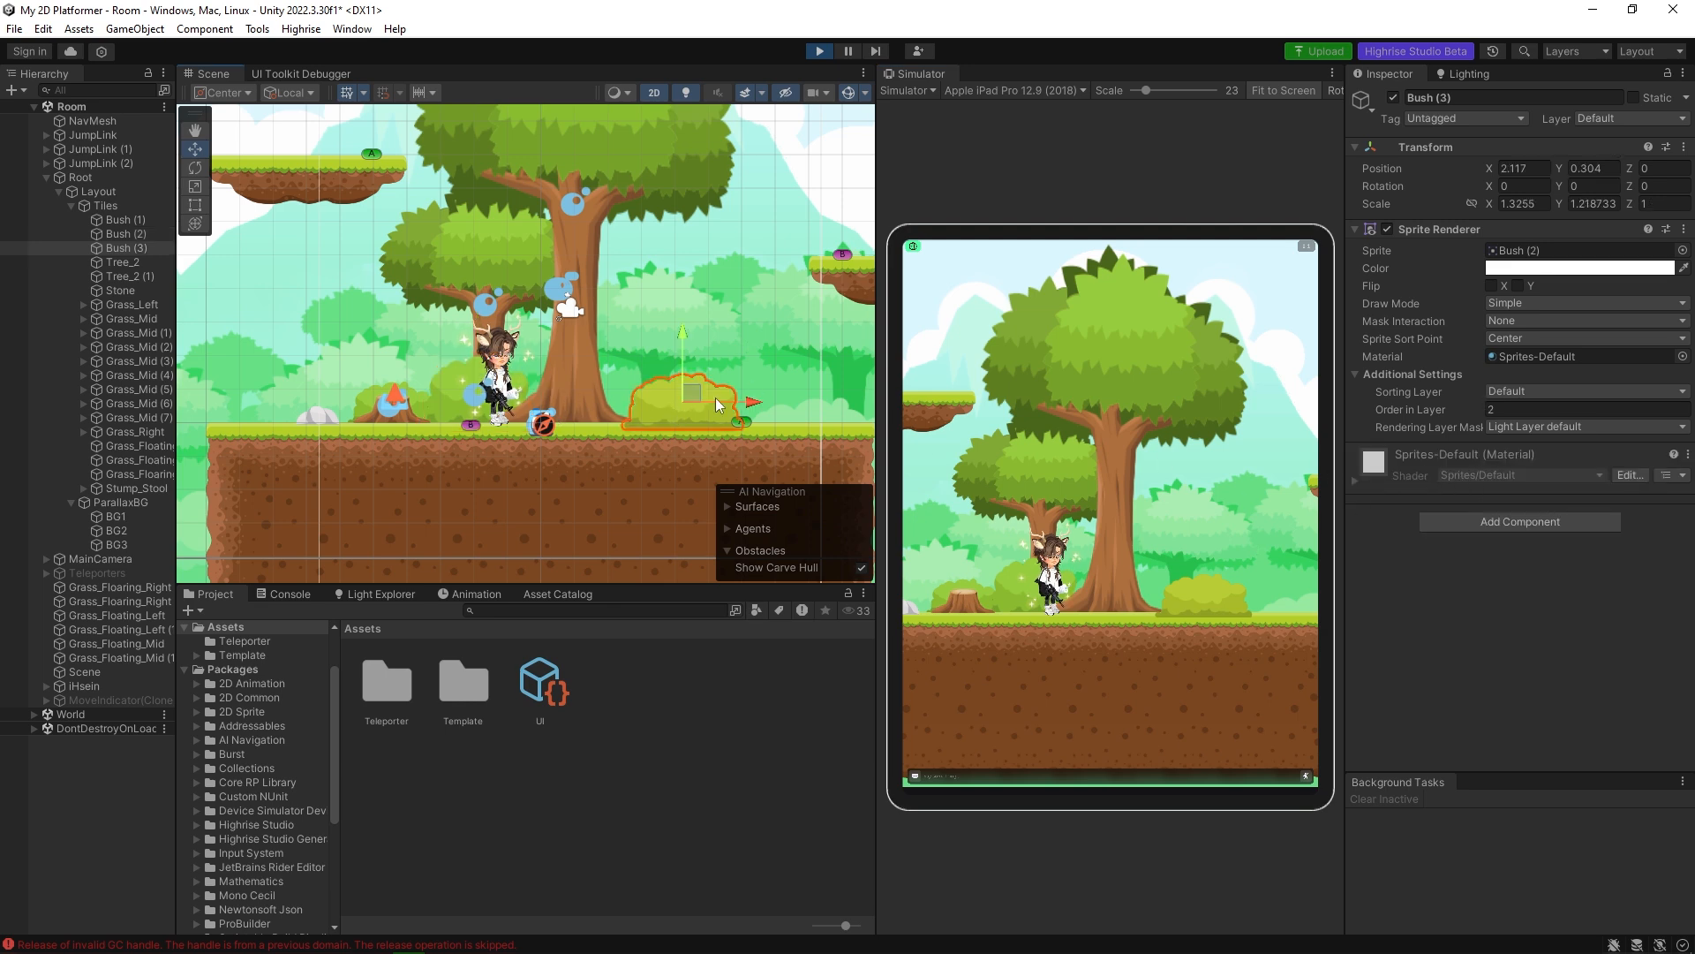
drag(1217, 512, 984, 485)
click(477, 469)
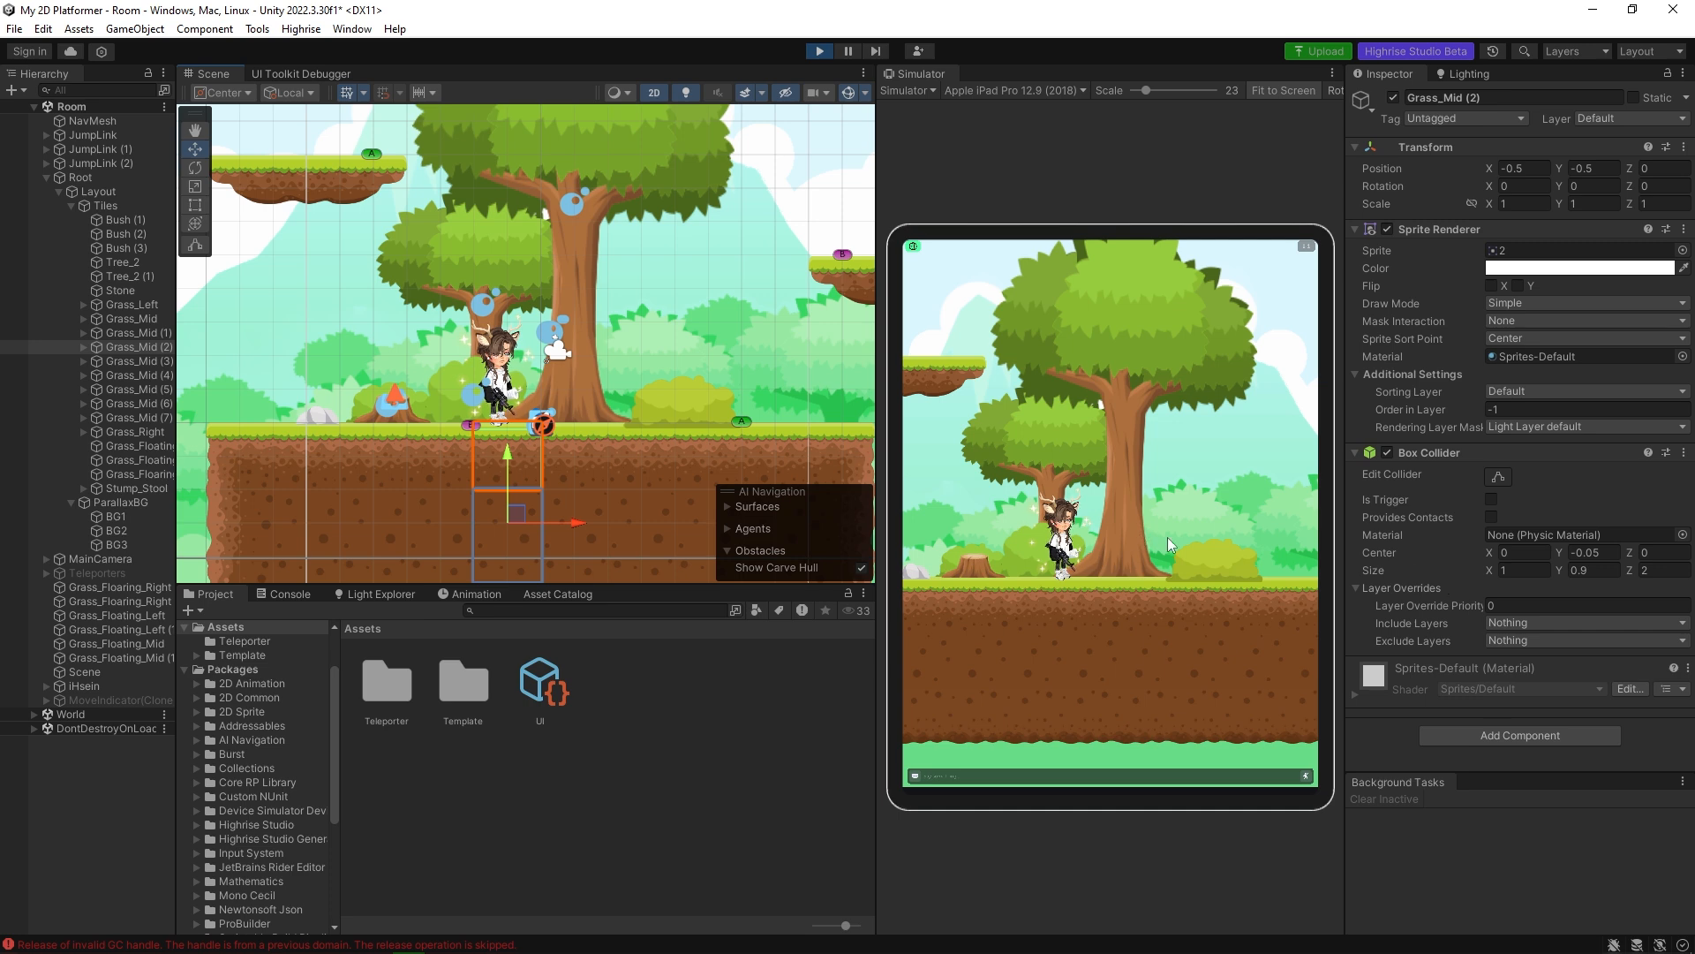
drag(1167, 537, 1263, 574)
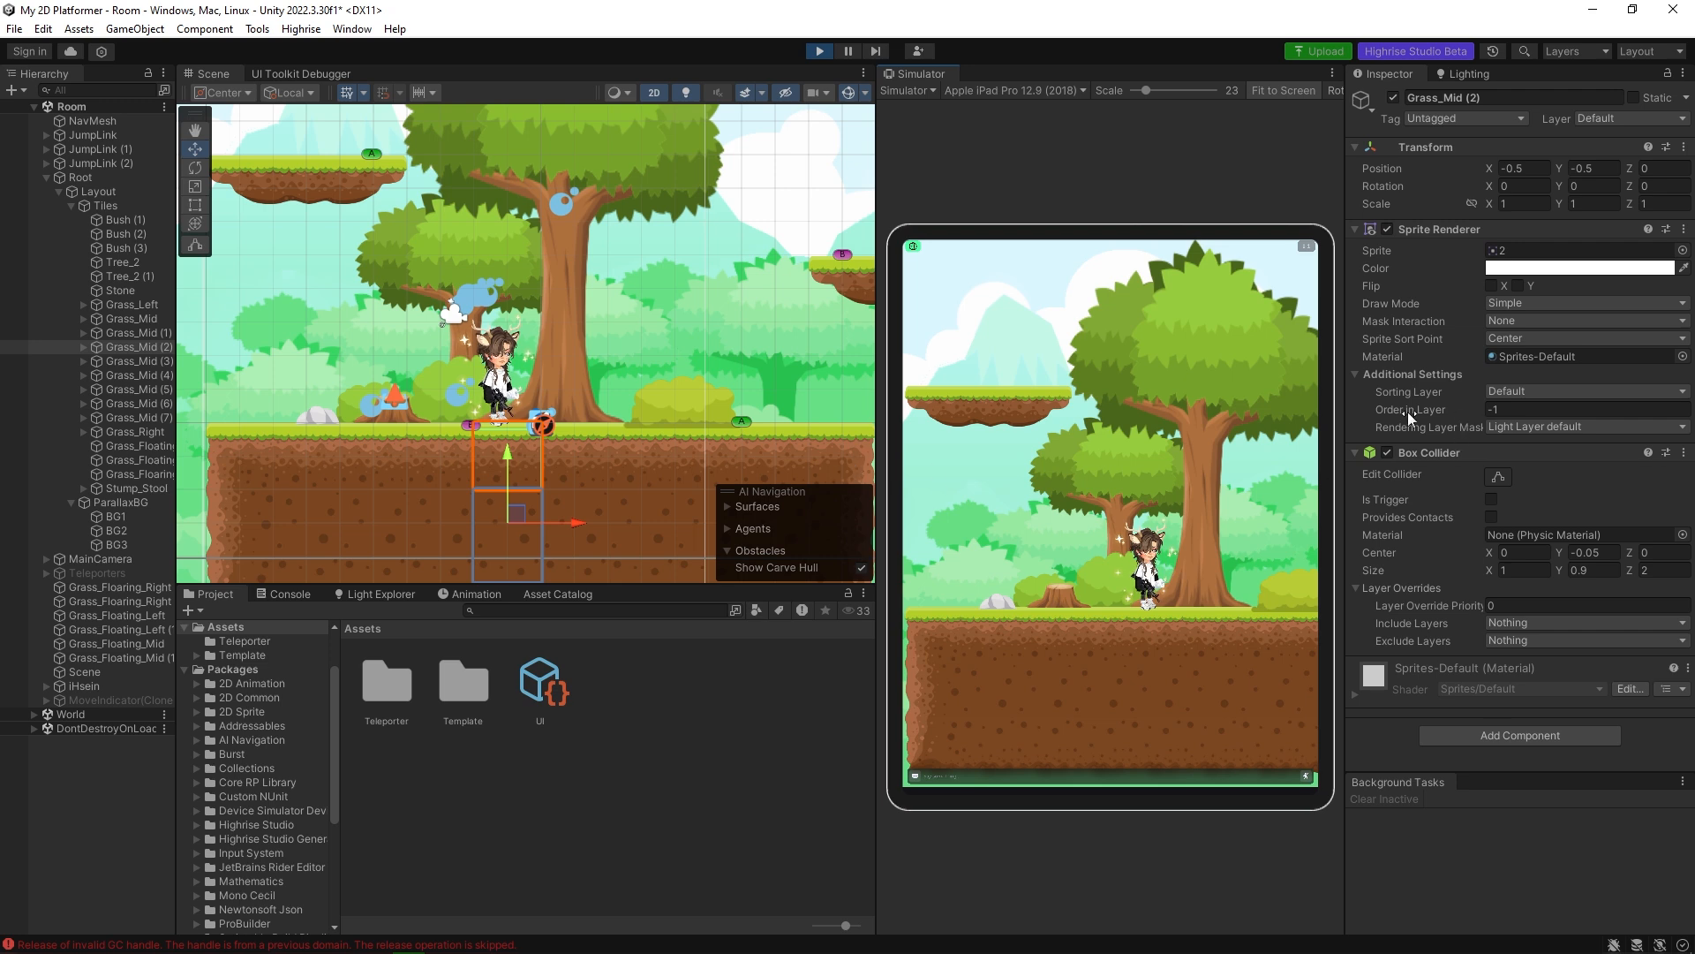
Try an Order in Layer of -5 on Grass_Mid (2) and return it to -1.
click(1505, 409)
click(1505, 409)
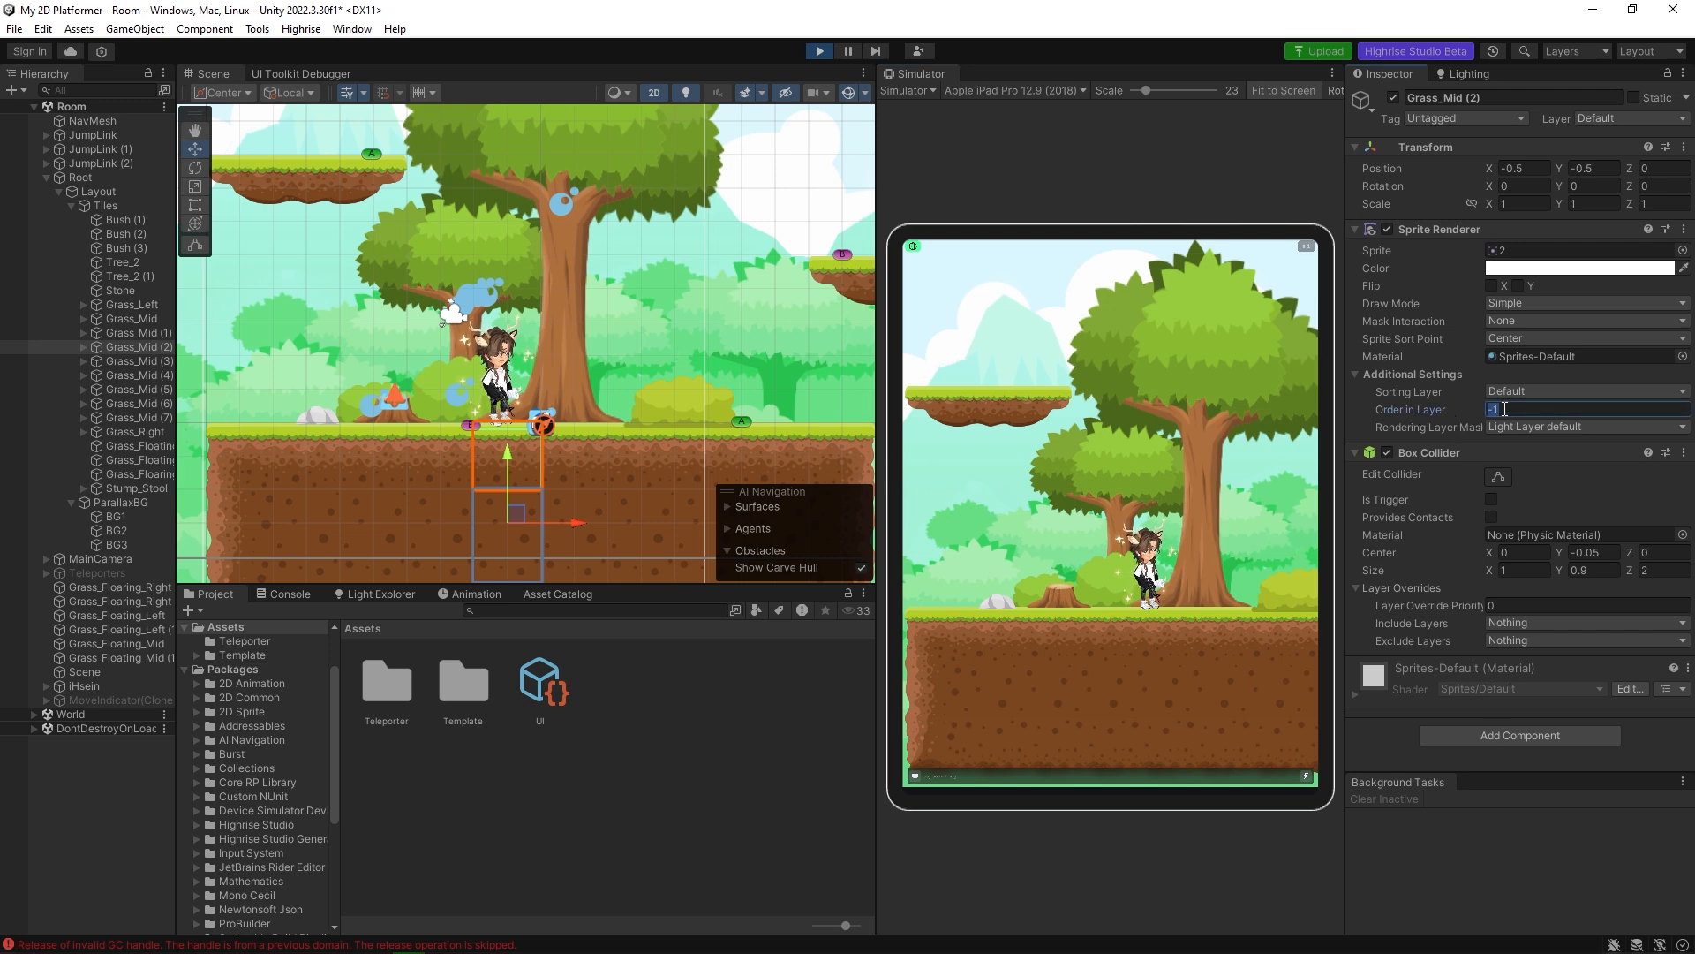
text(-5)
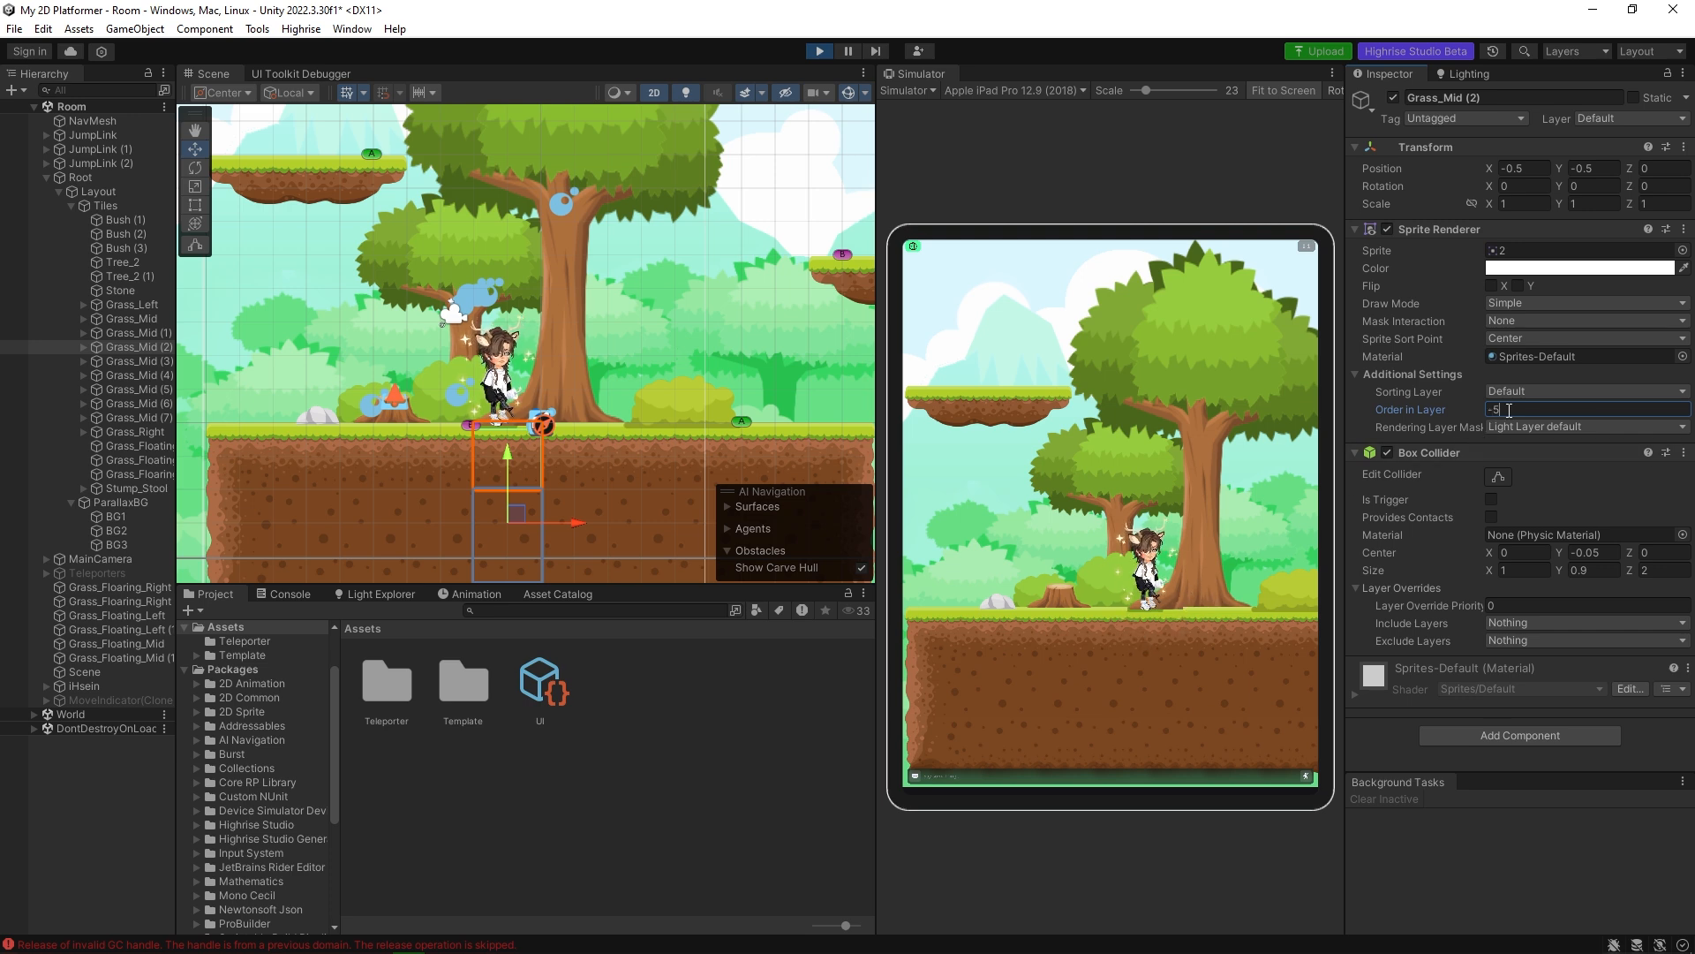
key(BackSpace)
text(1)
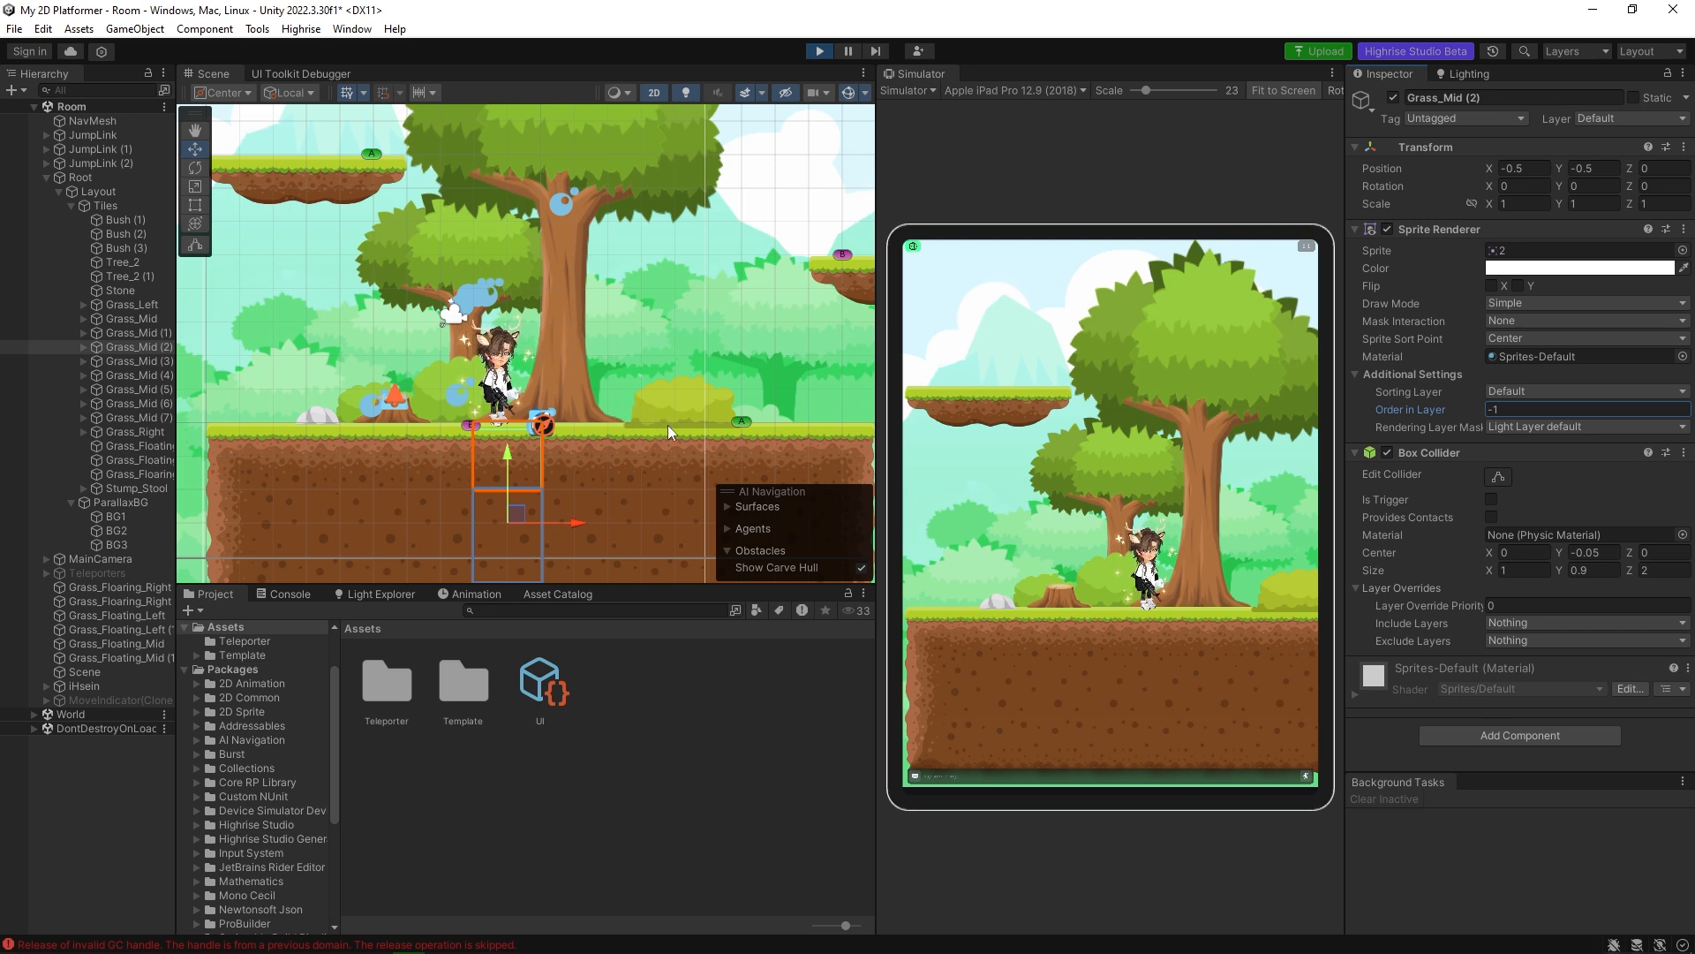
Walk the avatar to Bush (3), try an Order in Layer of -1 on the bush, and undo that change.
click(1280, 614)
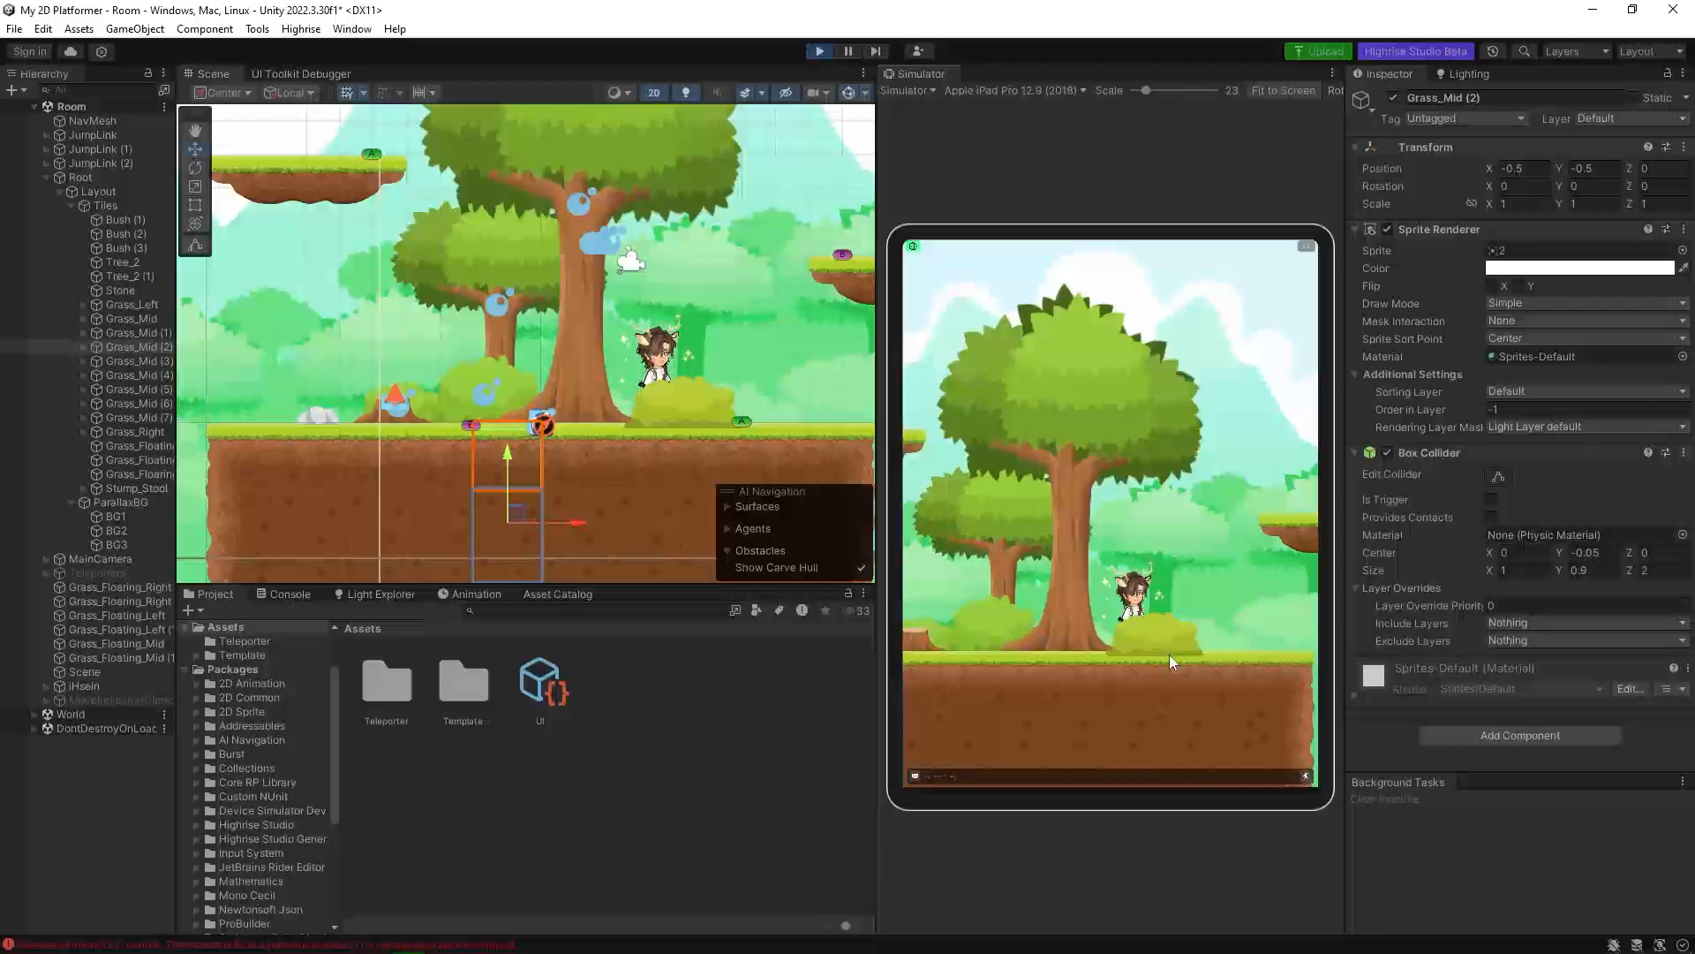
click(679, 420)
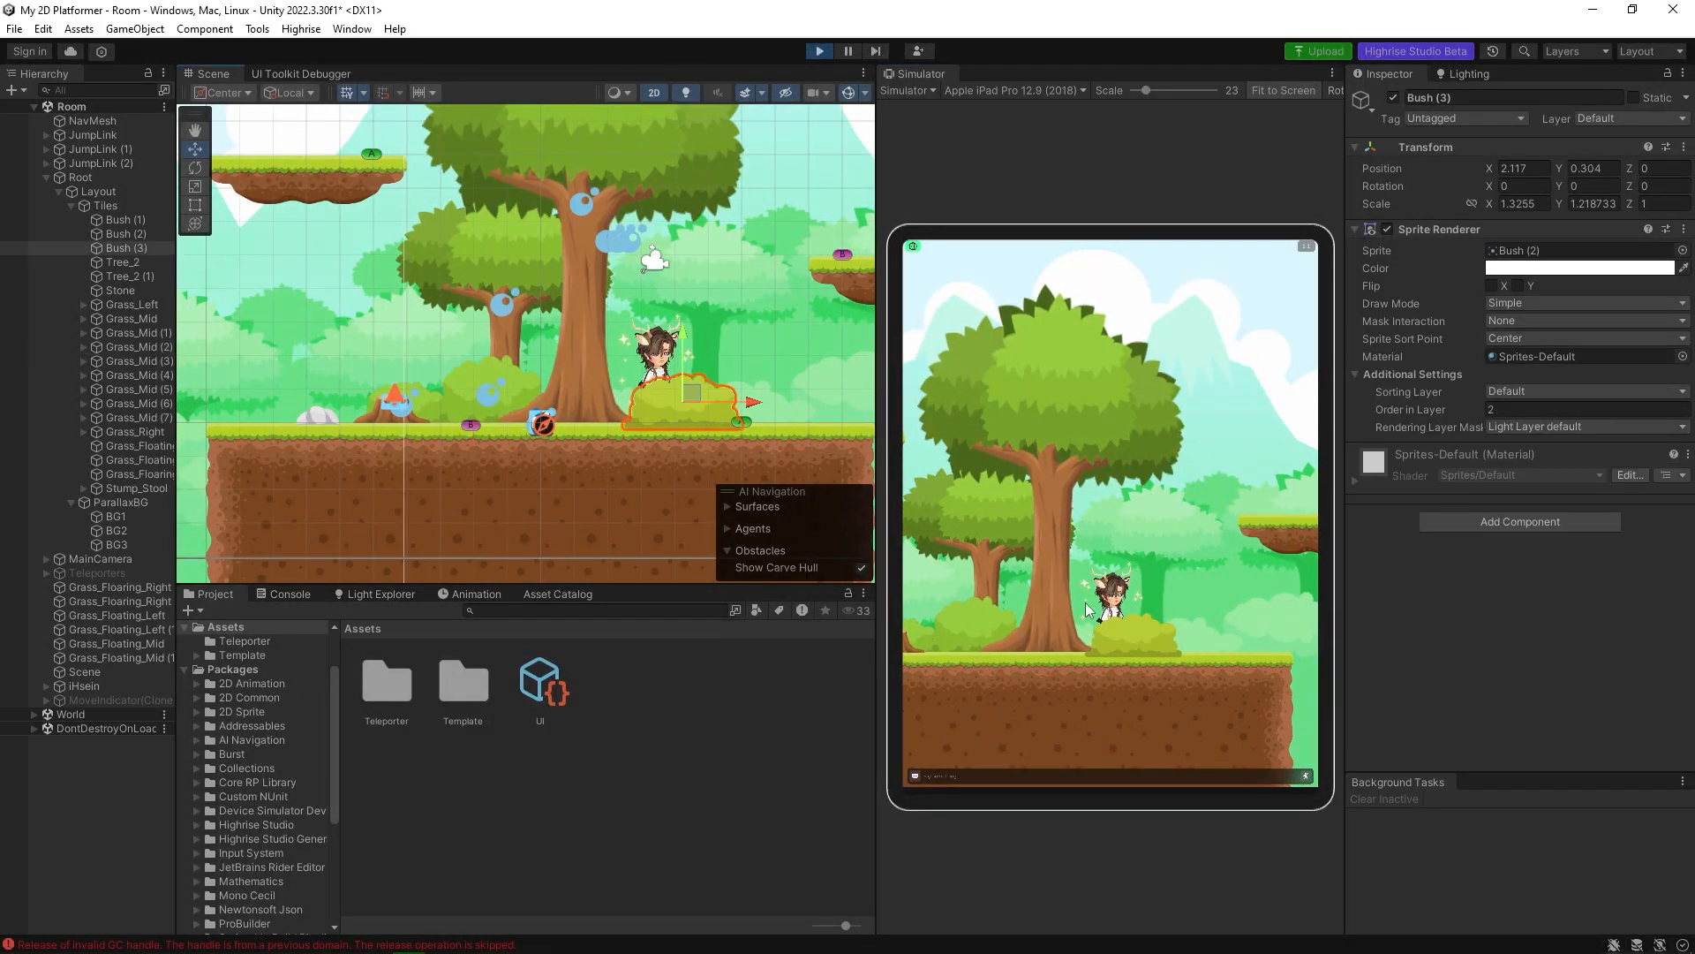
click(1487, 410)
text(-1)
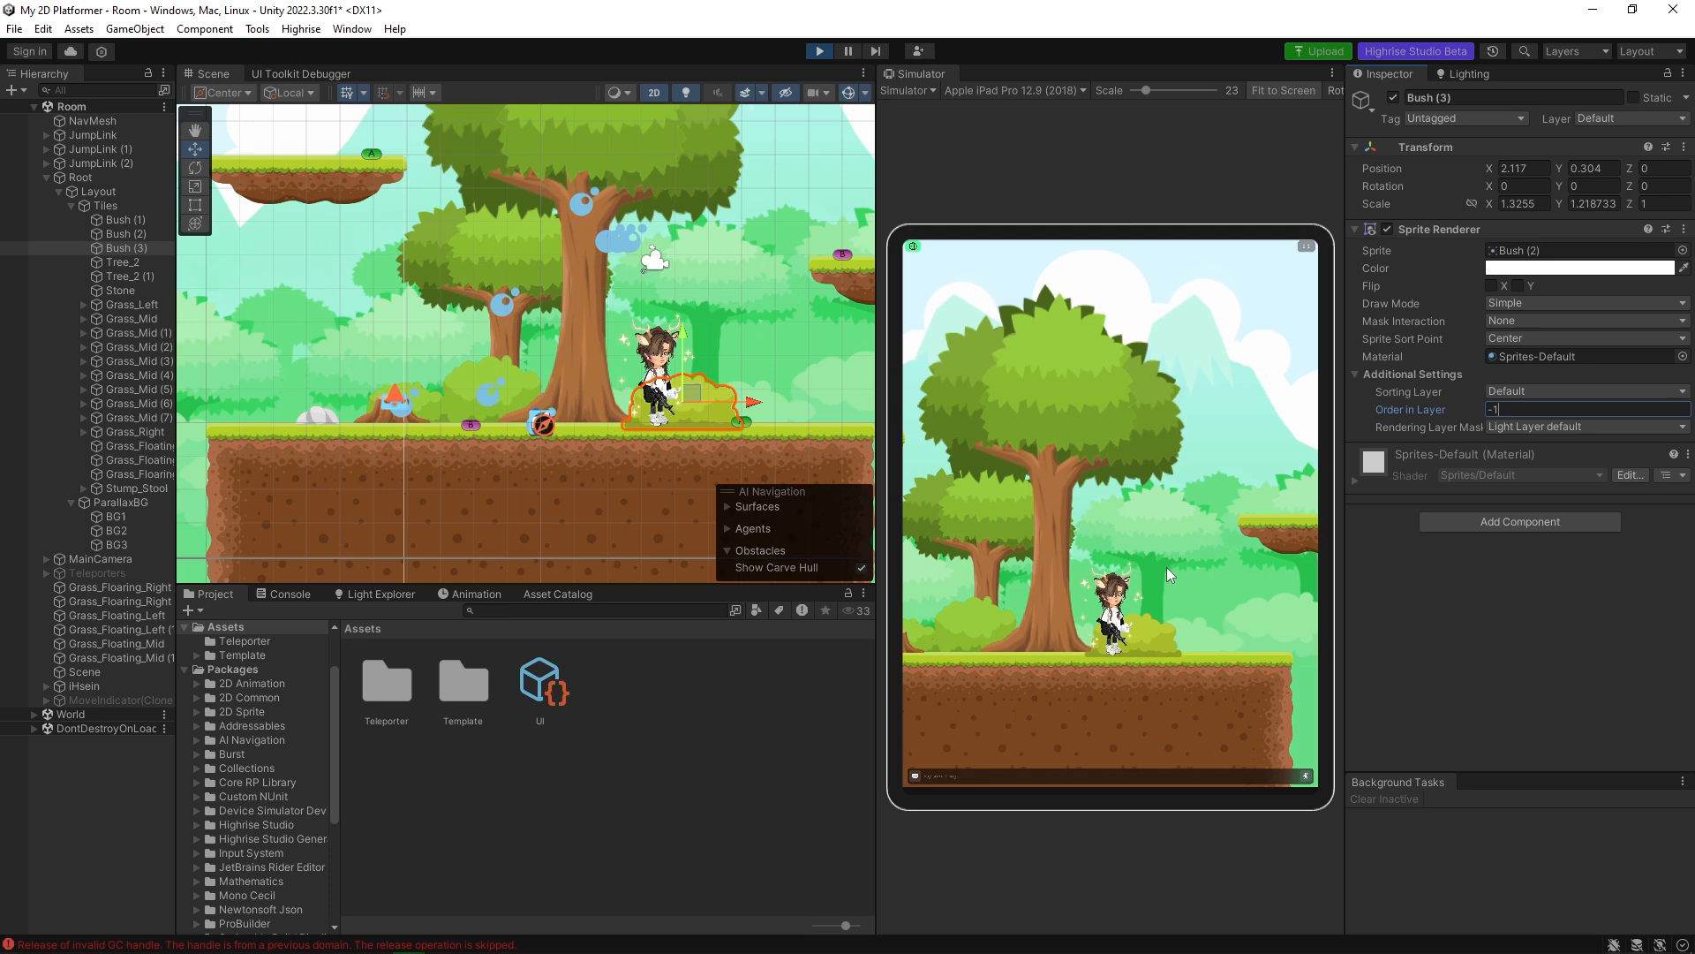
key(ctrl+z)
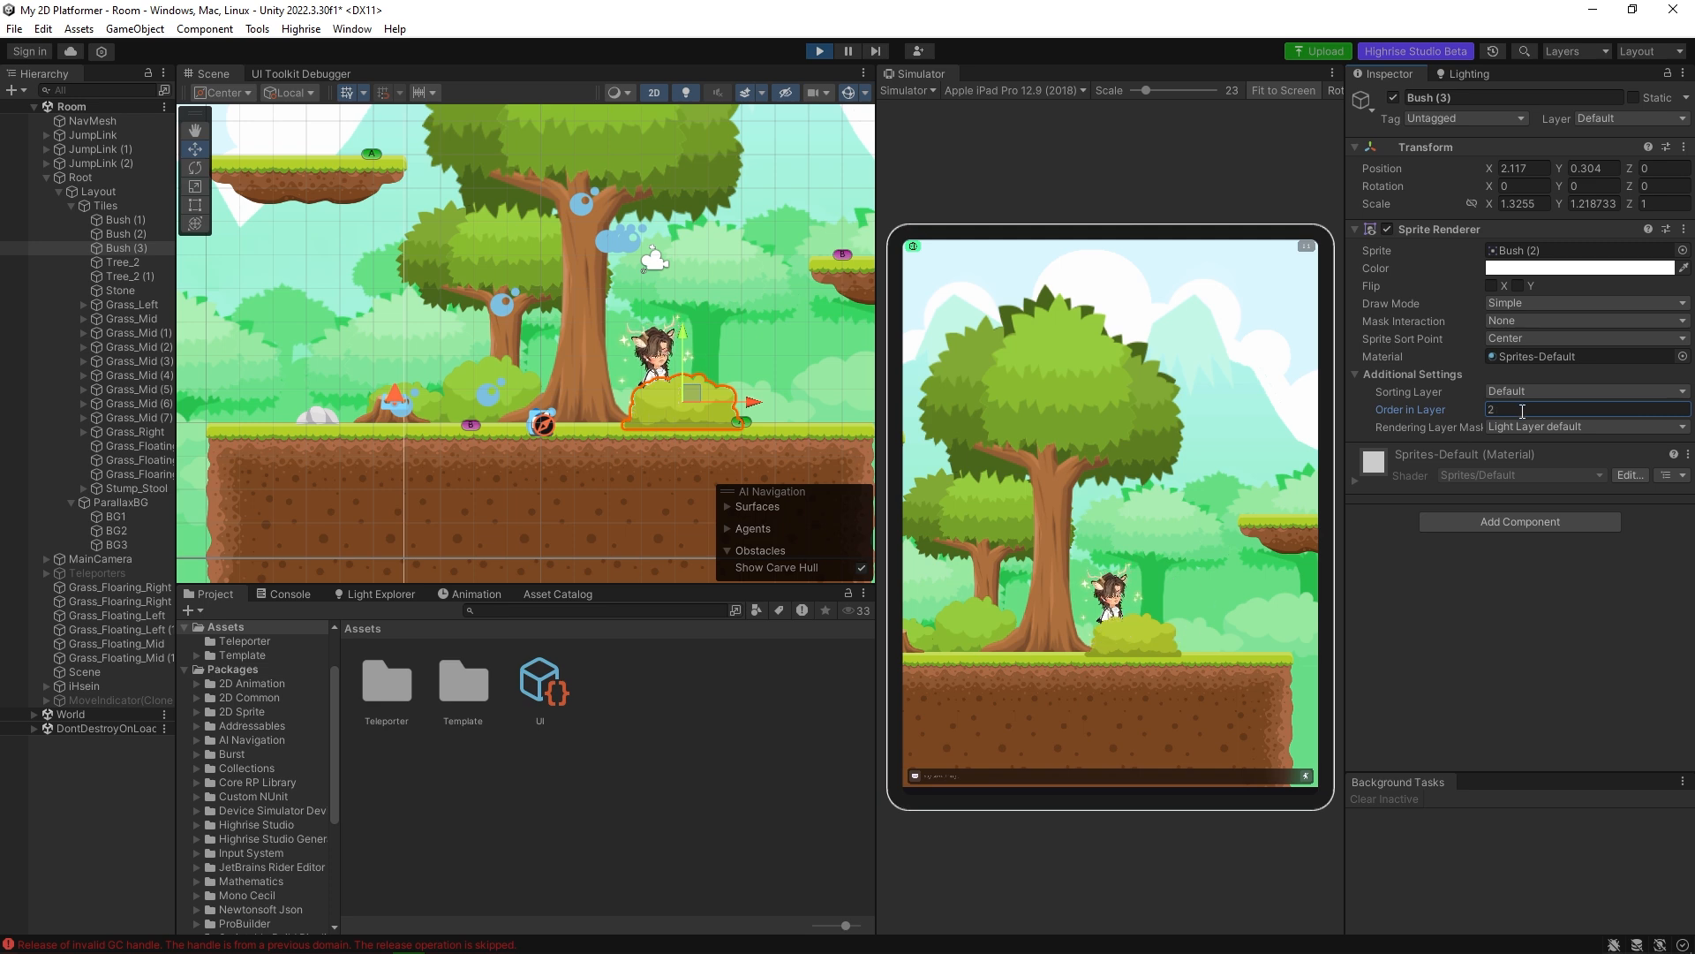
key(ctrl+z)
click(707, 415)
click(707, 414)
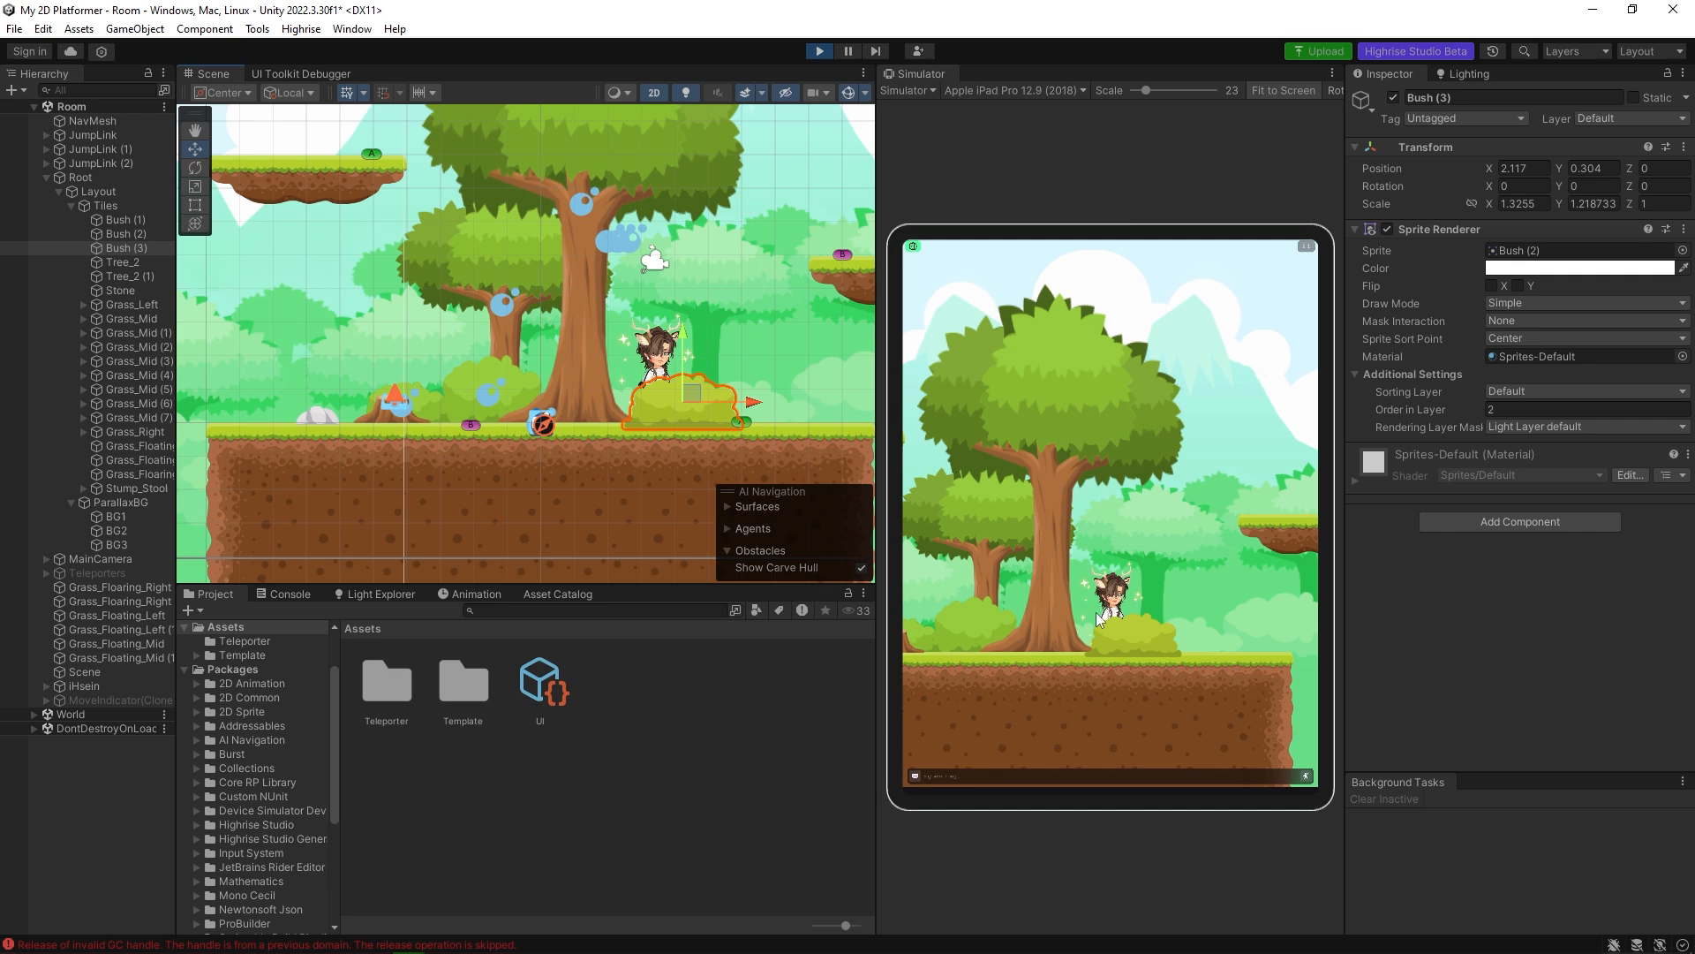
Pause the running game and shift Tree_2 horizontally to about X 2.4 so its trunk stands behind the bush.
click(596, 353)
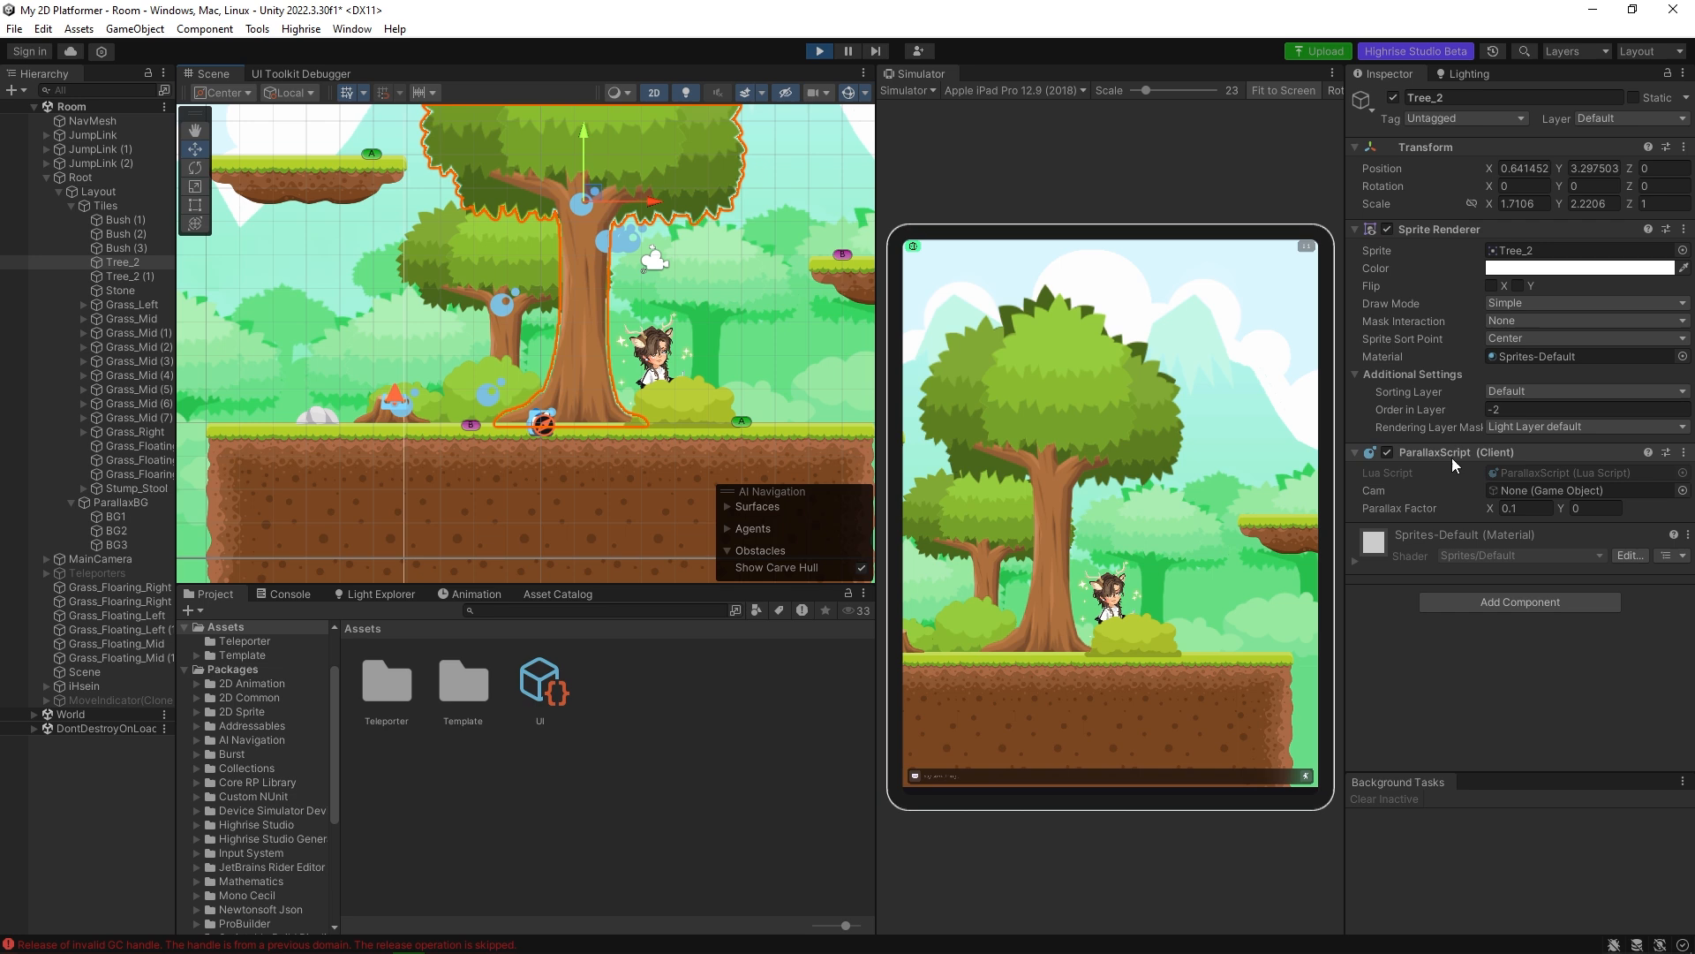
click(849, 51)
drag(638, 201, 765, 218)
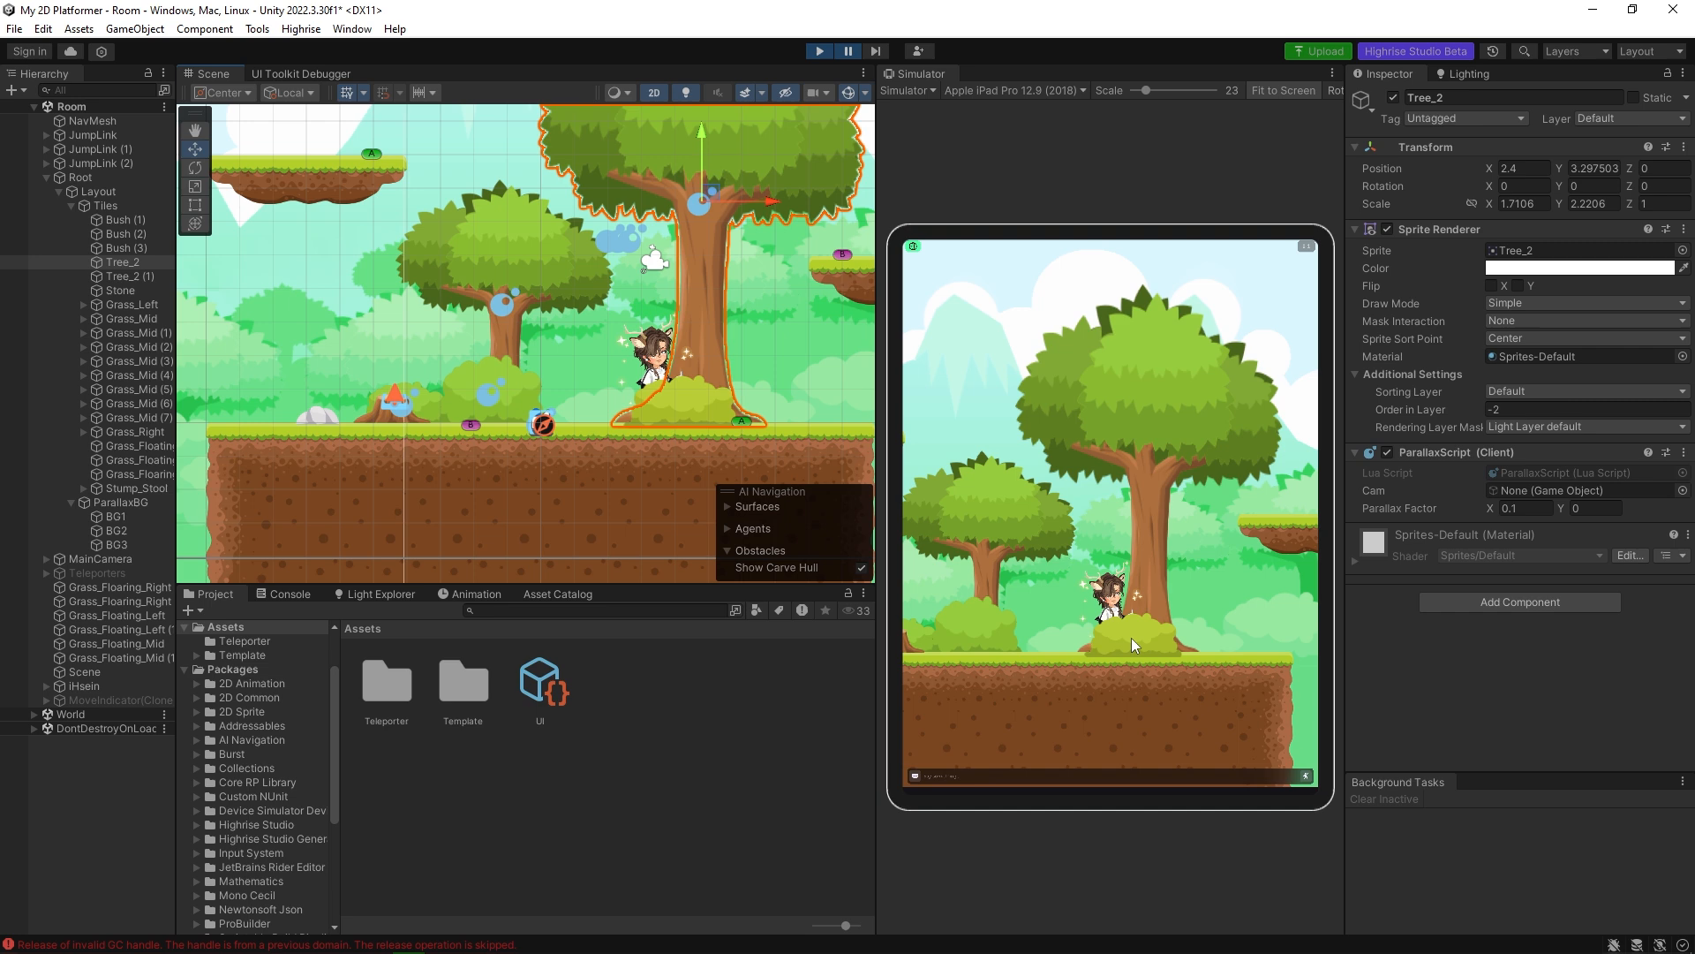
Try an Order in Layer of -3 on Bush (3), undo the bush and tree test edits, and resume the game.
click(701, 399)
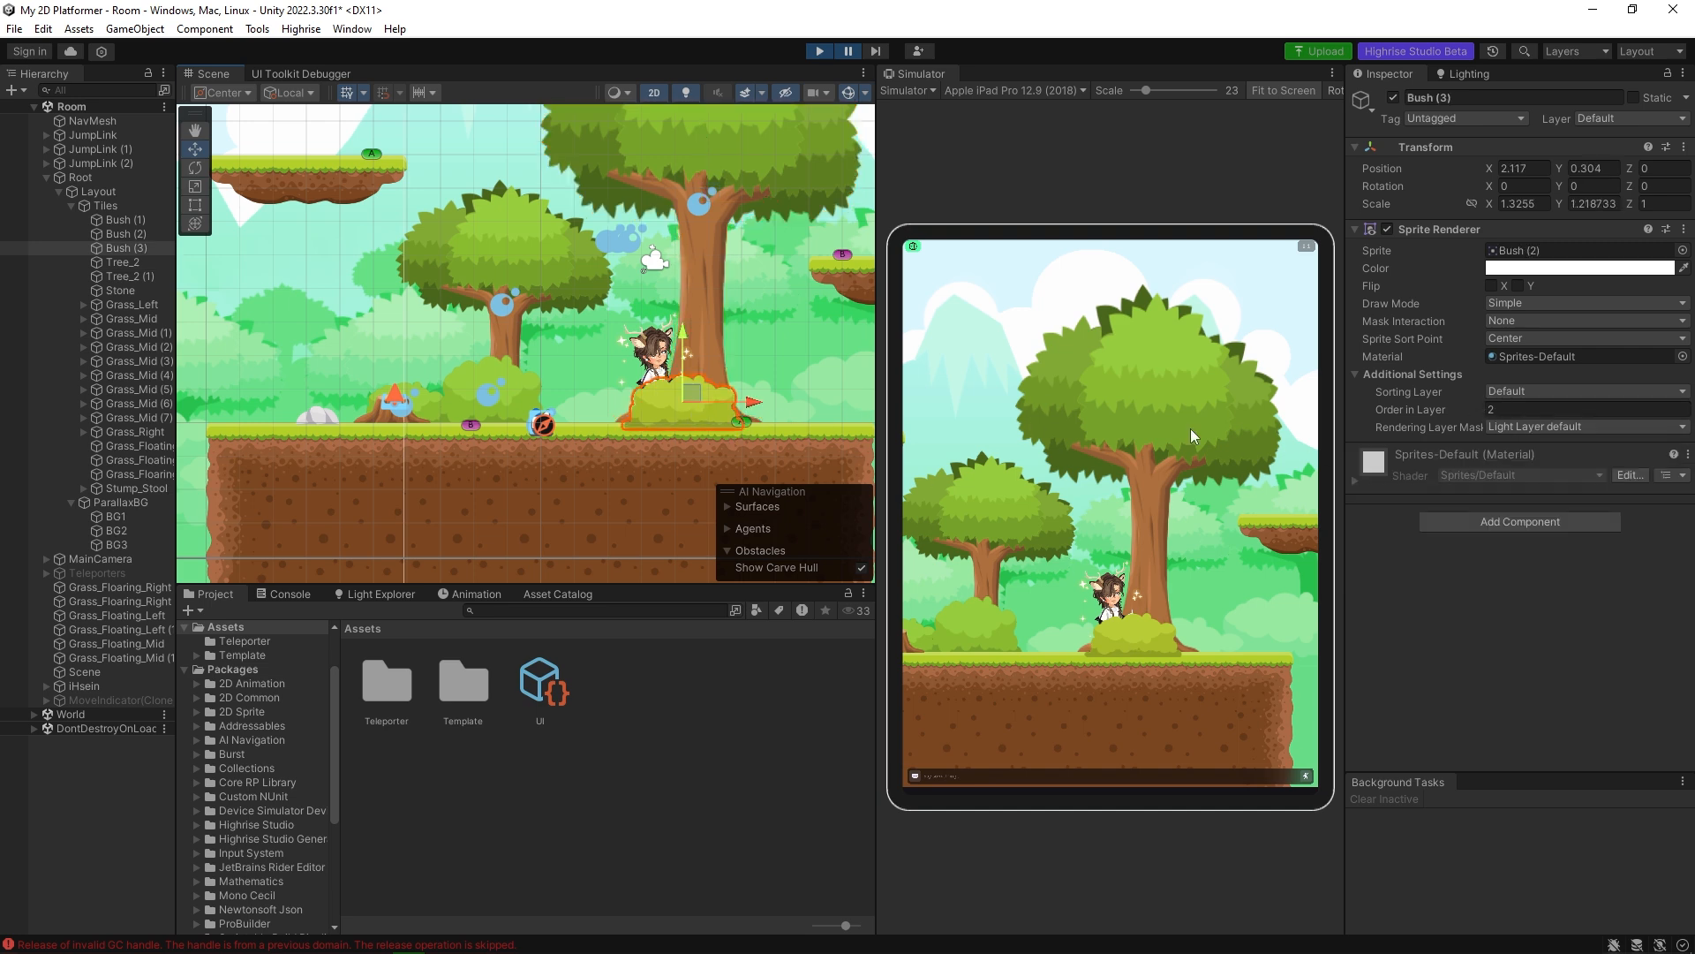
click(1513, 409)
click(1514, 409)
text(-3)
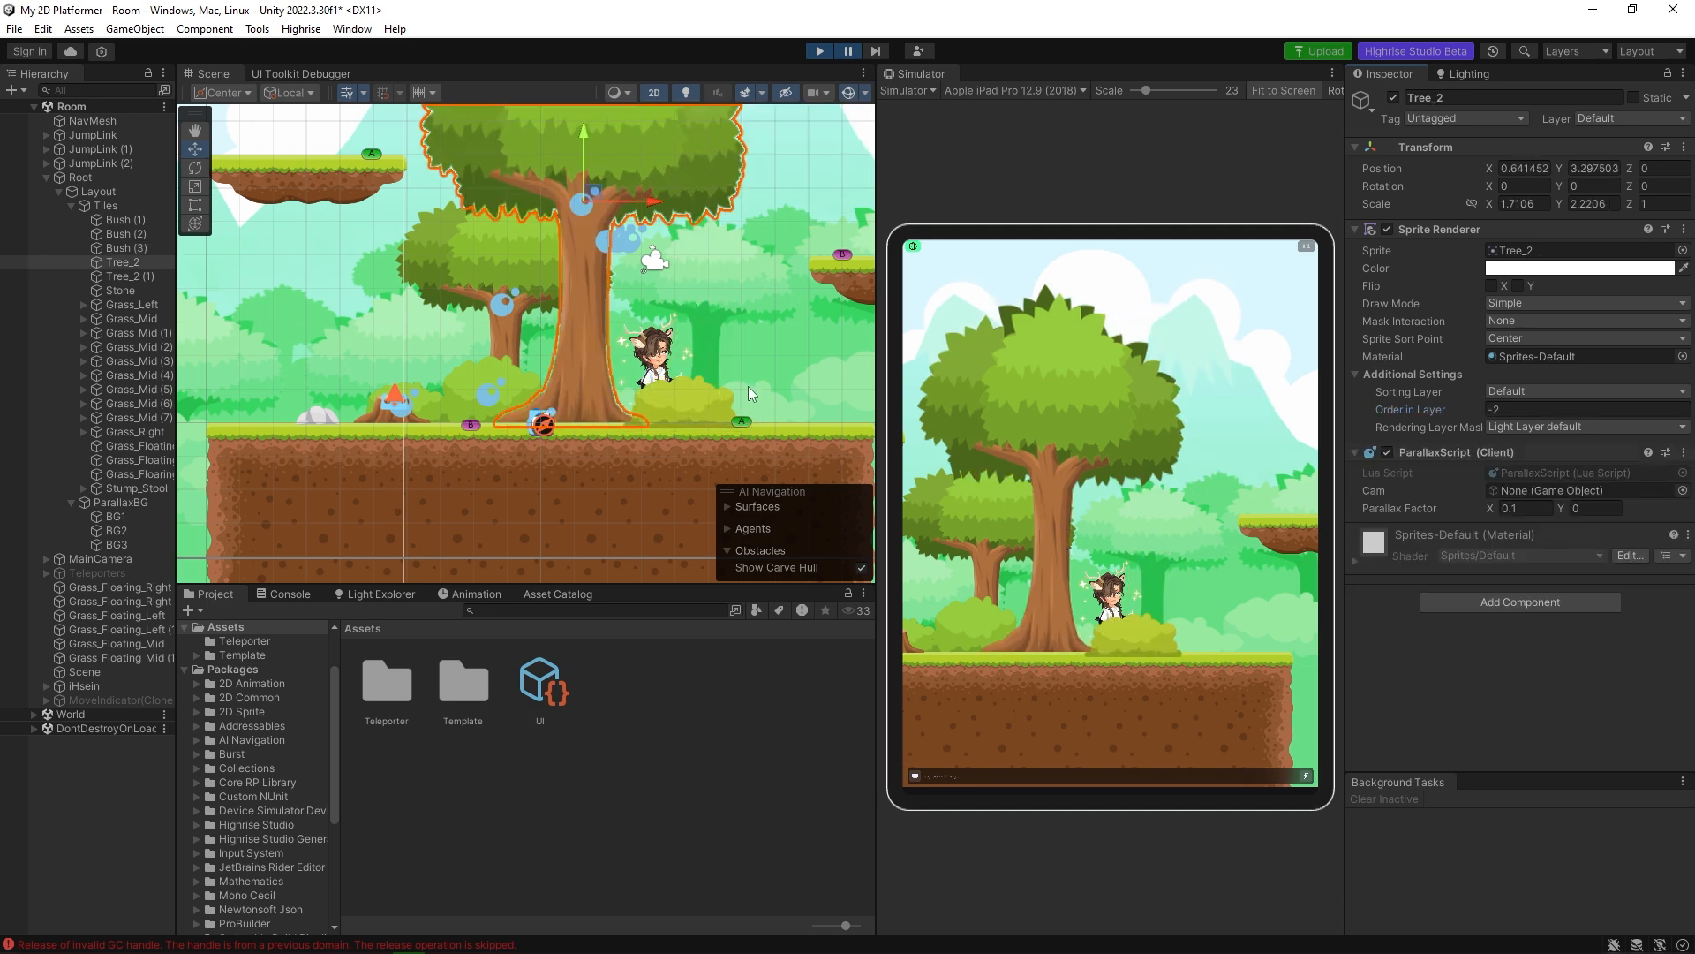
click(850, 49)
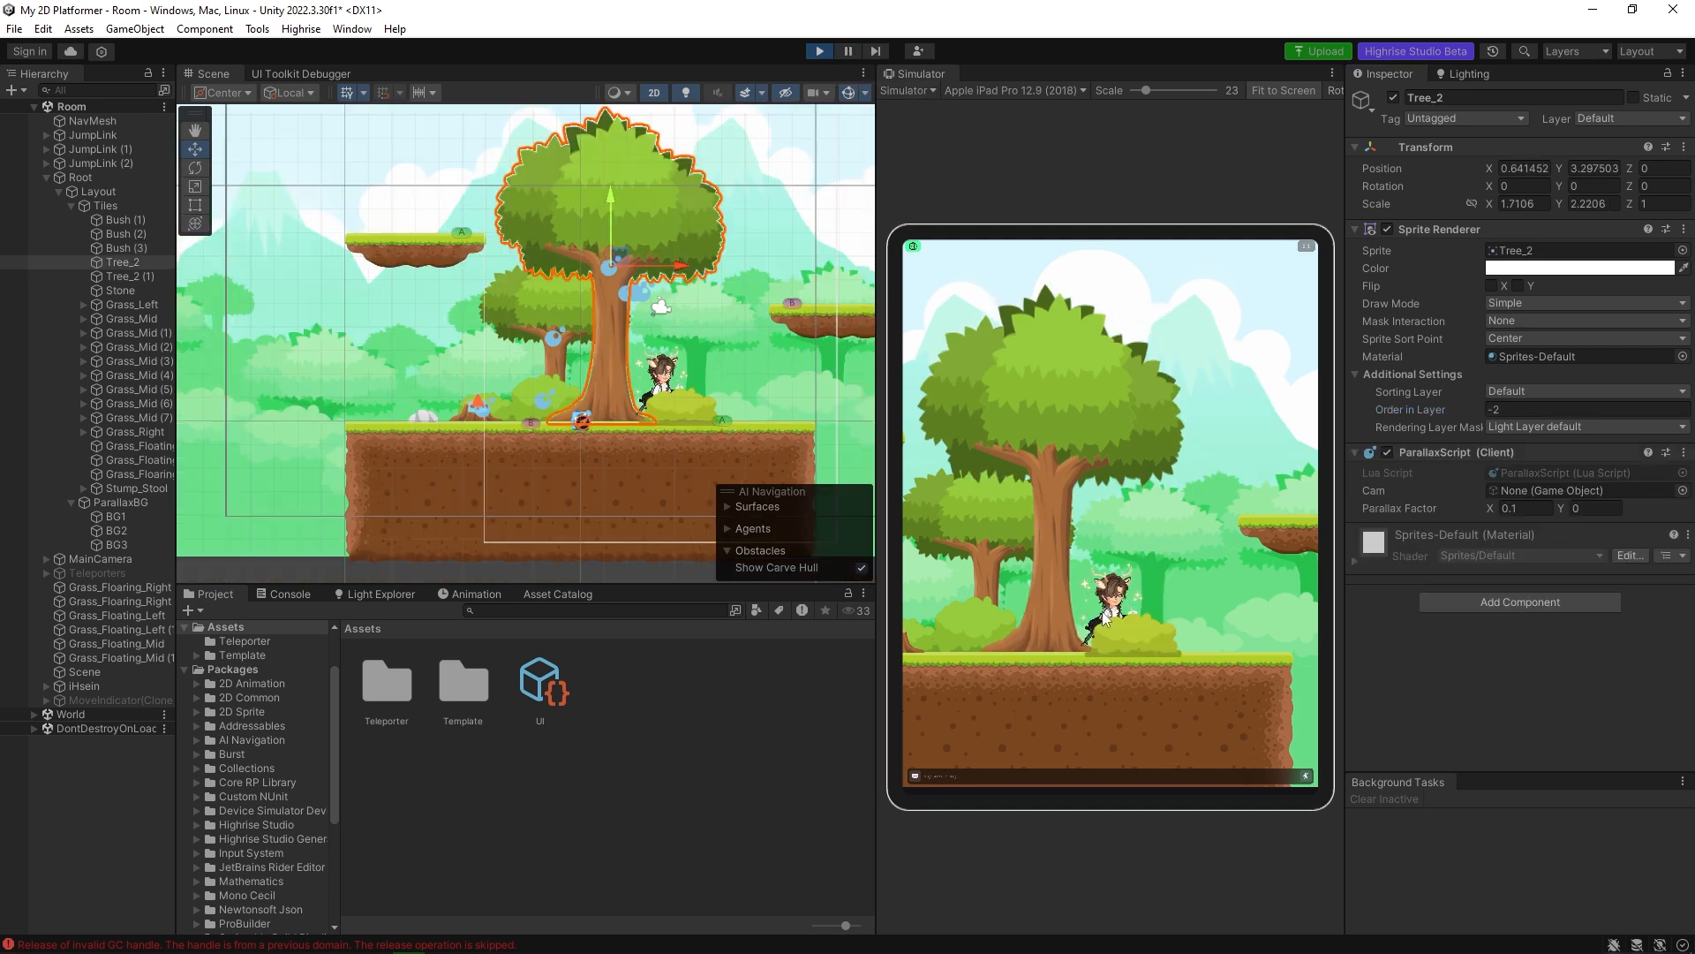
Walk the avatar to the ground's edge, jump across the floating platforms and back, and pan the simulator camera towards the tree.
click(1226, 671)
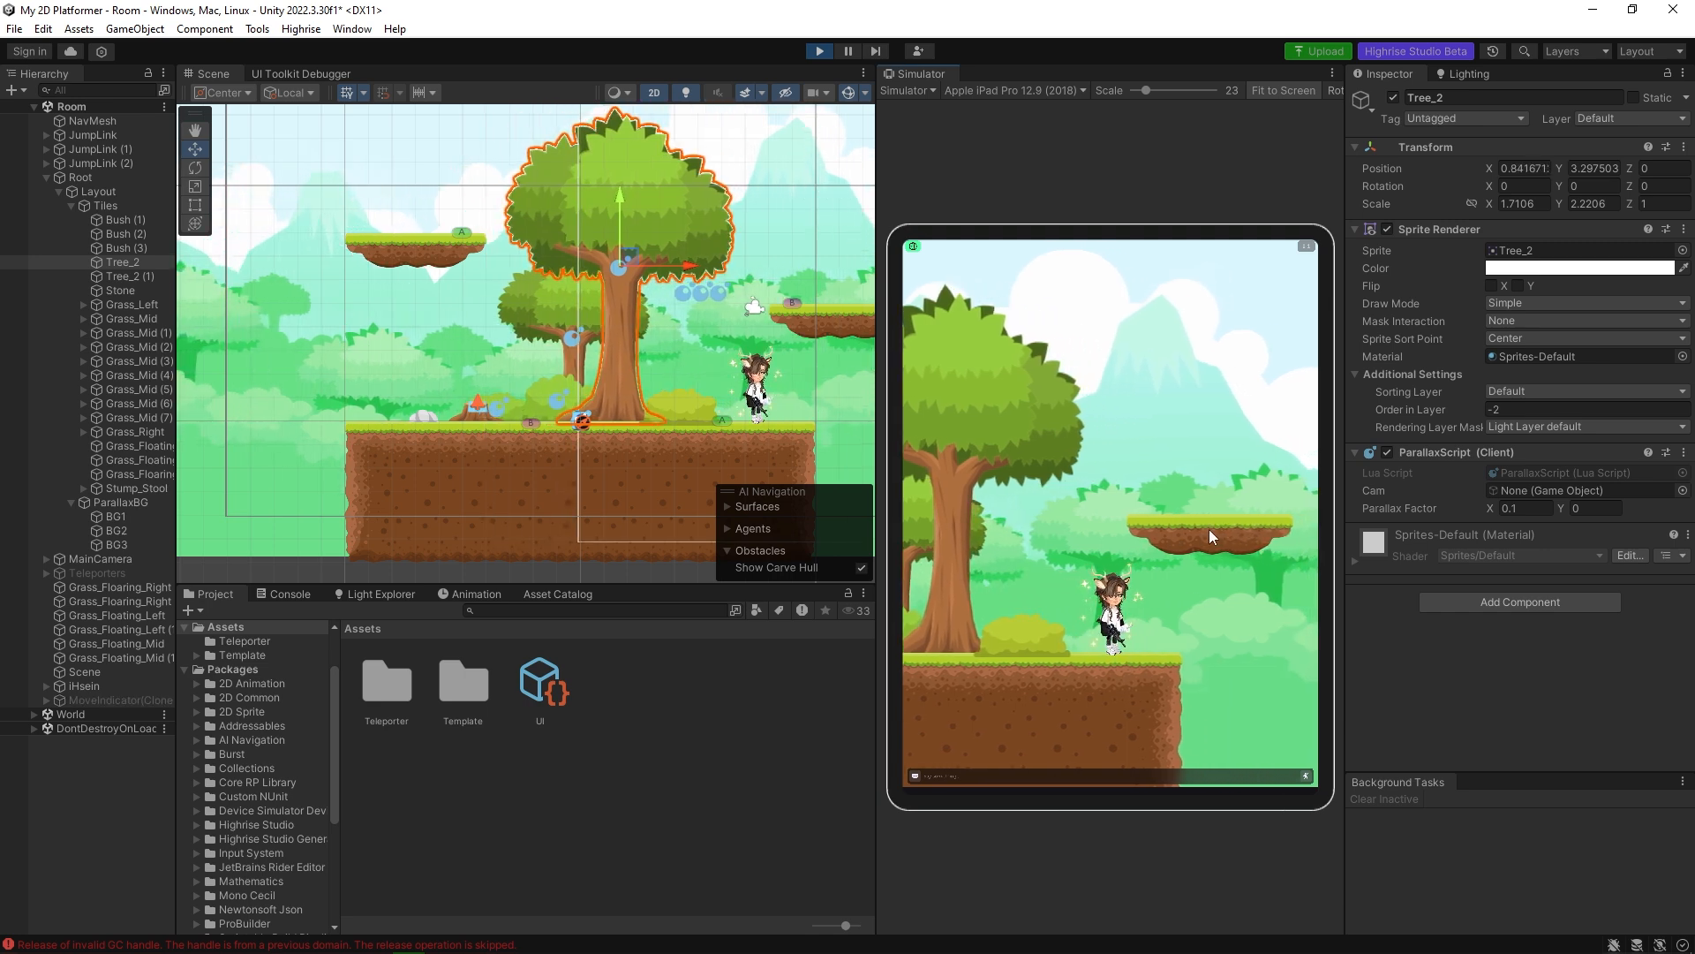
click(1210, 528)
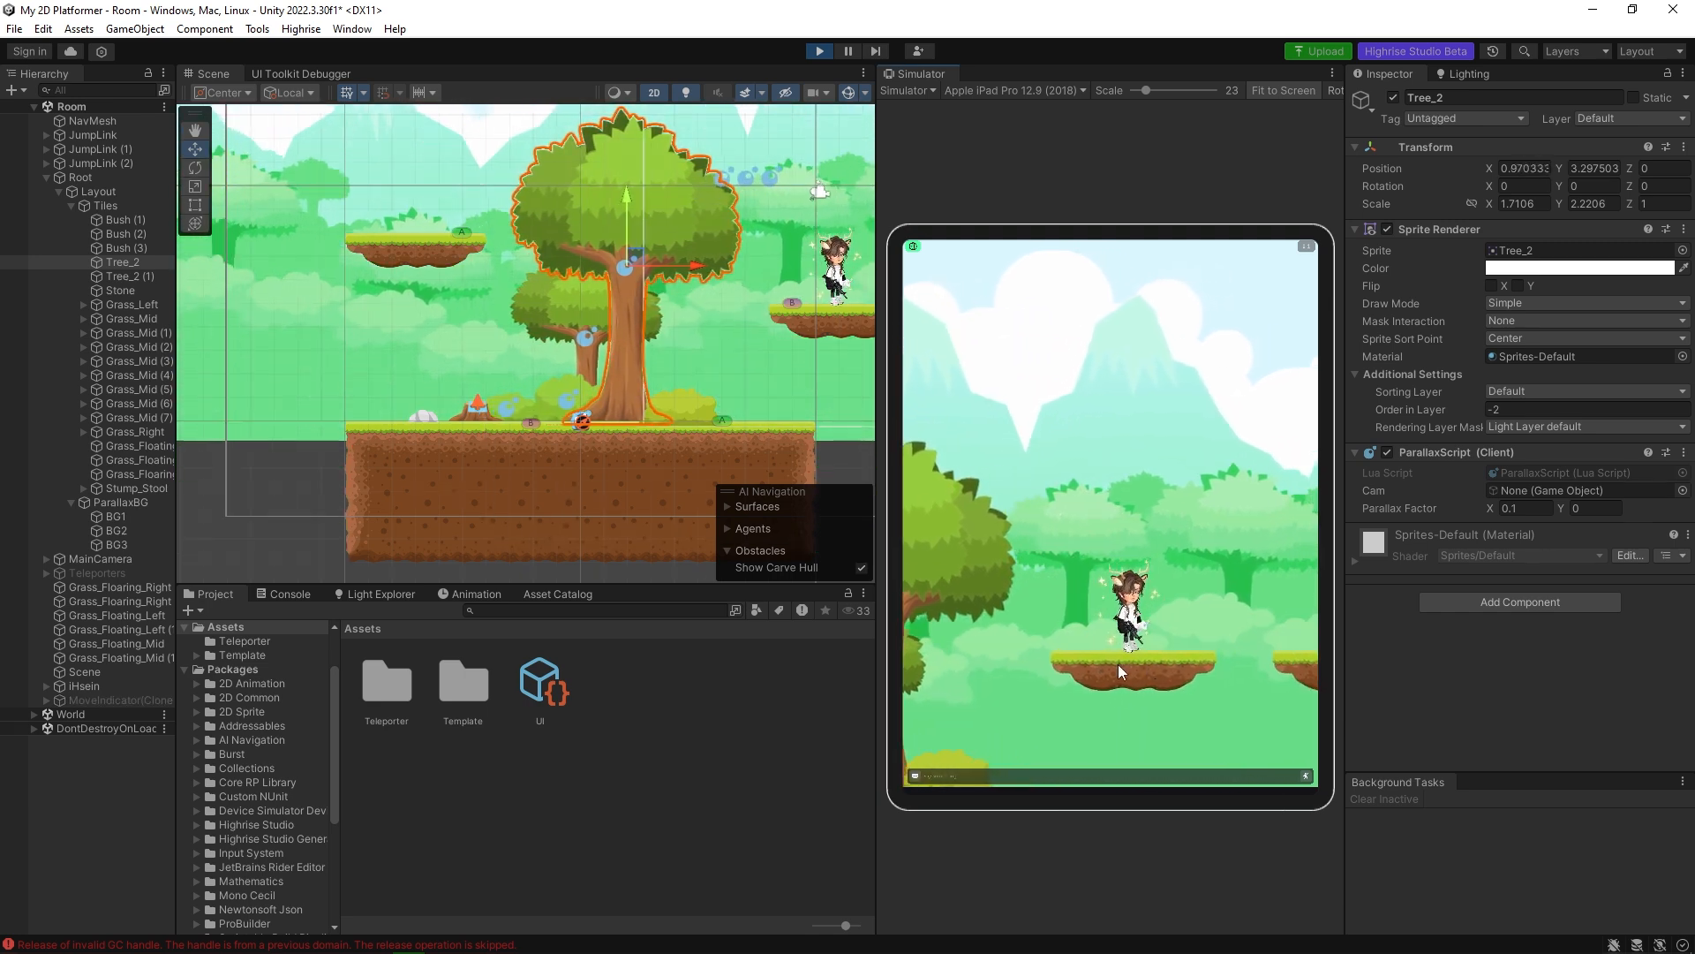
click(1295, 664)
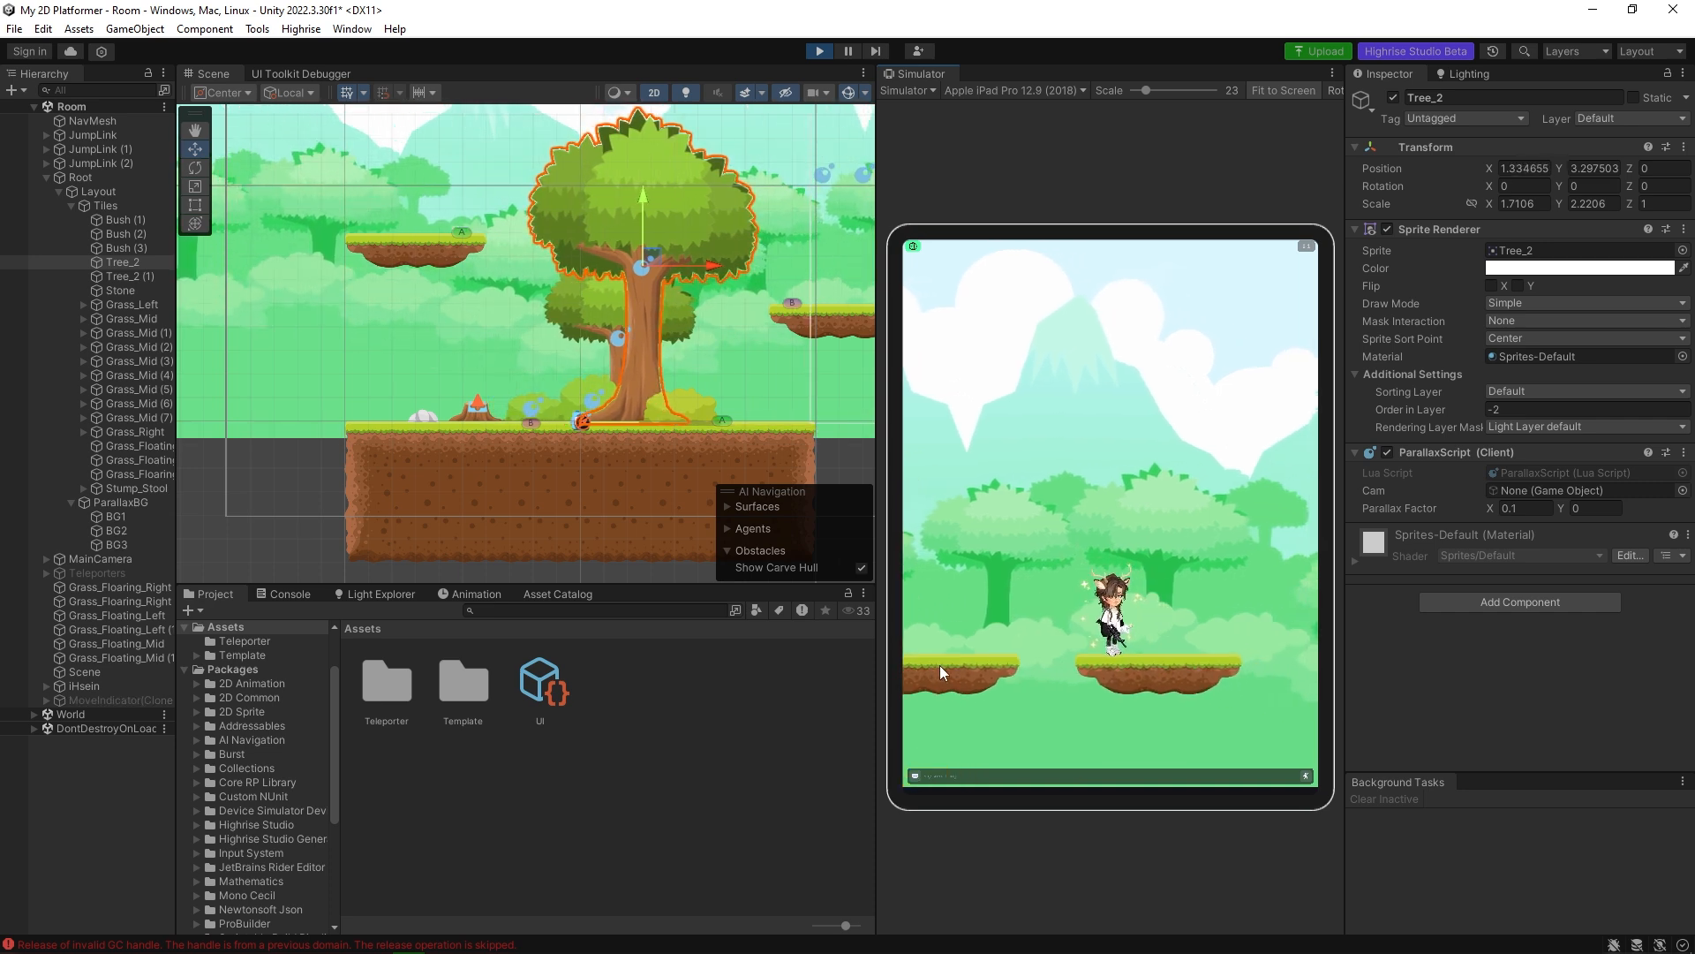
click(940, 665)
drag(1026, 599, 1275, 494)
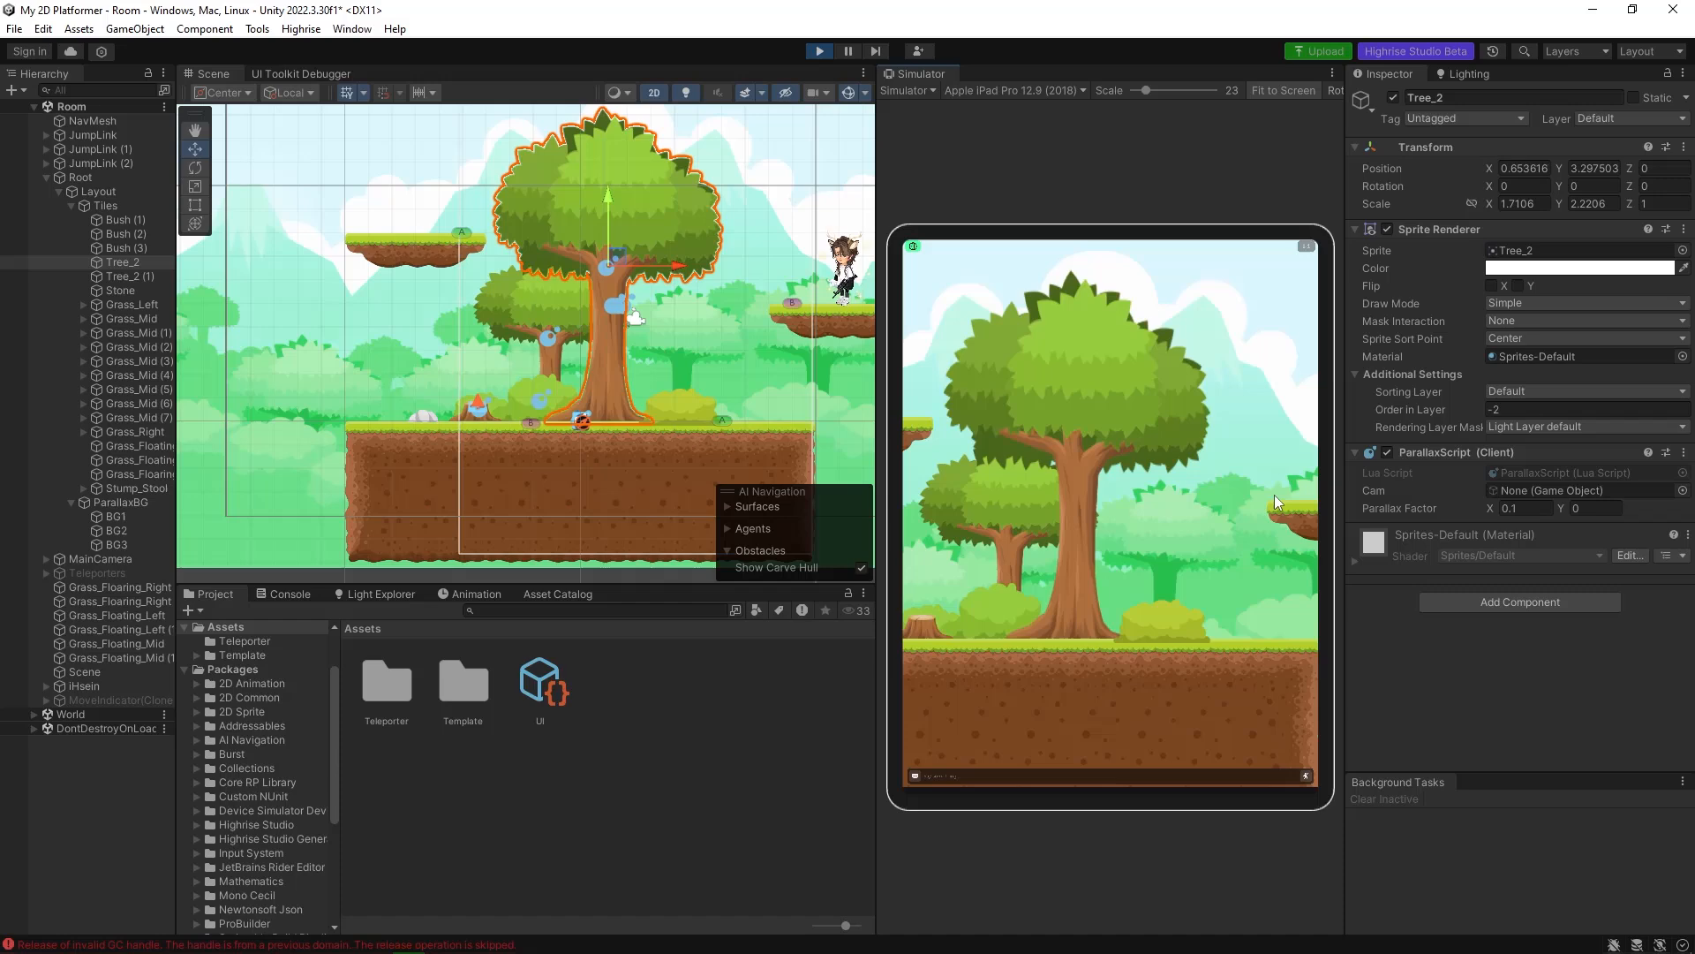
Walk the avatar back and forth past the trees, jump onto the floating platform, and return it to the ground.
click(955, 652)
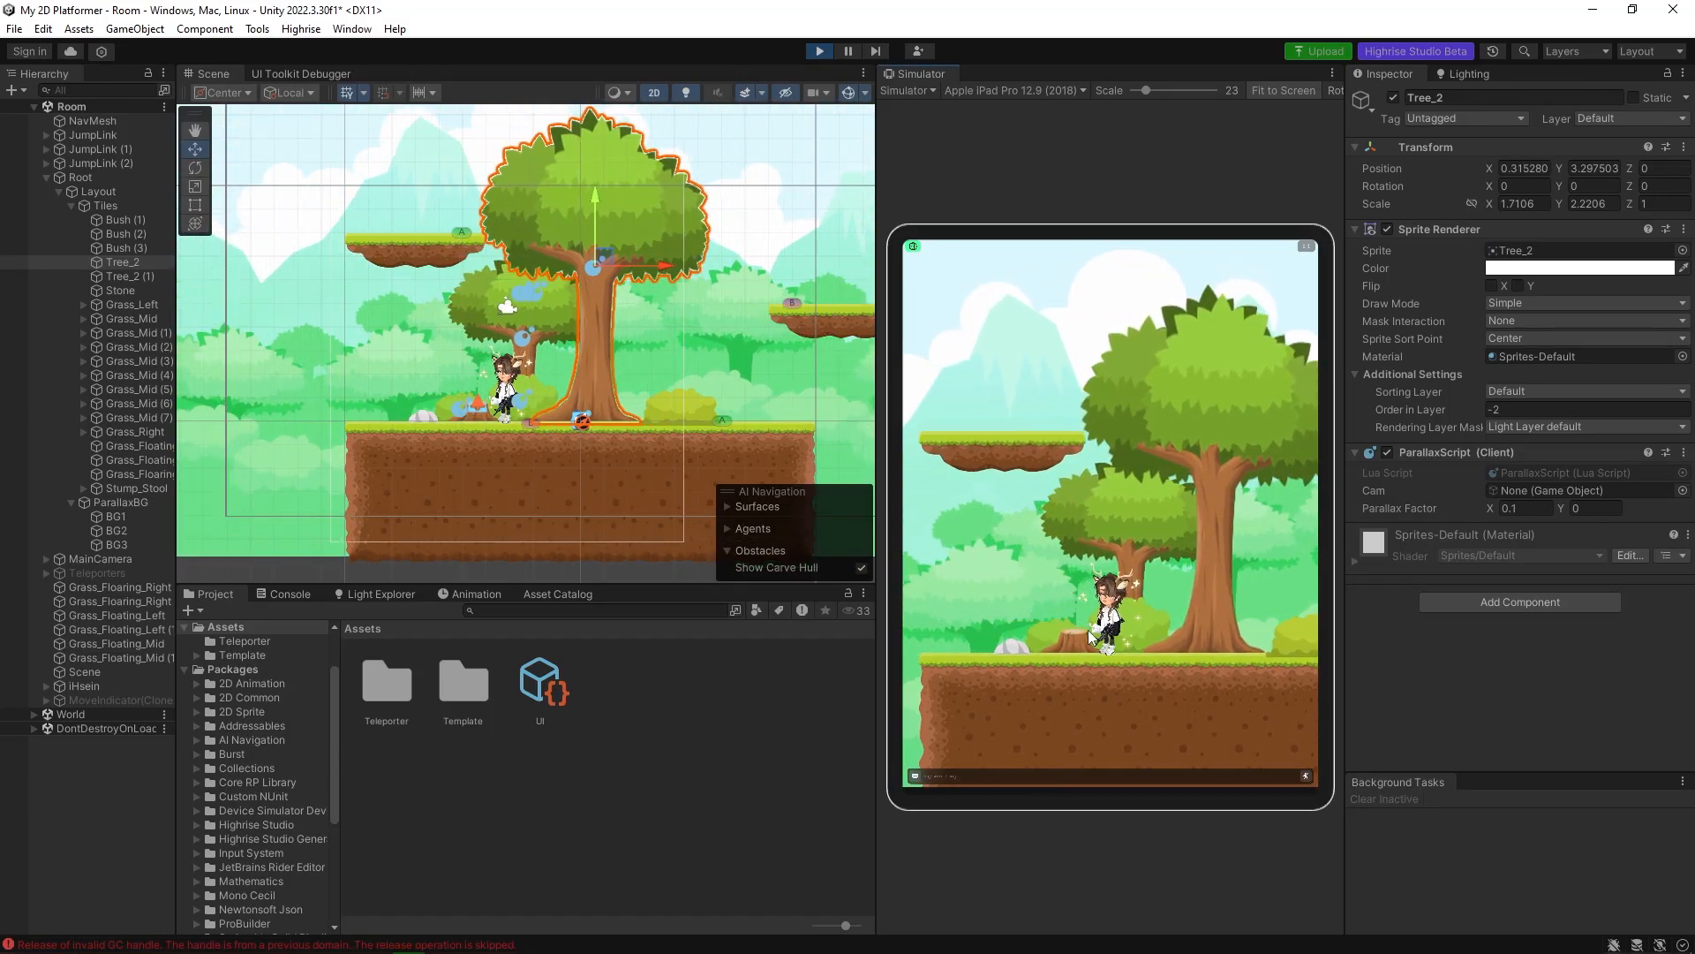
click(1076, 636)
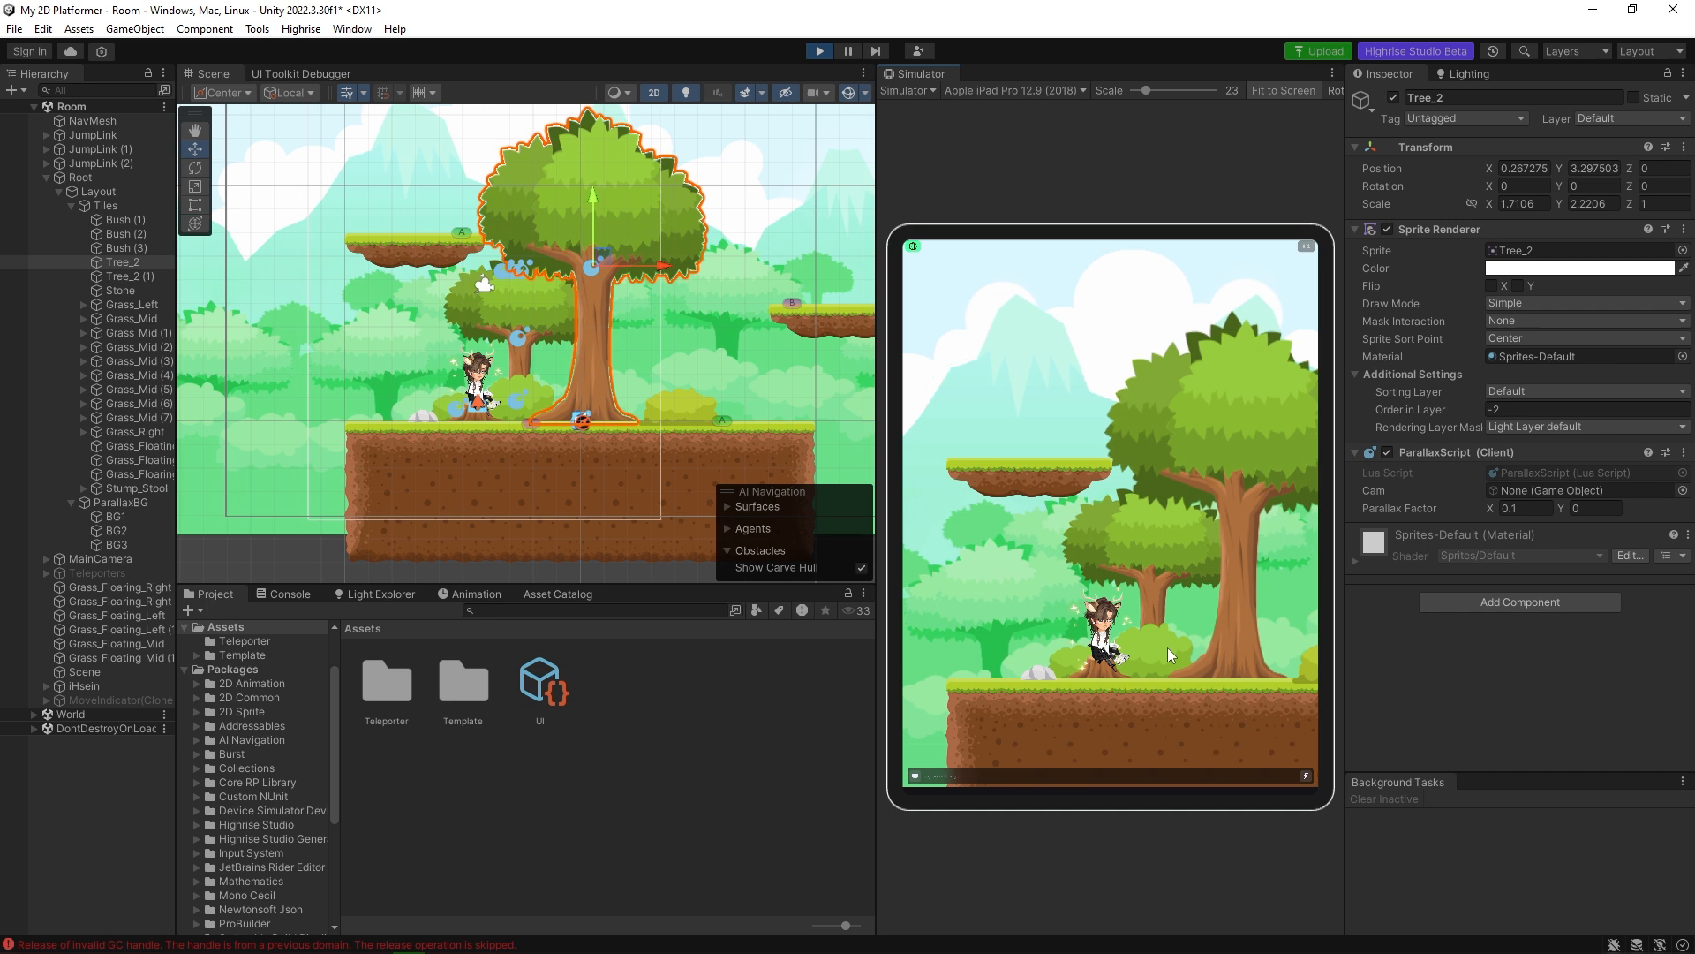
click(1180, 682)
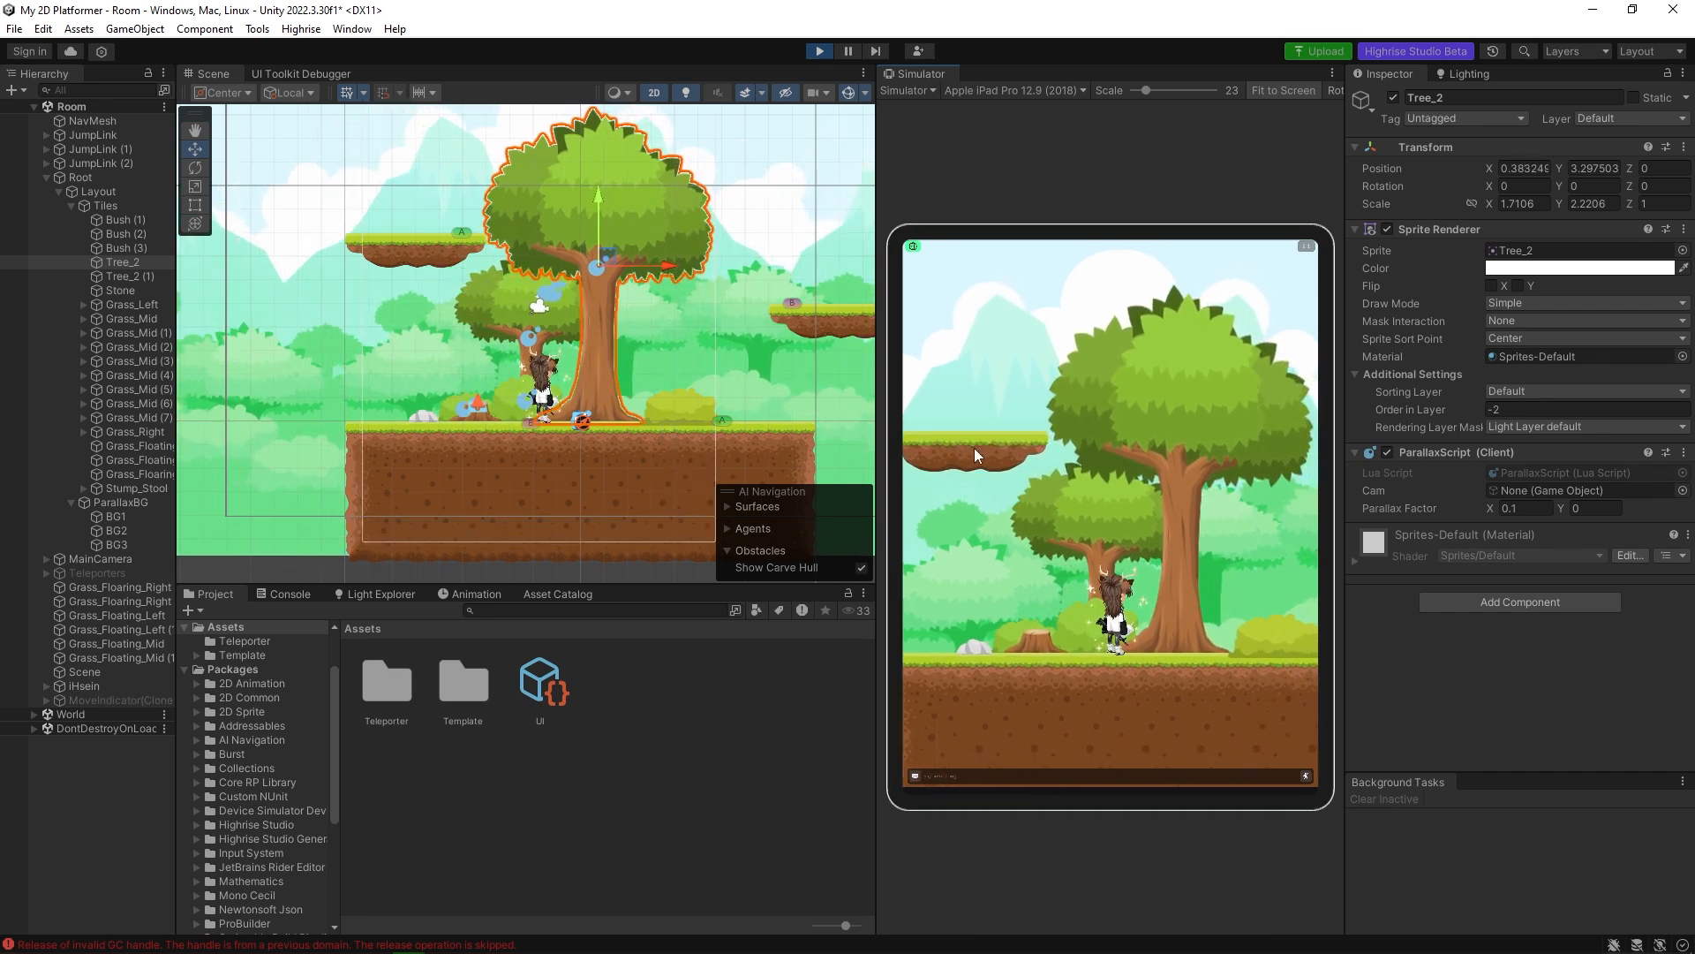
click(987, 449)
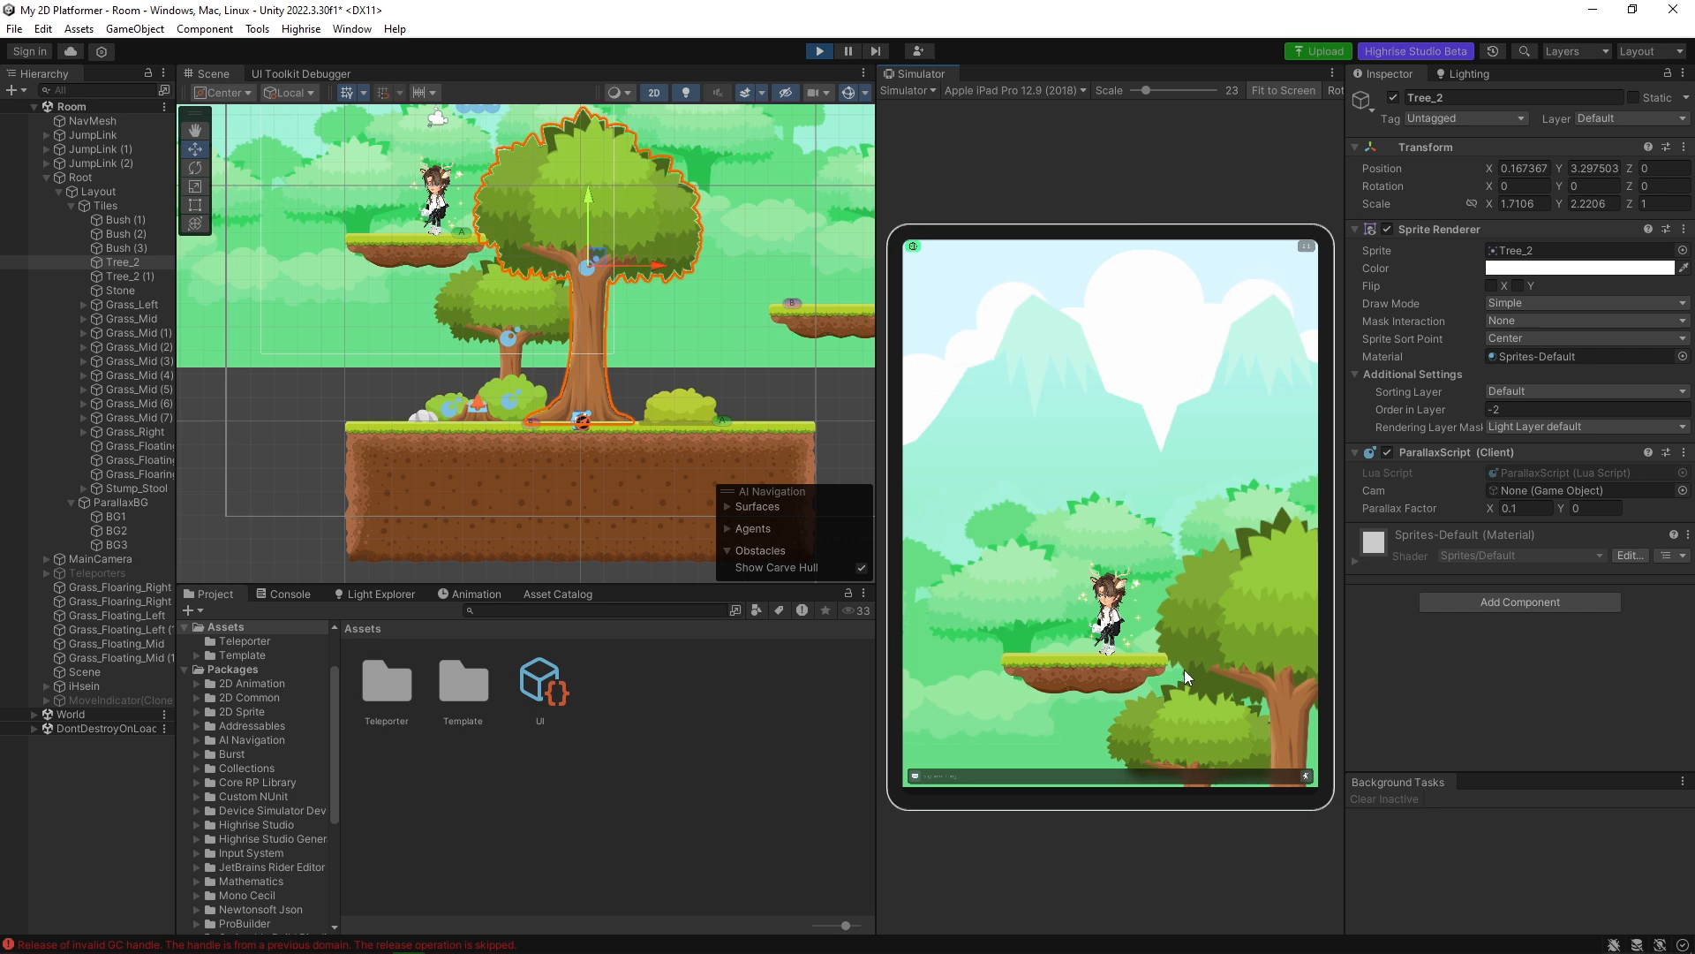
click(1161, 638)
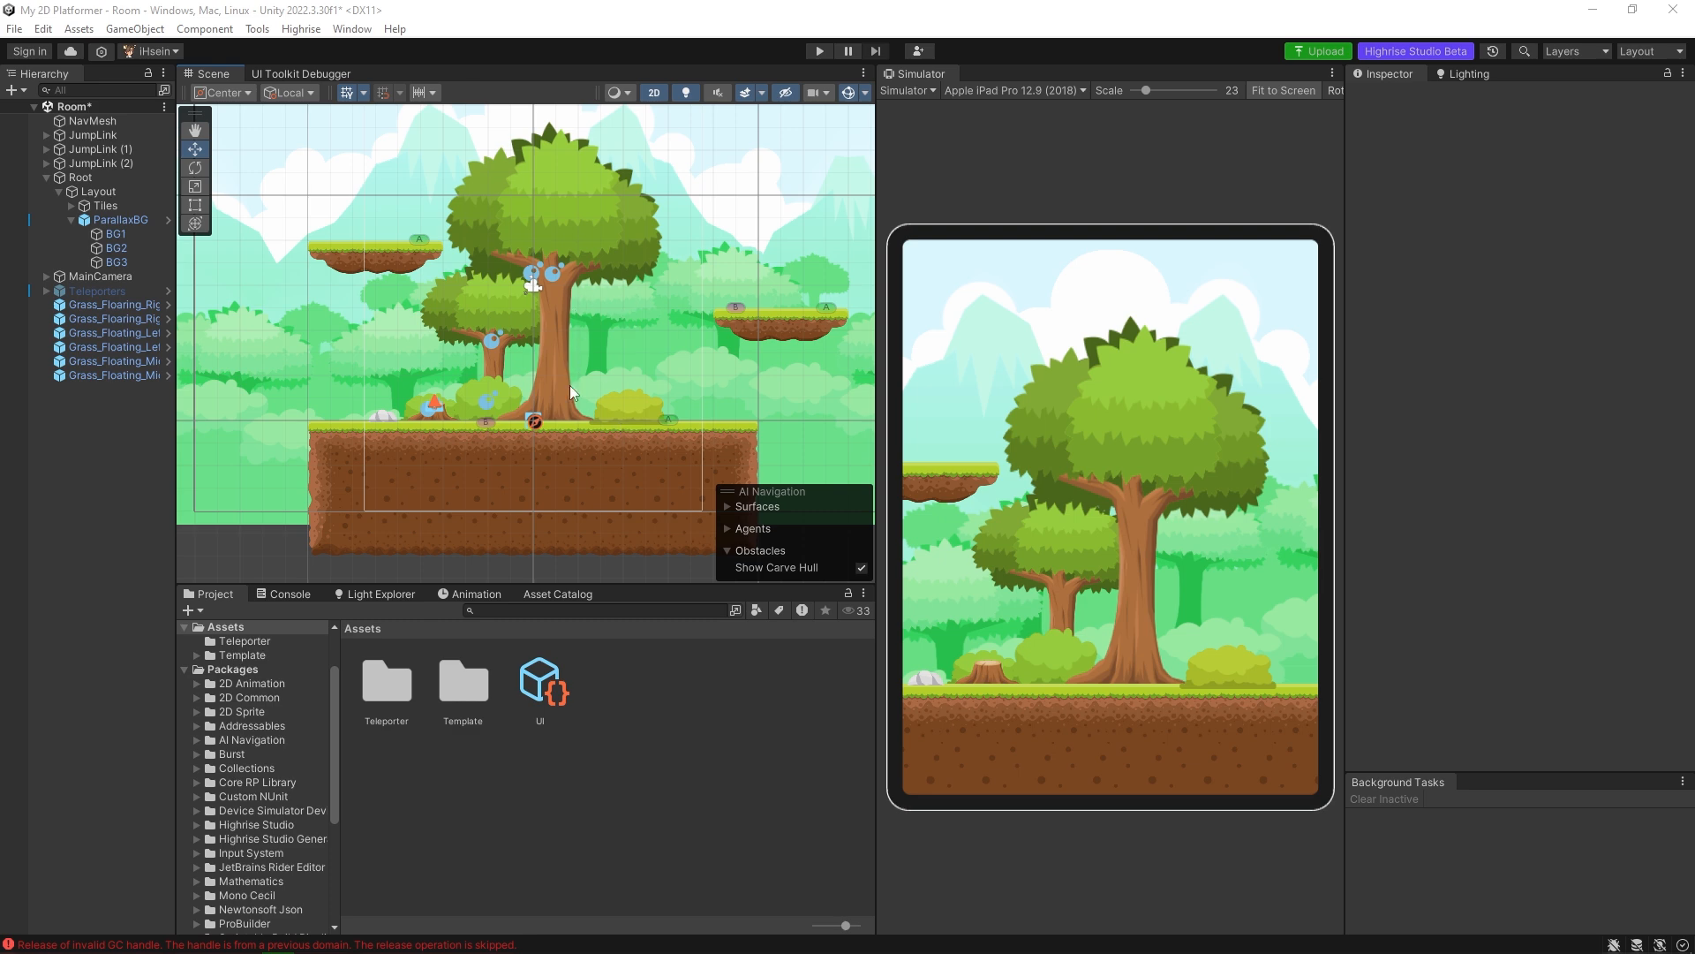
Add the ParallaxScript component to Bush (3) beside the large tree.
click(618, 411)
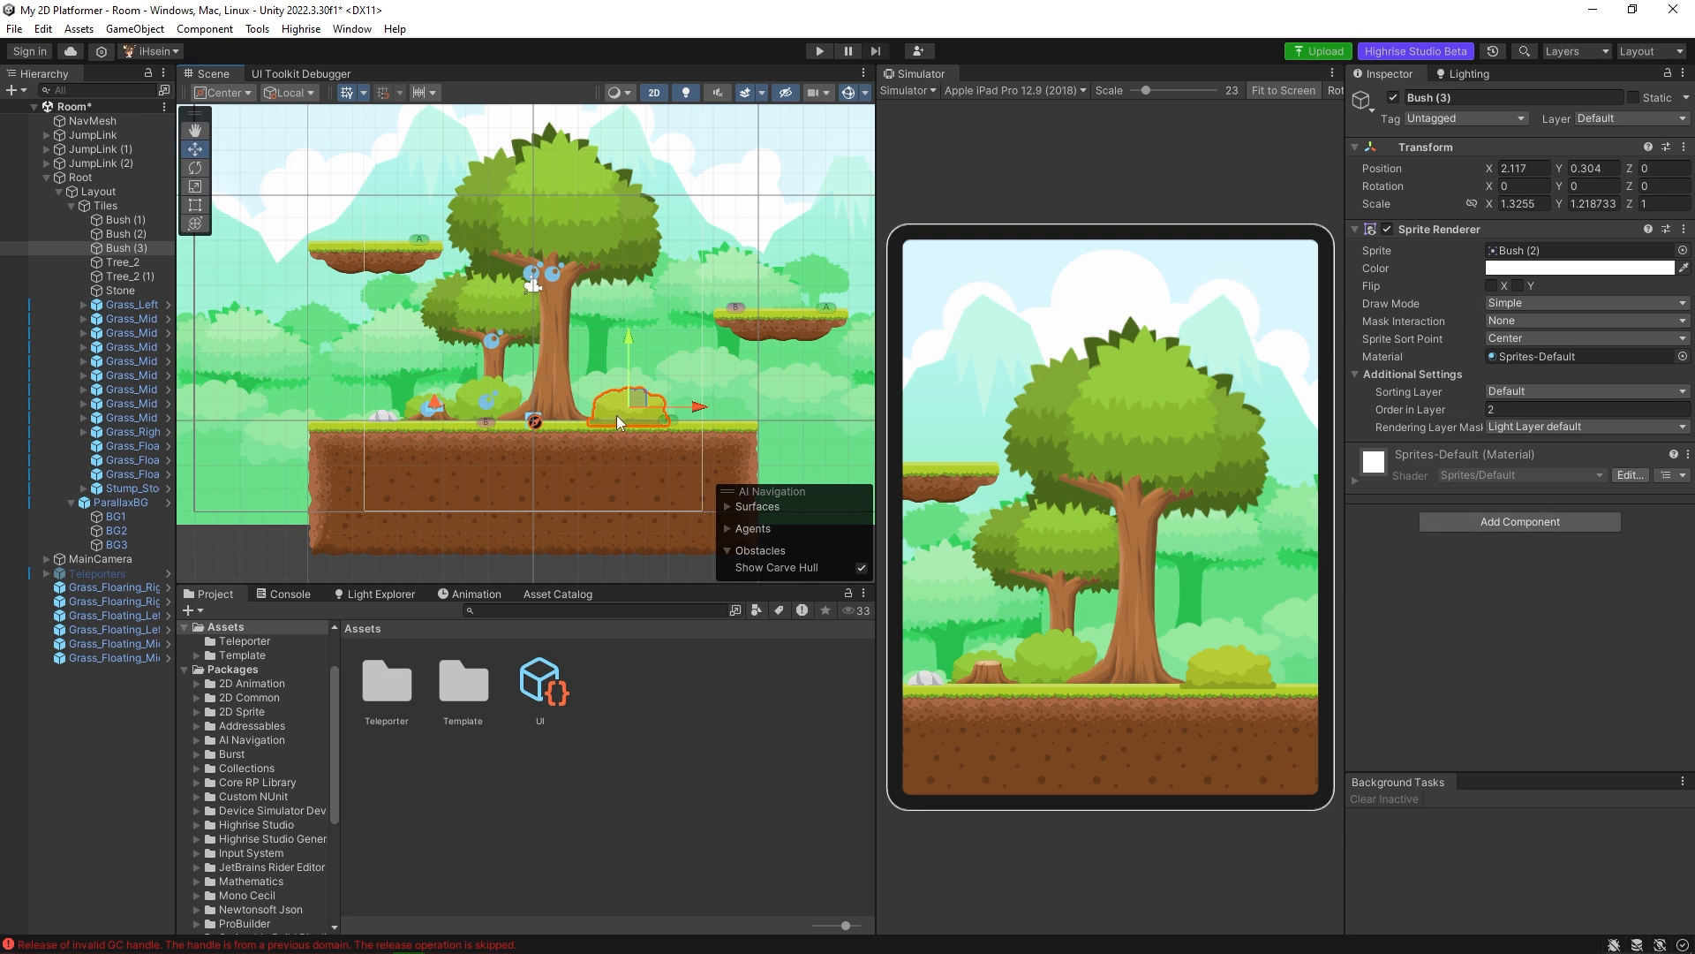
click(1523, 521)
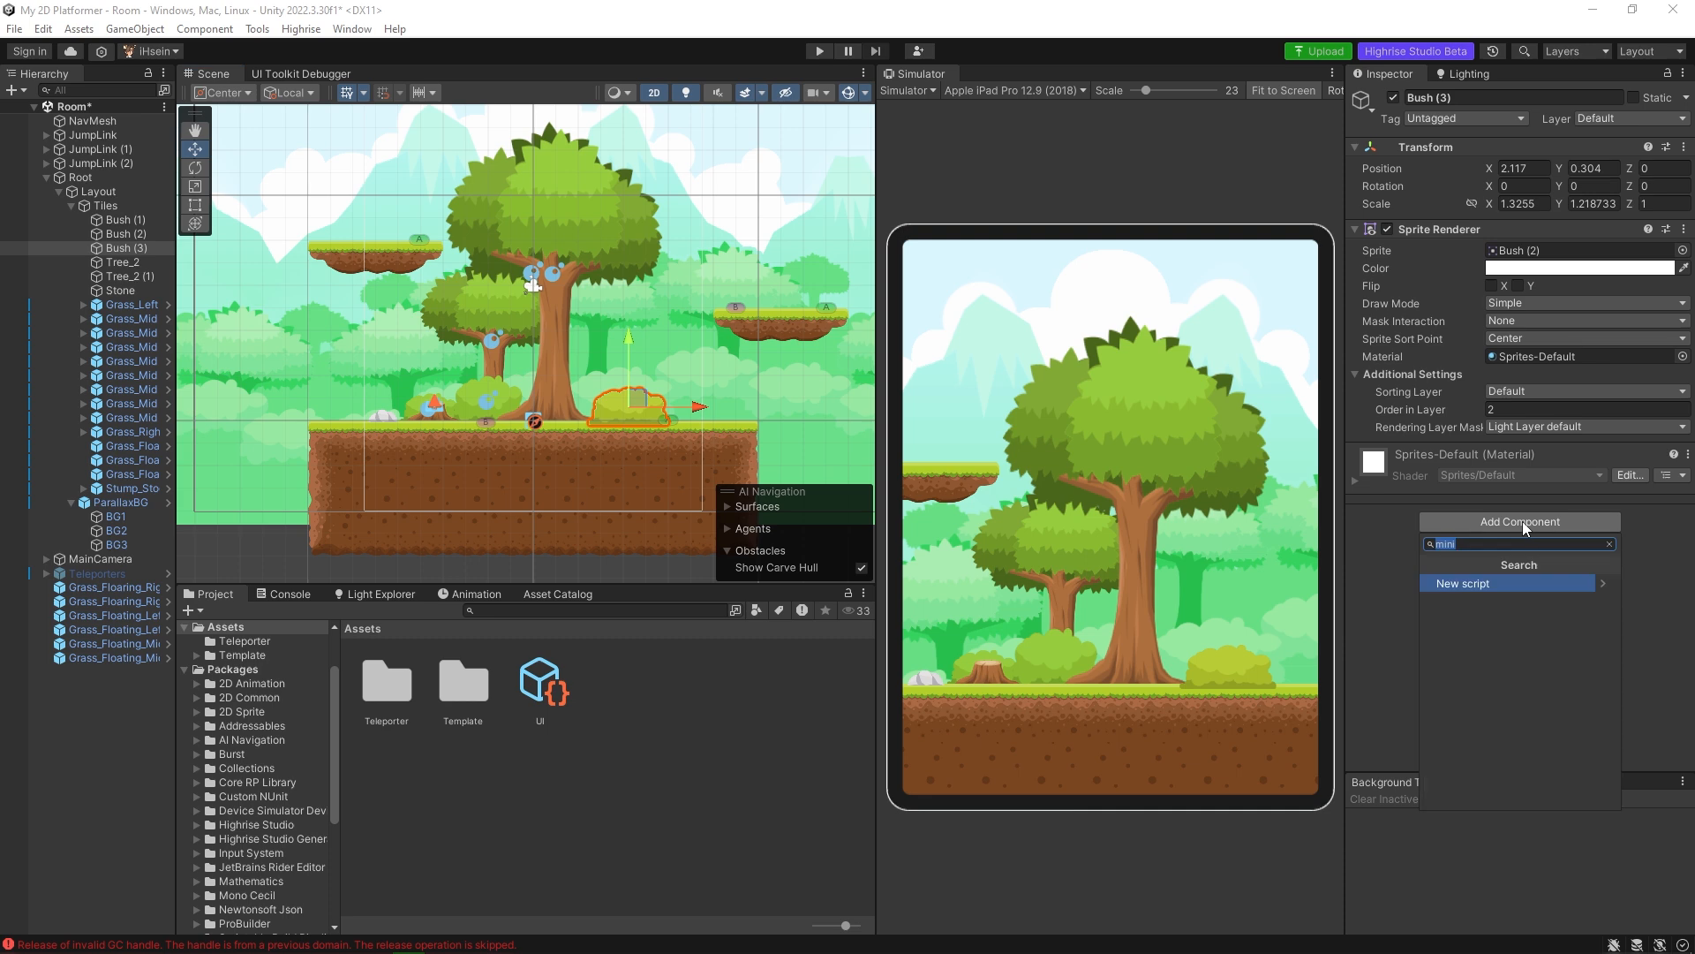
text(para)
key(Return)
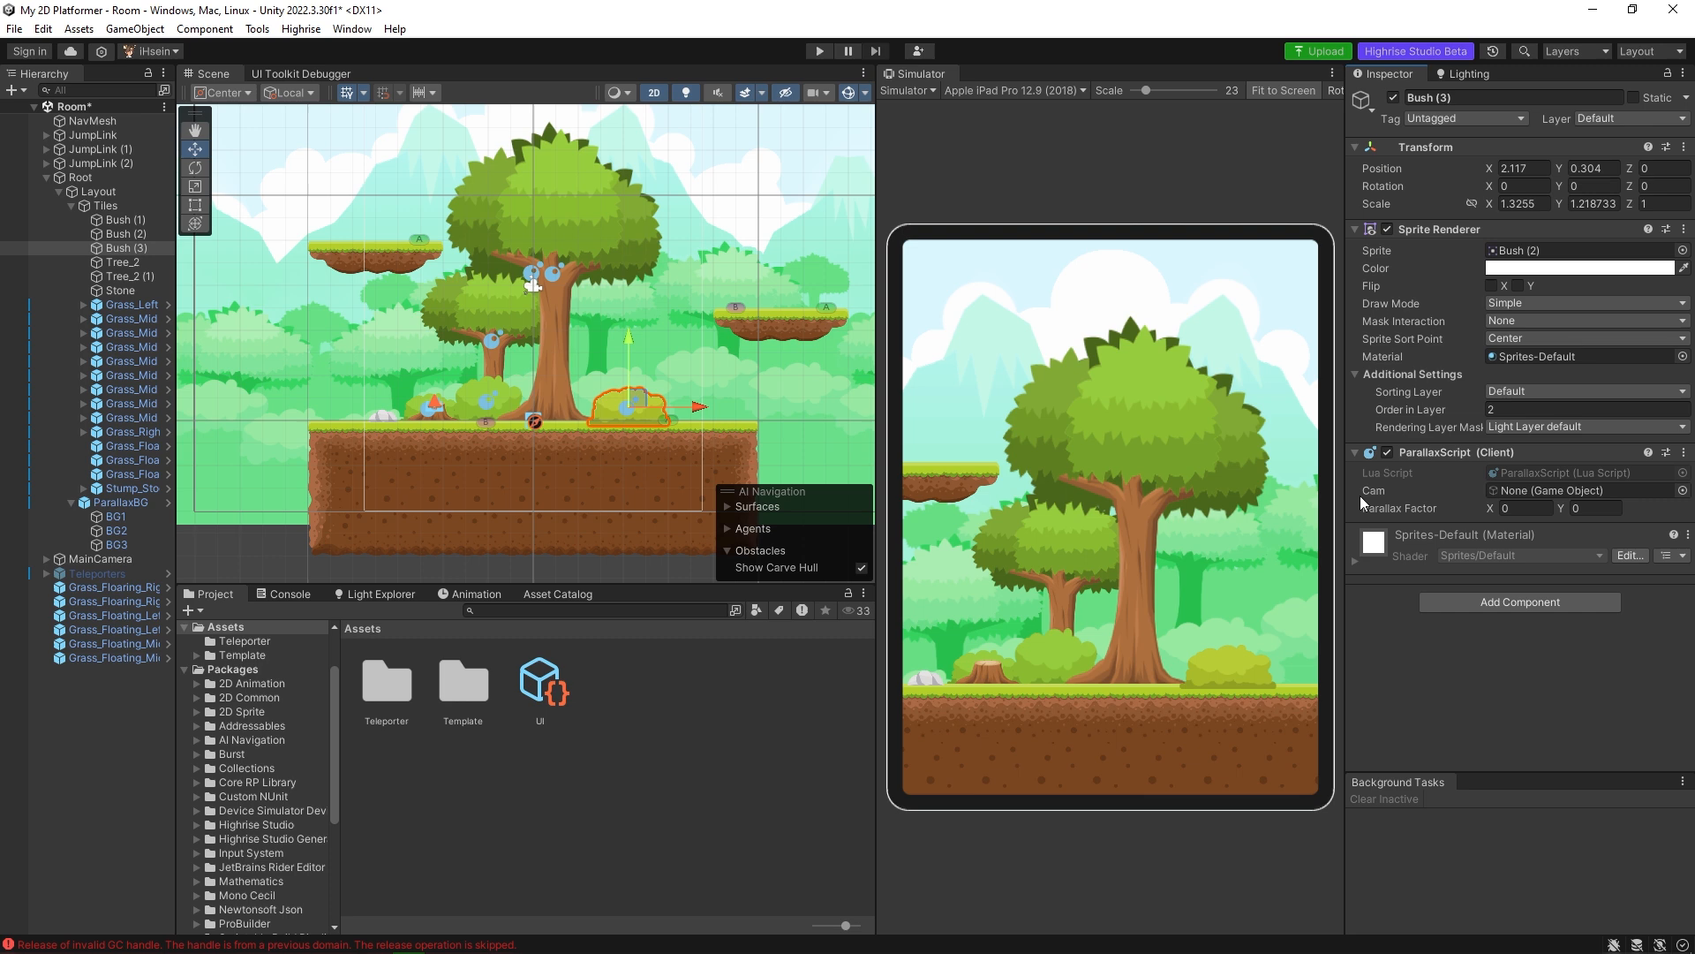
Check Tree_2's parallax setting for comparison and set Bush (3)'s Parallax Factor X to 0.15.
scroll(521, 384, up, 4)
click(533, 336)
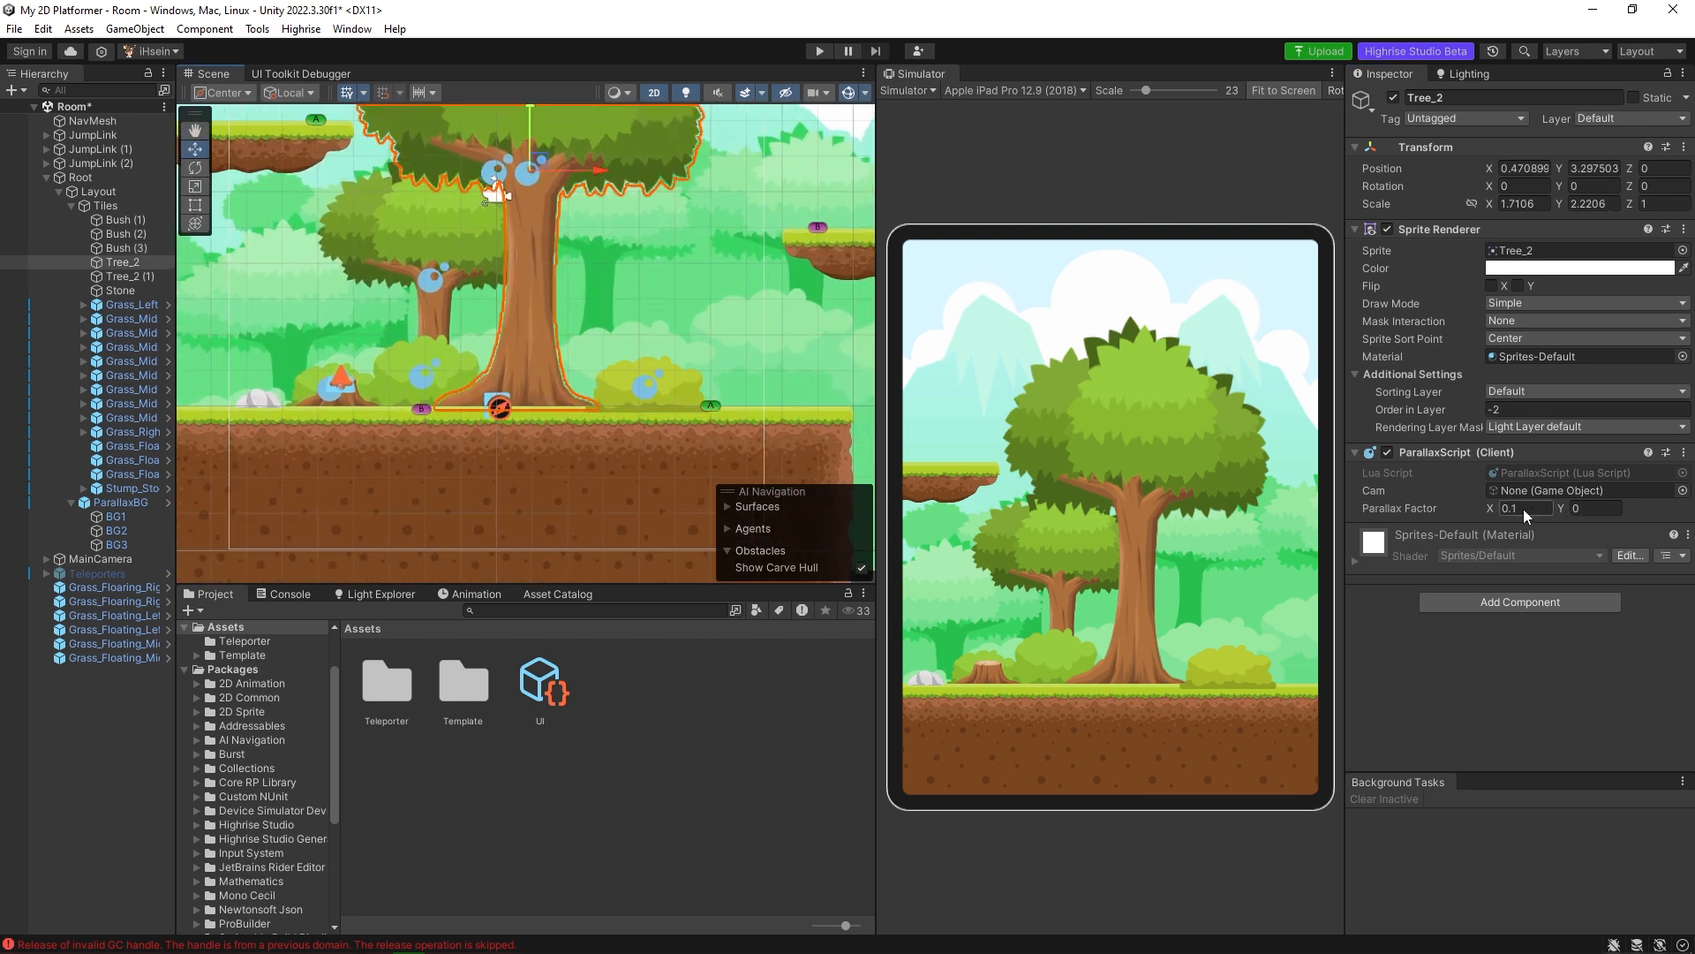
click(670, 383)
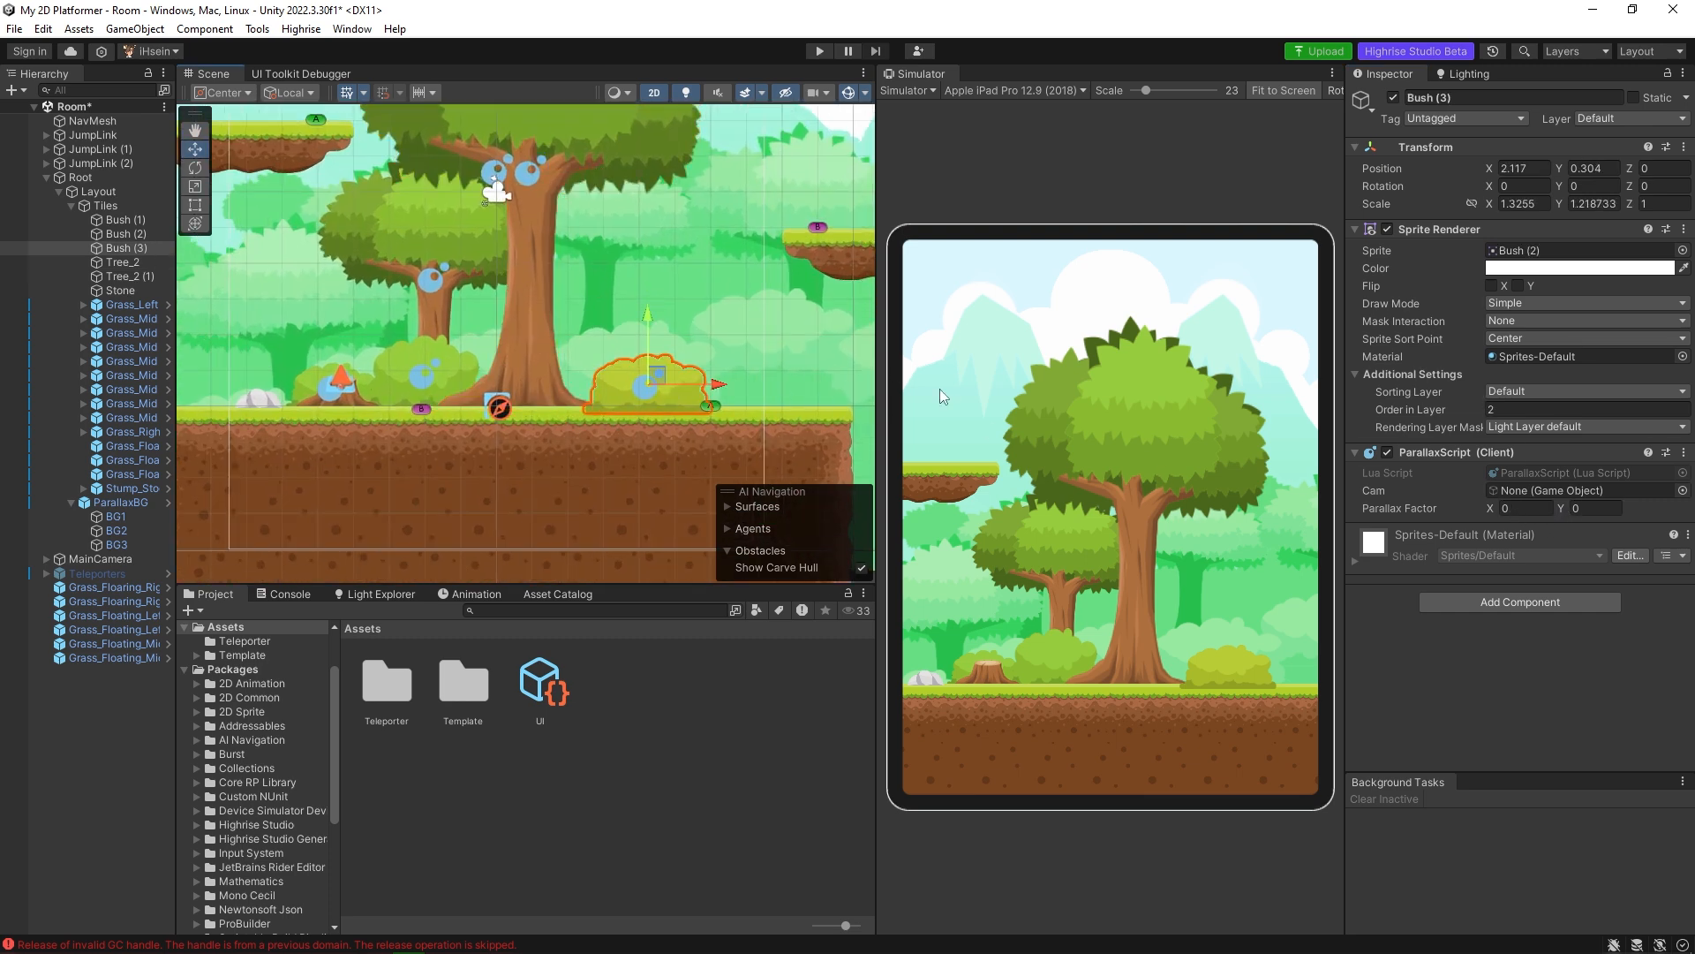
click(1520, 510)
click(438, 374)
click(652, 380)
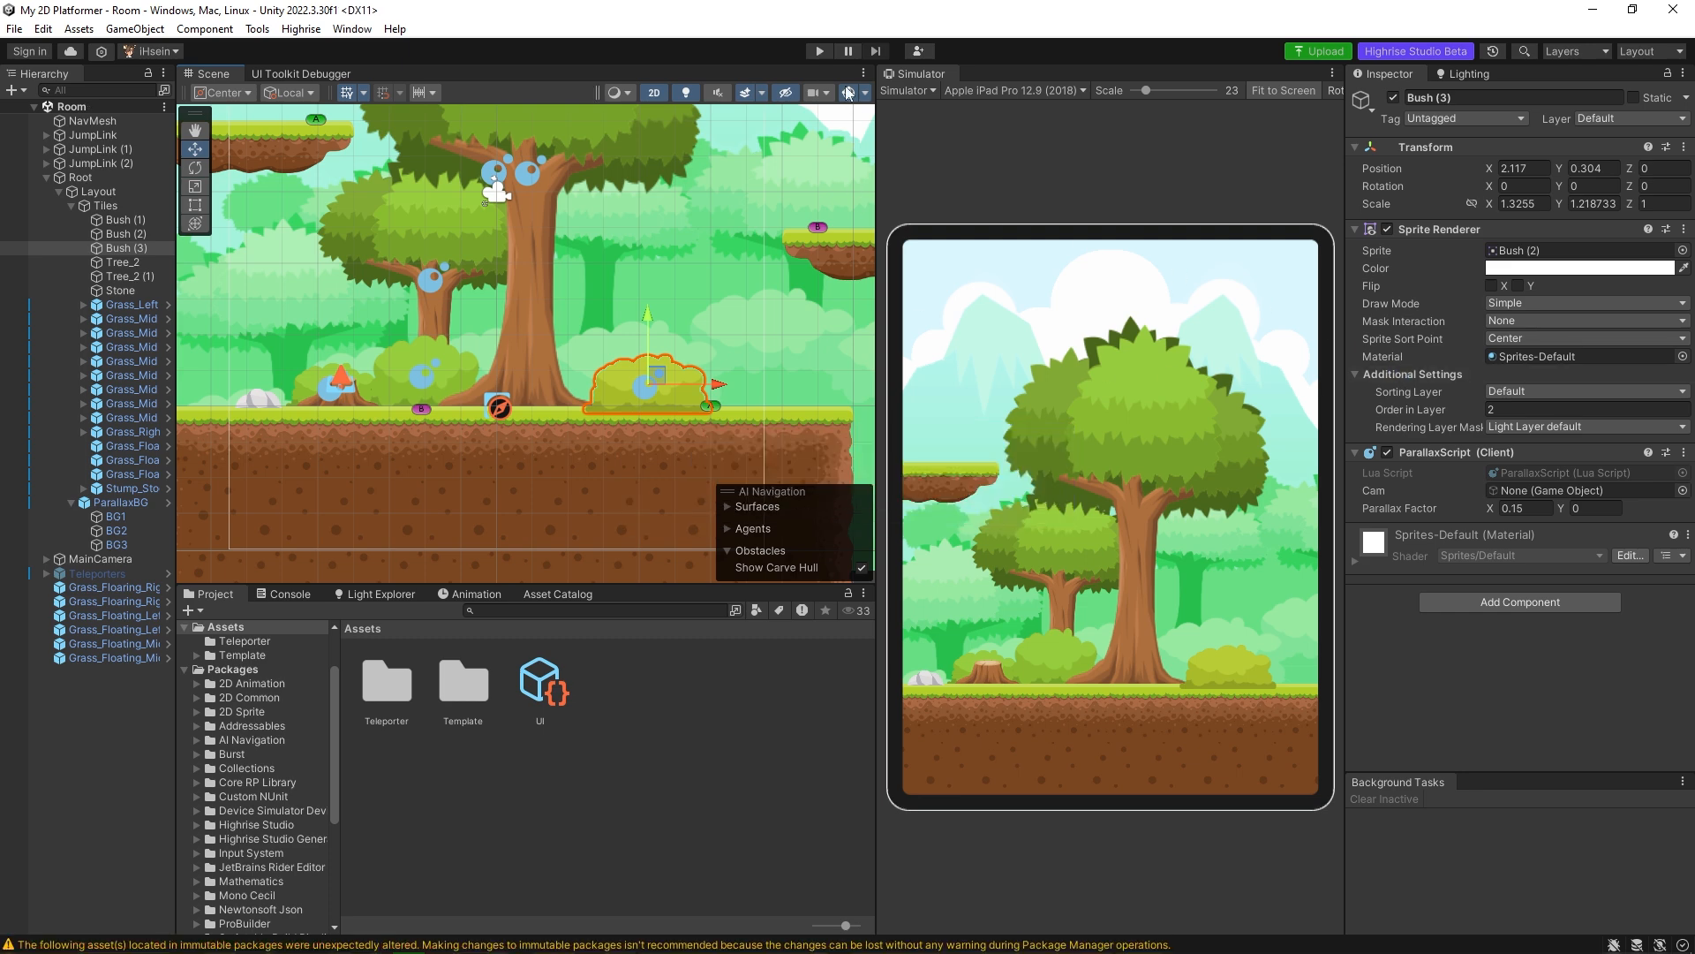
Run the game, walk the avatar to Bush (3) and back to observe the parallax, and stop the game.
click(819, 51)
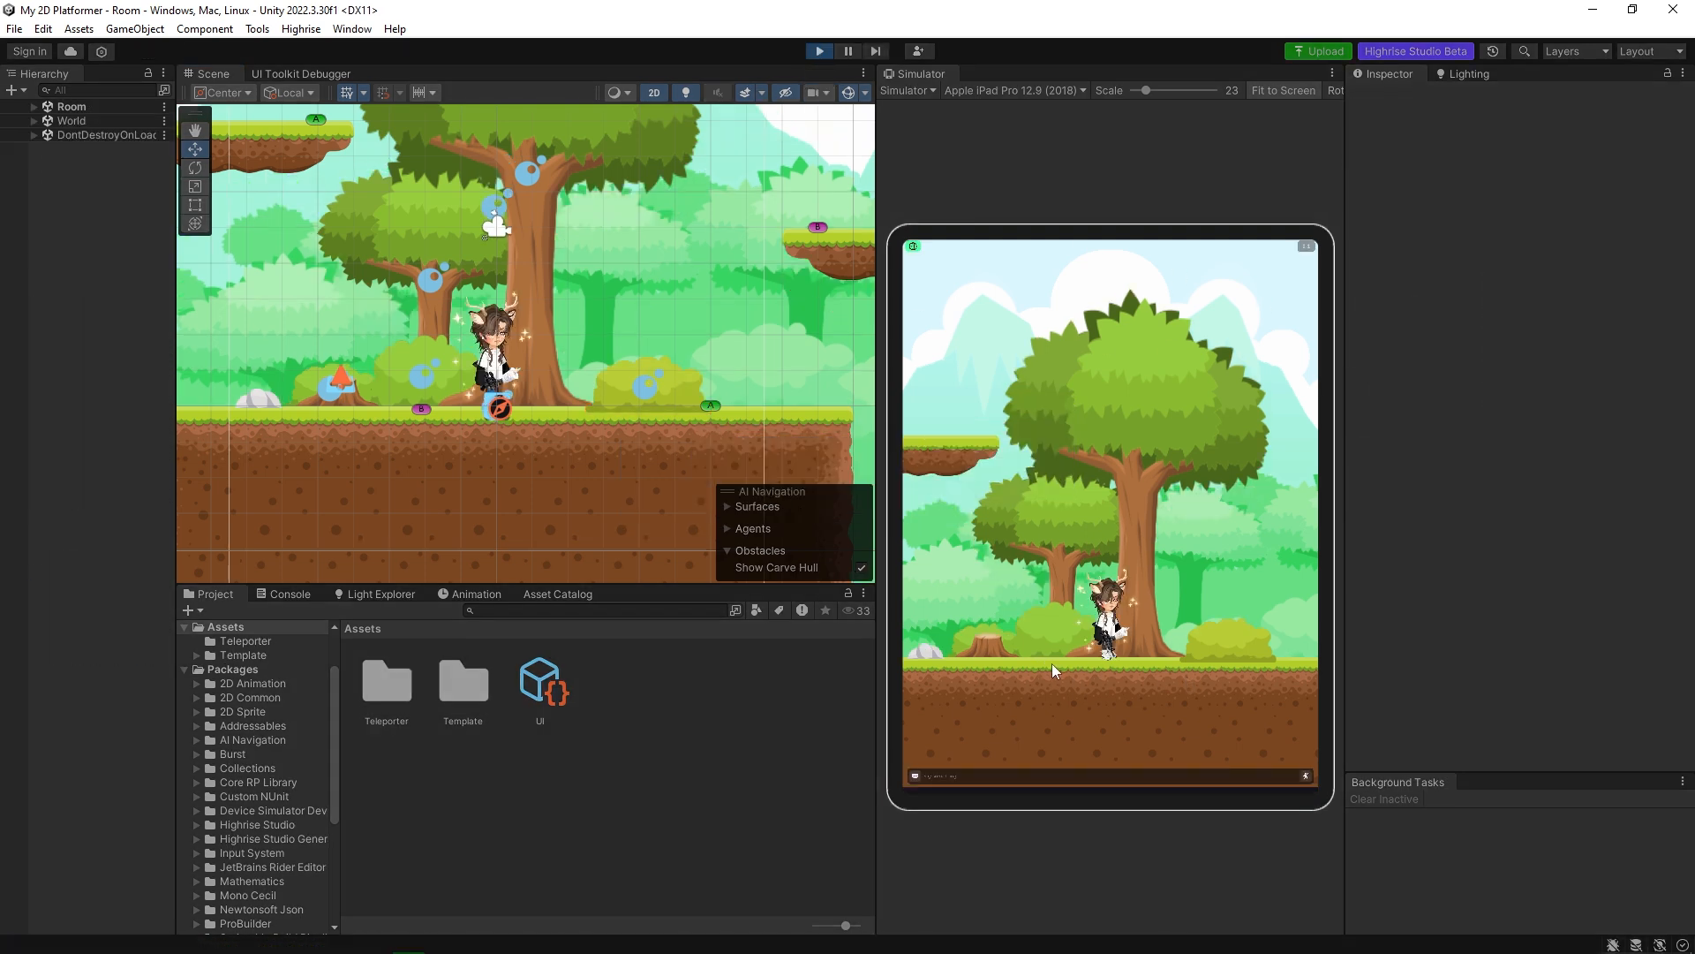
click(1168, 664)
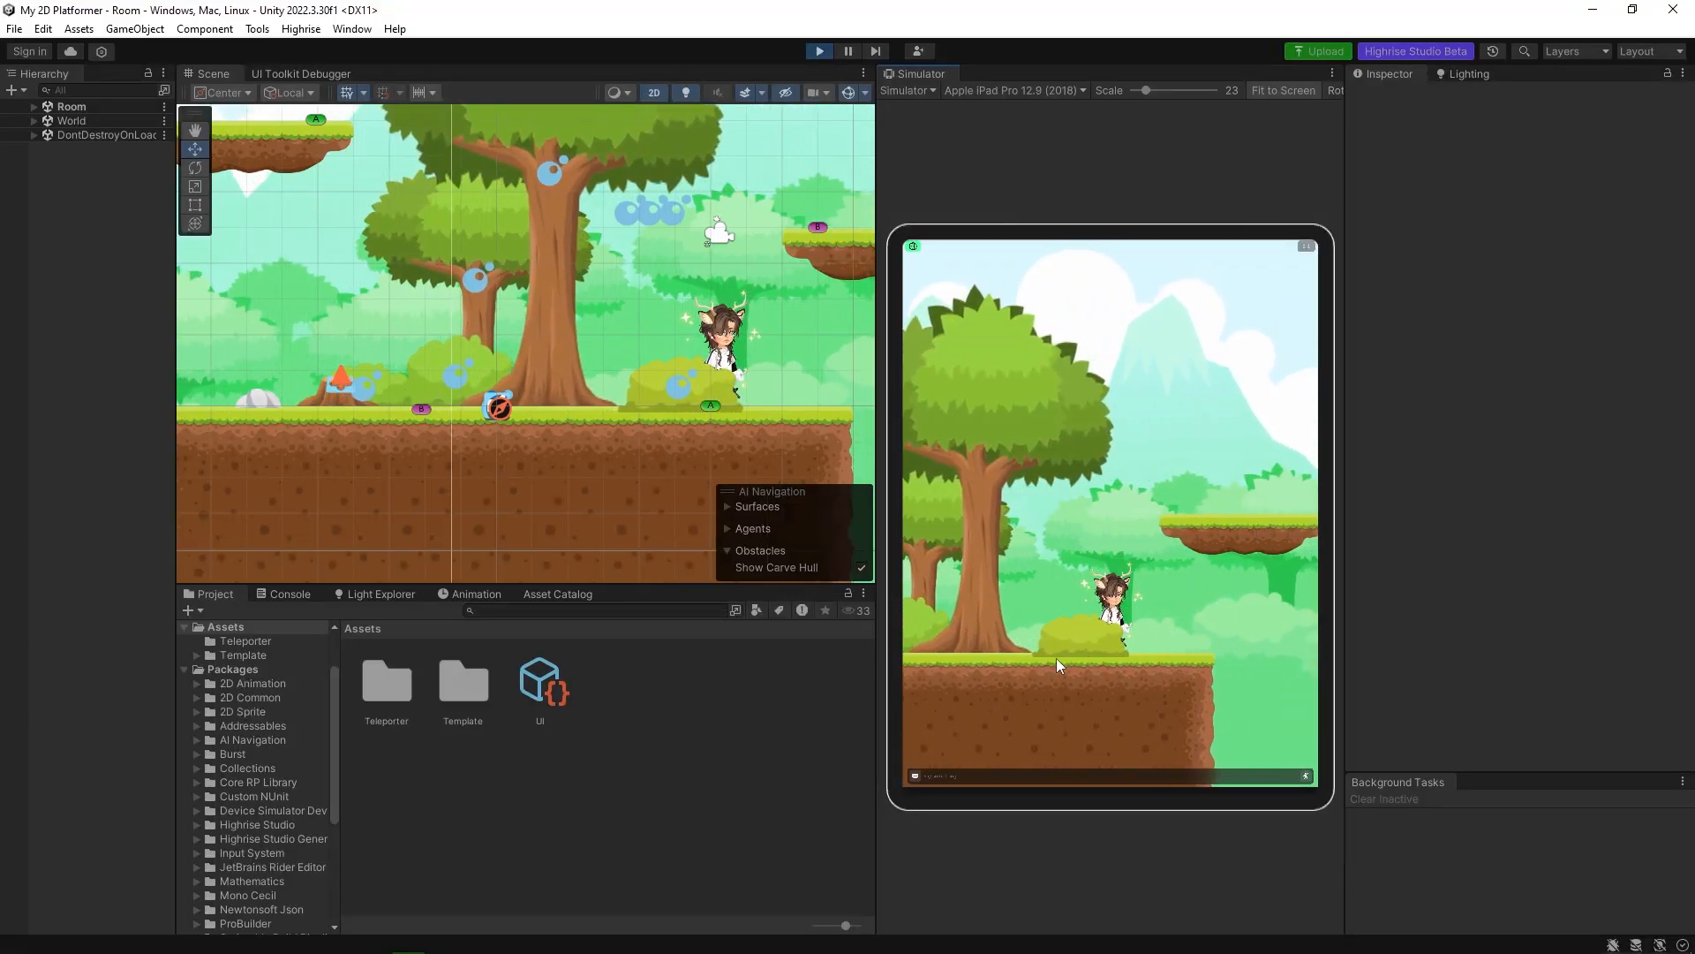
drag(1051, 632, 1099, 606)
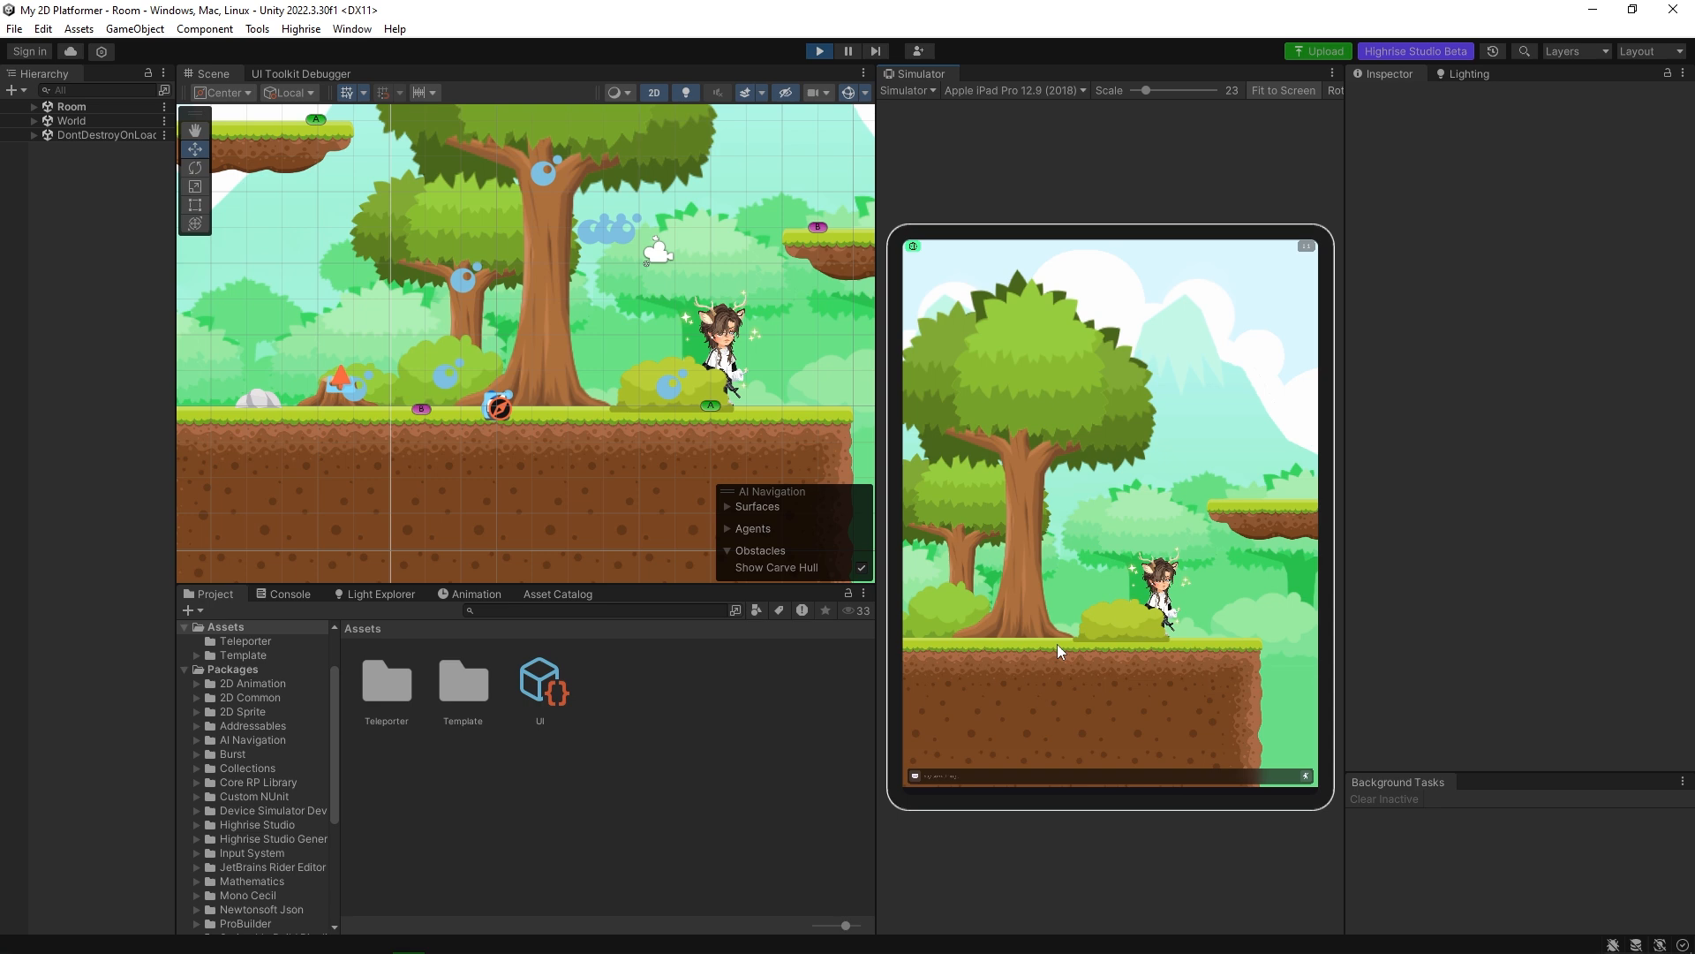
click(957, 637)
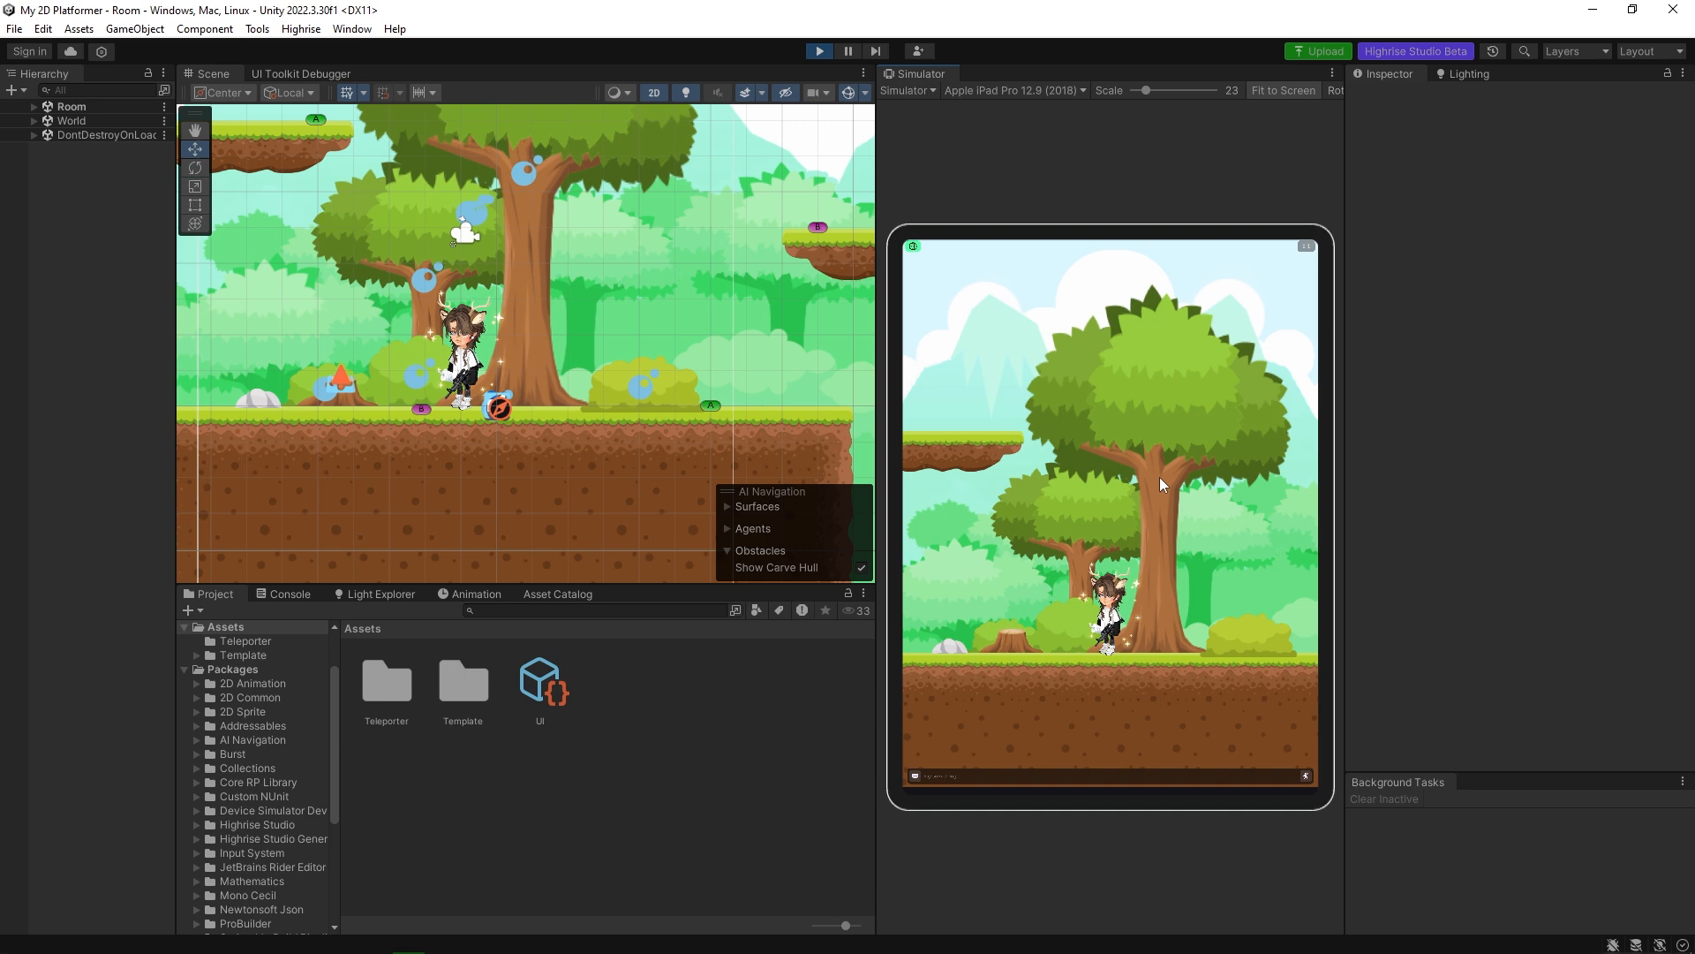
click(821, 51)
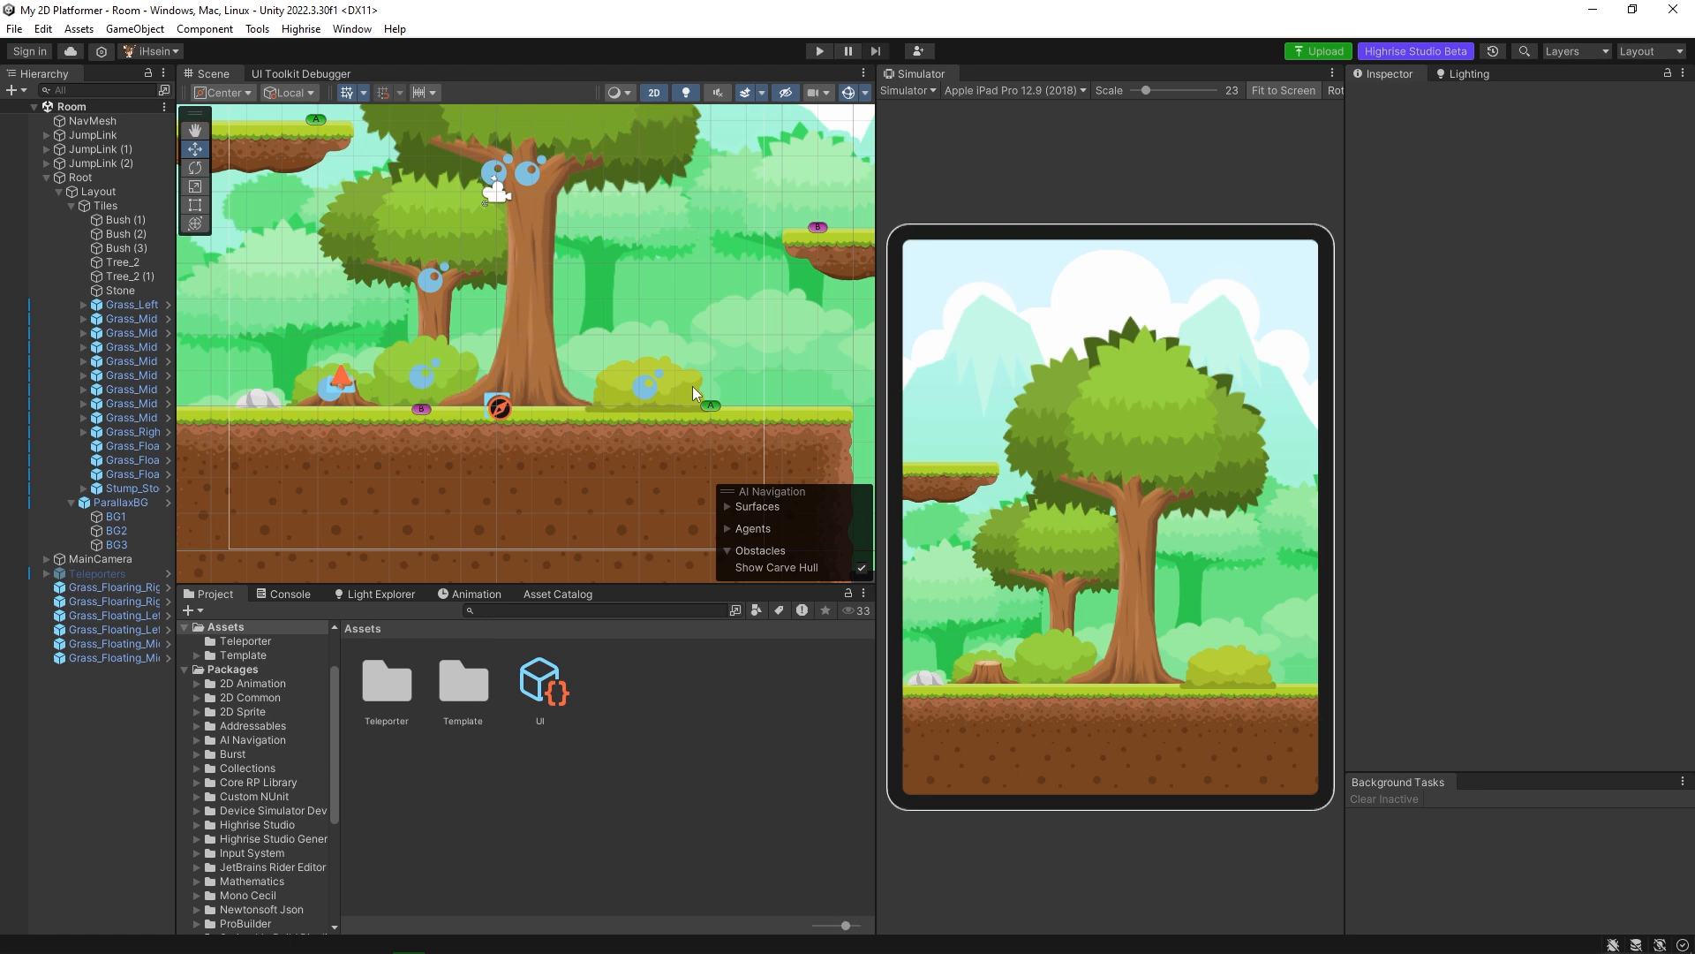
Set the Parallax Factor X of Bush (3) to 0.8.
click(687, 389)
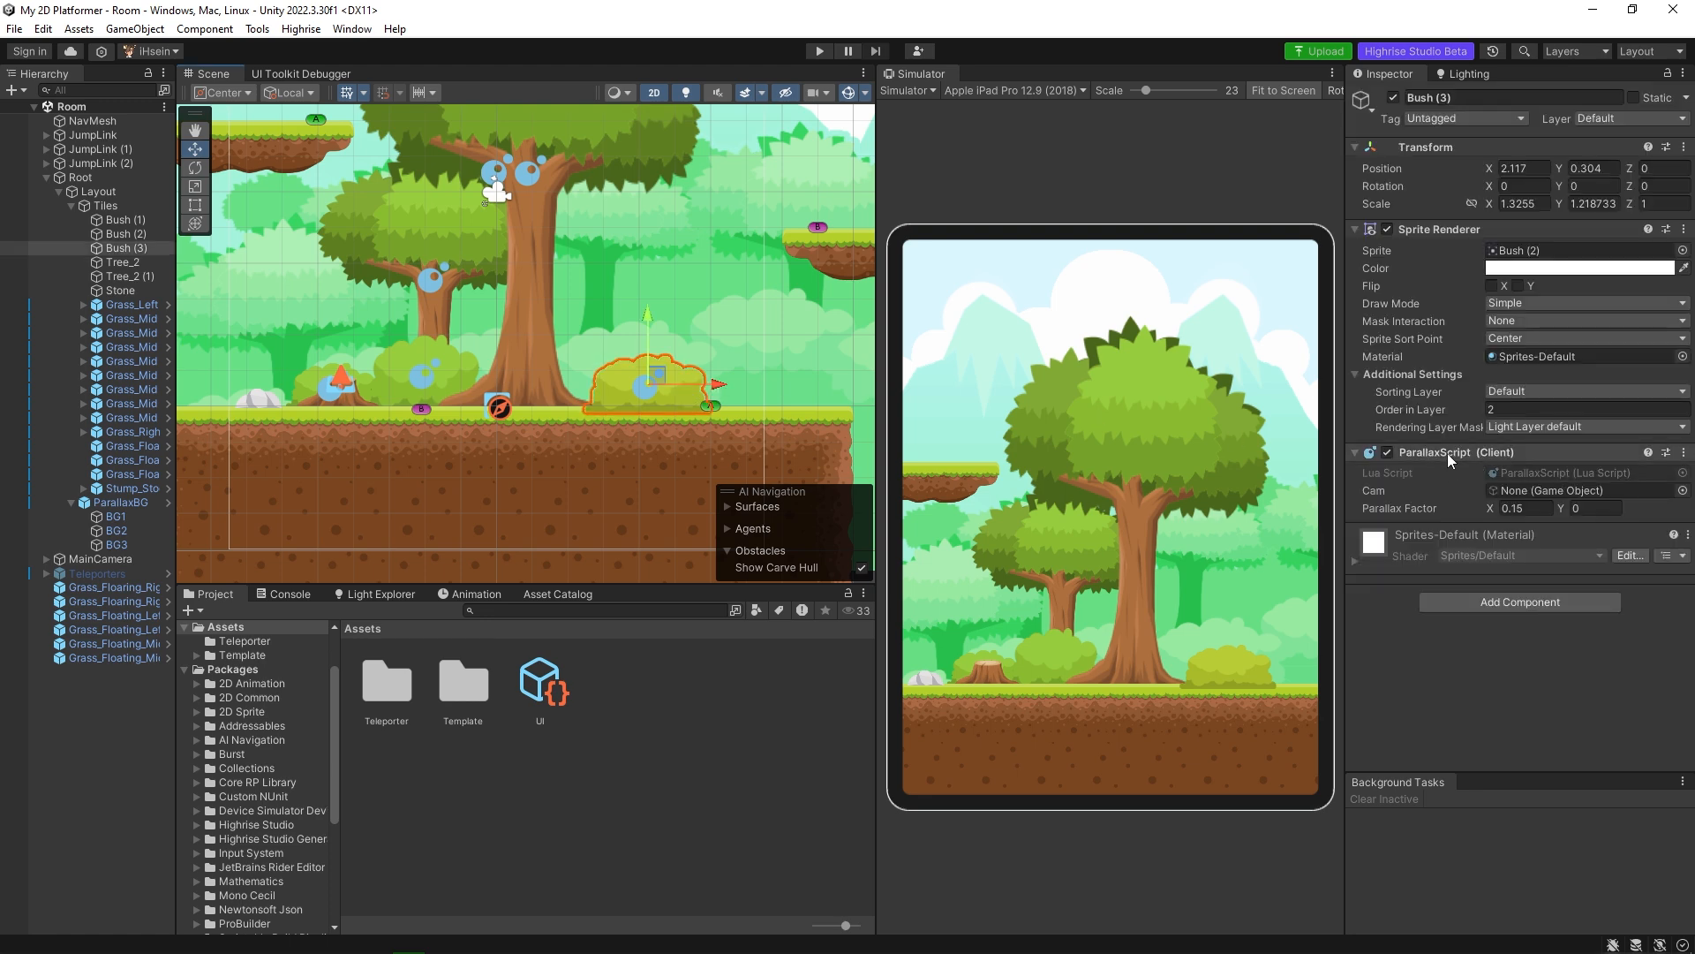
click(1684, 452)
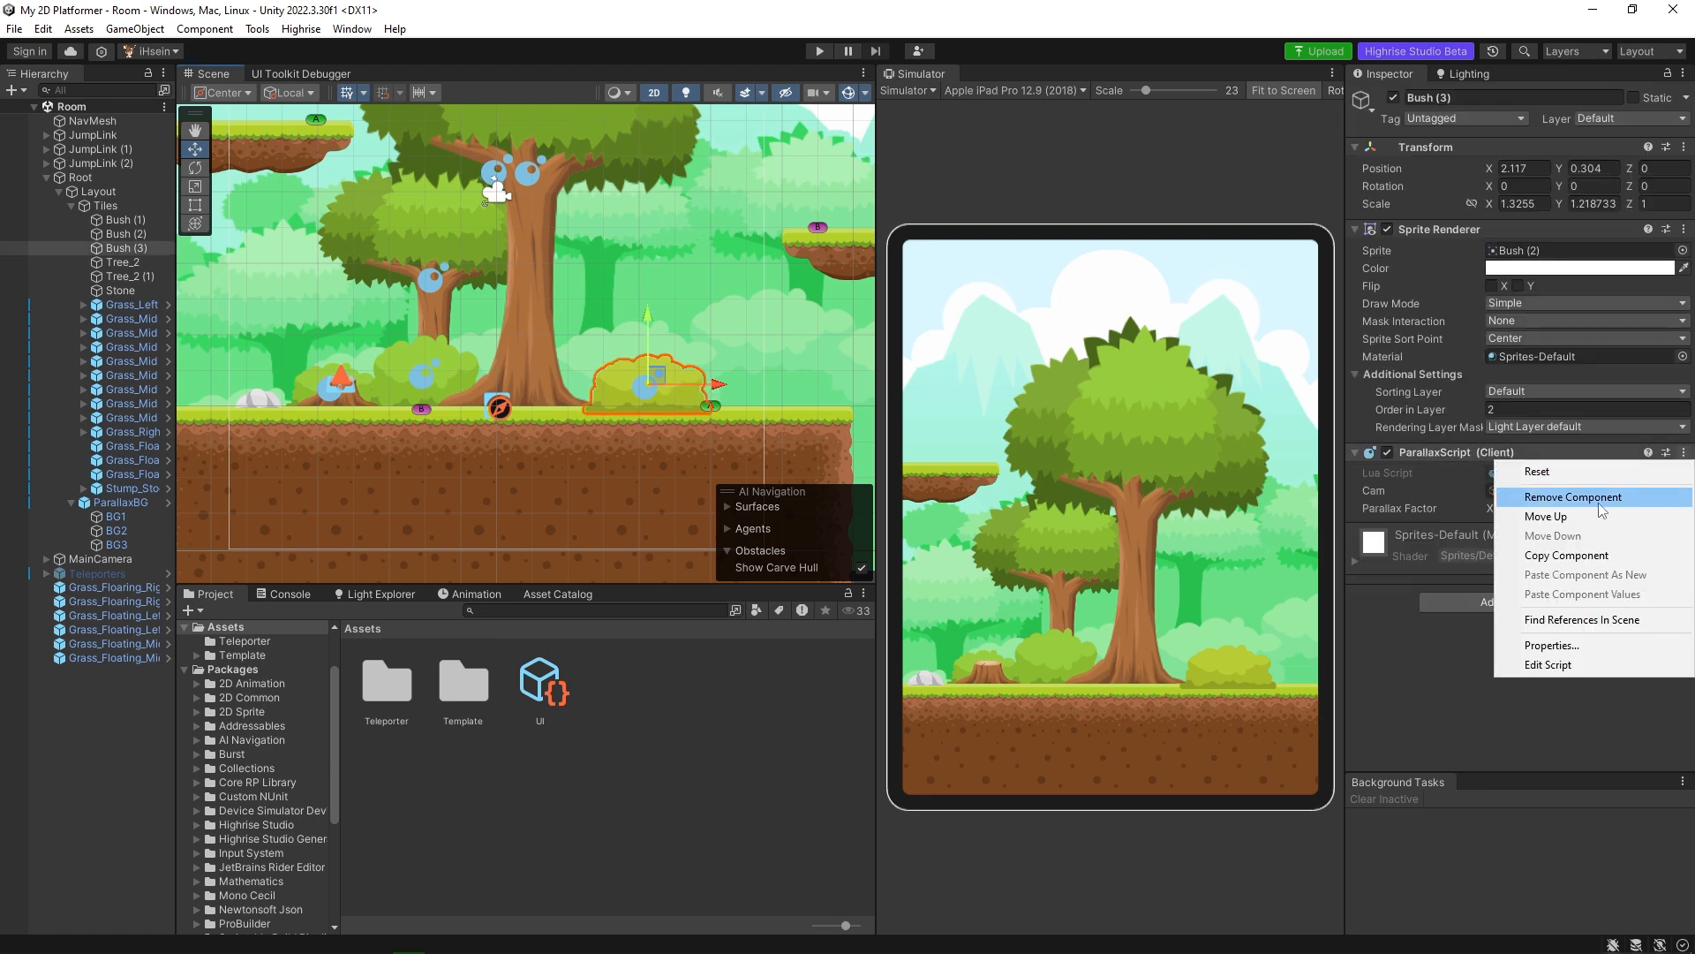
click(1437, 576)
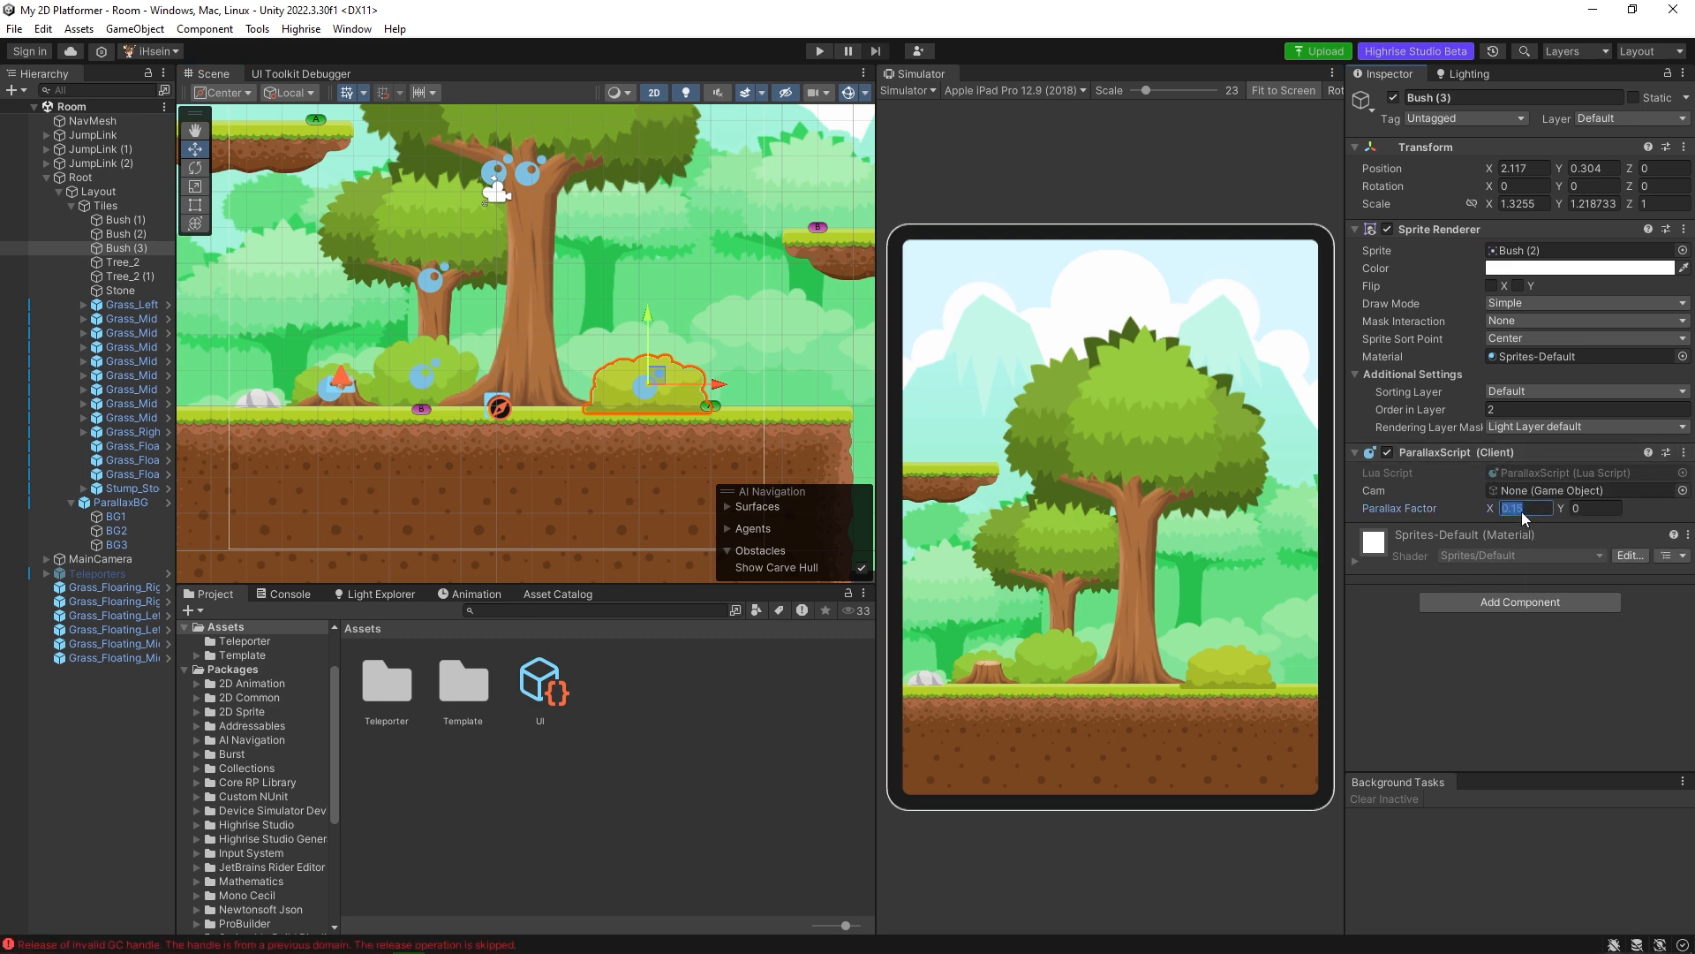
text(0.)
Play the game again, walk the avatar towards the ground's edge and back to watch the bush move, and stop.
click(819, 52)
click(1014, 655)
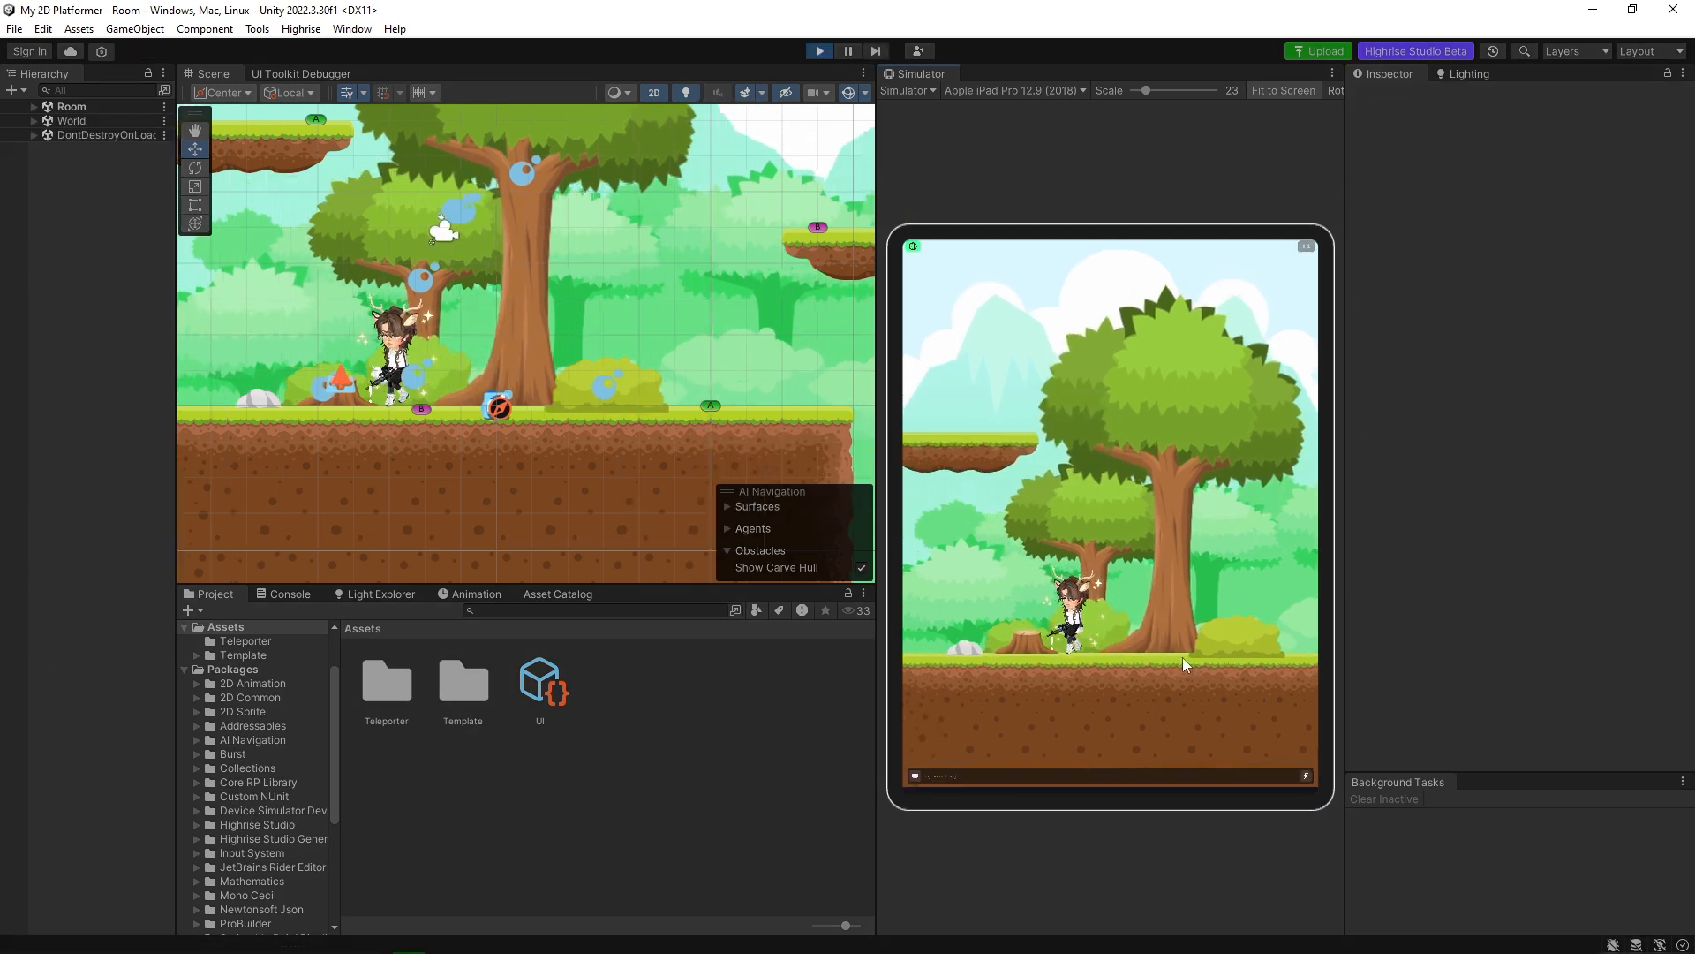
click(1301, 655)
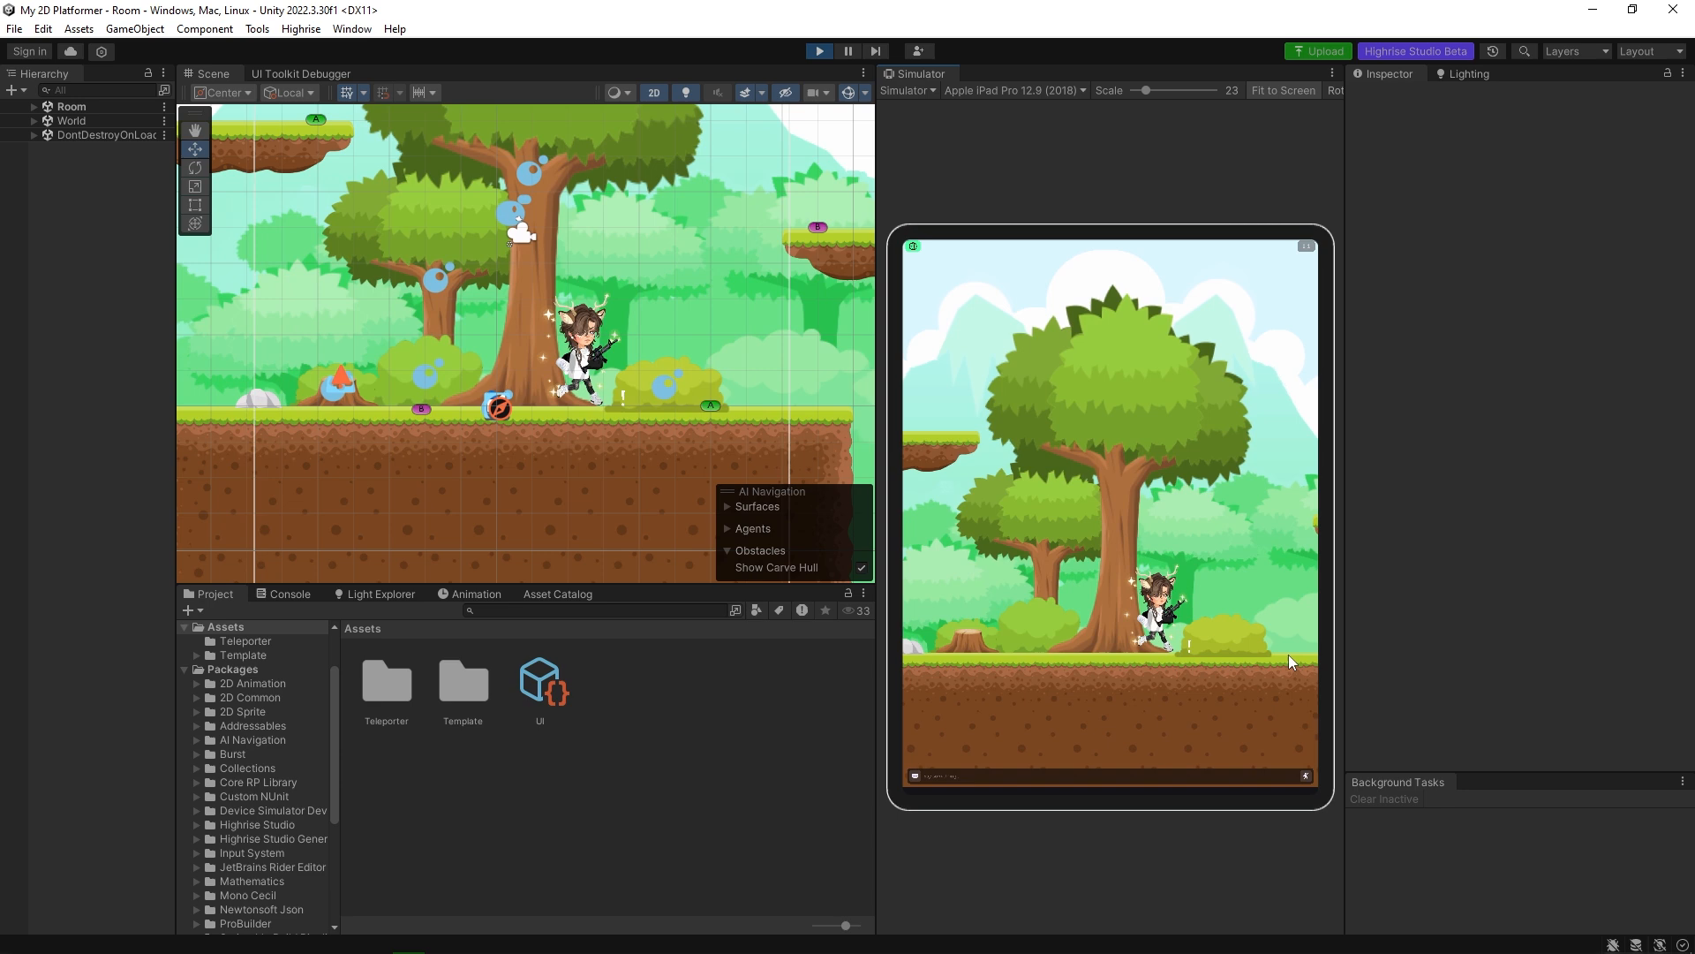
click(1289, 655)
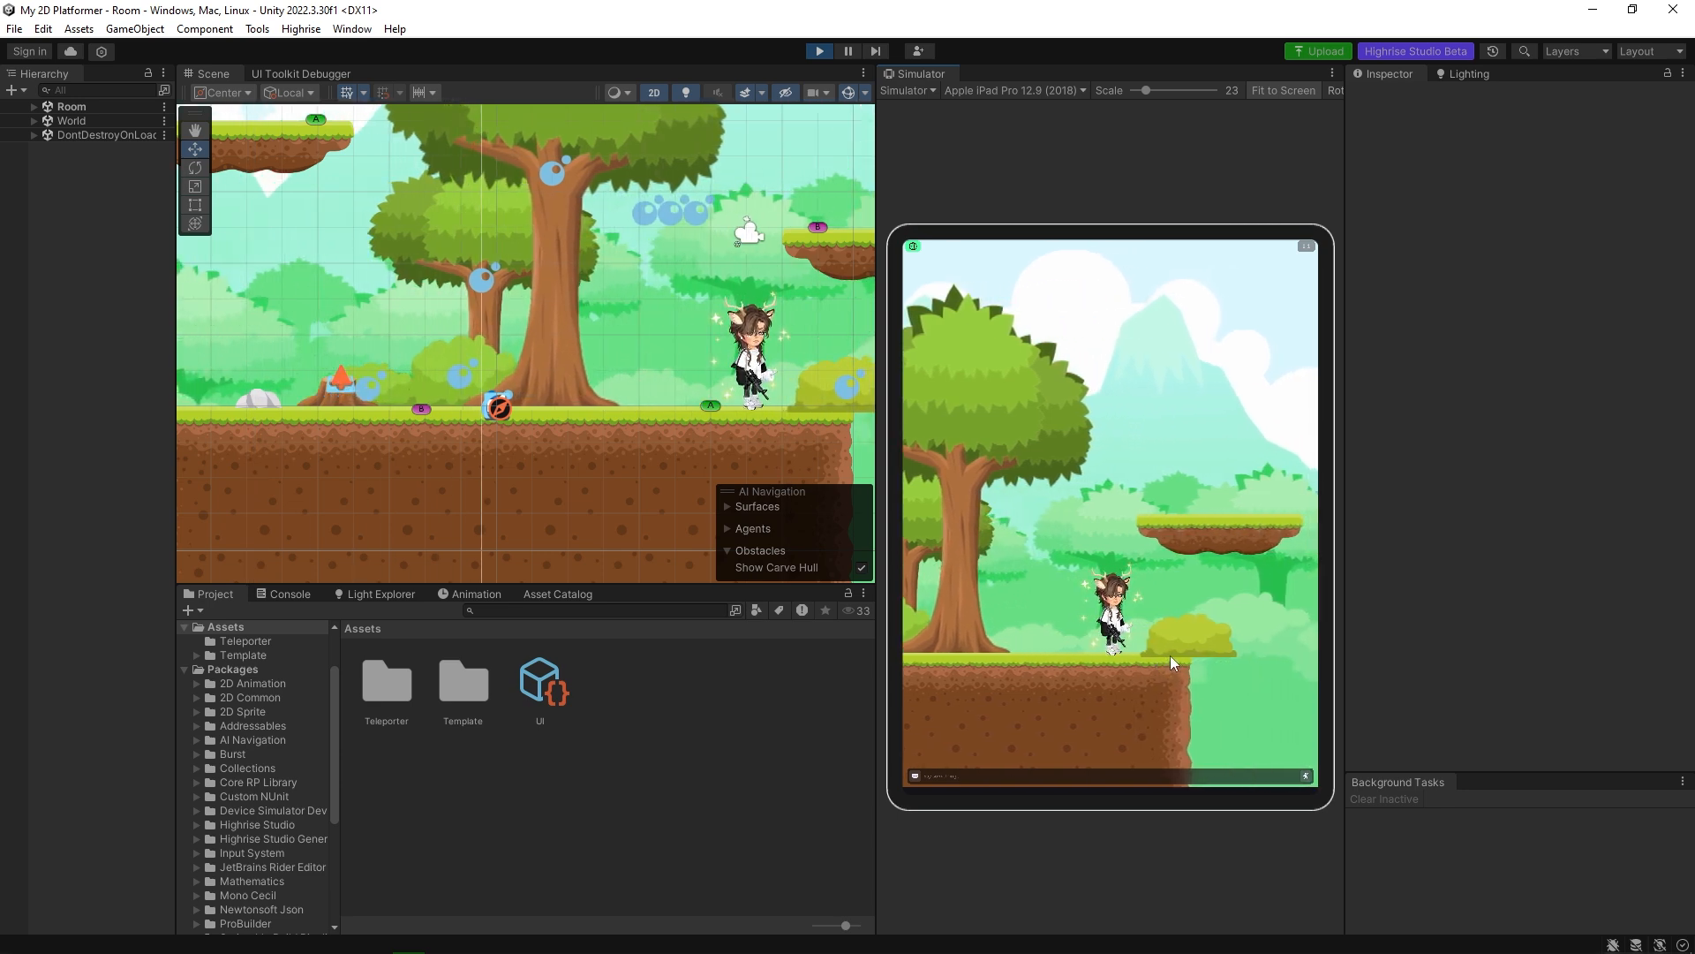
click(929, 658)
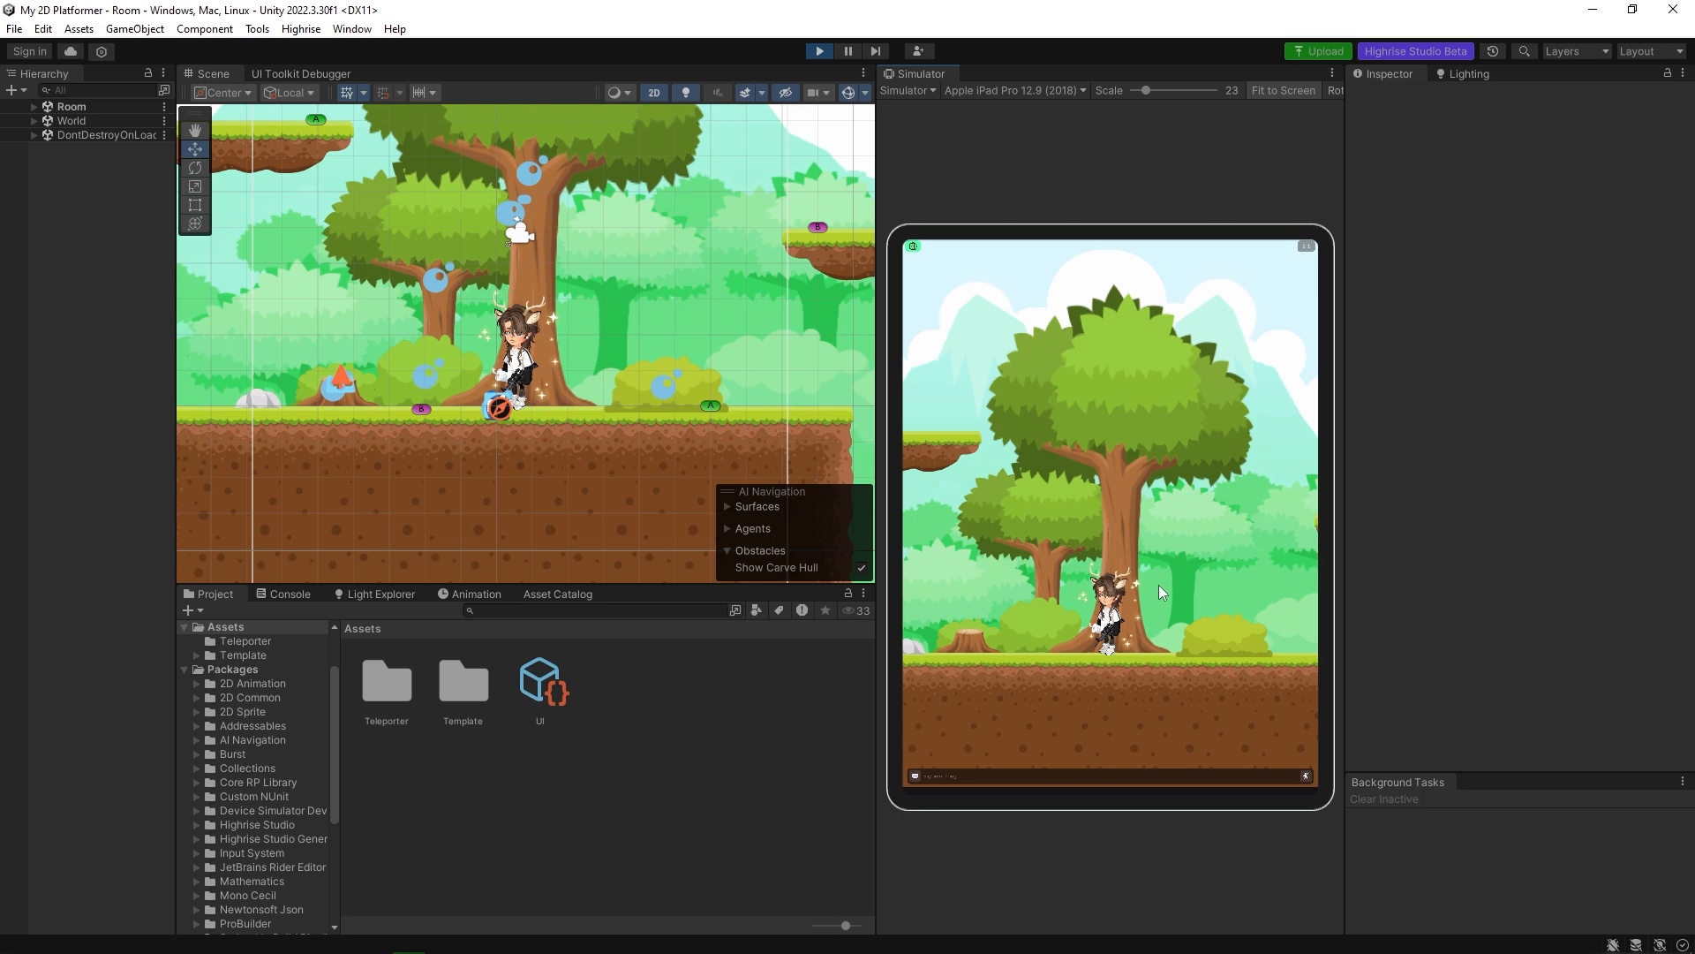
click(814, 59)
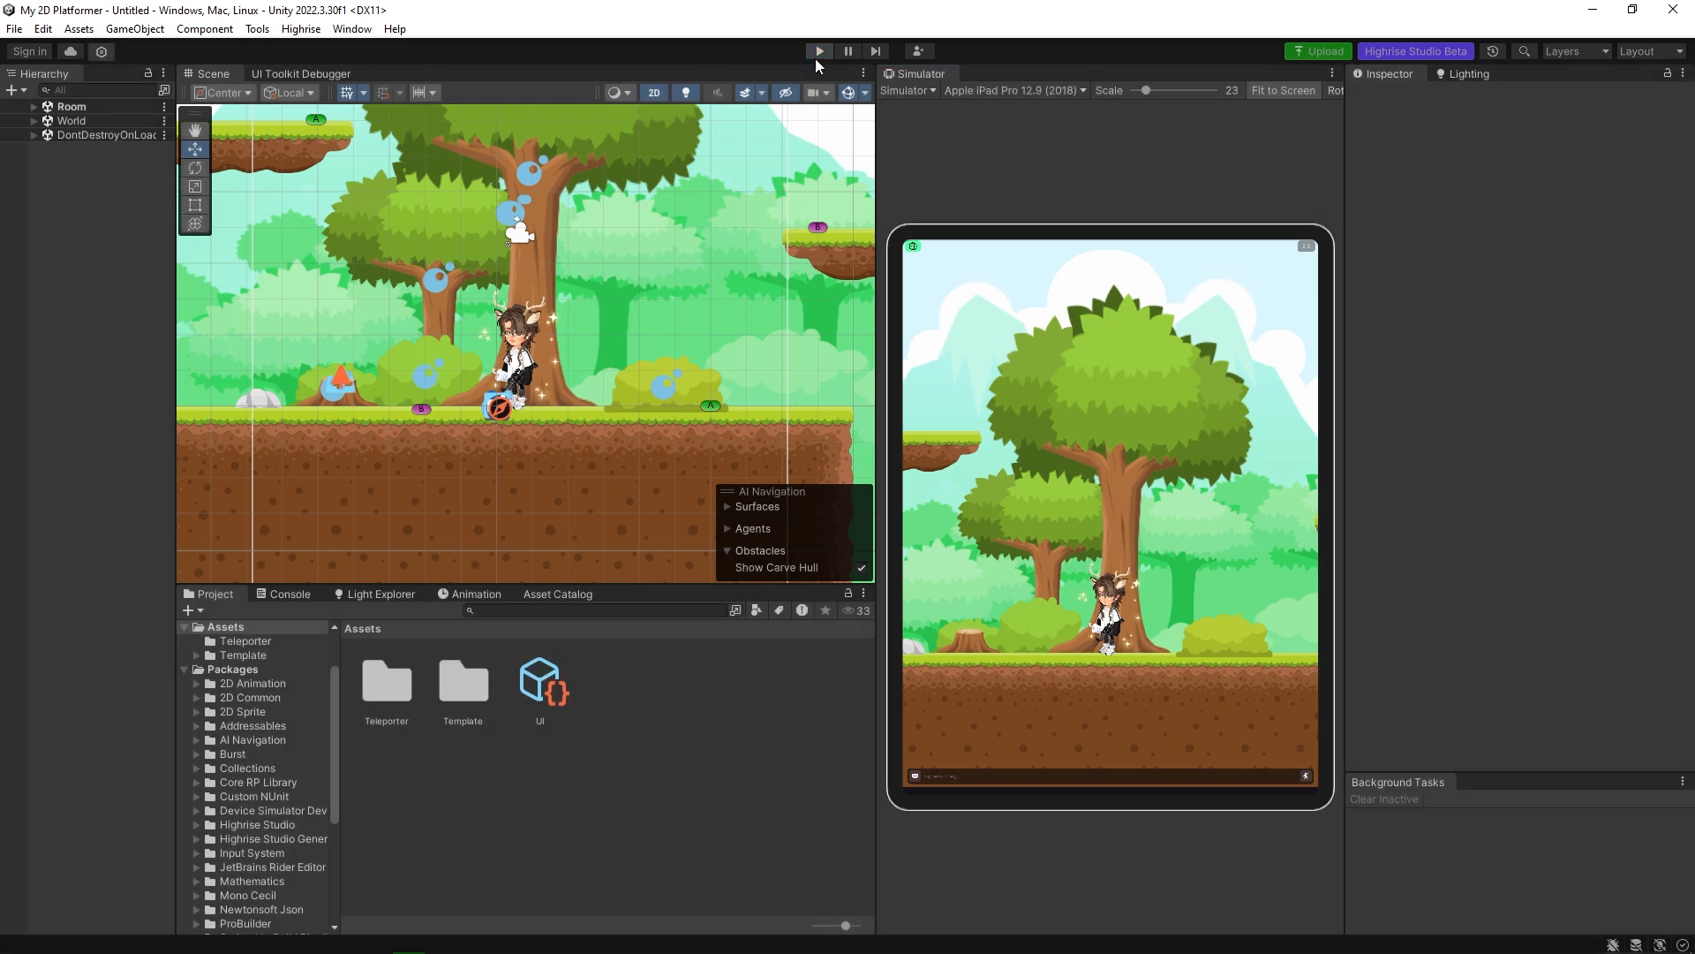
Remove the ParallaxScript component from Bush (3).
click(616, 383)
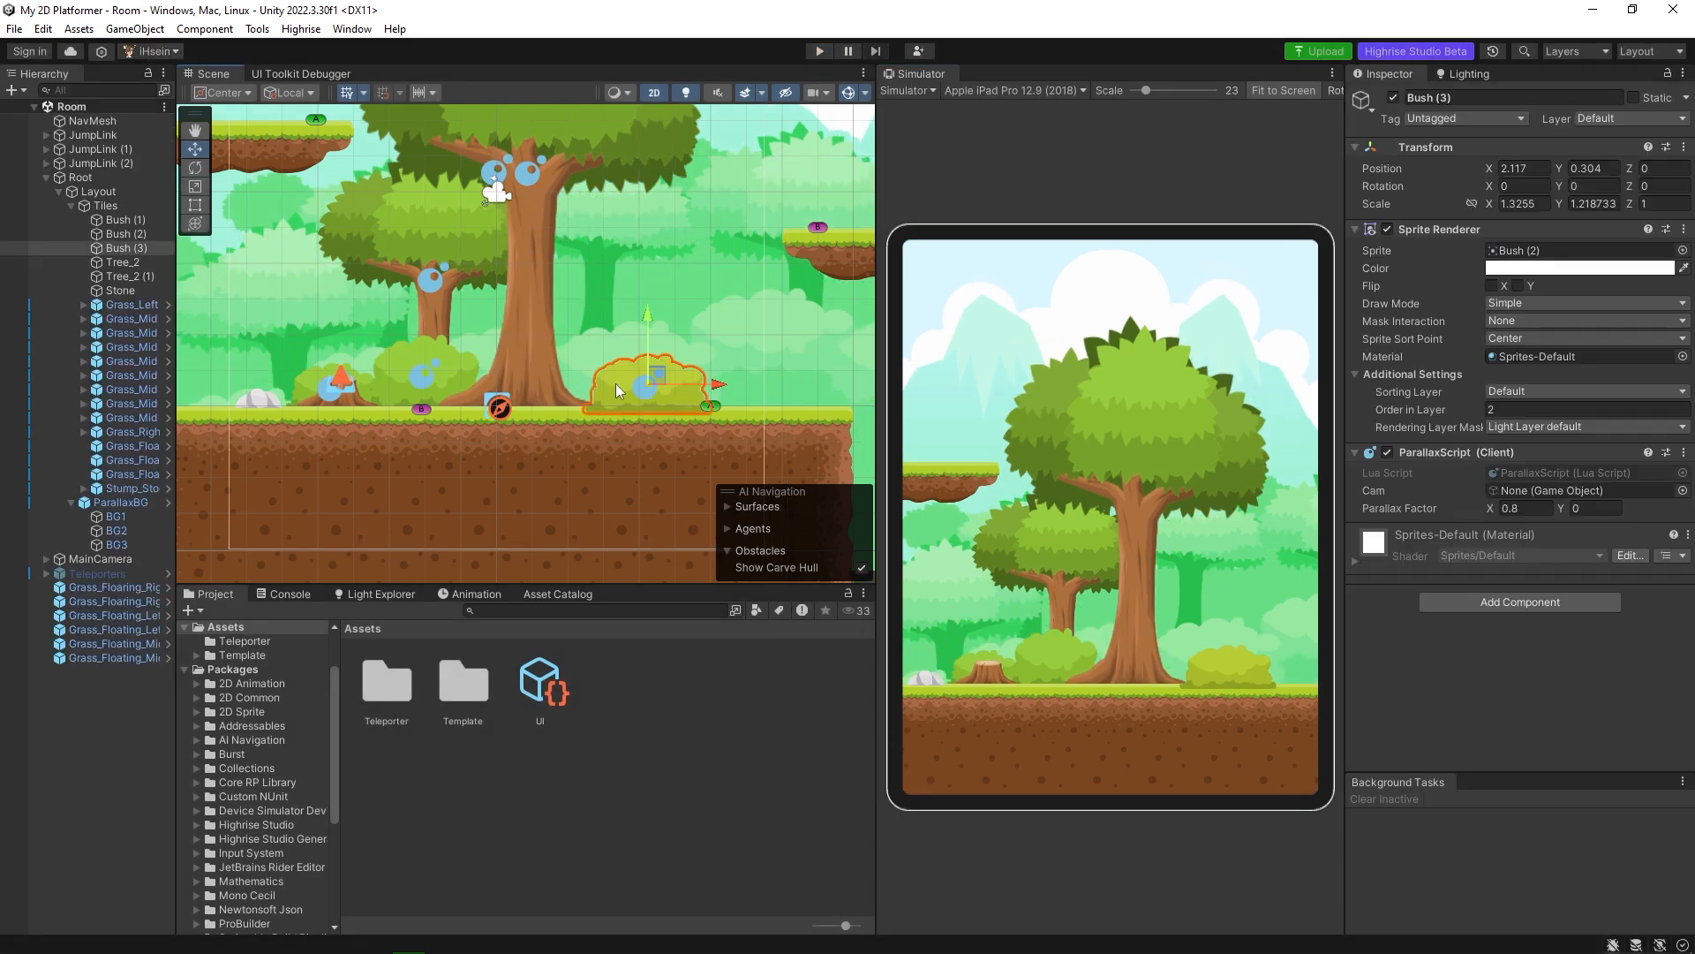
click(1684, 452)
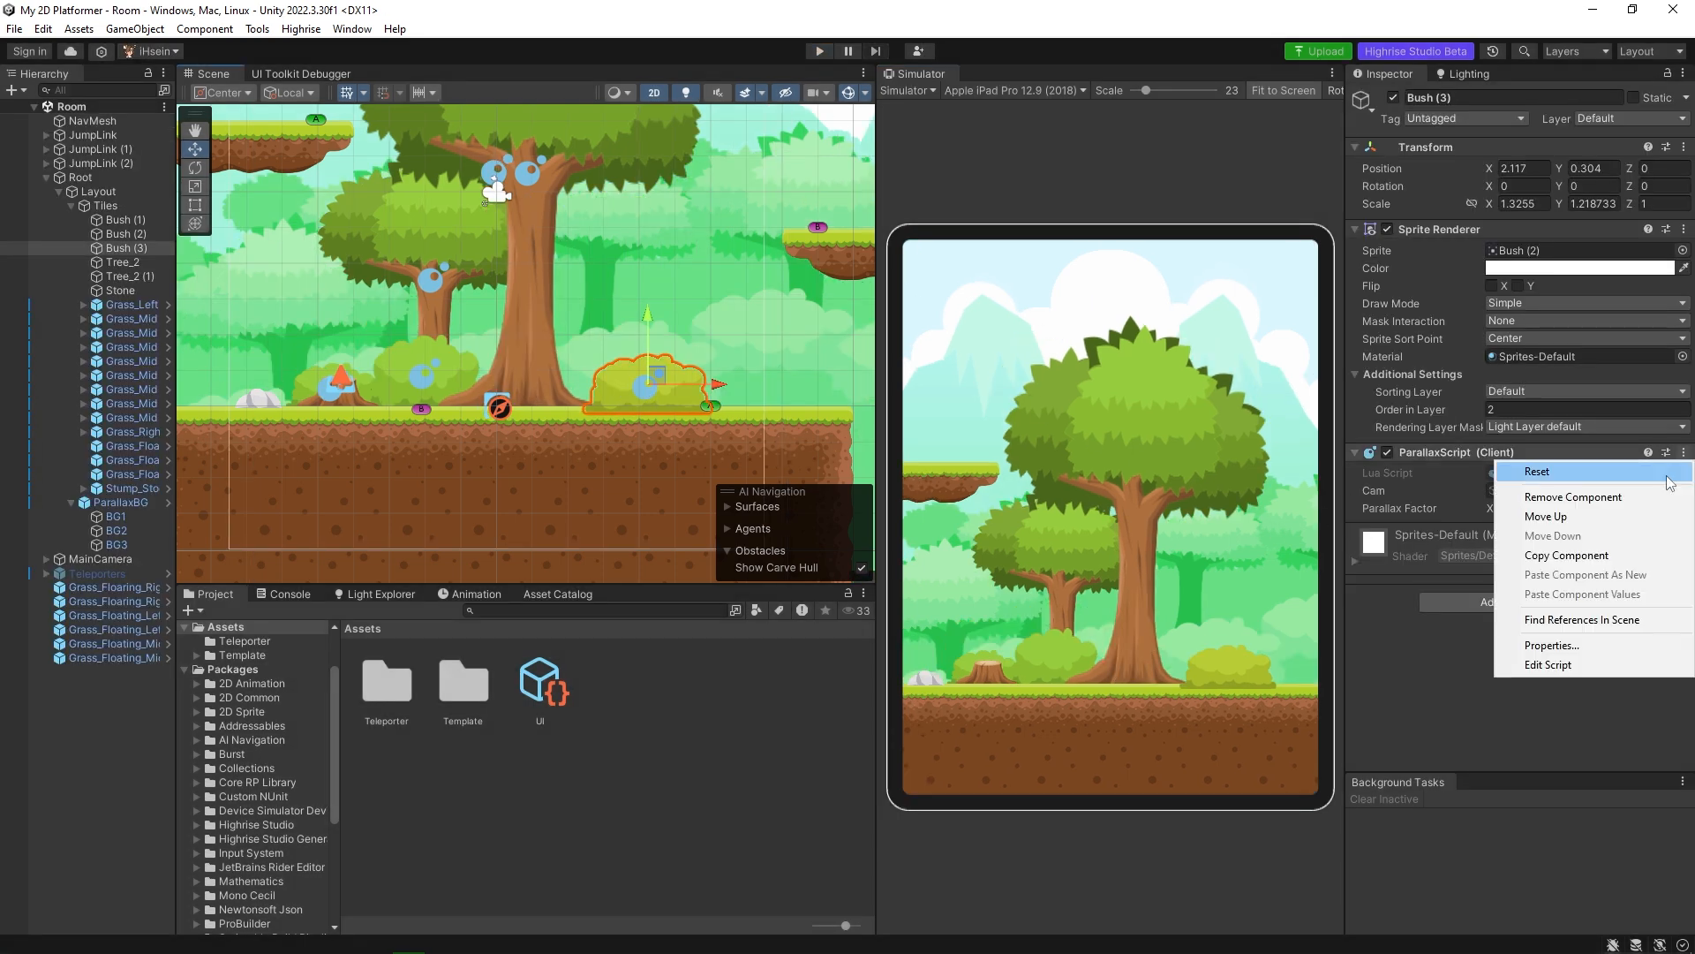
click(1576, 496)
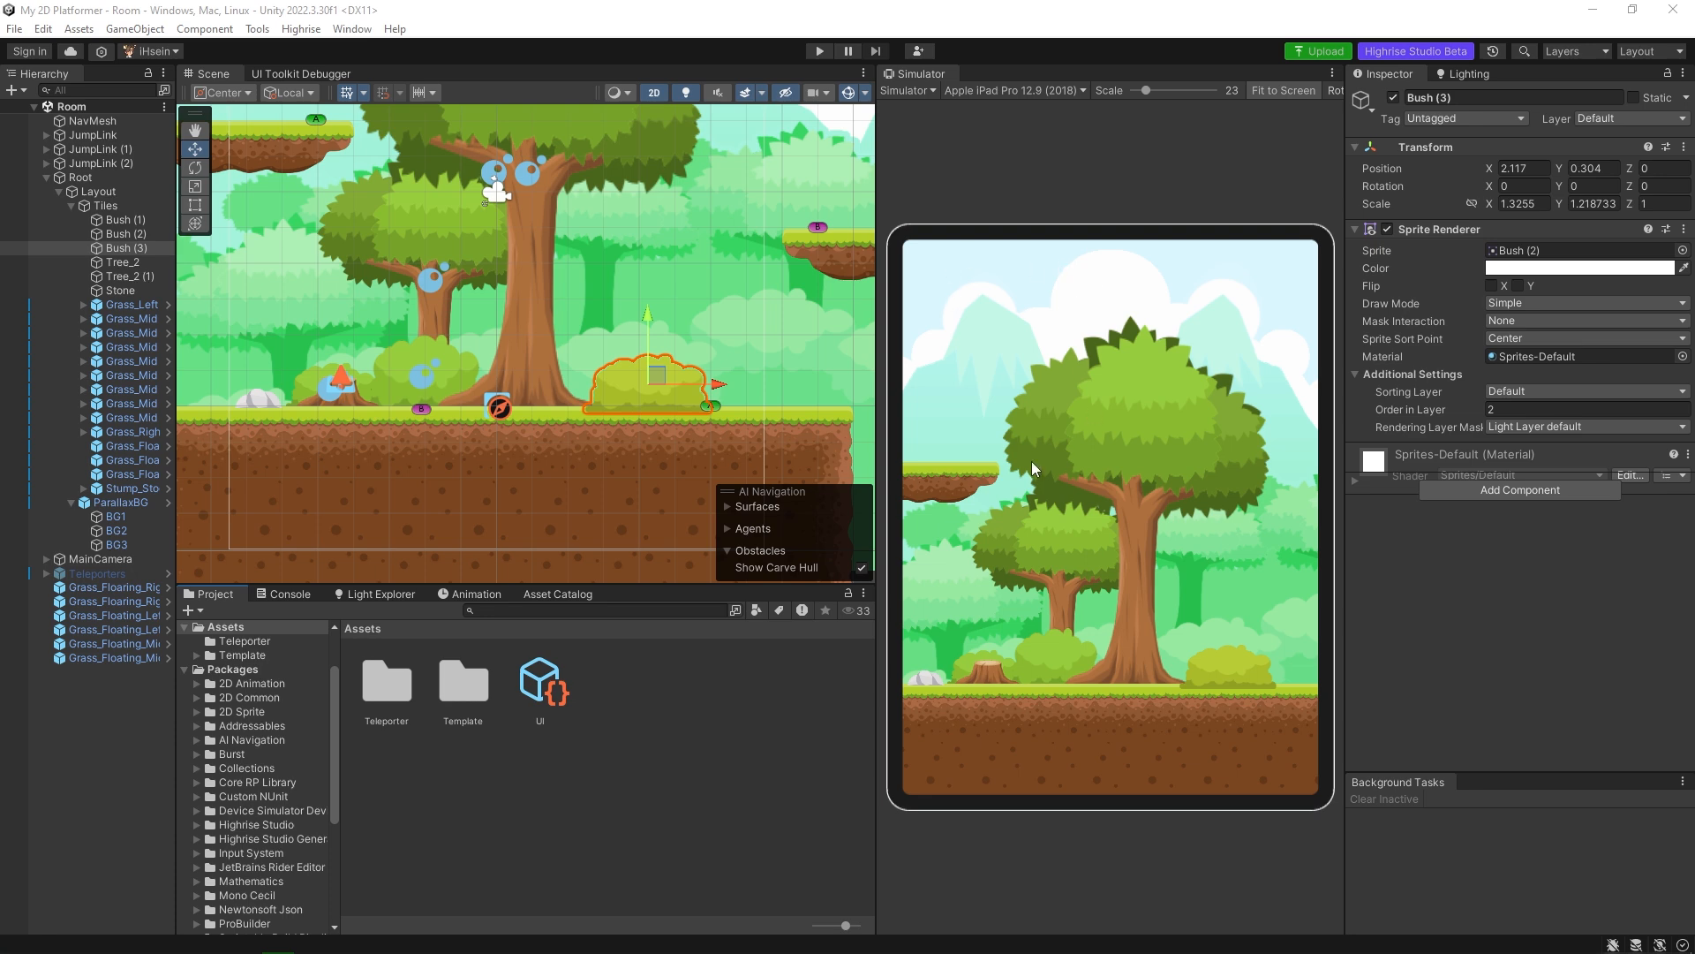
Switch the simulated device to Apple iPhone 13 Pro Max.
click(1025, 89)
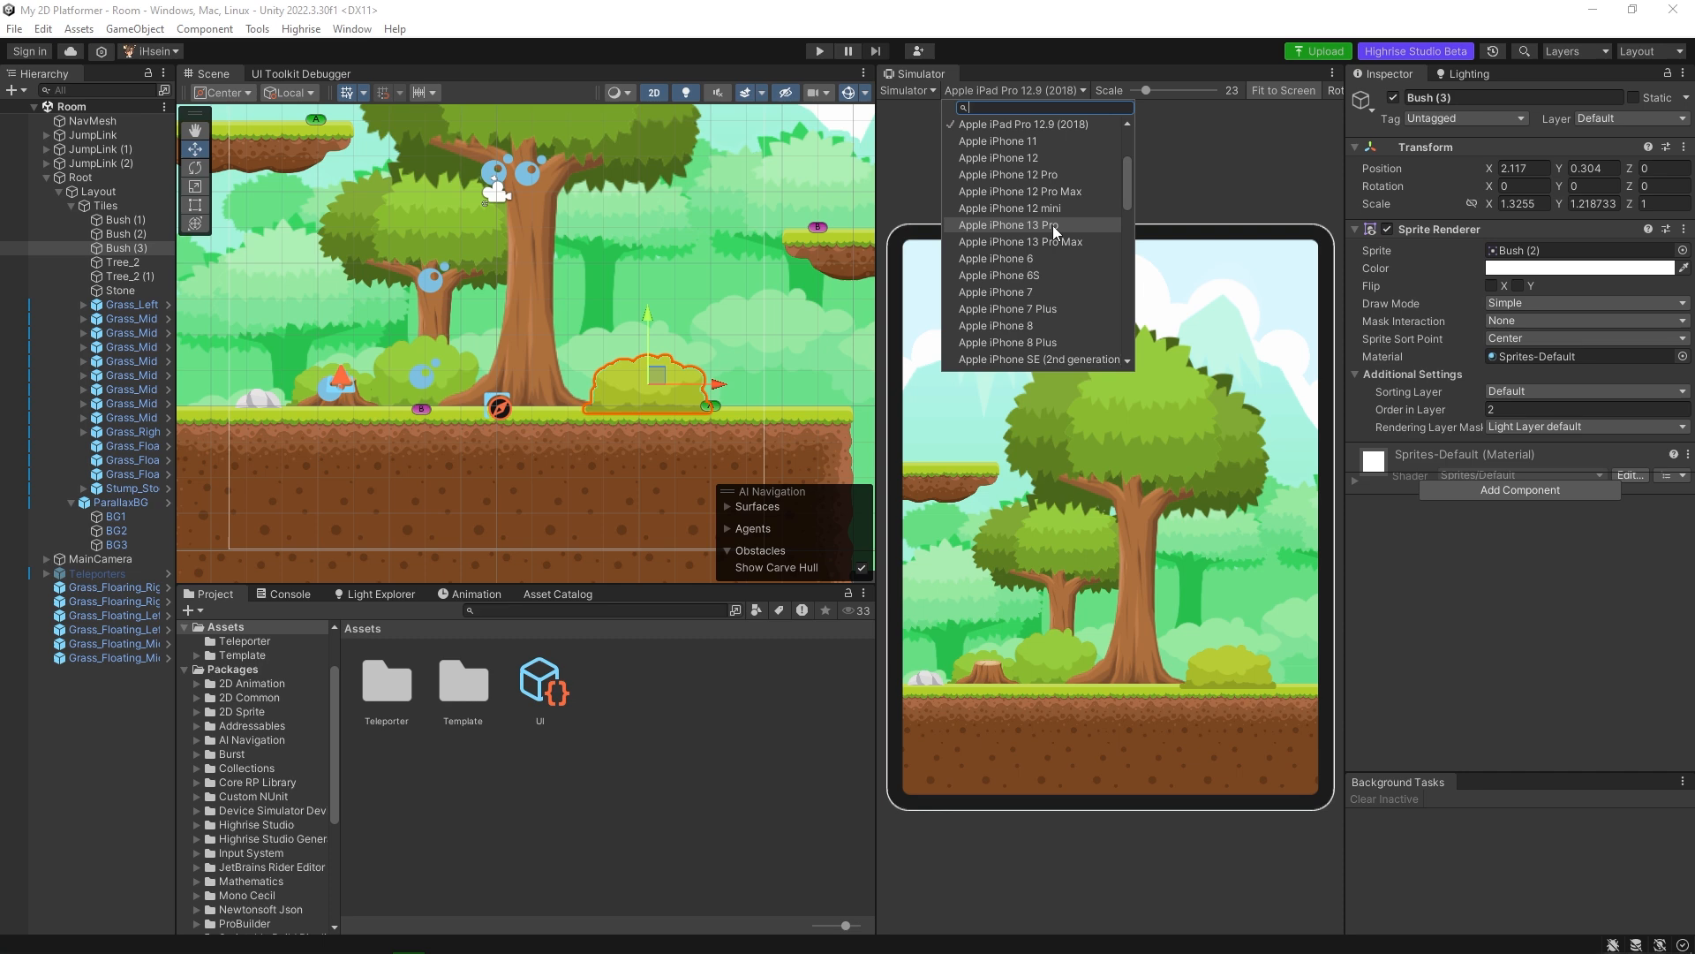
click(1040, 259)
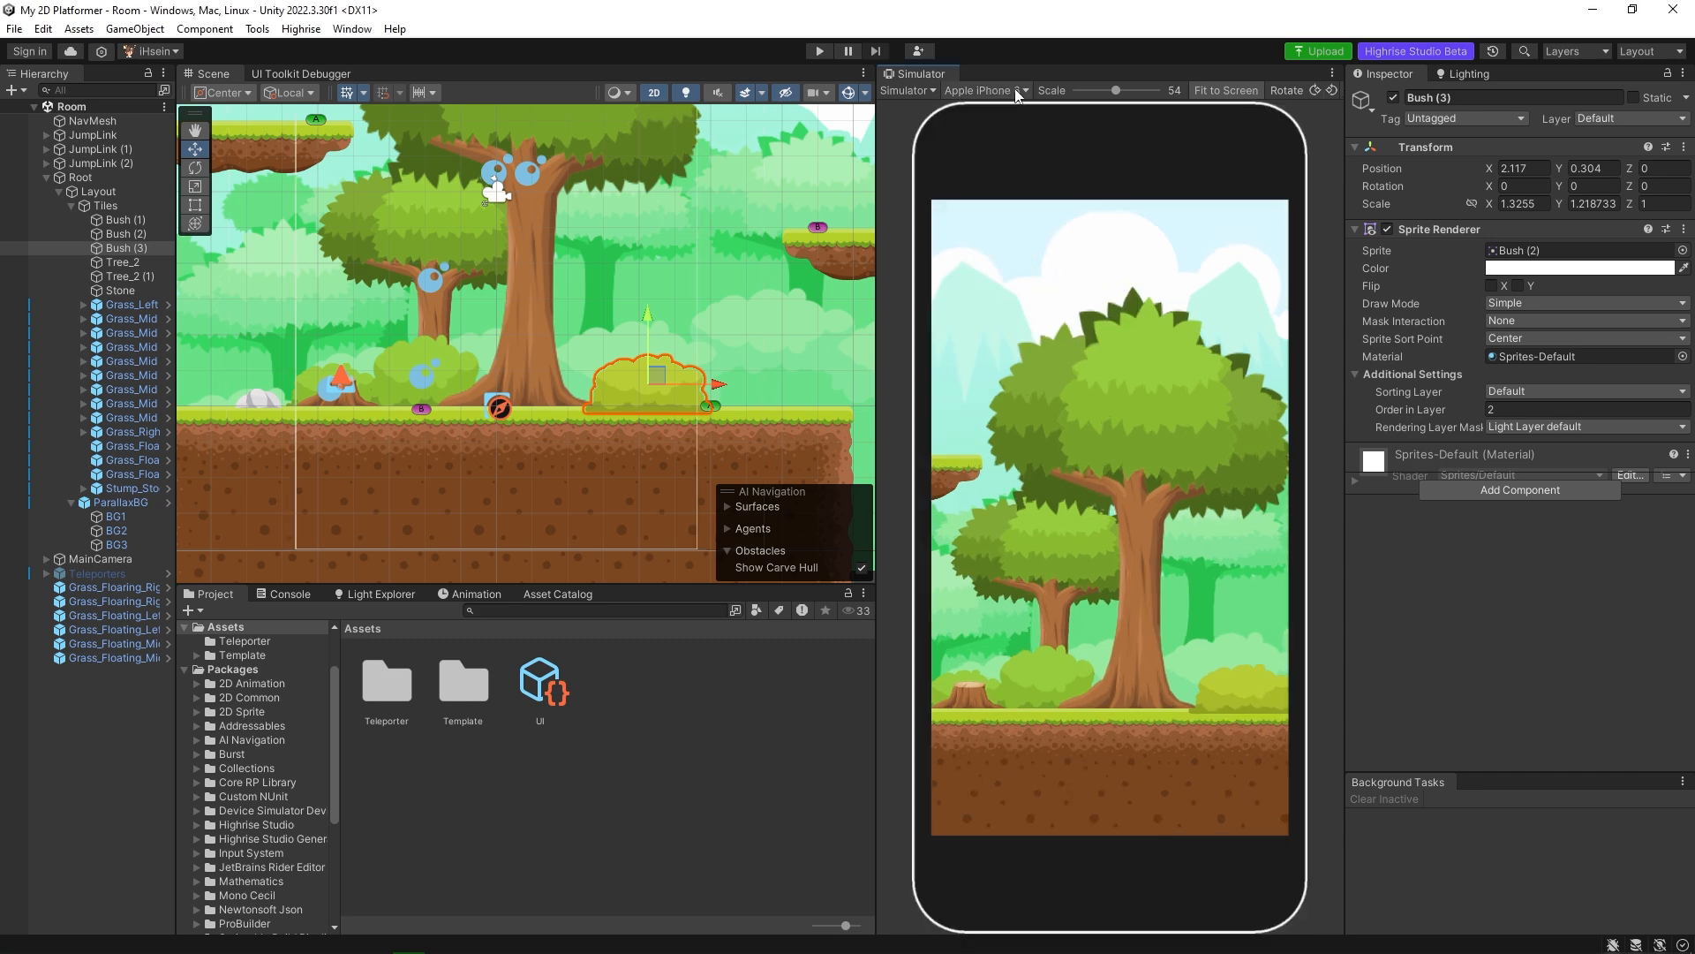
click(1015, 89)
text(13)
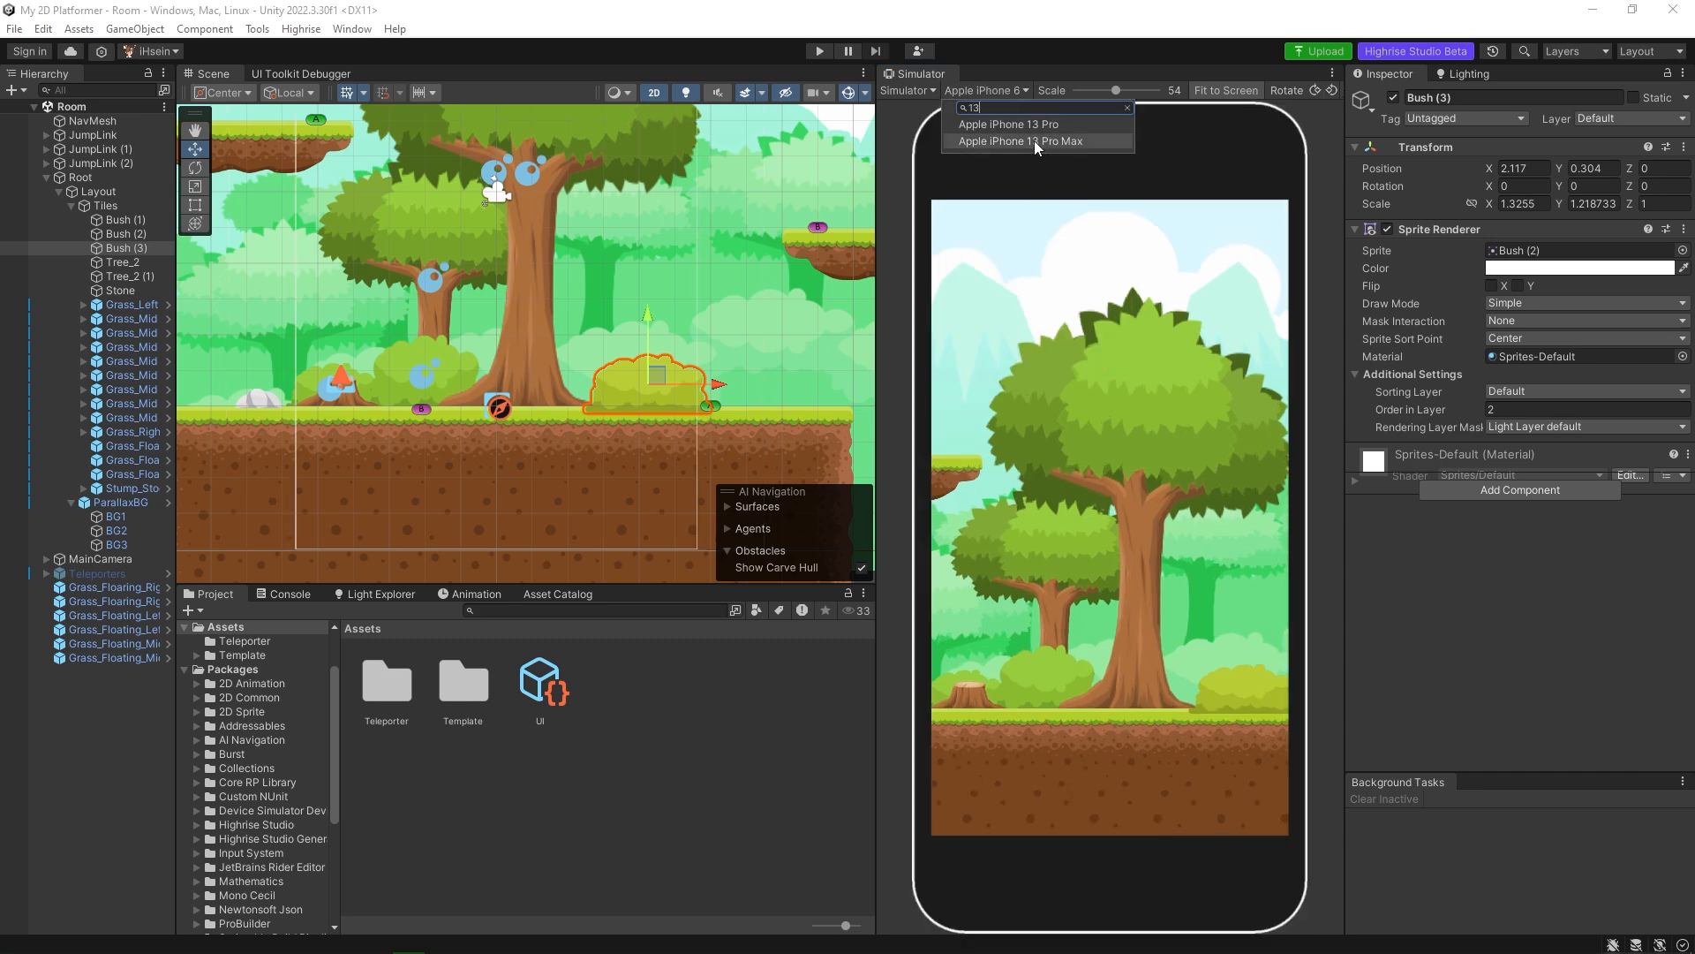
click(1035, 141)
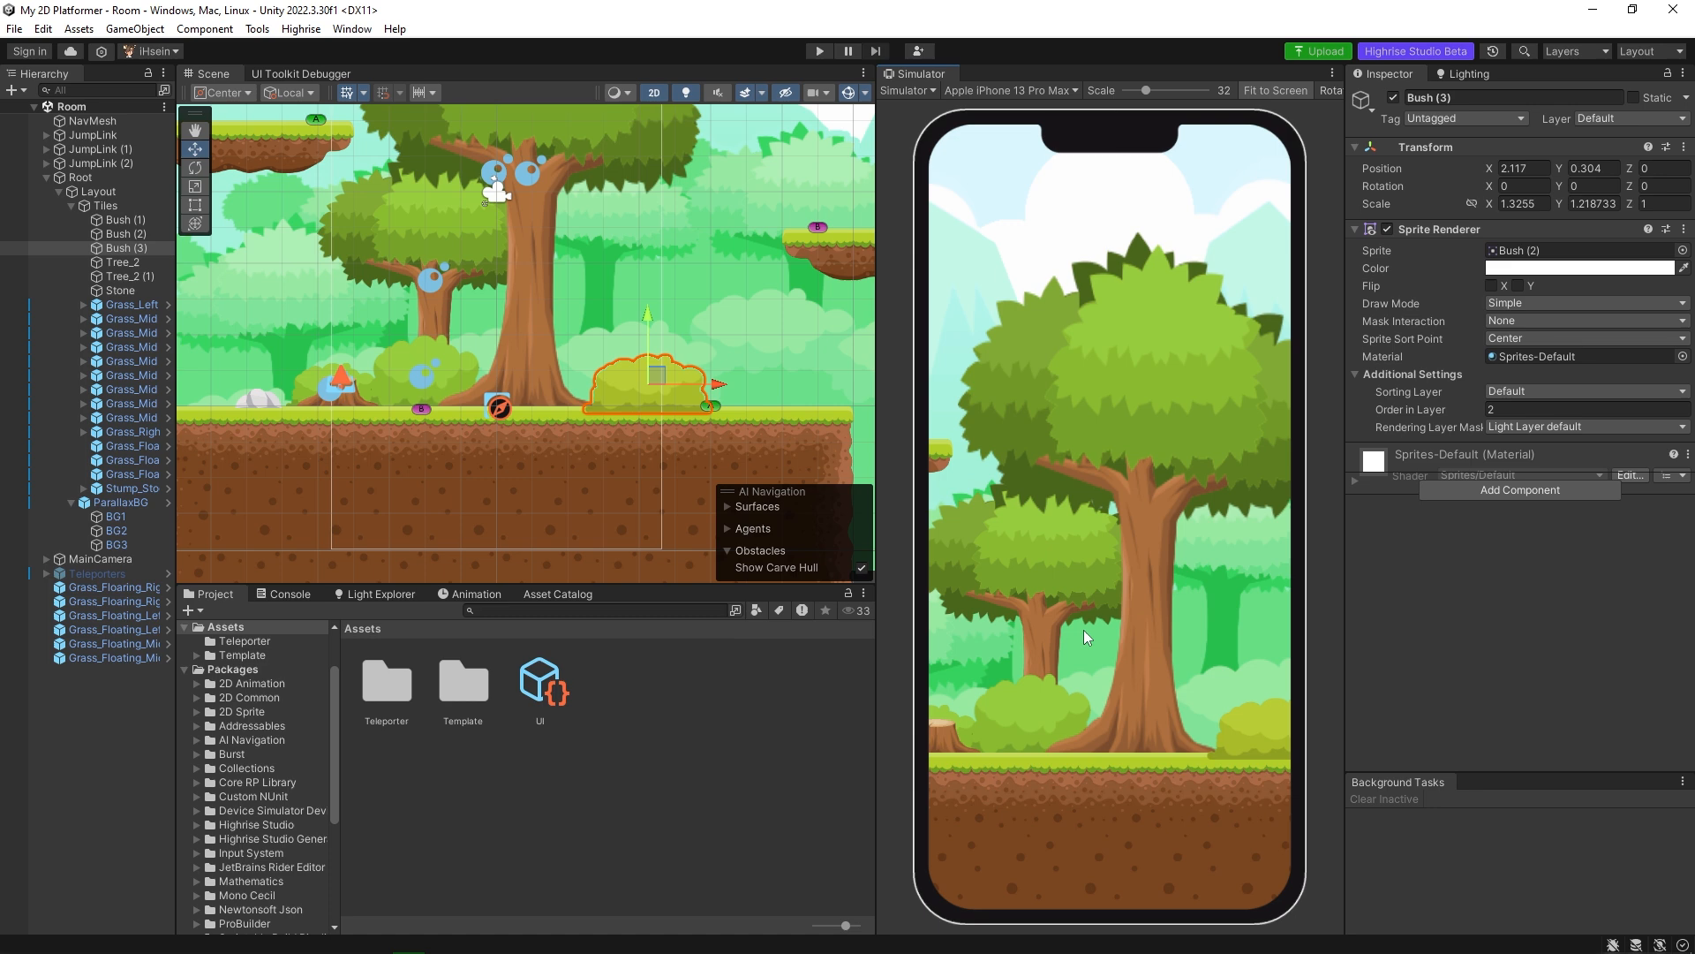
Select the Grass_Left tile at the ground's edge and expand it to examine its child objects.
scroll(675, 348, down, 3)
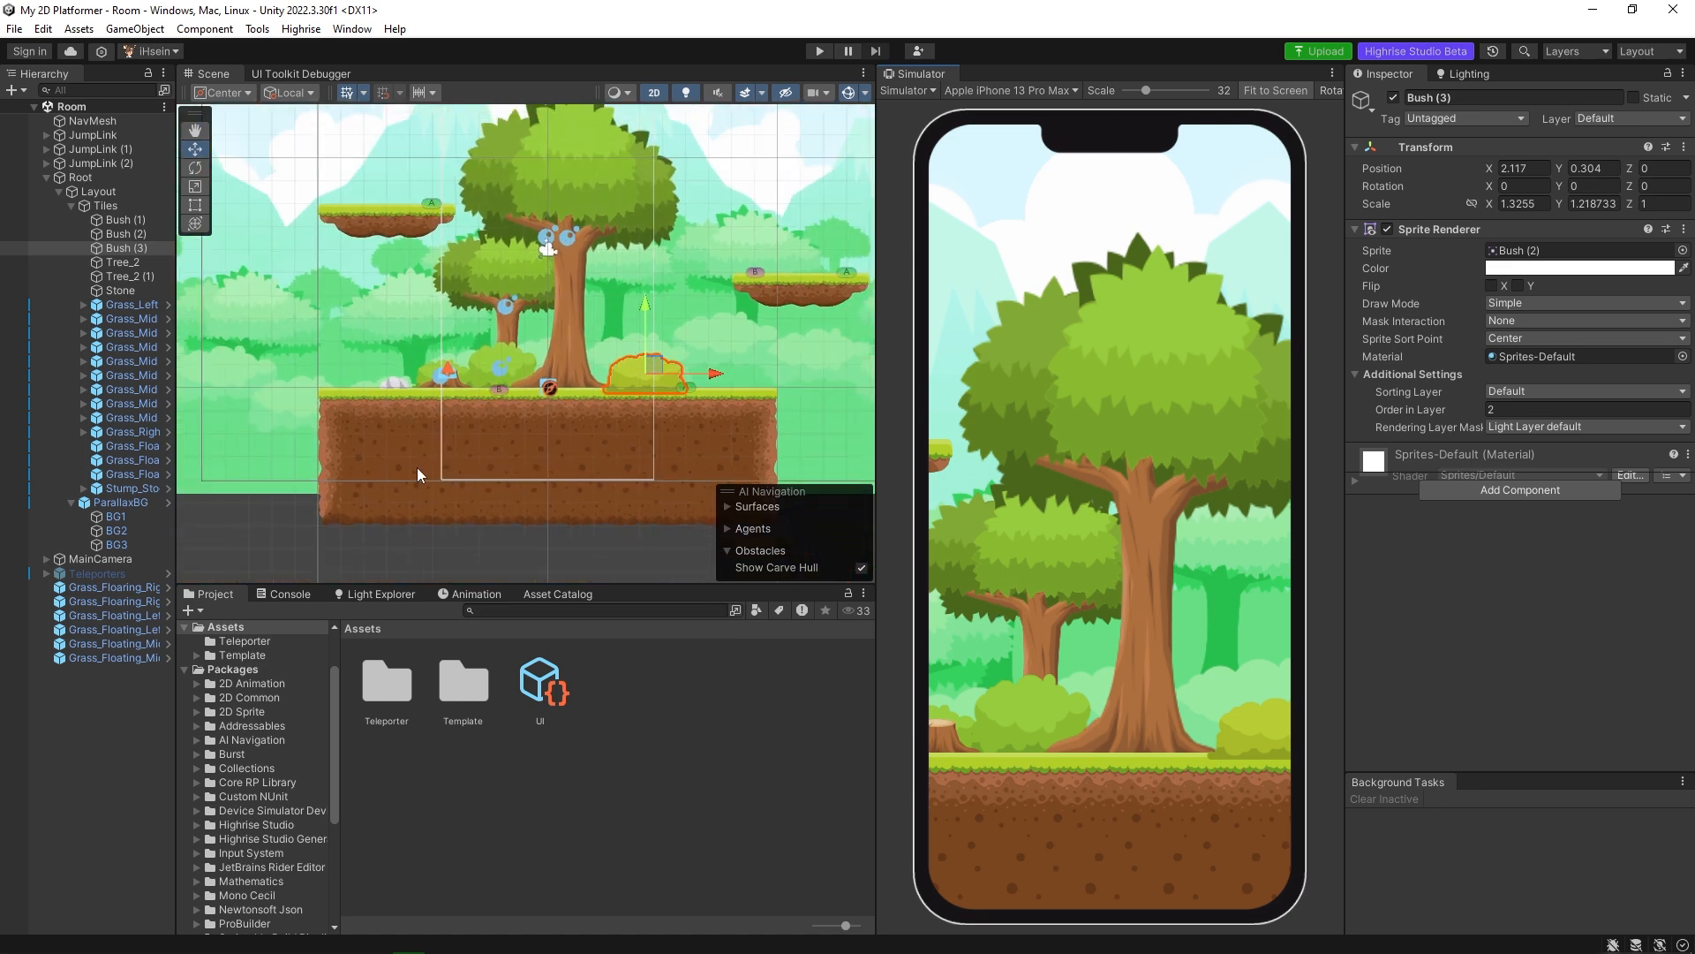
scroll(468, 424, up, 2)
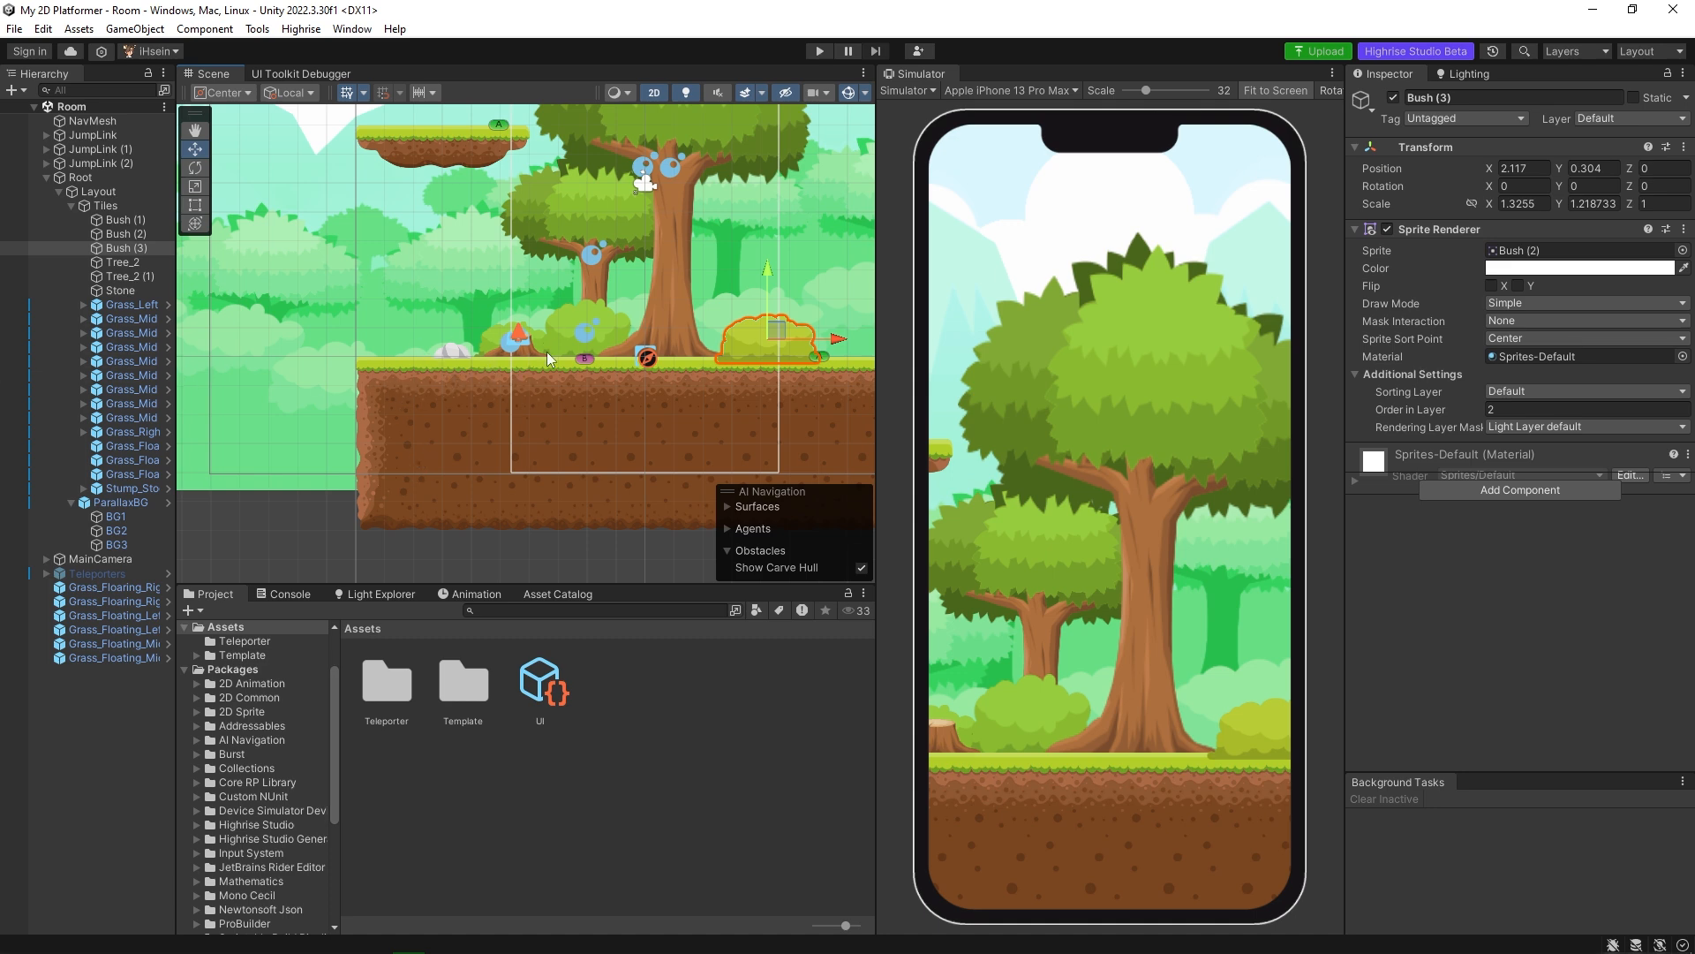
click(389, 377)
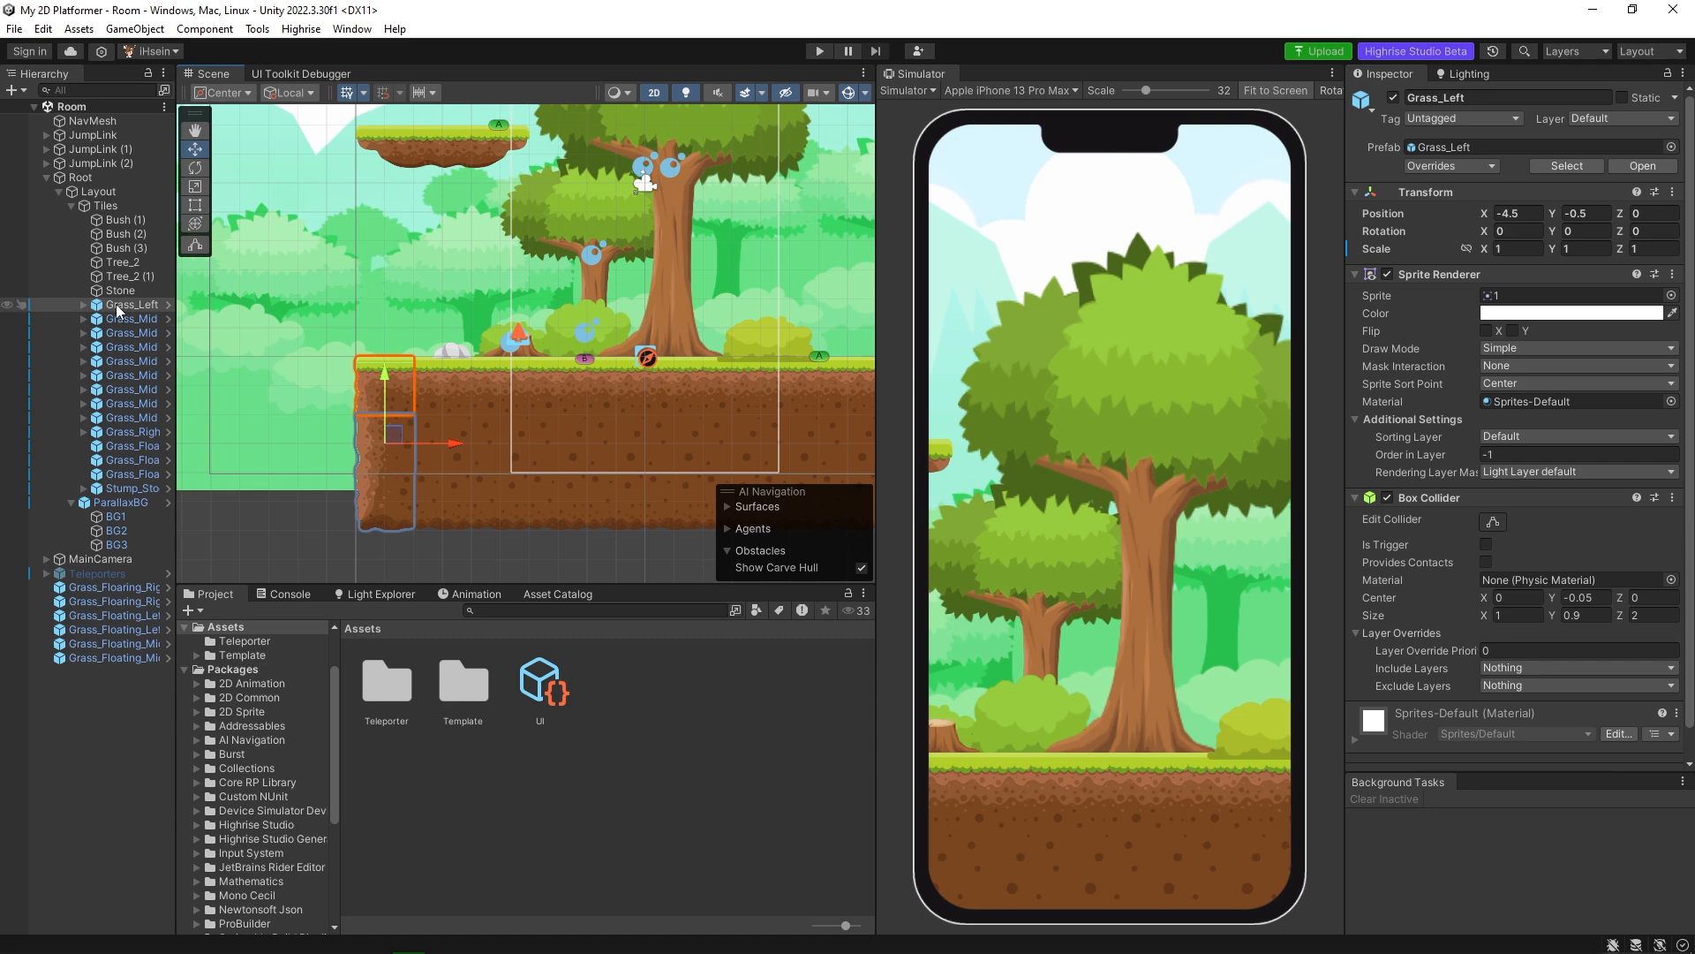
mouse_move(115, 304)
mouse_down()
mouse_move(203, 313)
mouse_move(659, 722)
mouse_move(574, 589)
mouse_move(120, 304)
mouse_up()
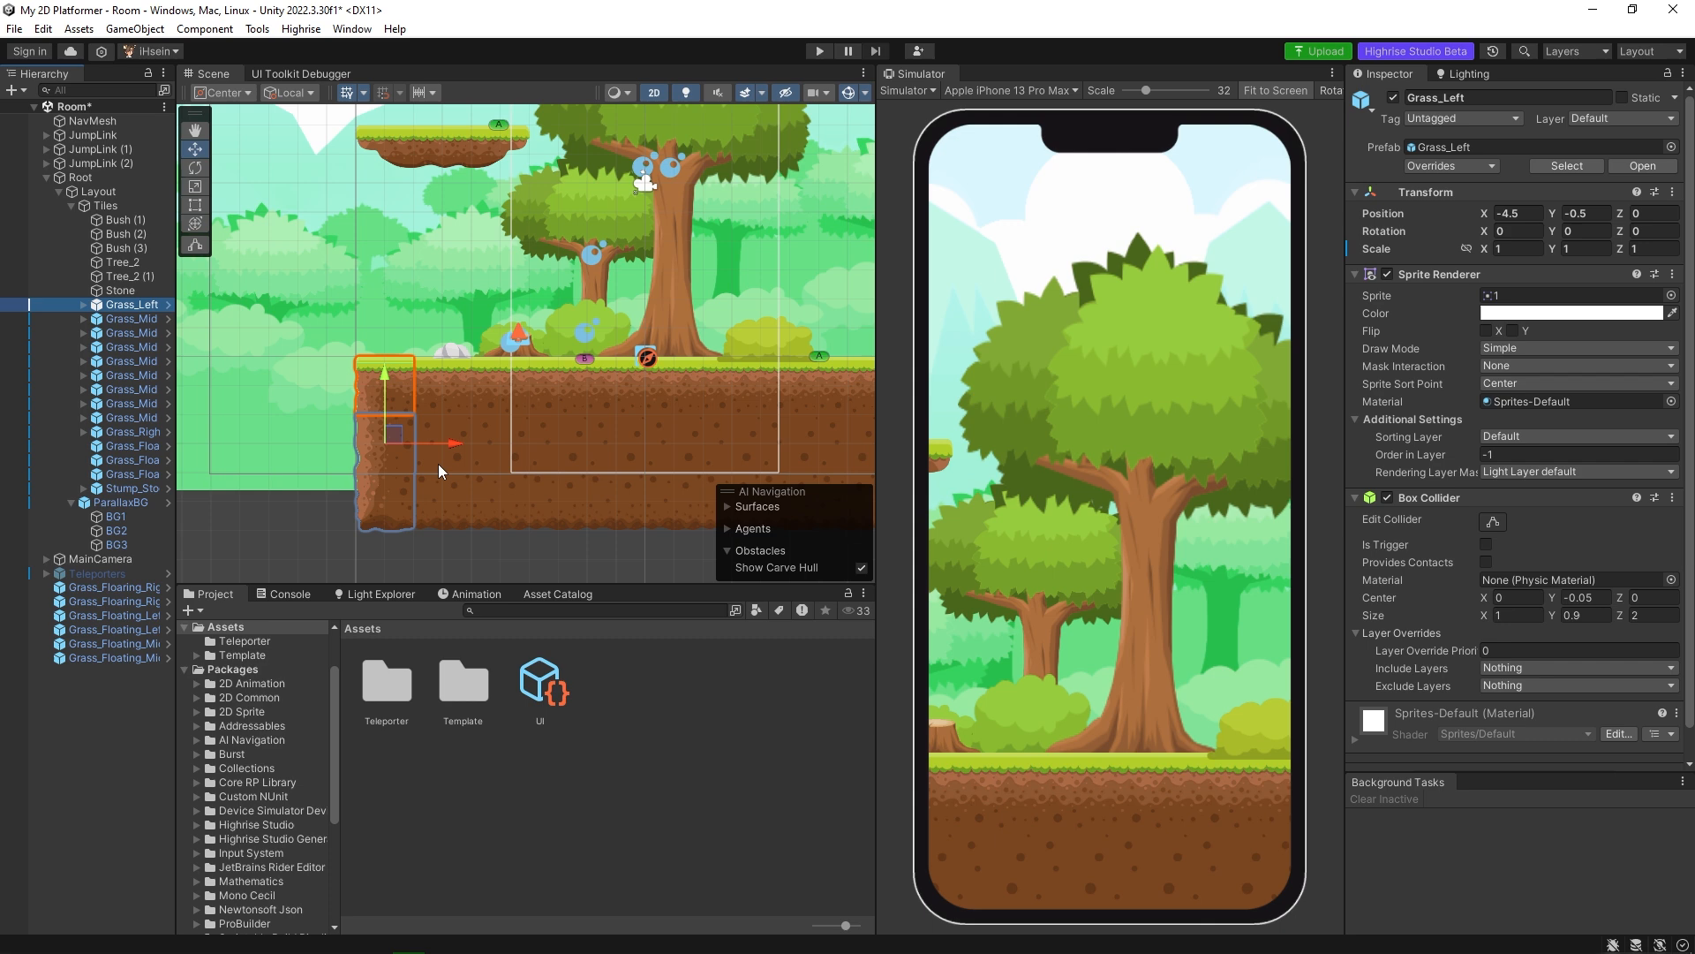
click(83, 304)
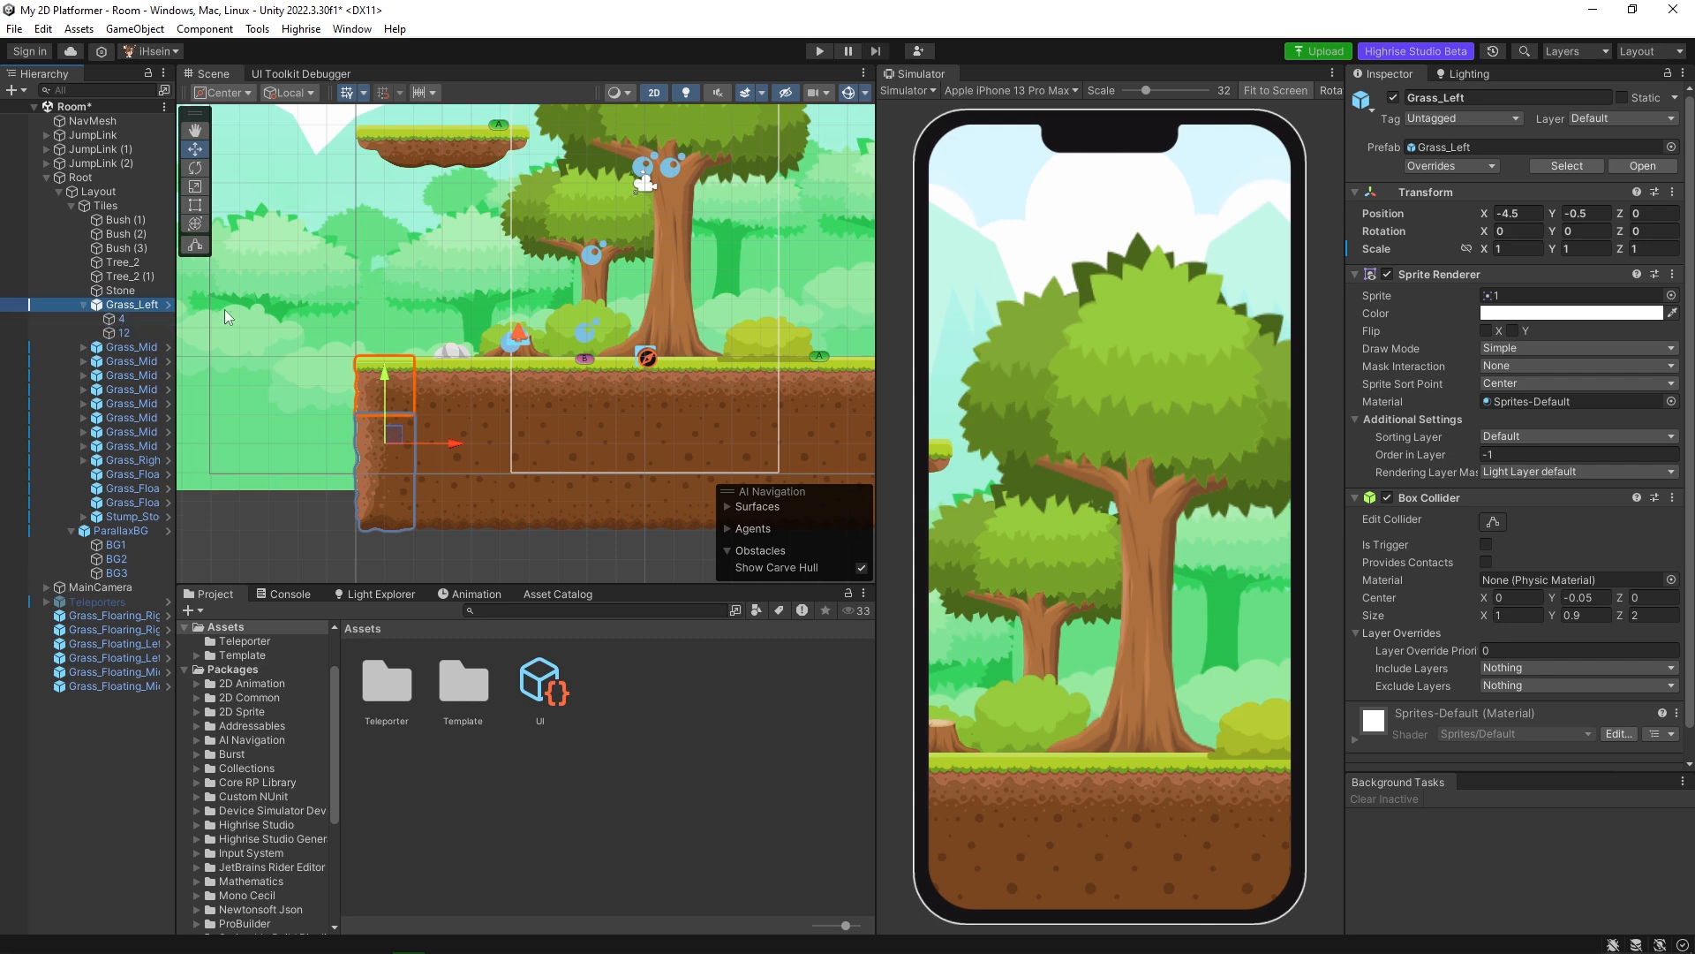
Locate the Grass_Left prefab asset in the project, and move the Grass_Left tile in the scene outward to X -7.
click(1460, 150)
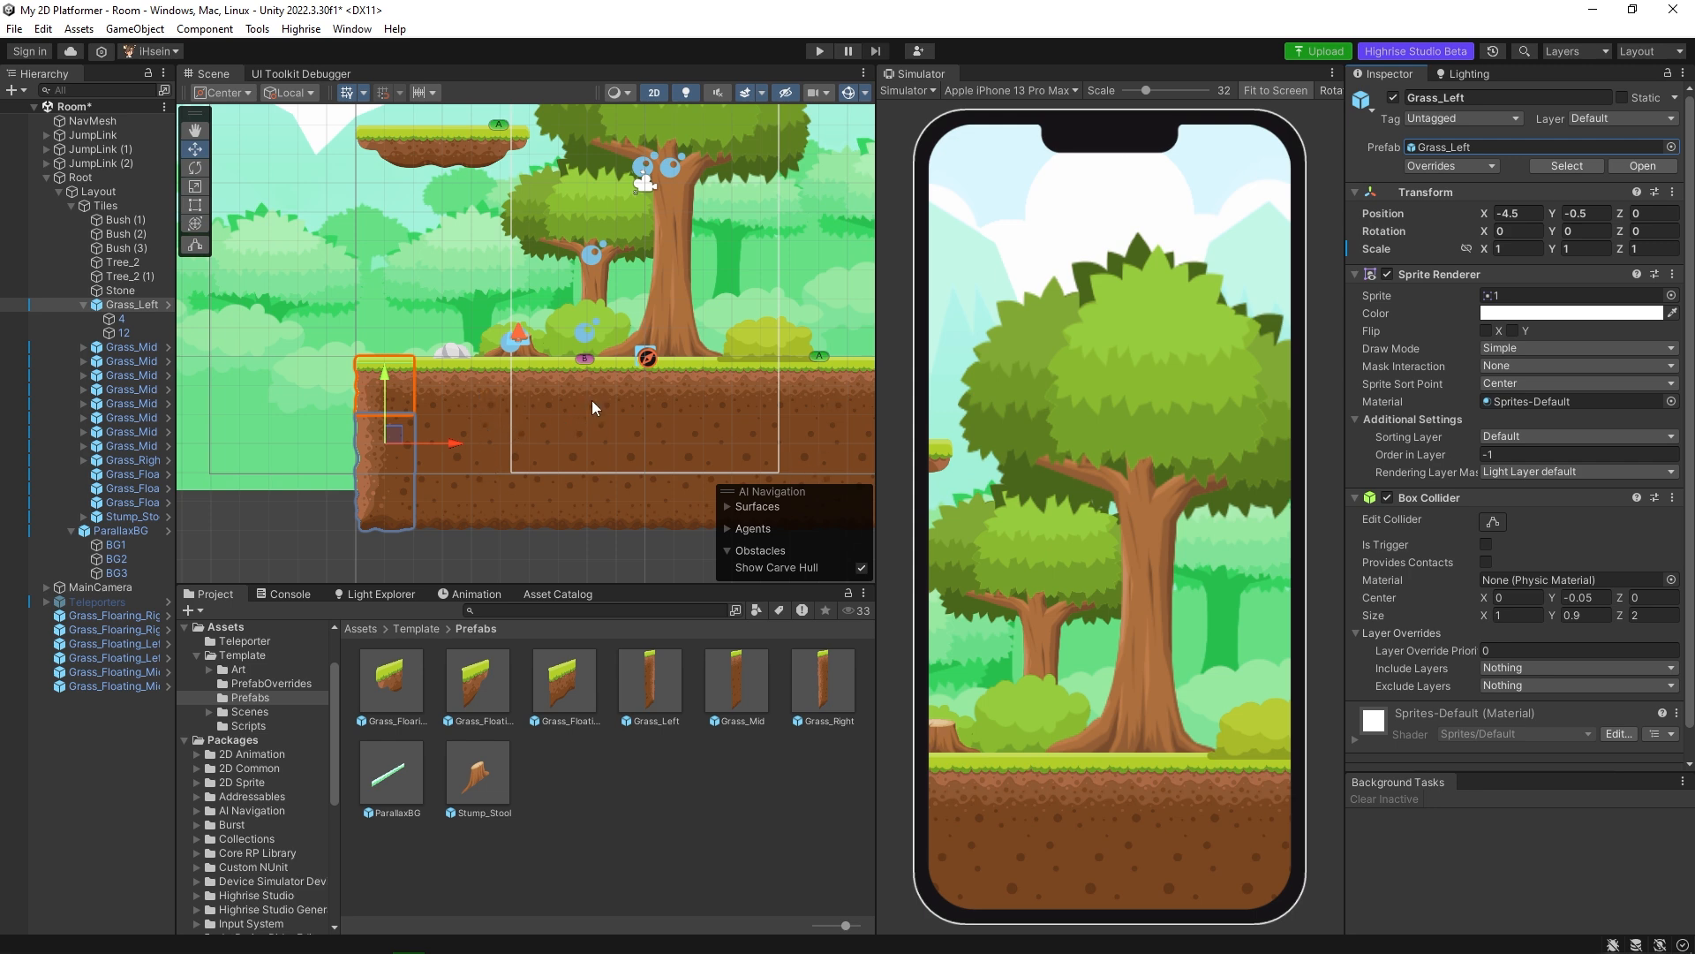
middle_drag(556, 443, 711, 337)
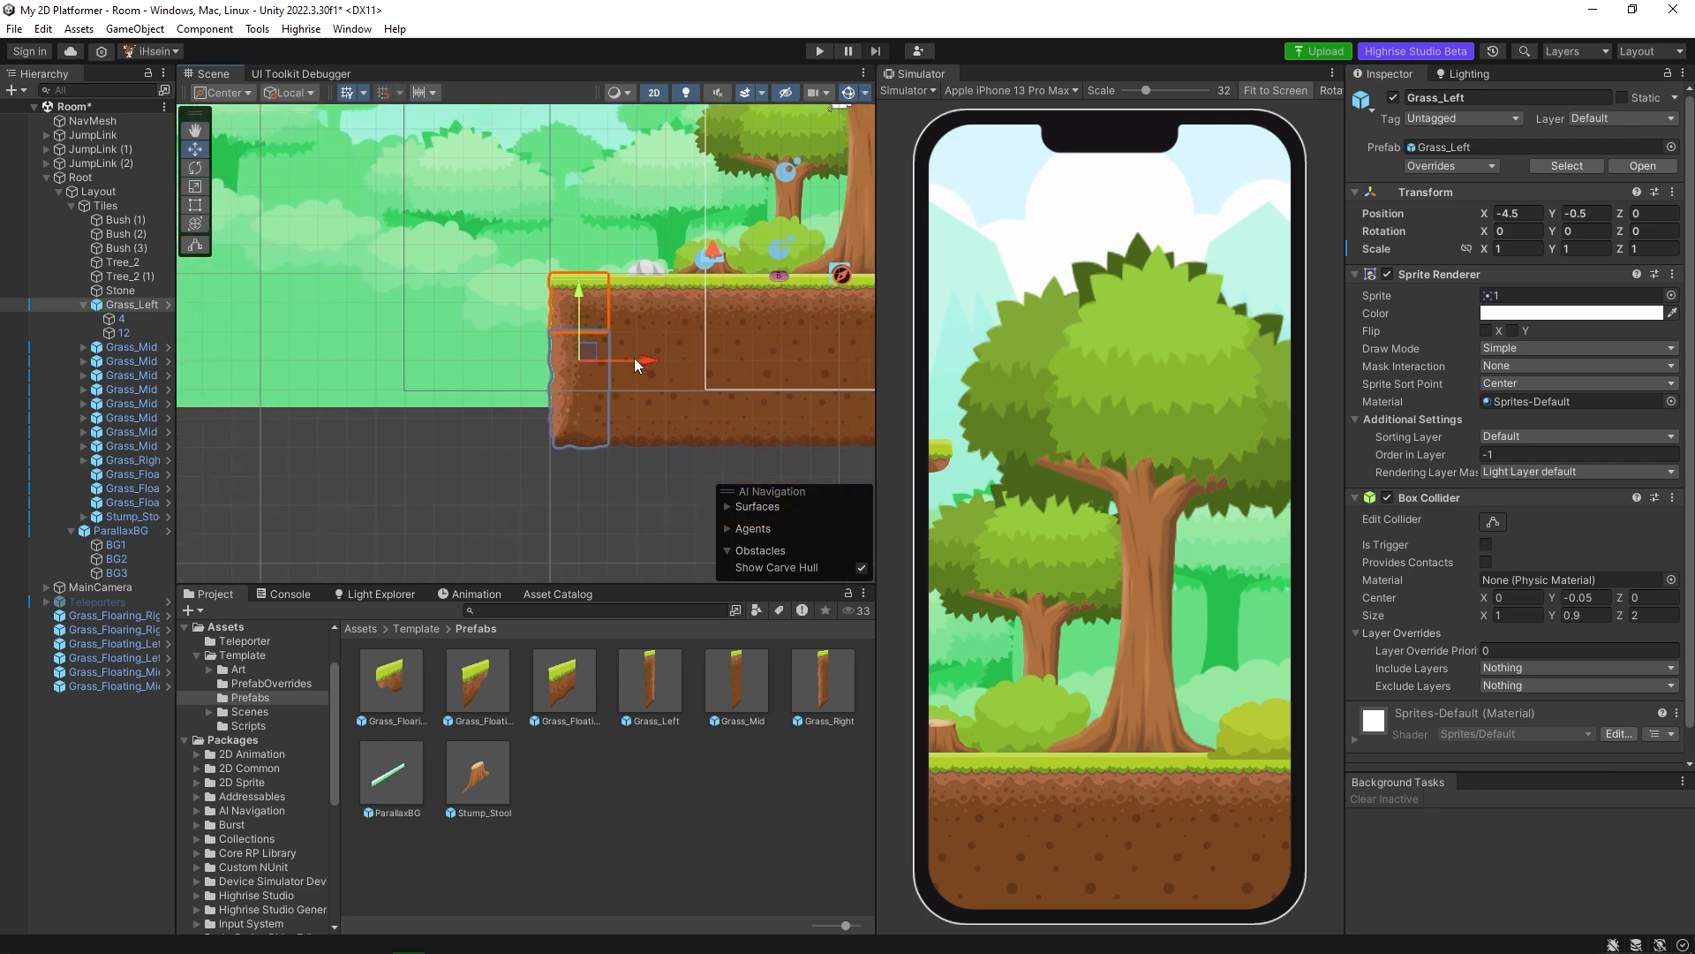
scroll(634, 358, up, 2)
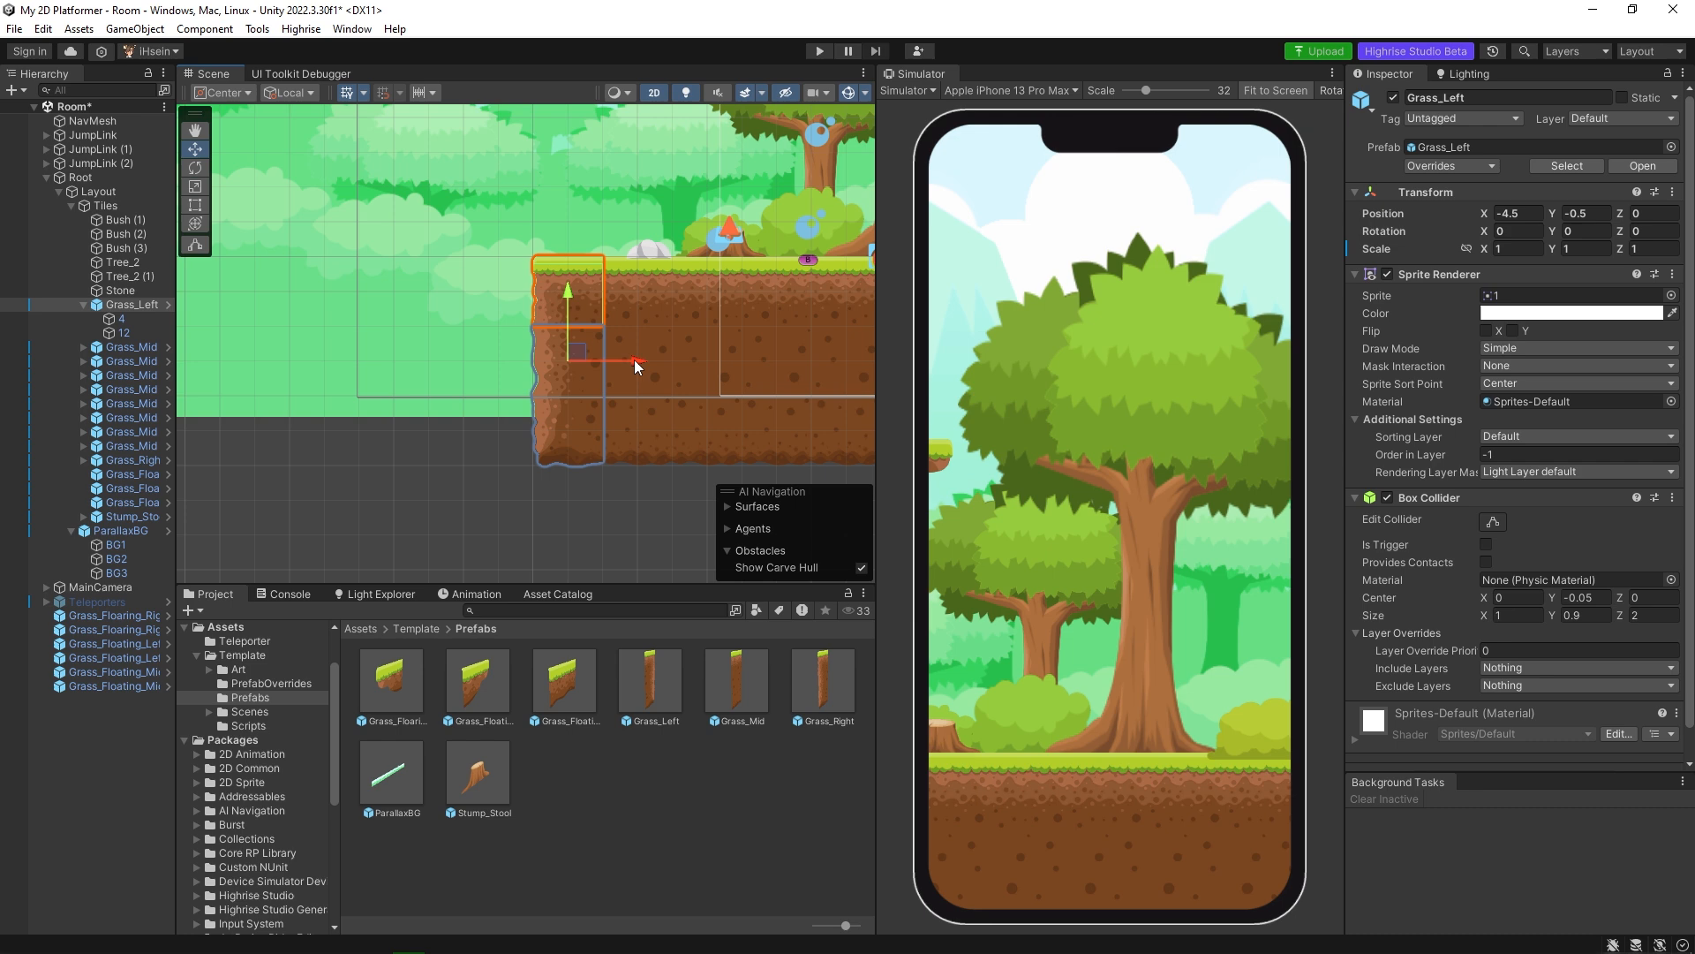
drag(634, 364, 455, 367)
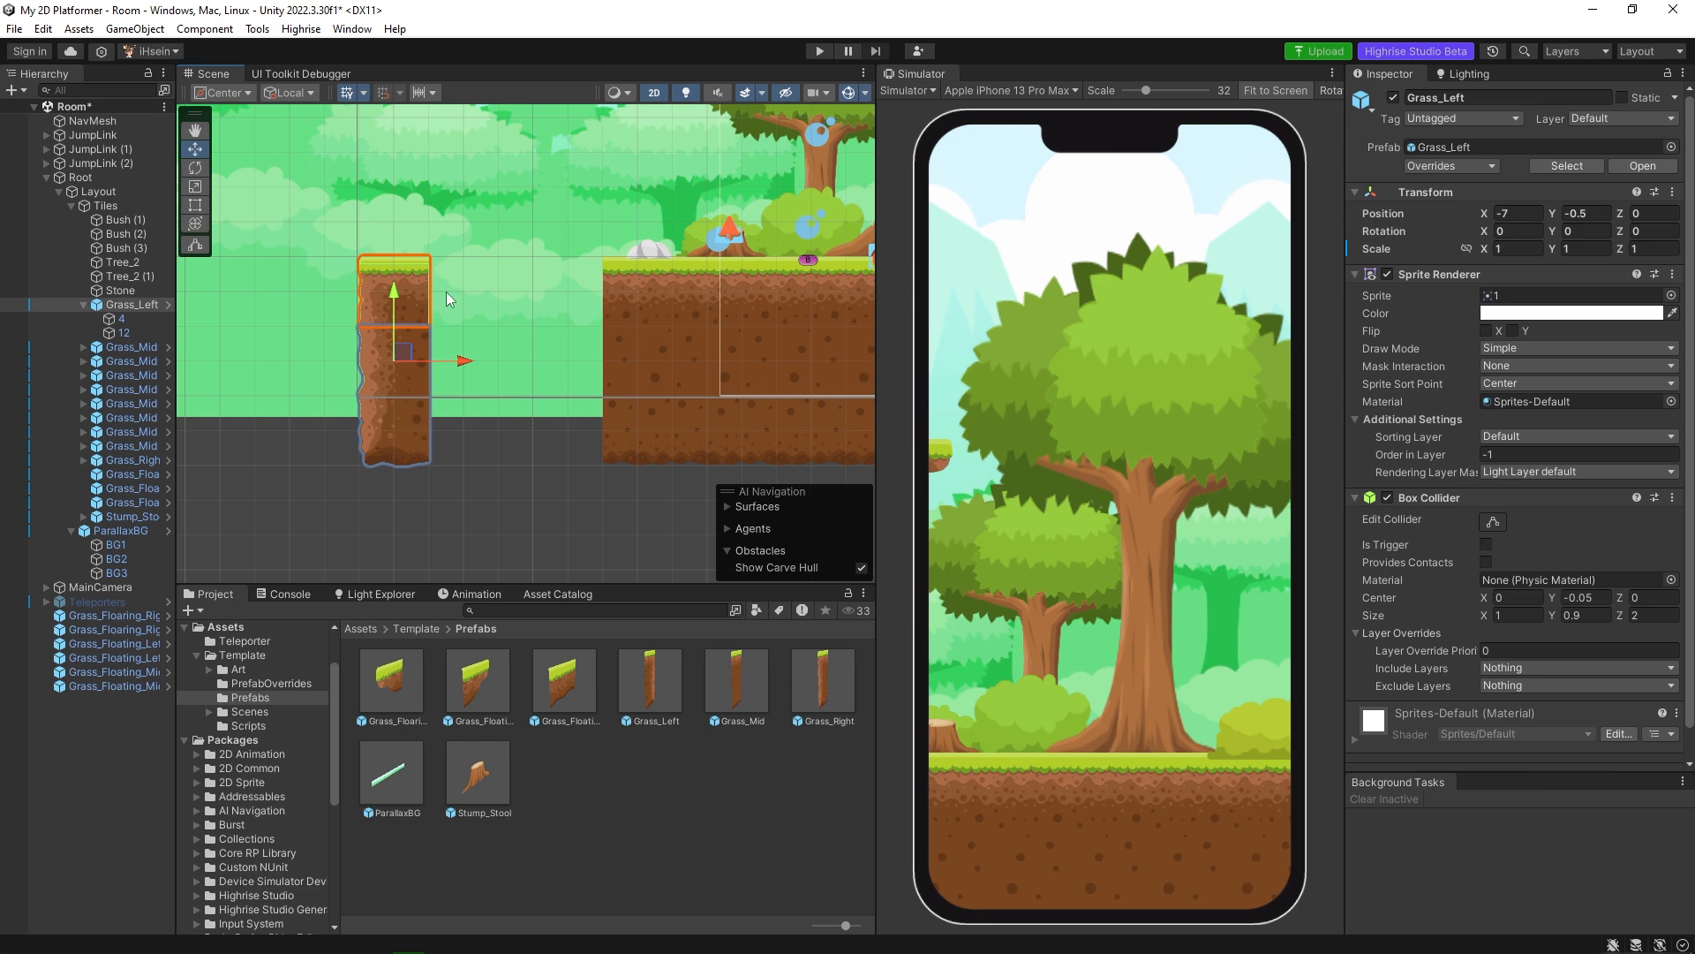
Extend the ground towards Grass_Left with two copies of the outermost Grass_Mid tile, the farther one at X -5.5.
click(627, 332)
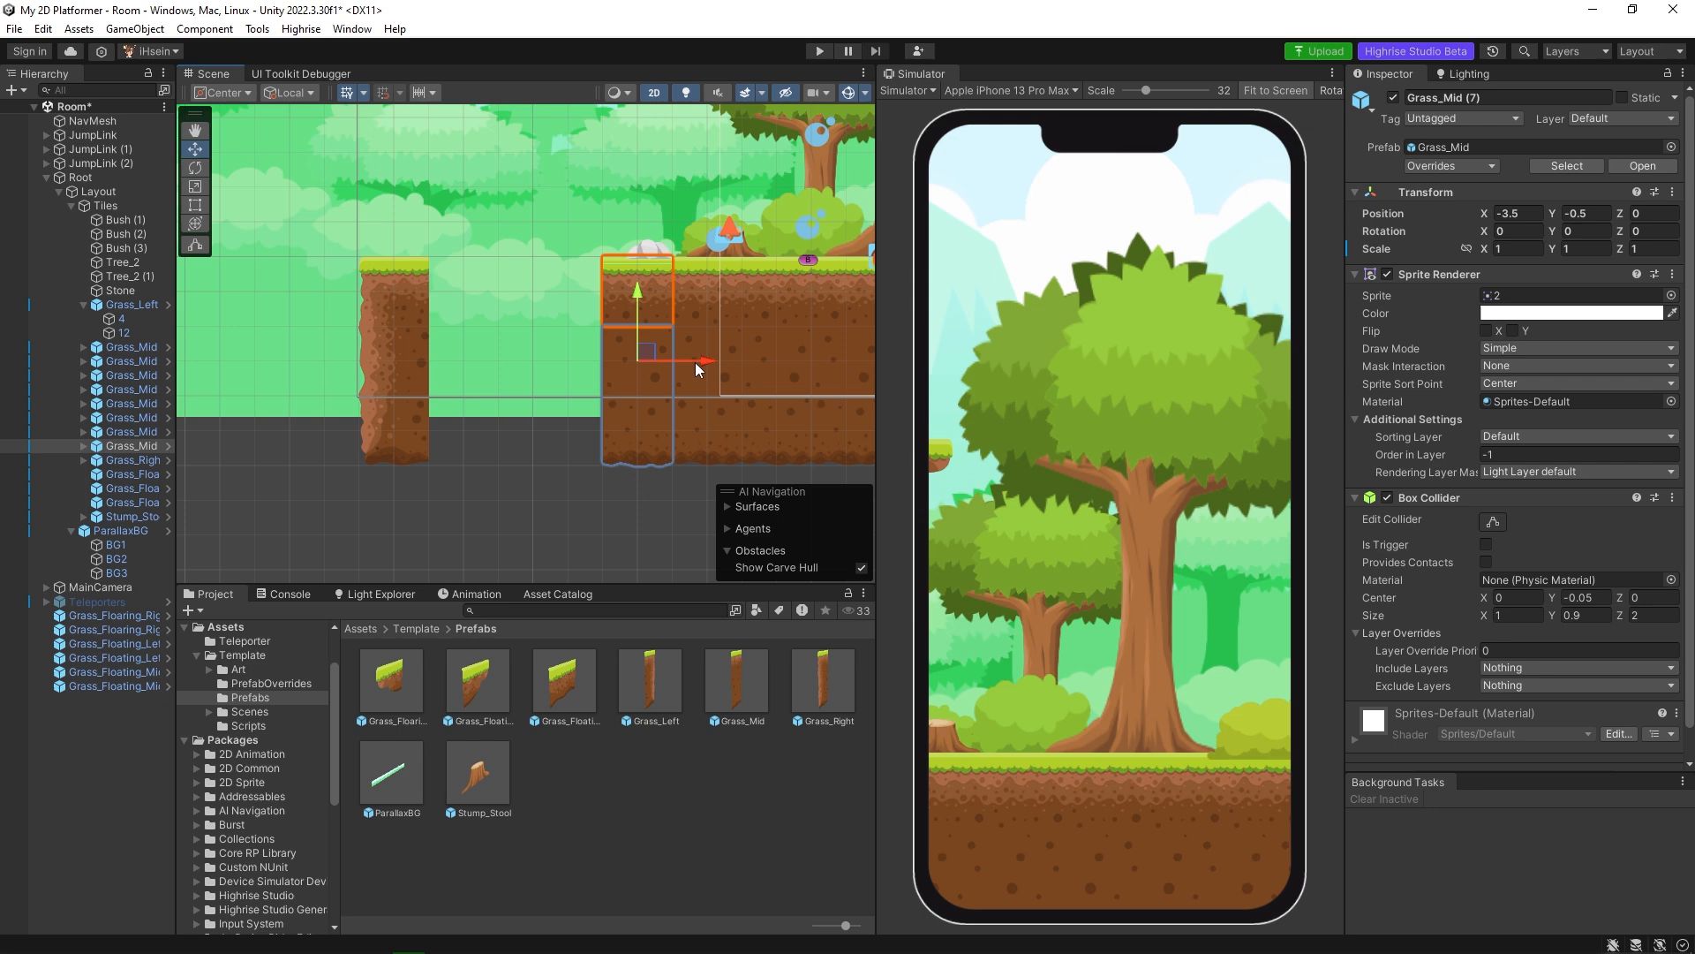
key(ctrl+d)
drag(695, 362, 565, 365)
key(ctrl+d)
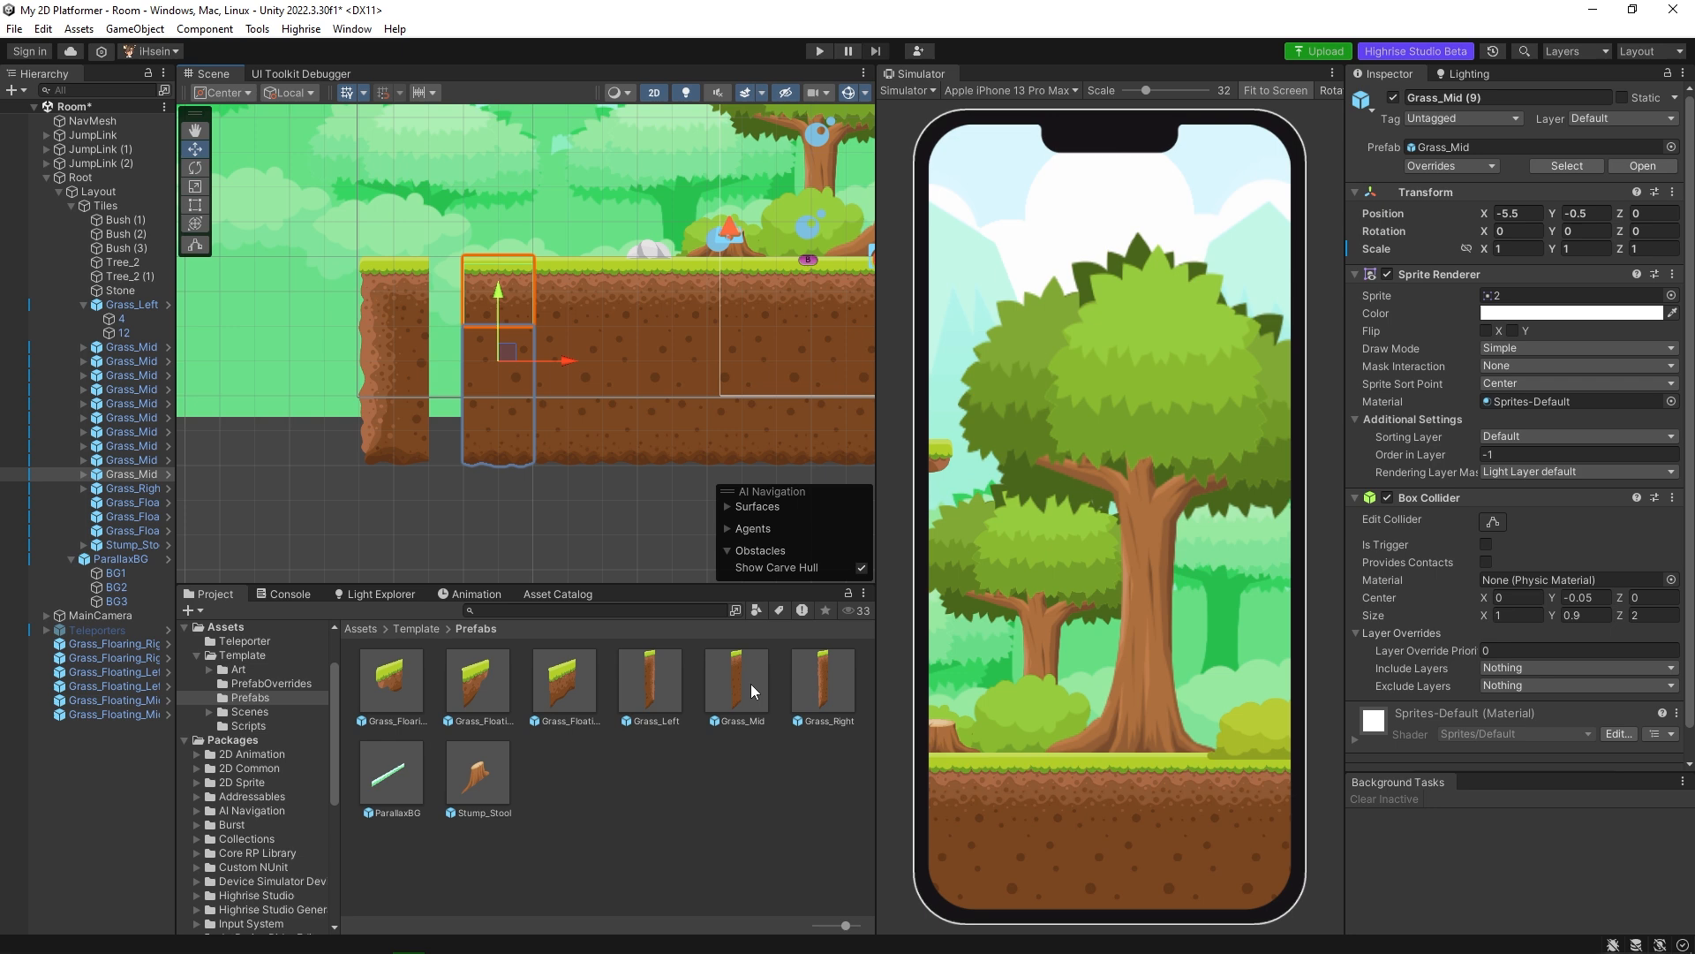
Try placing a Grass_Mid prefab from the project into the gap beside Grass_Left, and delete it again.
drag(750, 684, 457, 355)
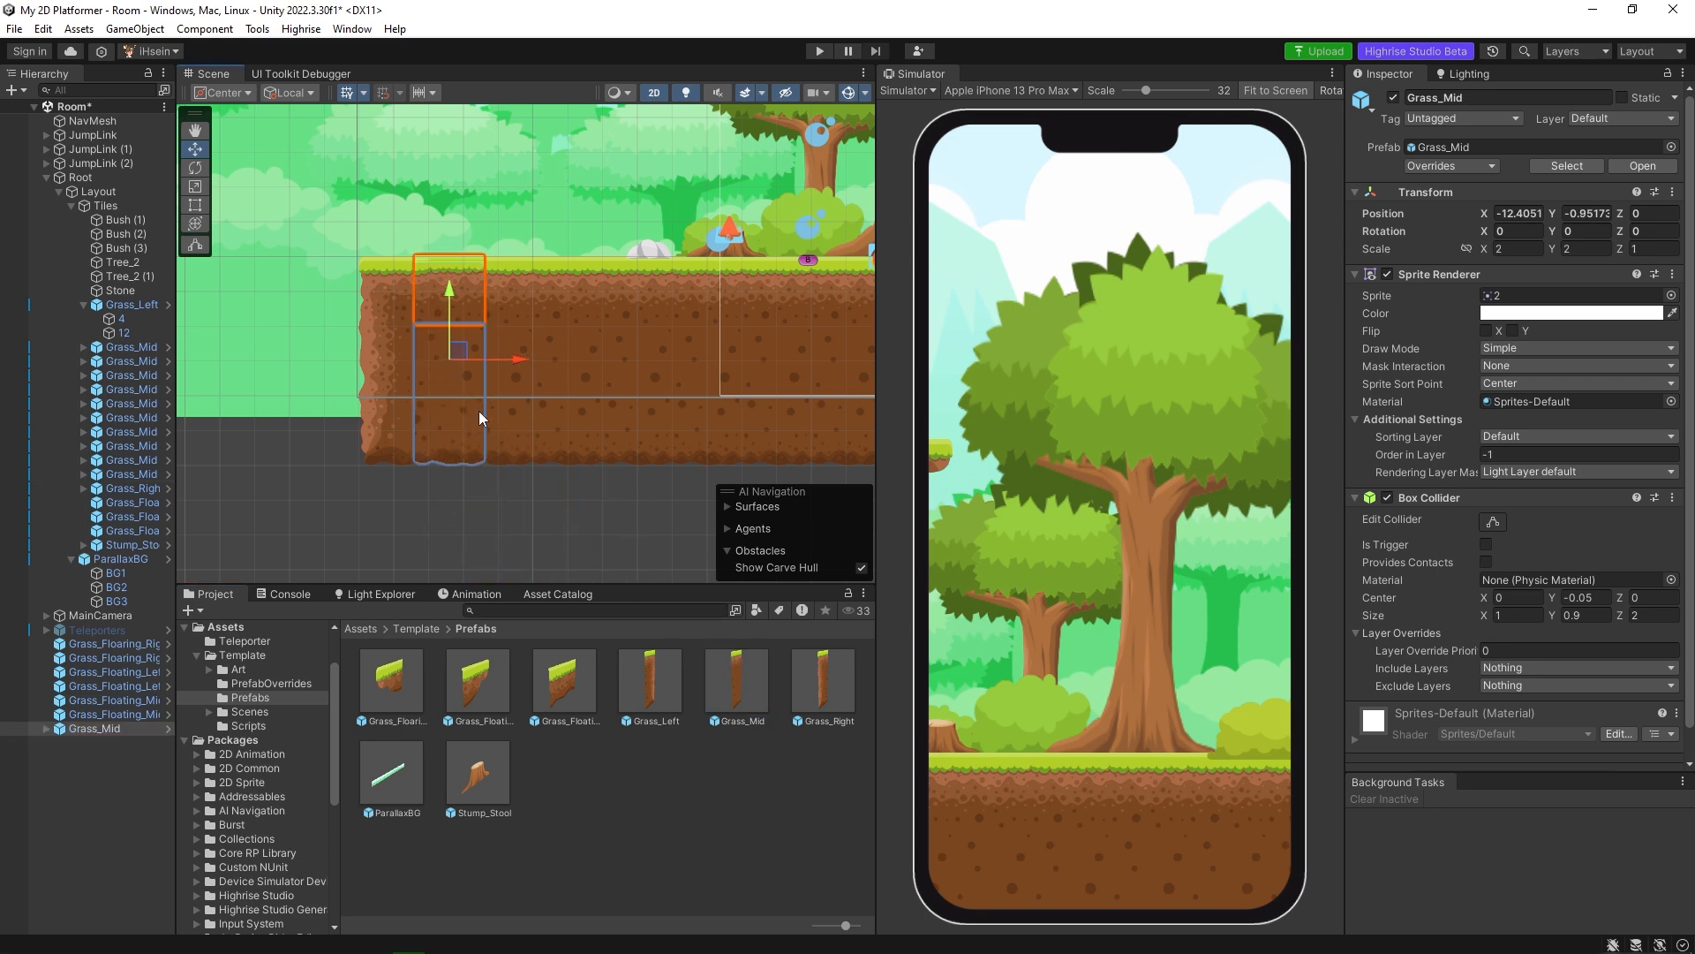
key(Delete)
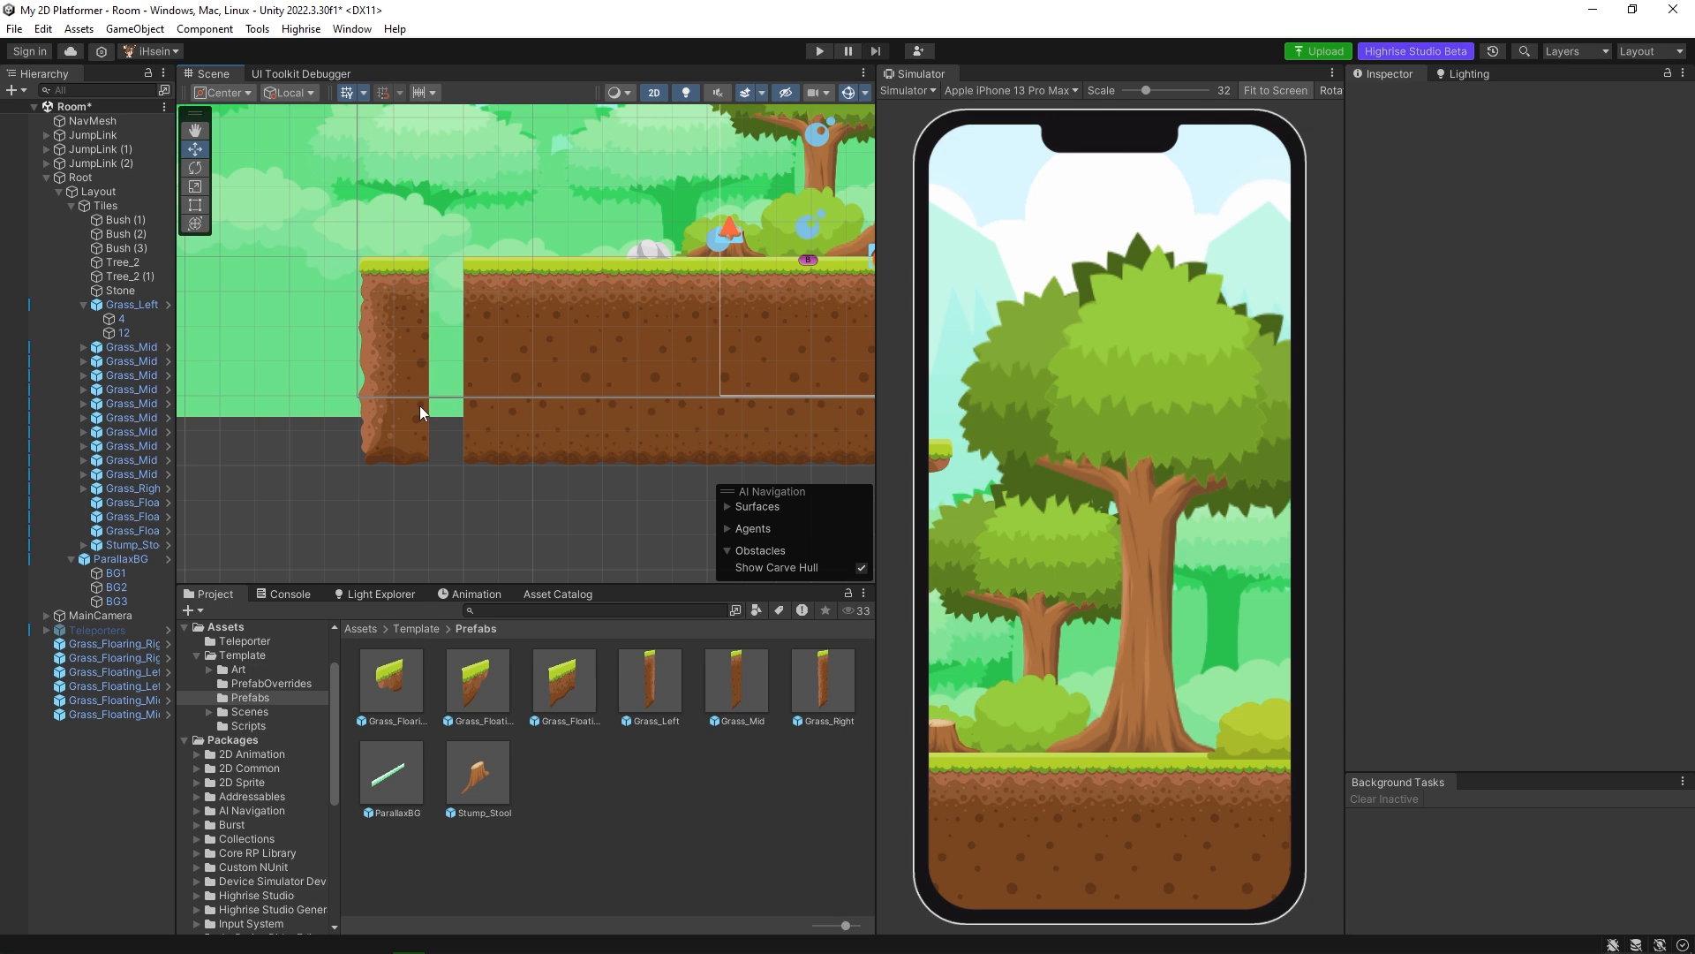
Move Grass_Left out to X -8.25 and place a copy of the outermost Grass_Mid tile at X -6.5.
click(424, 371)
drag(458, 359, 369, 357)
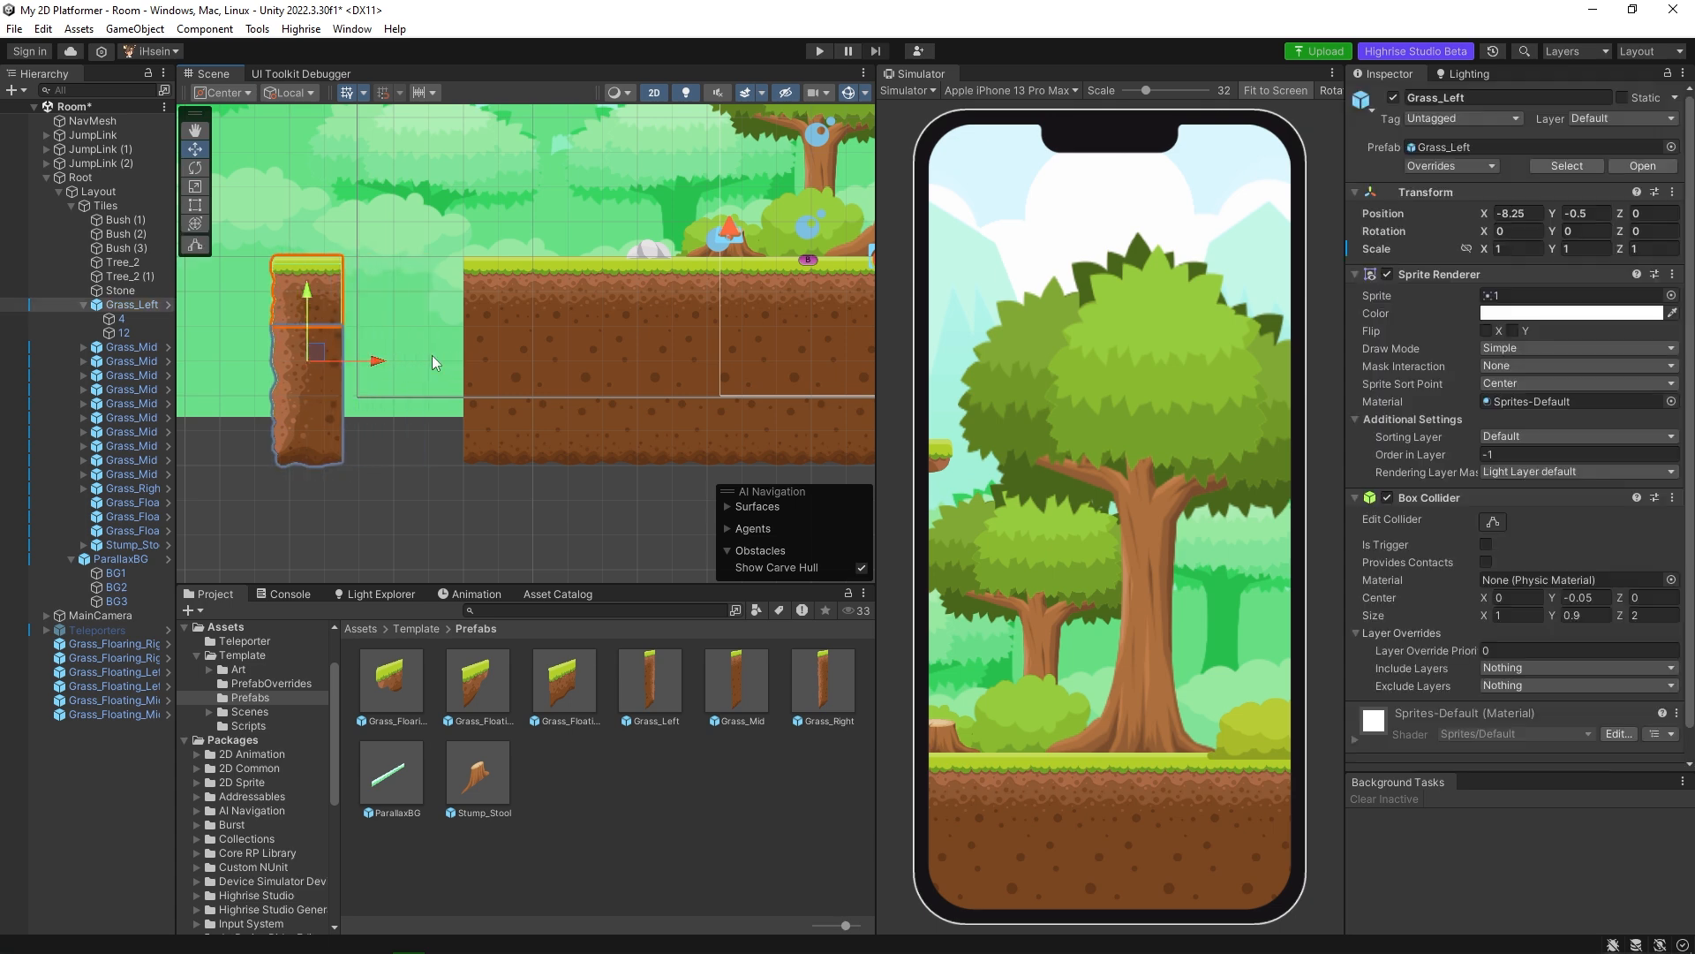
click(509, 349)
key(ctrl+d)
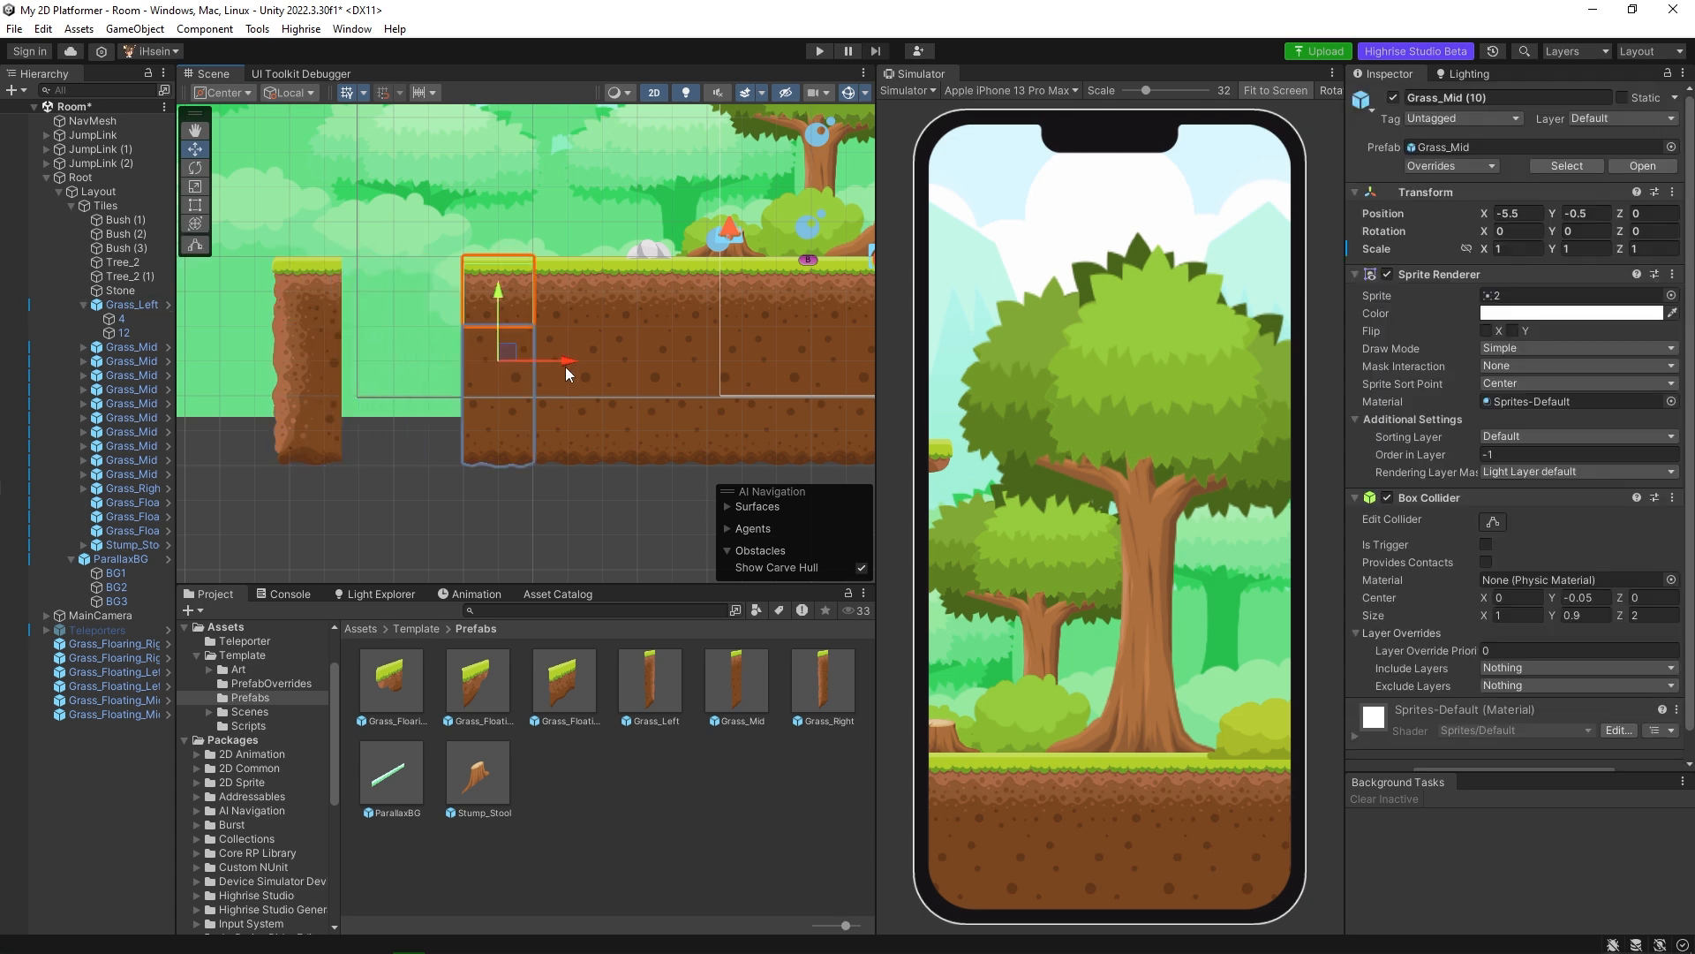
drag(570, 362, 491, 358)
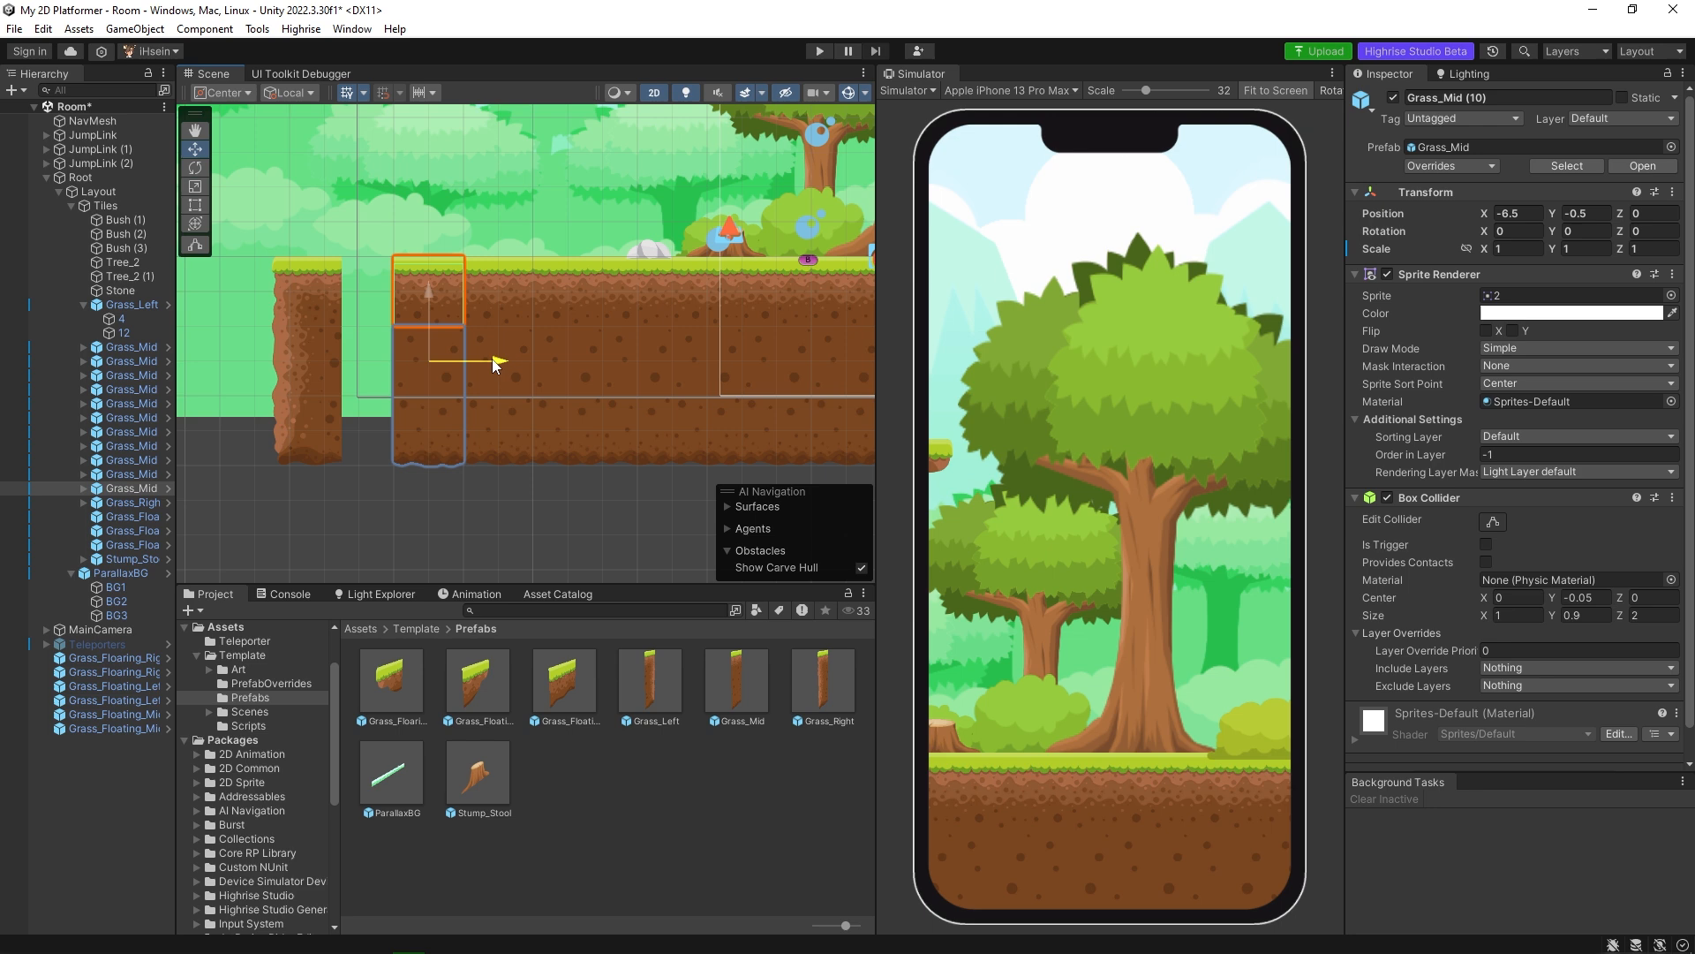
Move Grass_Left up against the outermost Grass_Mid tile to close the gap in the ground.
click(304, 370)
drag(369, 369, 423, 367)
click(549, 490)
scroll(624, 382, down, 4)
middle_drag(713, 377, 612, 395)
scroll(562, 384, down, 4)
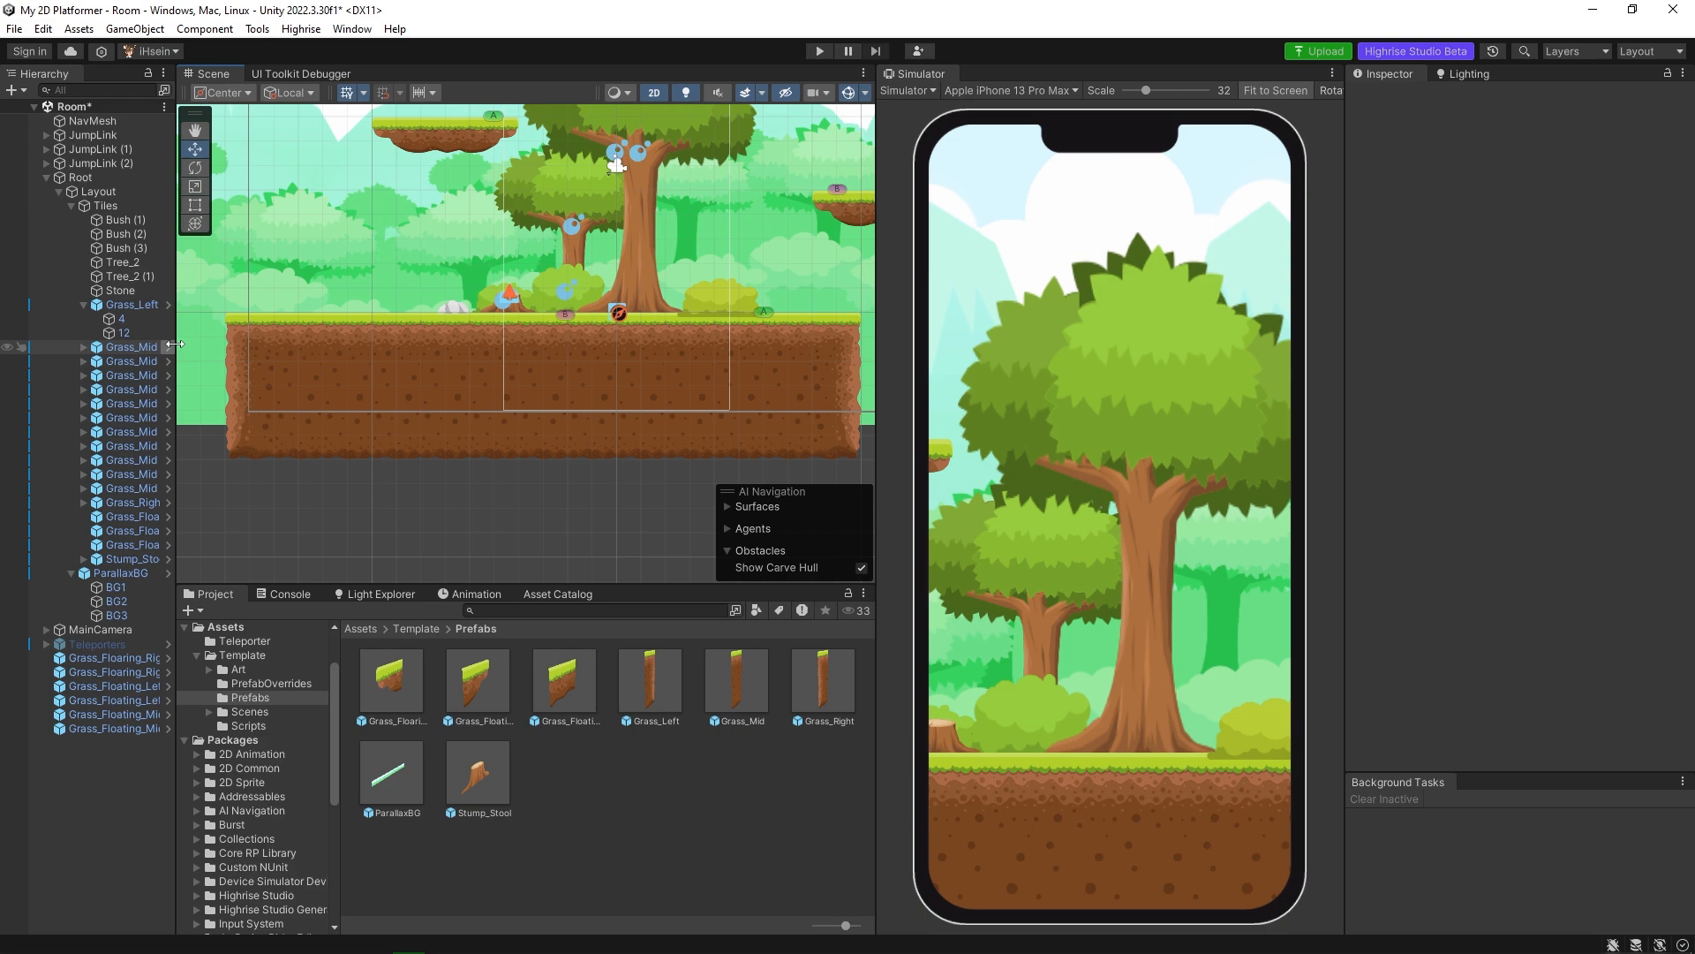
Widen the hierarchy to show full object names and turn on Show NavMesh under the AI Navigation surfaces.
drag(175, 348, 225, 348)
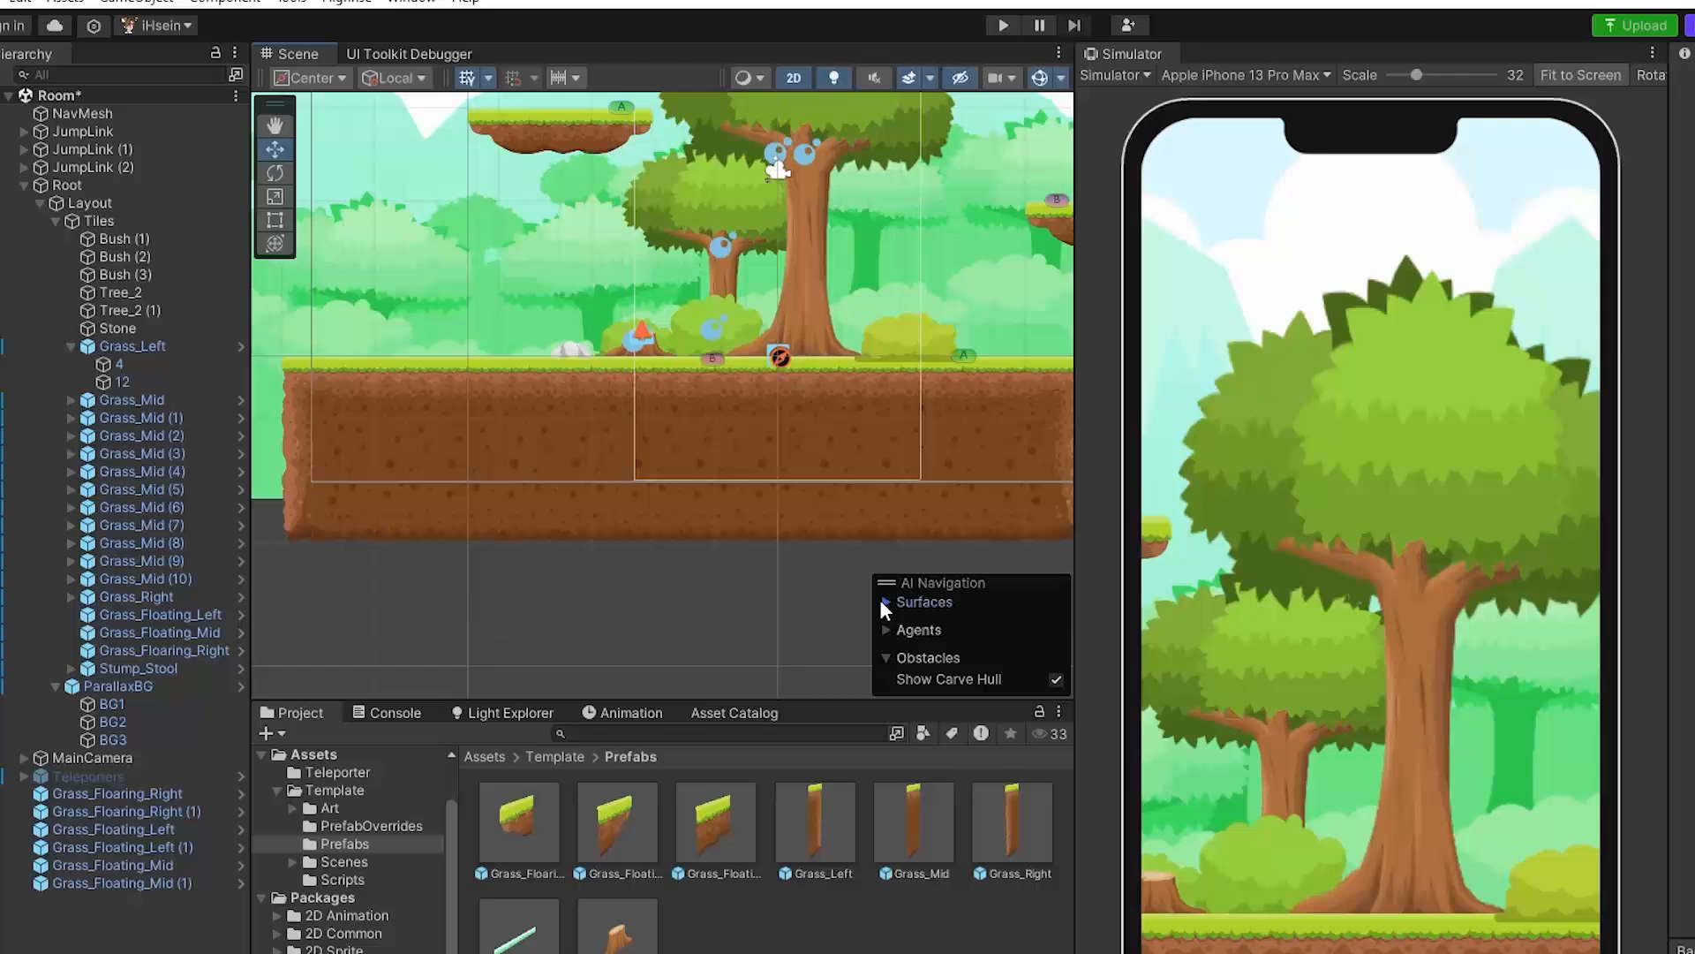
click(884, 603)
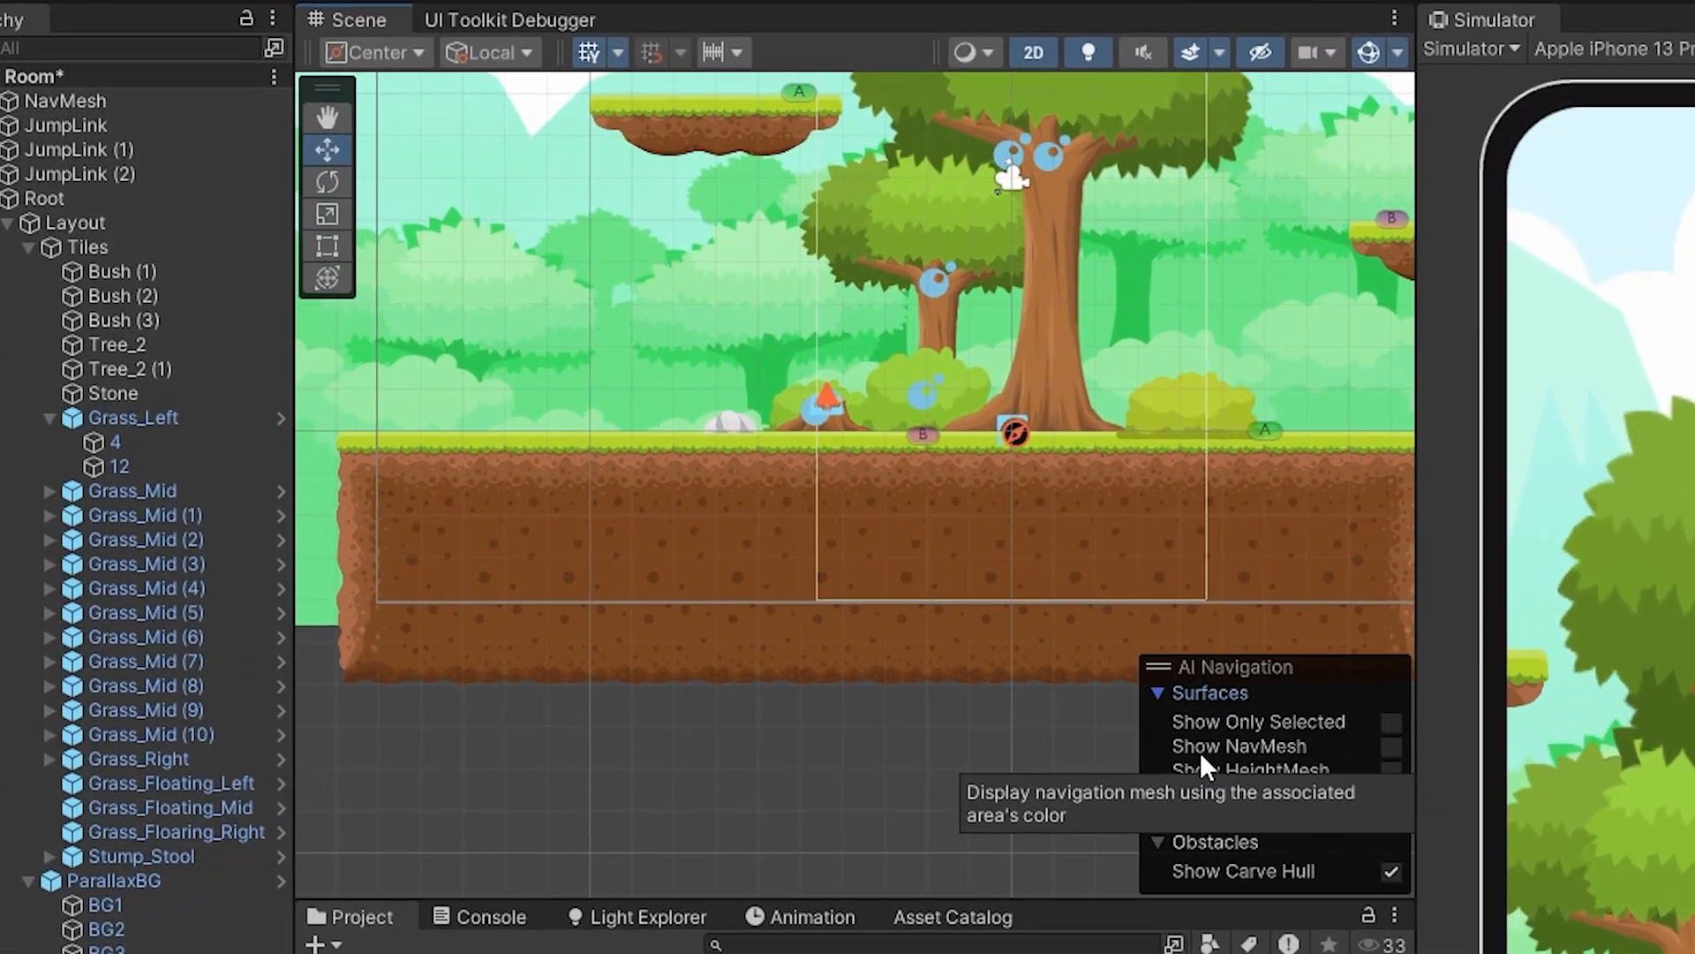
click(1390, 747)
Examine the NavMesh lines and jump links across the ground and the floating platforms.
middle_drag(975, 400, 805, 512)
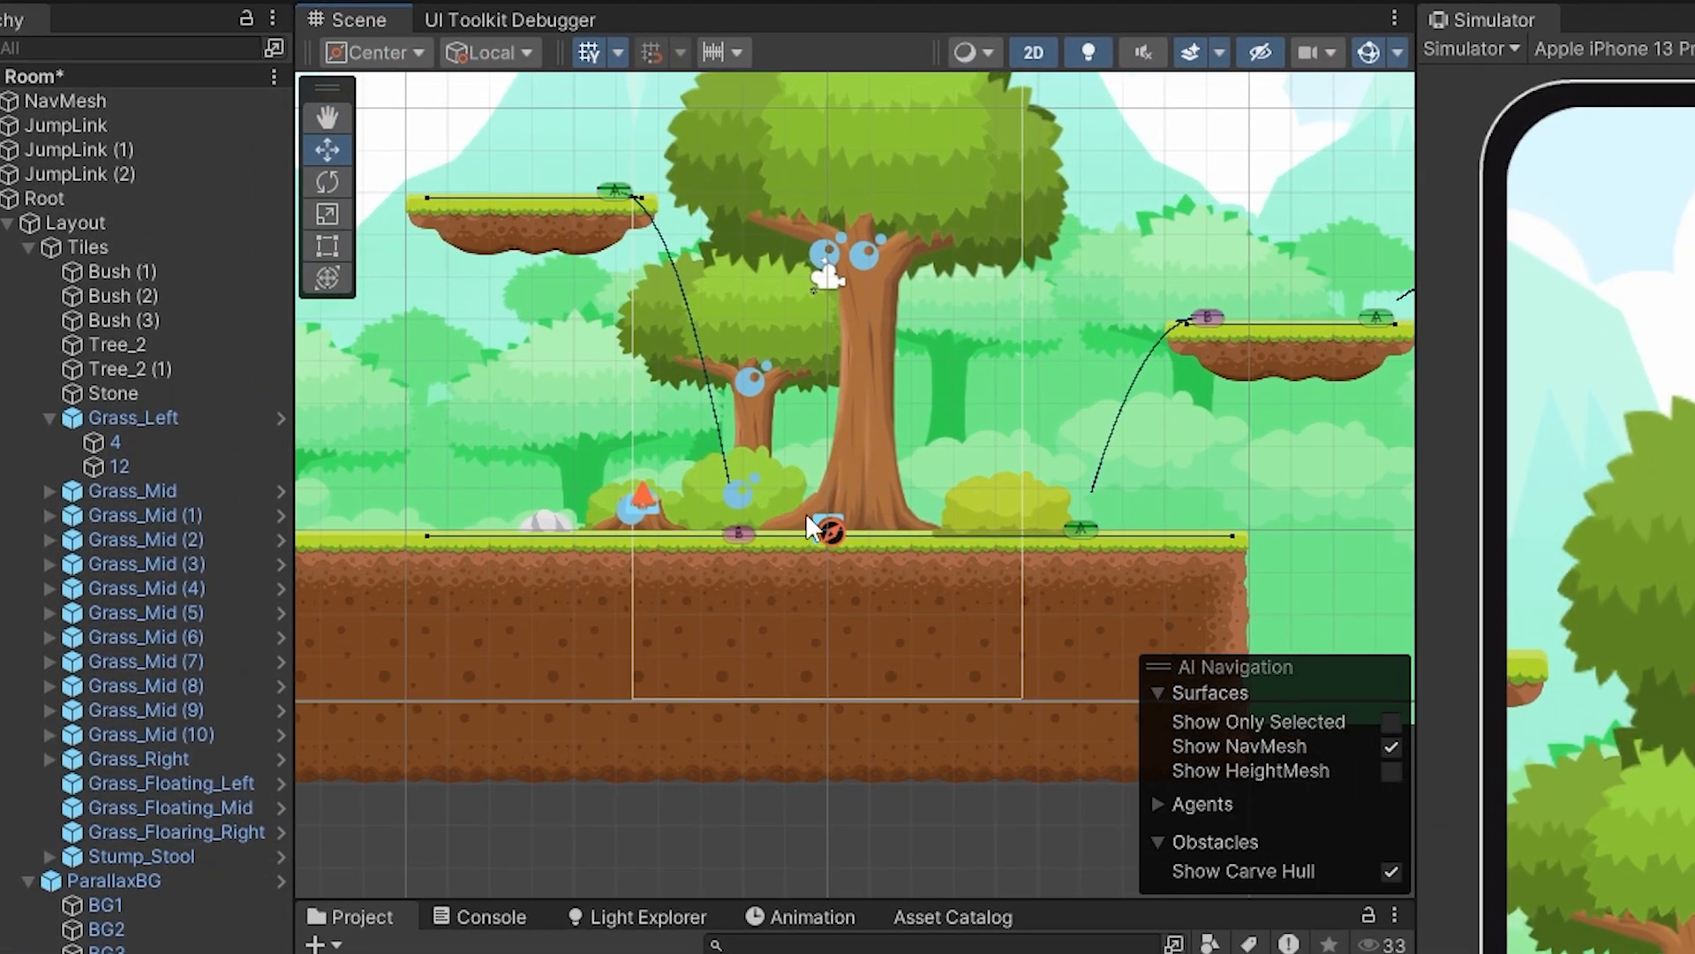
middle_drag(1174, 514, 949, 555)
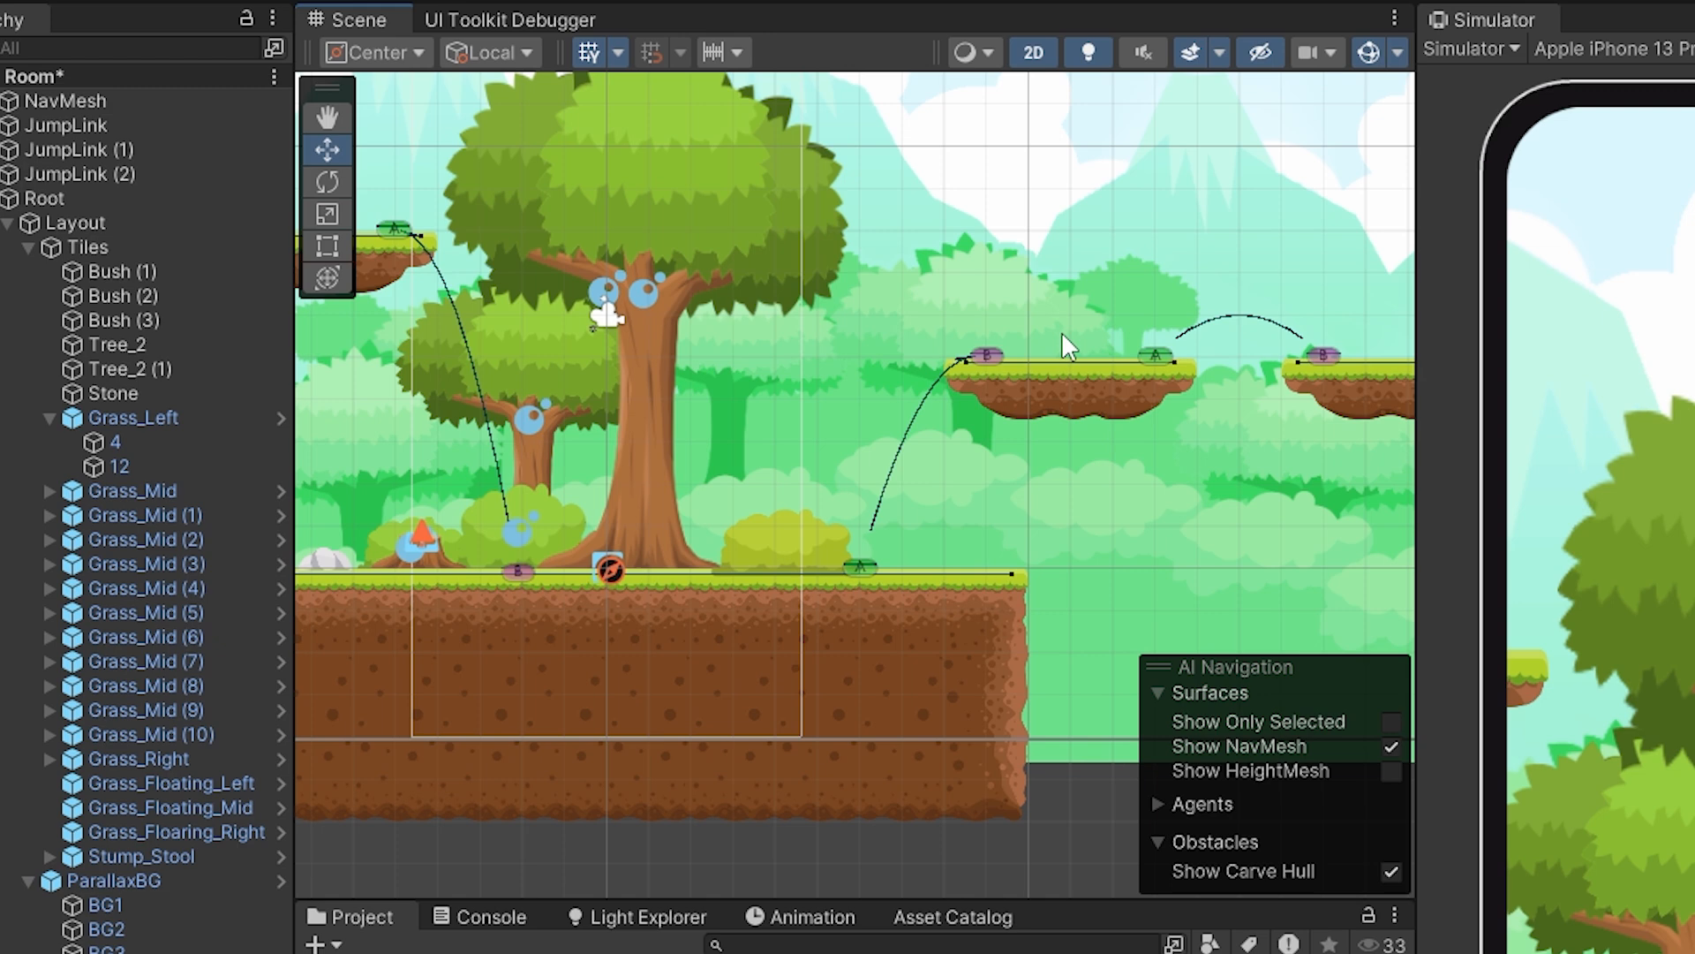
mouse_move(1257, 385)
middle_down()
mouse_move(1015, 396)
mouse_move(1279, 370)
middle_up()
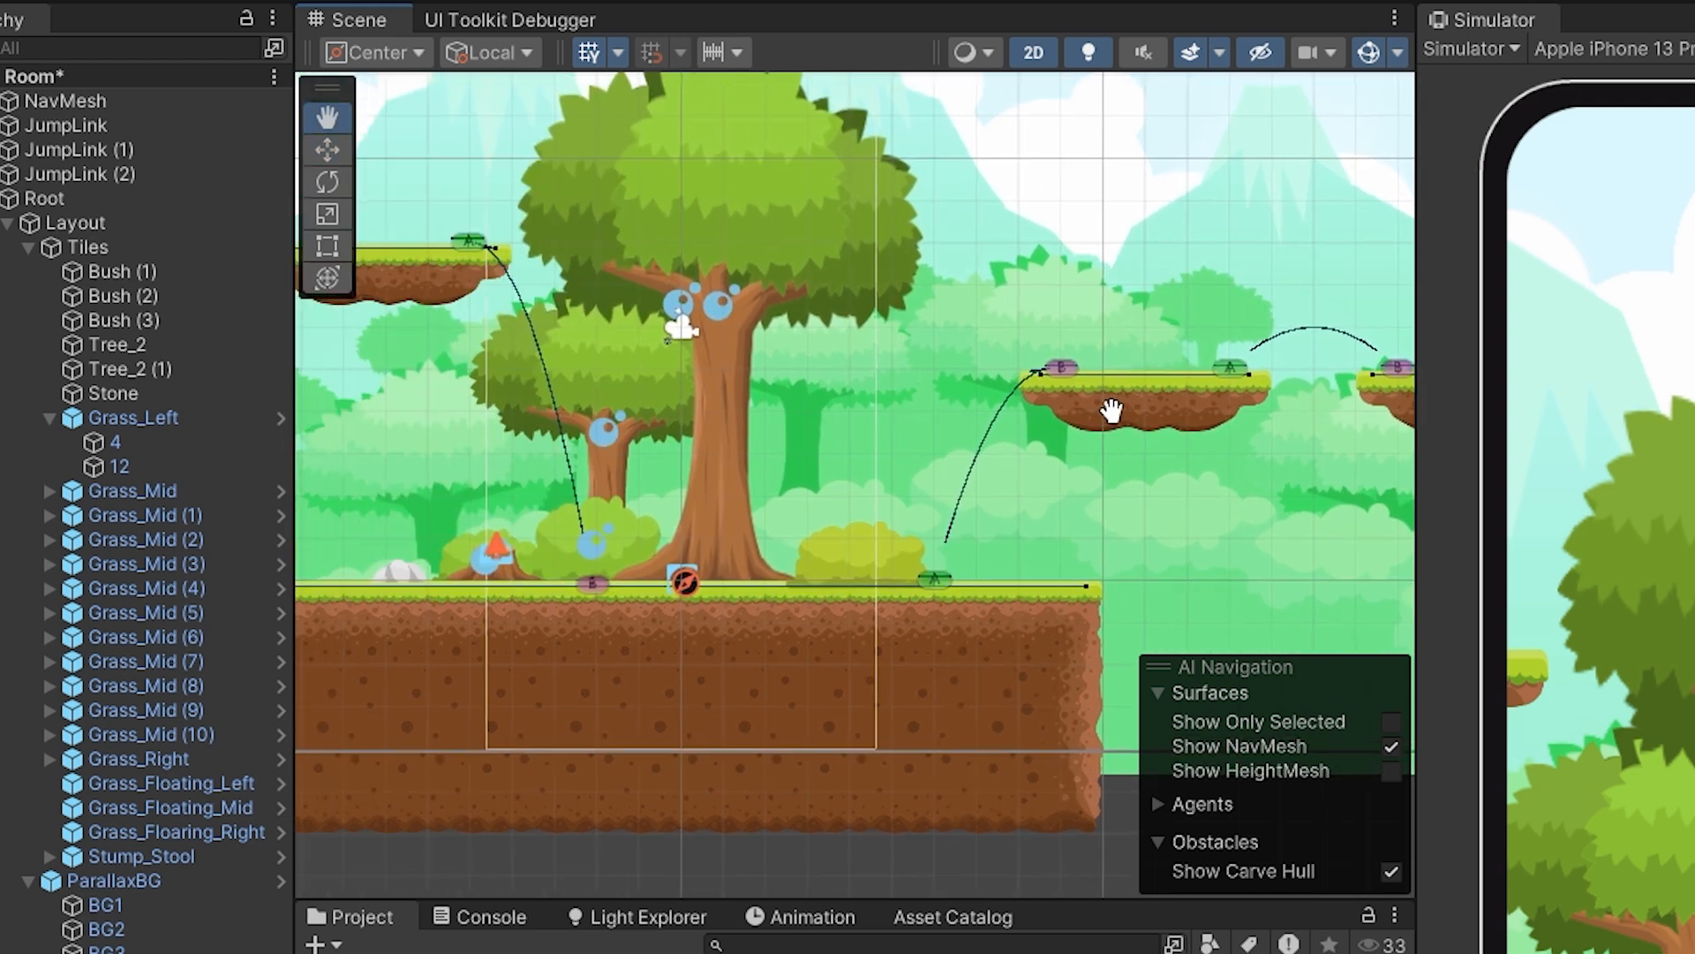
middle_drag(877, 557, 1236, 534)
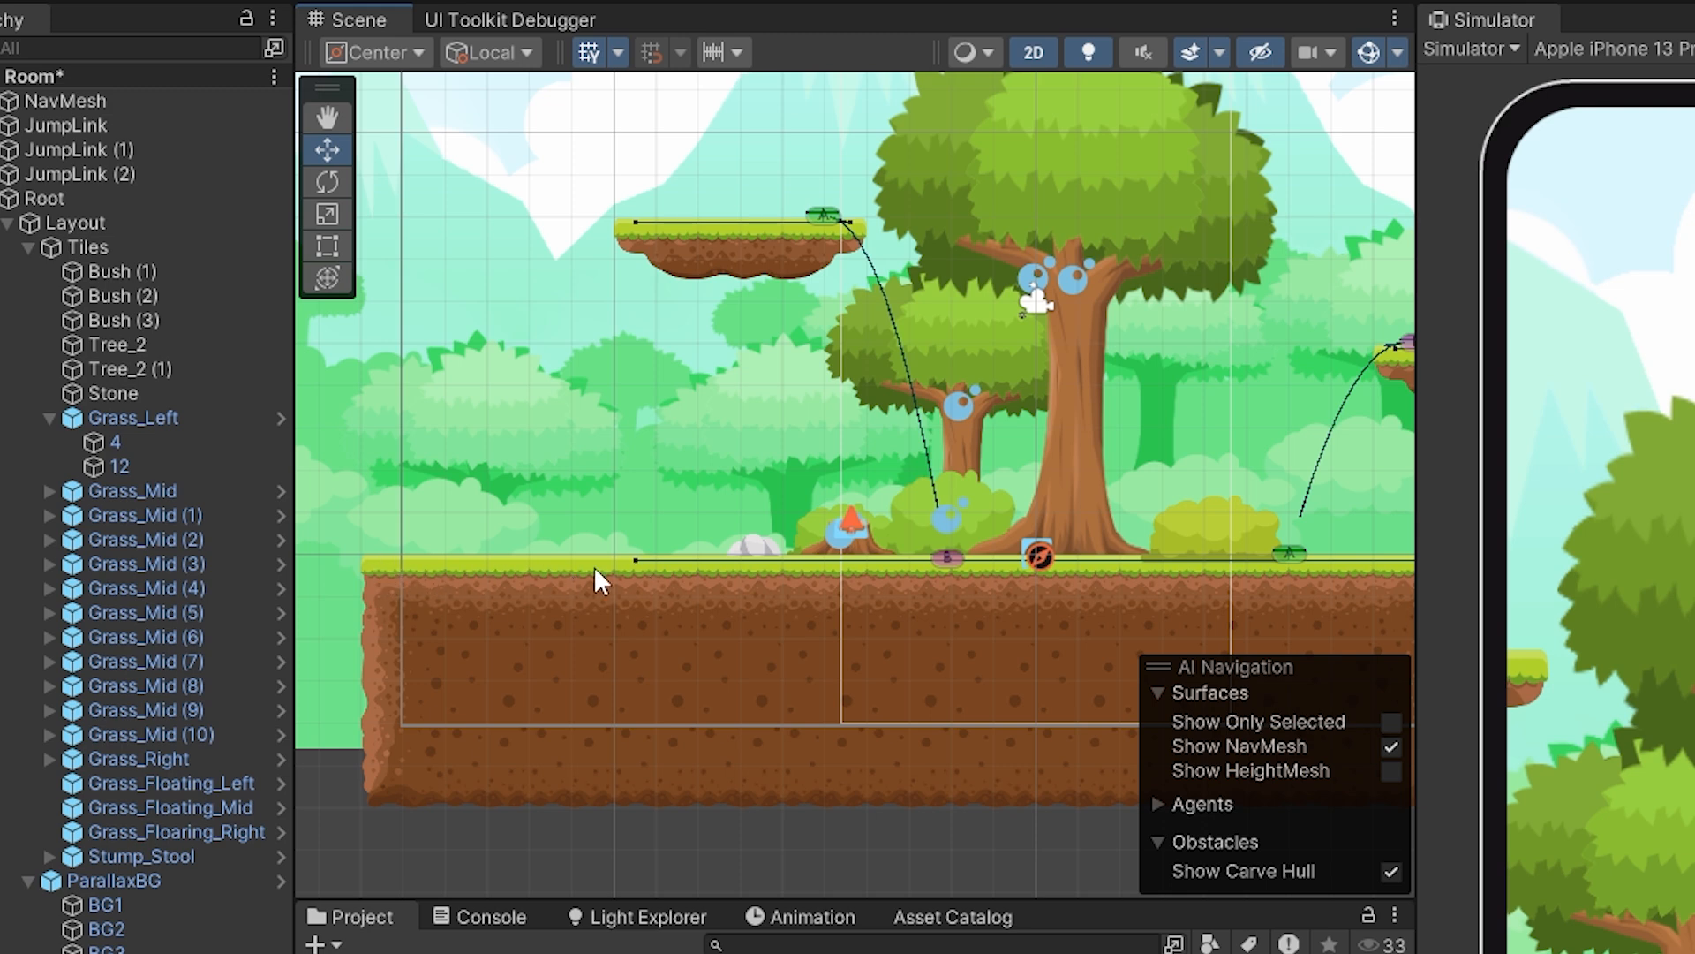
middle_drag(935, 506, 736, 531)
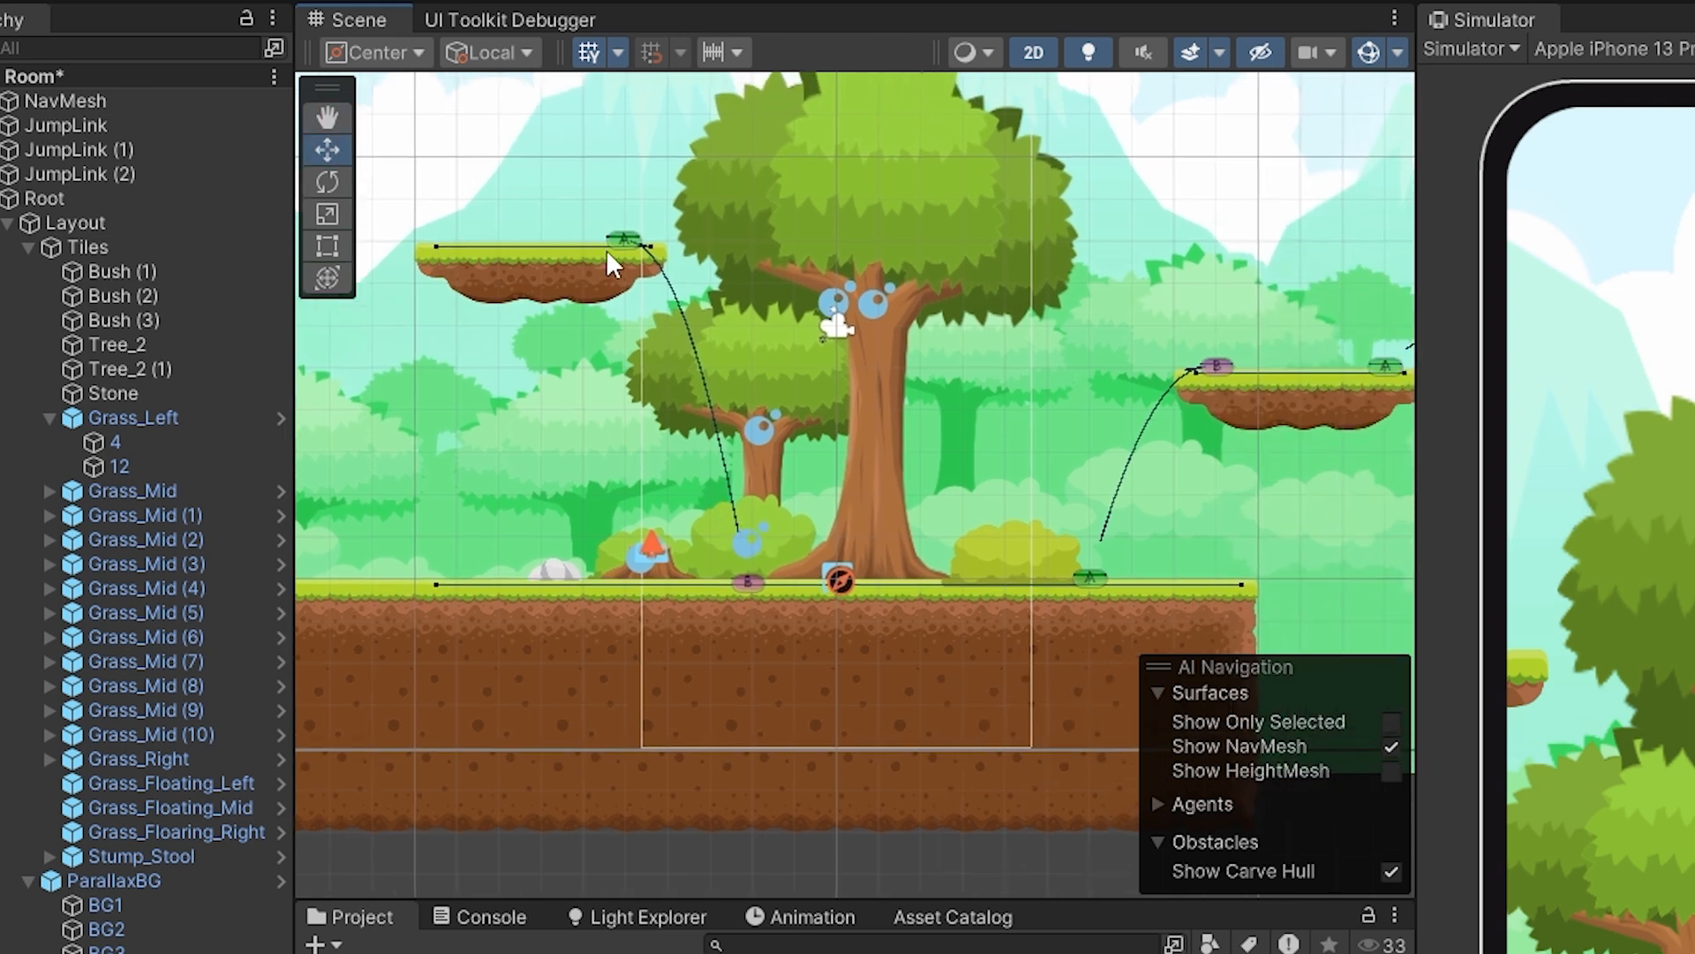
middle_drag(853, 360, 516, 364)
middle_drag(972, 406, 806, 402)
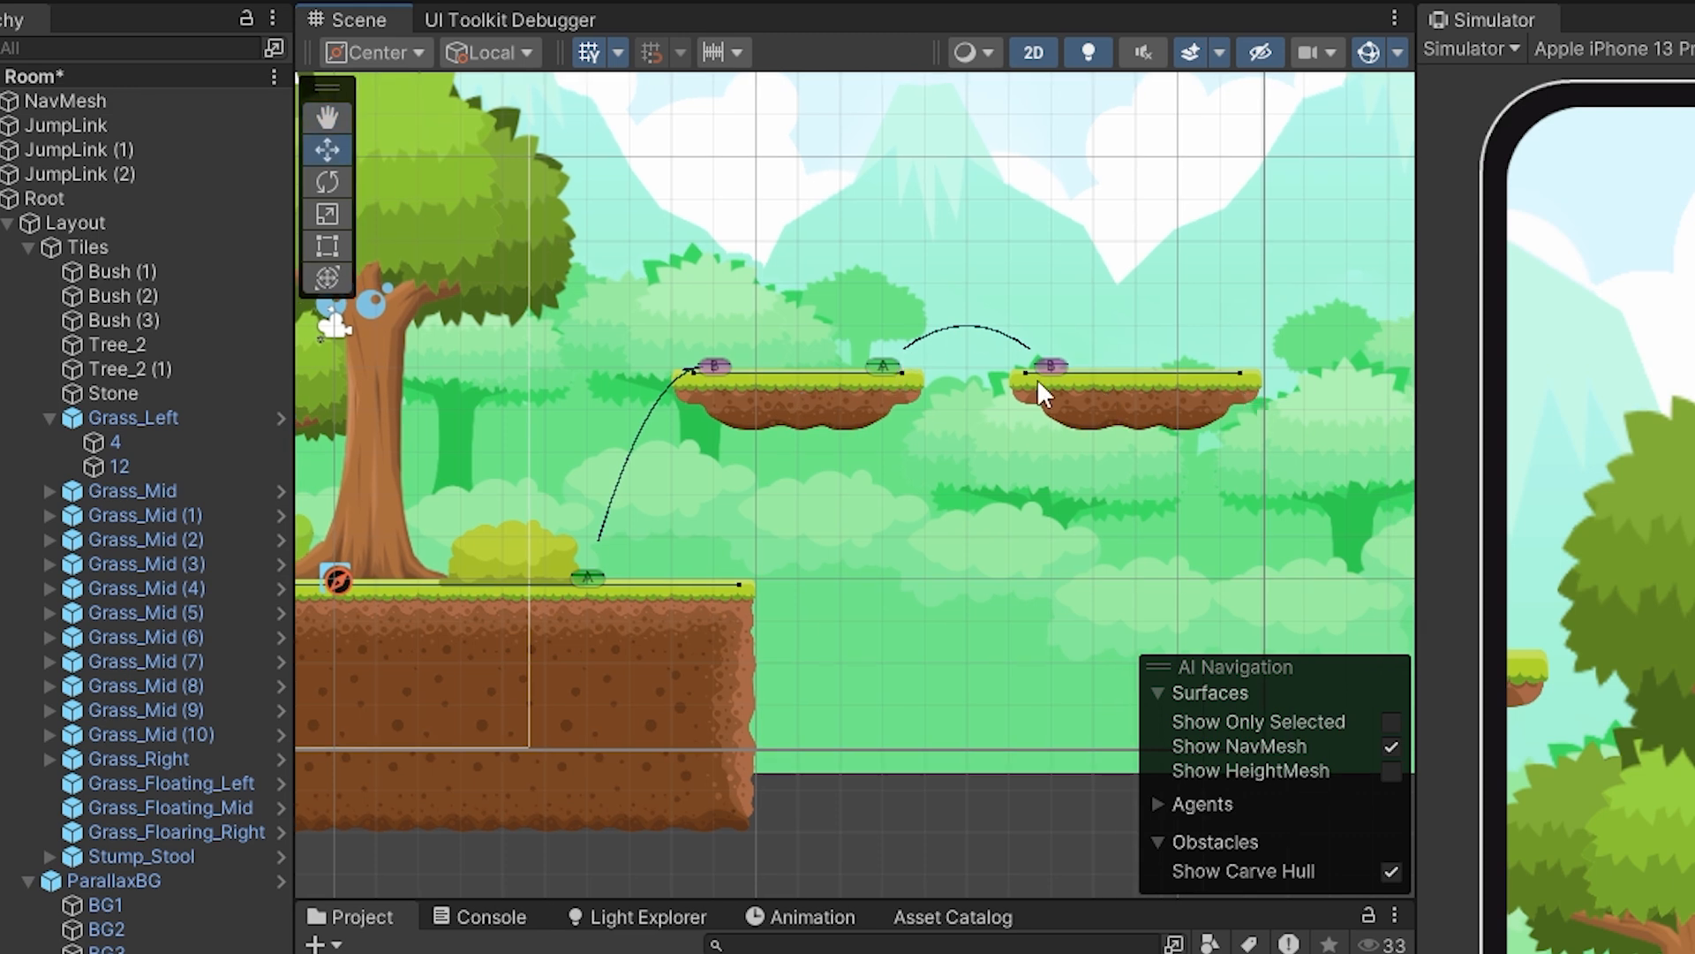
middle_drag(632, 514, 893, 511)
middle_drag(661, 534, 980, 521)
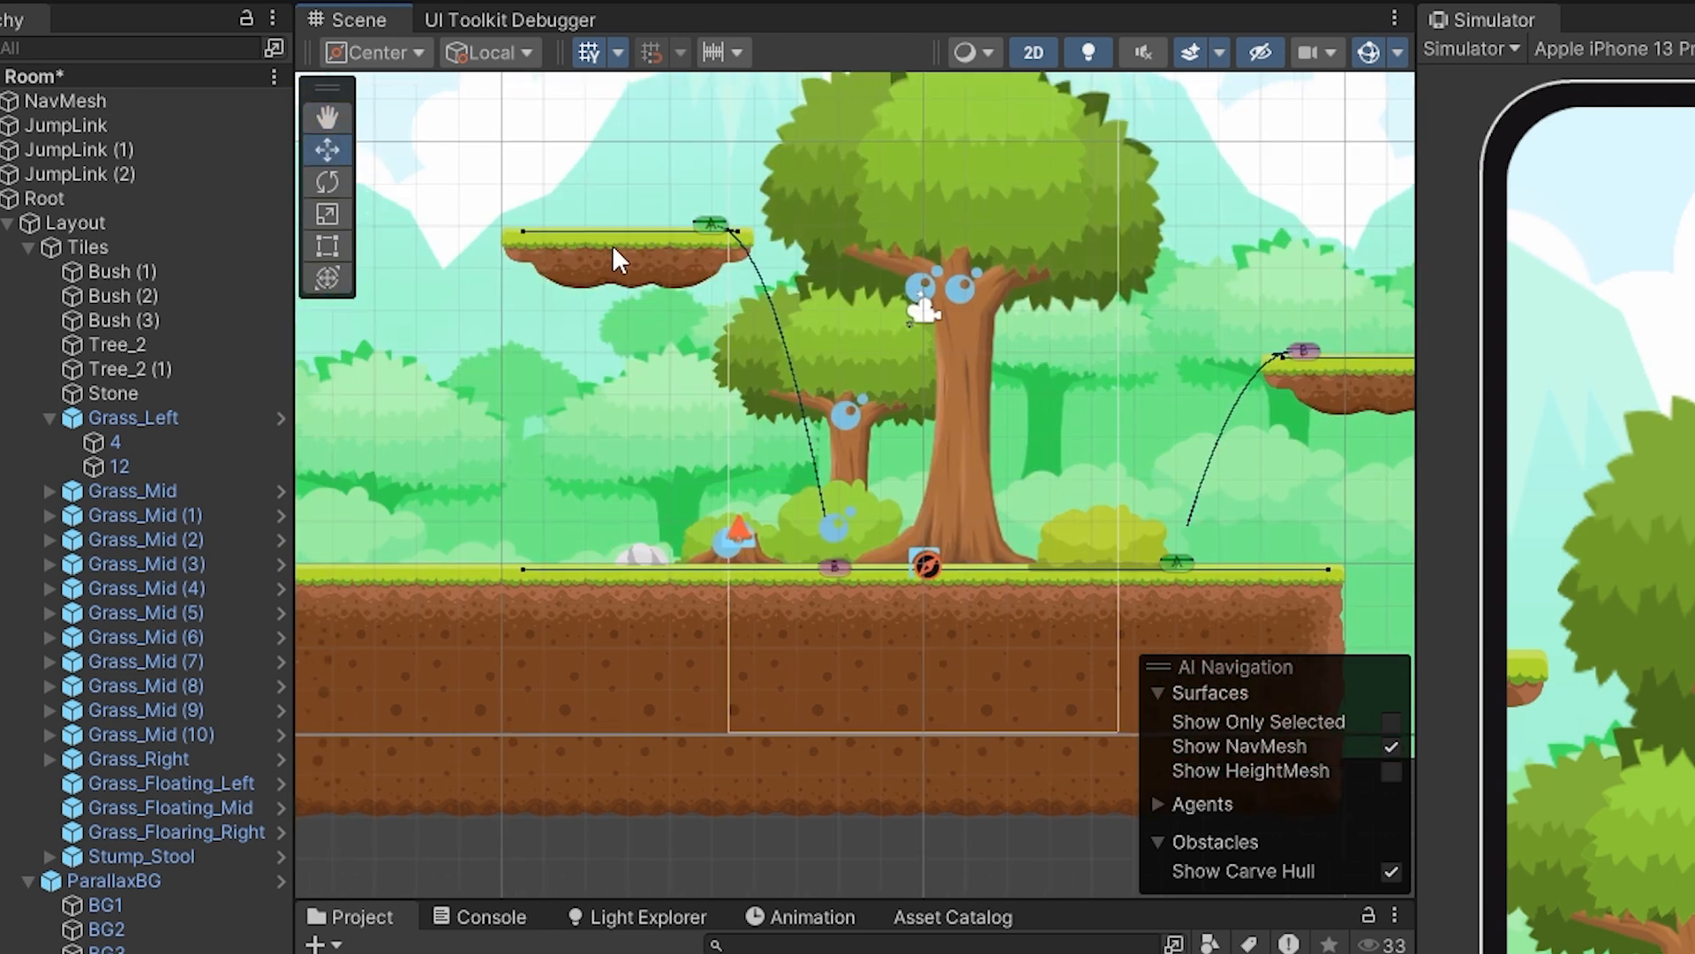
middle_drag(612, 245, 820, 215)
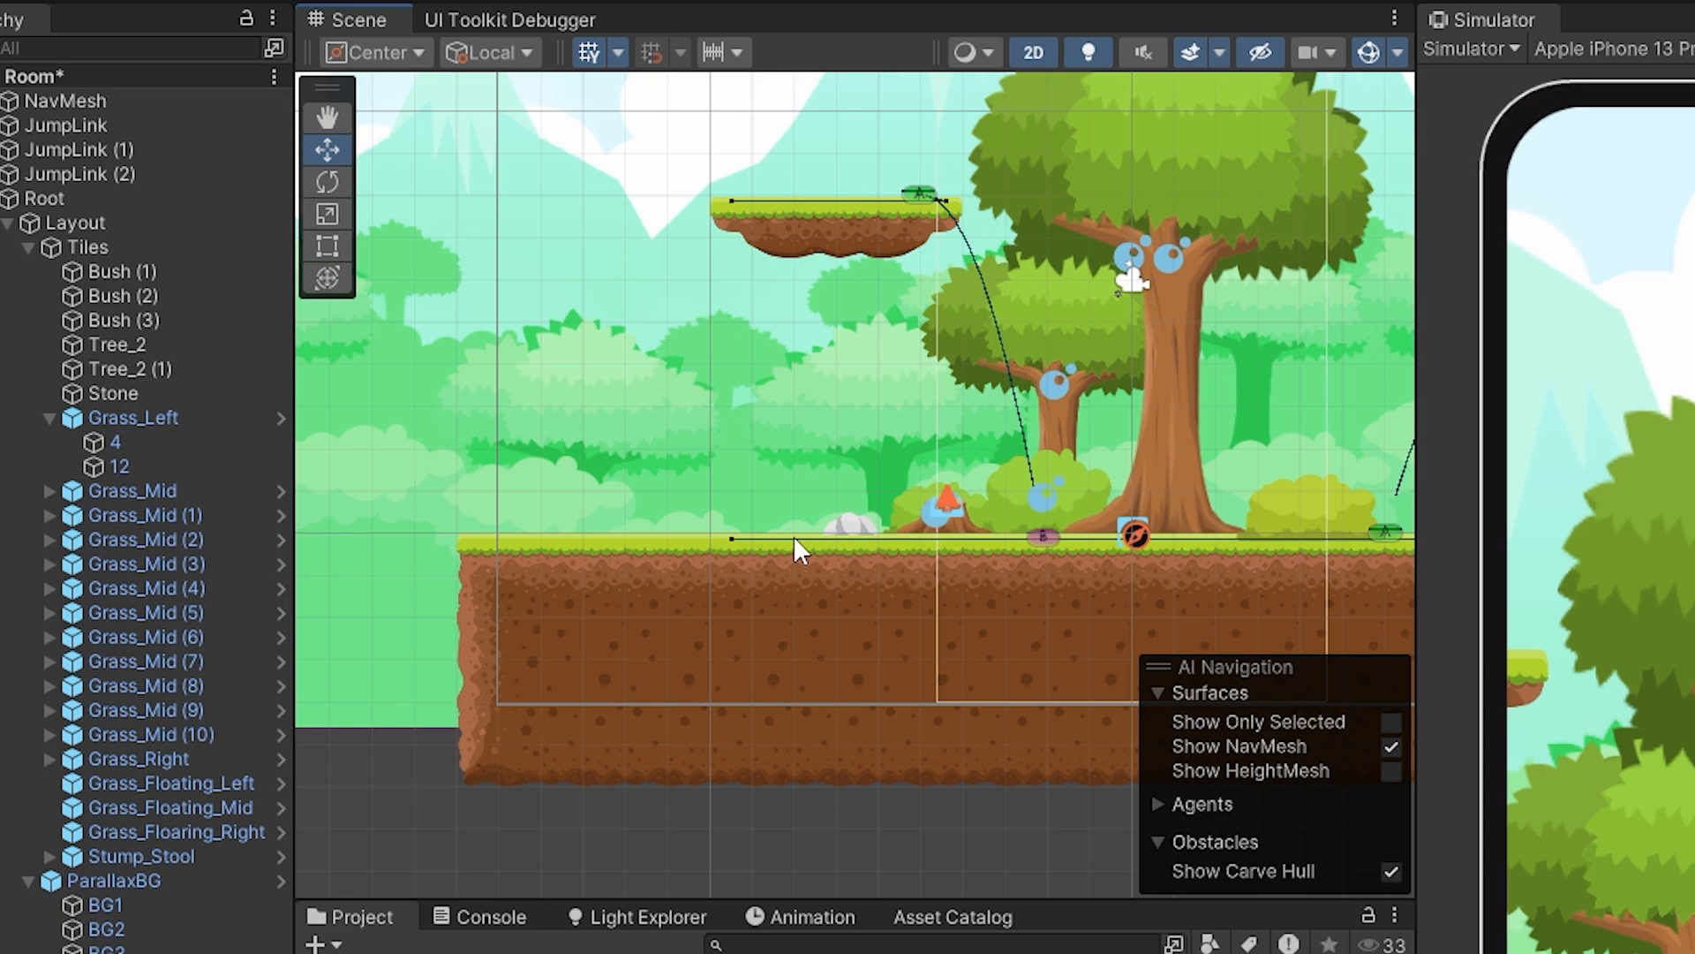
Select Grass_Mid (9), inspect its box collider and the NavMesh boundary in 3D, and return to the 2D view.
click(662, 586)
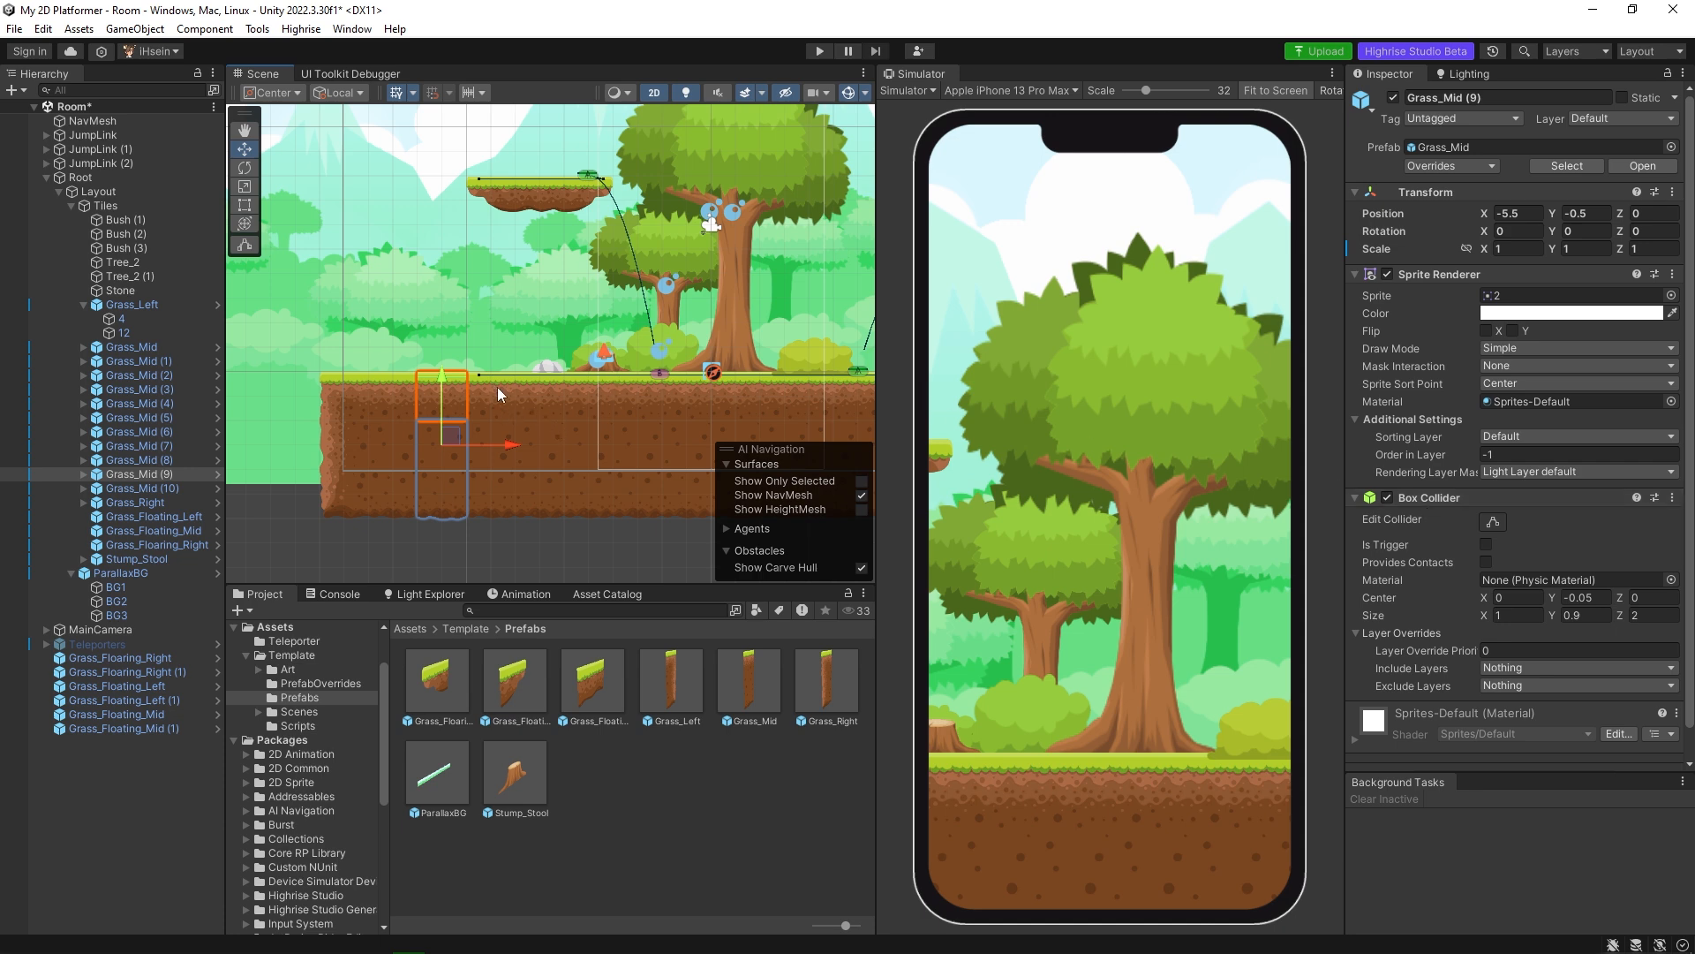
click(655, 95)
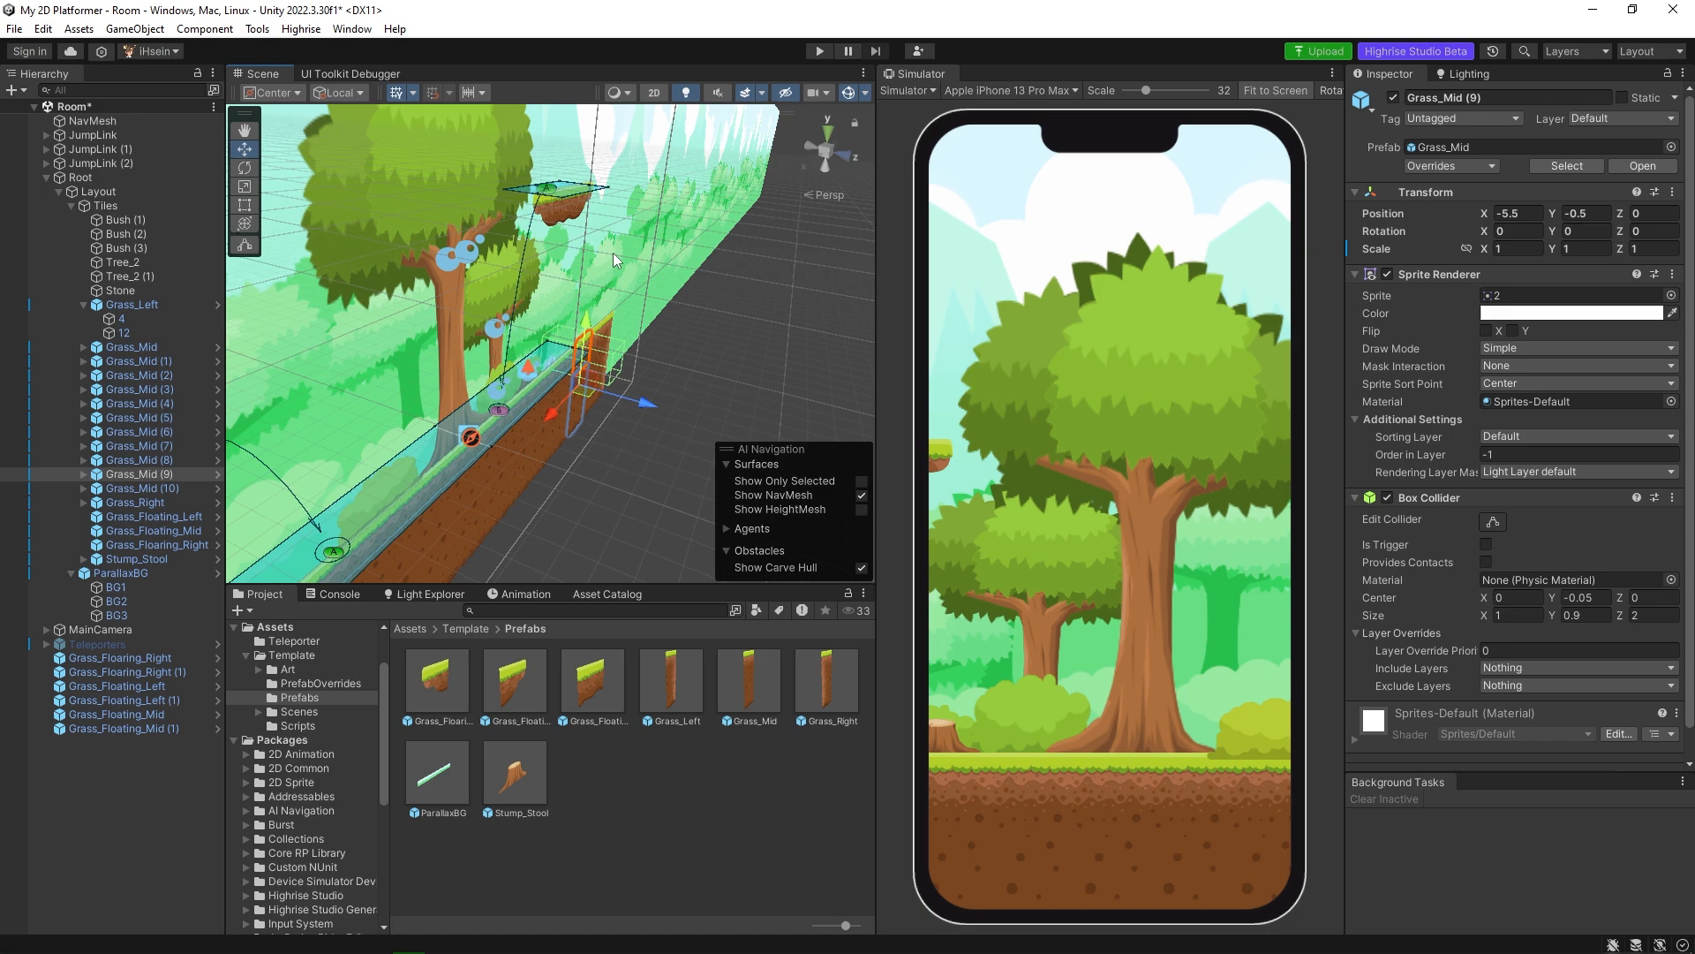
alt+drag(519, 371, 542, 334)
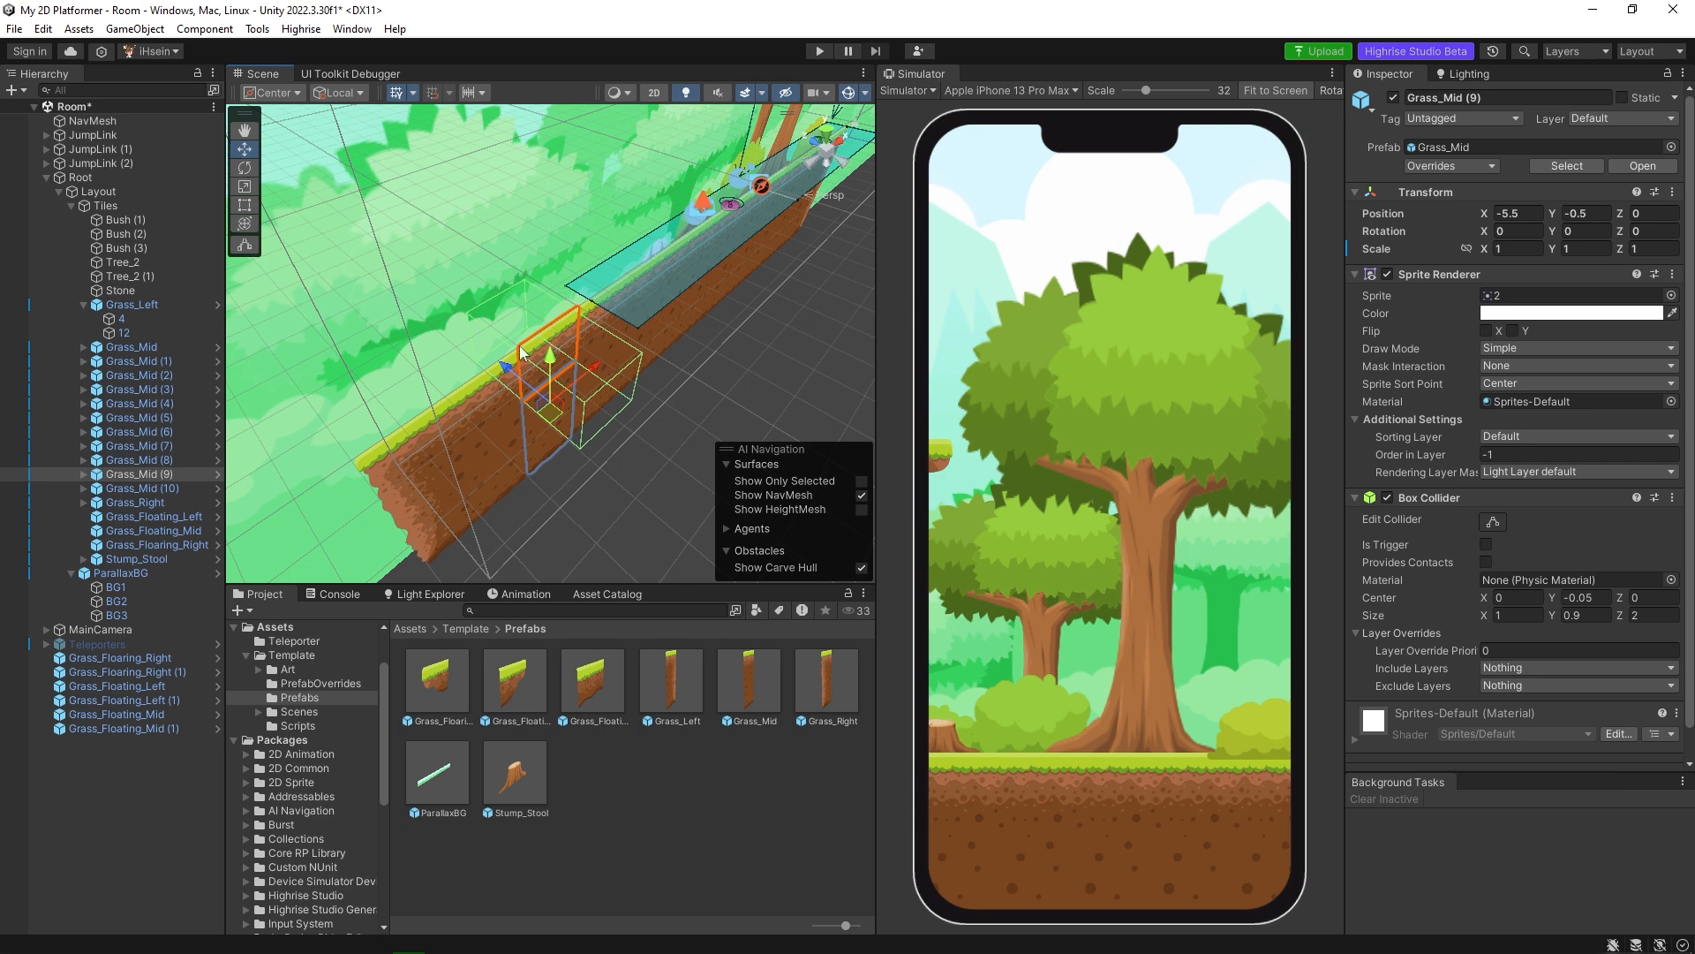
alt+drag(624, 360, 539, 349)
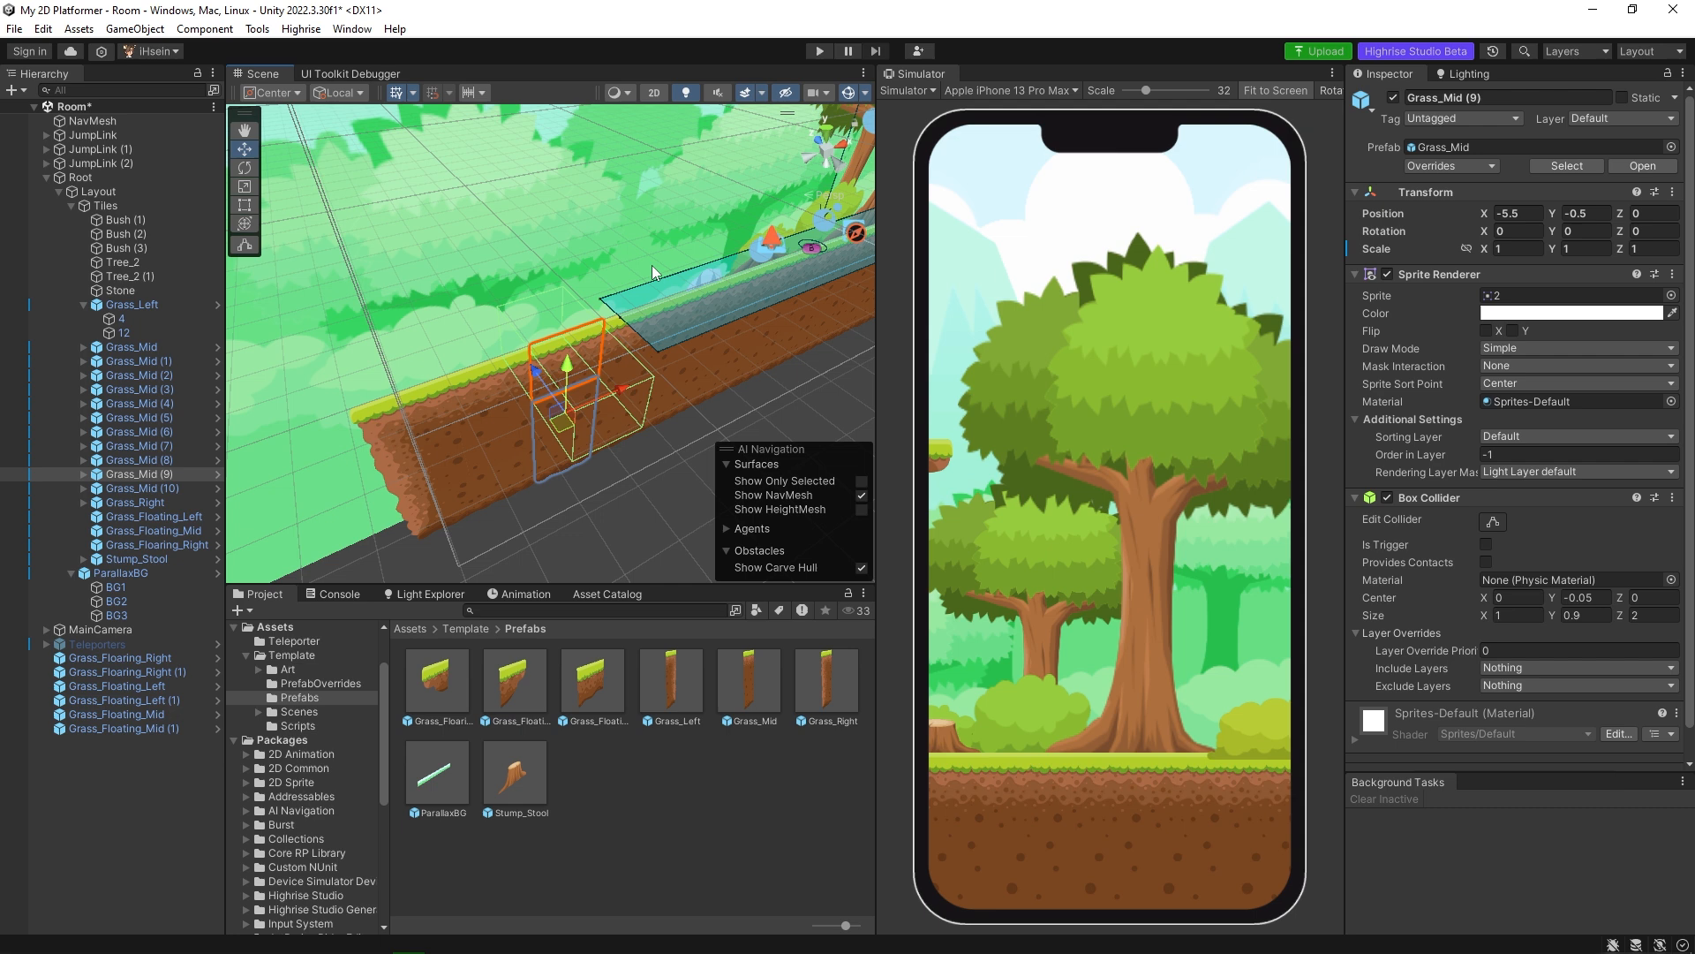
click(653, 92)
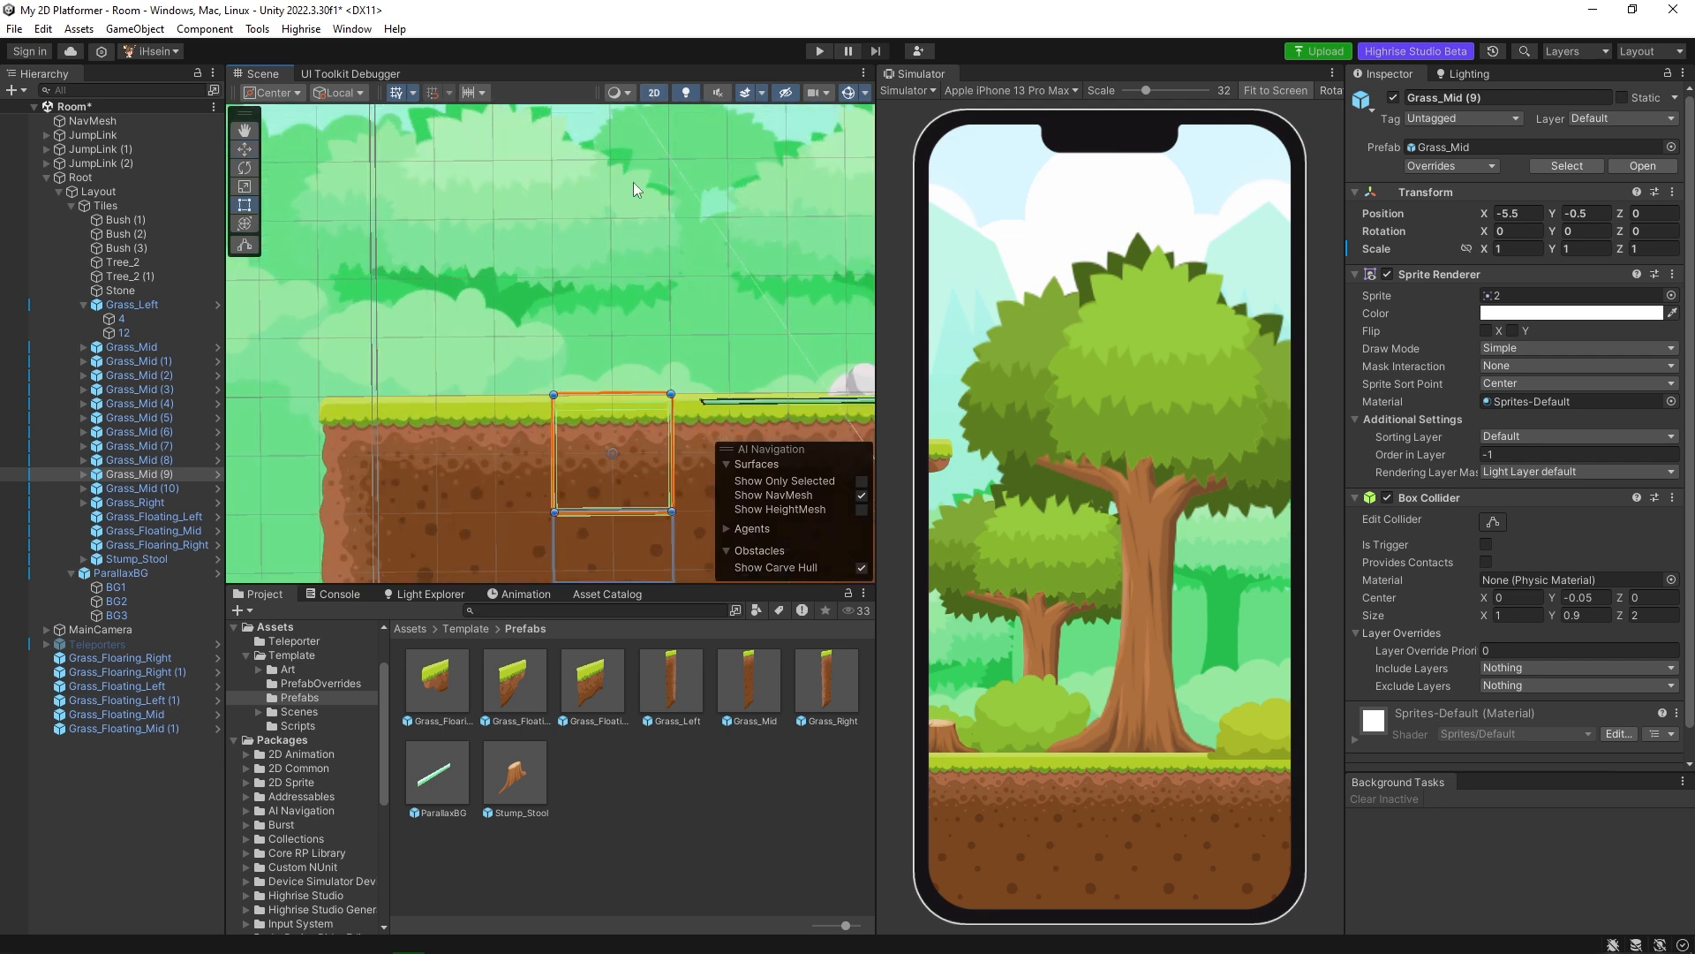
key(t)
scroll(569, 354, up, 2)
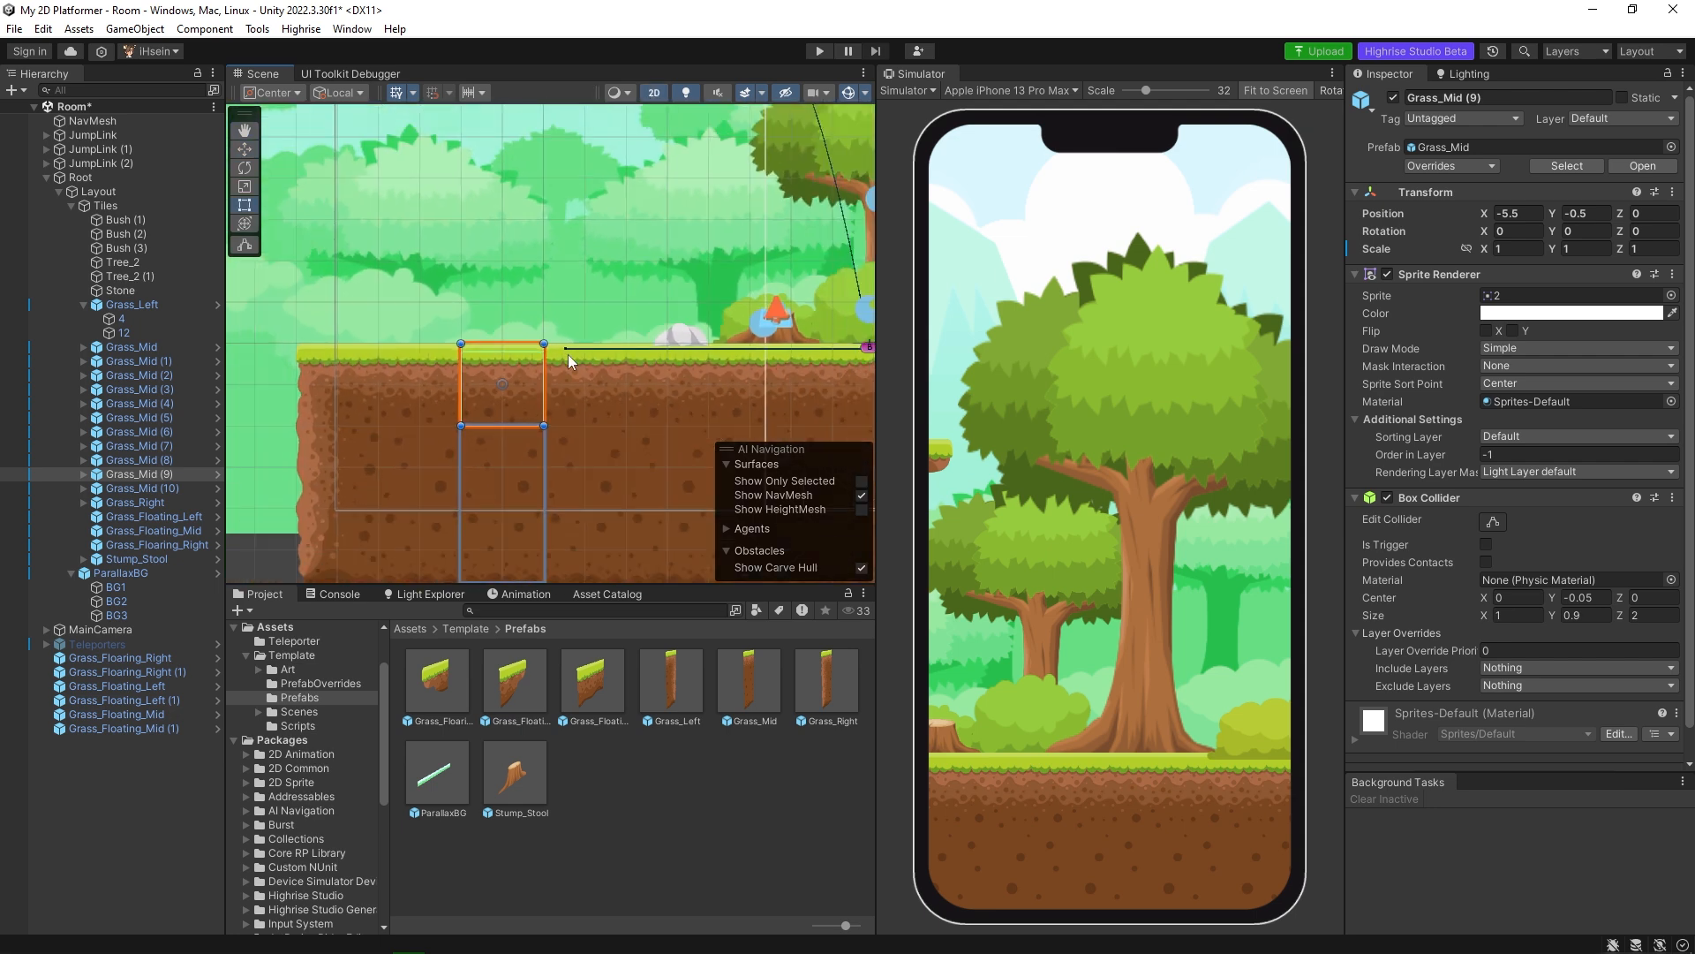
Select the NavMesh object and keep its NavMeshSurface geometry on Physics Colliders.
click(93, 122)
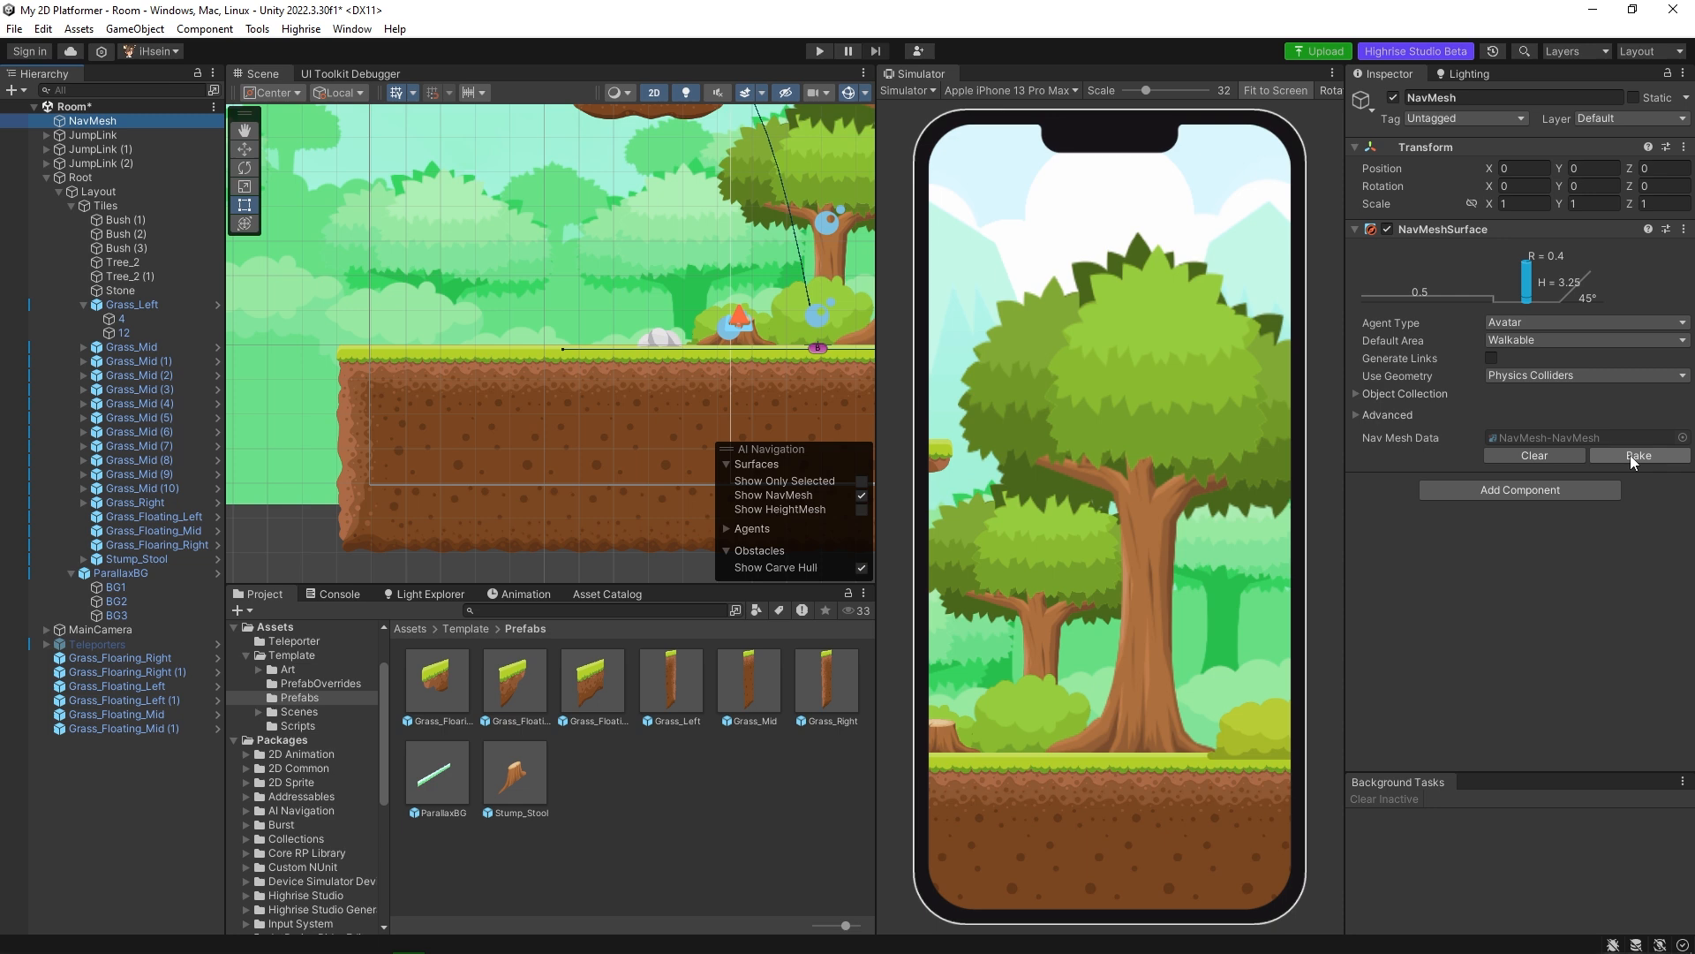
middle_drag(668, 397, 611, 383)
scroll(611, 384, down, 3)
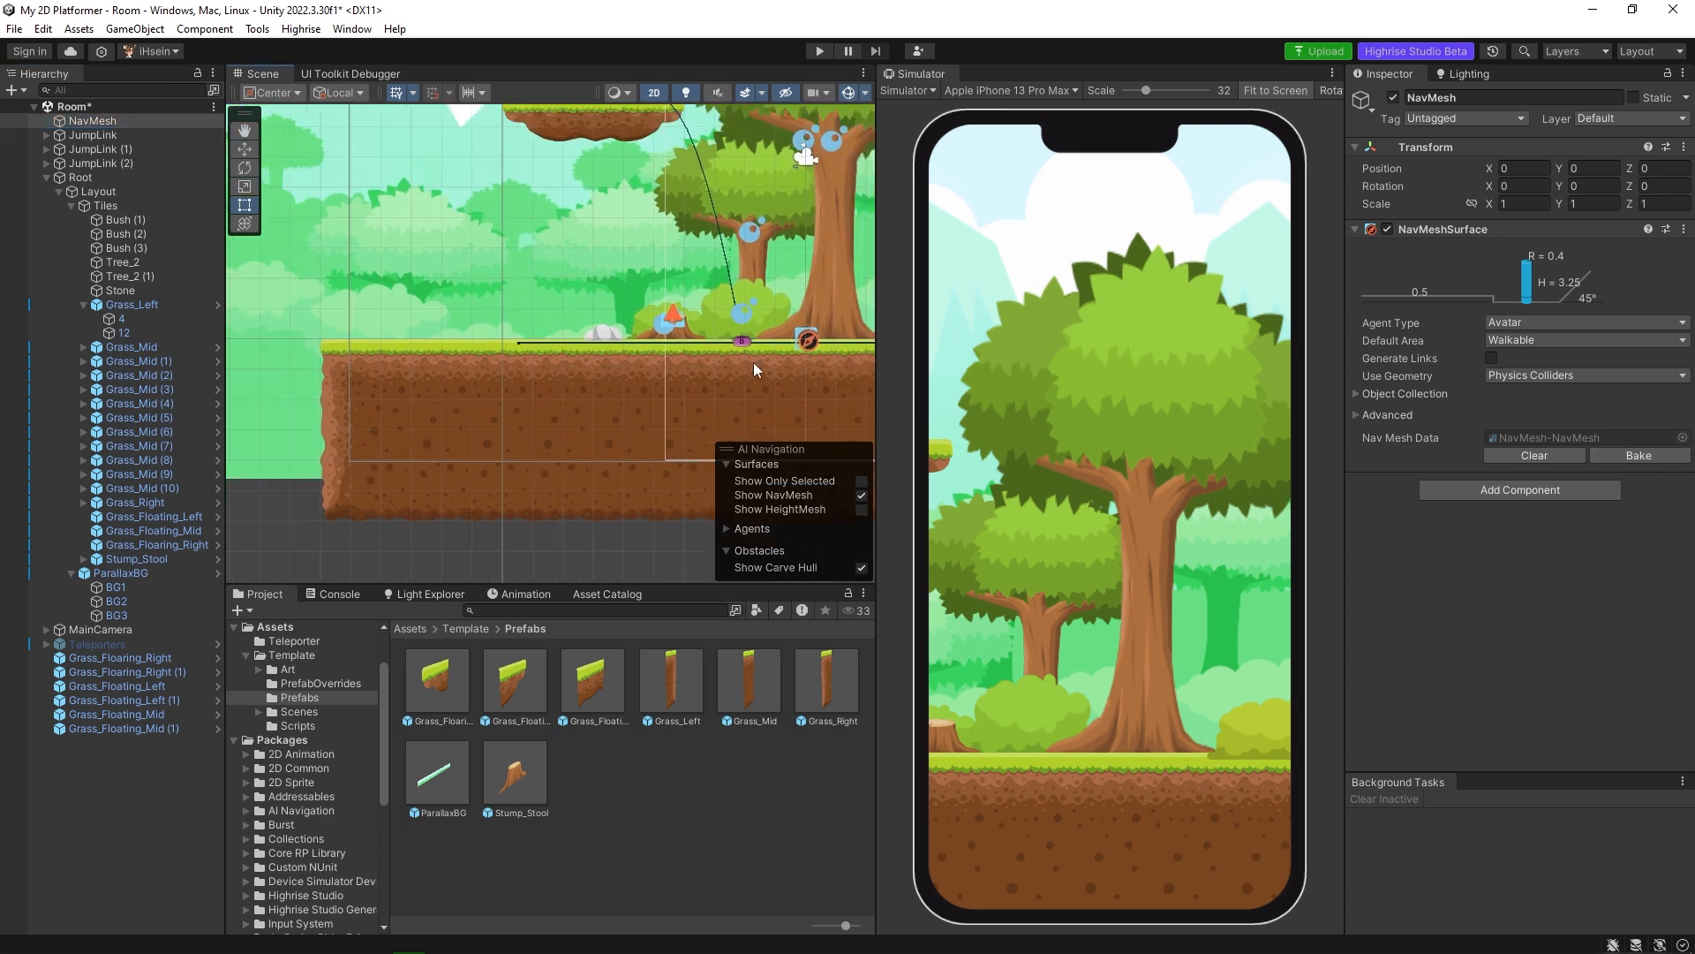
click(1535, 376)
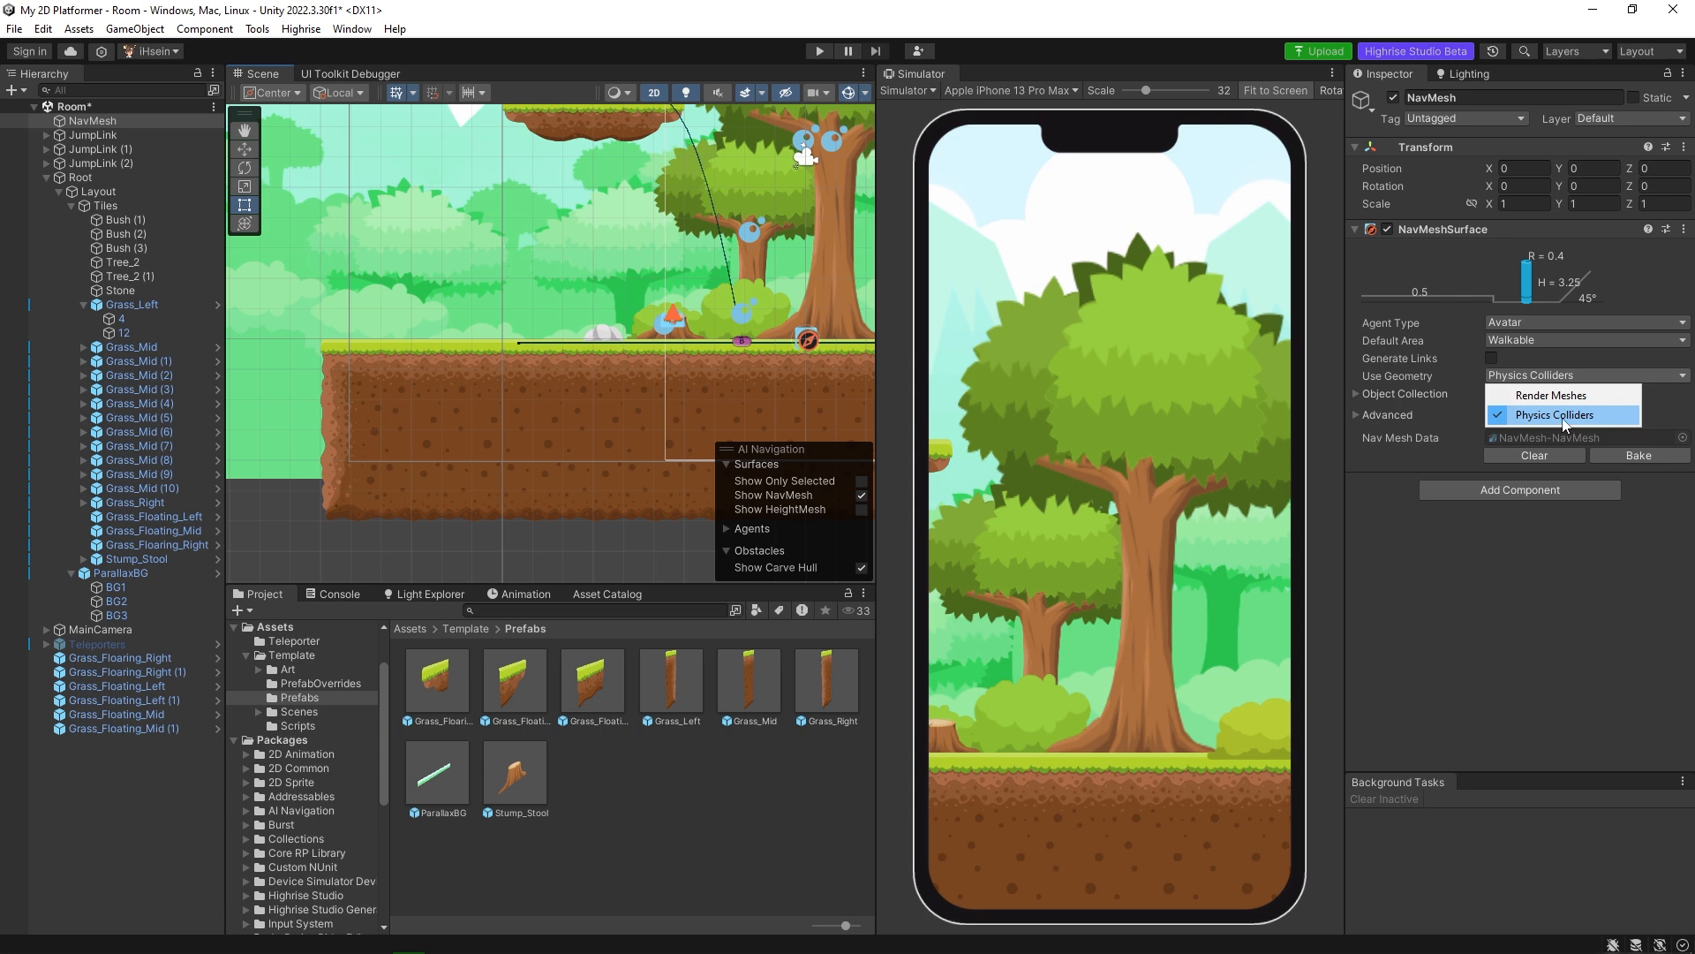
click(1565, 417)
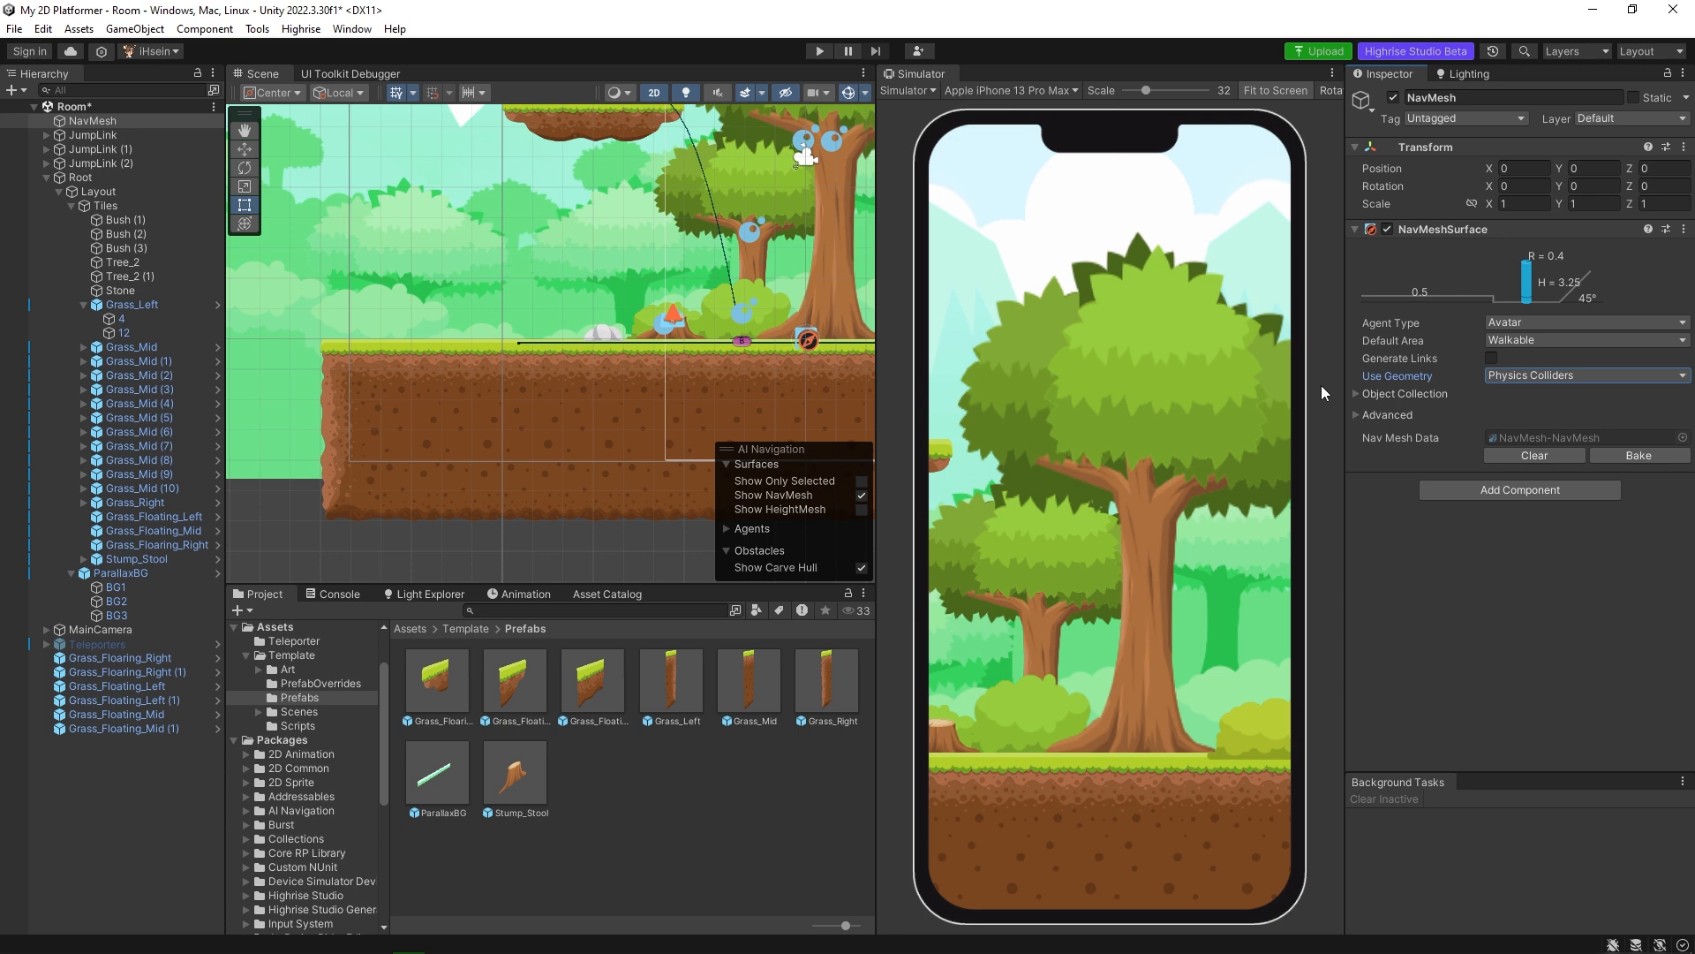
Bake the NavMesh surface for the extended ground and check its extent in 3D before returning to 2D.
click(1534, 378)
click(1618, 475)
click(1625, 457)
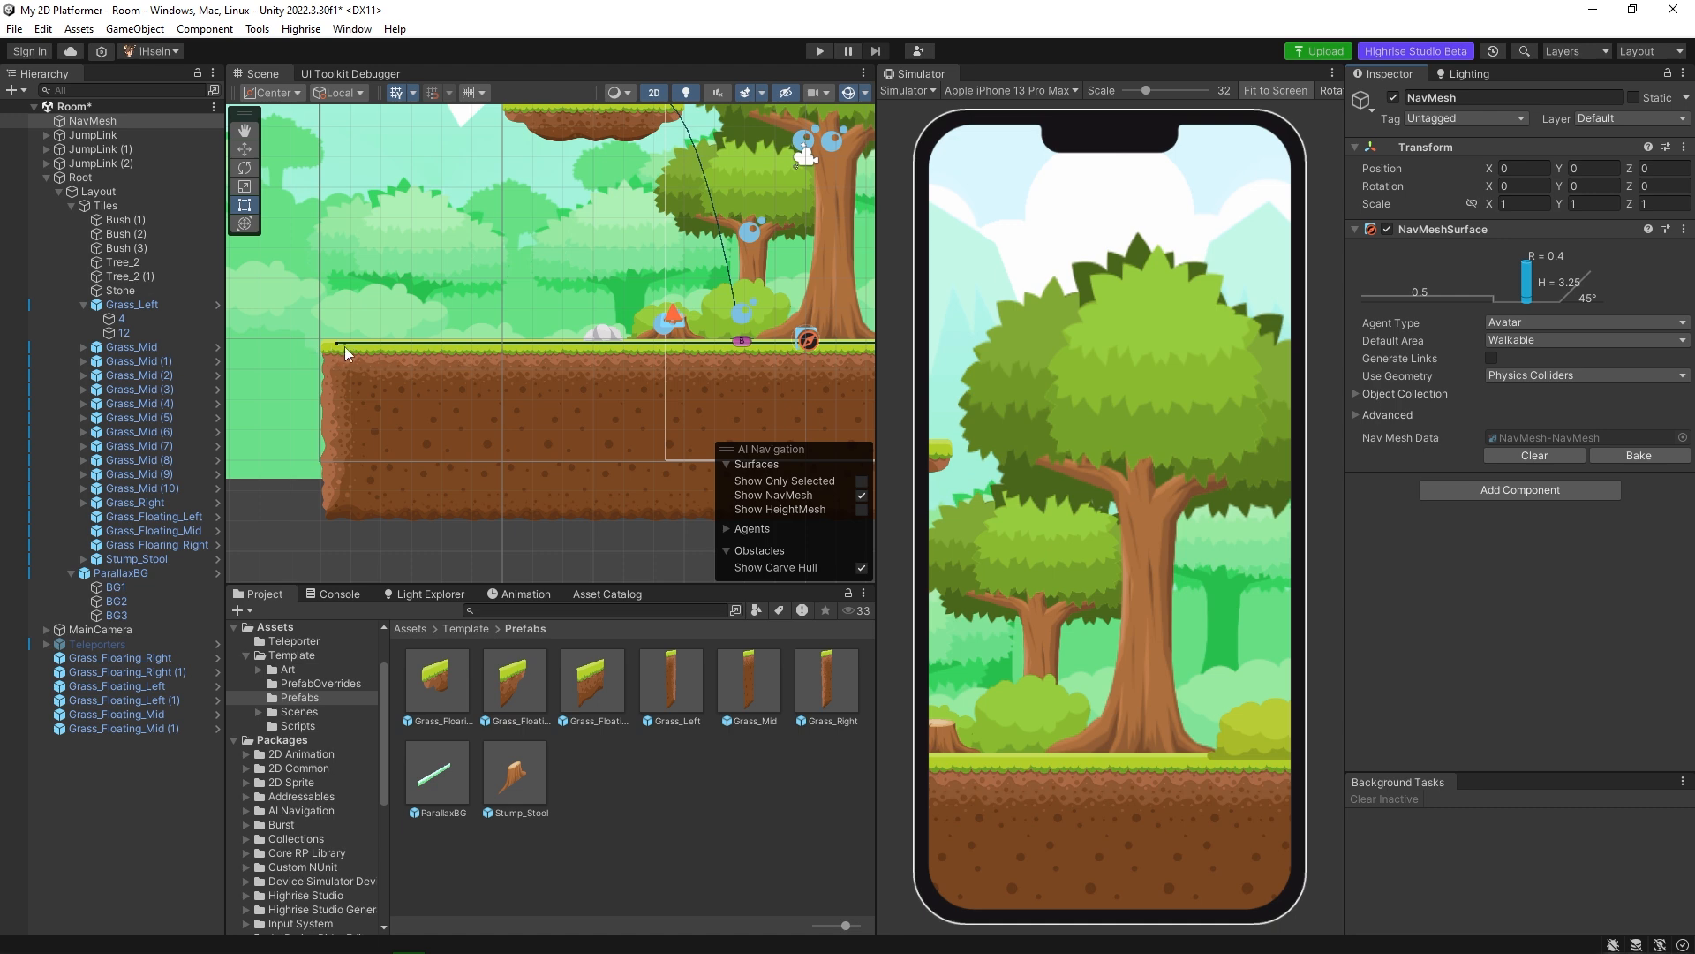
click(654, 93)
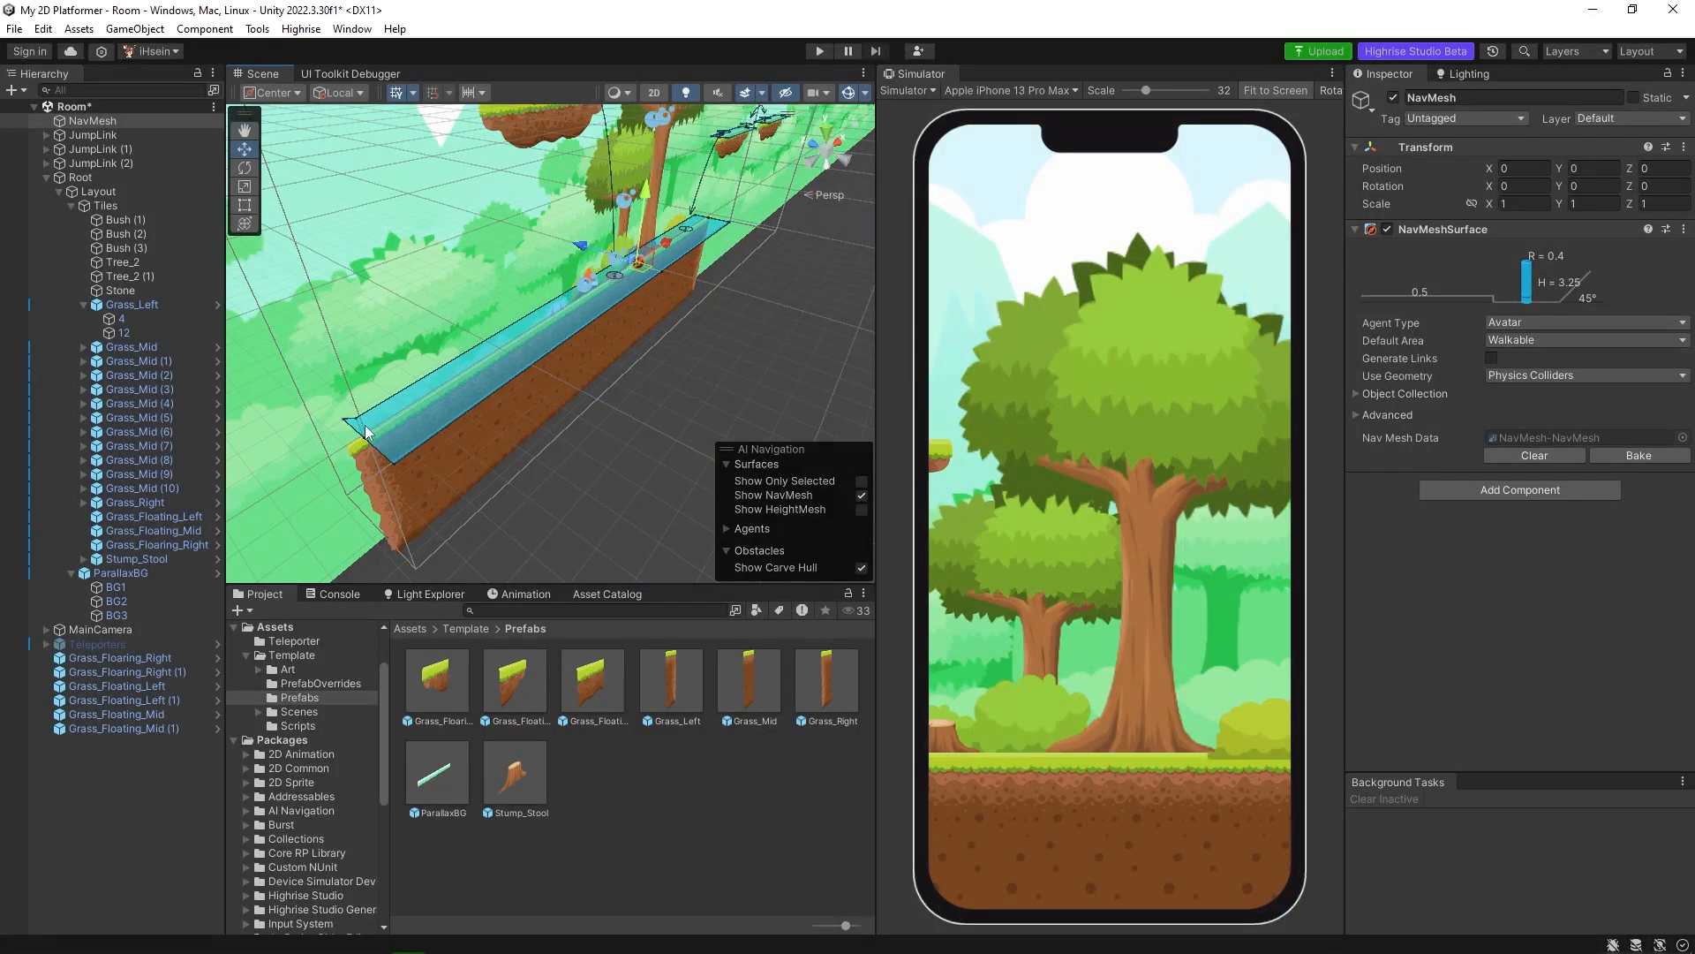
click(654, 93)
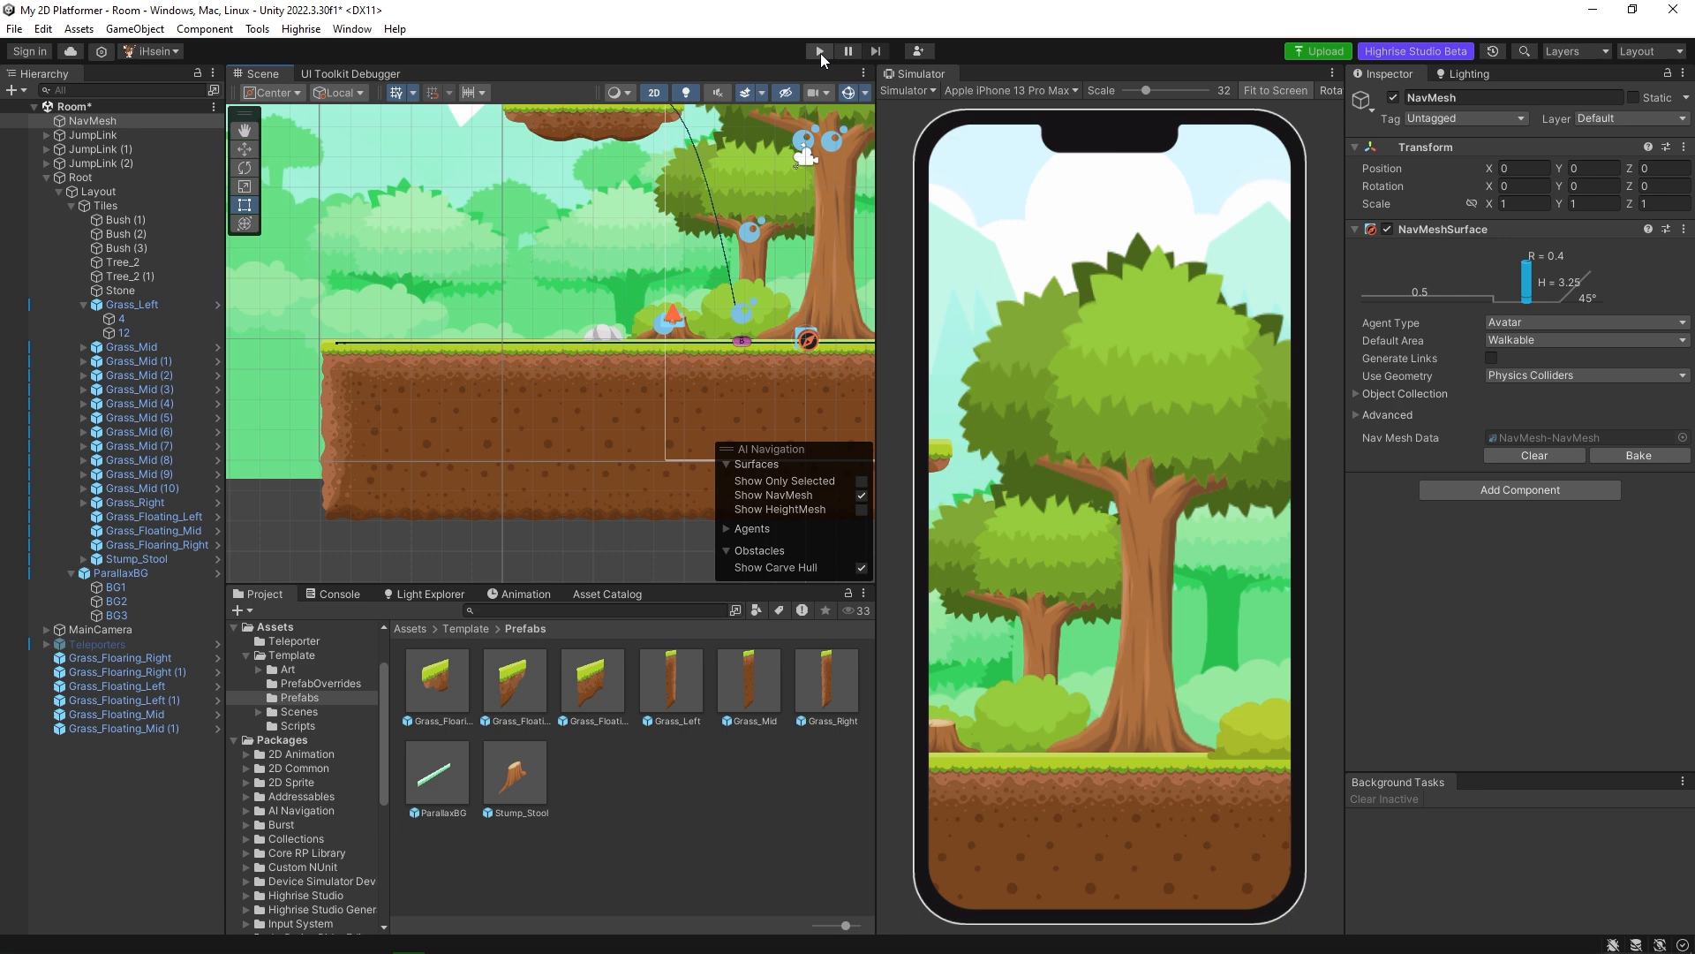
Play-test the scene by sending the avatar to the far end of the extended ground, and stop play mode.
click(819, 51)
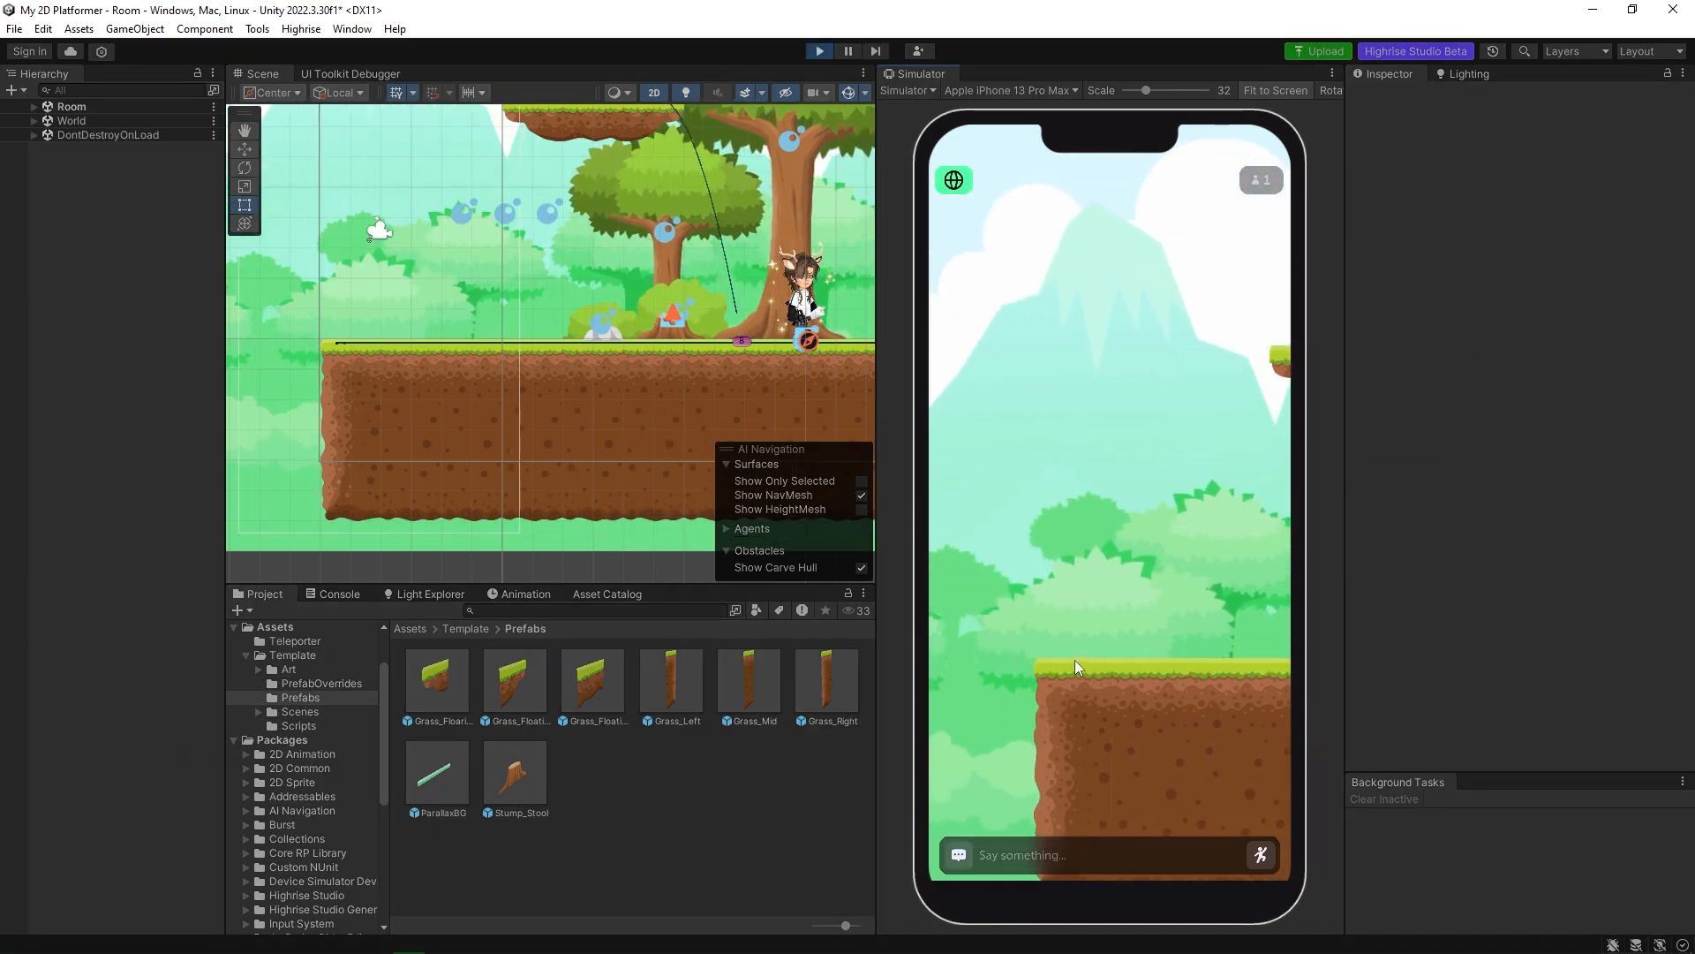
click(1074, 660)
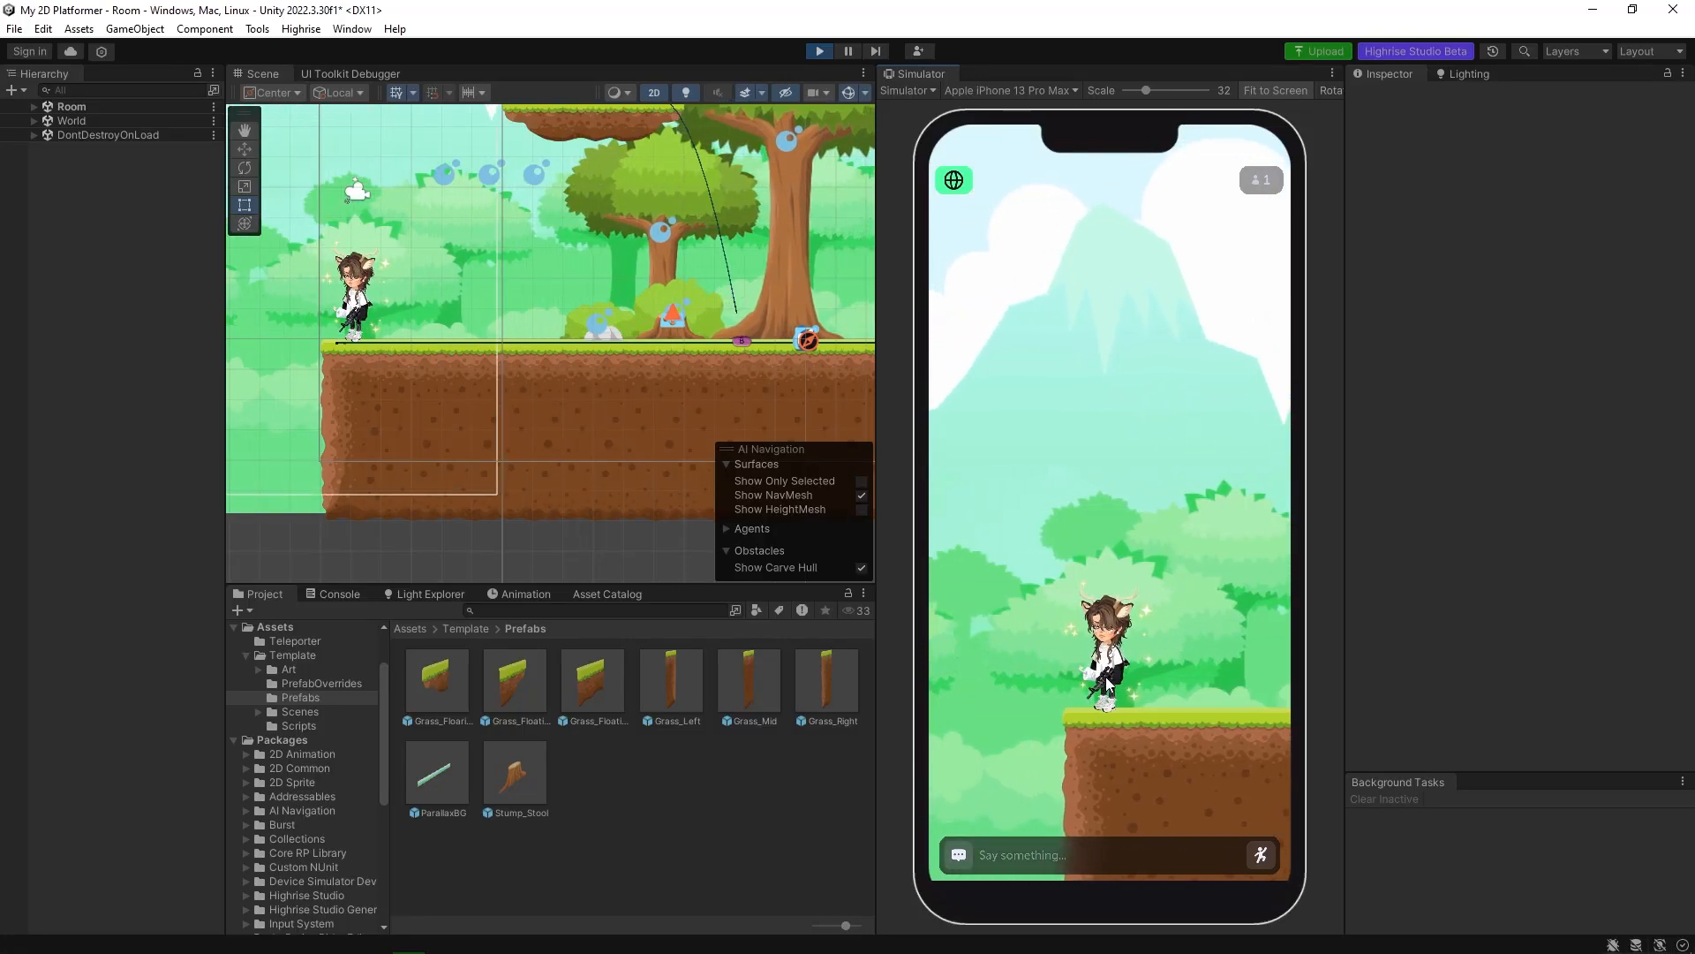
key(ctrl+p)
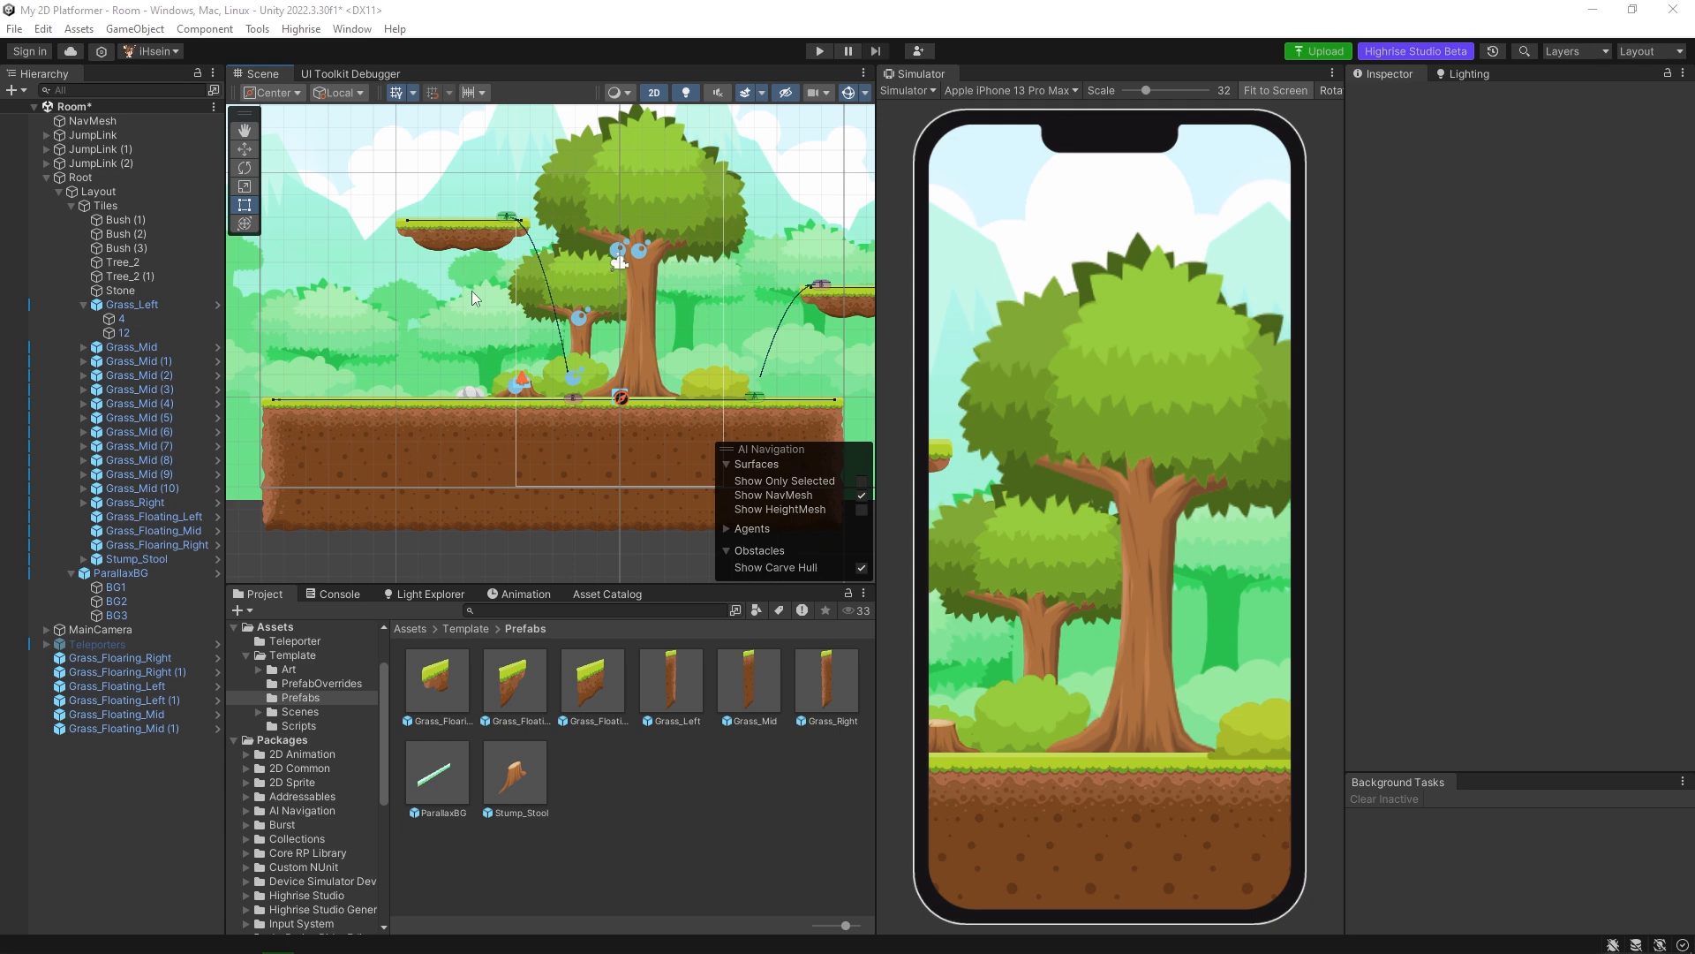
Select the middle tile of the floating platform beside the large tree and inspect it up close.
click(463, 230)
scroll(409, 223, up, 2)
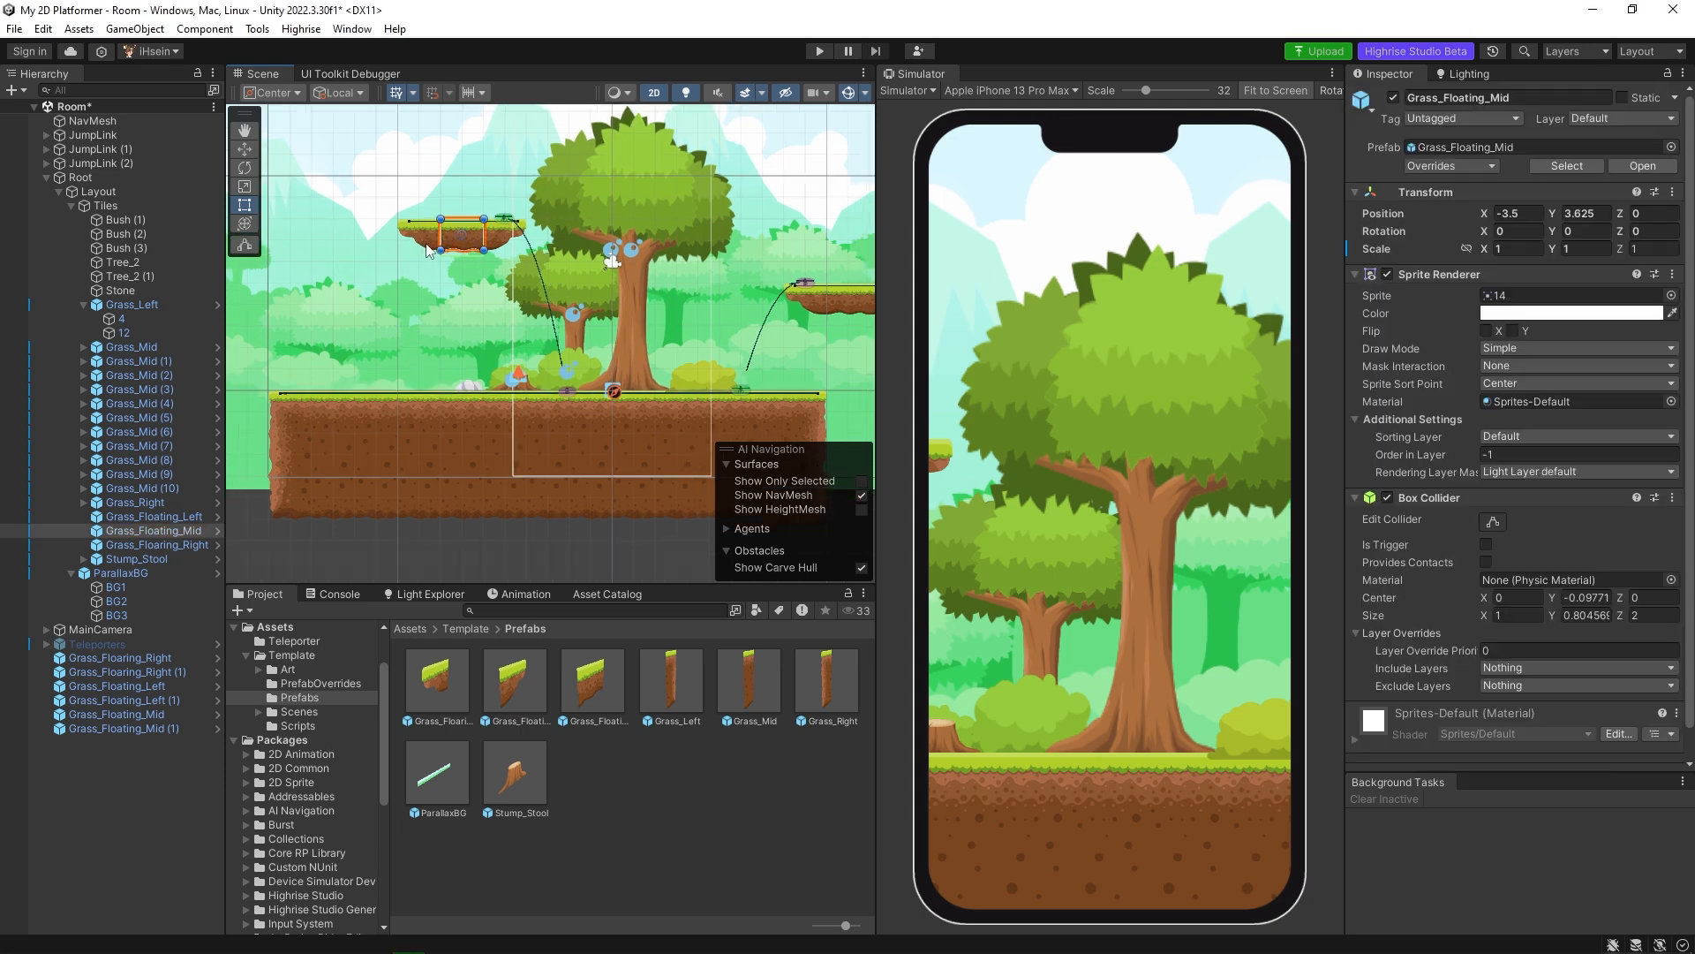
scroll(491, 301, up, 2)
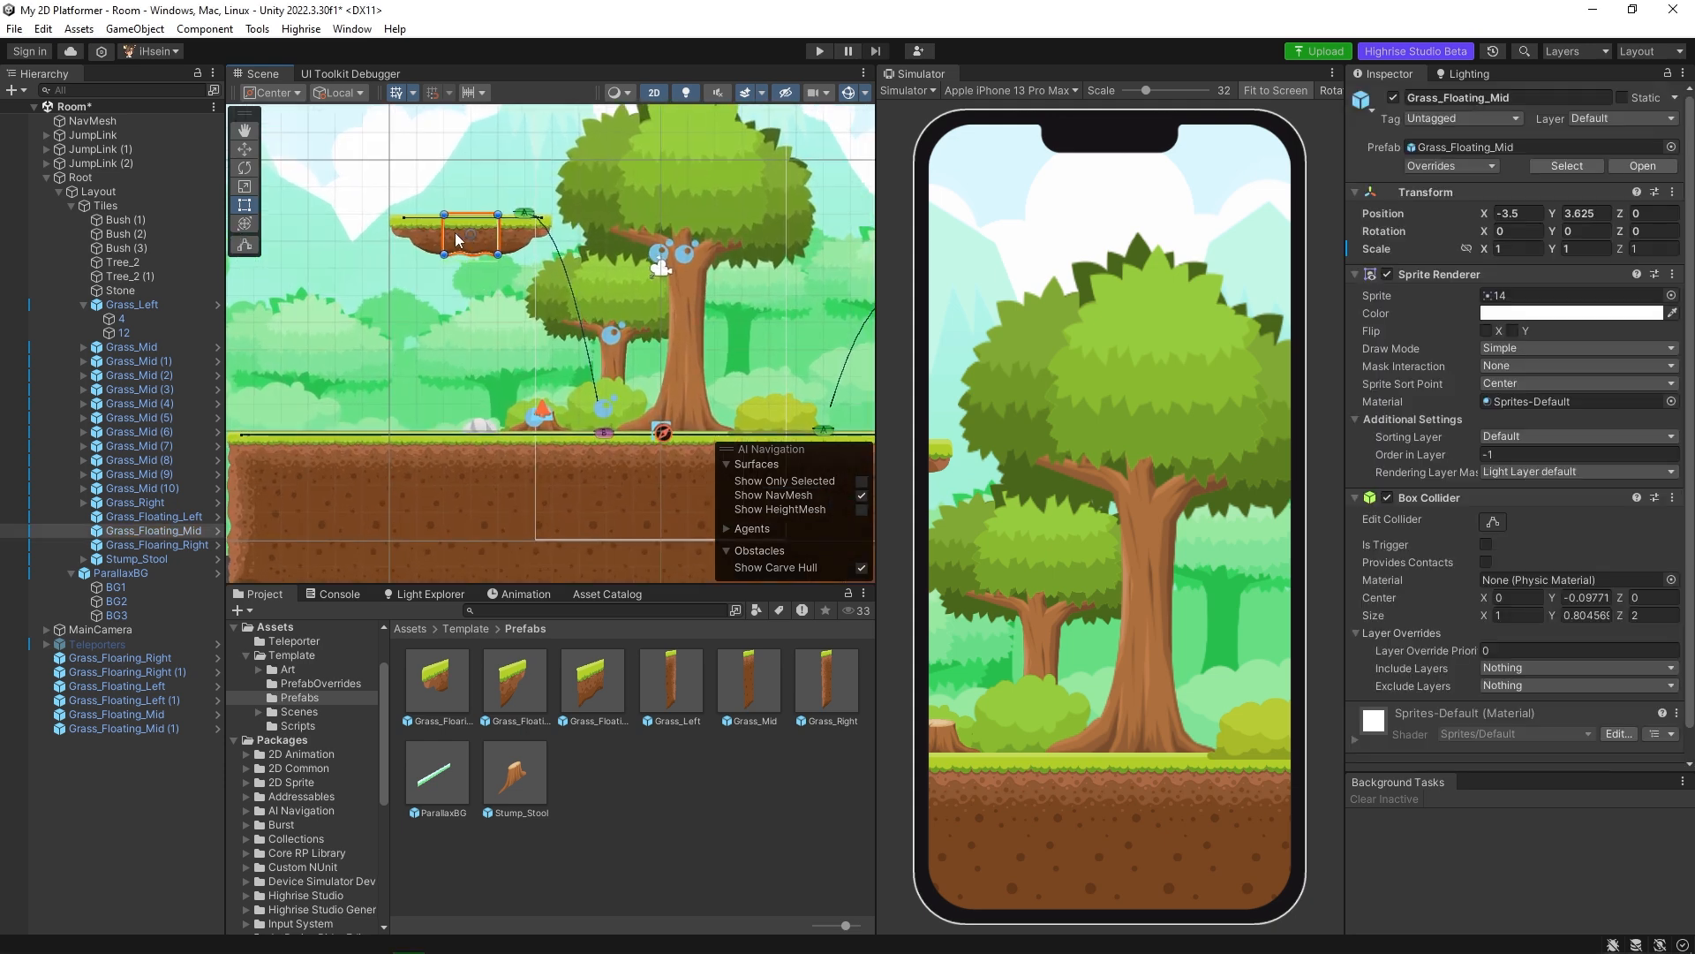
middle_drag(491, 296, 656, 286)
scroll(669, 295, up, 2)
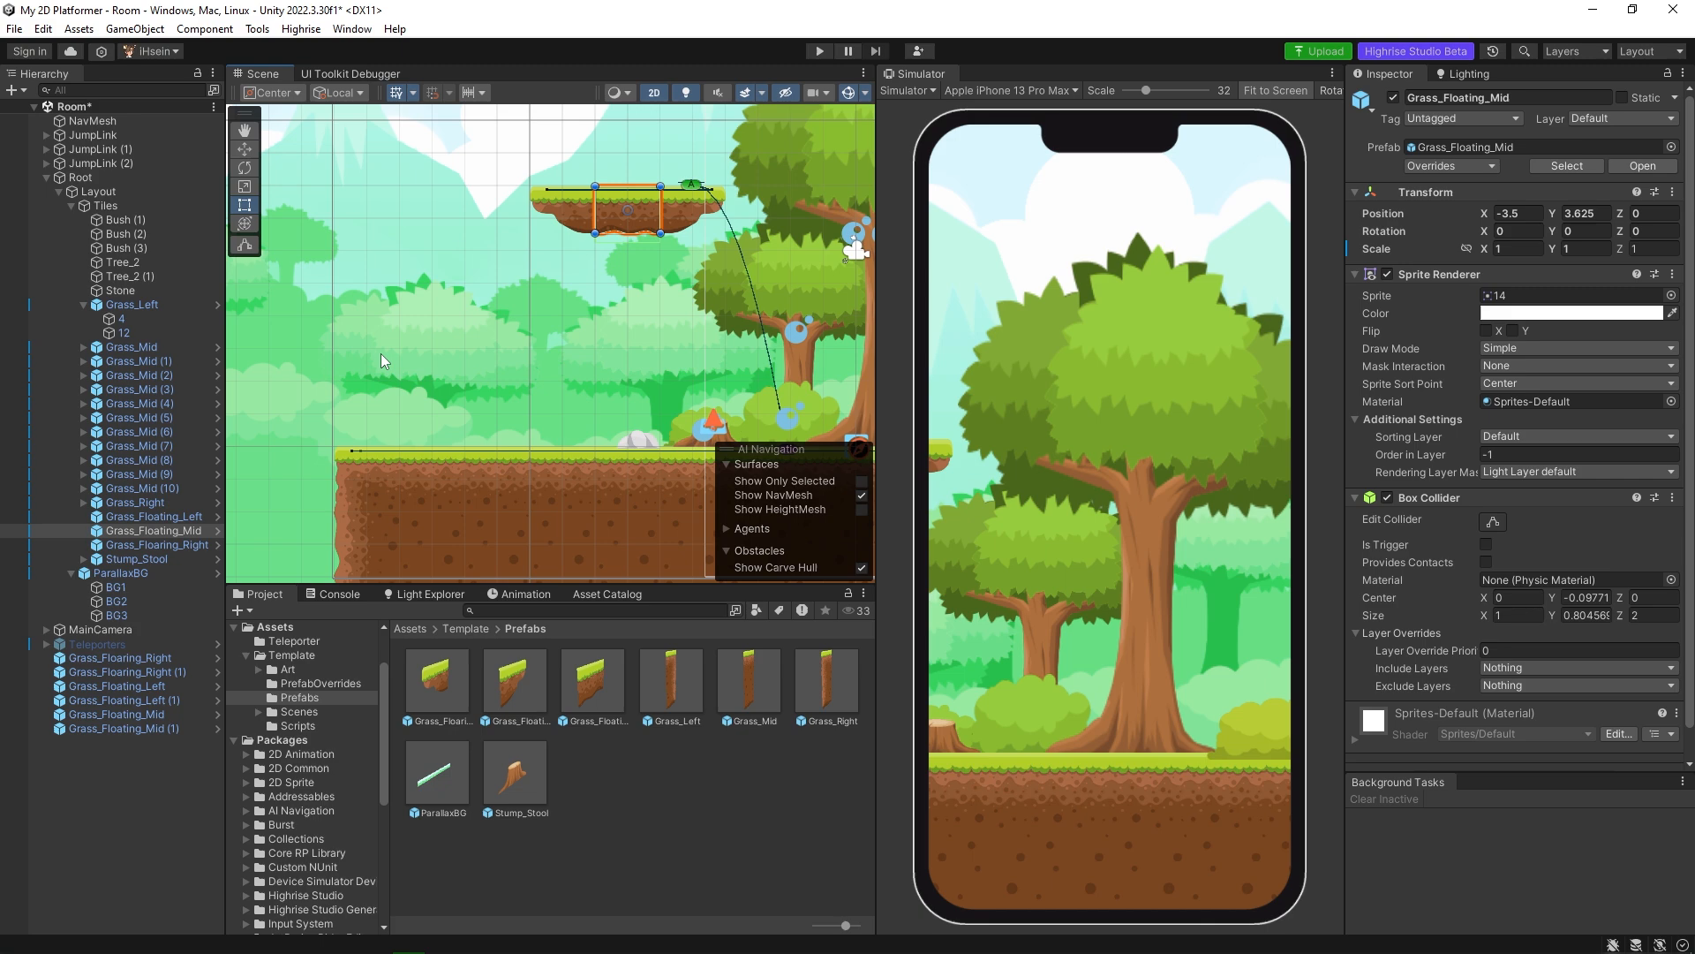
Examine which part of the floating platform Grass_Floating_Left, Grass_Floating_Mid and Grass_Floaring_Right each form.
click(146, 515)
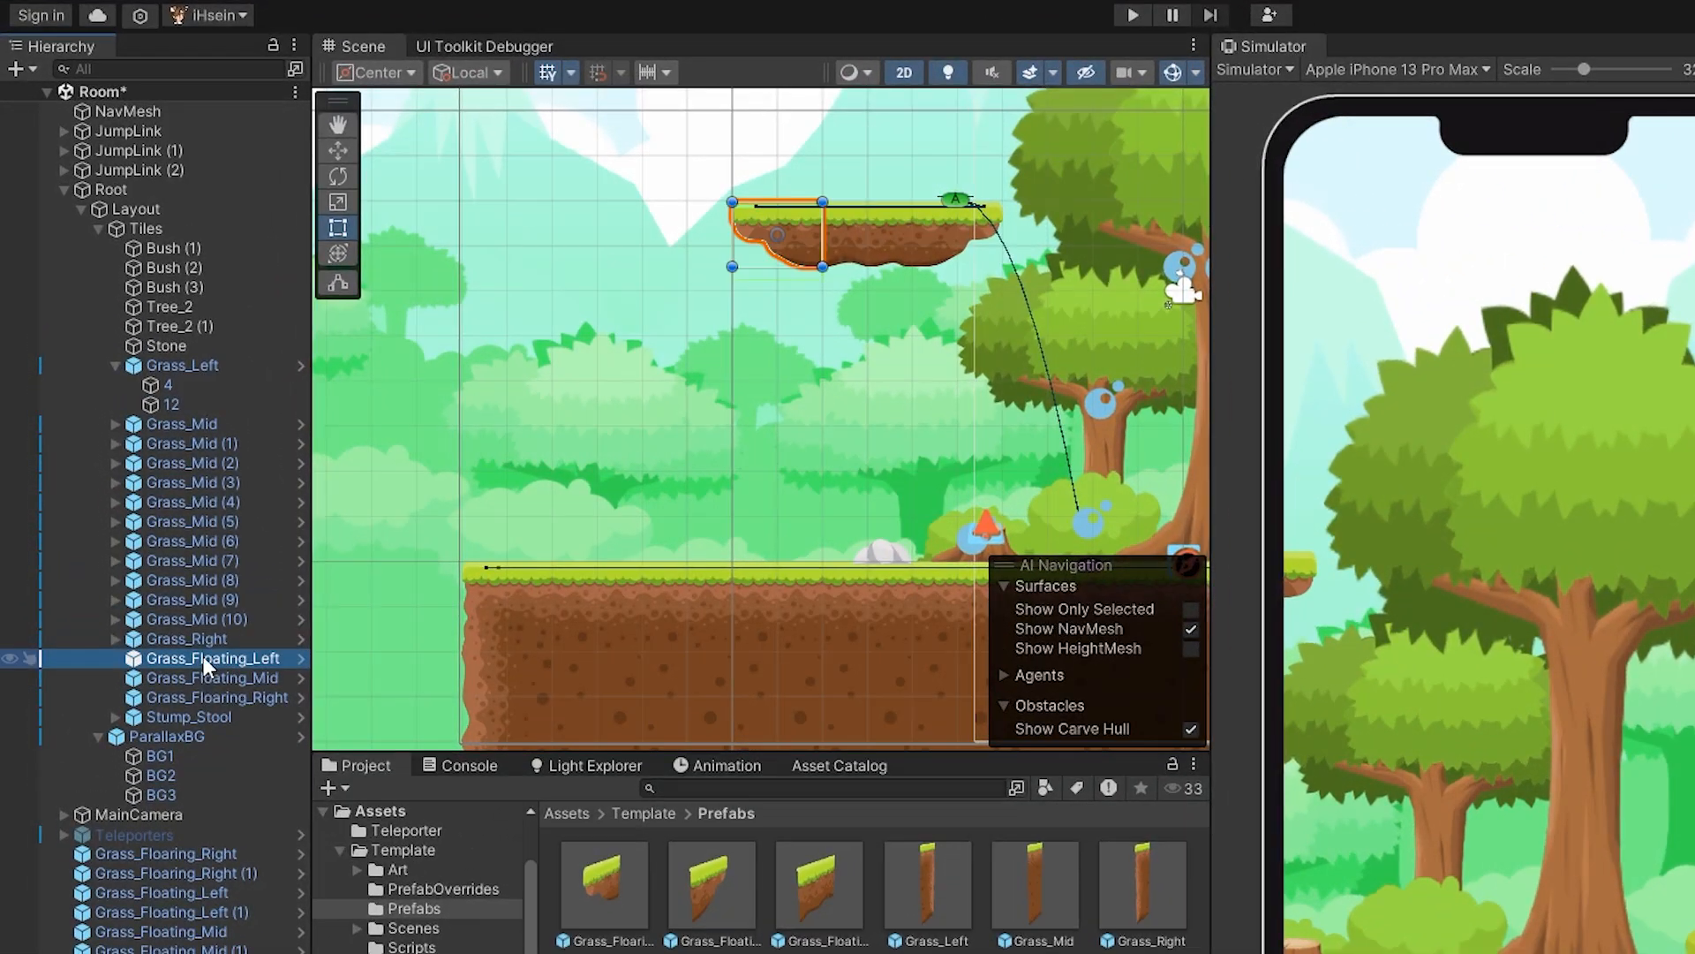
click(210, 678)
click(207, 697)
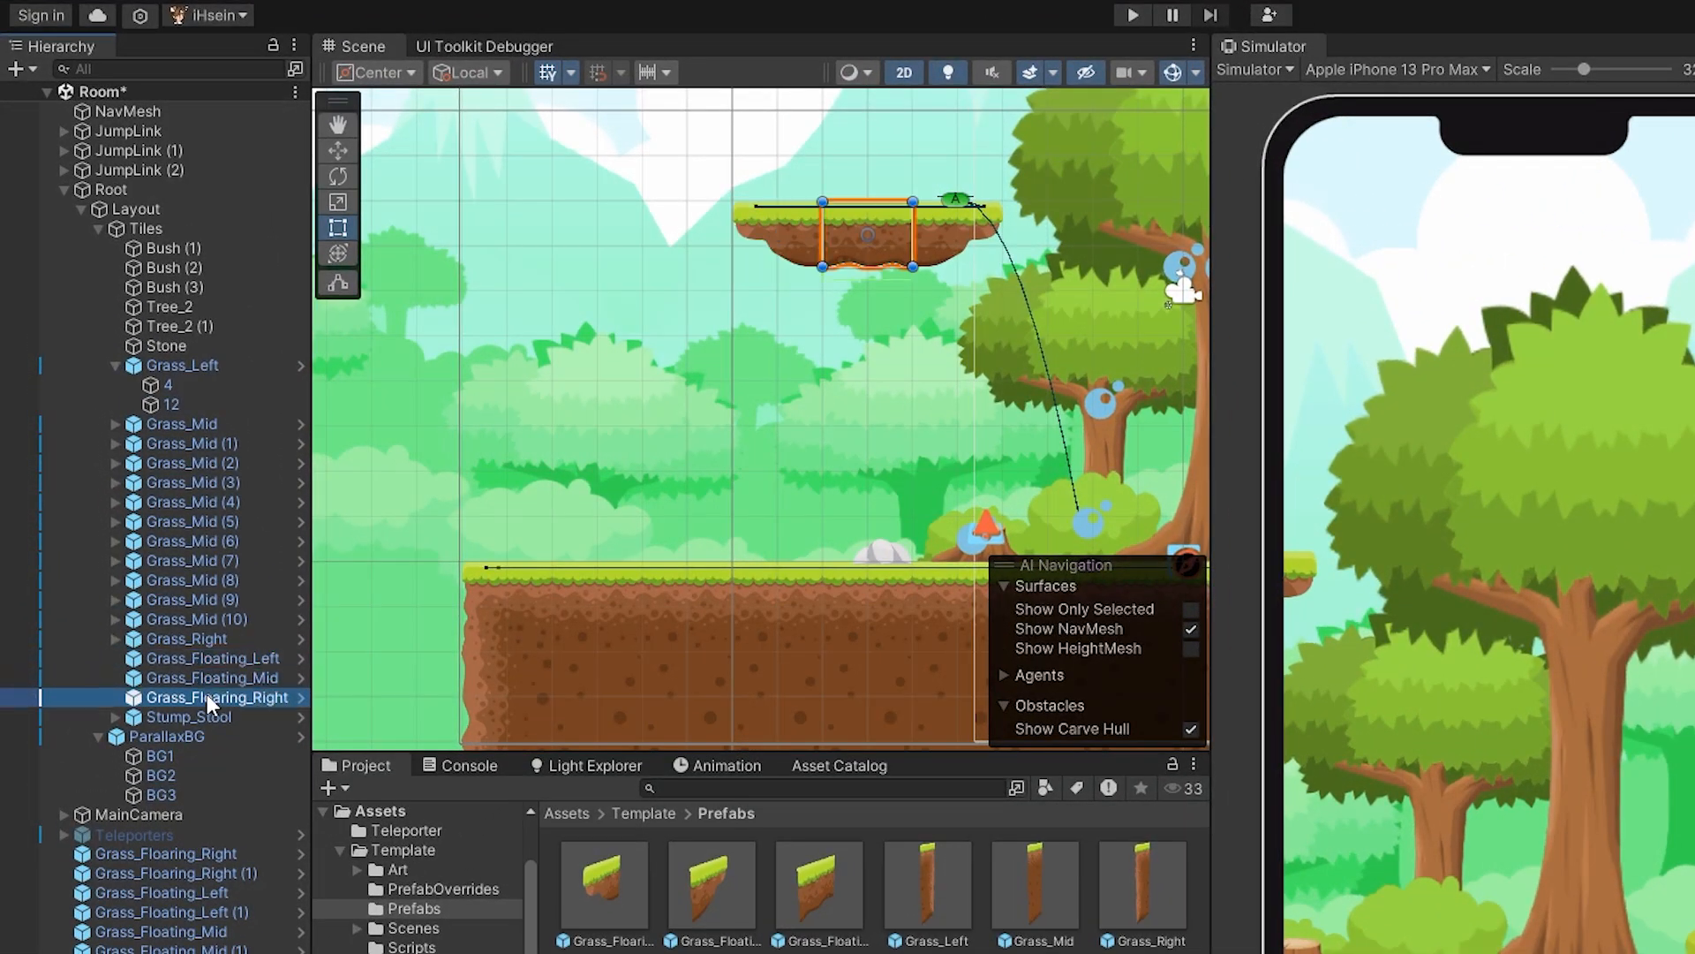
click(203, 637)
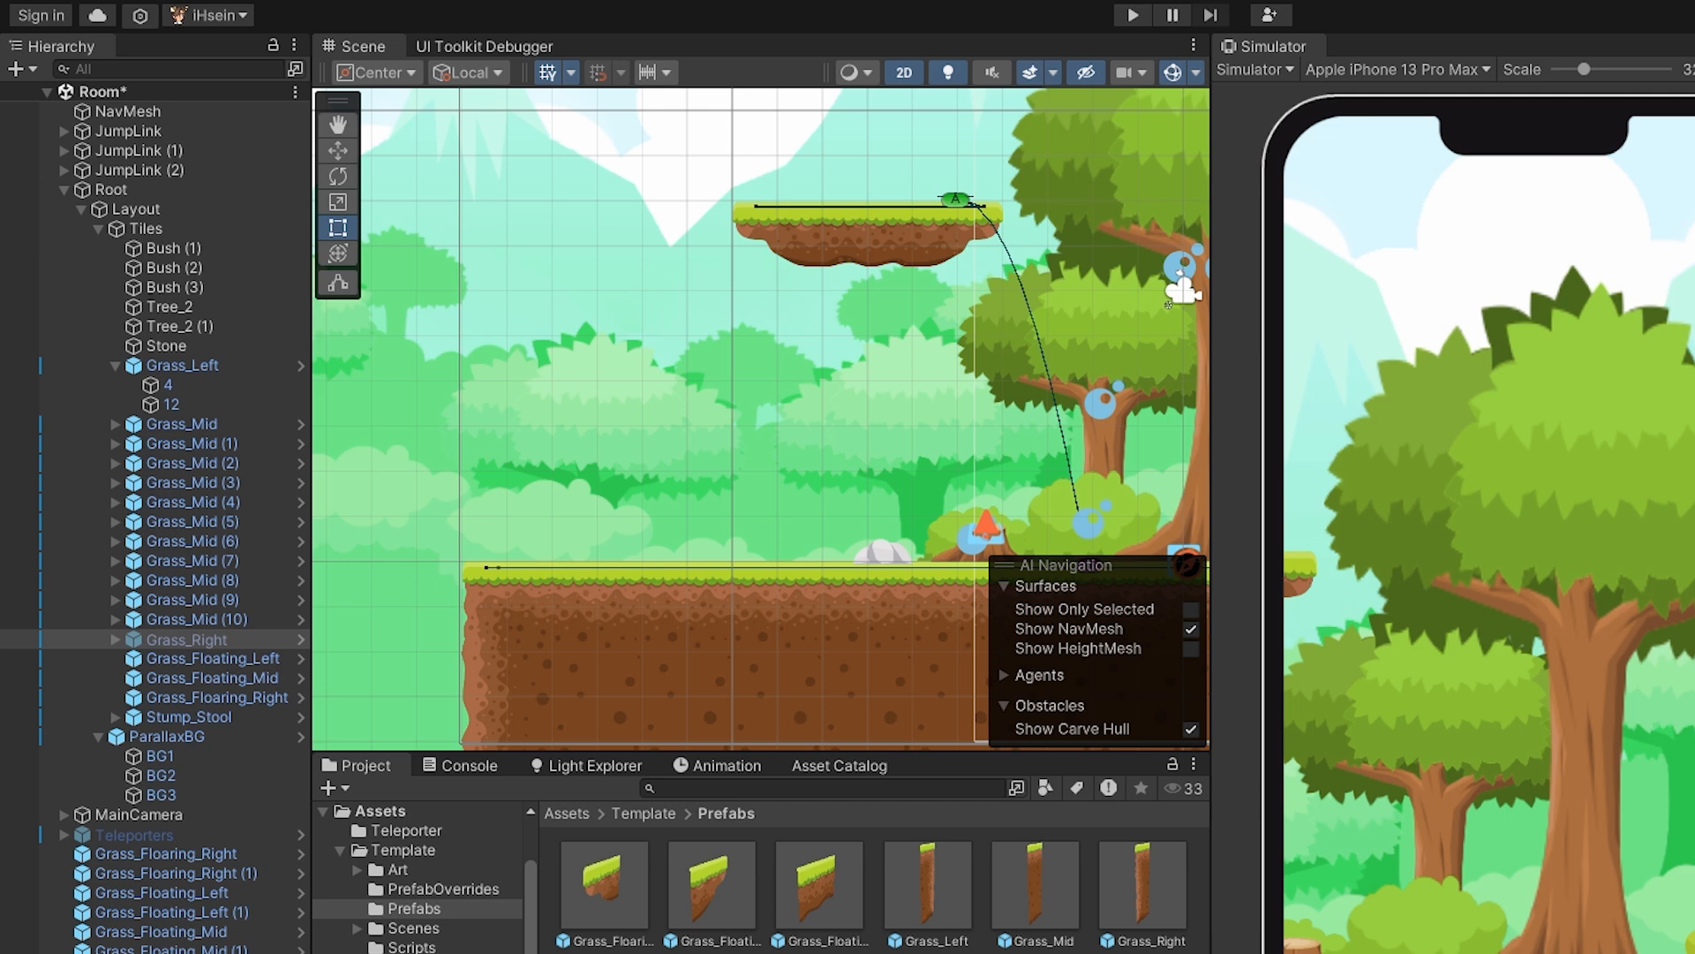
click(199, 659)
click(205, 678)
click(205, 696)
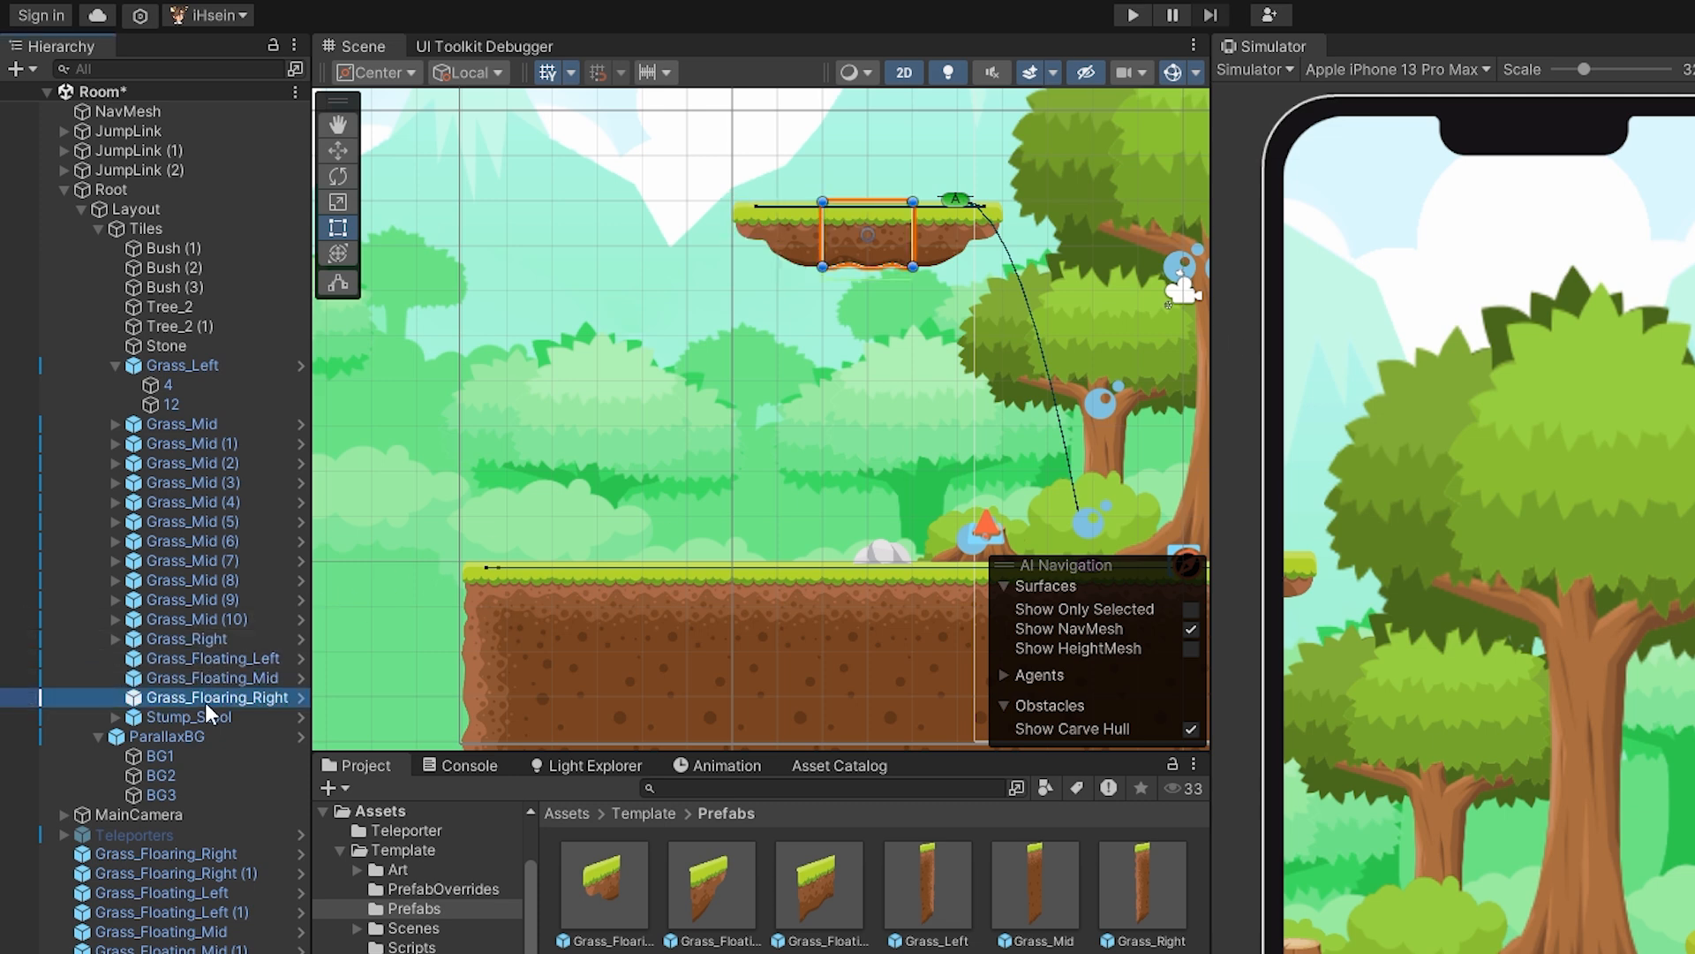
click(209, 675)
click(208, 661)
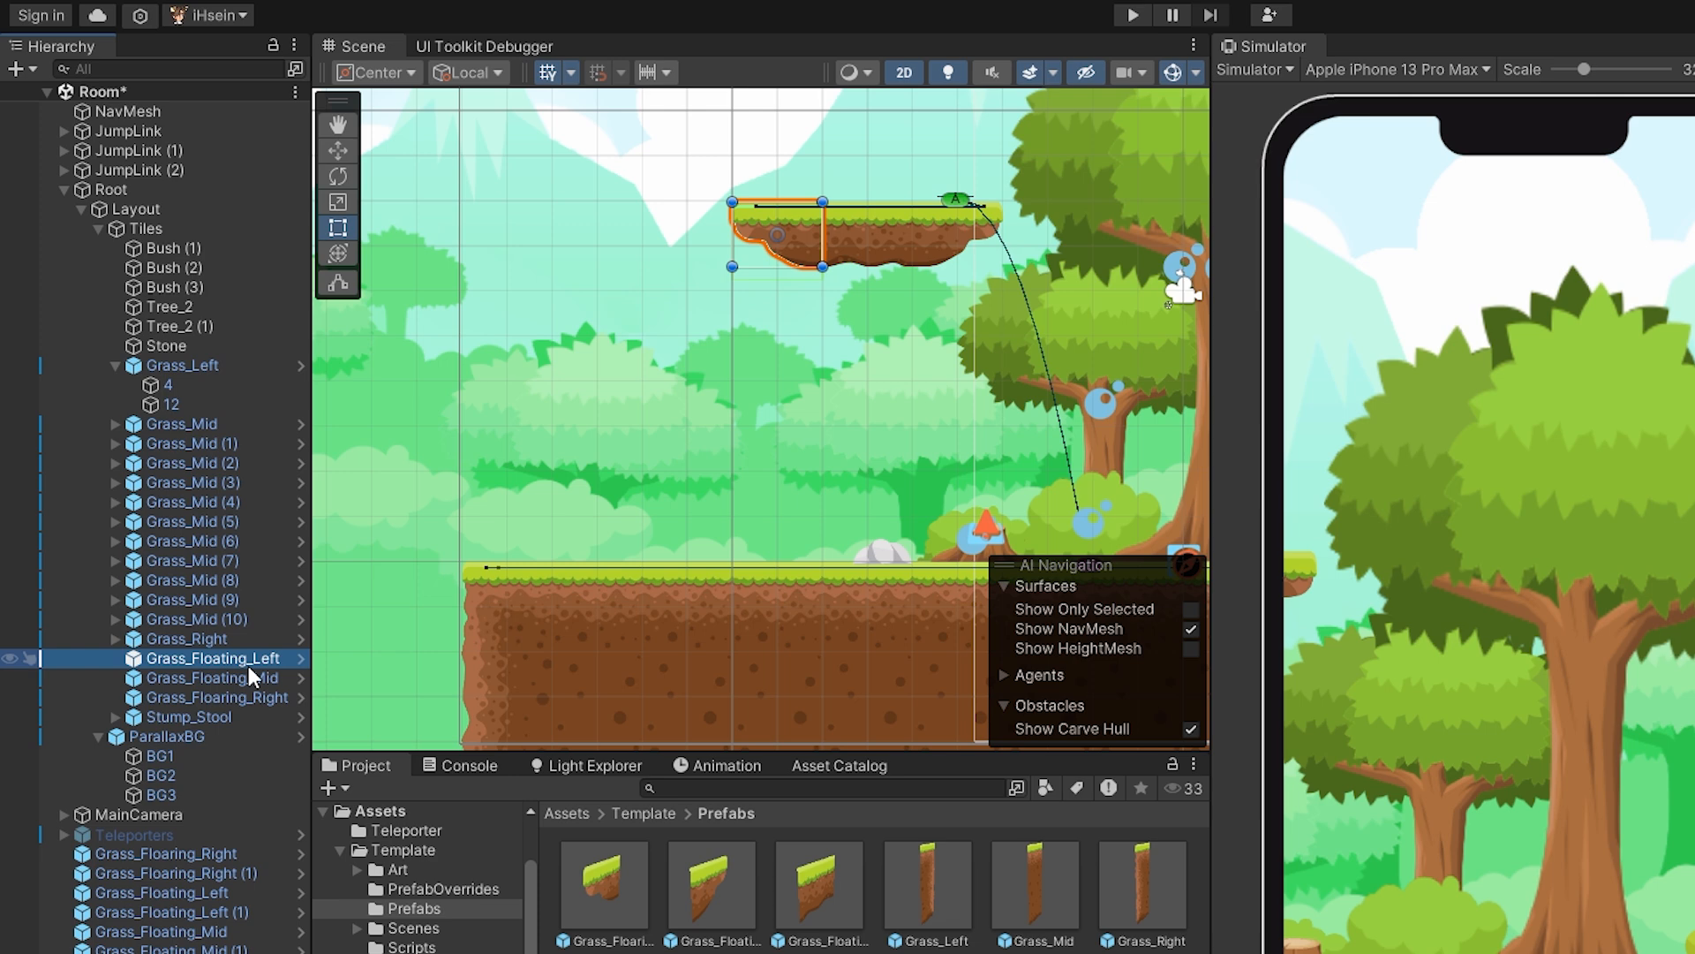
click(203, 675)
click(214, 695)
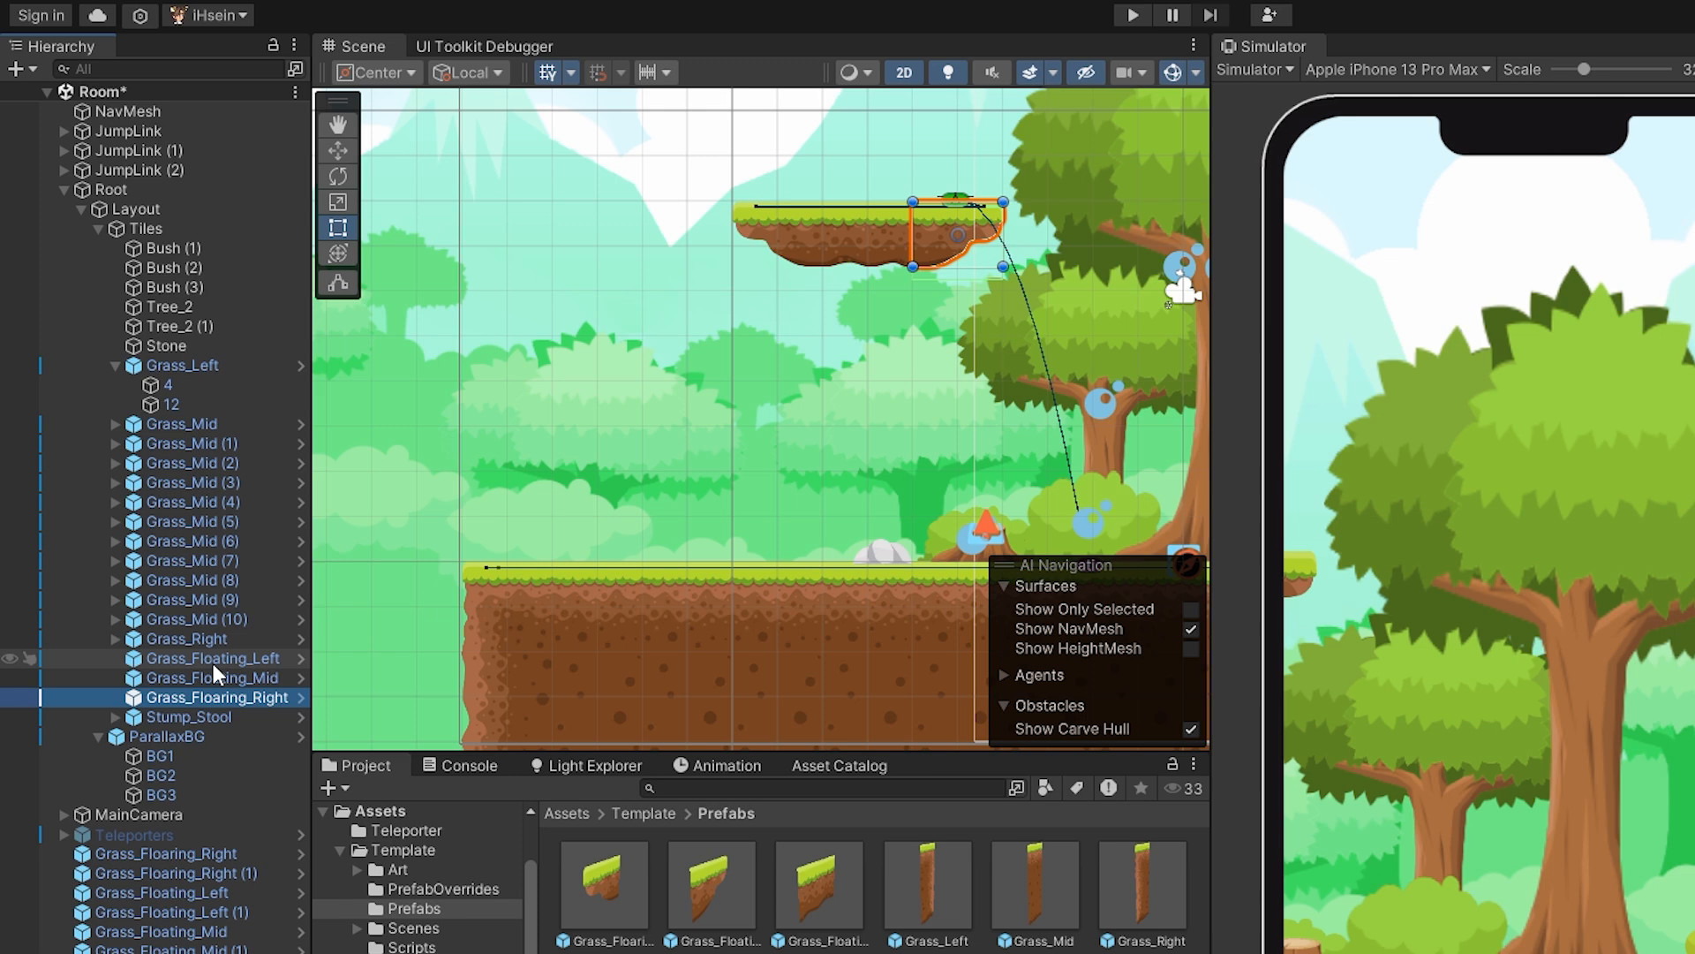
click(214, 664)
click(219, 679)
click(222, 690)
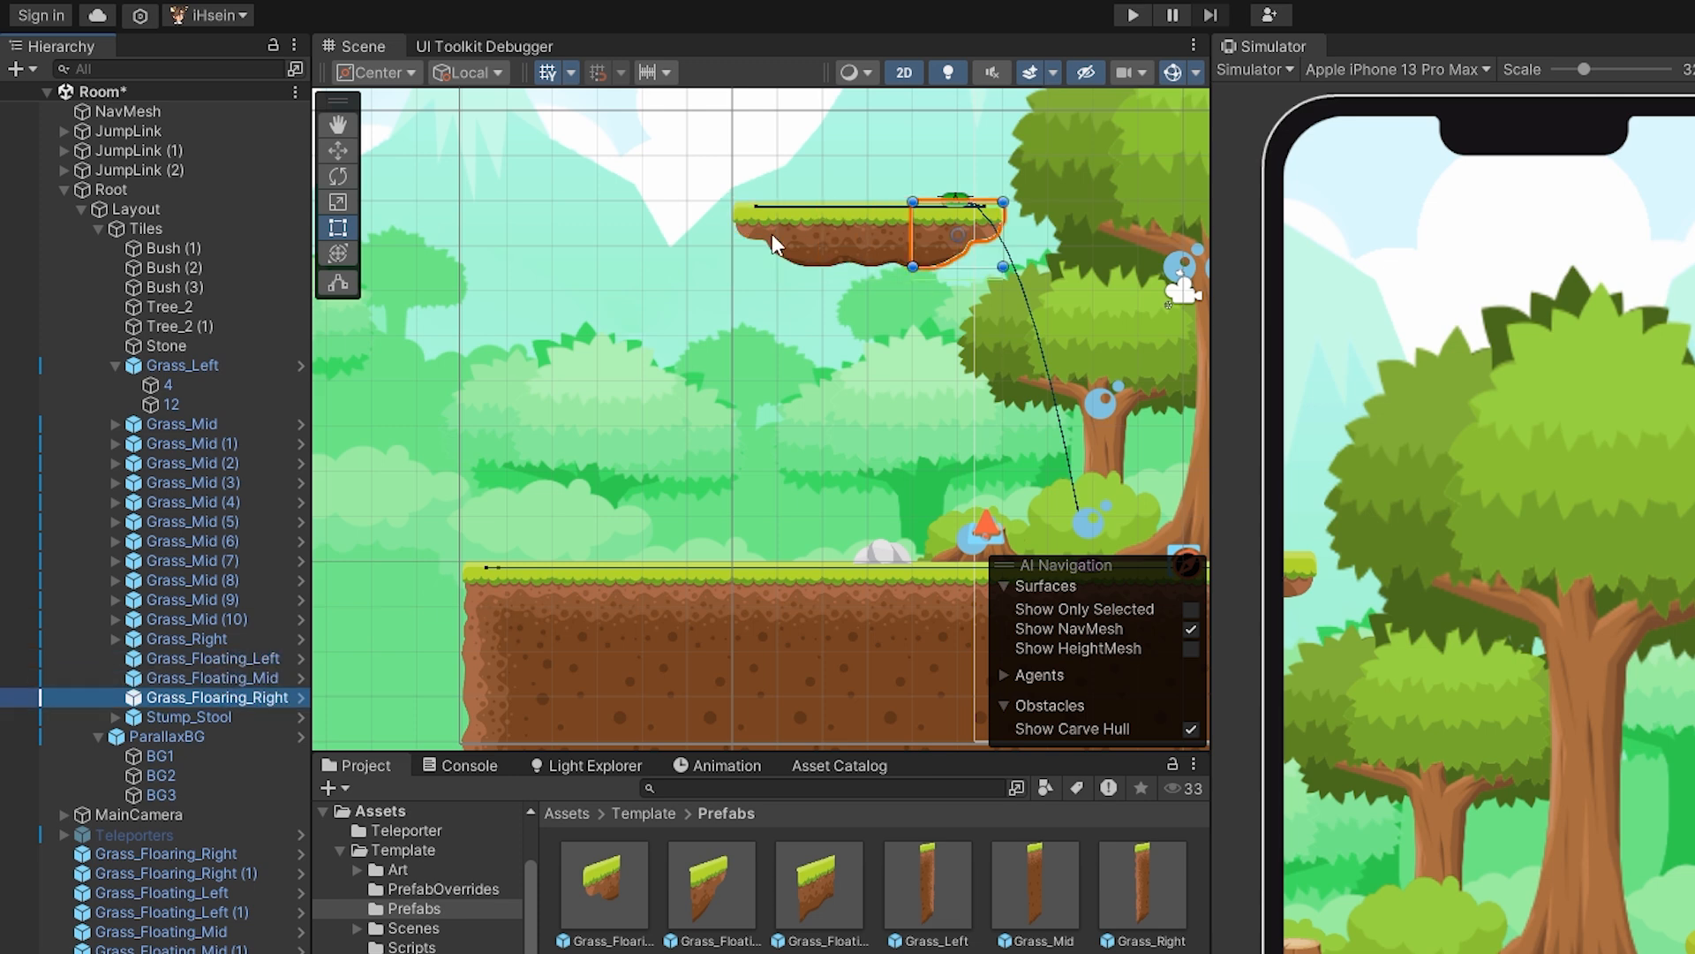
Duplicate the platform's three floating tiles, move the copies left and down above the ground's left end, and save the scene.
click(215, 660)
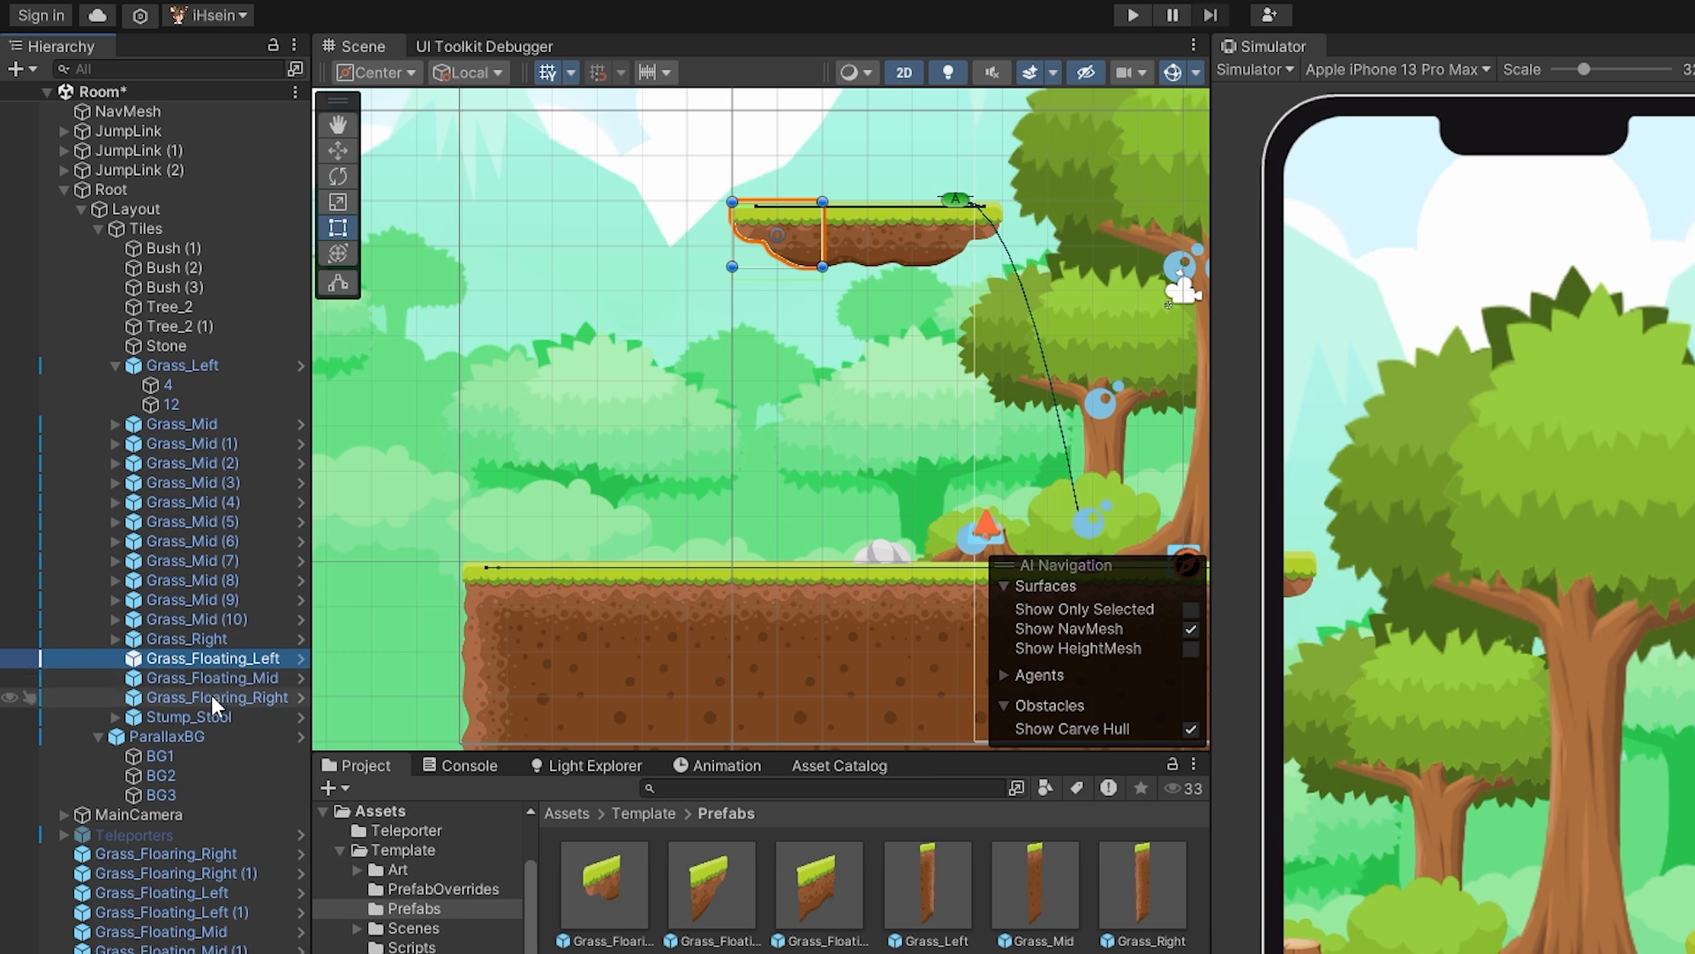
shift+click(210, 696)
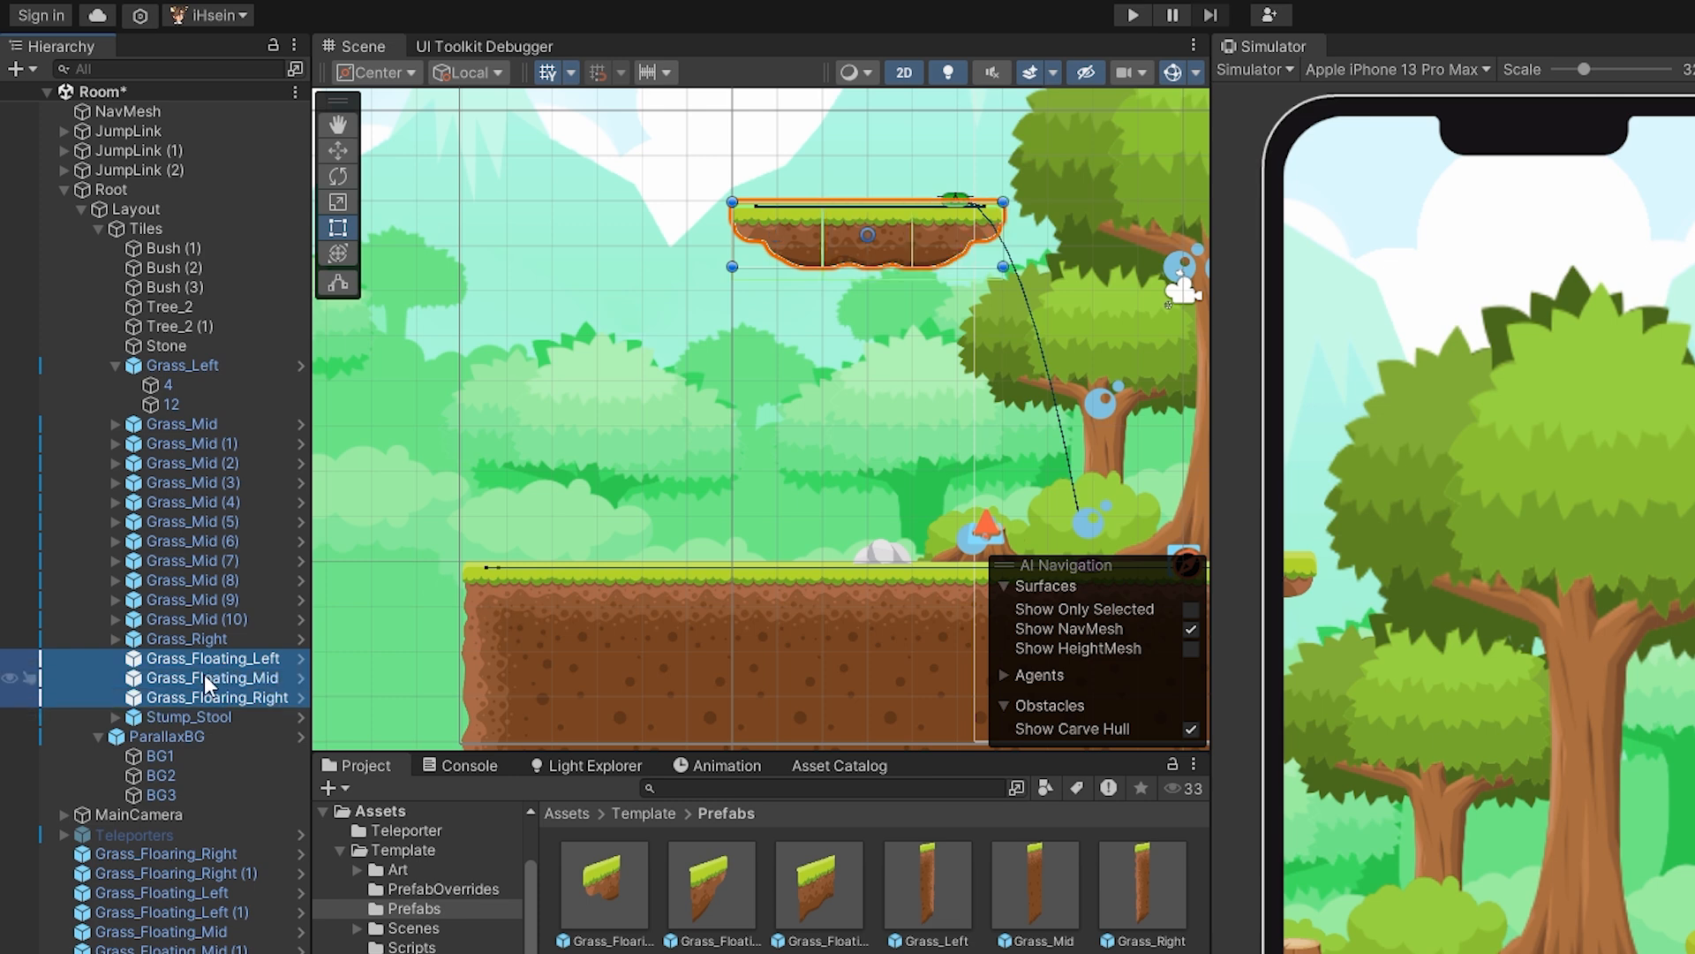
key(ctrl+d)
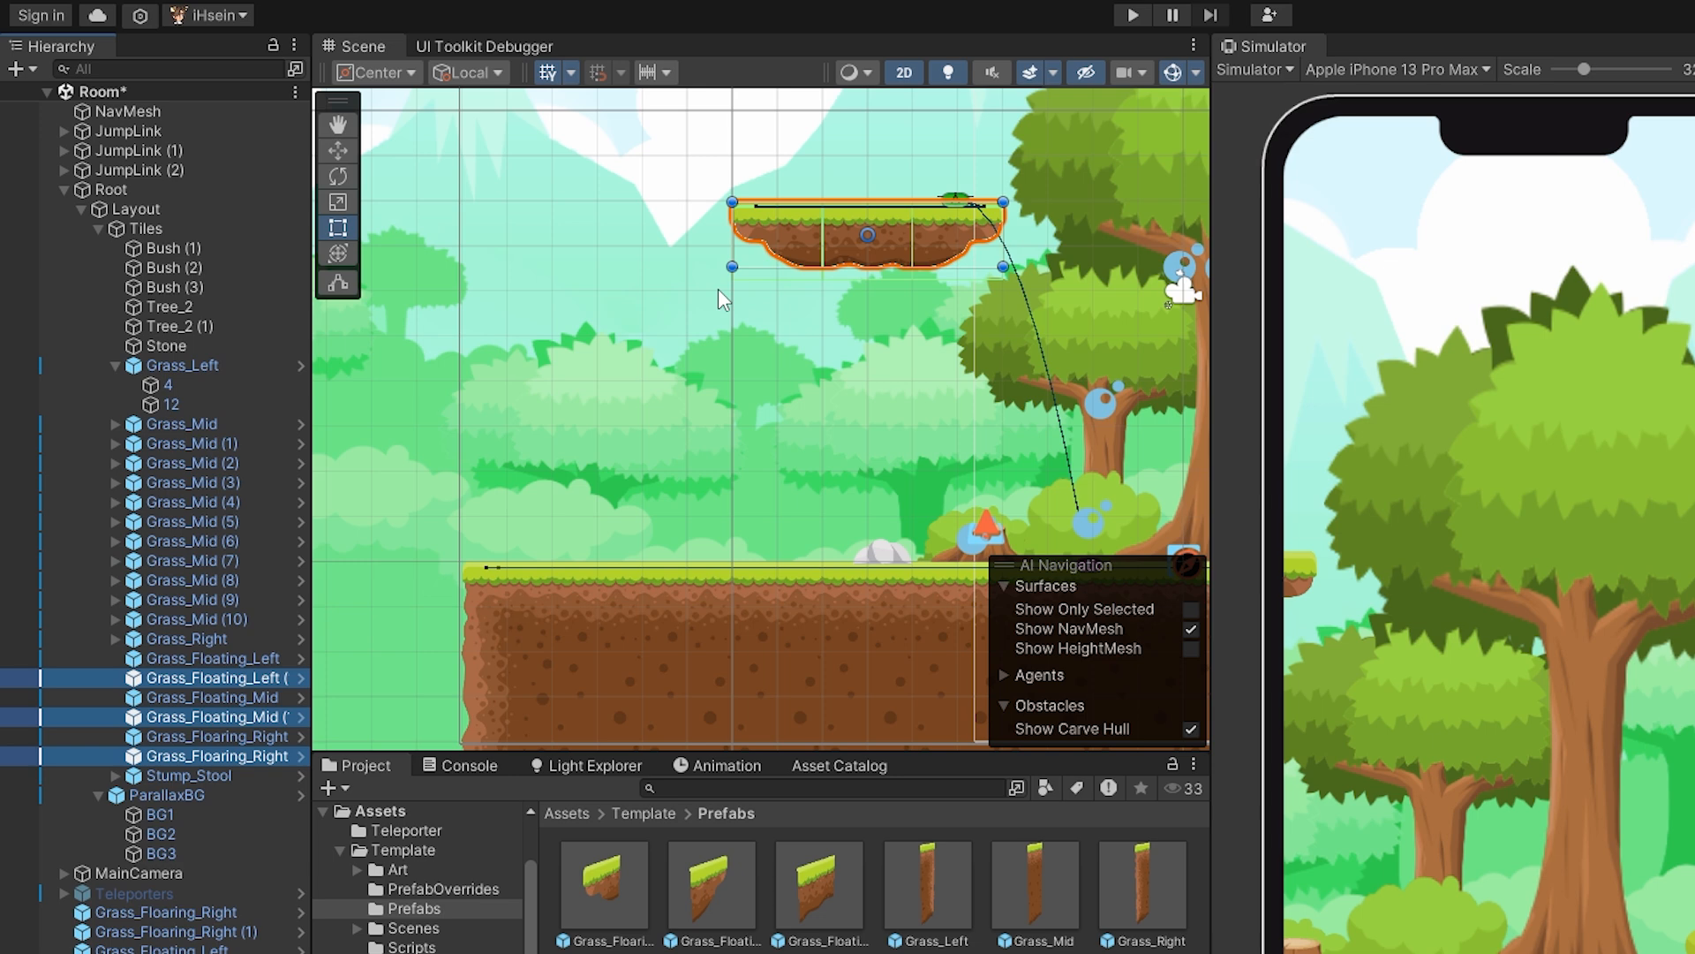
click(337, 150)
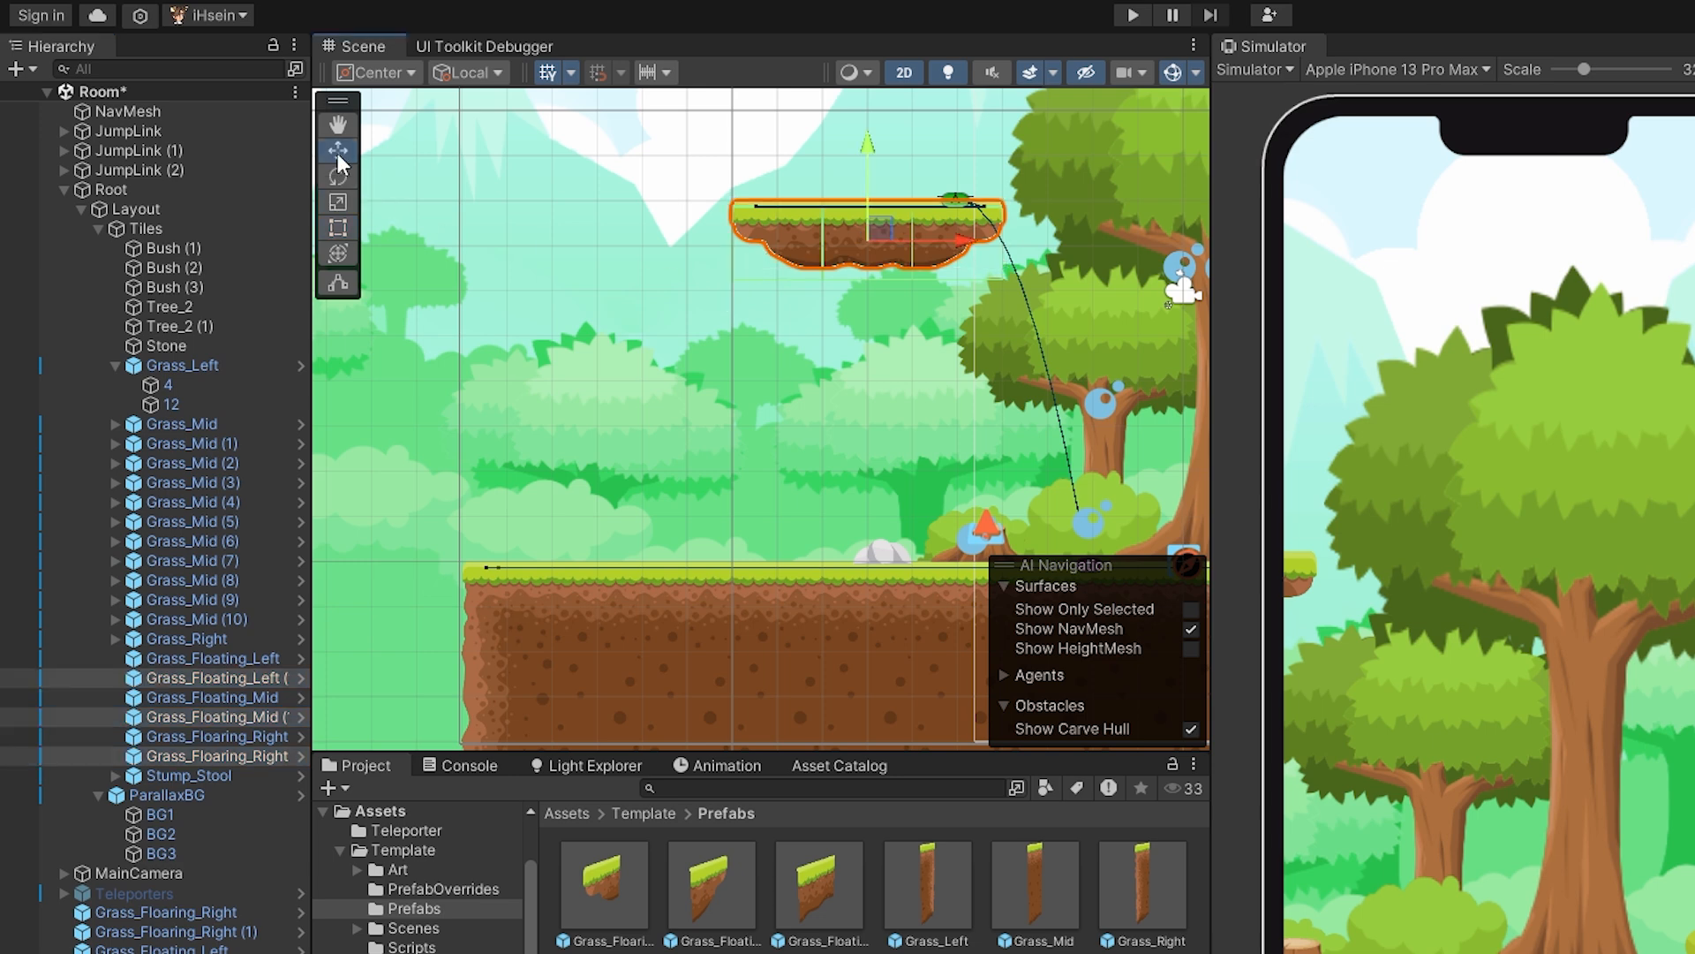
drag(920, 234, 613, 243)
drag(498, 156, 494, 334)
middle_drag(856, 453, 940, 434)
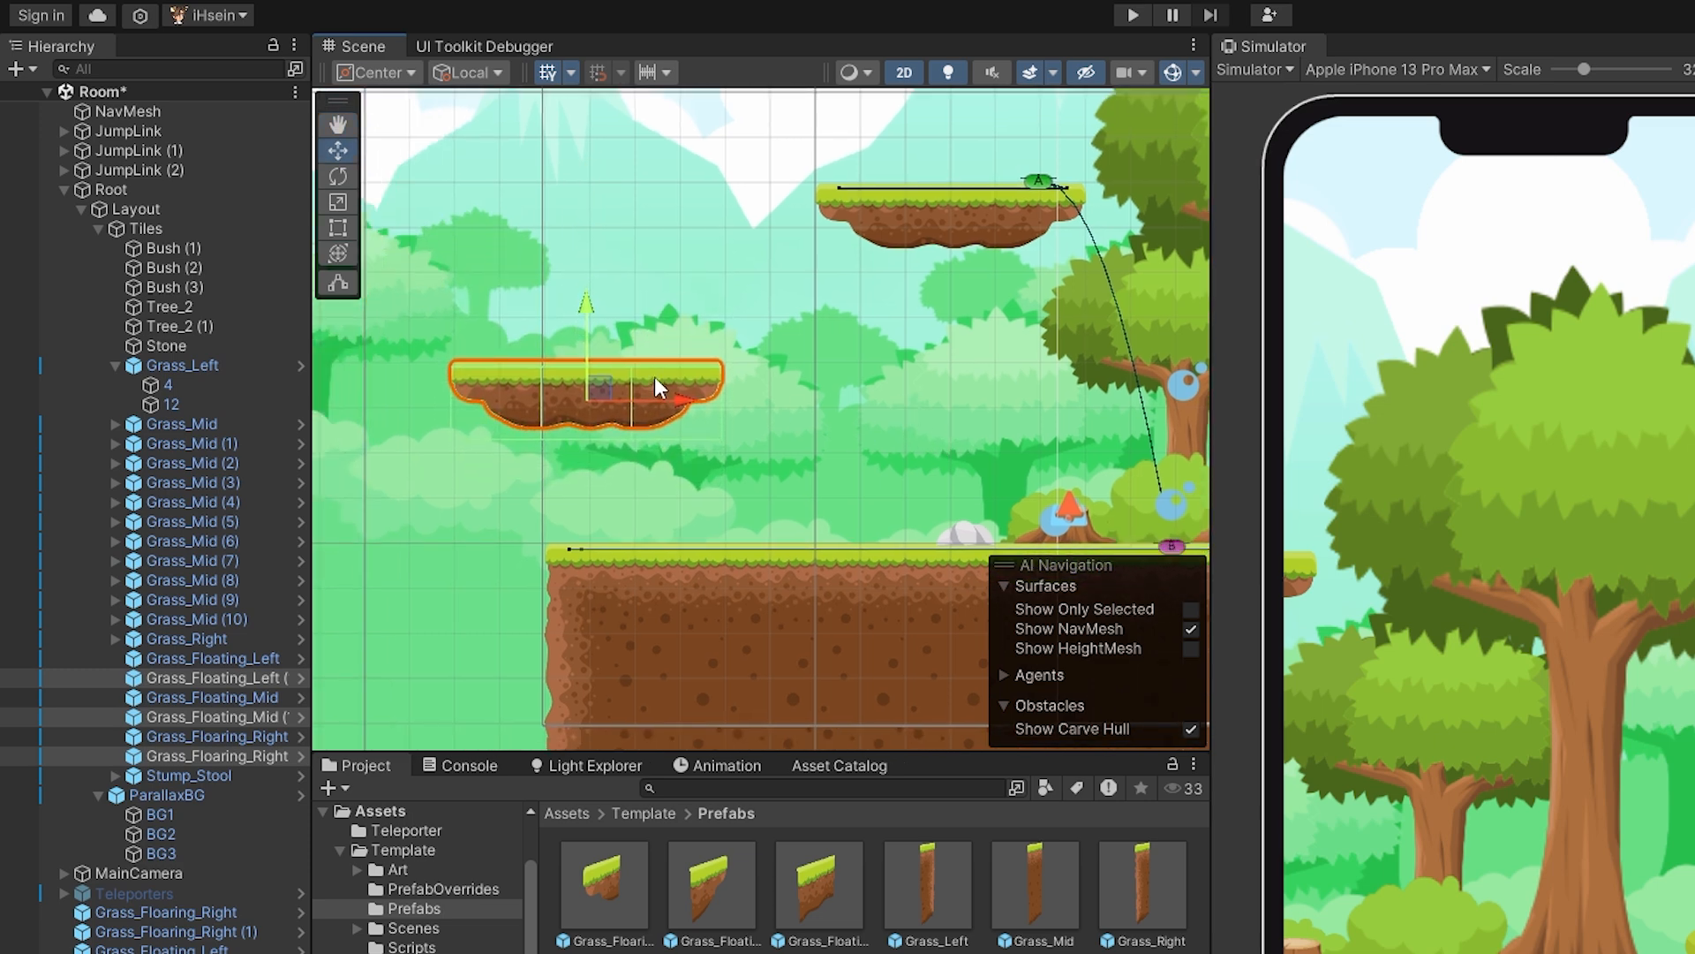
key(ctrl+s)
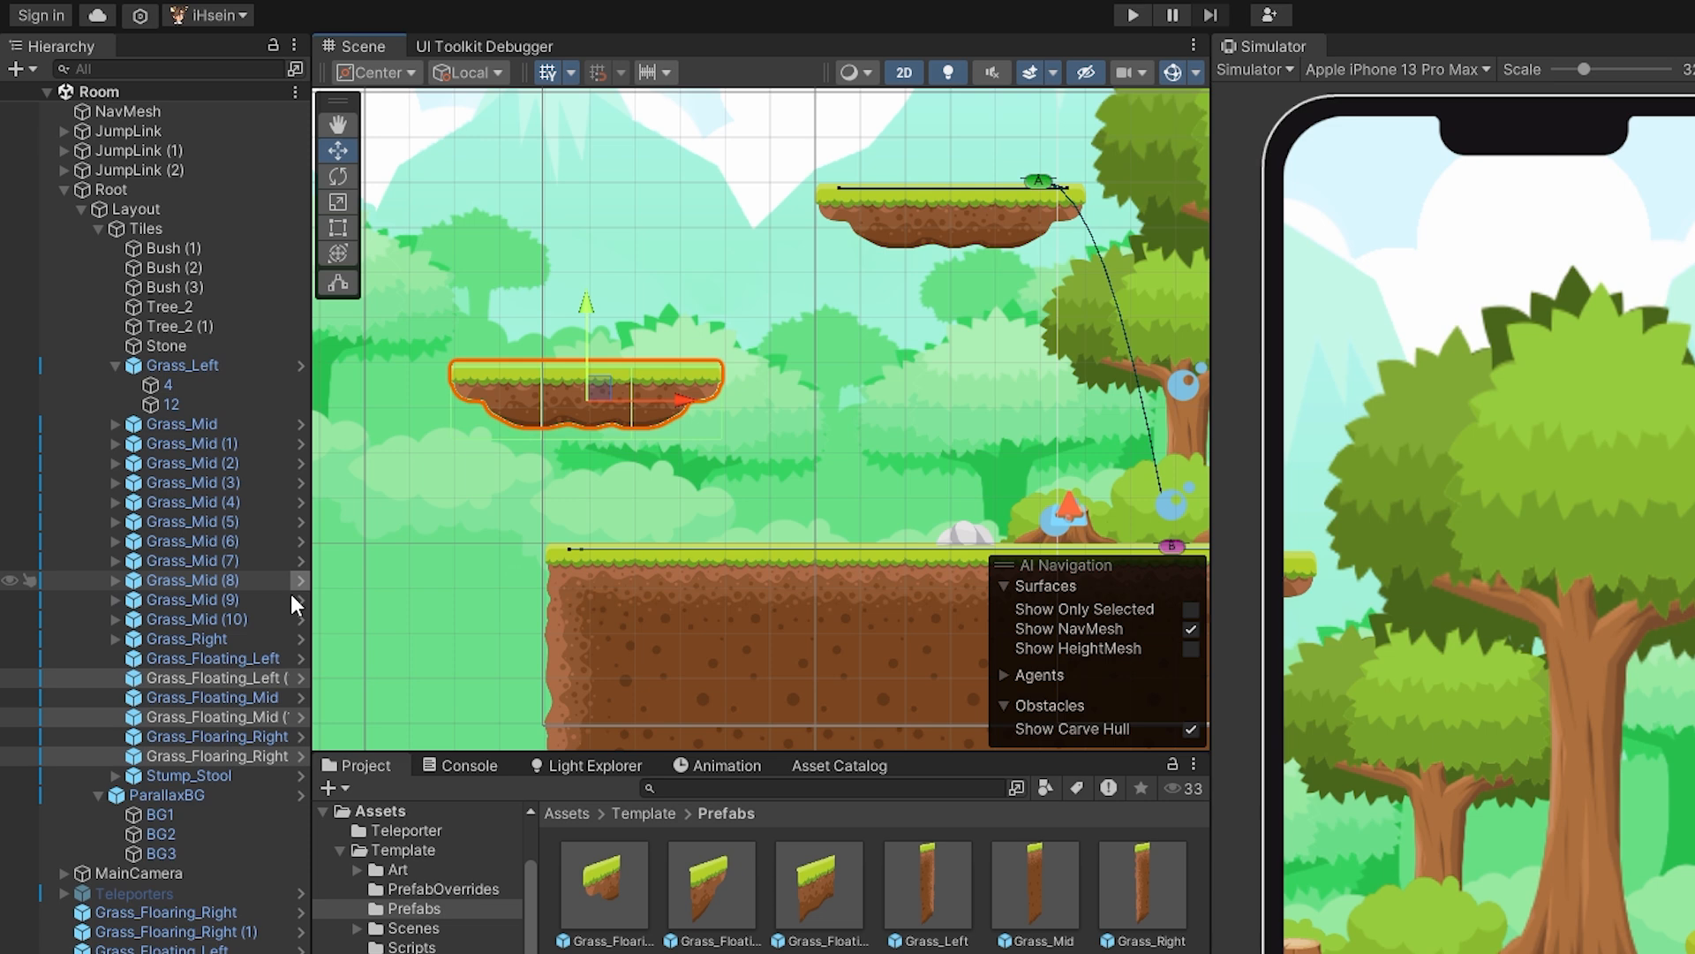
Reorder the three duplicated floating tiles so they sit together directly below the original floating tiles in the hierarchy.
drag(211, 715, 222, 745)
click(222, 694)
click(221, 681)
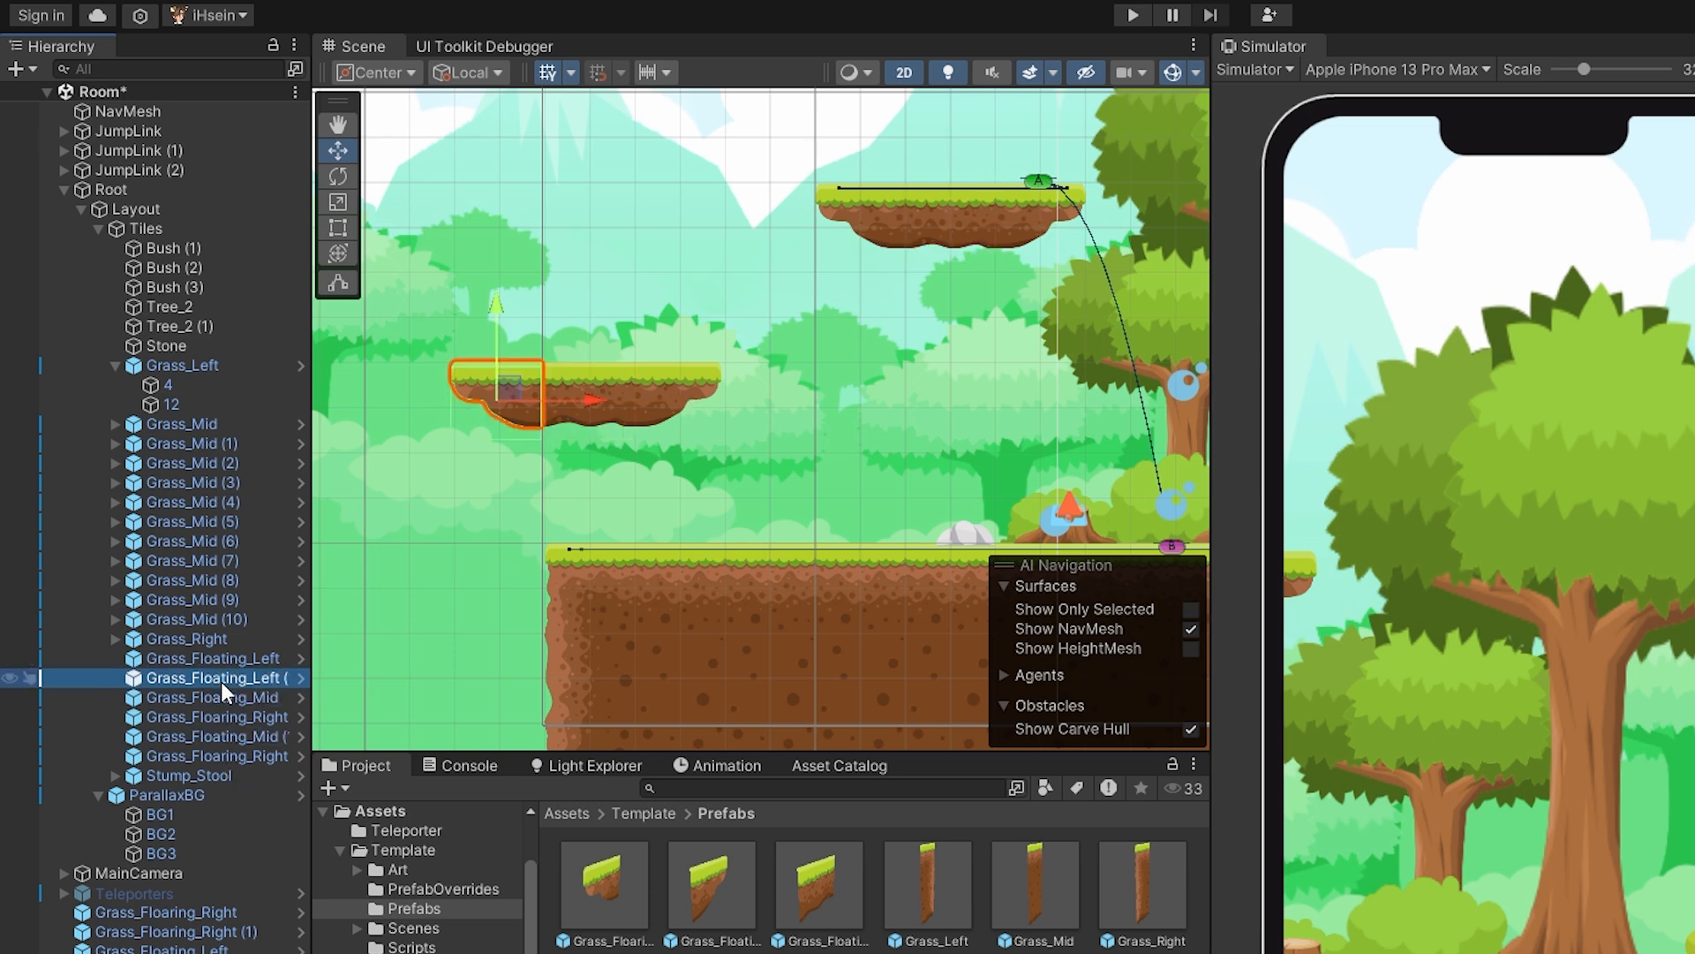
drag(209, 679, 220, 724)
click(231, 736)
click(231, 754)
click(225, 716)
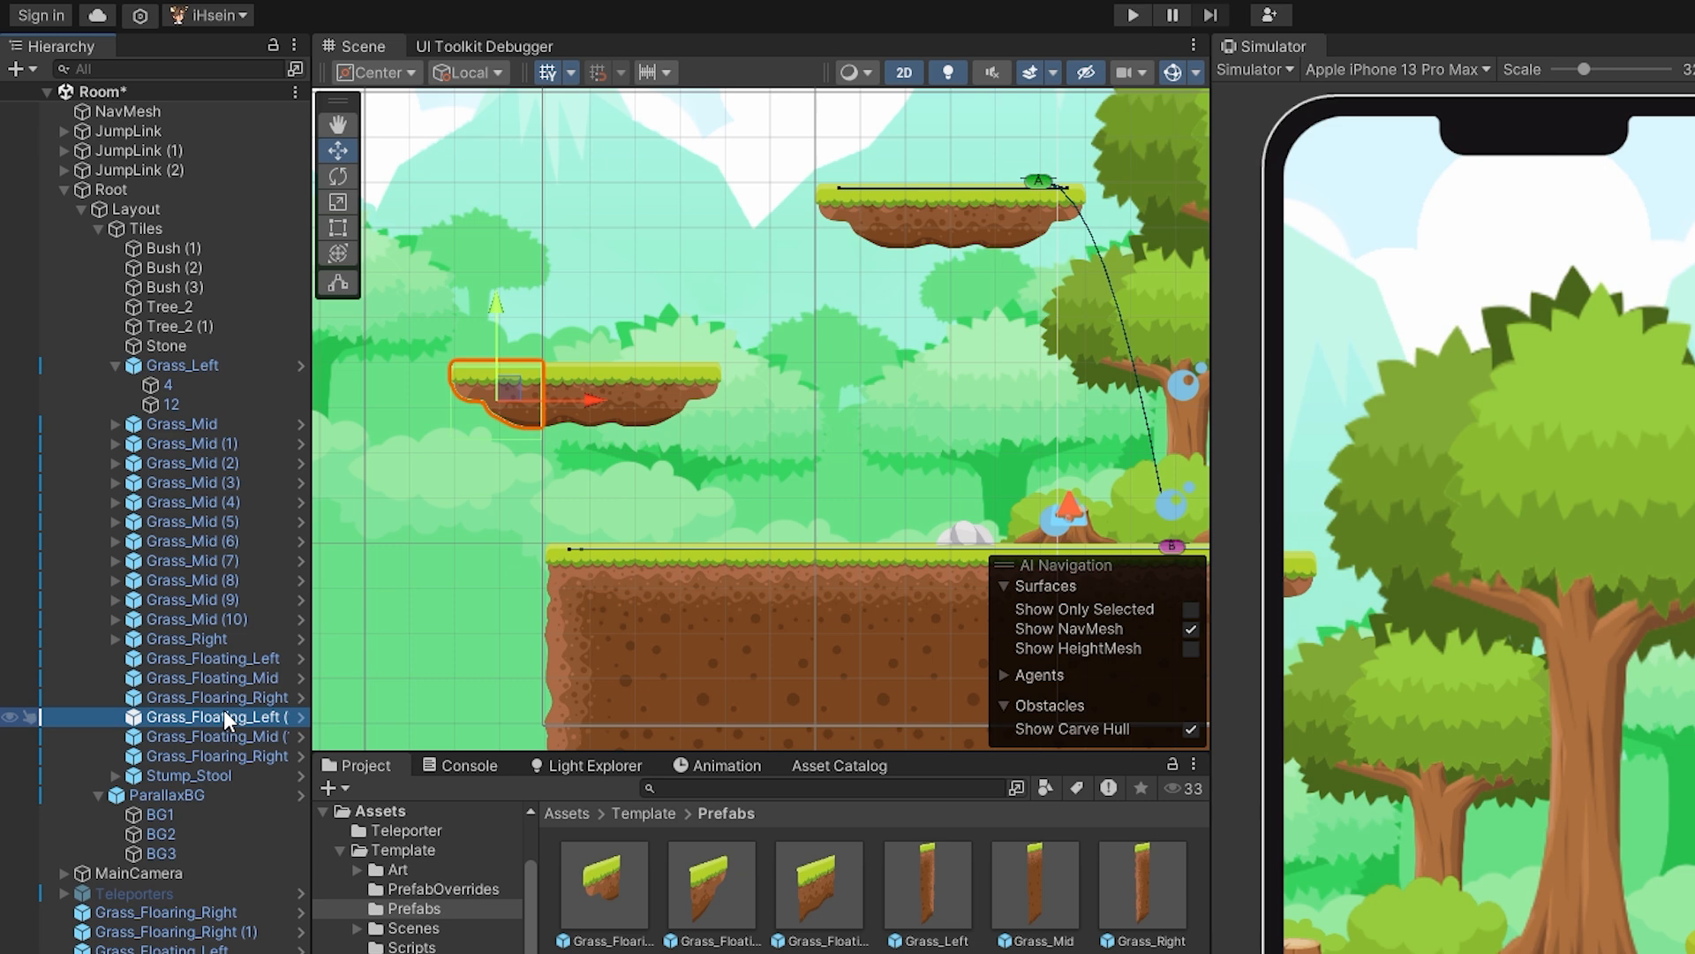
Create an empty game object named Floating_1 and reset its Transform.
click(174, 915)
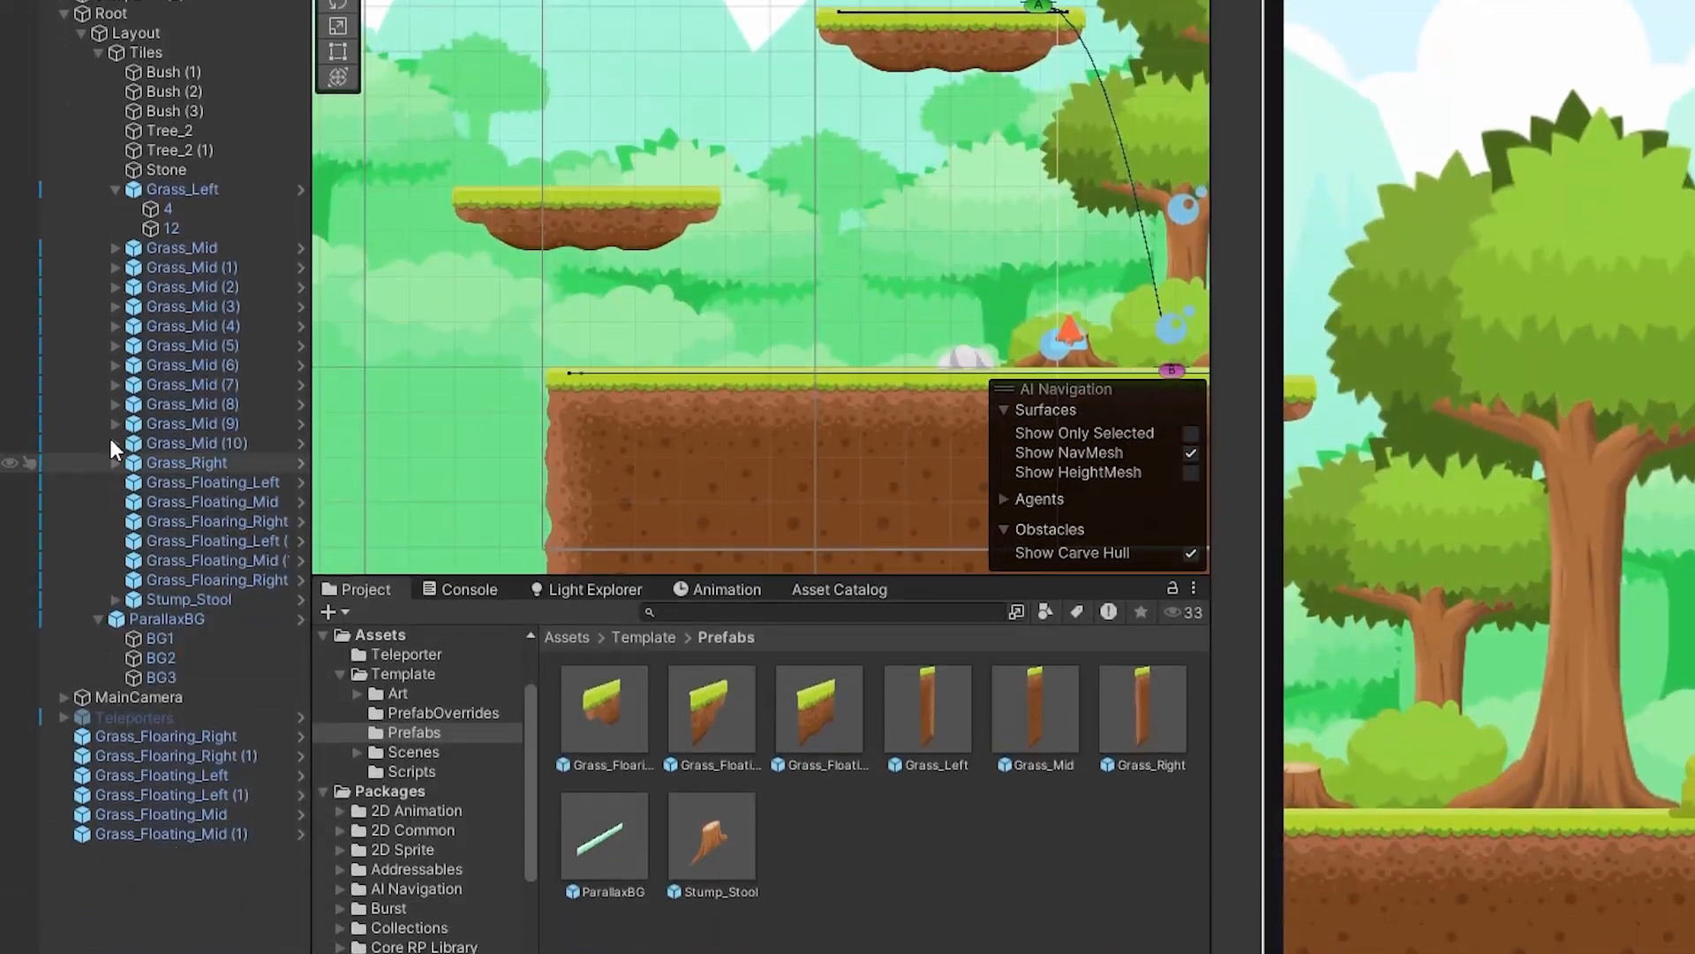
right_click(192, 905)
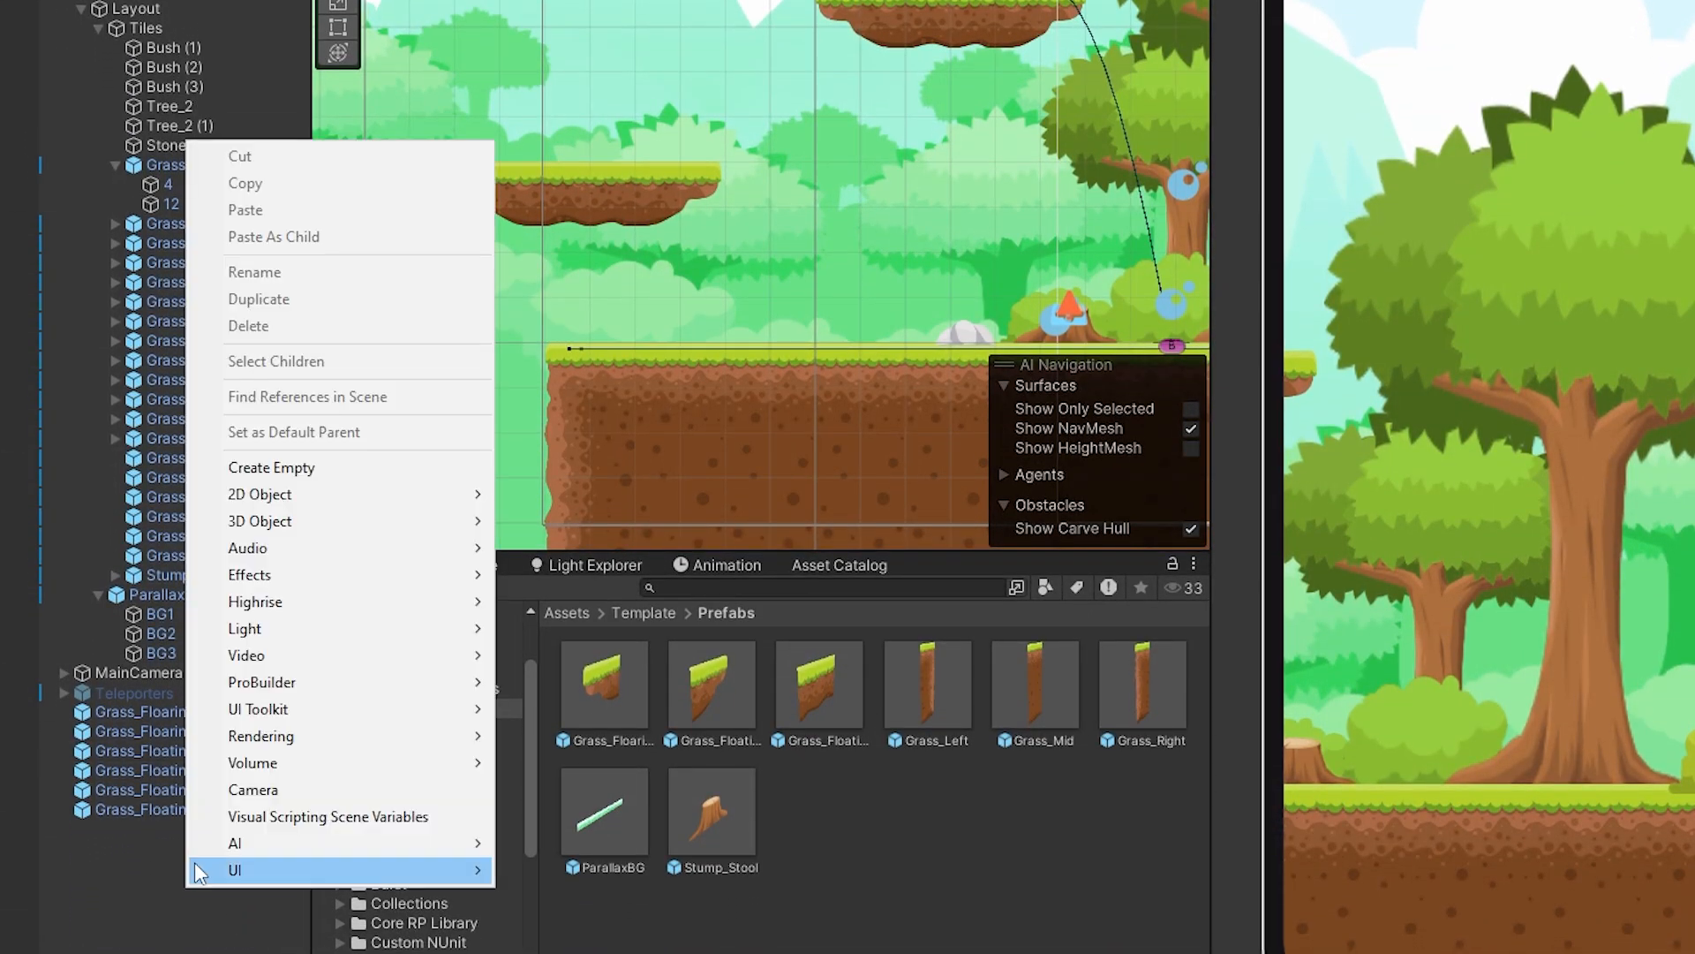
click(294, 467)
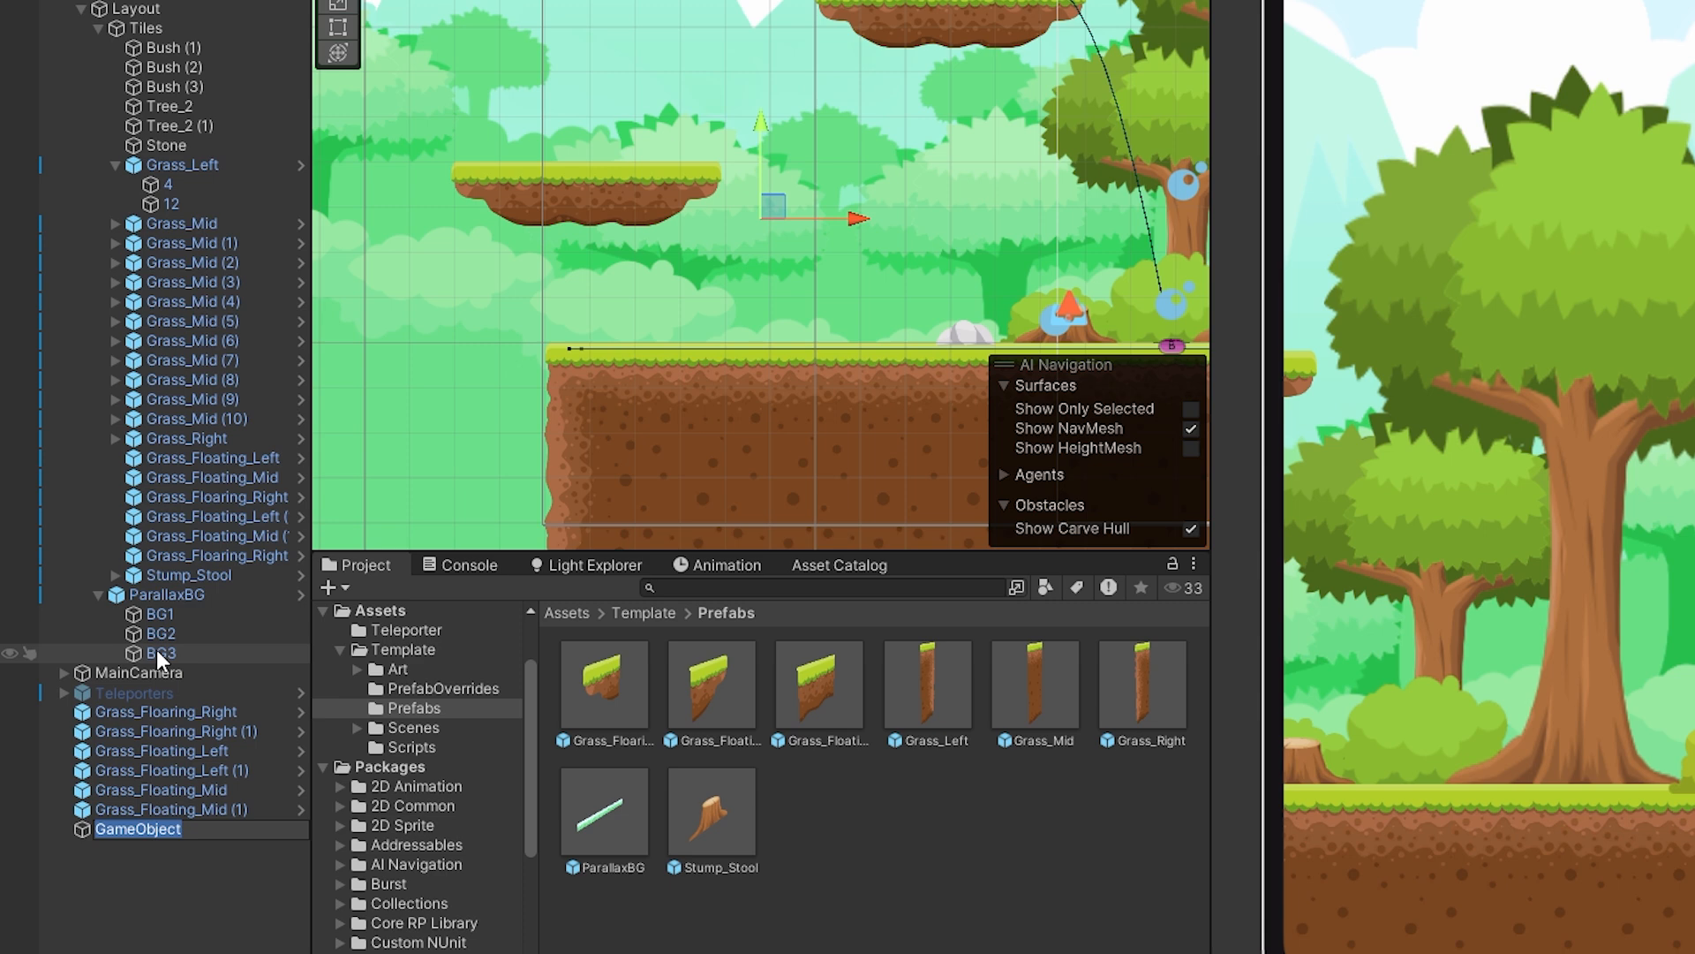
text(Floating_1)
key(Return)
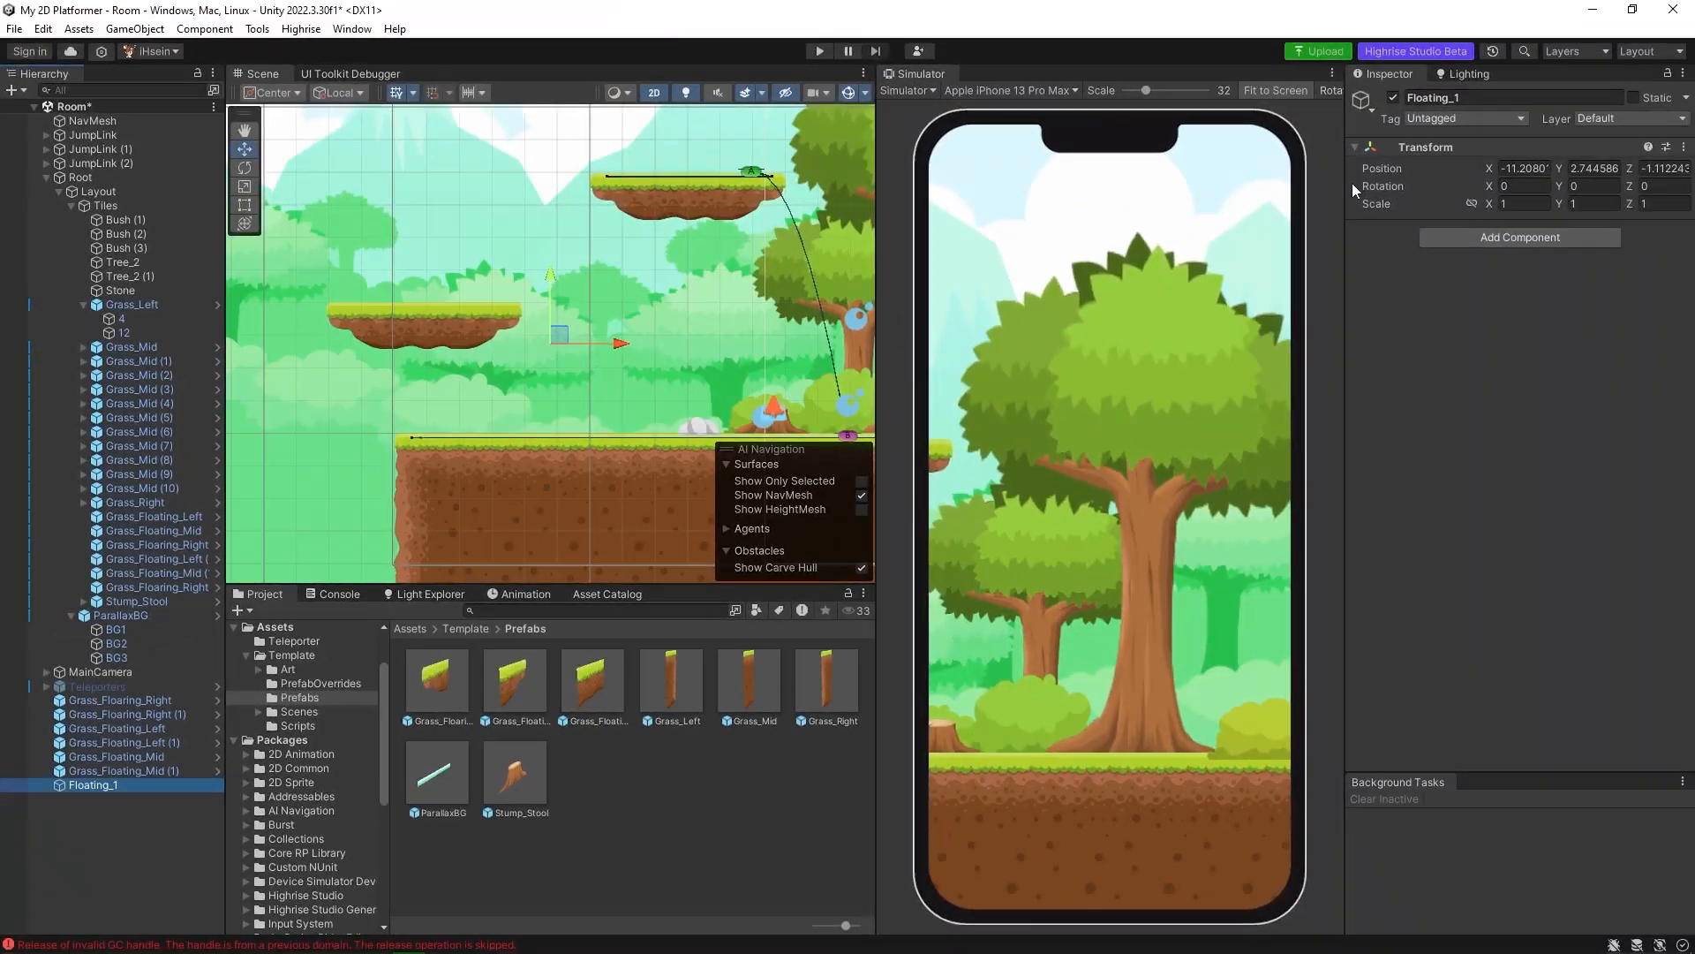
right_click(1432, 148)
click(1472, 155)
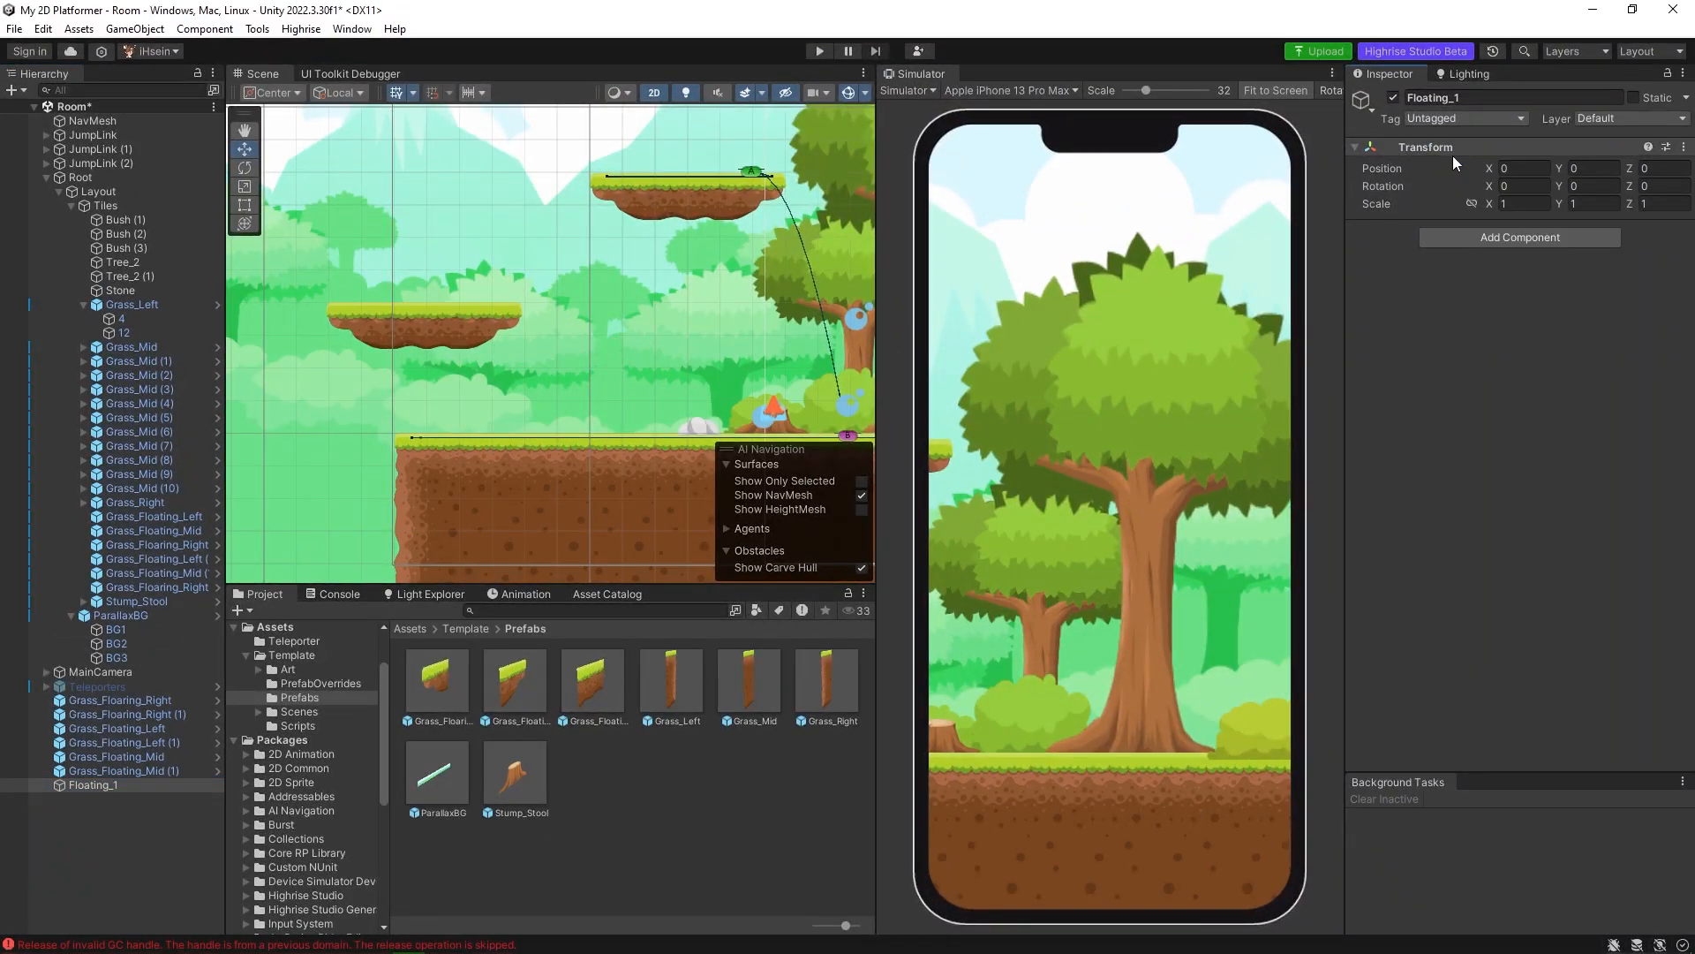
Place Floating_1 inside Tiles above the duplicated floating tiles and nest the three duplicates under it.
drag(89, 784, 141, 554)
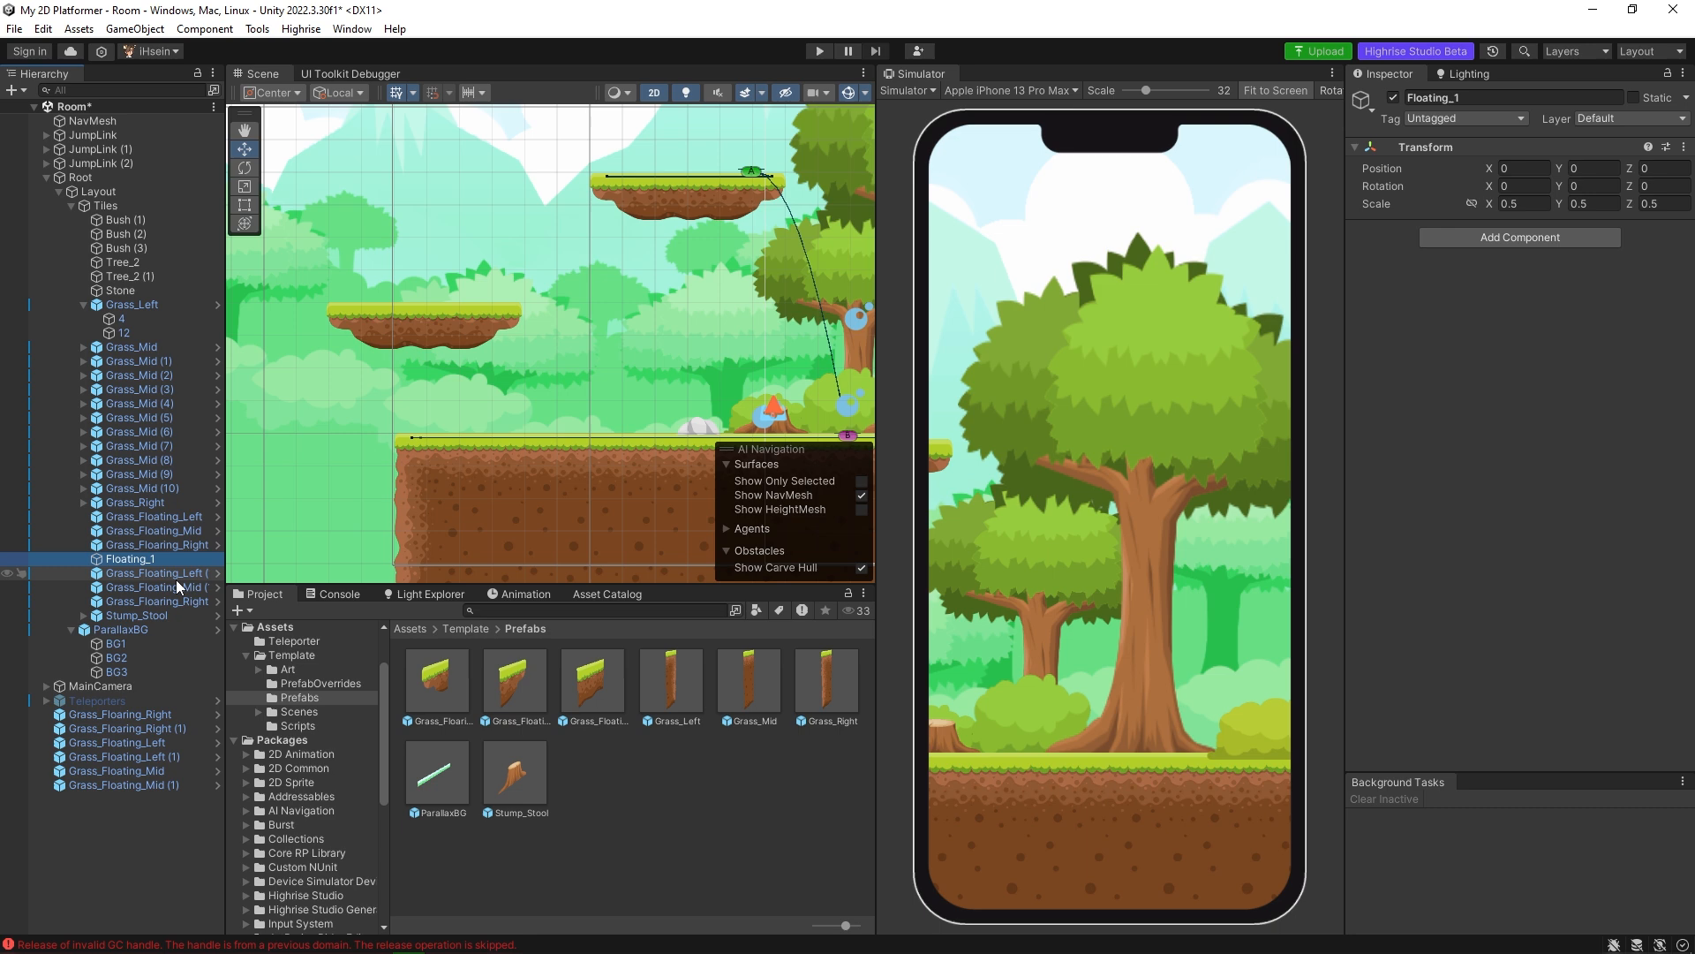
click(173, 576)
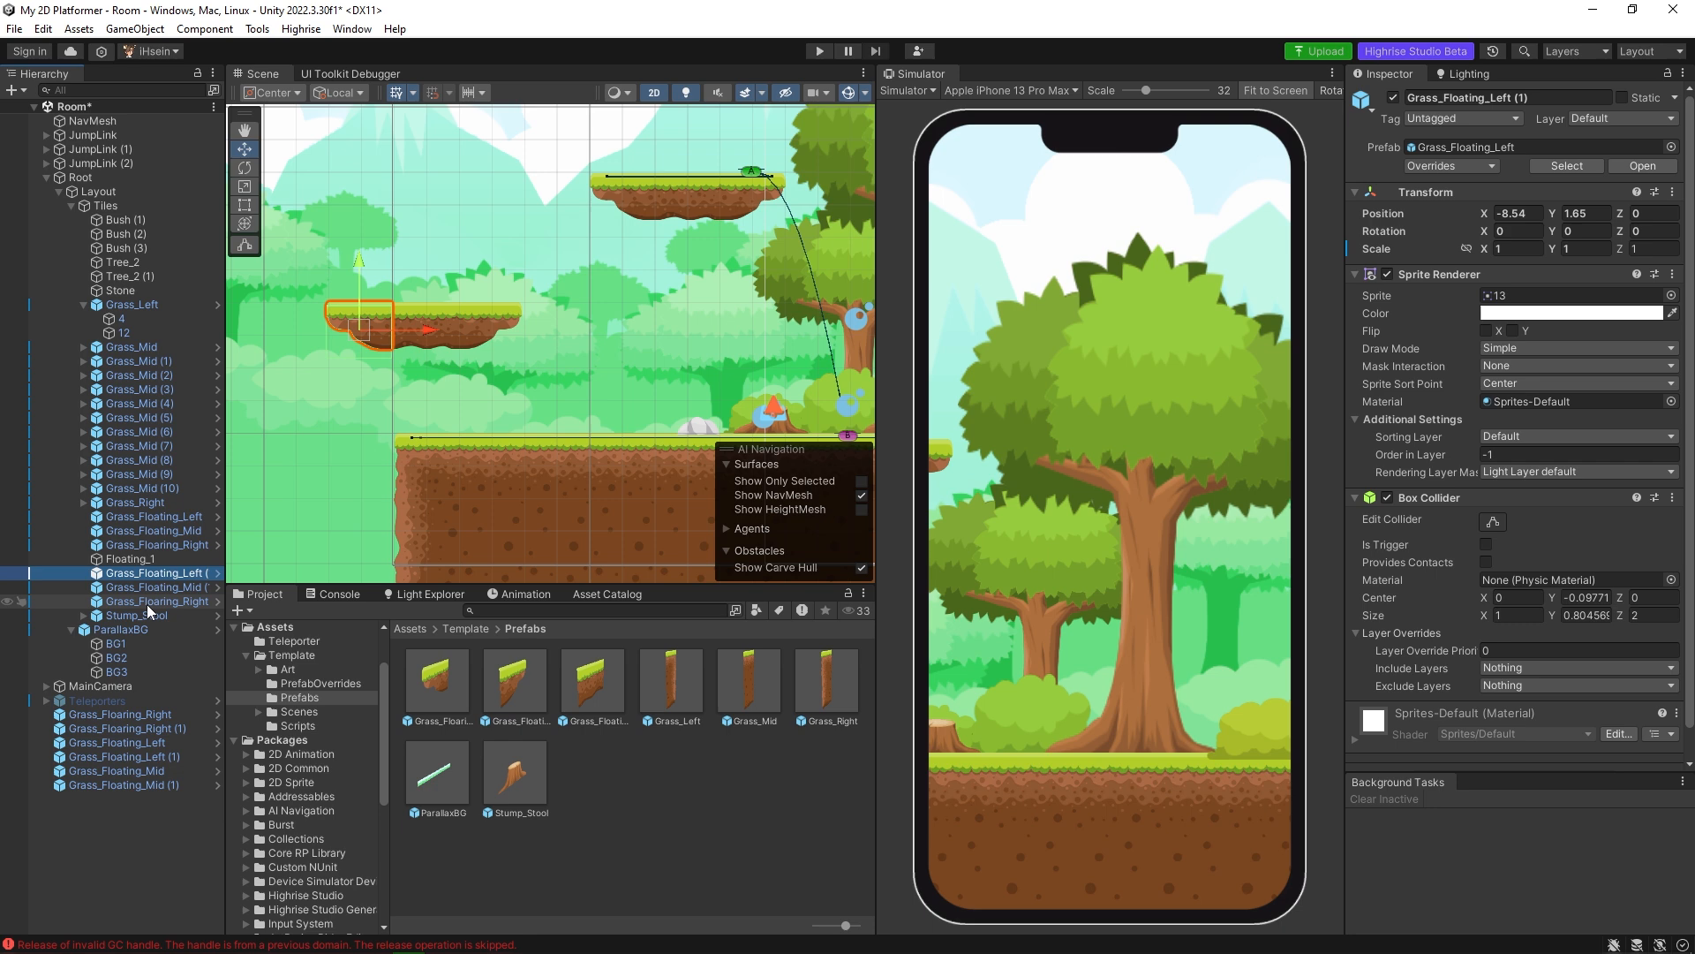
shift+click(146, 604)
drag(147, 604, 140, 558)
Try moving the whole Floating_1 platform upward, and undo the move.
click(145, 560)
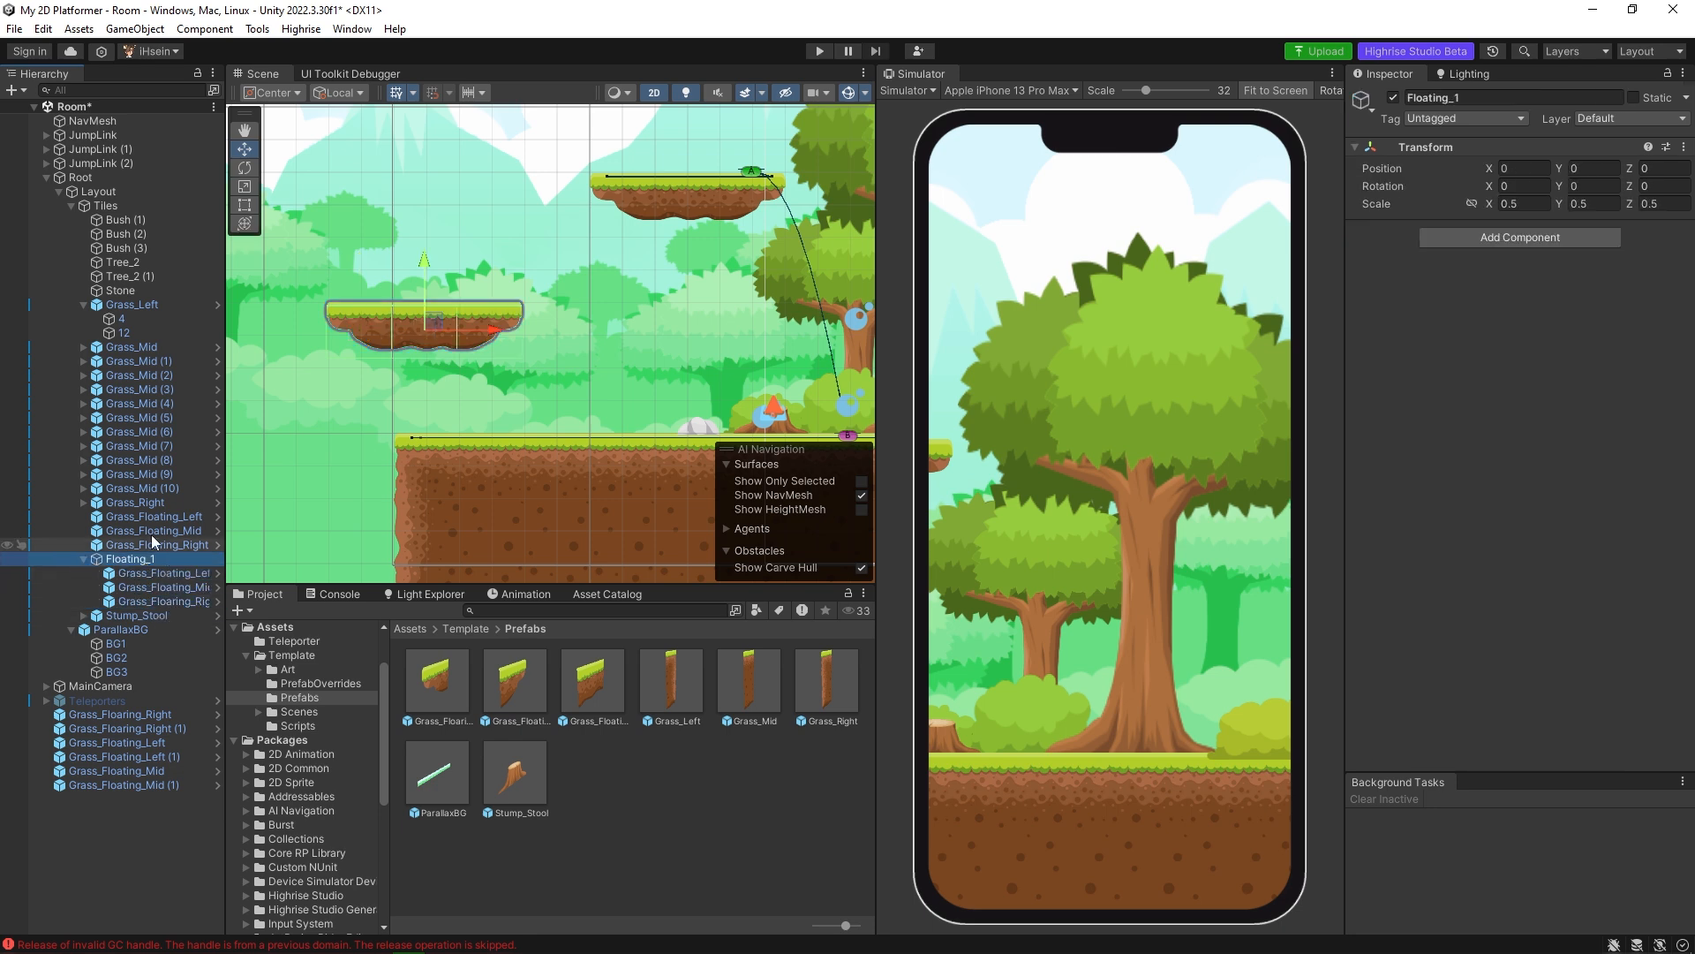
drag(427, 286, 420, 152)
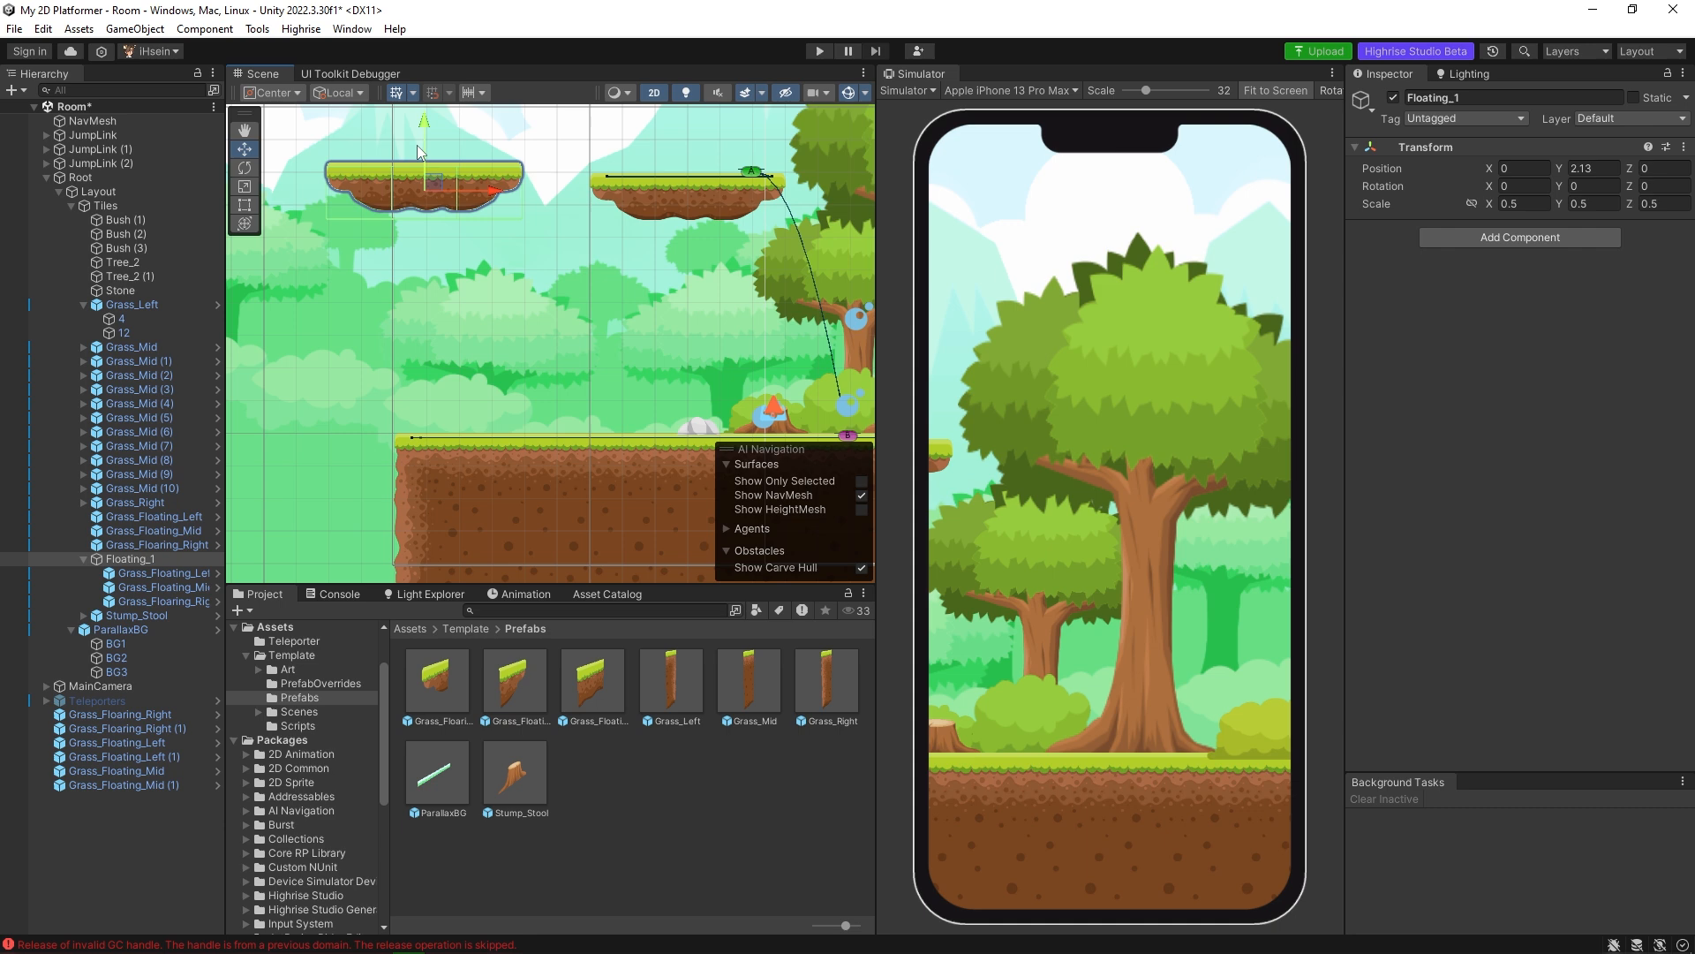
key(ctrl+z)
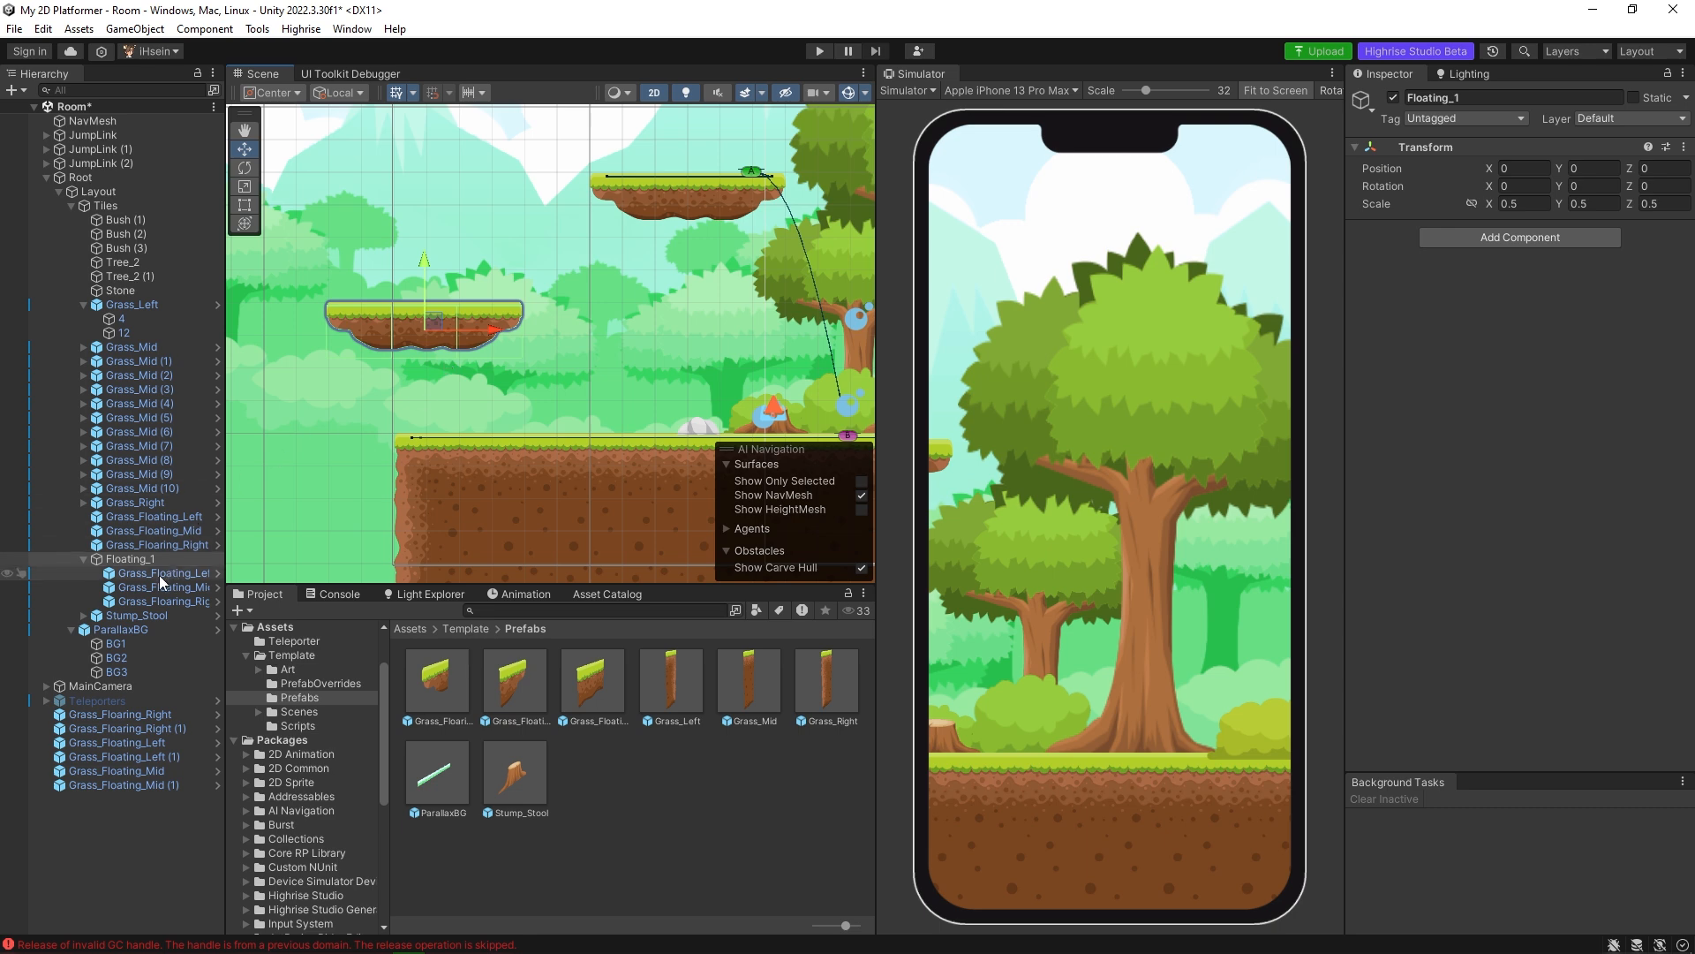
Inspect the box colliders of the left, middle and right tiles inside Floating_1 with the scene in 3D.
click(136, 559)
click(145, 572)
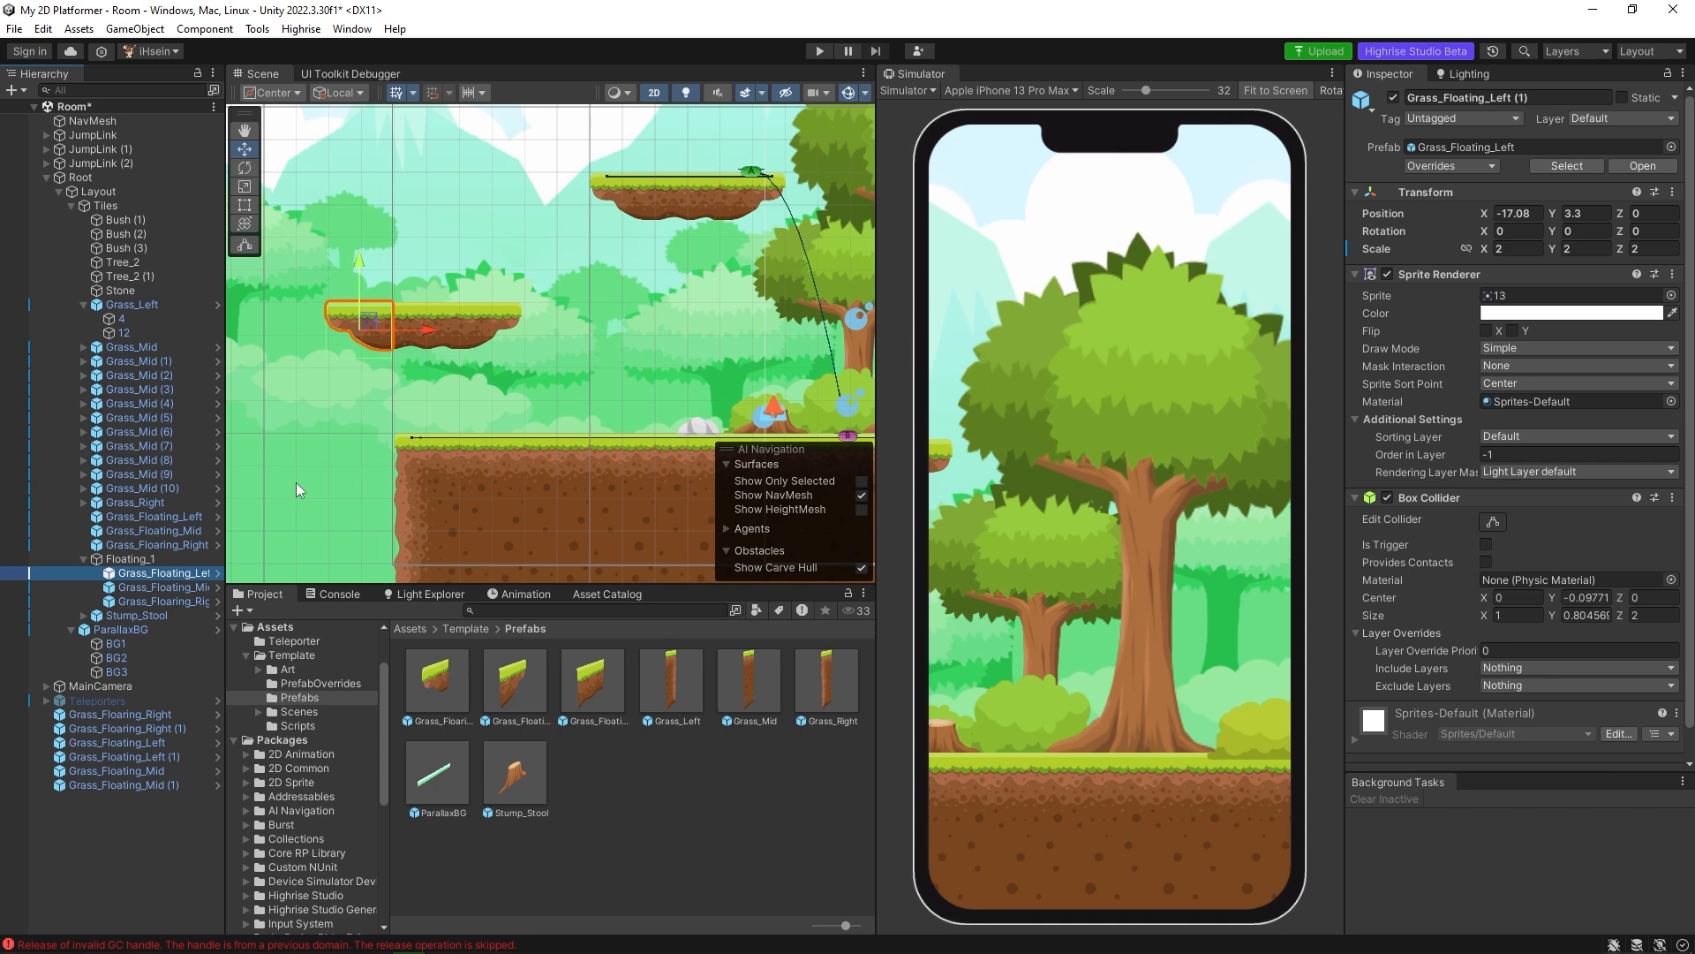
click(654, 93)
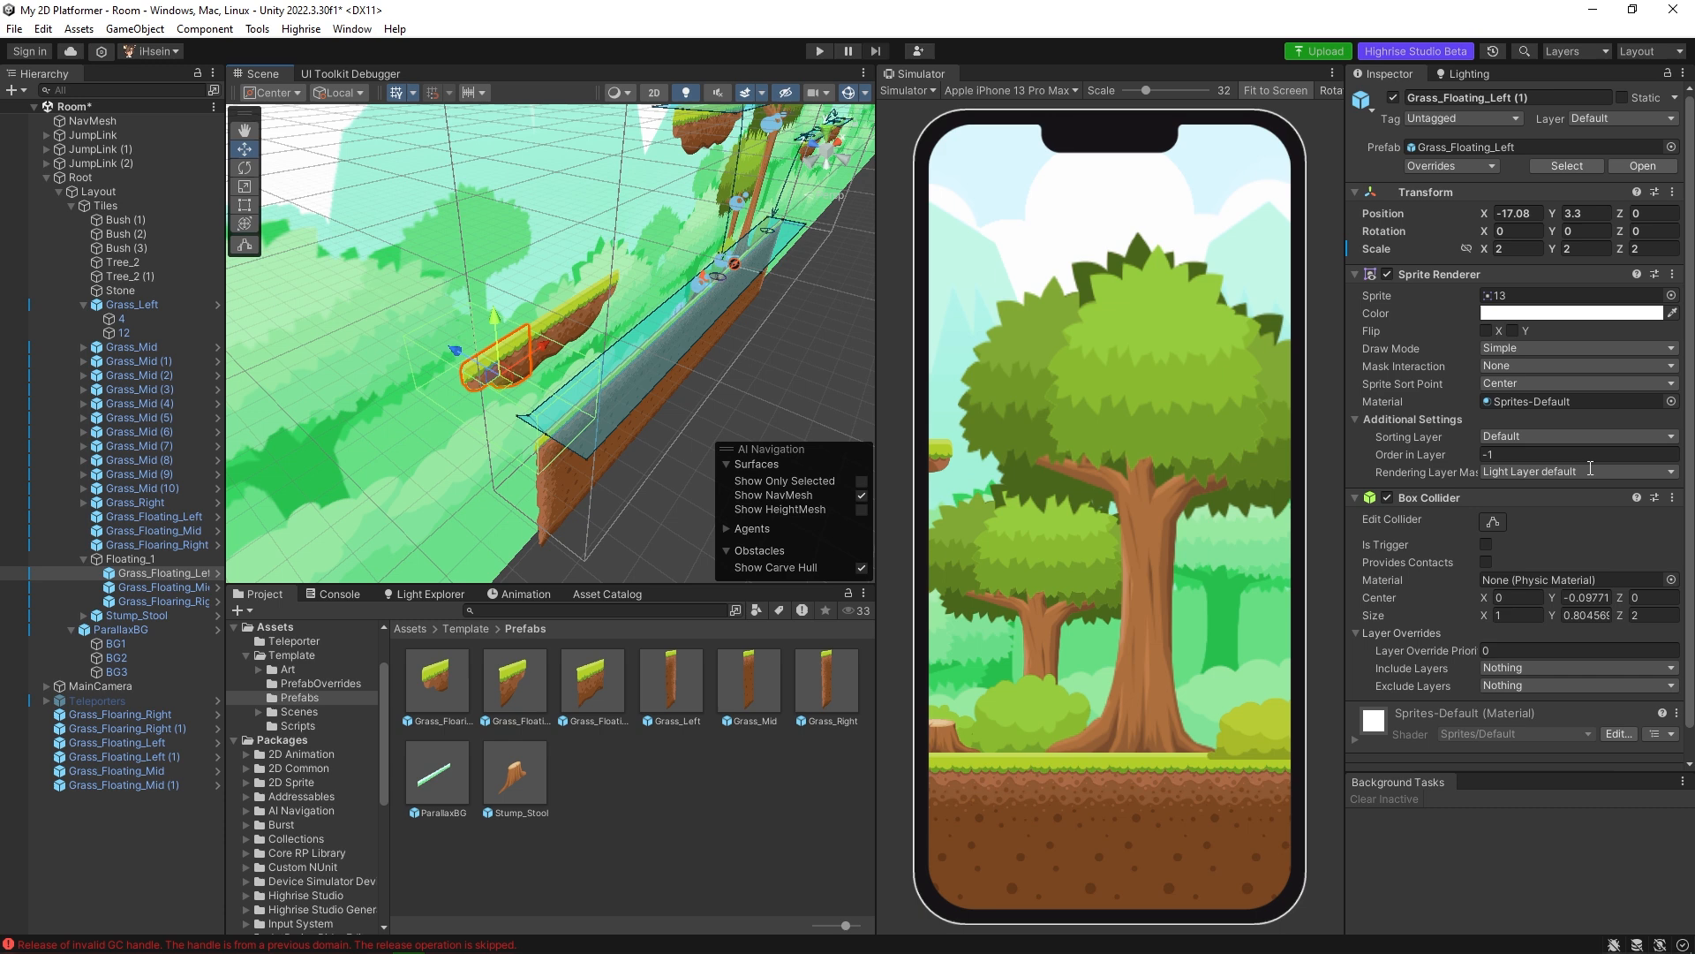
scroll(1567, 446, down, 1)
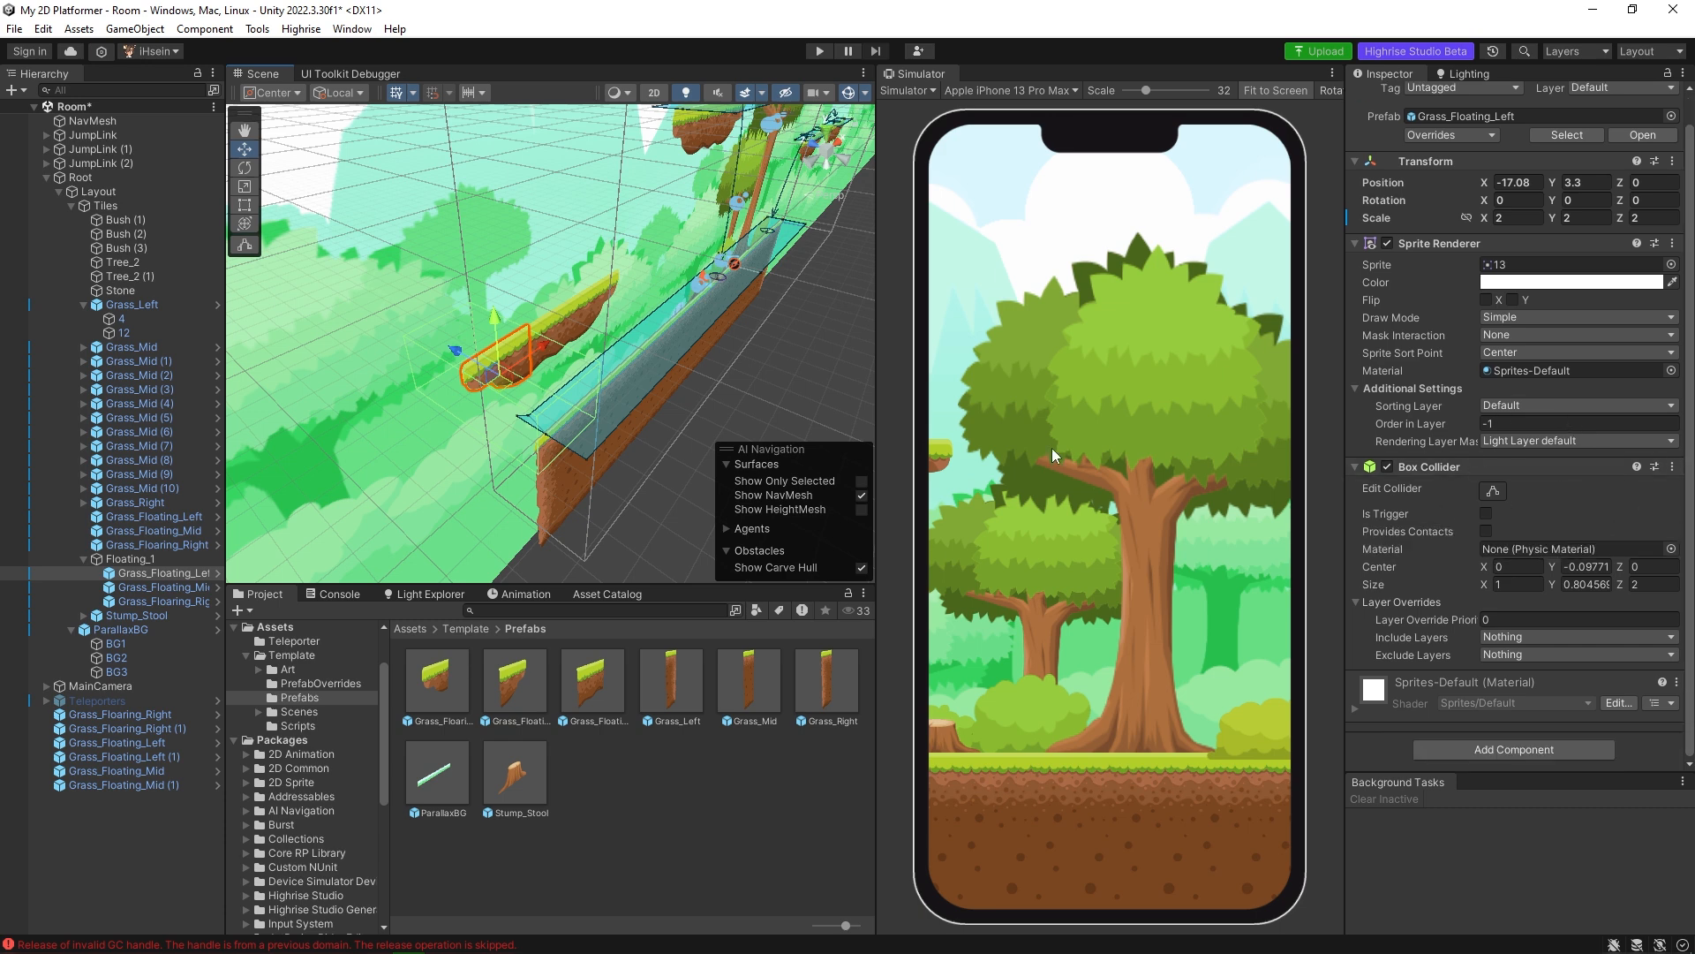
click(162, 588)
click(168, 603)
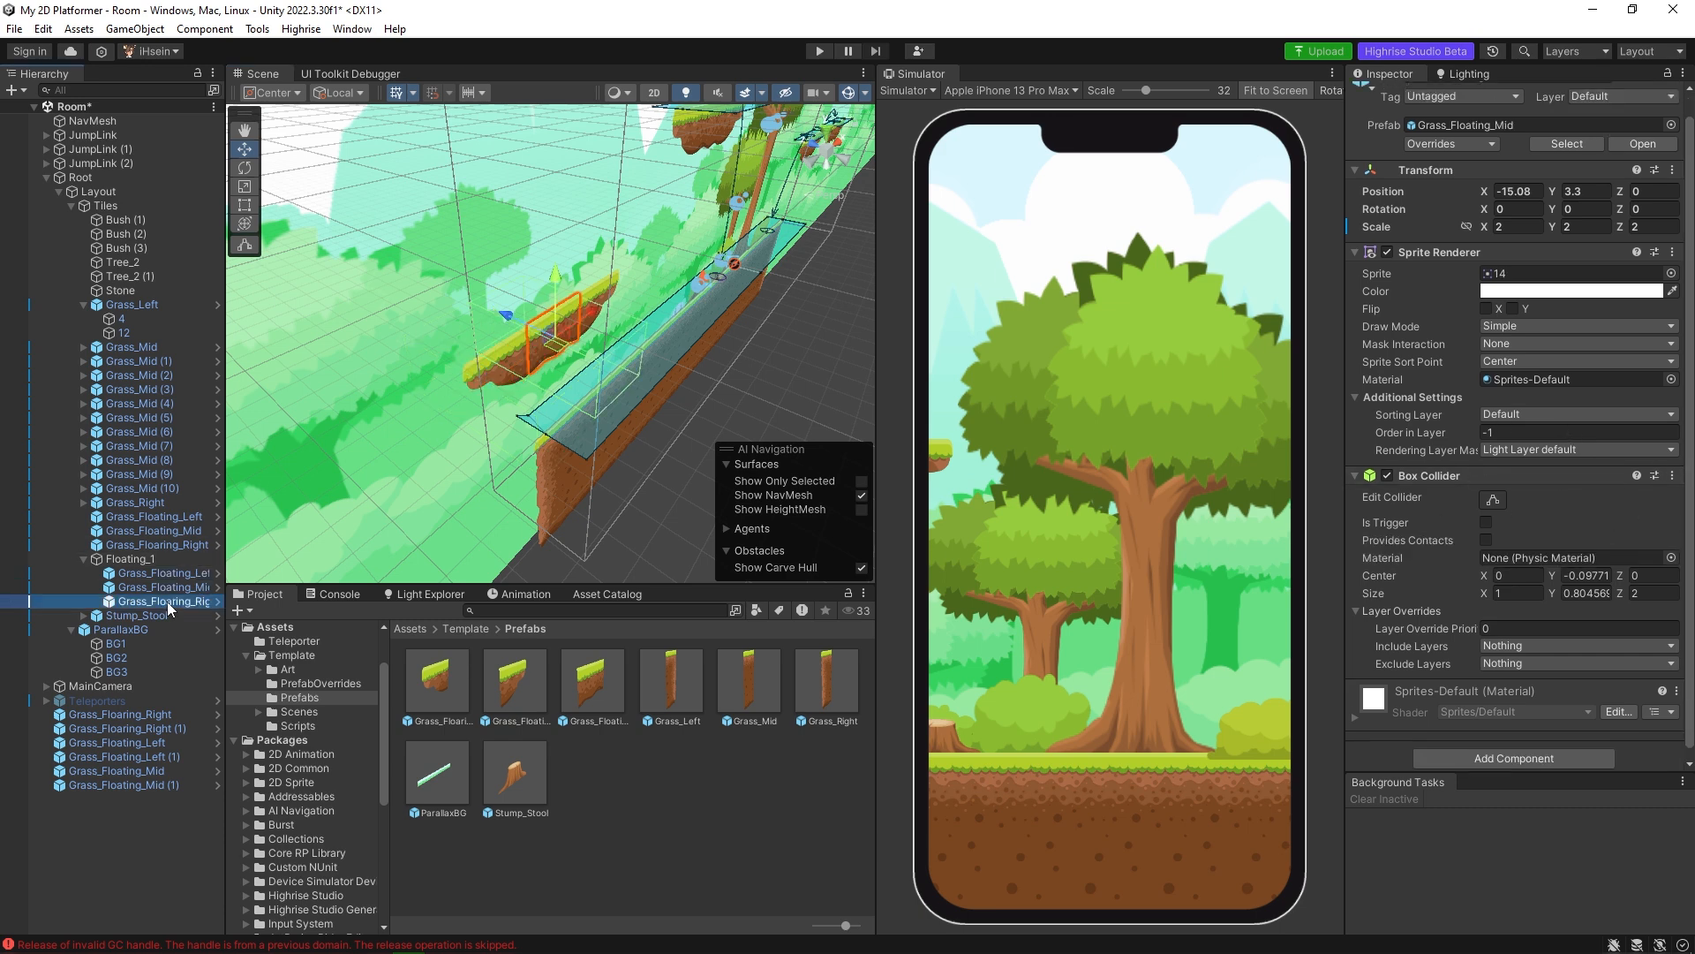
Bake the NavMesh surface and check its coverage on the Floating_1 platform and the ground.
key(f)
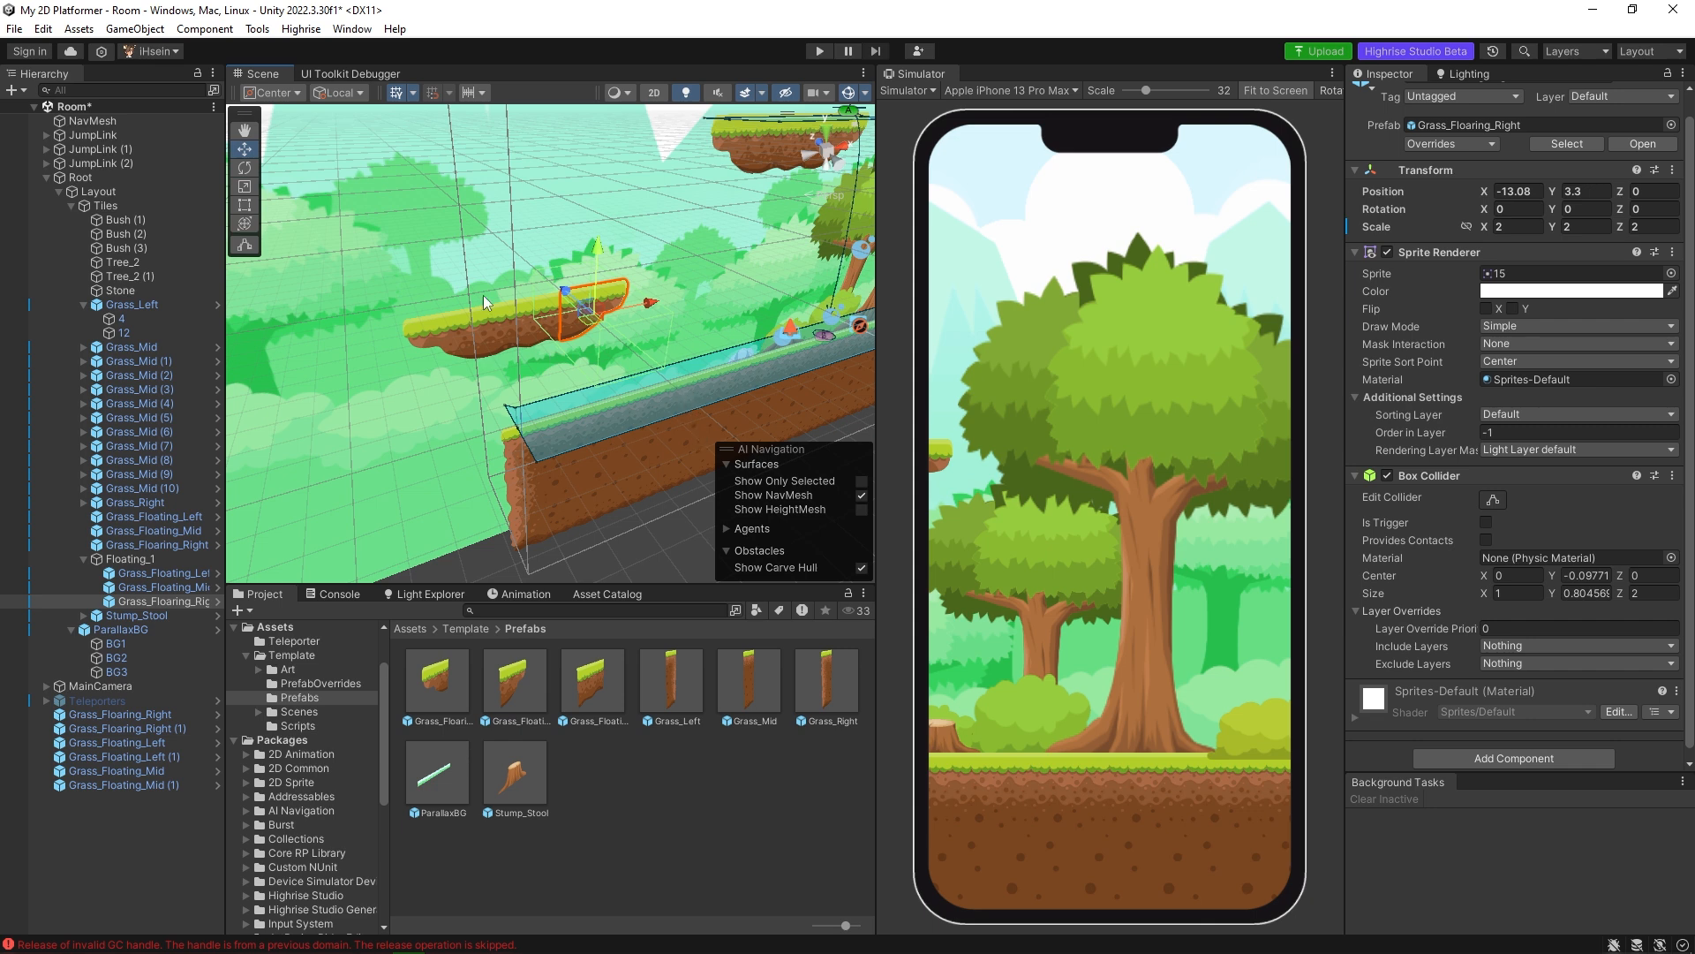
click(113, 123)
click(1642, 456)
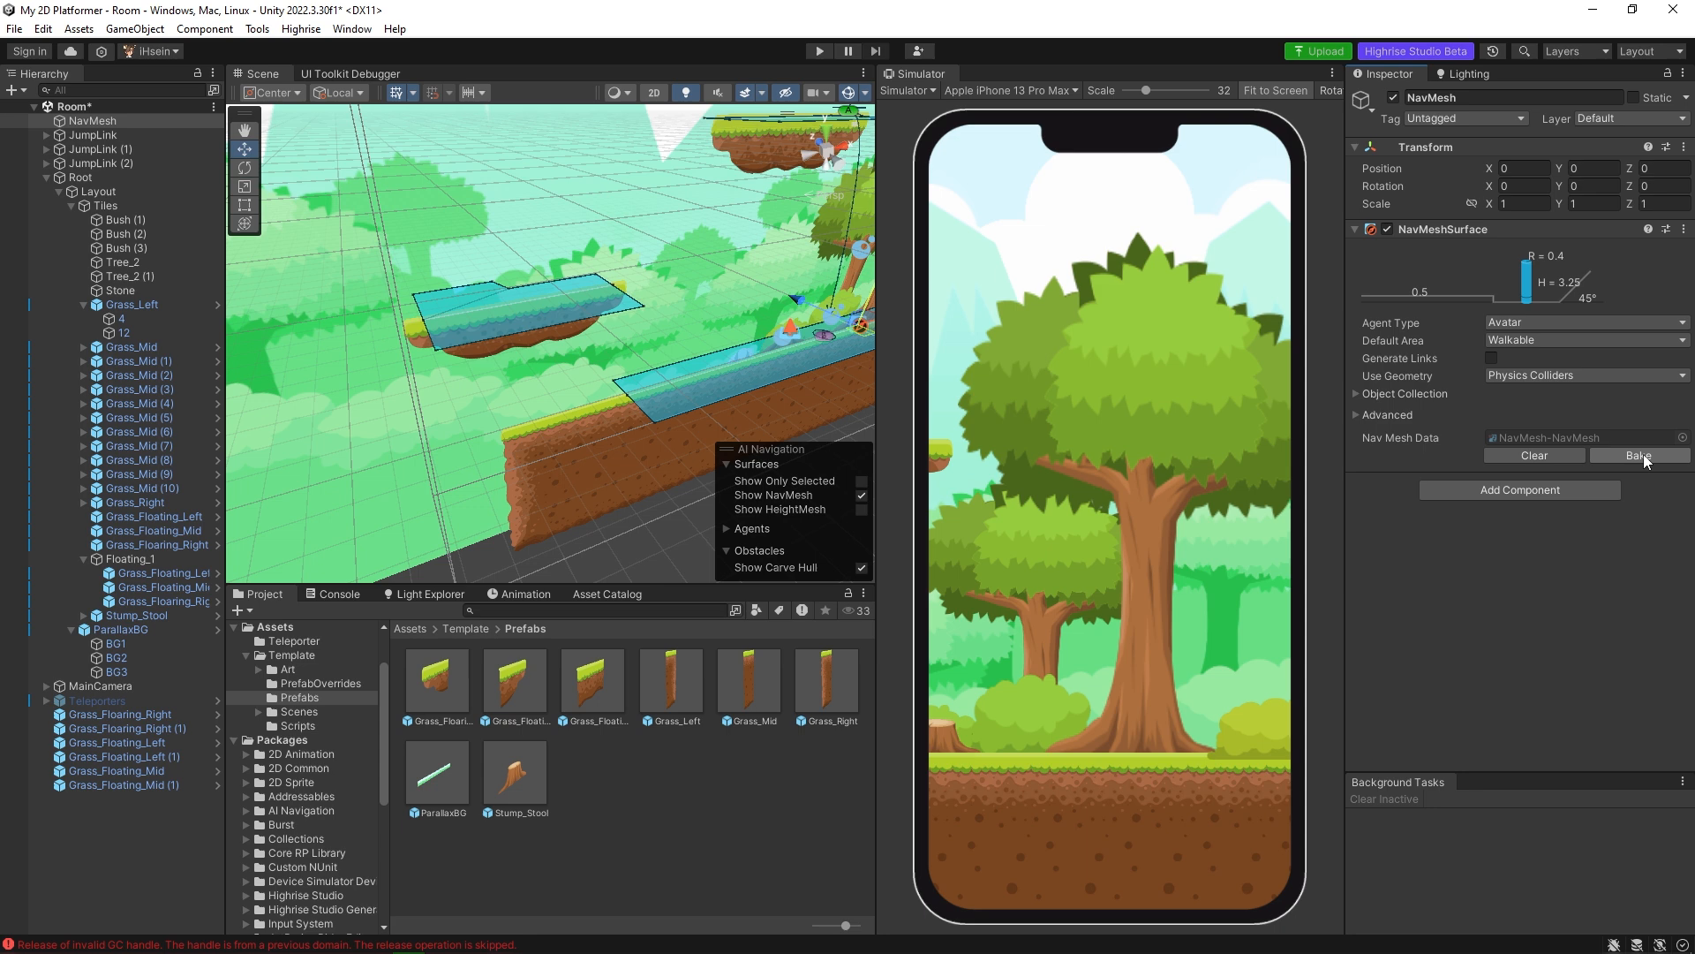
alt+drag(463, 301, 606, 332)
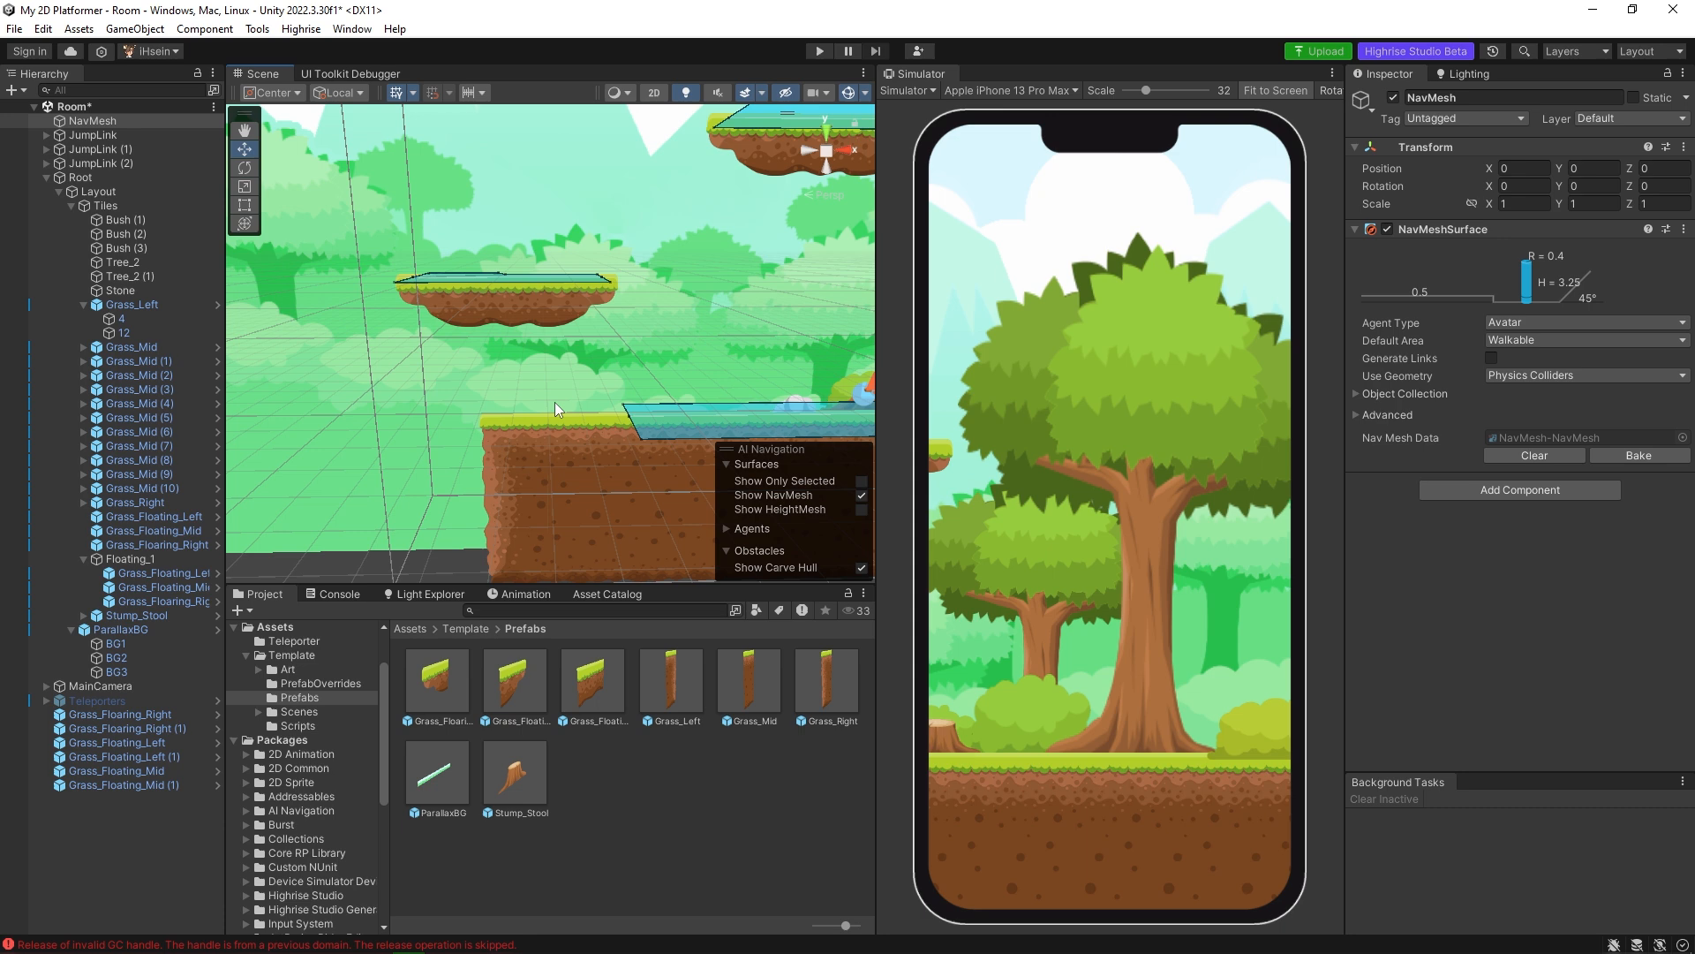
alt+drag(555, 404, 564, 425)
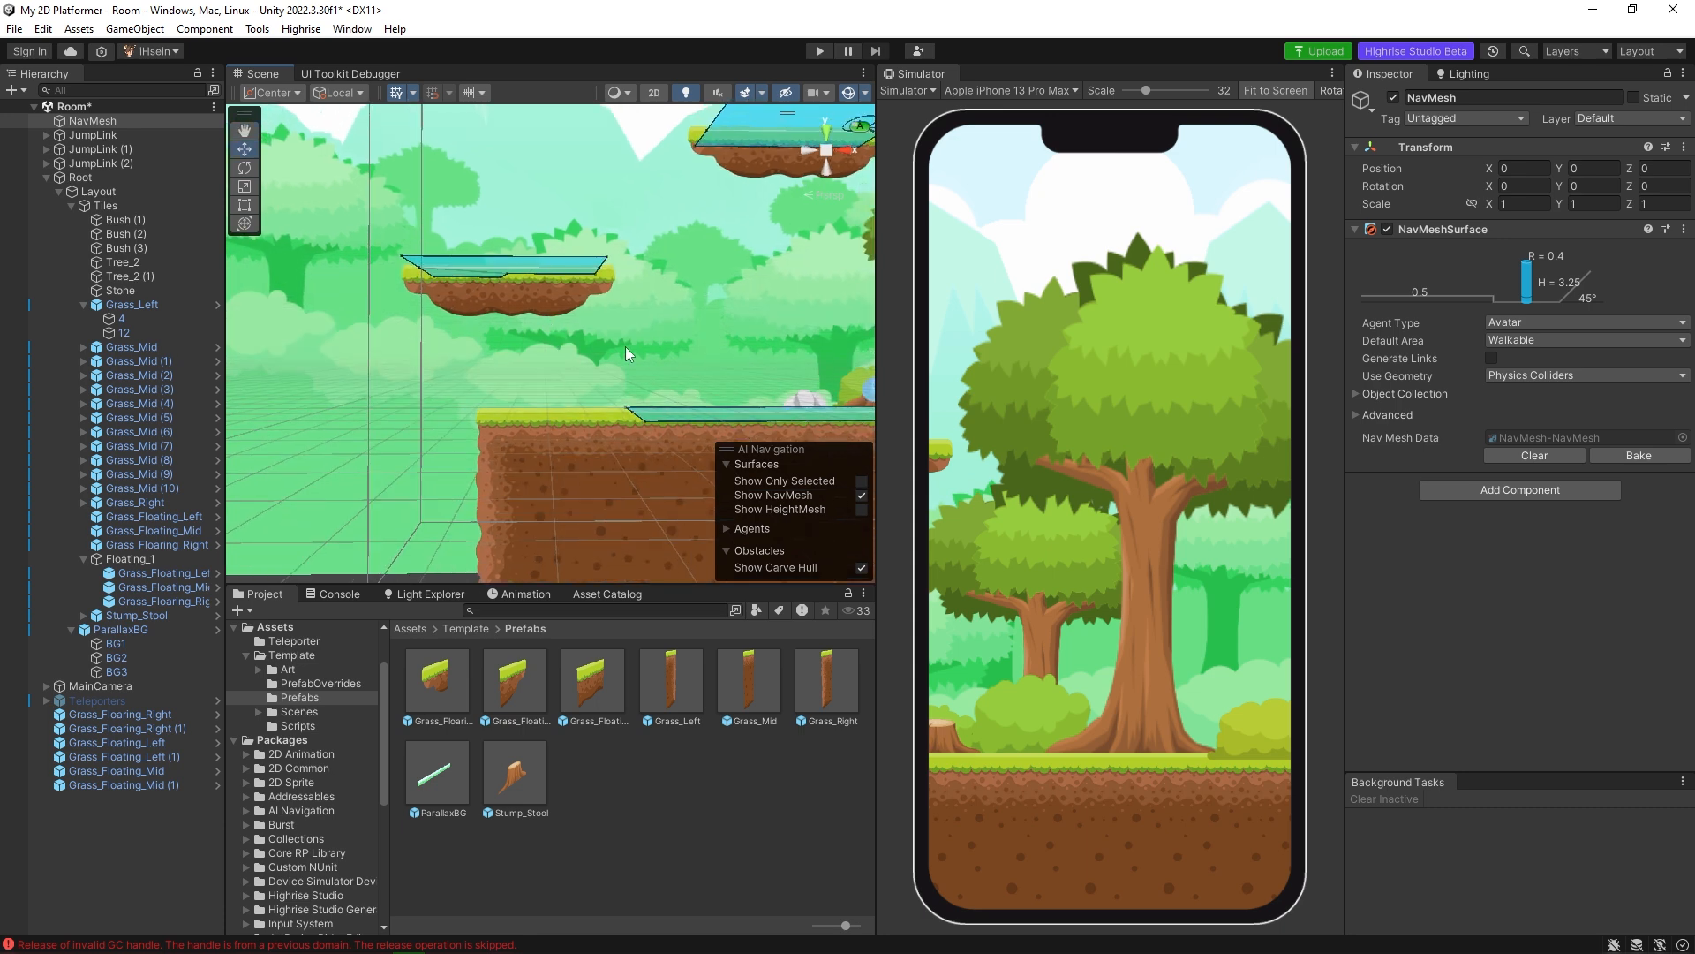
alt+drag(625, 346, 553, 329)
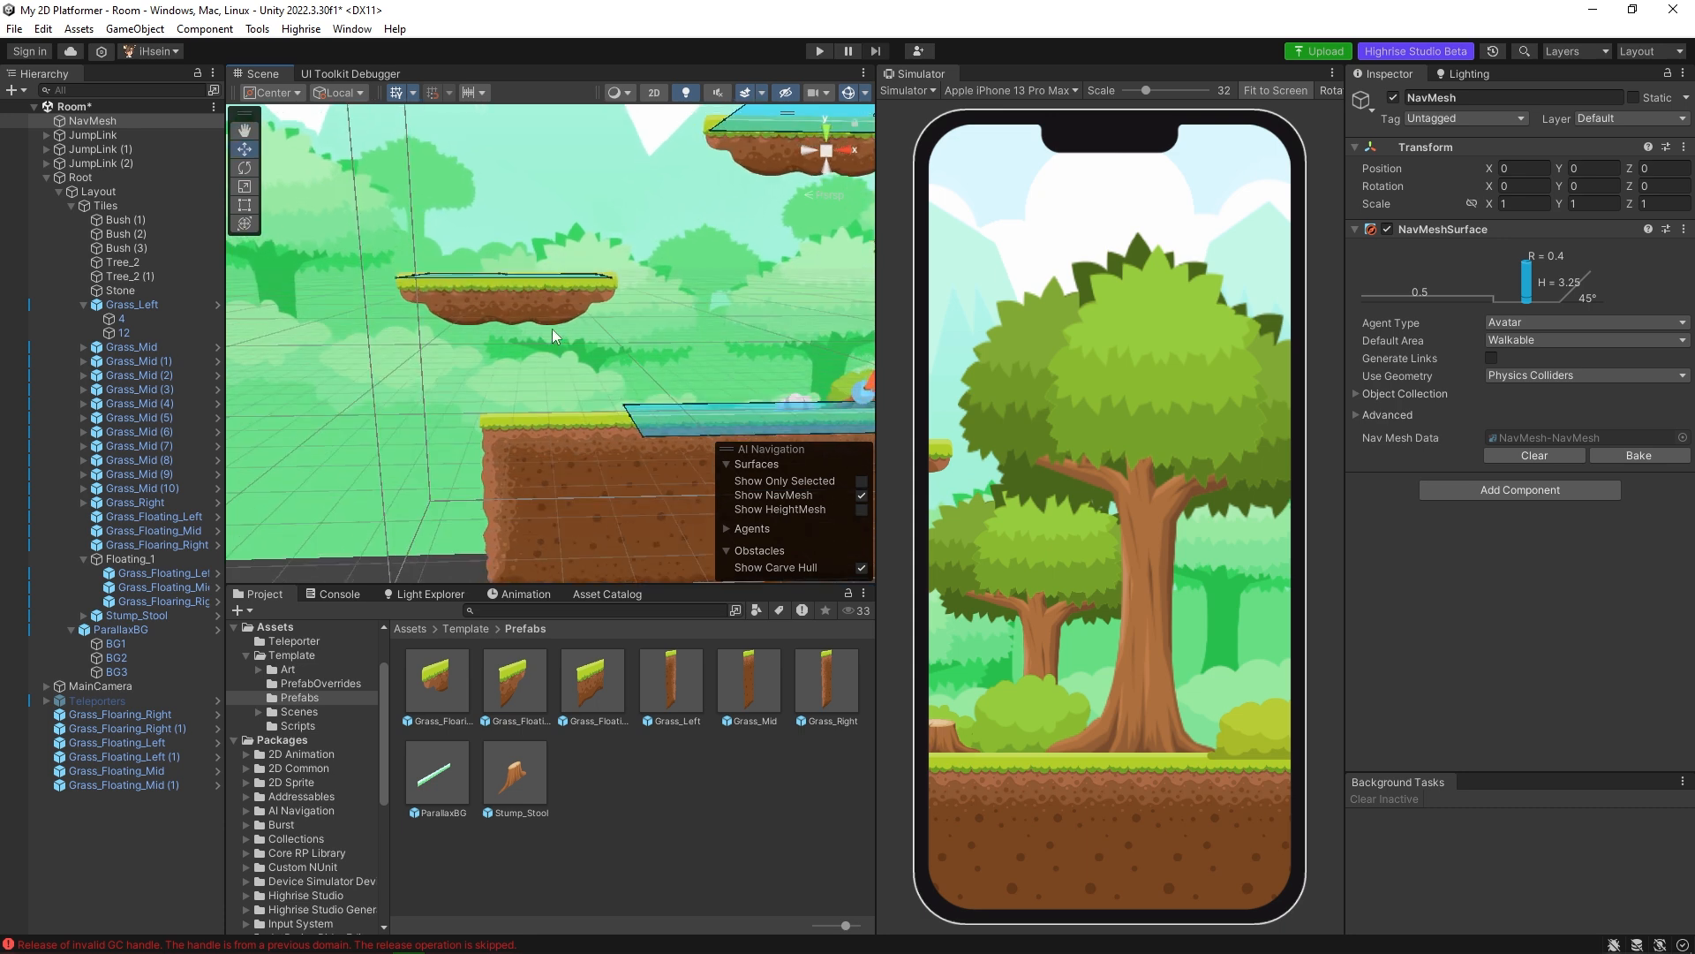
Move the Floating_1 platform farther left and higher, to about X -1.55, Y 0.84.
click(132, 559)
drag(579, 311, 459, 307)
drag(395, 254, 389, 190)
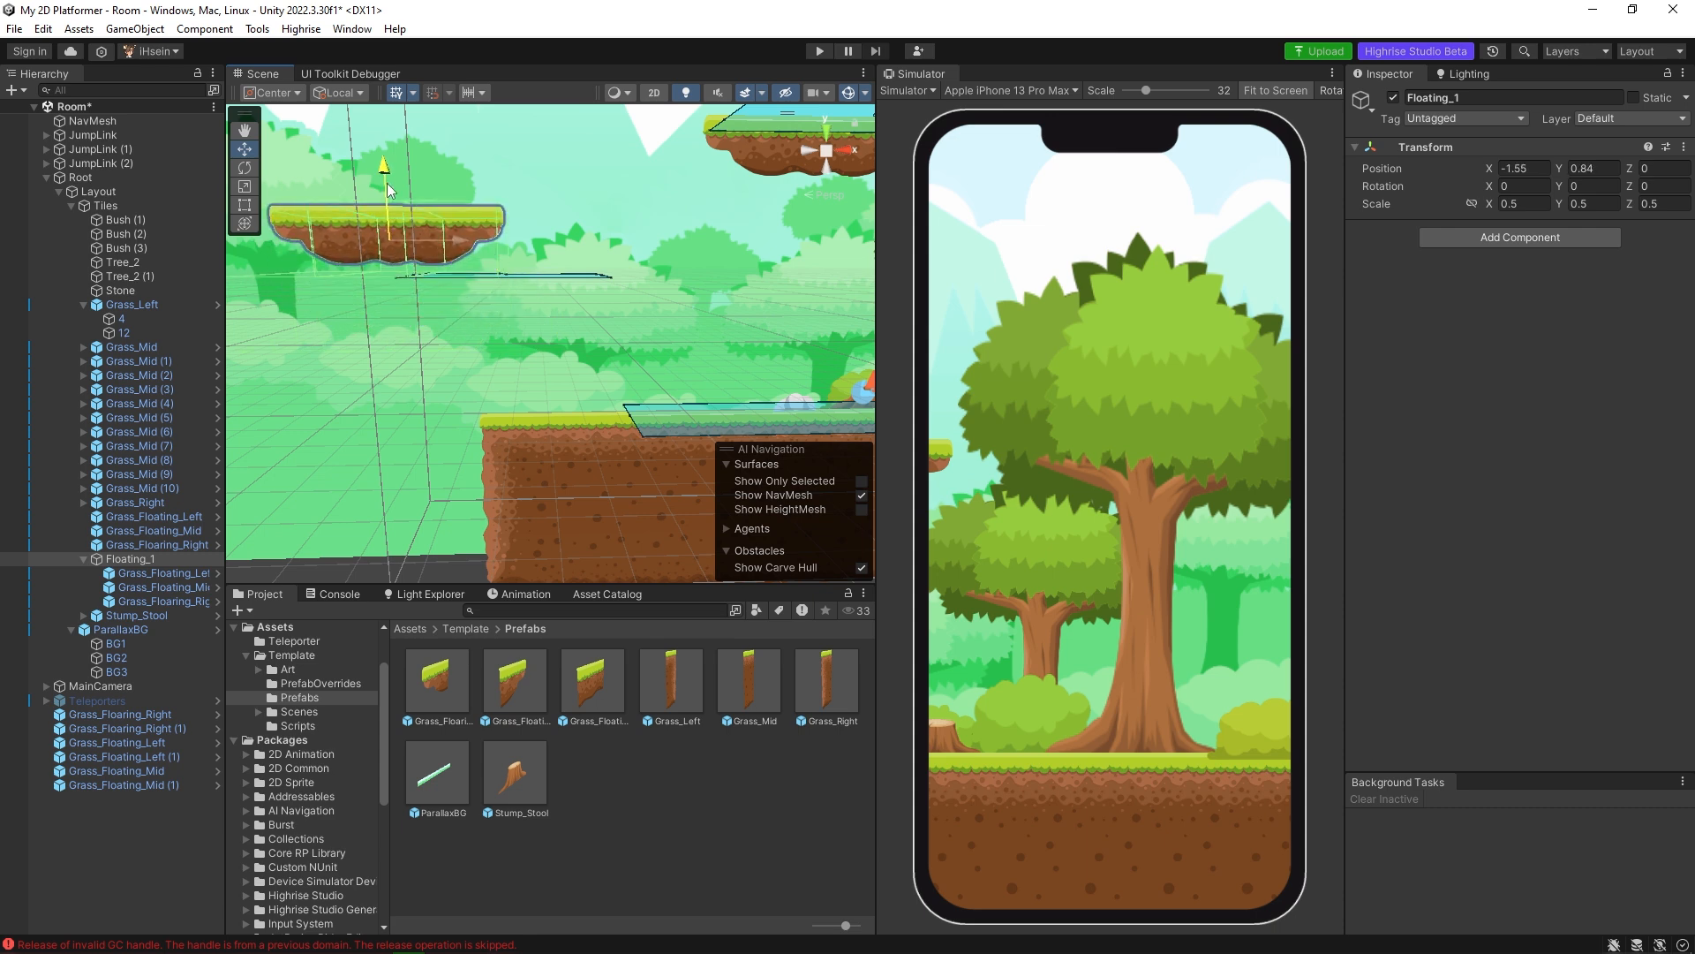
Clear the NavMesh data and bake it again, checking the walkable area on the moved platform.
click(105, 124)
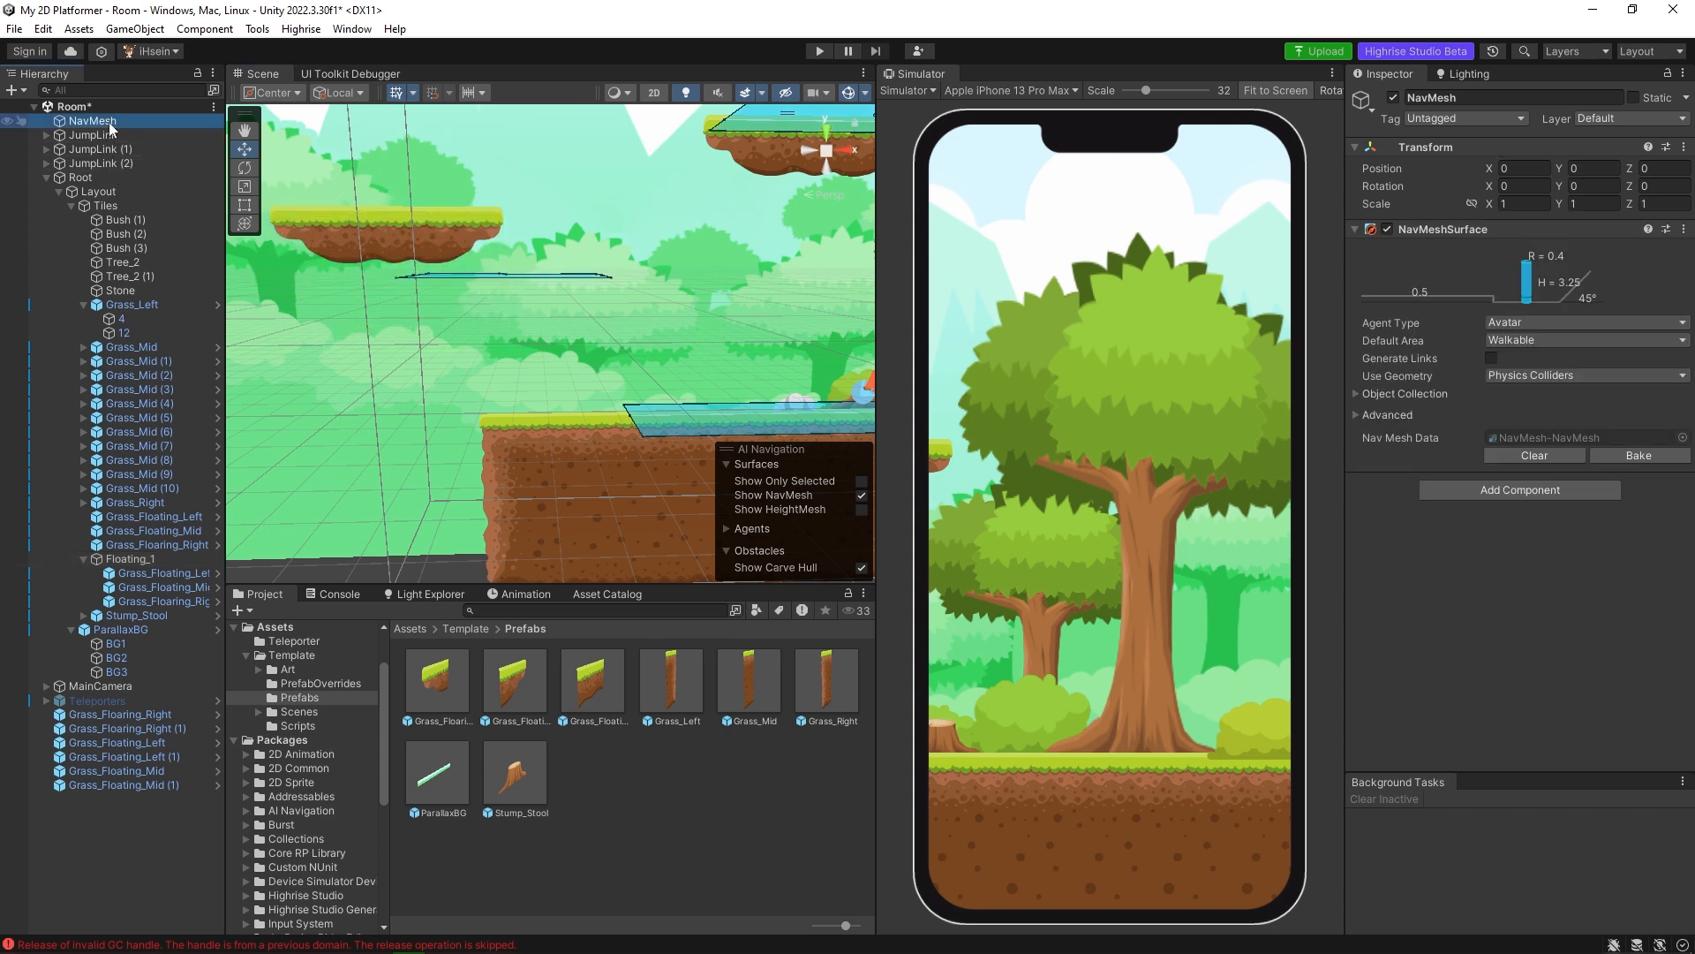
click(1565, 457)
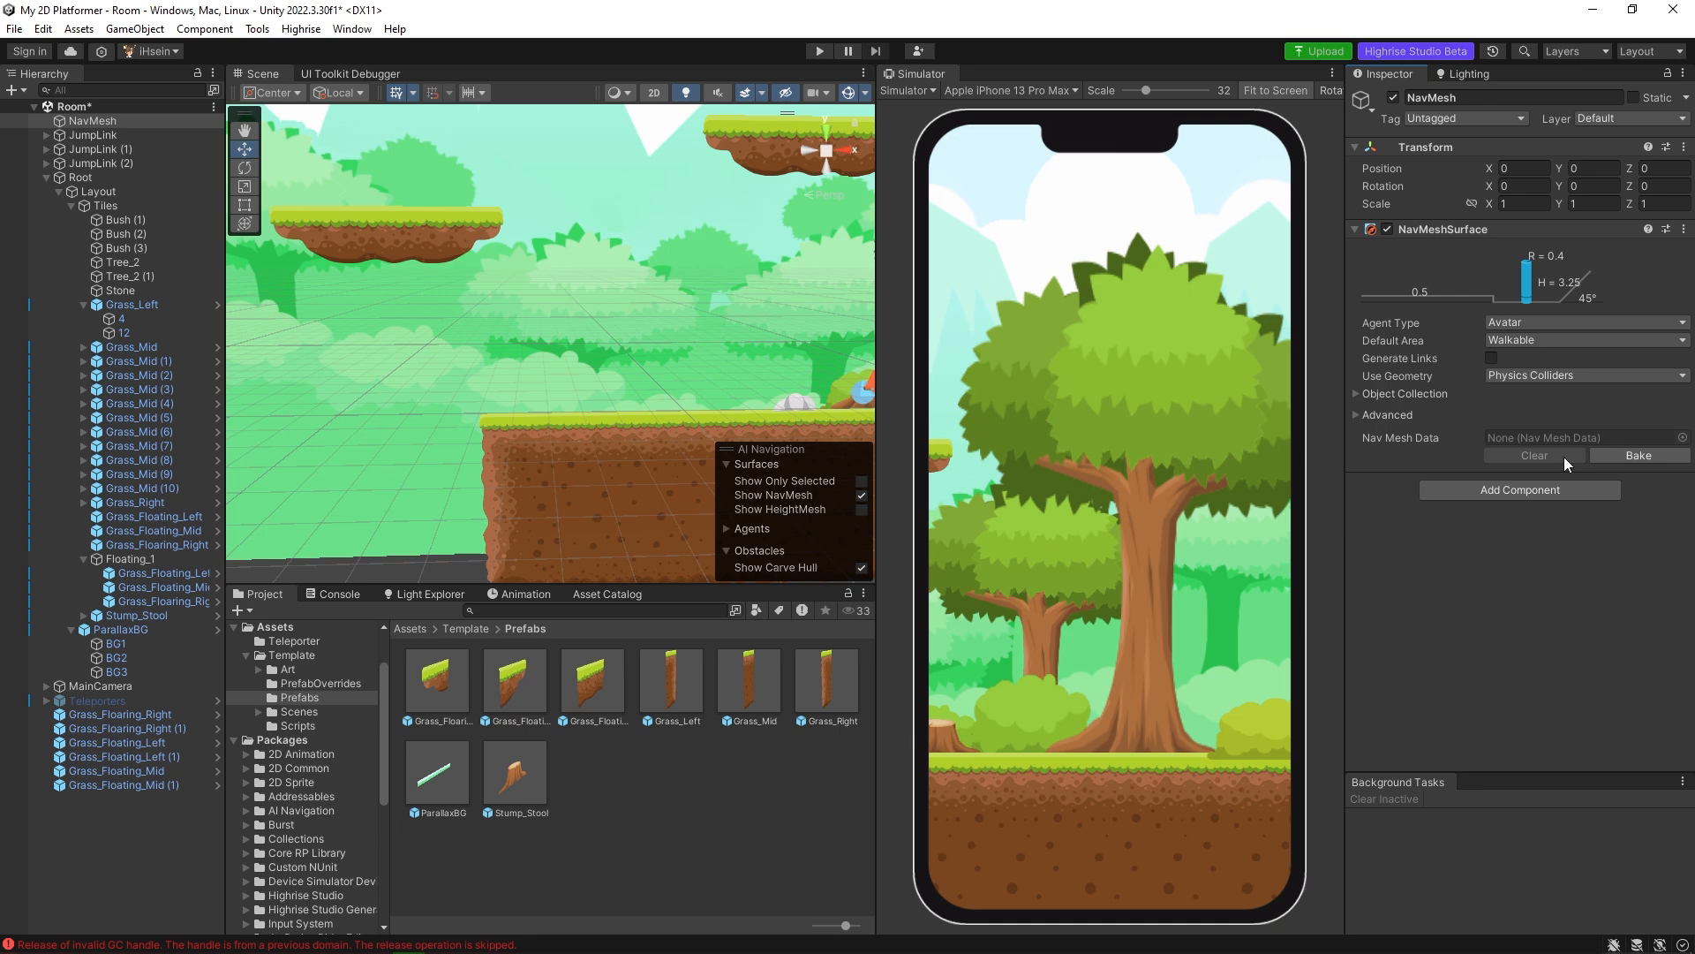
click(1630, 454)
alt+drag(581, 324, 618, 387)
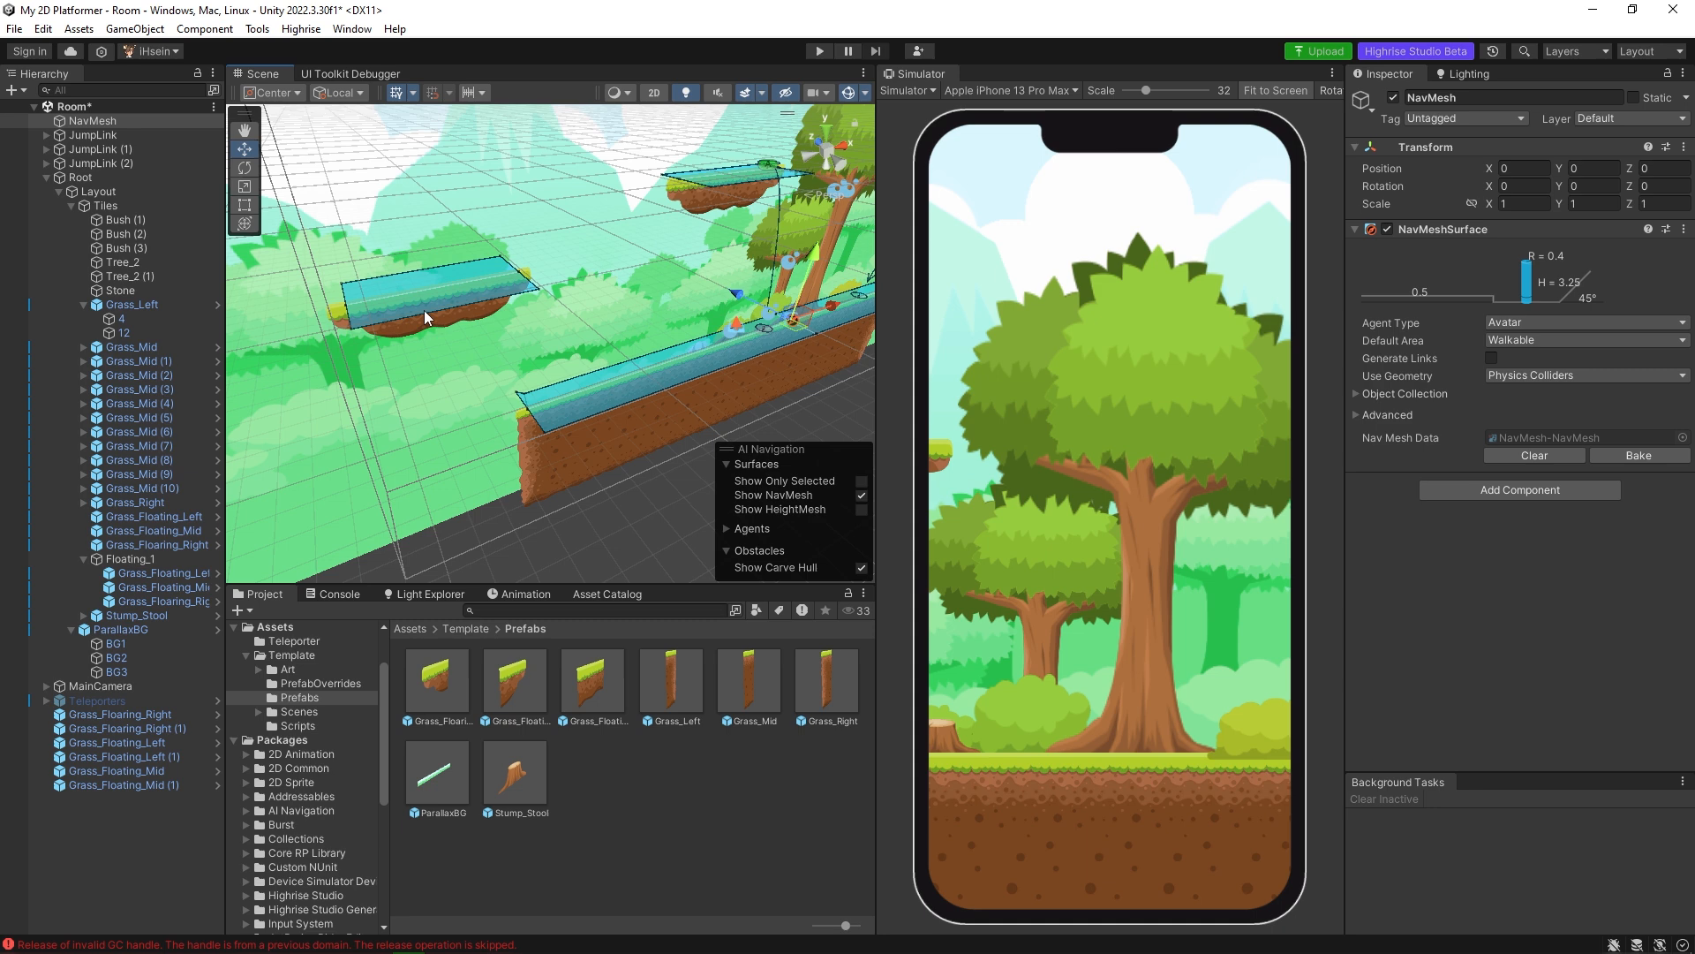
alt+drag(501, 343, 557, 348)
alt+drag(475, 299, 635, 327)
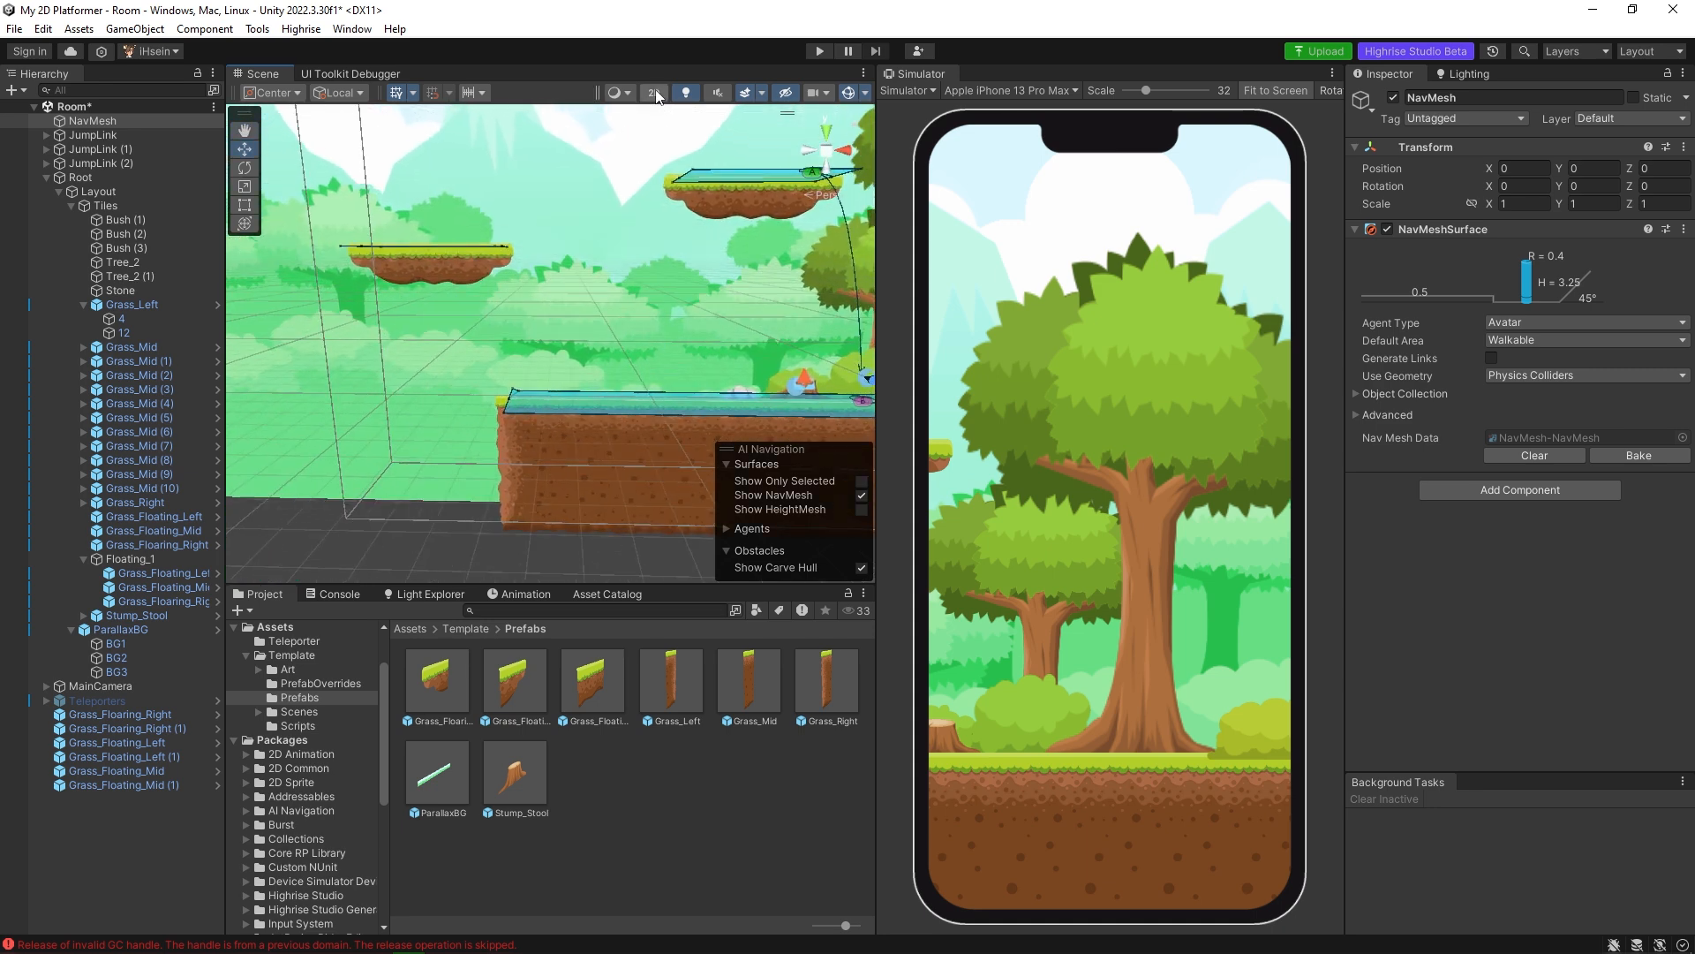
With the scene in 2D, examine JumpLink, JumpLink (1) and JumpLink (2) and where their A and B points sit.
click(654, 93)
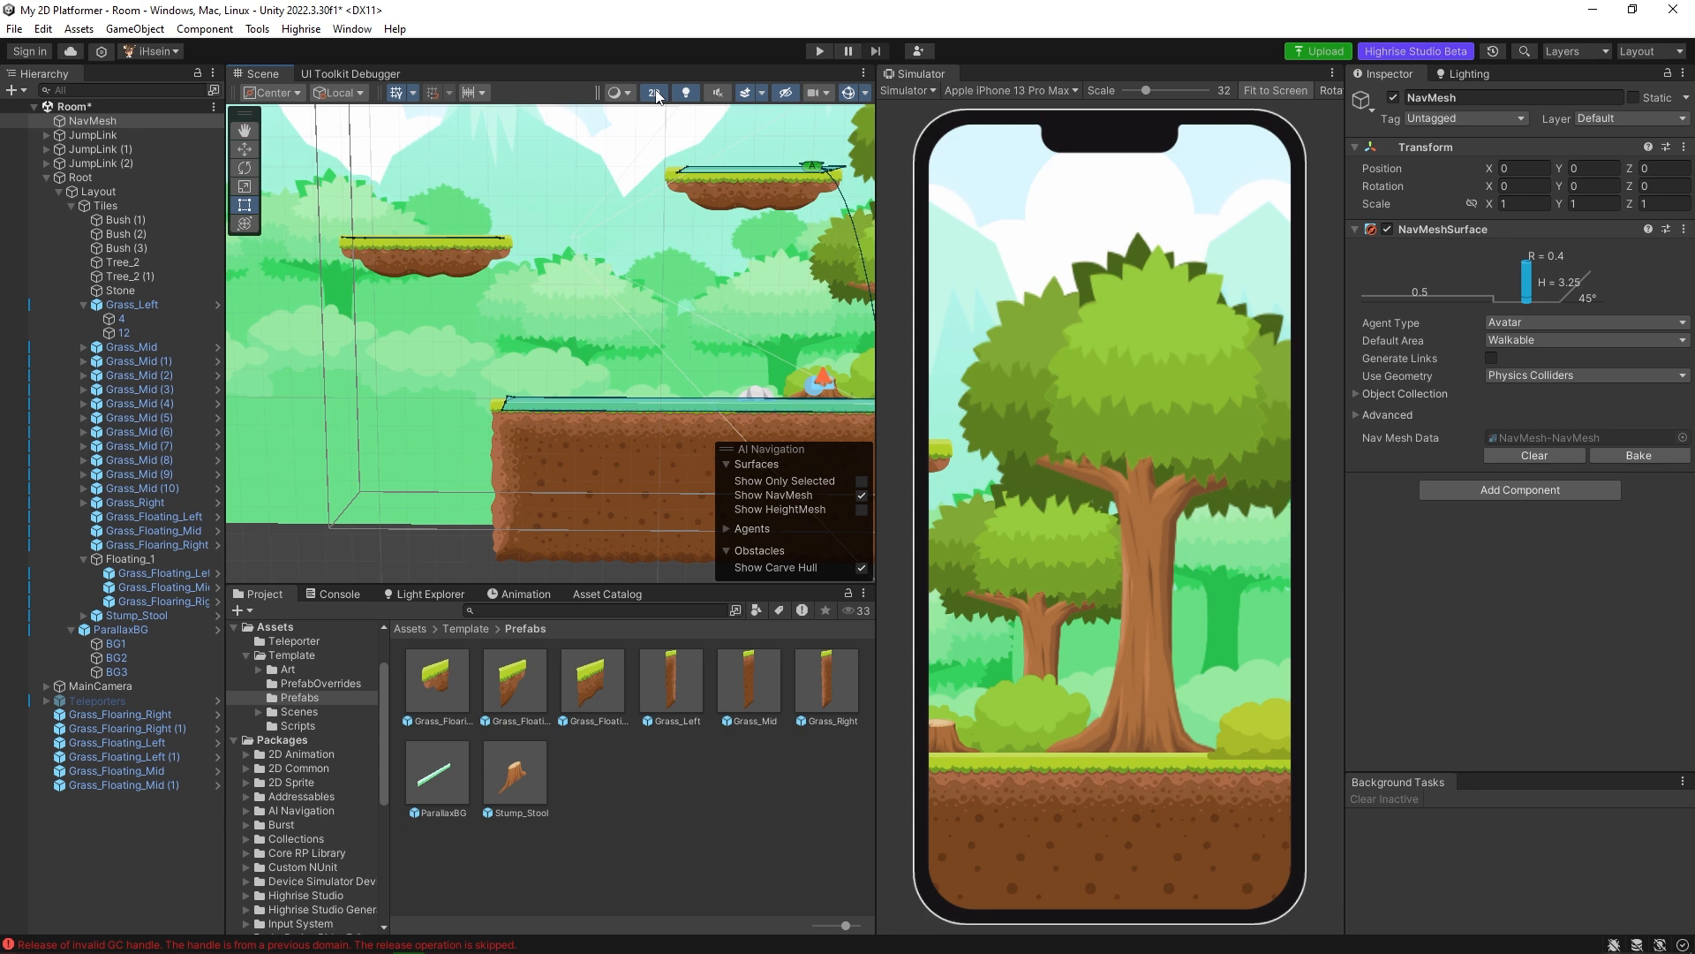
middle_drag(765, 344, 458, 360)
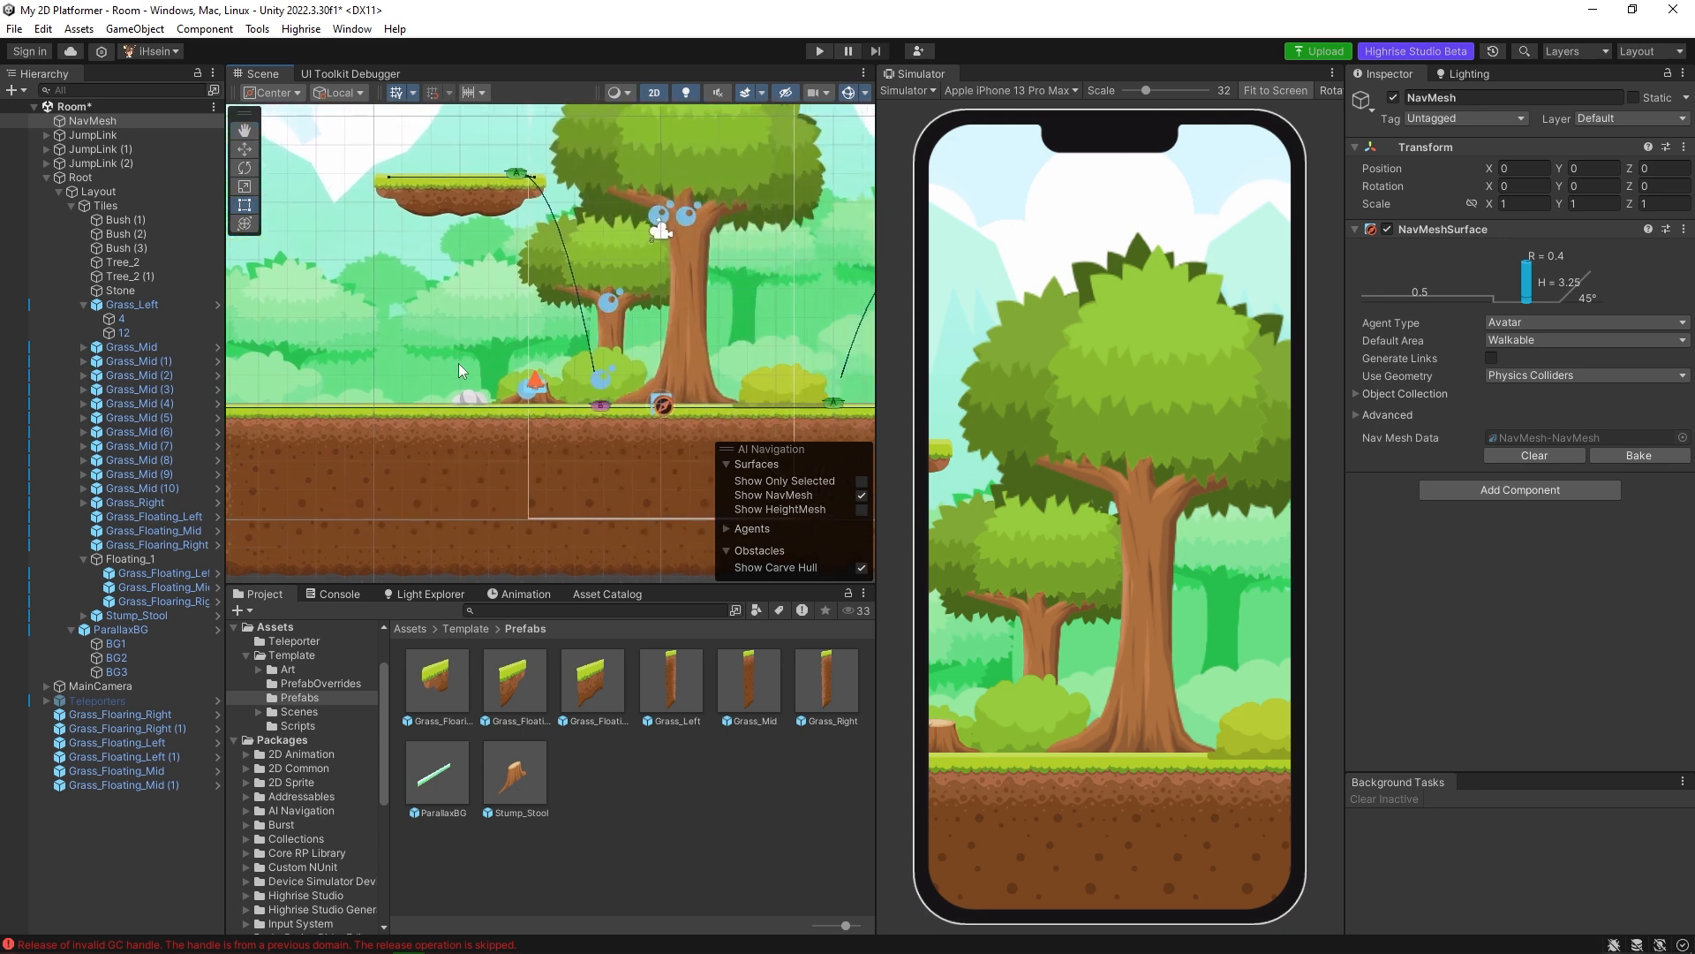
scroll(639, 399, up, 4)
click(603, 411)
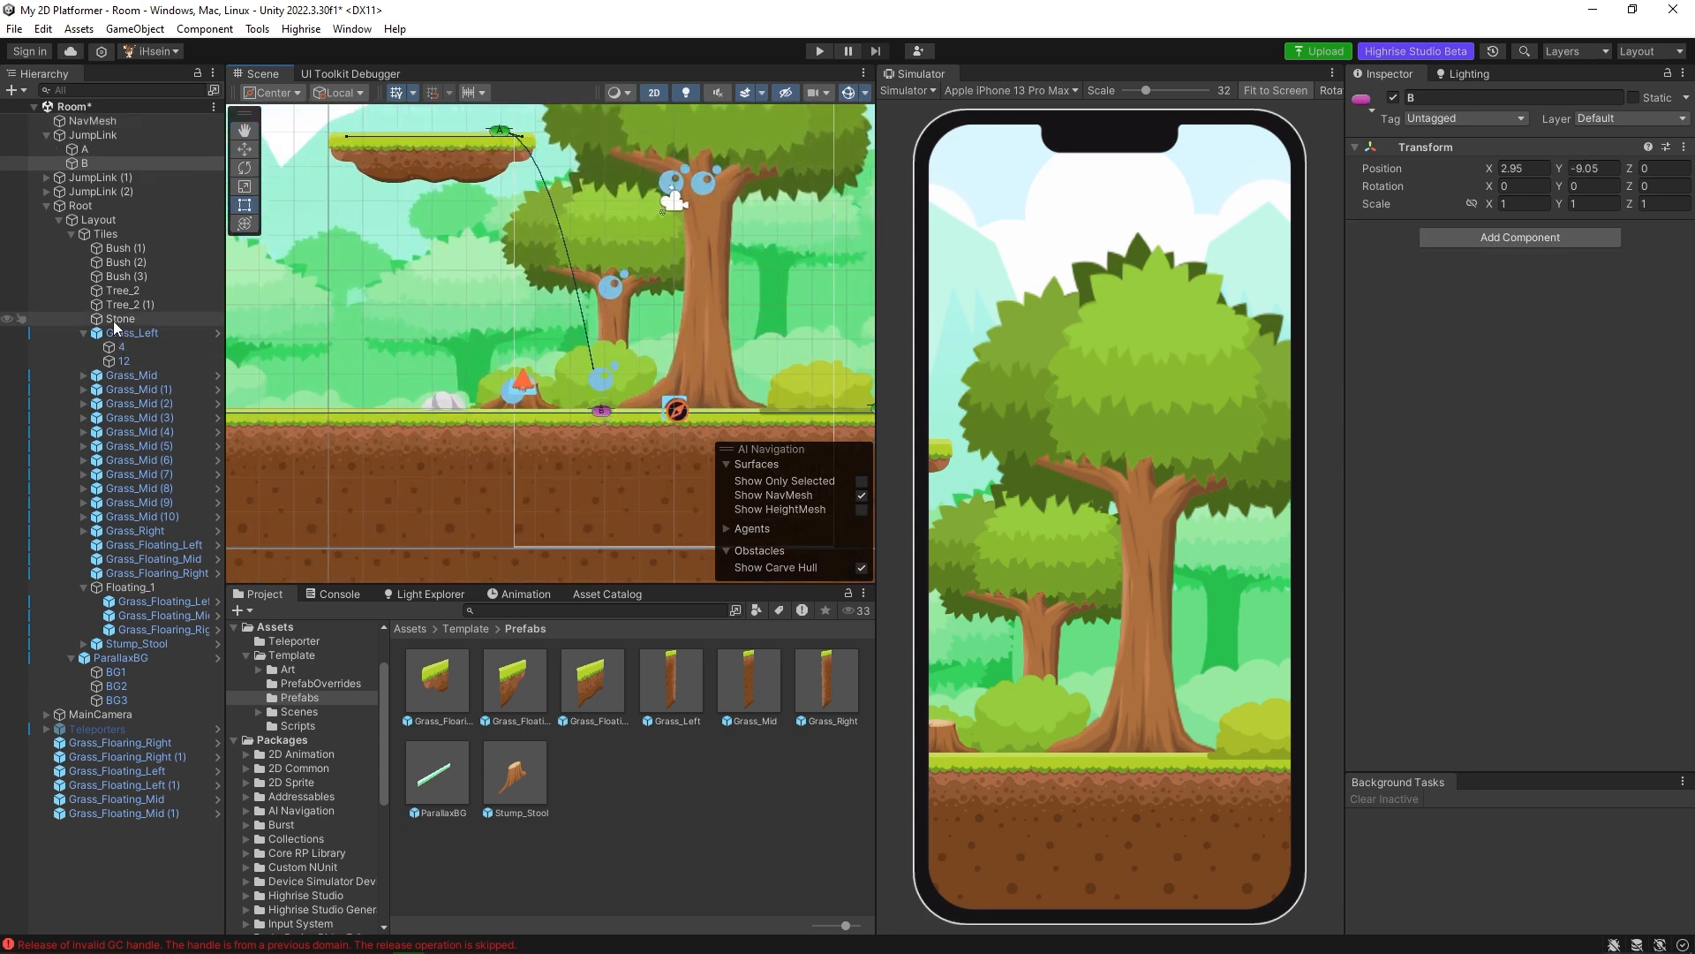
click(99, 143)
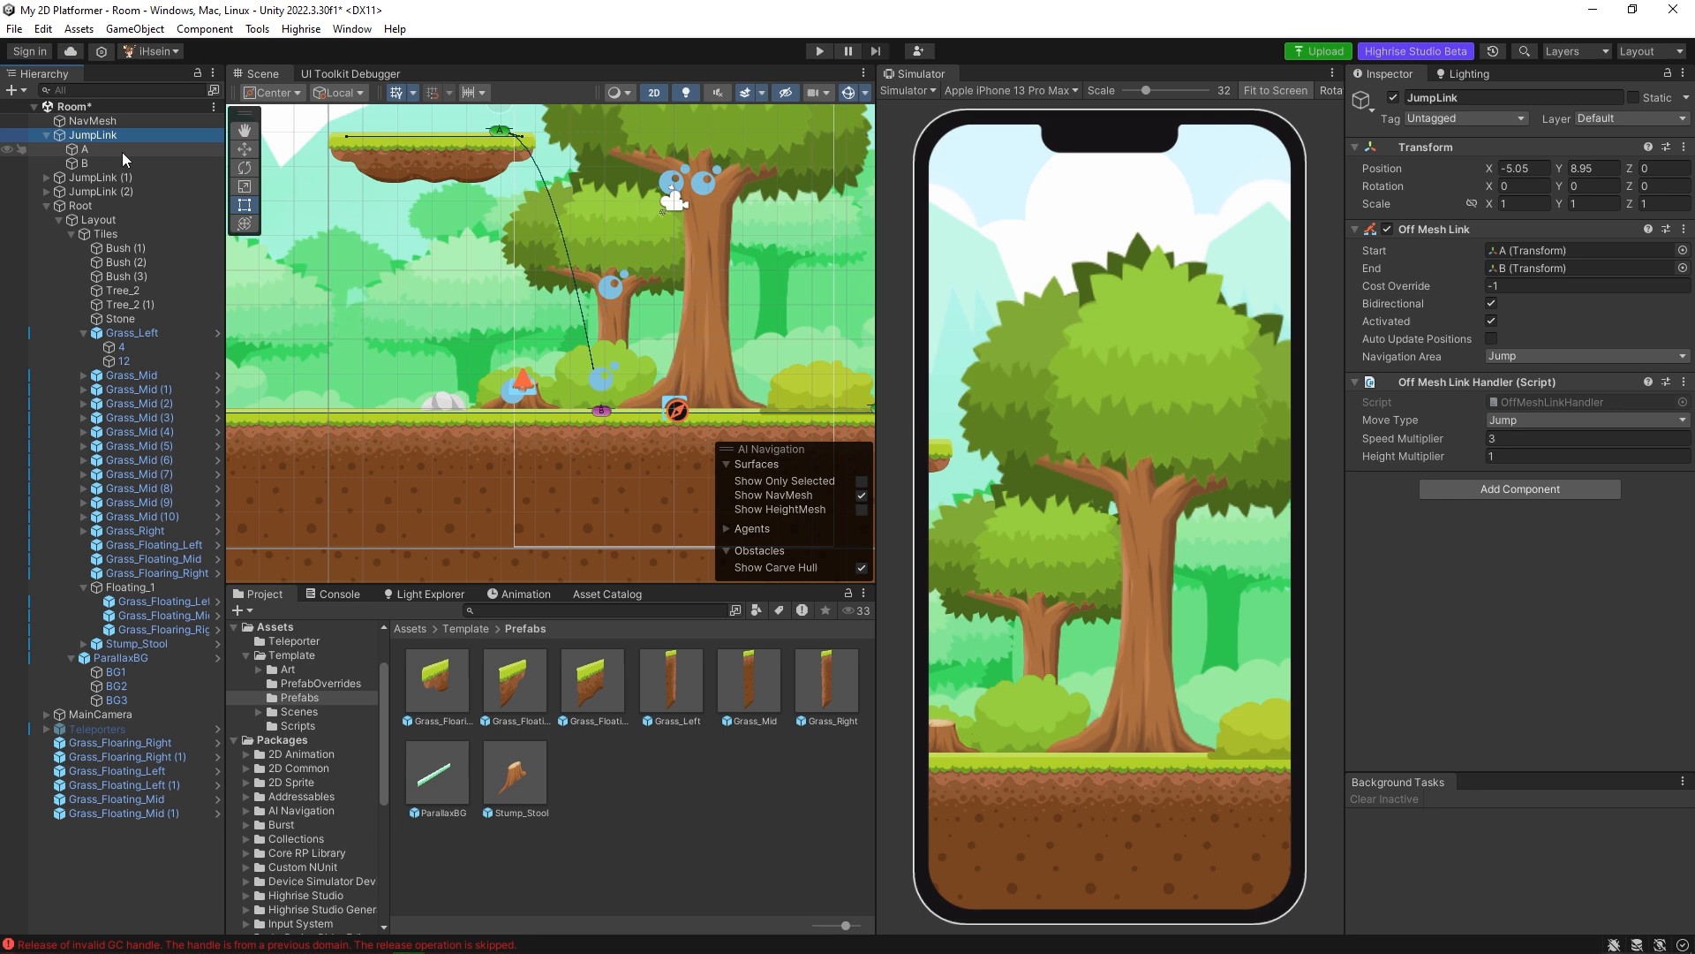
middle_drag(688, 355, 341, 295)
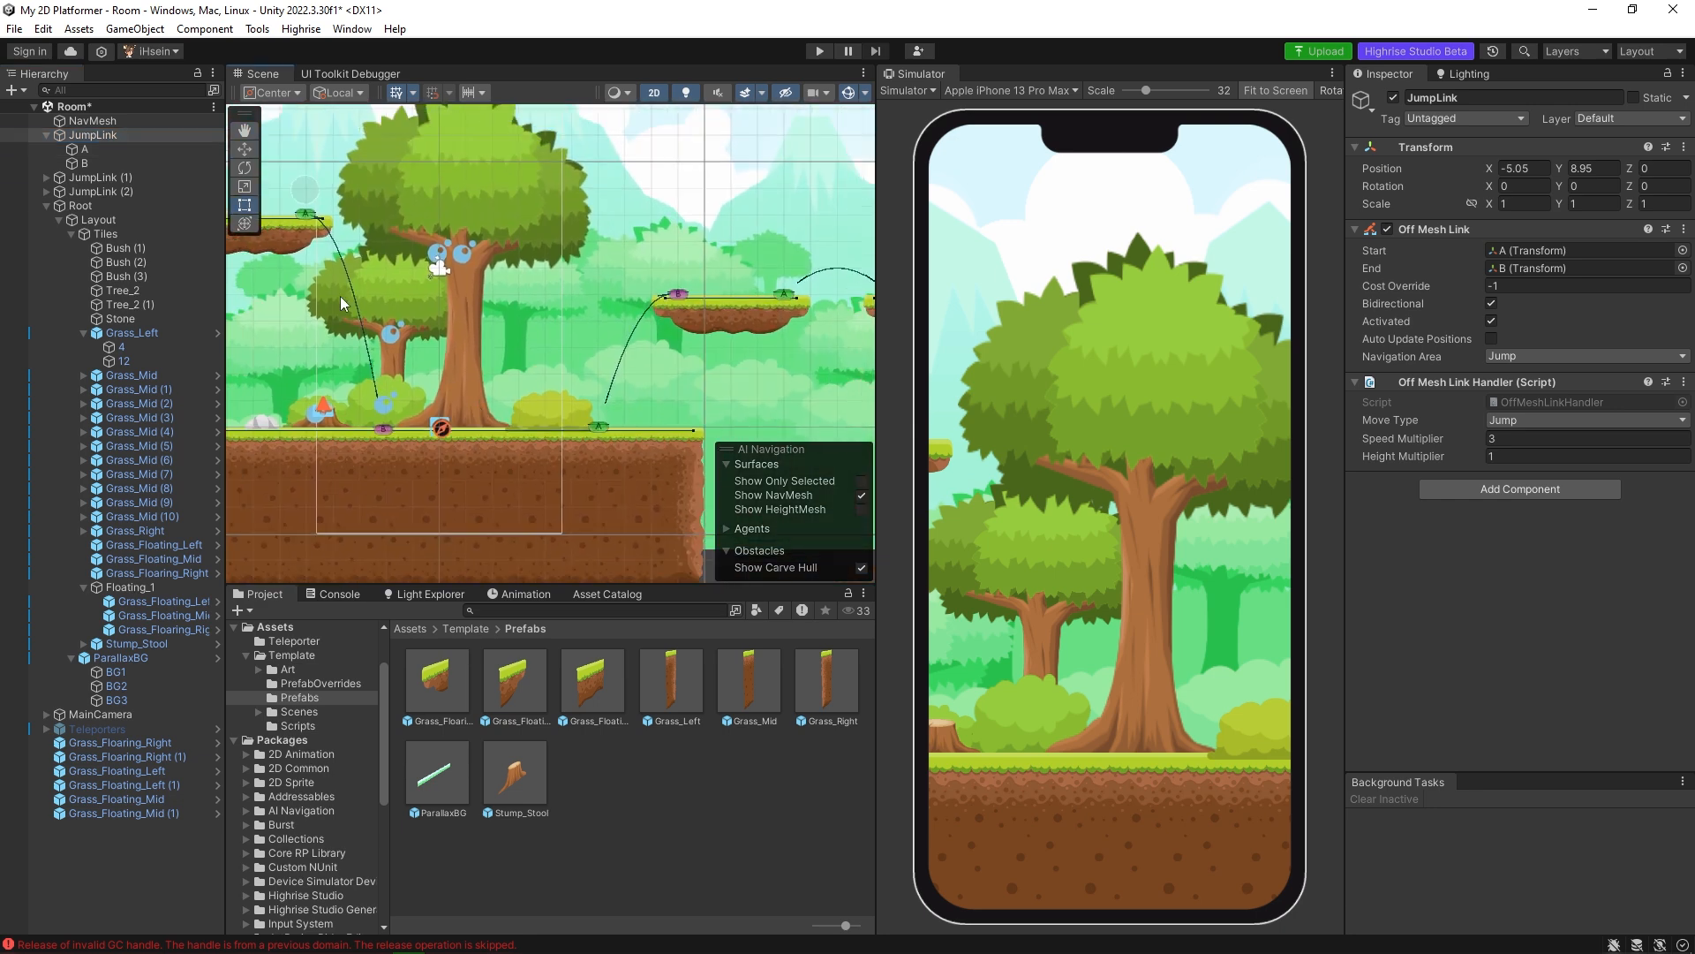
click(109, 177)
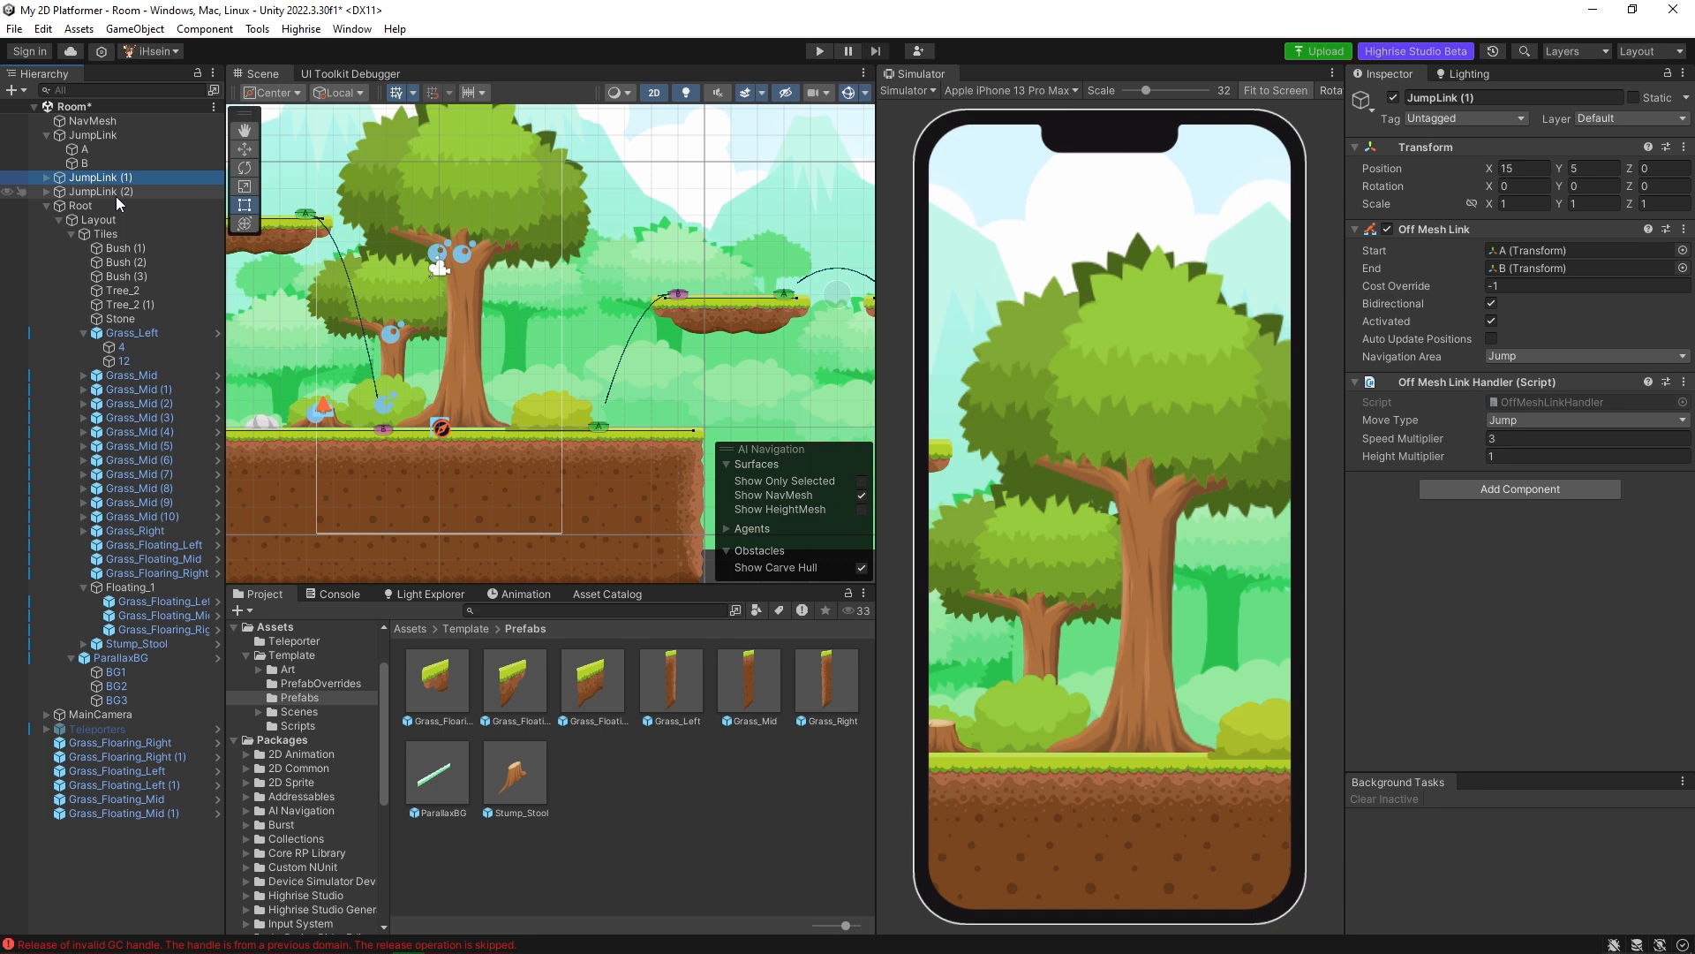
click(115, 192)
middle_drag(542, 330, 457, 327)
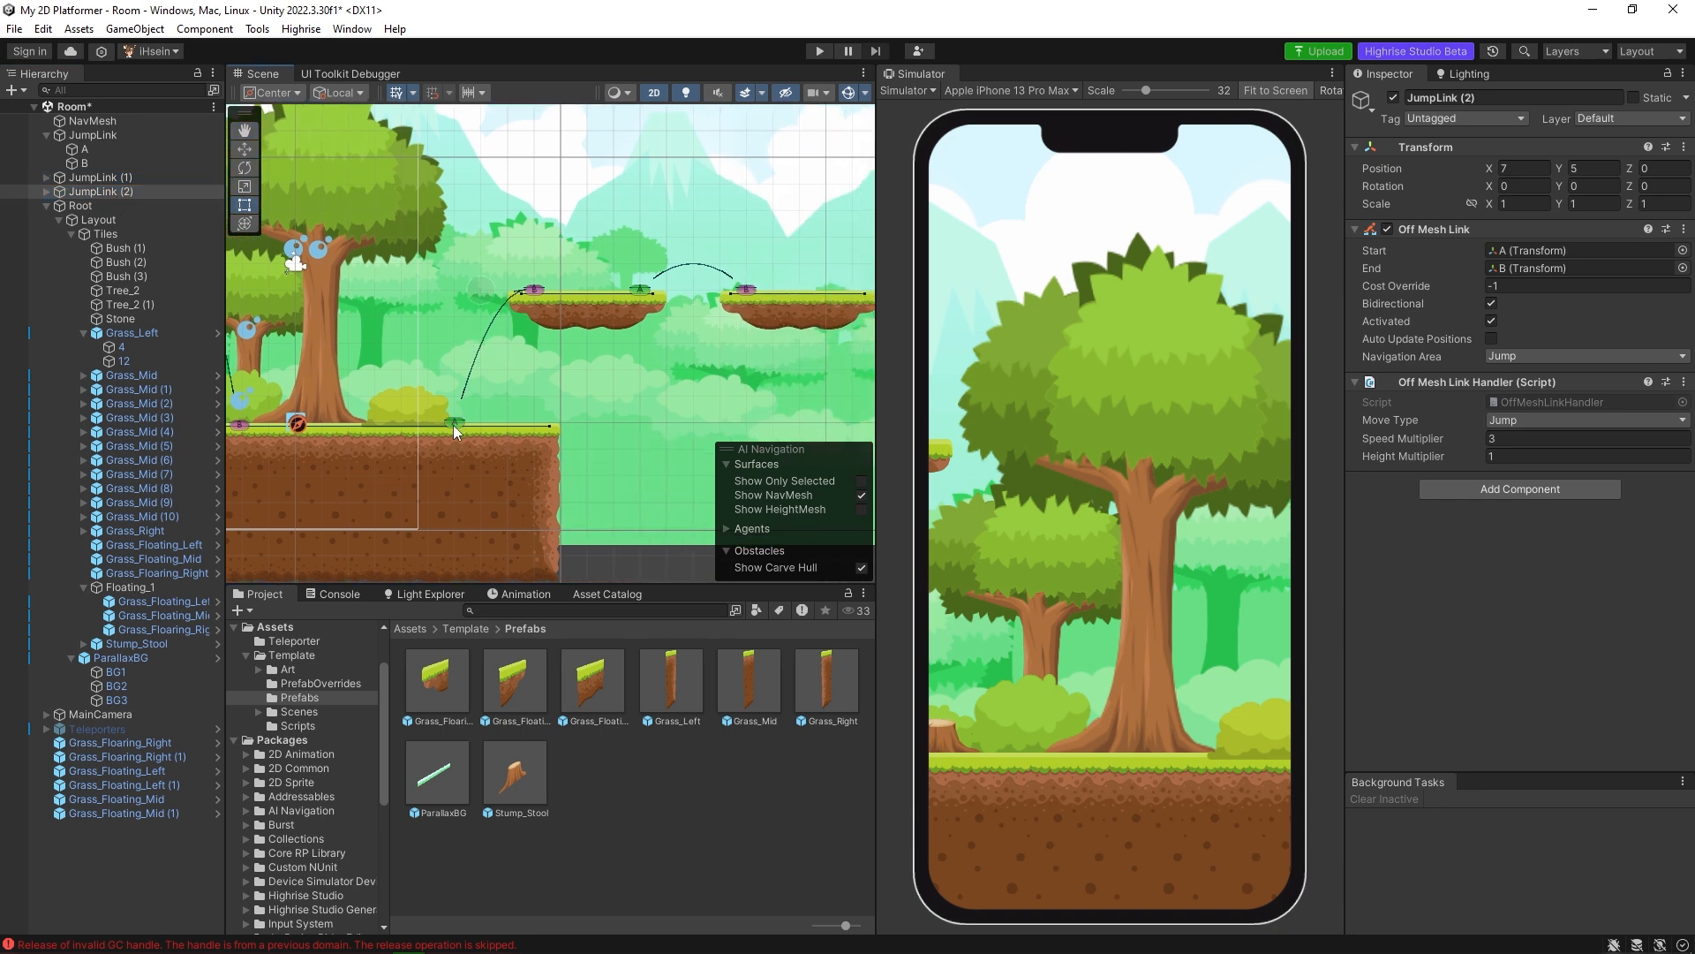
middle_drag(455, 336, 757, 357)
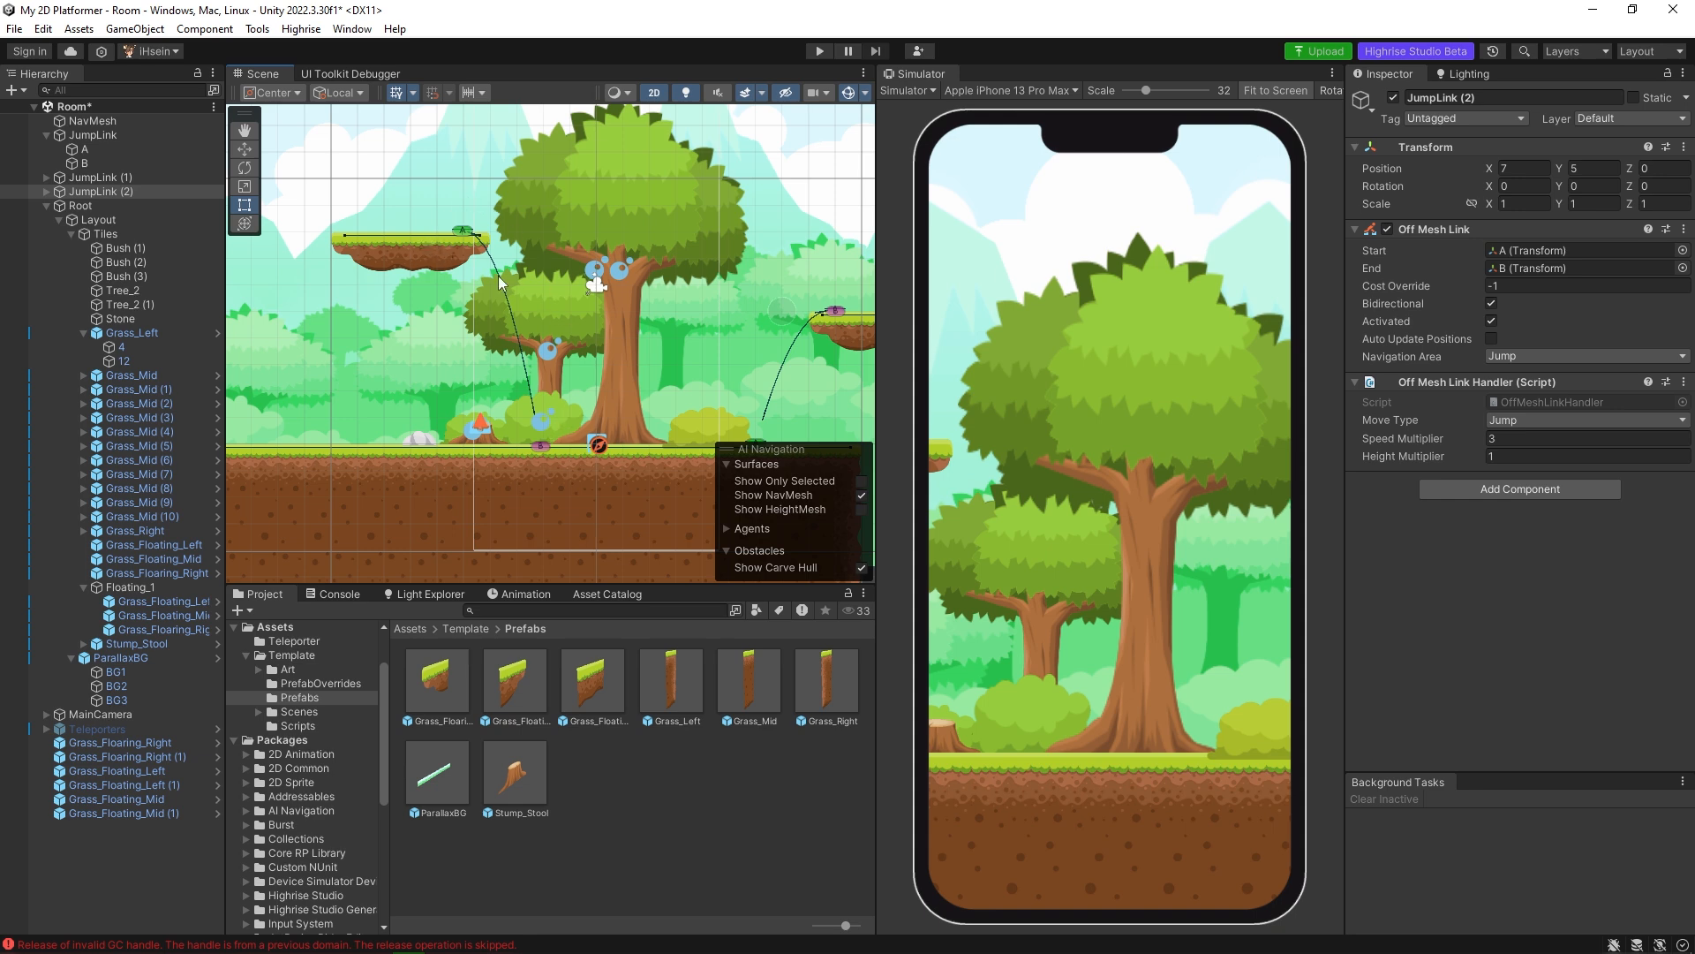
Duplicate JumpLink (2) to get a jump link for the Floating_1 platform.
click(106, 193)
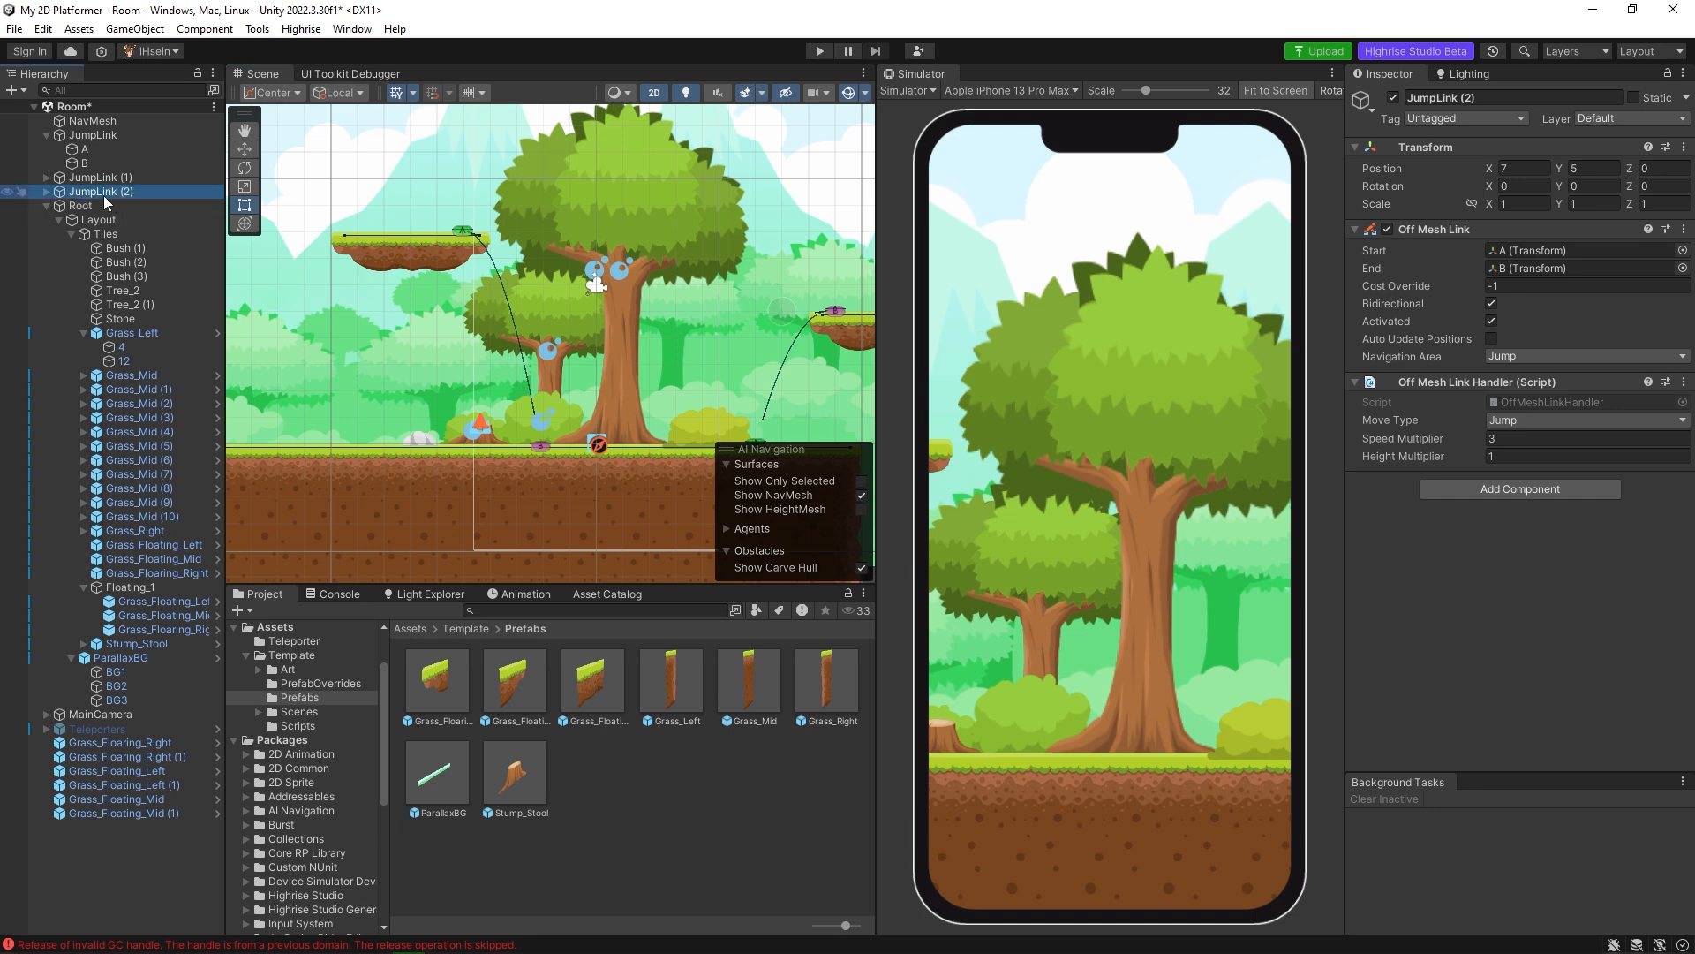
key(ctrl+d)
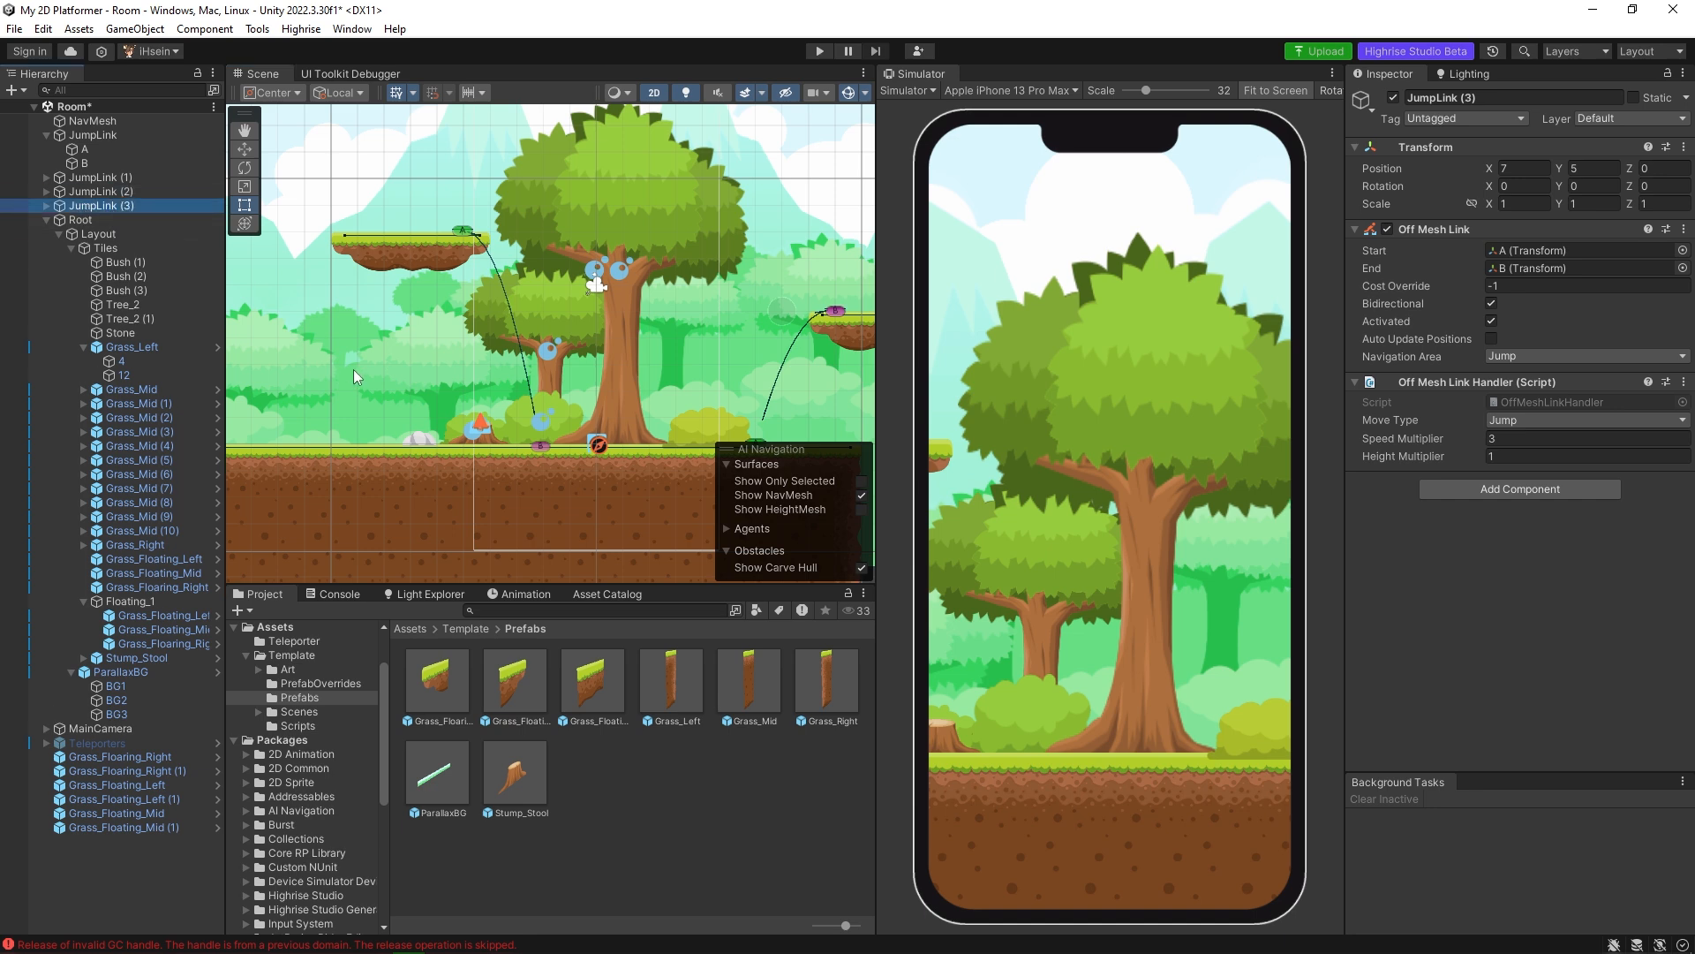
middle_drag(353, 376, 491, 337)
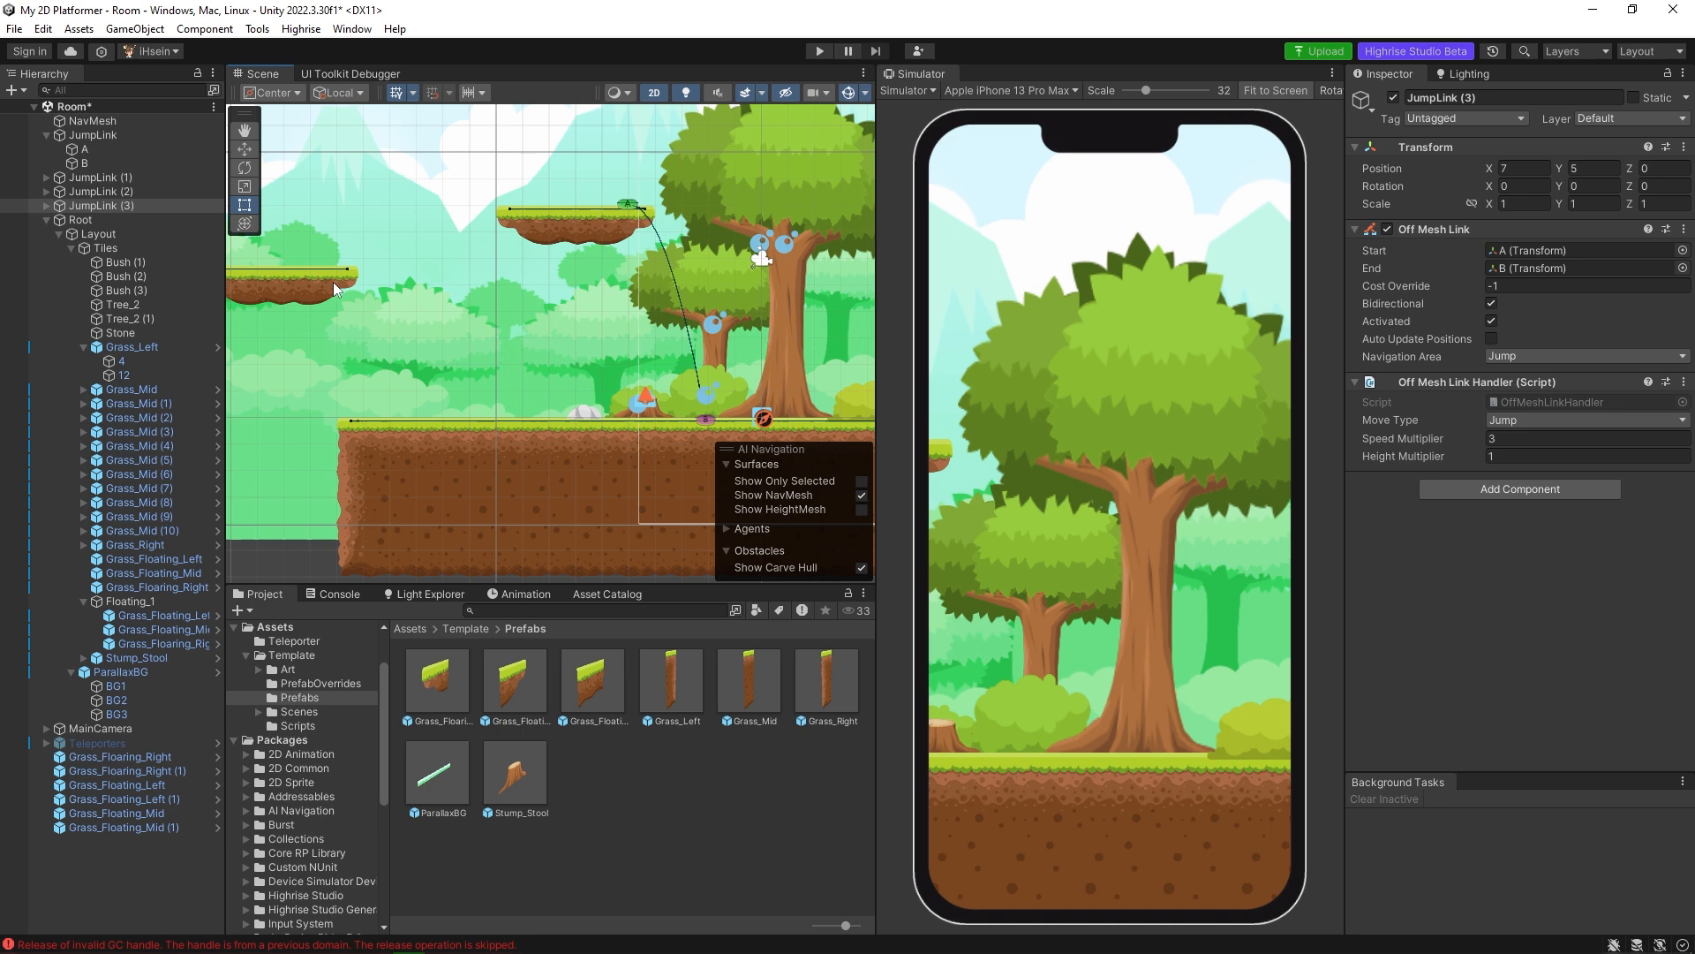
Move JumpLink (3) horizontally to about X -13.41 so its A point sits on the ground's left end beside Floating_1.
click(134, 209)
scroll(601, 316, down, 1)
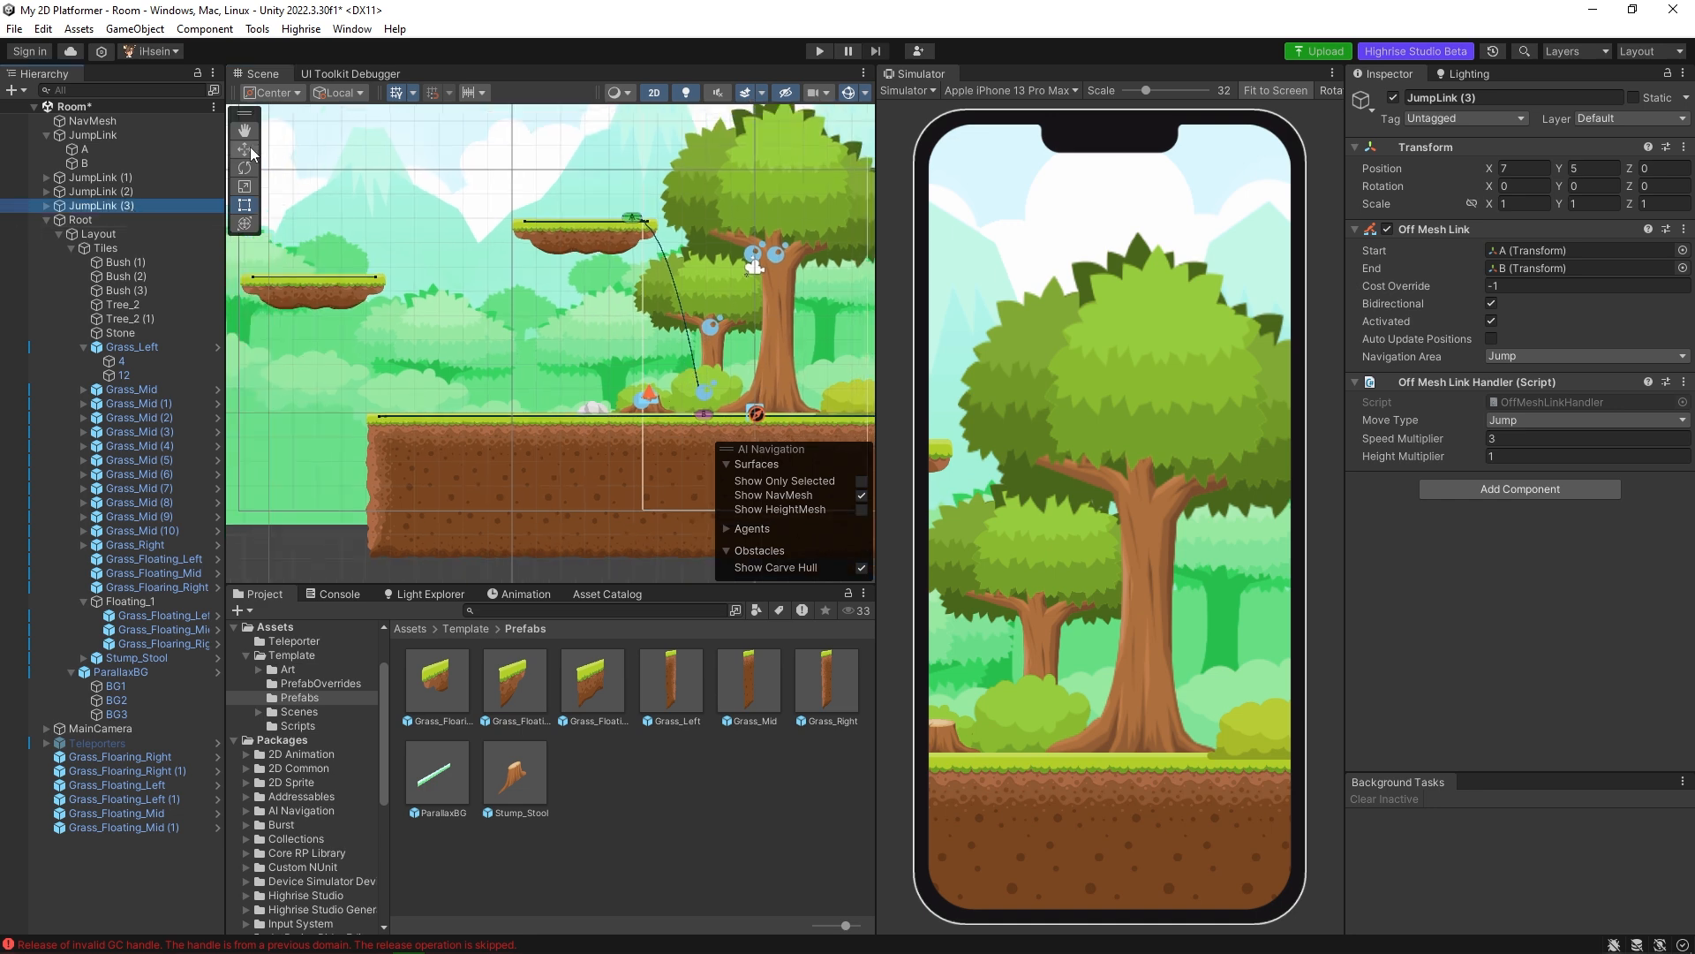
middle_drag(701, 327, 557, 302)
scroll(557, 302, down, 1)
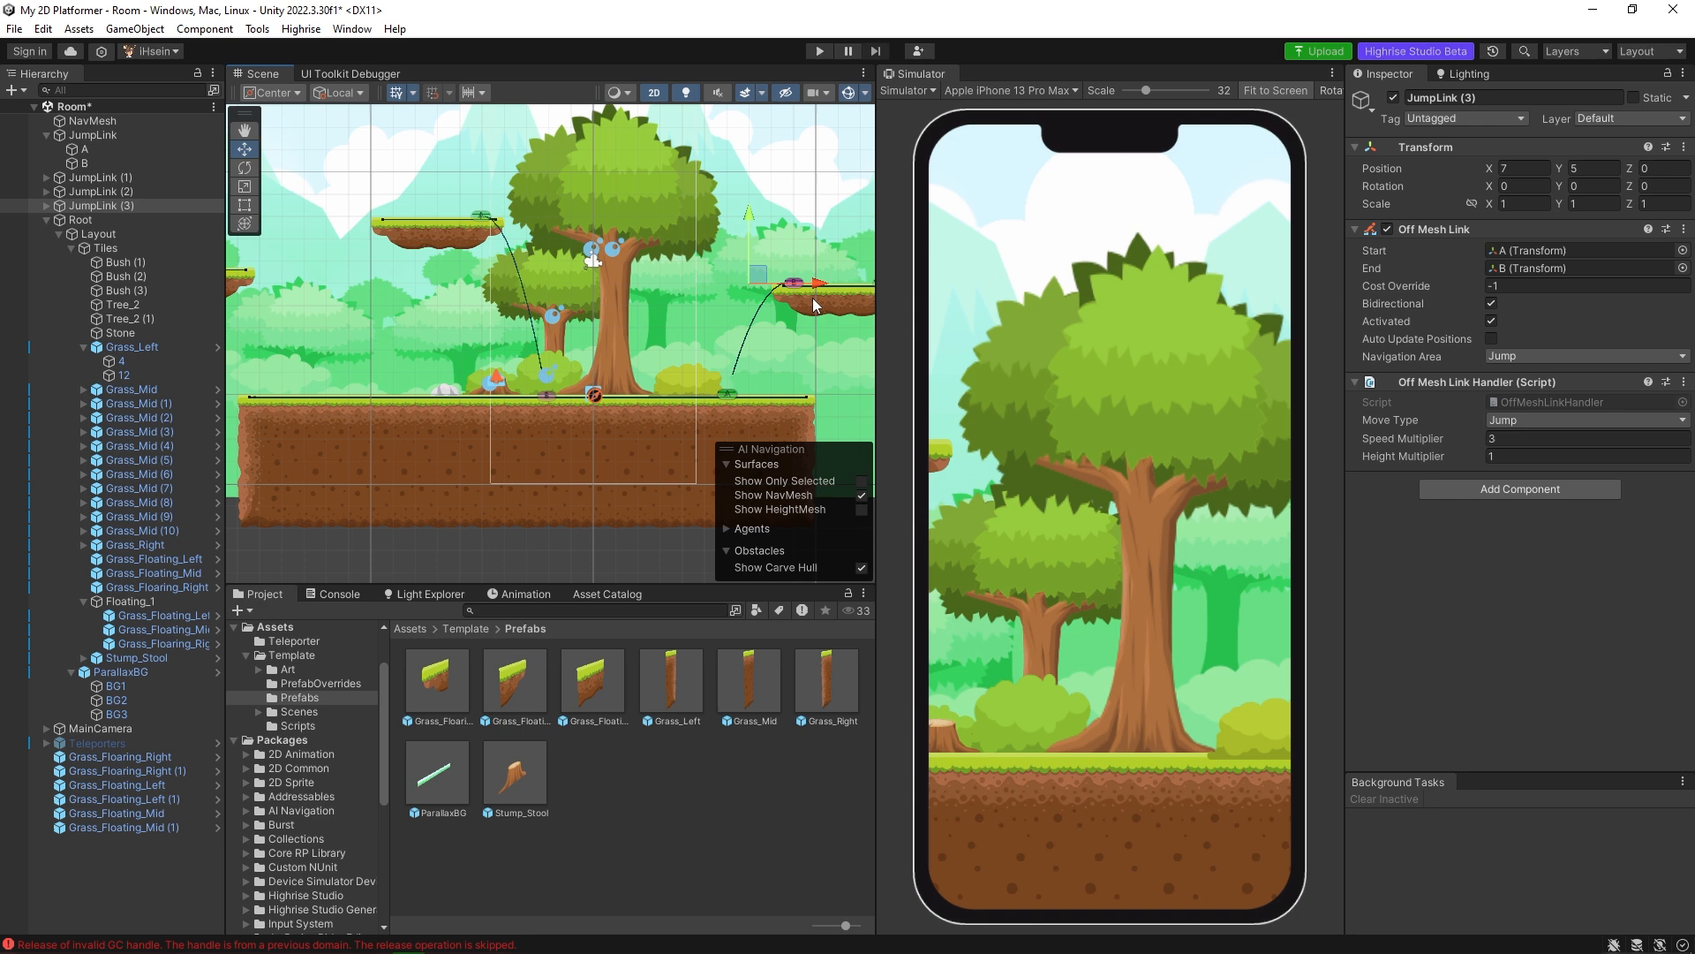
drag(817, 283, 466, 284)
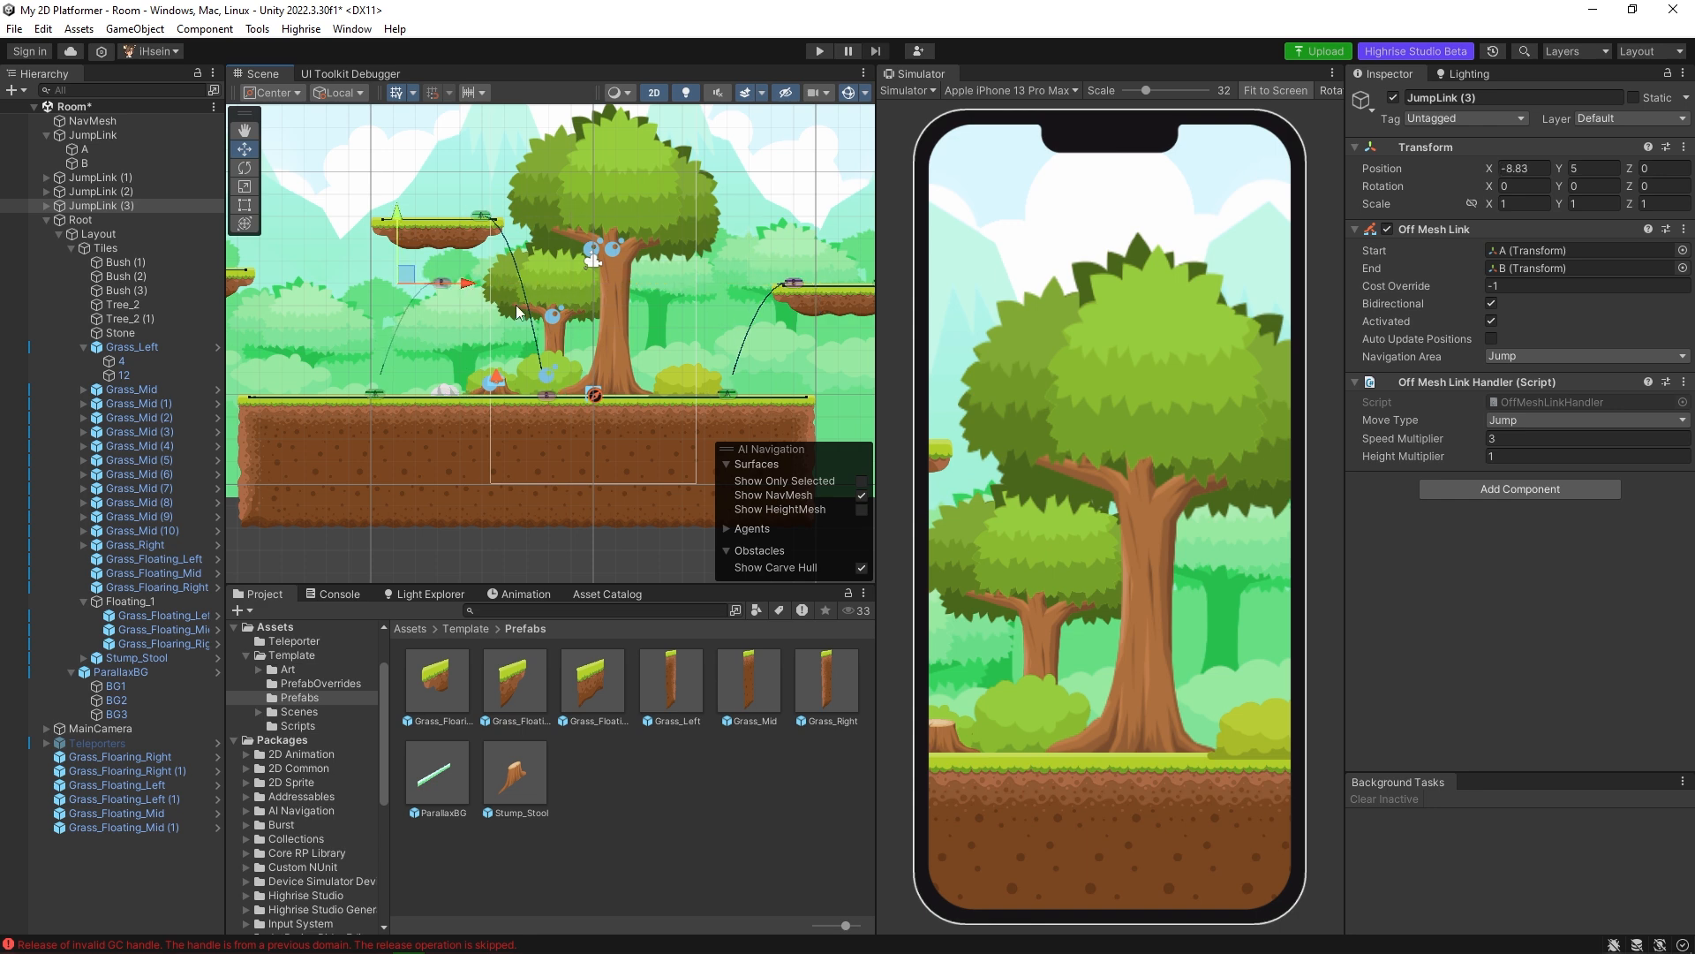
middle_drag(464, 324, 732, 335)
scroll(640, 341, up, 4)
scroll(732, 334, up, 1)
drag(721, 281, 588, 284)
middle_drag(588, 284, 654, 287)
scroll(641, 281, up, 1)
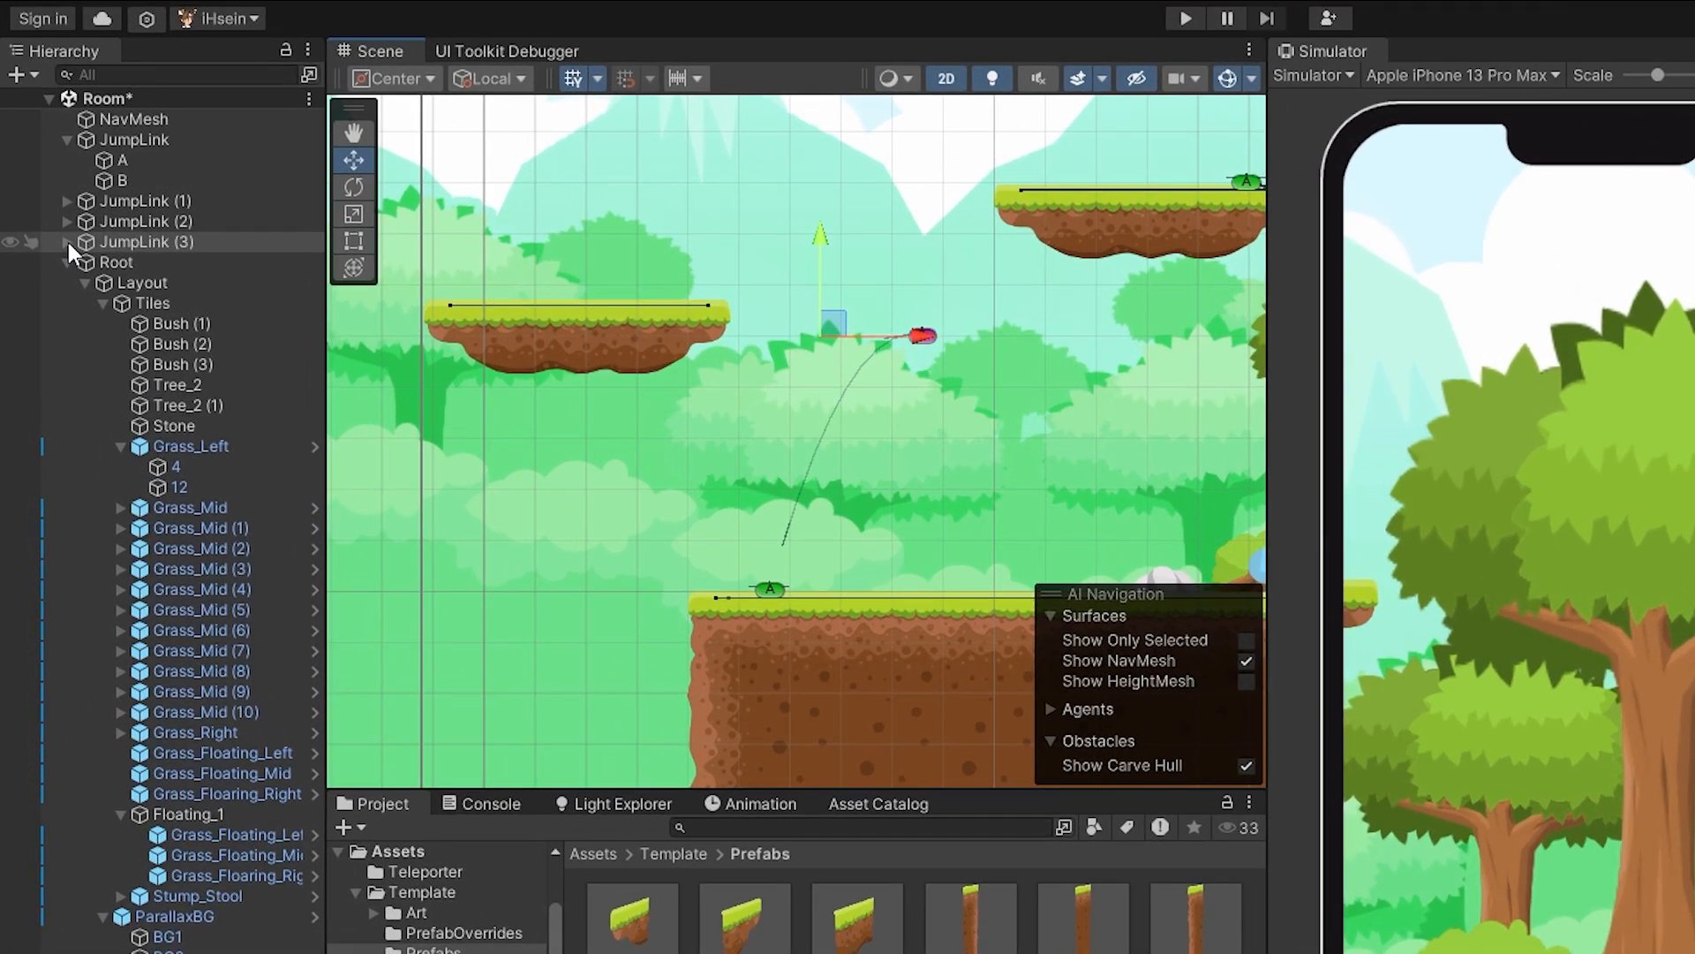
Move the B point of JumpLink (3) left and up onto the right end of the Floating_1 platform.
click(68, 241)
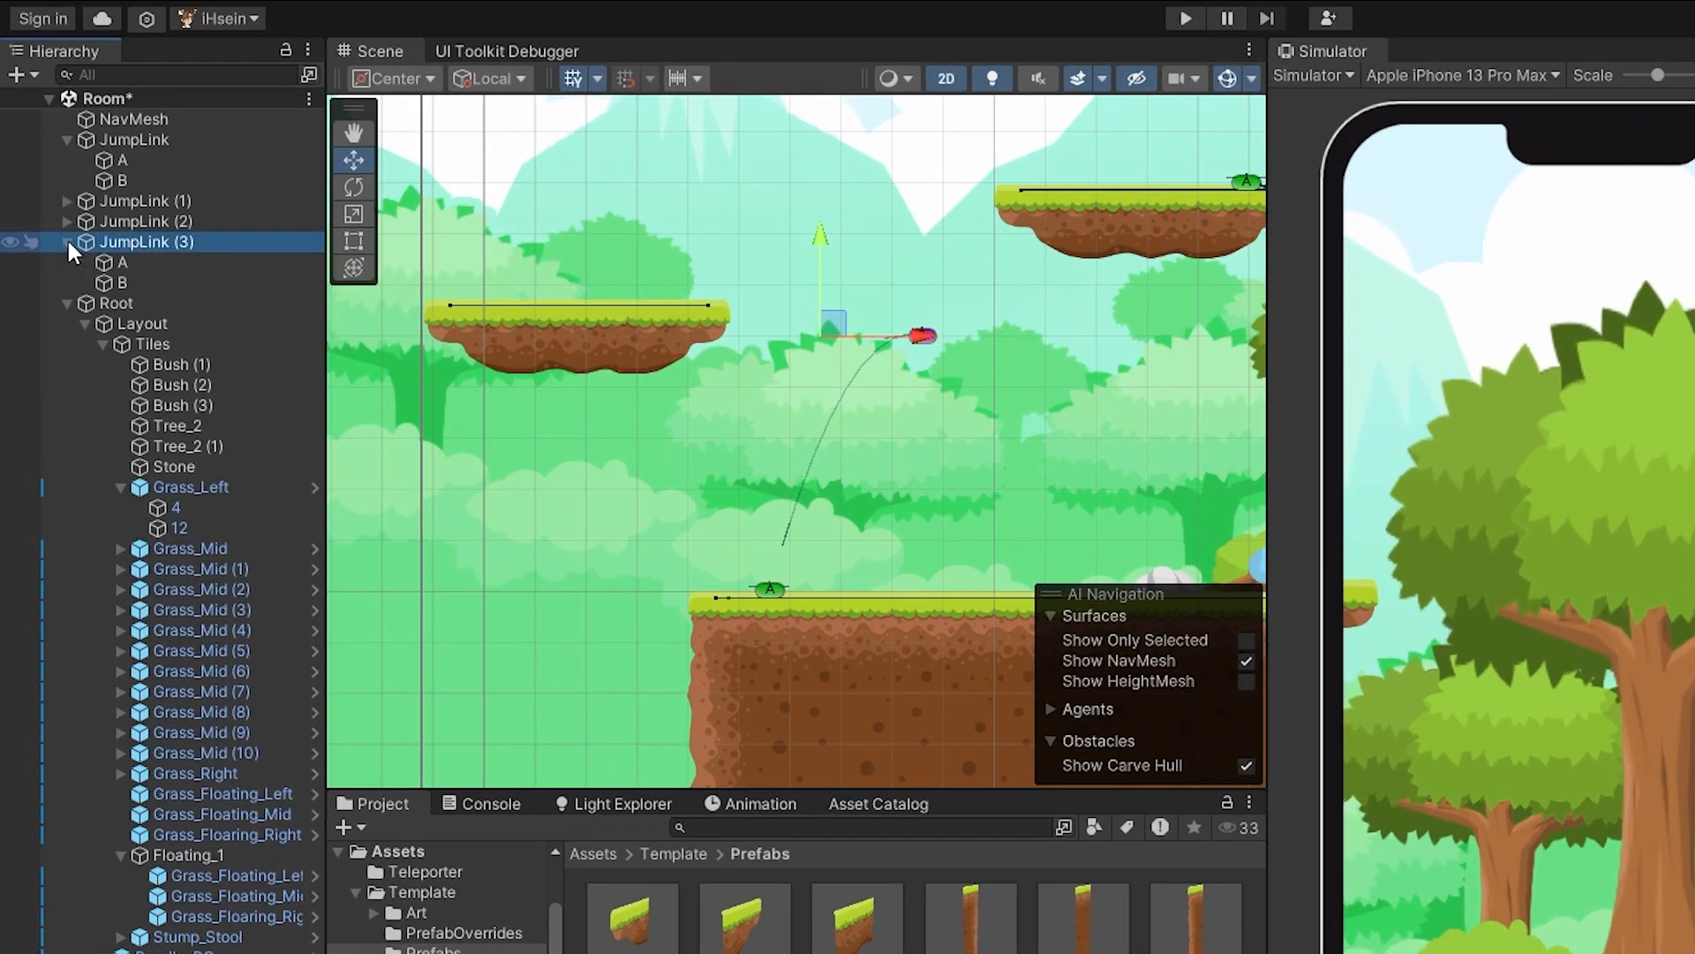
click(126, 279)
middle_drag(832, 417, 936, 442)
scroll(935, 442, up, 3)
drag(1133, 355, 859, 355)
drag(771, 262, 776, 207)
Compare with the existing JumpLink's platform marker, lower JumpLink (3)'s B point slightly onto the grass, and select JumpLink (3).
scroll(980, 426, down, 1)
middle_drag(1044, 421, 597, 443)
scroll(956, 339, up, 3)
middle_drag(957, 340, 894, 481)
scroll(896, 479, up, 6)
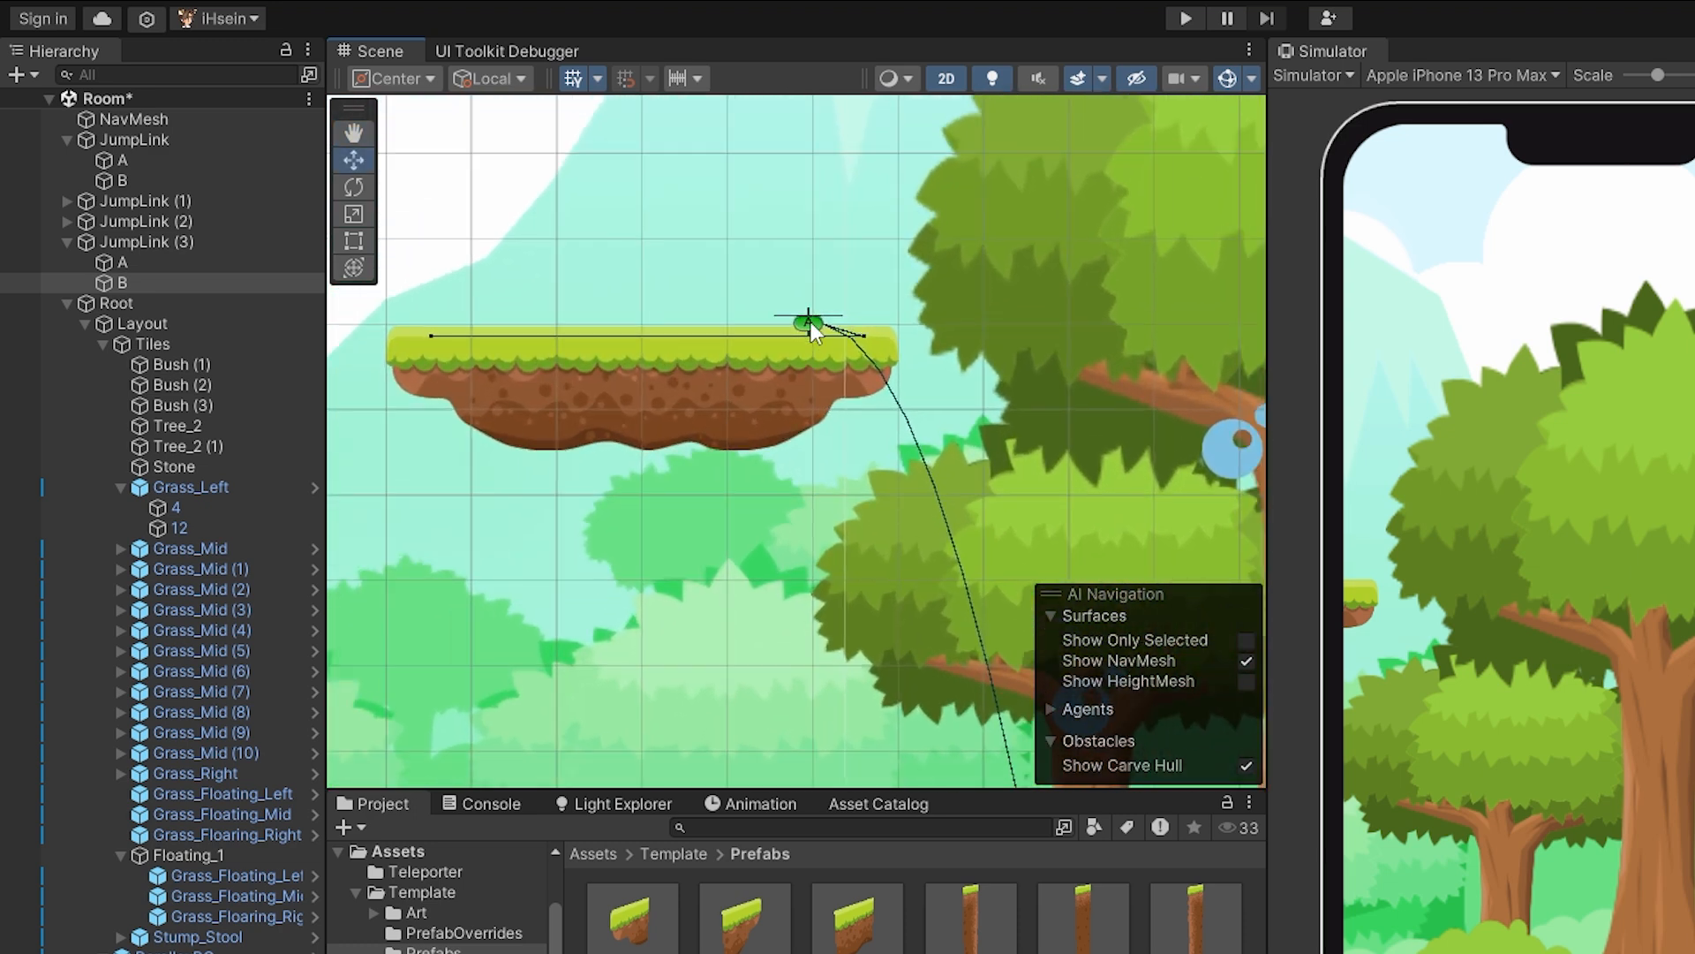
middle_drag(655, 497, 1051, 433)
scroll(649, 512, down, 4)
drag(763, 299, 760, 302)
scroll(894, 509, down, 1)
middle_drag(958, 534, 879, 396)
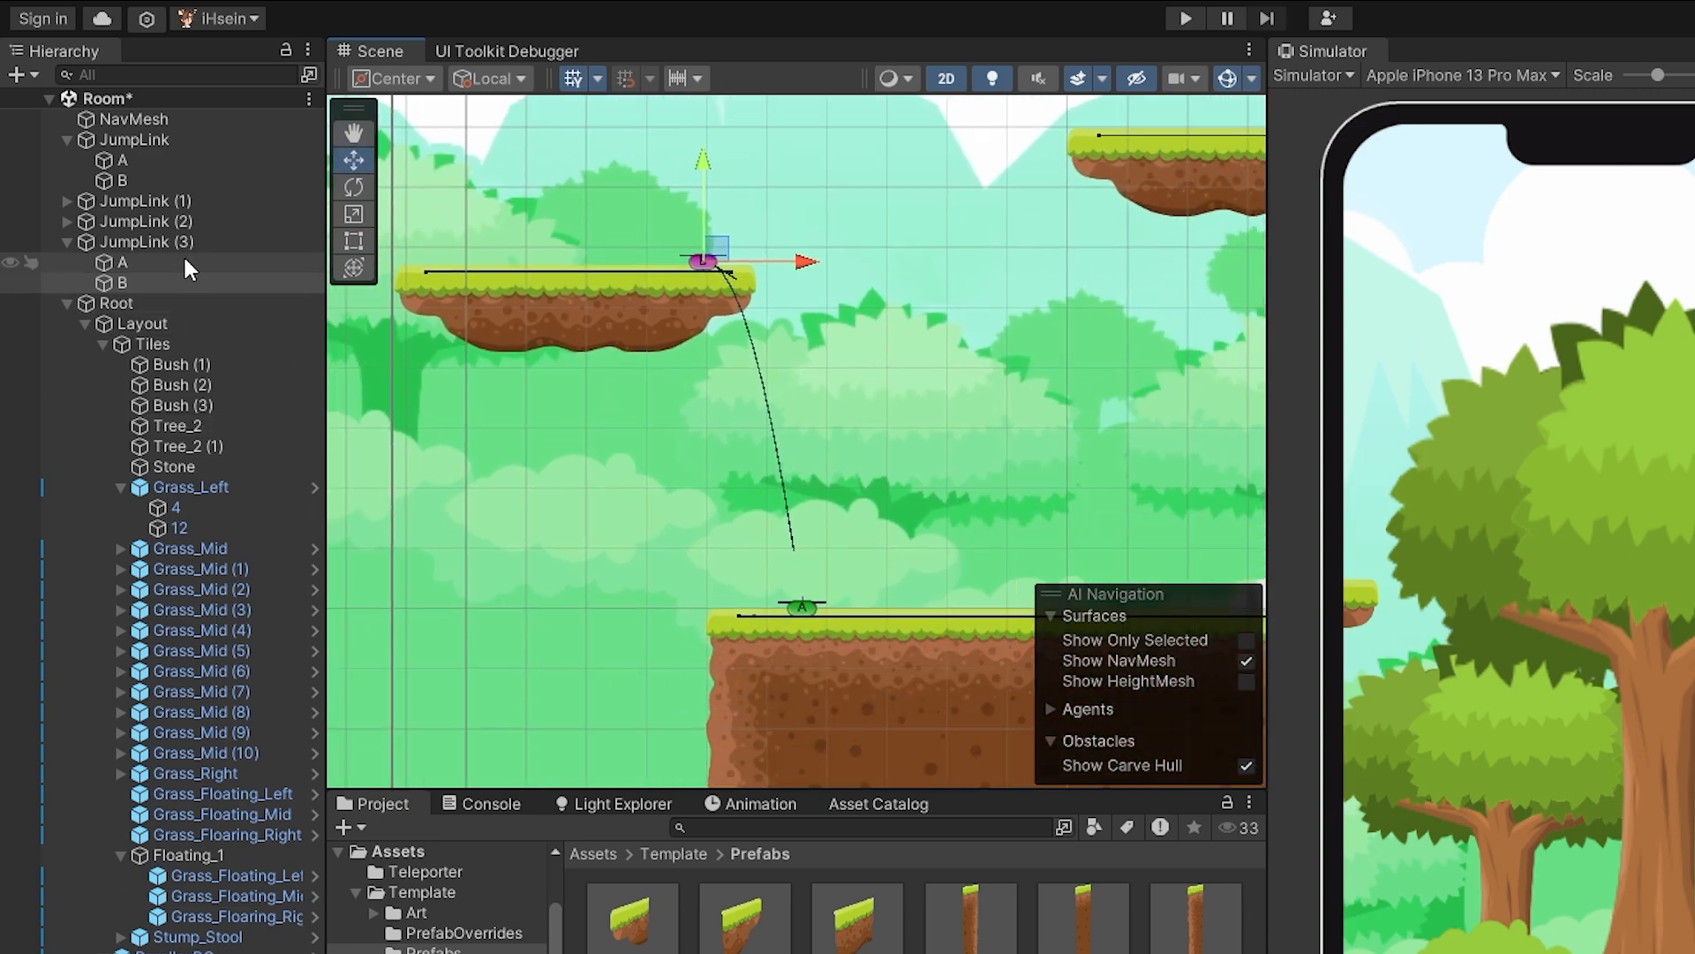
click(172, 240)
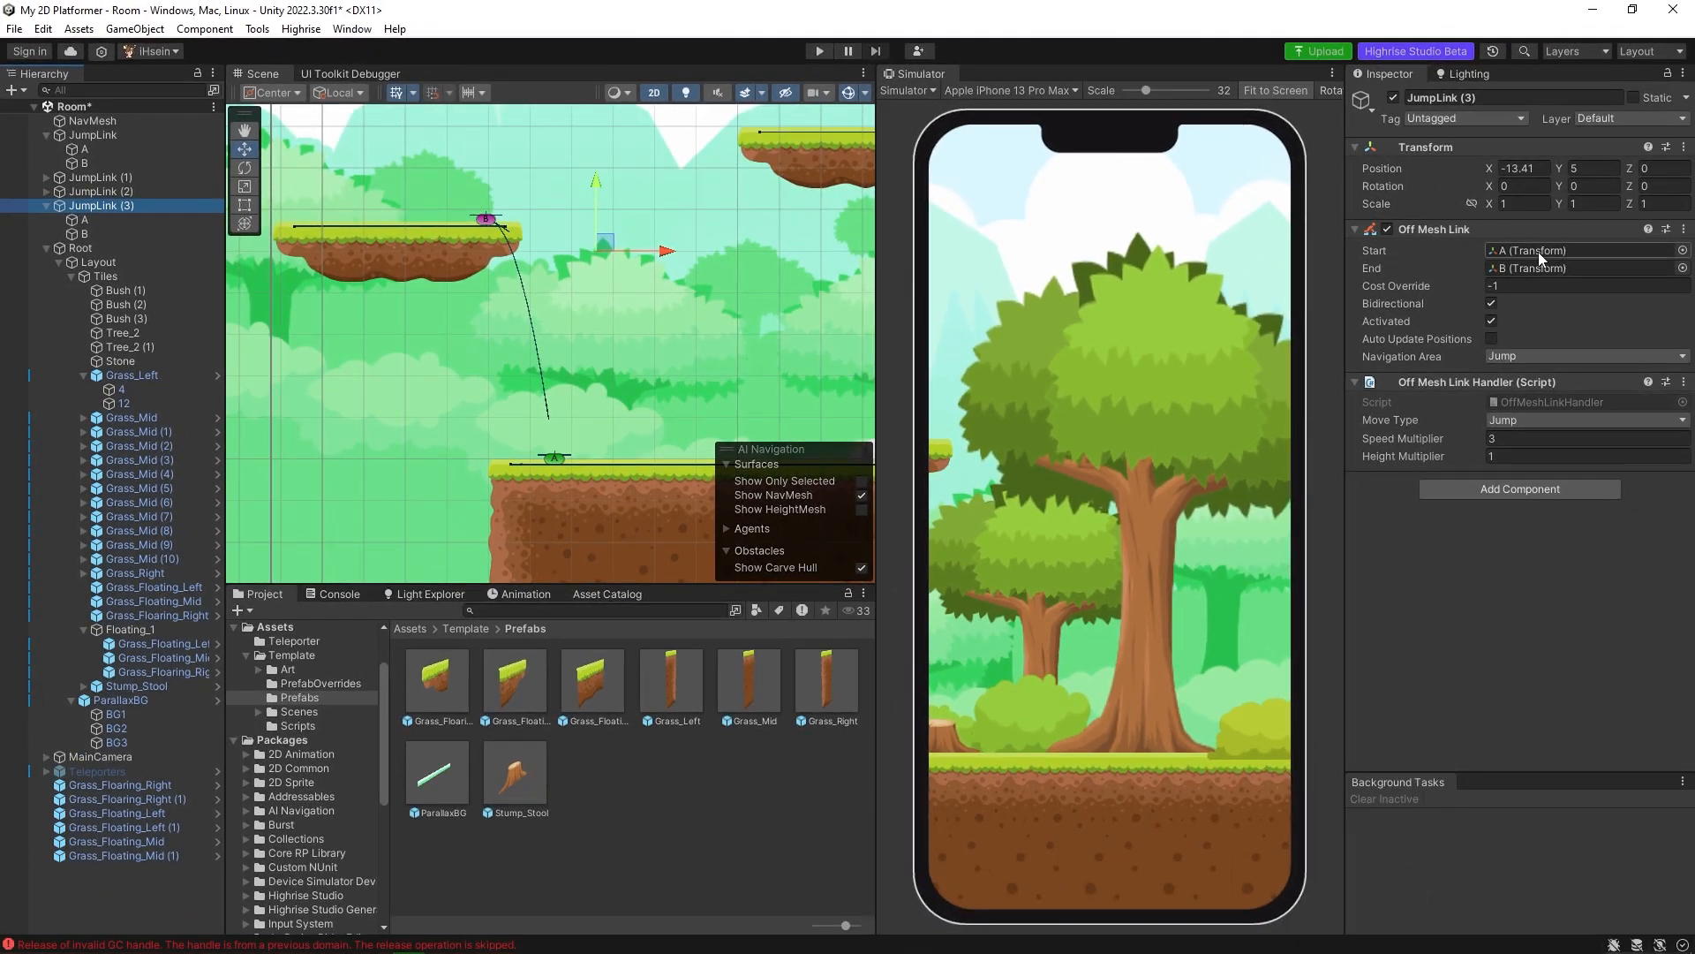
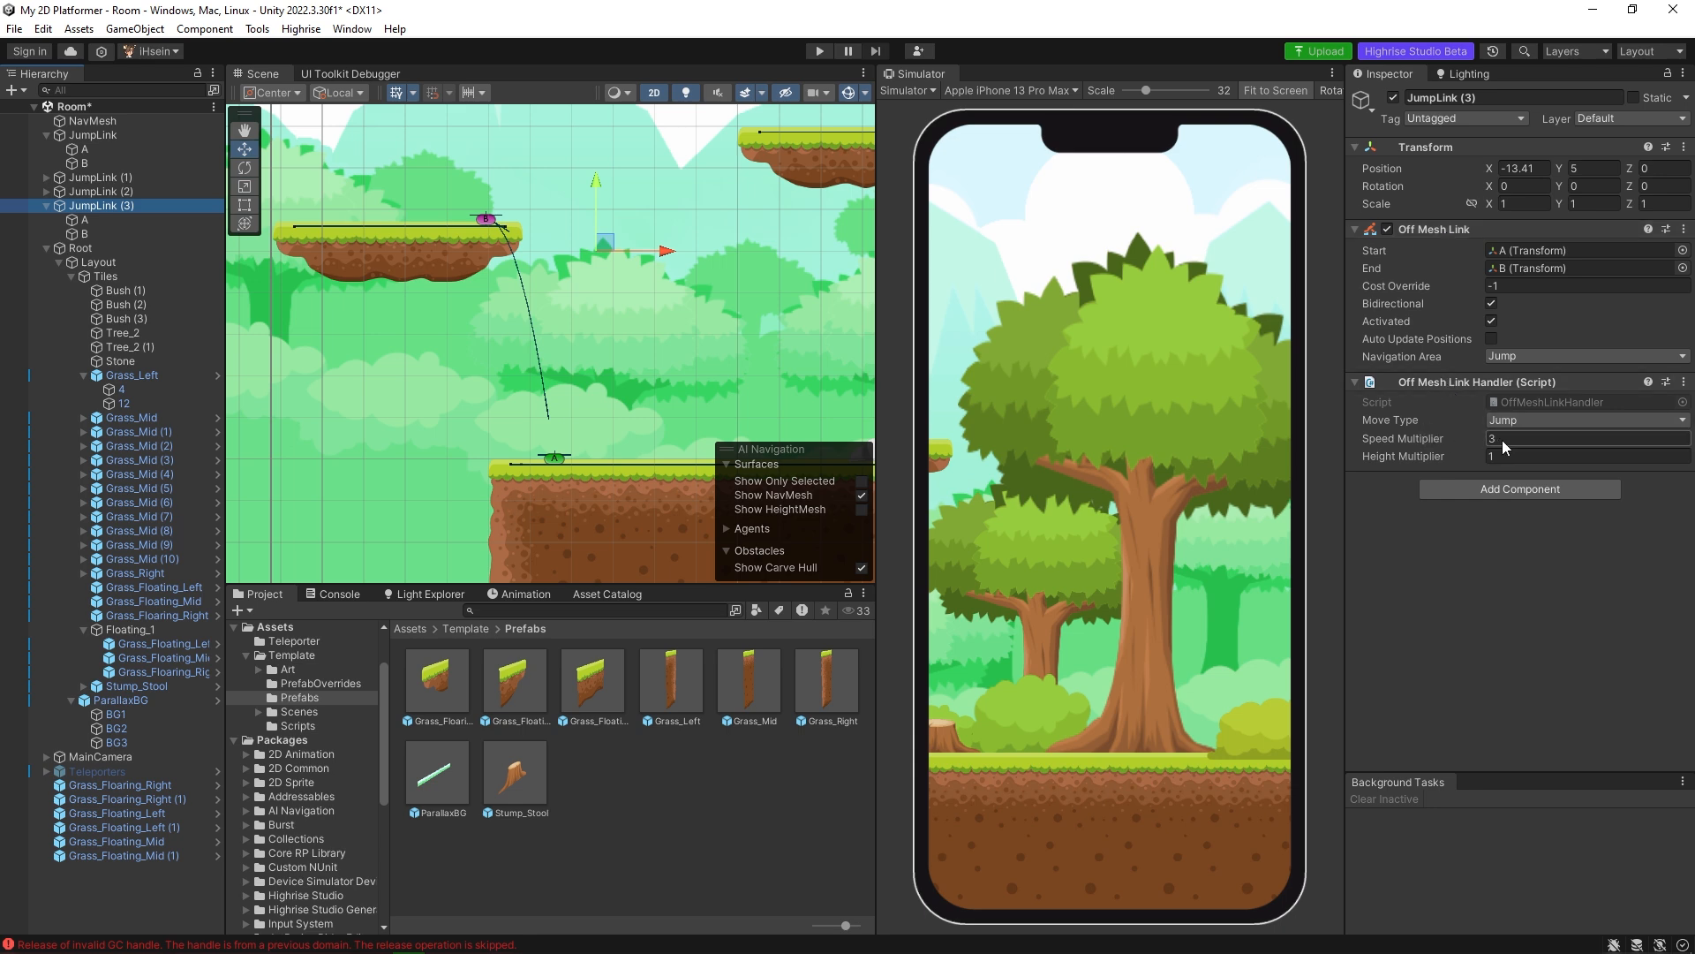
Compare the settings and placement of JumpLink and JumpLink (1) with the other jump links across the level.
scroll(594, 347, down, 3)
middle_drag(729, 368, 563, 364)
scroll(613, 346, down, 4)
middle_drag(727, 294, 679, 295)
click(119, 140)
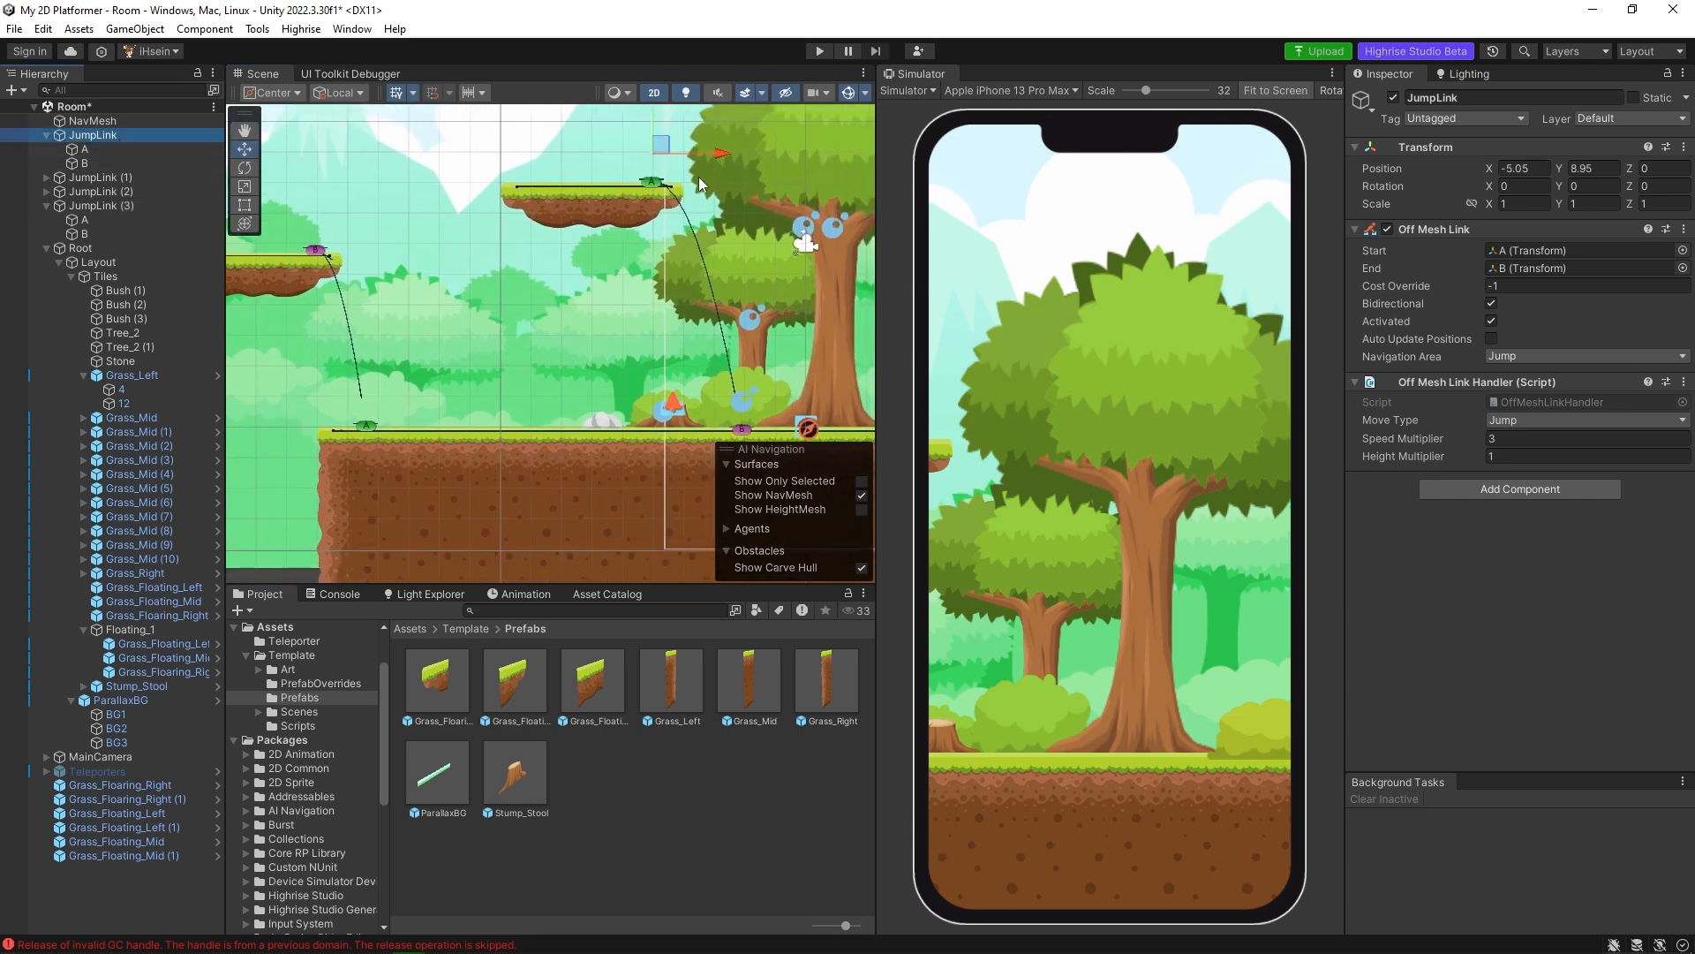
middle_drag(654, 191, 502, 173)
scroll(629, 258, down, 2)
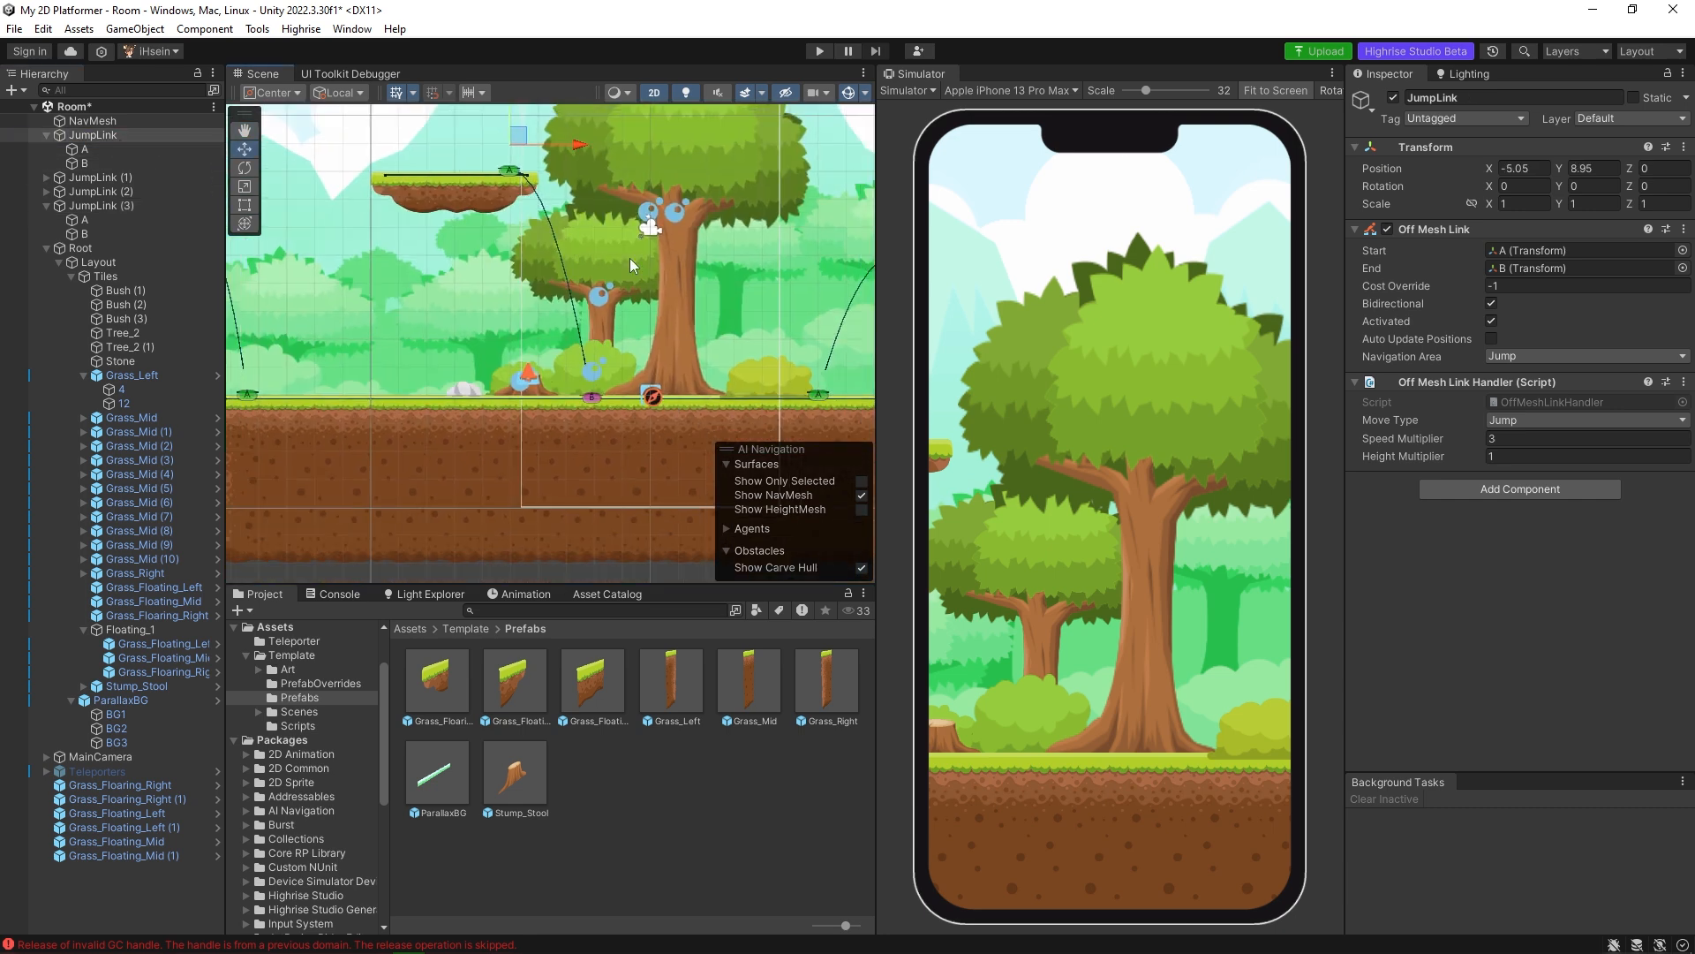
click(130, 179)
middle_drag(825, 300, 549, 352)
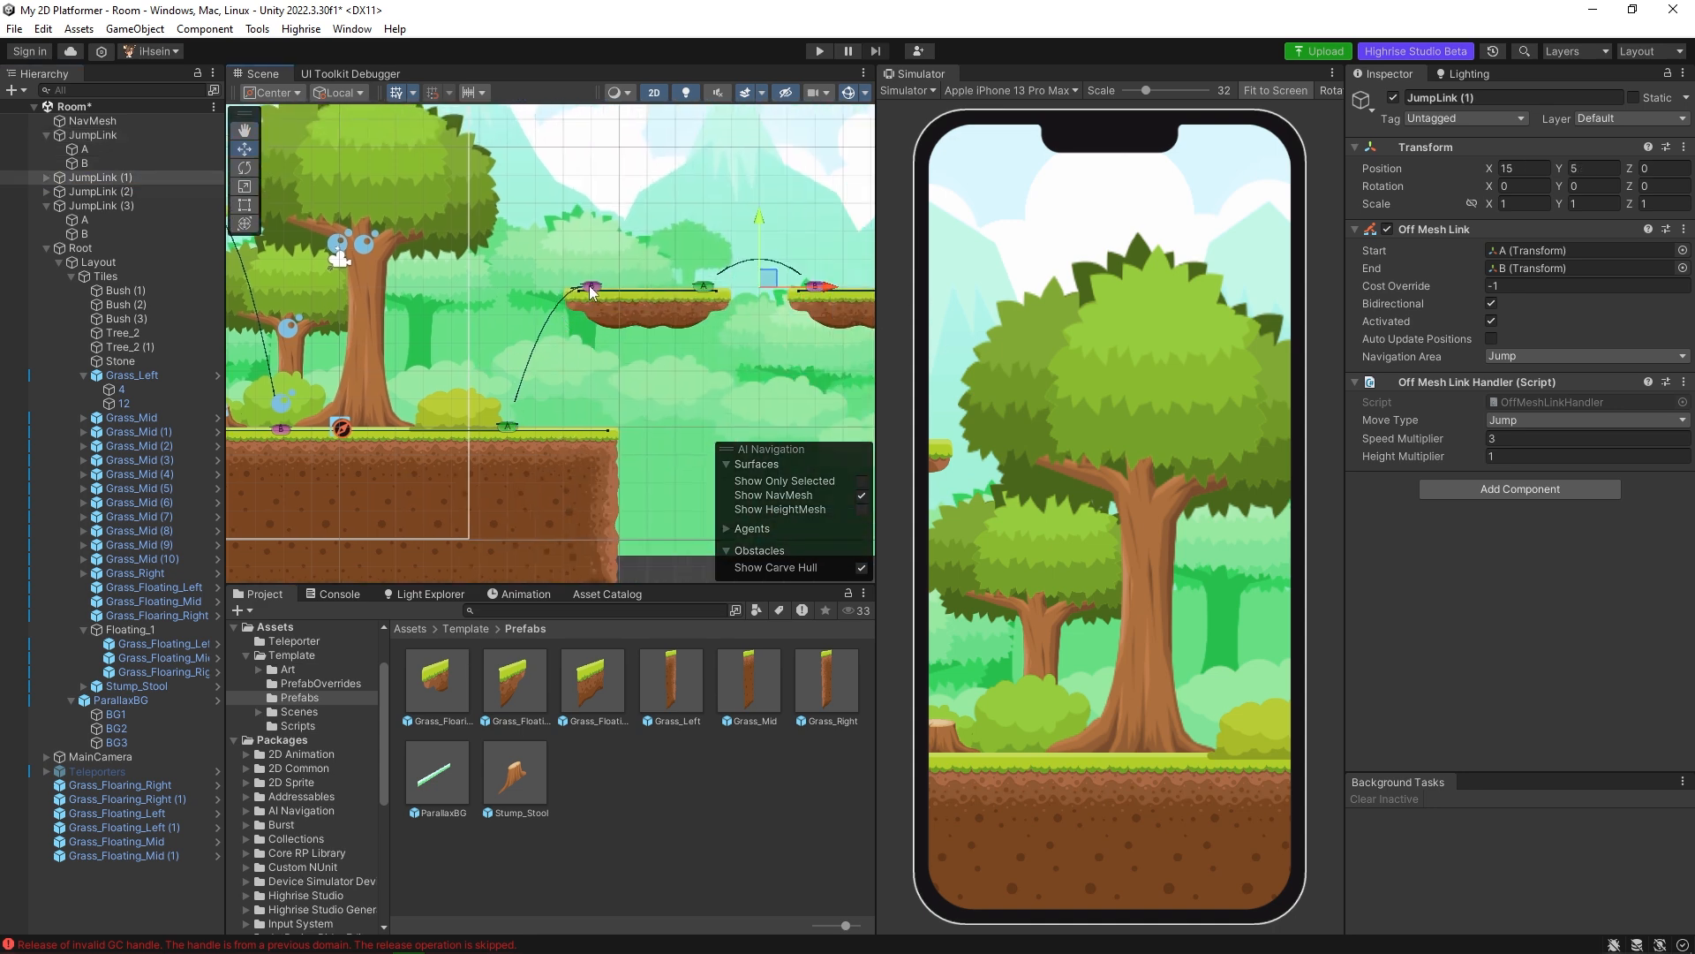
middle_drag(779, 301, 720, 297)
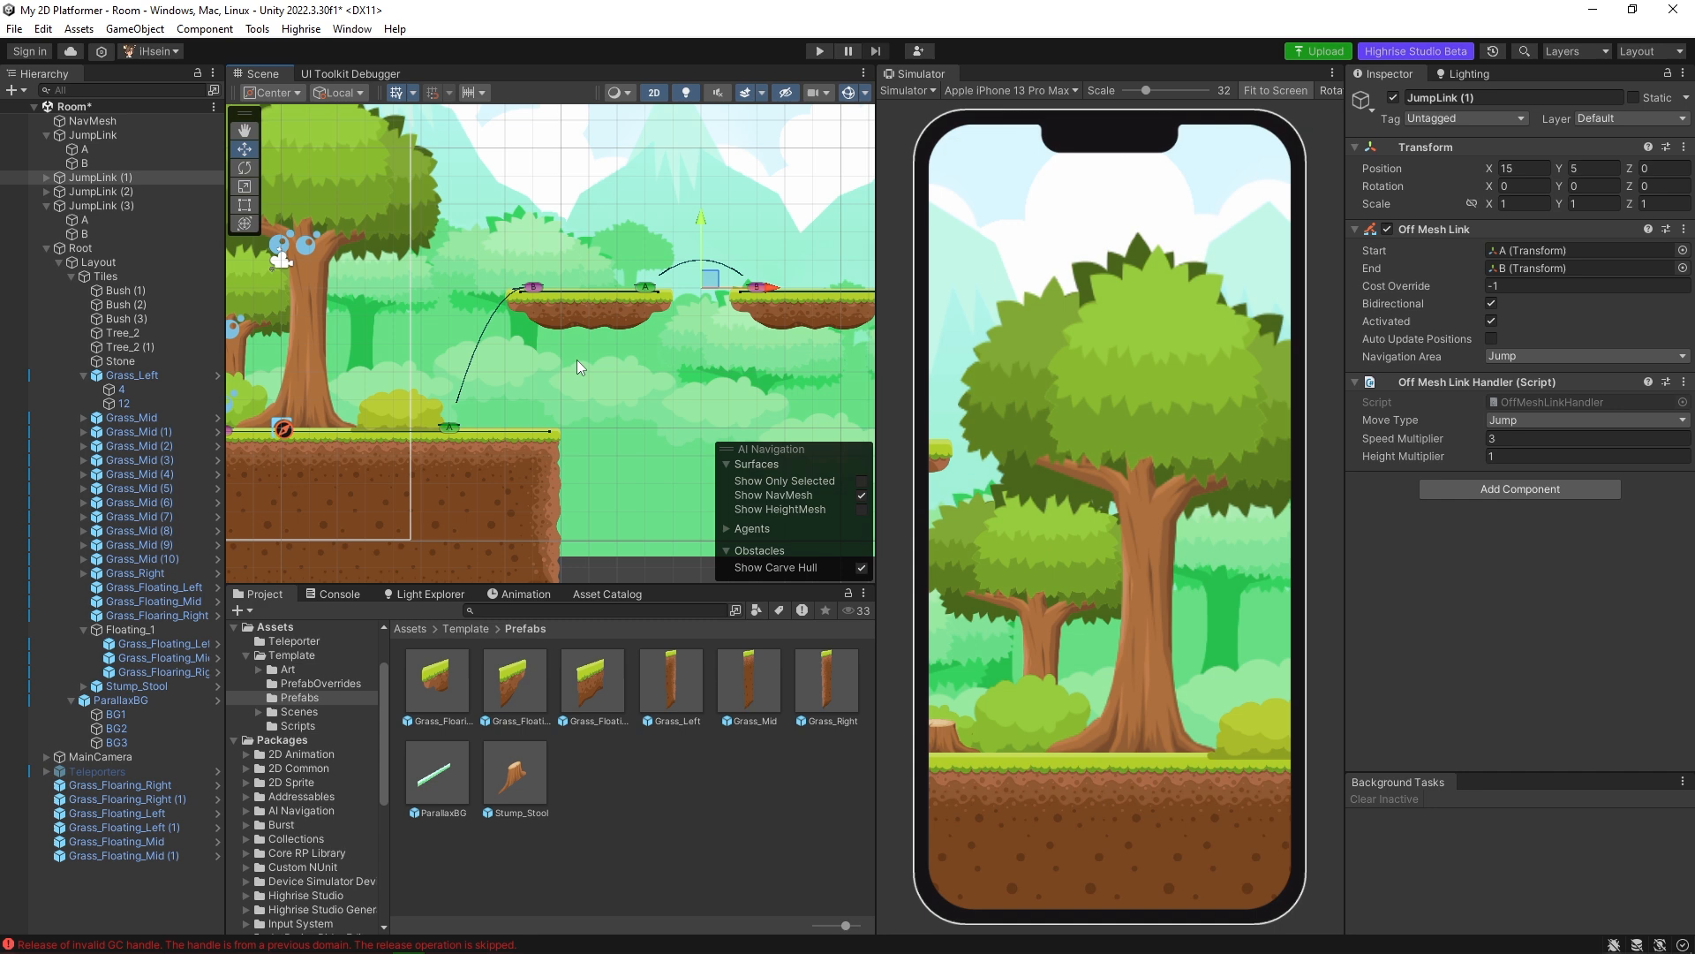
middle_drag(485, 368, 777, 353)
middle_drag(477, 353, 850, 351)
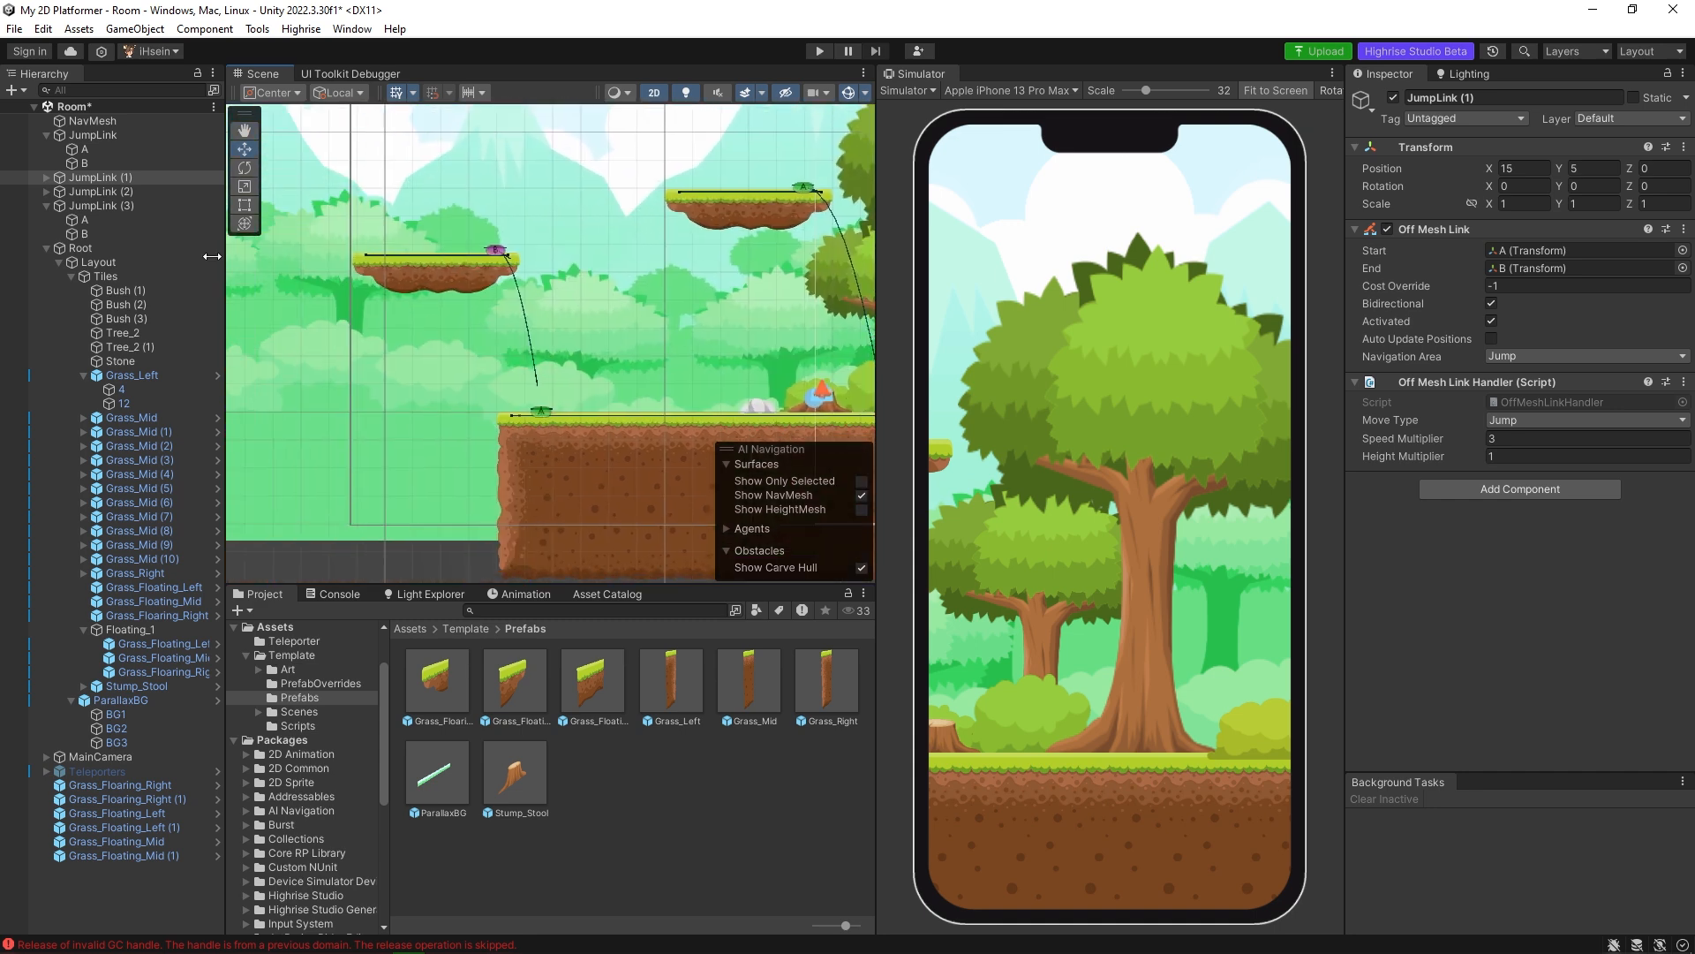
On JumpLink (3), check the start and end transforms and choose Jump for both Navigation Area and Move Type.
click(130, 205)
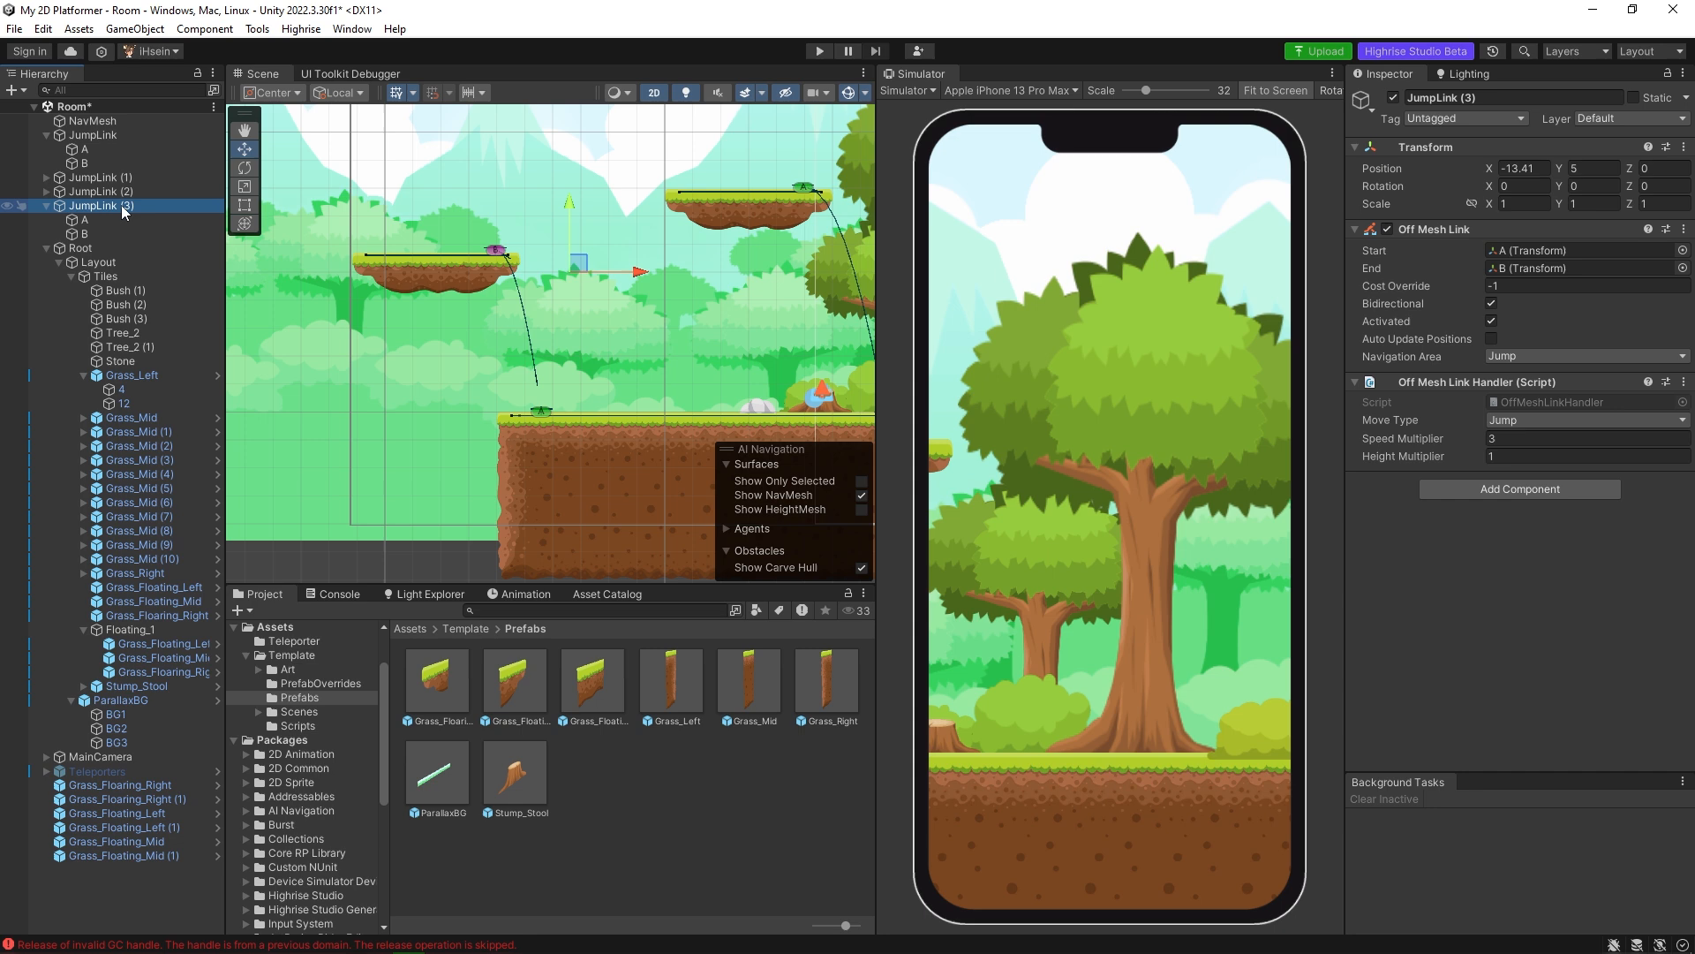
click(1526, 253)
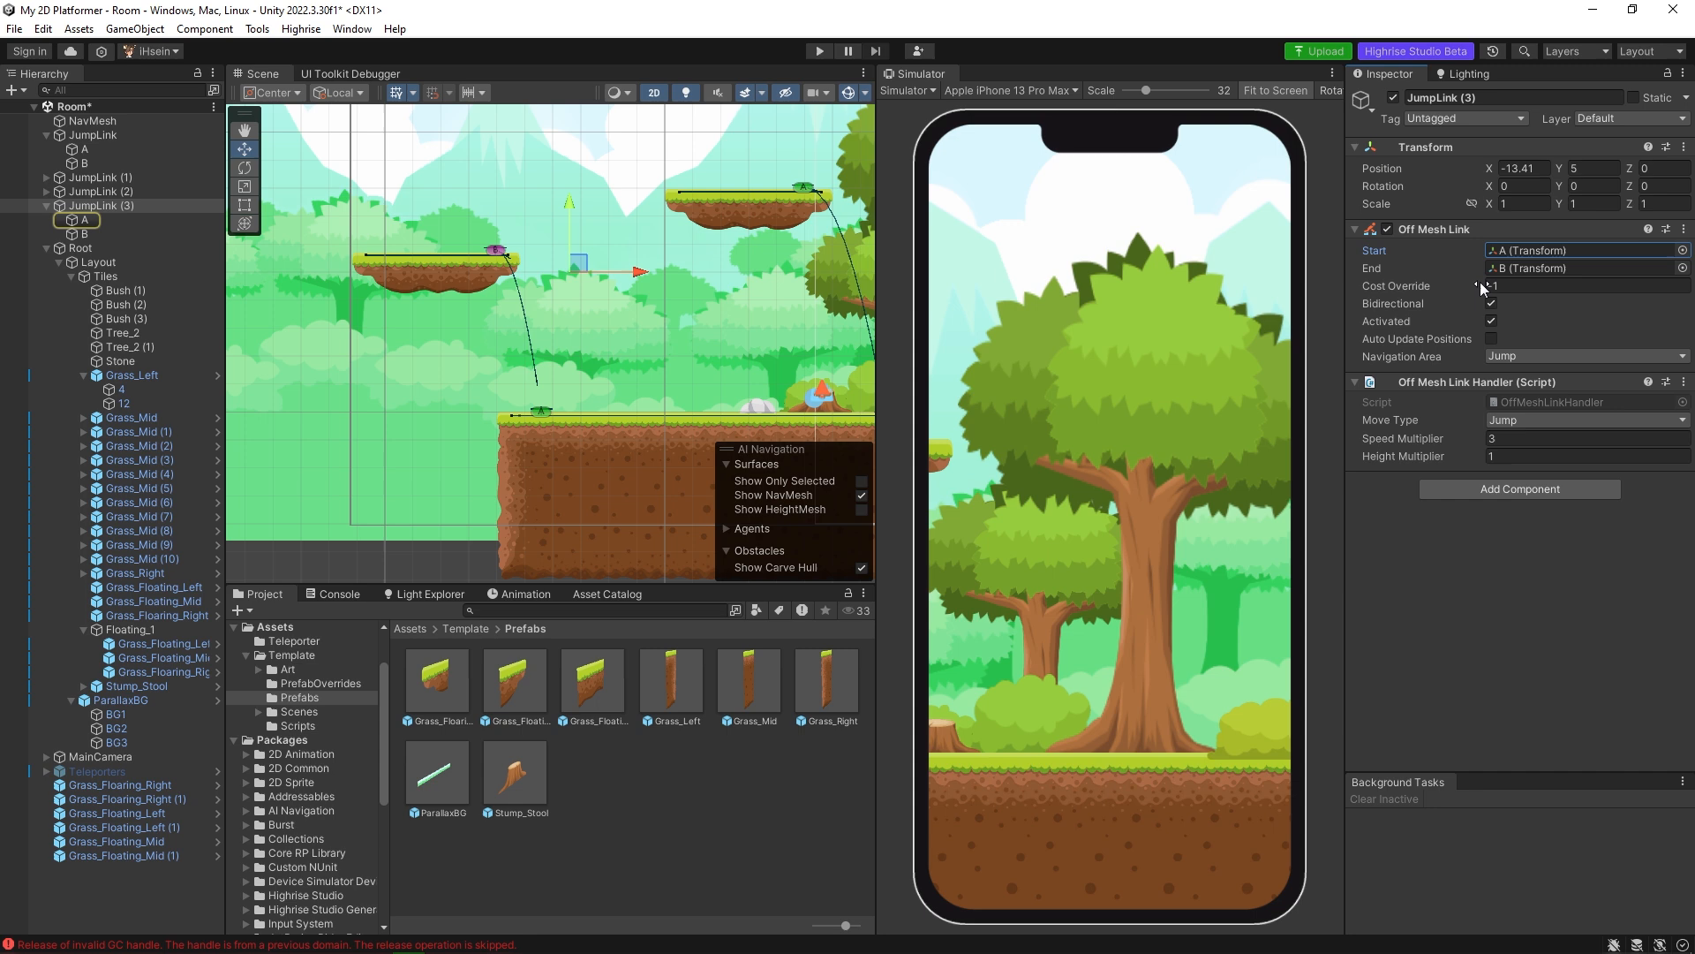
click(1543, 270)
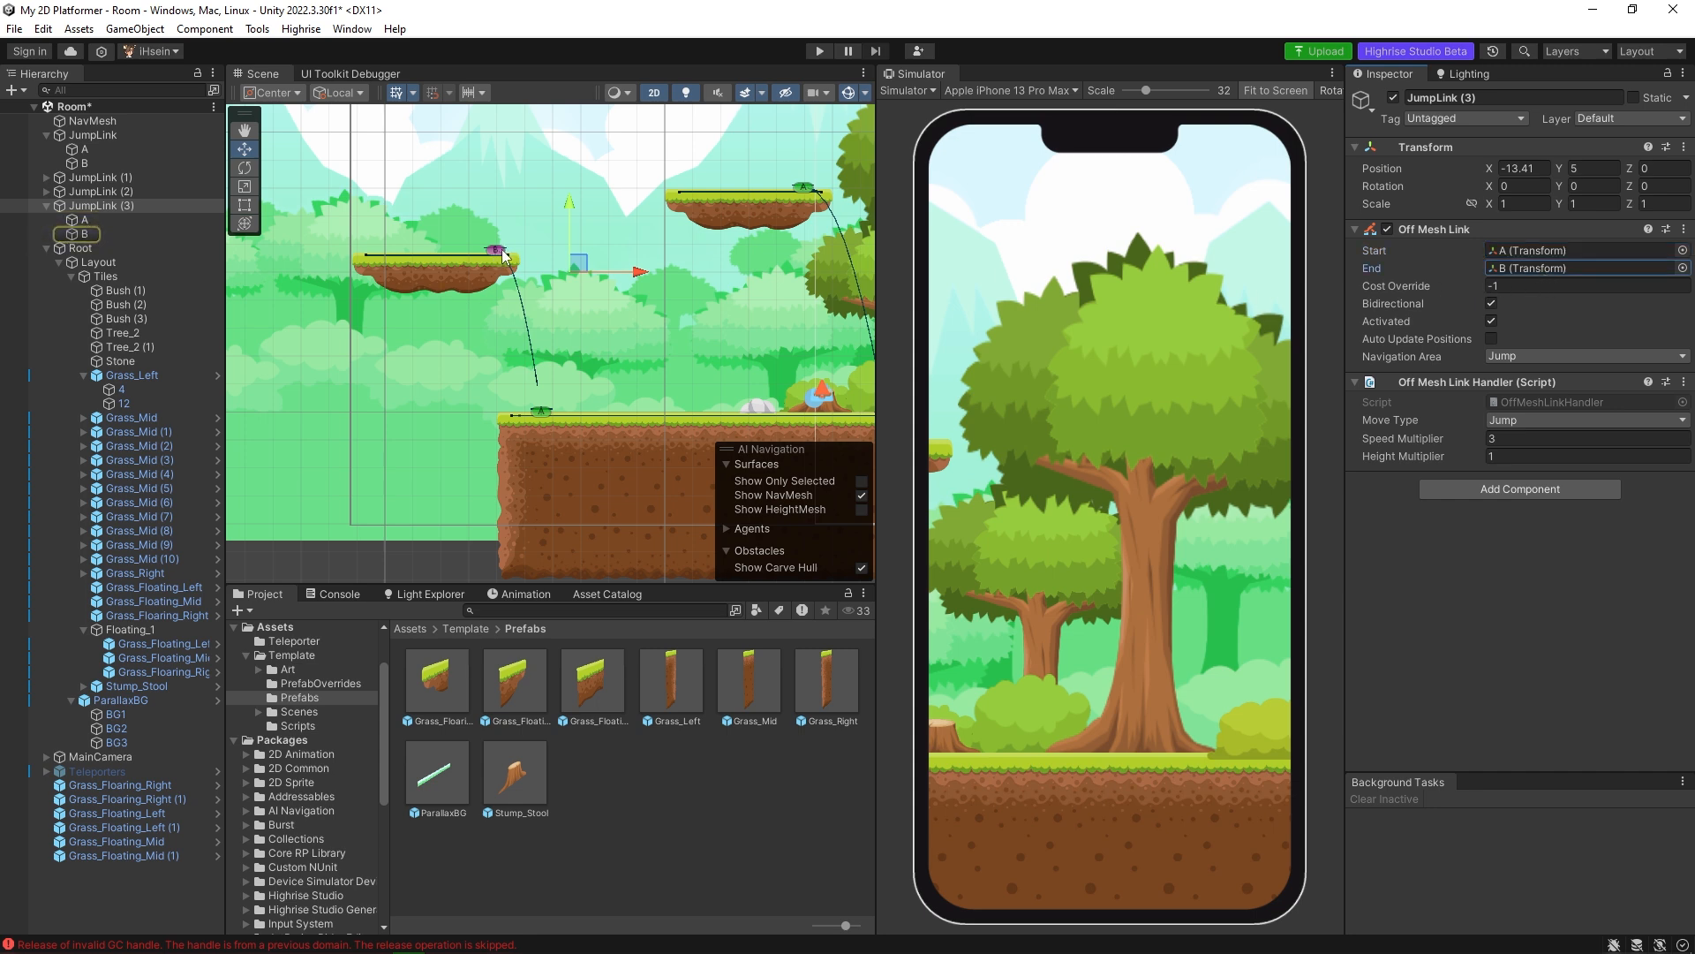
click(1514, 357)
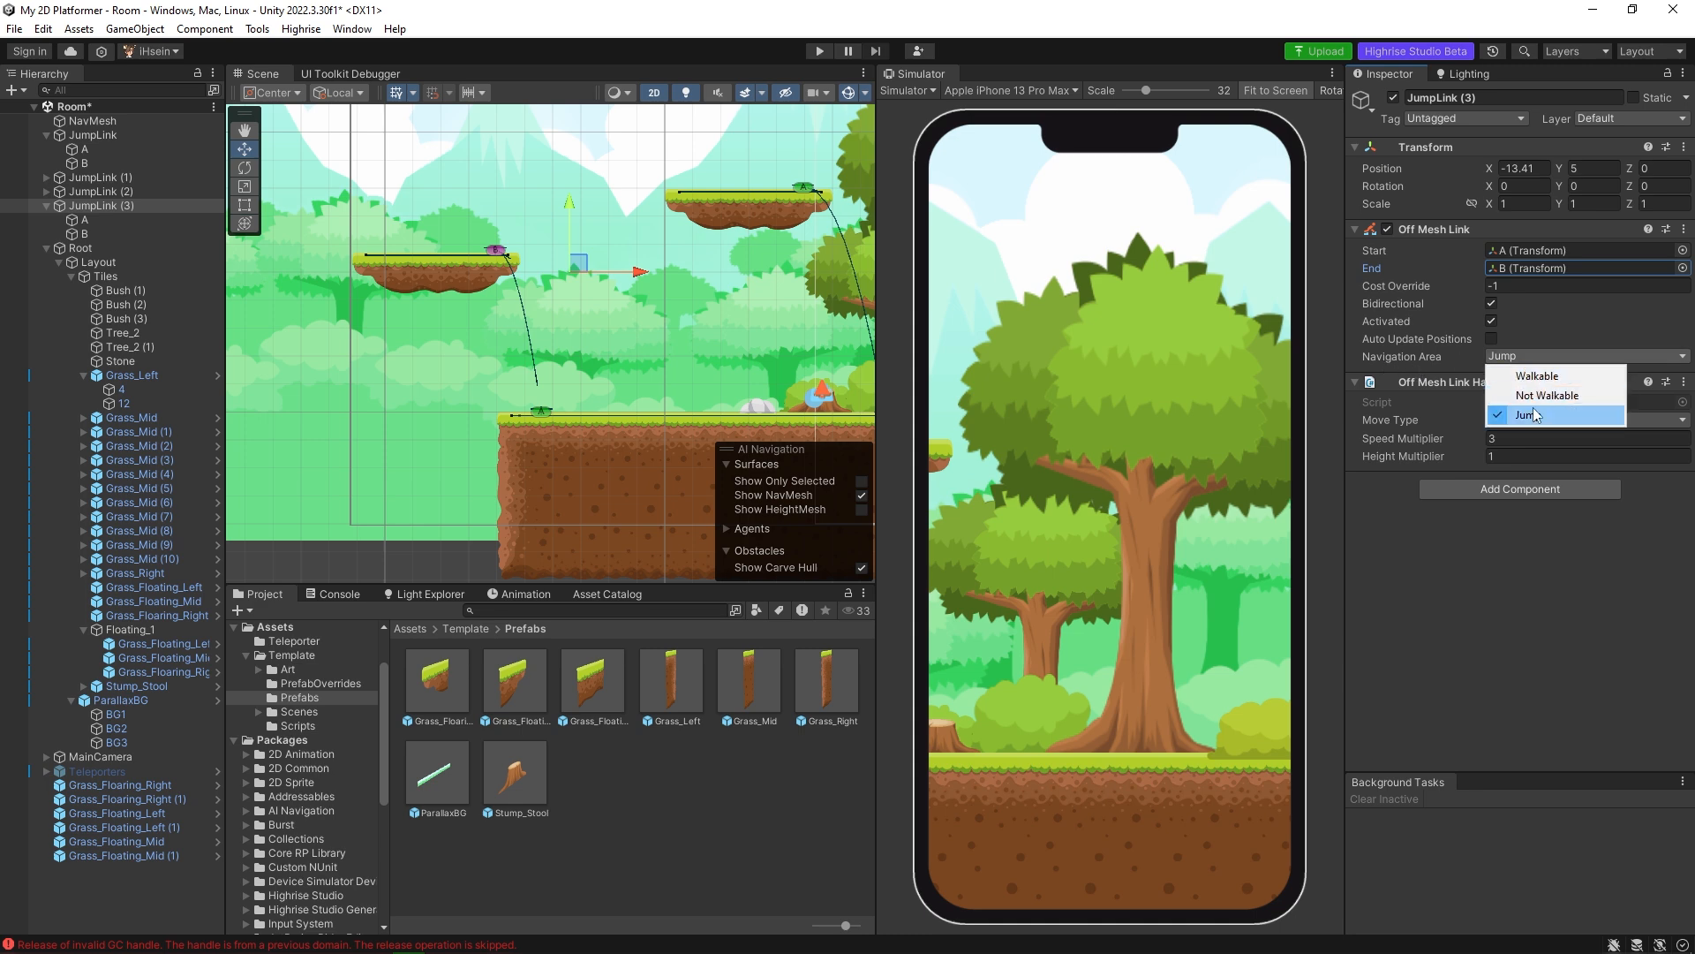
click(1536, 419)
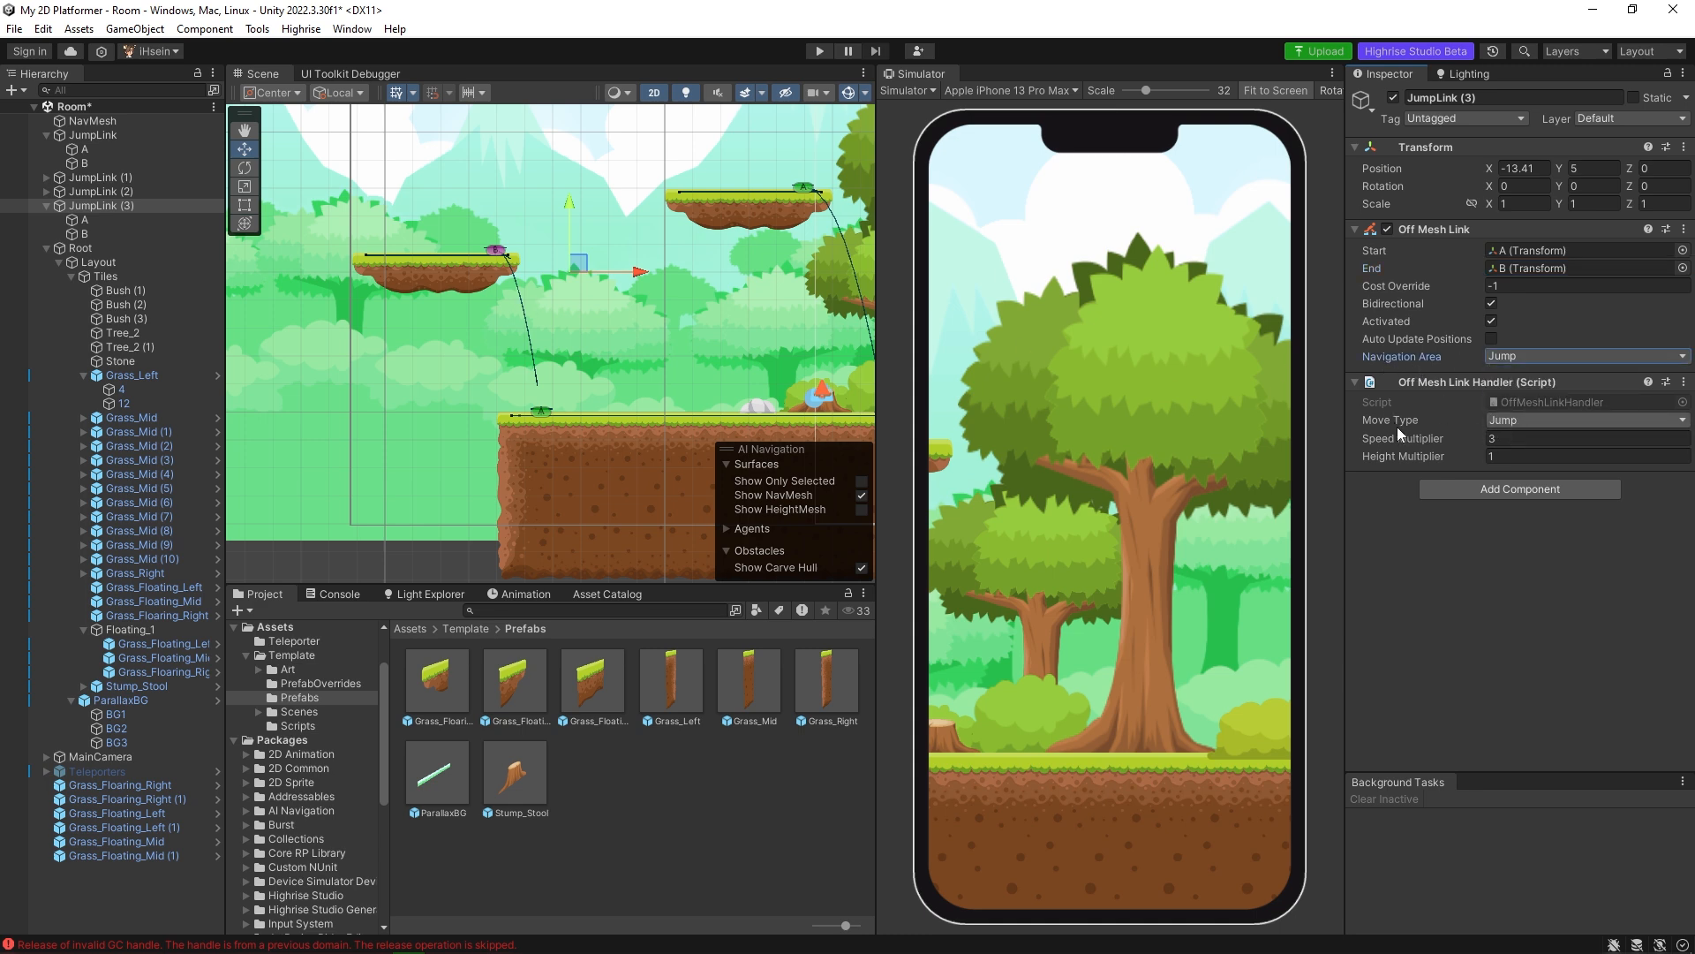
click(1497, 423)
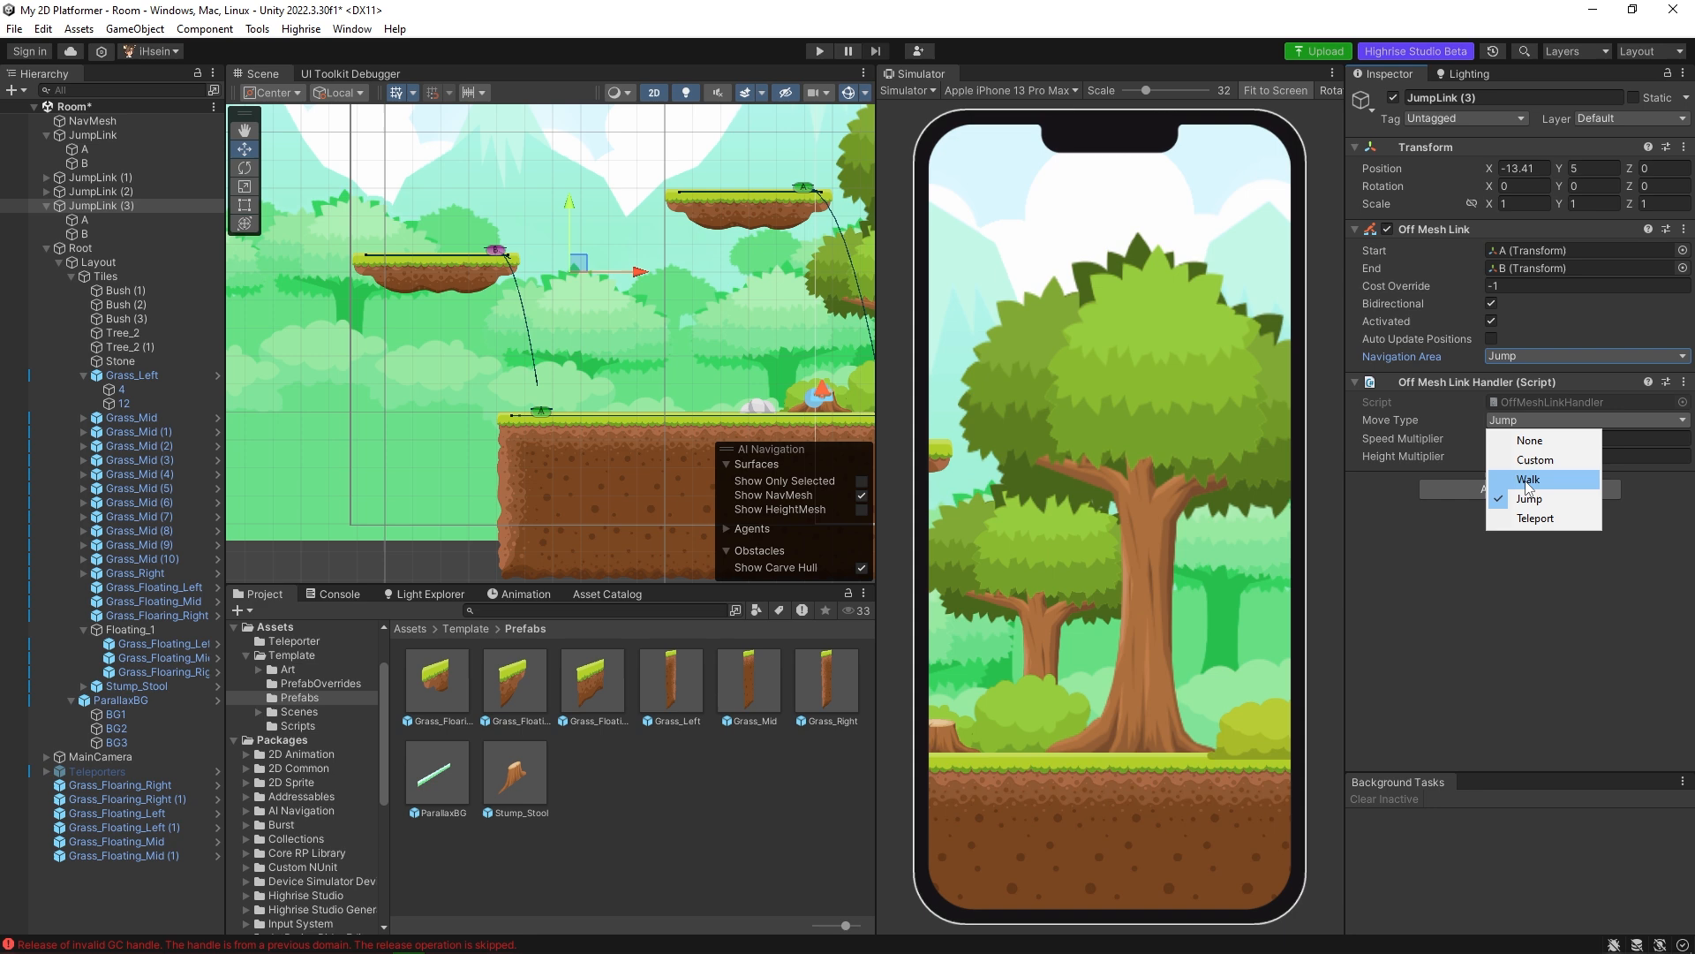
click(1532, 499)
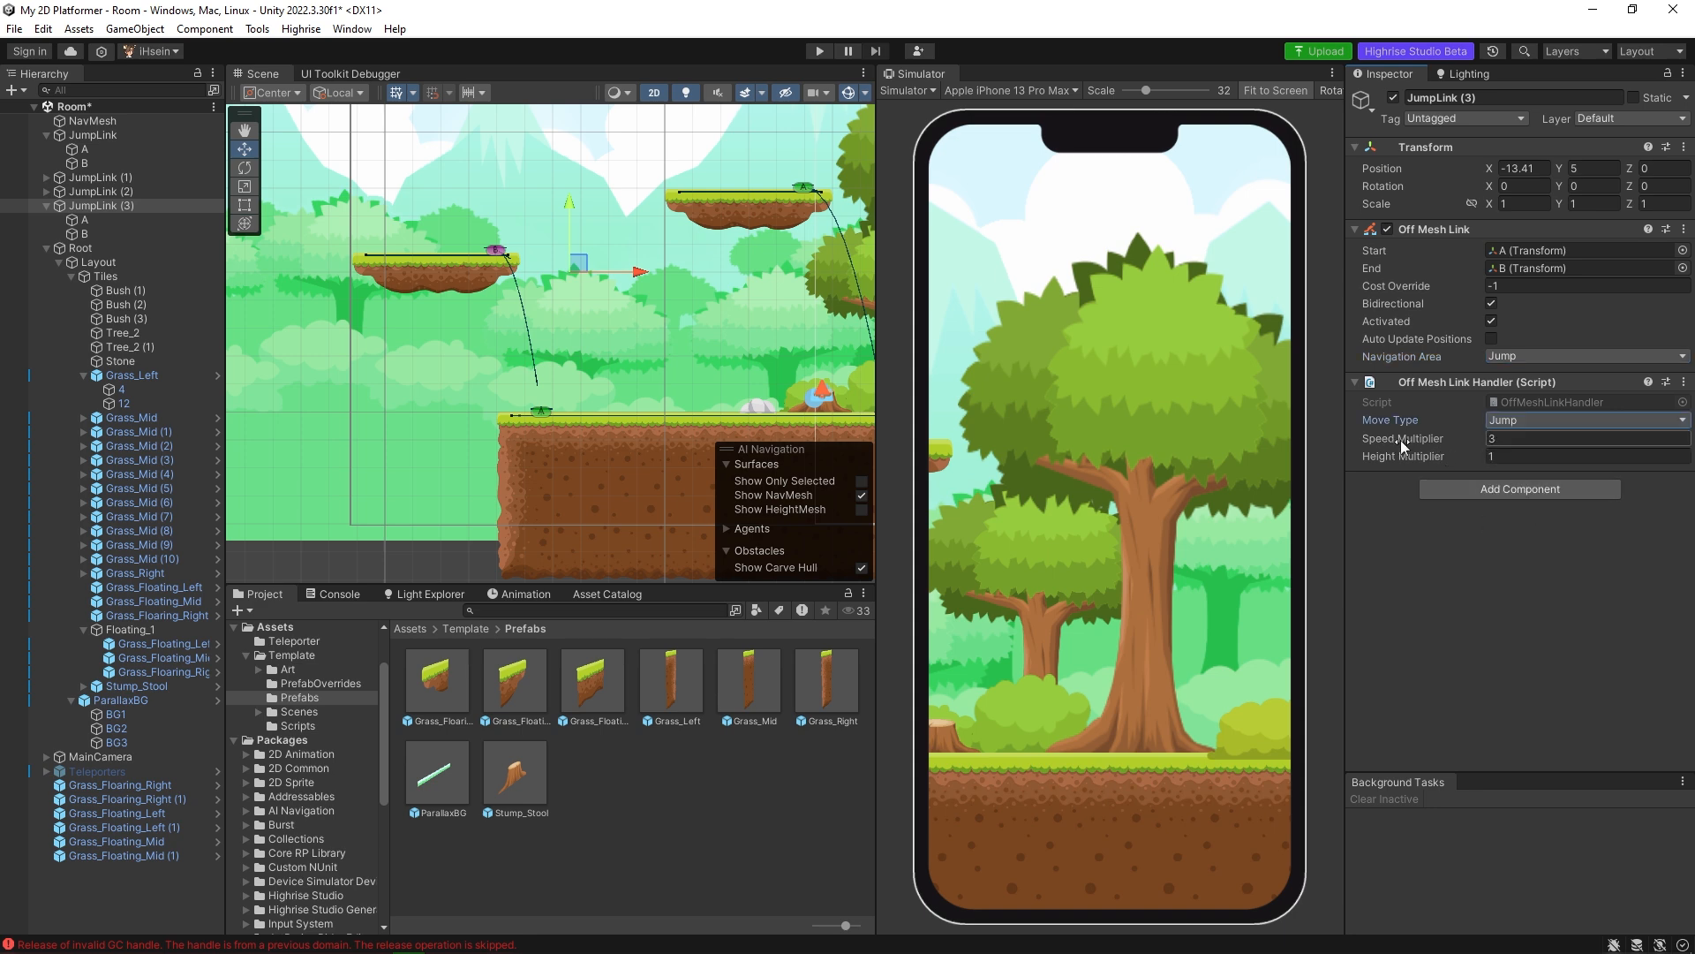
Set JumpLink (3)'s Speed Multiplier to 2 and save the scene.
click(1500, 440)
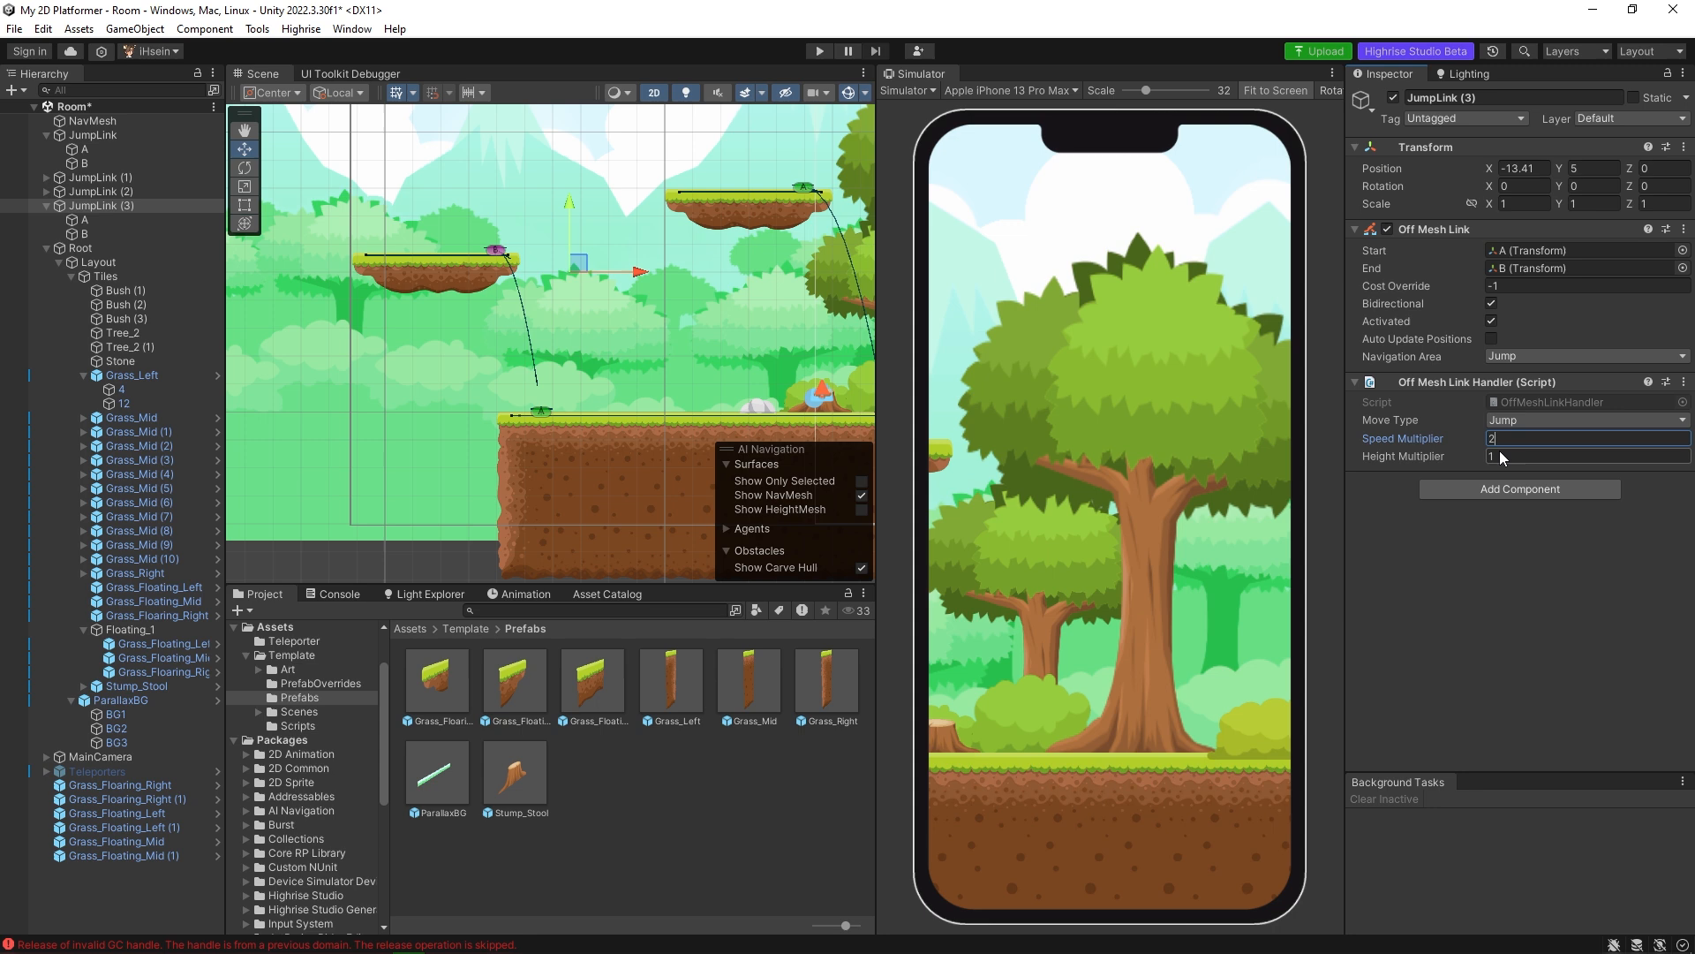
key(ctrl+s)
scroll(541, 318, down, 1)
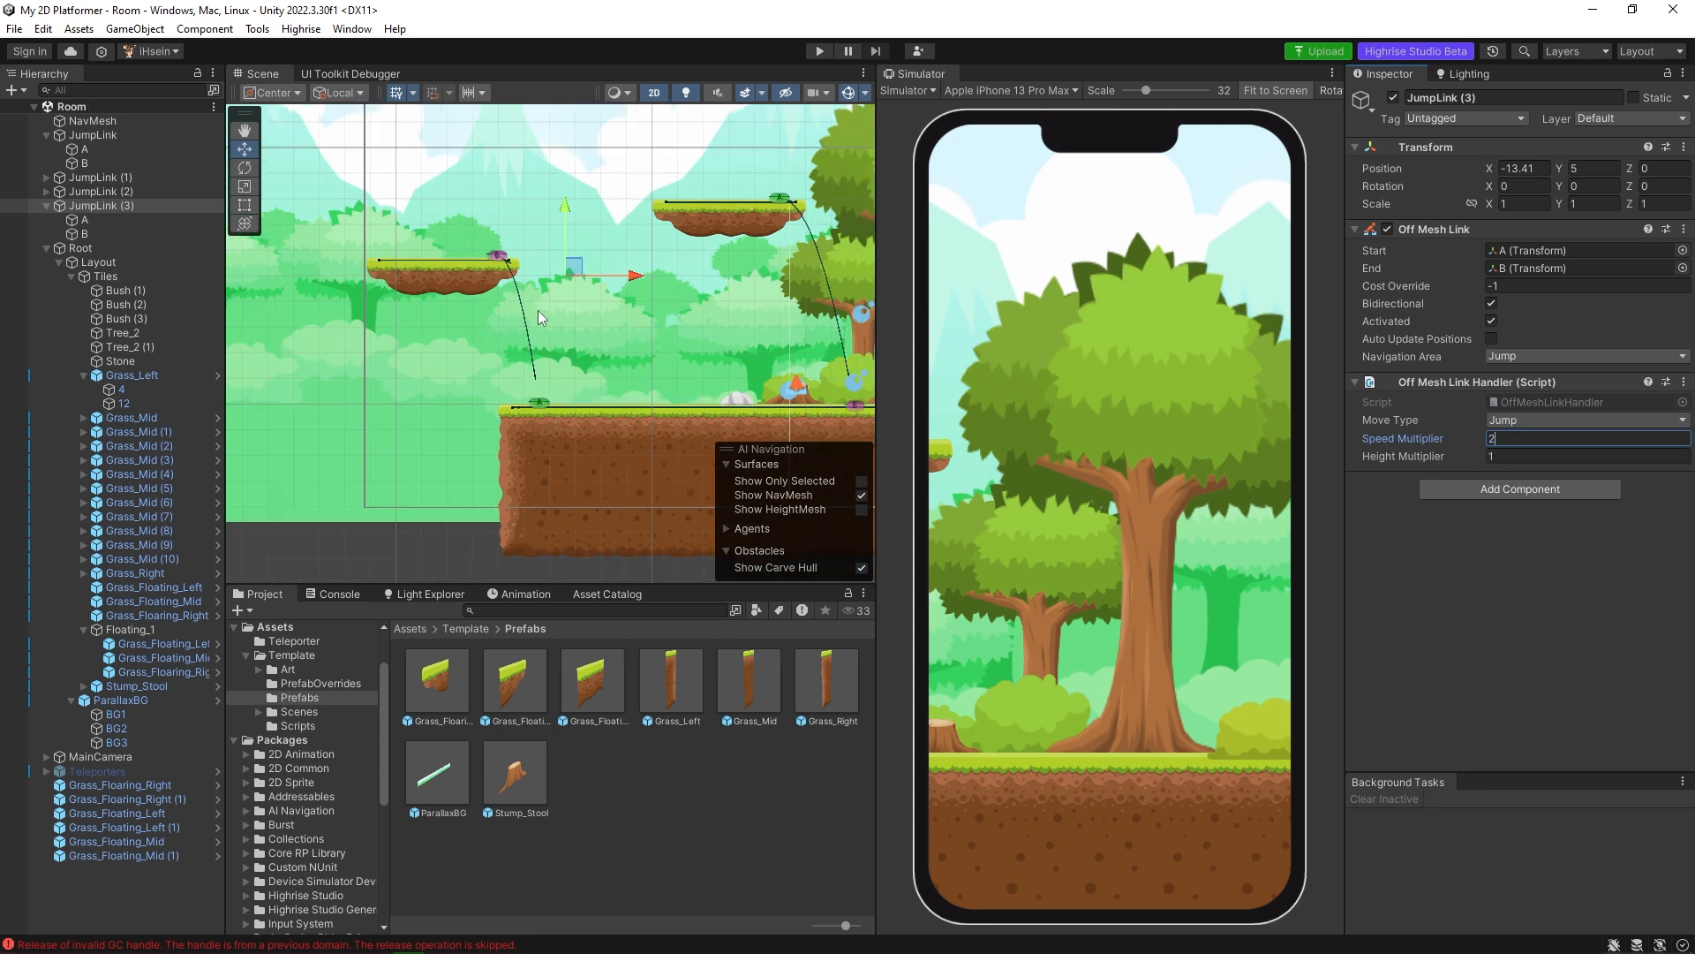
Play the scene, walk the character to the ground's left end and send it up onto the Floating_1 platform.
click(821, 51)
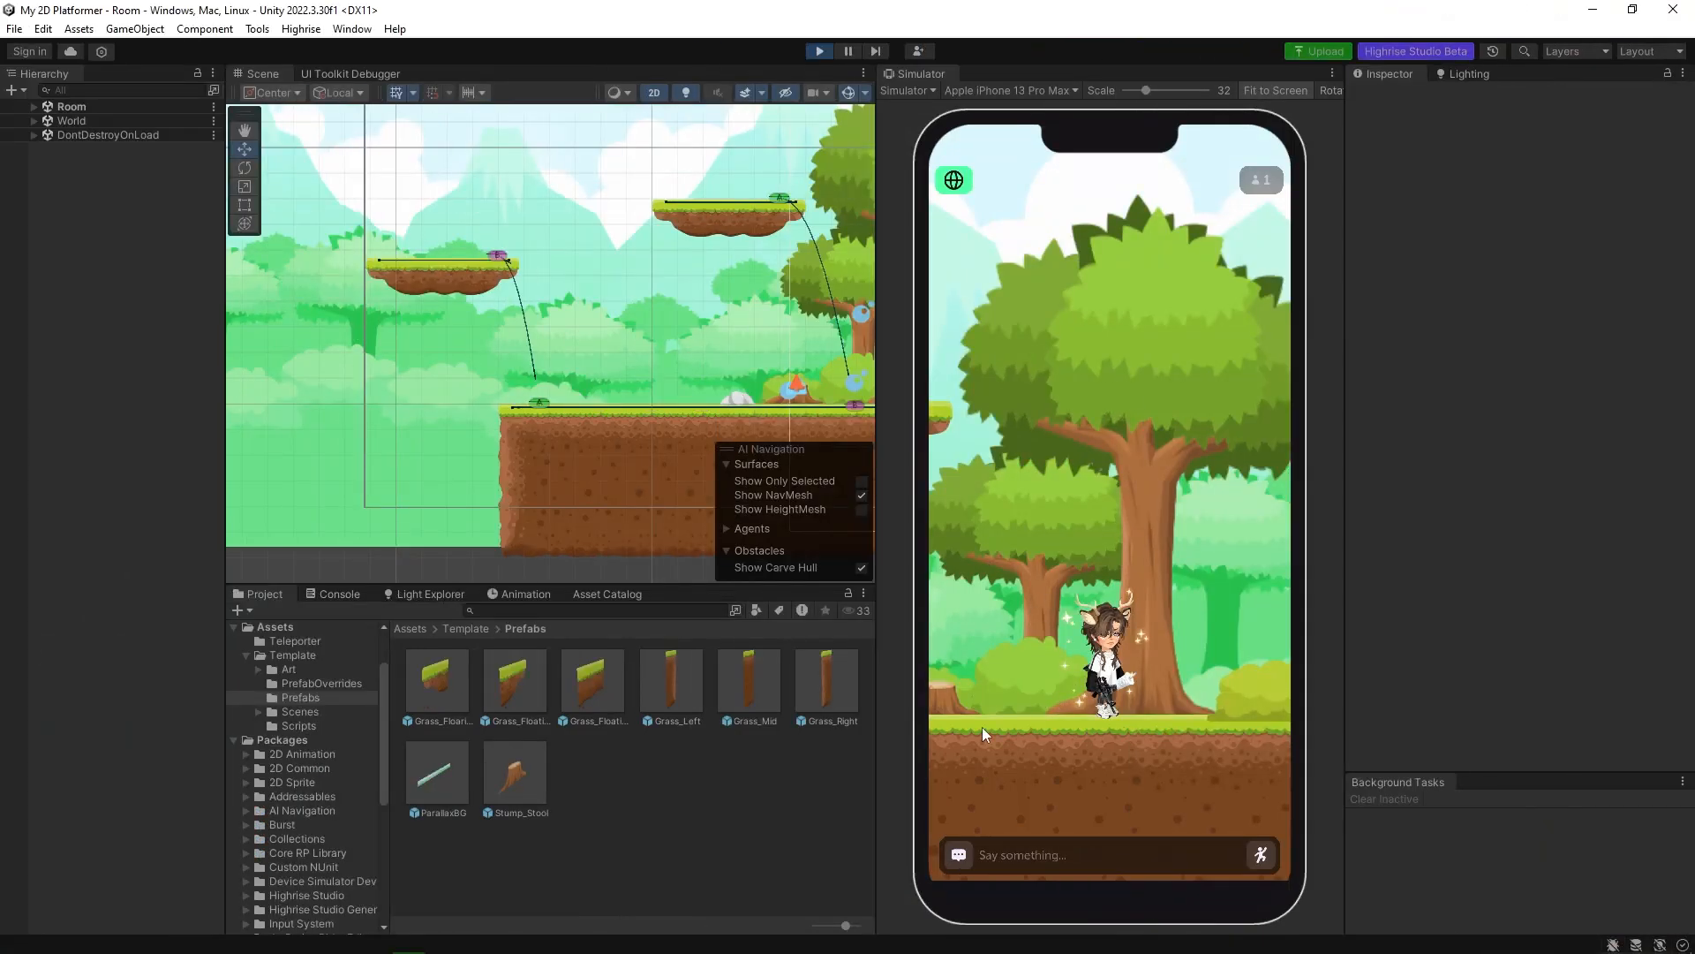
click(951, 729)
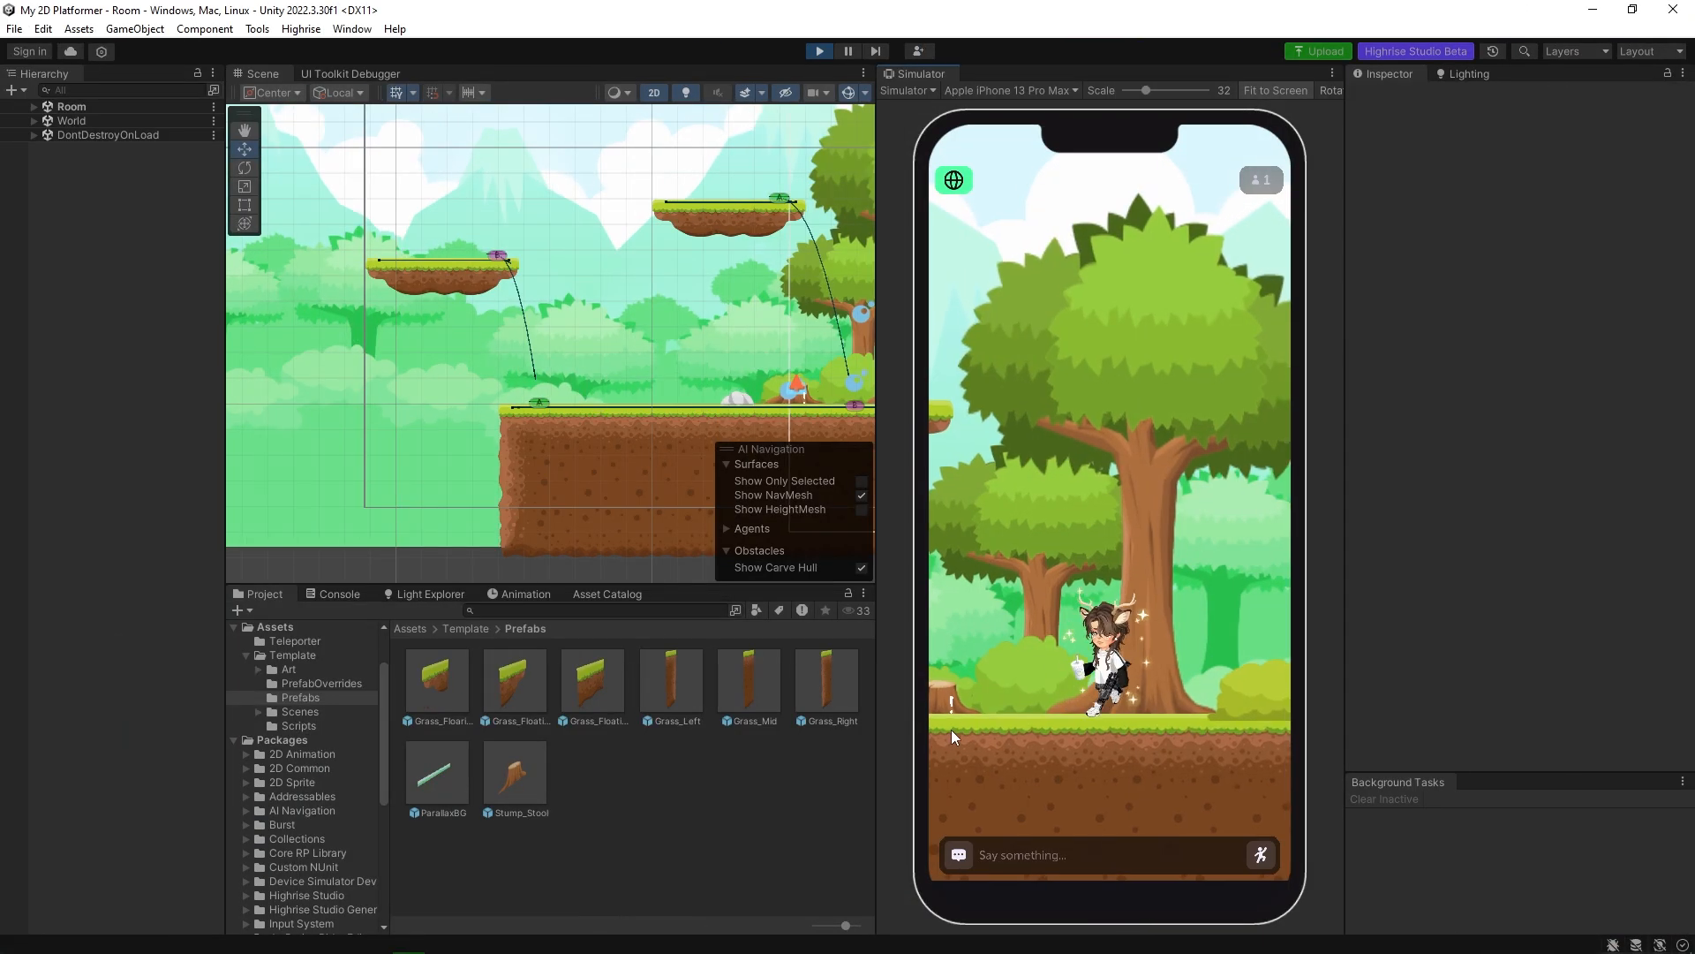
click(972, 741)
click(975, 738)
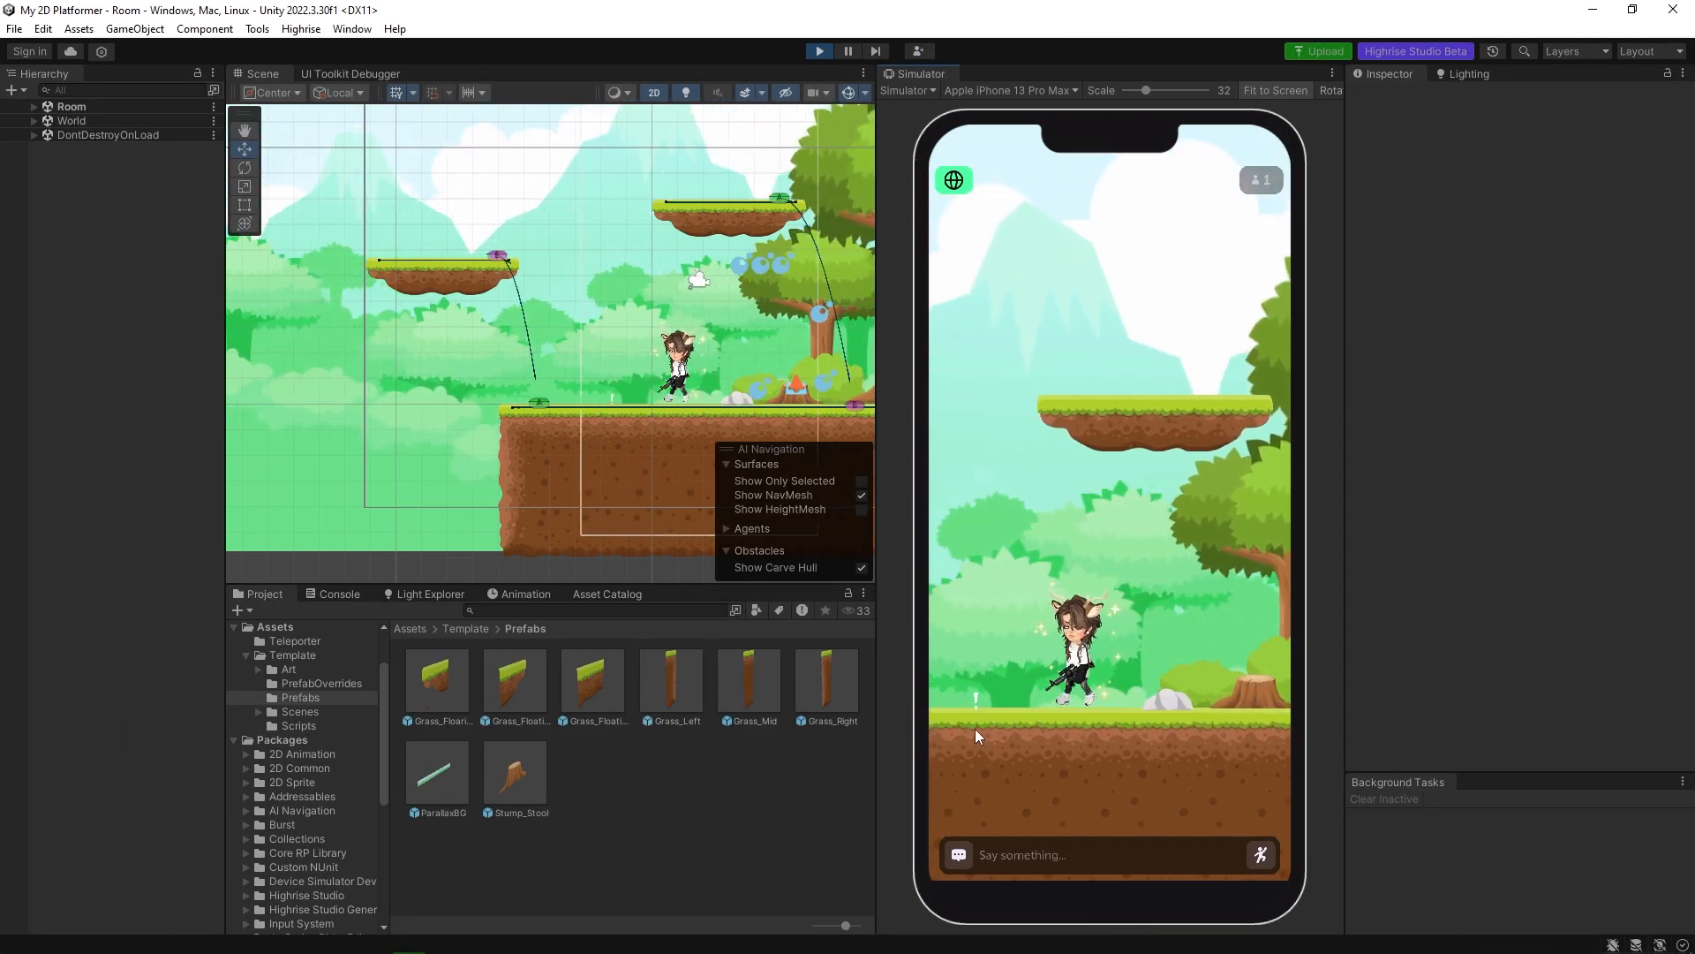
click(974, 731)
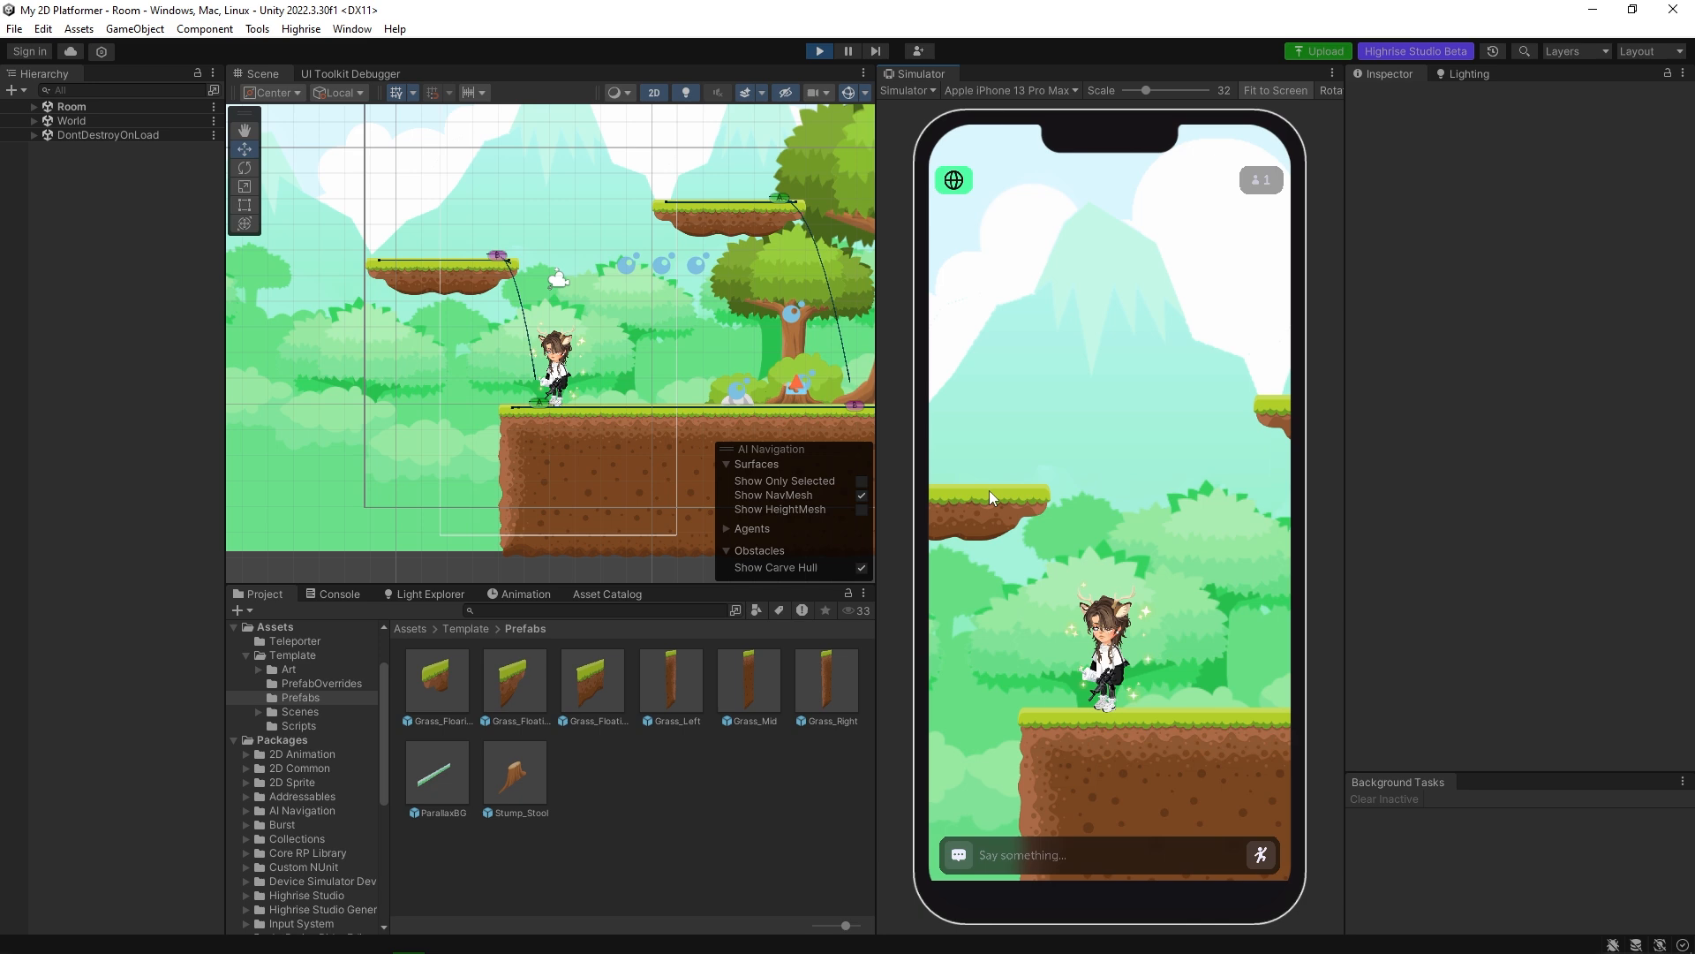
click(987, 492)
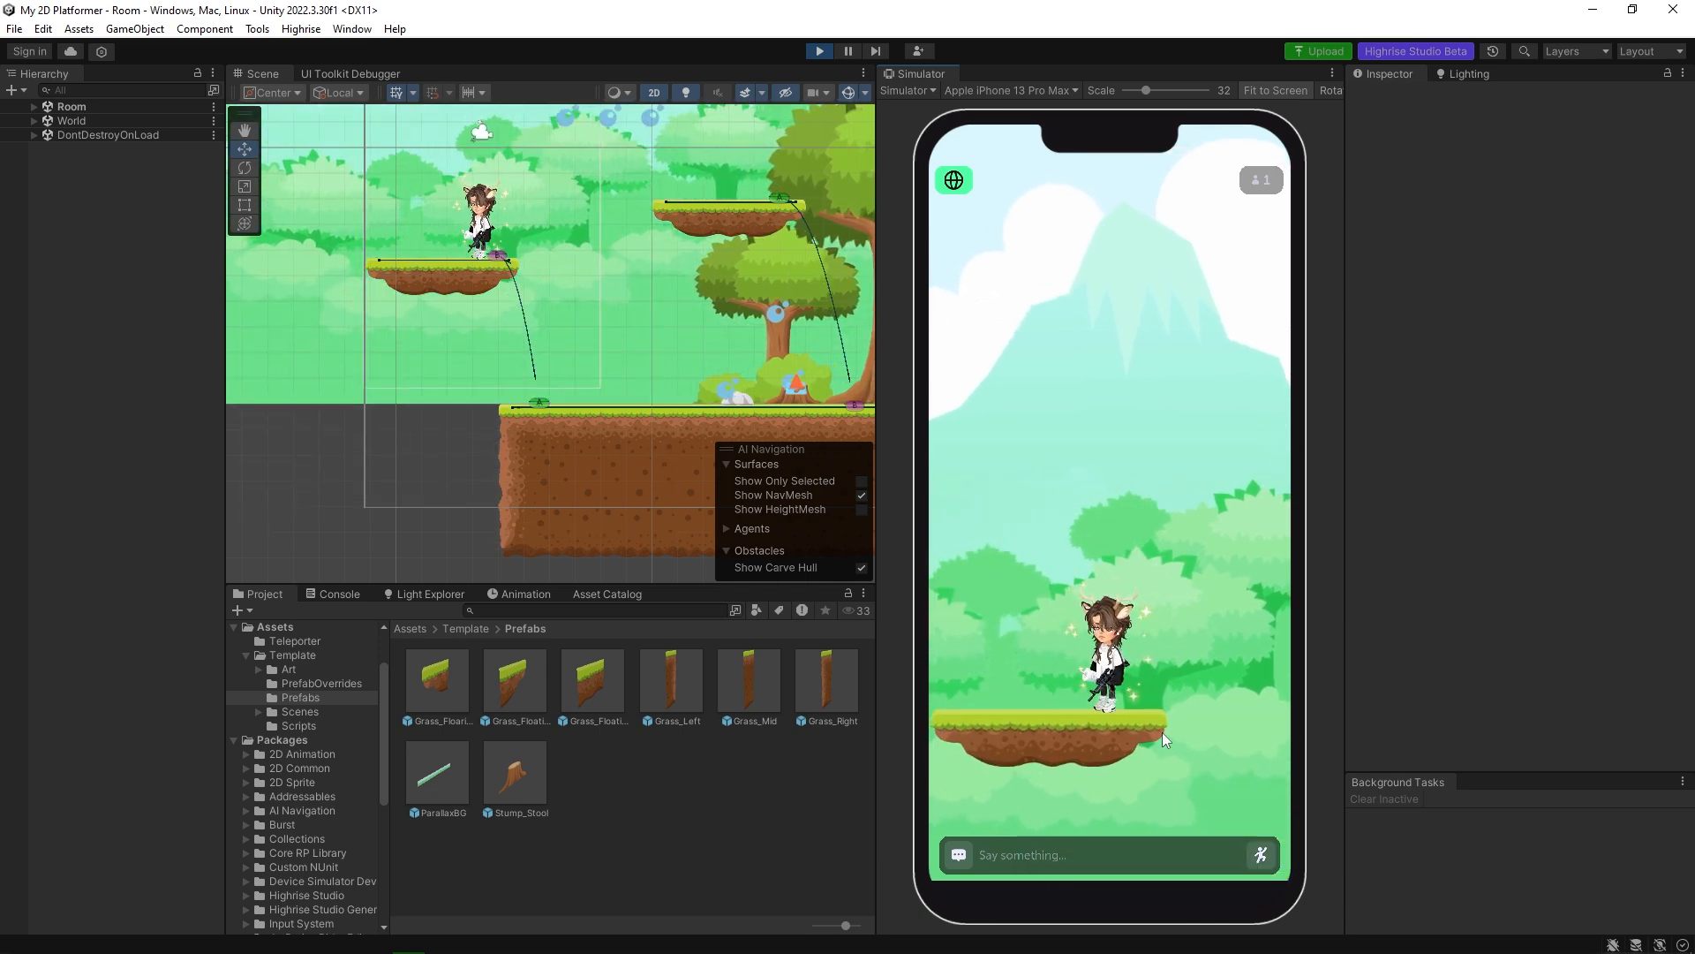
Send the character back down from the Floating_1 platform to the ground to test the jump link in reverse.
drag(1162, 733, 1073, 473)
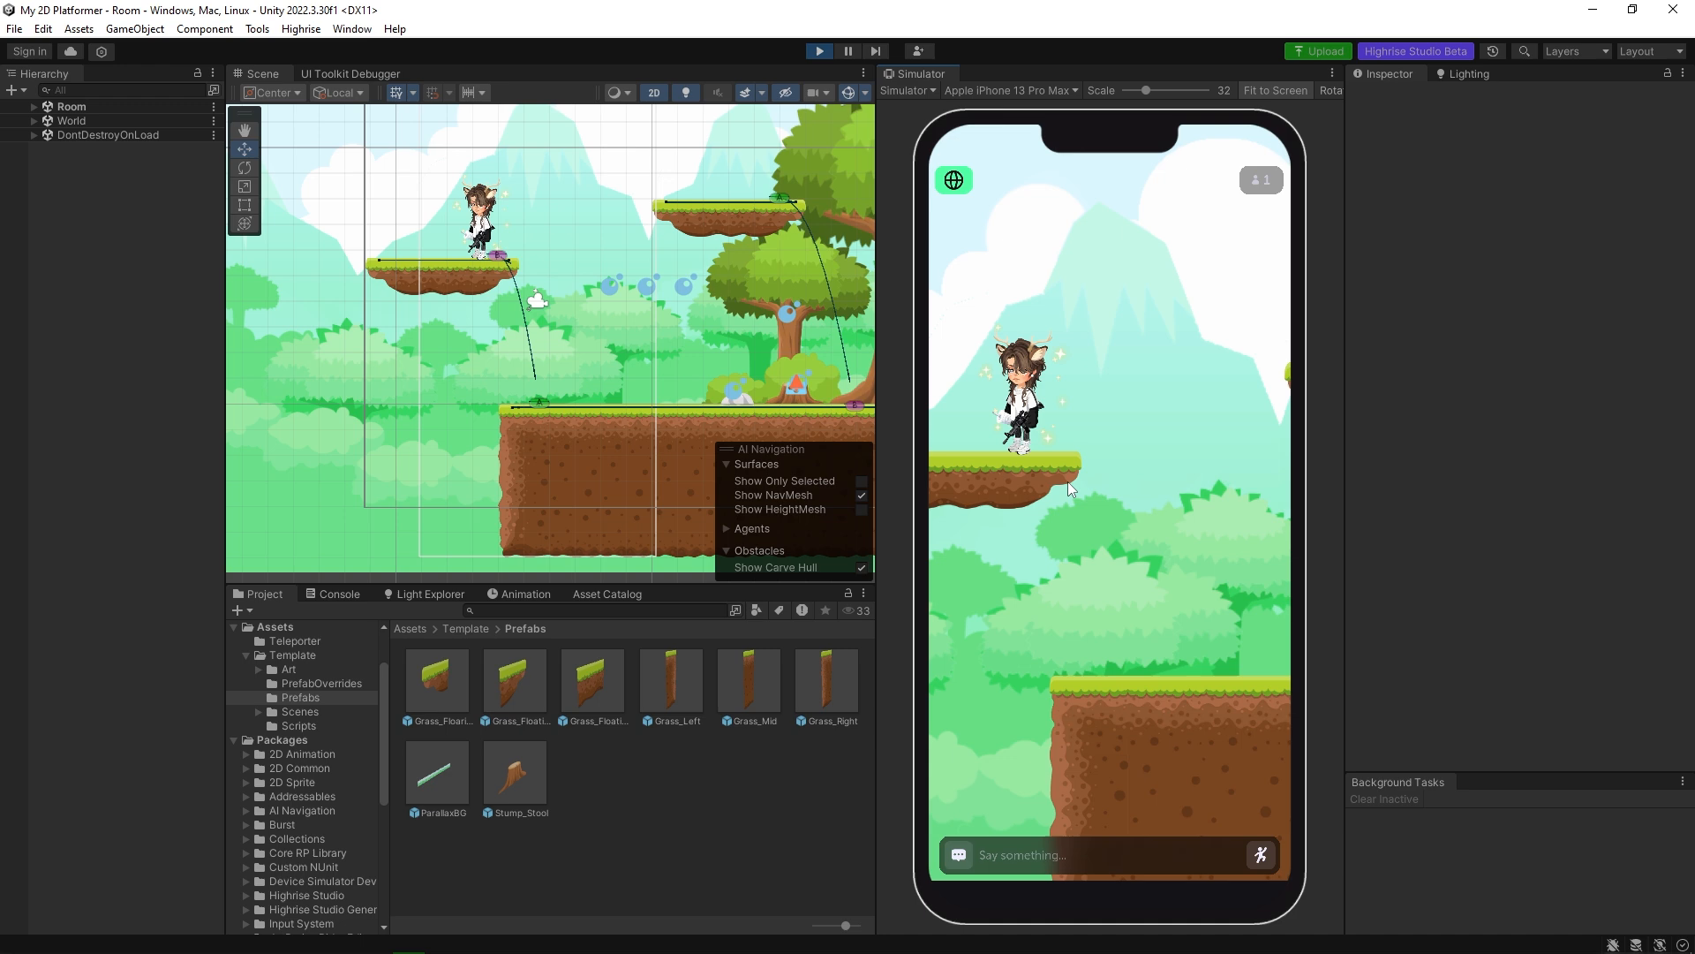
click(1173, 687)
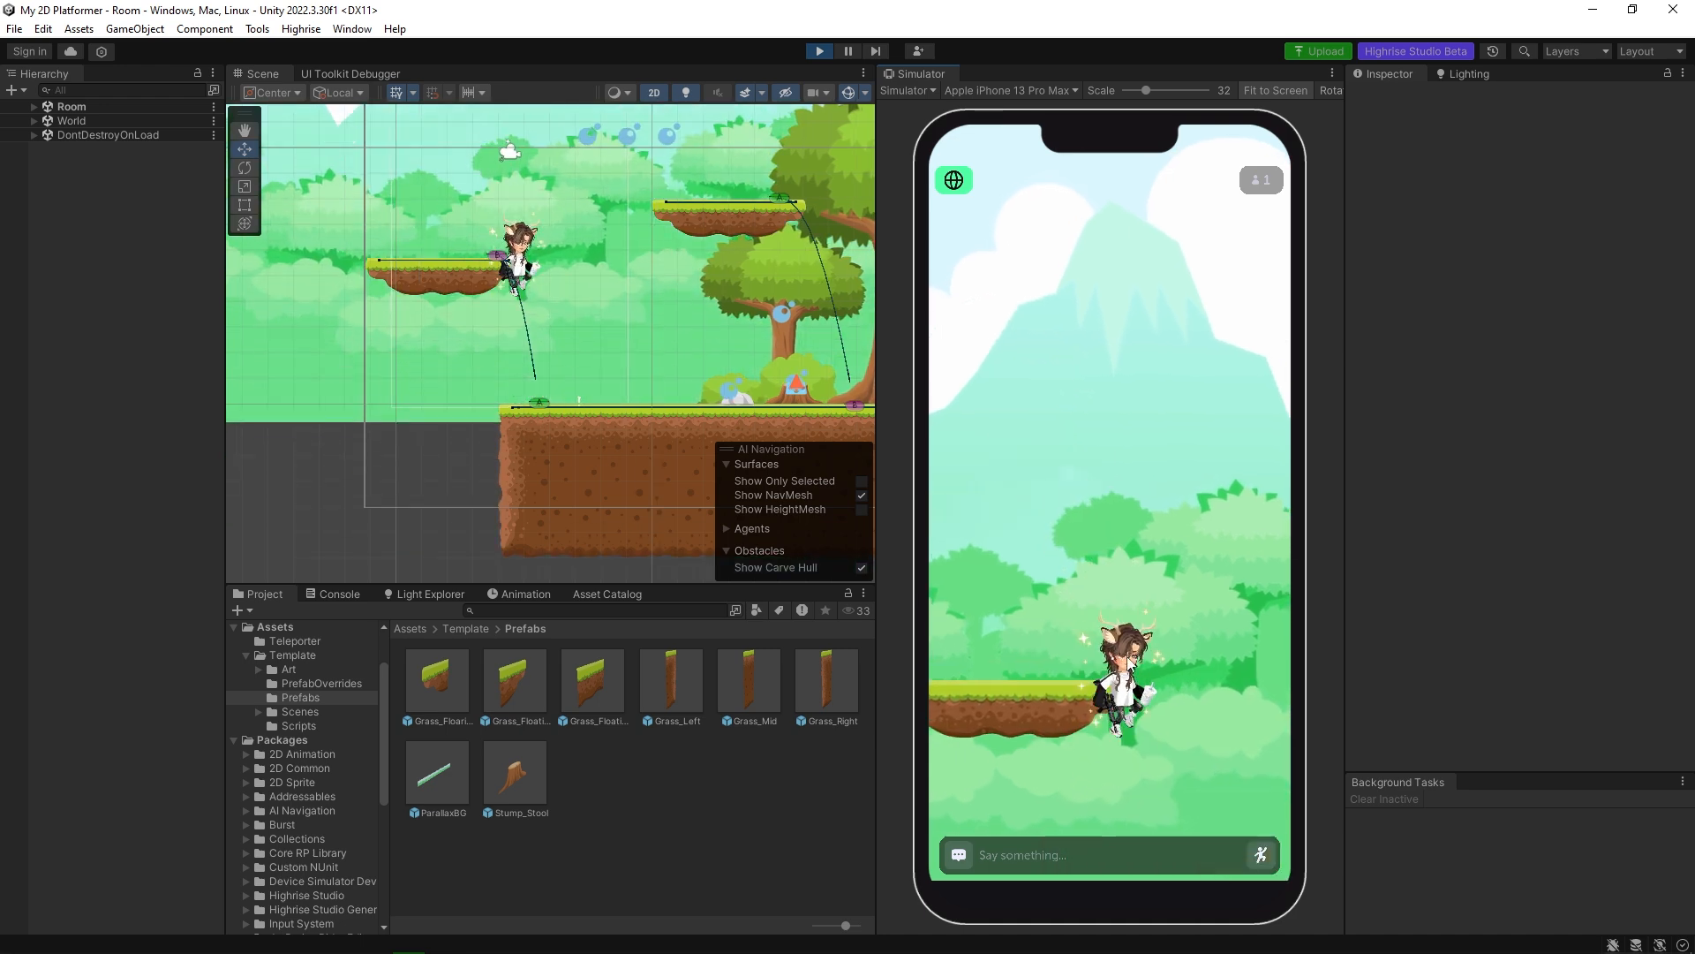
click(1251, 752)
Run the character right along the ground to the big tree, turn back and seat it on the tree stump.
click(1266, 733)
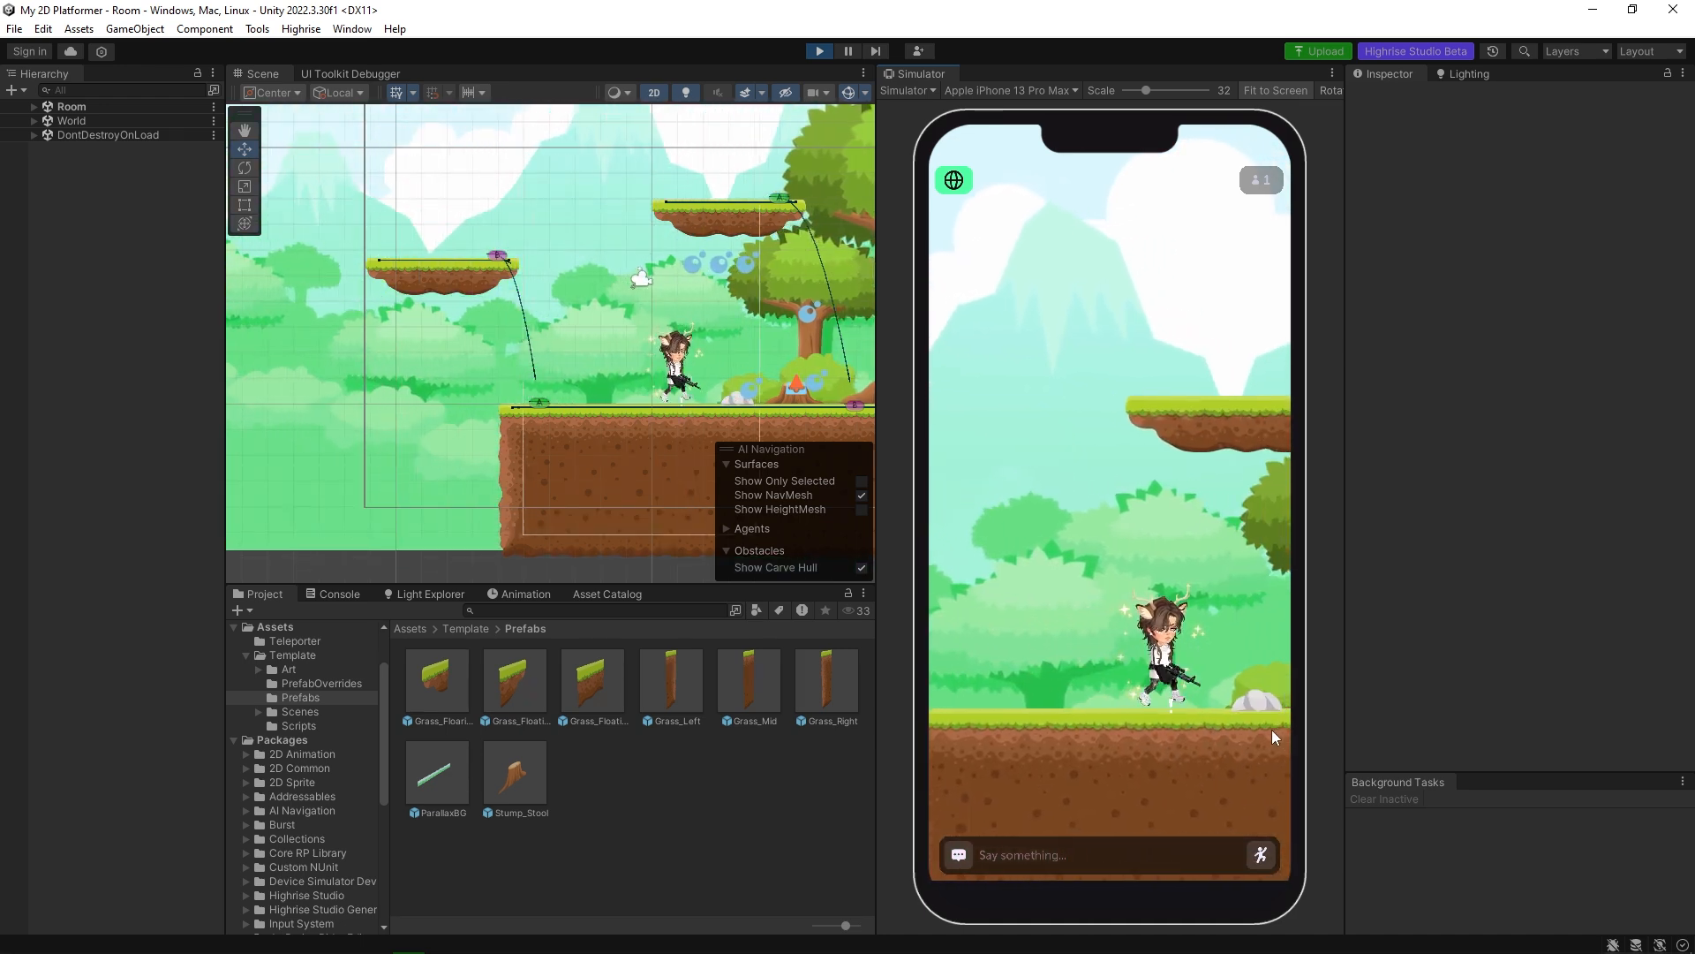
click(1272, 729)
click(1273, 726)
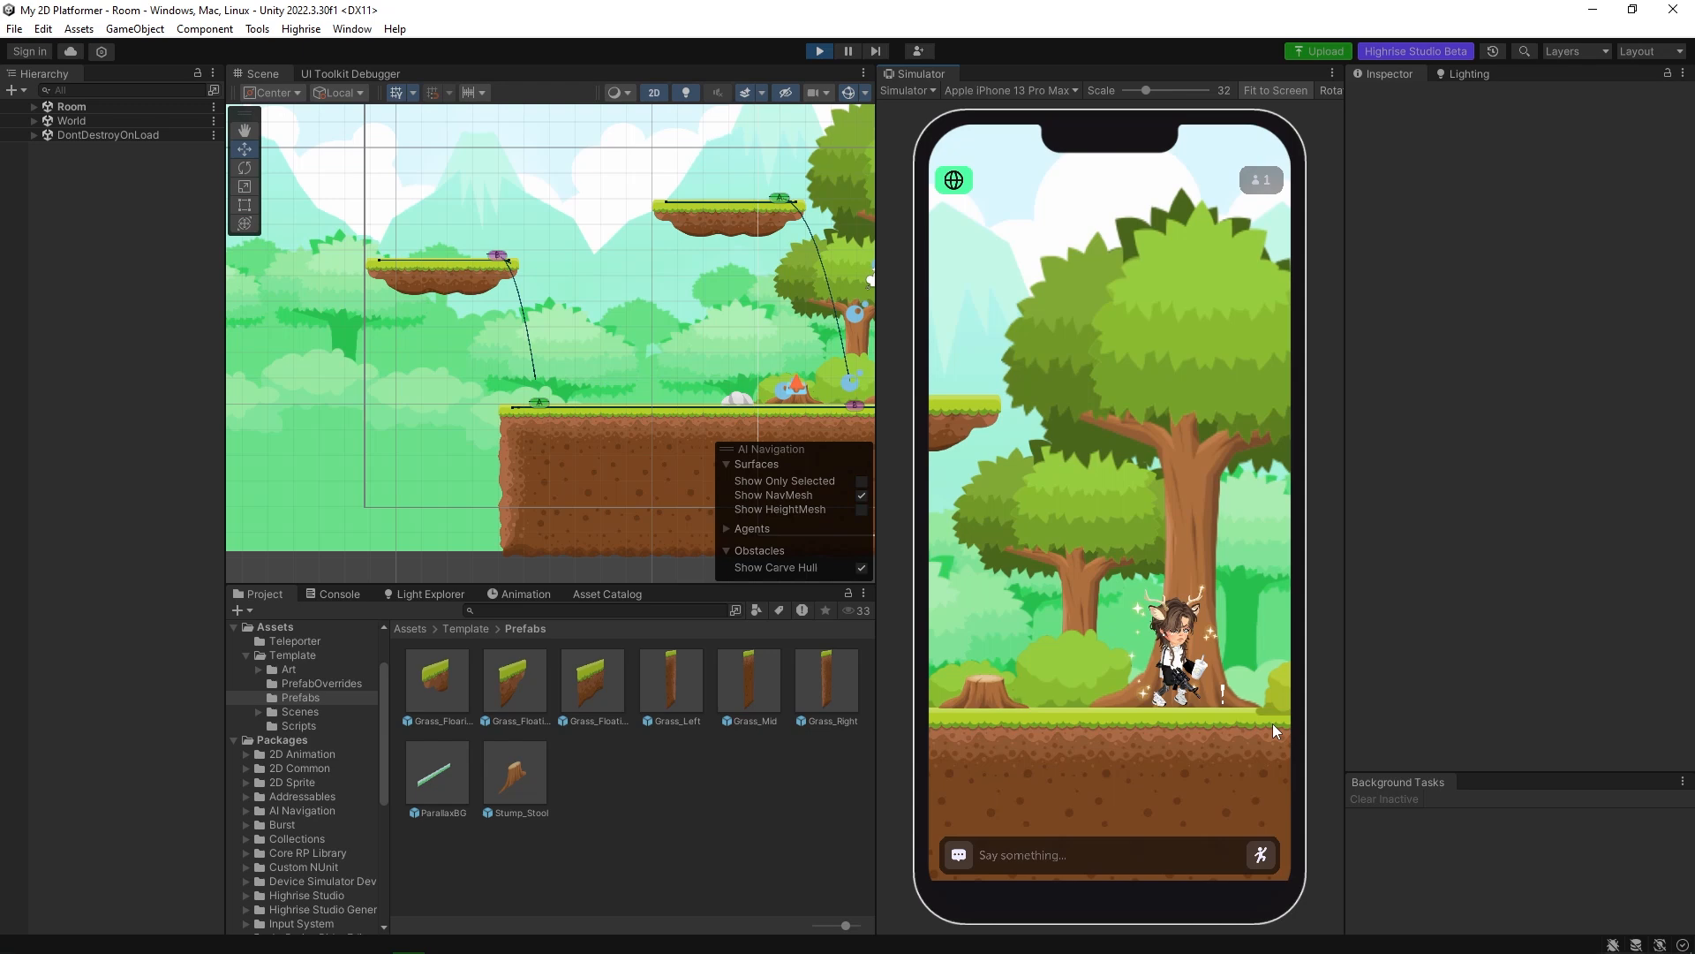
click(987, 731)
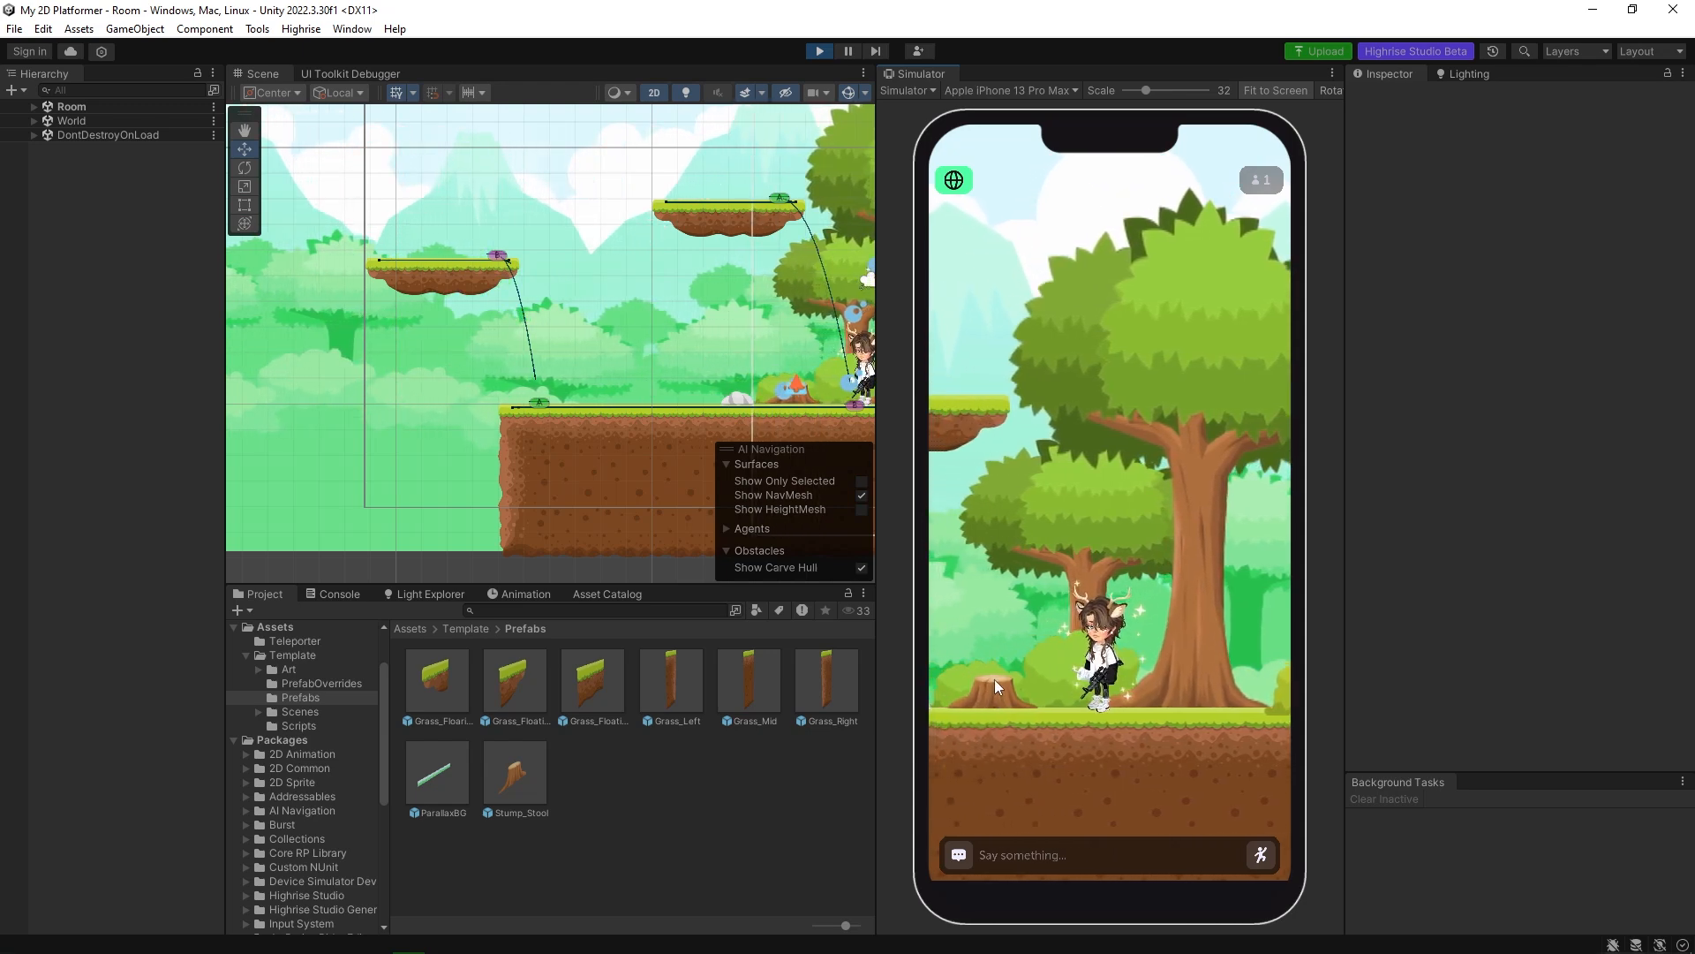
click(1017, 679)
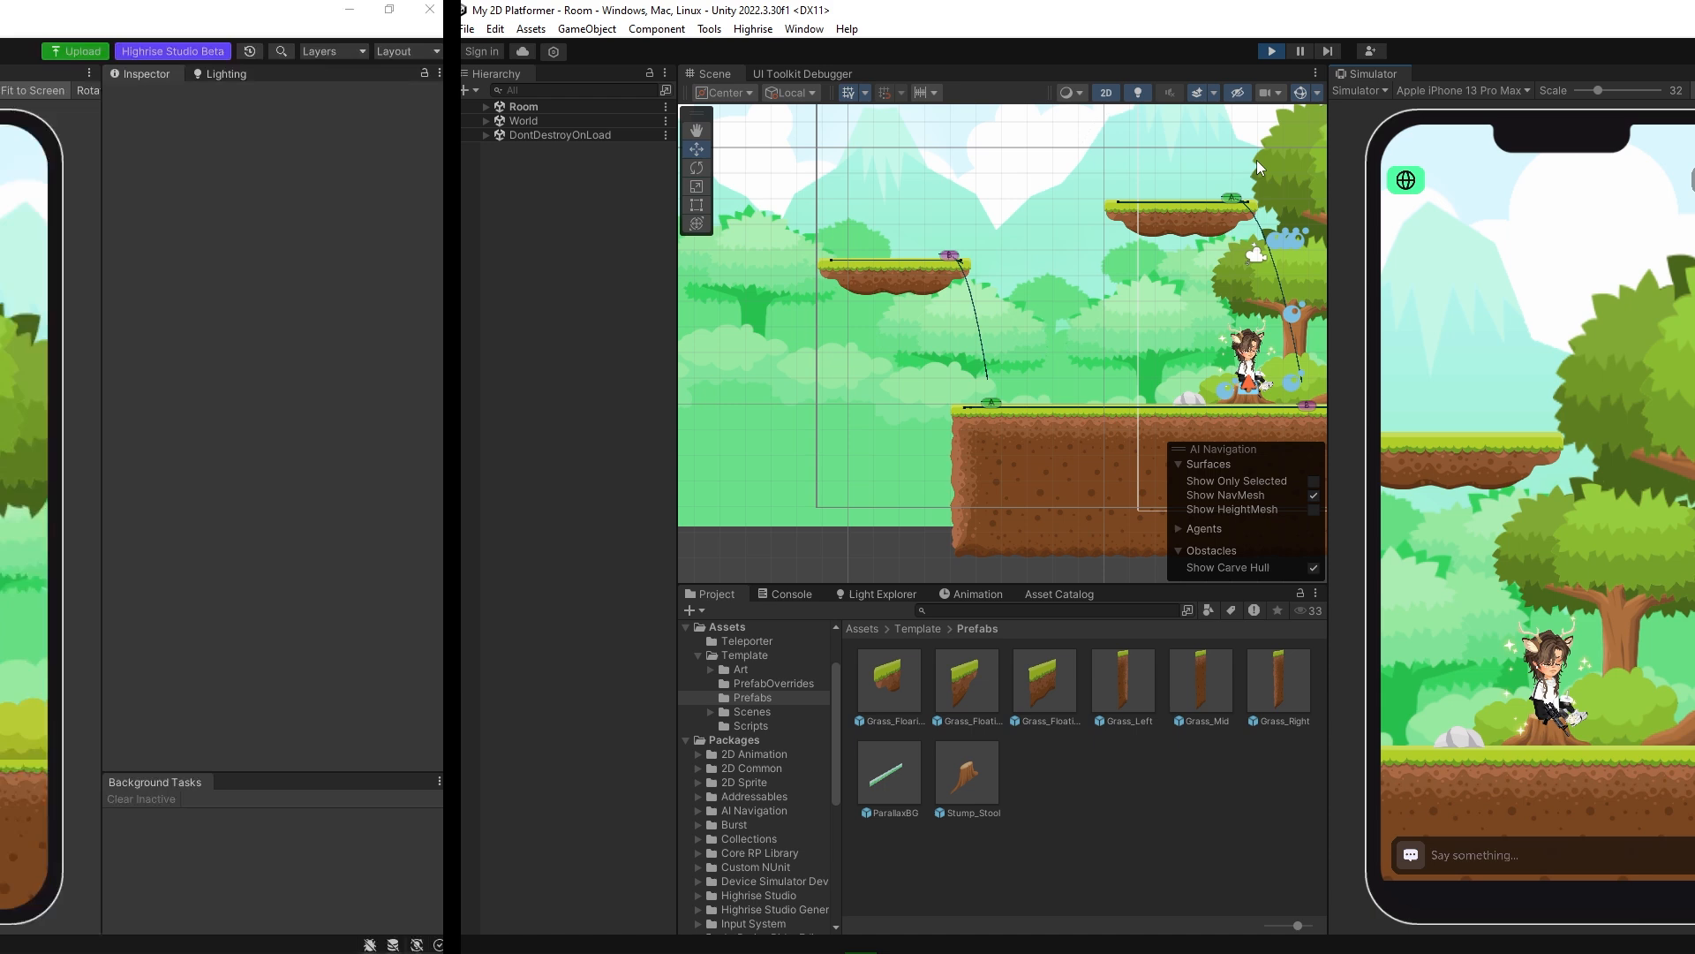
Expand Stump_Stool in the scene and examine its Anchor child's collider, Tap Handler, Anchor script and NavMeshModifier settings.
scroll(518, 396, up, 5)
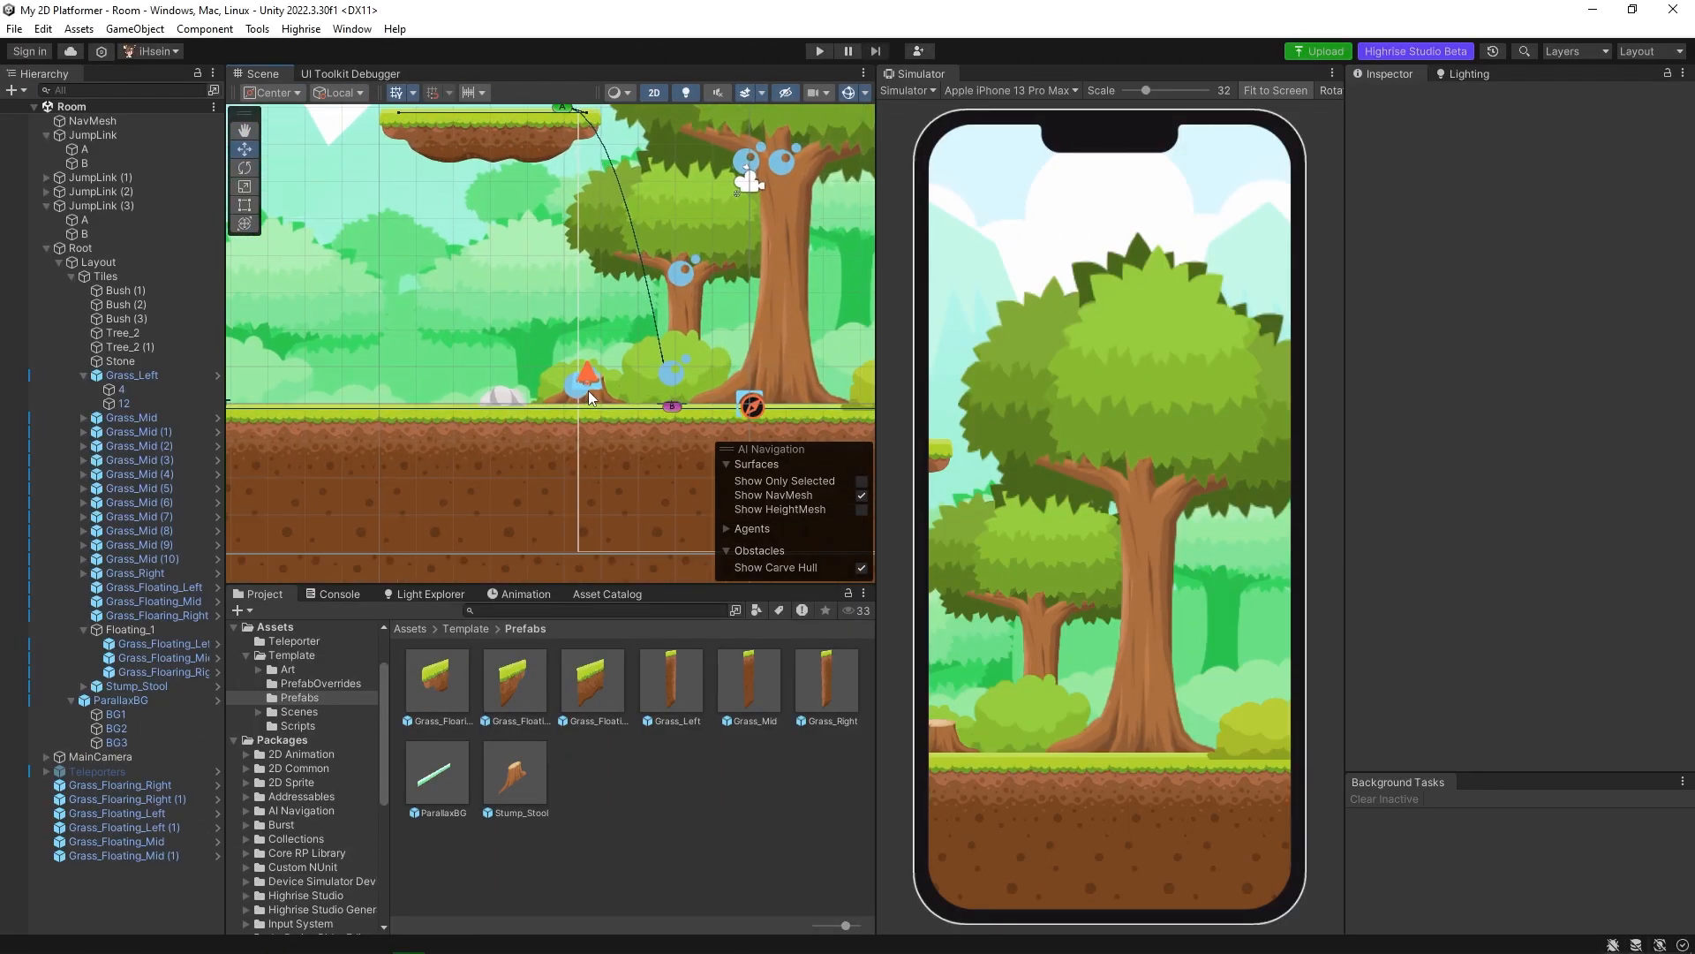
click(590, 395)
middle_drag(629, 392, 611, 438)
scroll(533, 395, up, 8)
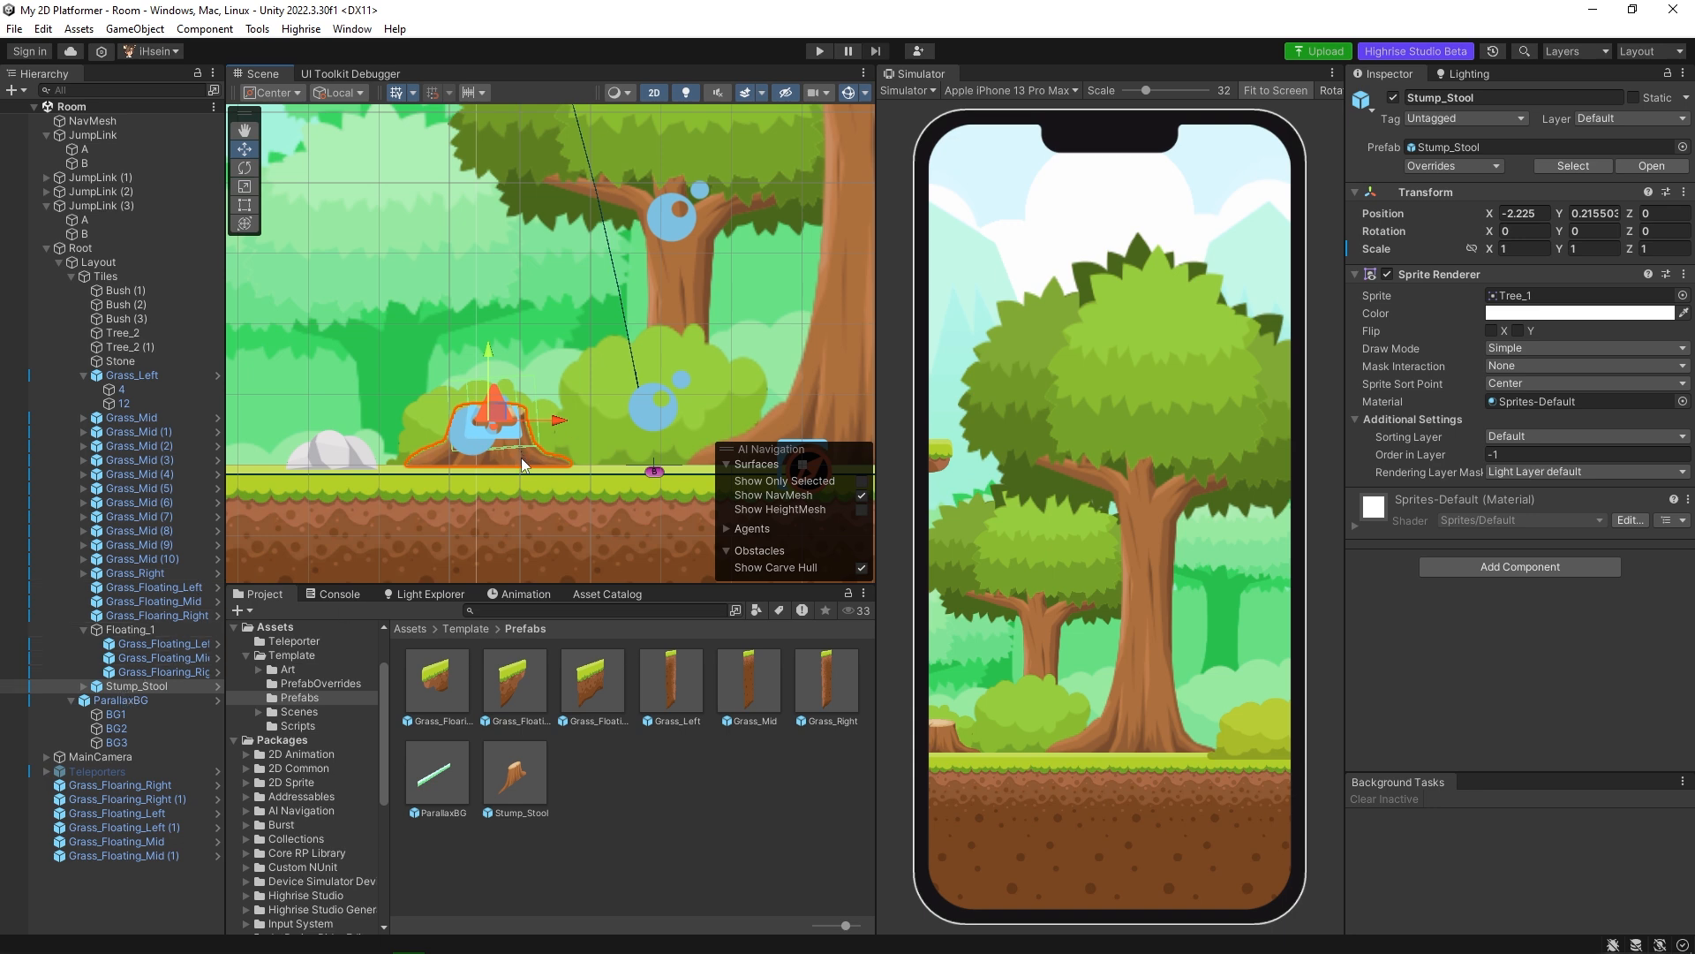
click(85, 688)
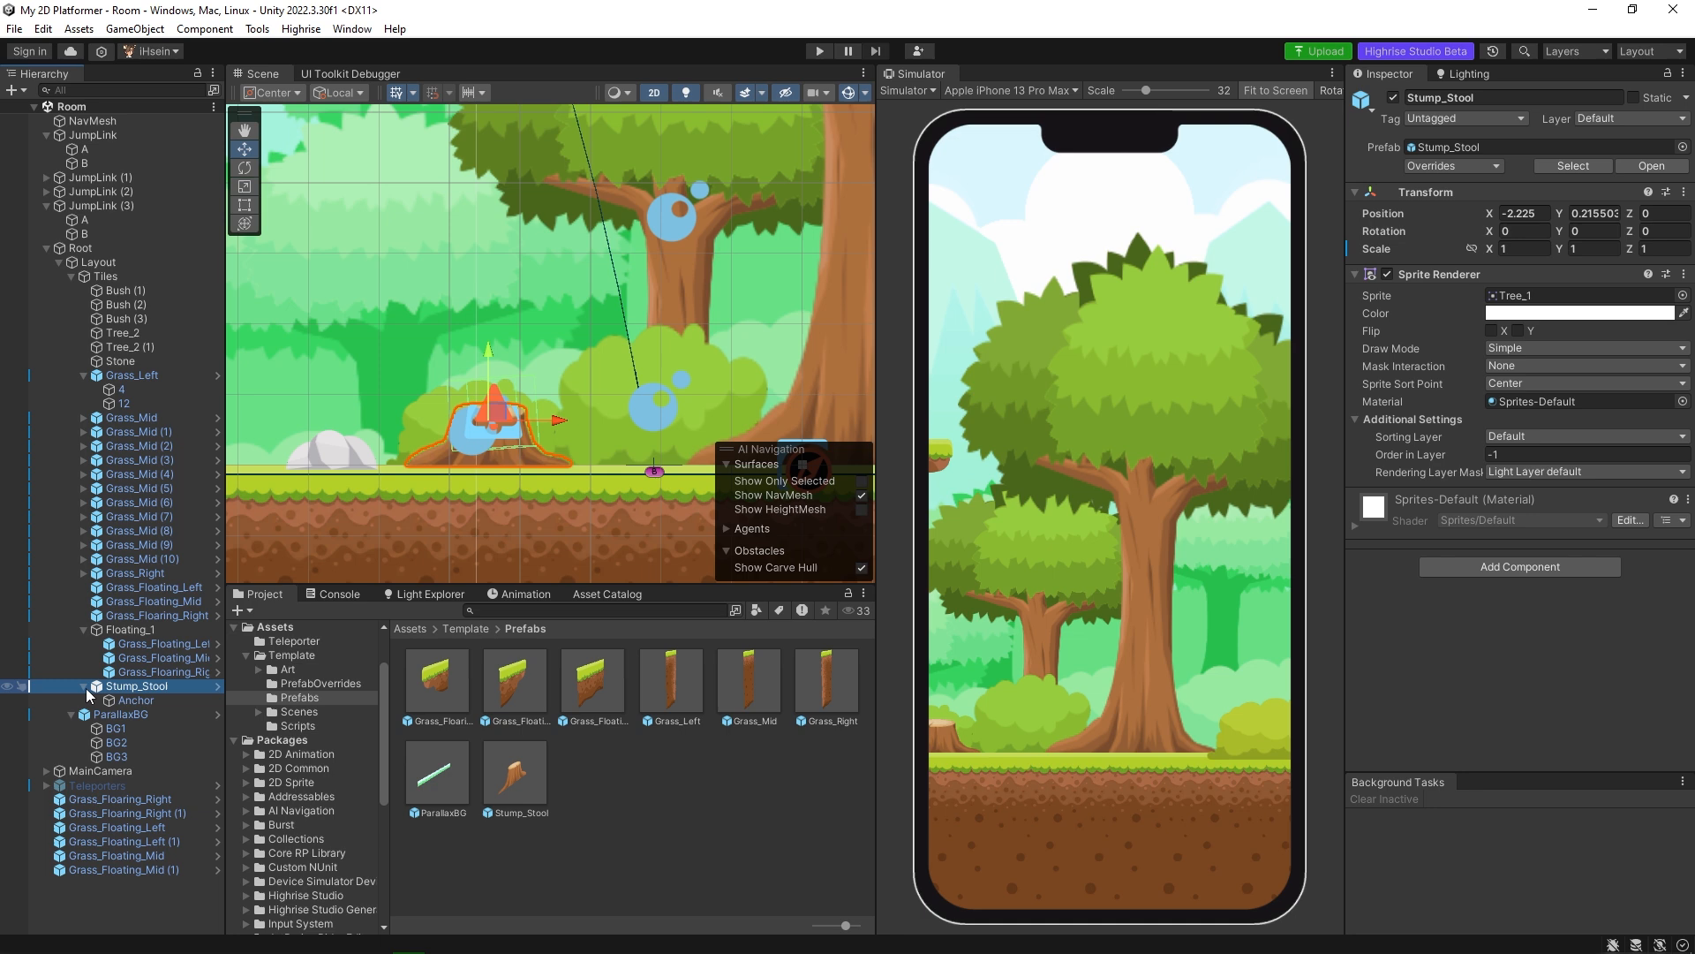
click(132, 701)
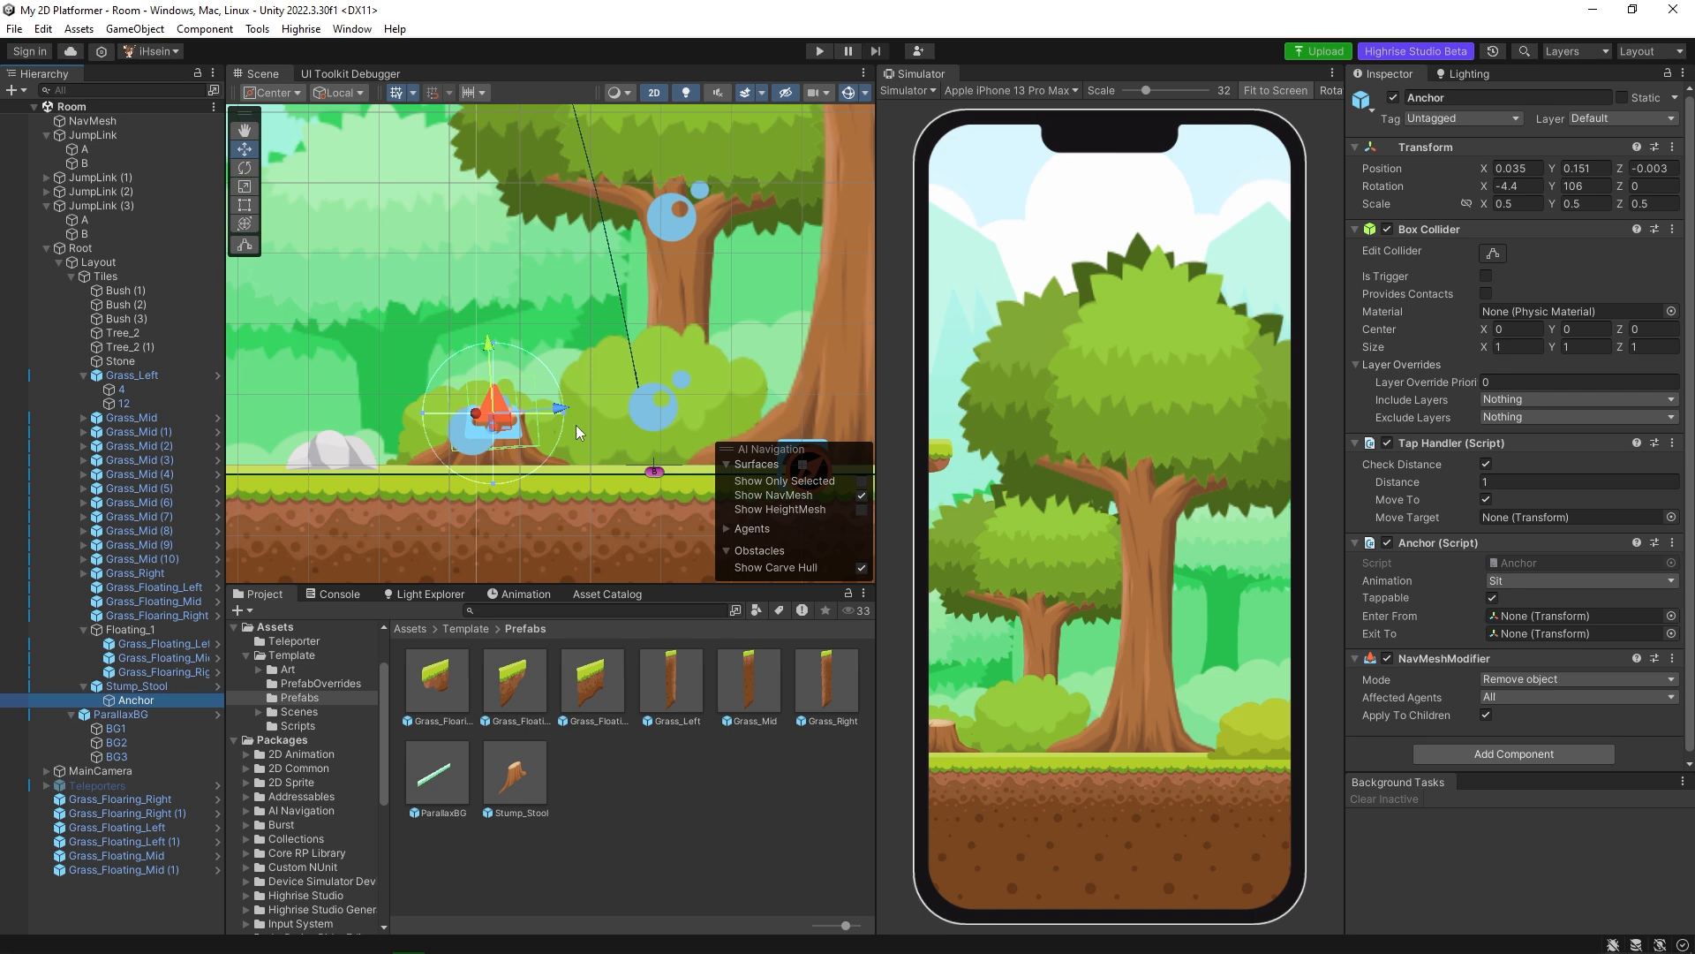
middle_drag(576, 426, 601, 394)
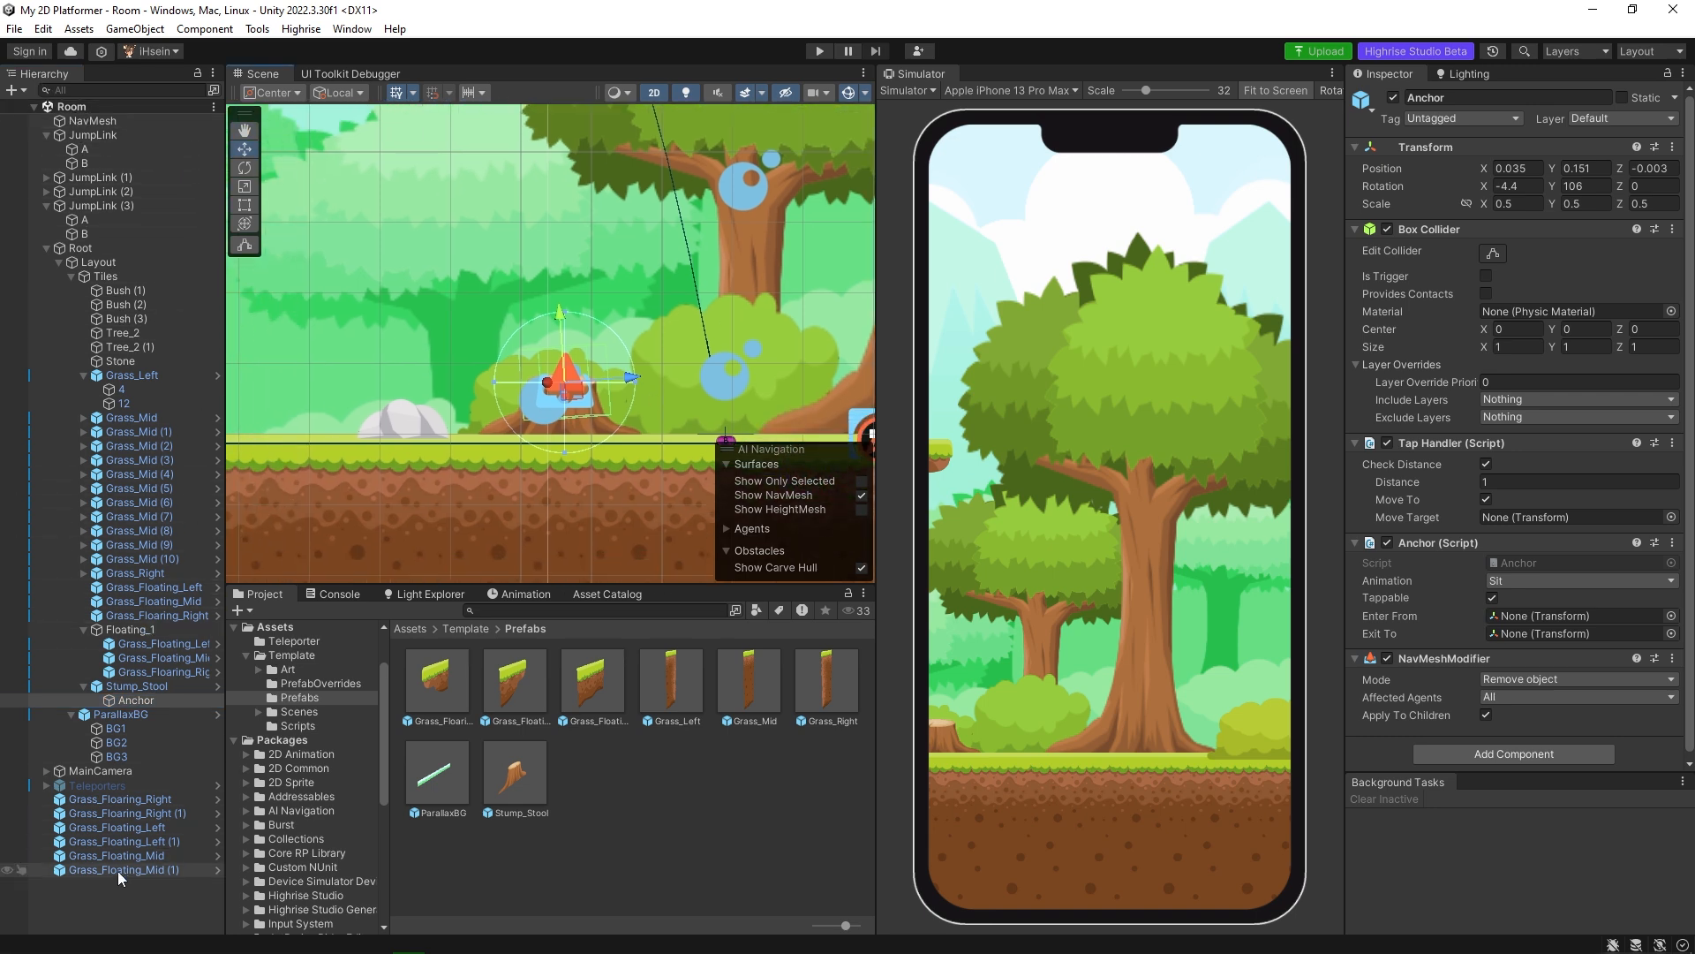
Create an empty object at the scene's root level and name it Anchor2.
right_click(120, 898)
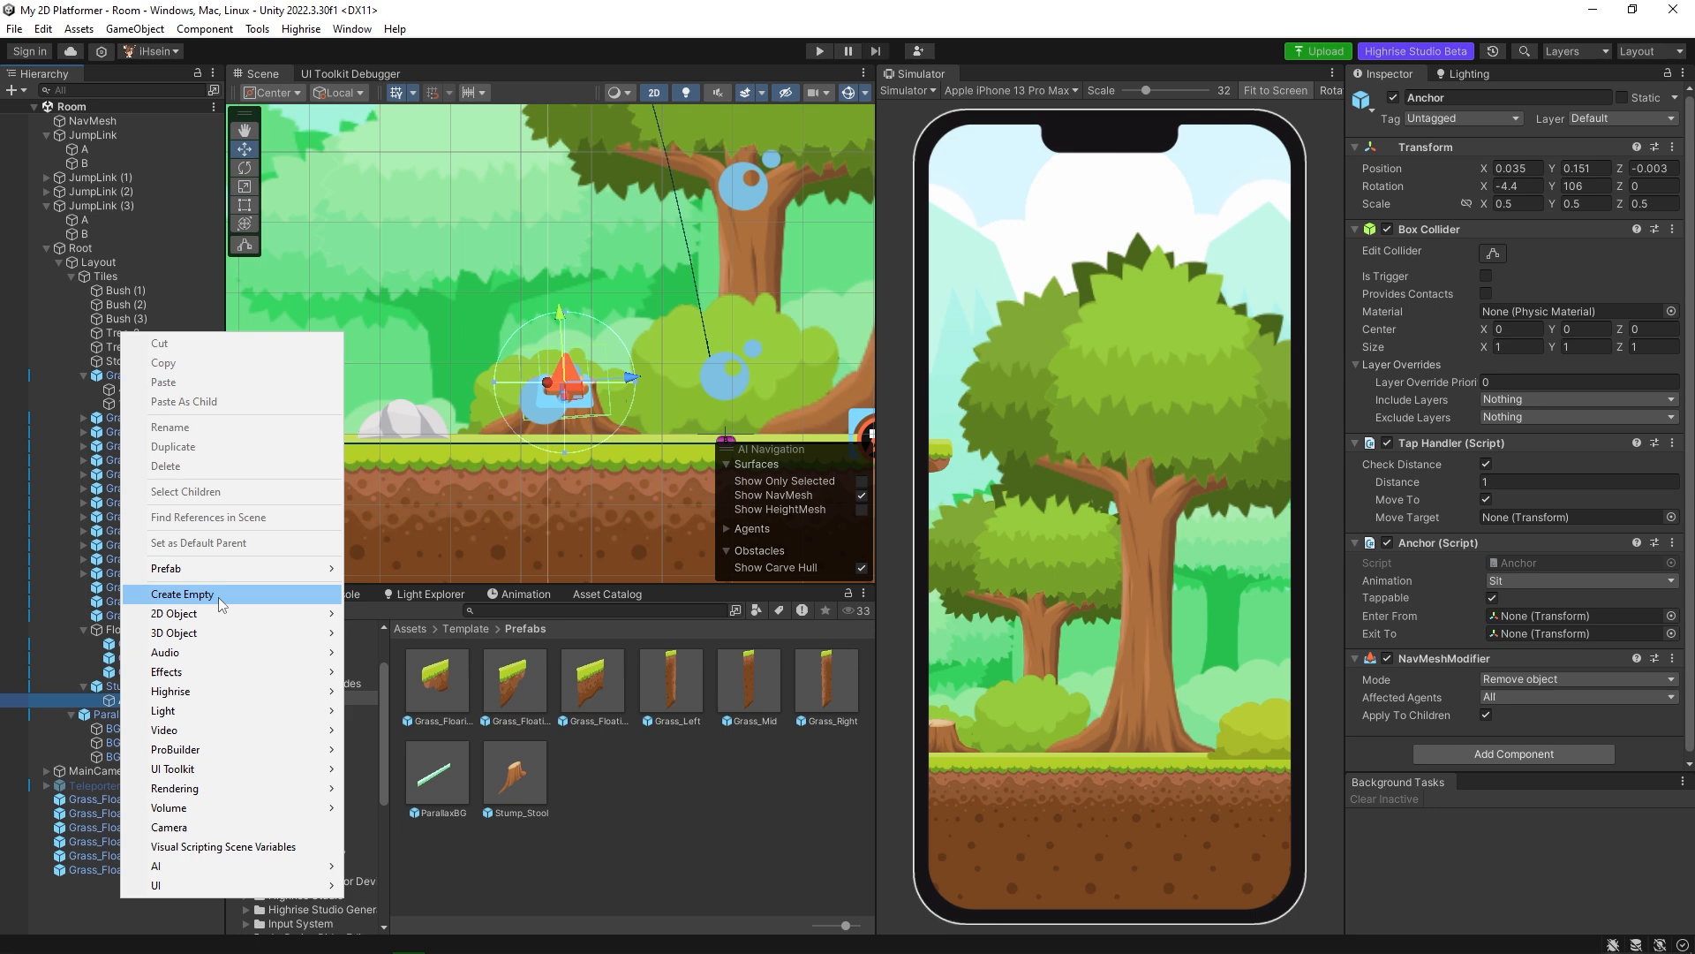
click(219, 597)
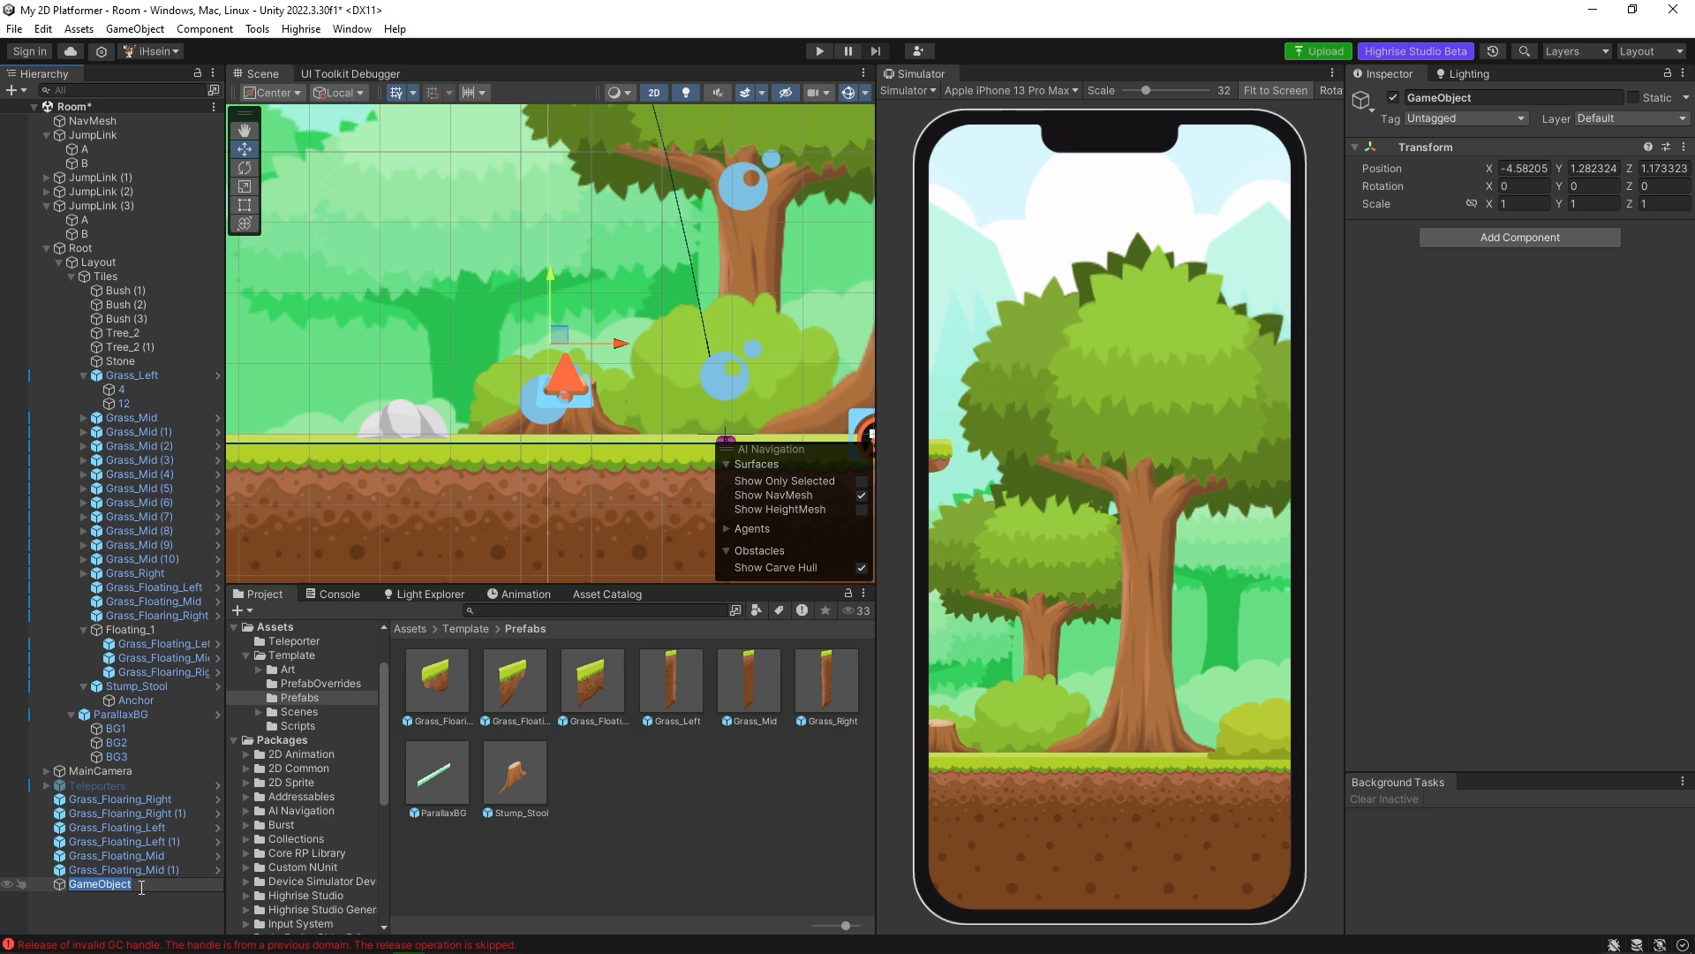
text(Anchor2)
key(Return)
middle_drag(481, 434, 630, 430)
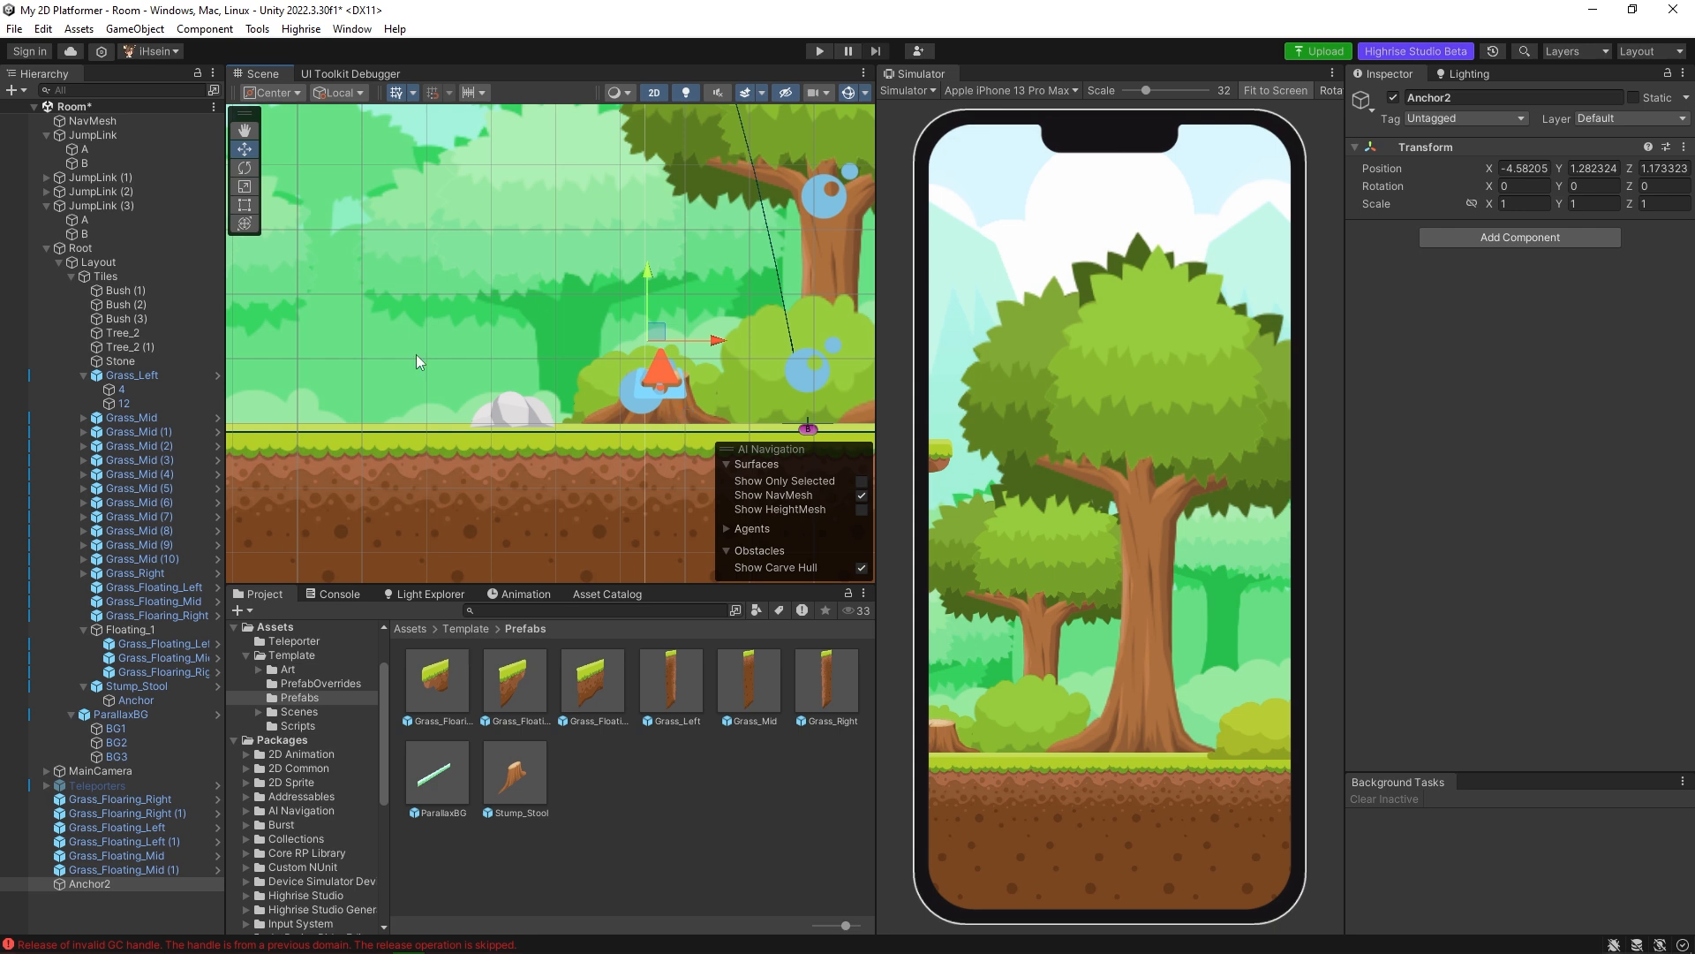
scroll(495, 362, down, 3)
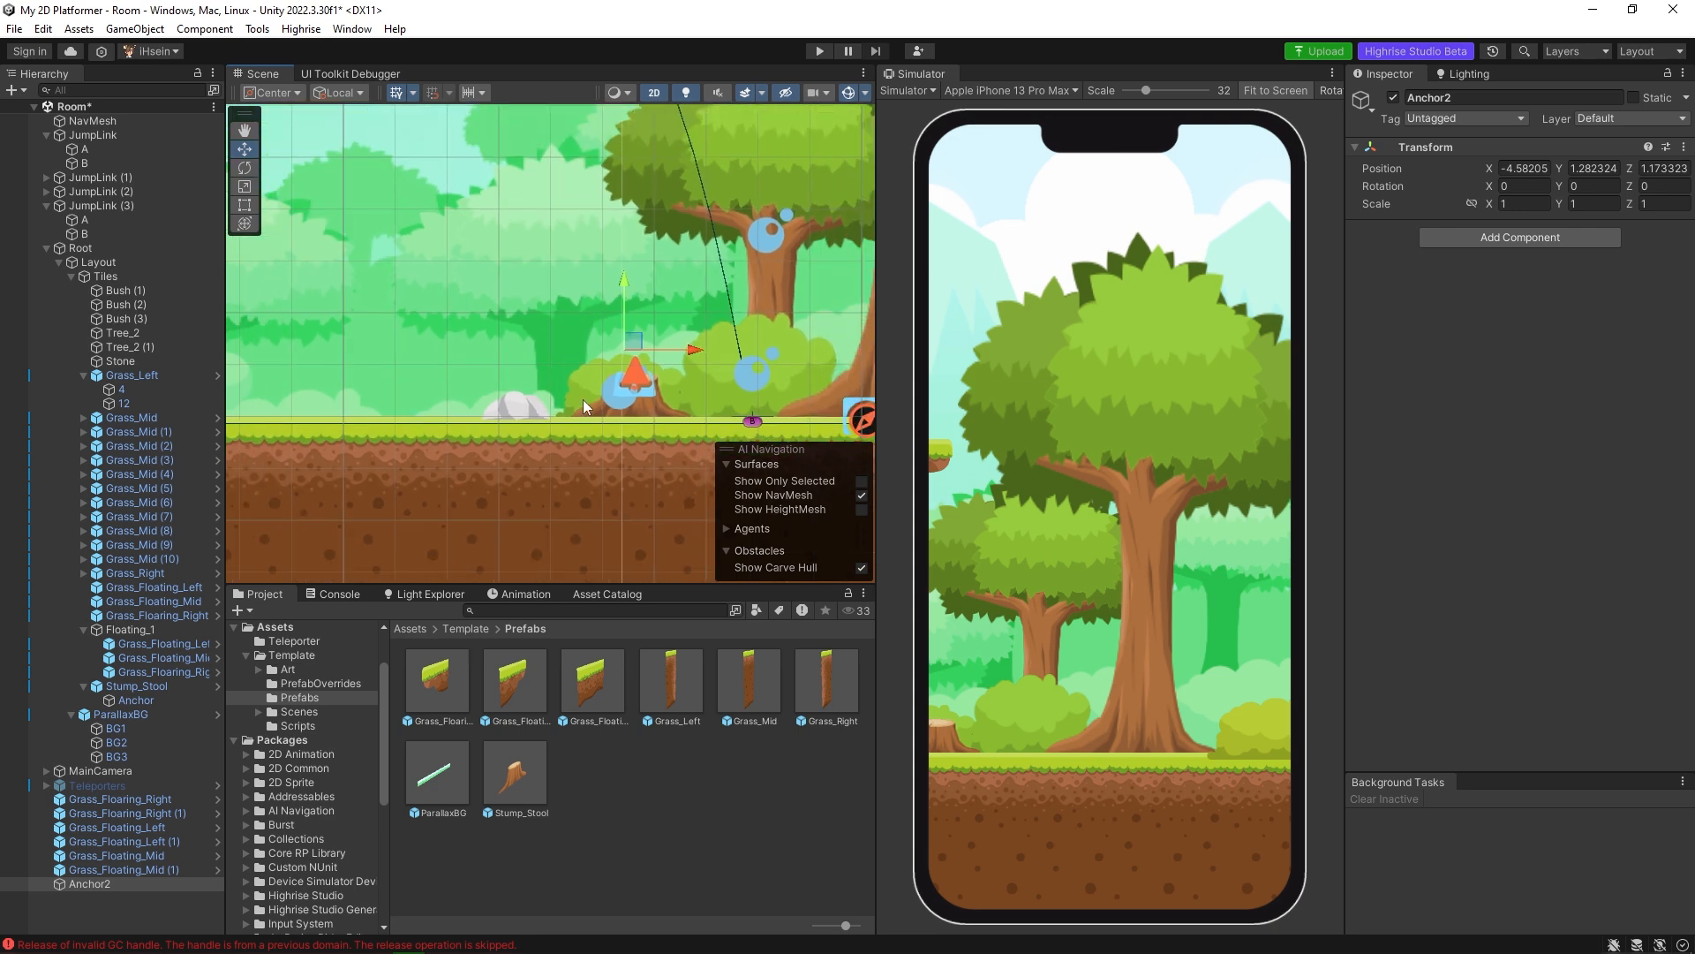
click(650, 411)
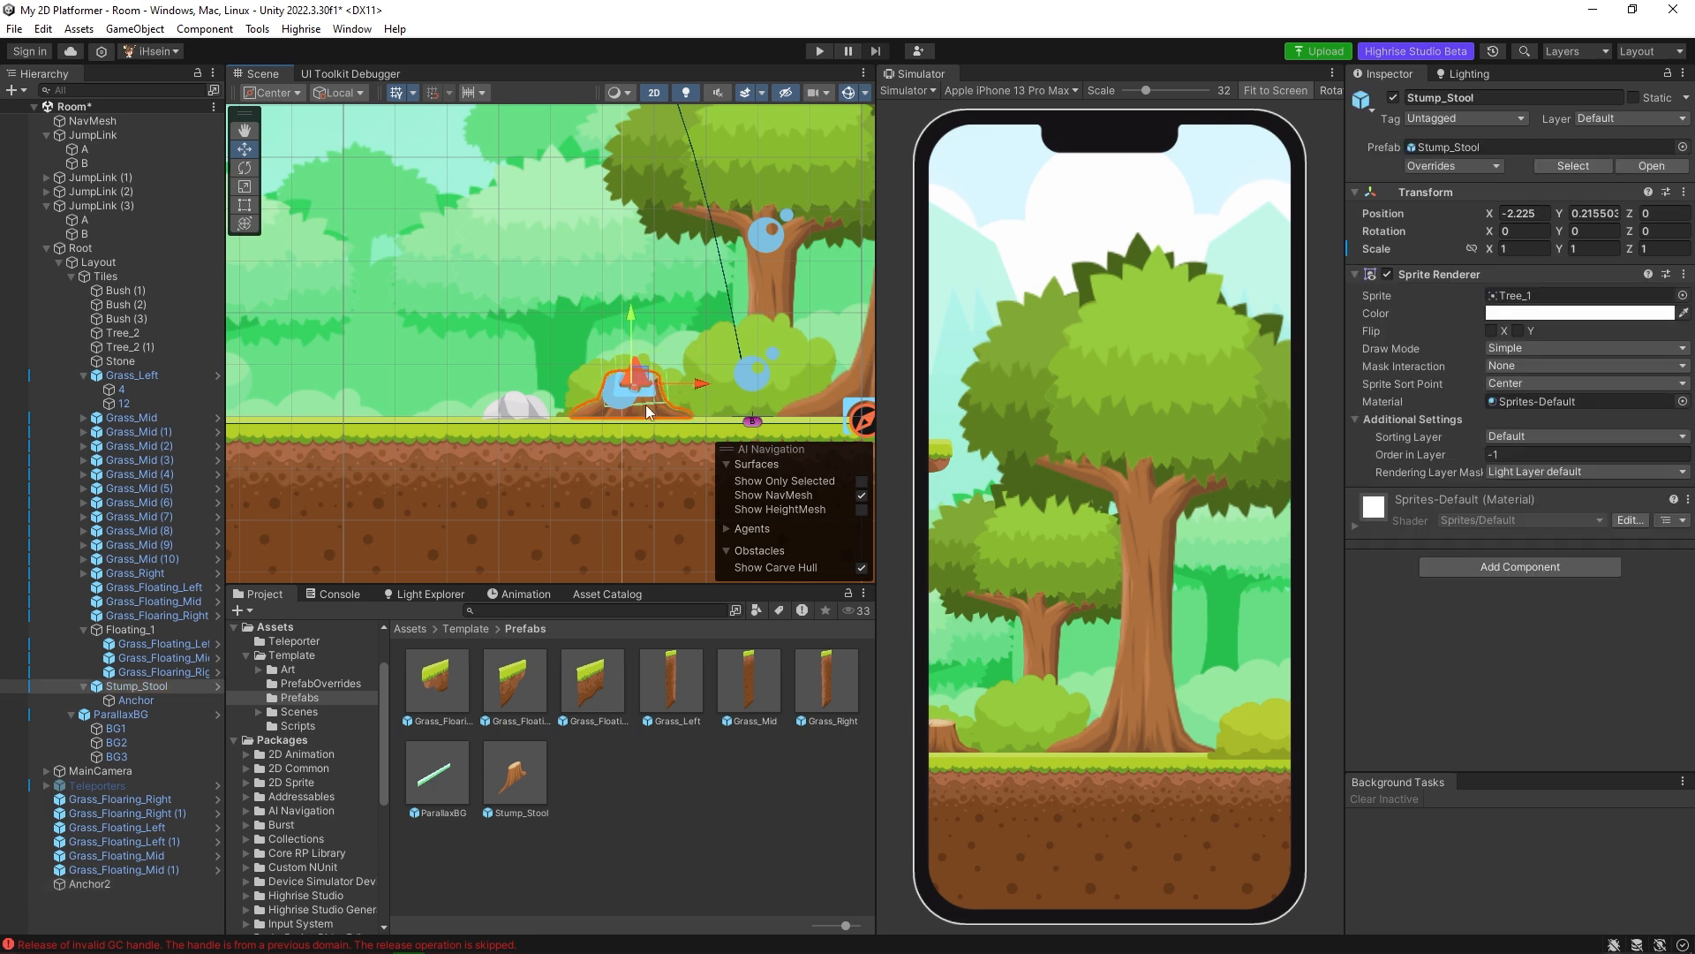
key(ctrl+d)
drag(698, 385, 474, 385)
middle_drag(517, 404, 557, 400)
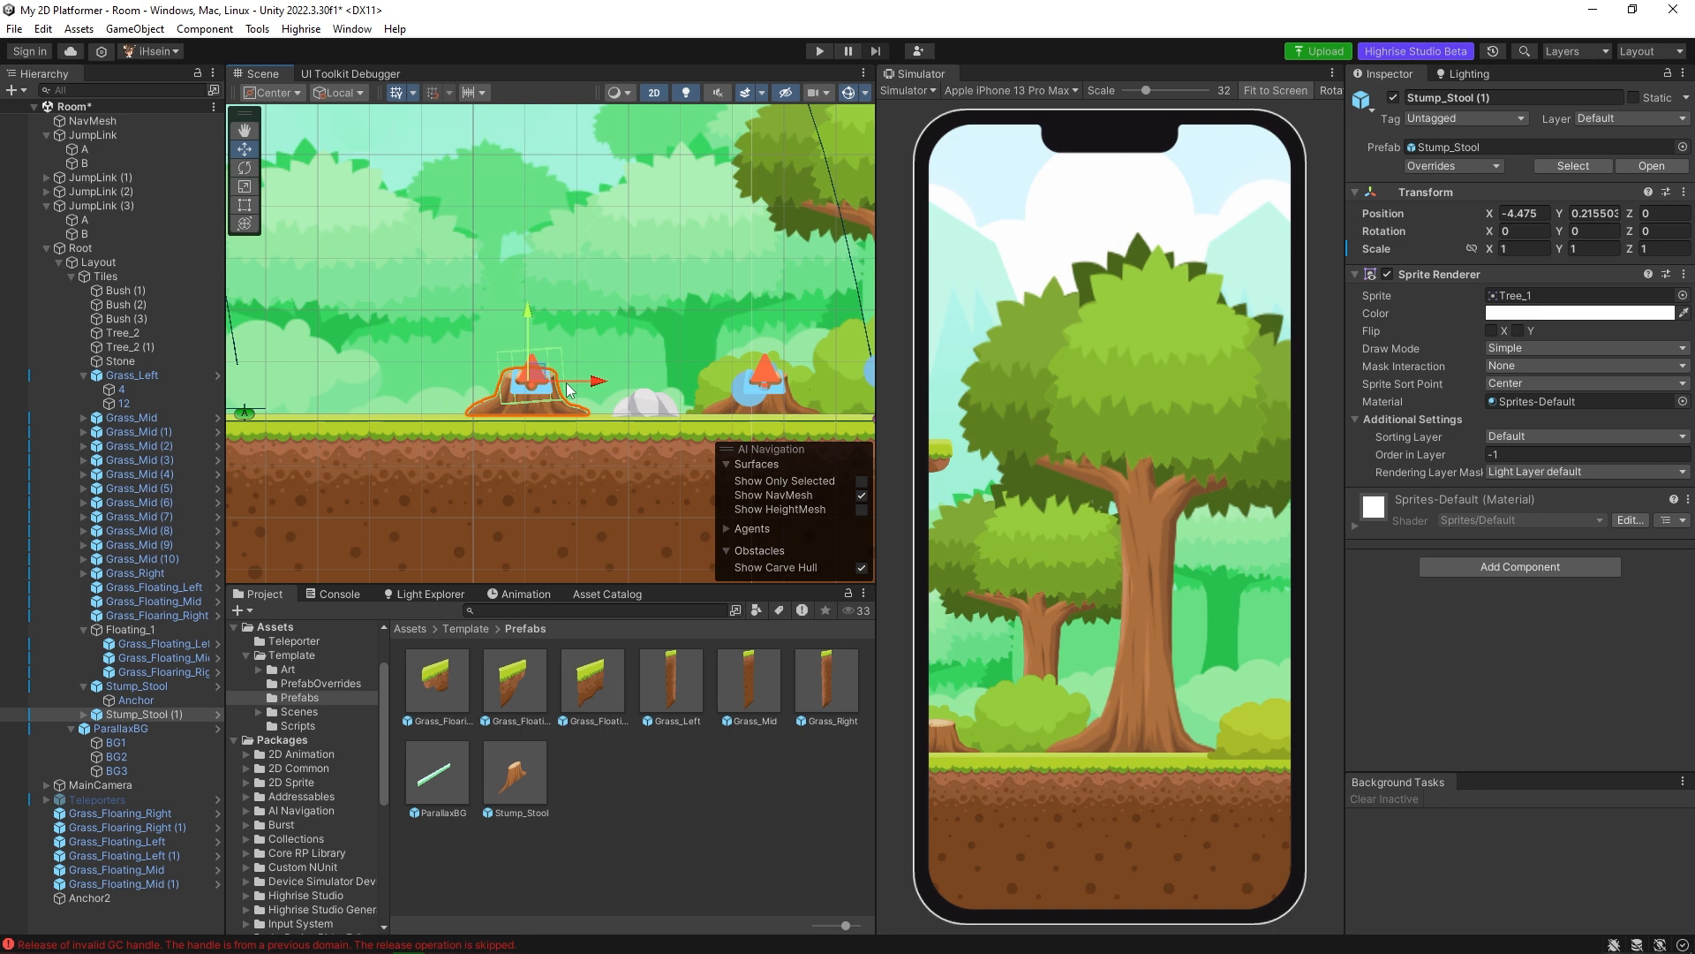
key(Delete)
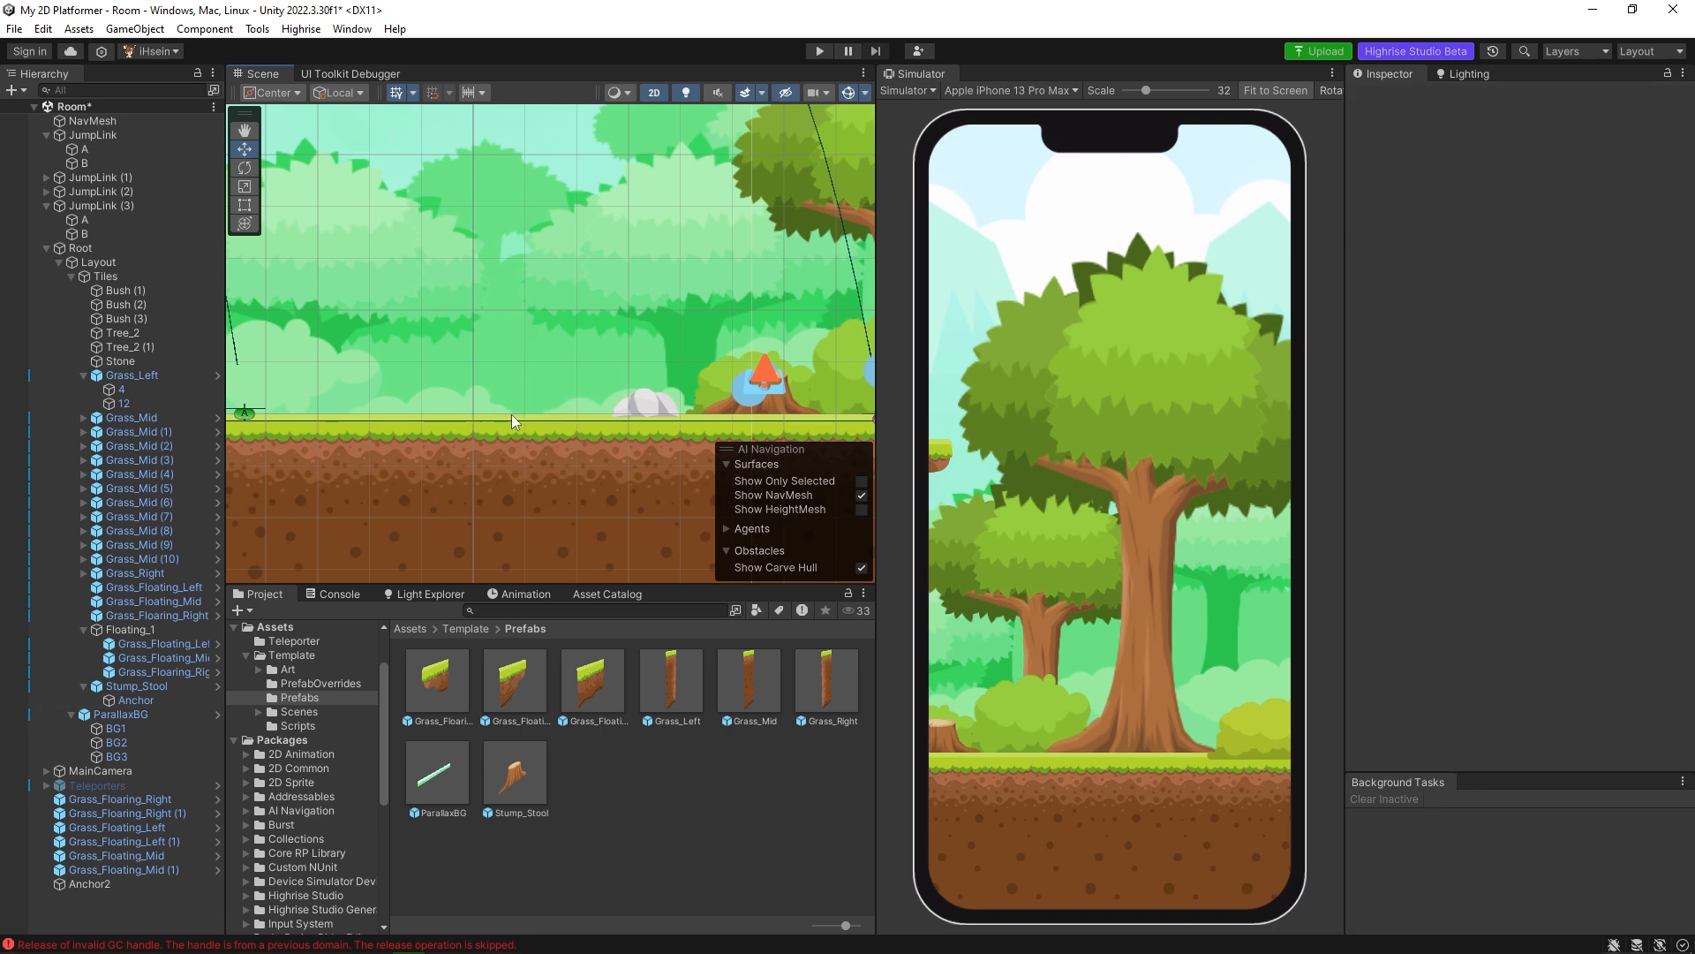
Duplicate the Stone beside the tree stump and move the copy left along the ground to about X -5.209.
click(643, 406)
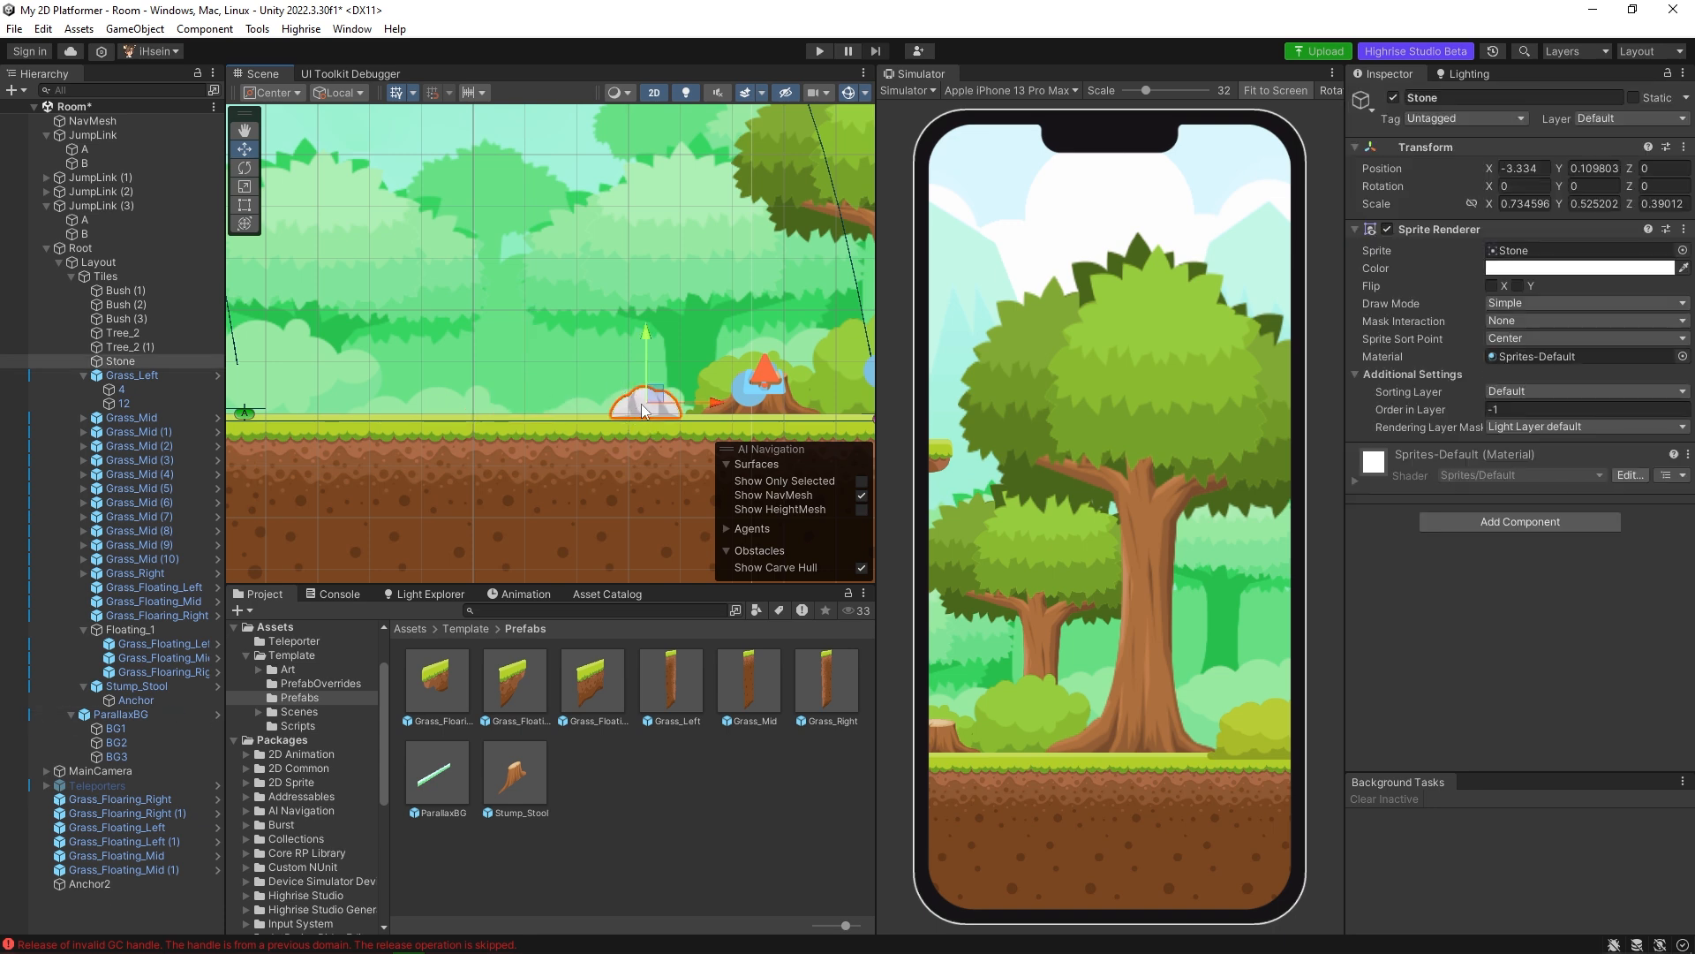
key(ctrl+d)
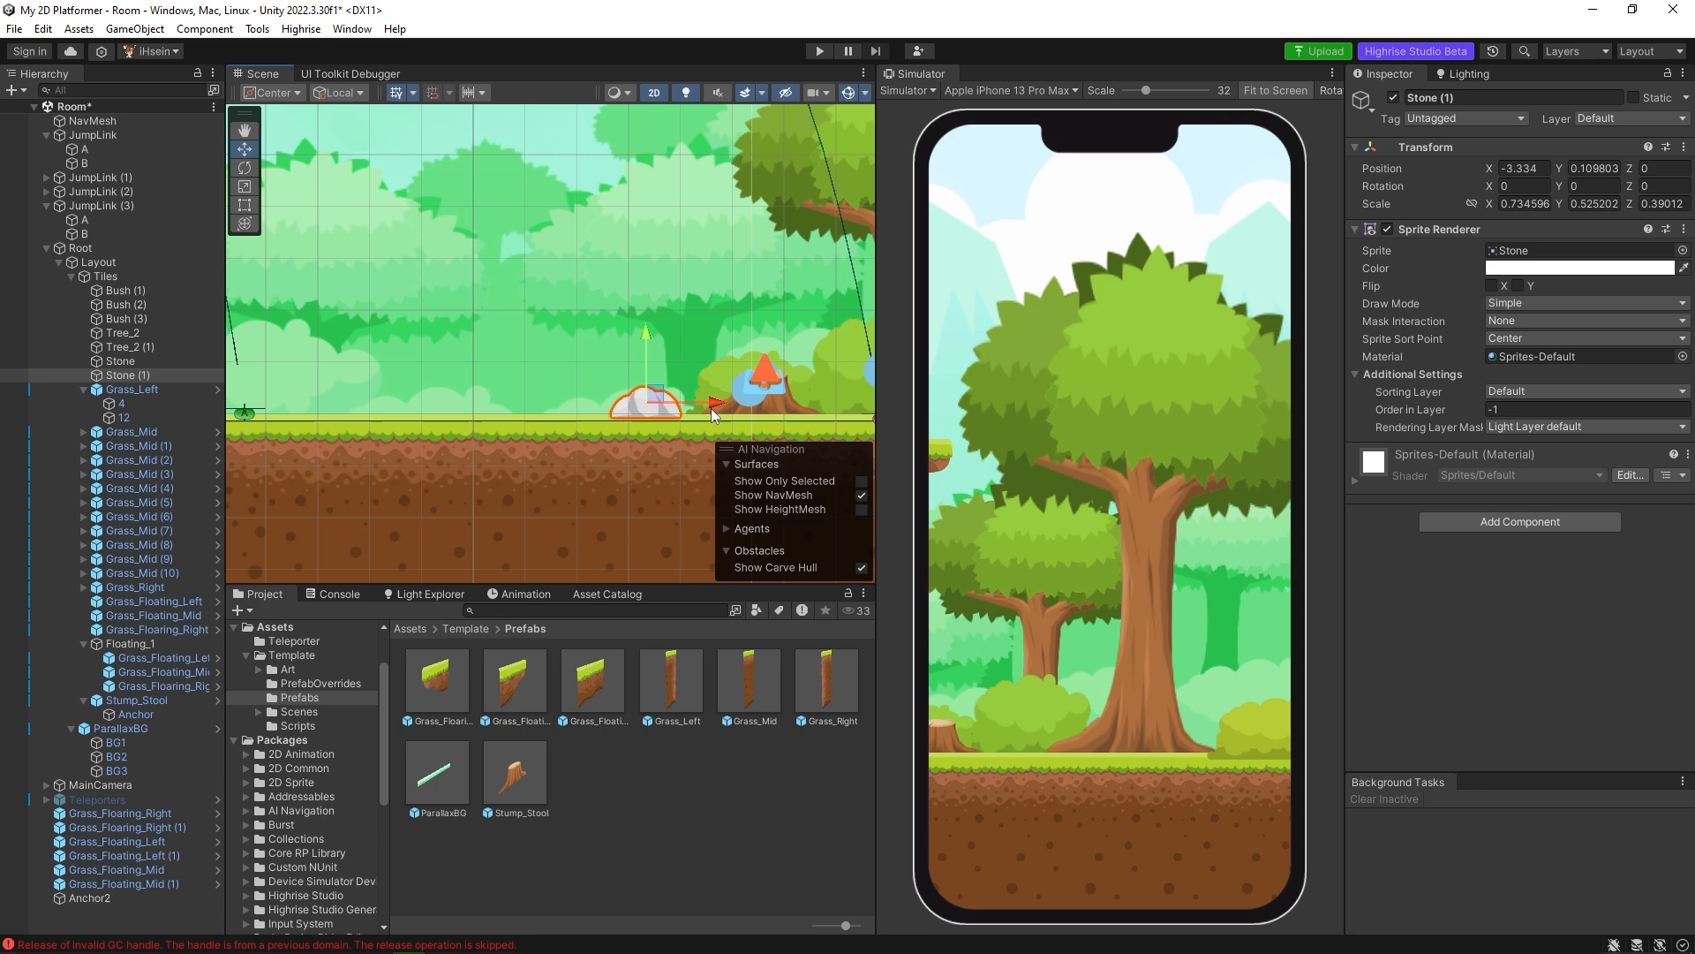
drag(714, 408, 521, 408)
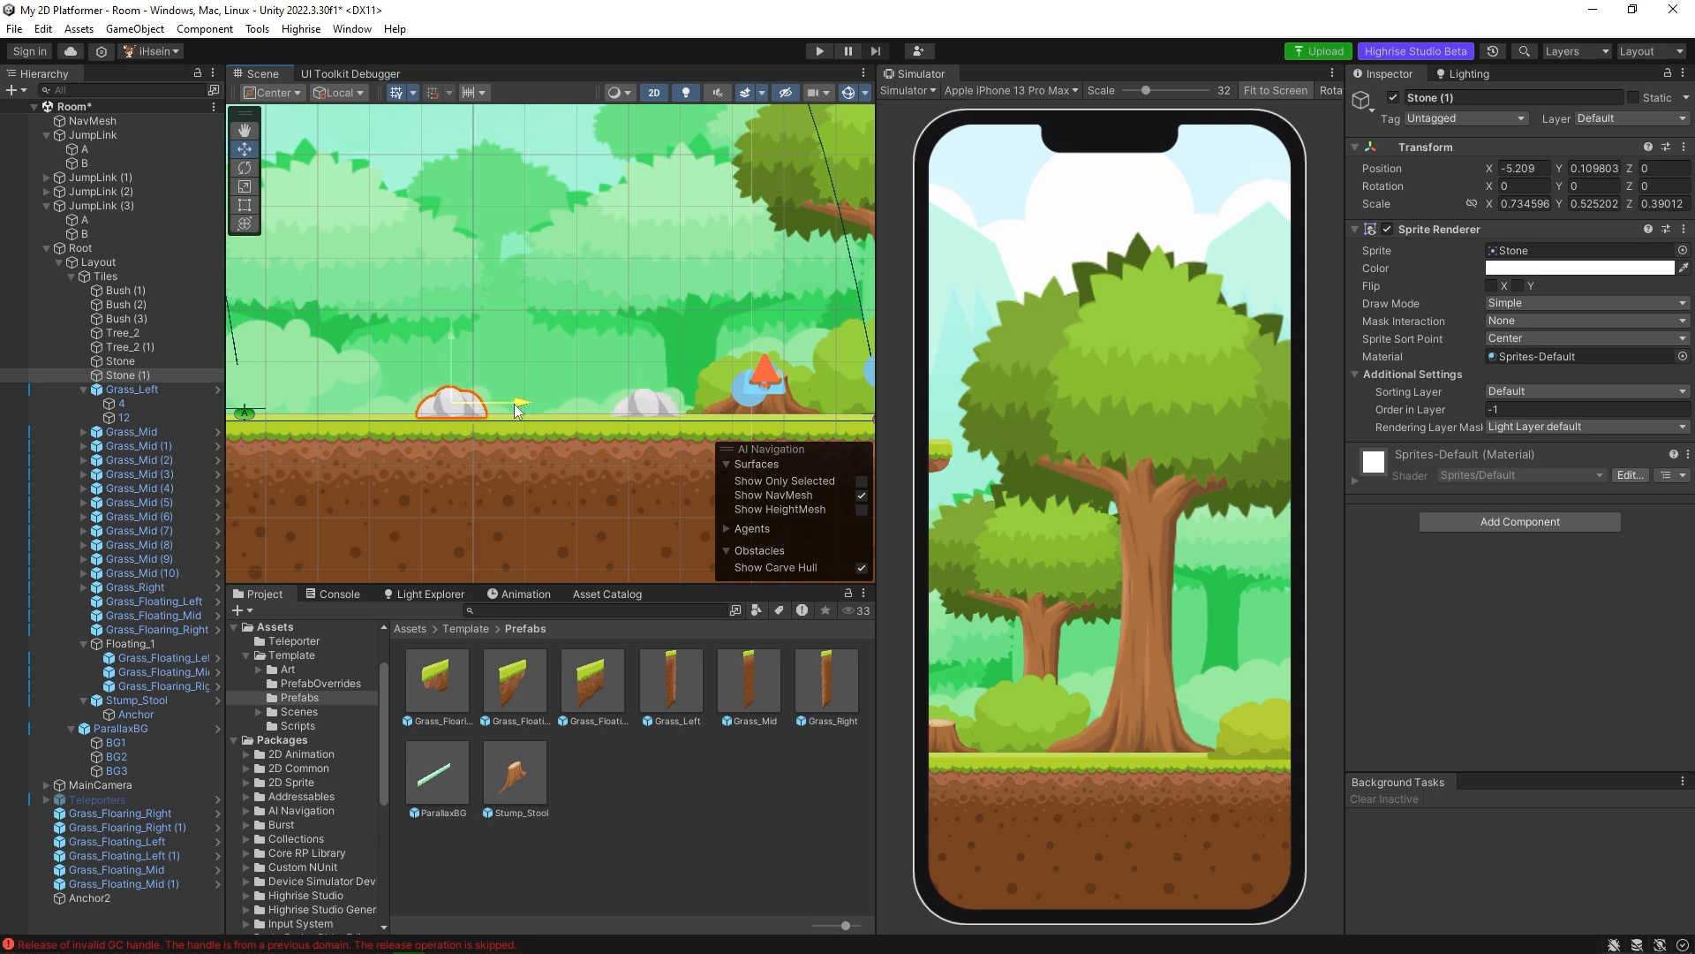
Set the copied stone's X and Y scale to 2 and raise it to about Y 0.485.
click(1519, 204)
text(2)
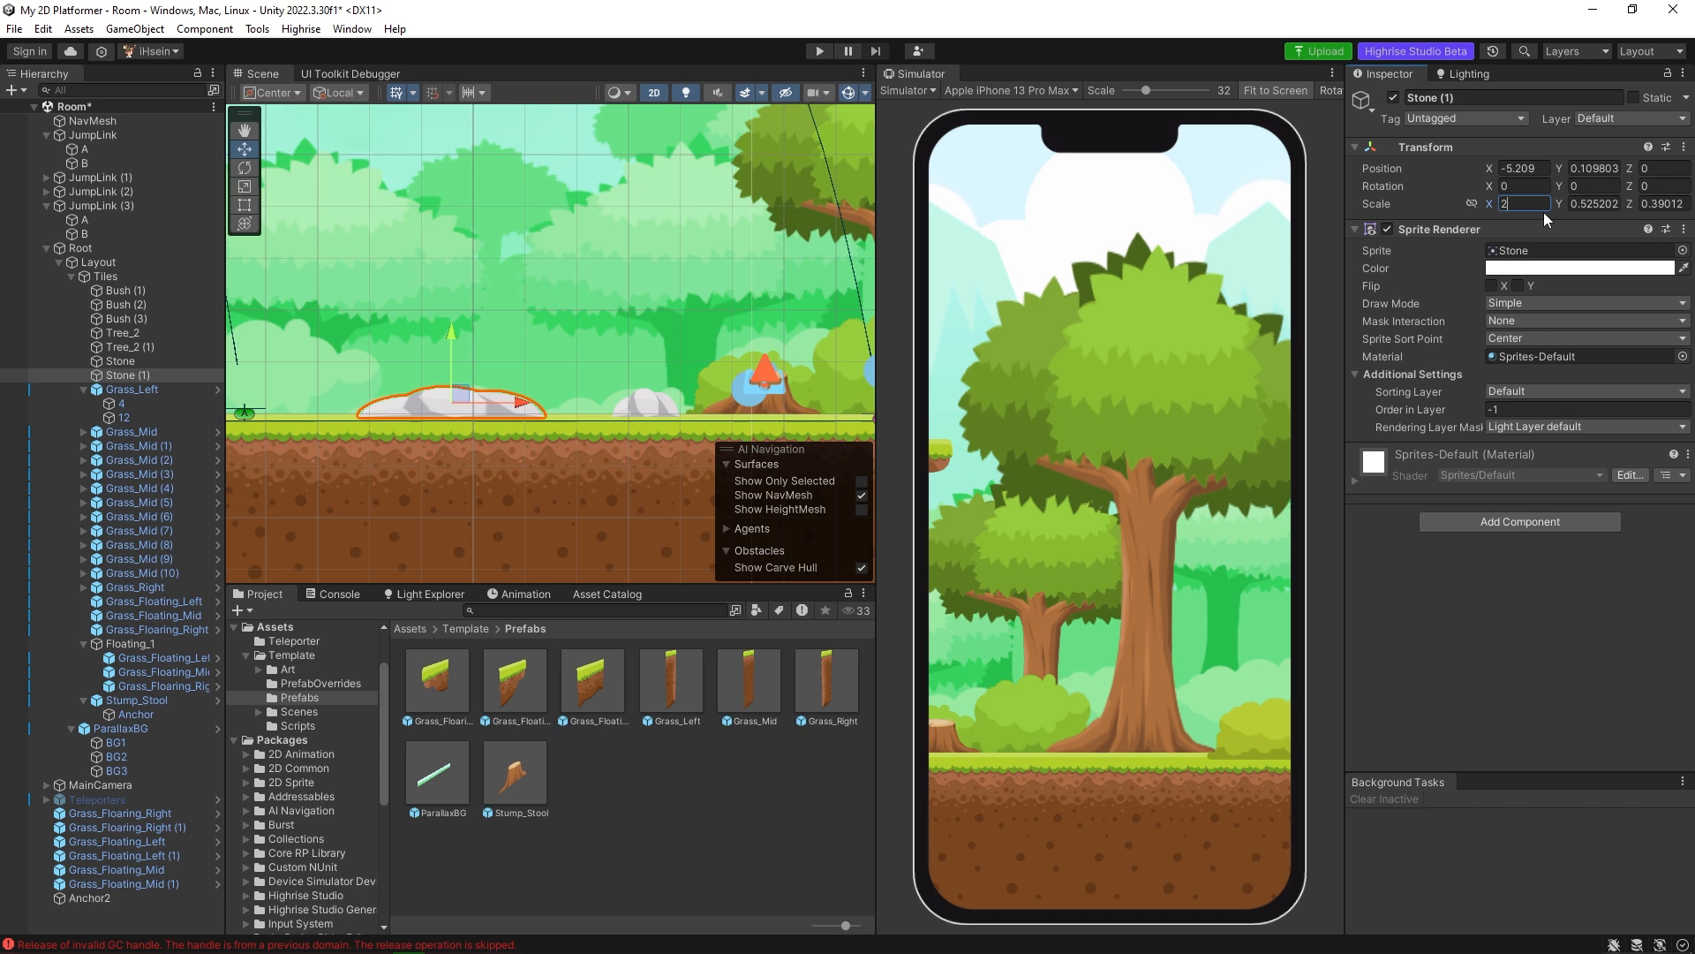
click(1607, 204)
text(2)
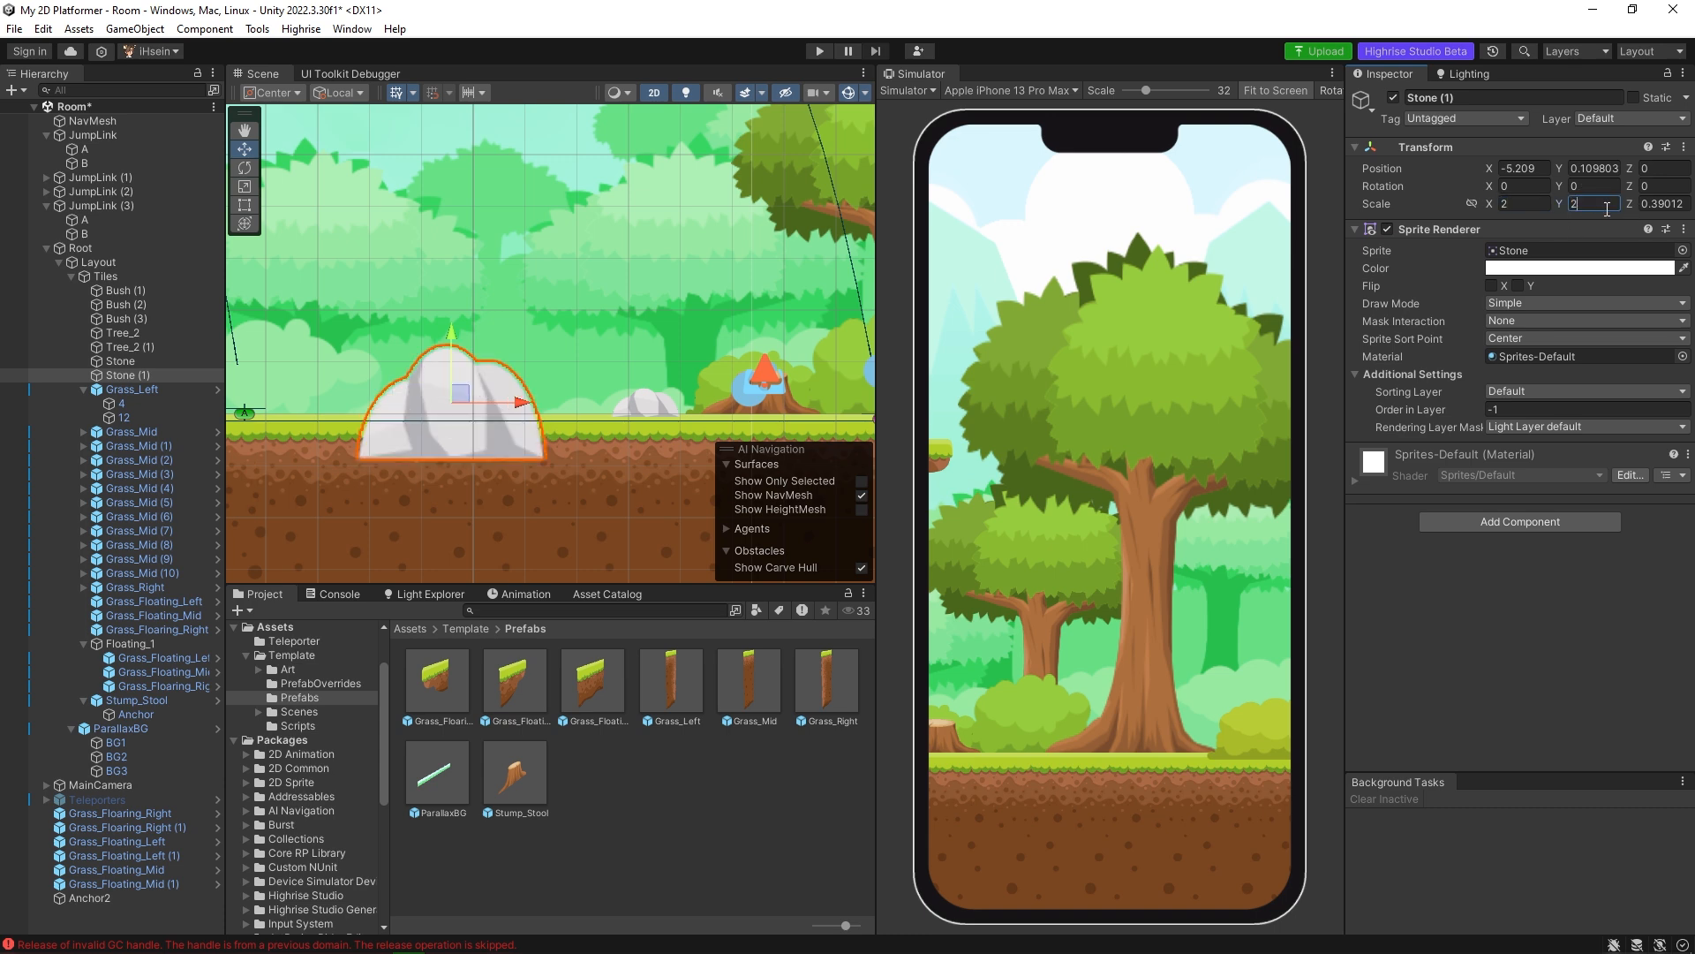
drag(454, 351, 466, 306)
middle_drag(625, 363, 706, 363)
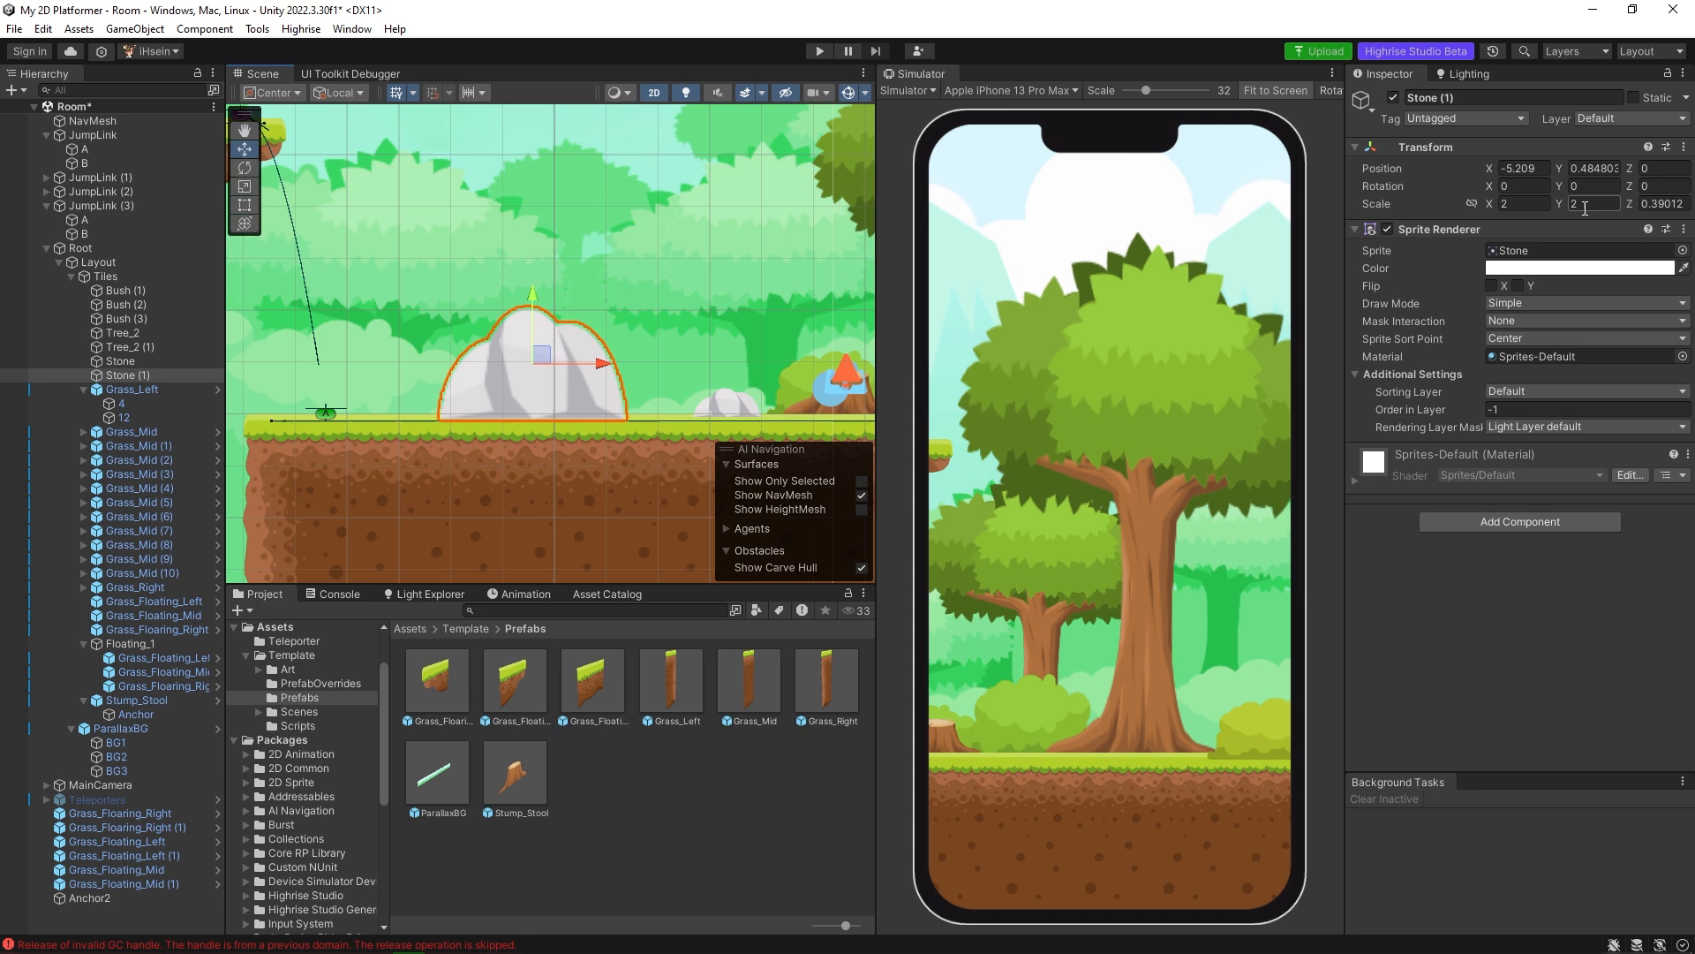
Reduce the large stone's Y scale to 1.23 and lower it onto the grass at about Y 0.235.
drag(1562, 204, 1534, 205)
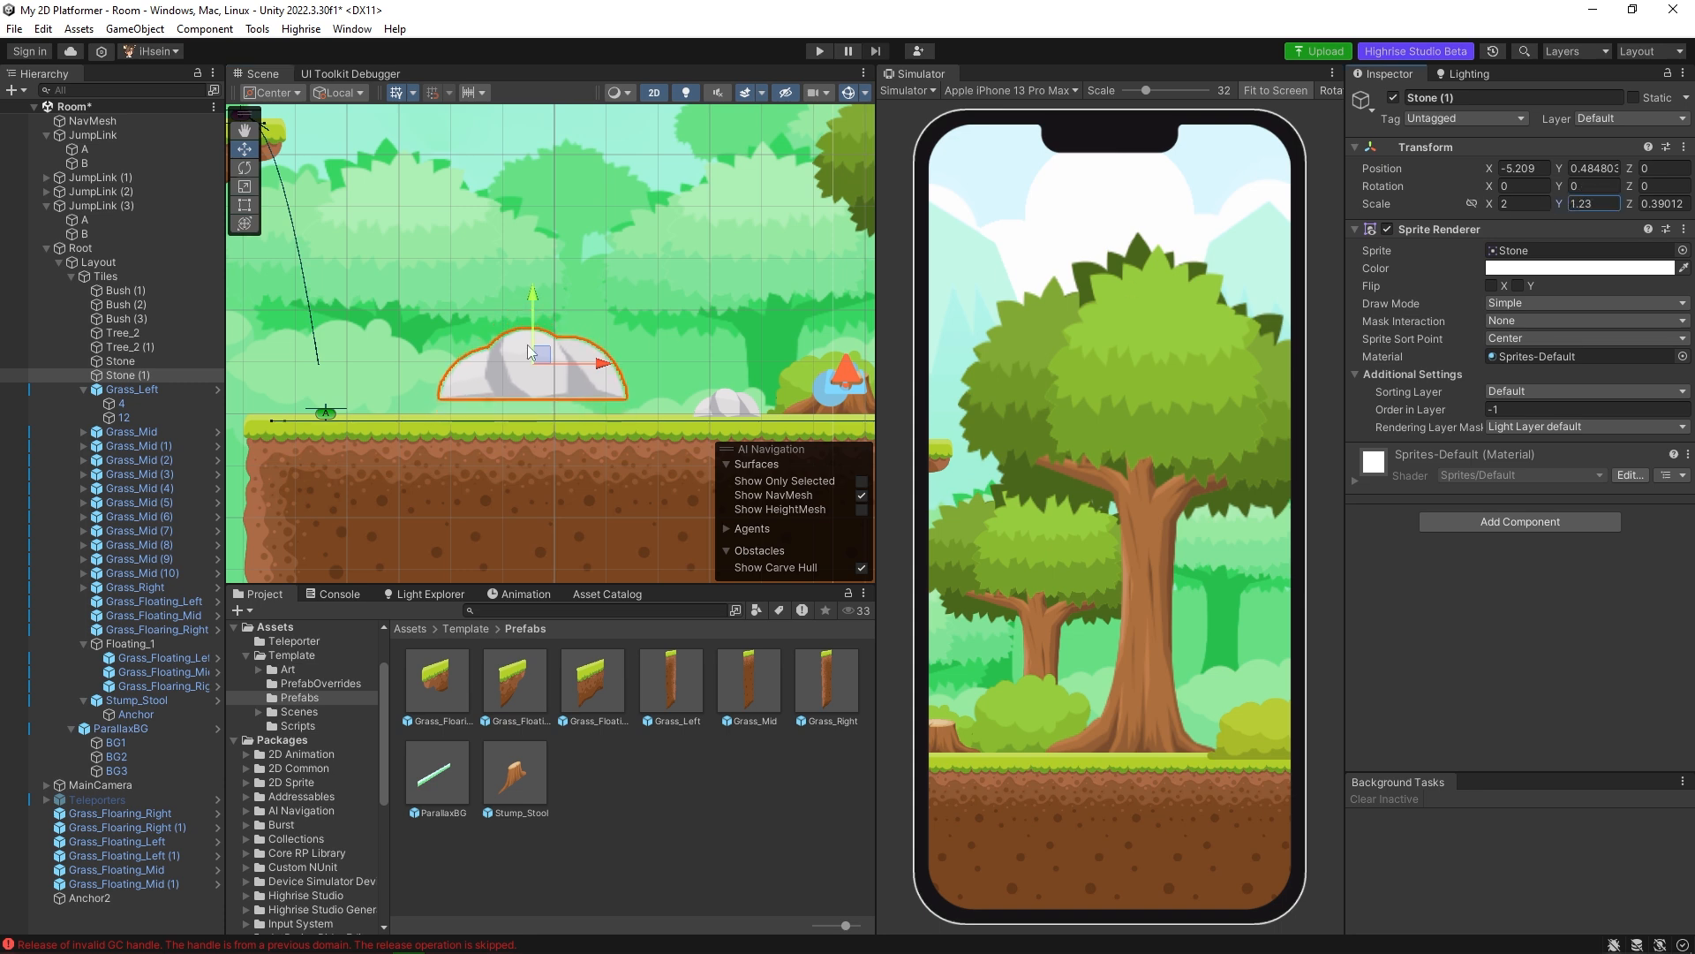
drag(535, 300, 535, 315)
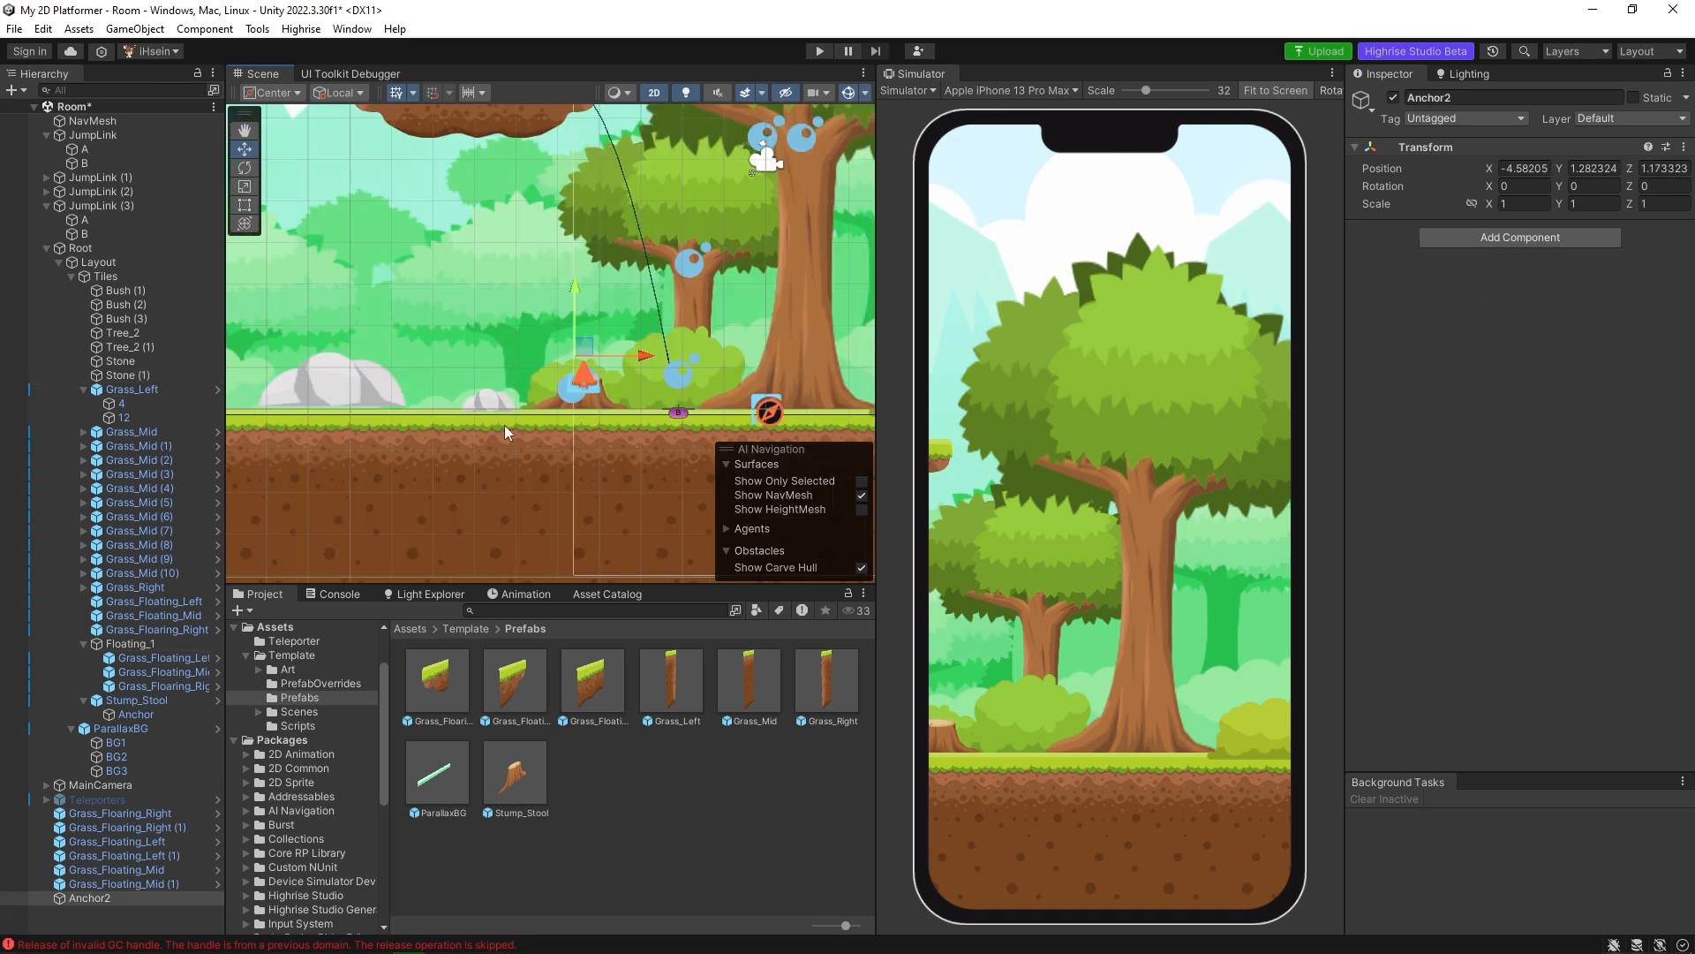
middle_drag(519, 409, 621, 387)
middle_drag(447, 377, 613, 385)
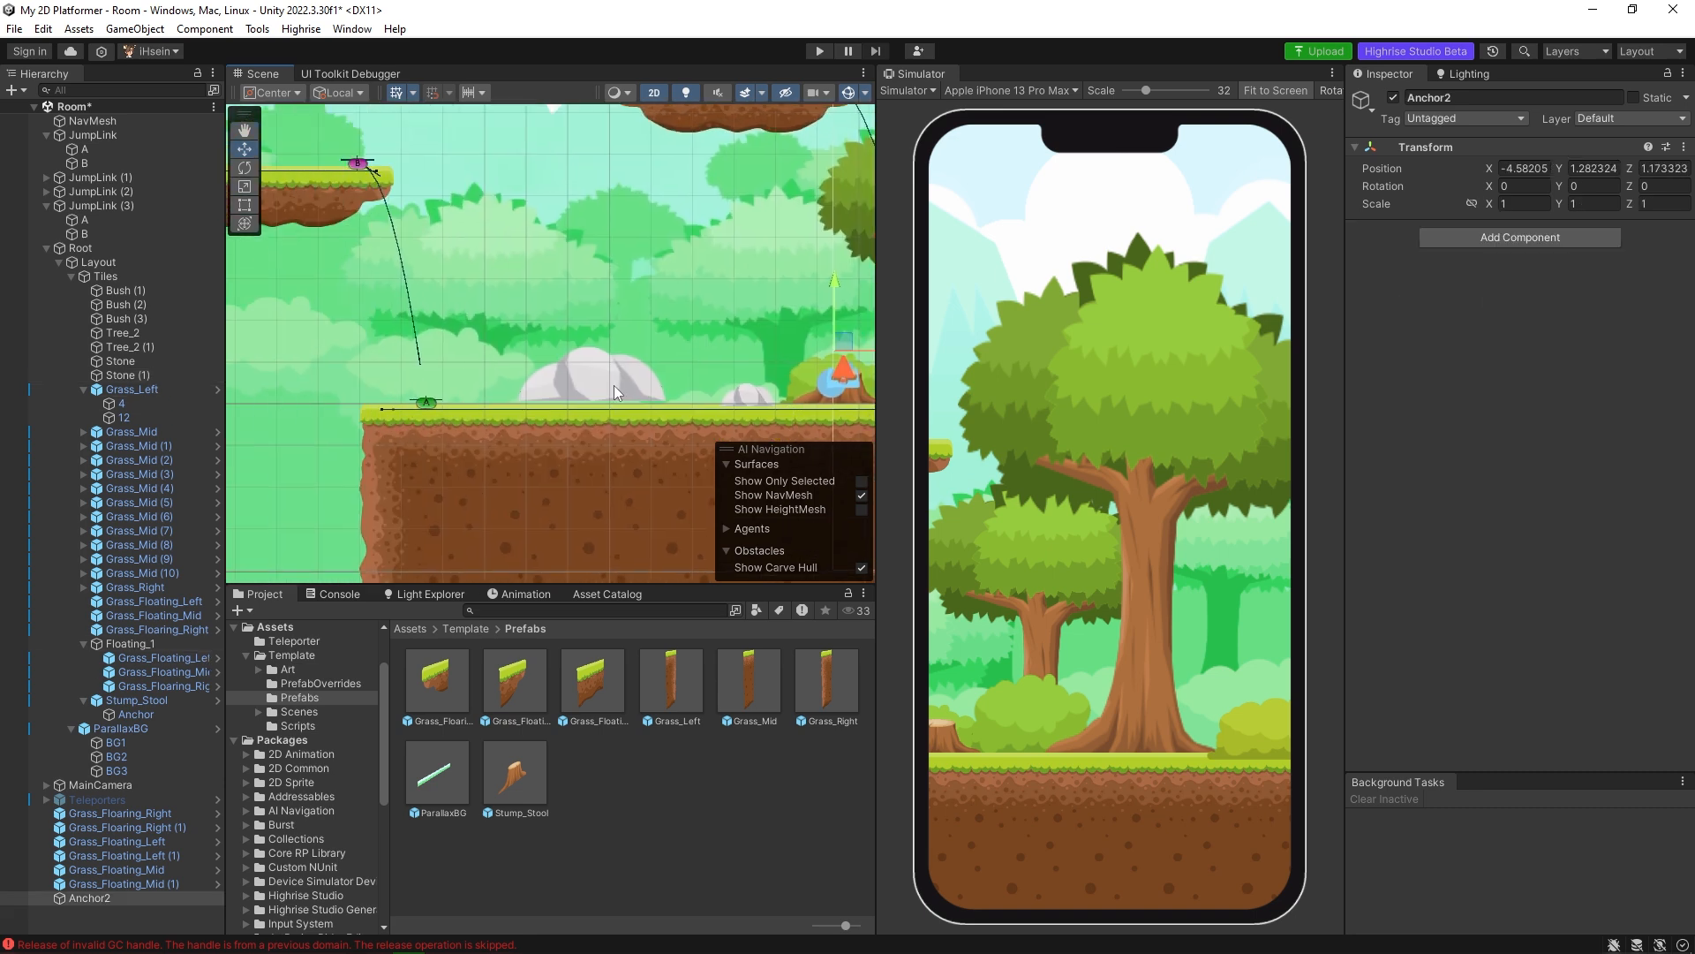
click(613, 385)
drag(595, 306, 596, 318)
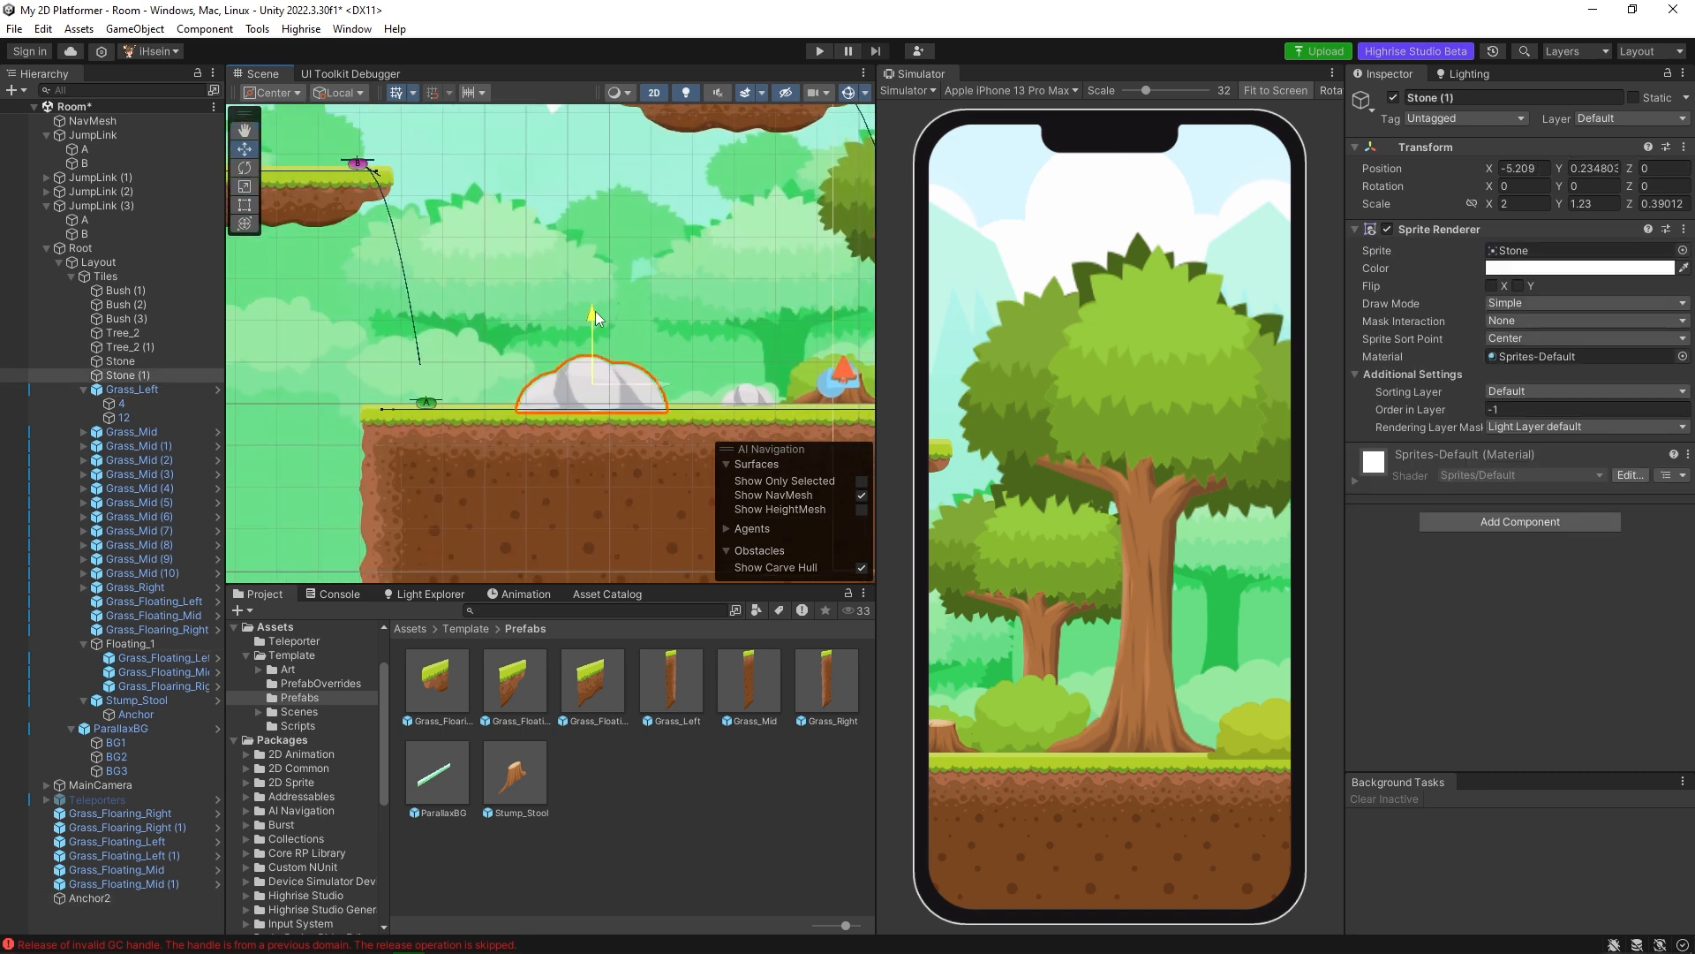
Delete the root-level Anchor2 object and create an empty child named Anchor2 under Stone (1).
click(115, 897)
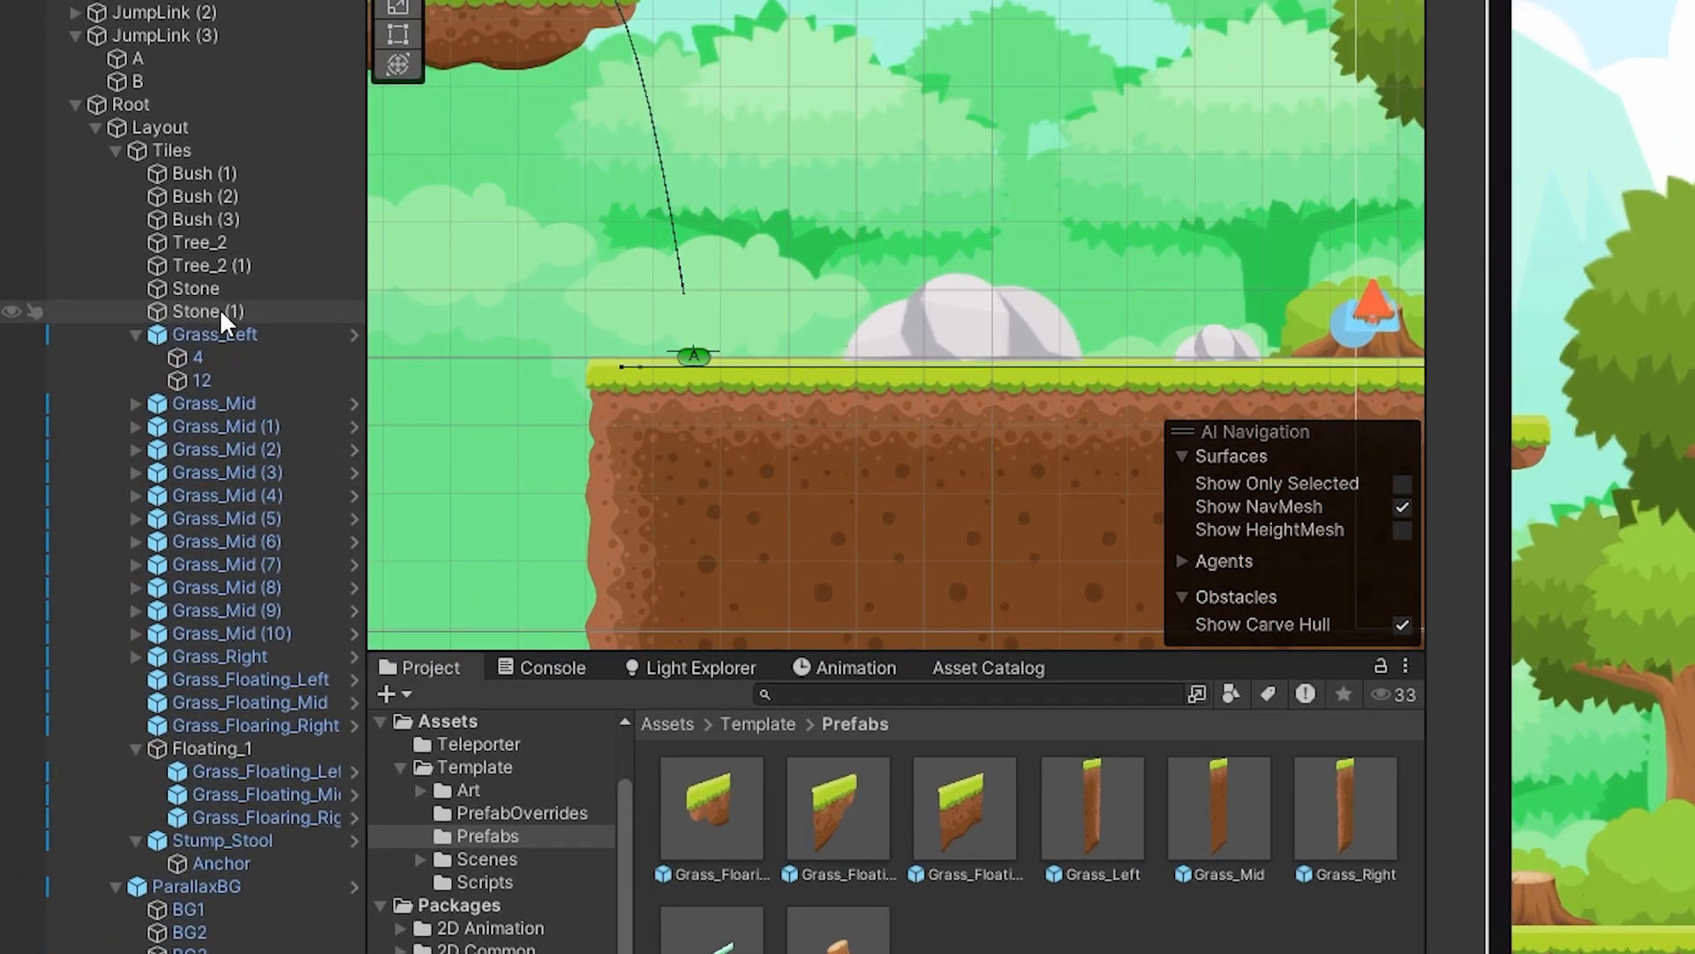
click(220, 311)
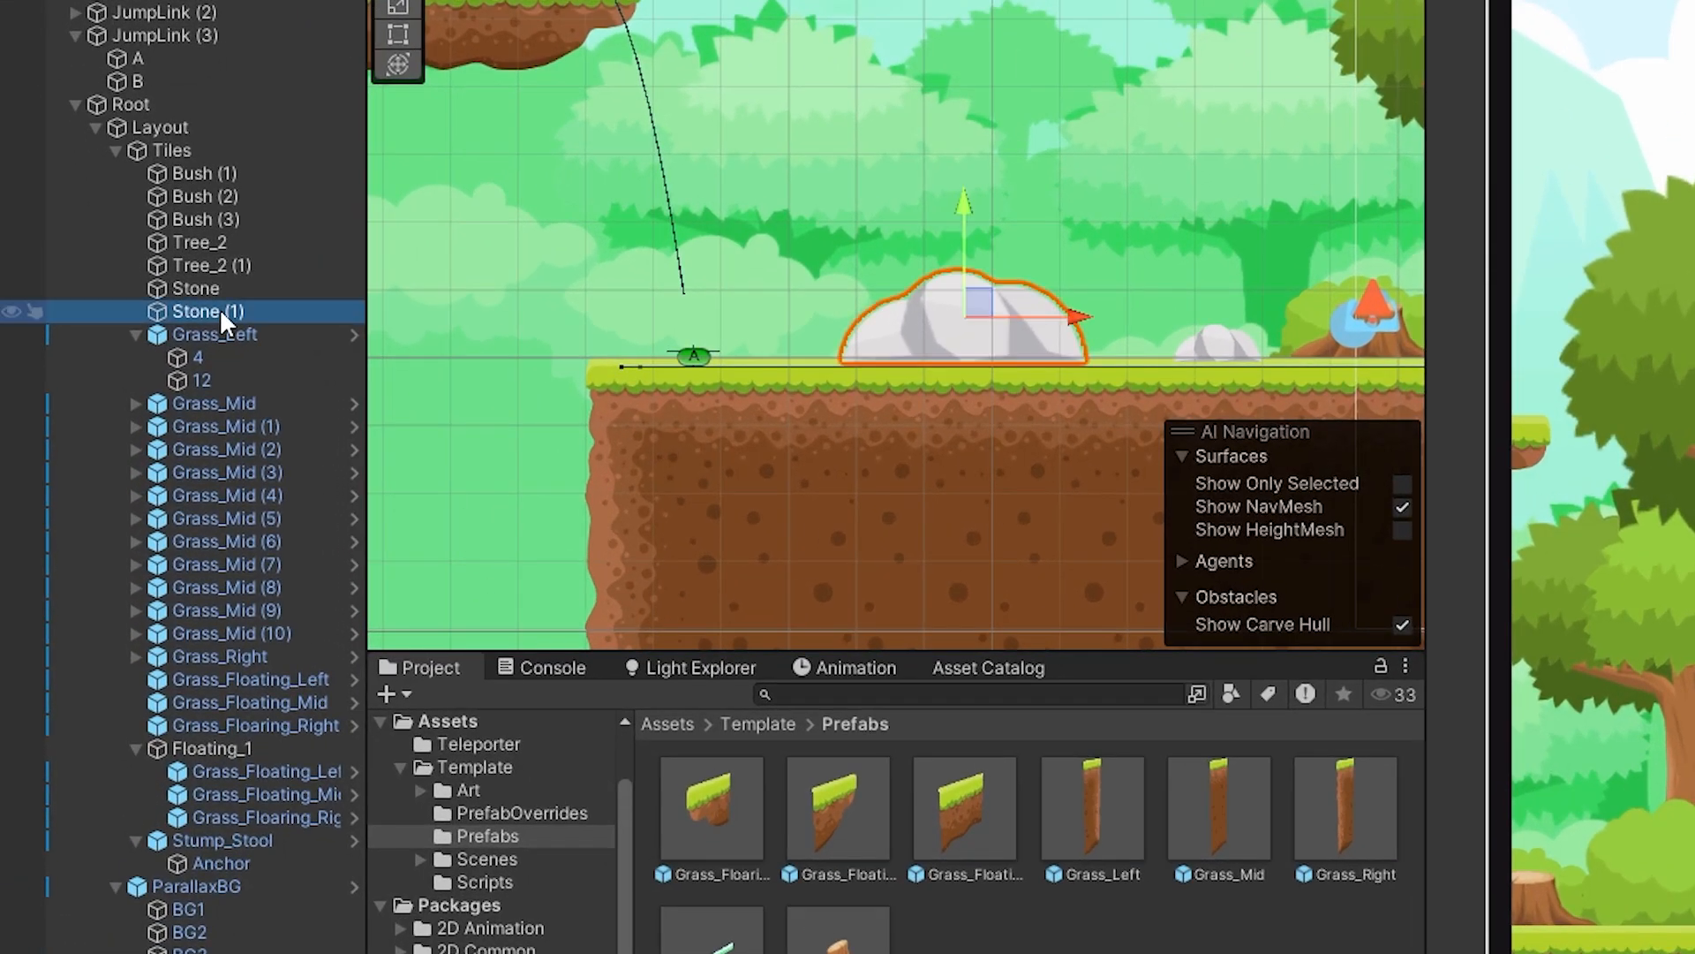
right_click(220, 311)
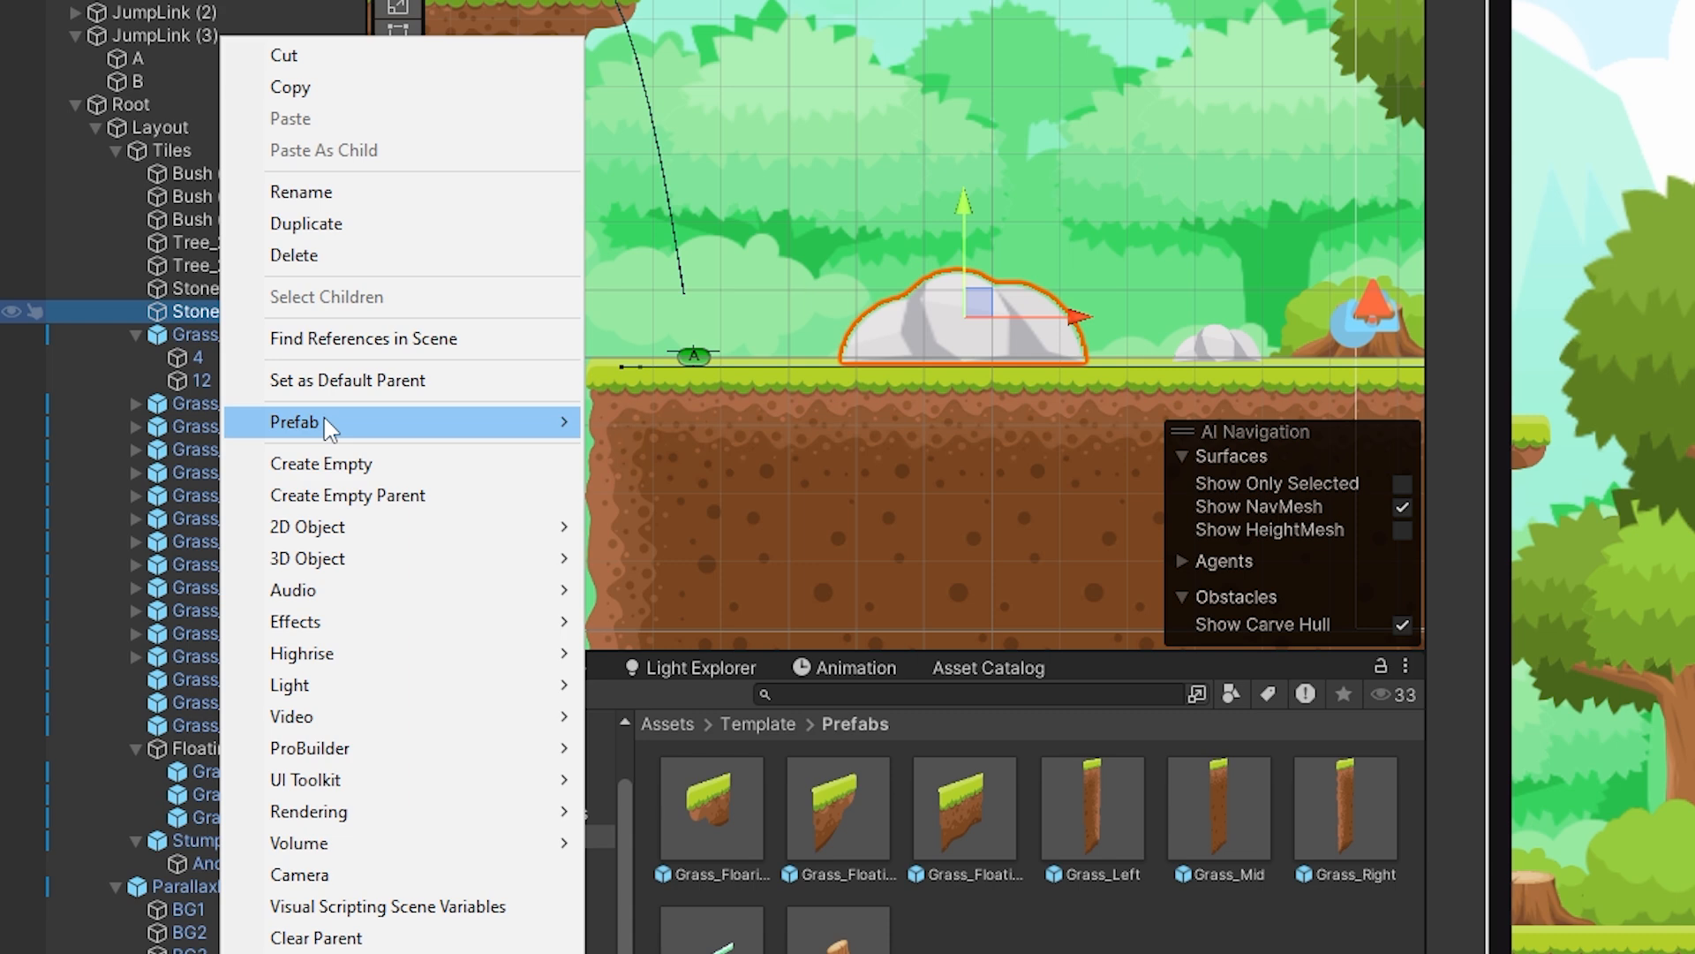
click(351, 462)
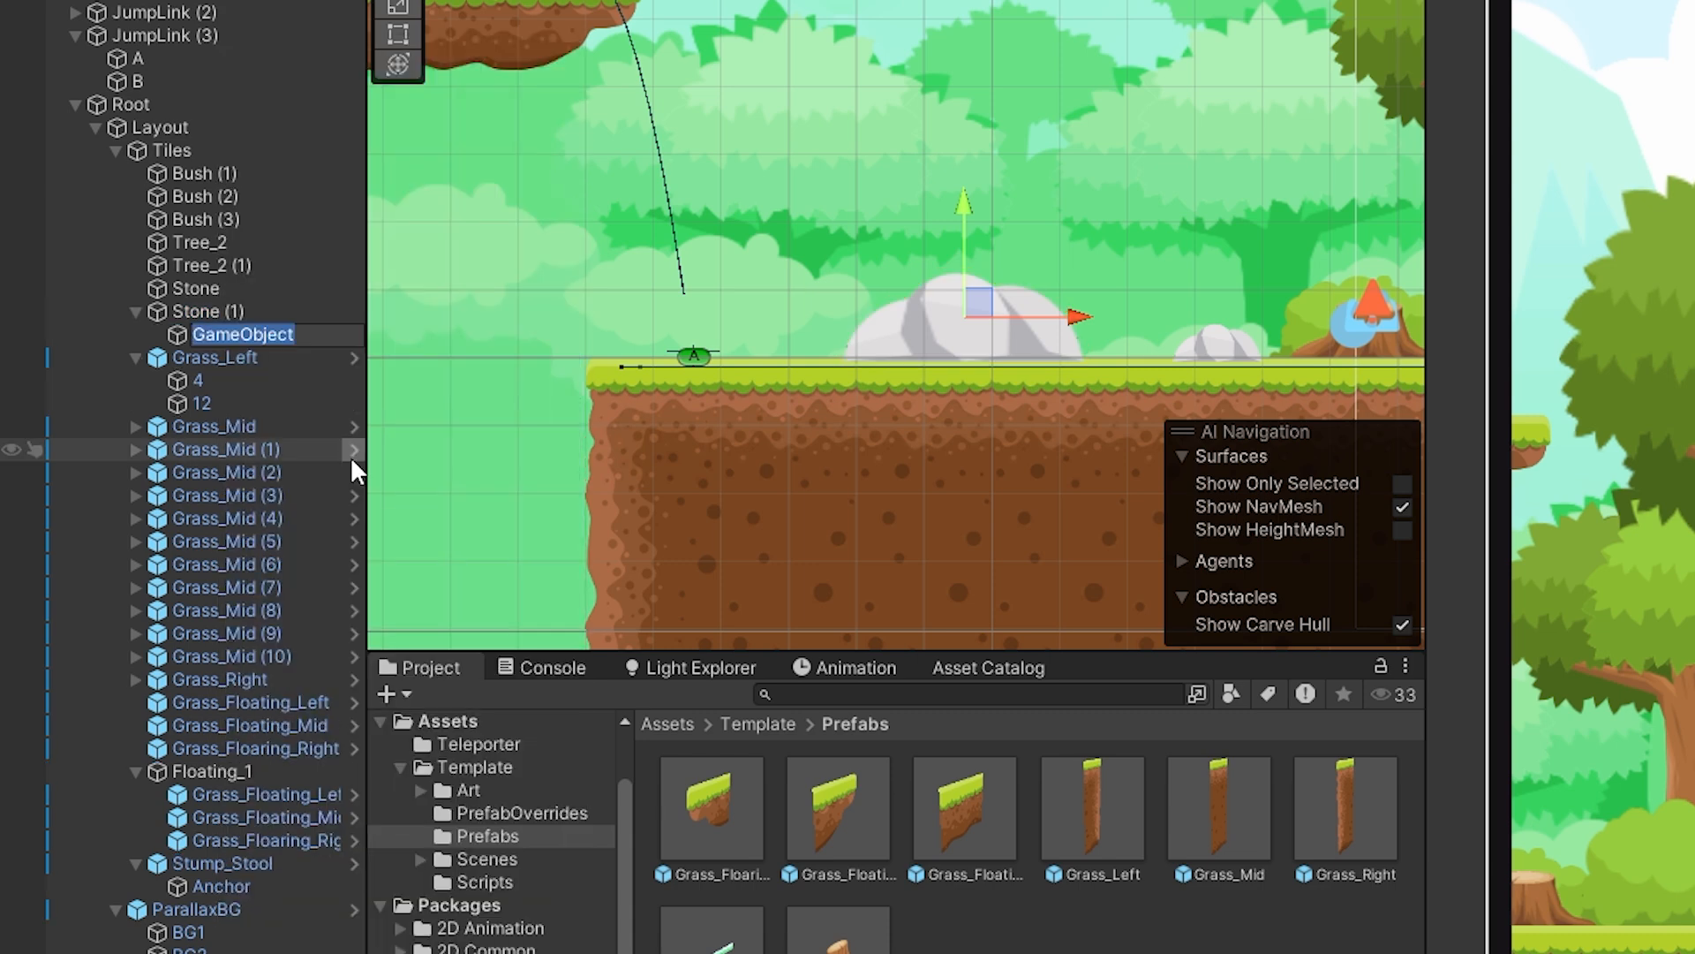
text(Anchor2)
key(Return)
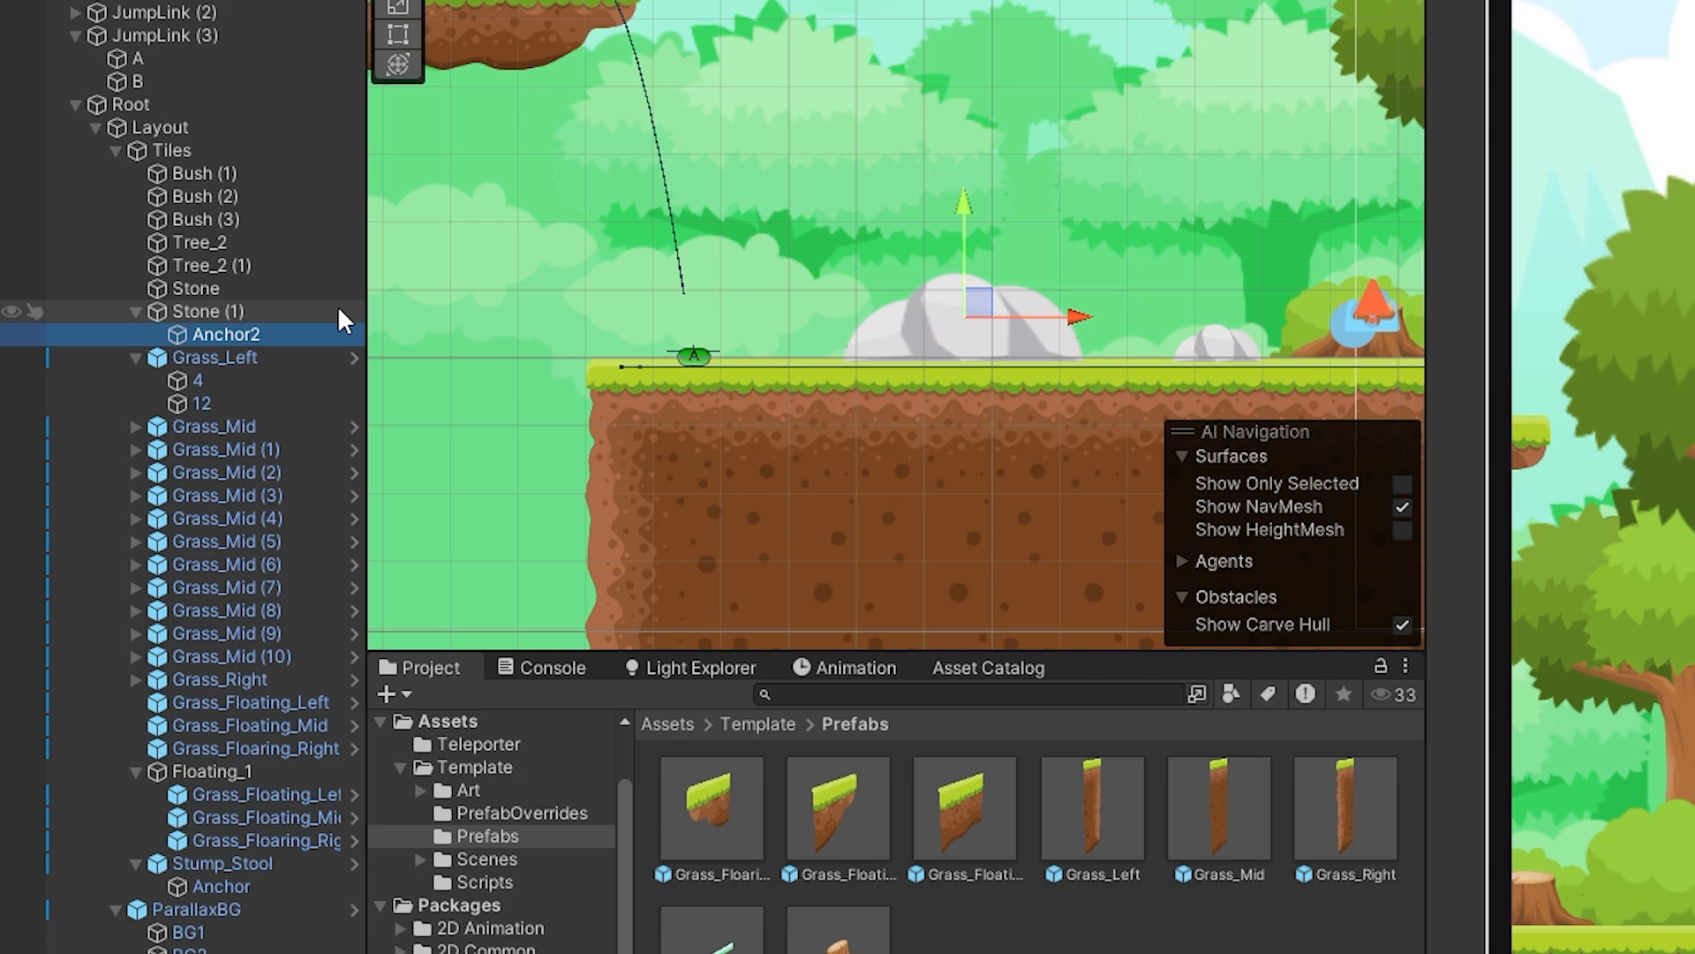
Rename the Anchor2 child of Stone (1) as Anchor_Stone.
click(242, 332)
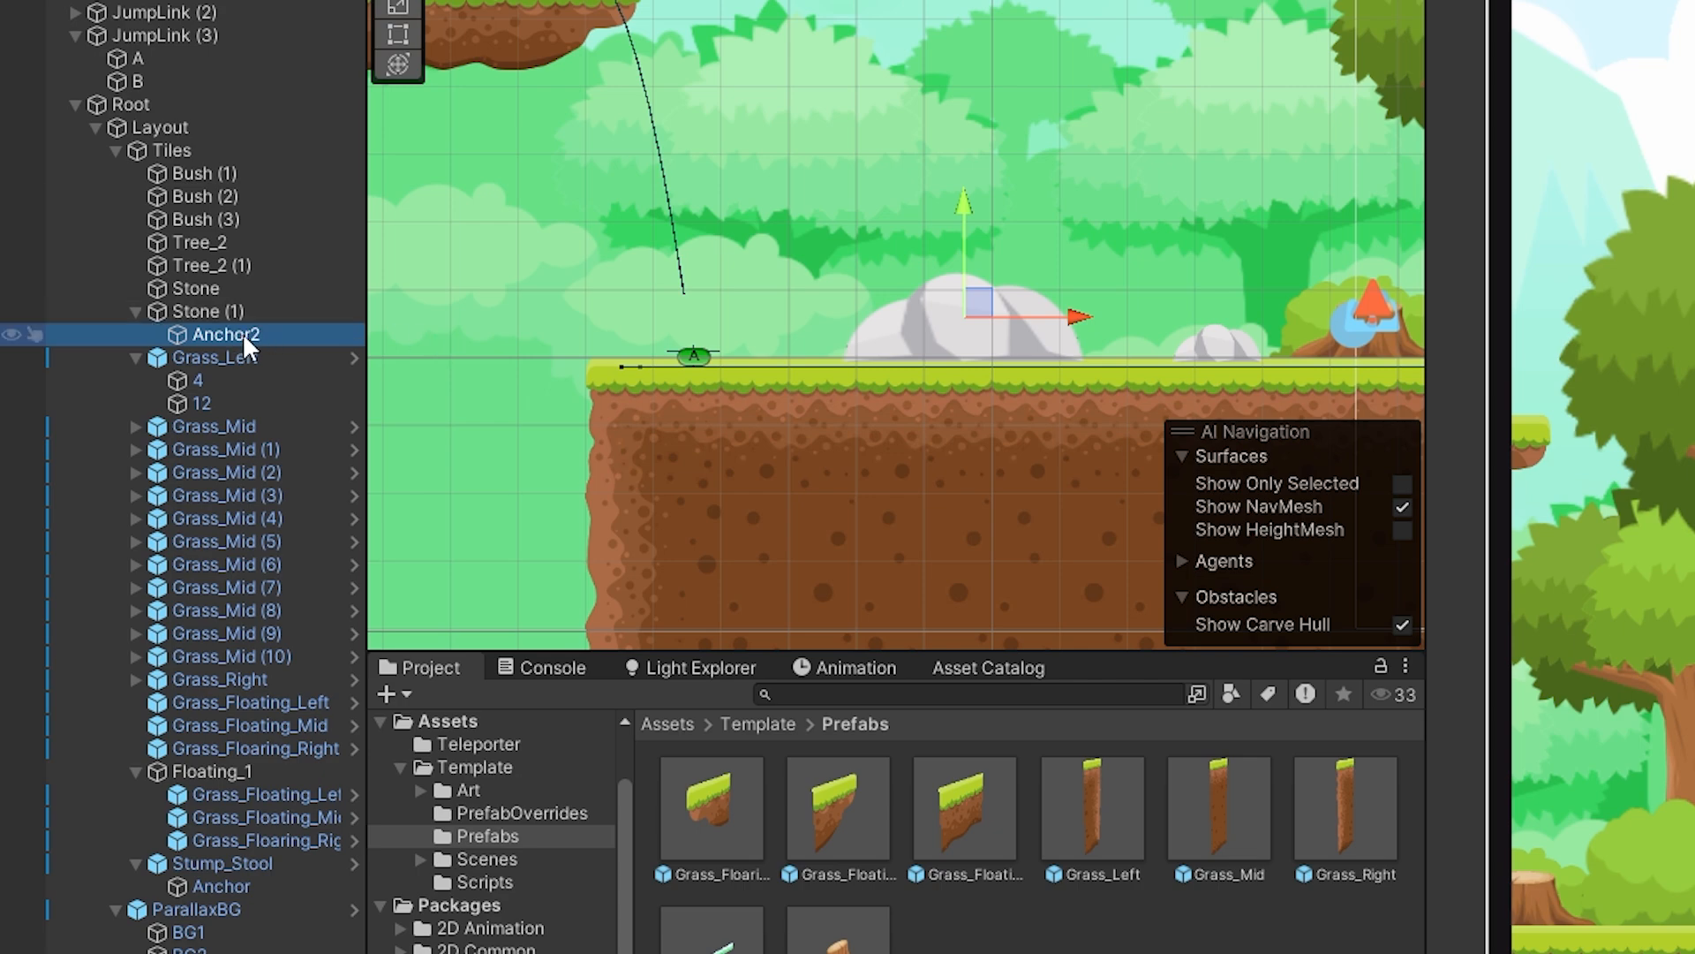
key(Right)
key(BackSpace)
text(_Stone)
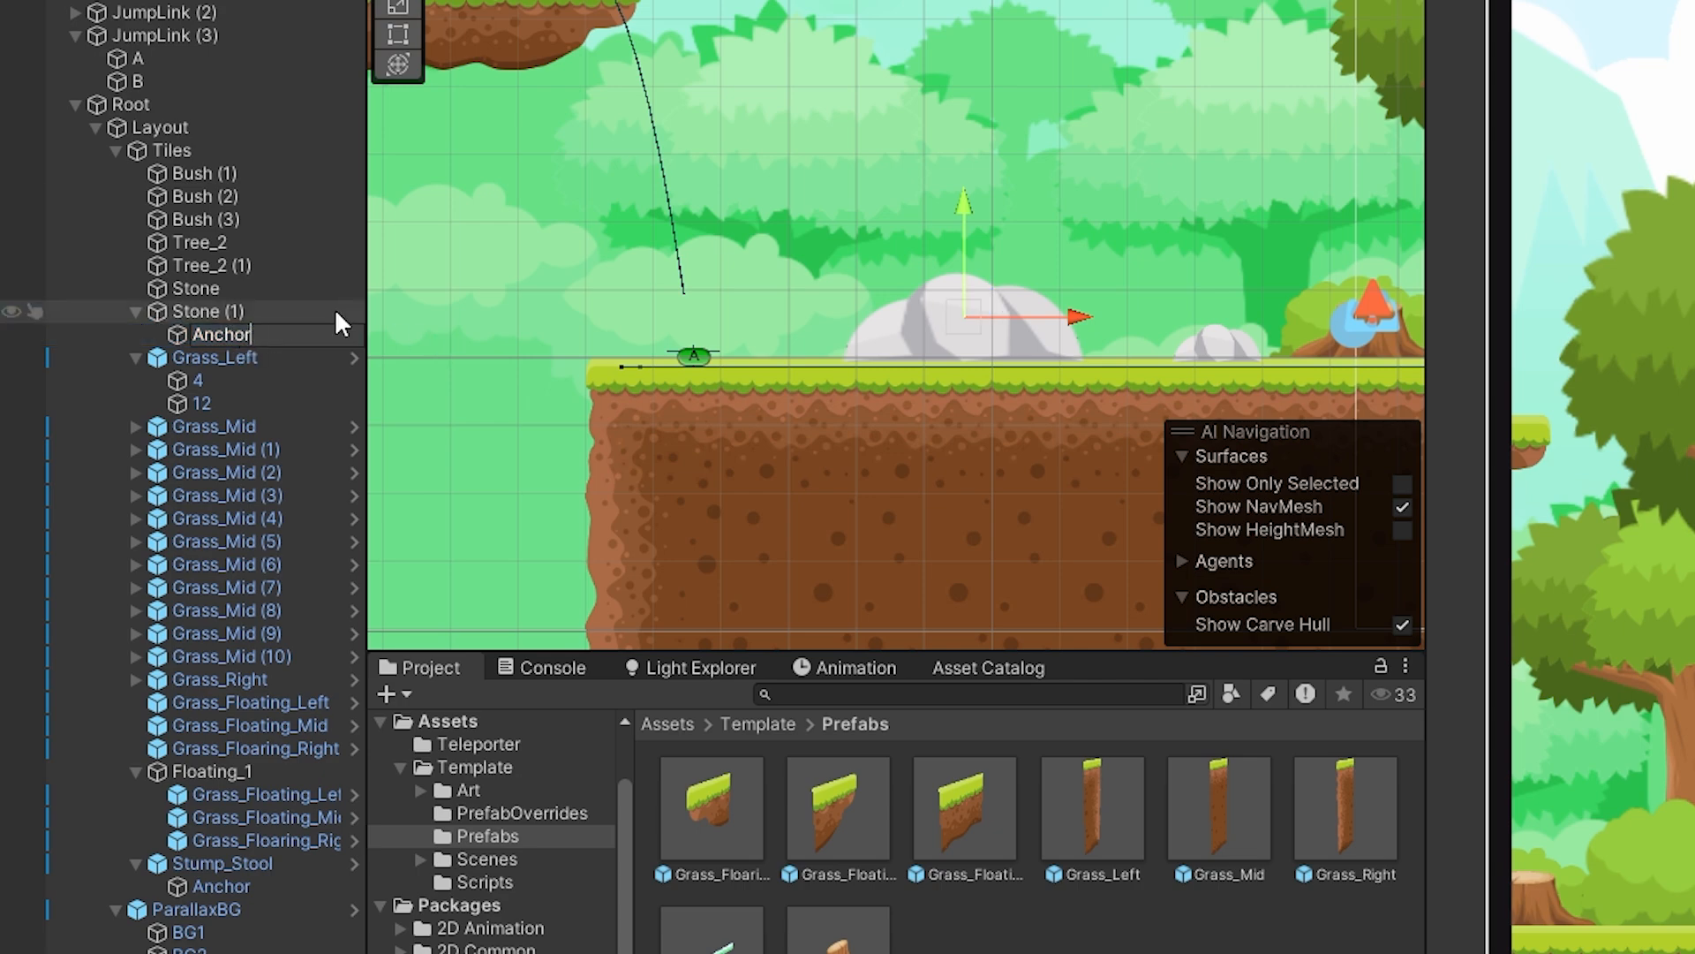
key(Return)
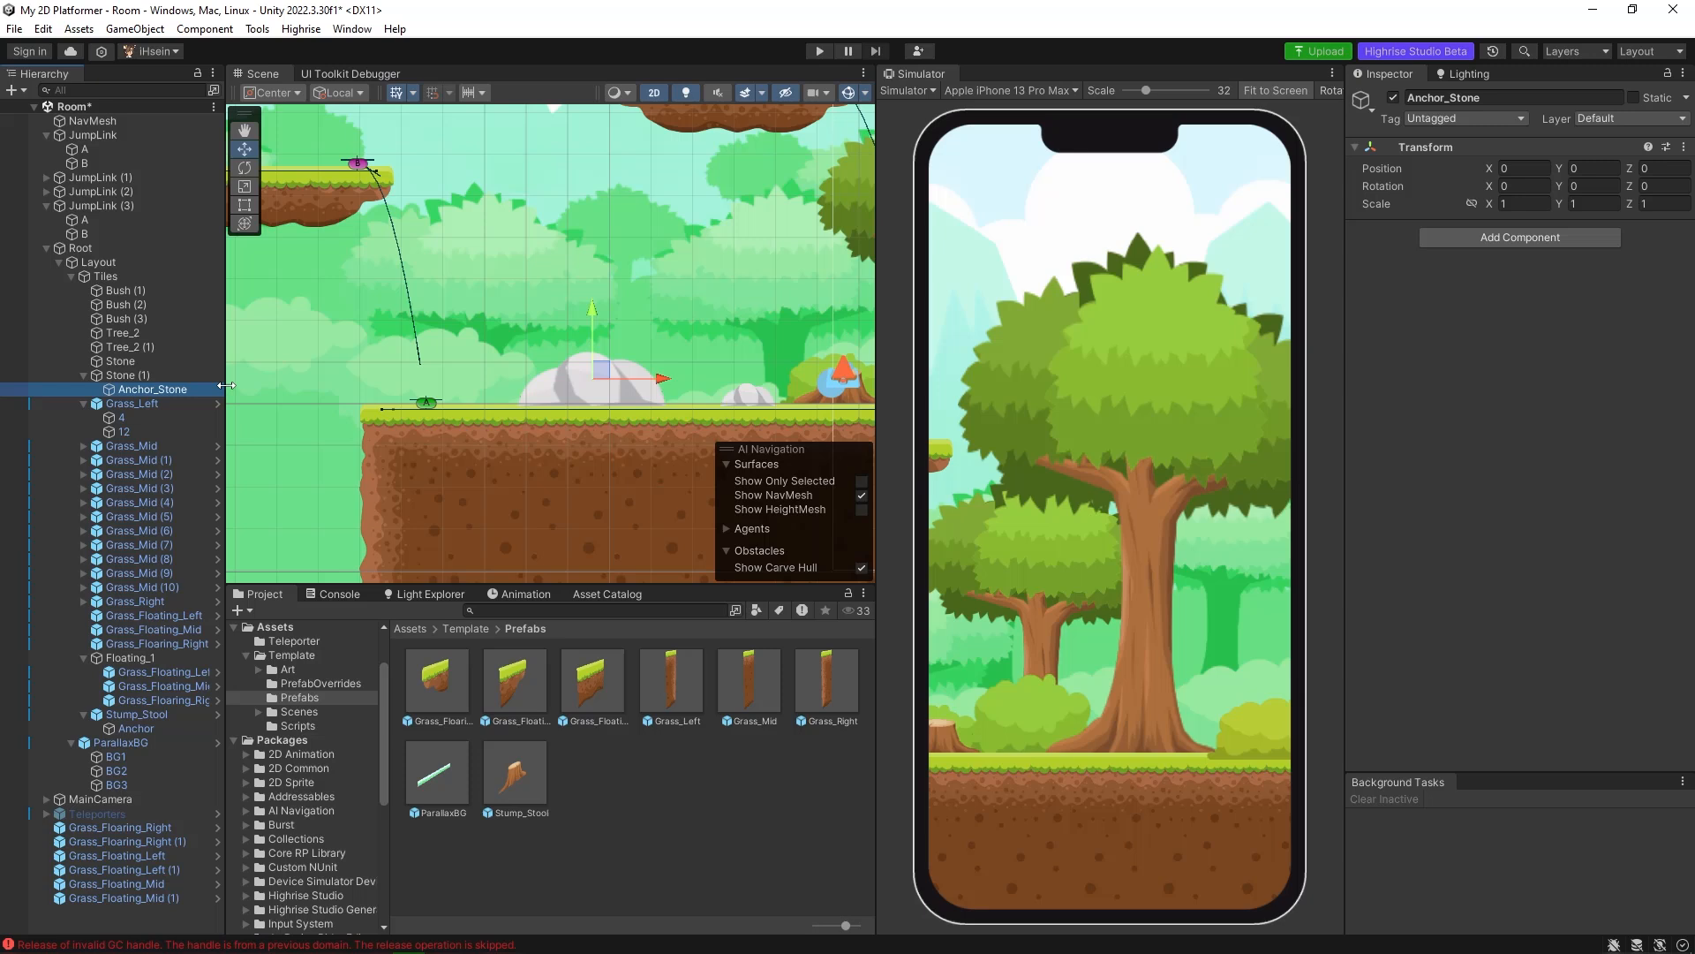
Examine the collider, Tap Handler, Anchor script and NavMeshModifier on Stump_Stool's Anchor child as a reference for the stone anchor.
middle_drag(707, 389, 532, 383)
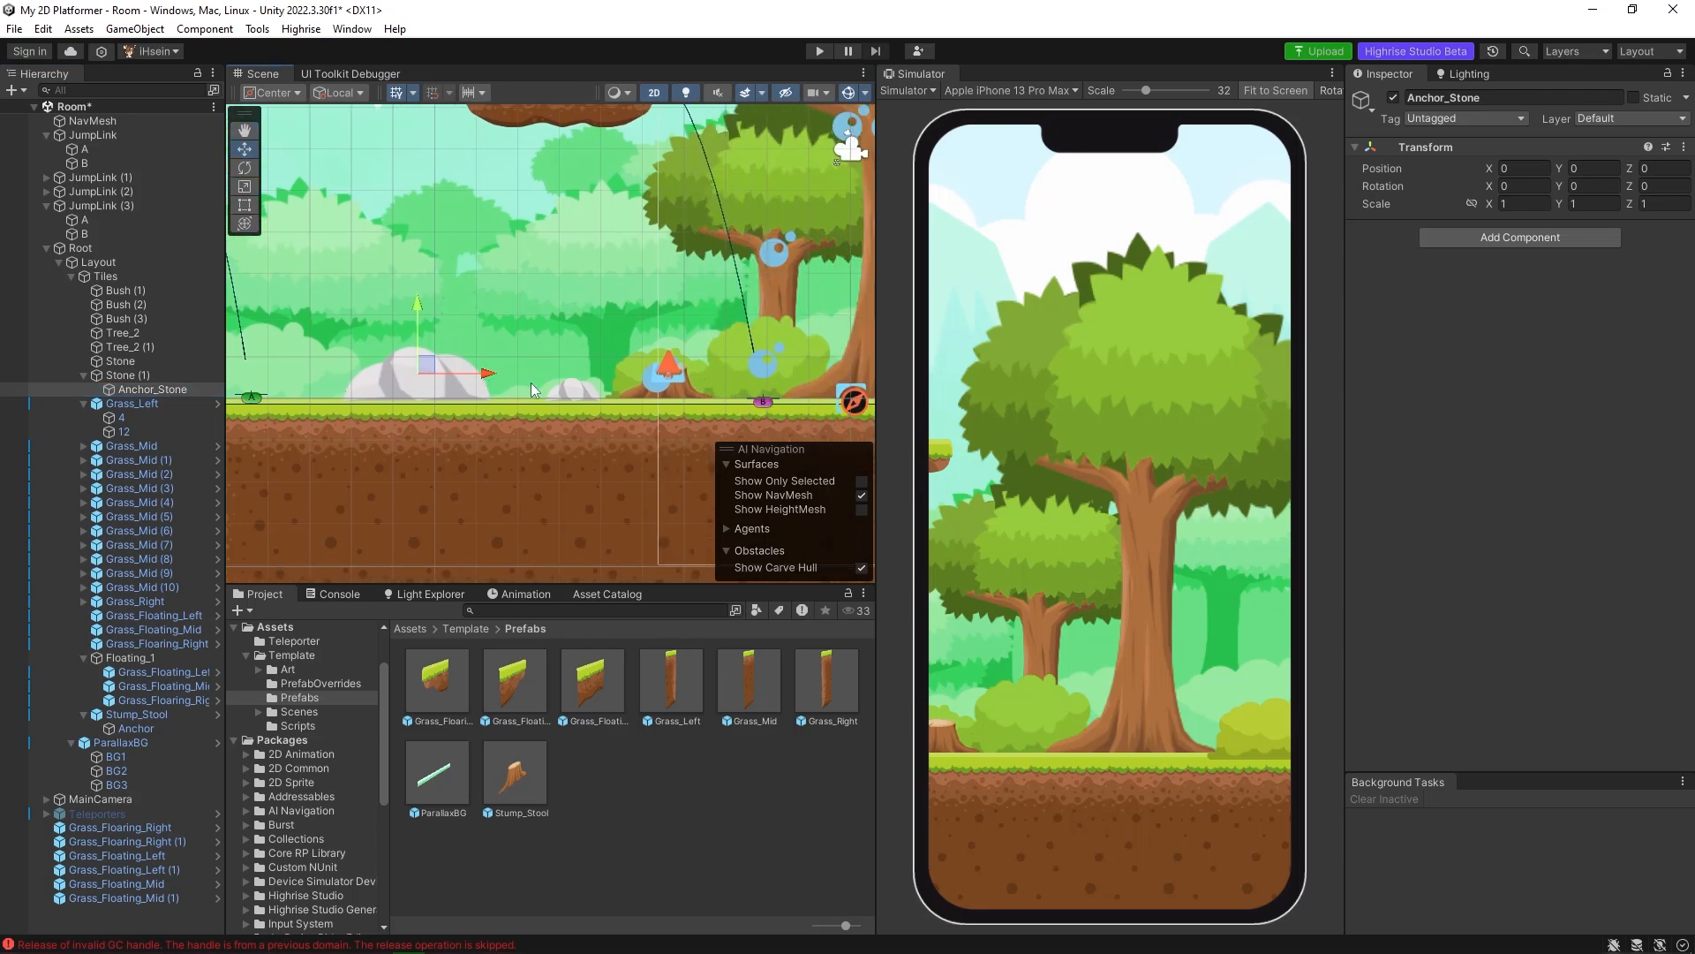
click(675, 394)
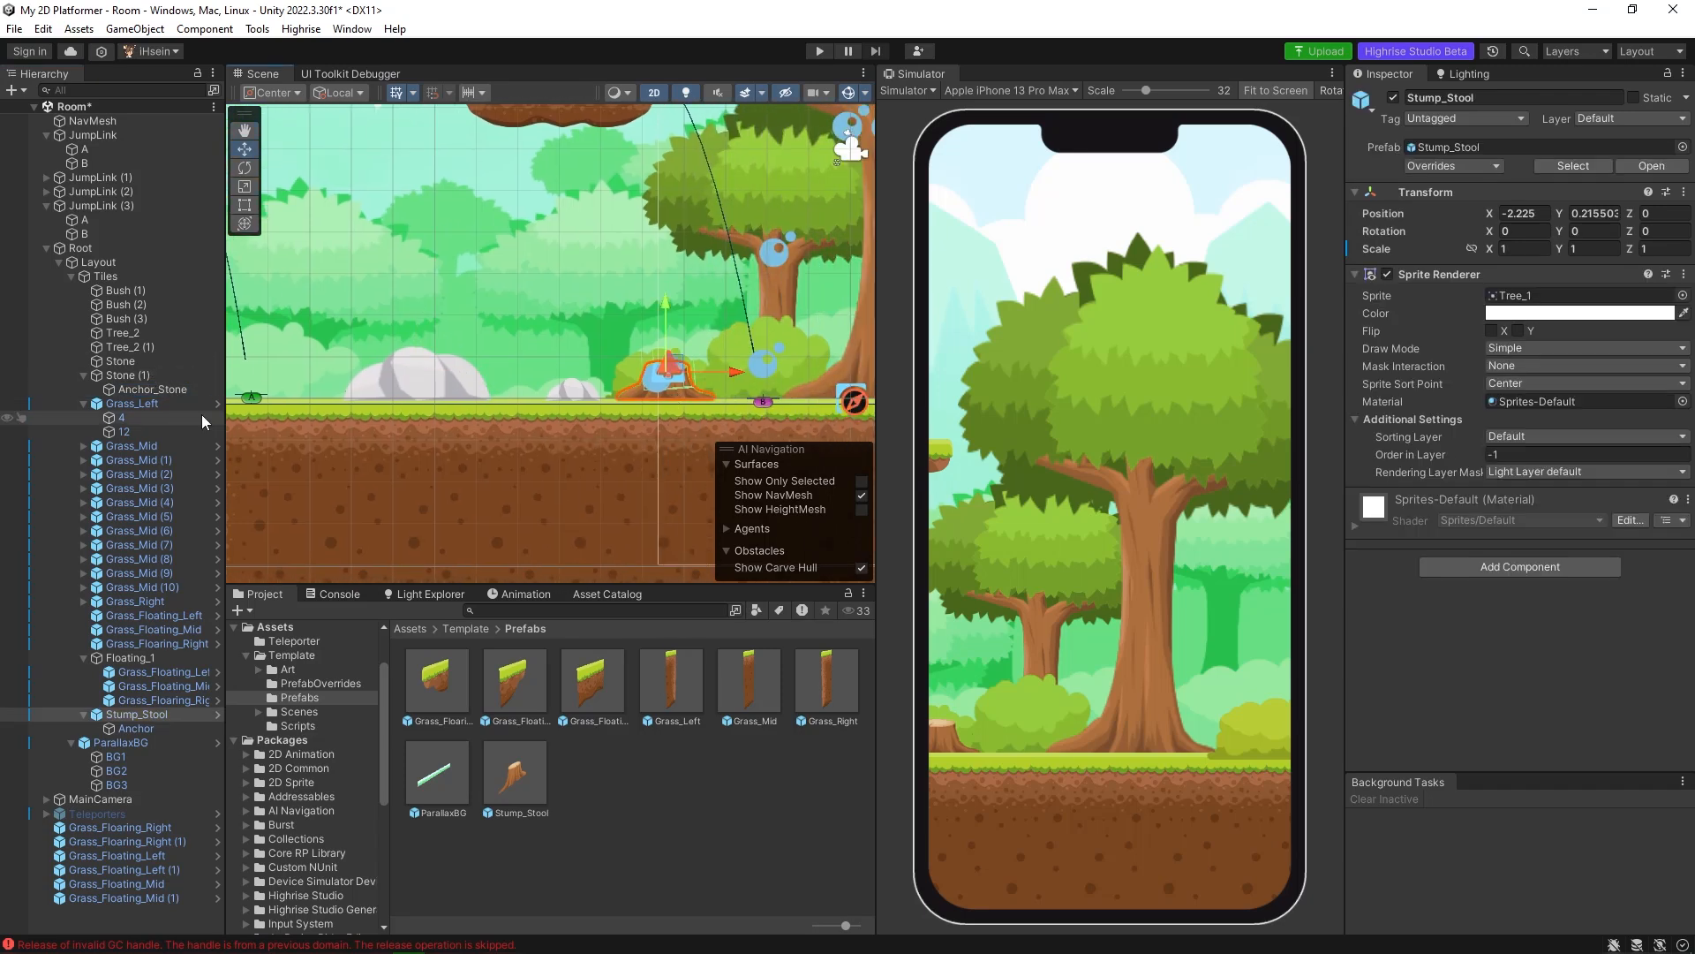
click(141, 728)
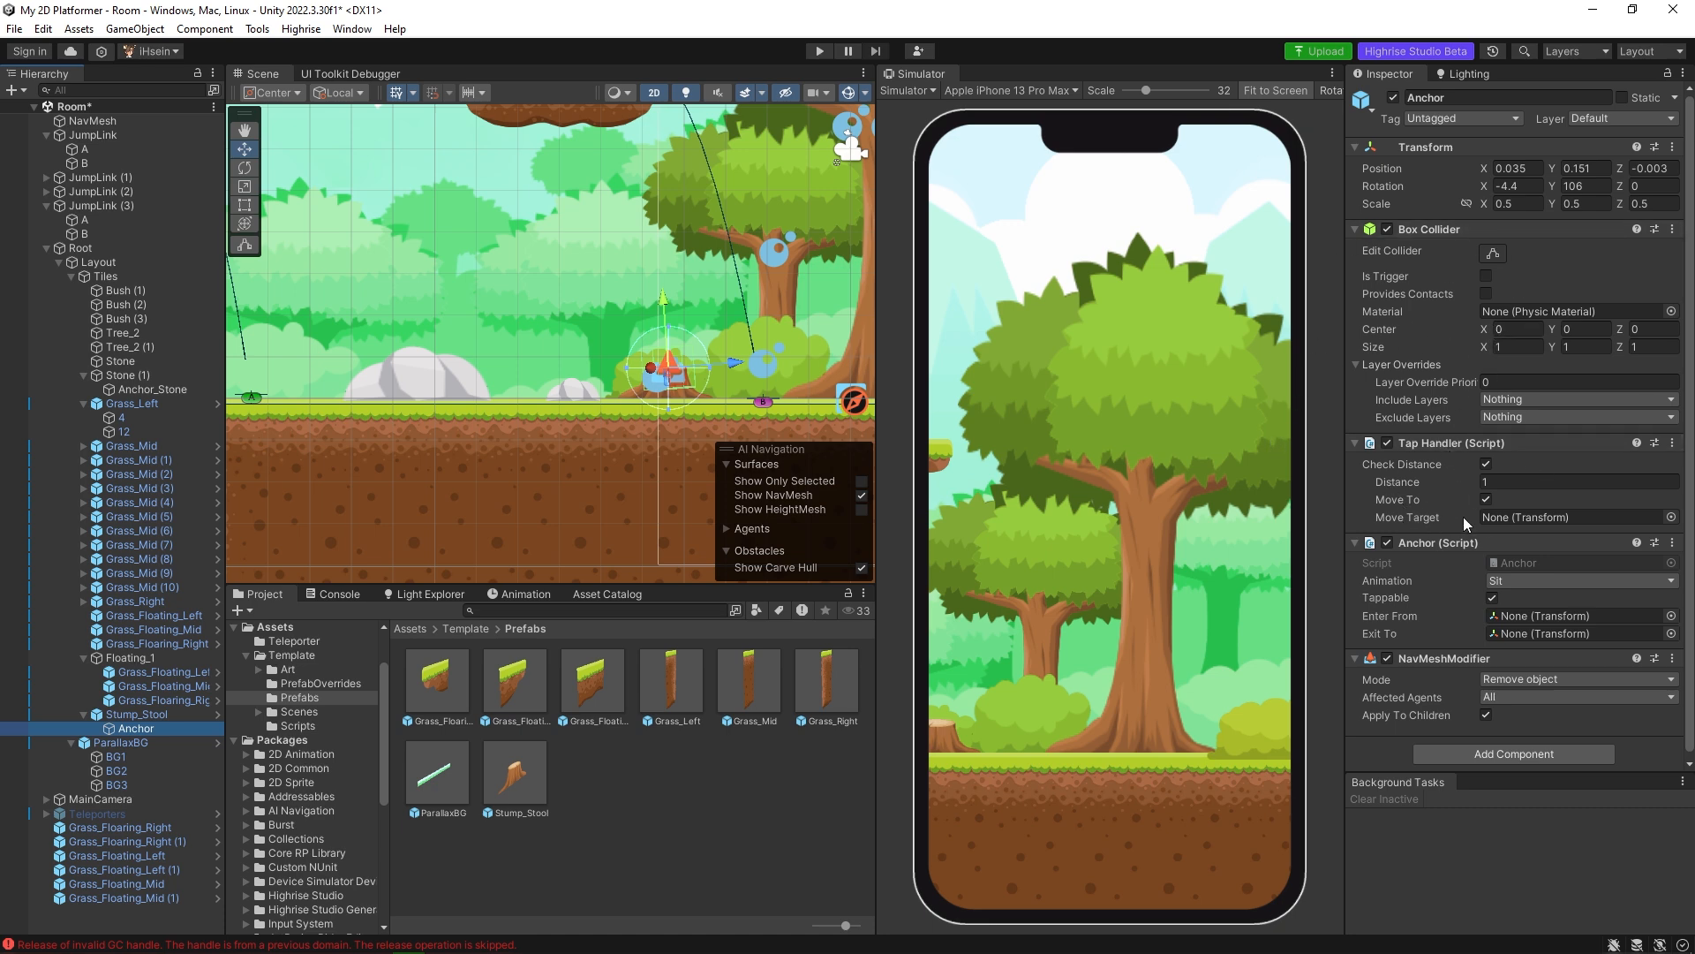
scroll(1464, 517, down, 1)
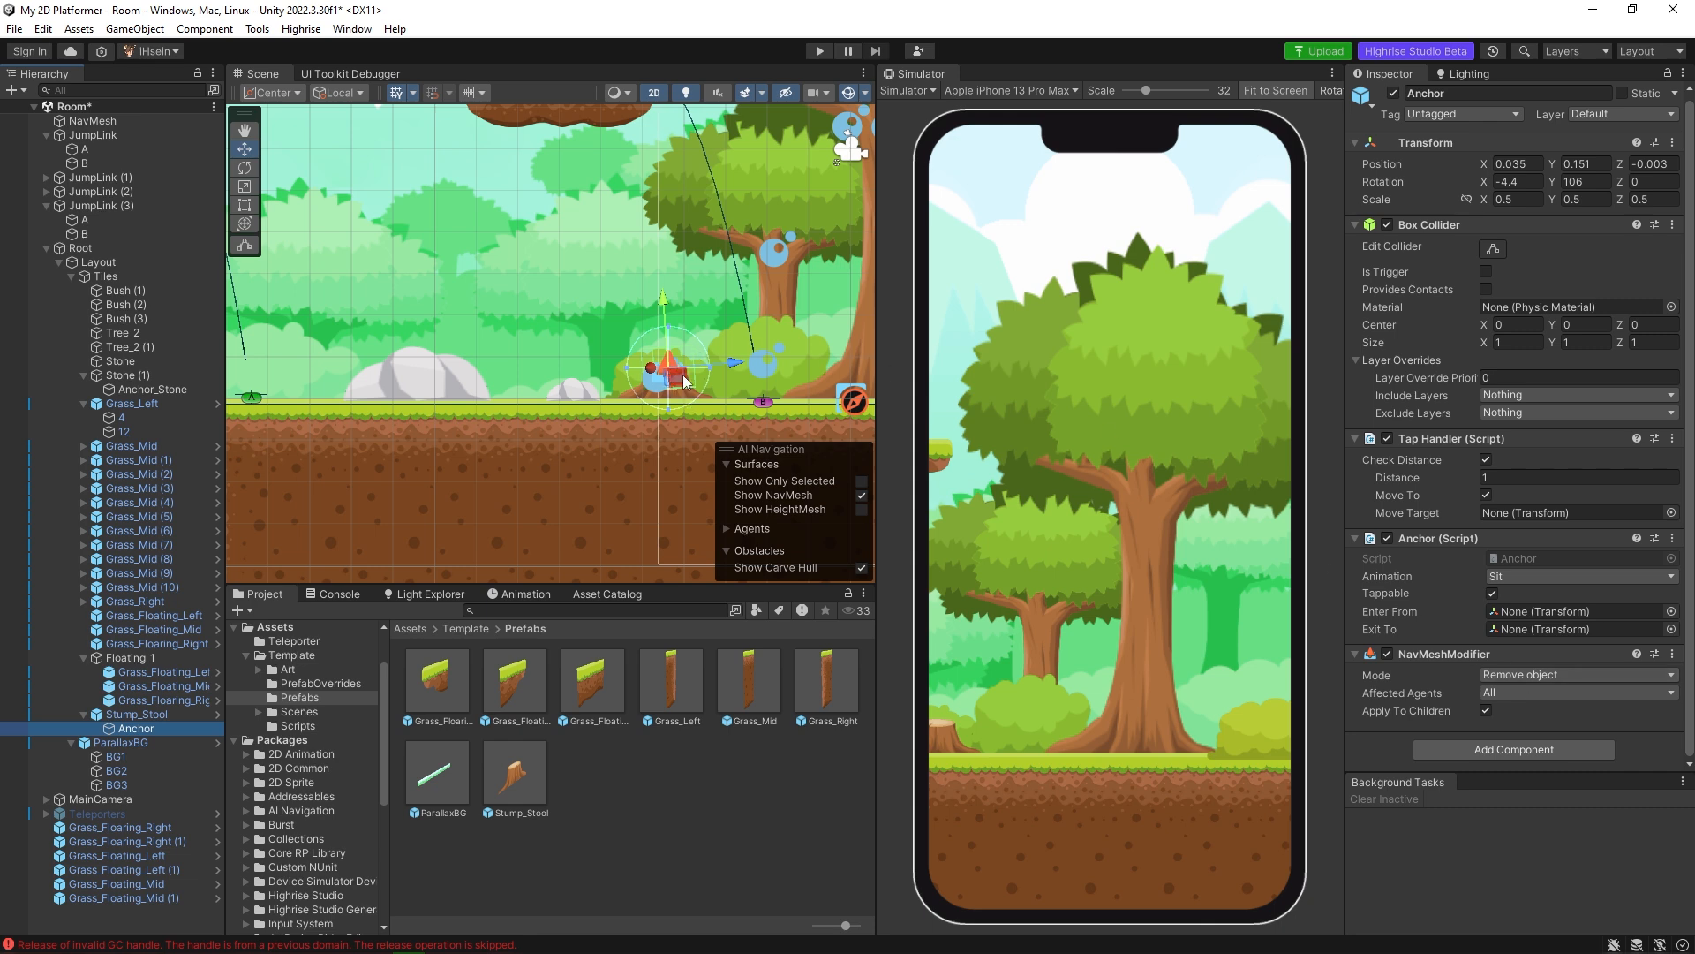
Add a Box Collider component to Anchor_Stone.
middle_drag(408, 382, 602, 367)
scroll(611, 365, up, 2)
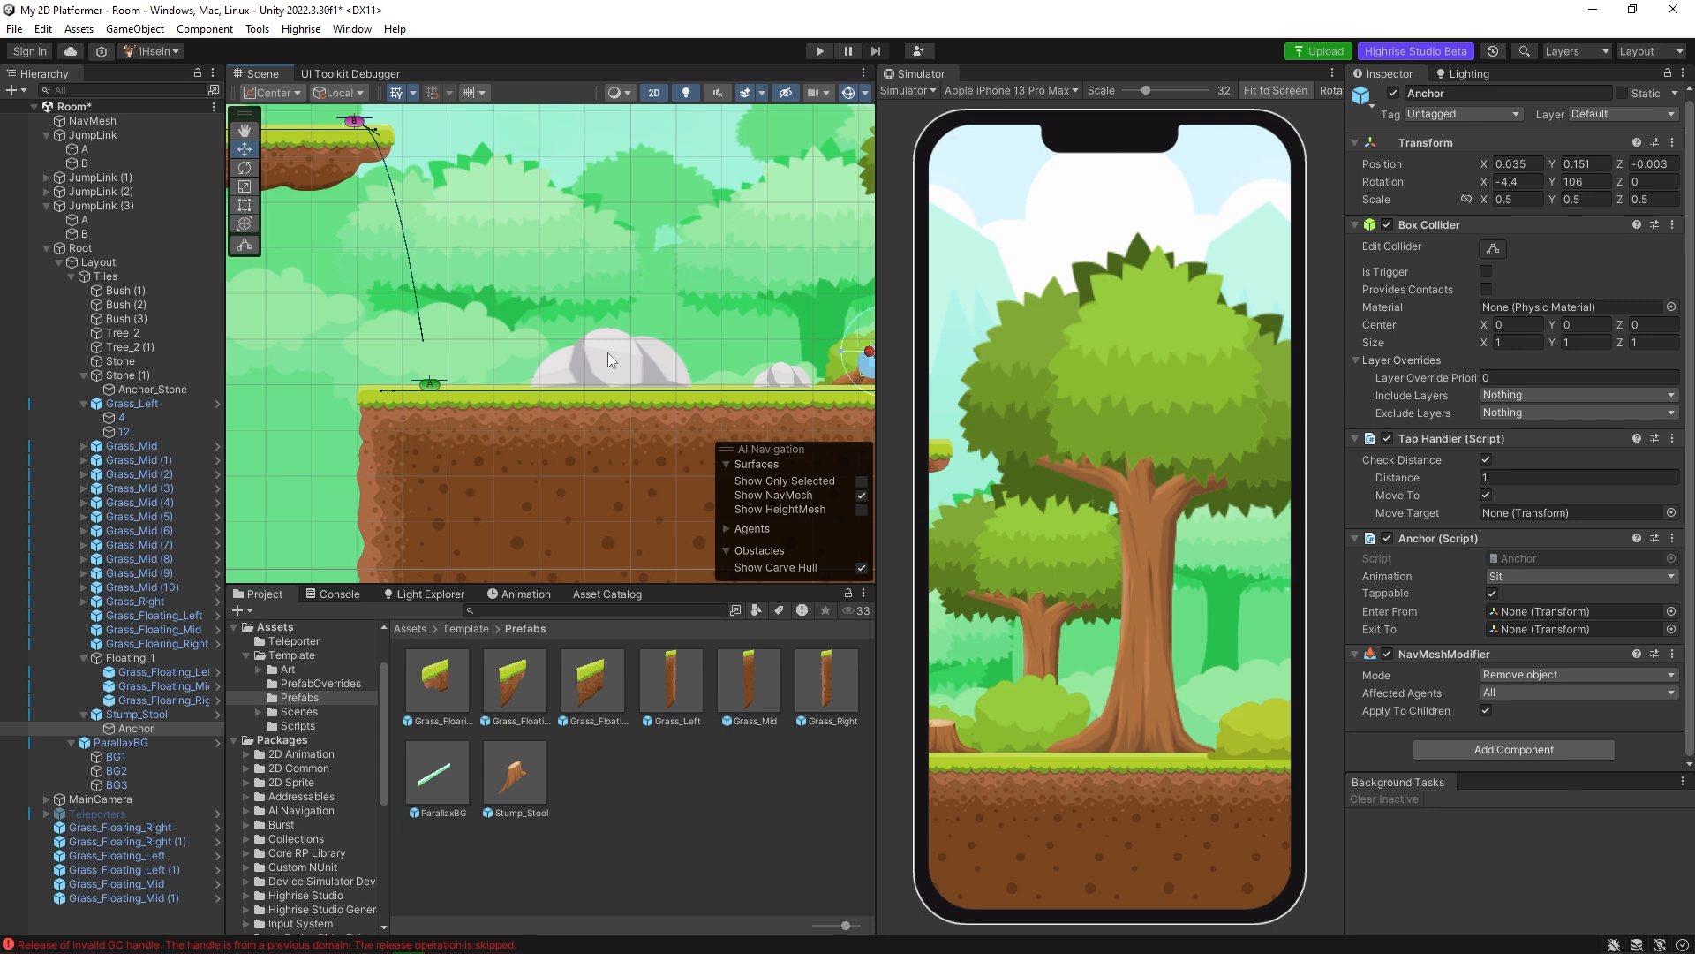
click(597, 363)
click(156, 389)
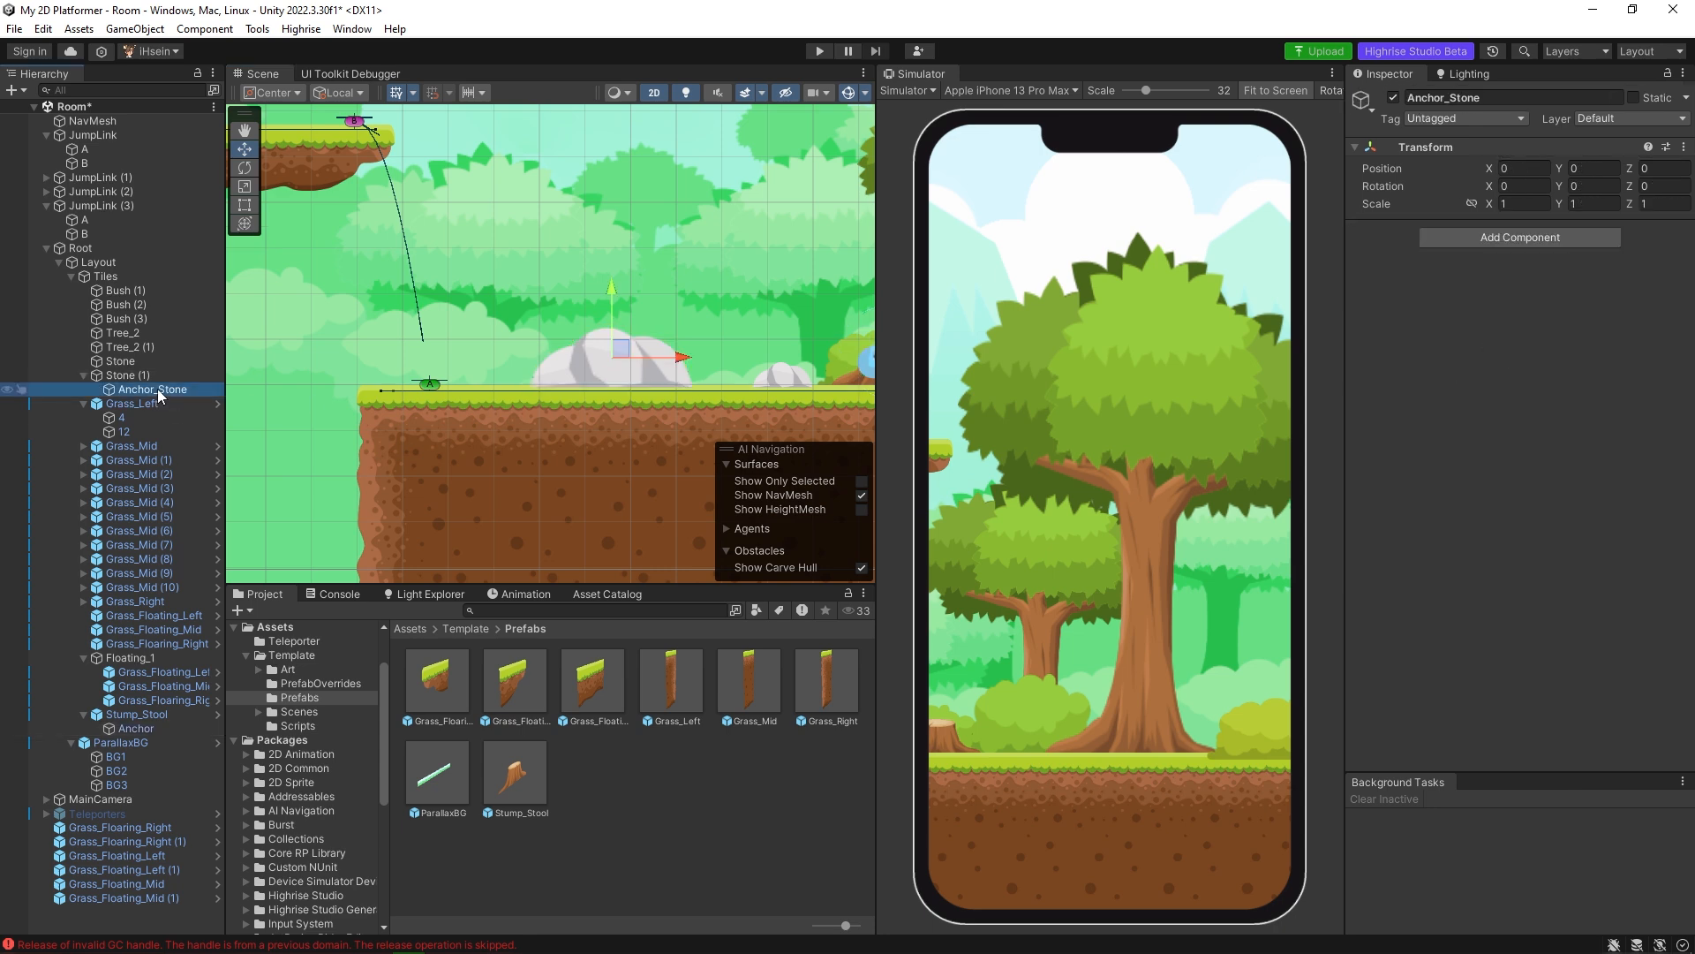
click(1528, 237)
text(box)
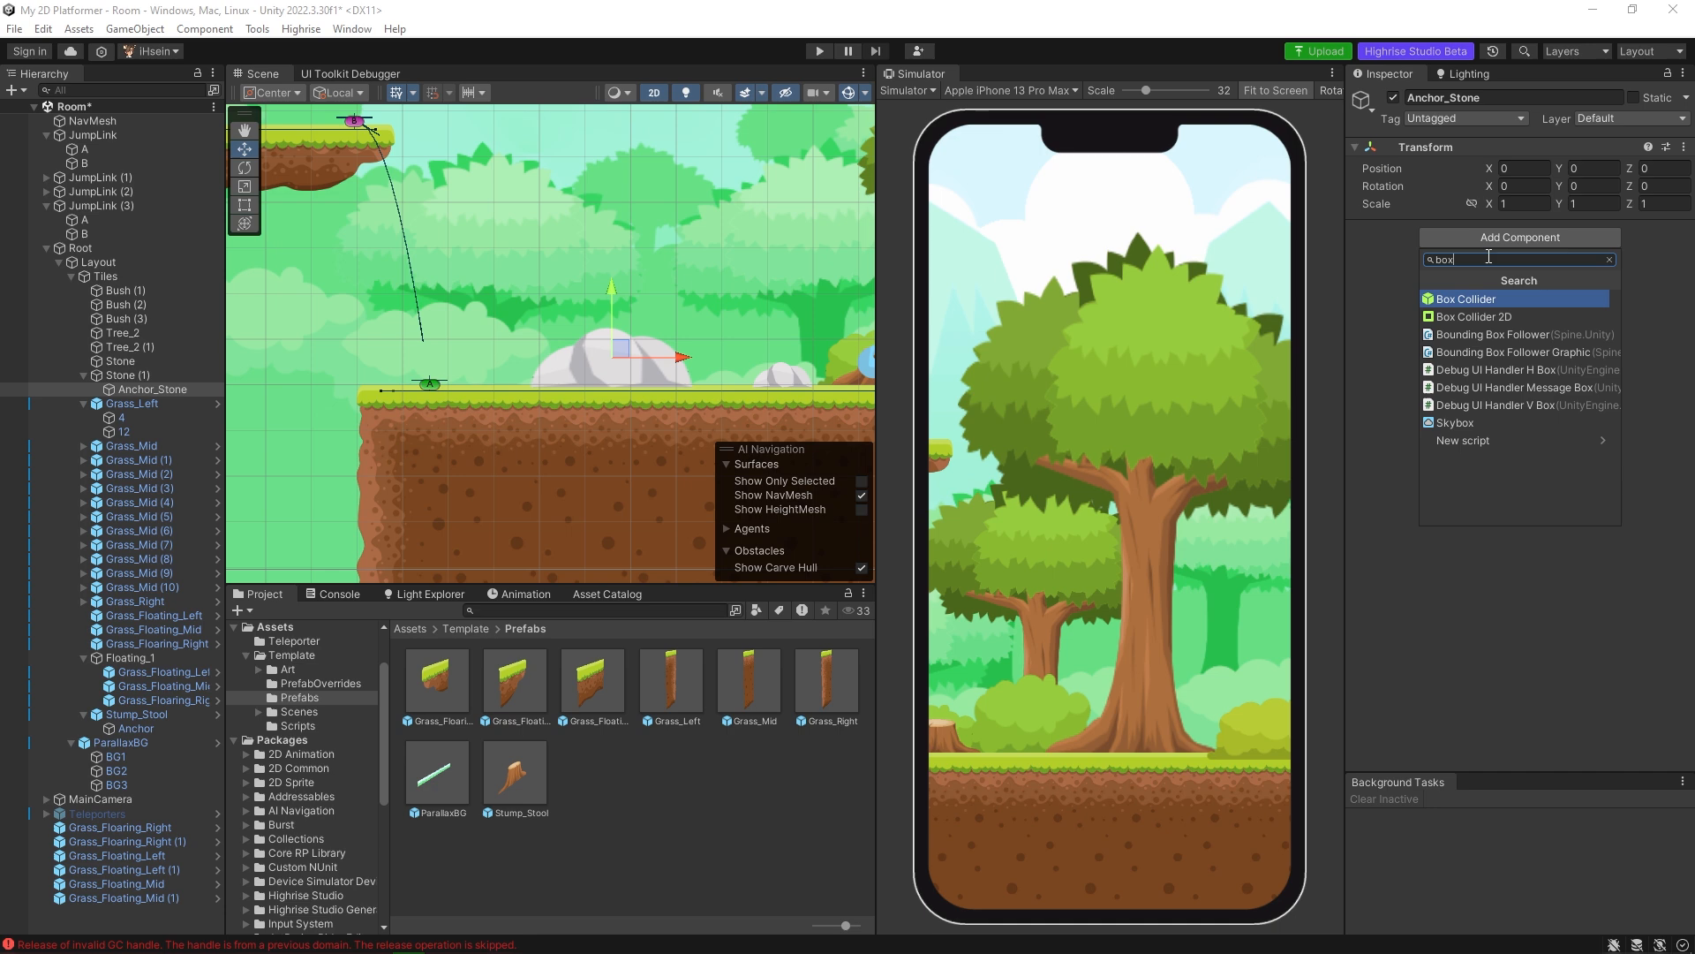
click(1501, 299)
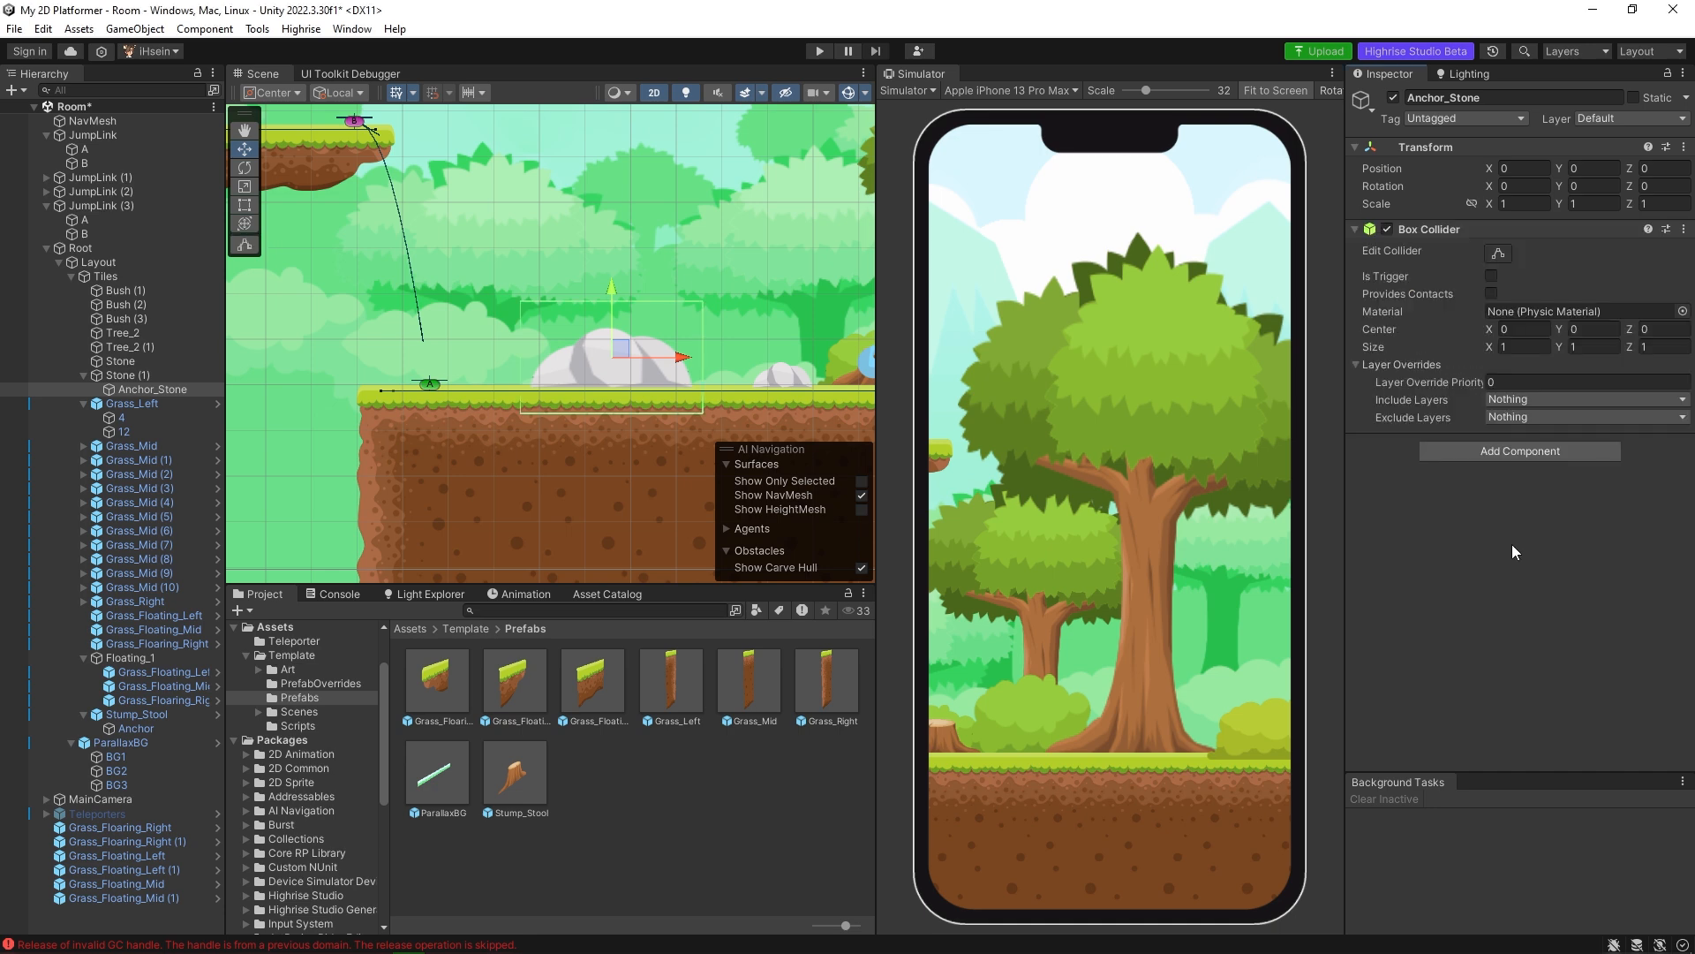
Add the Highrise Anchor and Tap Handler scripts to Anchor_Stone.
click(1502, 454)
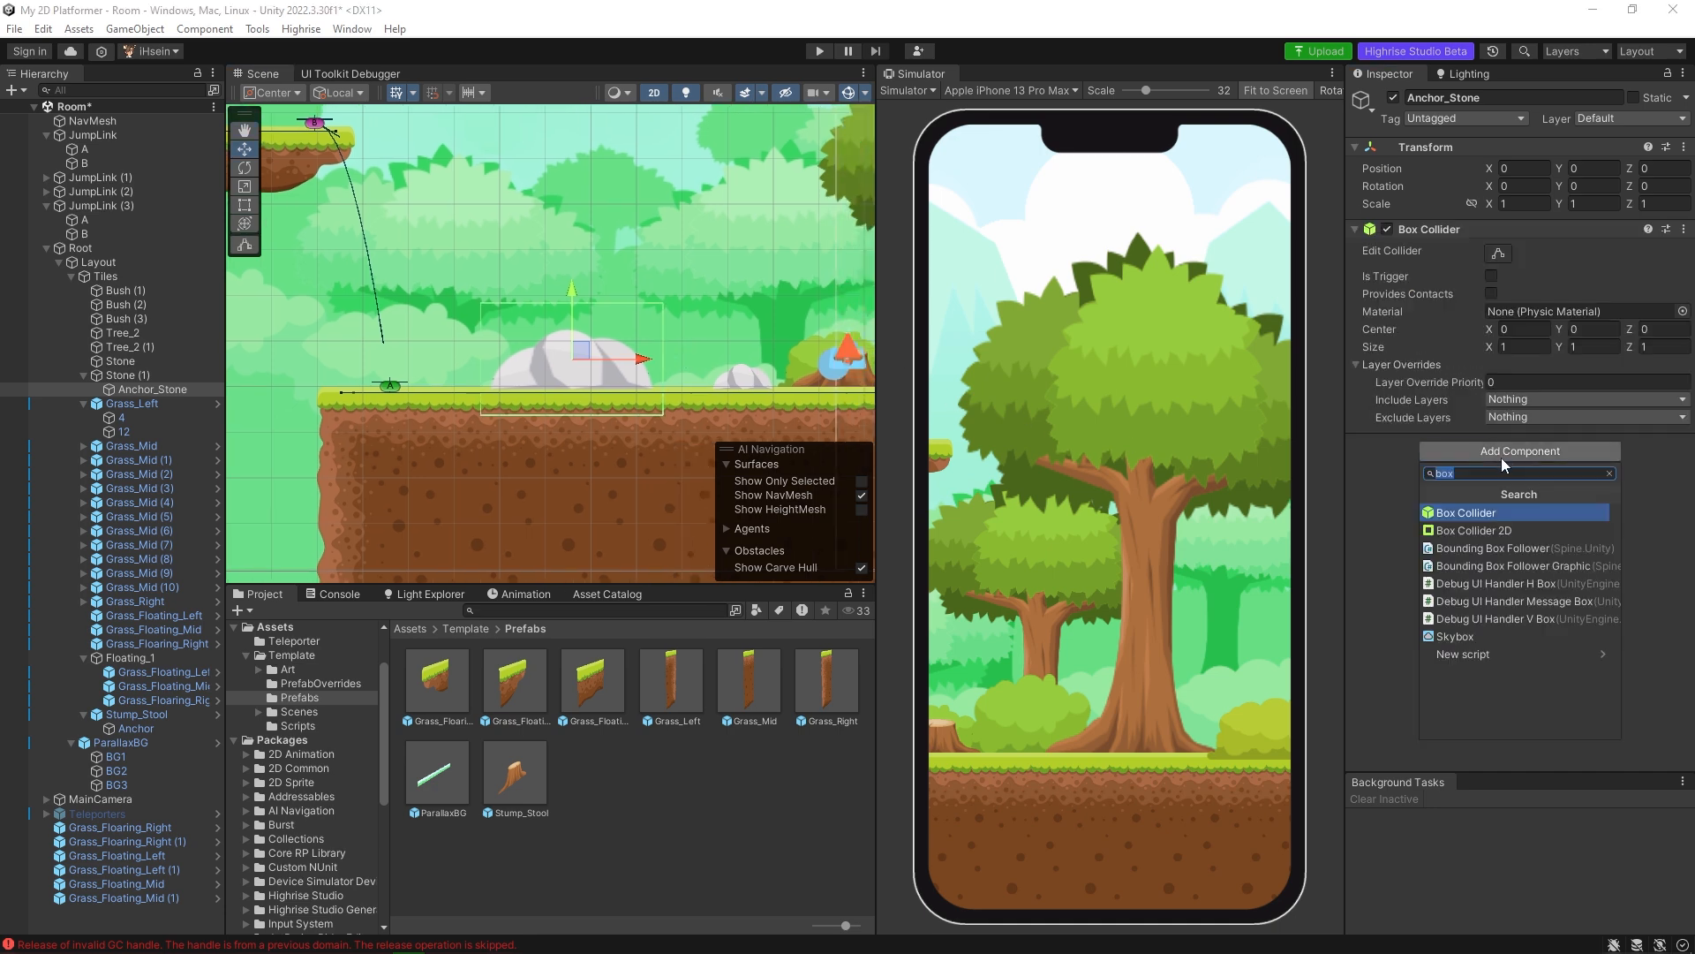
text(anch)
key(Return)
click(1501, 566)
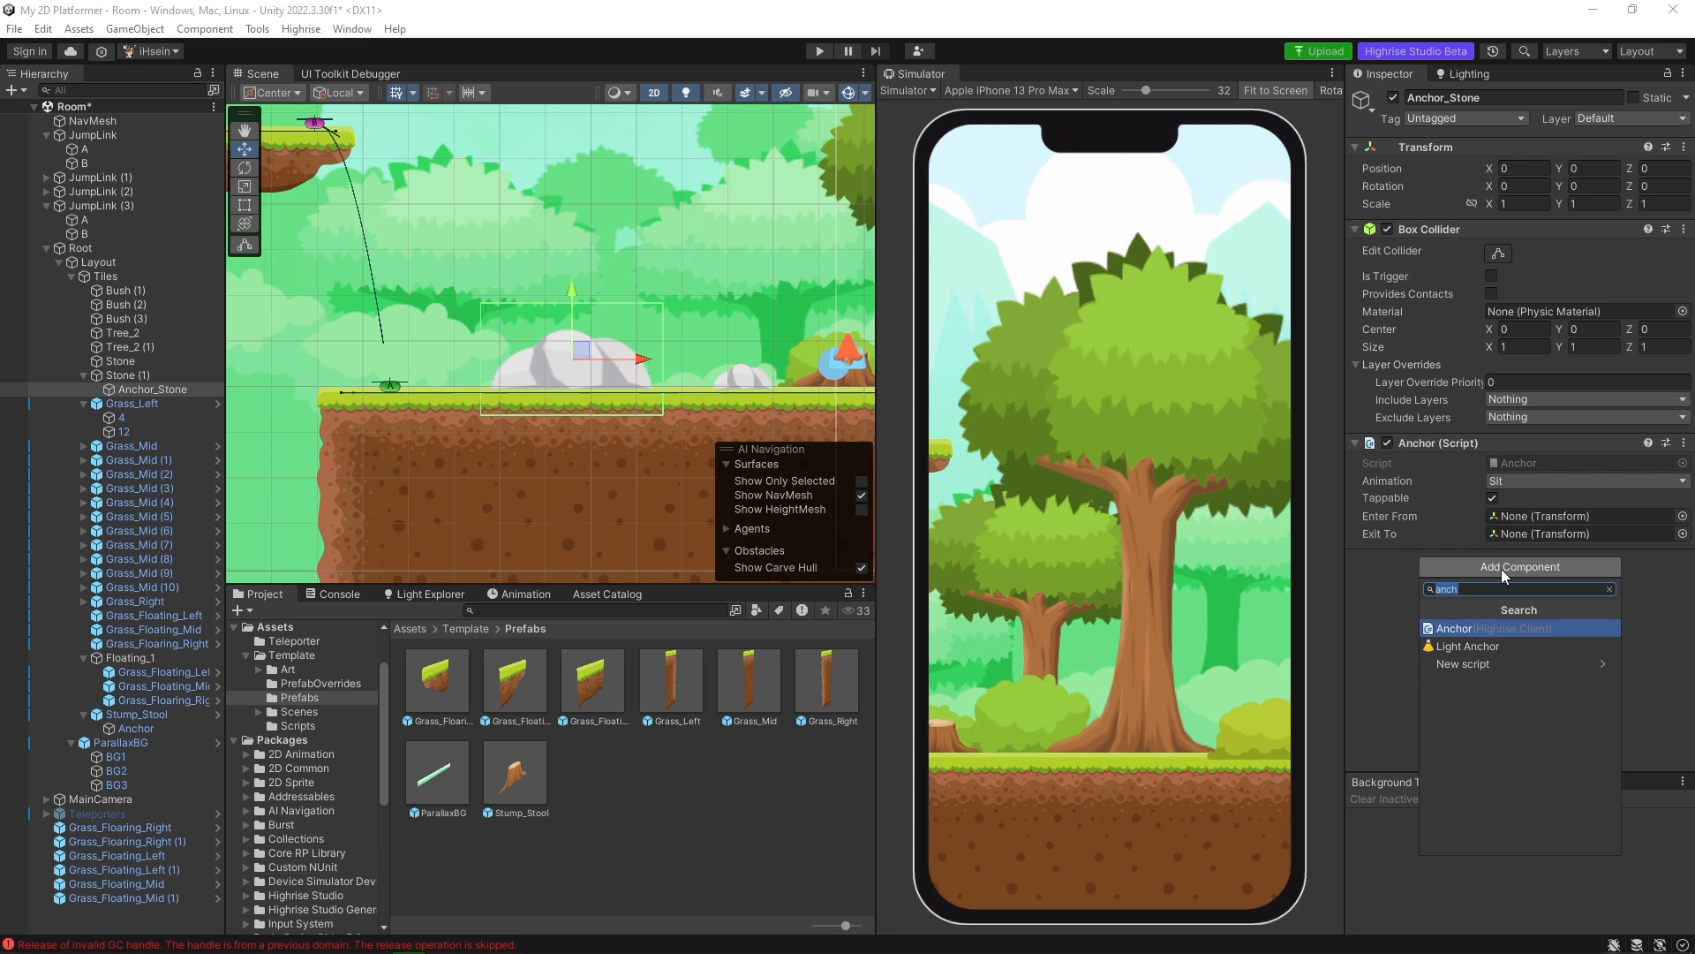
text(tap)
key(Return)
Add a NavMeshModifier component to Anchor_Stone with its mode set to Remove object.
click(1516, 668)
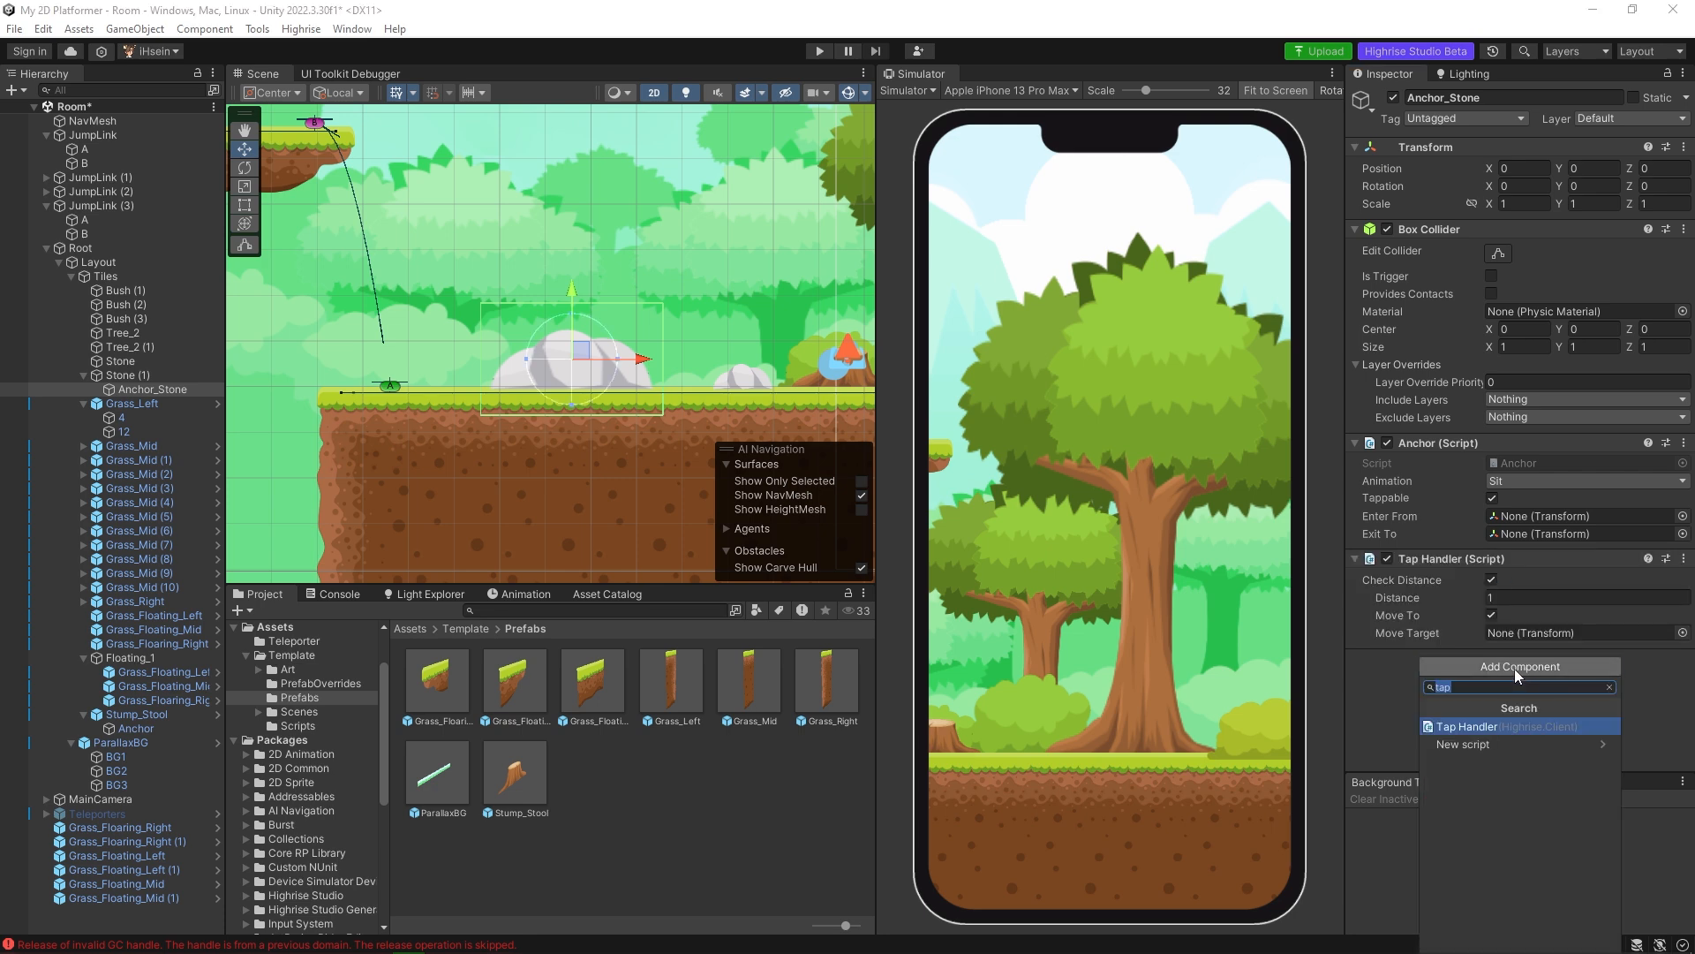
text(nav)
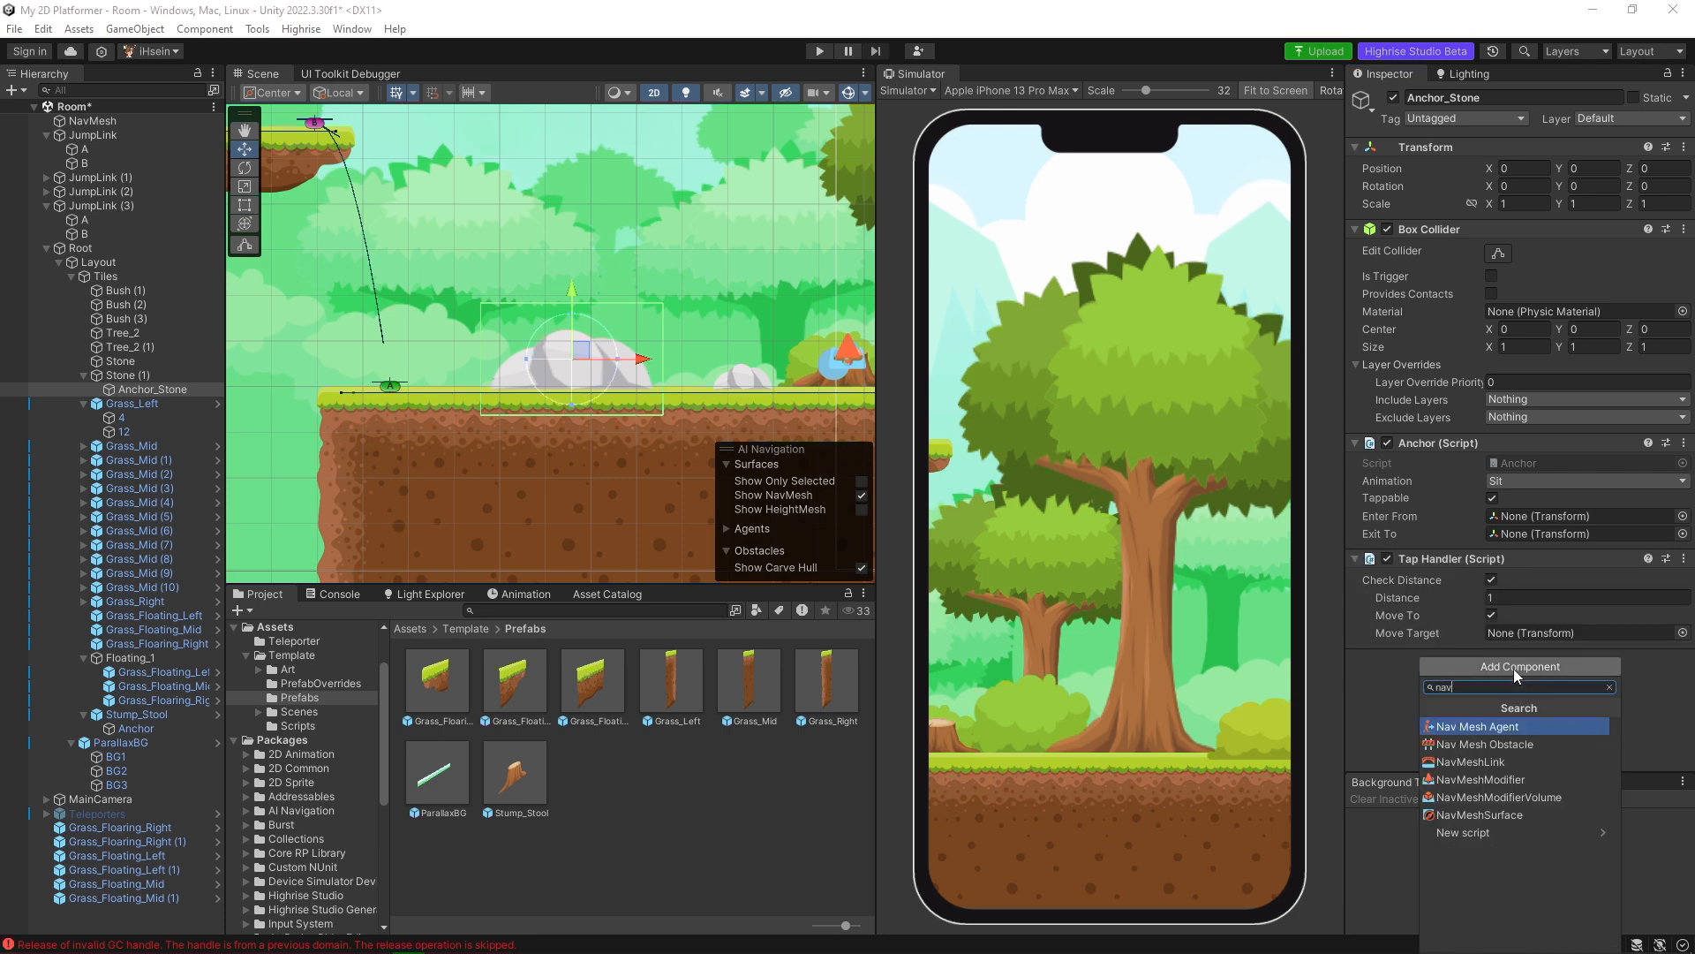
click(1522, 787)
click(1549, 677)
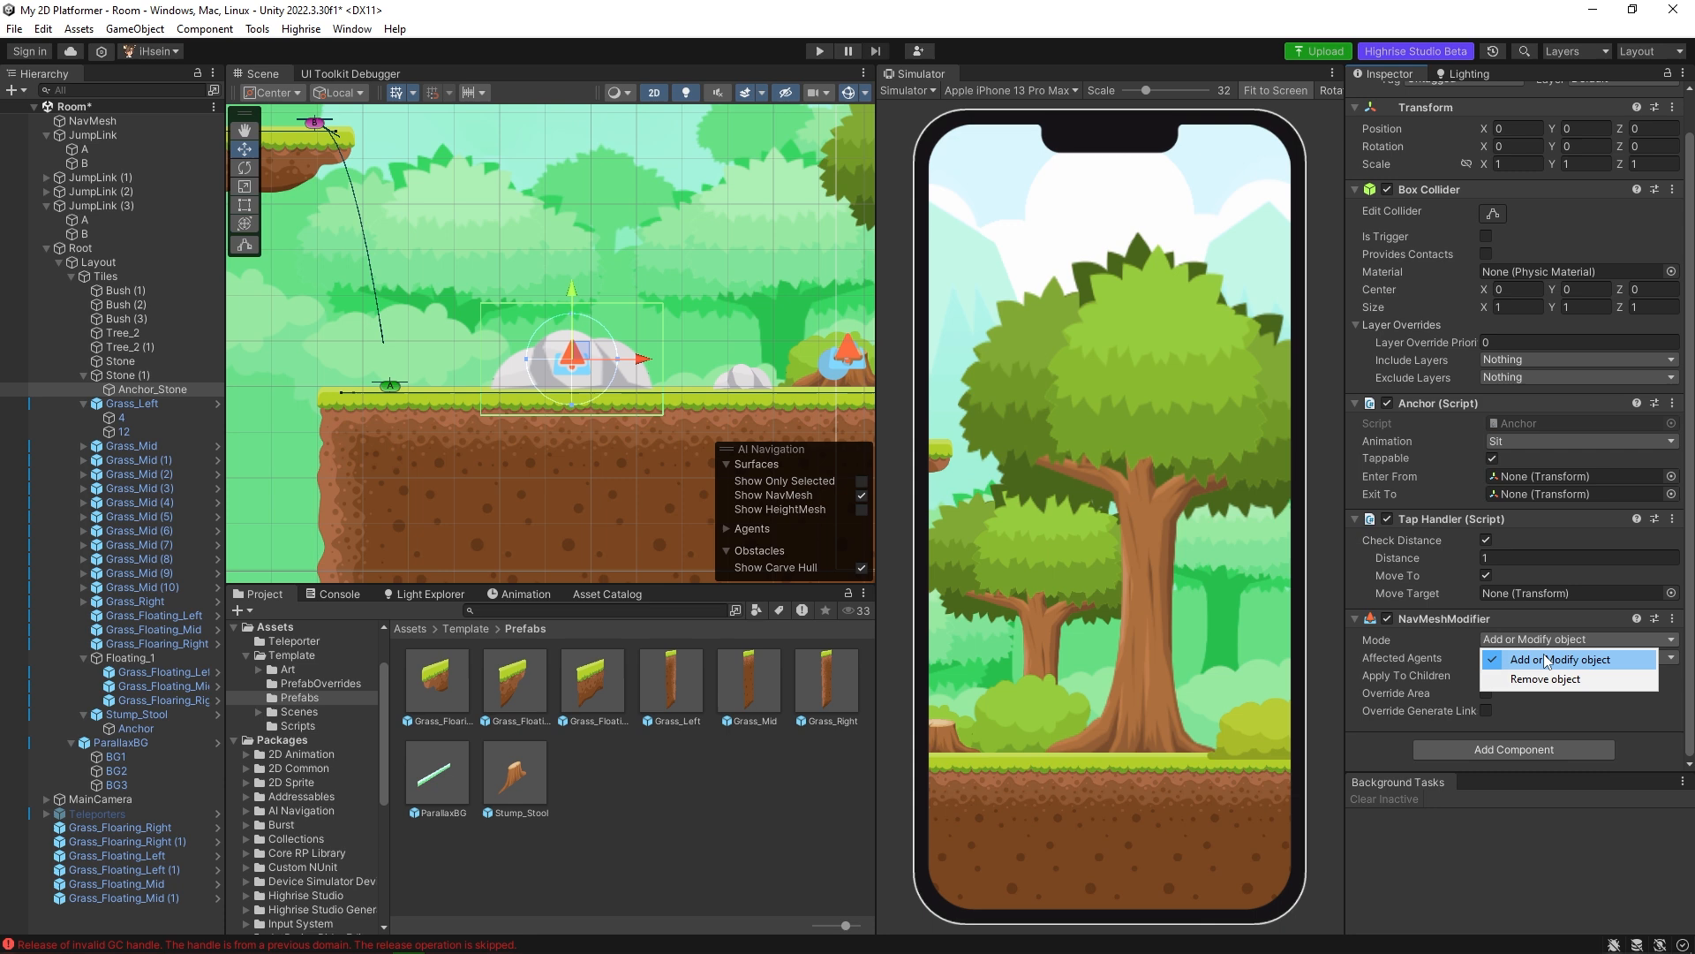
click(1548, 678)
Examine how Stump_Stool's Anchor is placed, scaled and rotated on the stump as a reference for the stone anchor.
middle_drag(720, 407, 510, 405)
scroll(510, 405, down, 3)
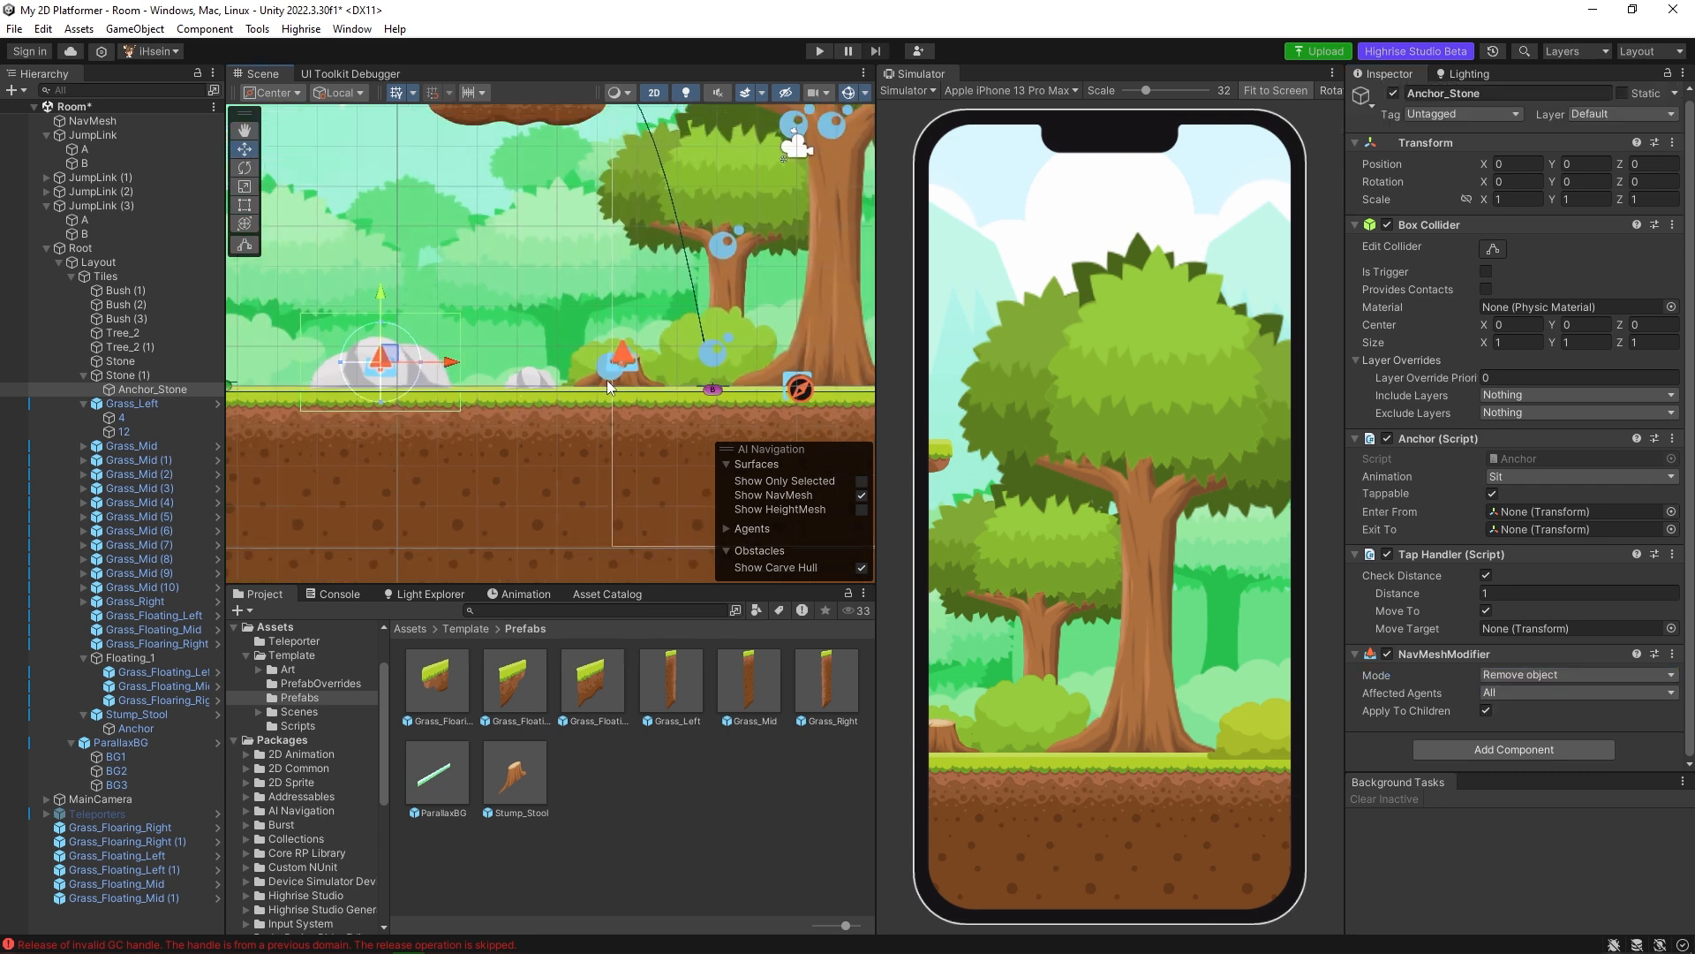
click(632, 380)
click(137, 728)
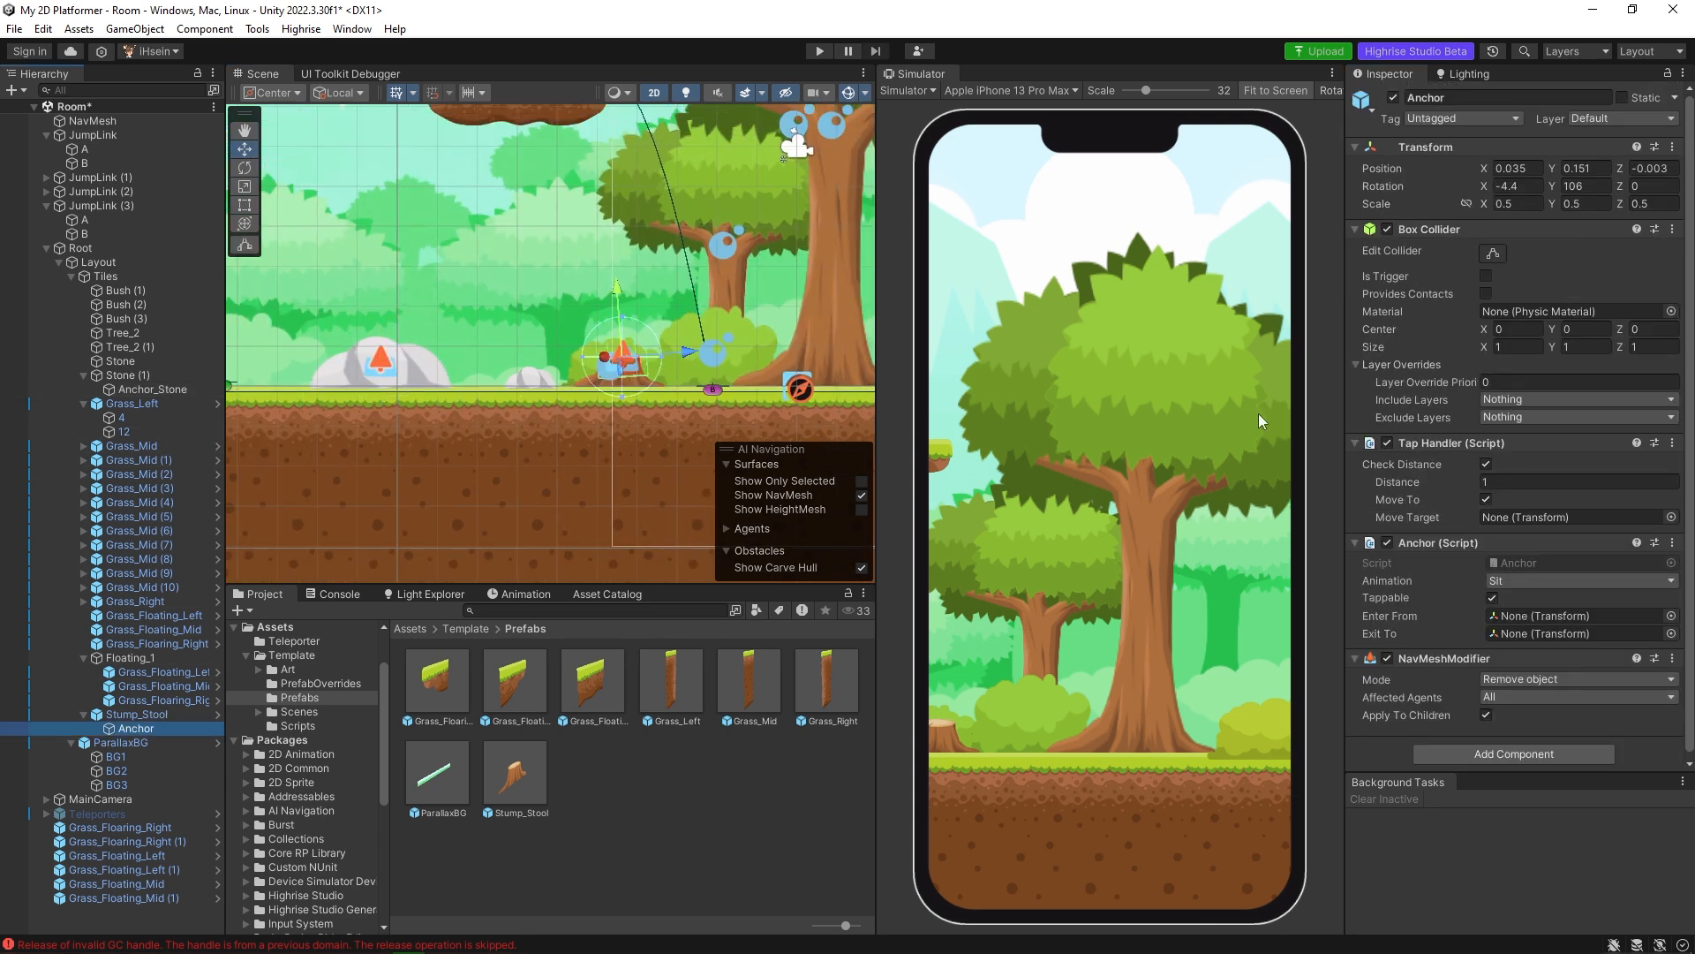
key(f)
mouse_move(652, 401)
middle_down()
mouse_move(782, 387)
mouse_move(670, 380)
middle_up()
scroll(608, 330, down, 1)
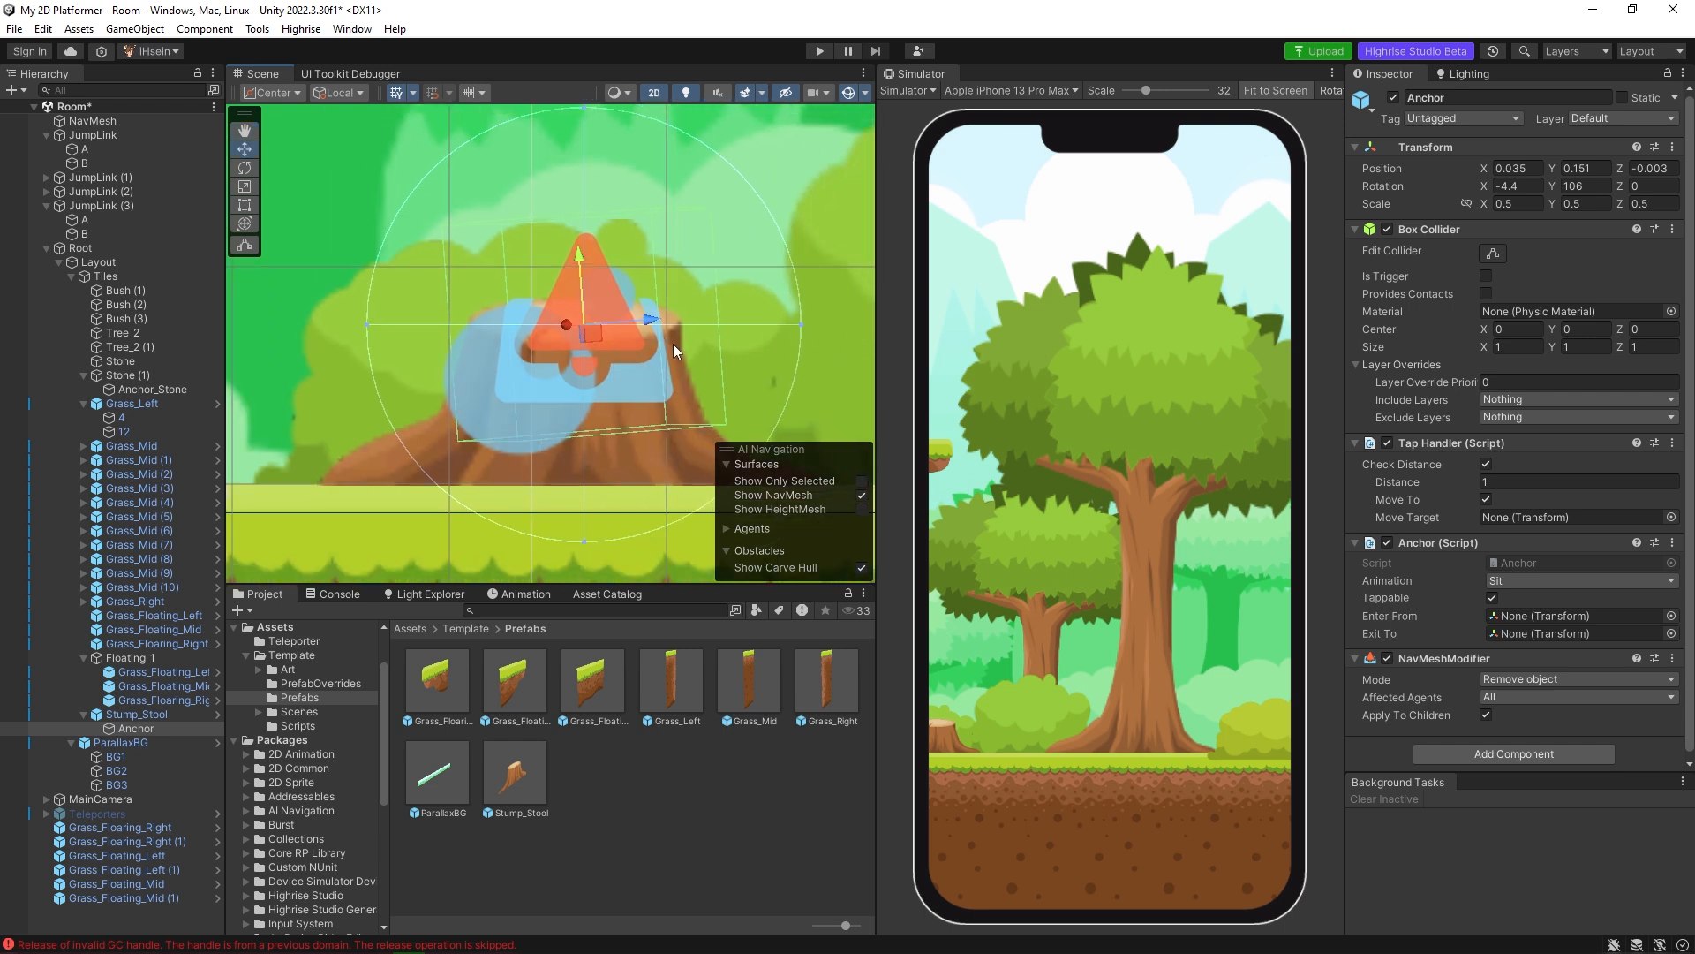
scroll(671, 343, down, 1)
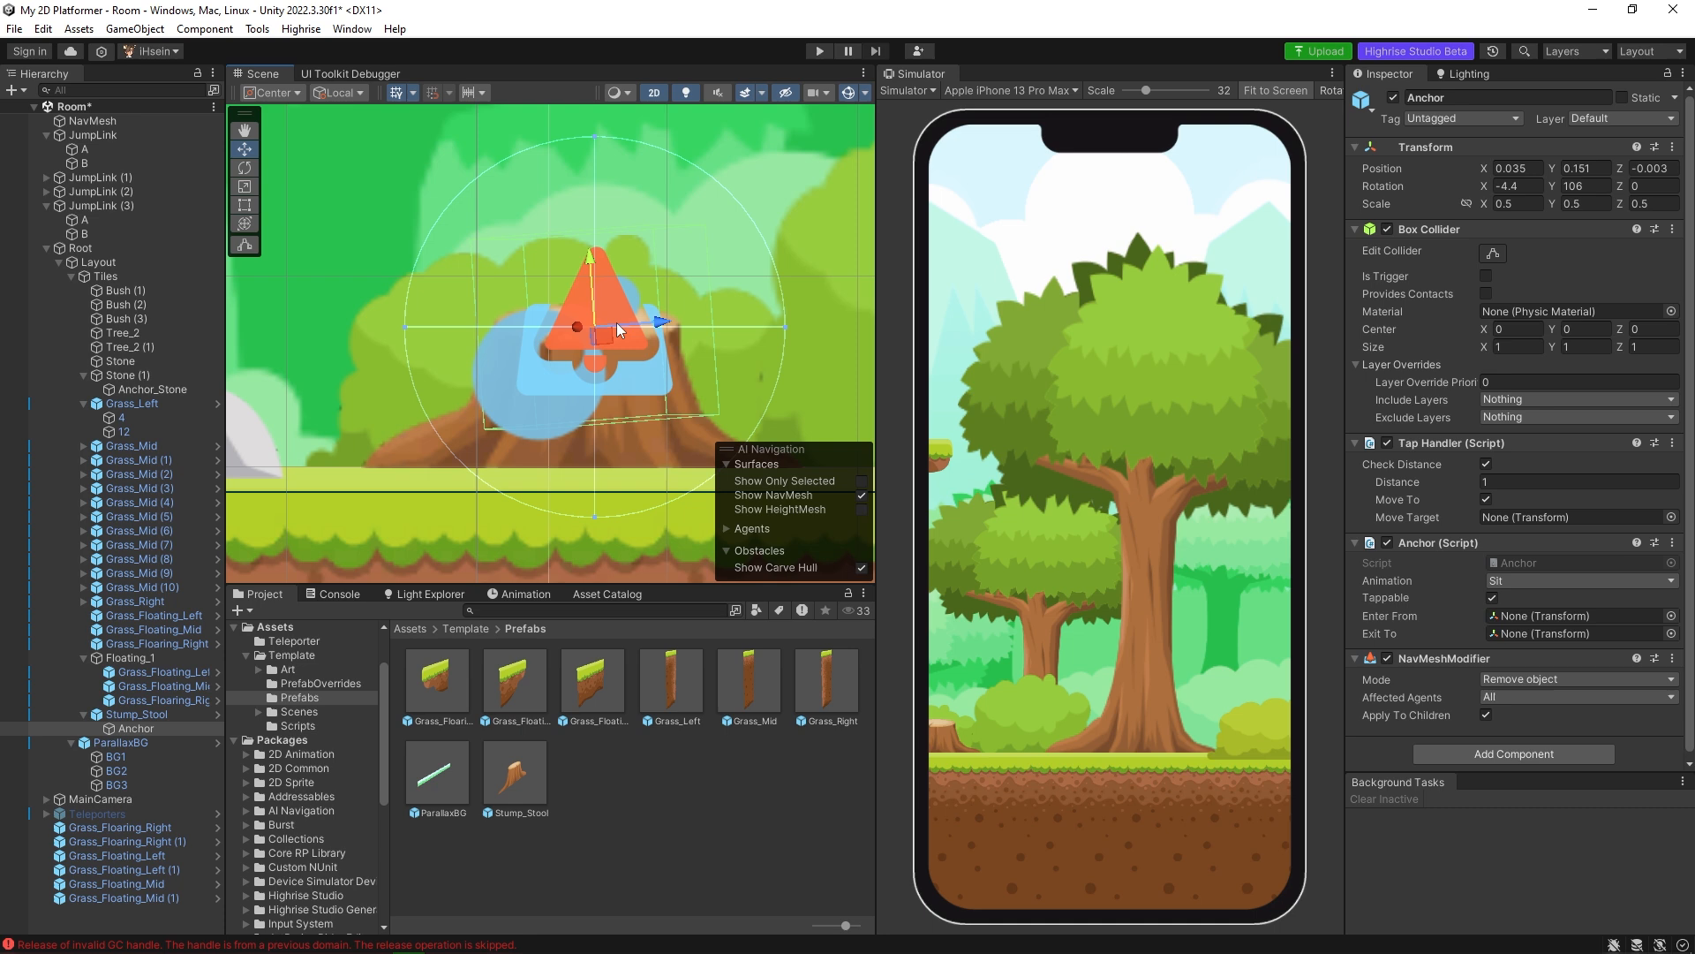
scroll(617, 330, down, 3)
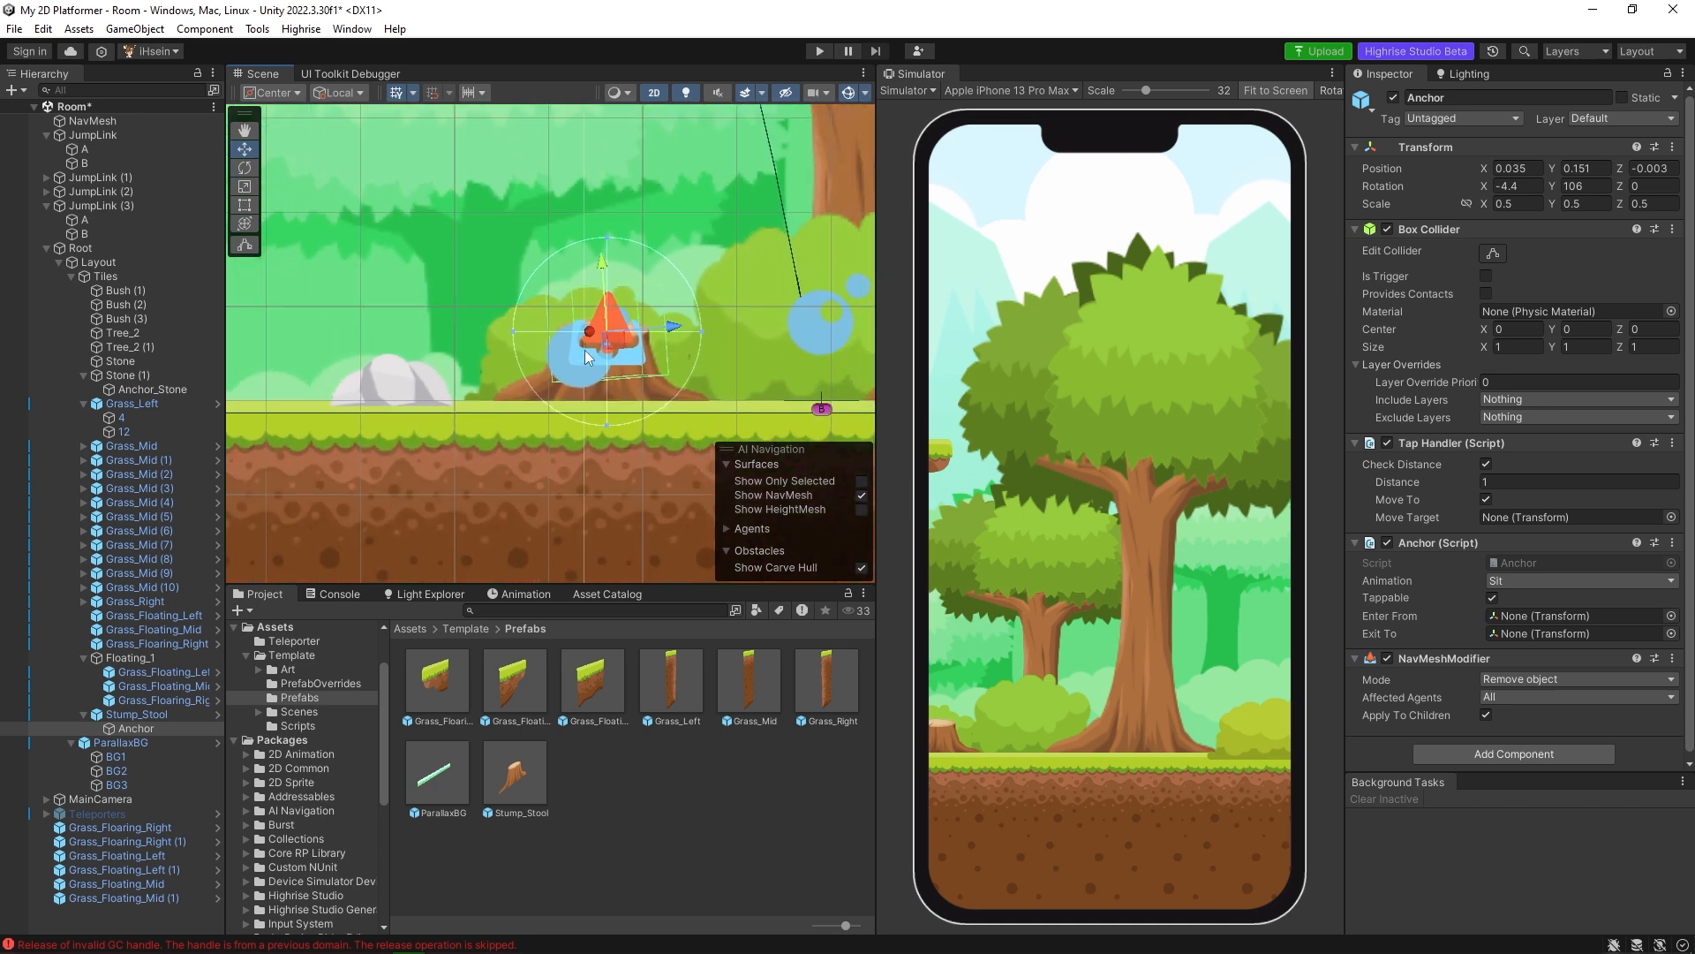
scroll(587, 355, down, 2)
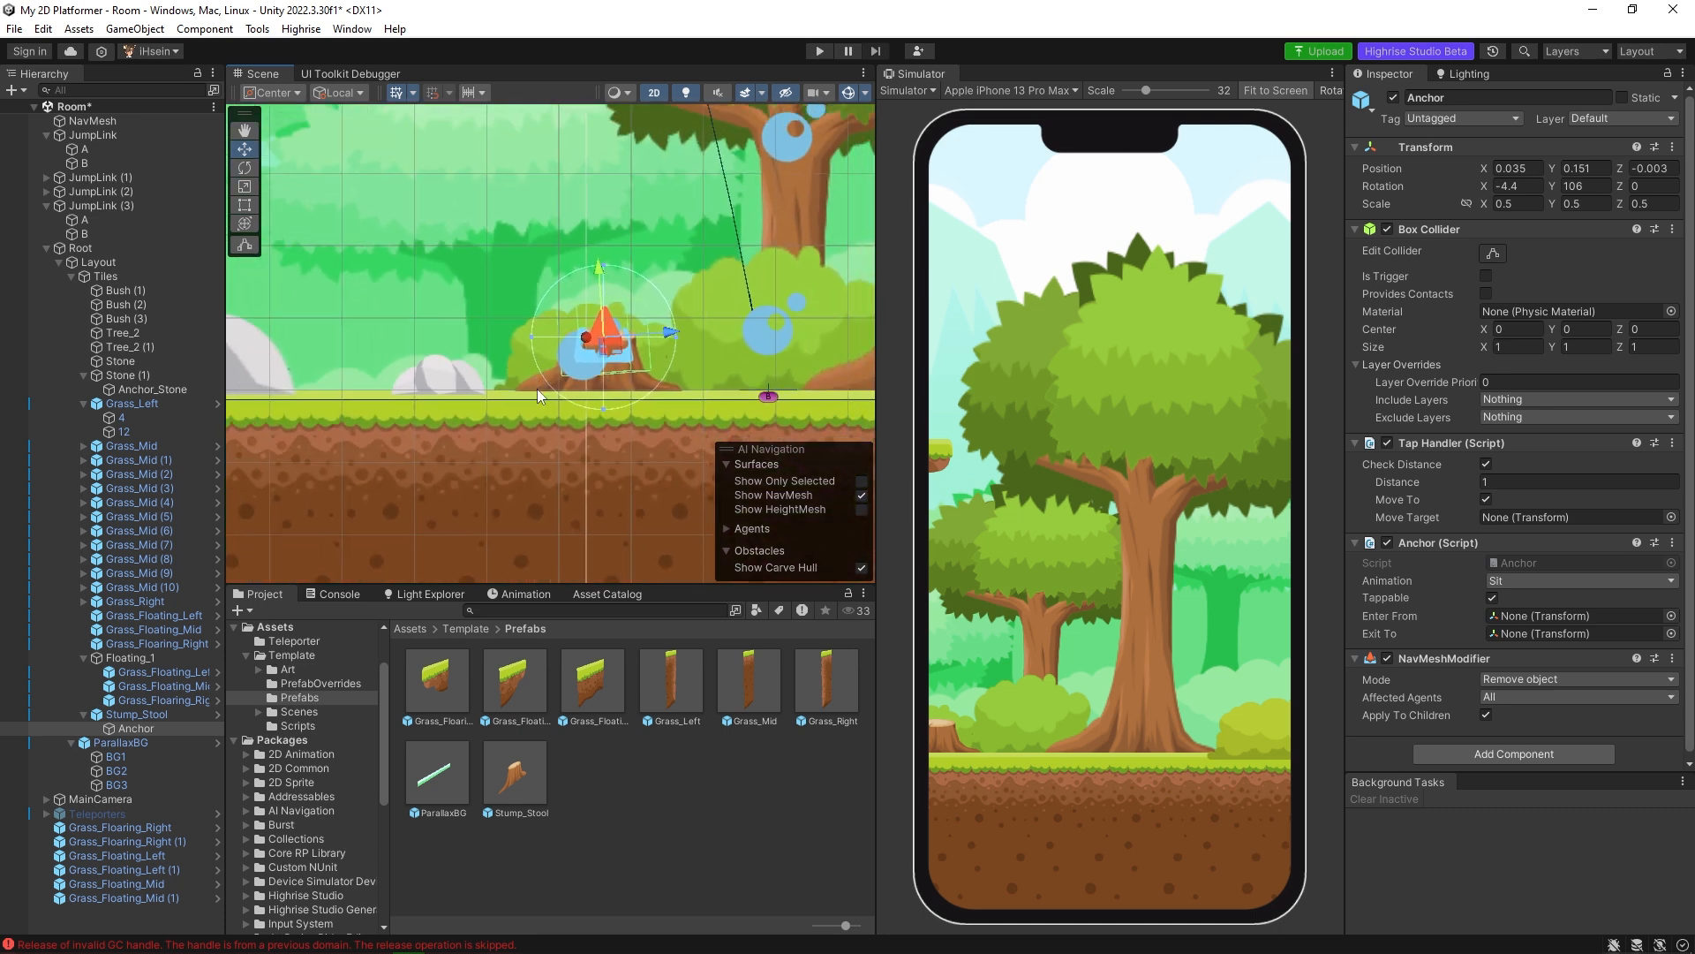
scroll(470, 353, up, 5)
Move Anchor_Stone up onto the top of the large stone, at about X -0.049 and Y 0.243.
click(470, 353)
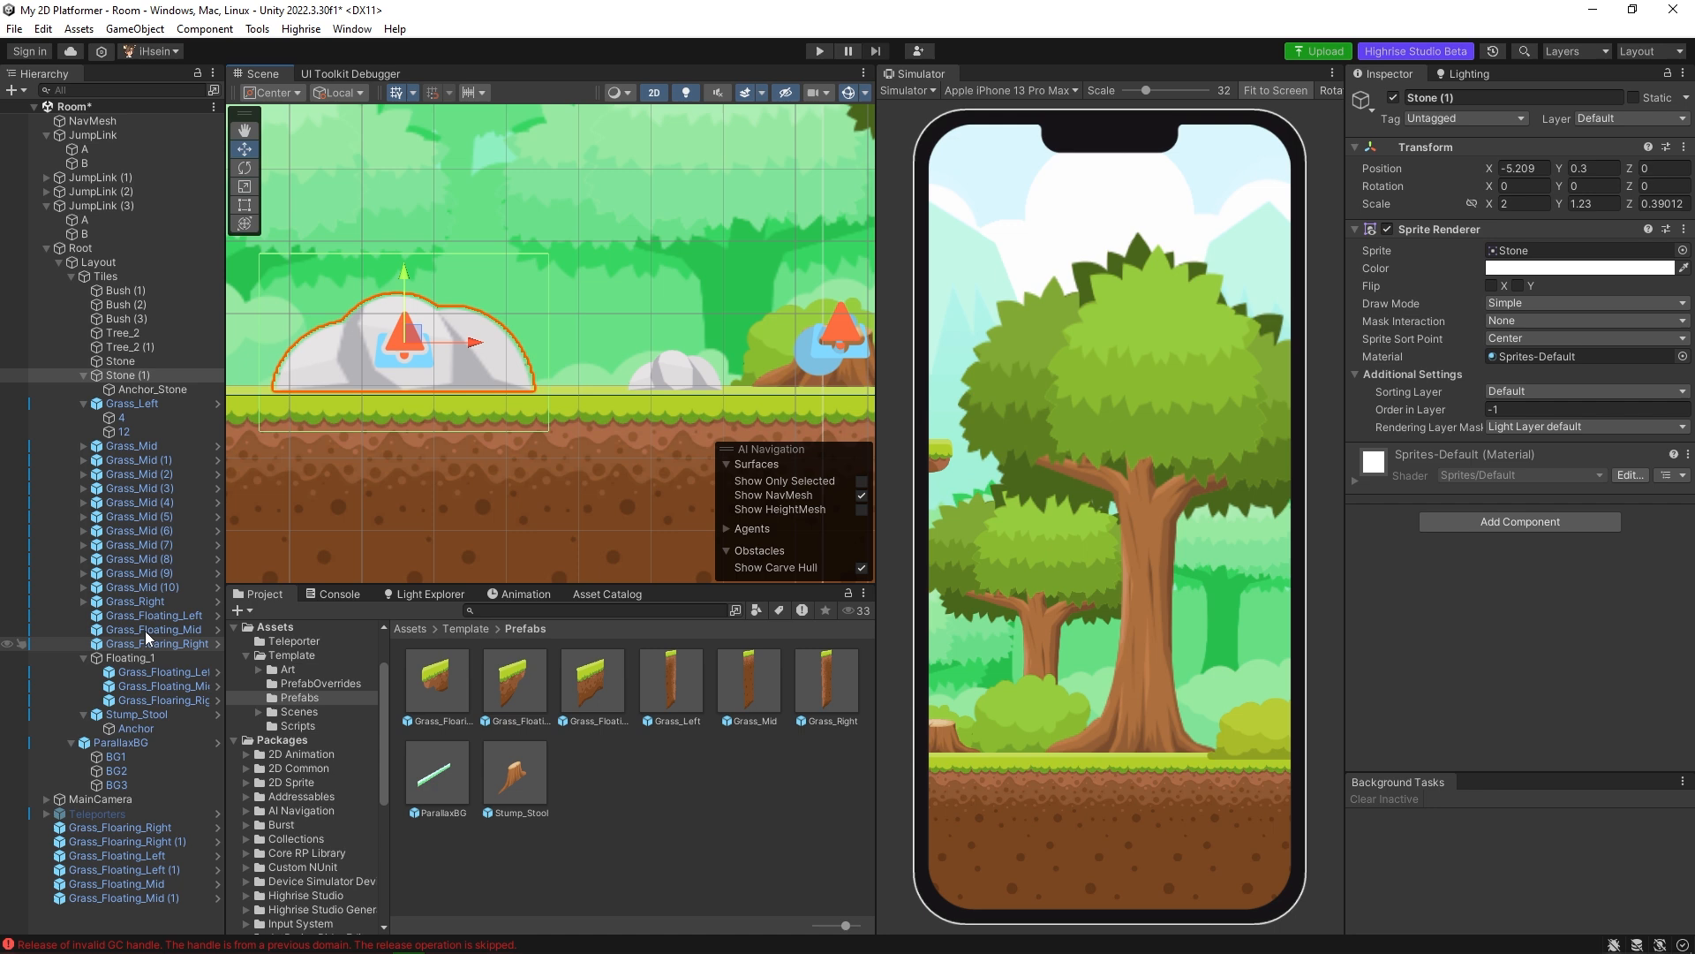
click(157, 389)
key(f)
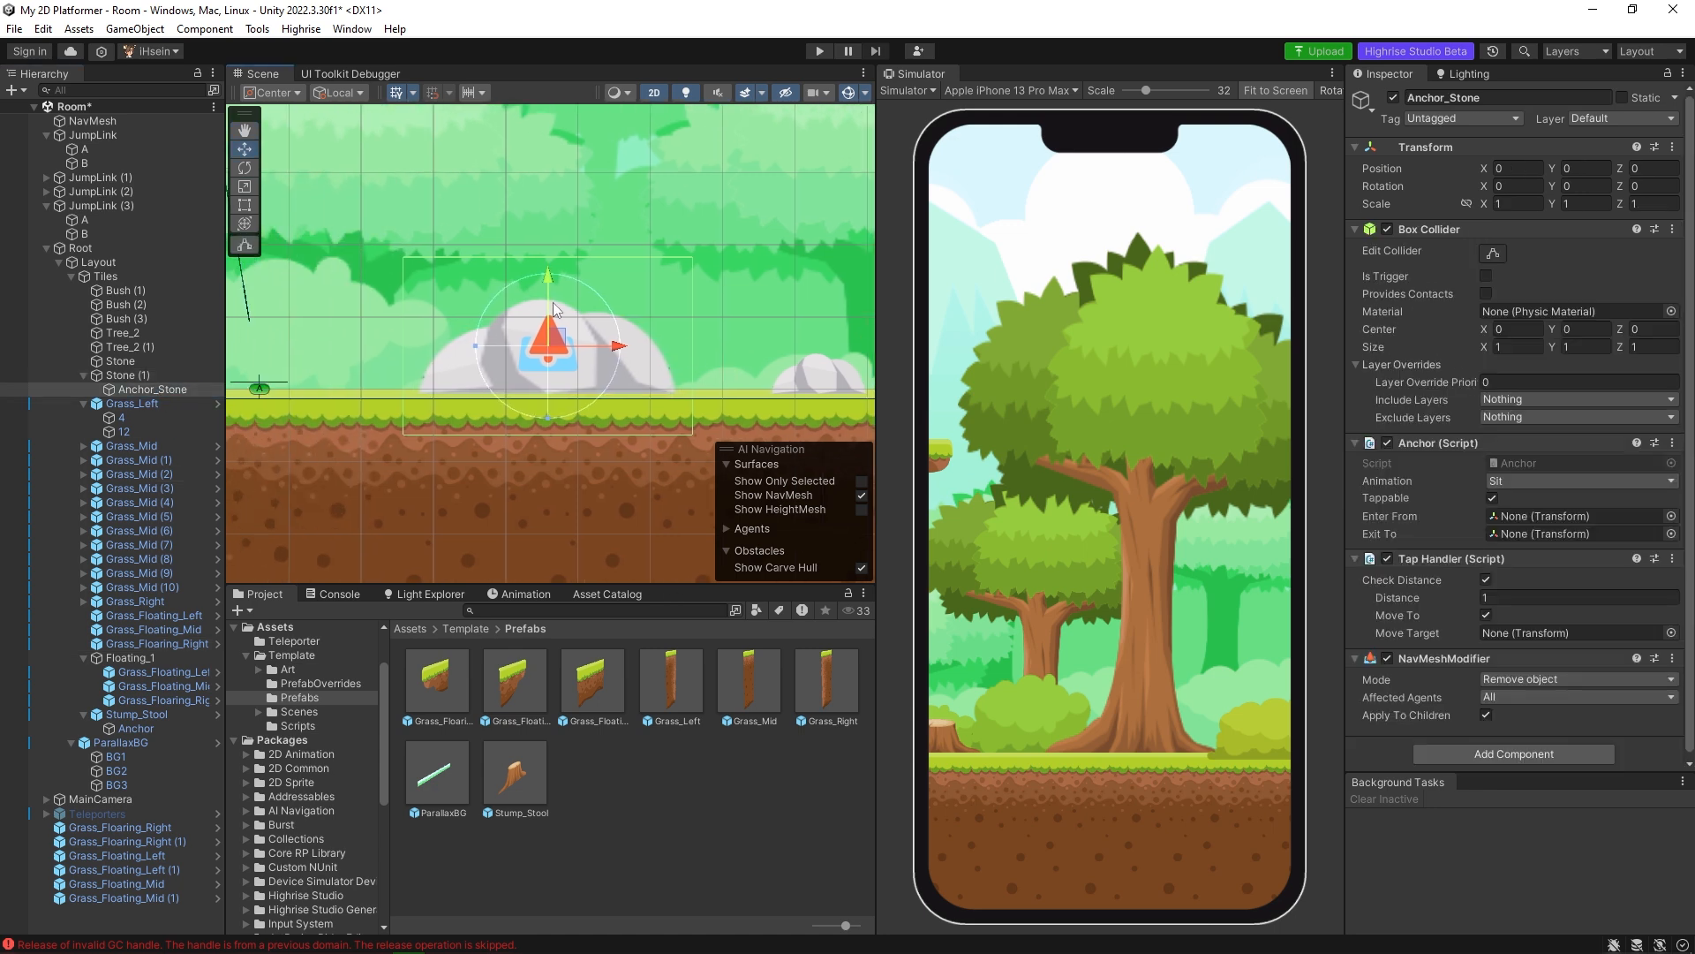
drag(551, 286, 535, 249)
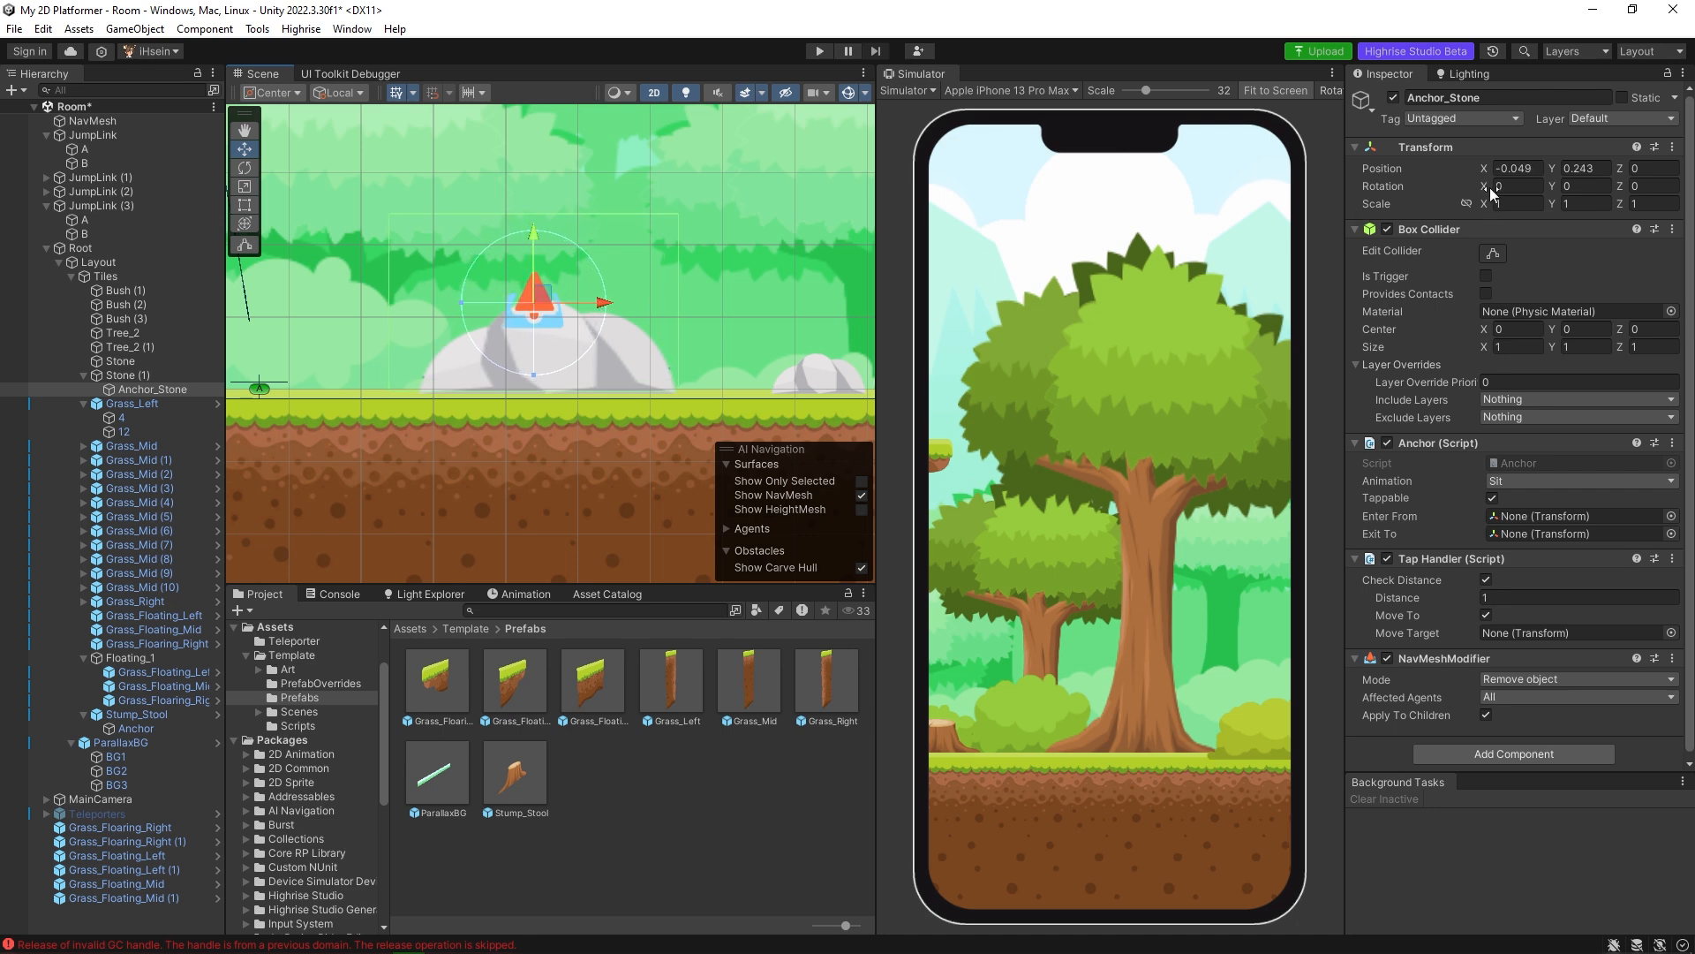
Scale Anchor_Stone to X 0.56 and Y 0.7, and rotate it to about X -7.5 and Y -14.4.
drag(1485, 206, 1541, 204)
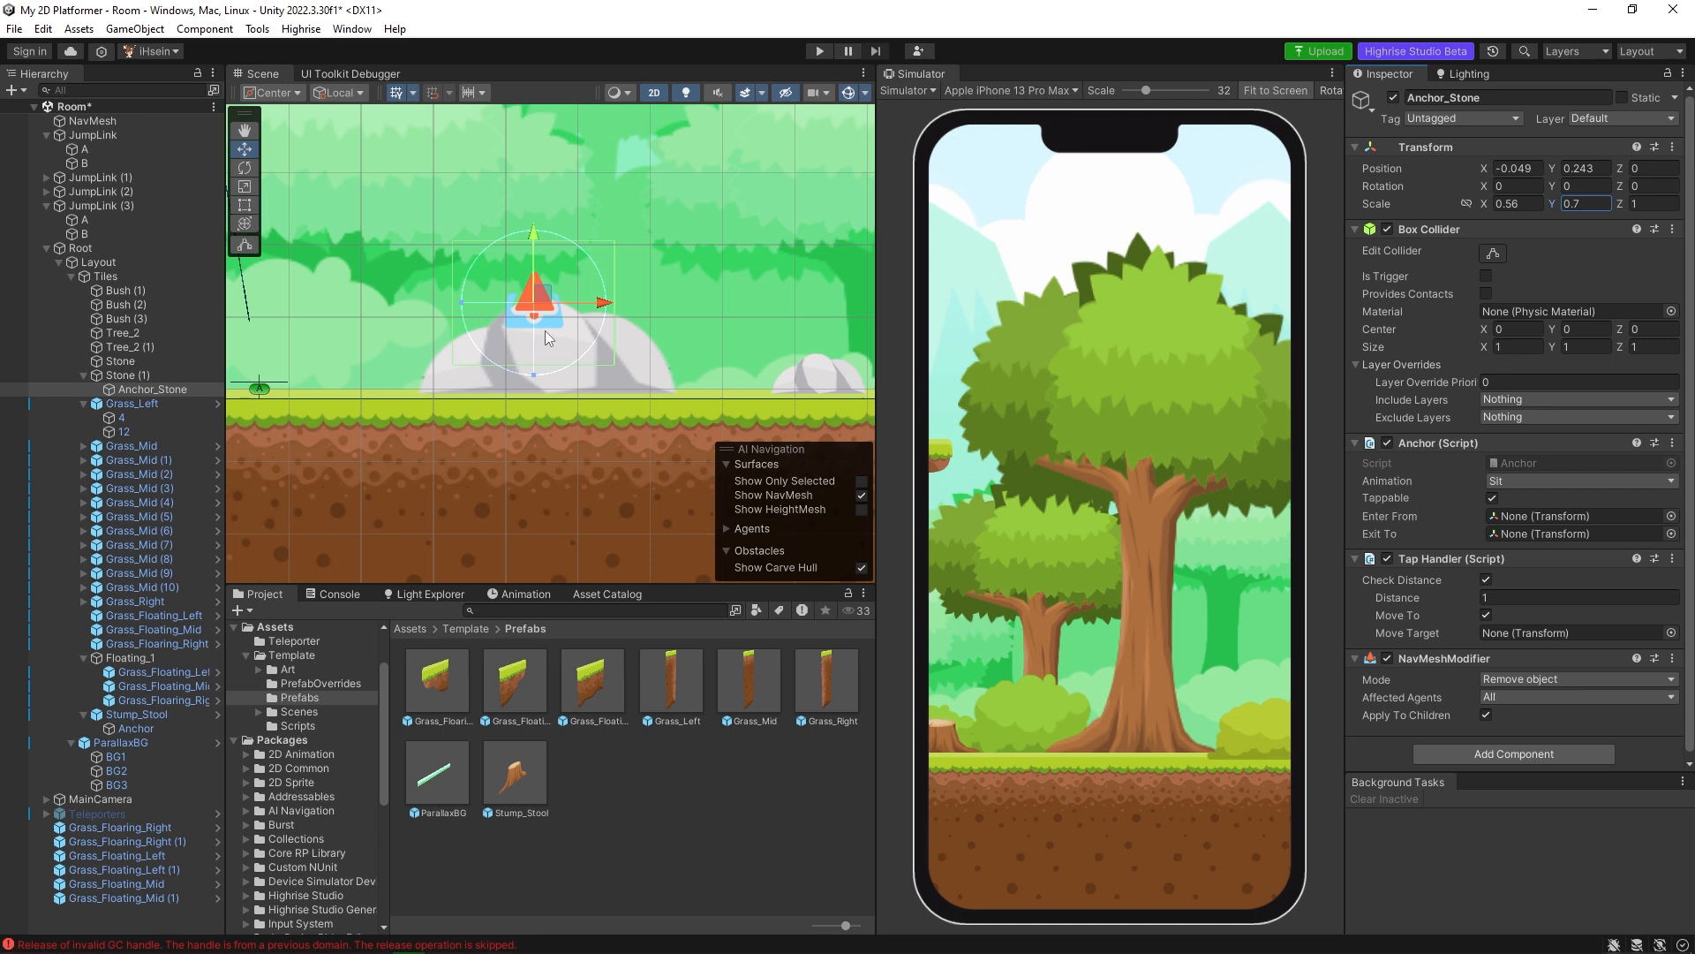
key(e)
mouse_move(559, 305)
mouse_down()
mouse_move(589, 304)
mouse_move(554, 279)
mouse_move(607, 272)
mouse_move(579, 279)
mouse_up()
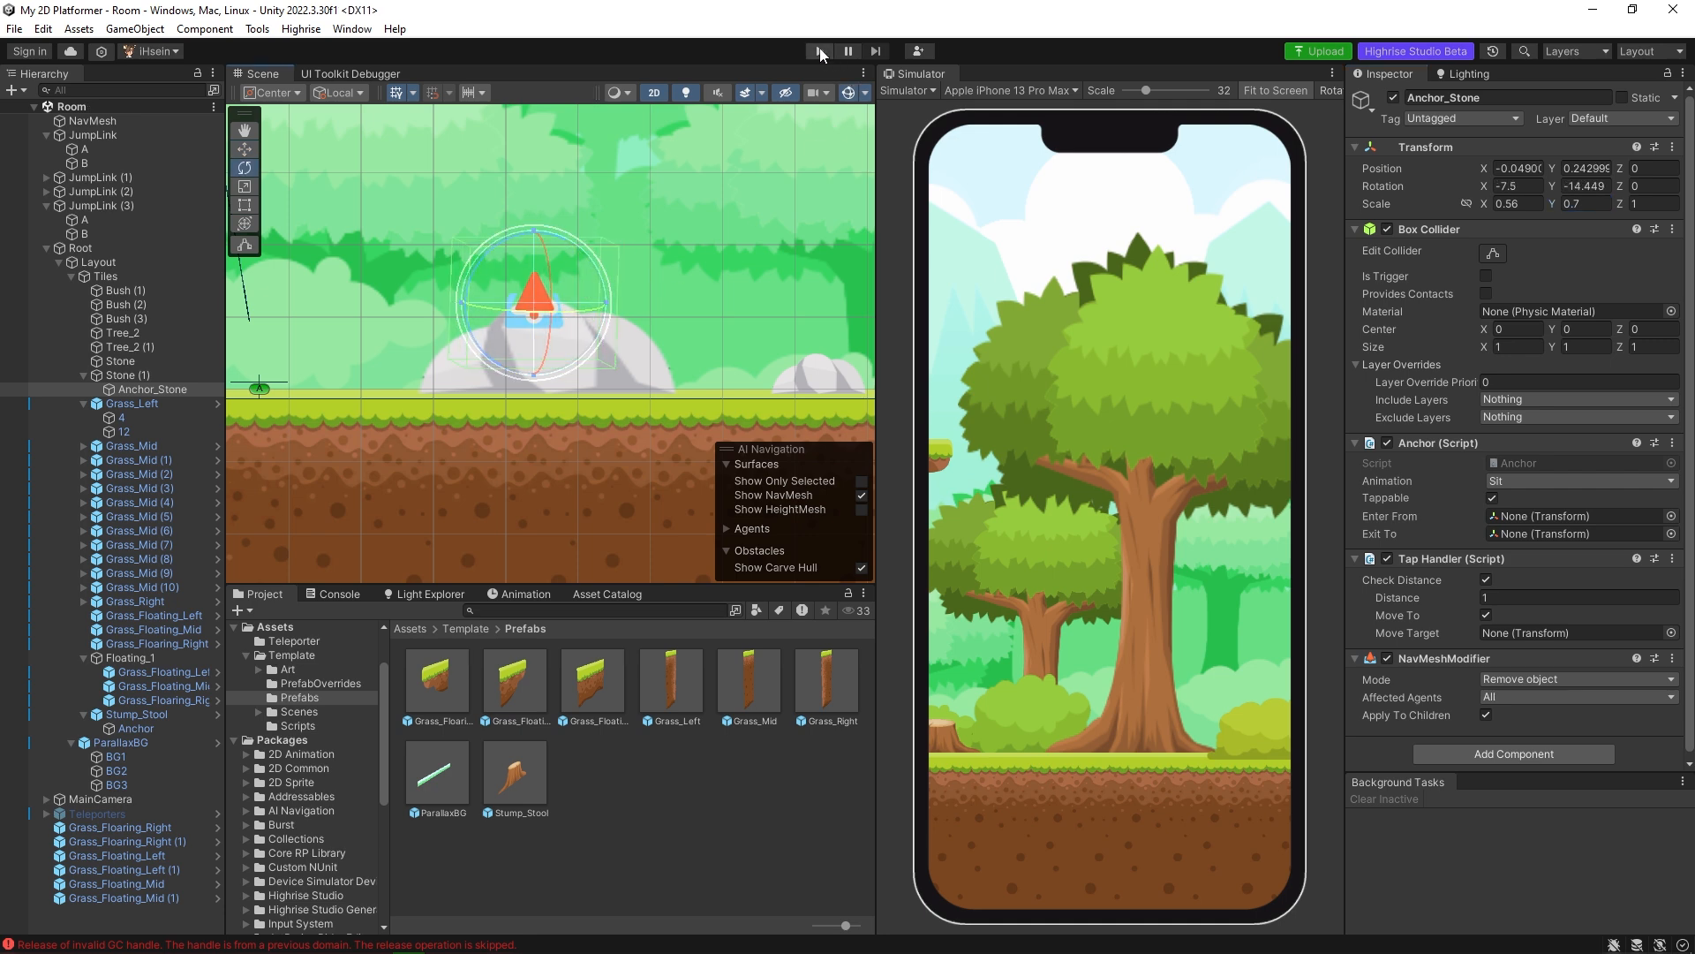
Rebake the NavMesh surface and play-test the scene by walking the avatar over to sit on the large stone.
click(107, 122)
click(1623, 455)
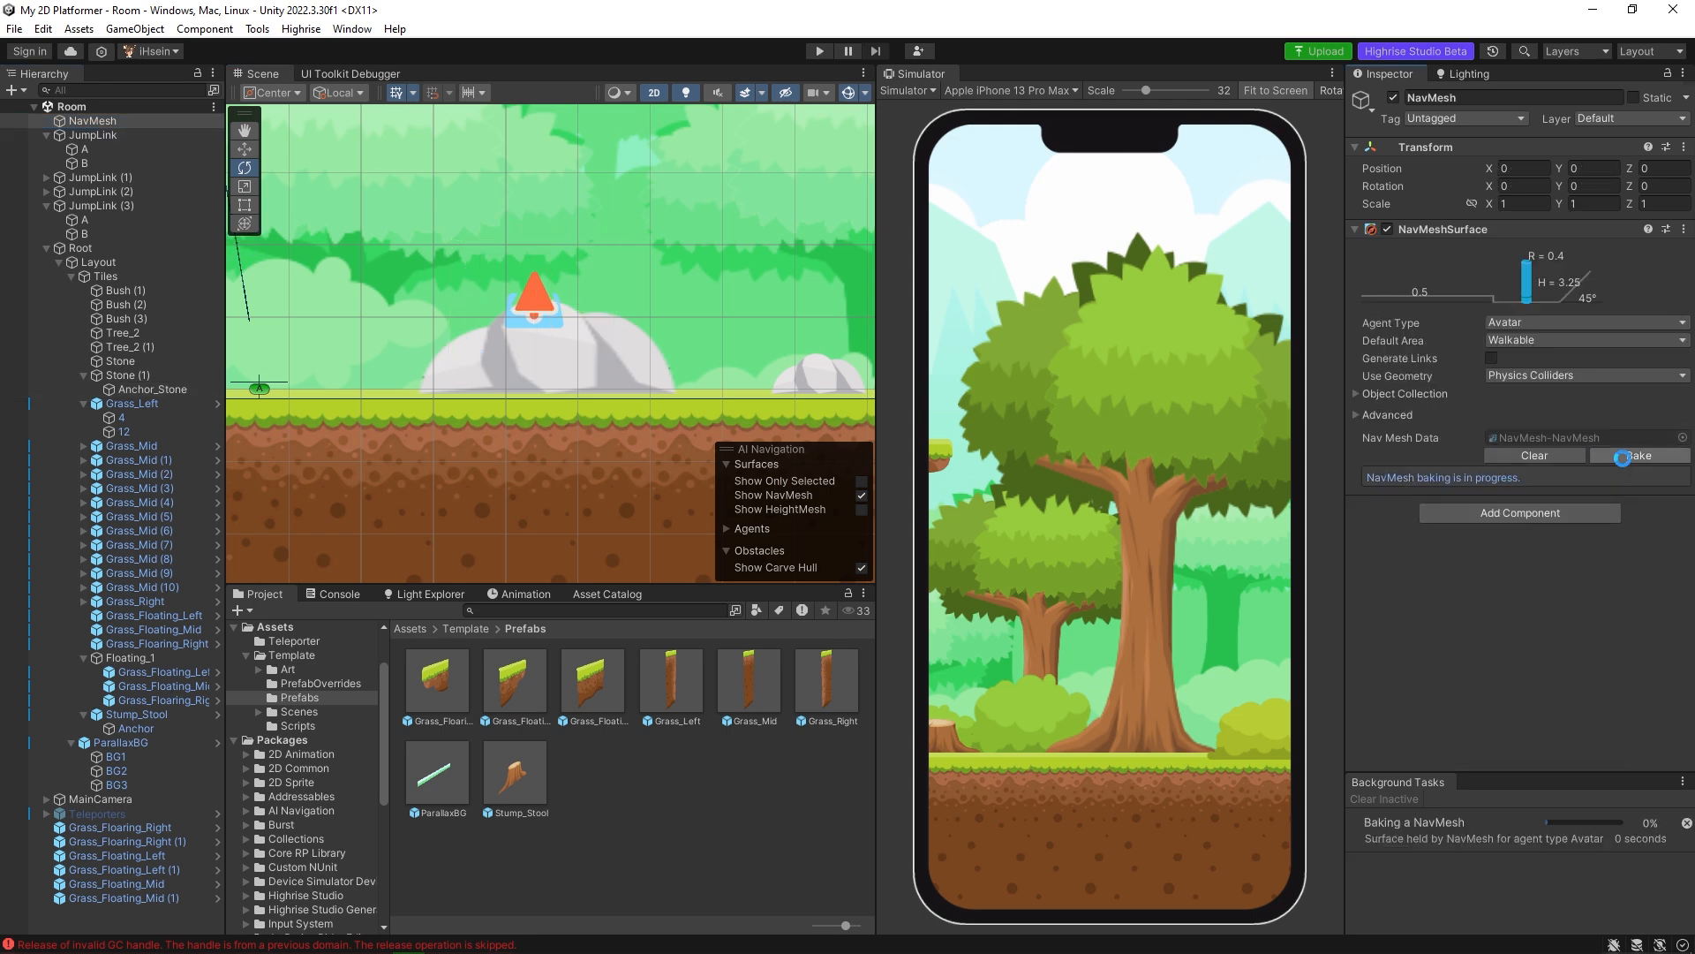
click(820, 51)
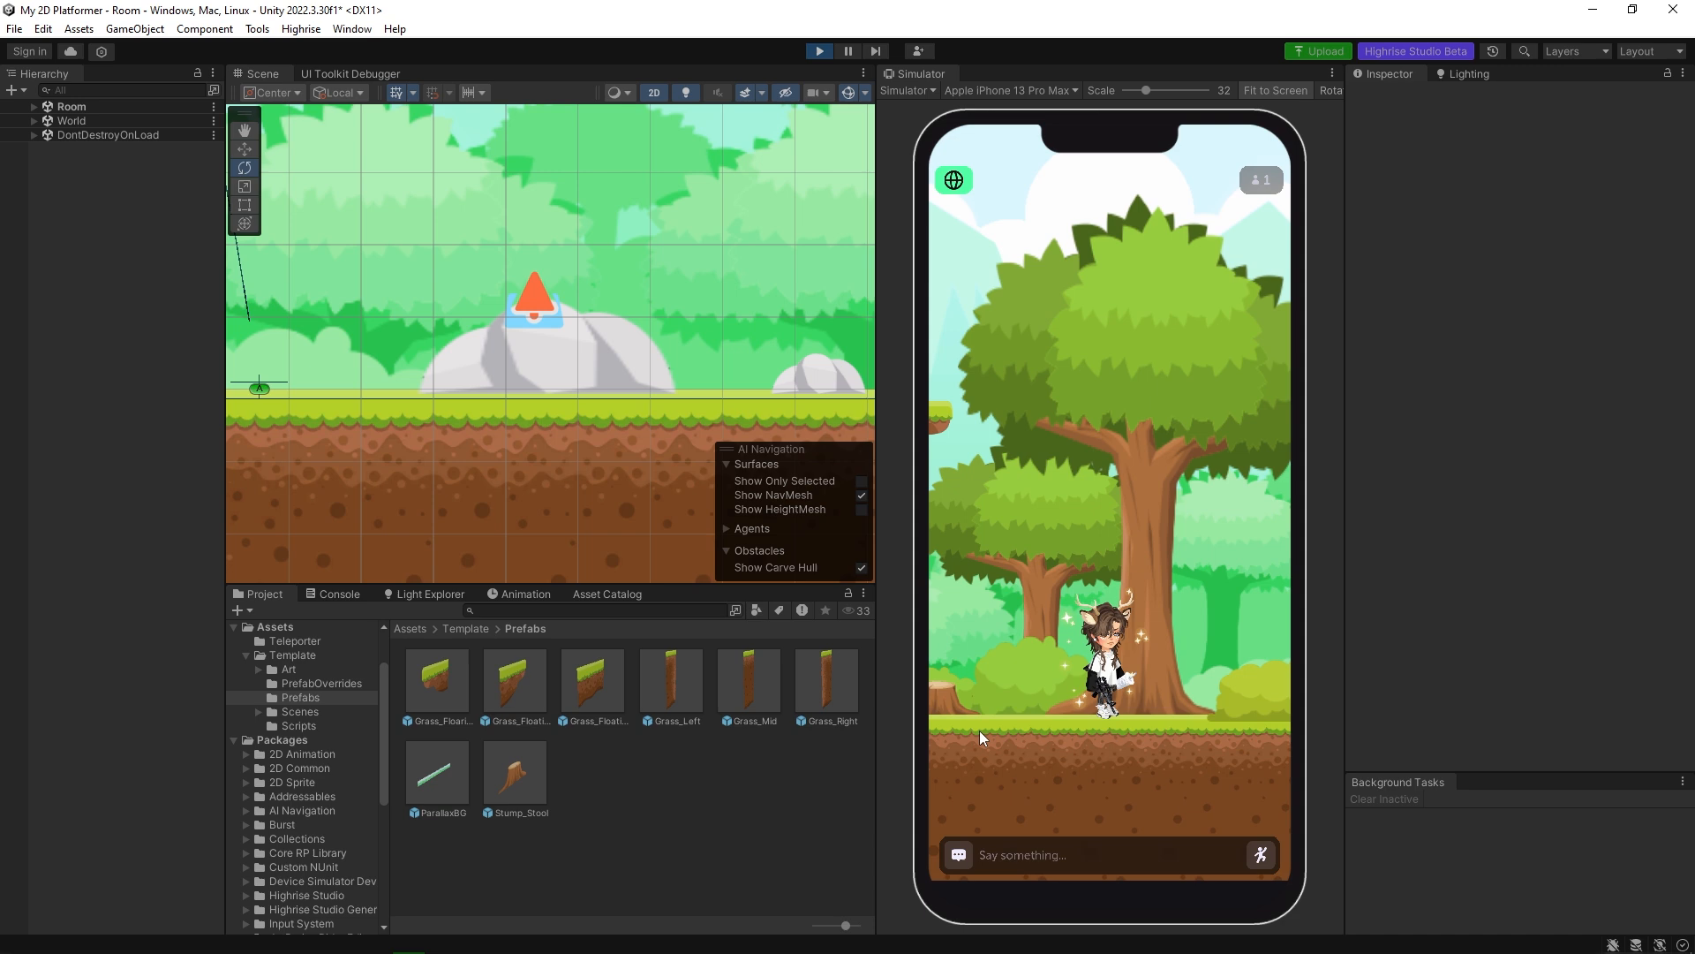
click(973, 728)
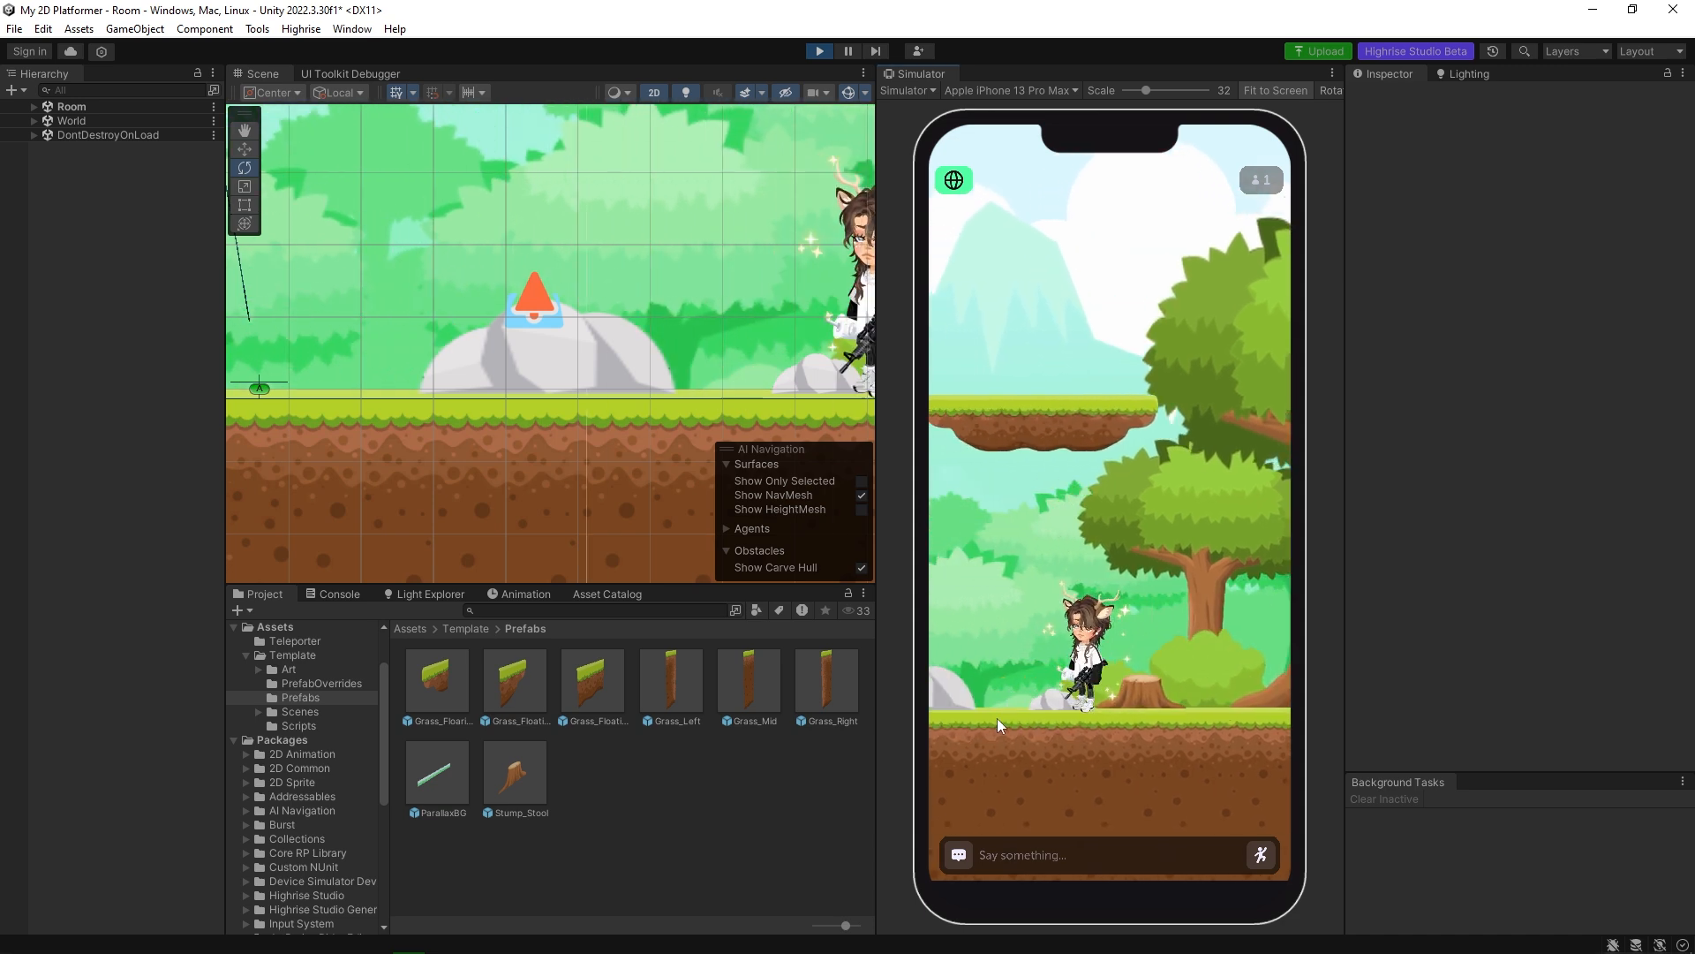
click(997, 718)
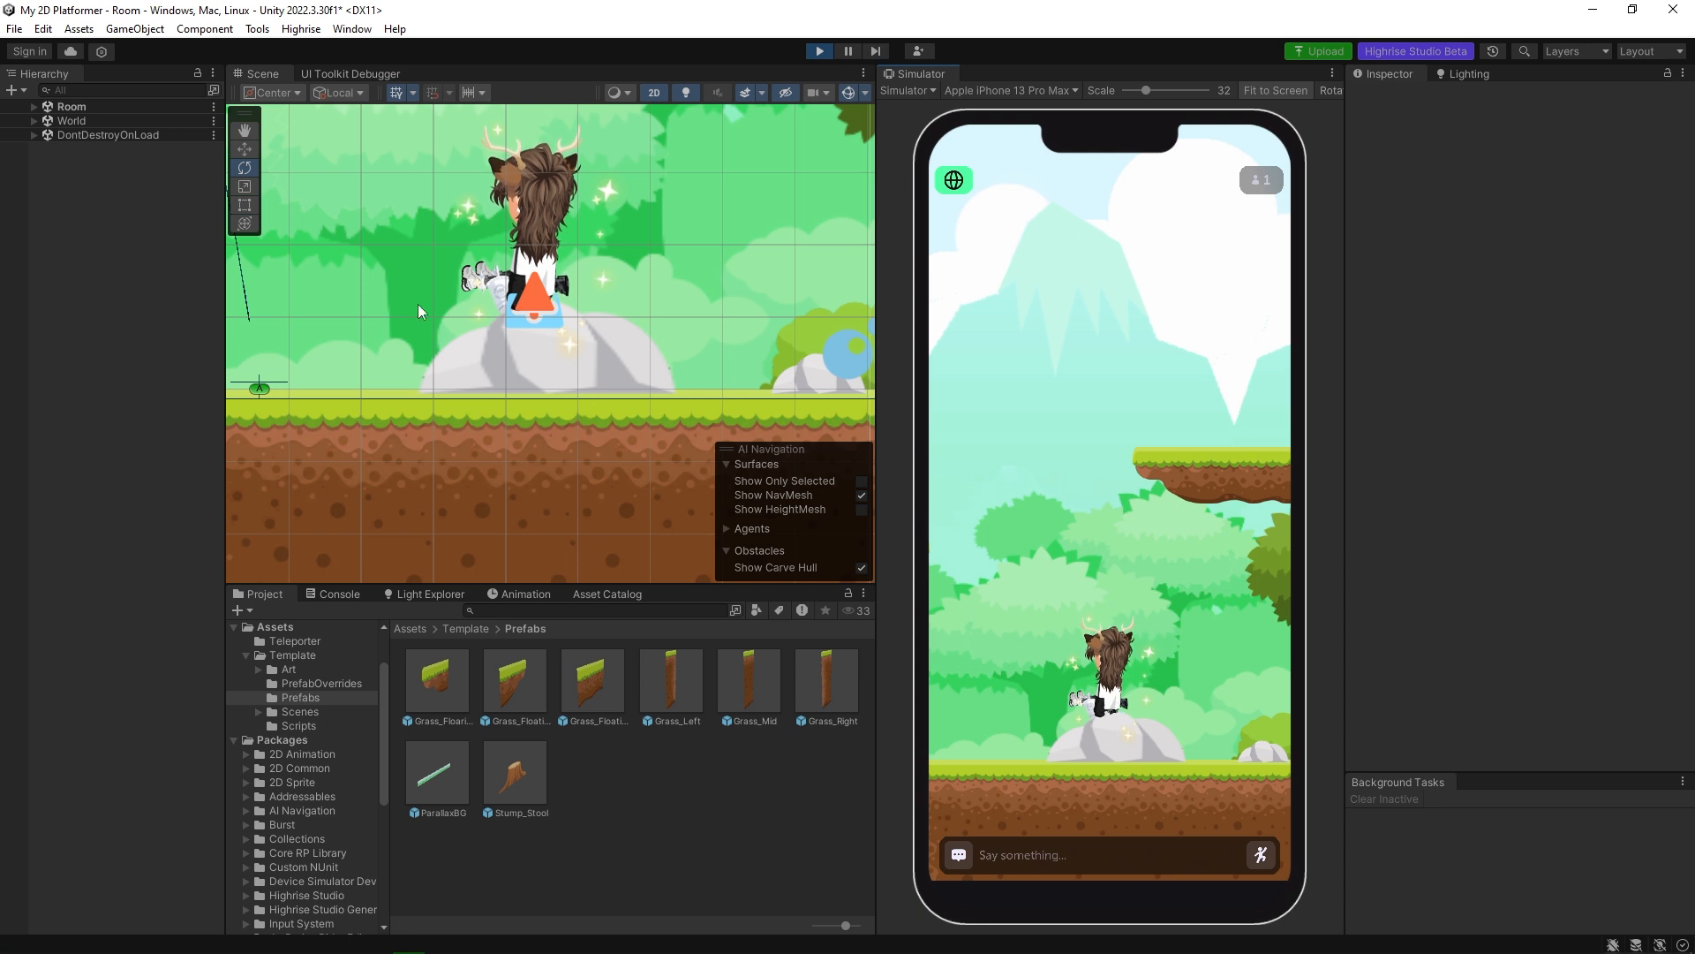
While the scene is playing, try rotating Anchor_Stone to about X 16.65 and Y 160 to turn the seated avatar forward.
click(33, 107)
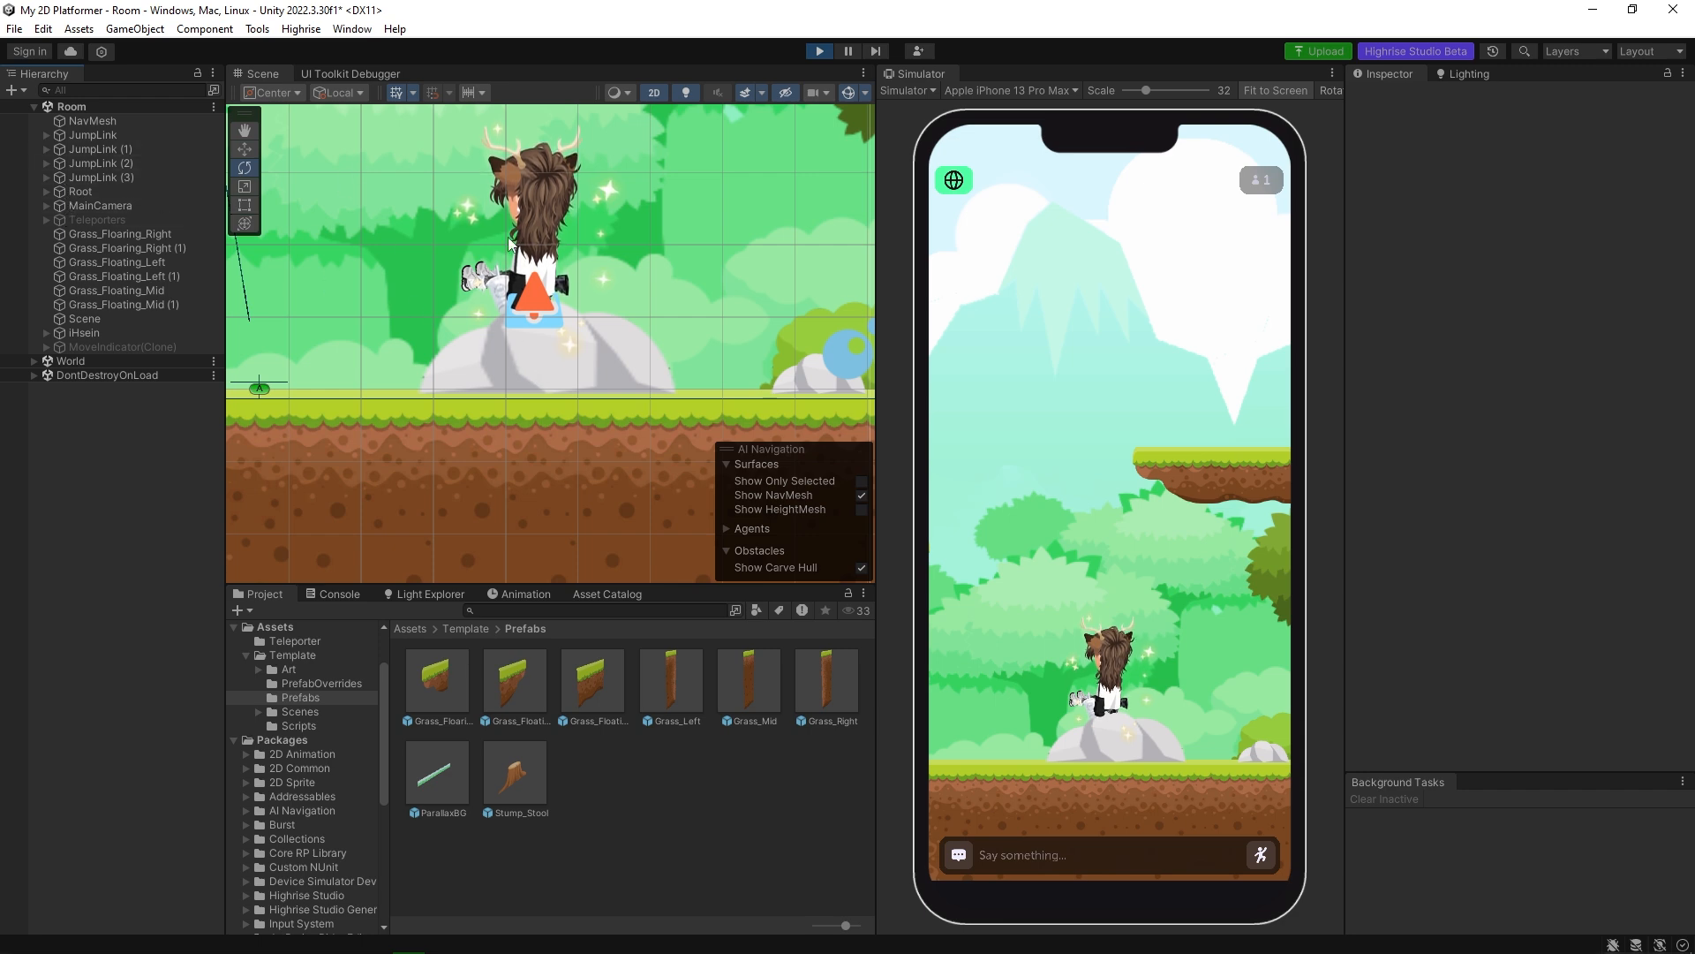
click(522, 357)
click(522, 358)
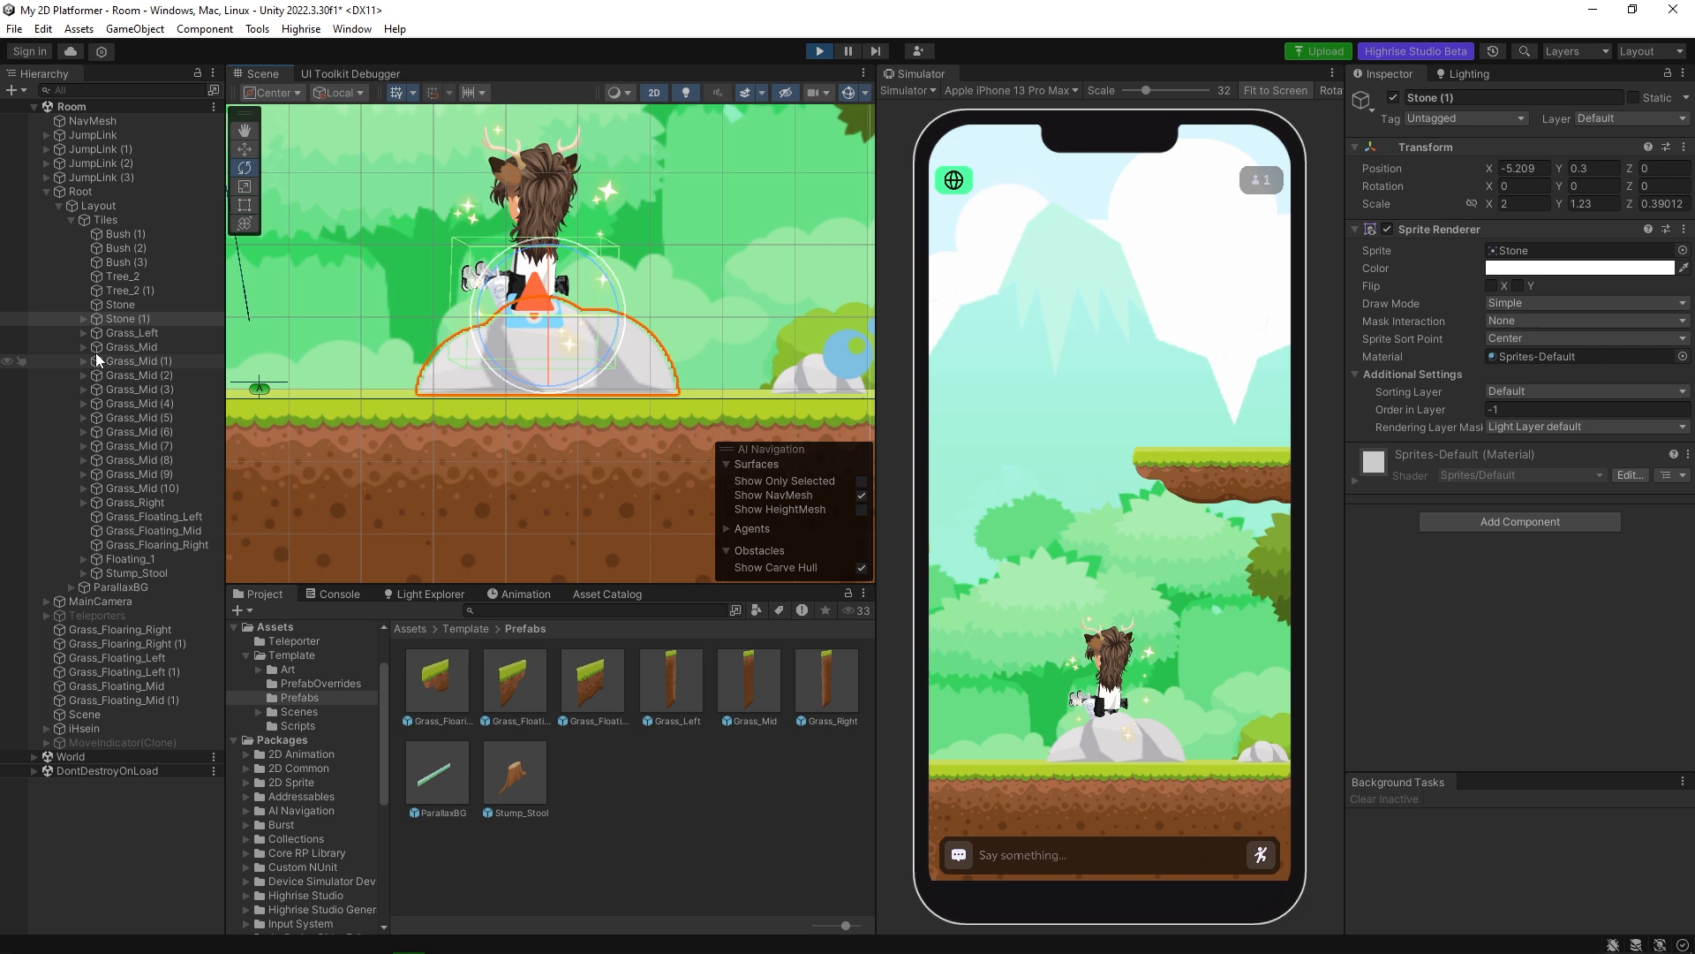
click(84, 319)
click(141, 333)
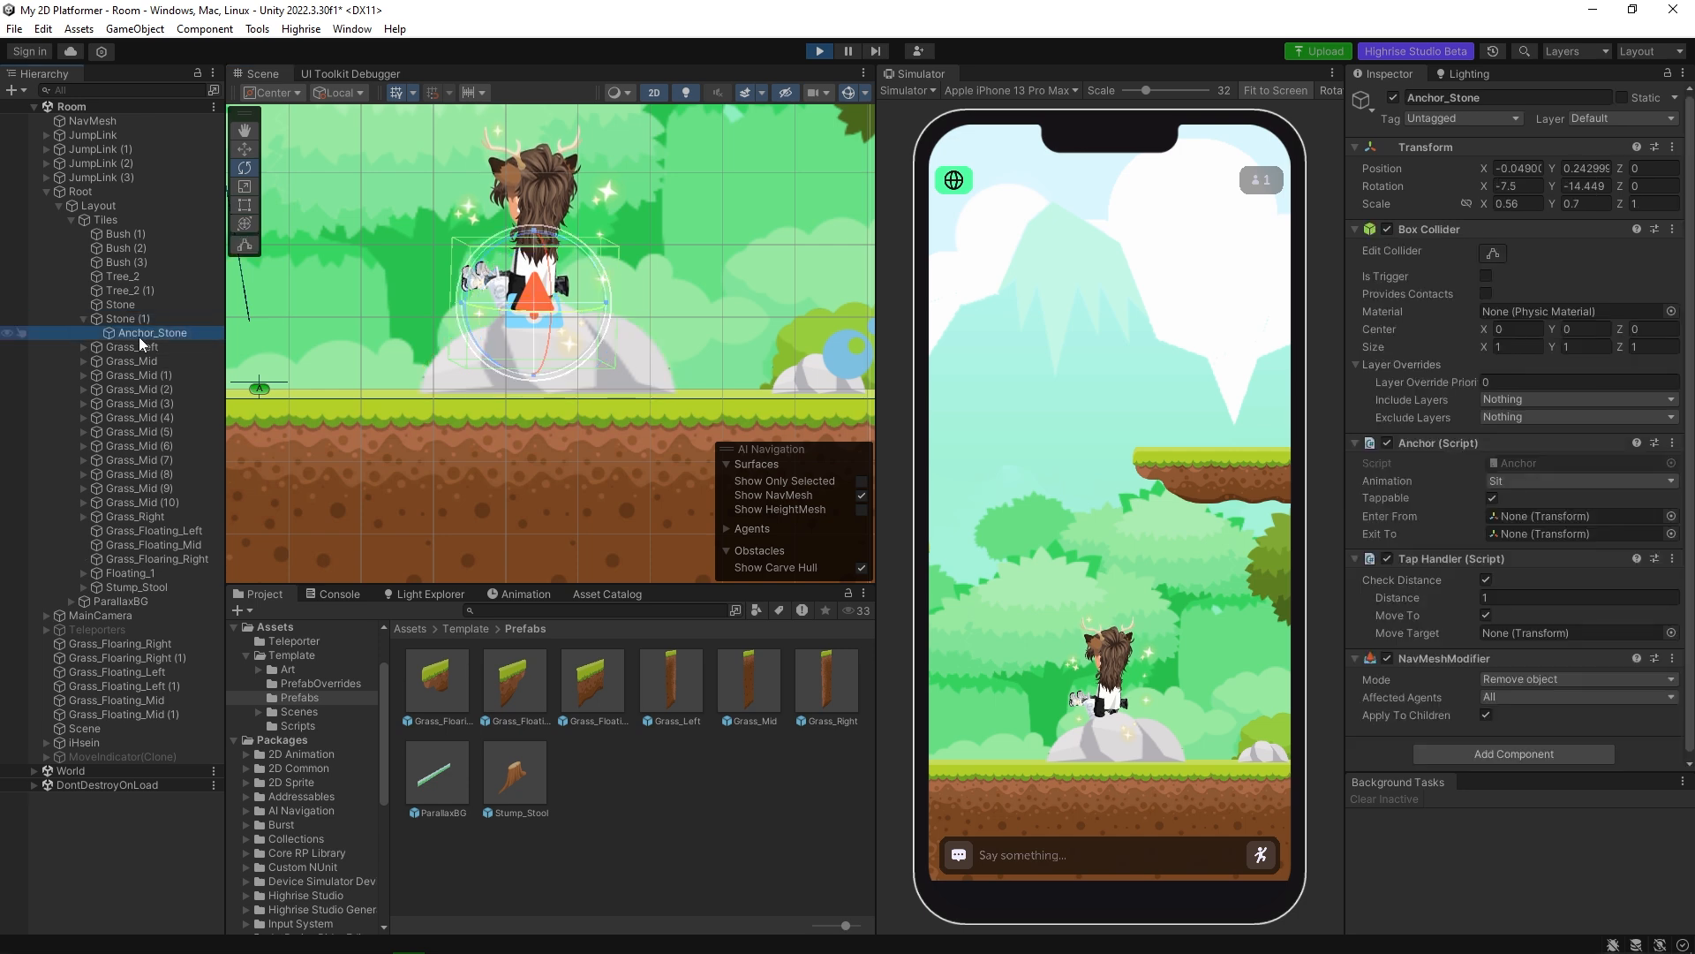
drag(1485, 186, 928, 215)
drag(1668, 207, 521, 218)
drag(1568, 186, 112, 246)
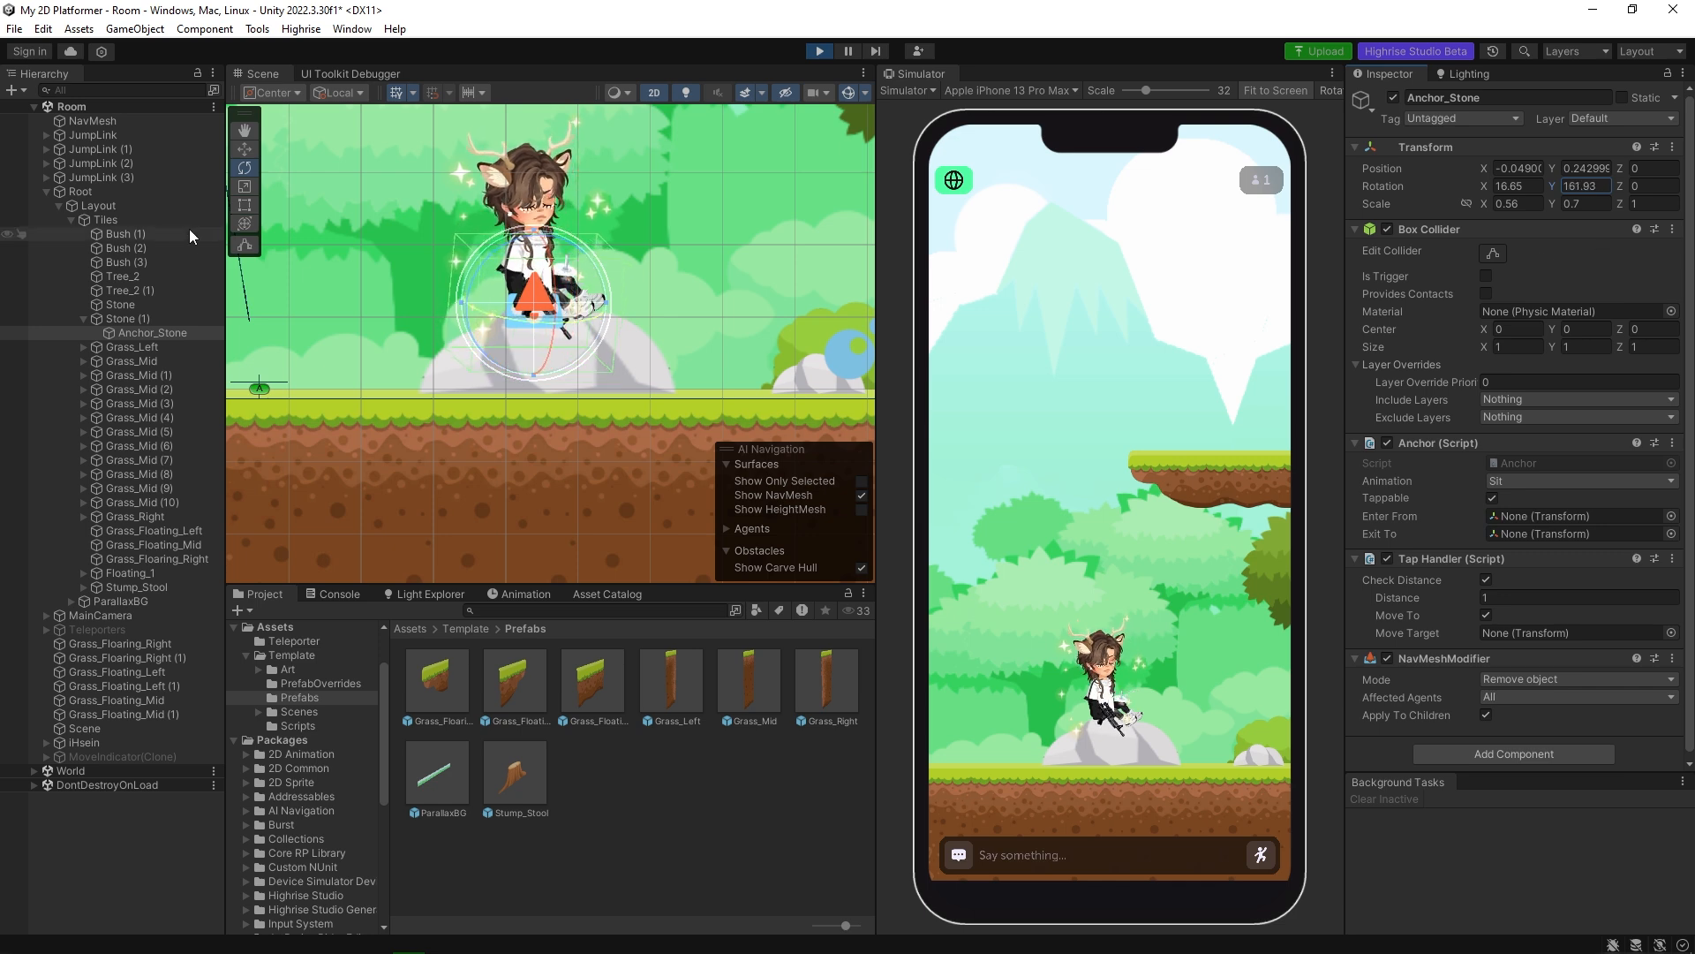
click(1585, 186)
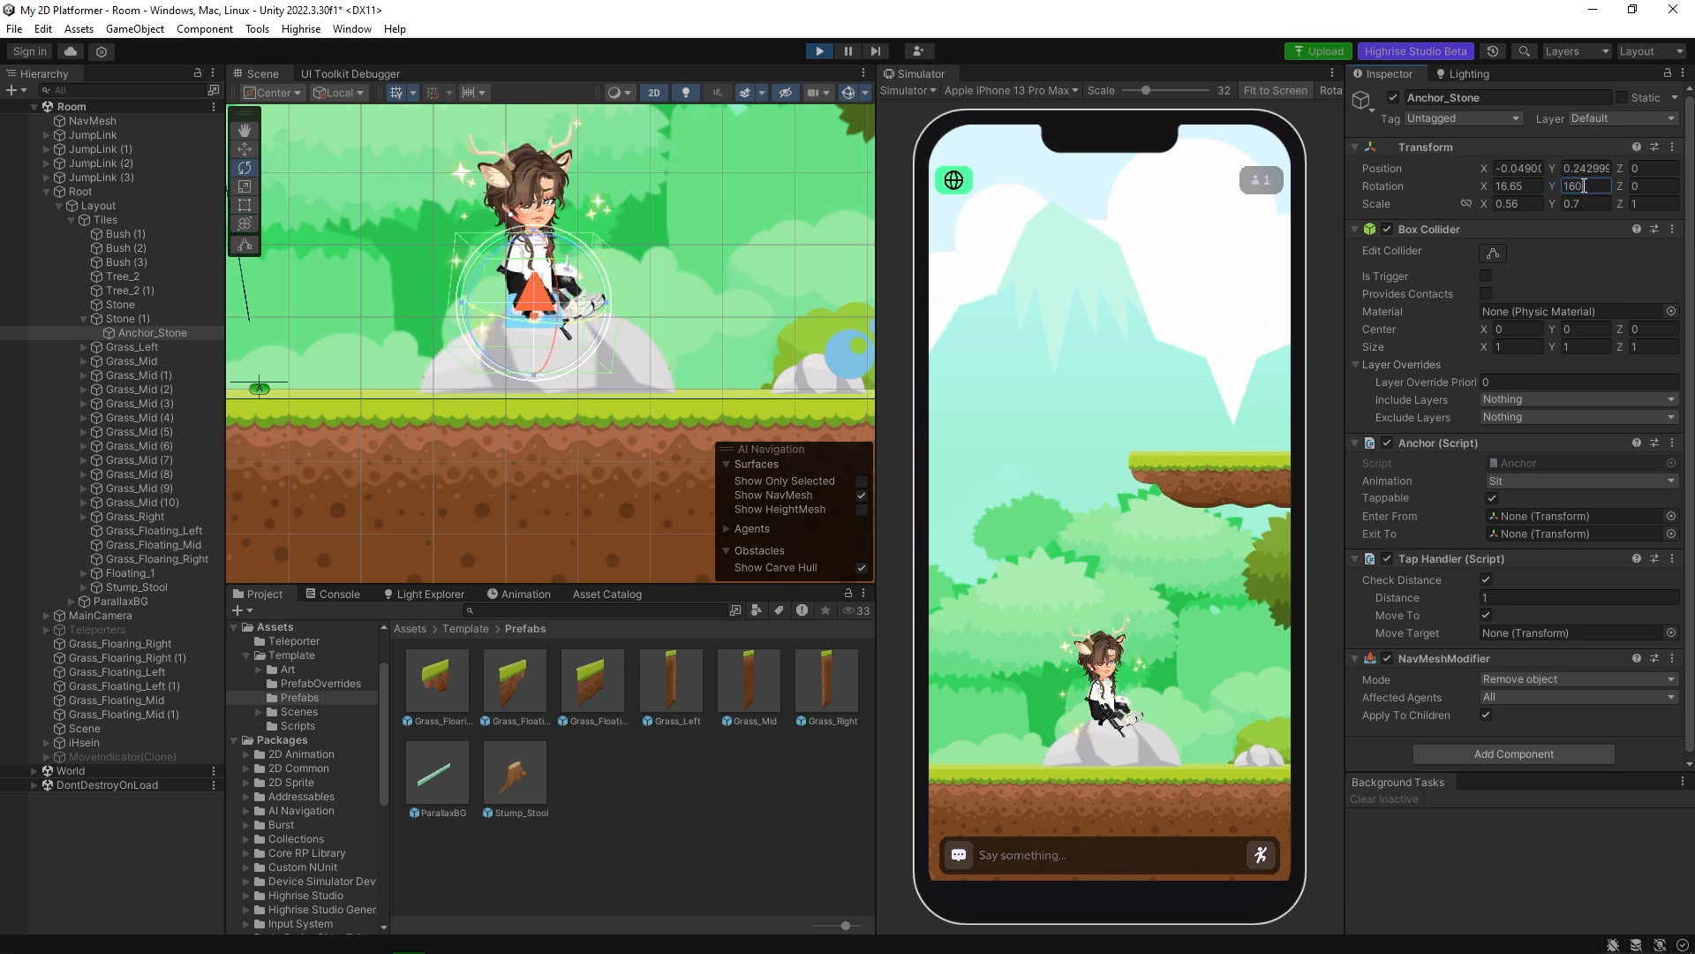
text(160)
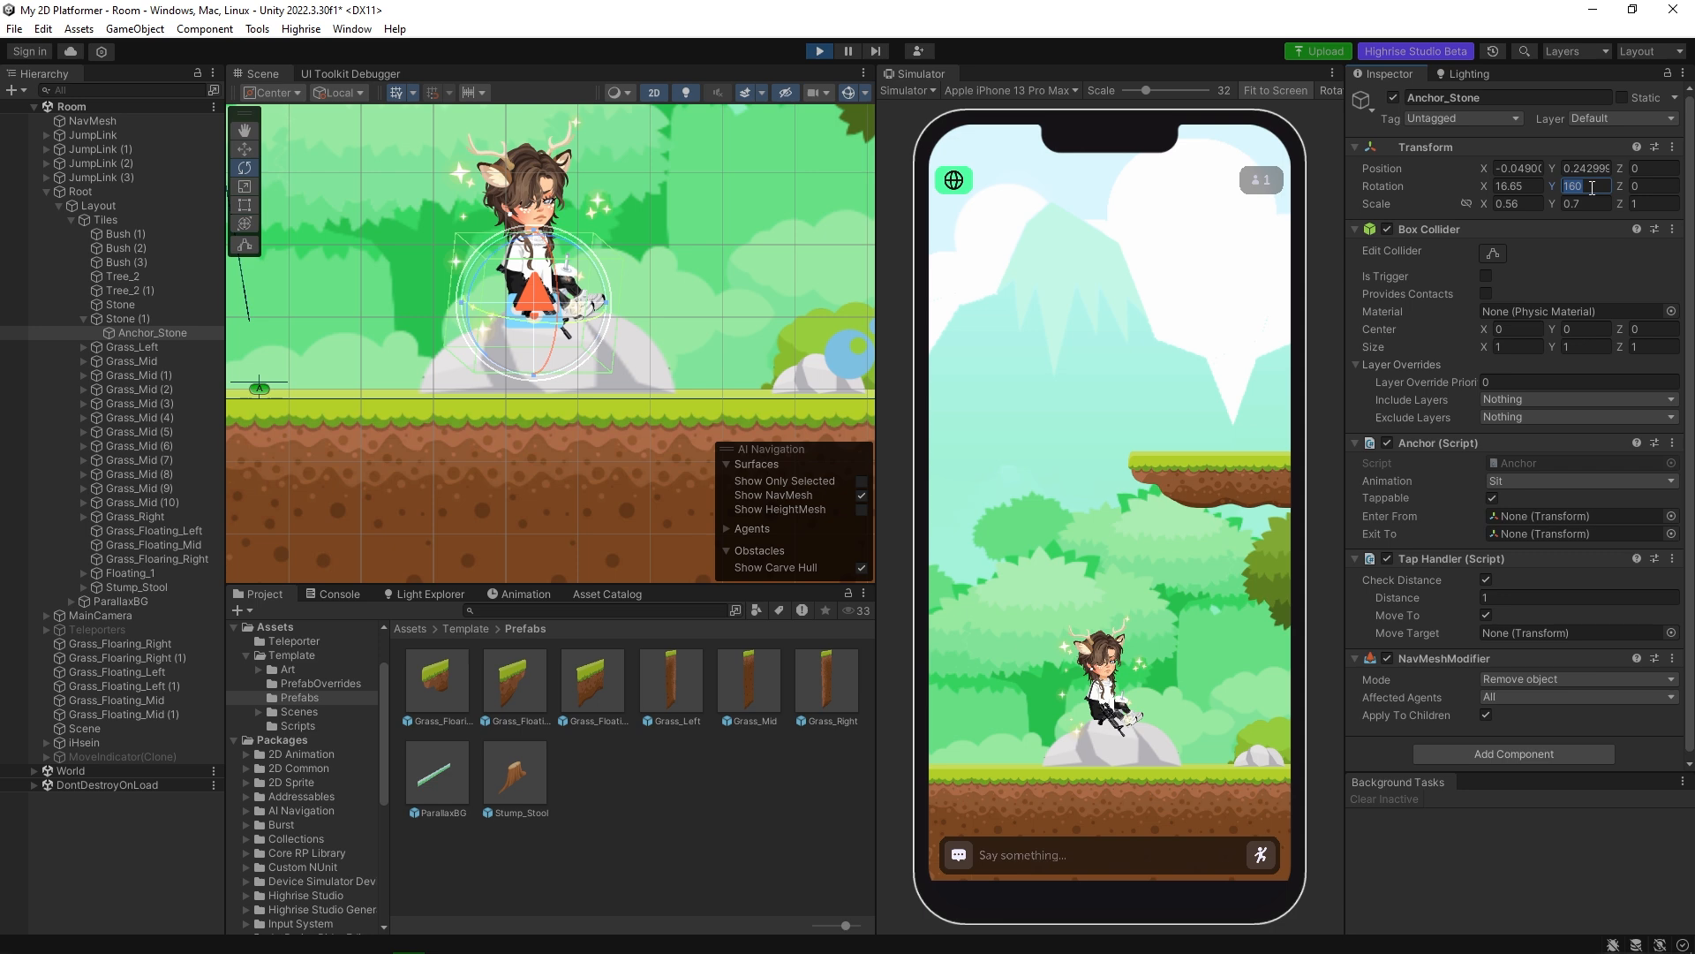
click(1592, 188)
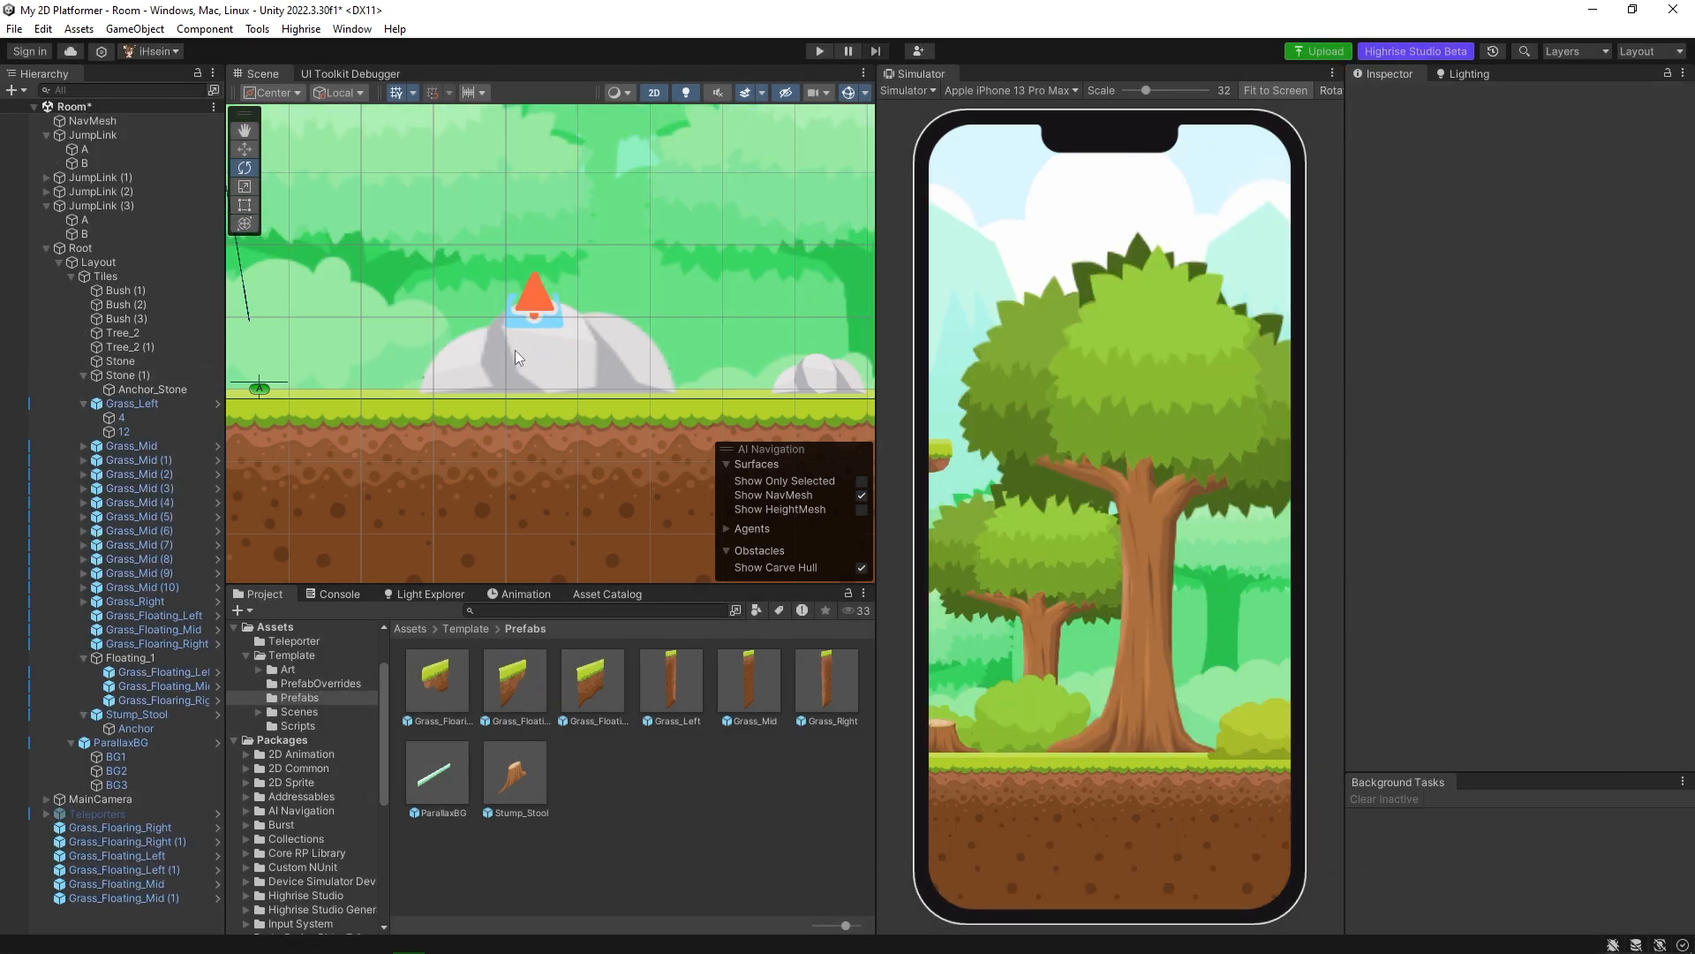
Set Anchor_Stone's Y rotation to 160 outside play mode and save the scene.
click(516, 349)
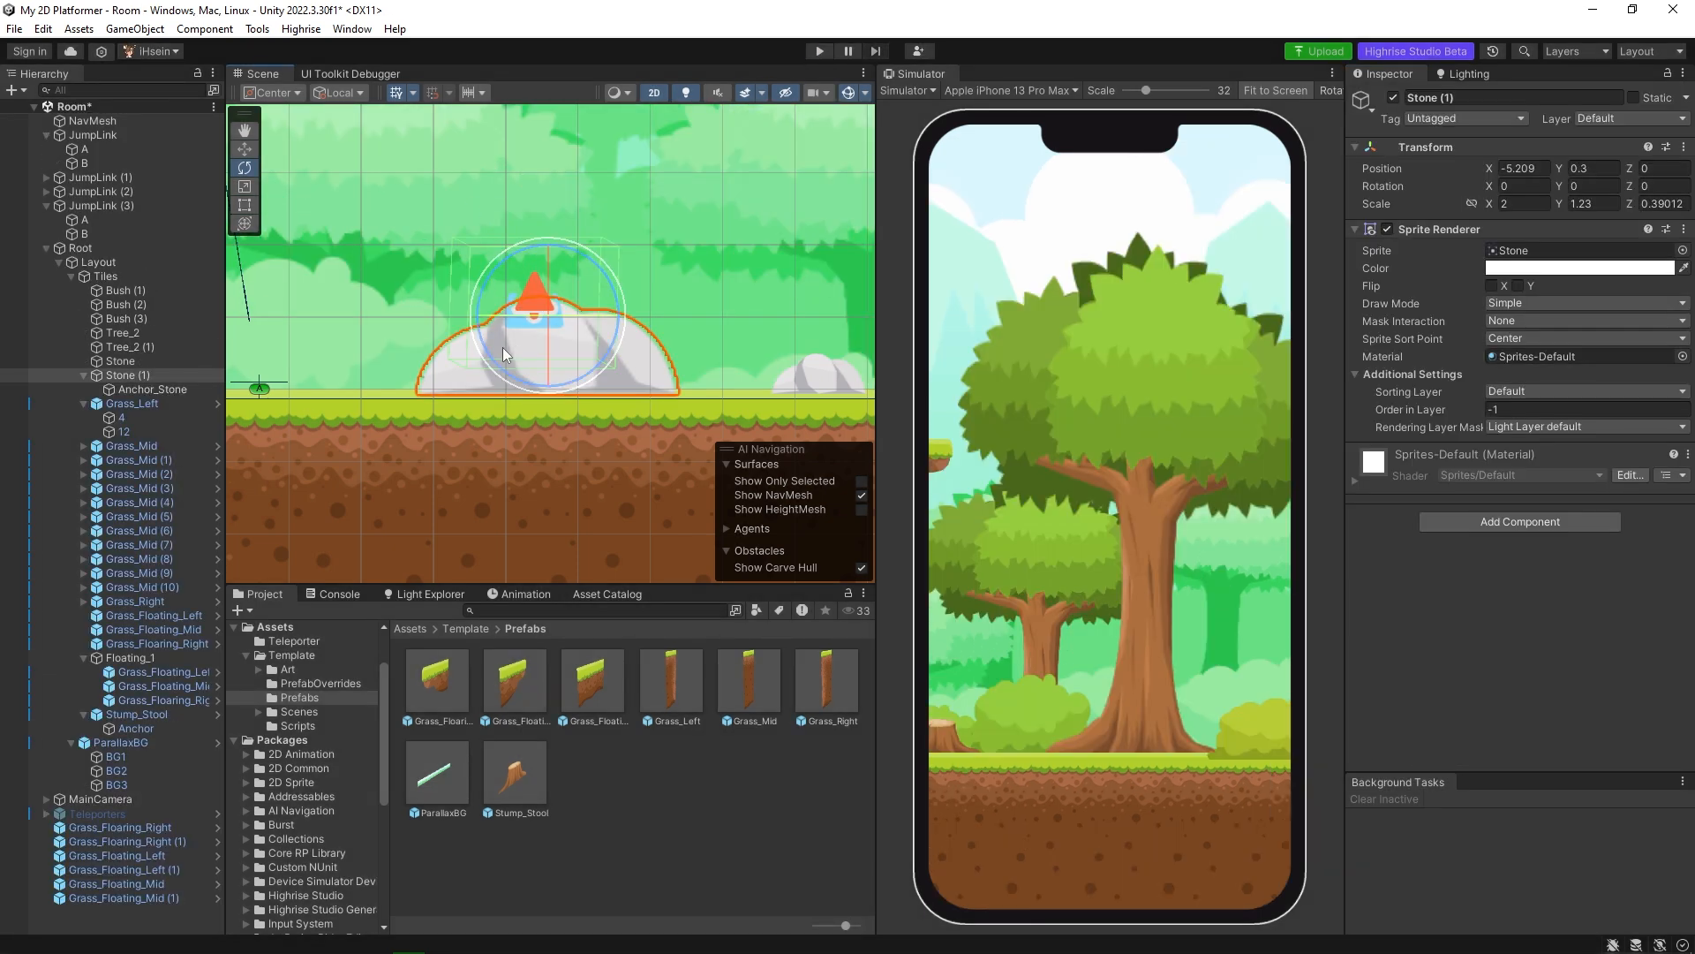
click(151, 391)
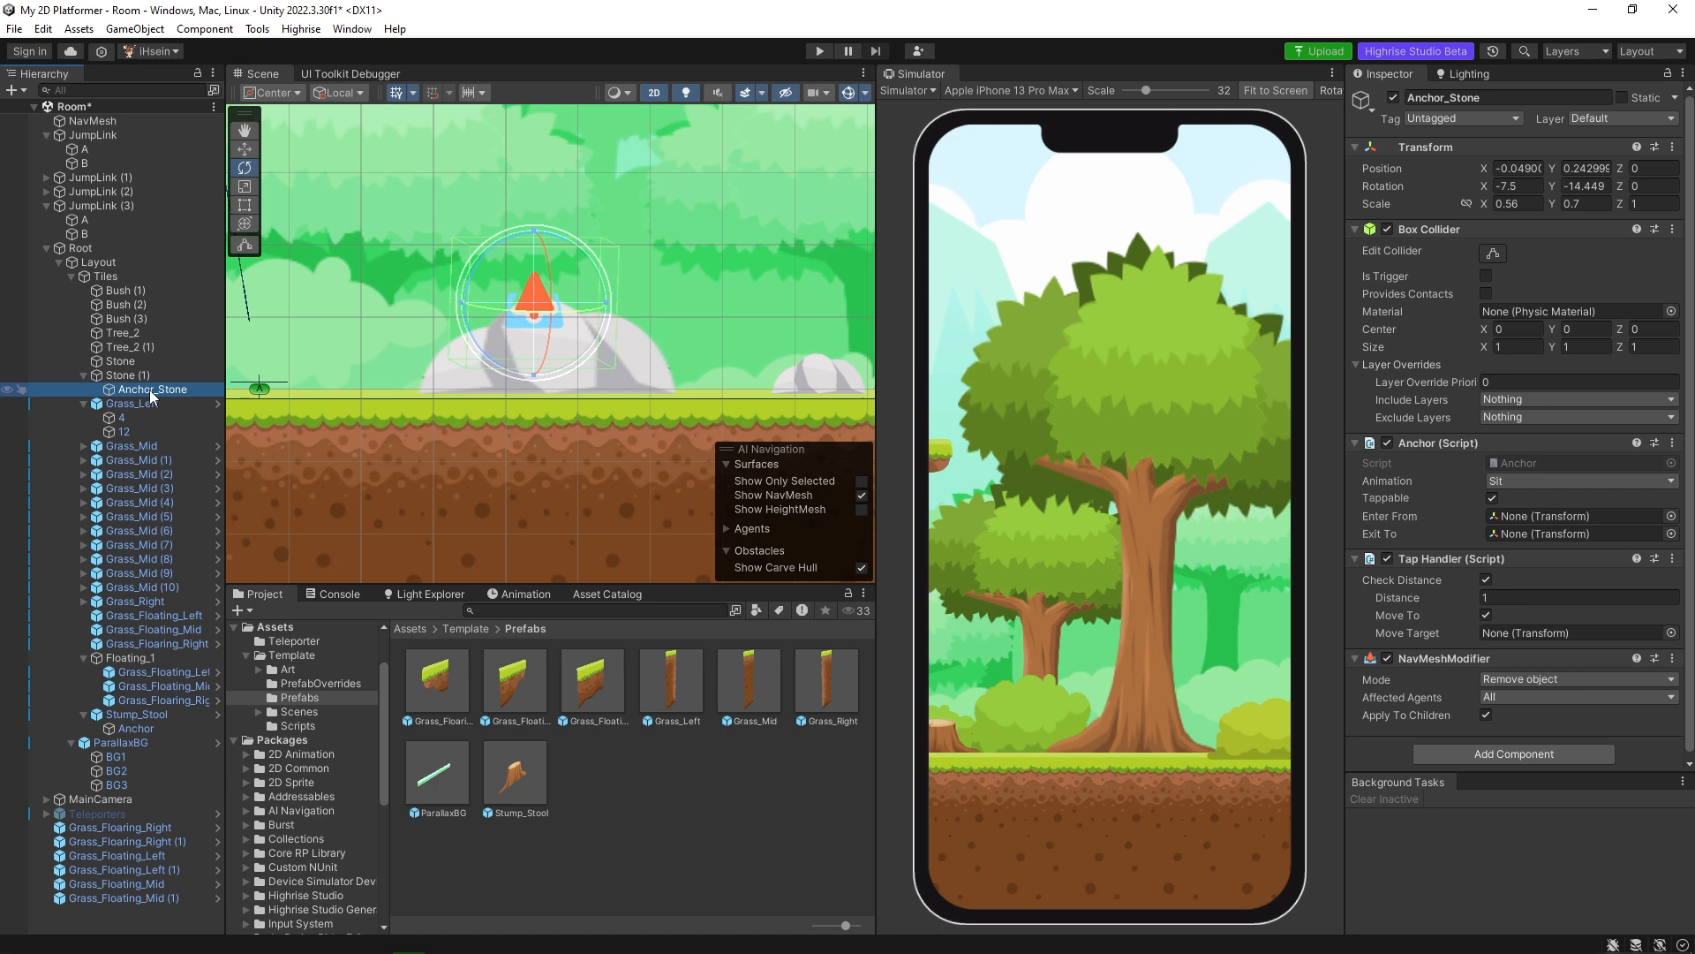
click(1588, 186)
text(160)
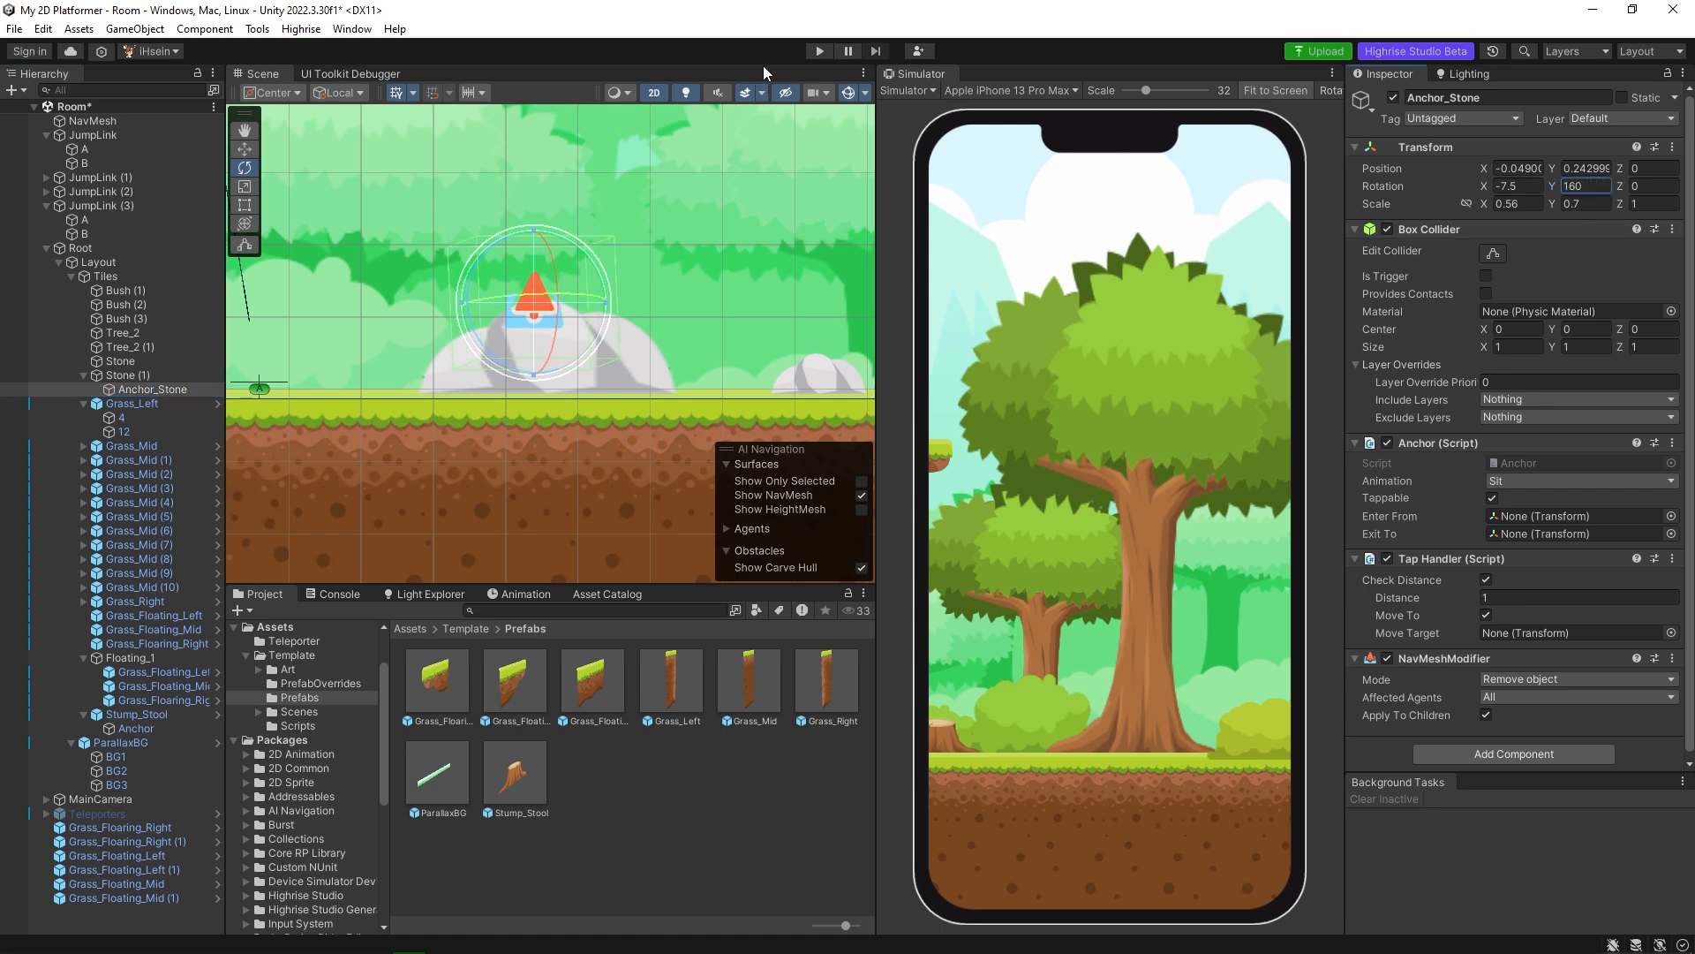
key(ctrl+s)
Play-test the scene again and sit the avatar on the large stone to check its facing direction.
click(818, 52)
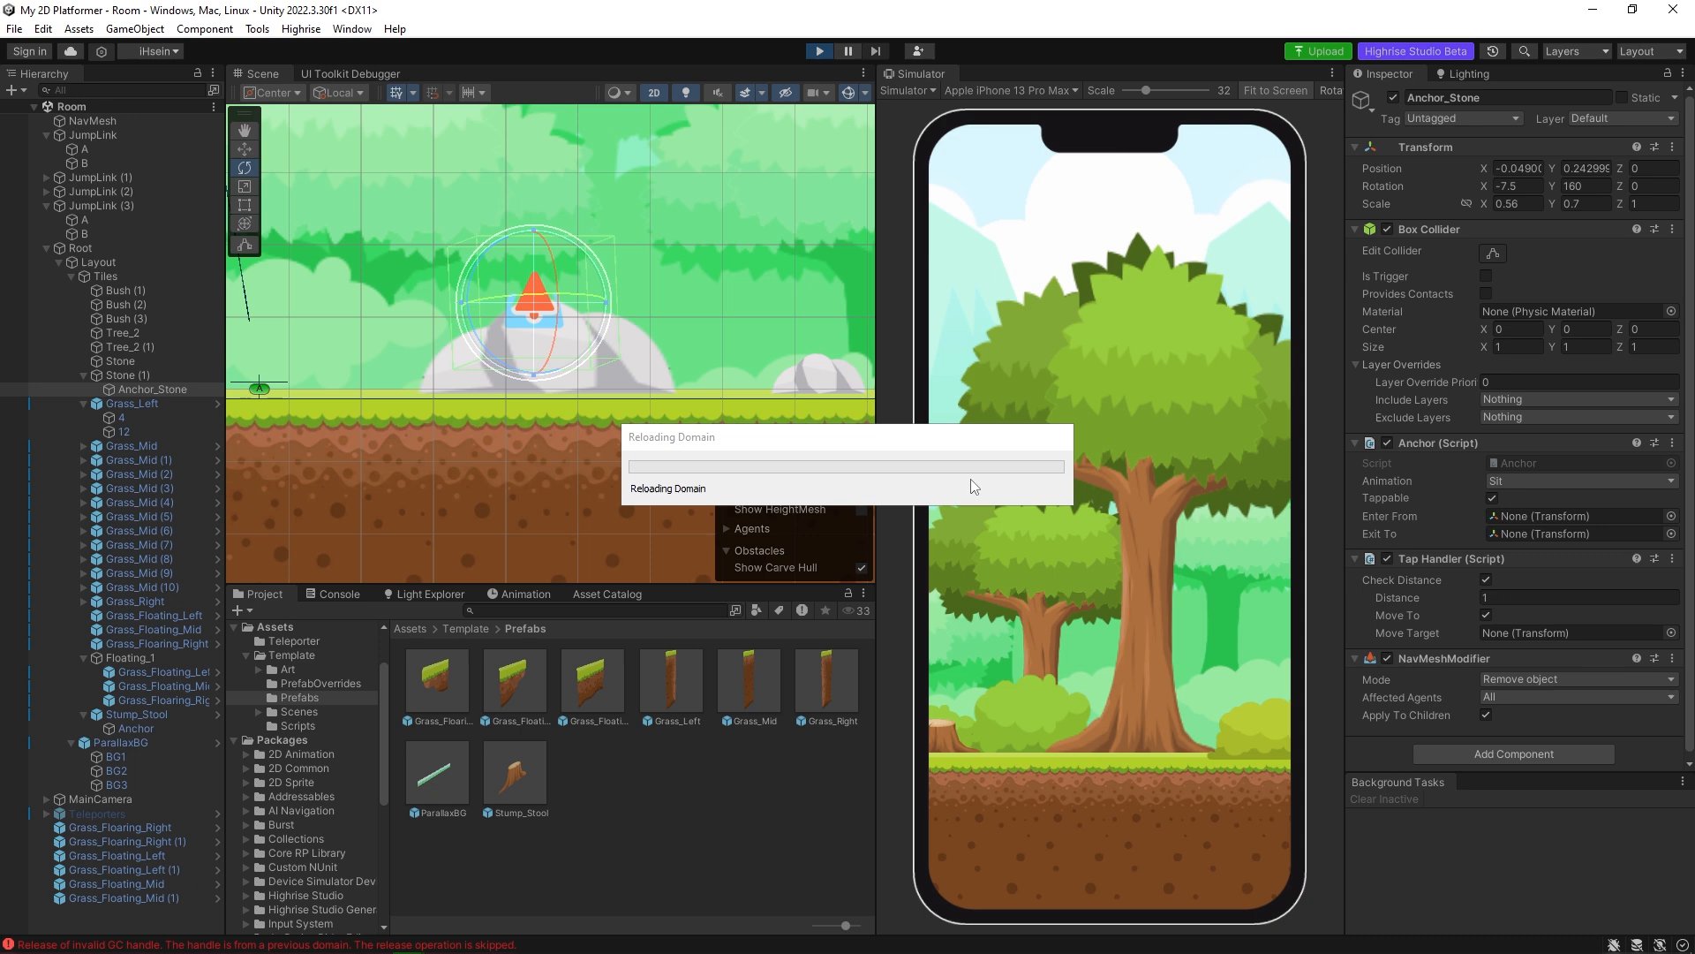
click(947, 729)
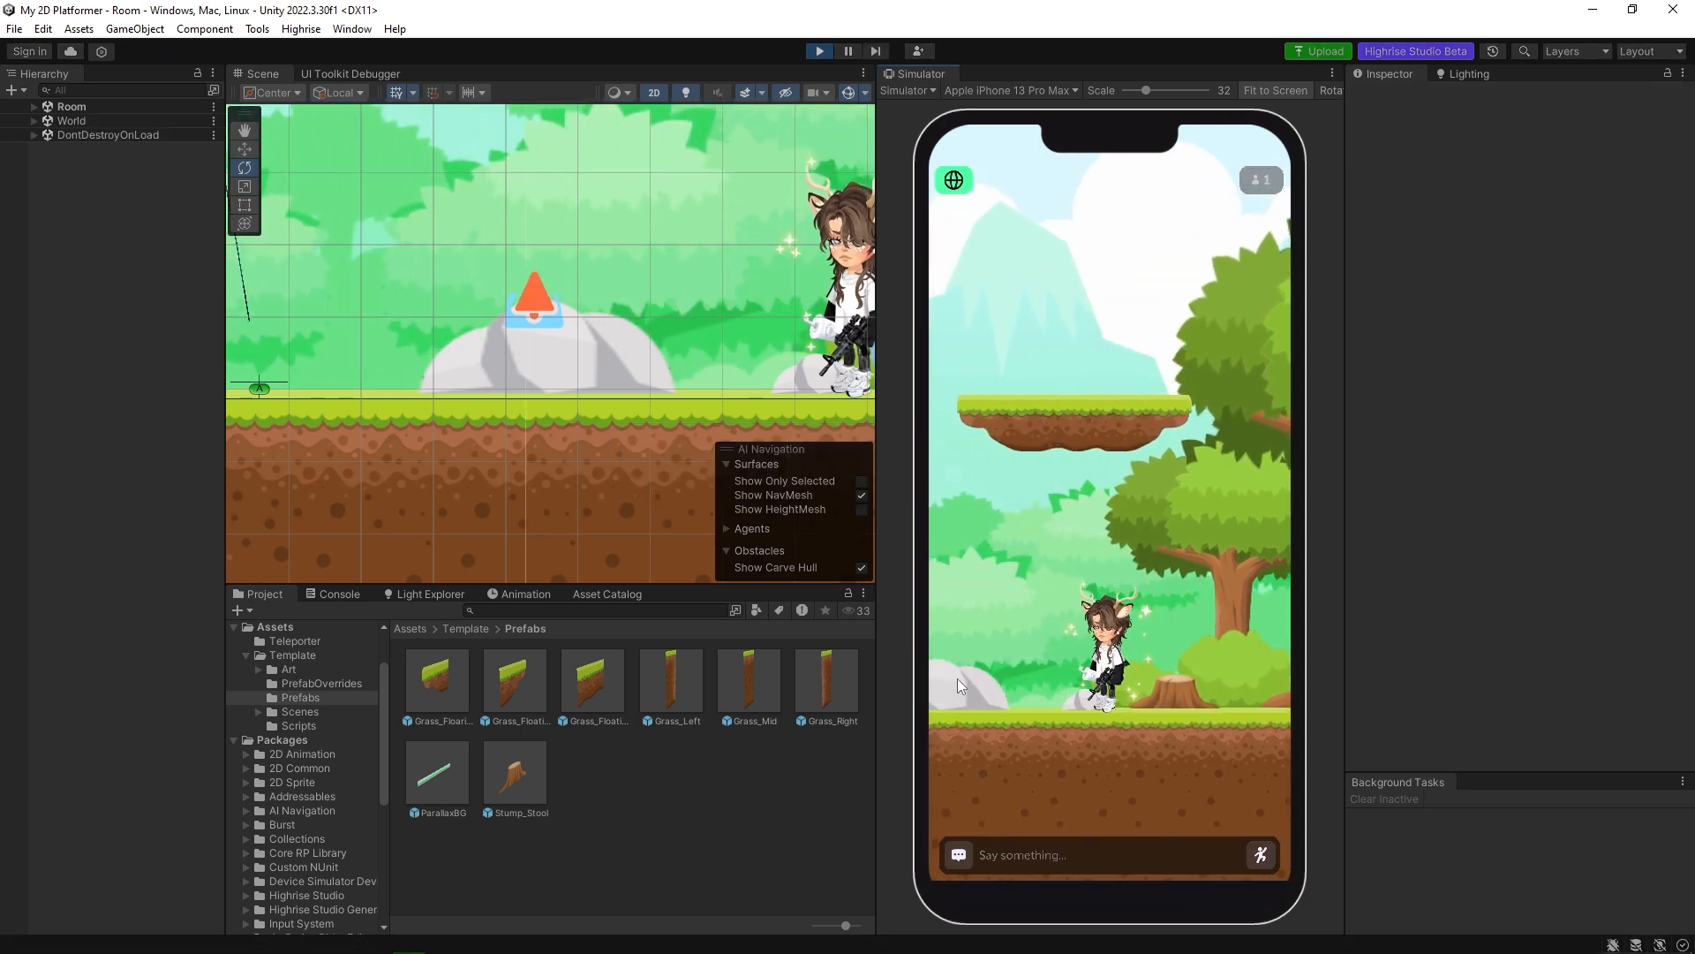
click(959, 678)
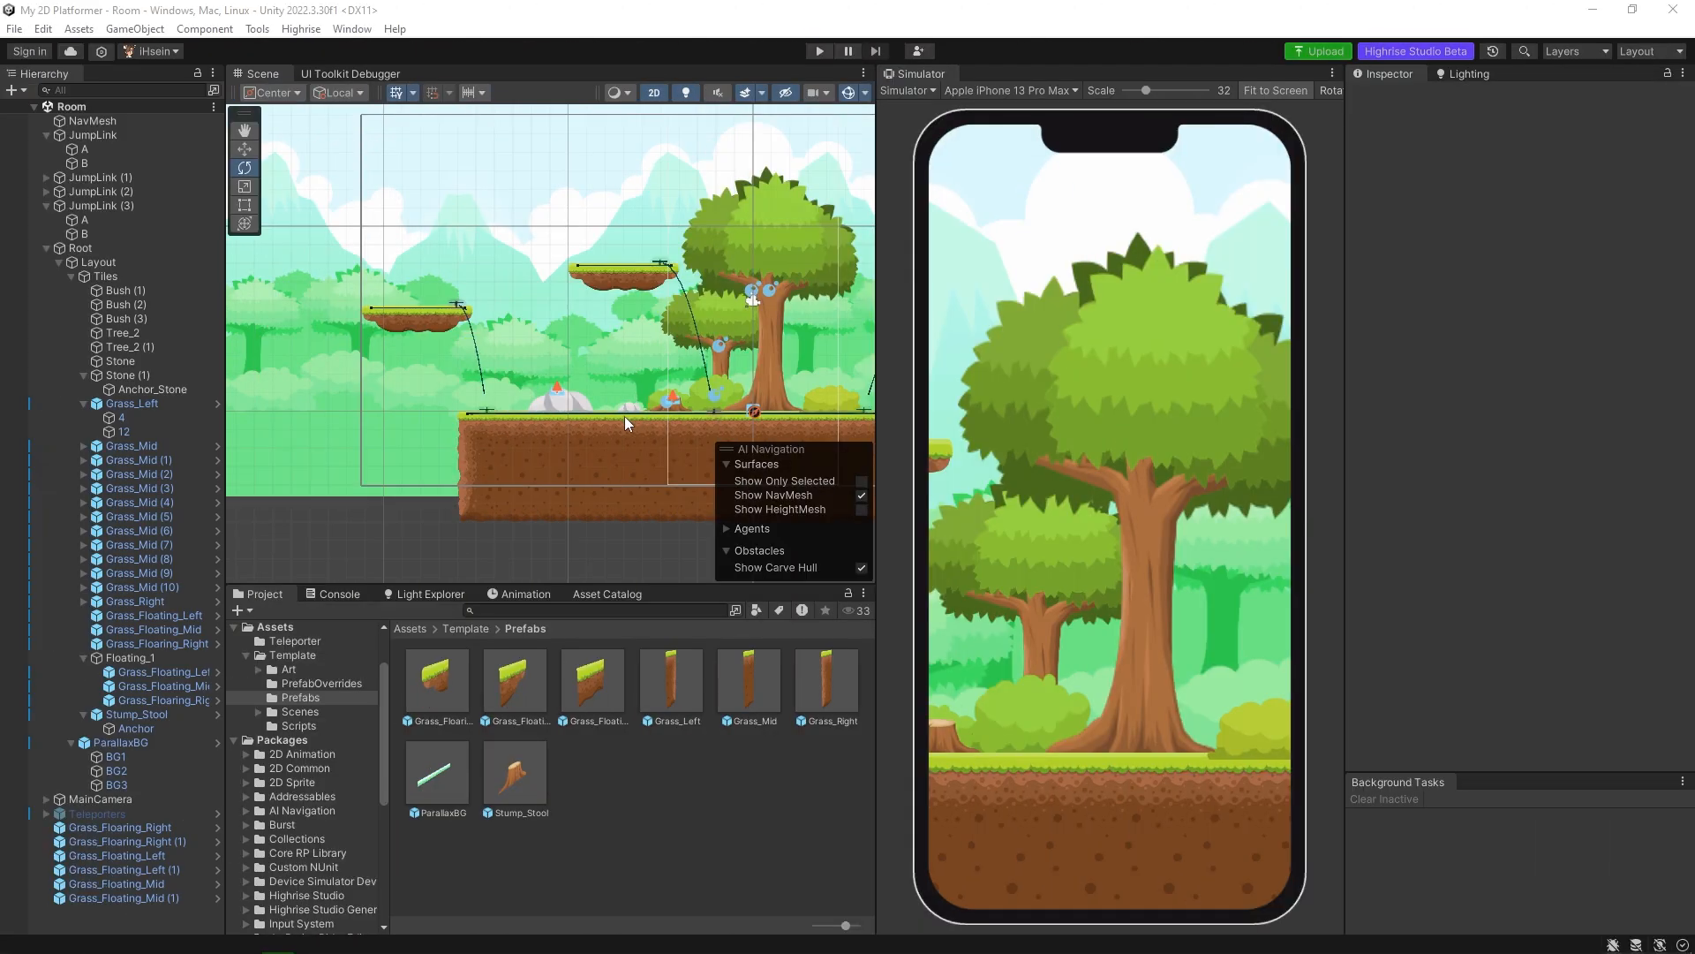
middle_drag(624, 416, 556, 424)
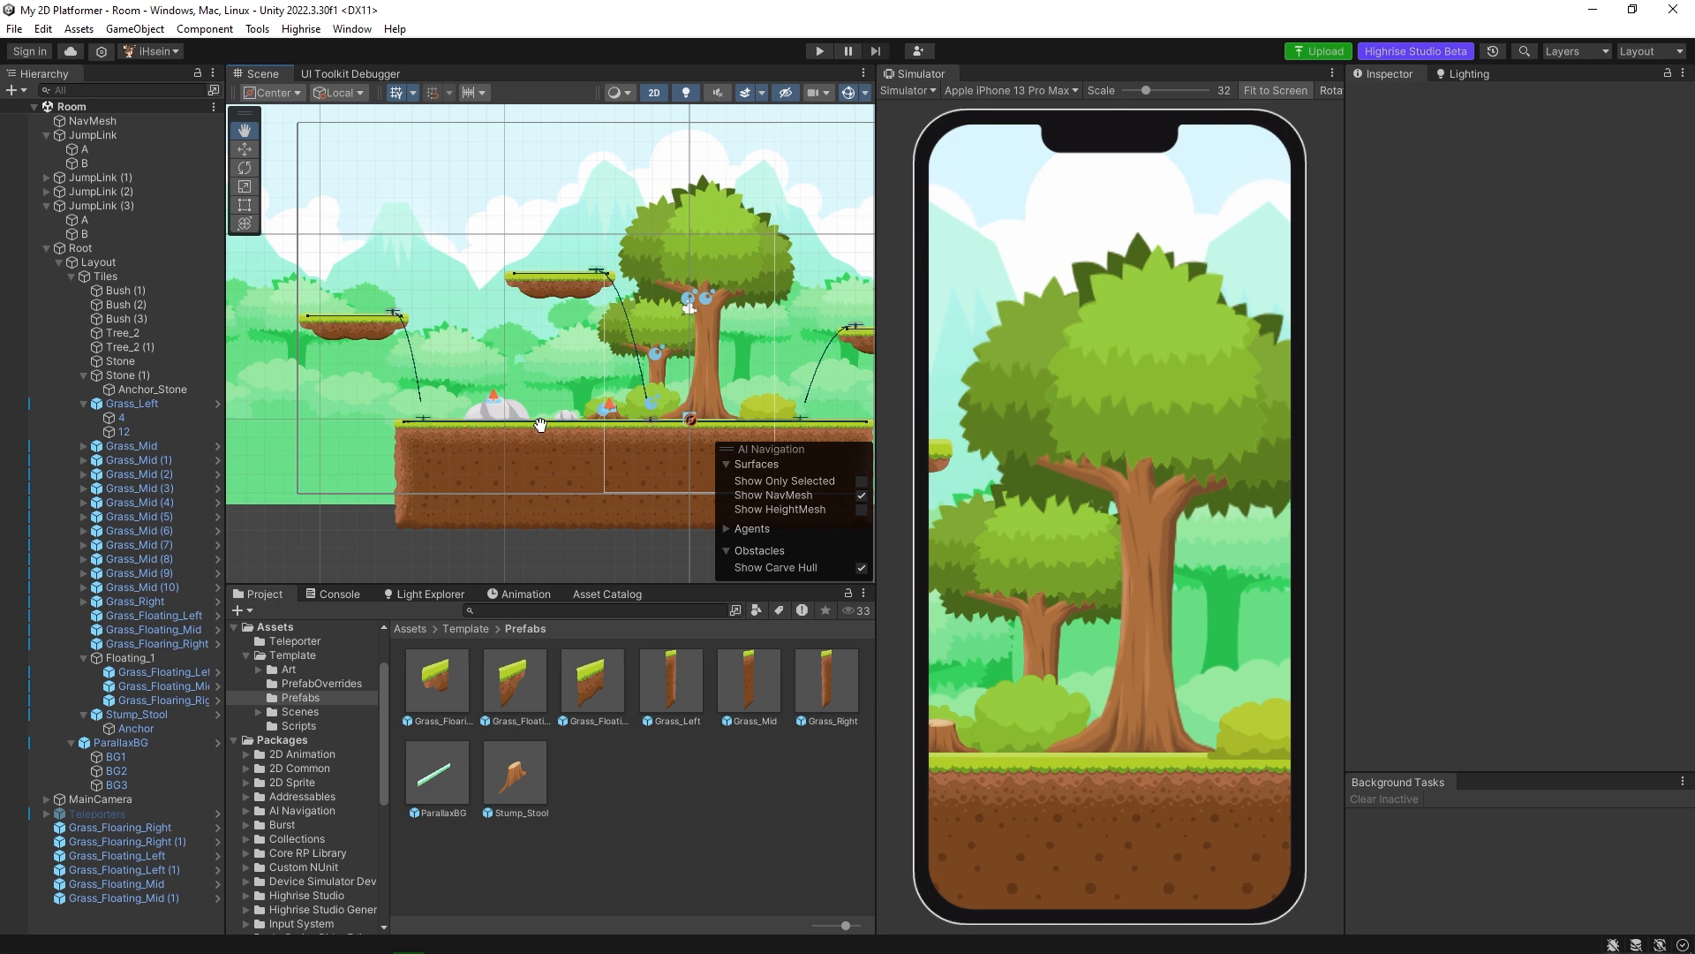
scroll(558, 426, up, 5)
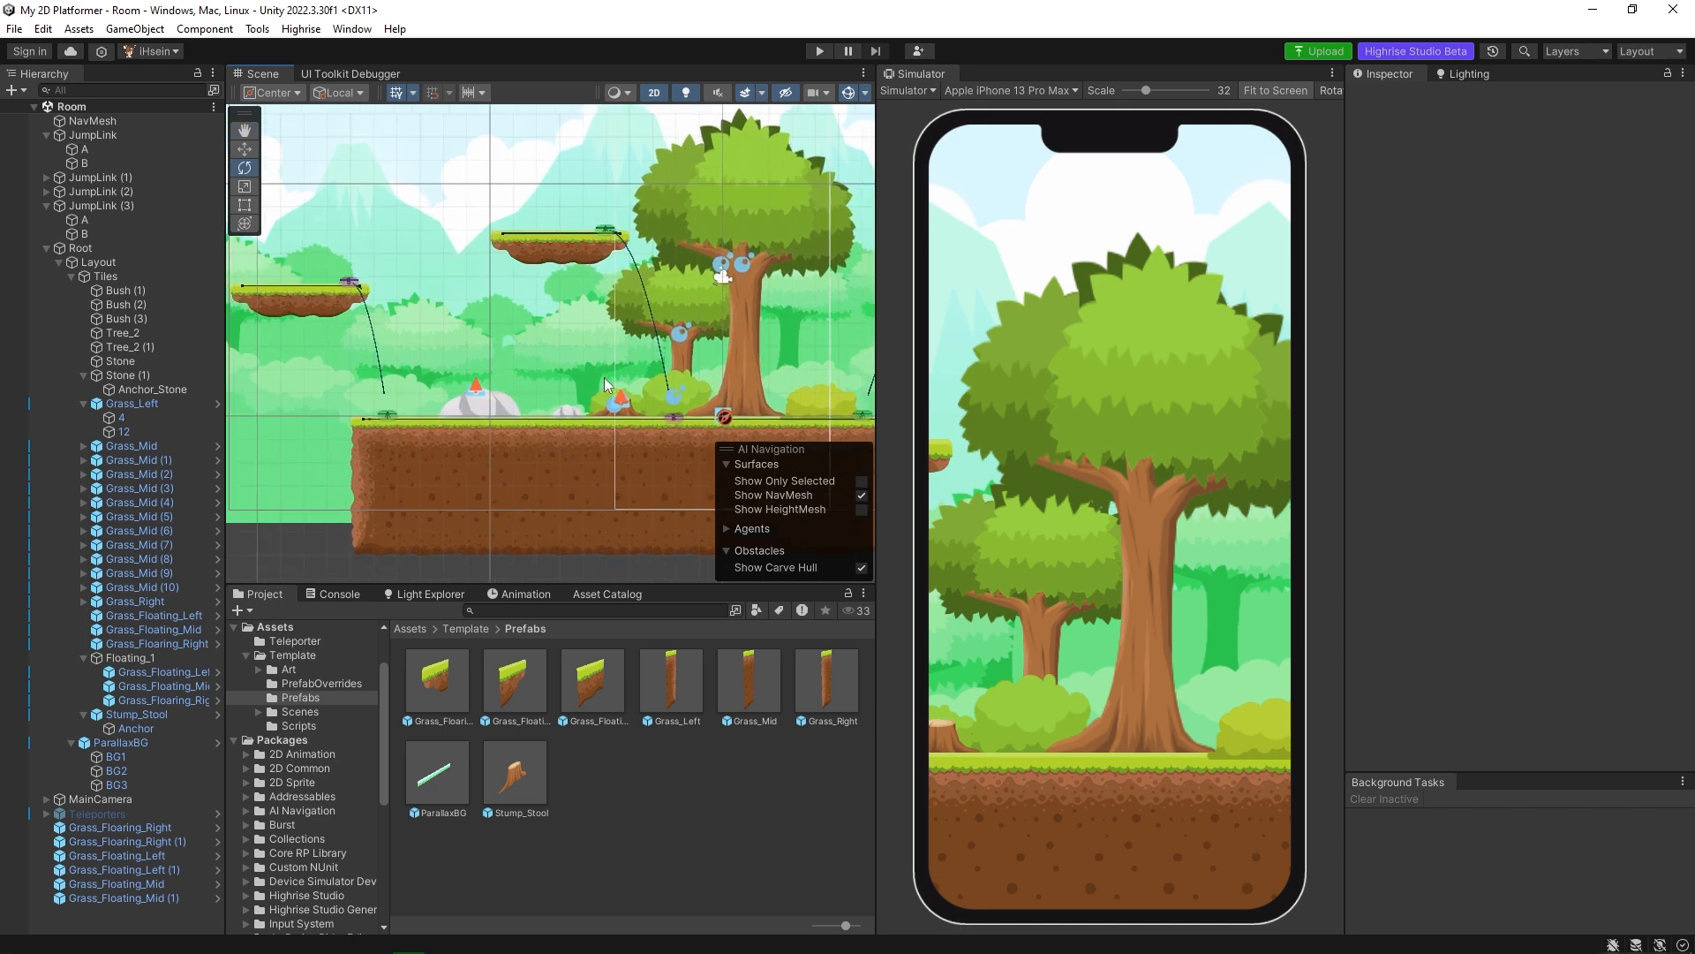
middle_drag(562, 412, 521, 410)
scroll(519, 410, up, 5)
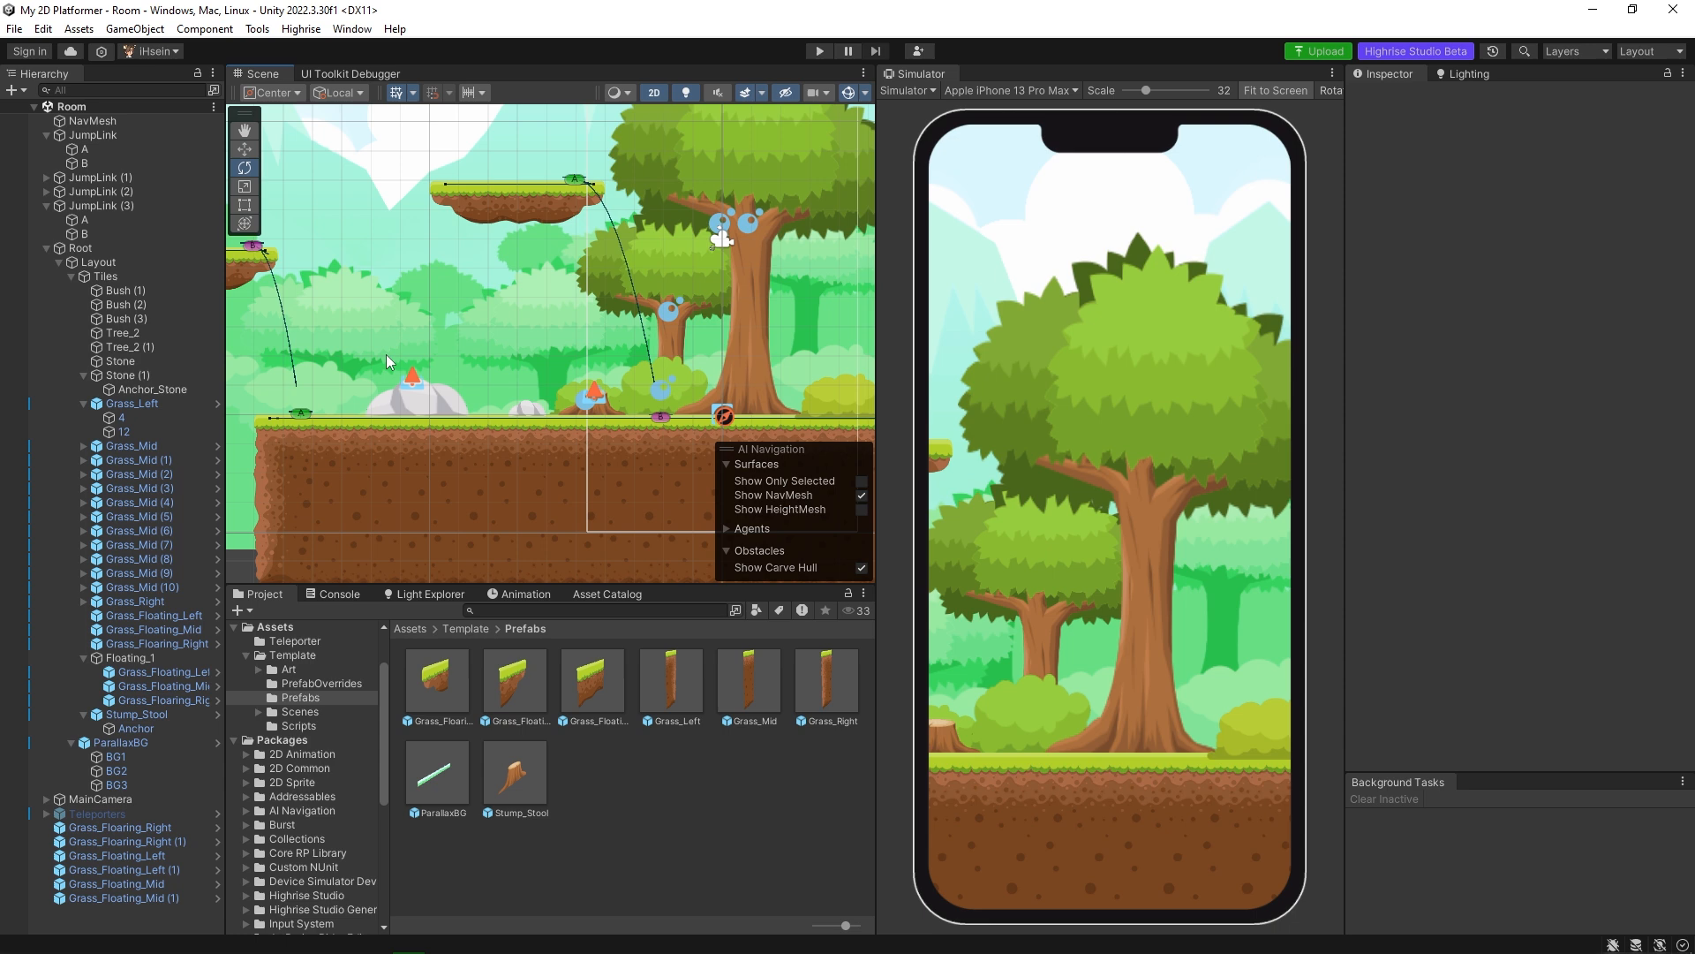
scroll(634, 288, down, 5)
middle_drag(664, 409, 538, 426)
scroll(539, 426, up, 7)
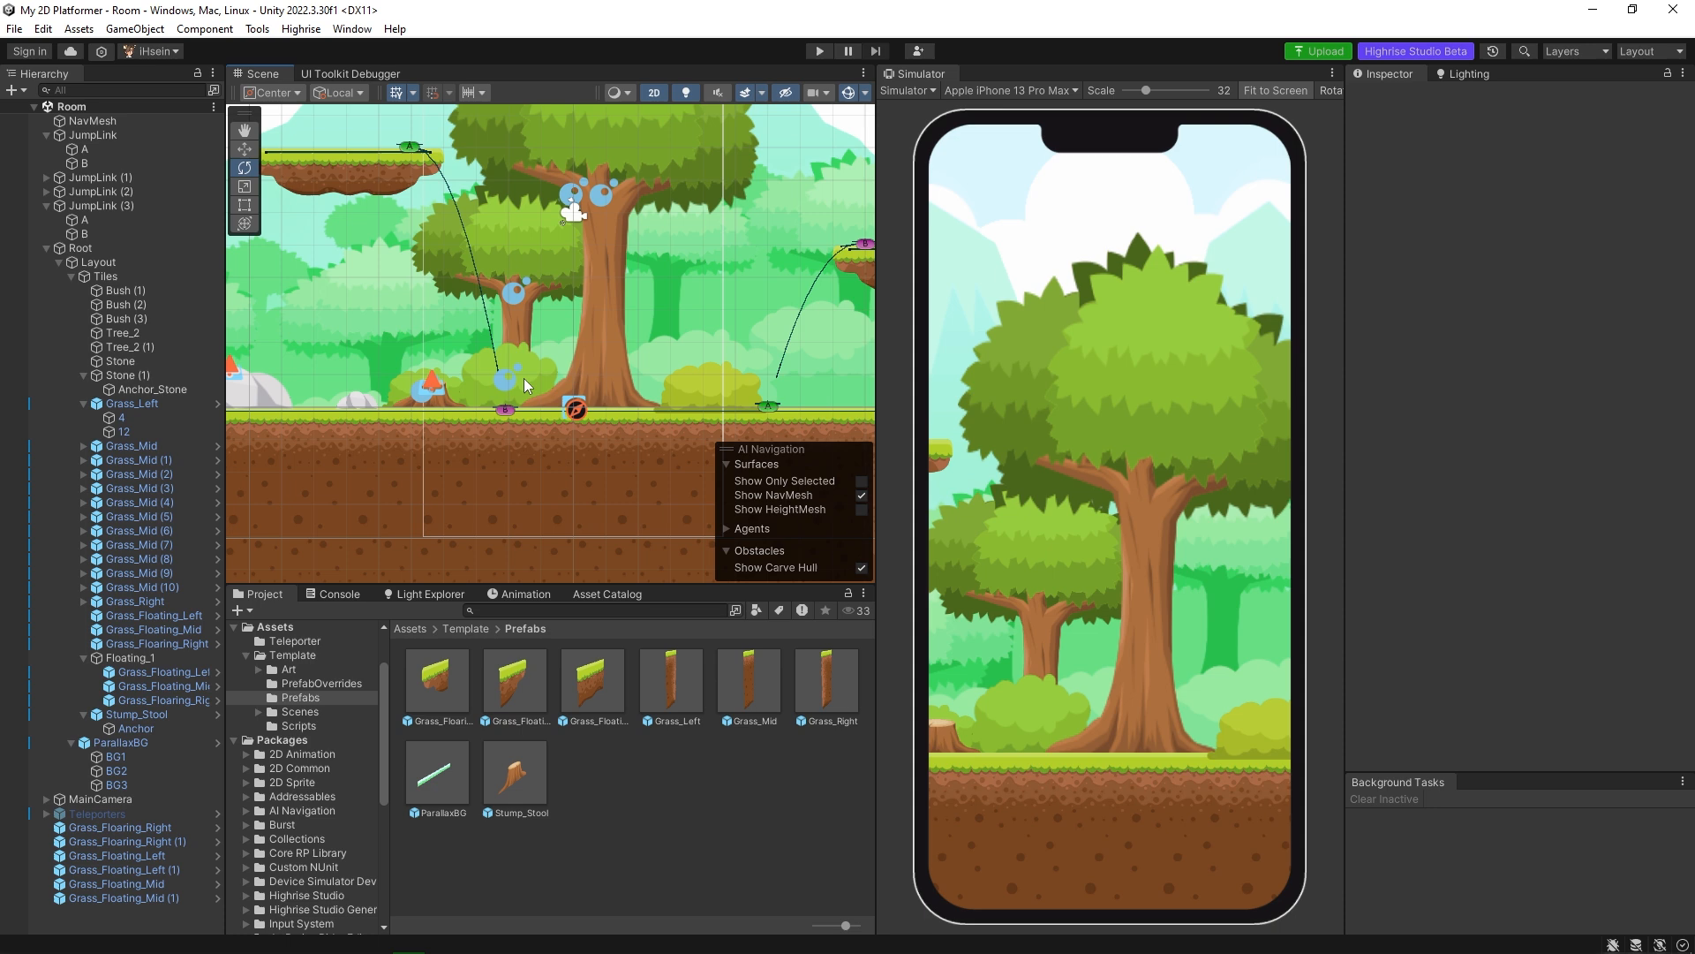
Select the bush in front of the small tree and locate its sprite asset in the project's Art/Objs folder.
scroll(523, 378, down, 6)
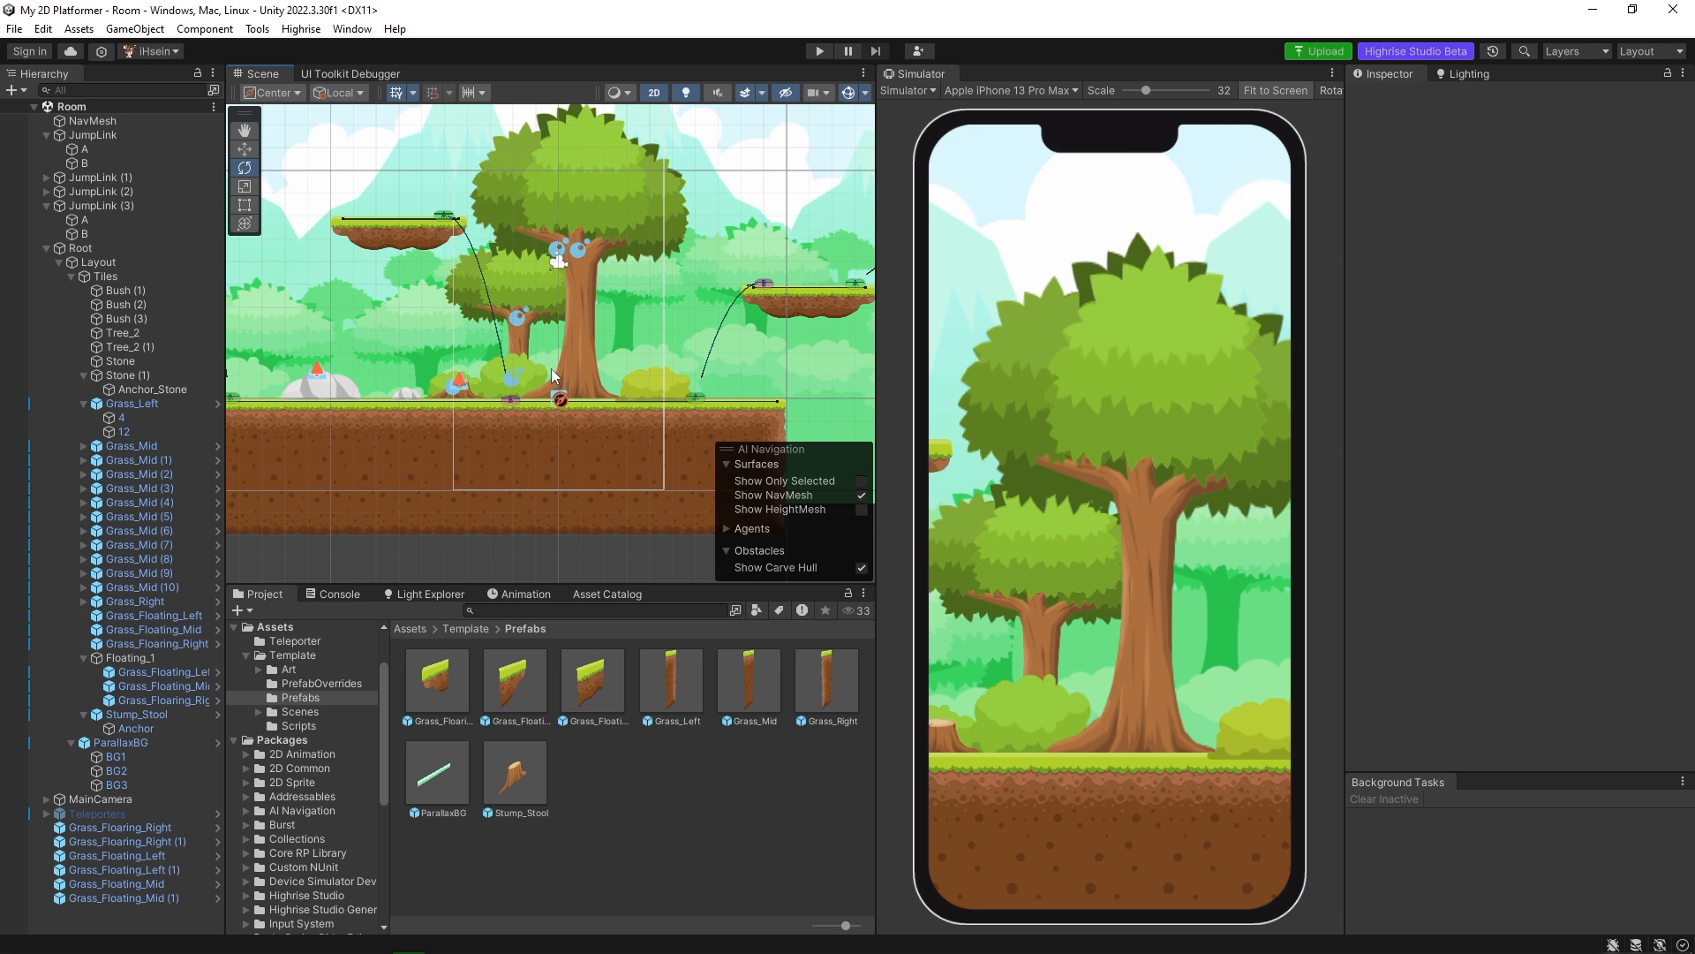
middle_drag(414, 410, 625, 391)
scroll(625, 390, up, 5)
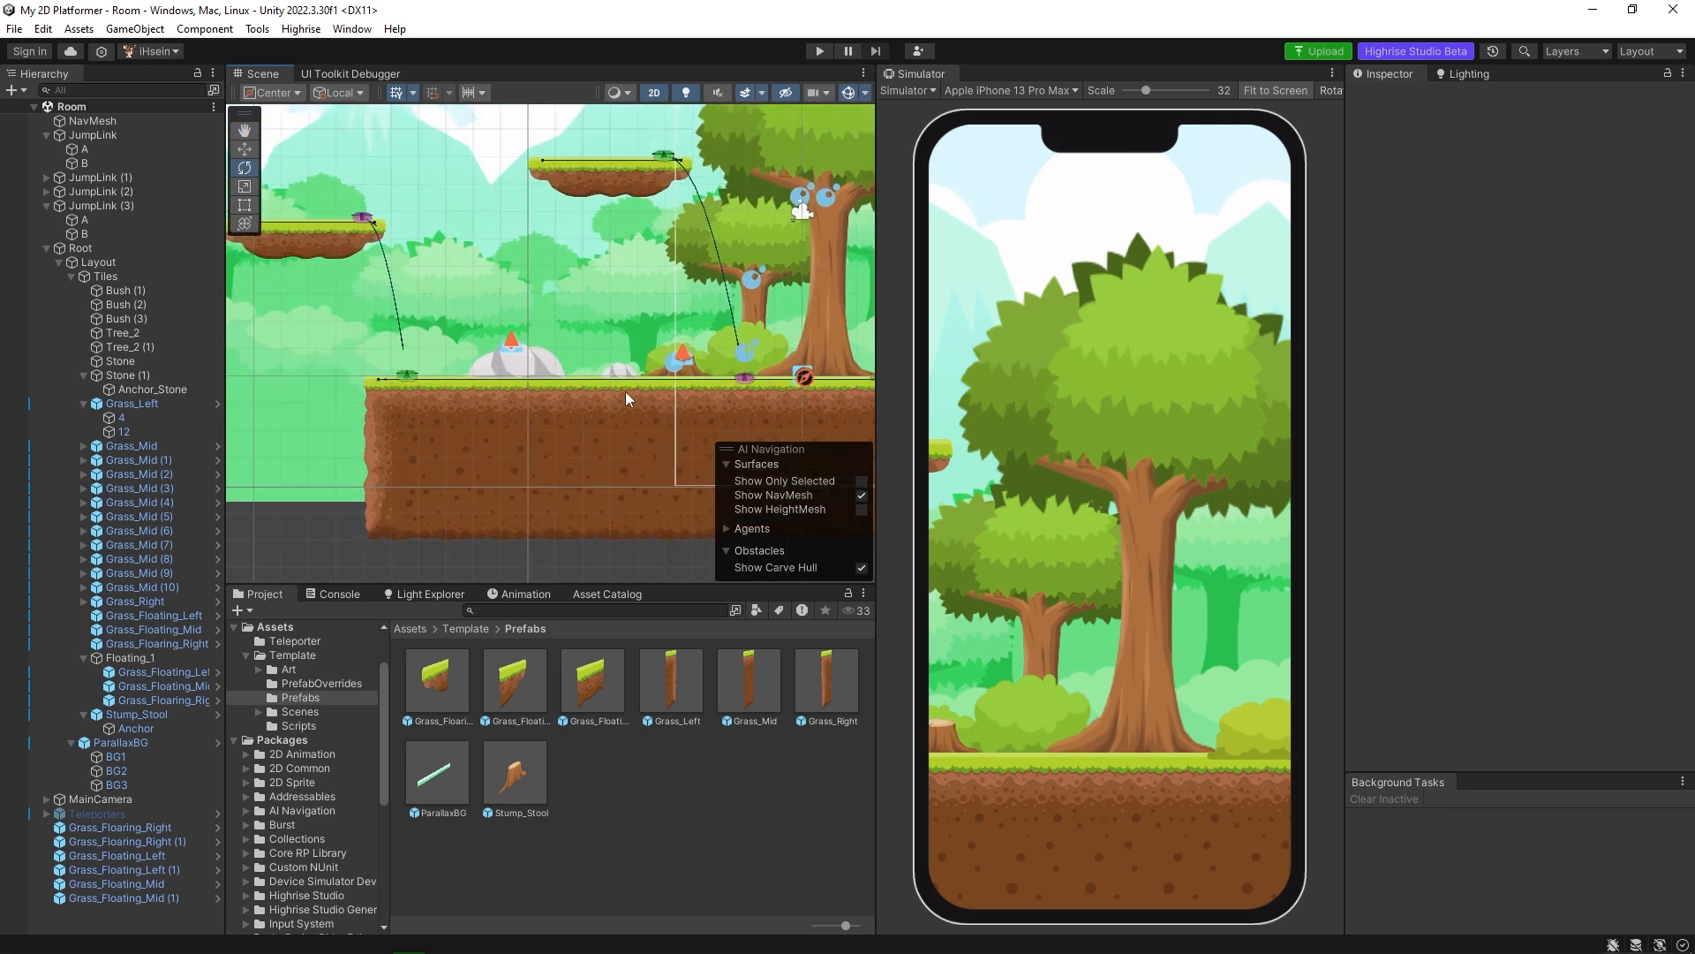
scroll(466, 341, up, 1)
middle_drag(466, 341, 437, 358)
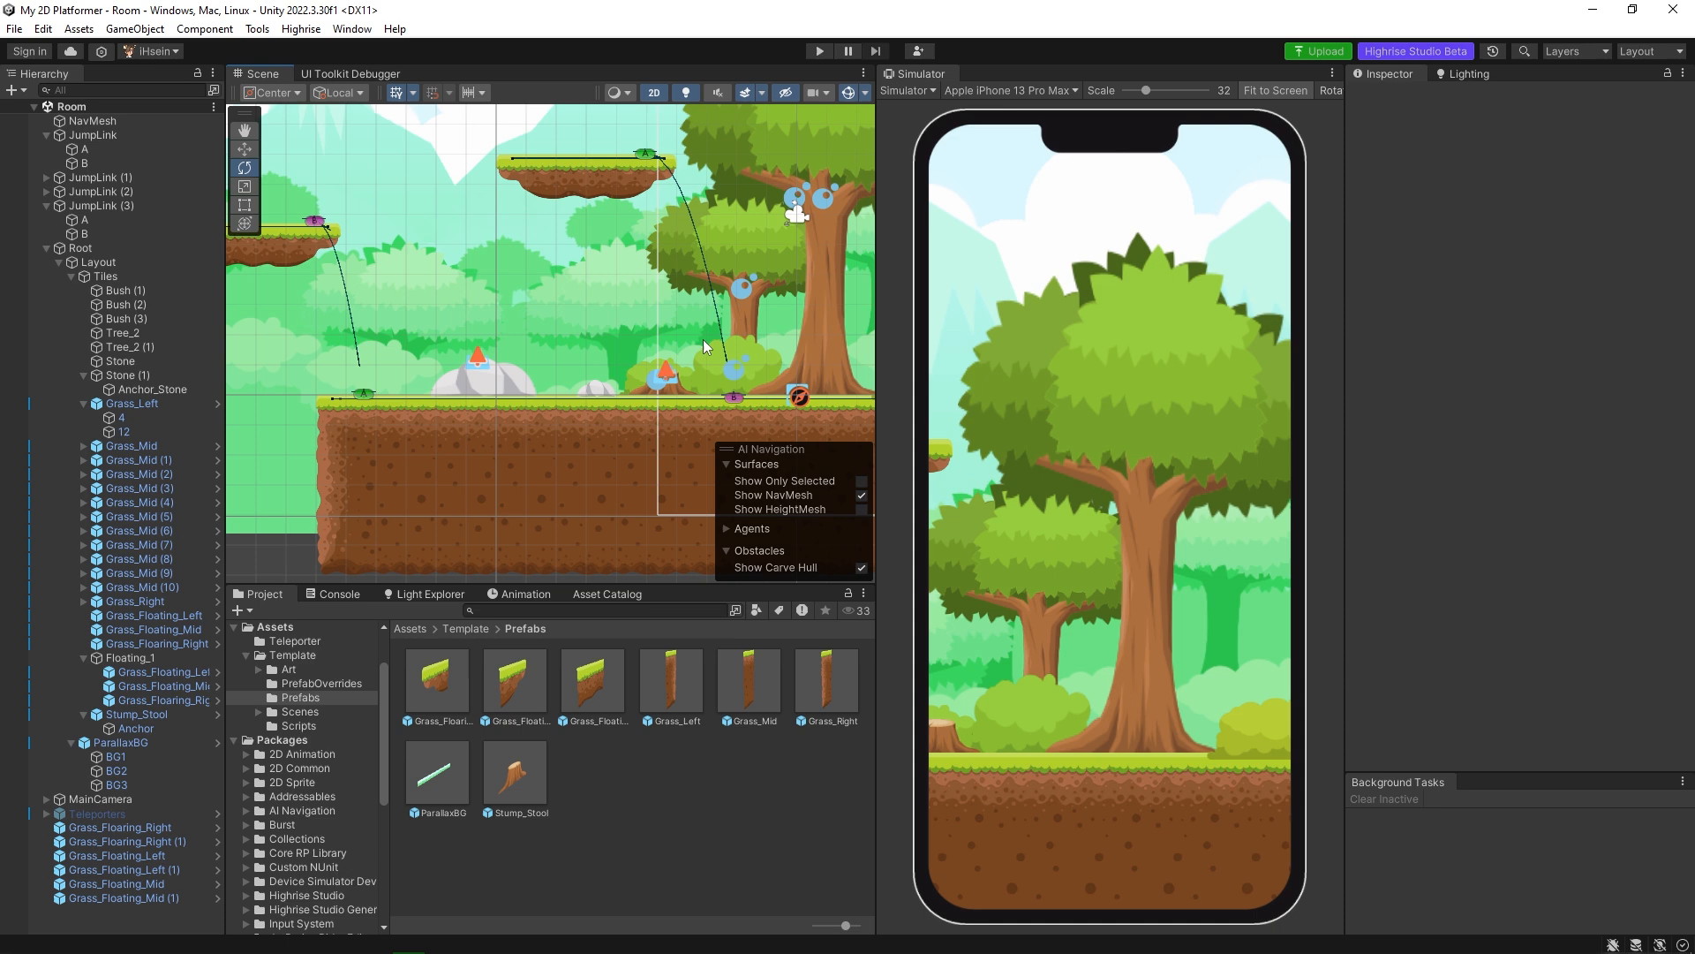
middle_drag(581, 327, 469, 348)
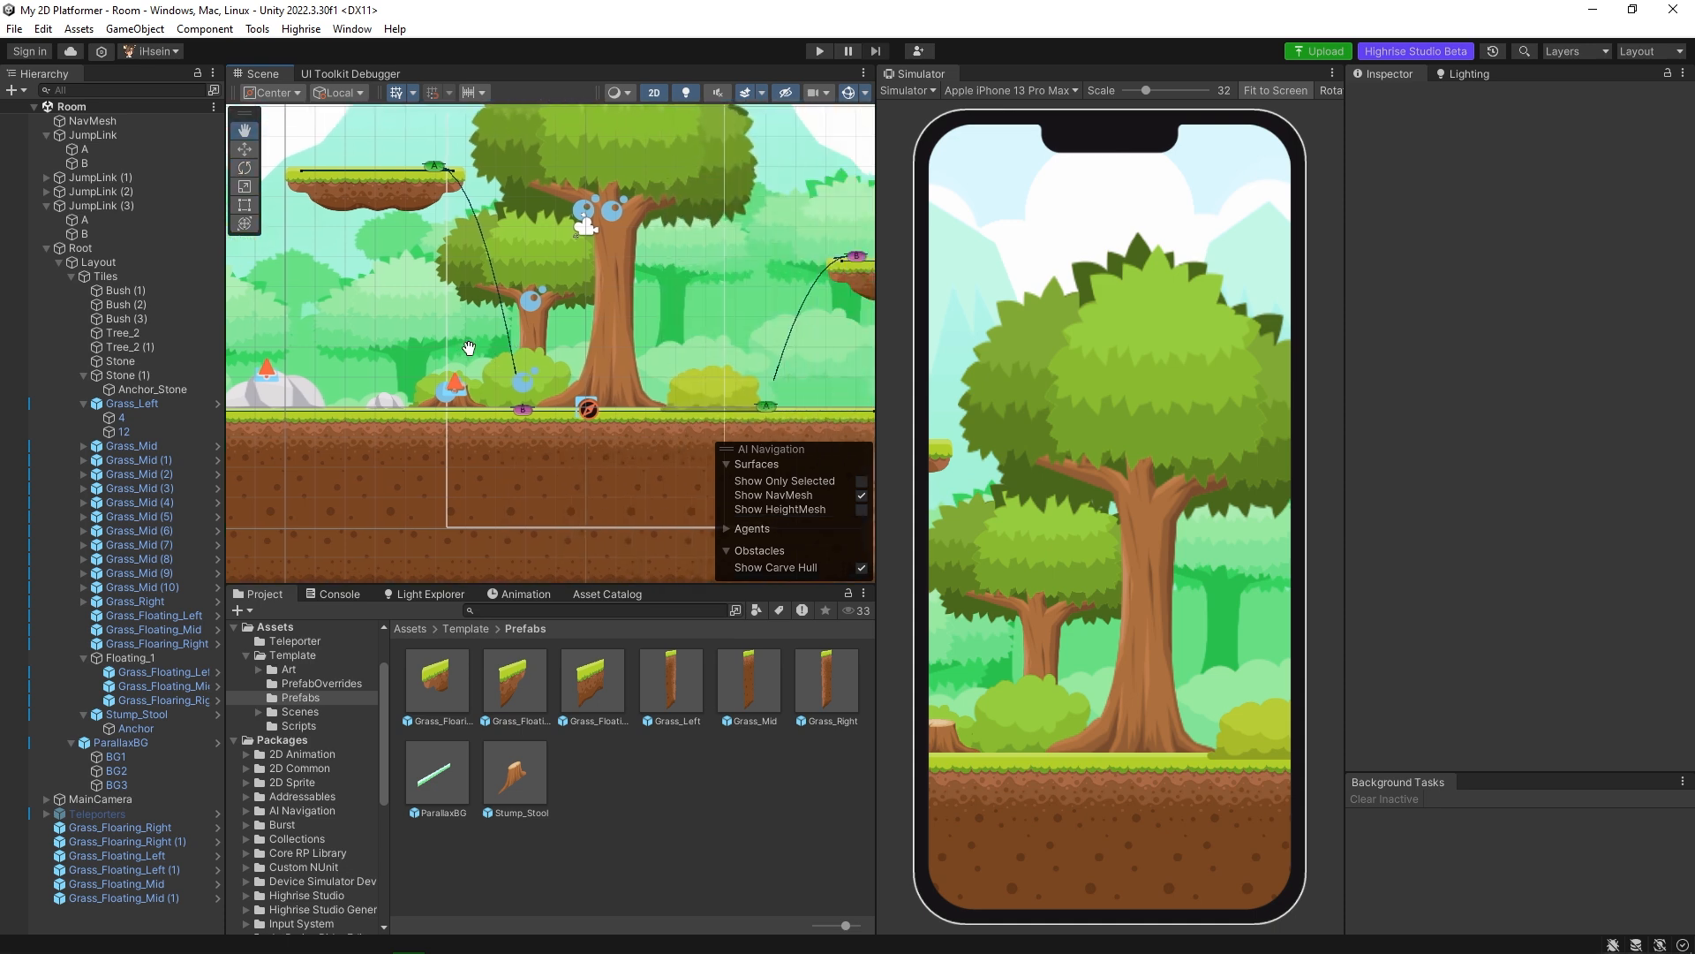
click(491, 384)
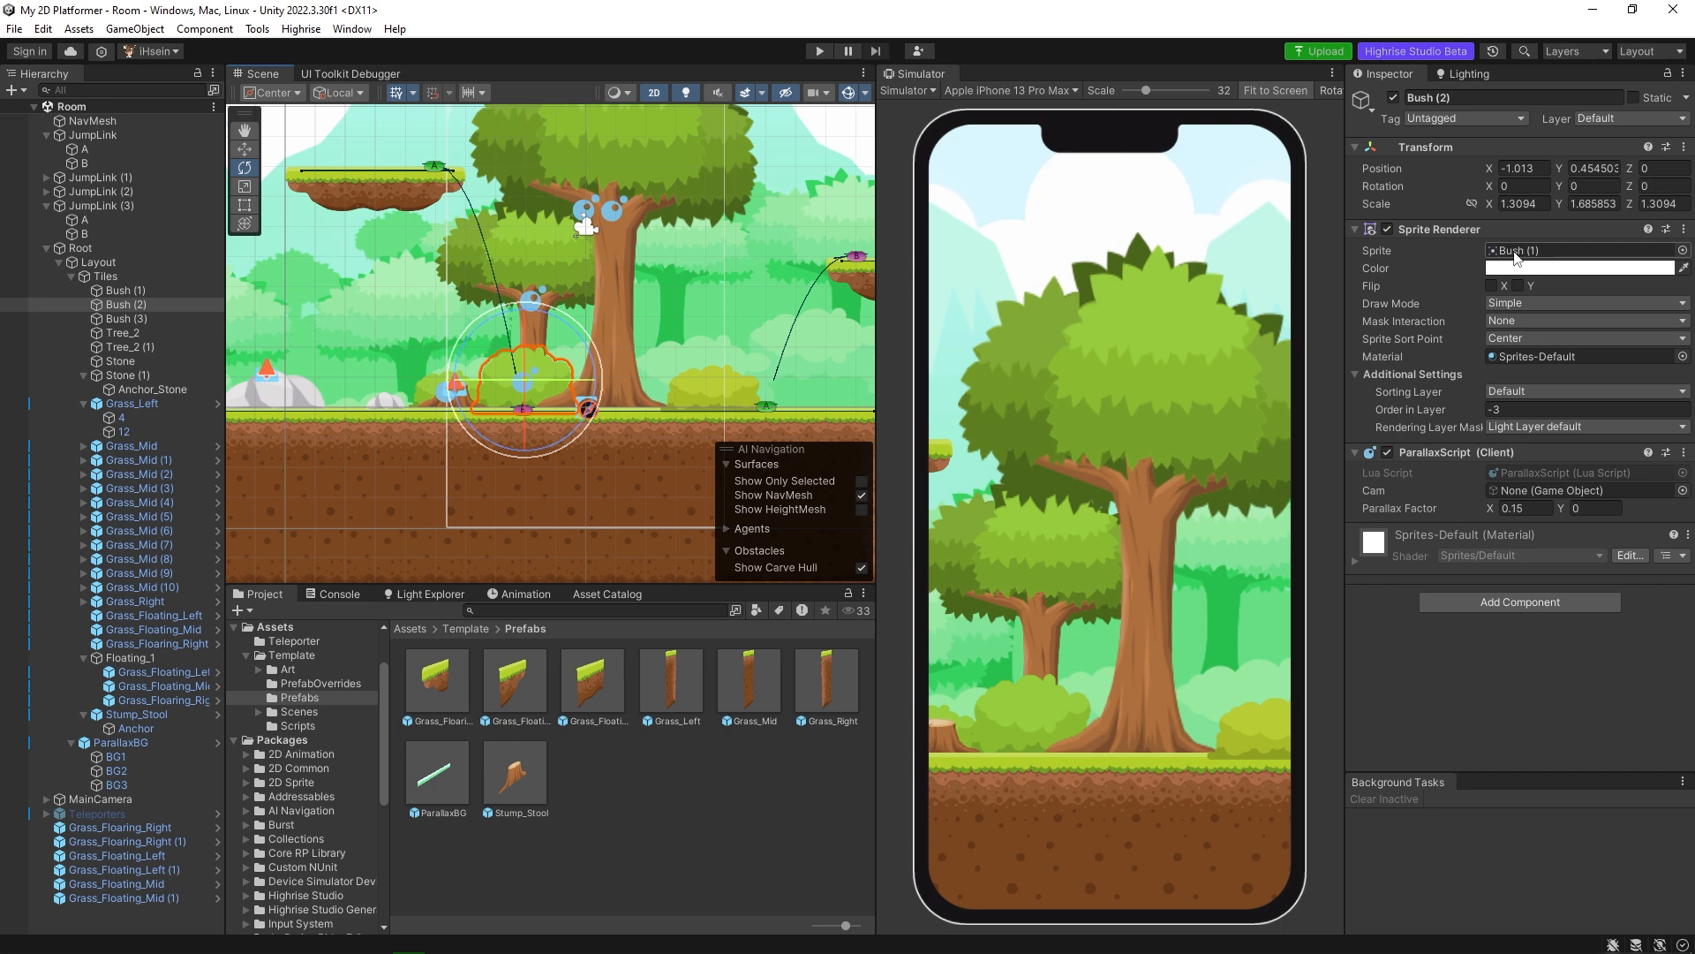
click(1516, 254)
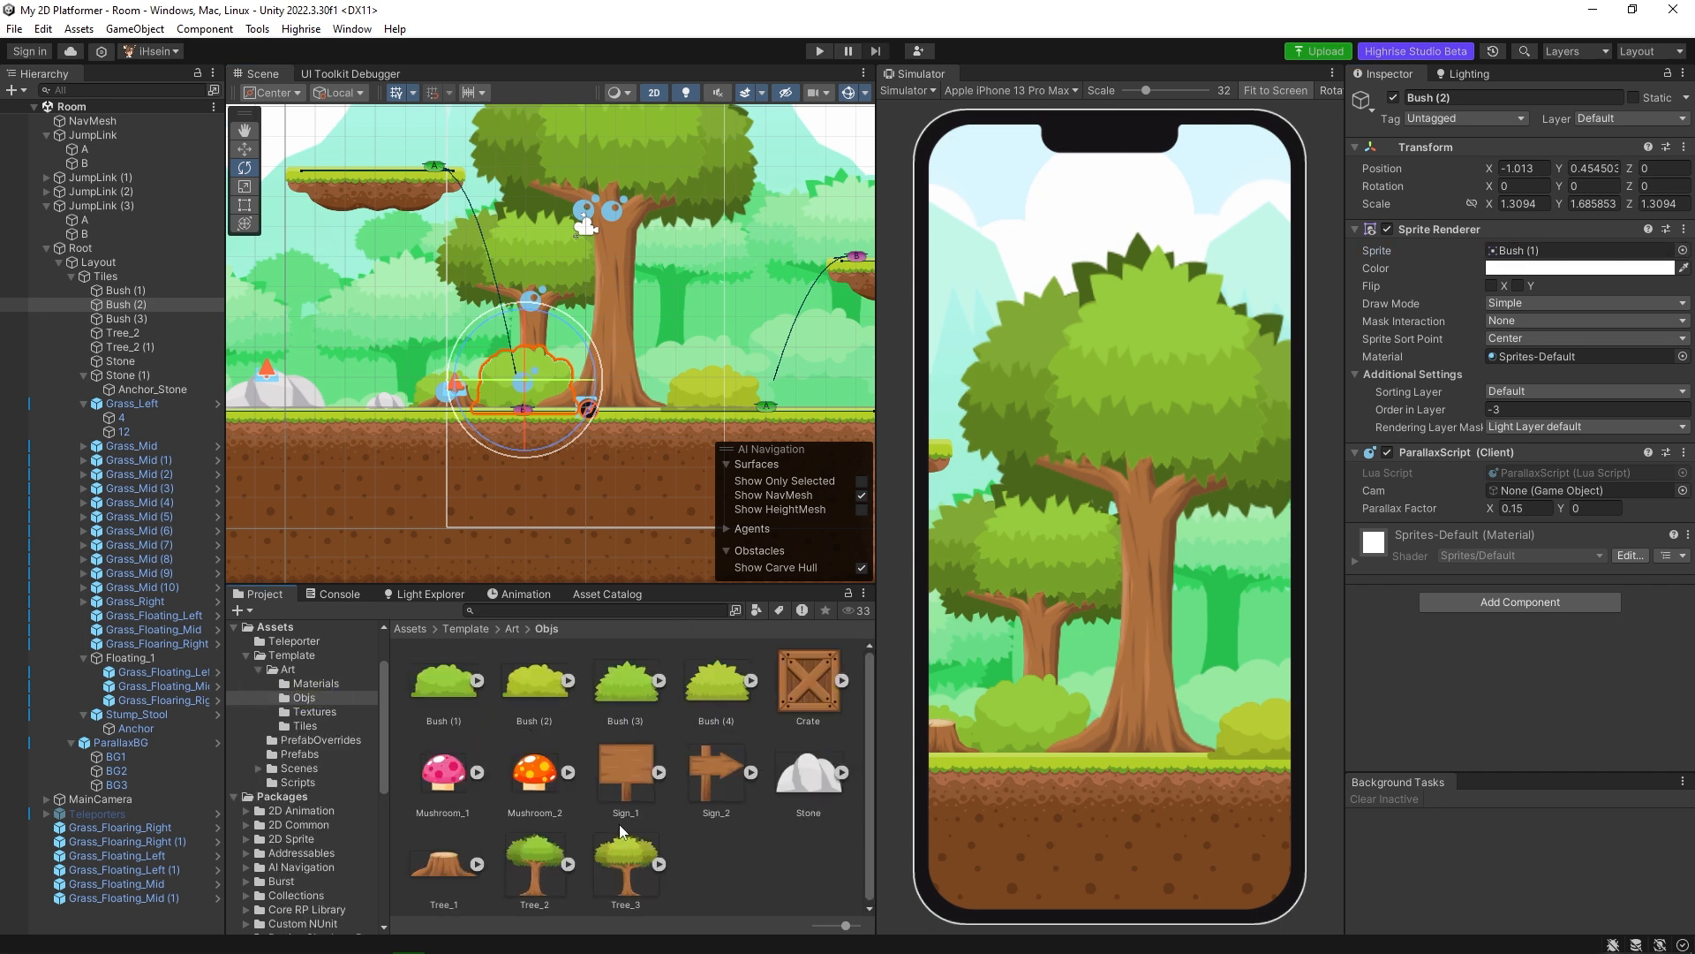
Add the Crate sprite to the scene on the grass between the large stone and the small stone.
middle_drag(467, 409, 605, 420)
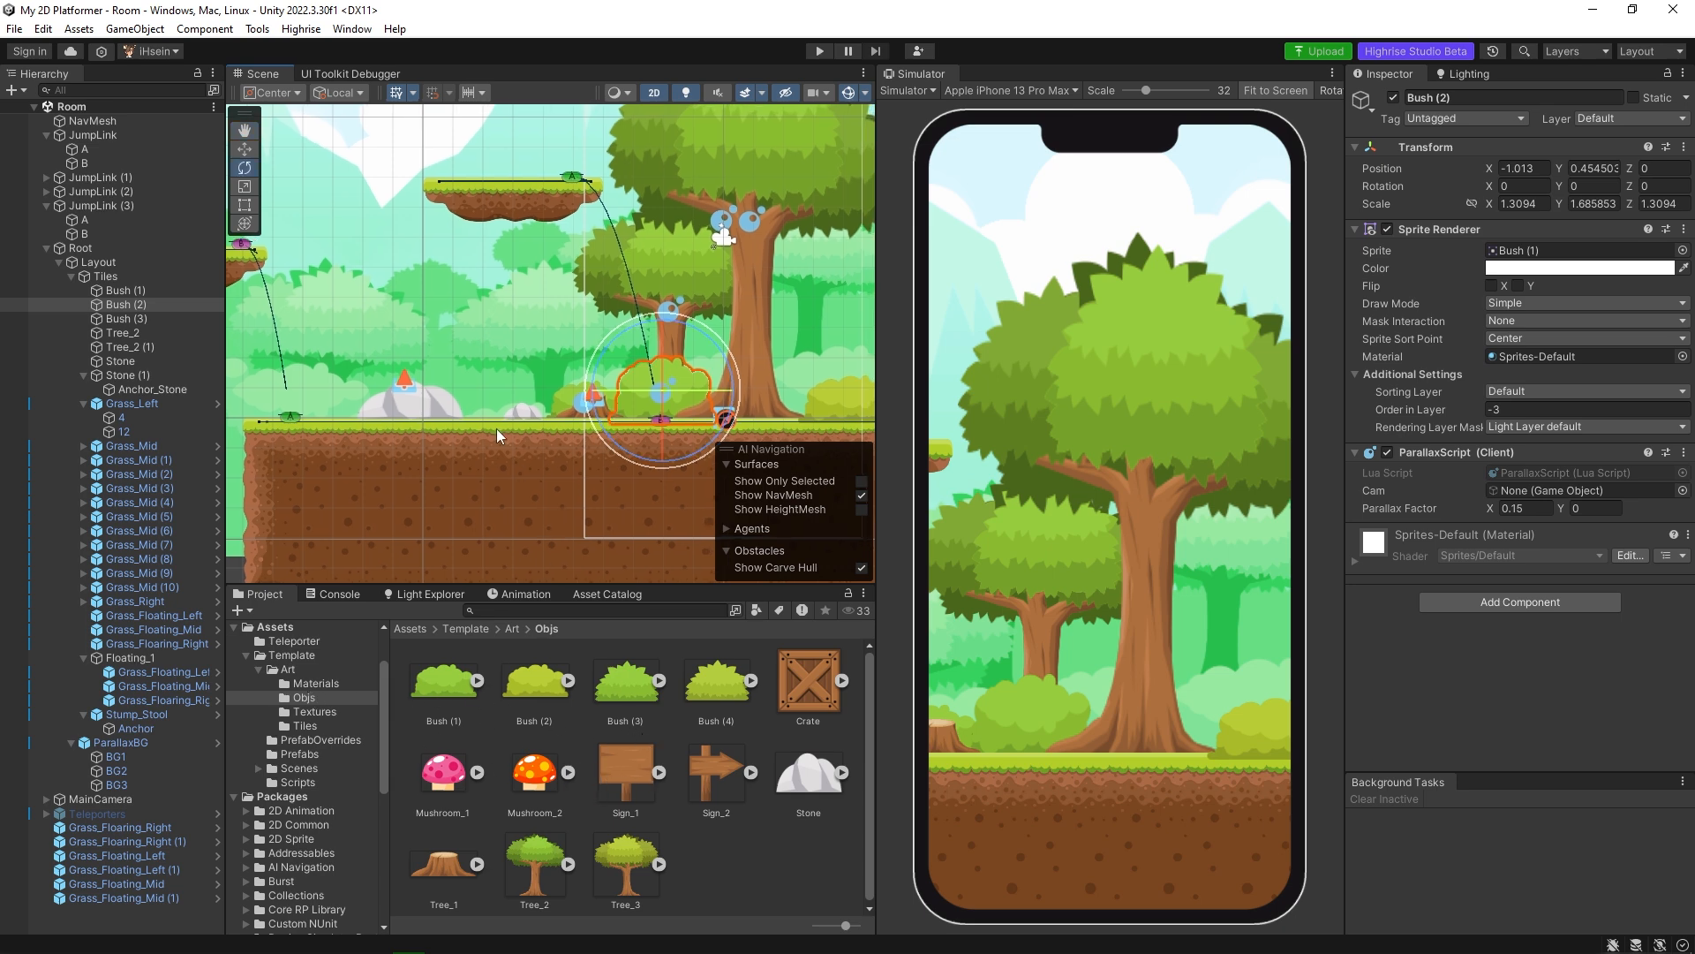
middle_drag(496, 427, 579, 423)
scroll(581, 423, up, 5)
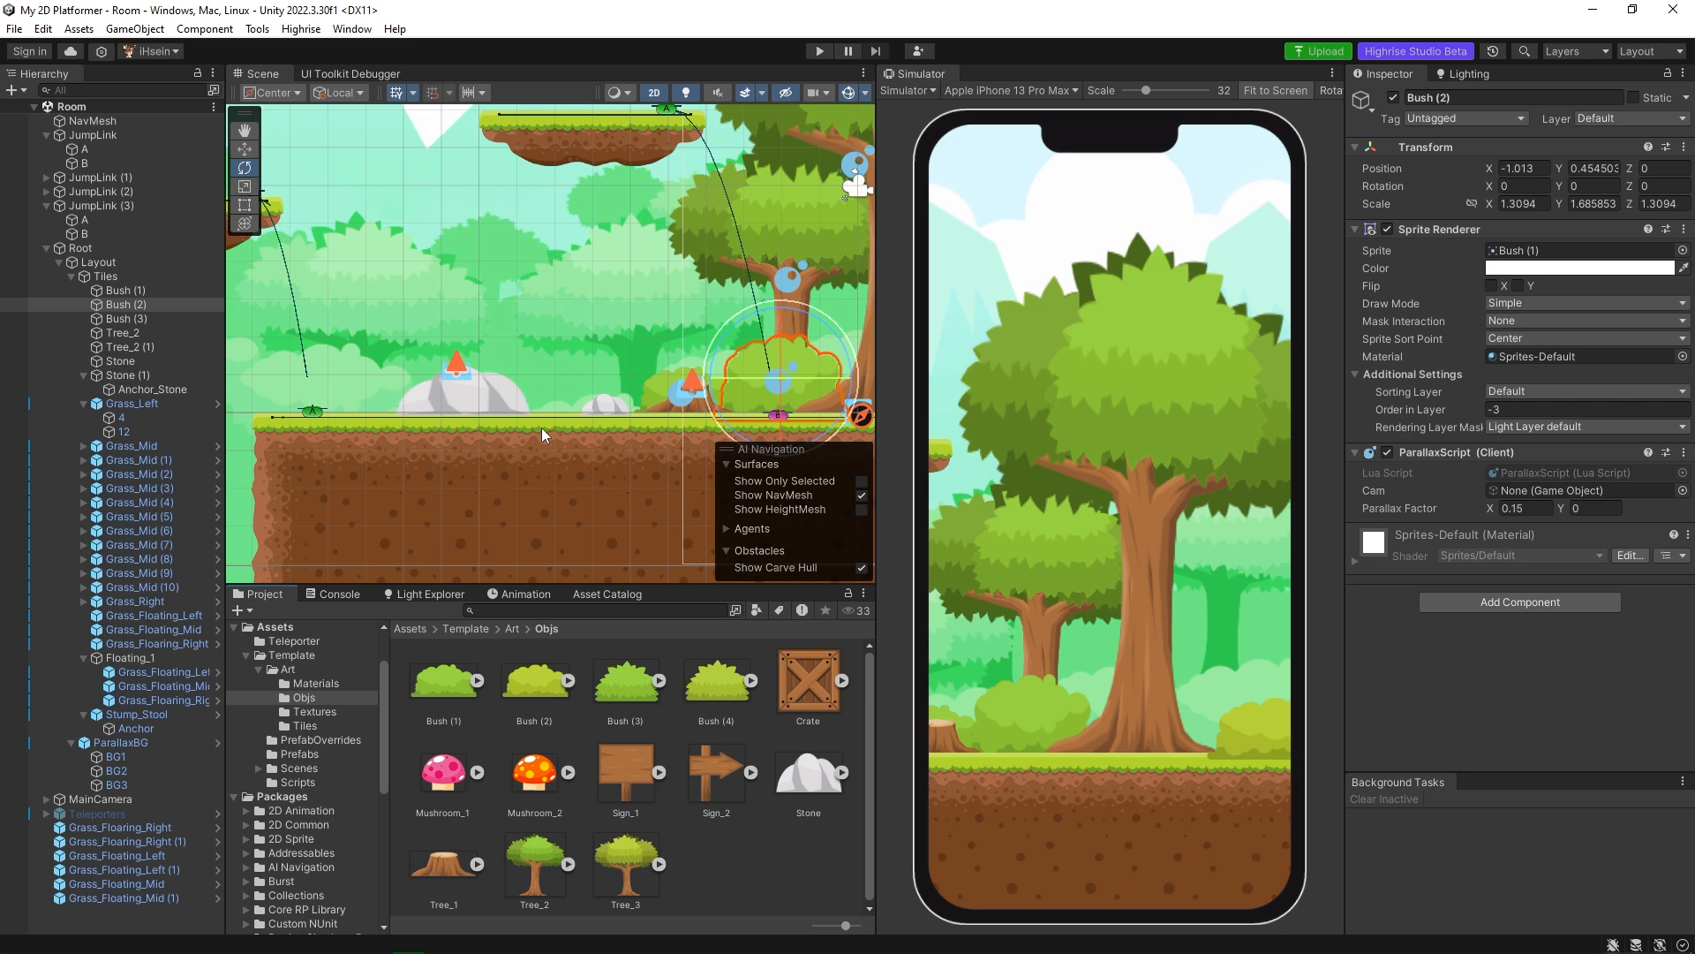
scroll(542, 427, up, 2)
drag(813, 682, 598, 395)
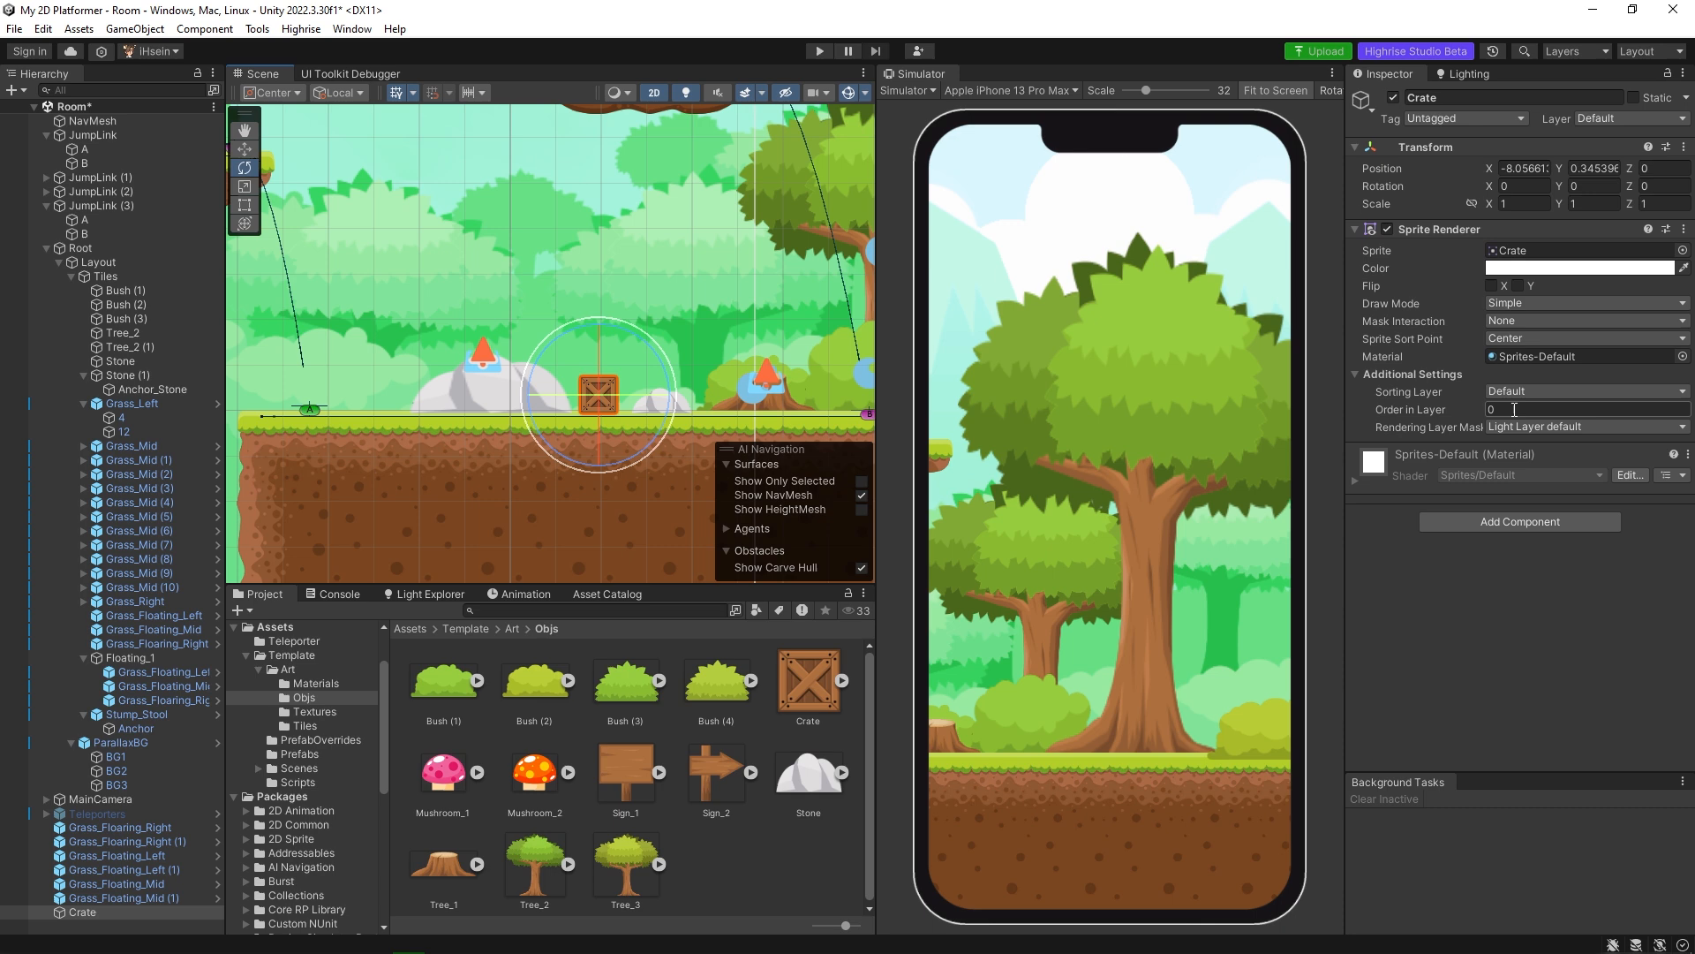
middle_drag(611, 402, 549, 405)
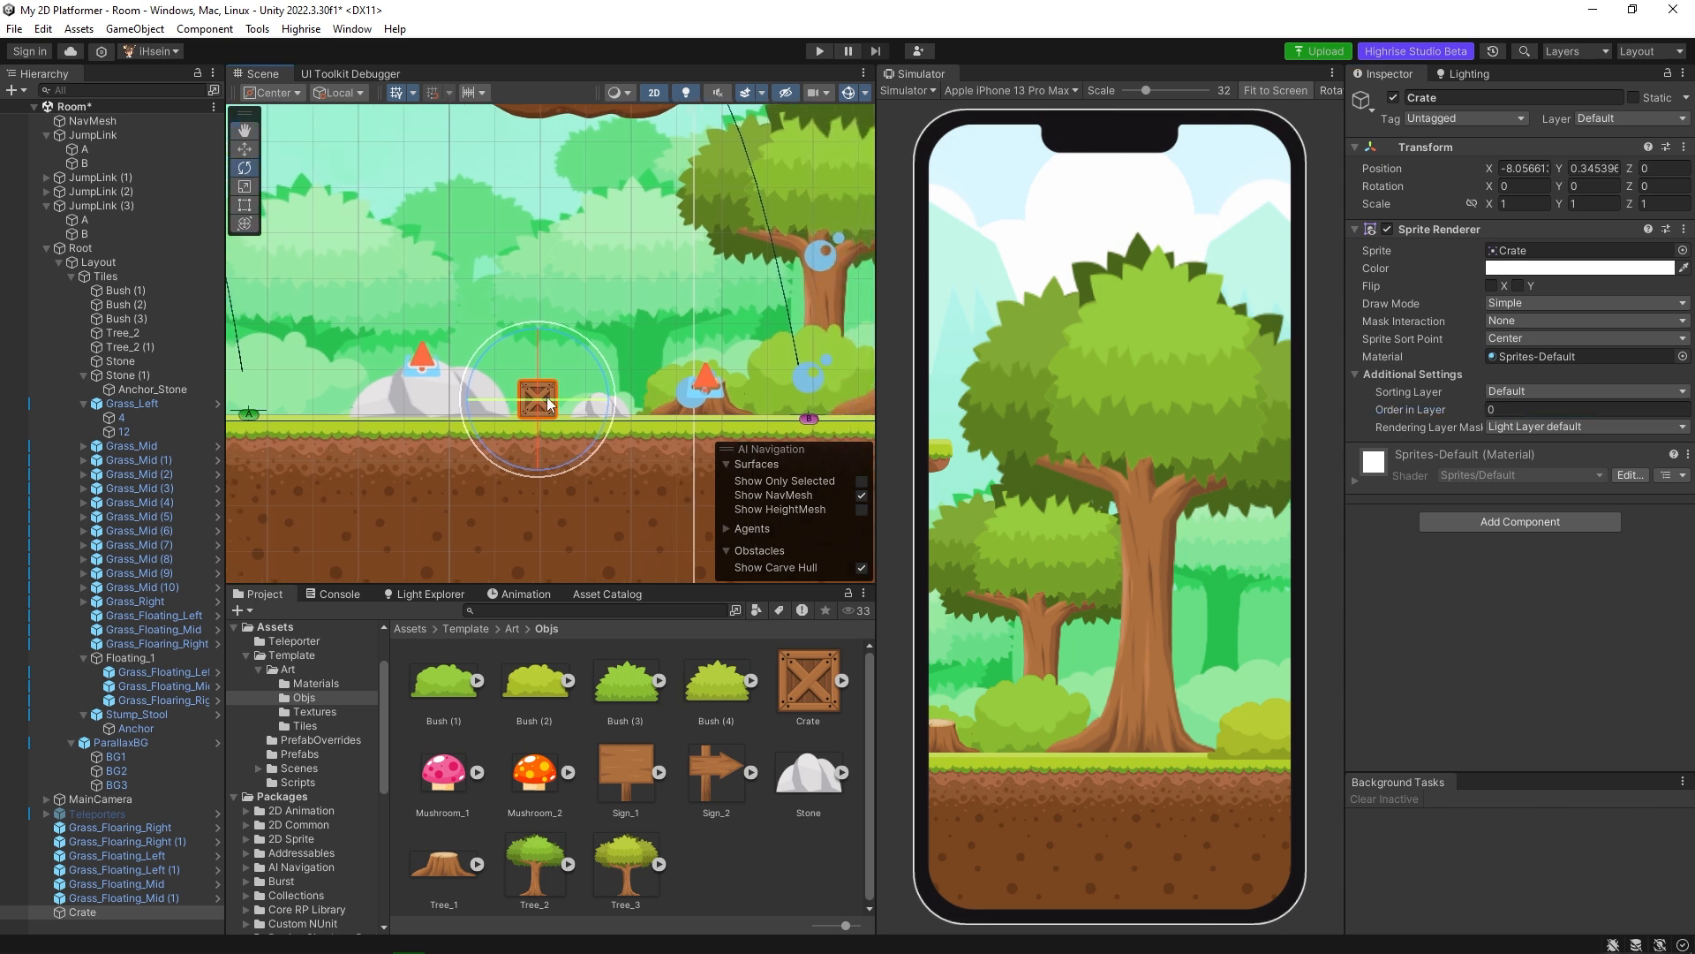
Check the large stone's sorting order, and set the Crate's X and Y scale to 3.
click(432, 404)
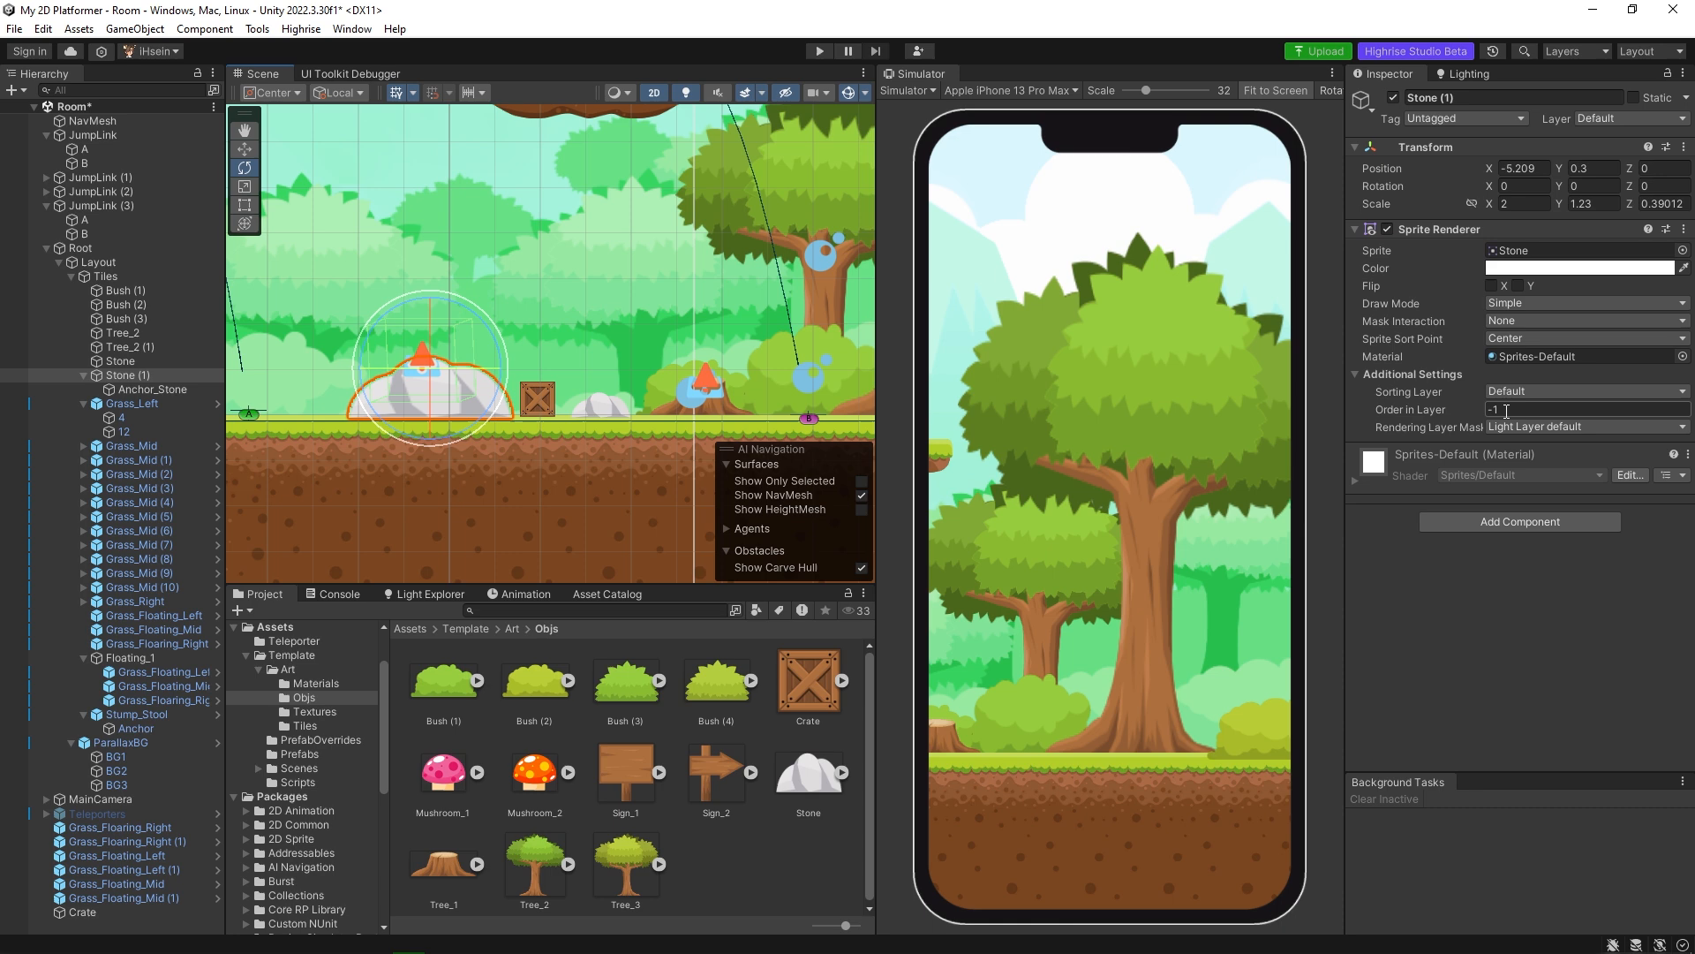
click(538, 405)
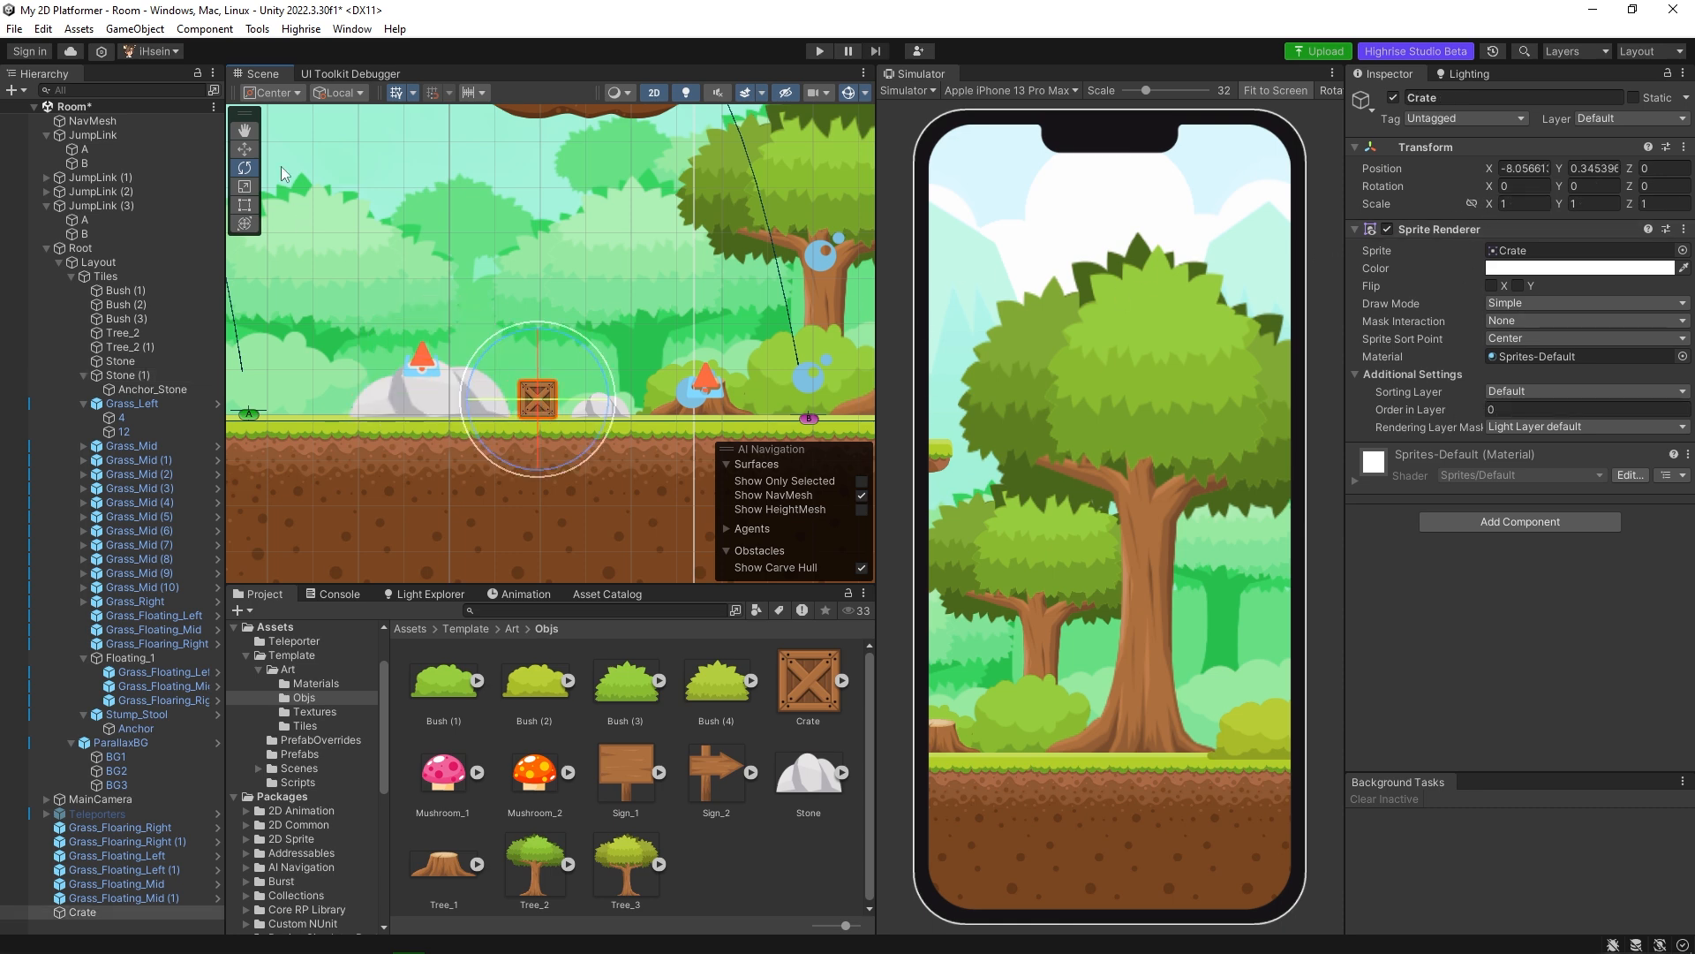
click(1505, 205)
text(2.64)
click(1545, 205)
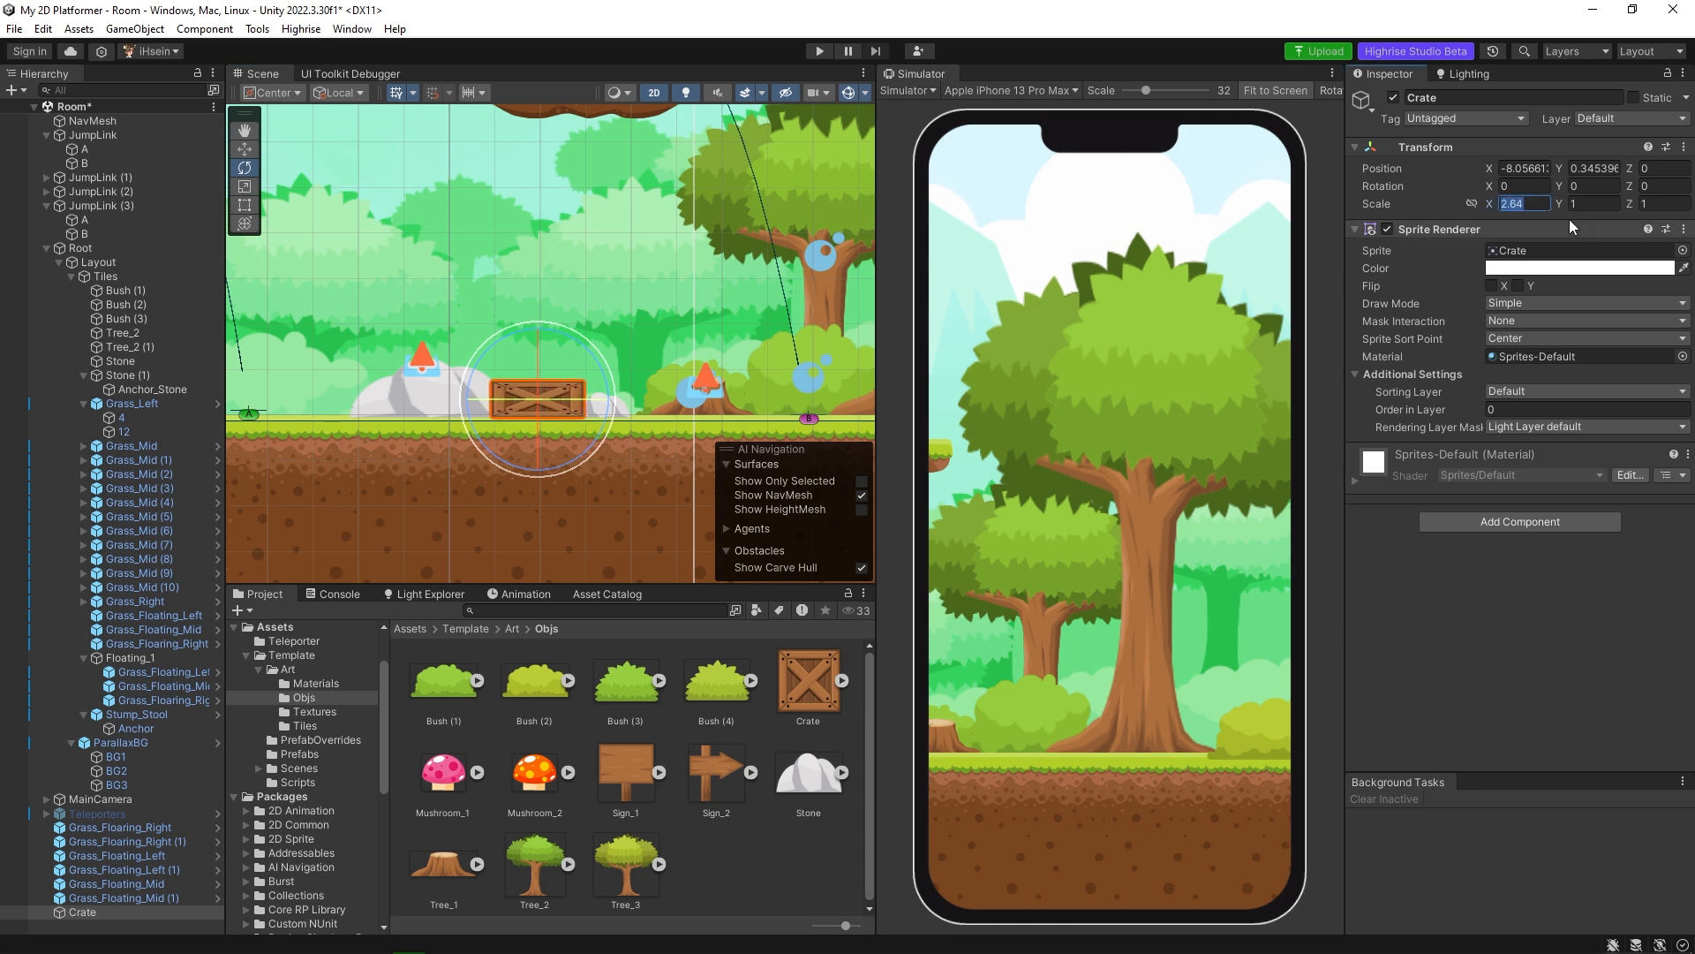
text(3)
click(1594, 204)
text(3)
Move the Crate over the large stone so it rests on the grass, at about X -10.37 and Y 0.95.
middle_drag(353, 286, 426, 274)
key(w)
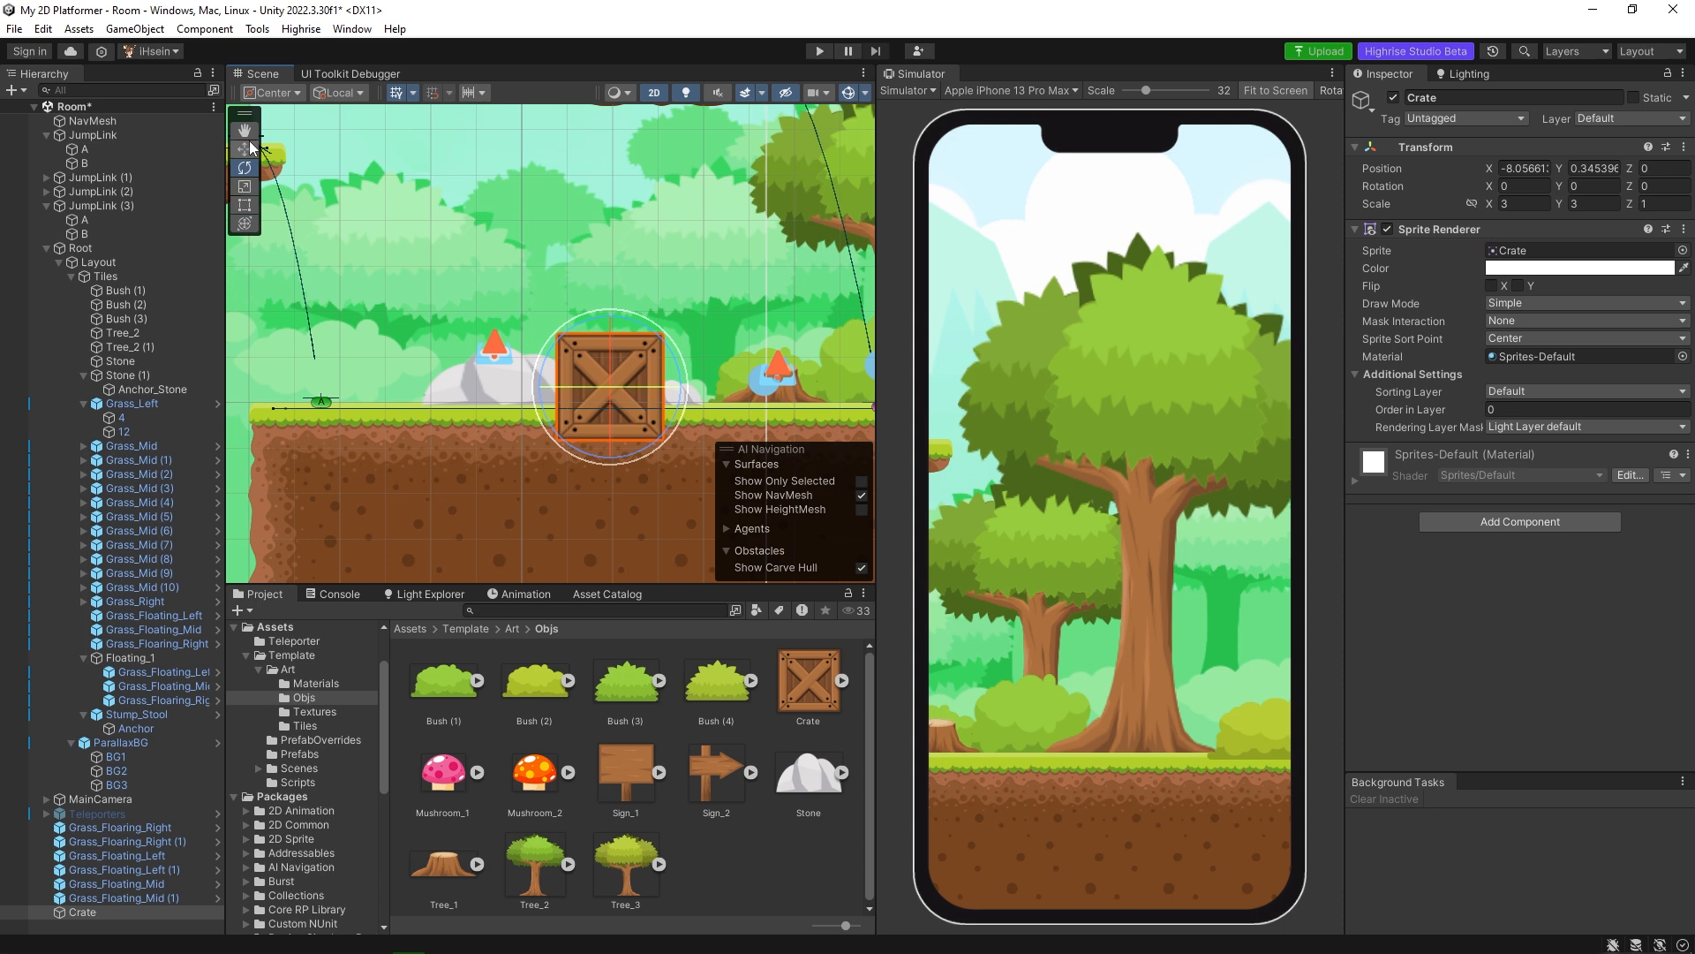
drag(676, 391, 566, 394)
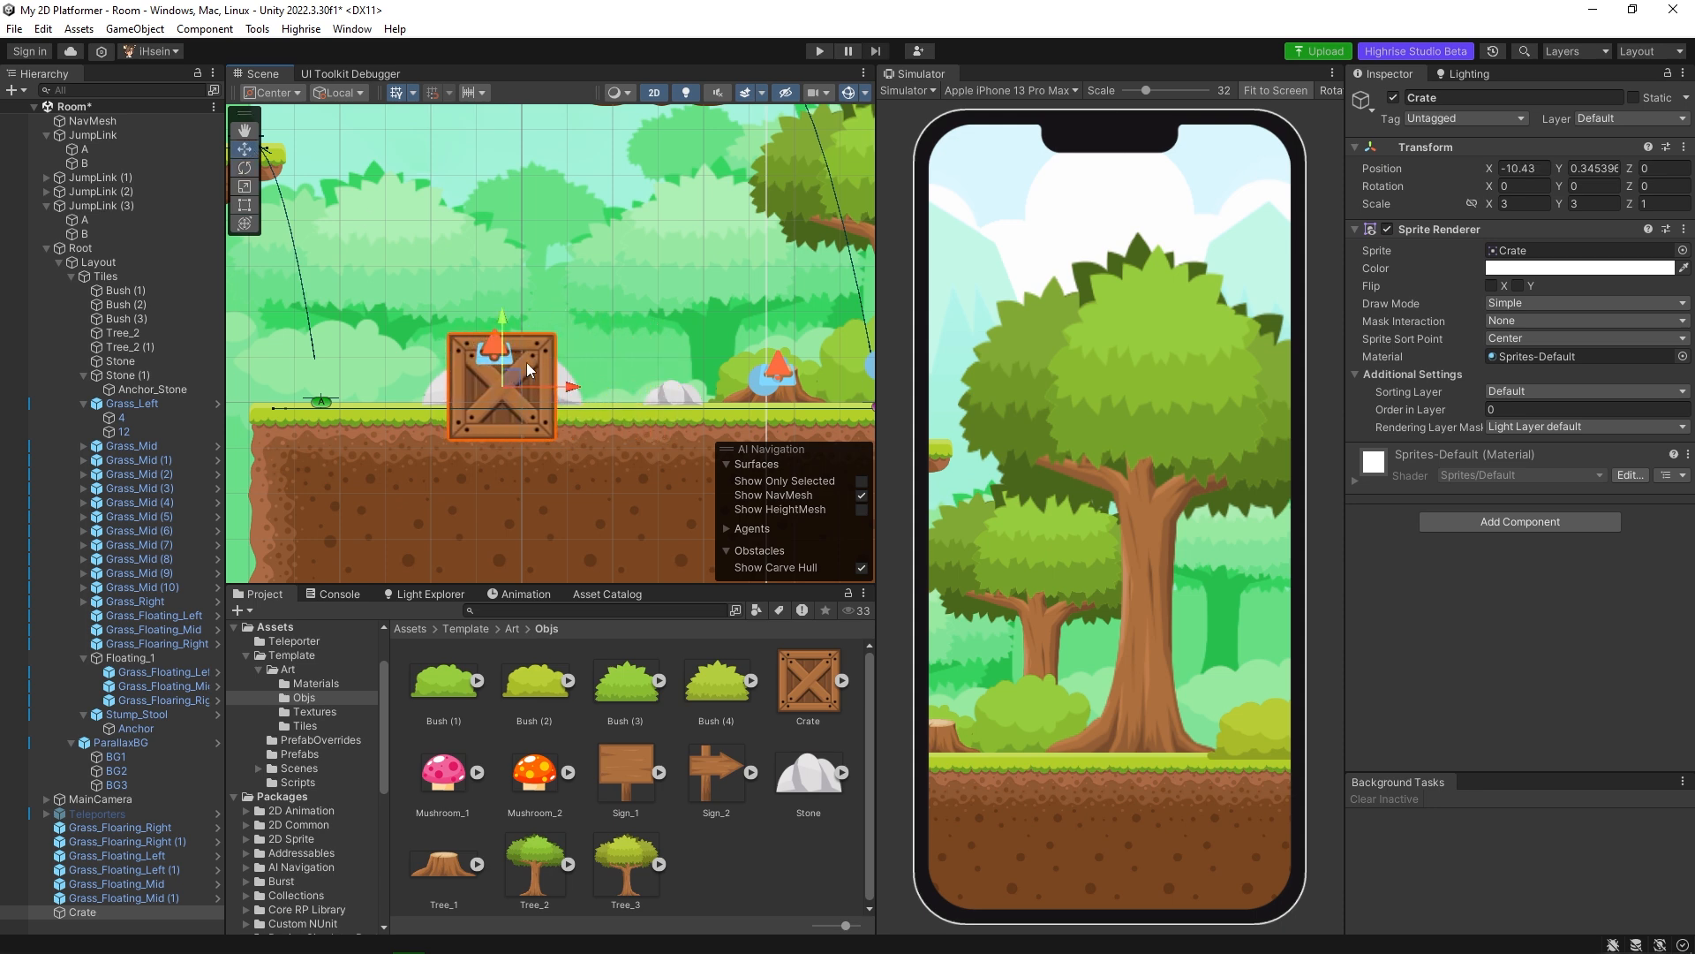
drag(505, 321, 509, 293)
drag(564, 362, 566, 362)
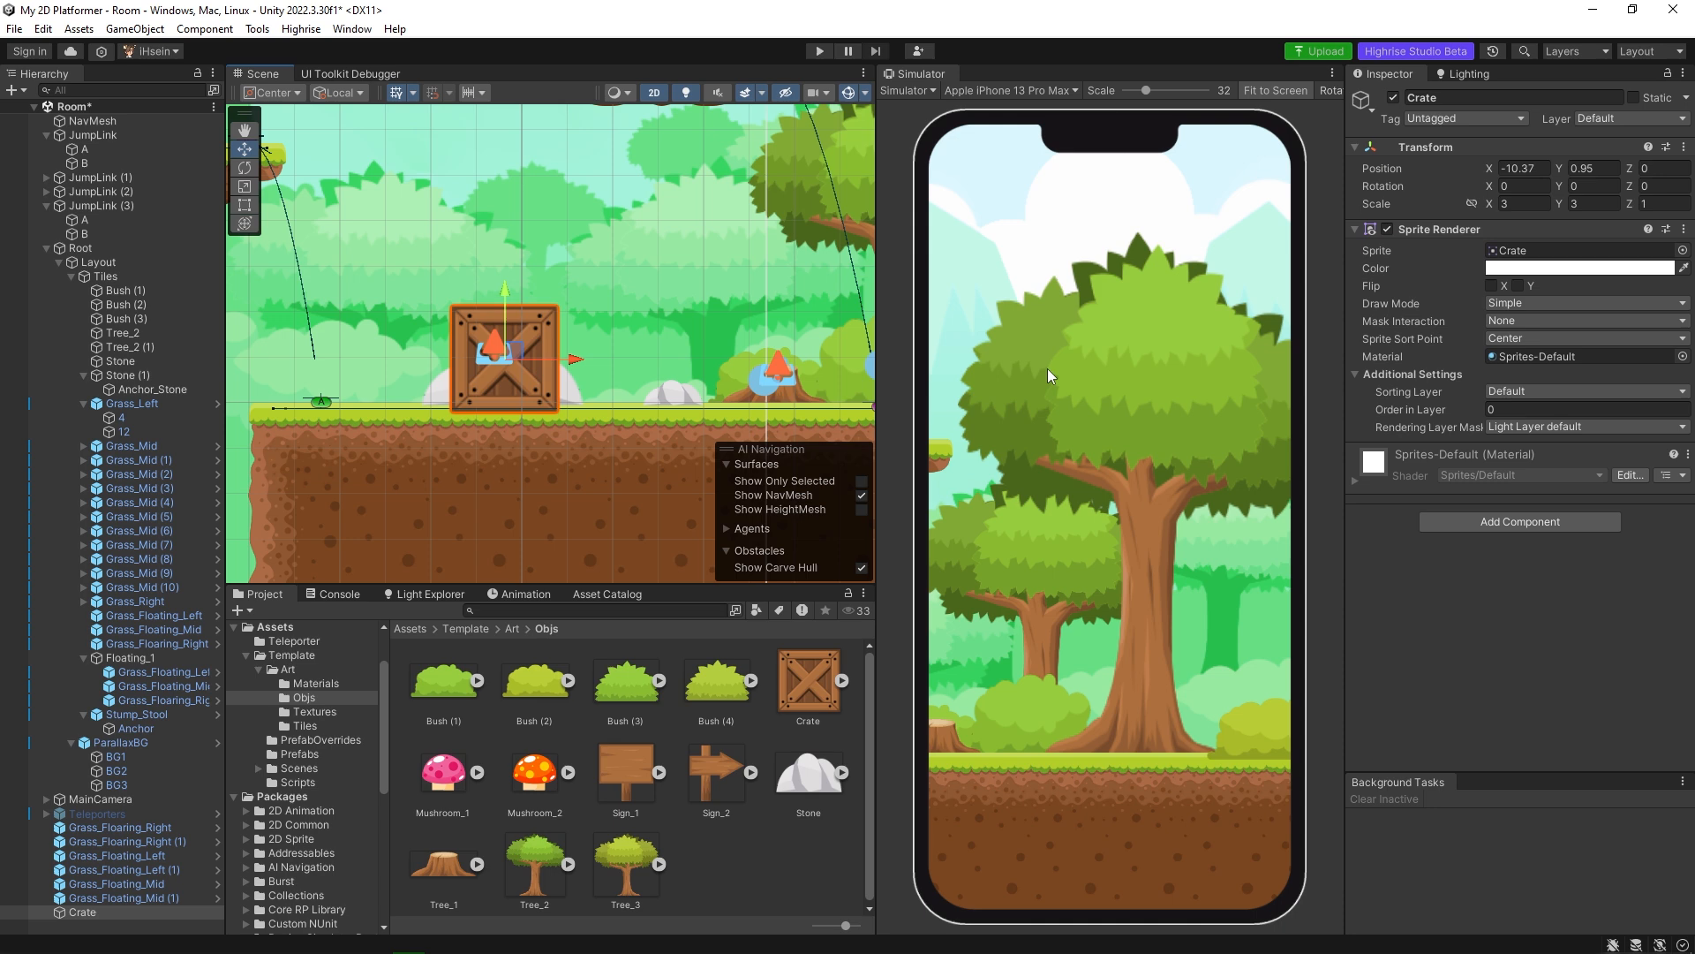
Set the Crate's Order in Layer to -2 and compare it with the large stone's sorting order.
click(1544, 410)
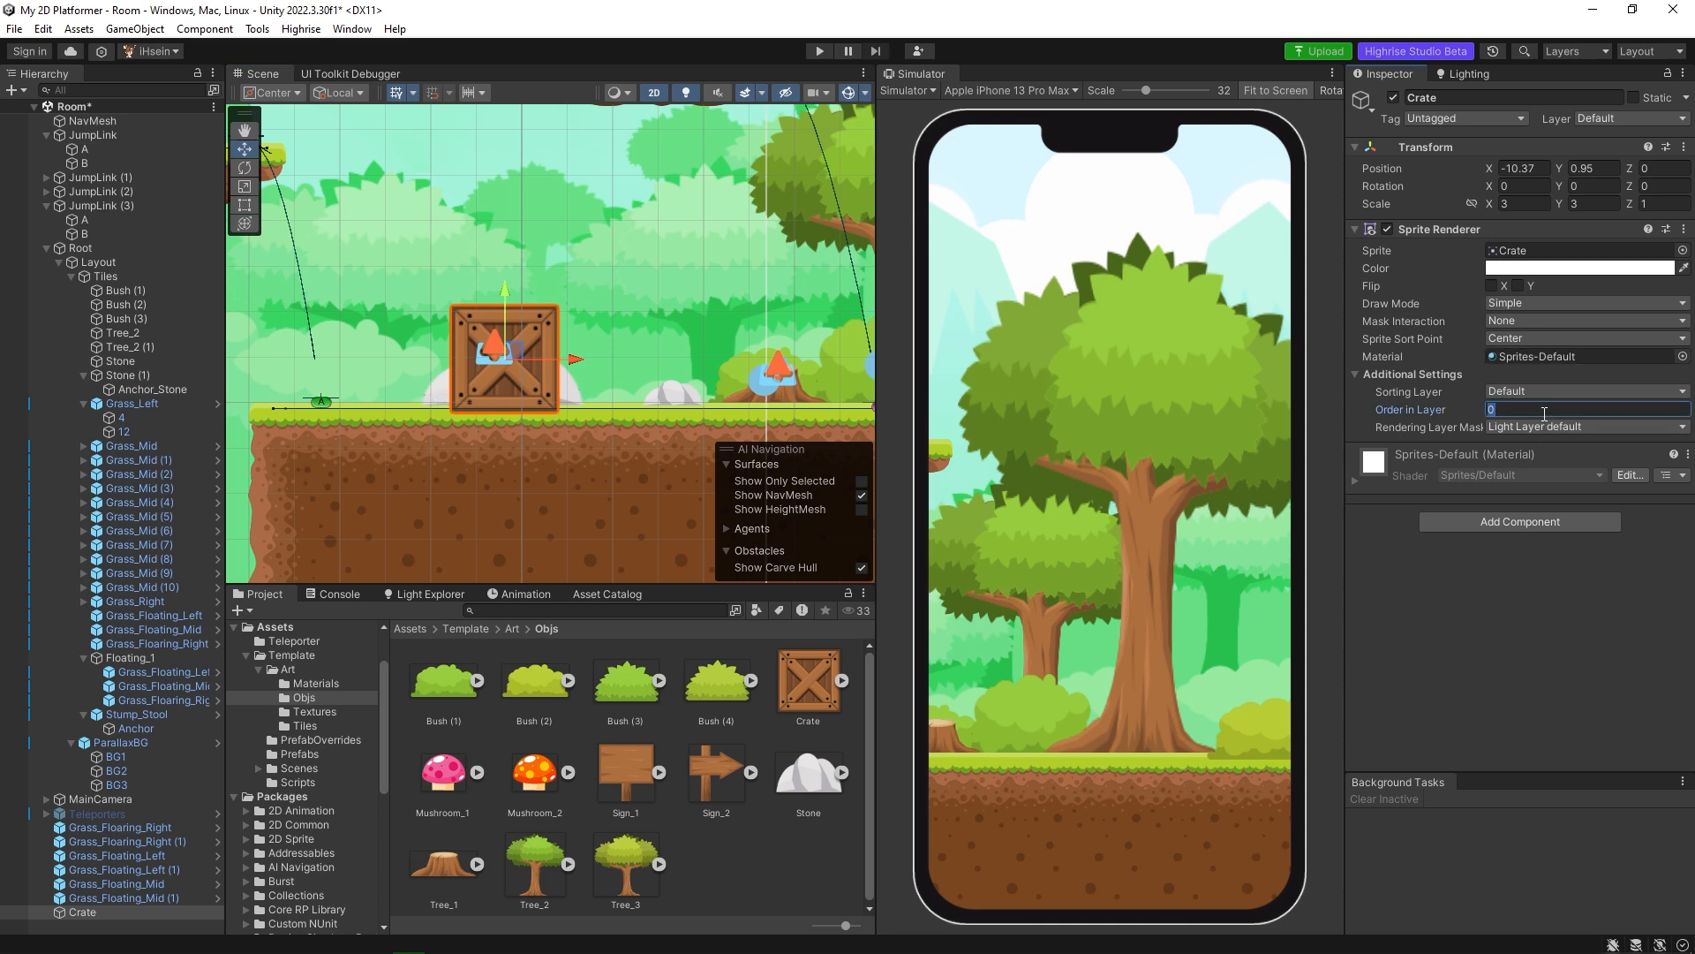
text(-2)
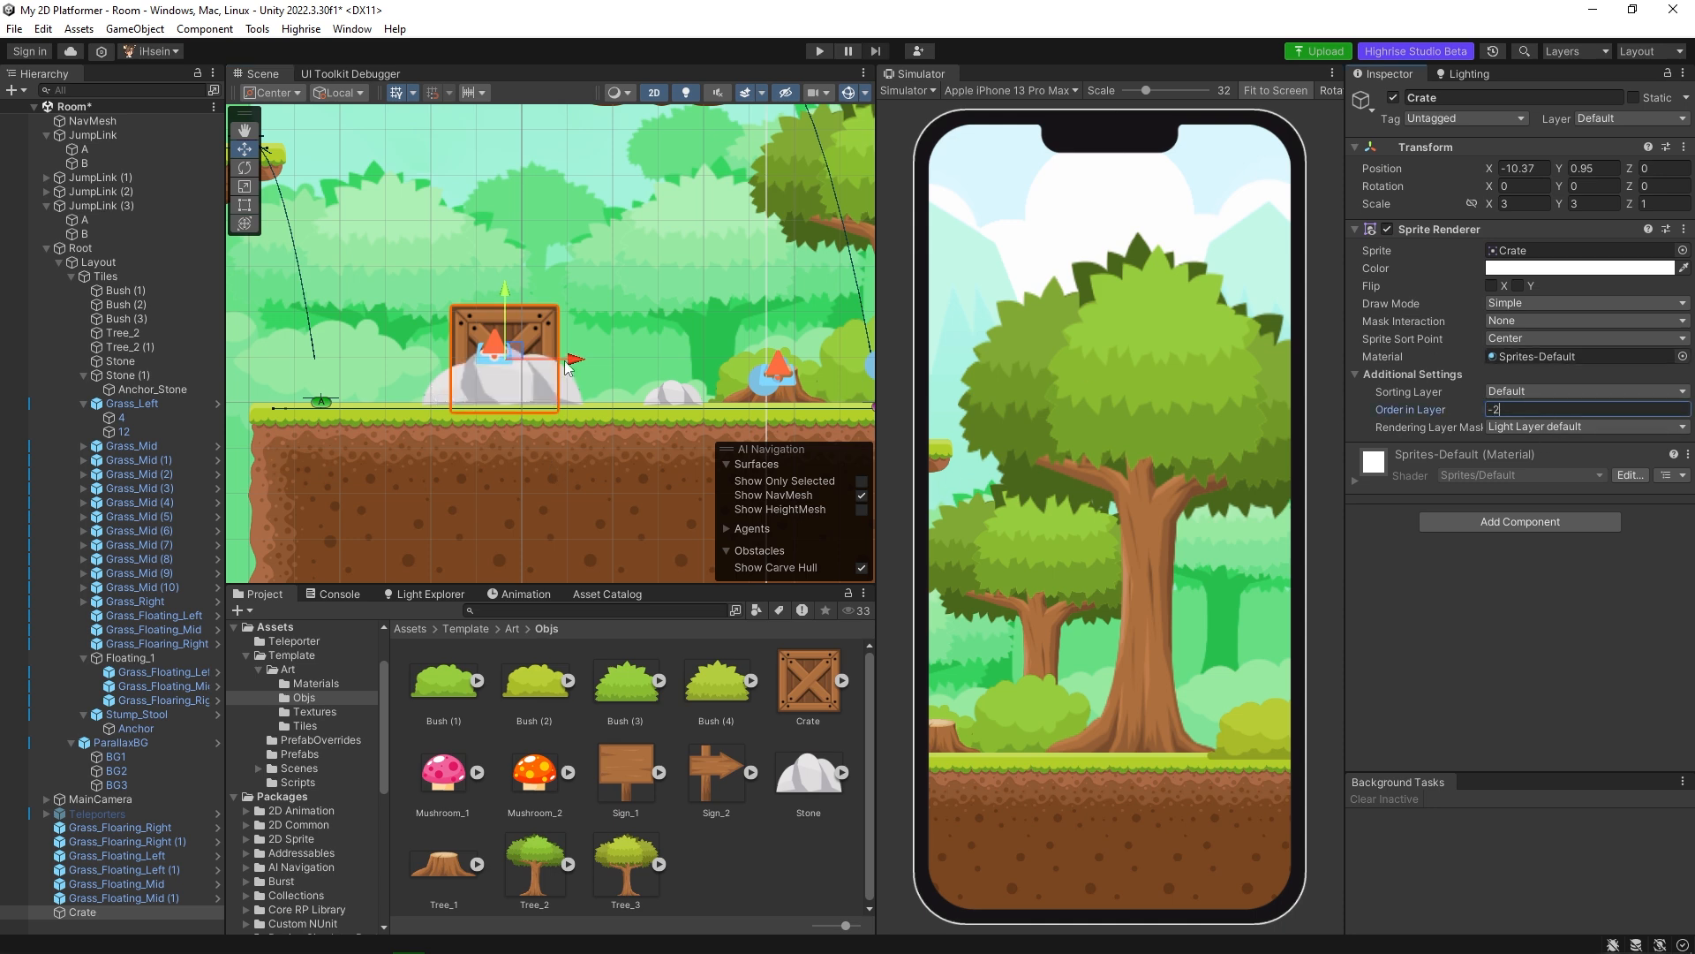
click(452, 399)
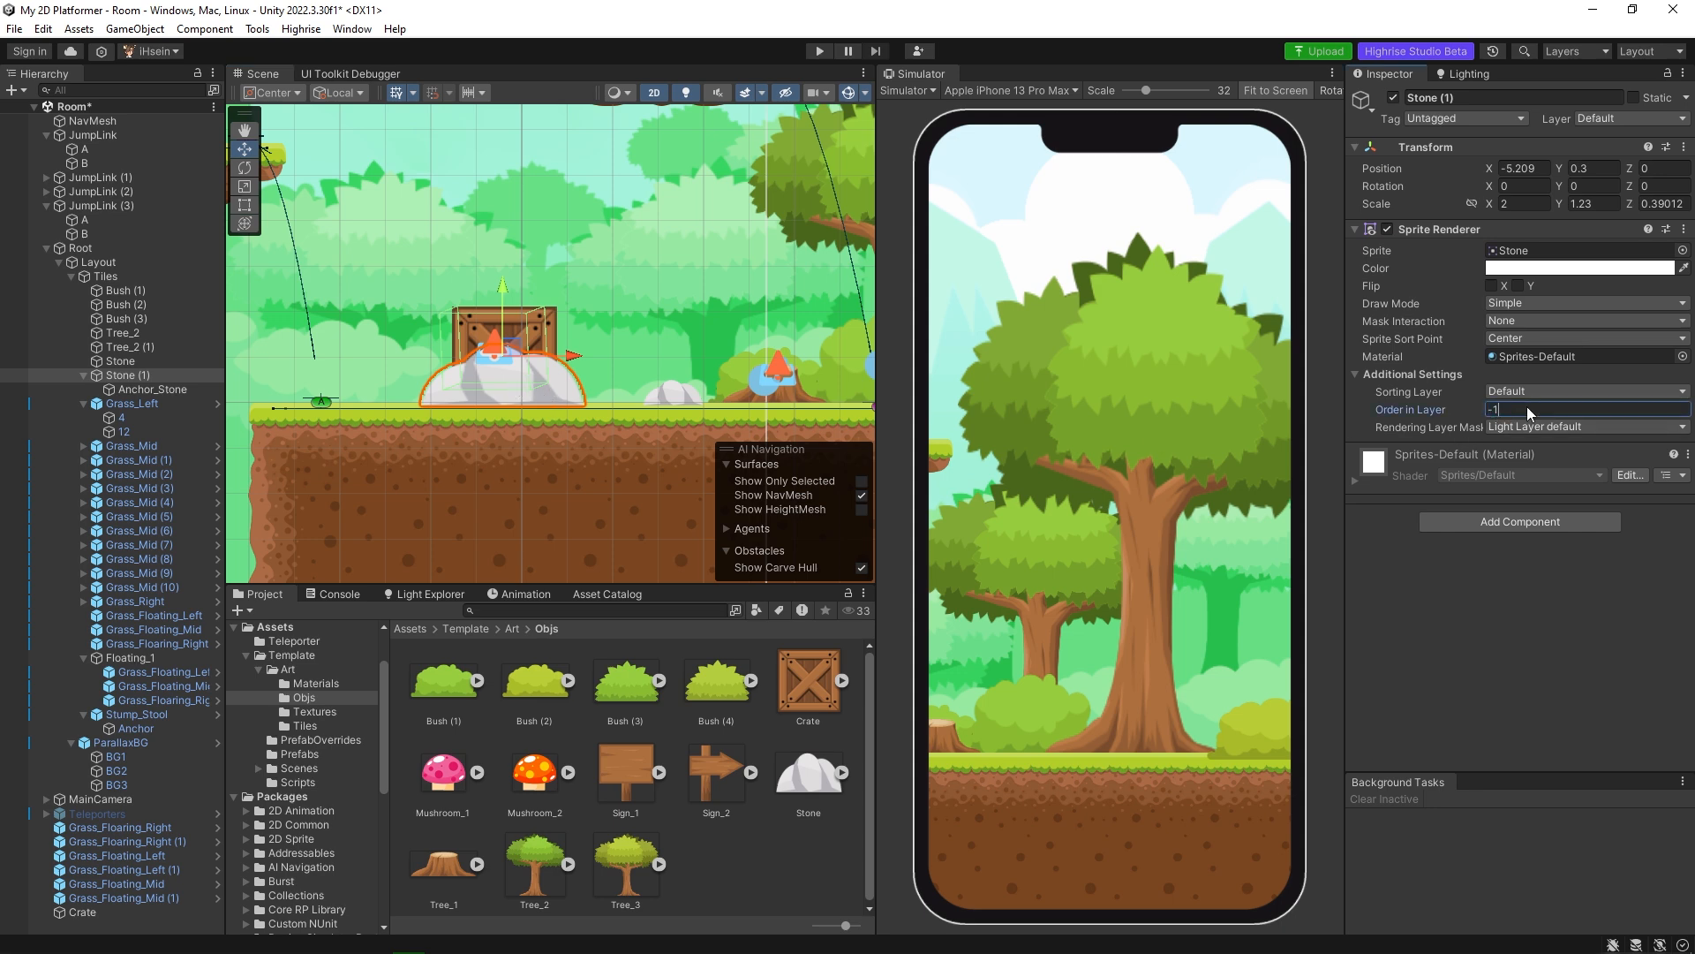
key(ctrl+z)
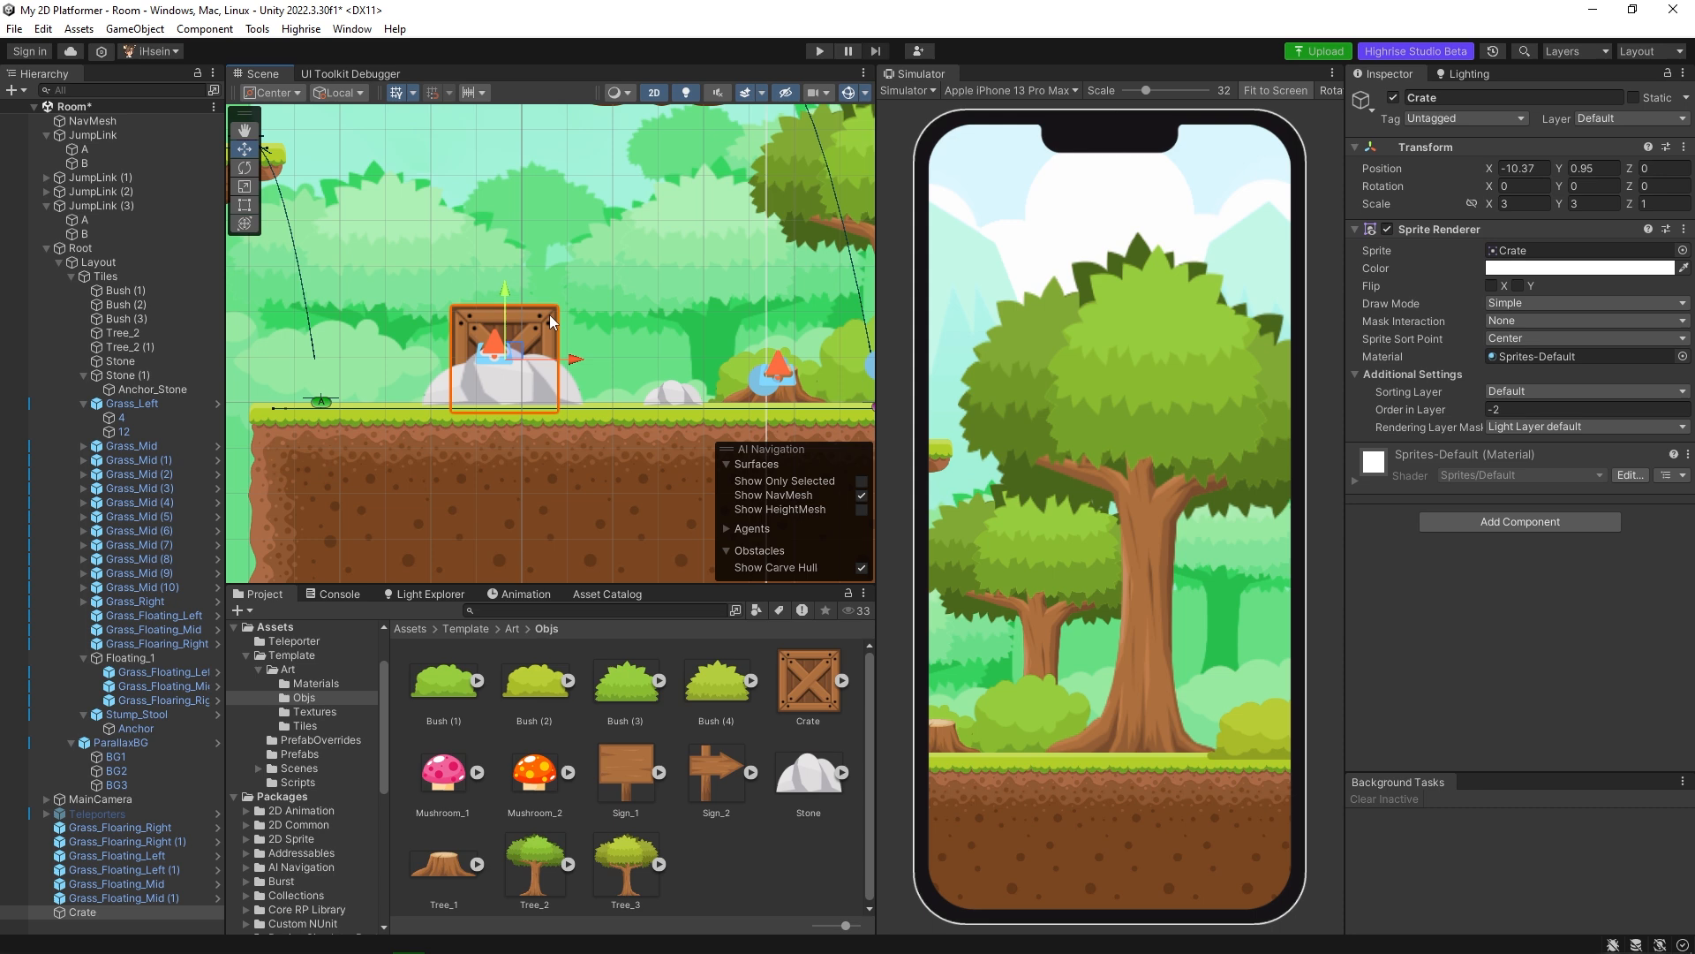
Add the Mushroom_2 sprite to the scene on the grass near the platform's end, beside the large stone.
middle_drag(518, 464, 461, 449)
middle_drag(654, 453, 436, 464)
middle_drag(559, 460, 770, 450)
middle_drag(398, 424, 632, 428)
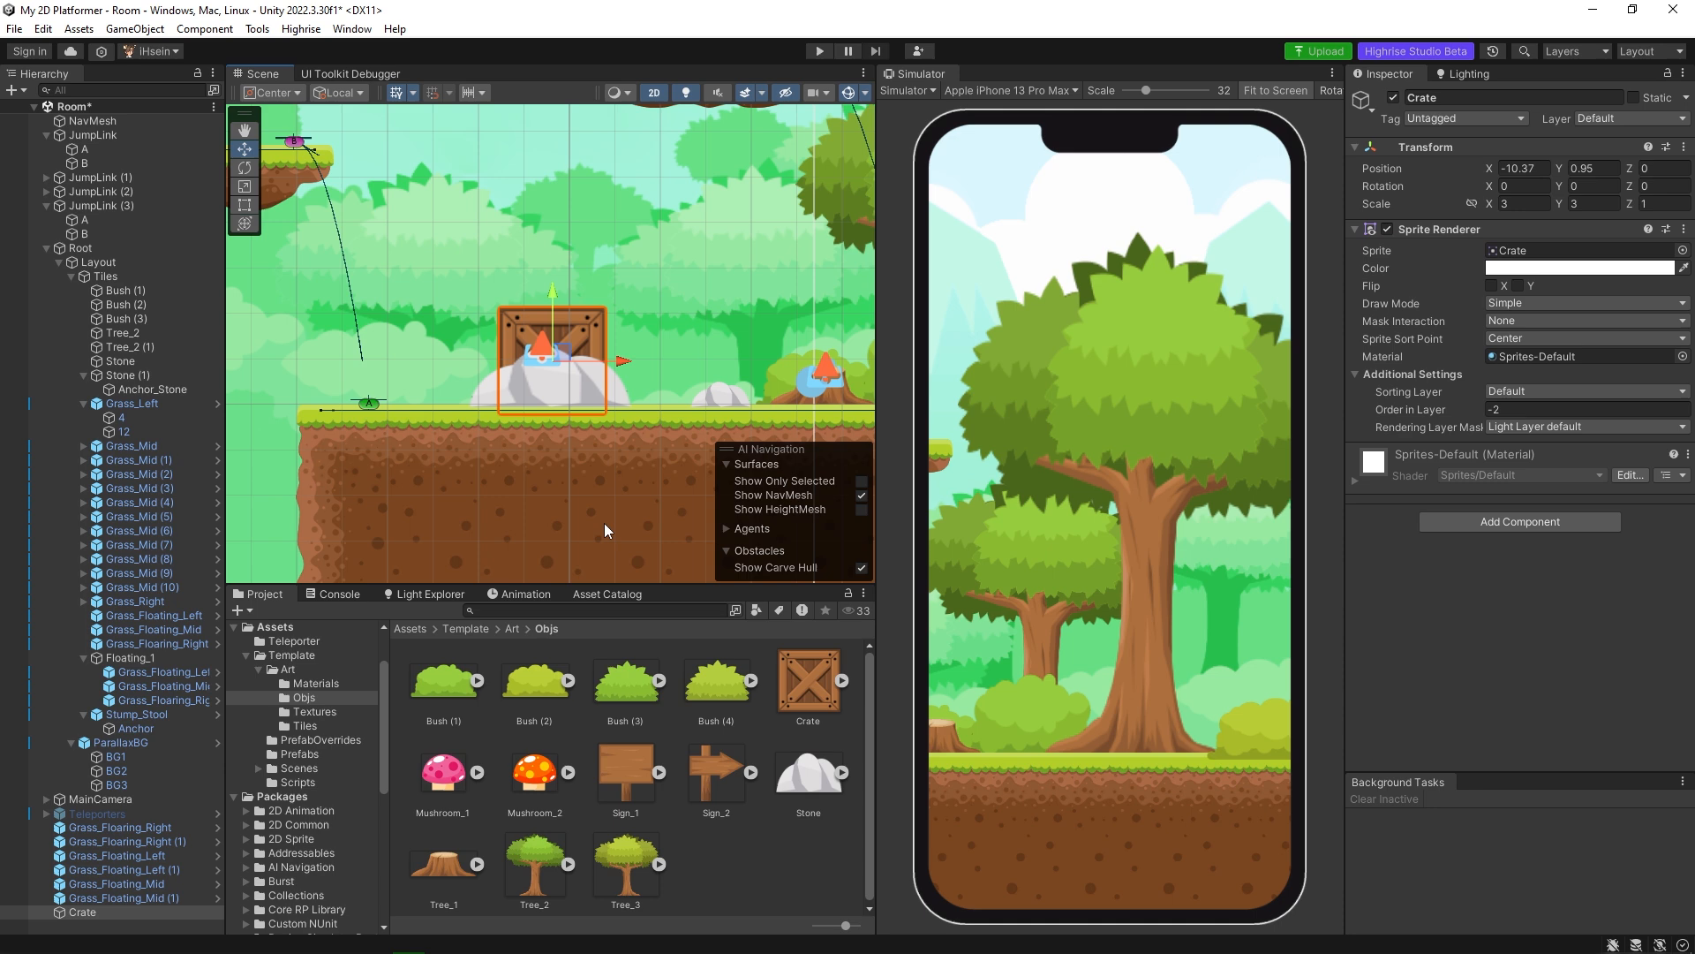
drag(533, 771, 423, 397)
middle_drag(495, 409, 433, 412)
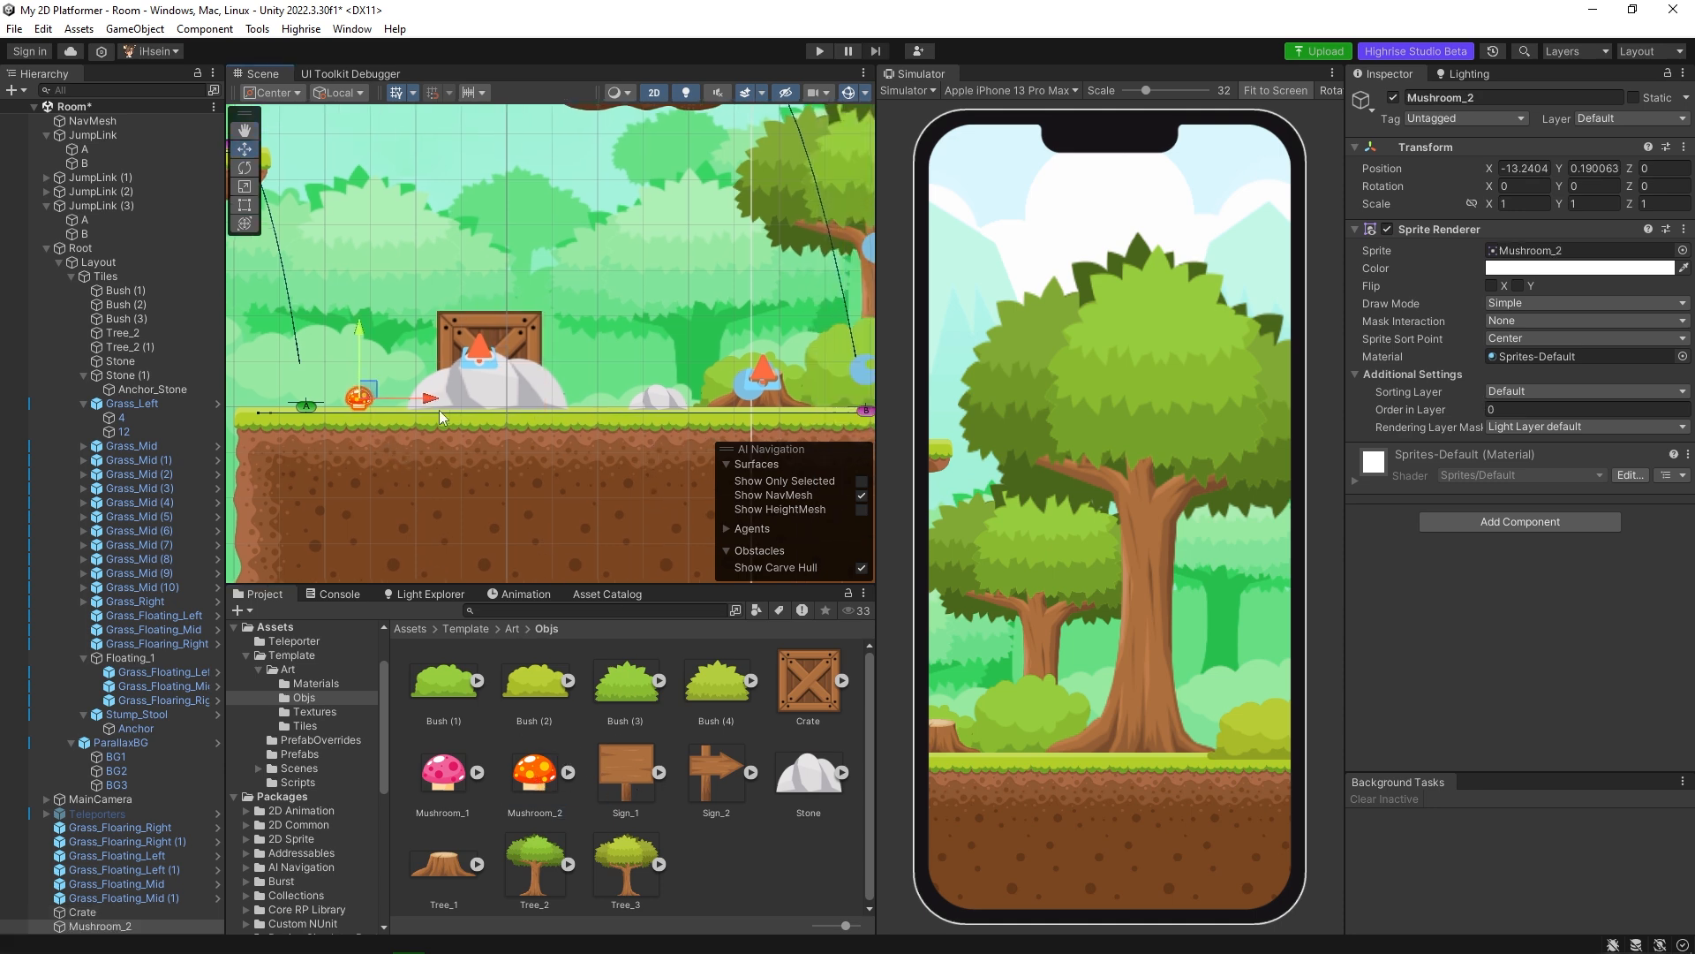
Move Mushroom_2 across to the base of the big tree, at about X -1.03 and Y 0.45.
drag(434, 399, 760, 394)
middle_drag(777, 390, 620, 393)
drag(602, 400, 807, 407)
middle_drag(807, 407, 707, 413)
drag(706, 410, 720, 411)
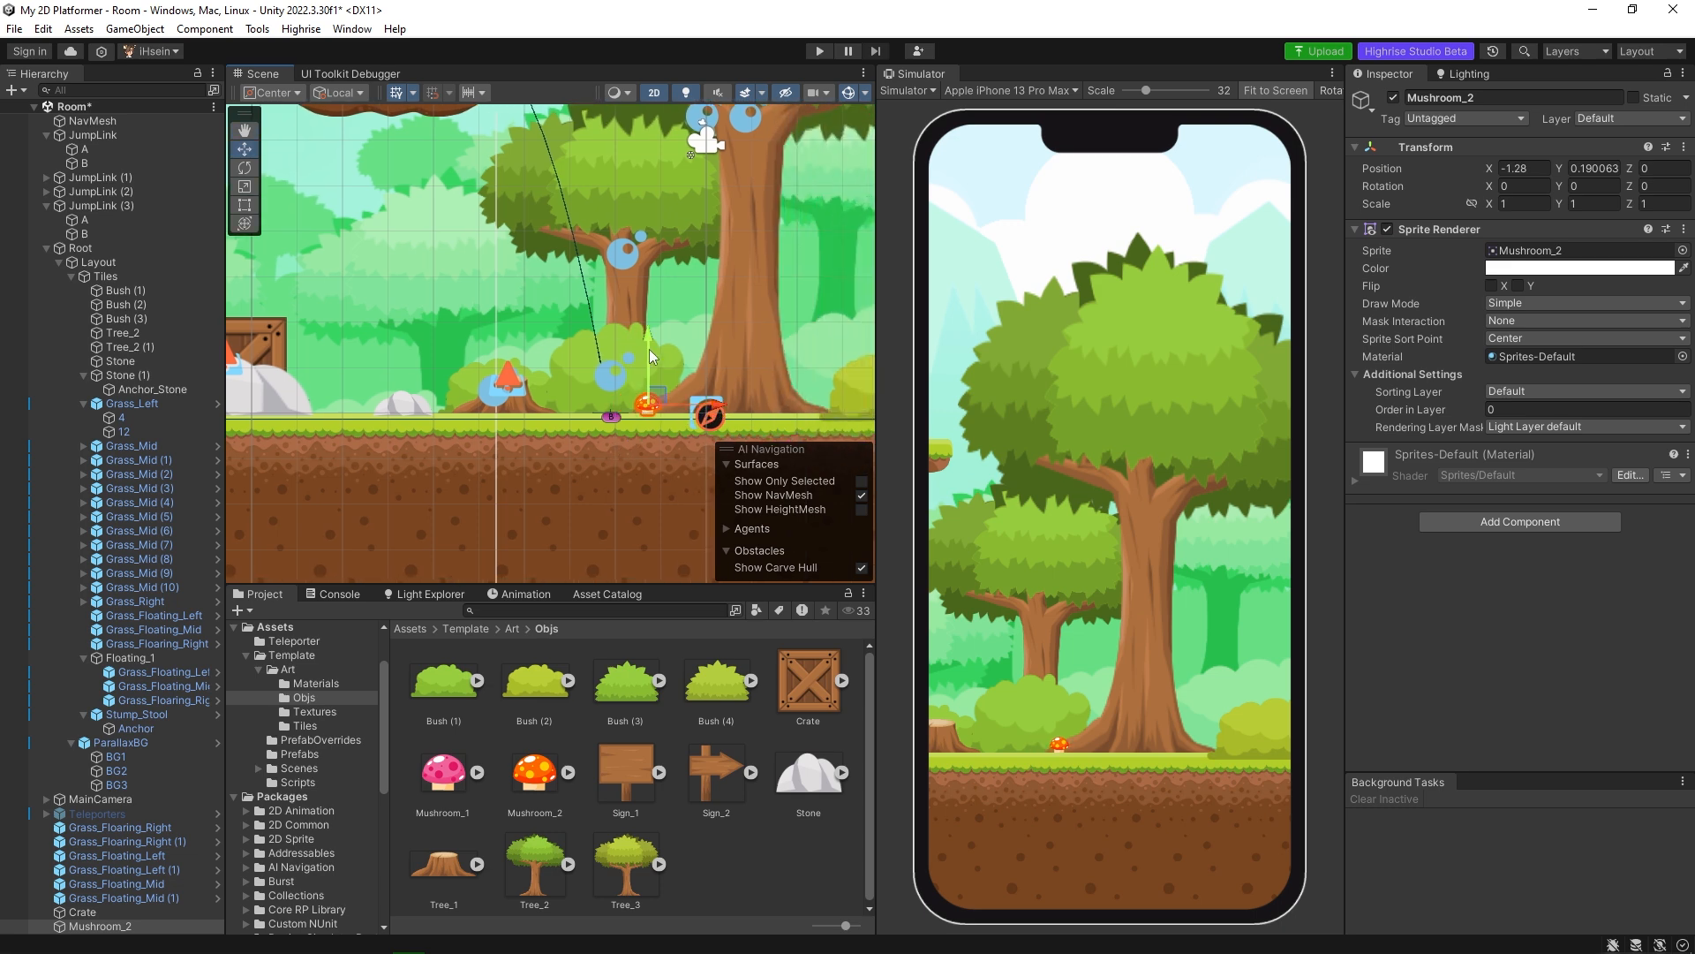
drag(649, 350, 654, 343)
drag(713, 397, 725, 397)
drag(660, 345, 659, 337)
Tilt Mushroom_2 to about 32.52 on Z and nudge it onto the tree root at about X -1.068, Y 0.509.
scroll(671, 389, up, 5)
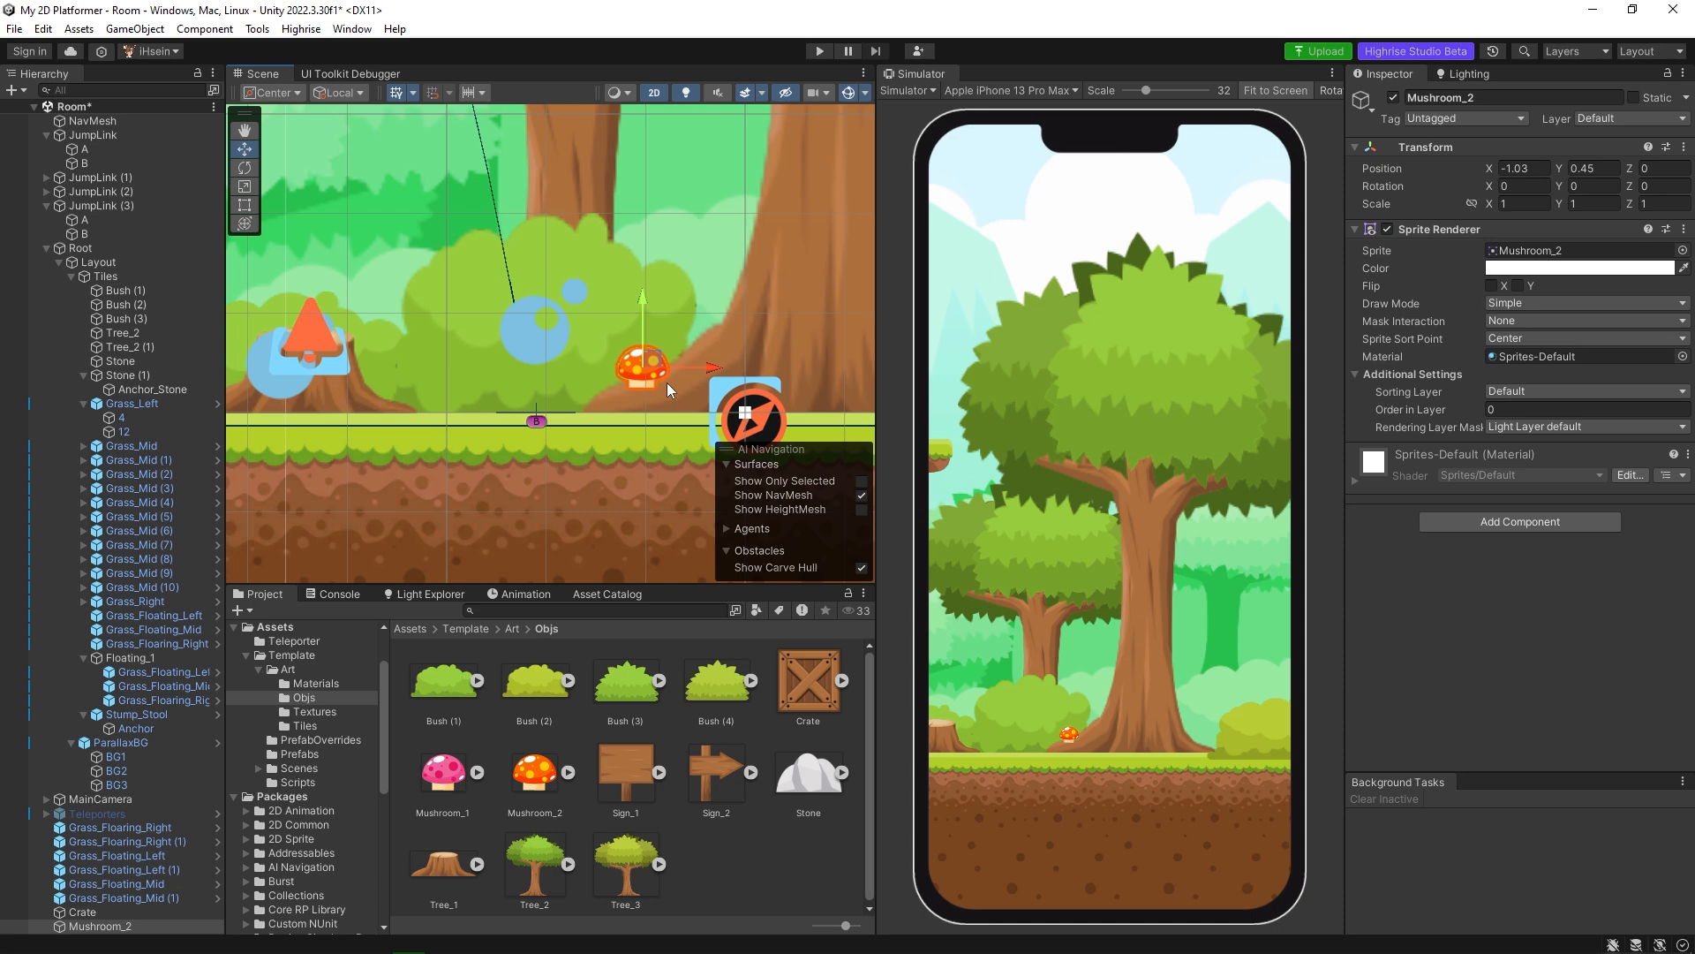
scroll(671, 389, up, 4)
key(e)
drag(617, 404, 665, 346)
key(w)
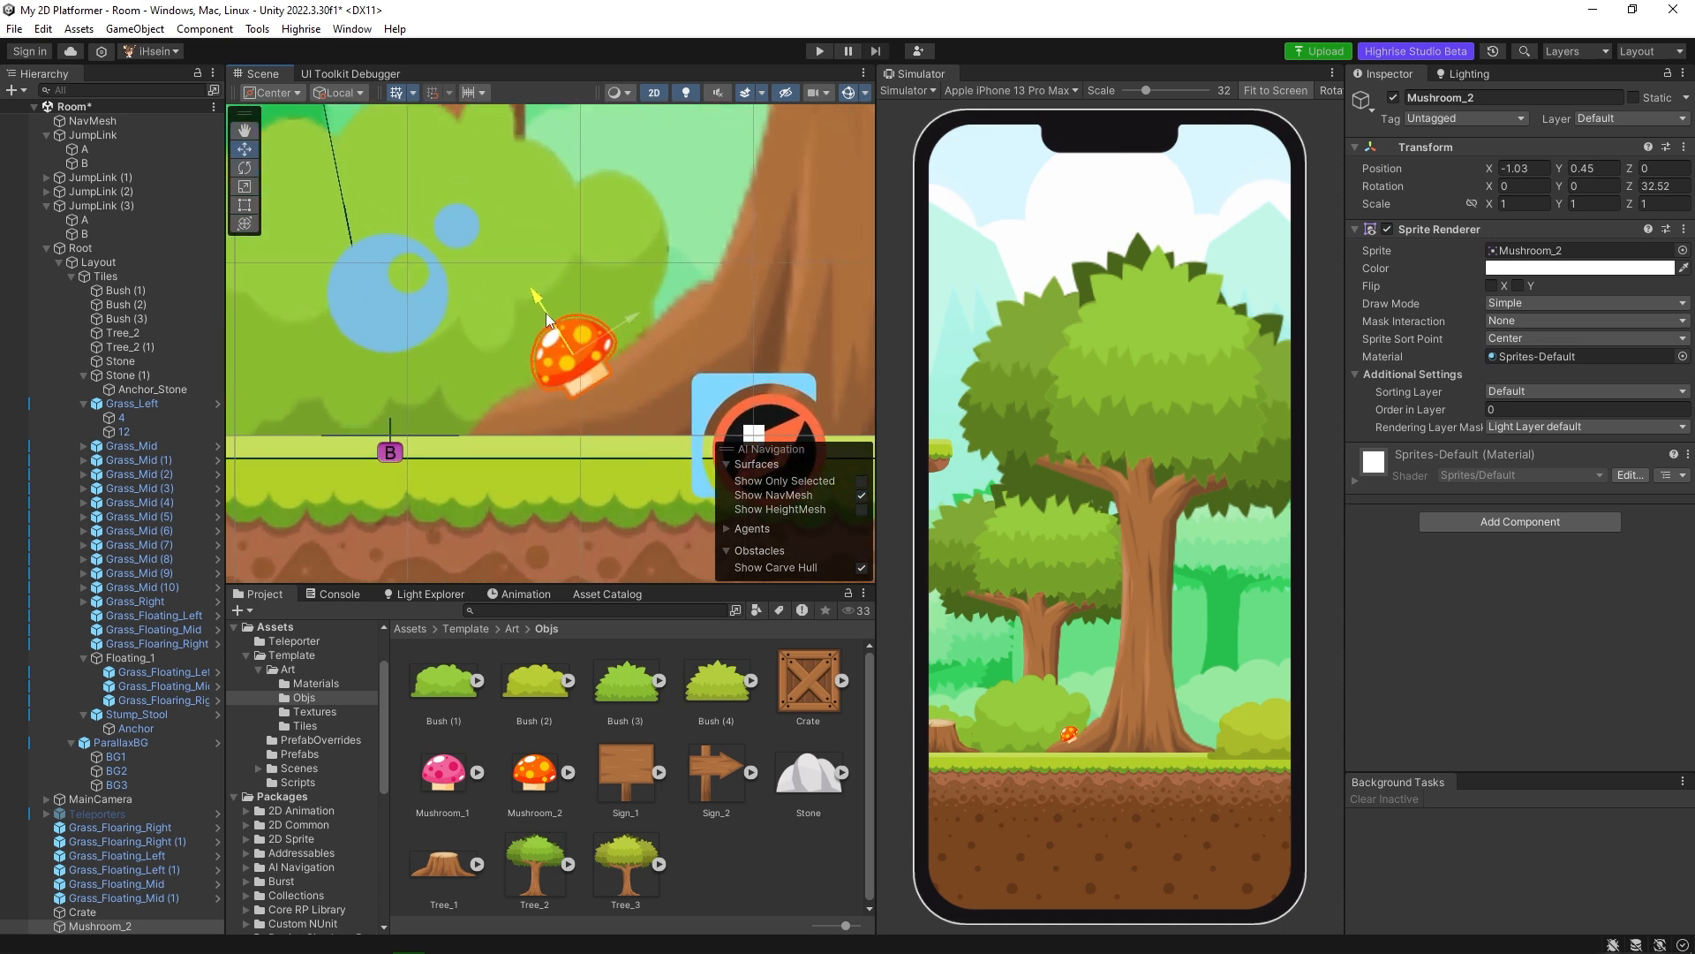
drag(546, 313, 538, 308)
Check the big tree's sorting order and set Mushroom_2's Order in Layer to -3.
scroll(683, 345, down, 6)
click(781, 305)
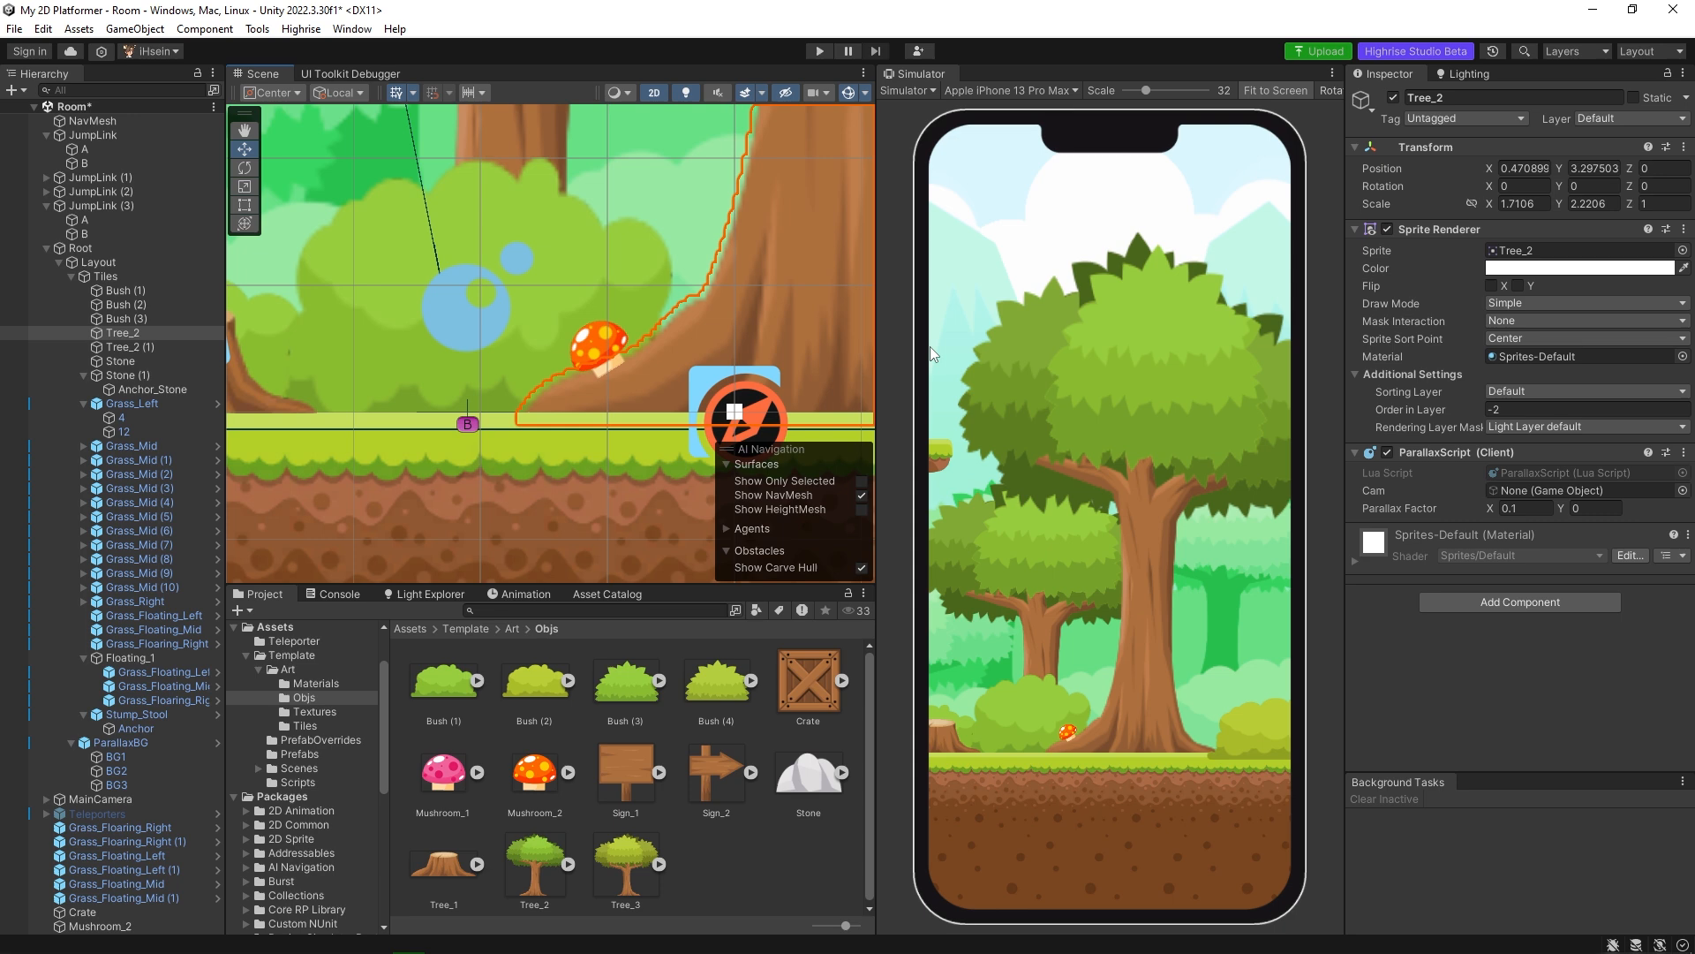
click(604, 349)
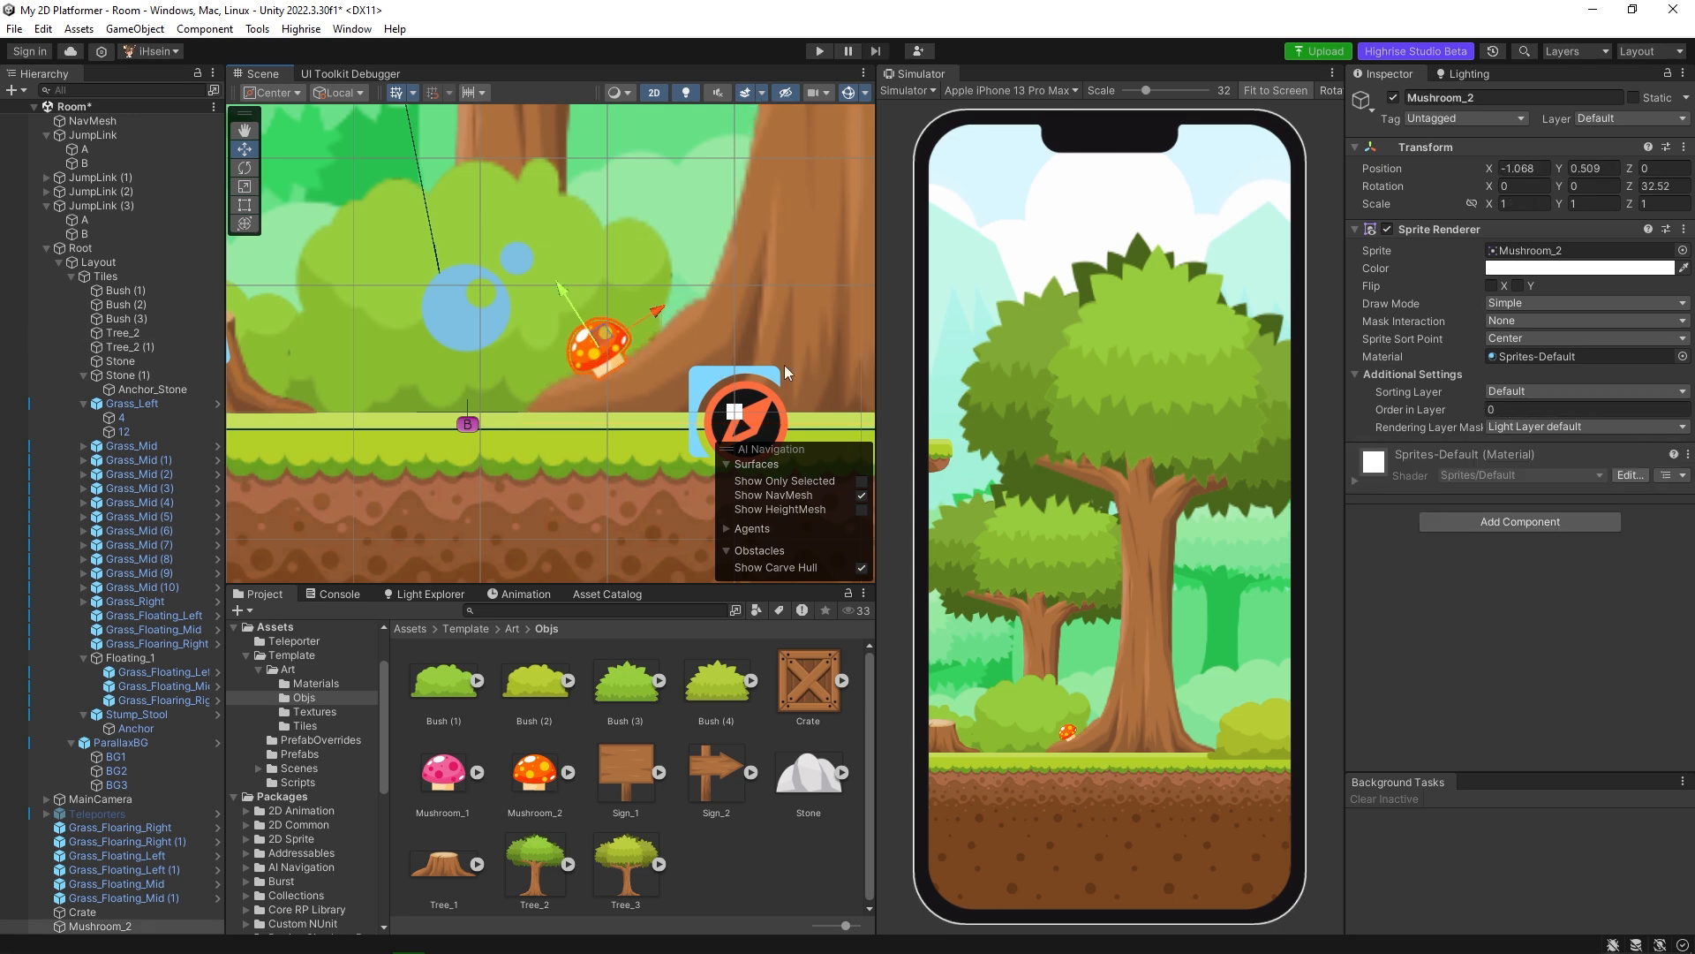
click(1535, 409)
text(-3)
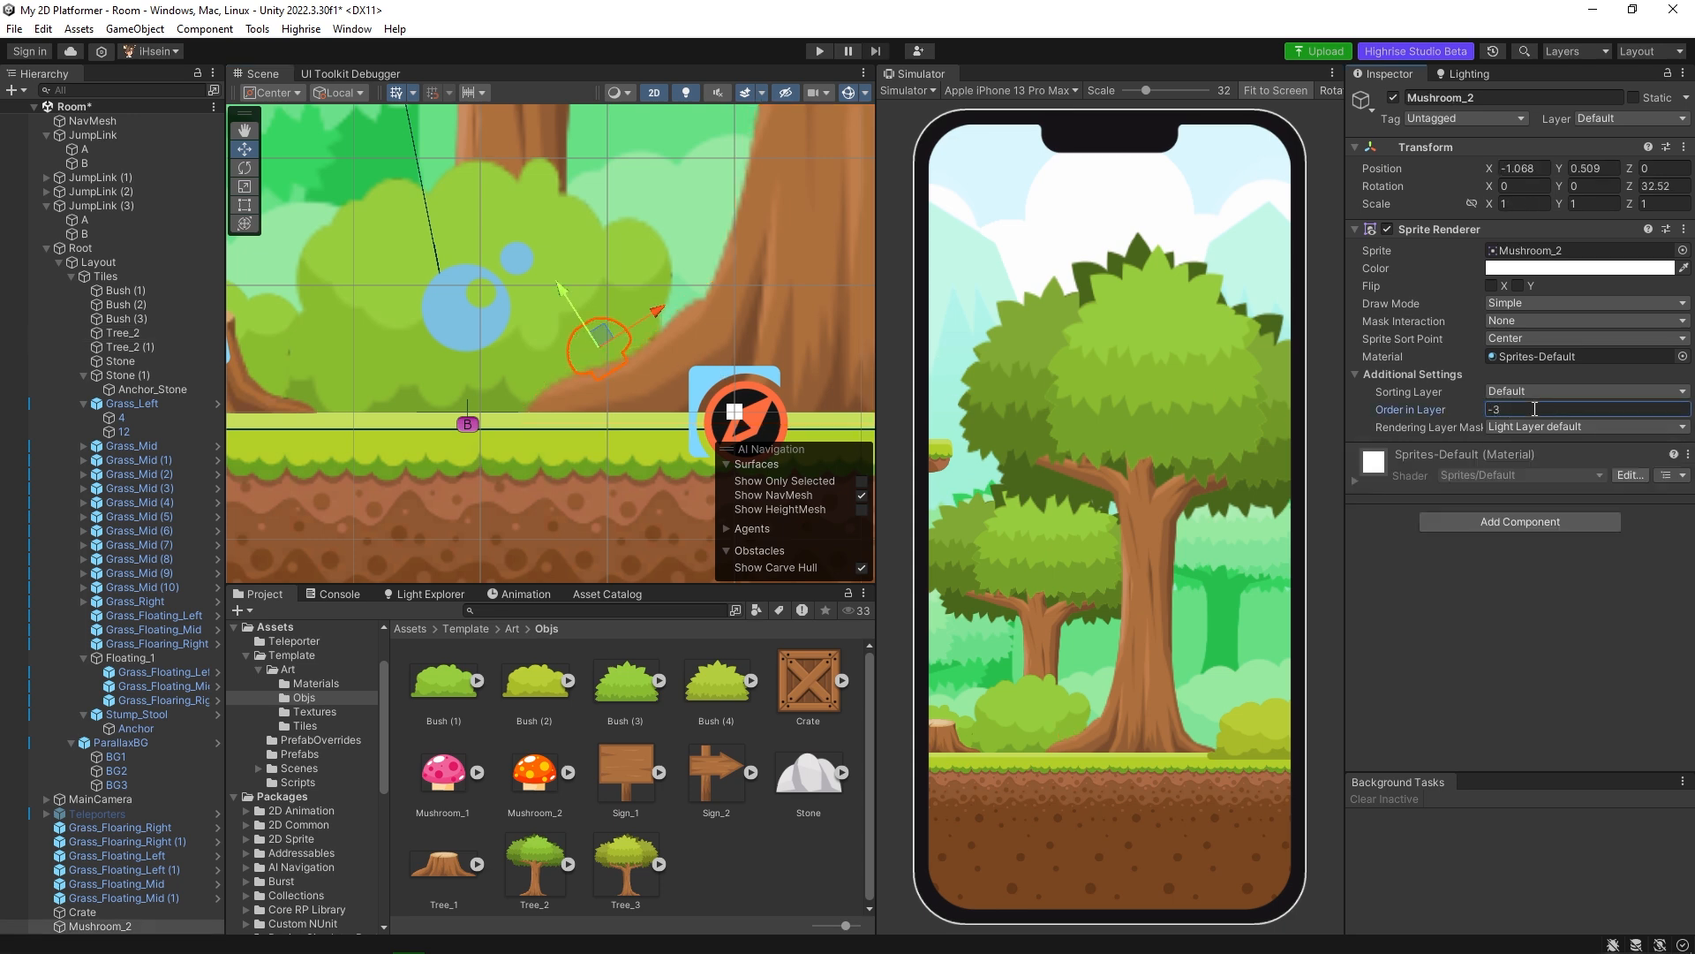
Set the Order in Layer of Bush (2) to -4 so it sits behind the mushroom.
click(353, 317)
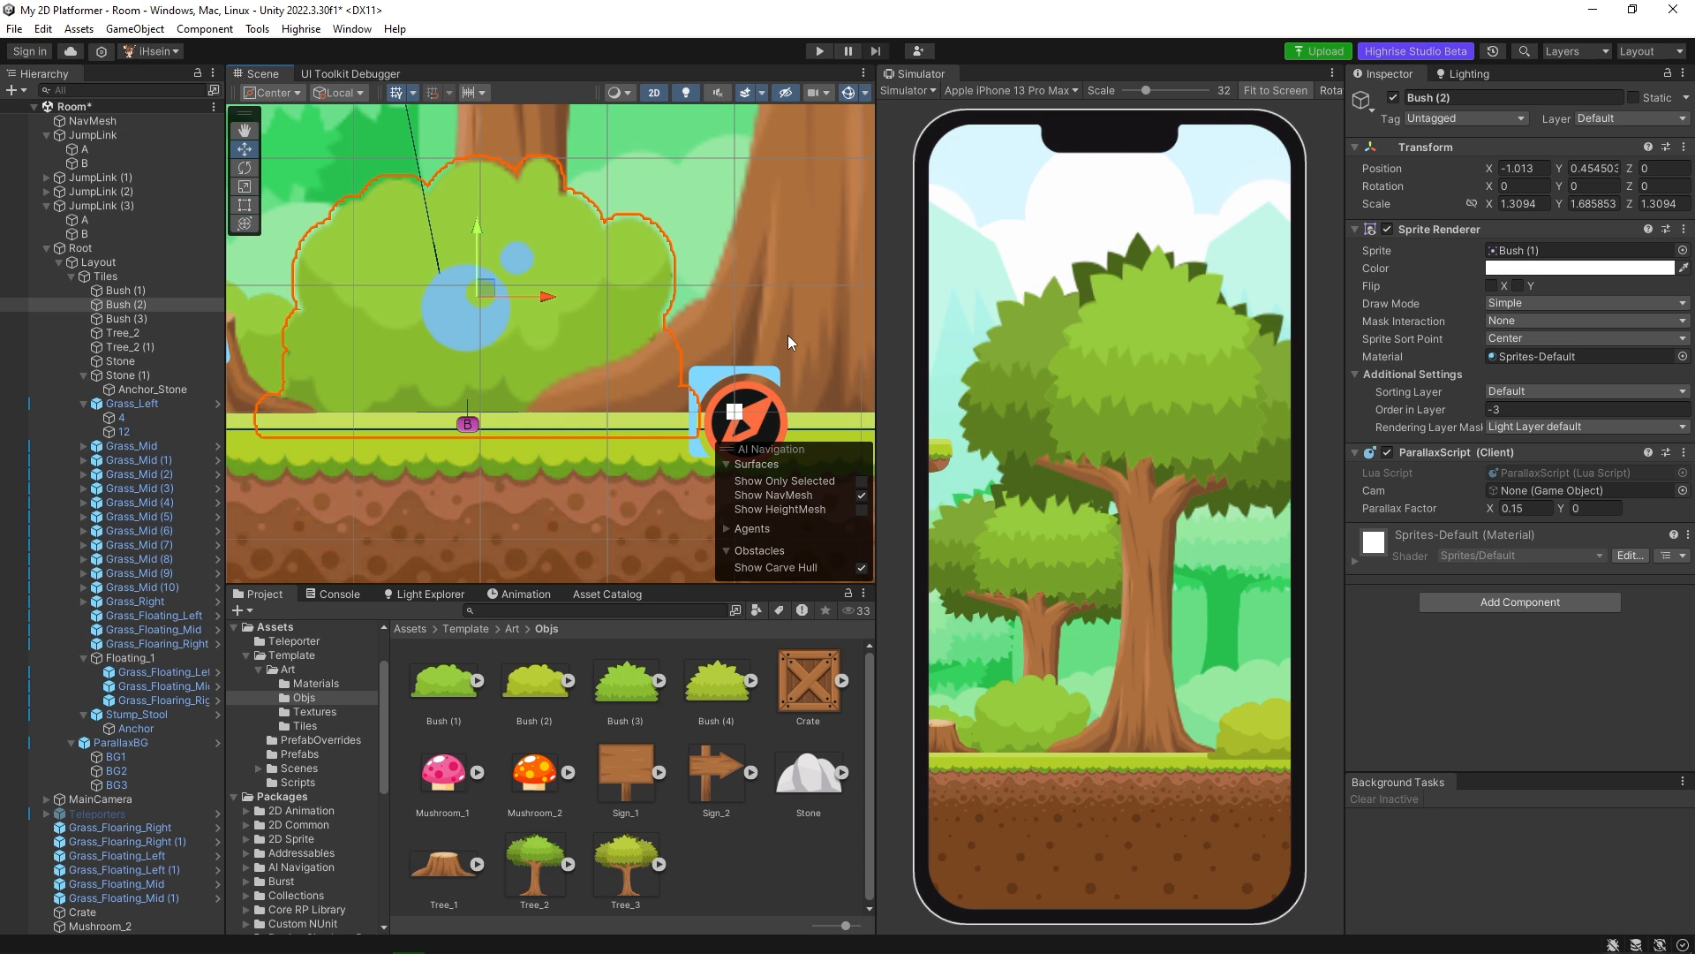
click(1529, 409)
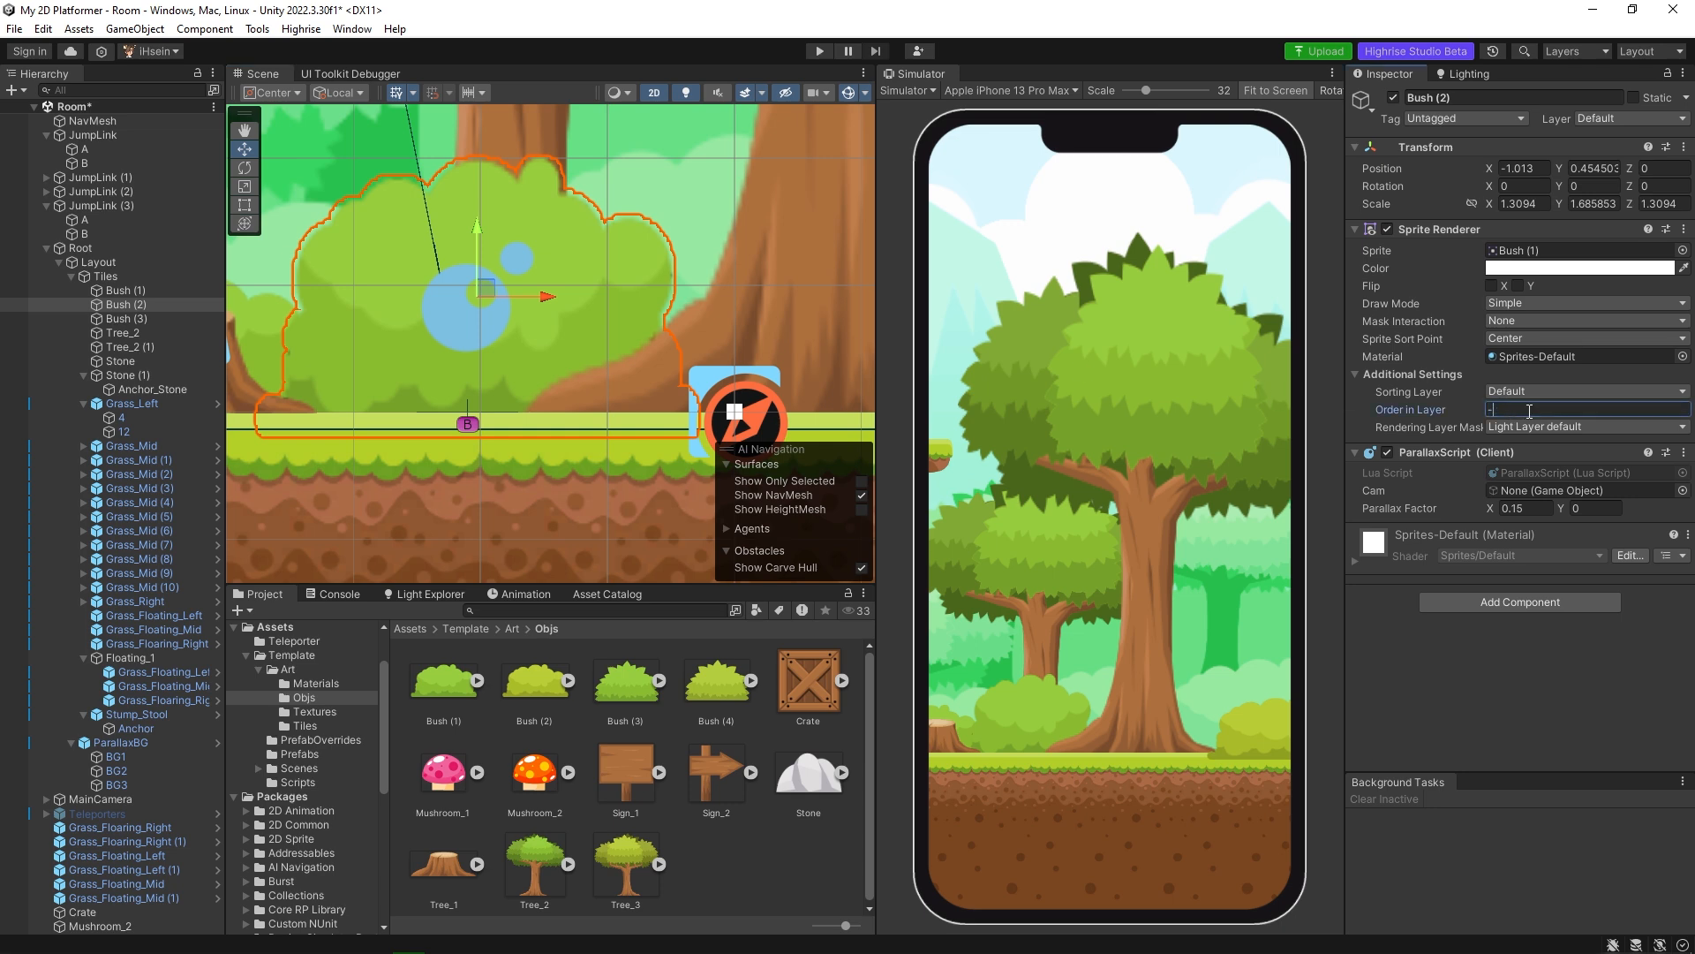
text(2)
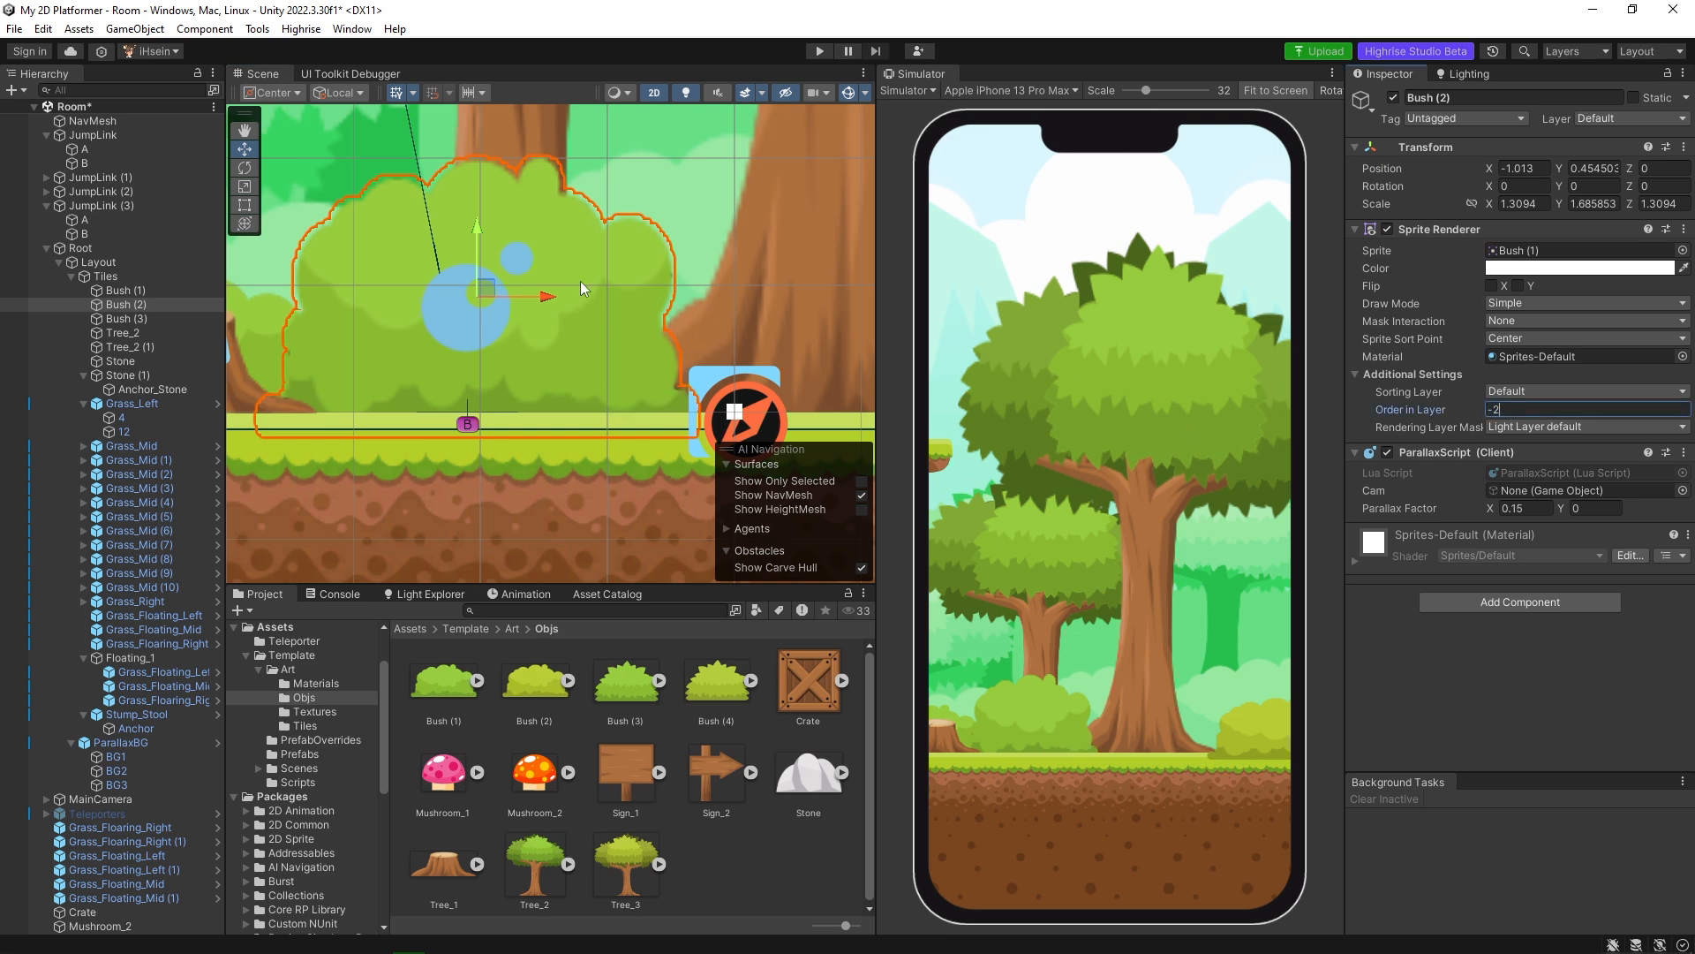
key(BackSpace)
text(4)
scroll(600, 355, down, 7)
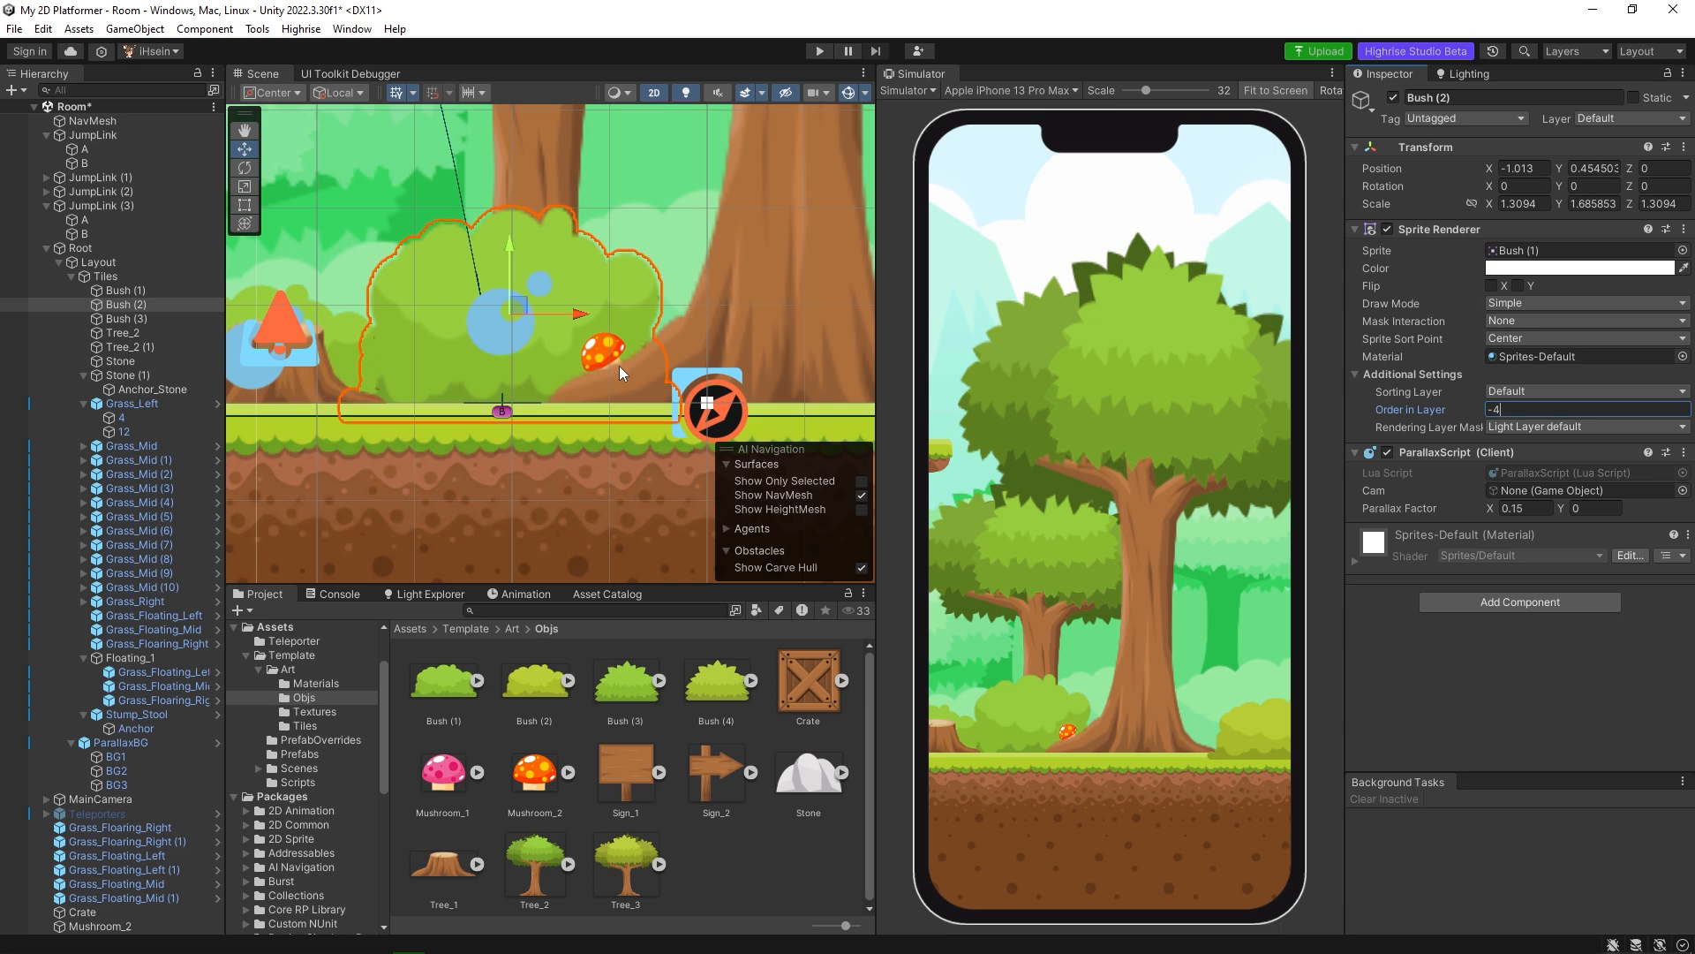
Select Mushroom_2 and examine its placement against the bush and tree and the rest of the platform.
click(604, 349)
scroll(716, 374, down, 10)
click(621, 386)
scroll(624, 391, down, 5)
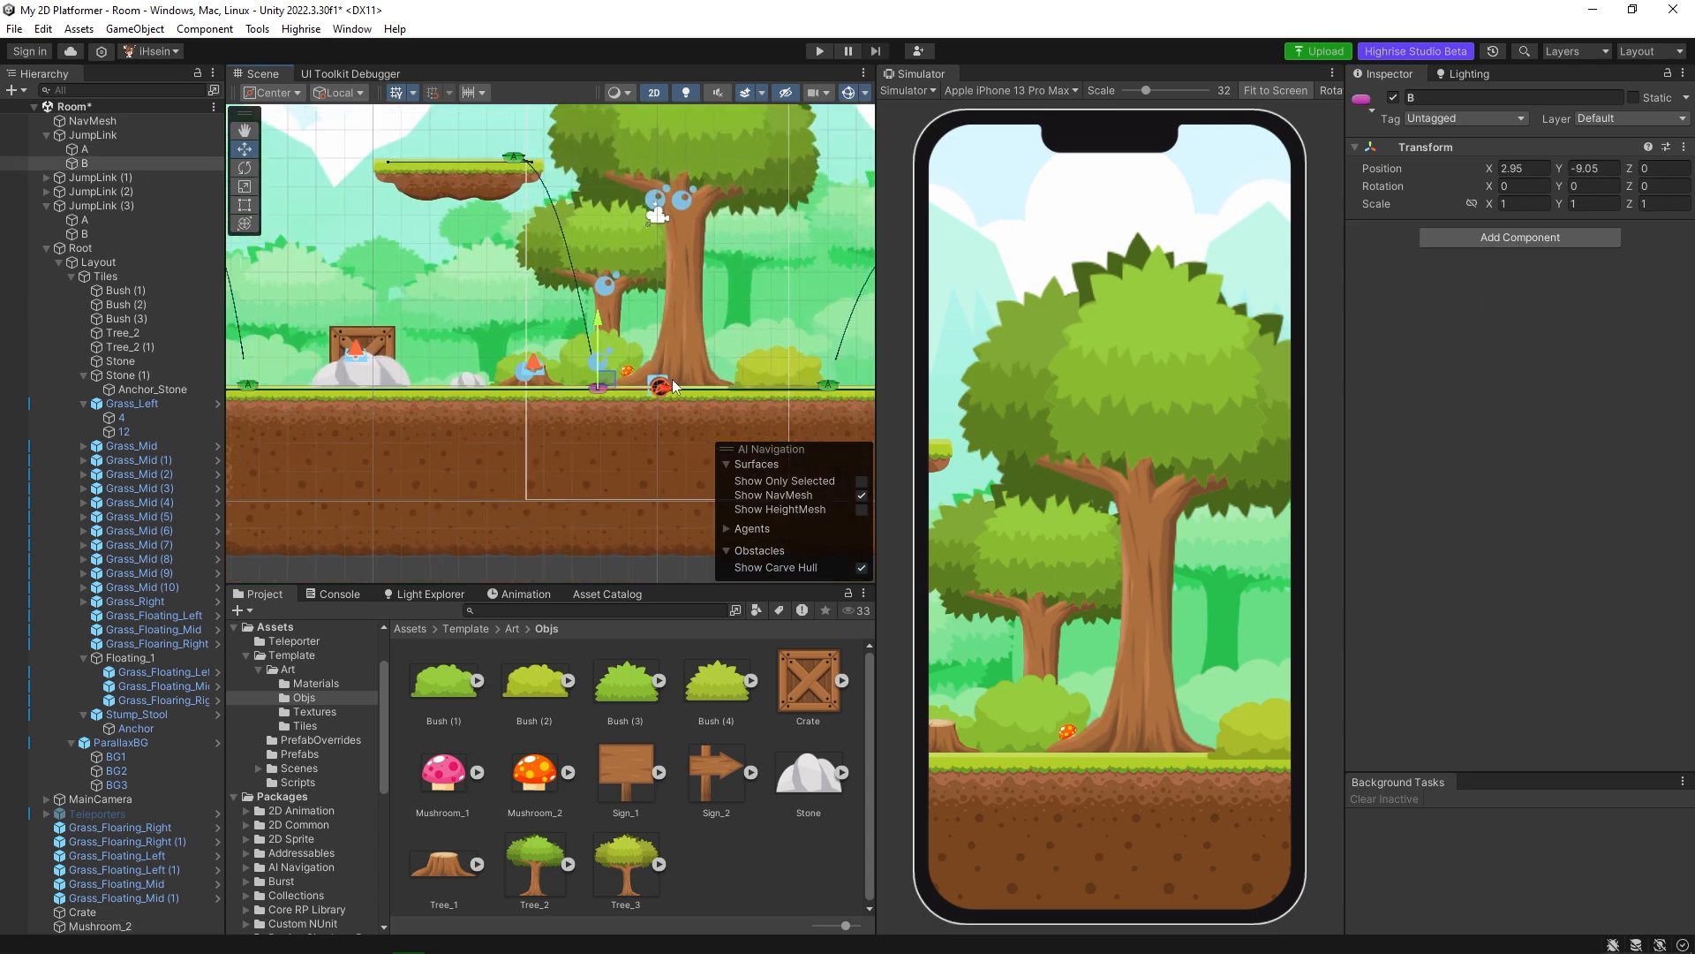
click(630, 376)
scroll(644, 397, up, 1)
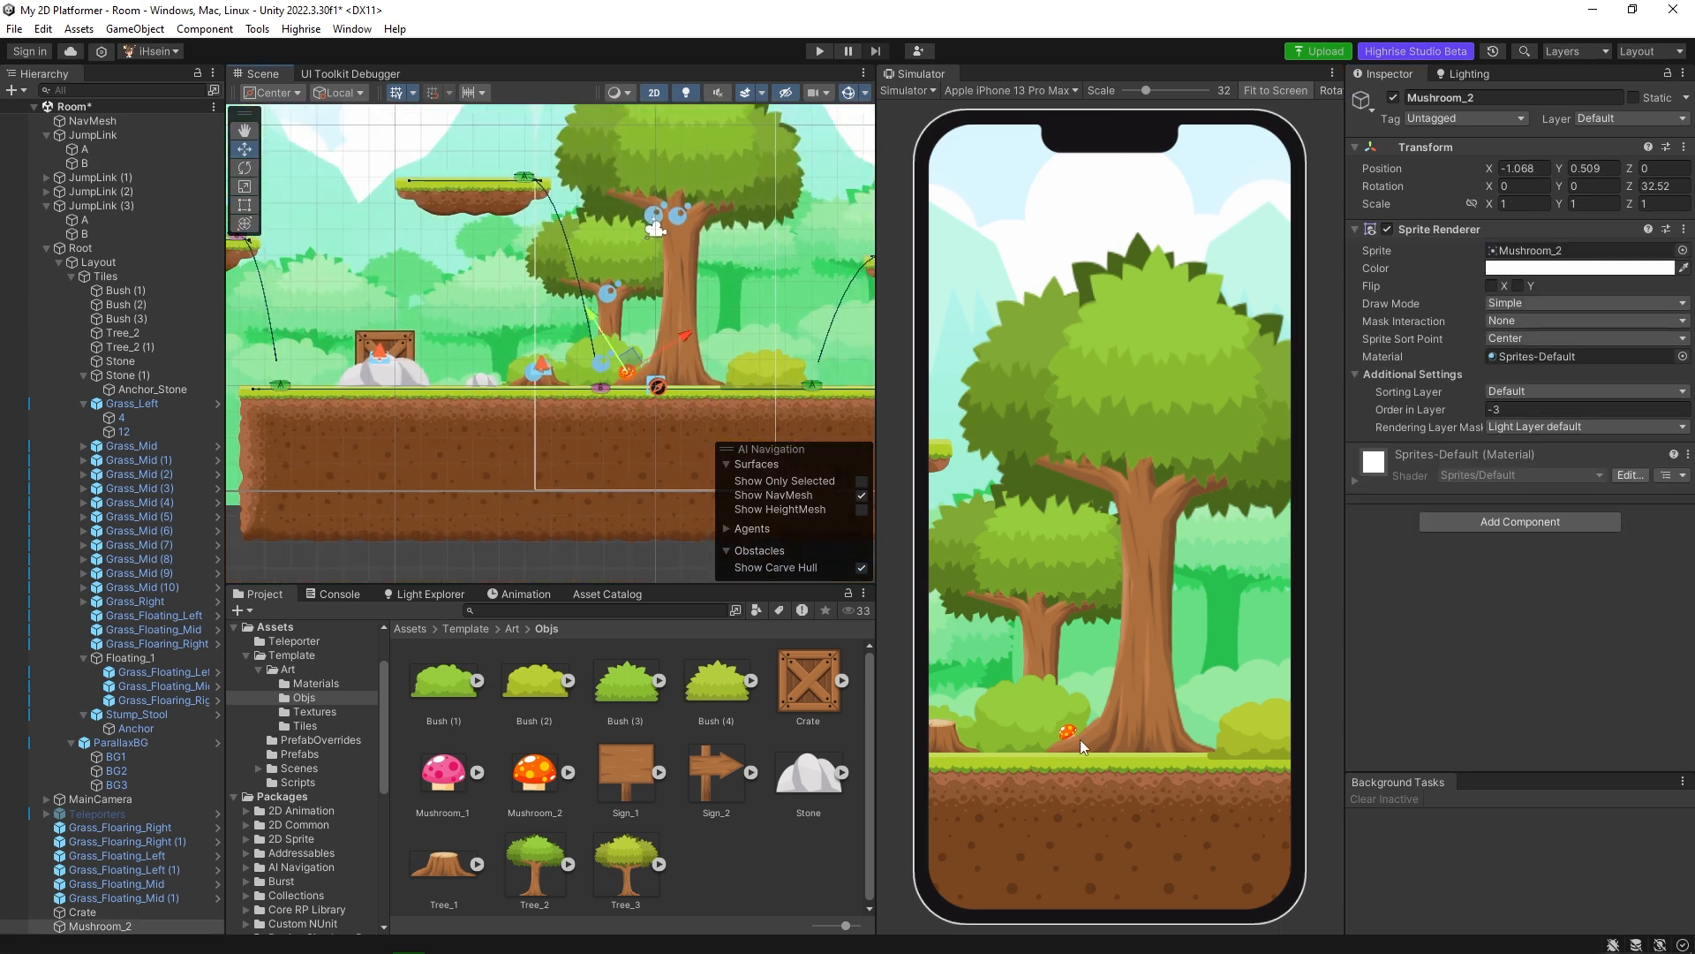
middle_drag(376, 397, 448, 399)
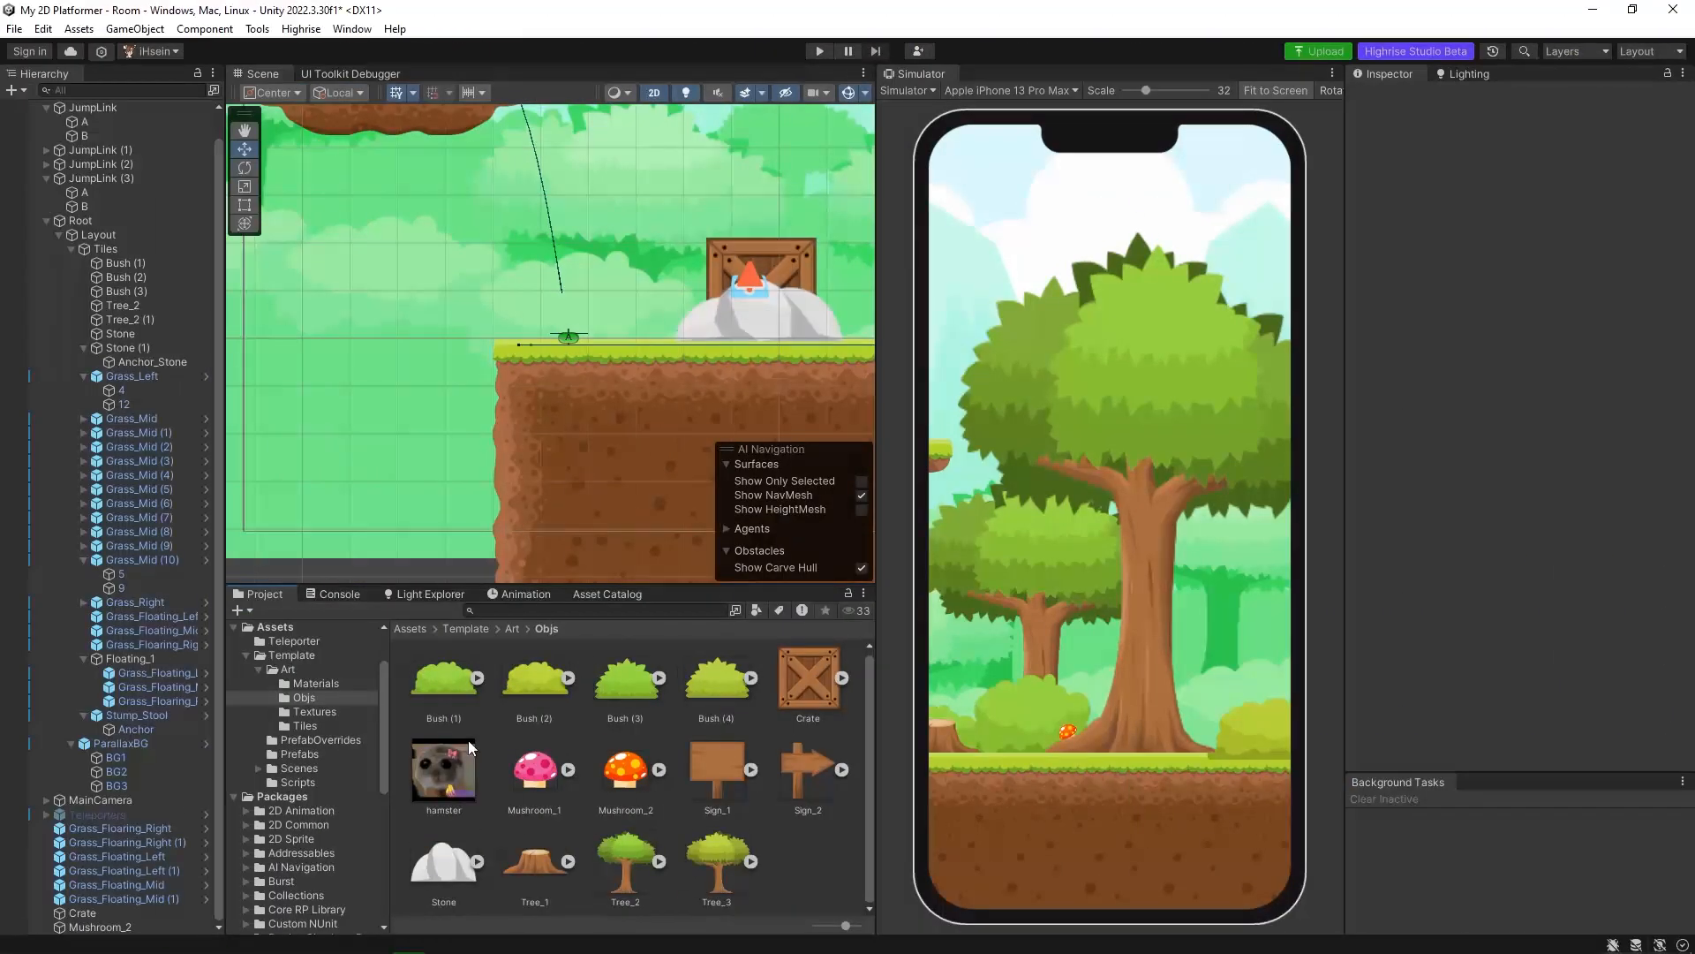
Set the Texture Type of the hamster image to Sprite (2D and UI).
click(452, 774)
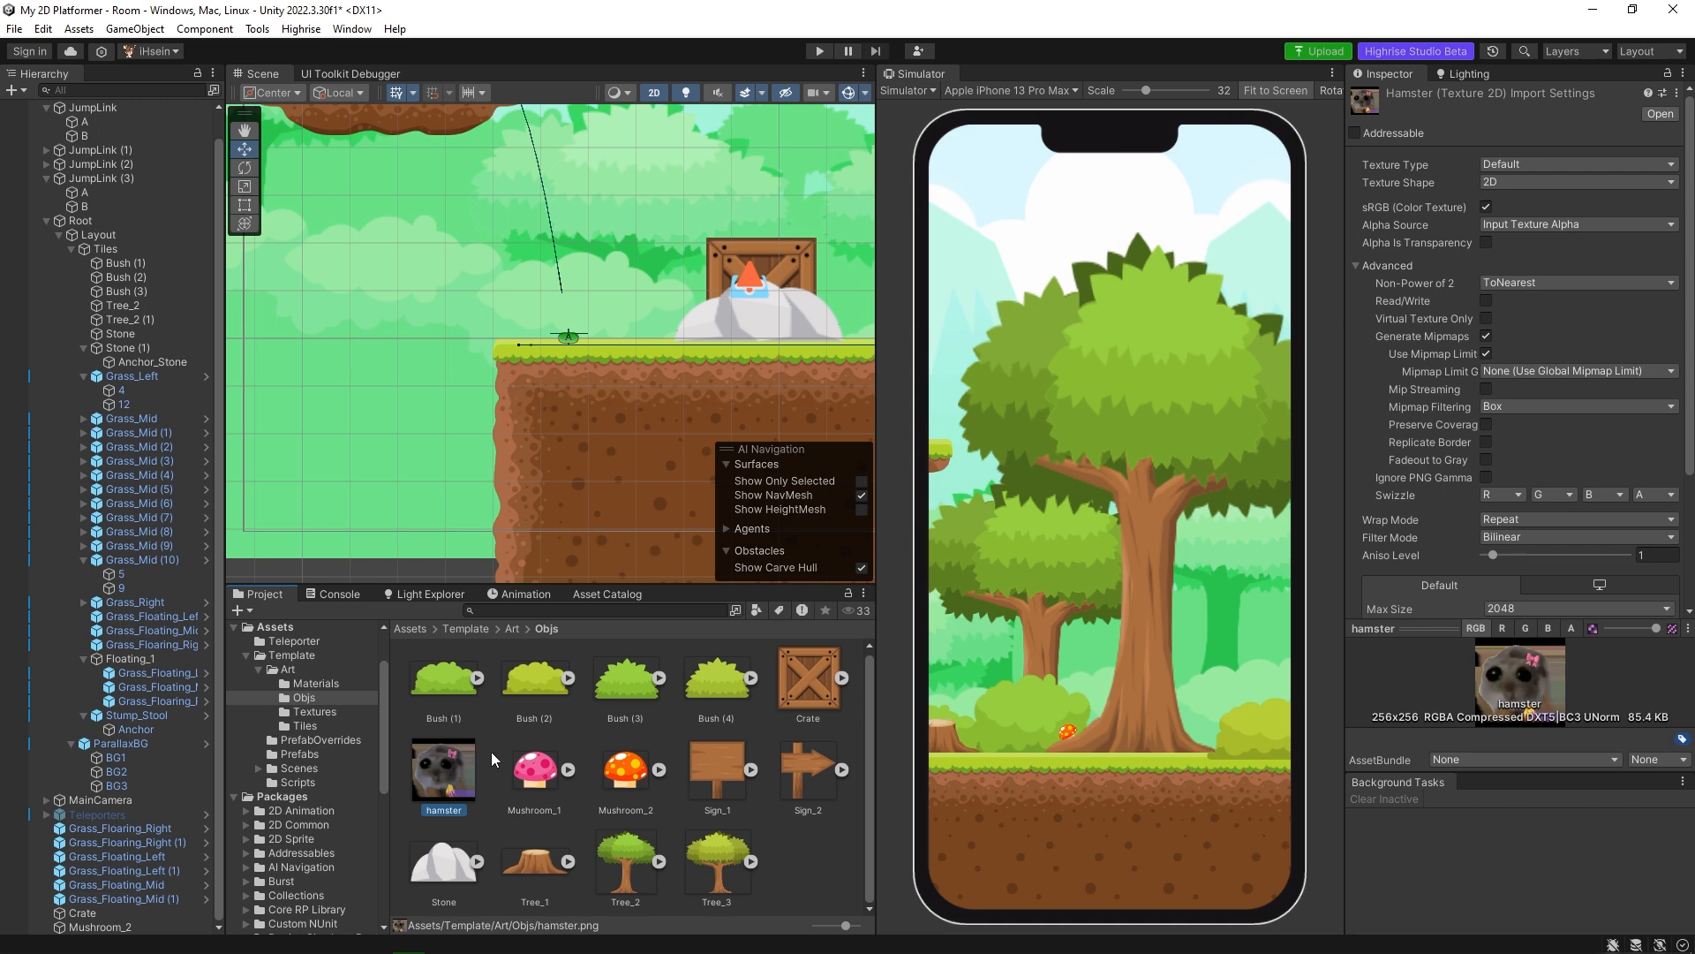
drag(459, 770, 623, 327)
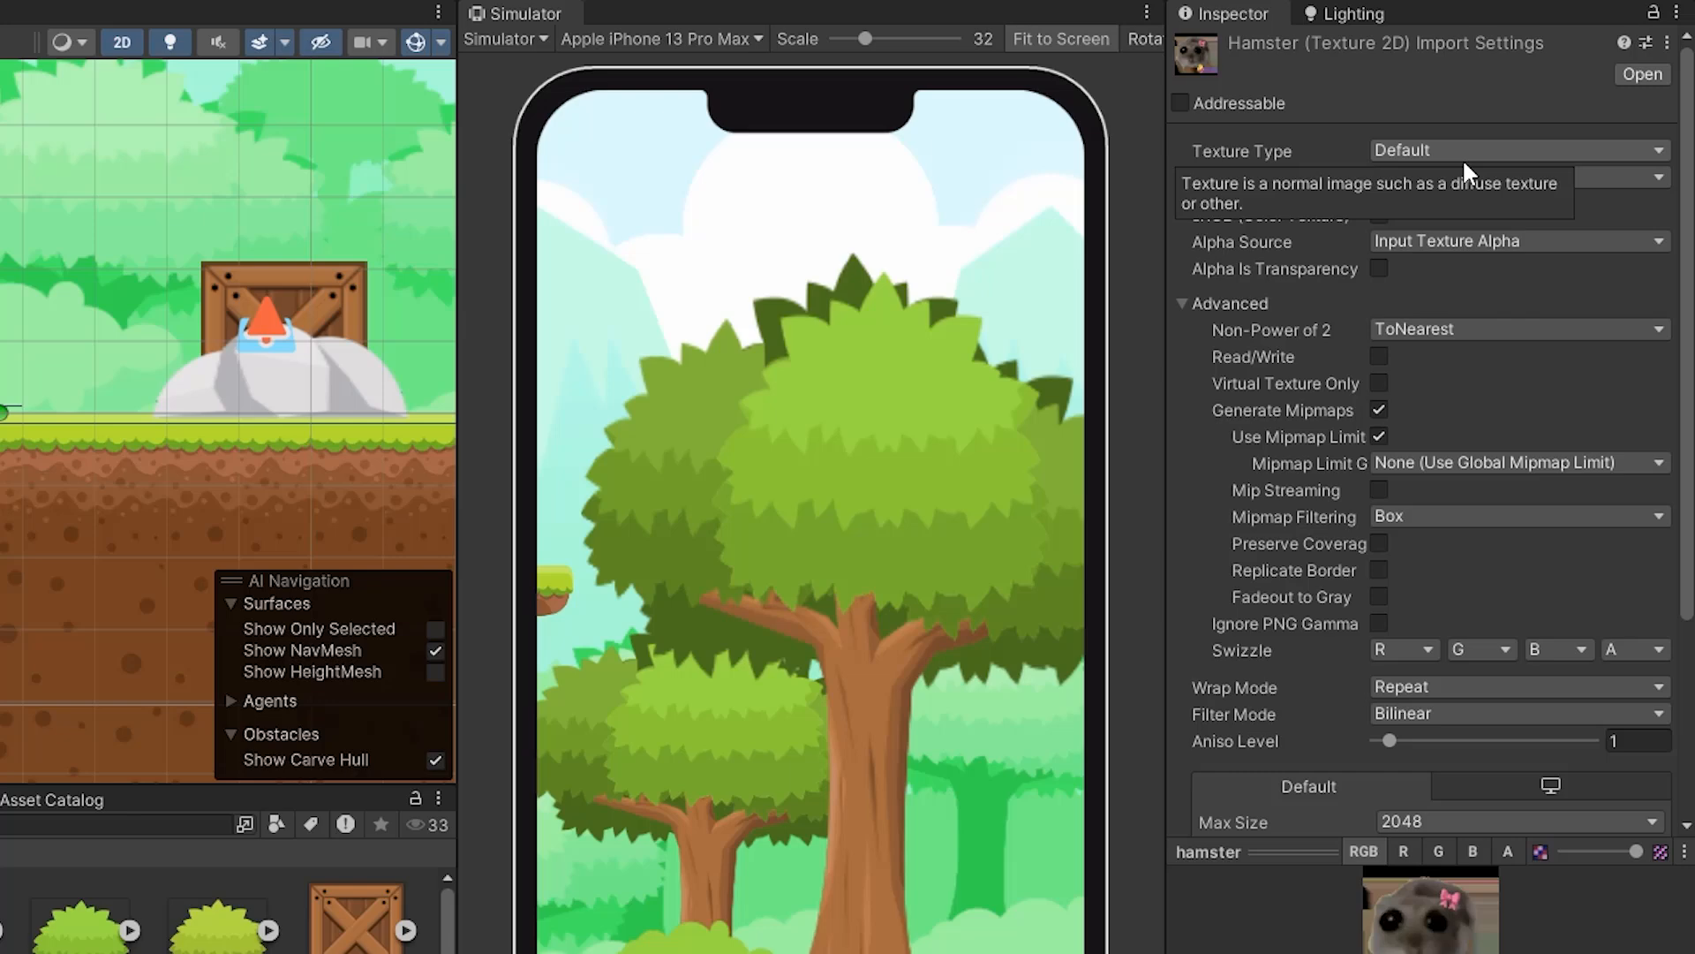
click(1468, 155)
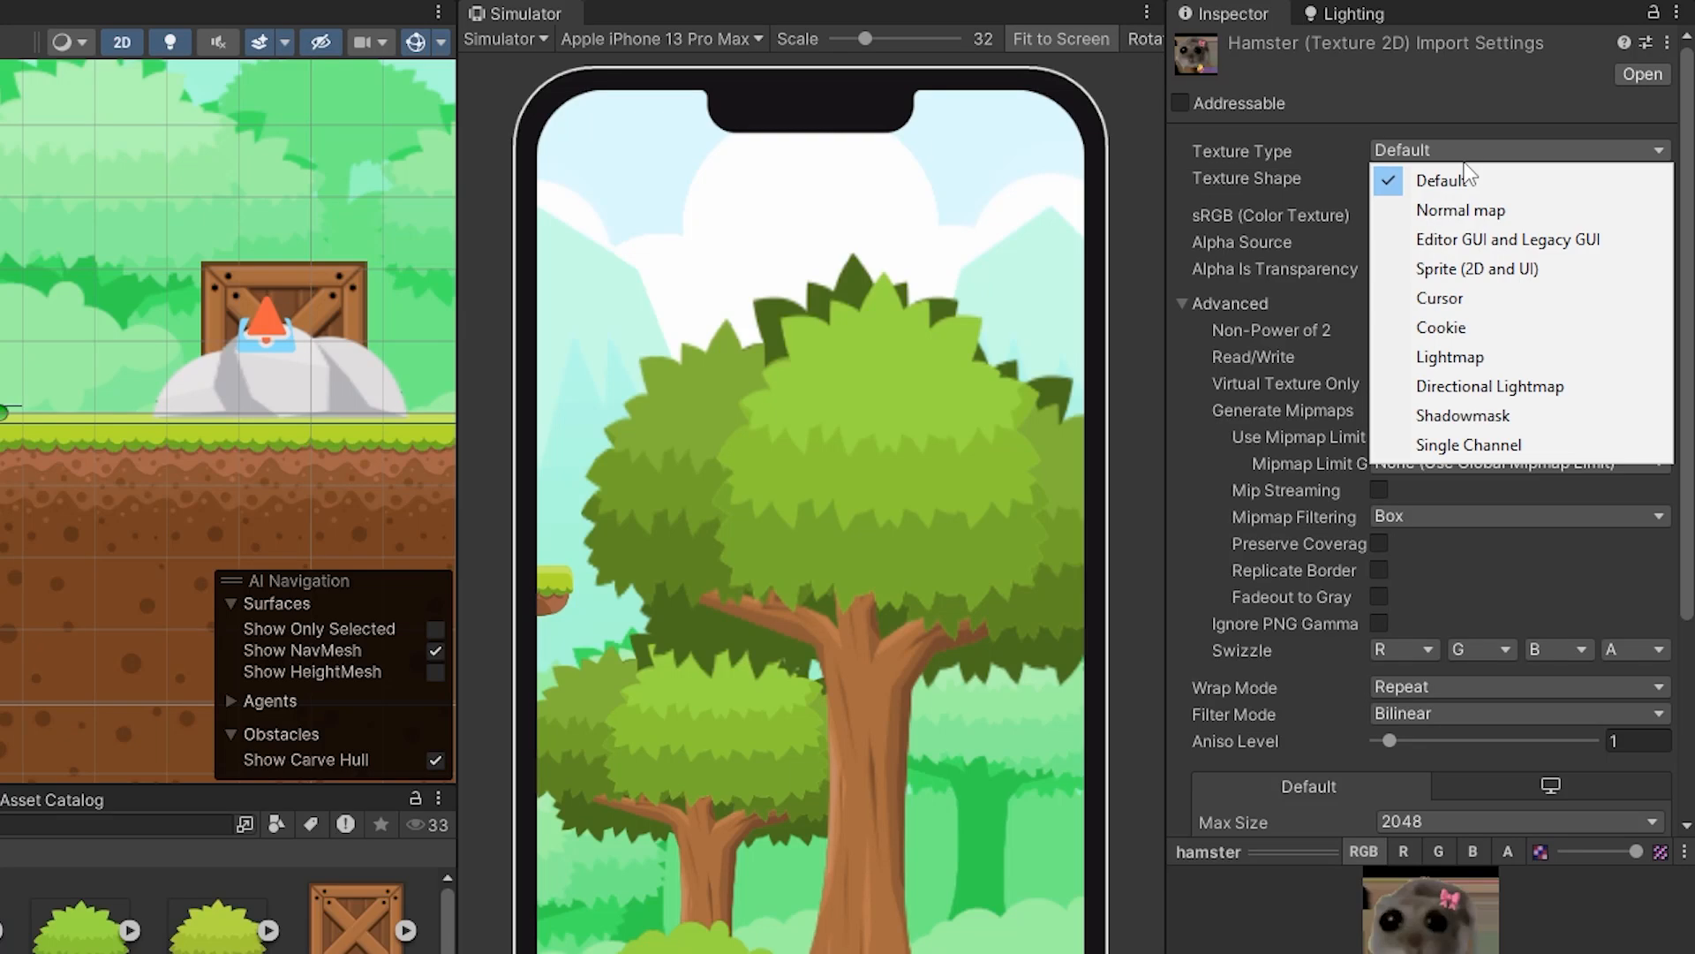
click(1493, 272)
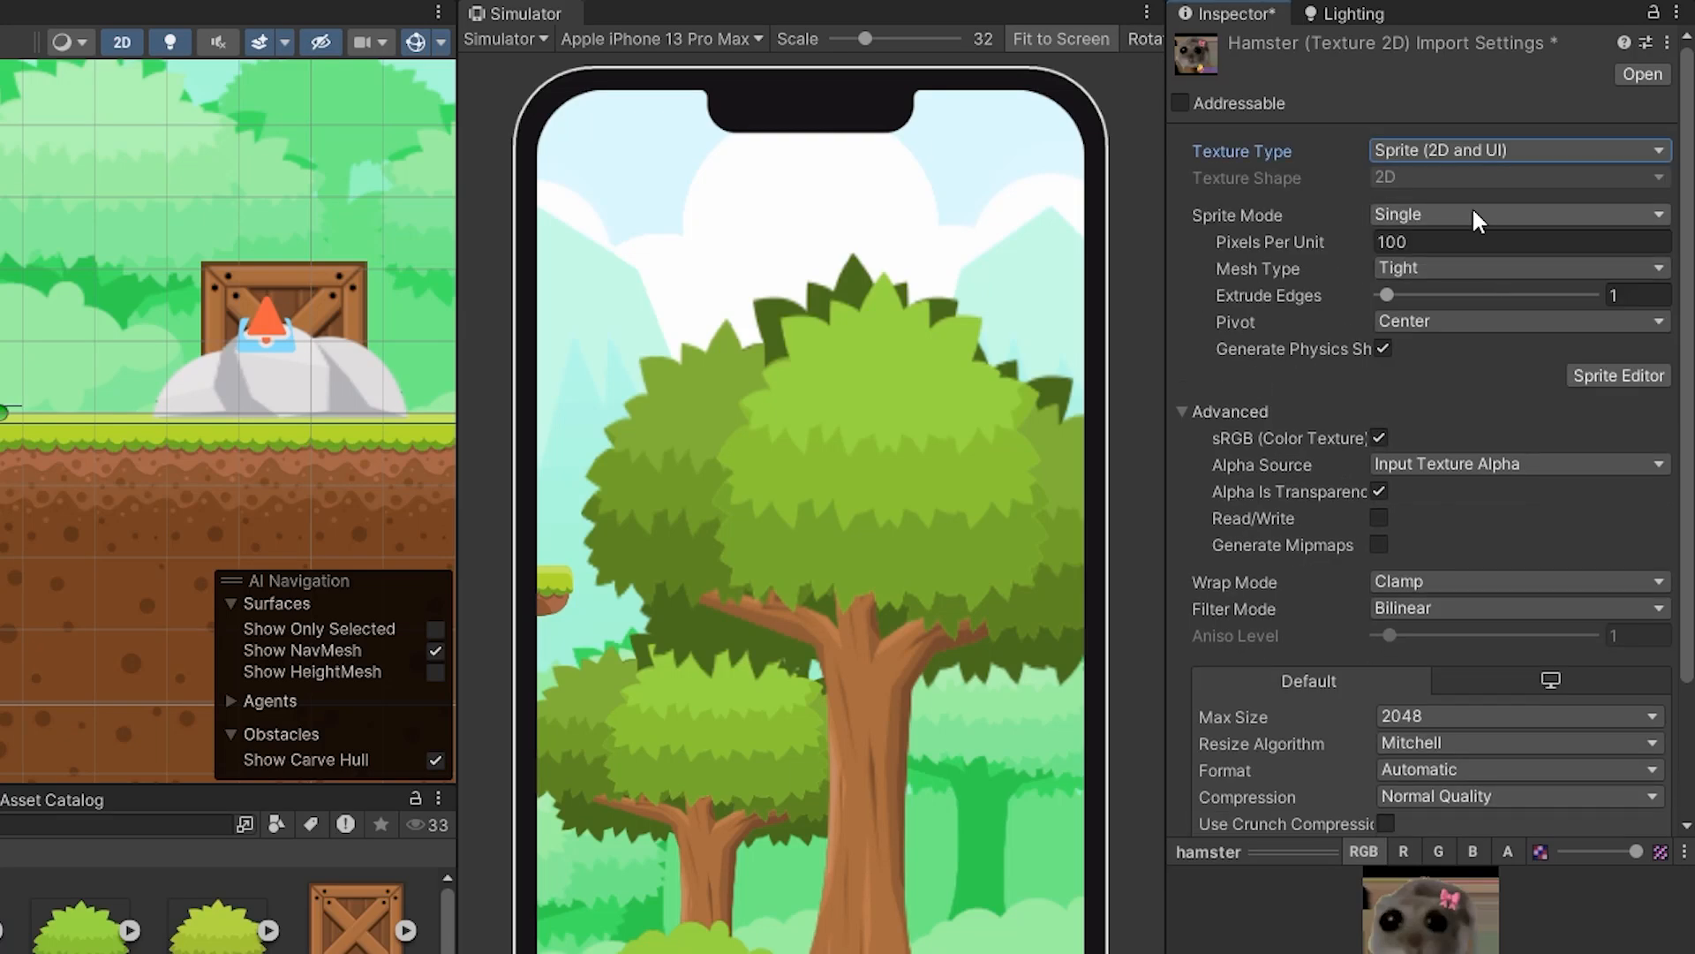
Keep the hamster texture's Filter Mode at Bilinear and Compression at Normal Quality, and apply its import settings.
scroll(1487, 309, down, 3)
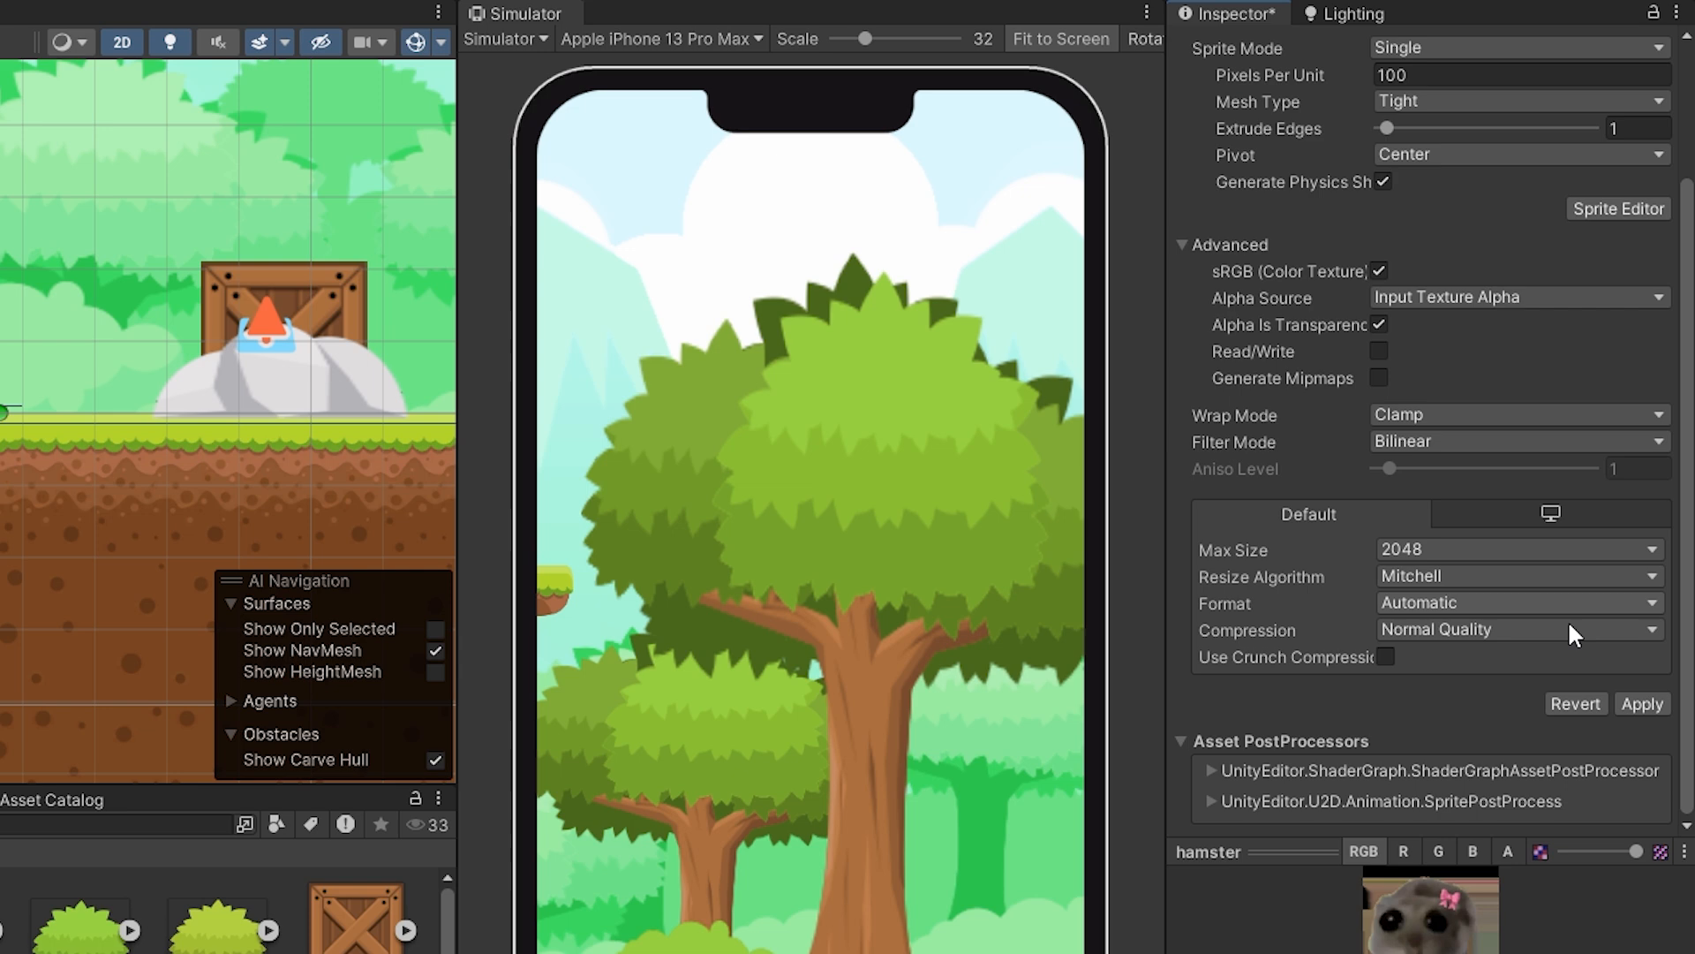
click(1420, 442)
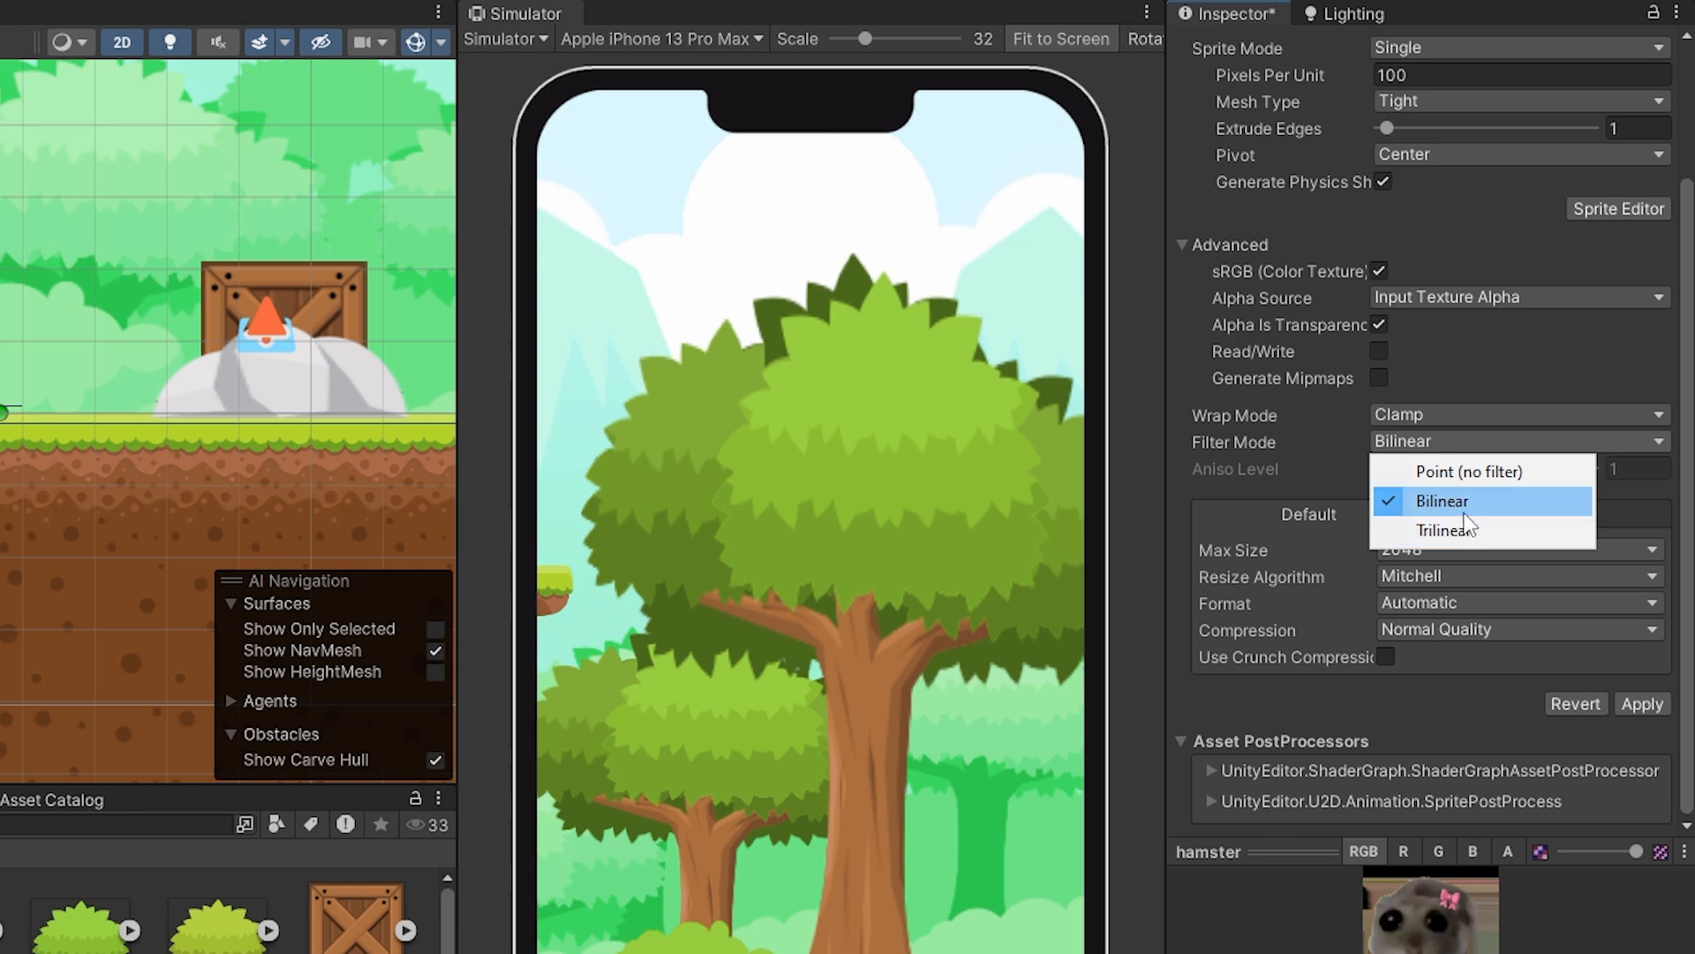
click(1455, 500)
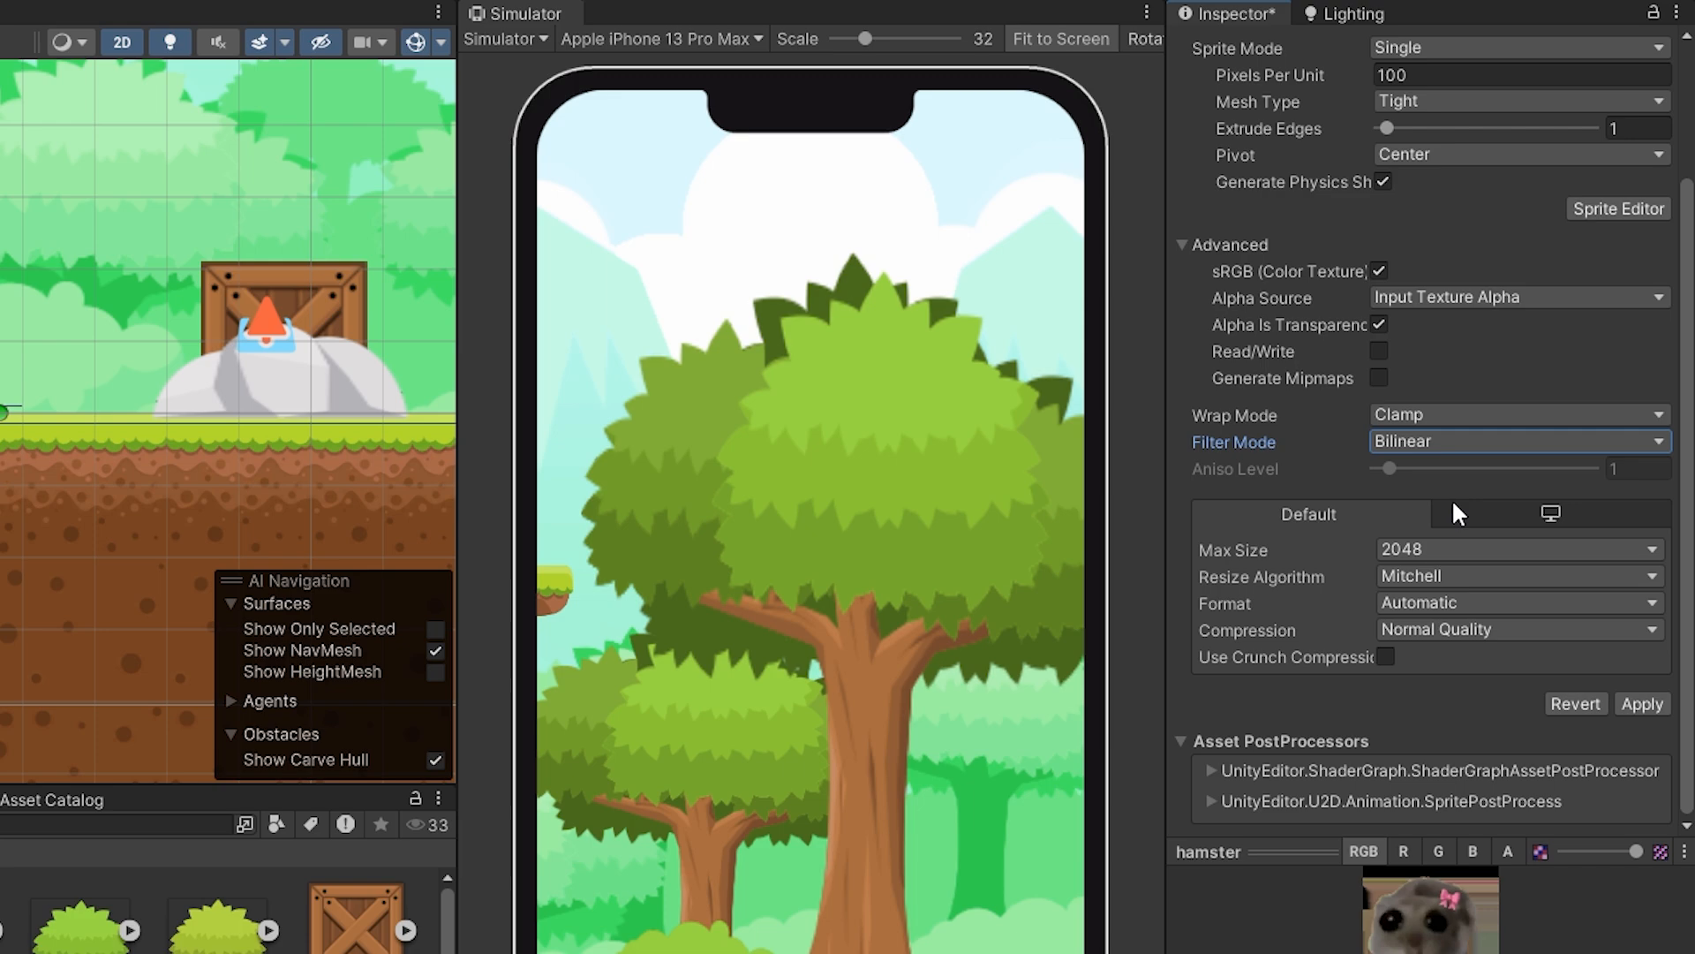
click(1404, 629)
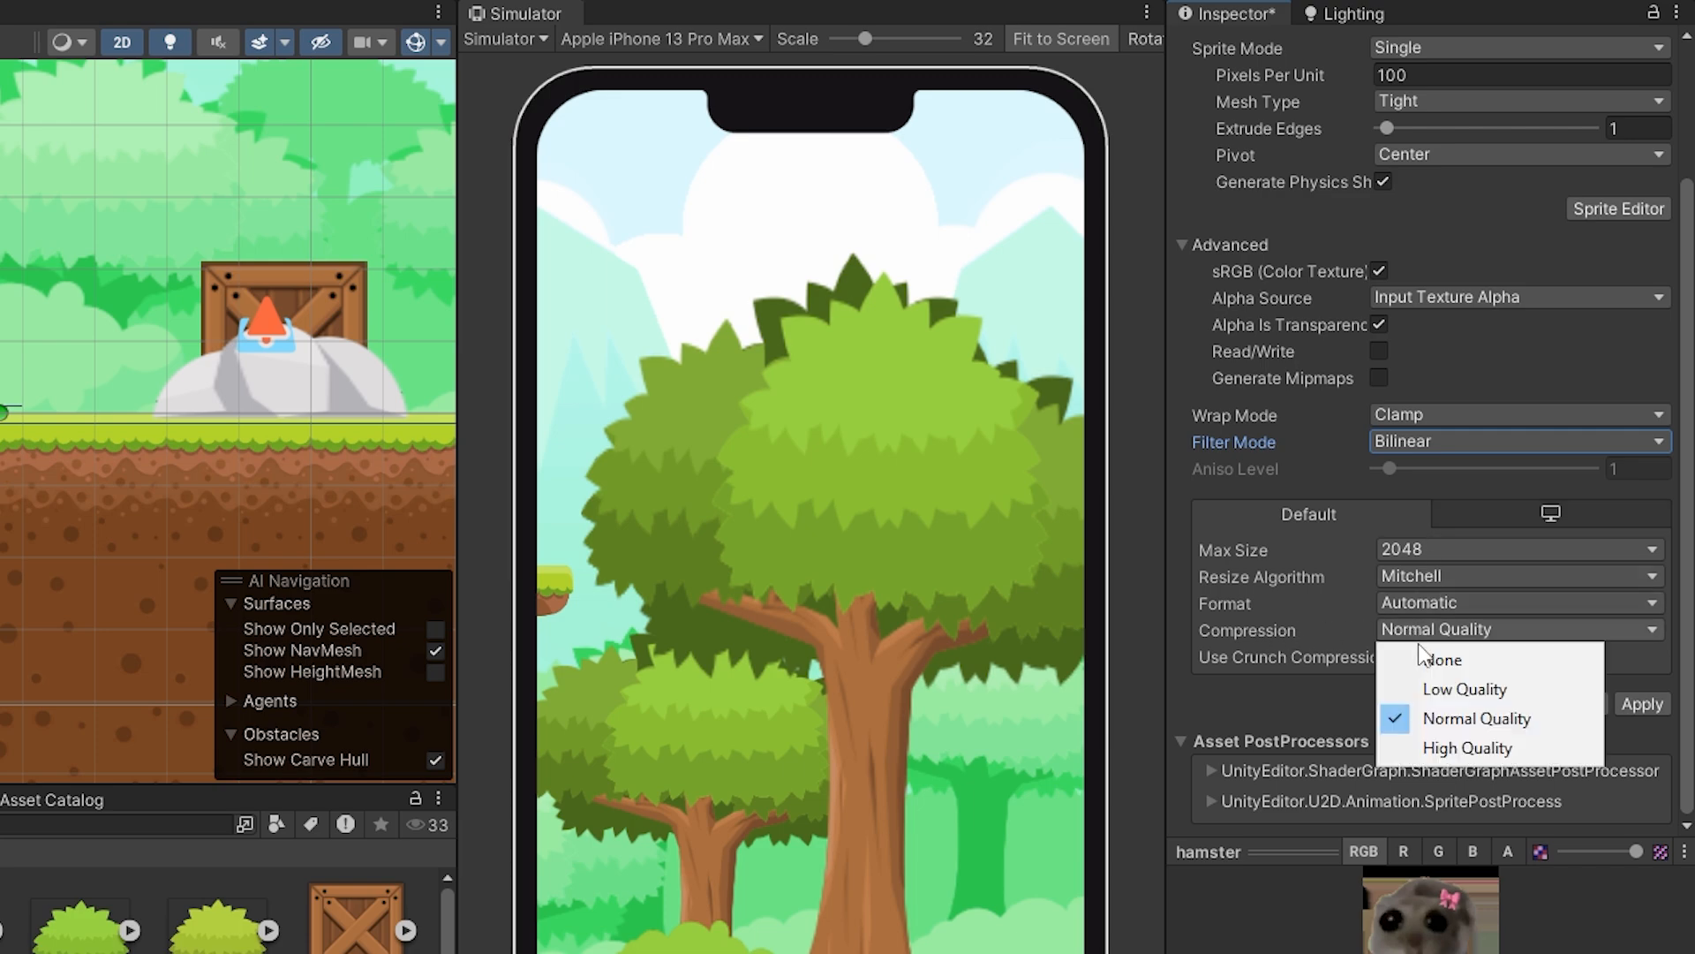
click(1435, 719)
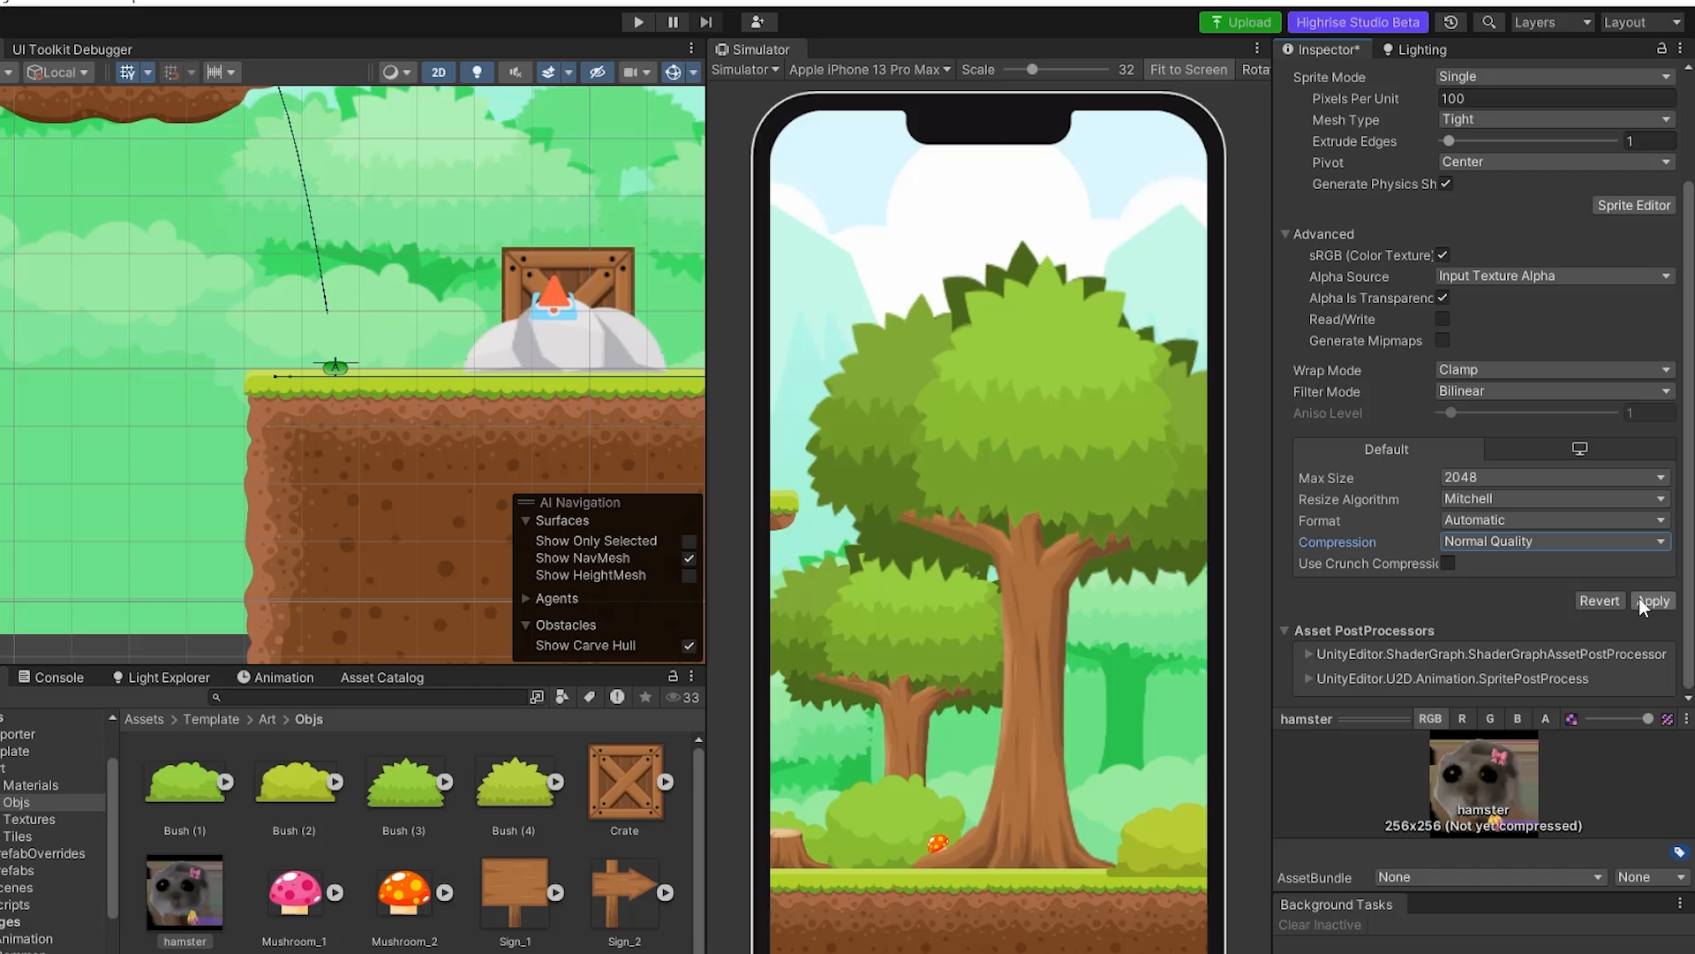
click(1648, 602)
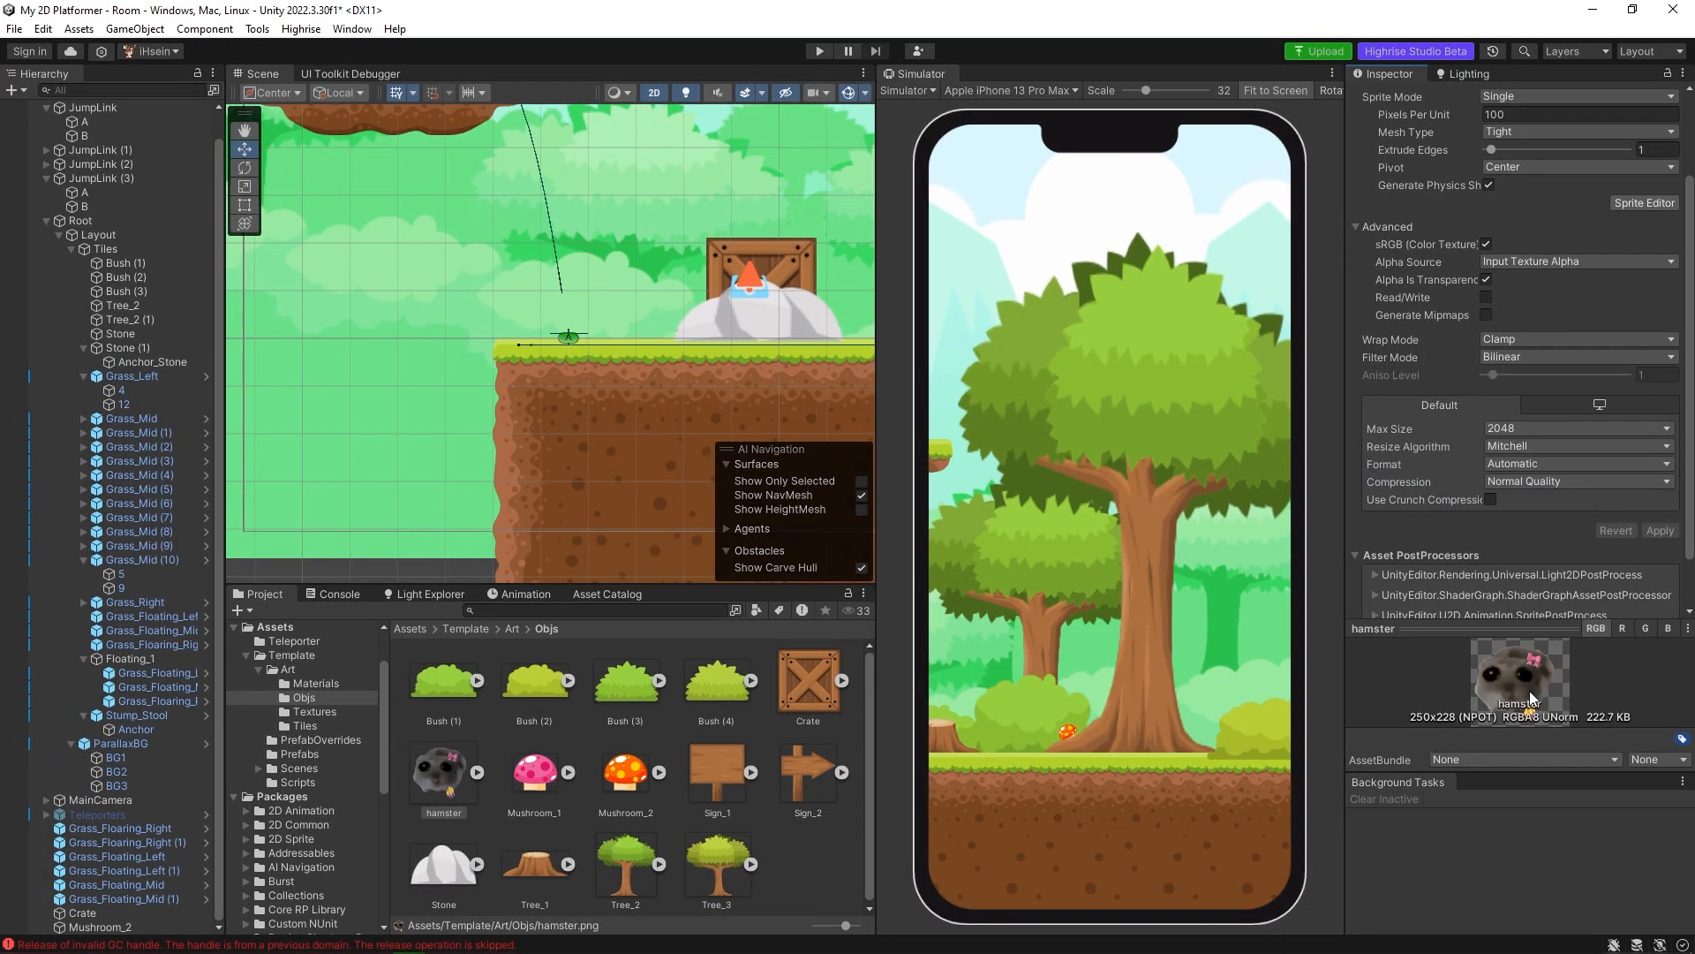
Place the hamster sprite in the scene and move it in front of the big tree's trunk, at about X 0.19, Y 1.33.
drag(457, 786, 546, 403)
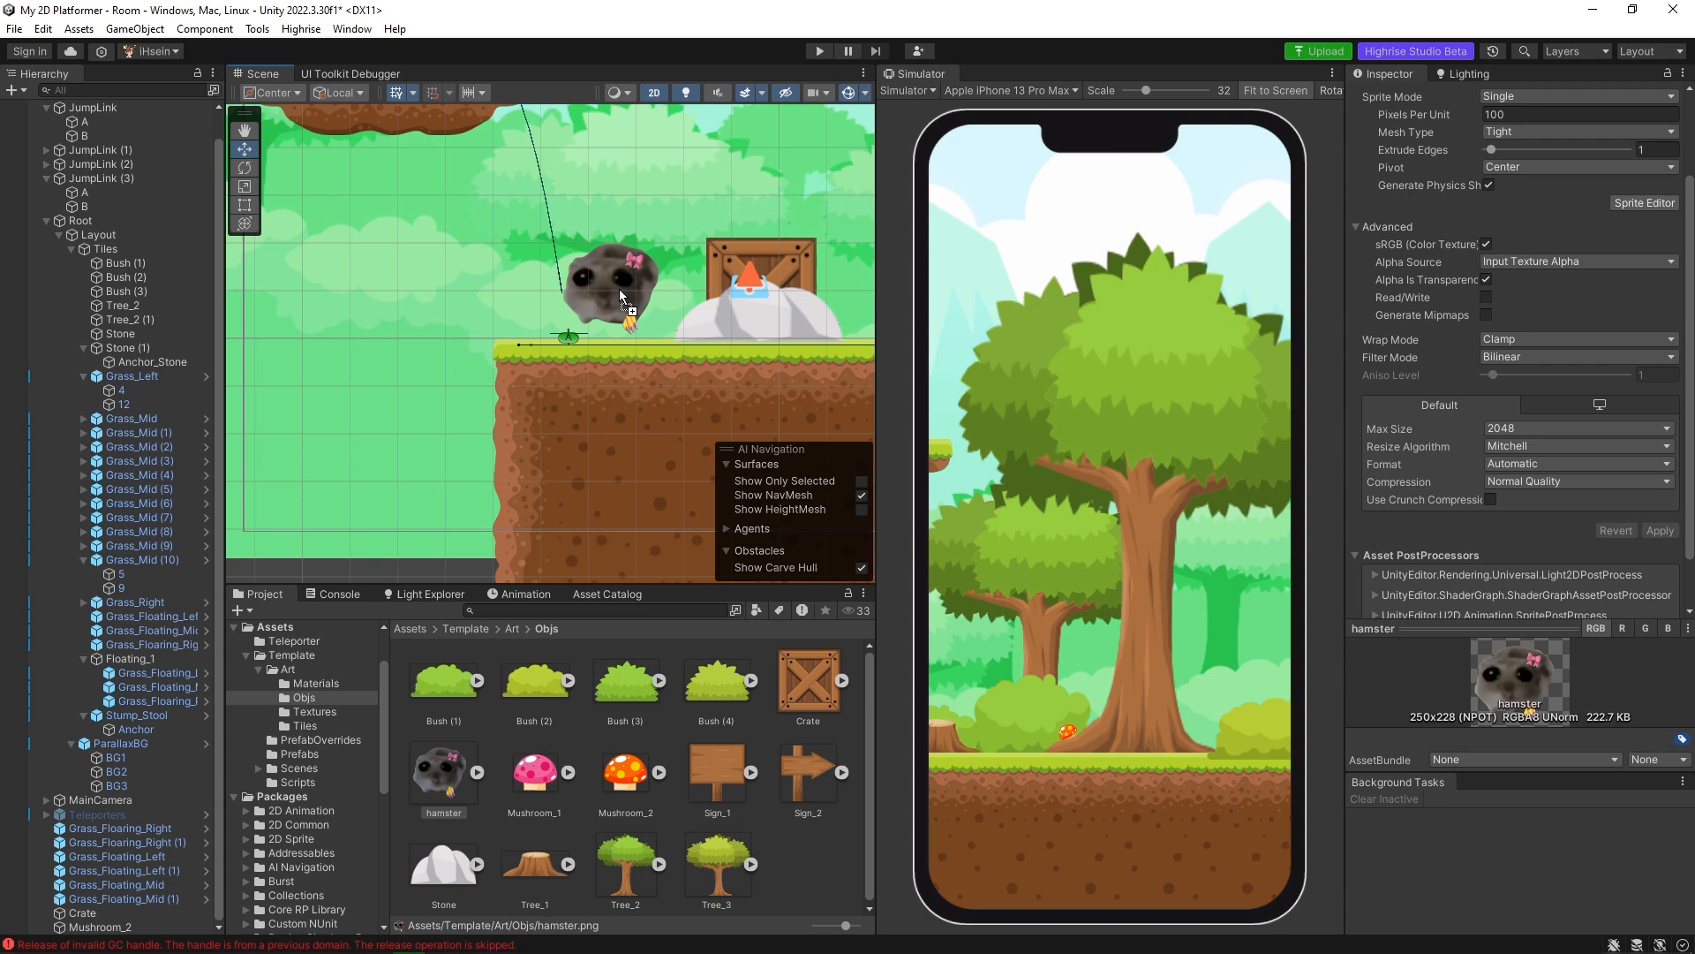
drag(627, 304, 628, 309)
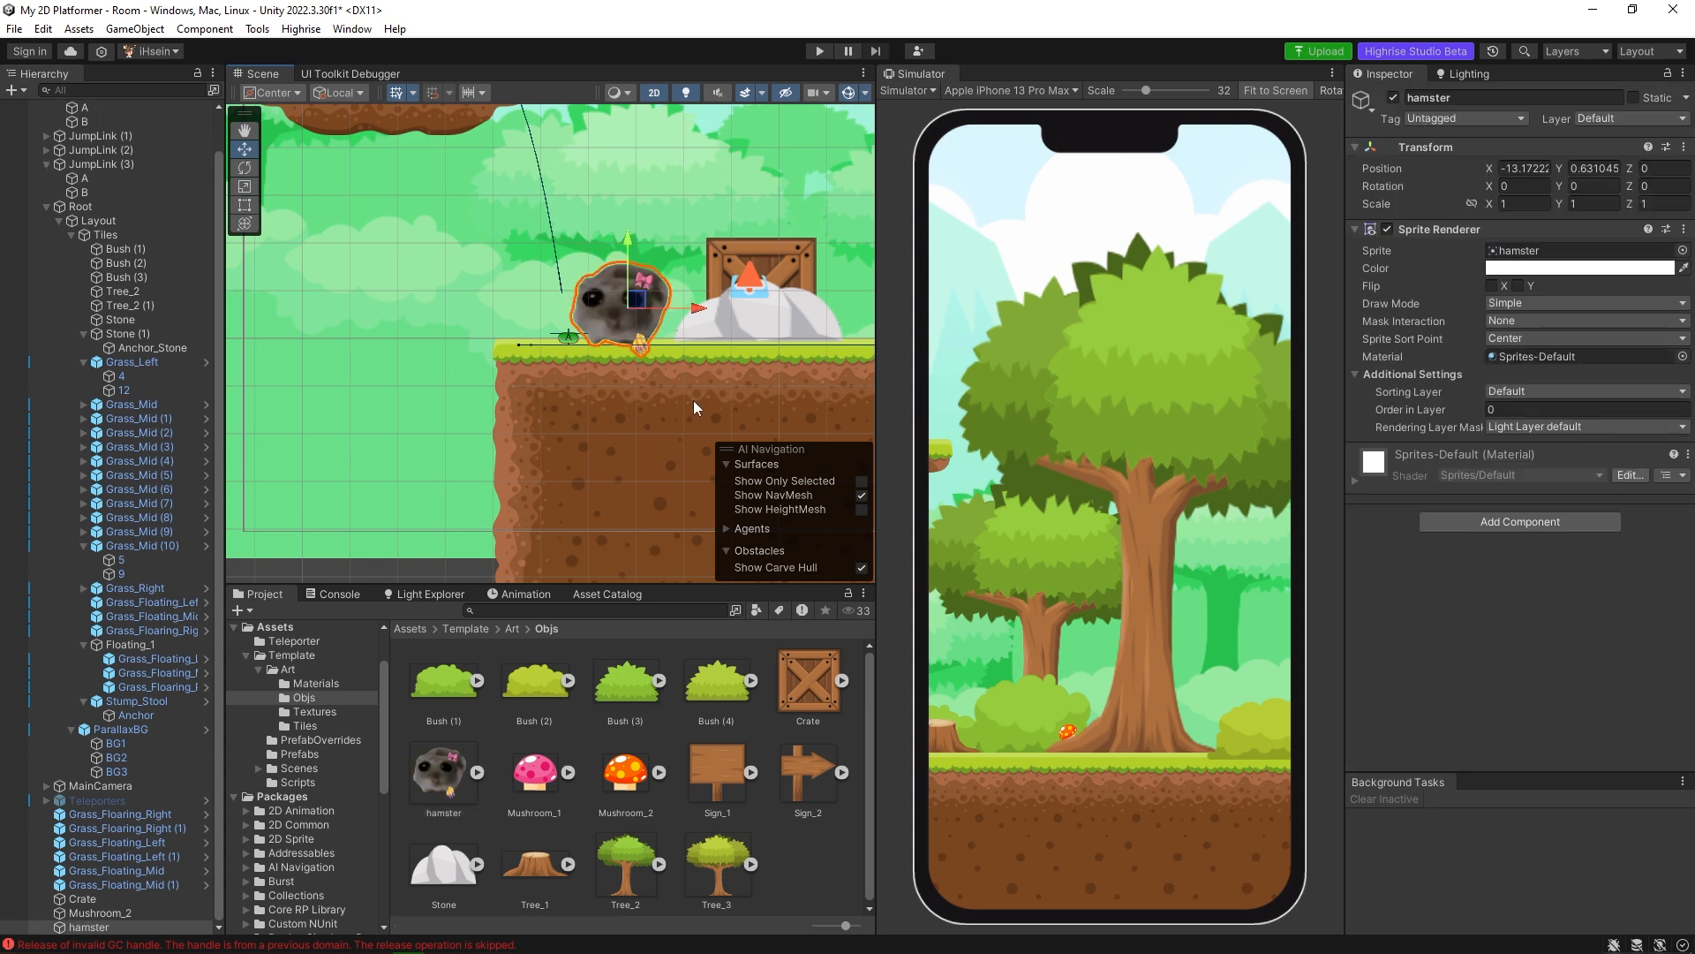
middle_drag(699, 375, 552, 403)
drag(554, 336, 738, 337)
middle_drag(738, 336, 537, 363)
drag(537, 363, 748, 363)
scroll(756, 370, down, 3)
middle_drag(796, 396, 503, 387)
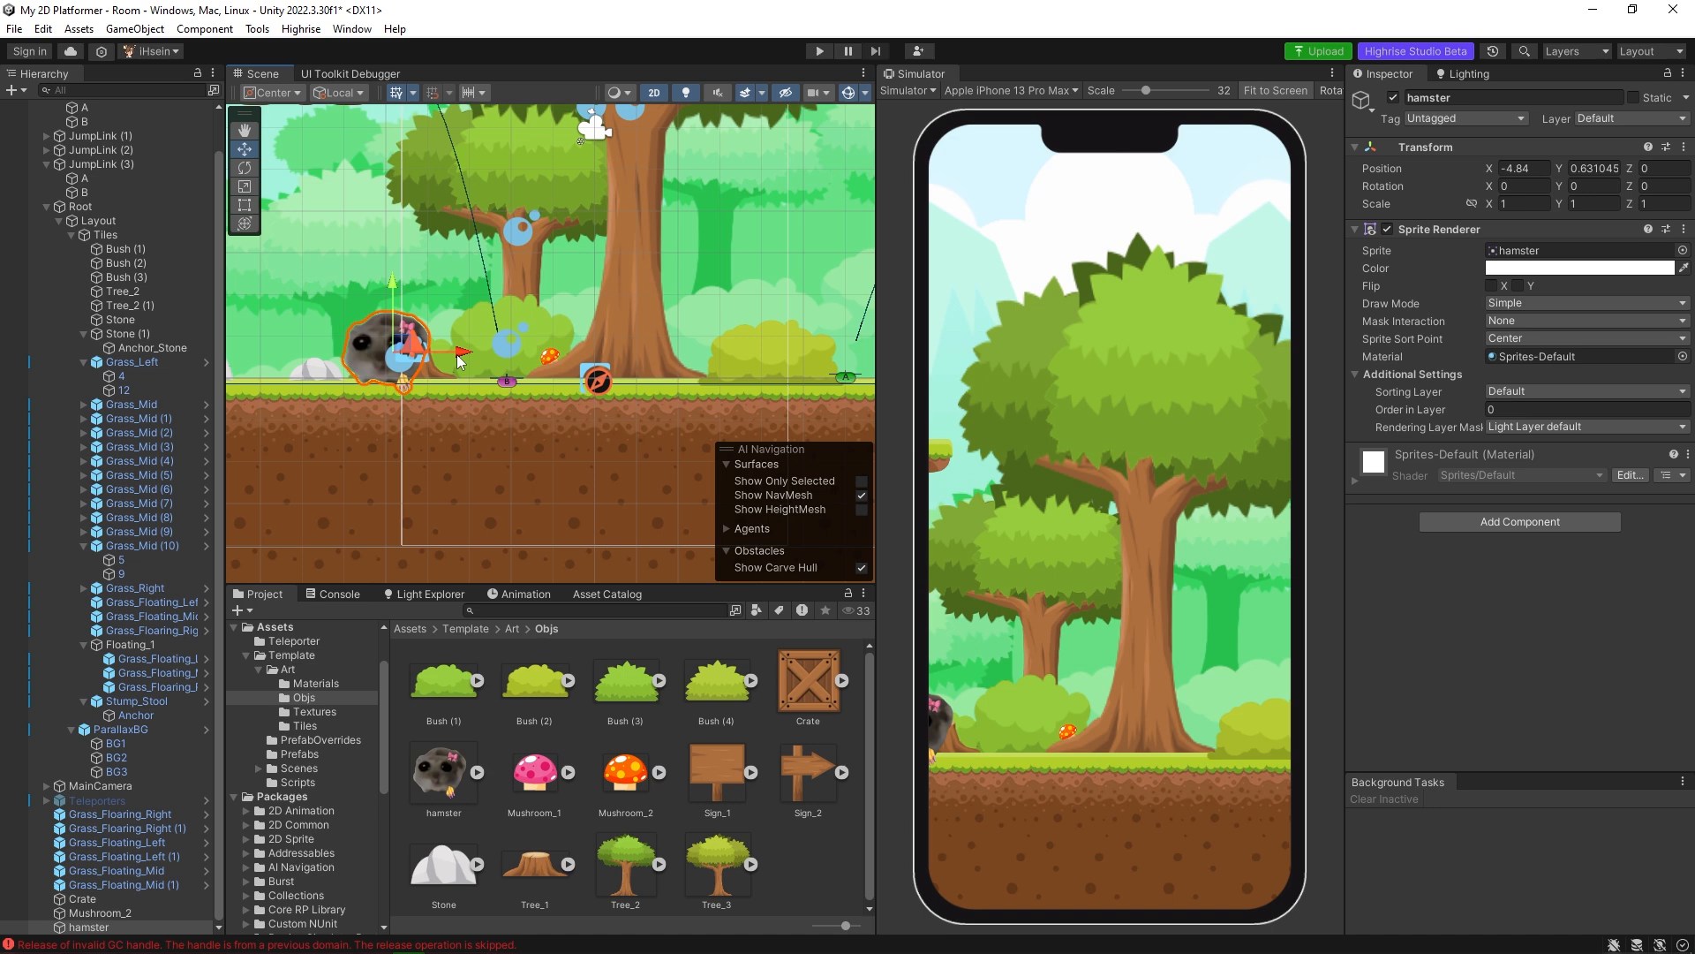
drag(456, 361, 683, 369)
middle_drag(635, 322, 601, 455)
mouse_move(601, 455)
mouse_down()
mouse_move(606, 239)
mouse_move(621, 393)
mouse_move(601, 440)
mouse_up()
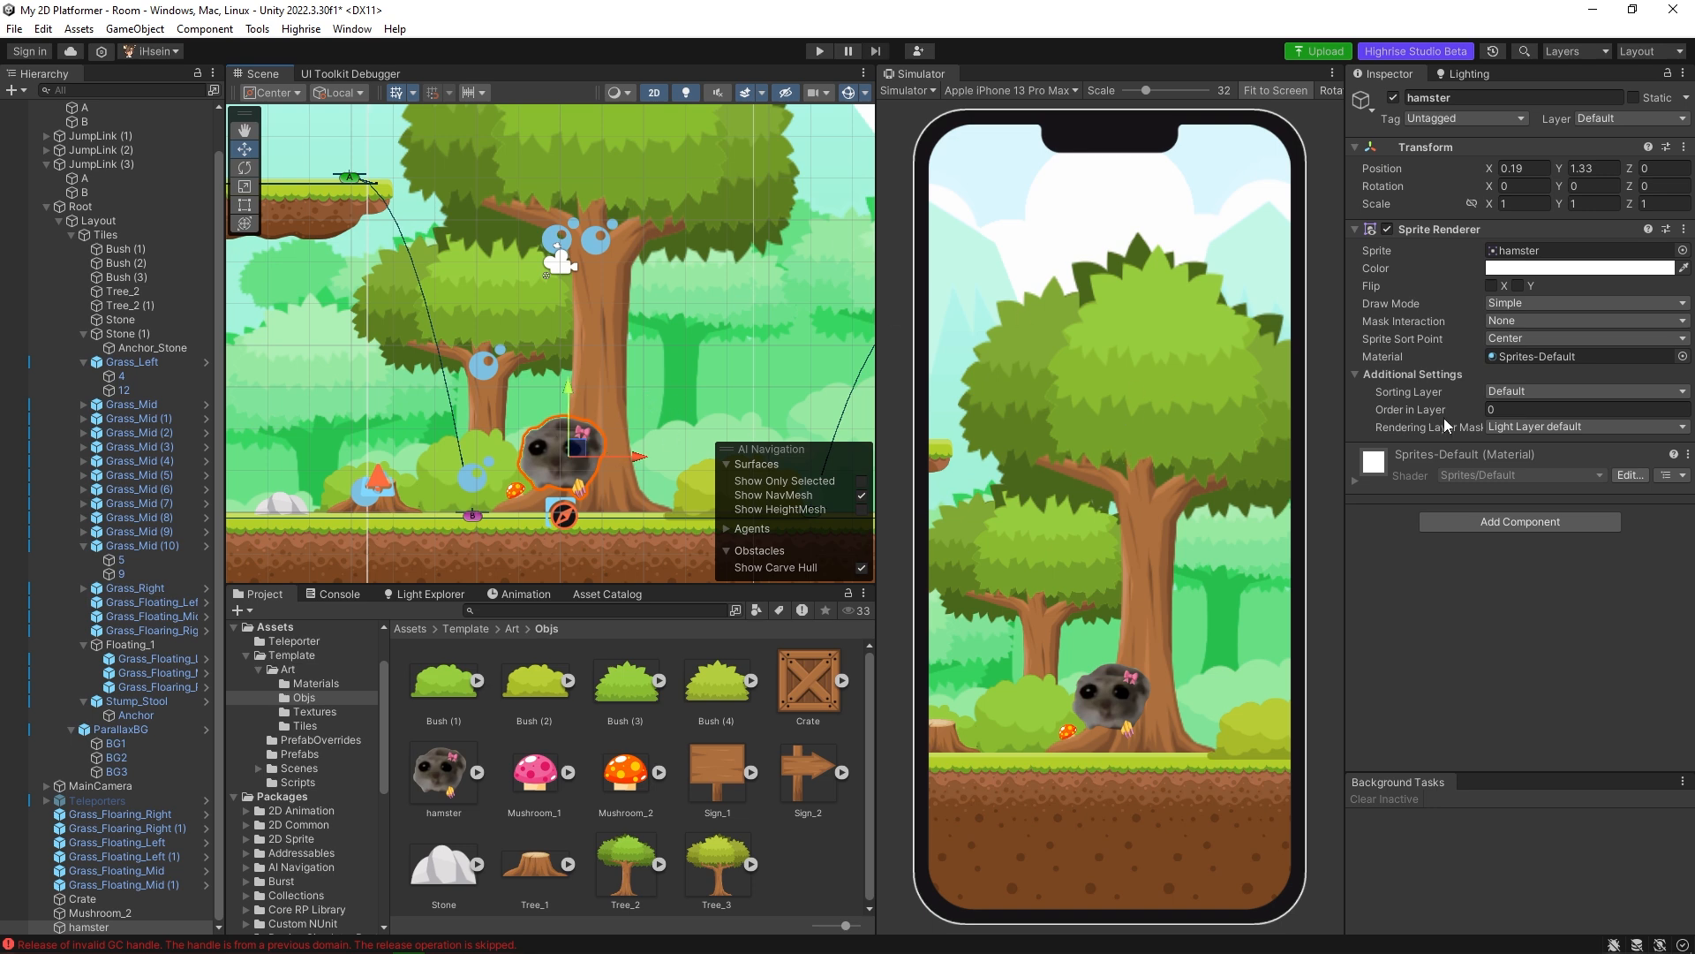
Set the hamster's Order in Layer to -3 and tuck it behind the tree trunk at about X 0.09, Y 0.63.
click(1544, 409)
text(-3)
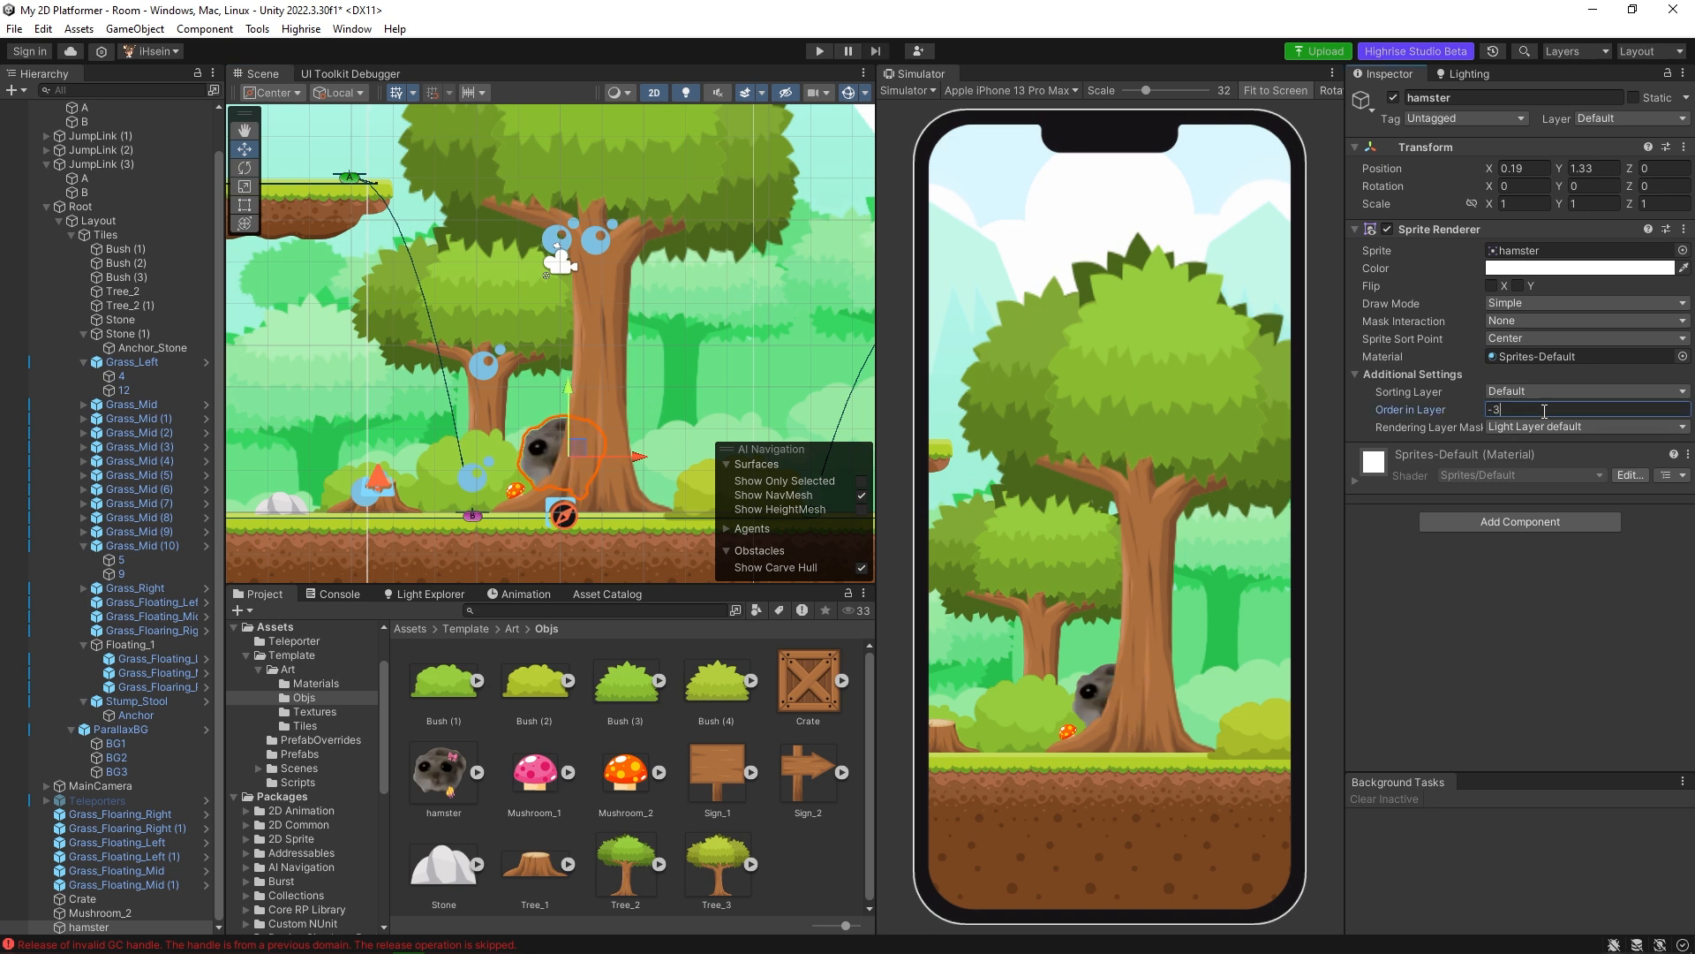
drag(623, 461, 613, 462)
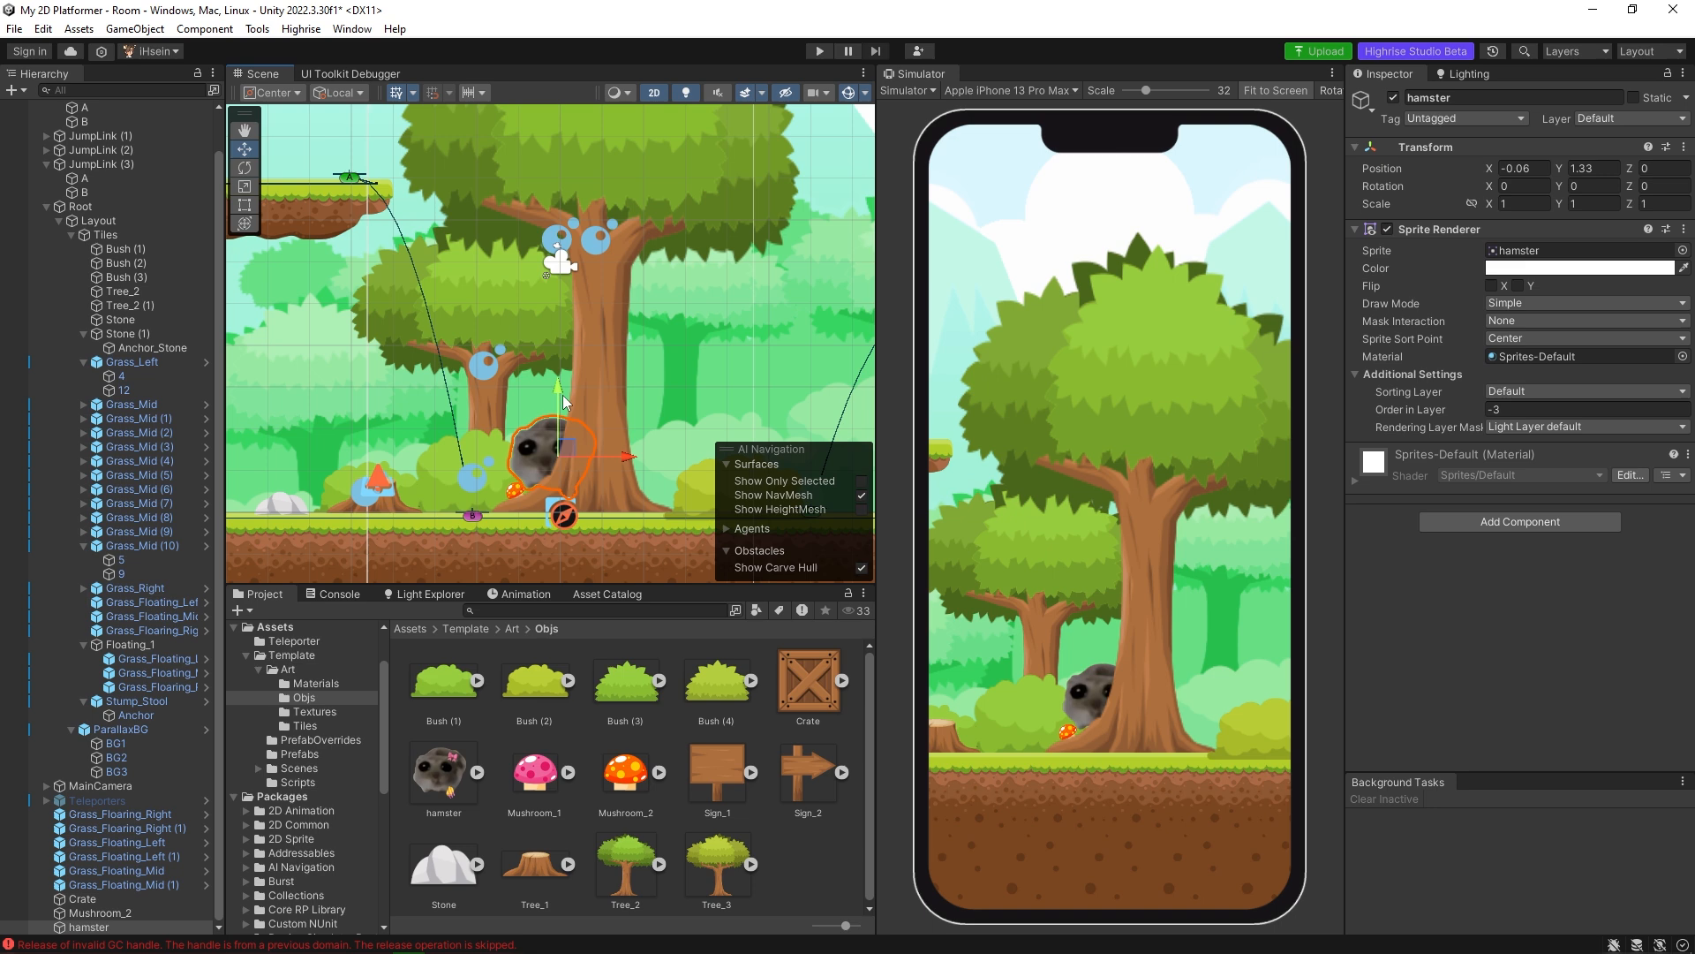
drag(567, 387, 575, 409)
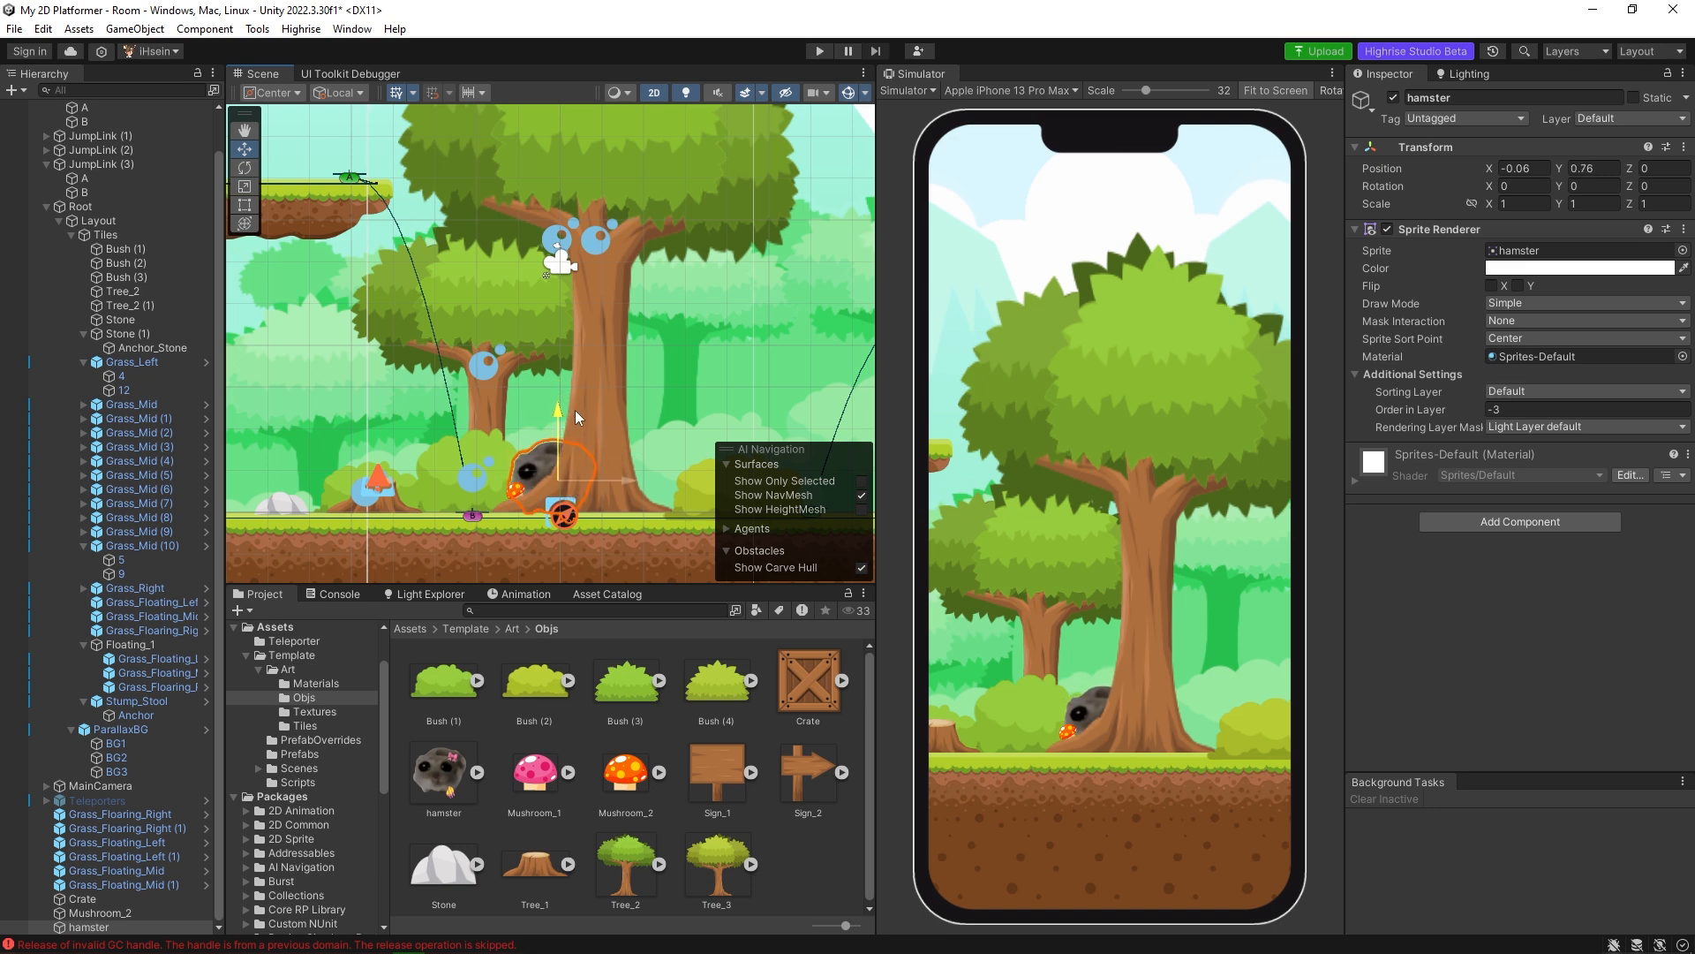
drag(596, 486, 607, 486)
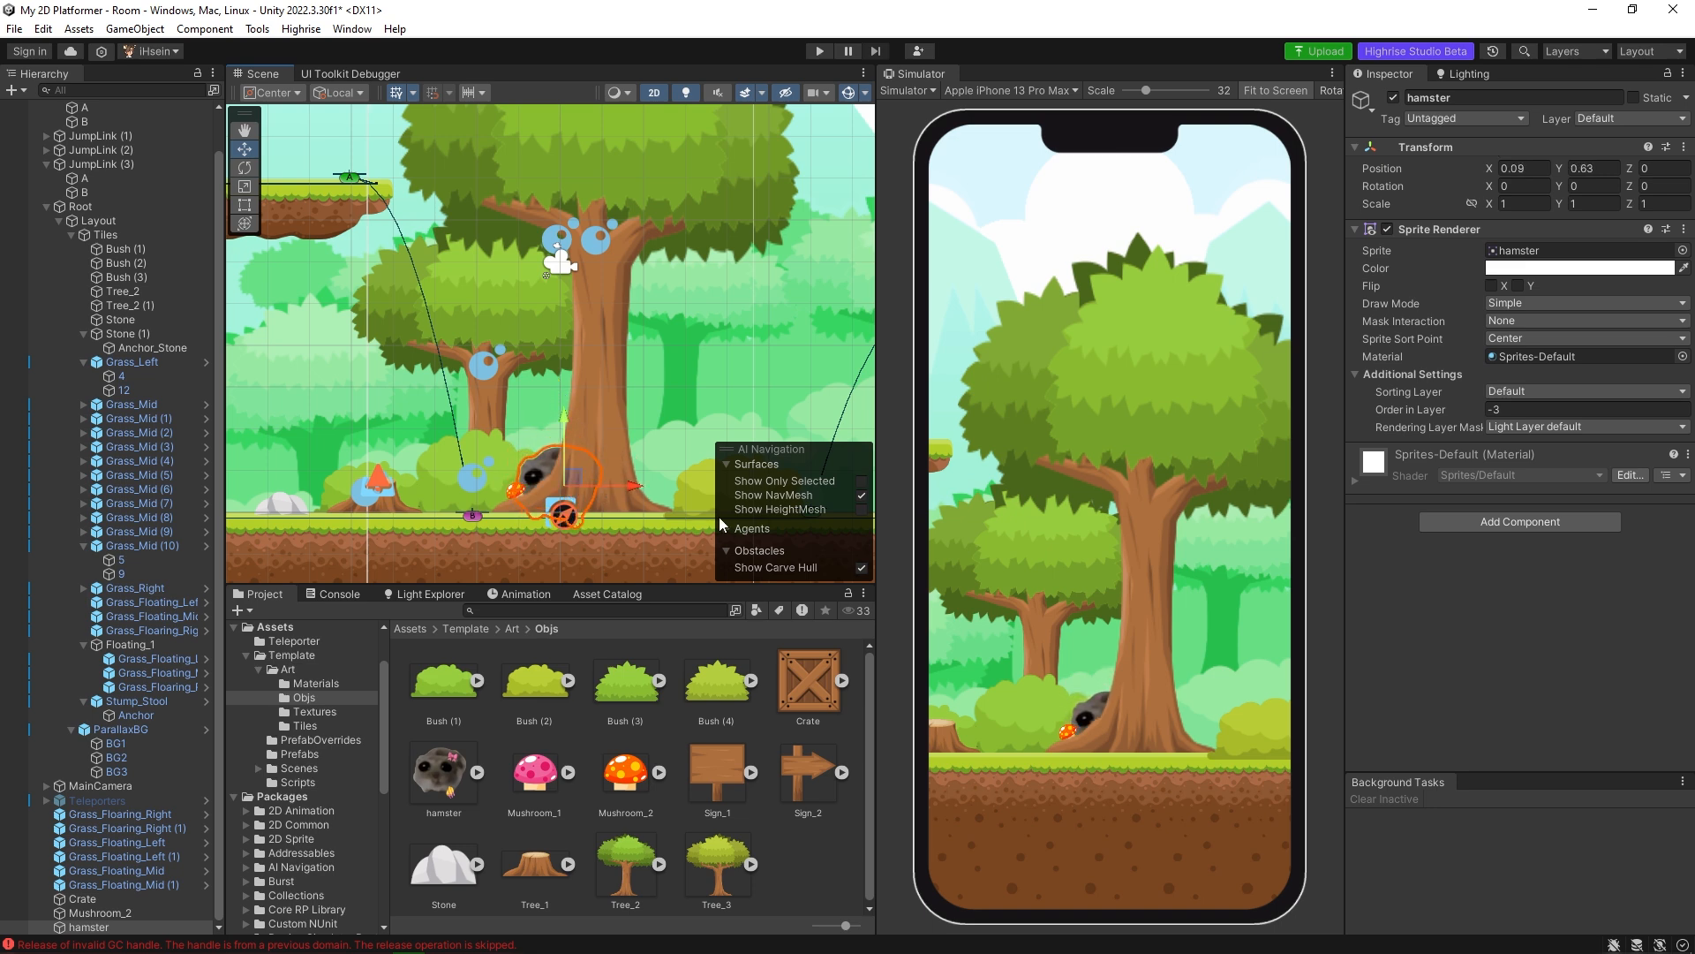
Try replacing the sprite of the big tree Tree_2 with hamster, and undo the swap.
middle_drag(632, 435, 756, 357)
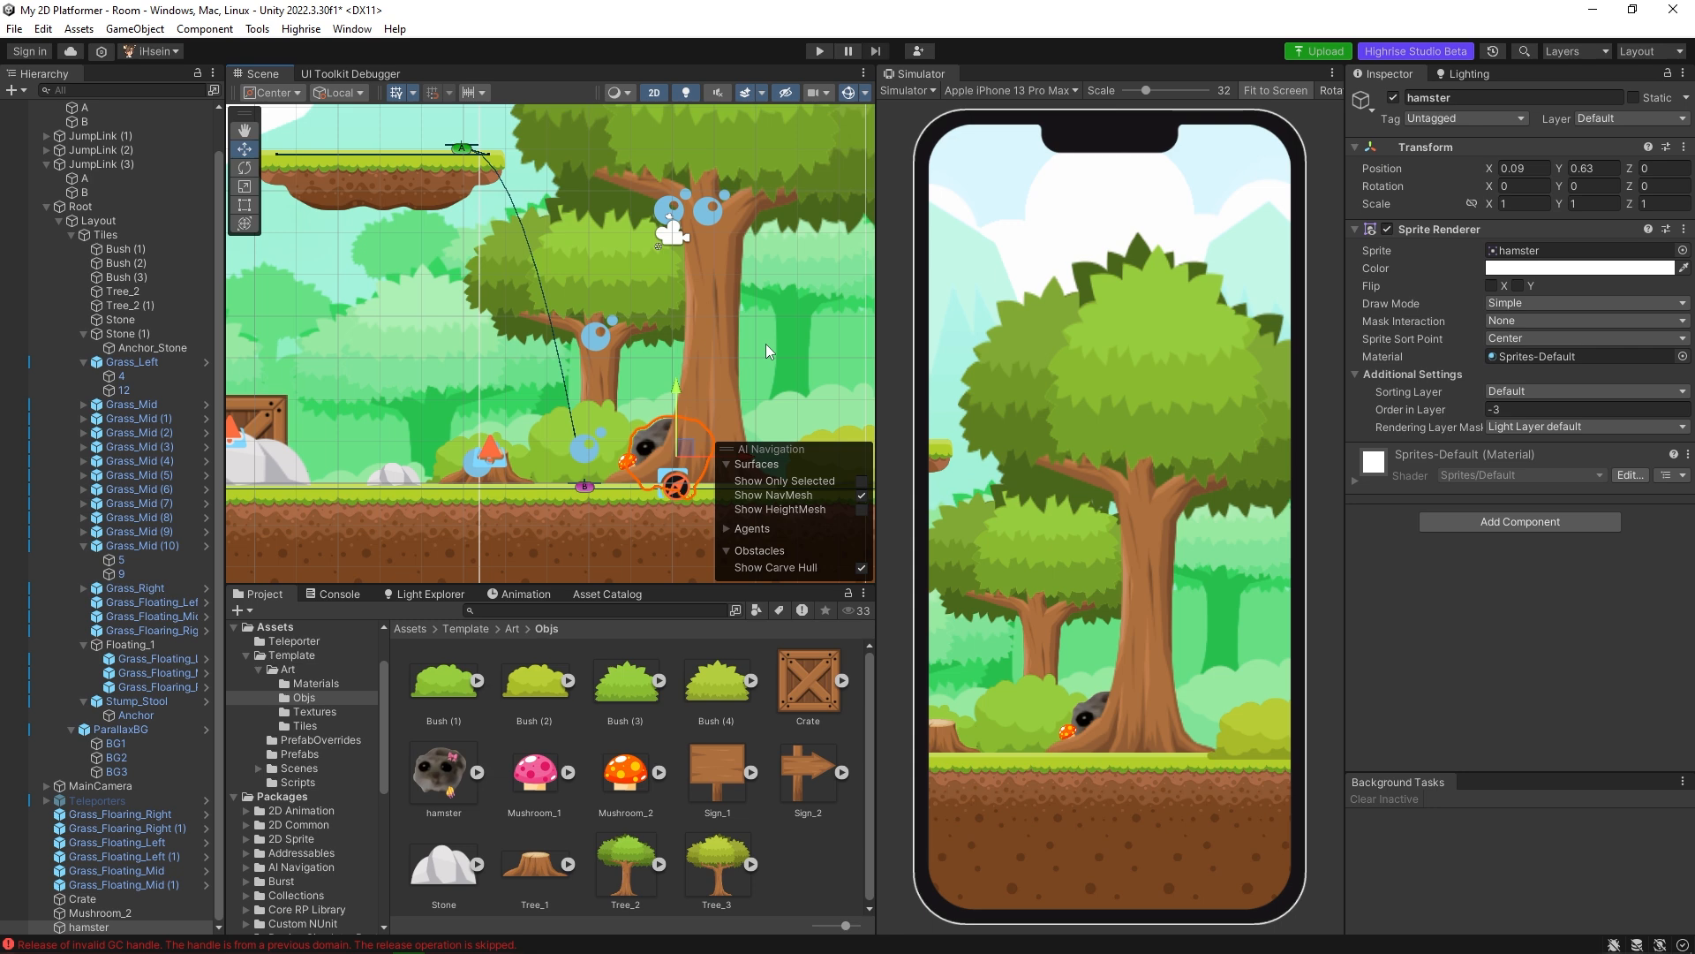
middle_drag(636, 417, 494, 442)
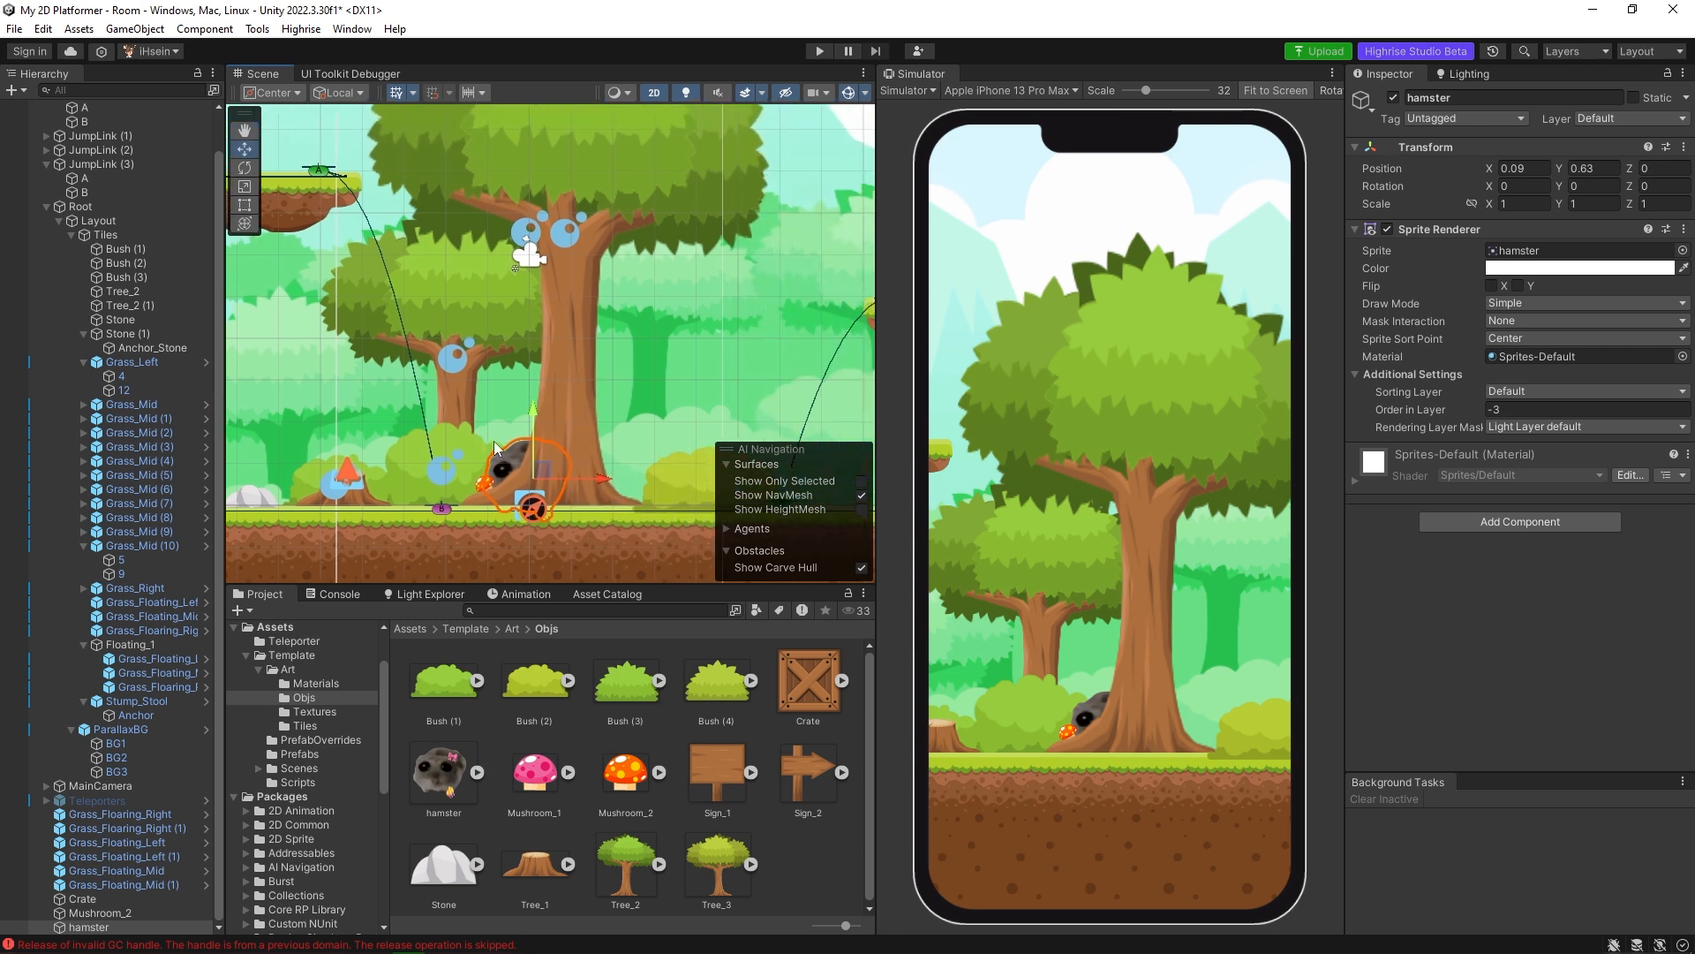
click(571, 295)
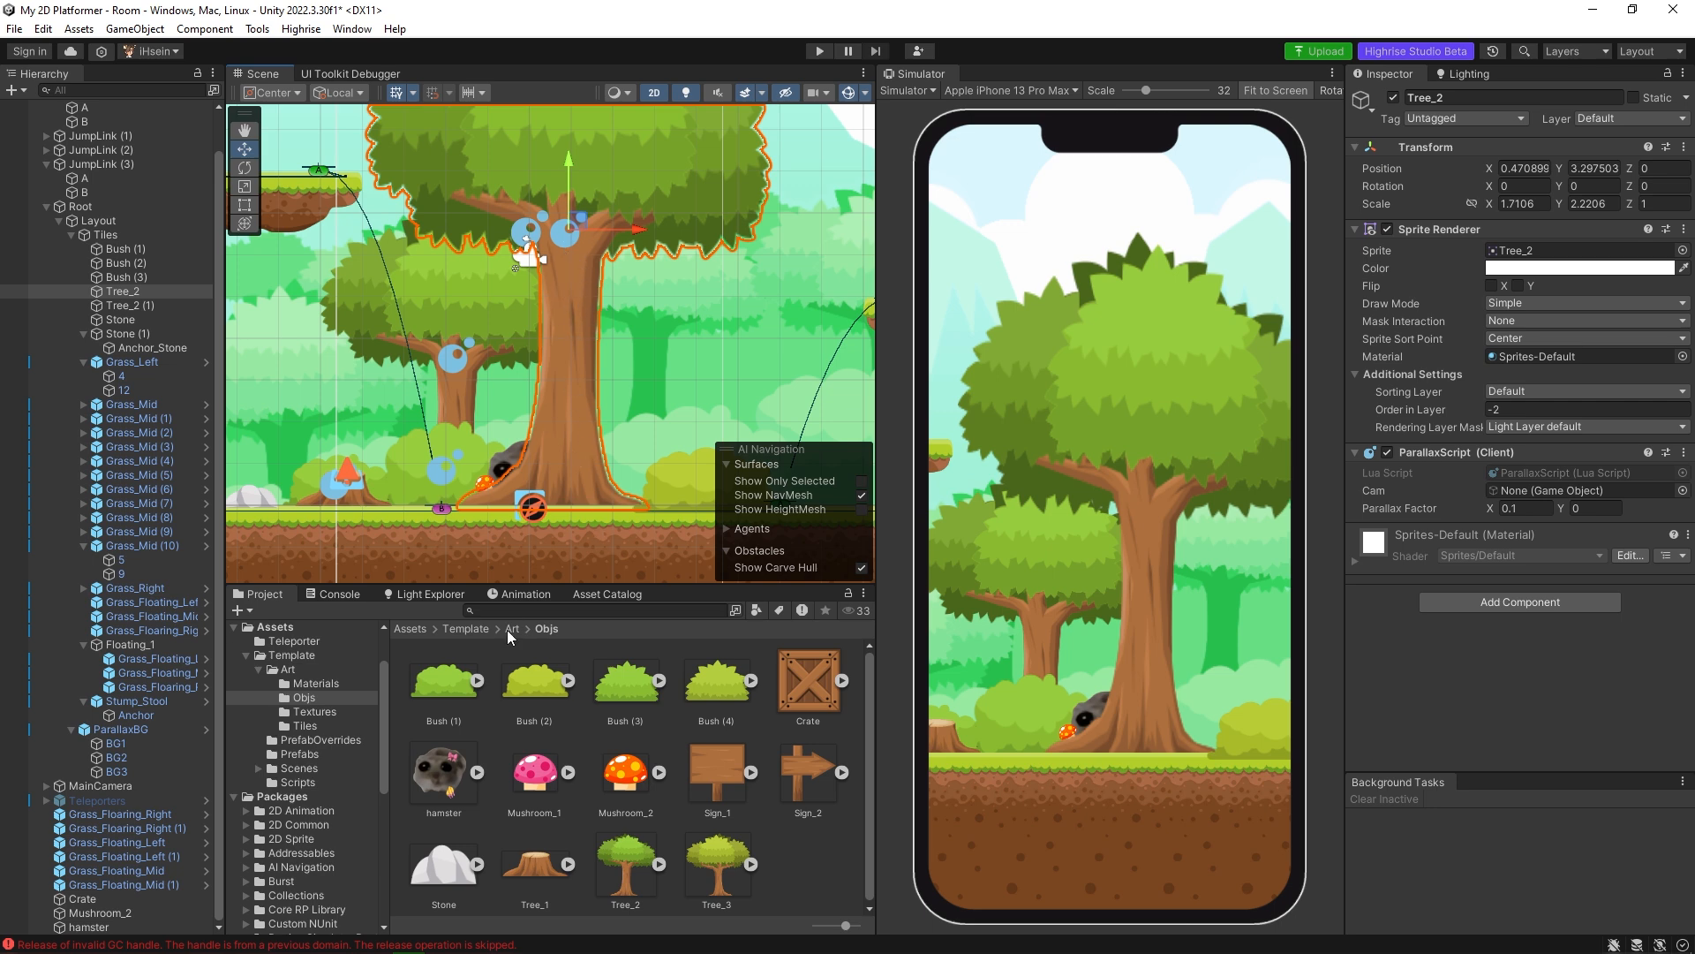
drag(446, 775, 1551, 256)
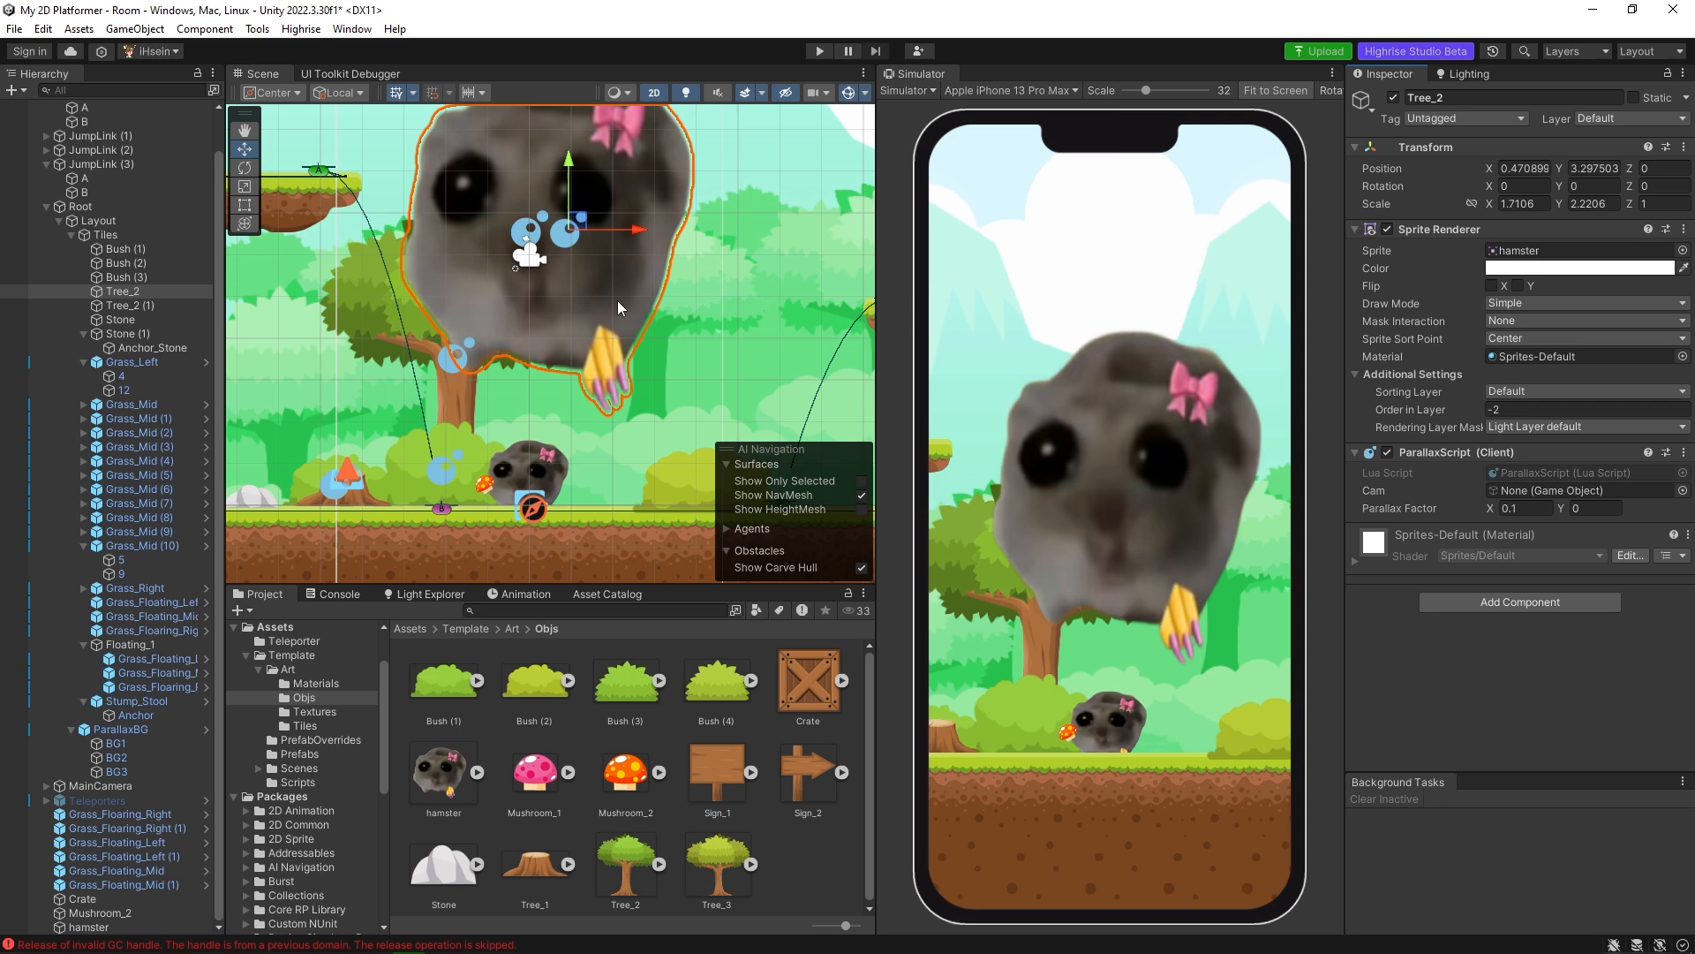
scroll(600, 342, down, 2)
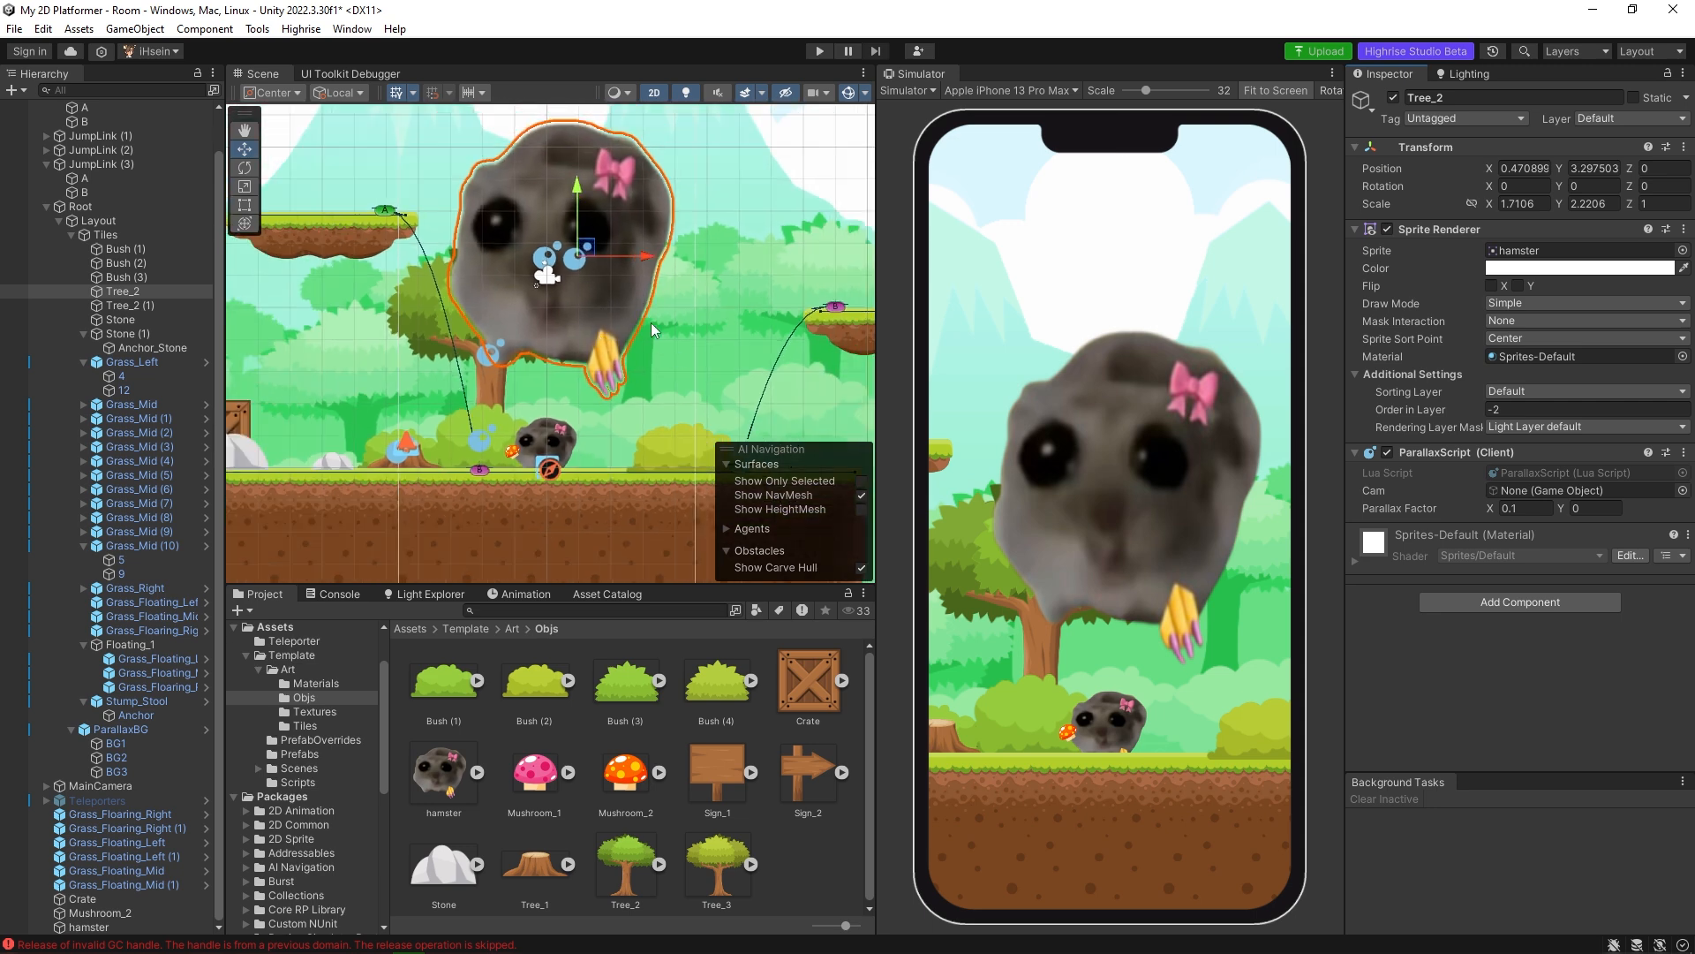
key(ctrl+z)
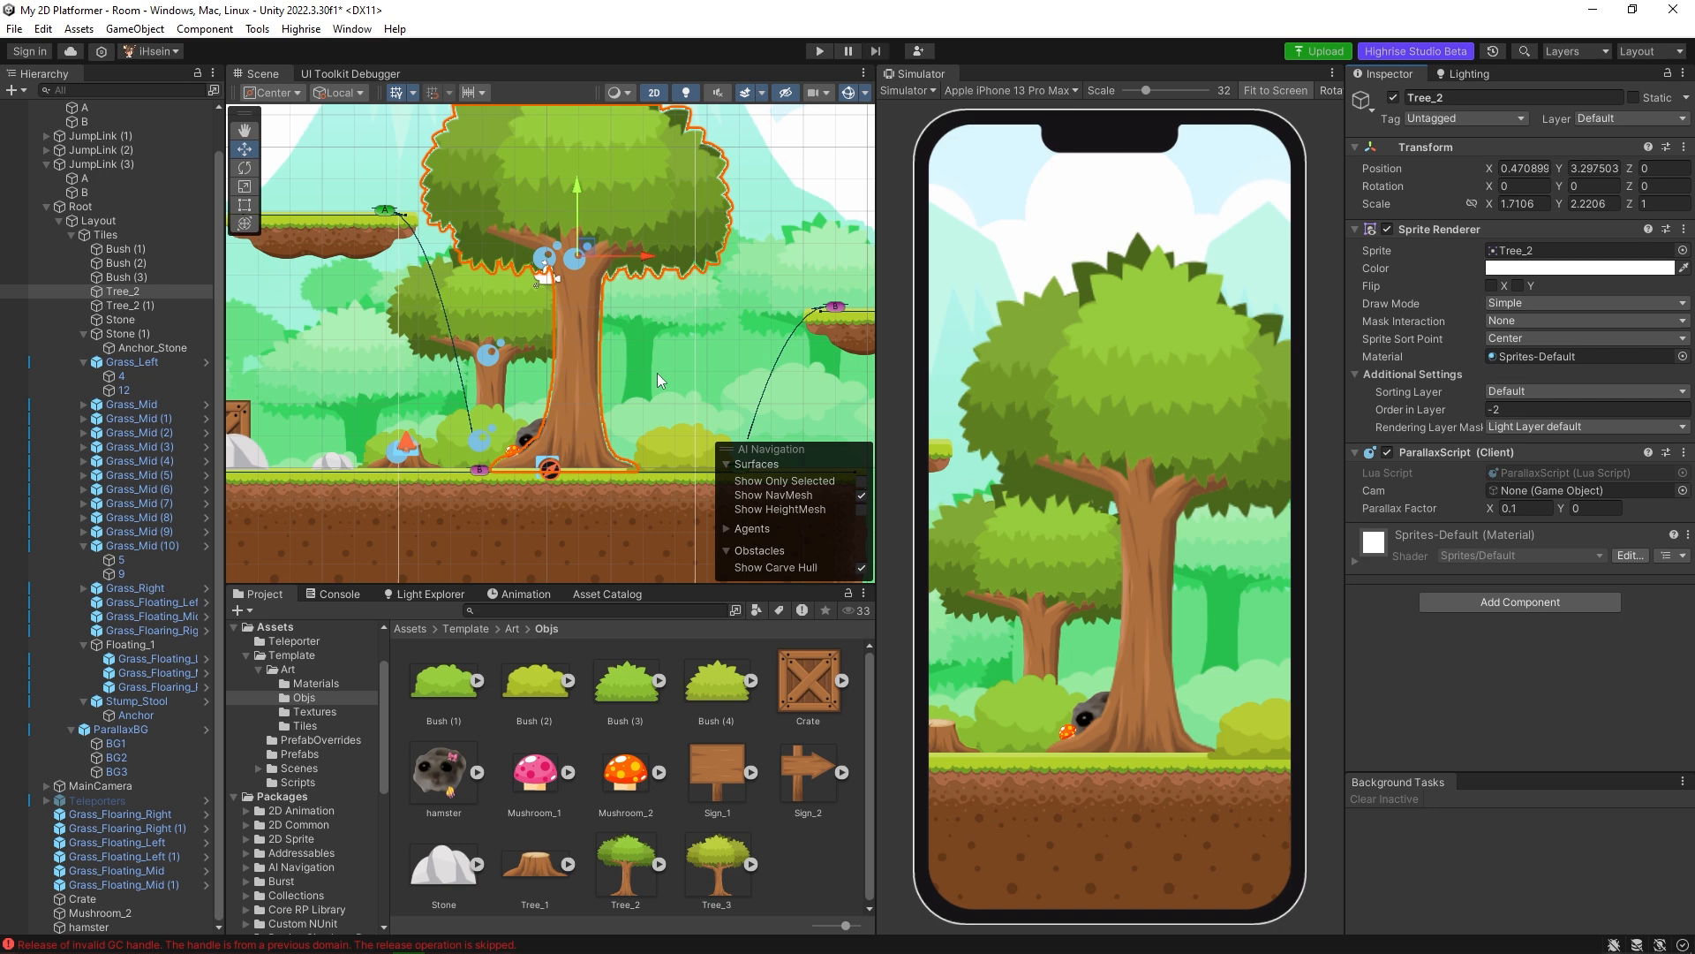
middle_drag(657, 373, 727, 323)
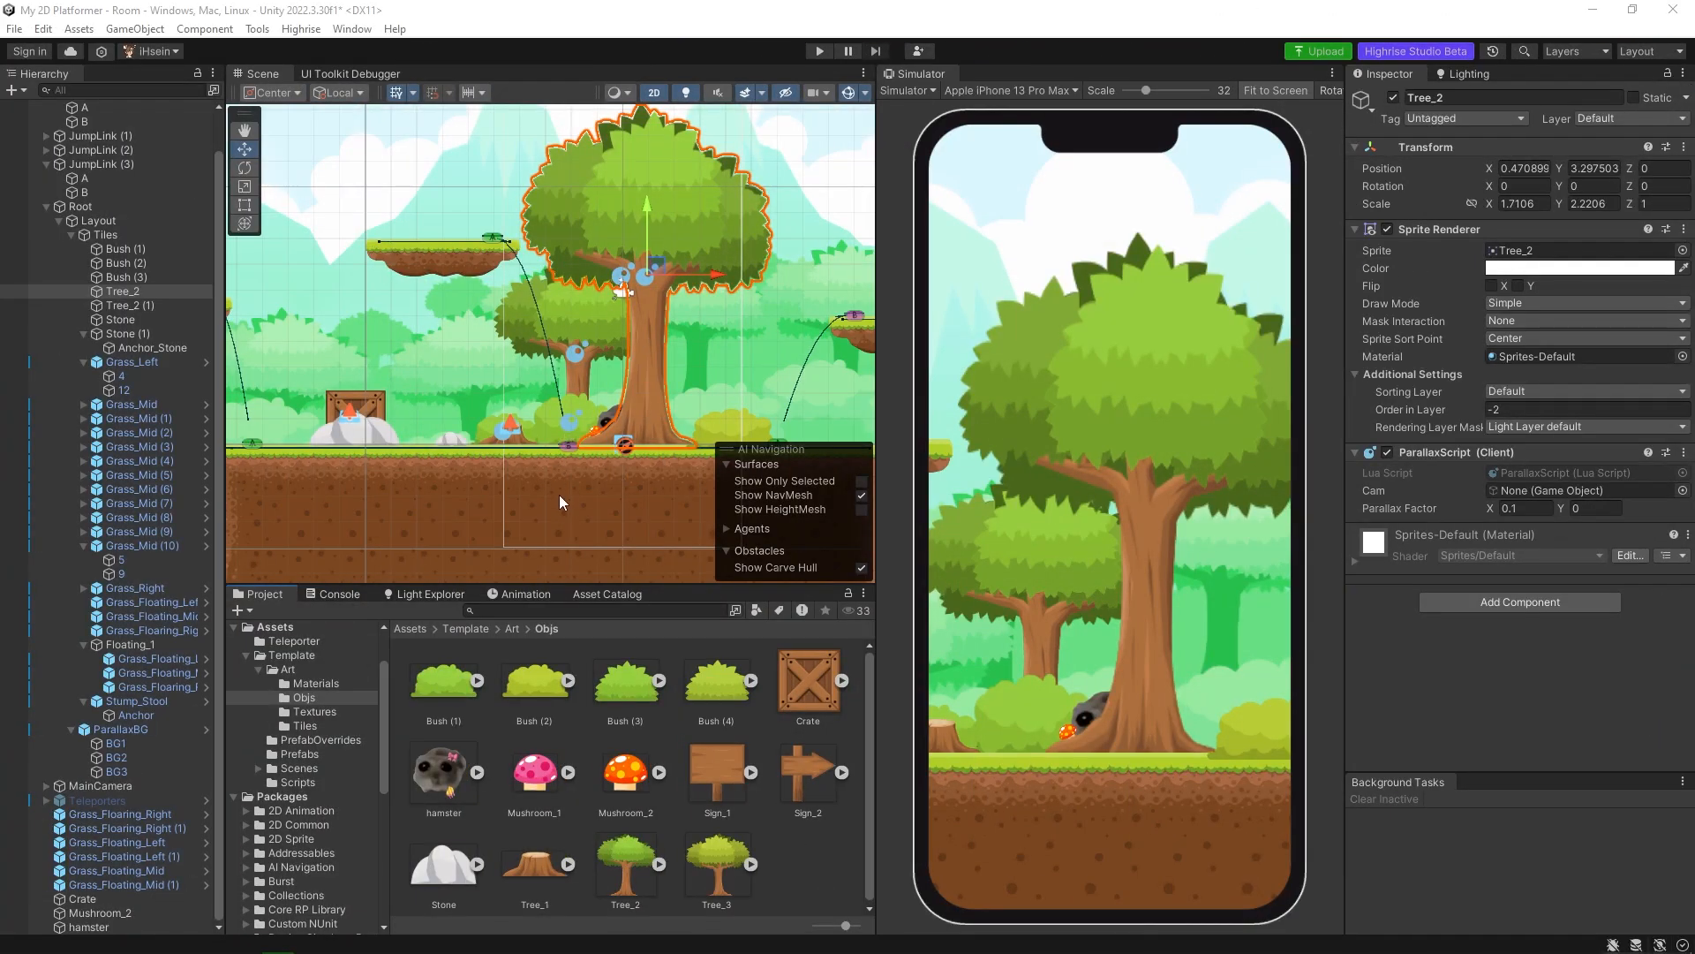
Open the Asset Catalog, check where it sits among Highrise's Studio tools, and browse the available assets.
click(595, 596)
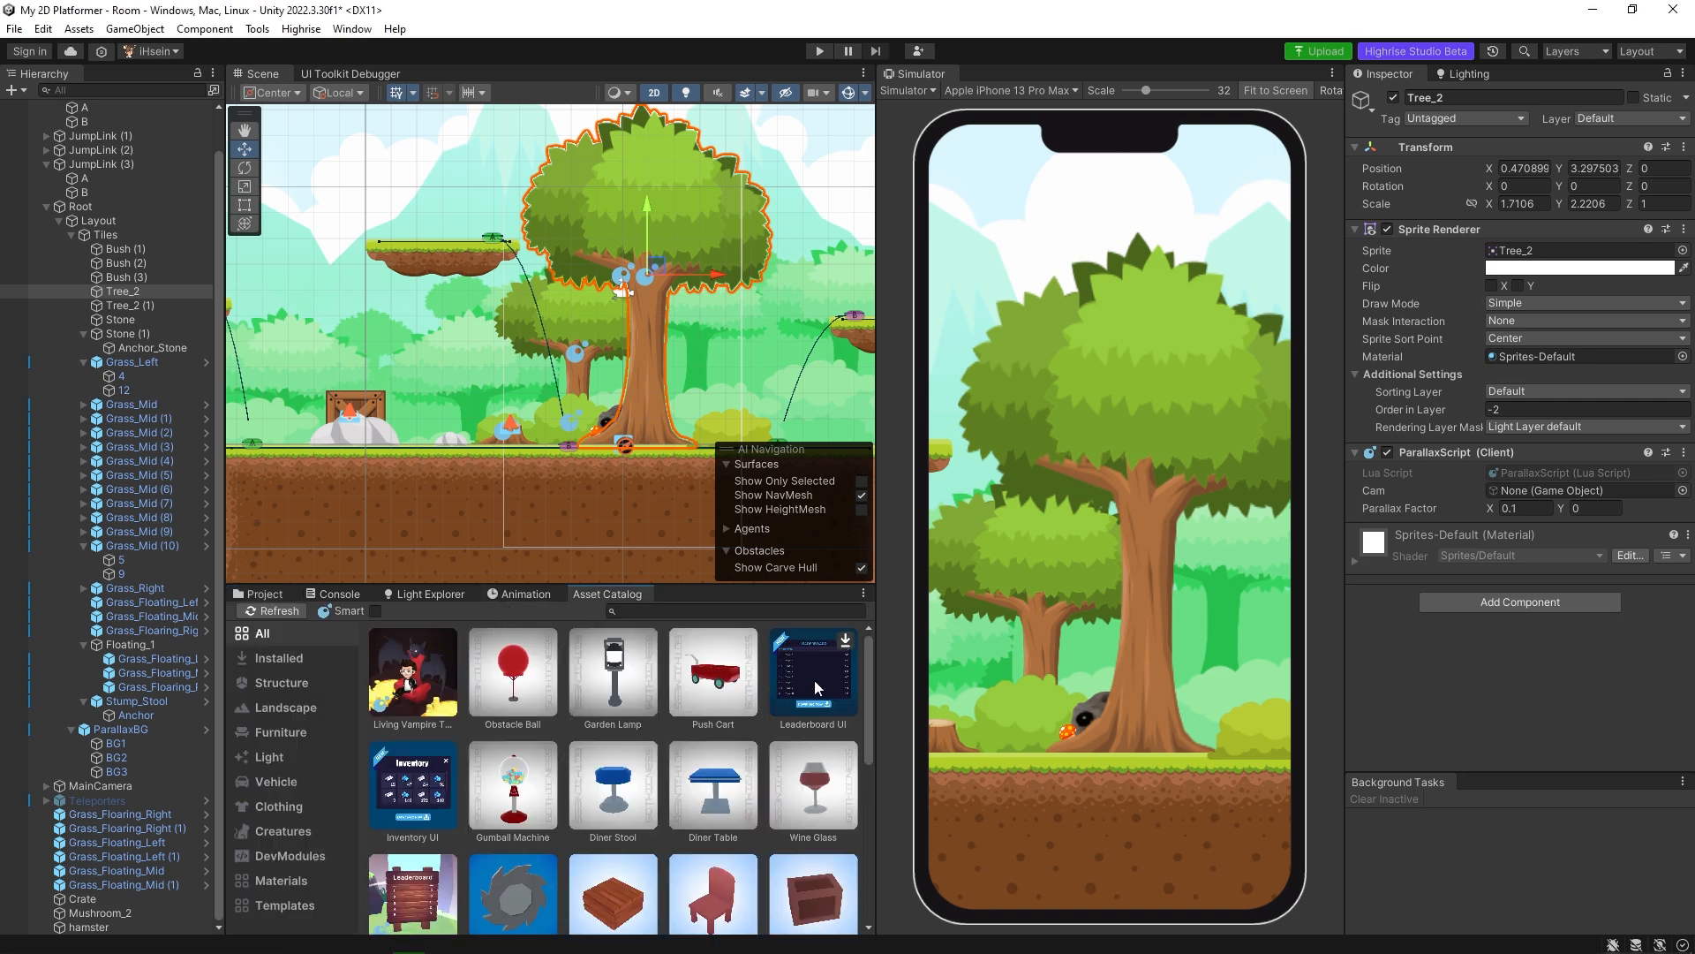
mouse_move(871, 678)
mouse_down()
mouse_move(867, 770)
mouse_move(875, 664)
mouse_up()
click(352, 30)
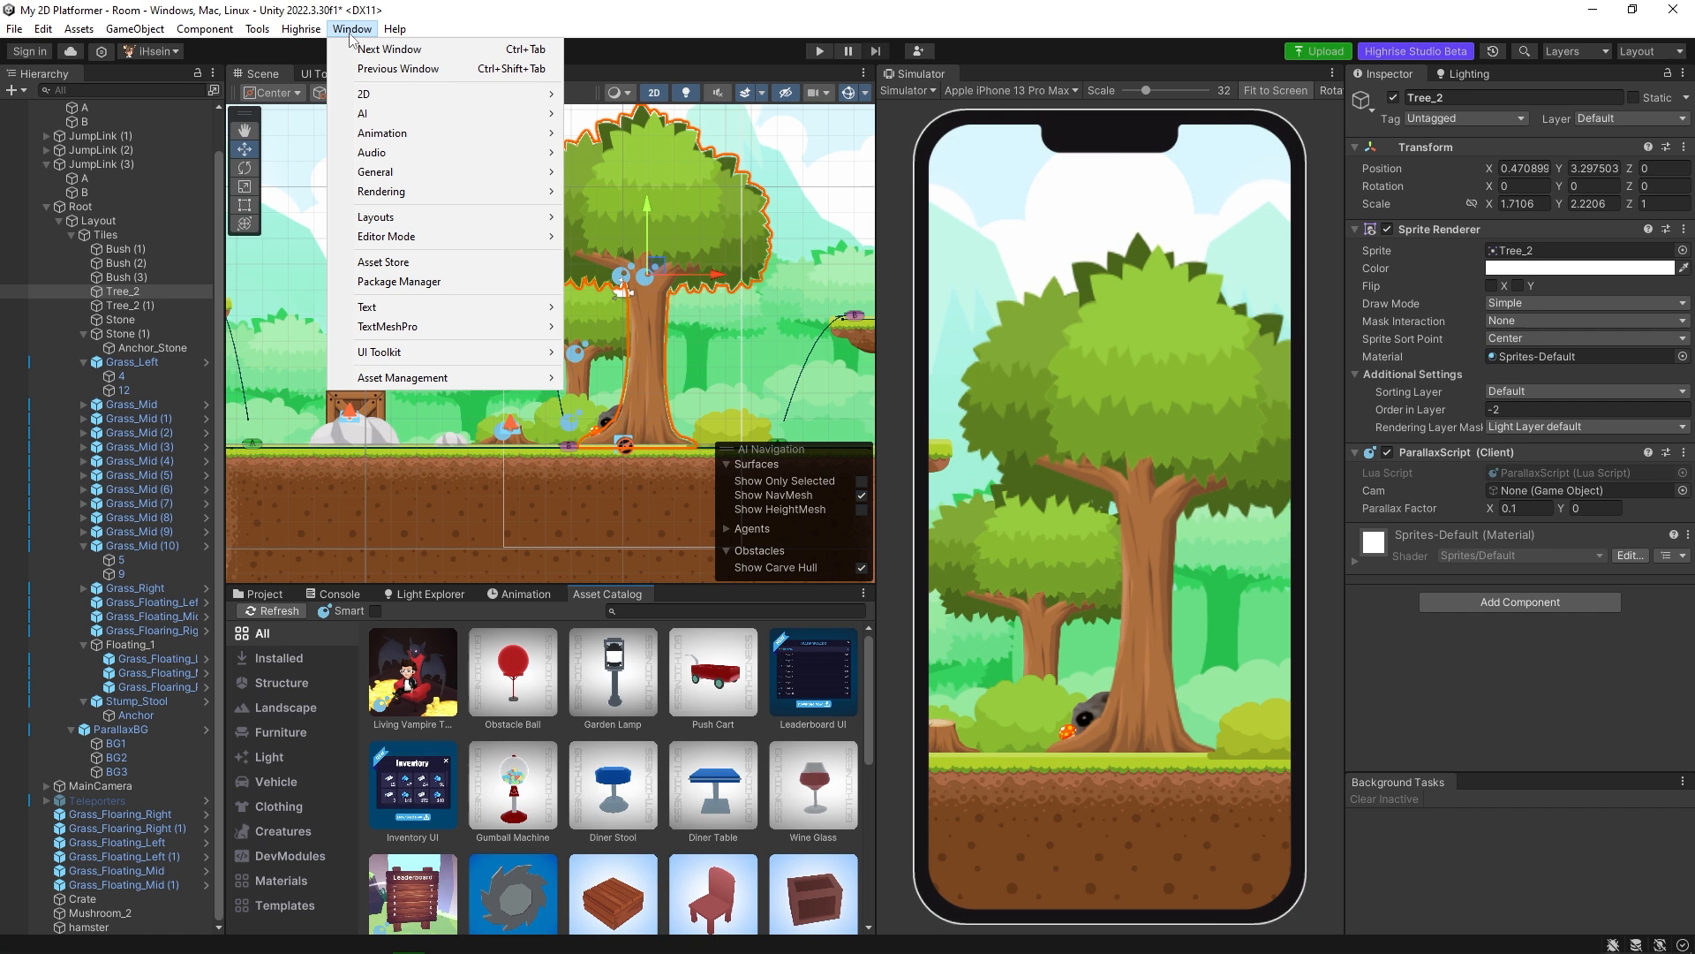
mouse_move(302, 29)
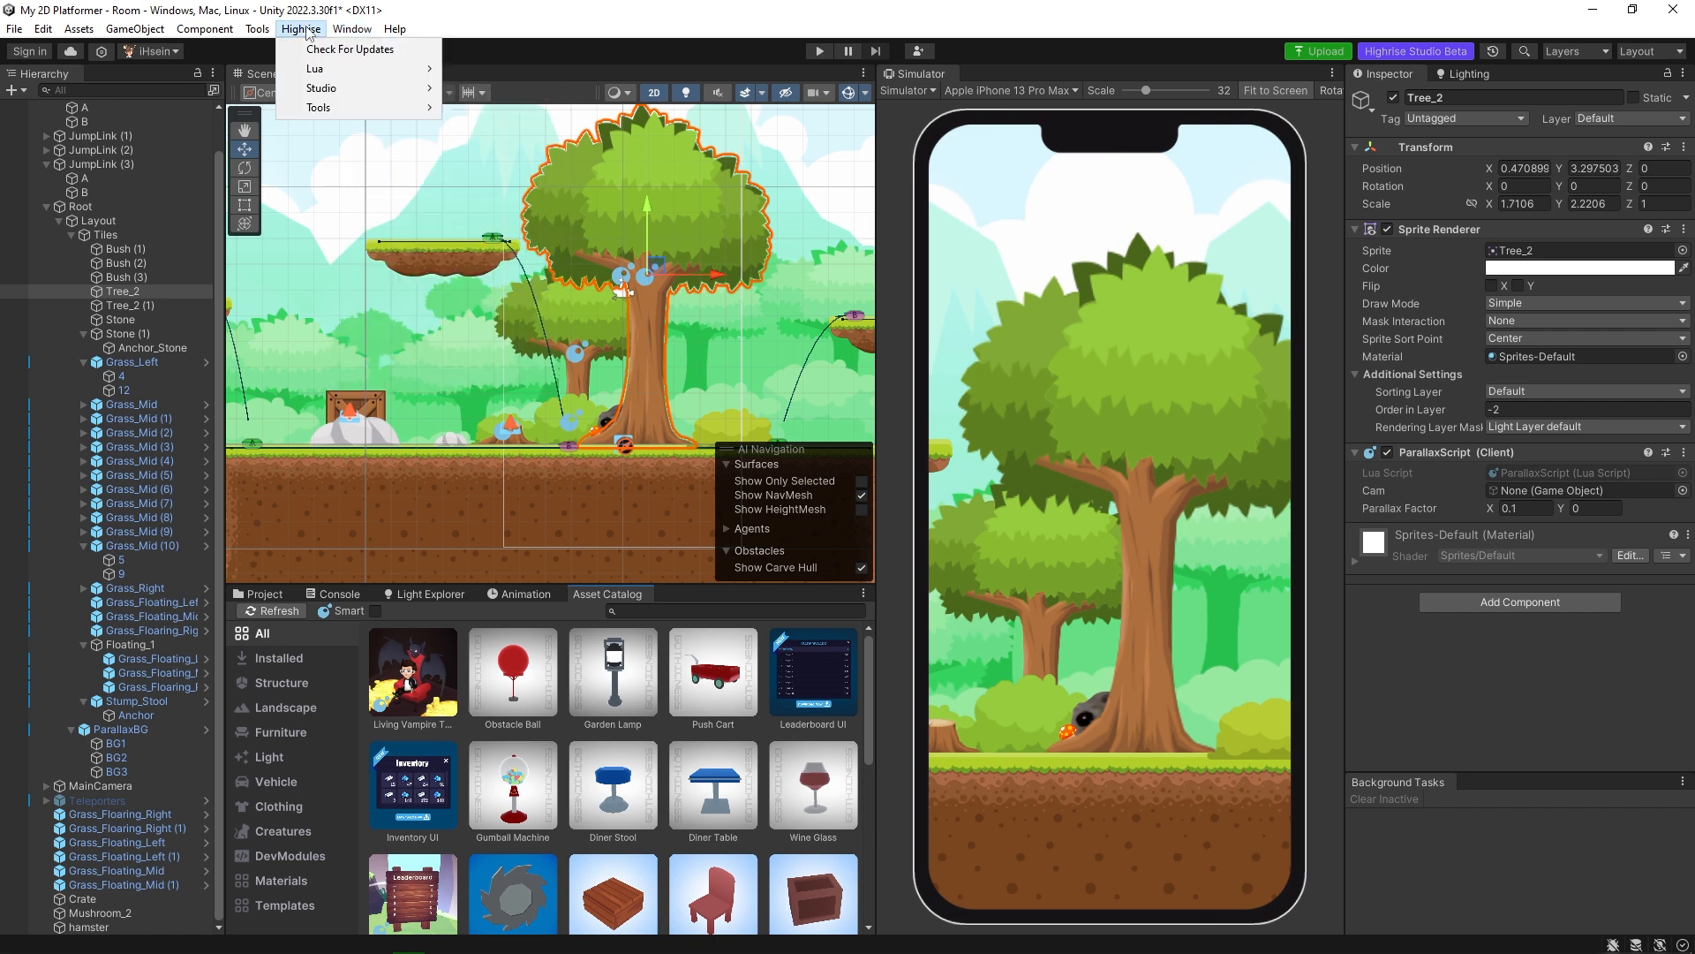
mouse_move(350, 88)
click(484, 88)
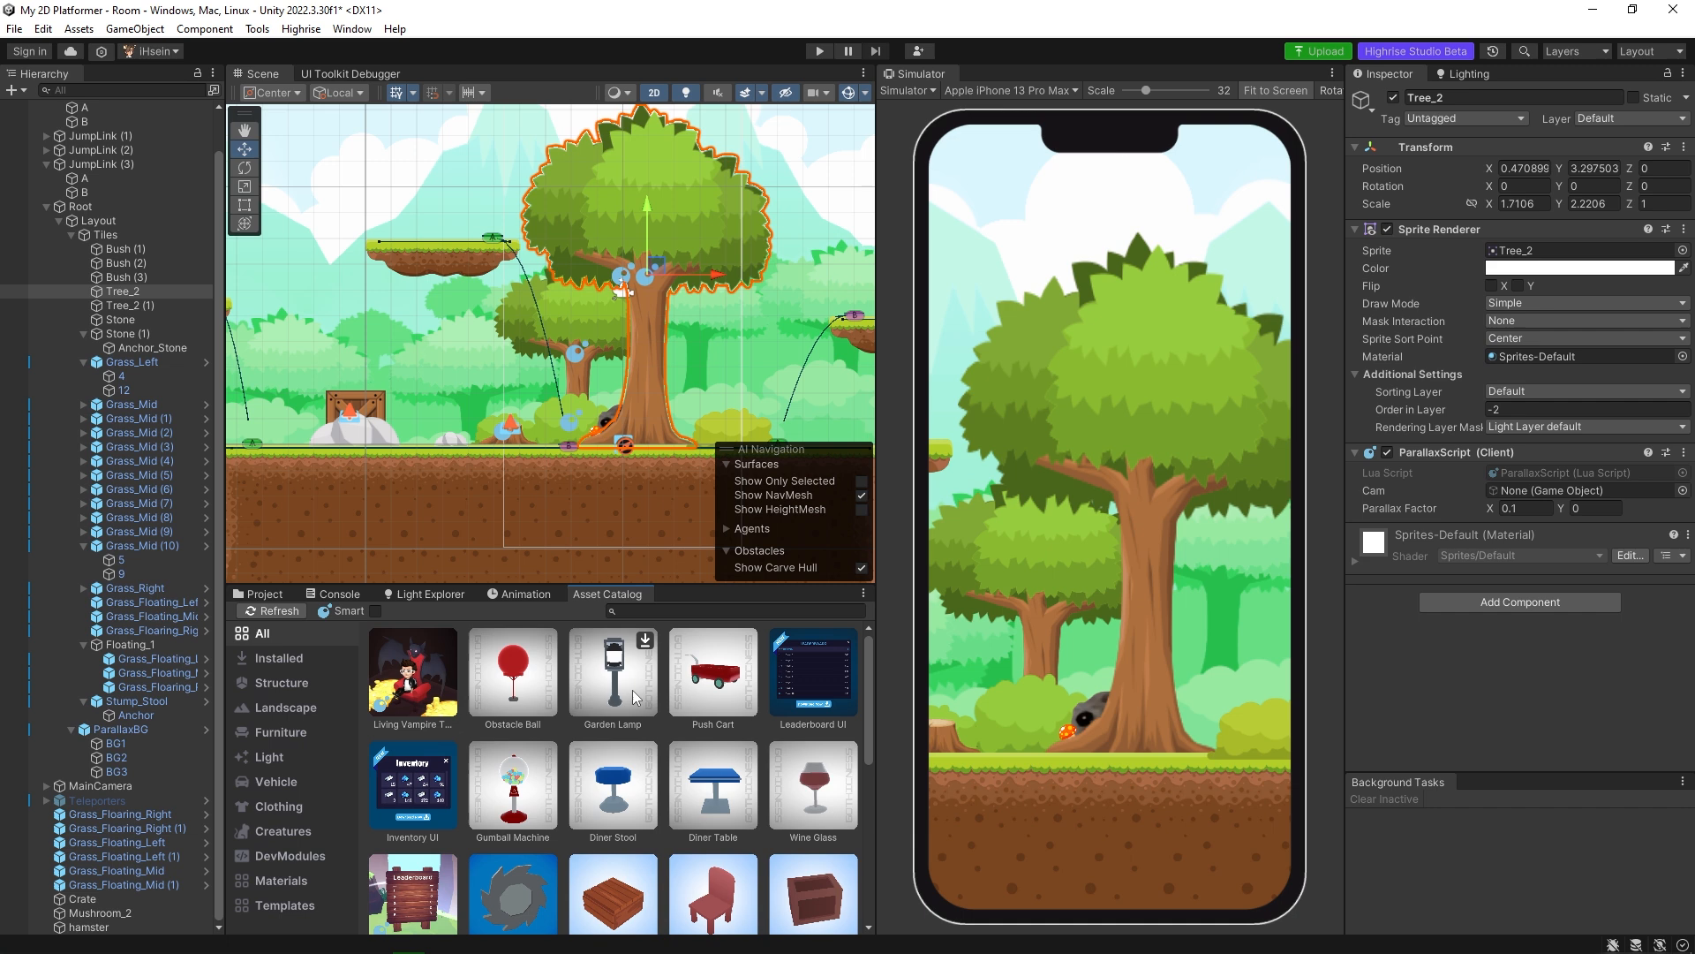
scroll(635, 694, down, 3)
scroll(635, 694, down, 1)
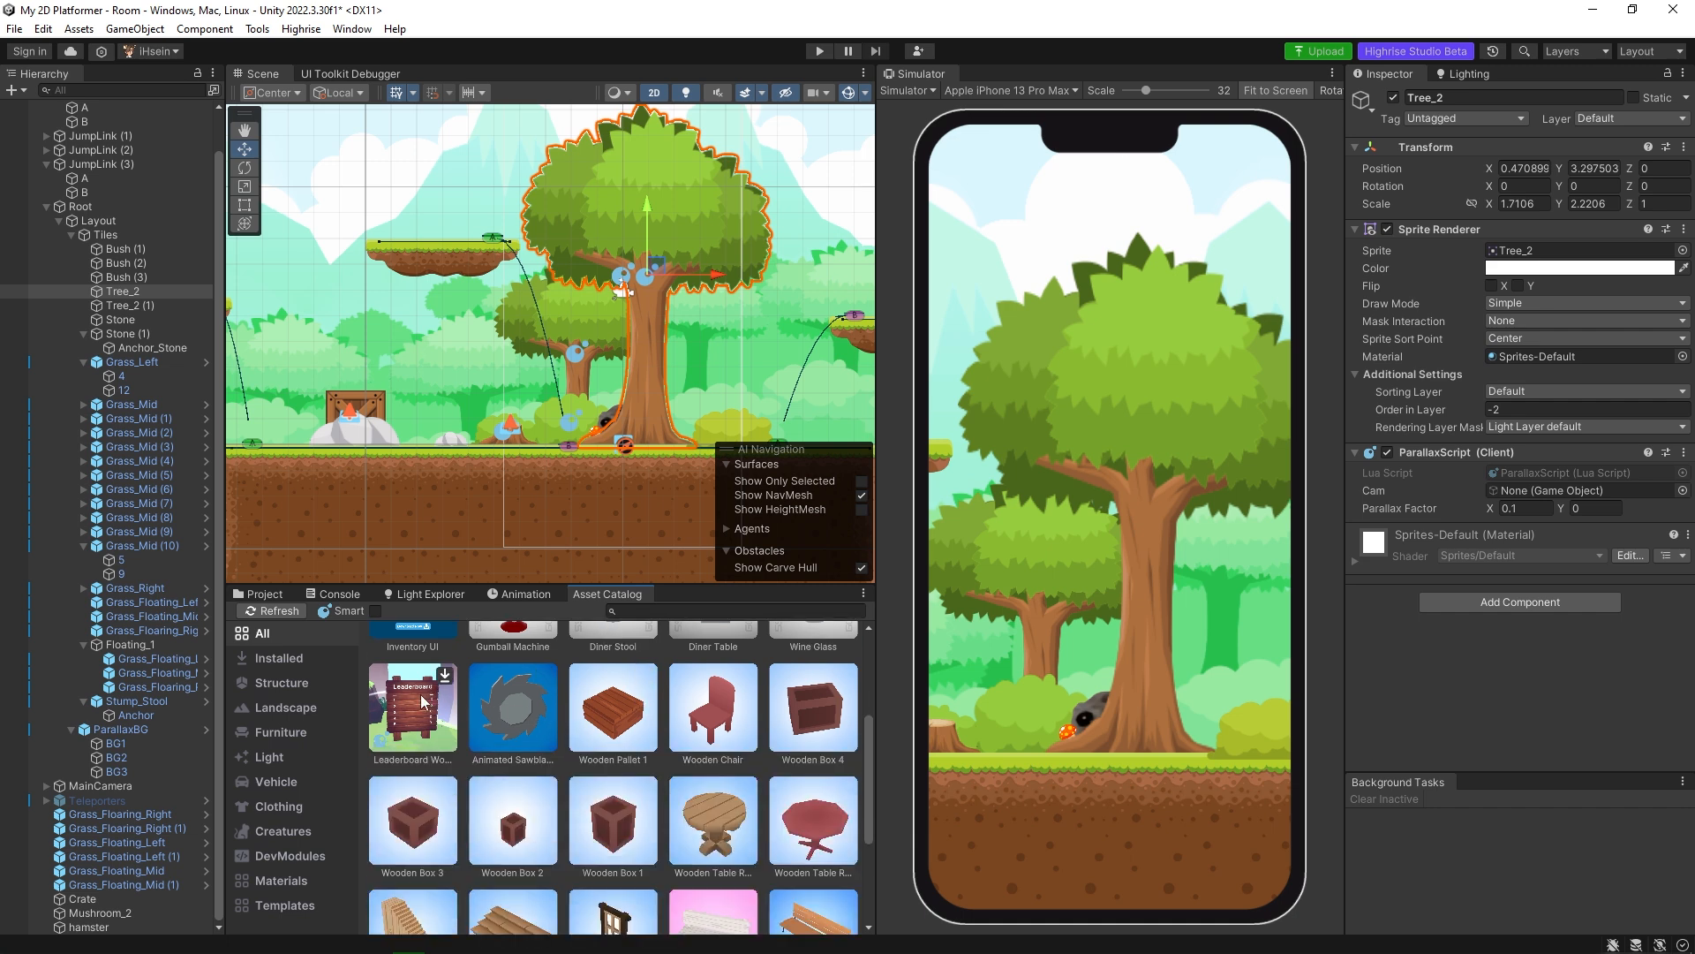
scroll(411, 708, up, 4)
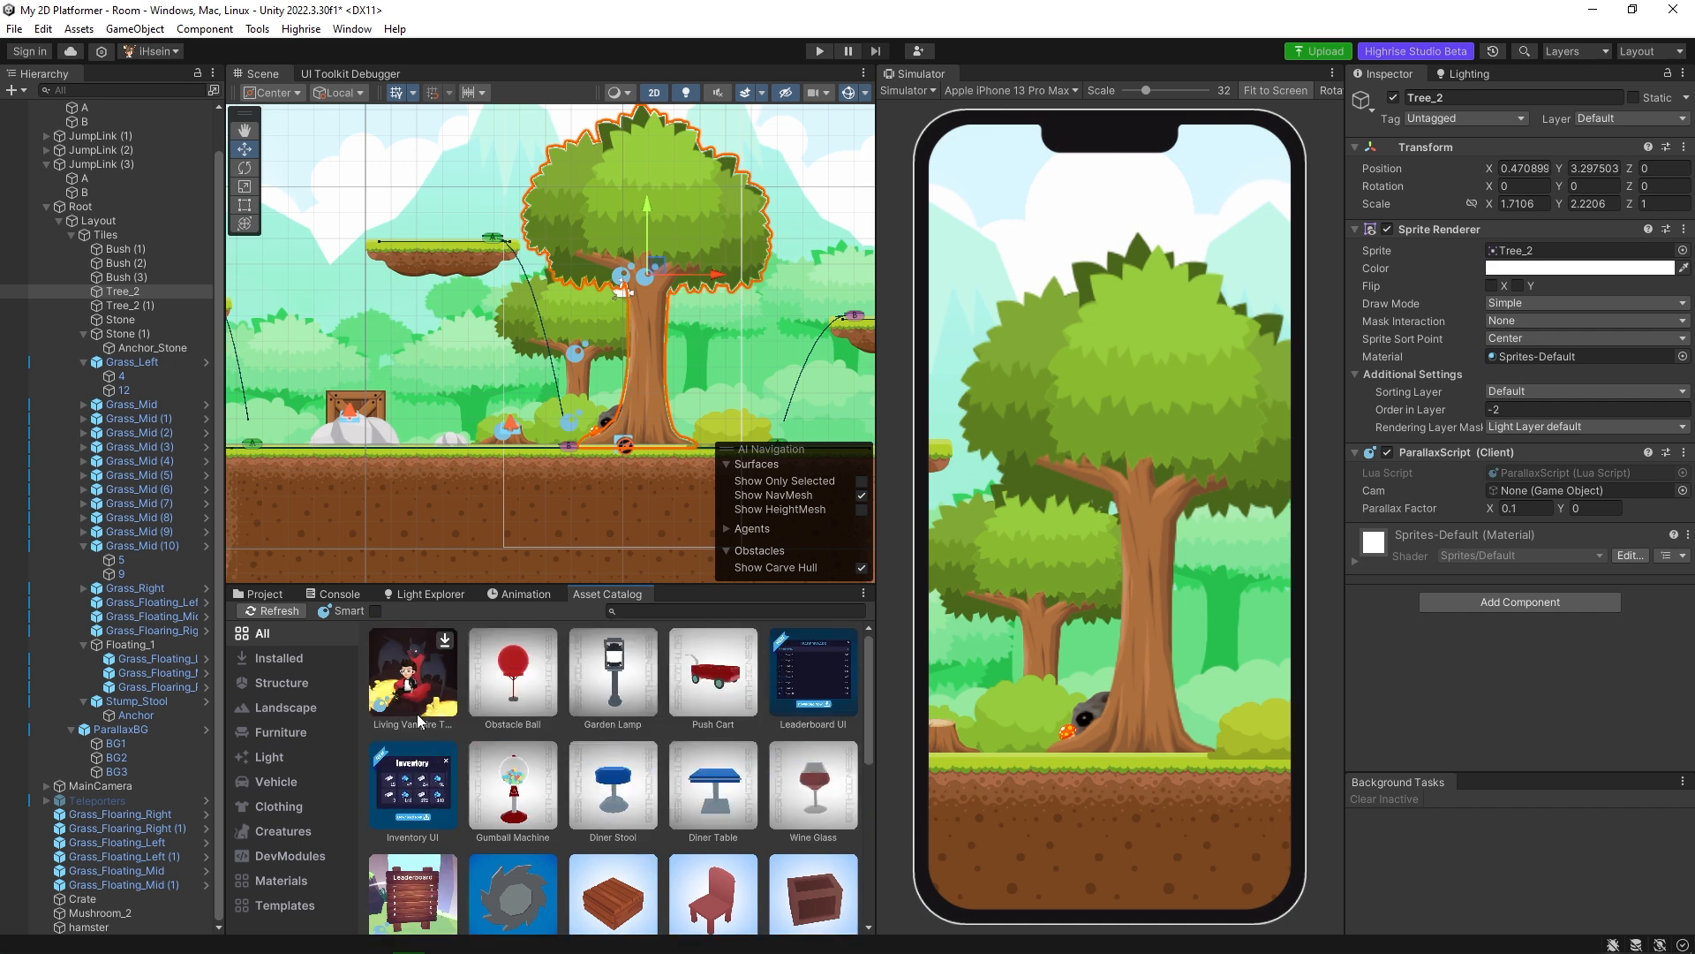
Install the World Radio smart asset and place it on top of the crate on the stone, at about X -10.46, Y 2.04.
click(375, 611)
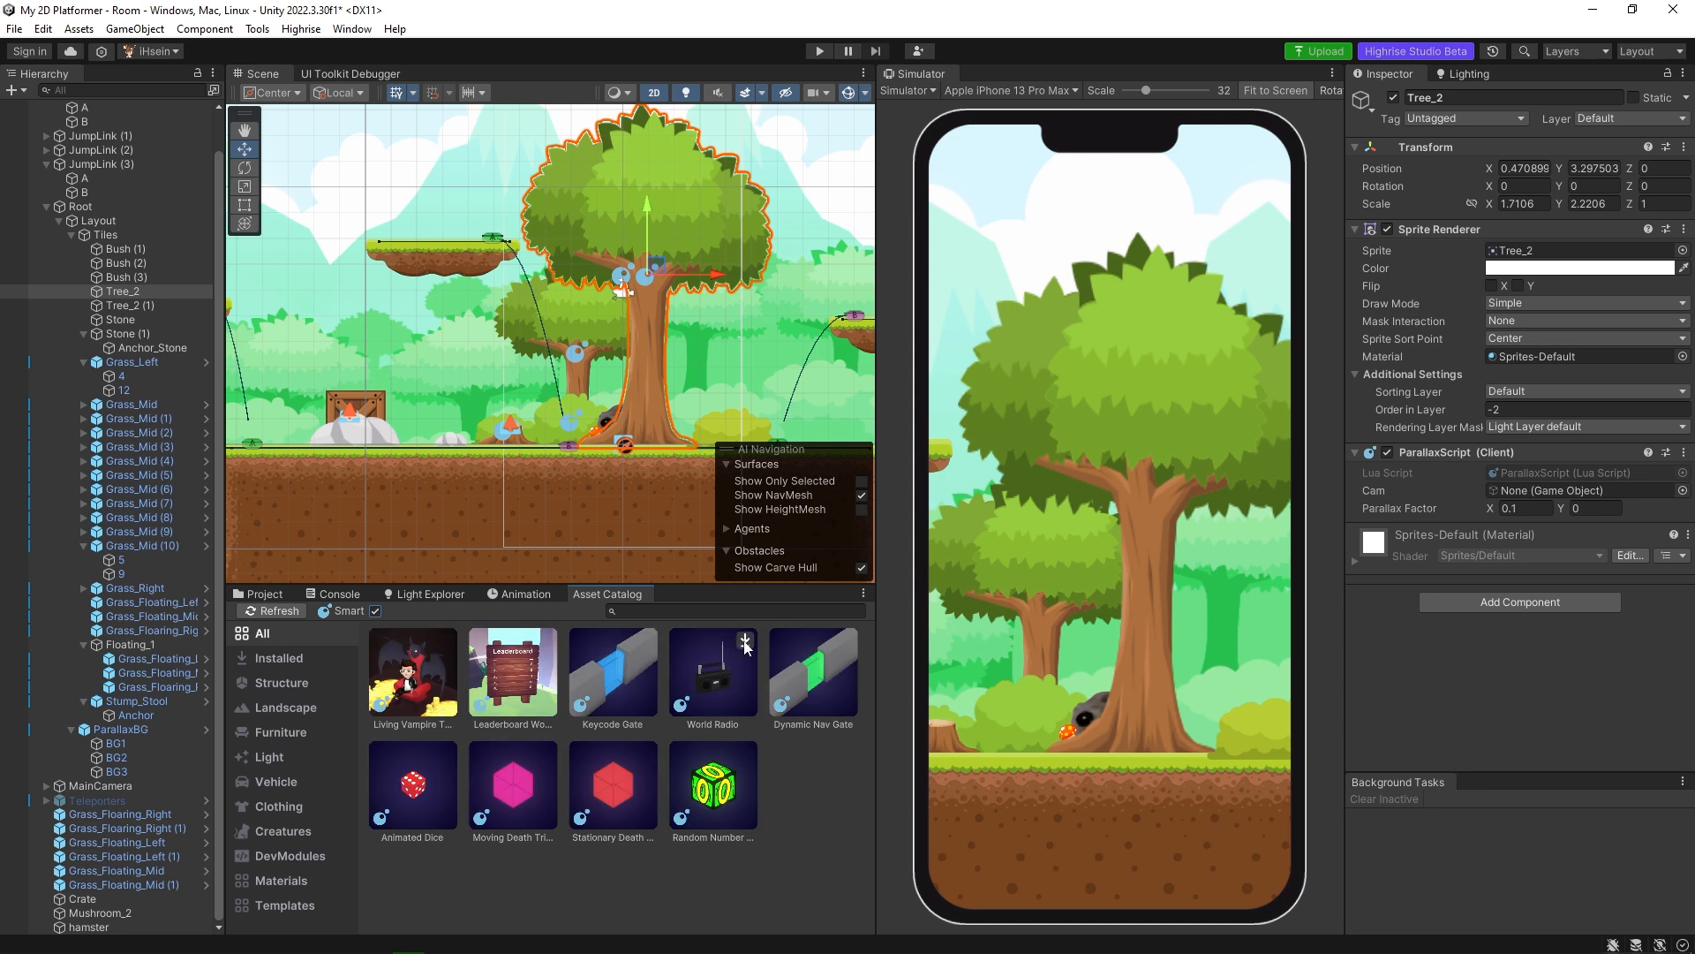
click(745, 644)
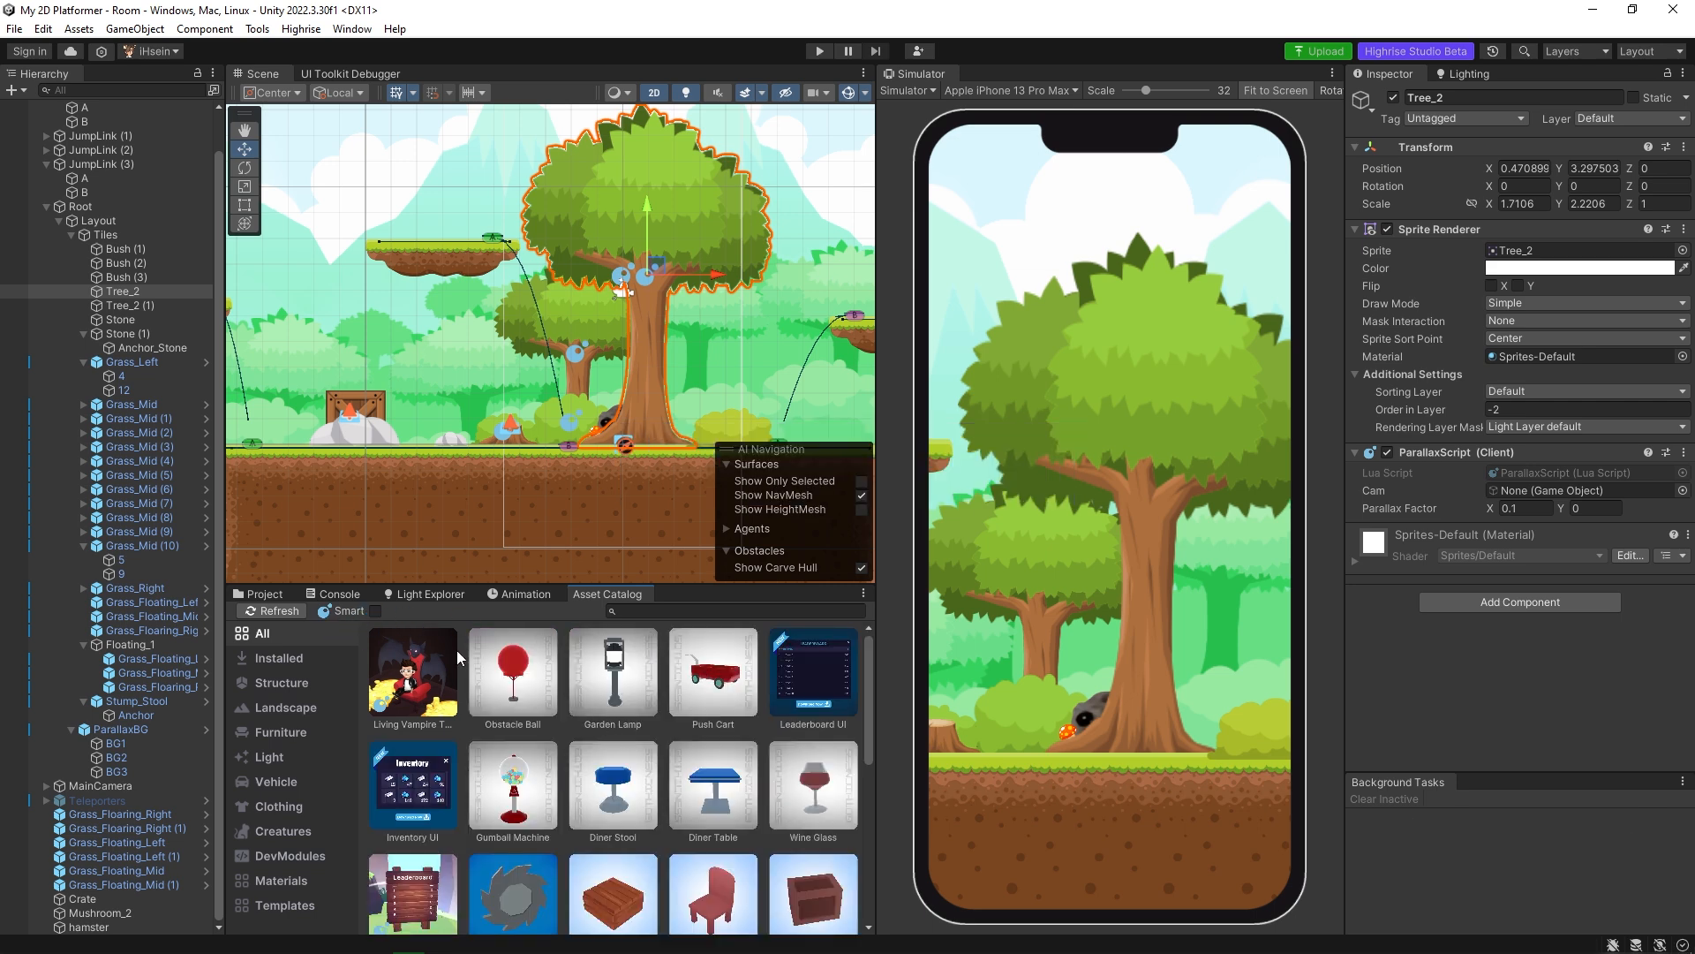
click(375, 611)
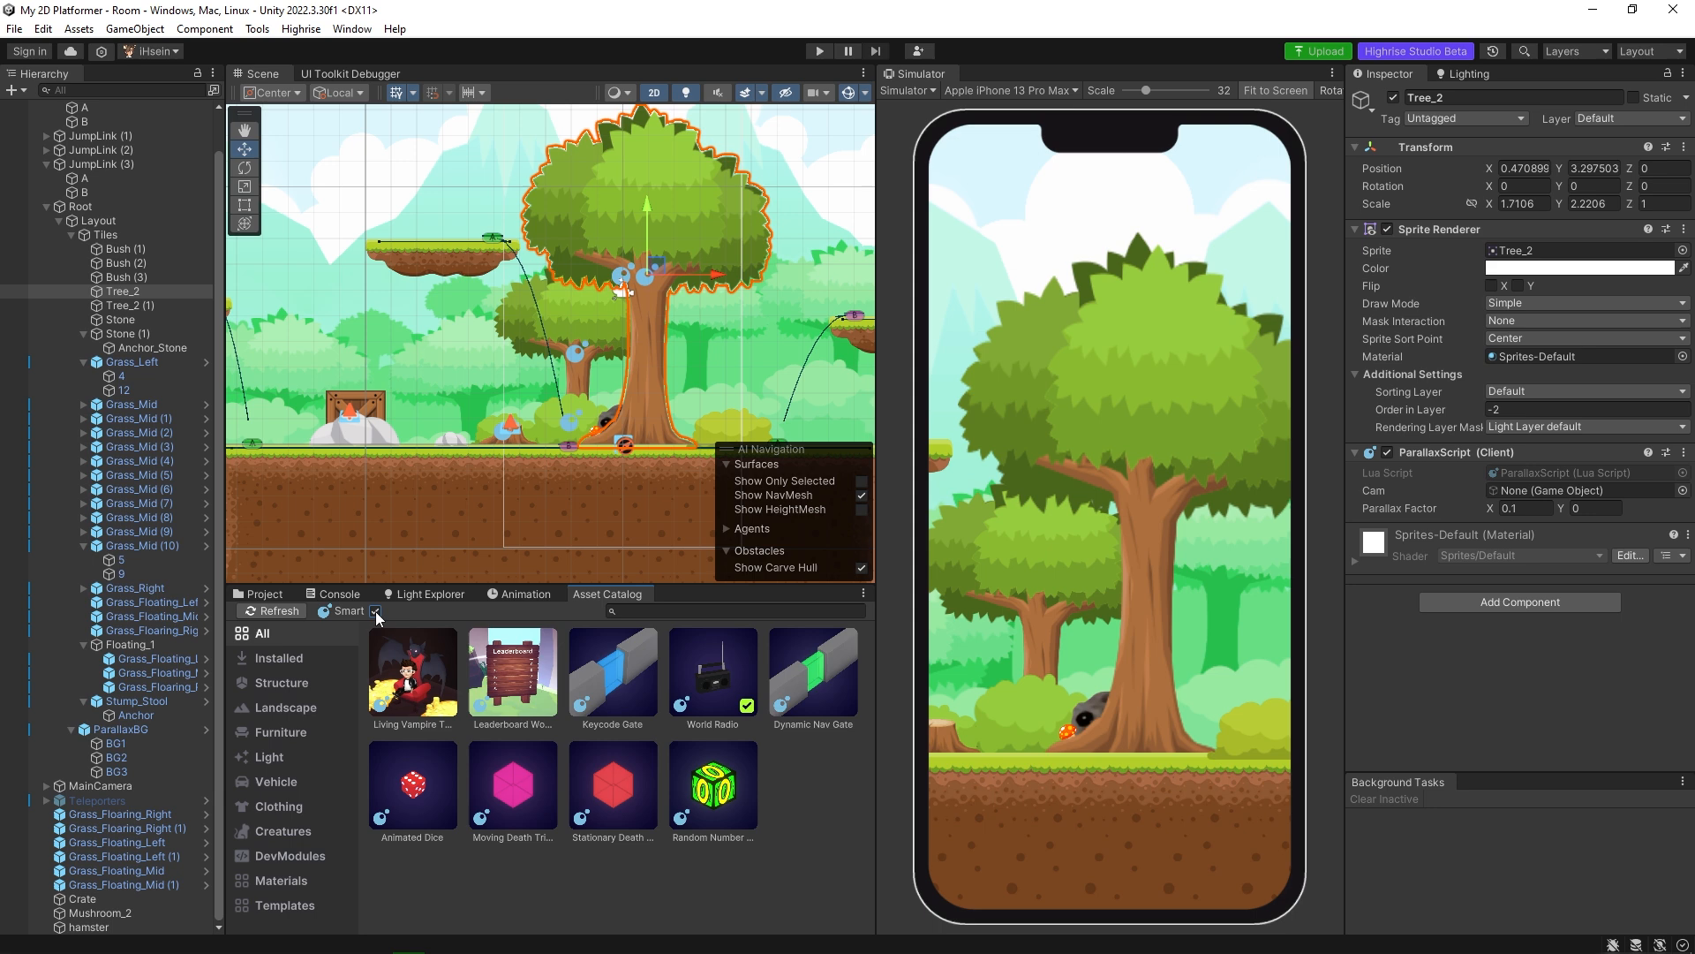
drag(722, 673, 351, 394)
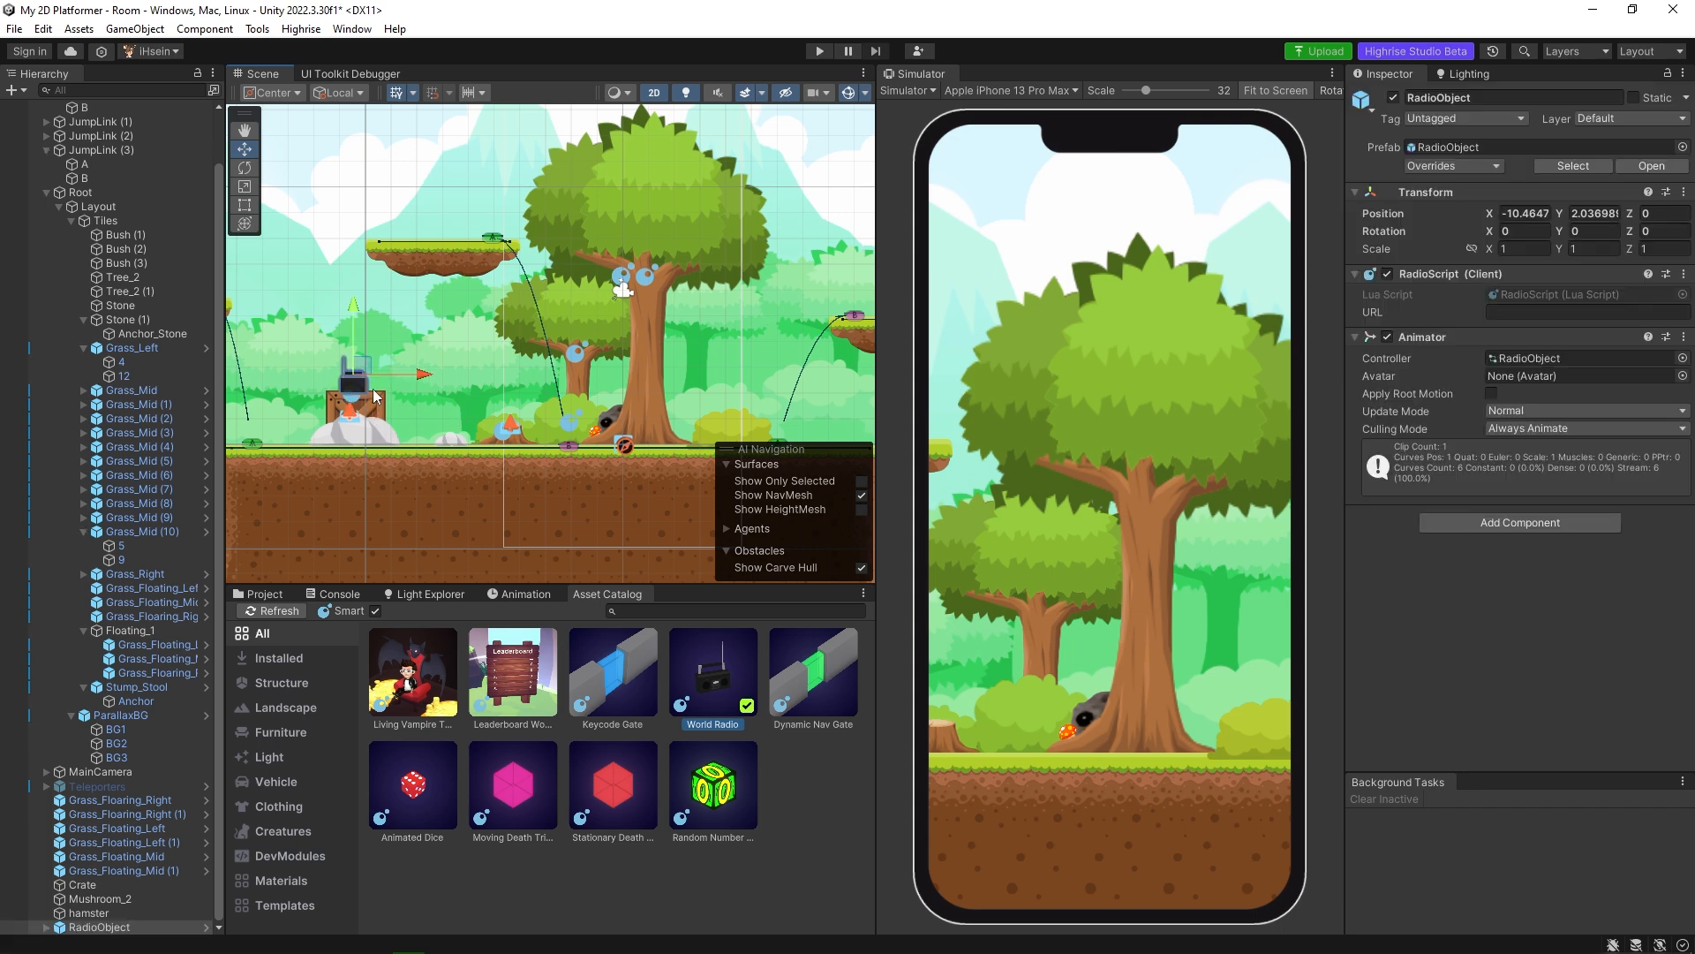
Move RadioObject to about X -10.383, Y 2.113 so it rests on top of the crate.
key(f)
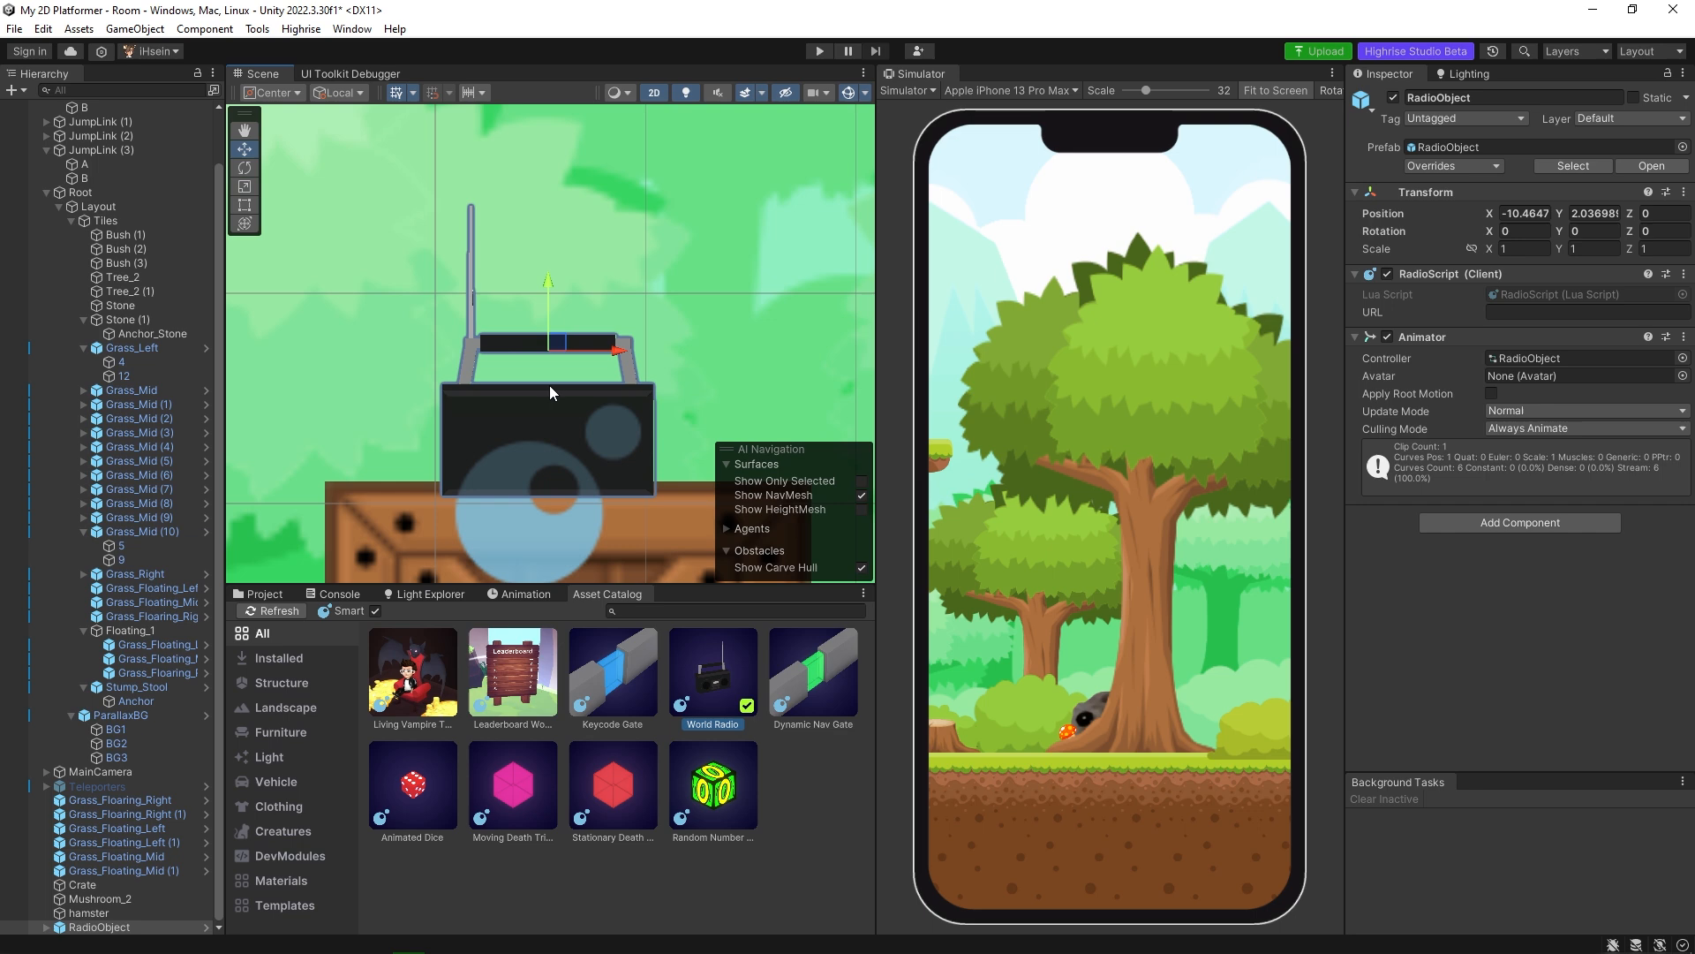
scroll(549, 385, down, 5)
middle_drag(625, 423, 575, 332)
drag(579, 316, 592, 315)
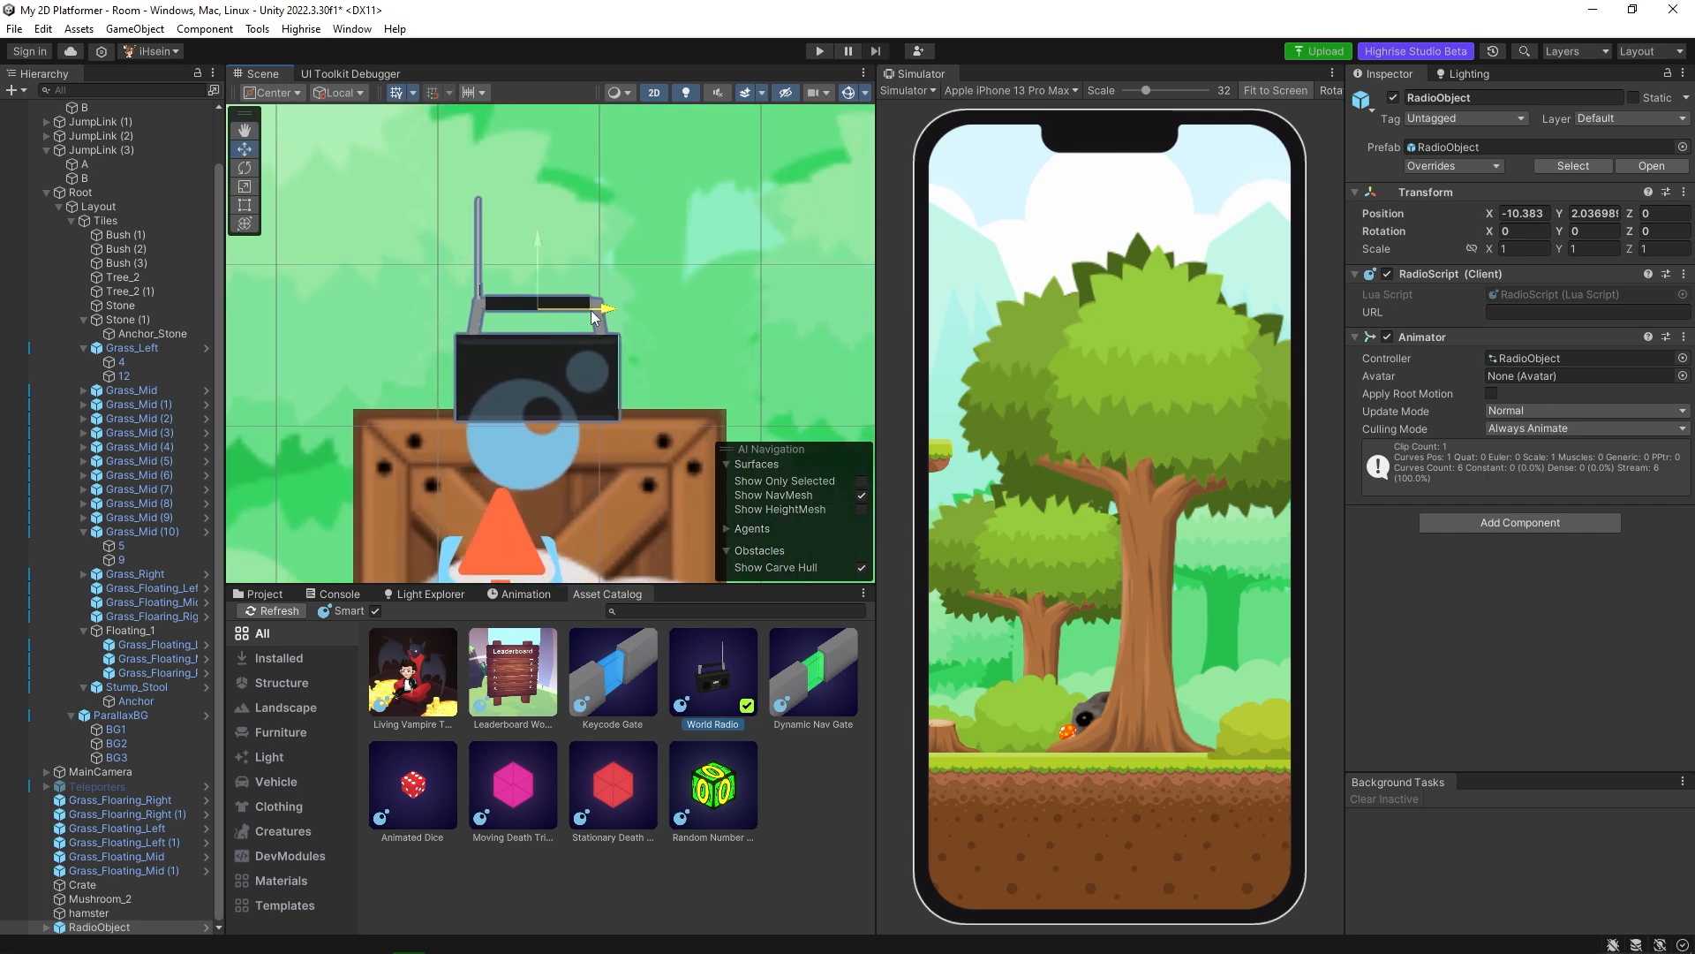
drag(533, 257, 537, 242)
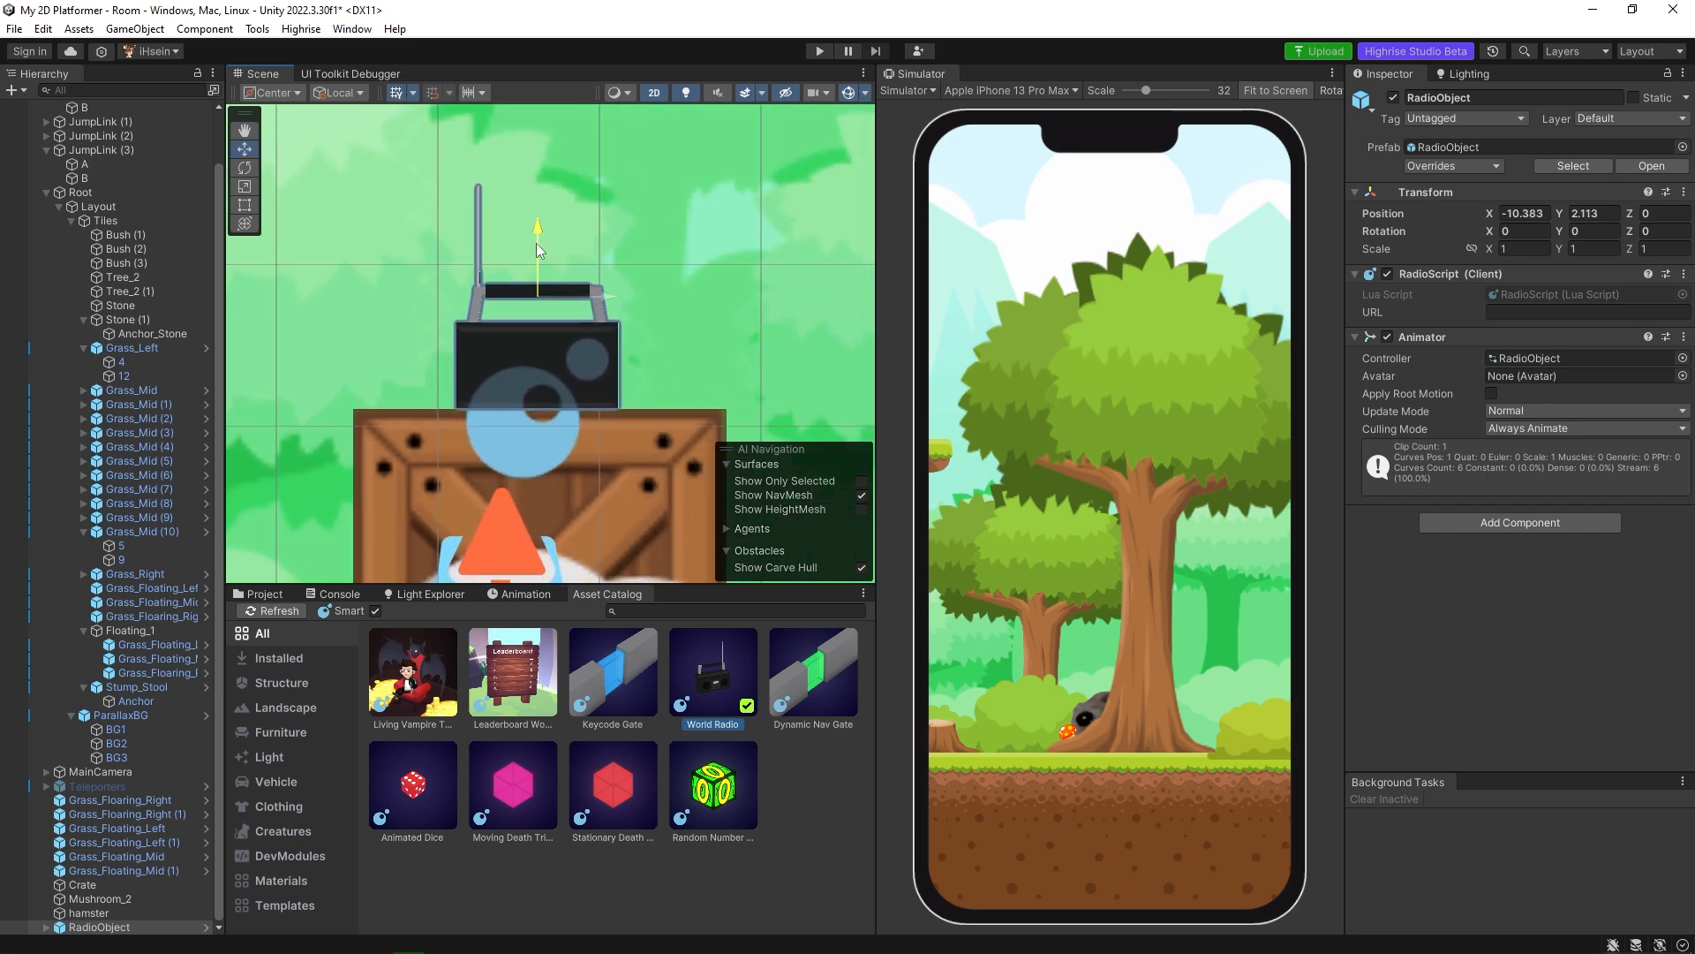
Turn RadioObject to face forward at an angle, trying Y rotations 90 and 180 and settling on X 1.48, Y 155.25.
click(1578, 230)
double_click(1586, 233)
text(90)
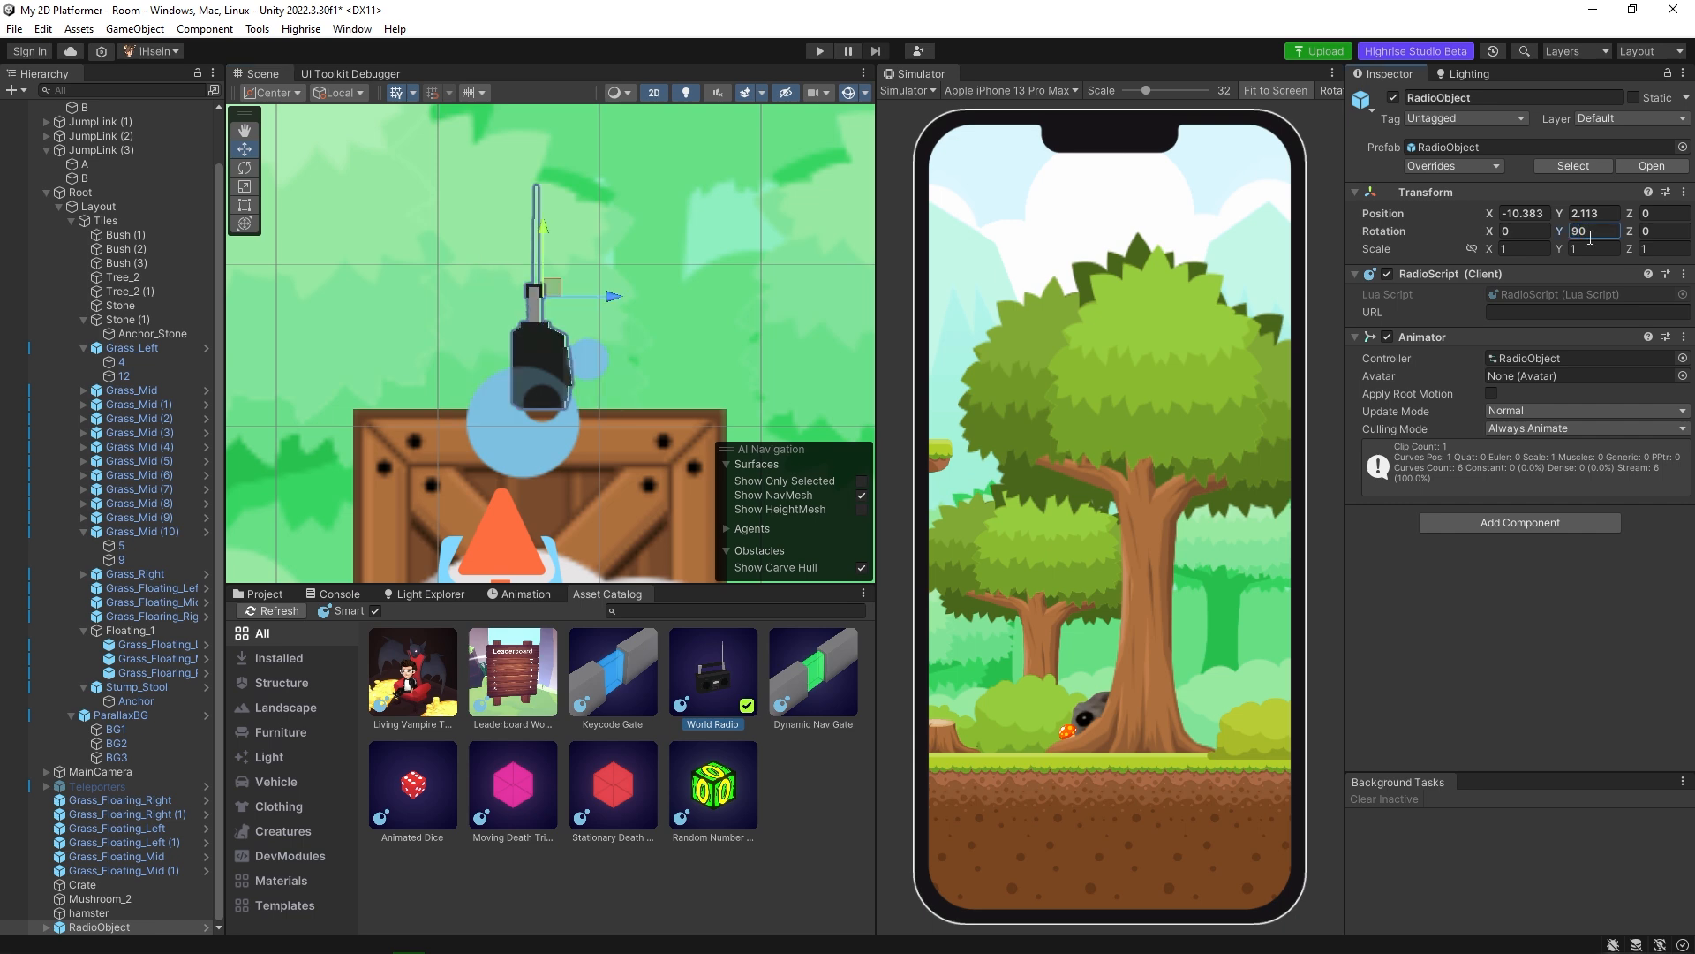
key(BackSpace)
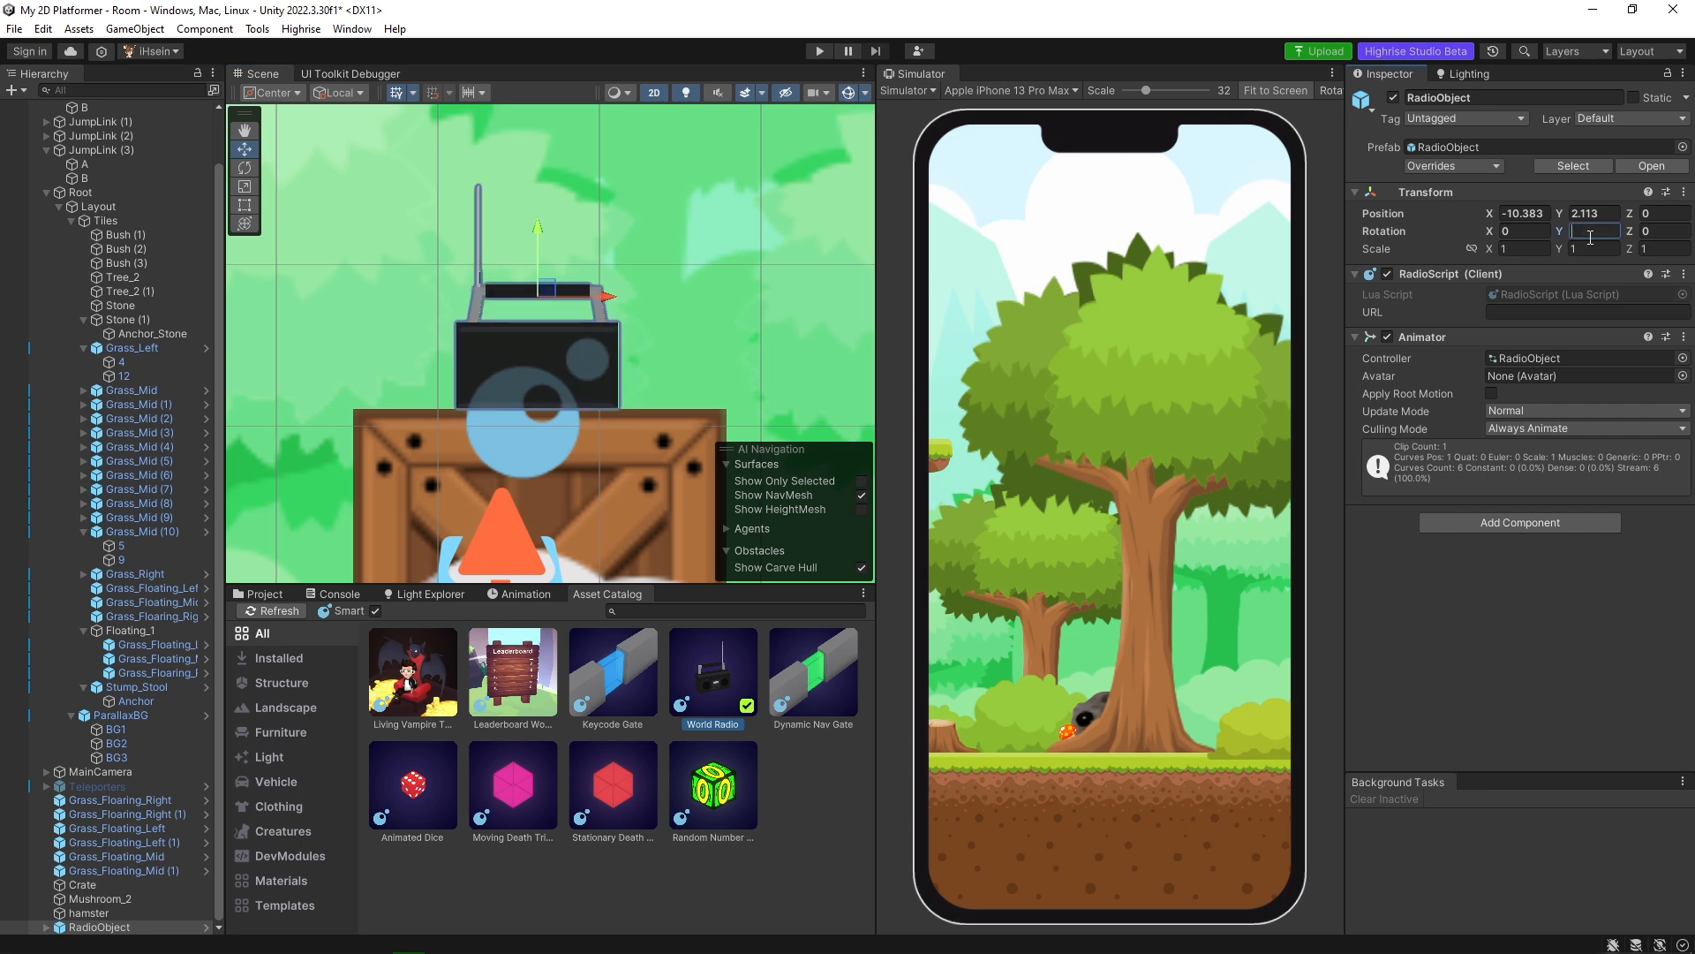
text(180)
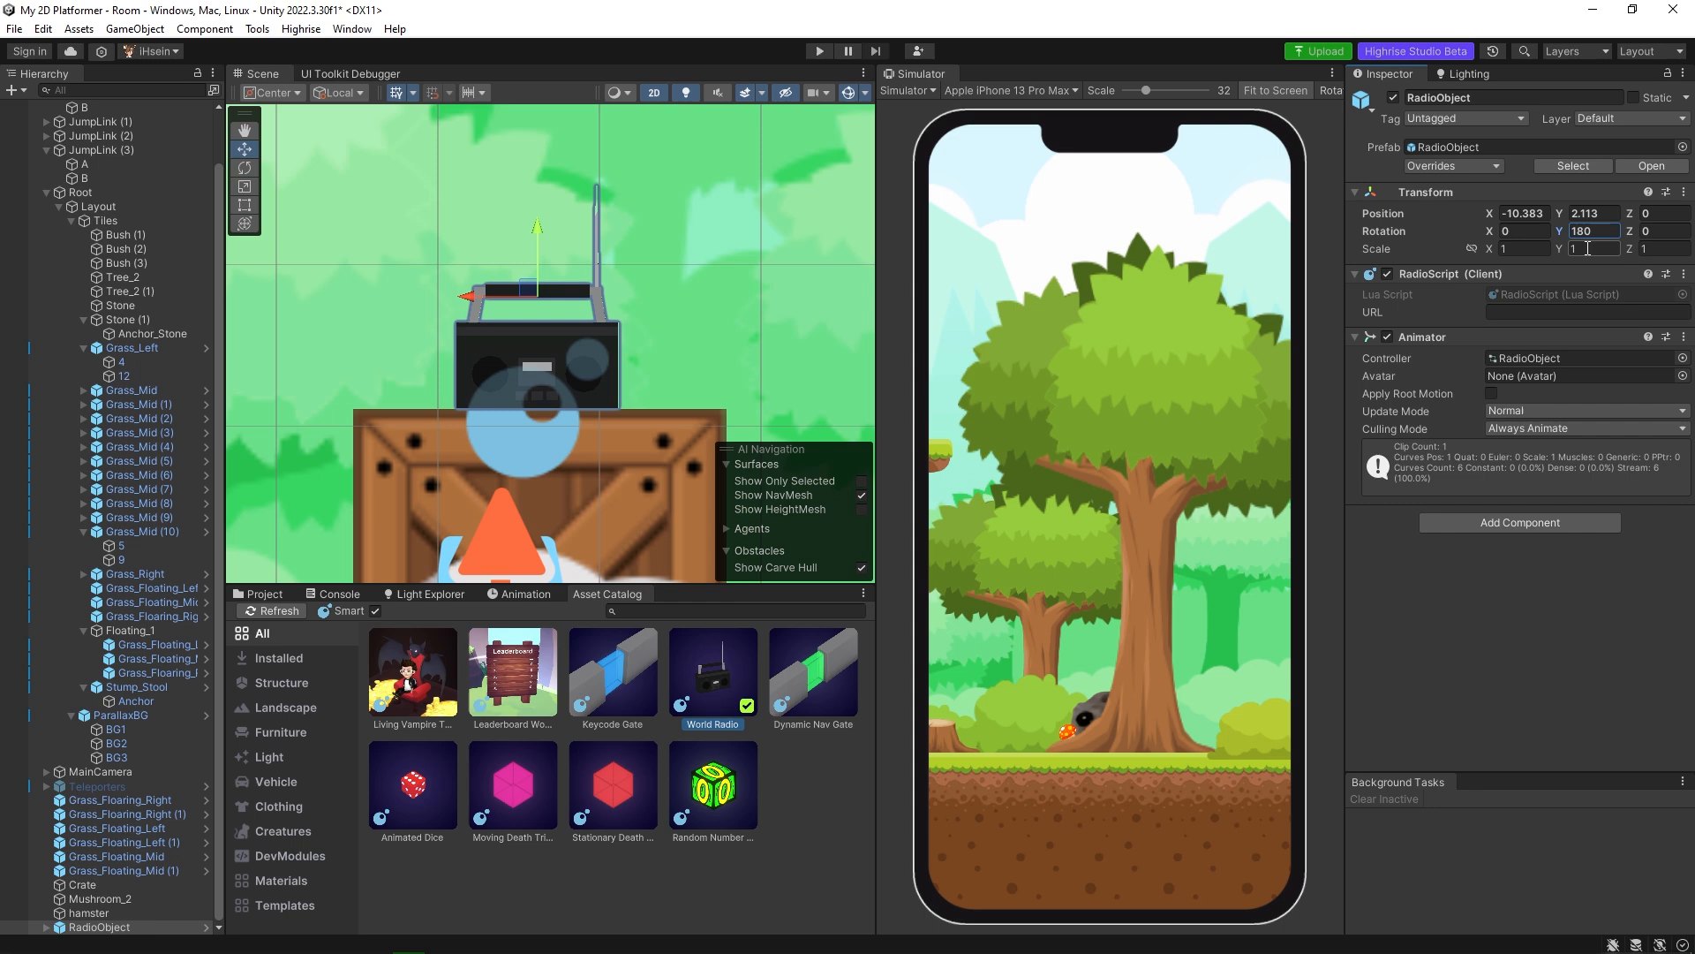
drag(1491, 231, 830, 276)
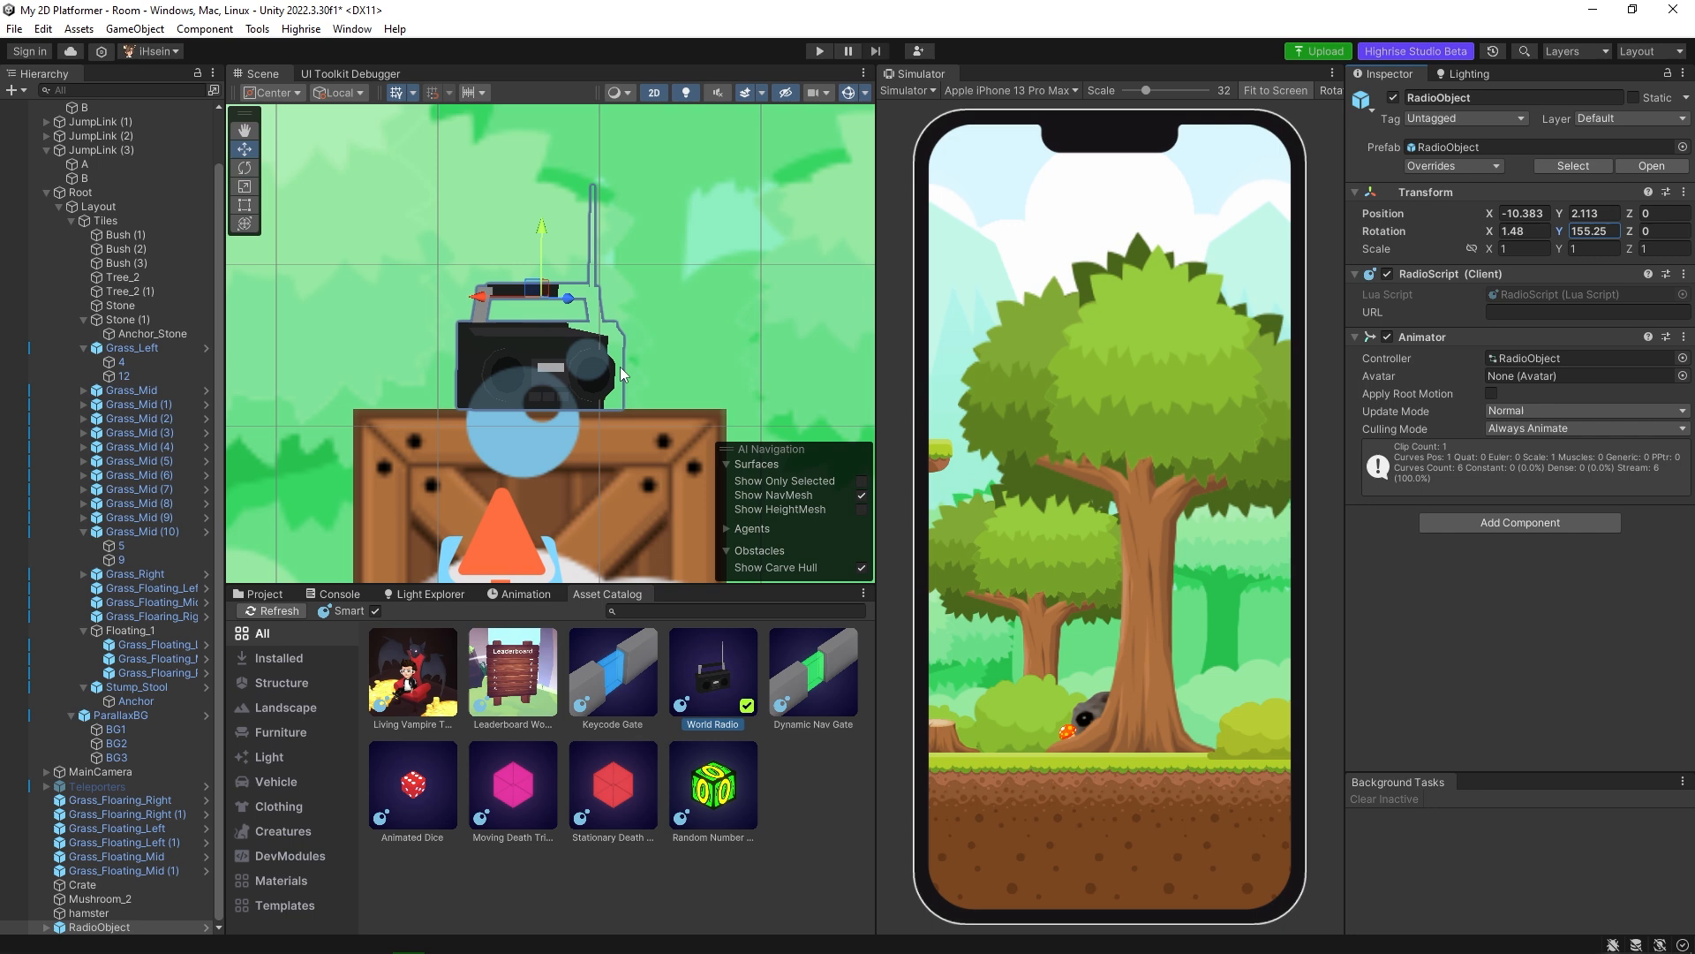
scroll(609, 380, down, 2)
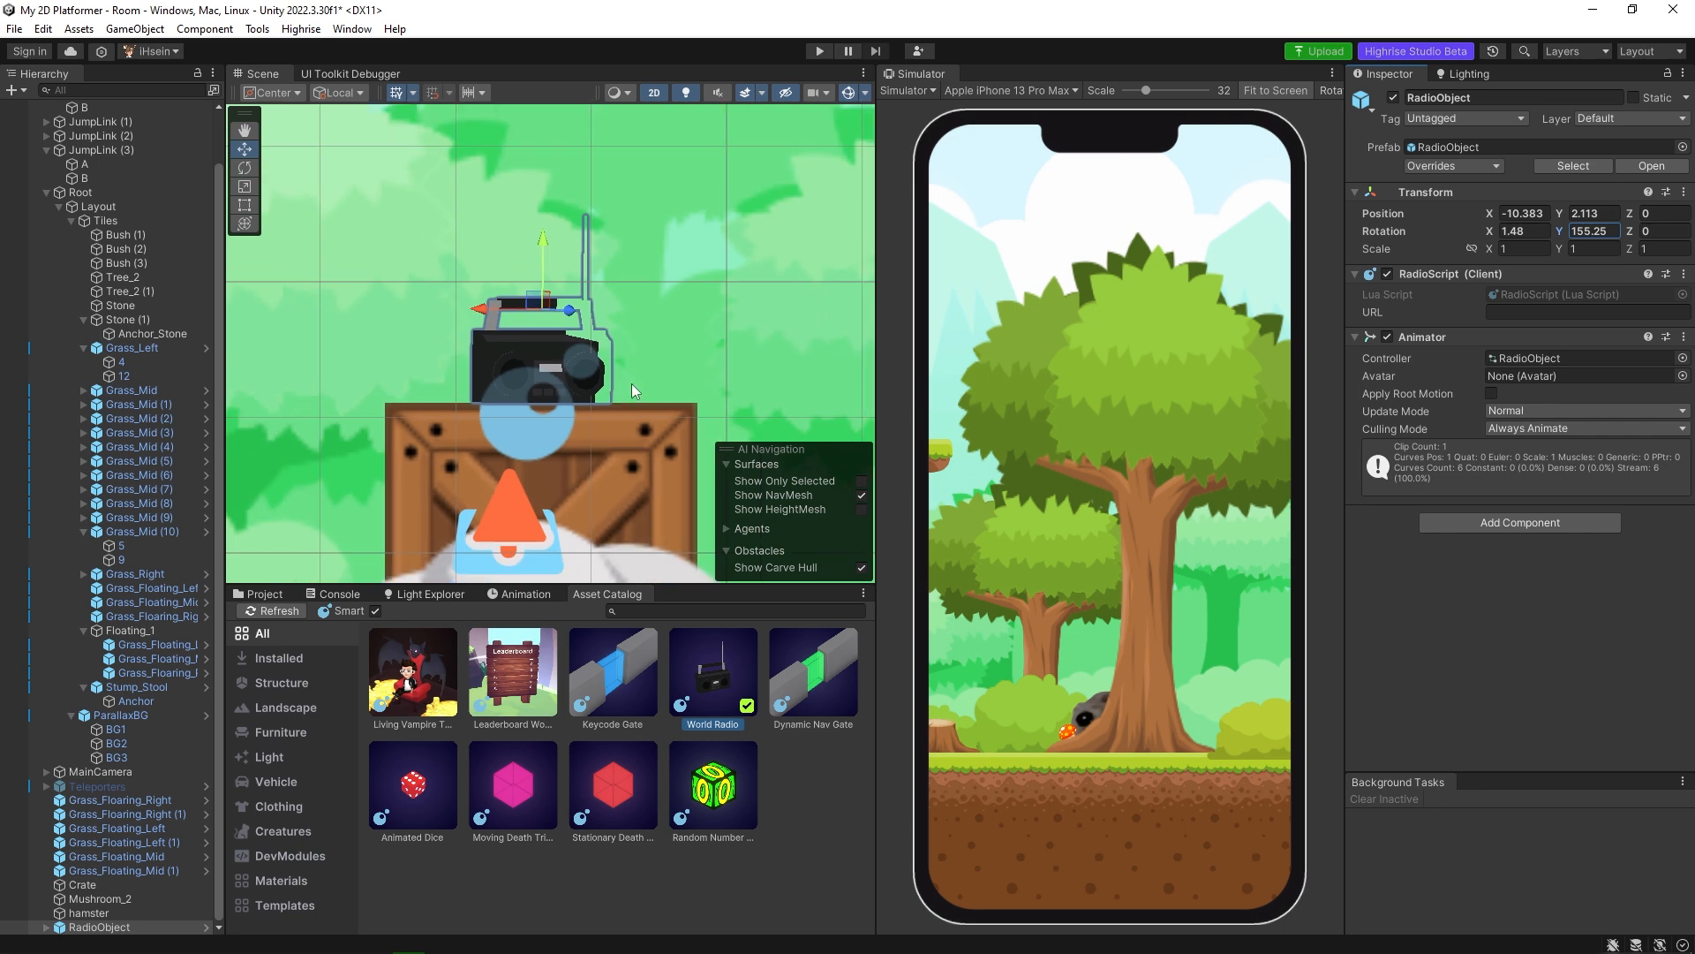
scroll(616, 378, down, 2)
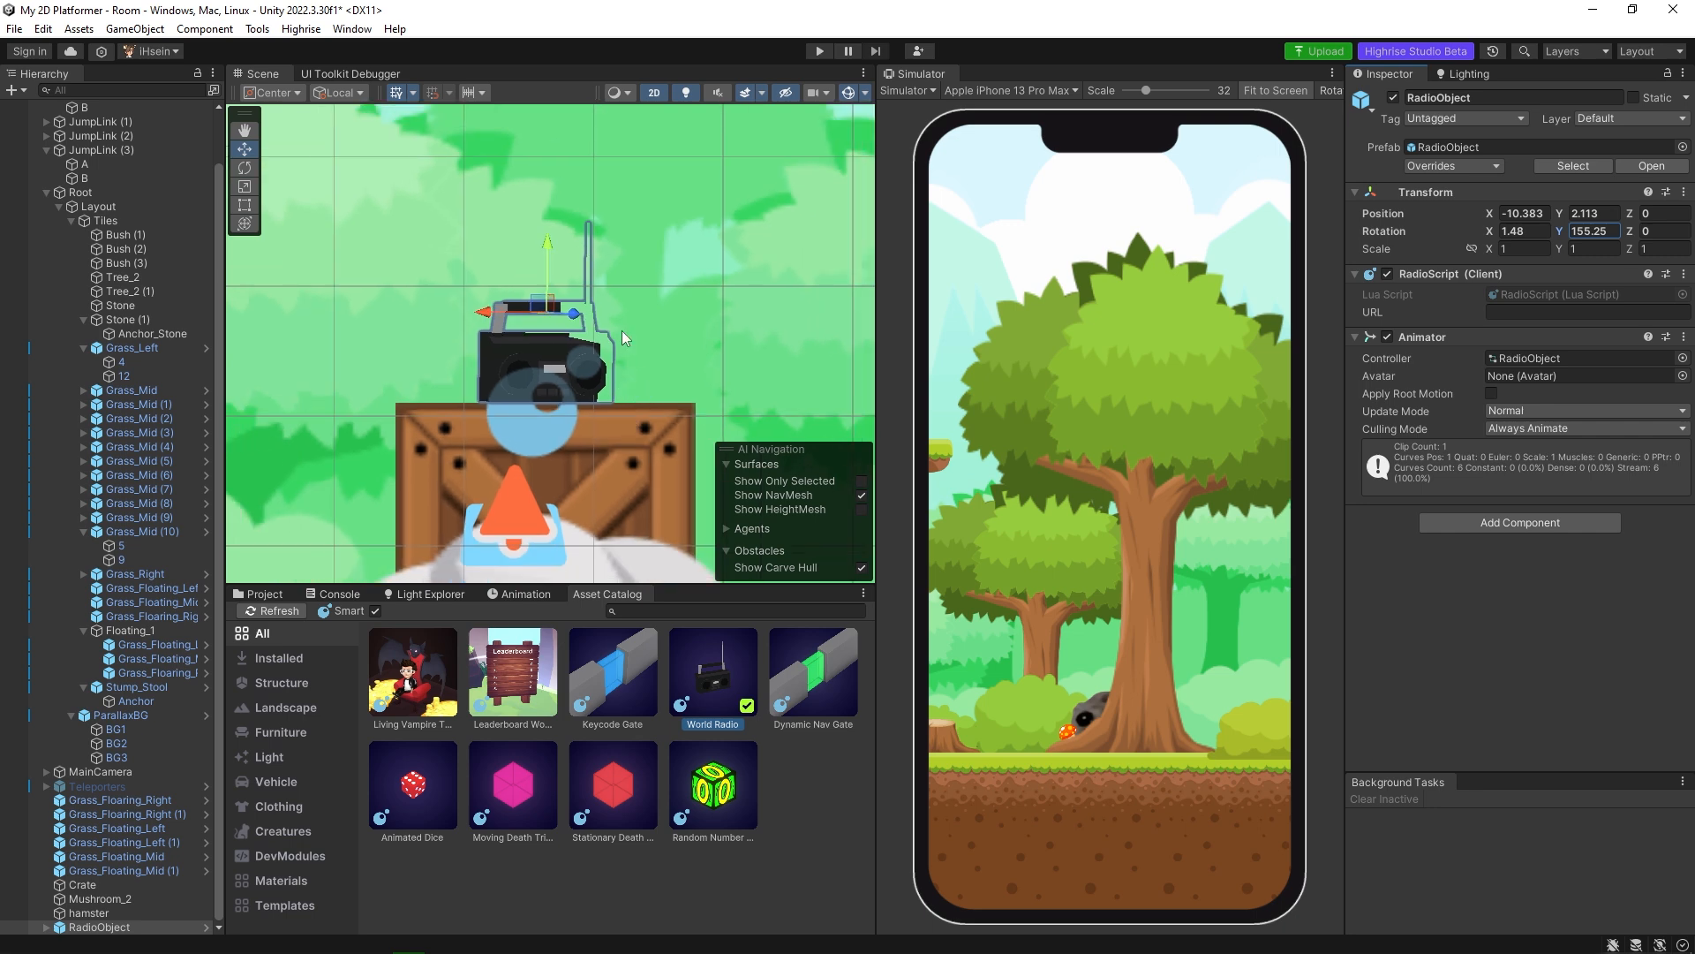
click(665, 340)
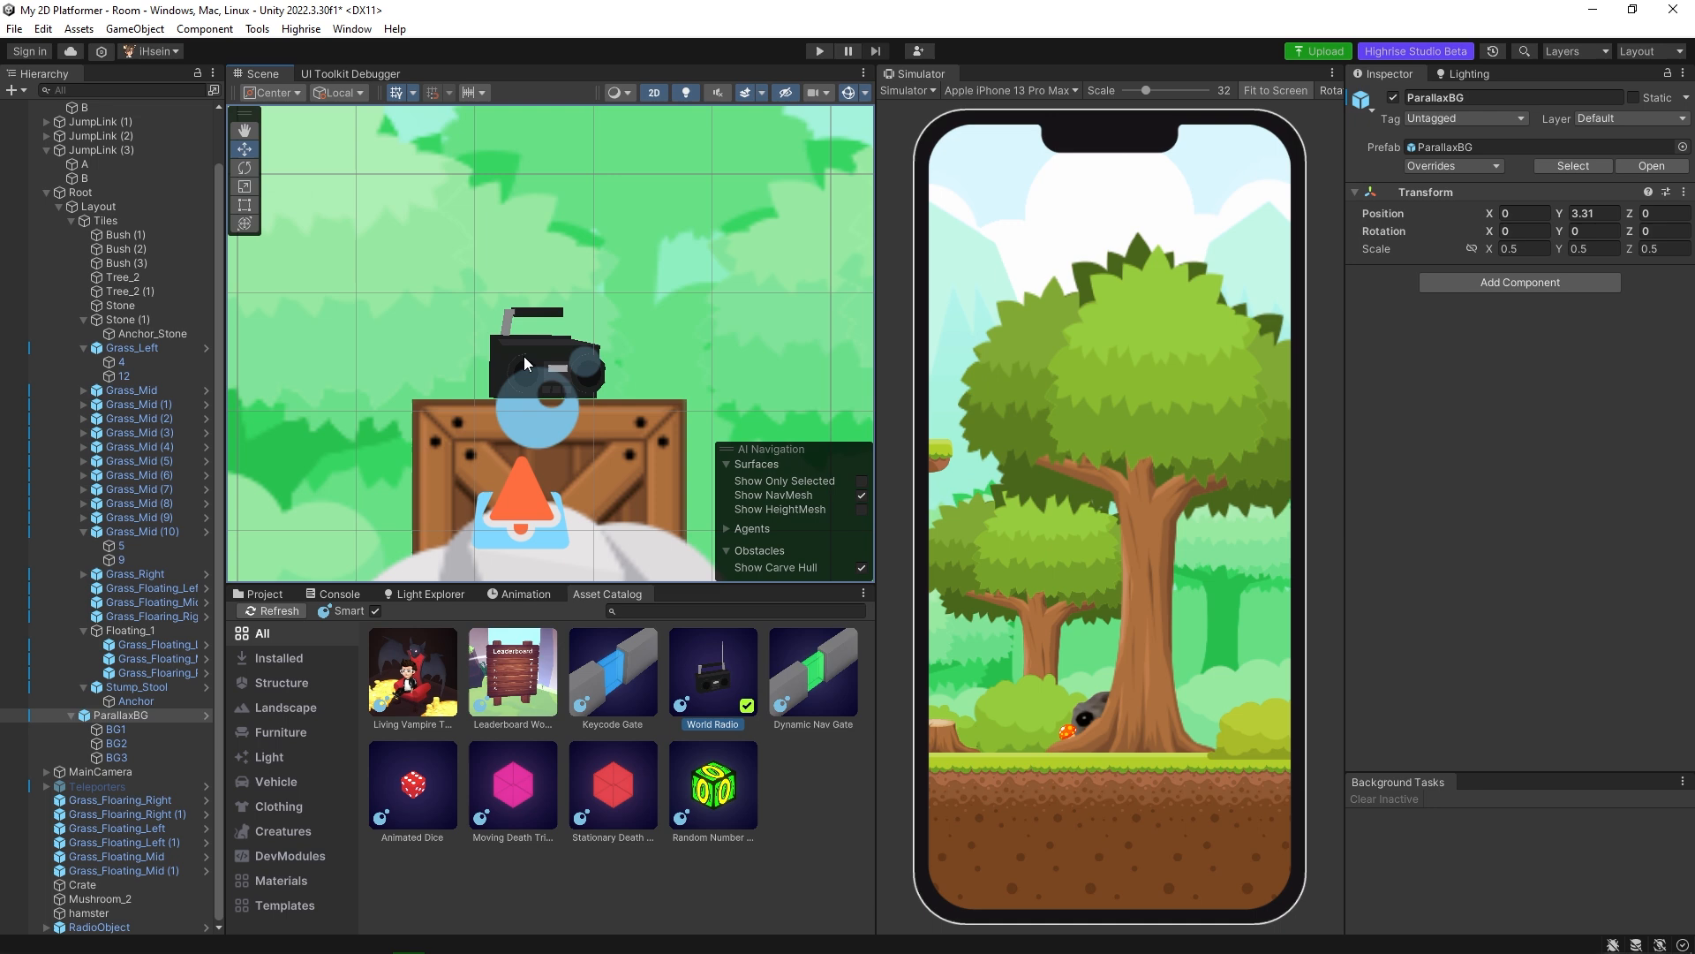
click(528, 352)
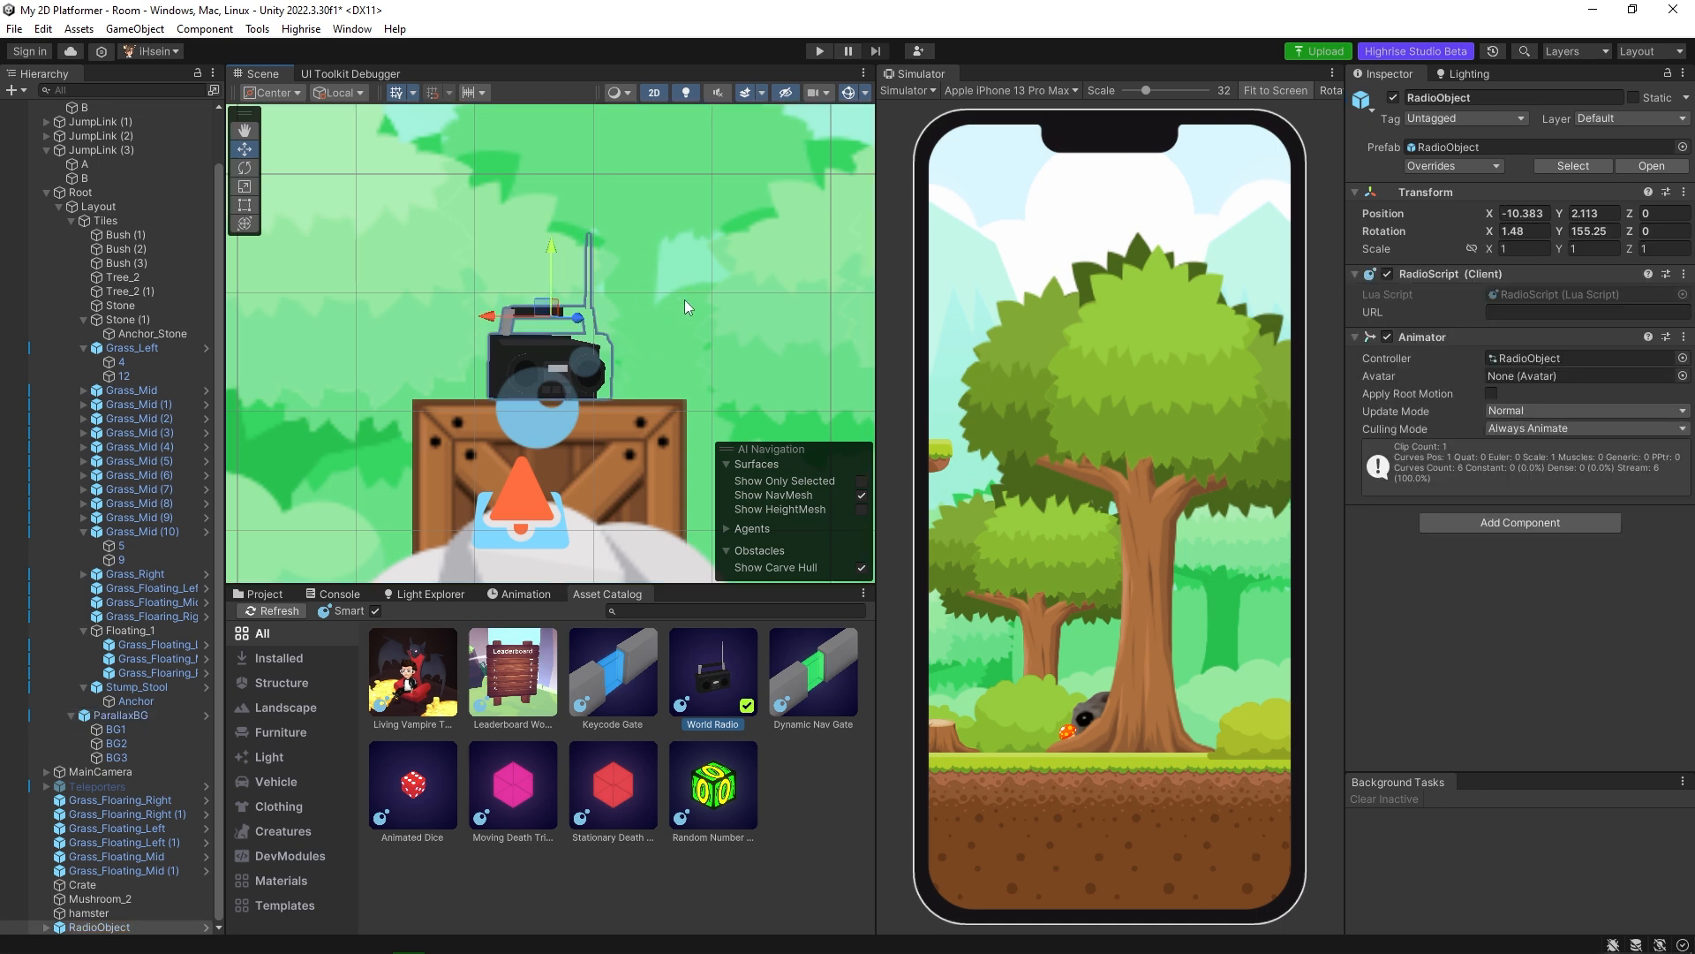
scroll(675, 390, down, 8)
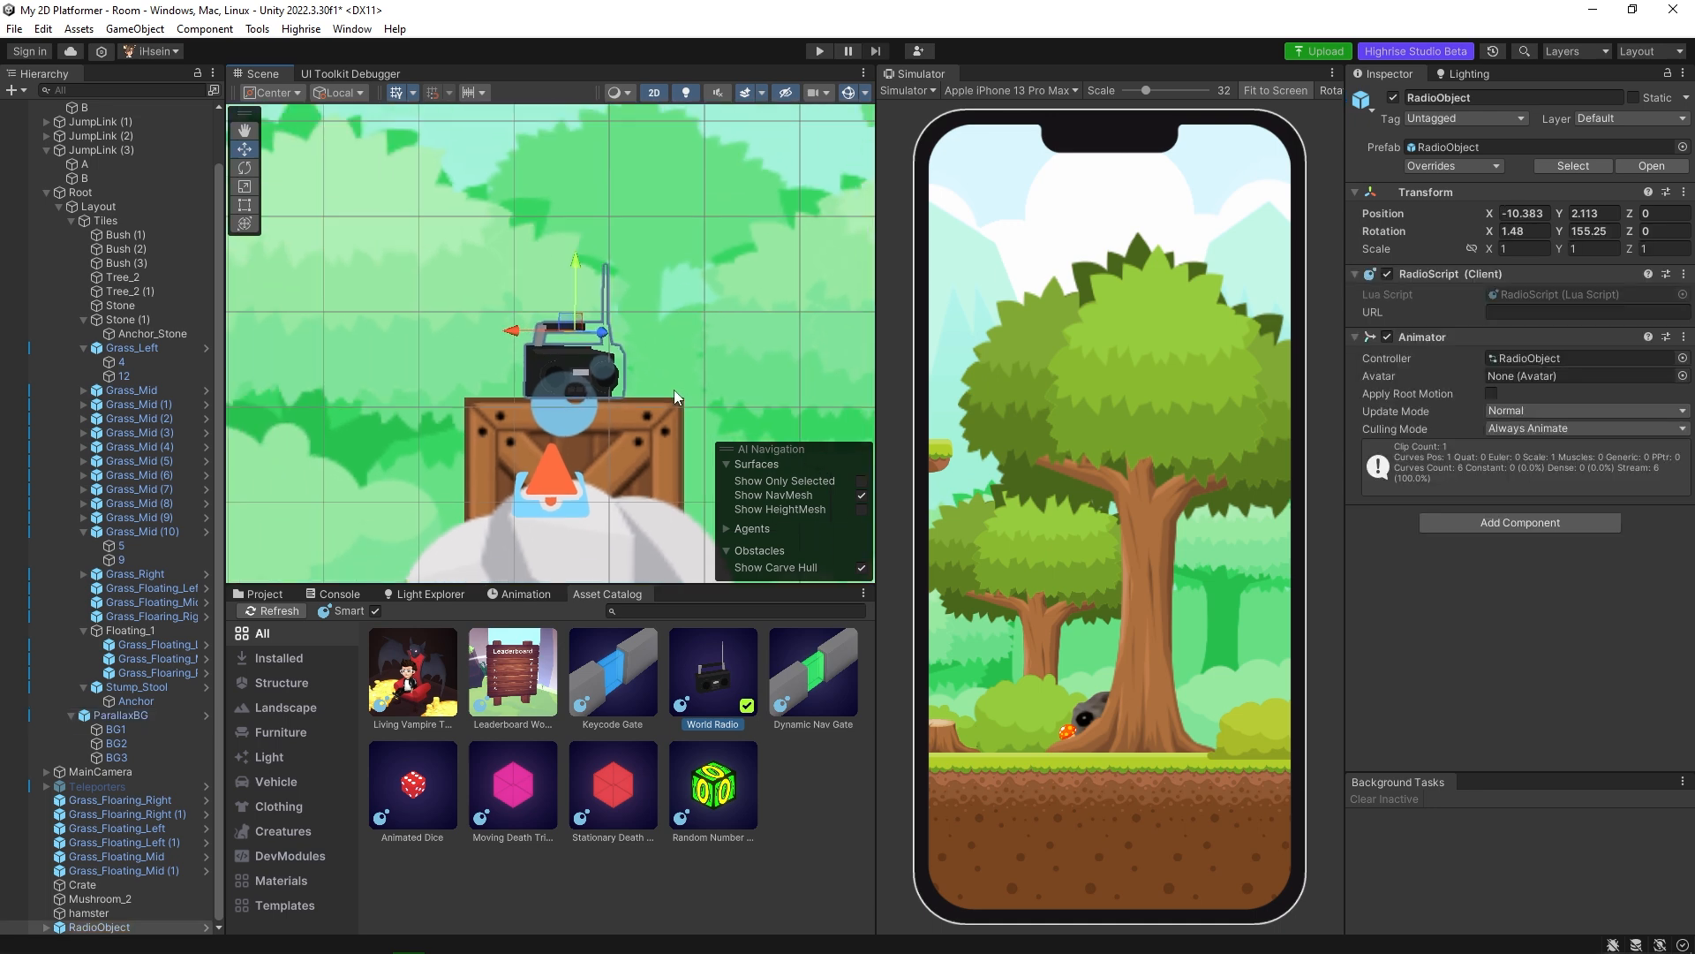
scroll(708, 389, down, 3)
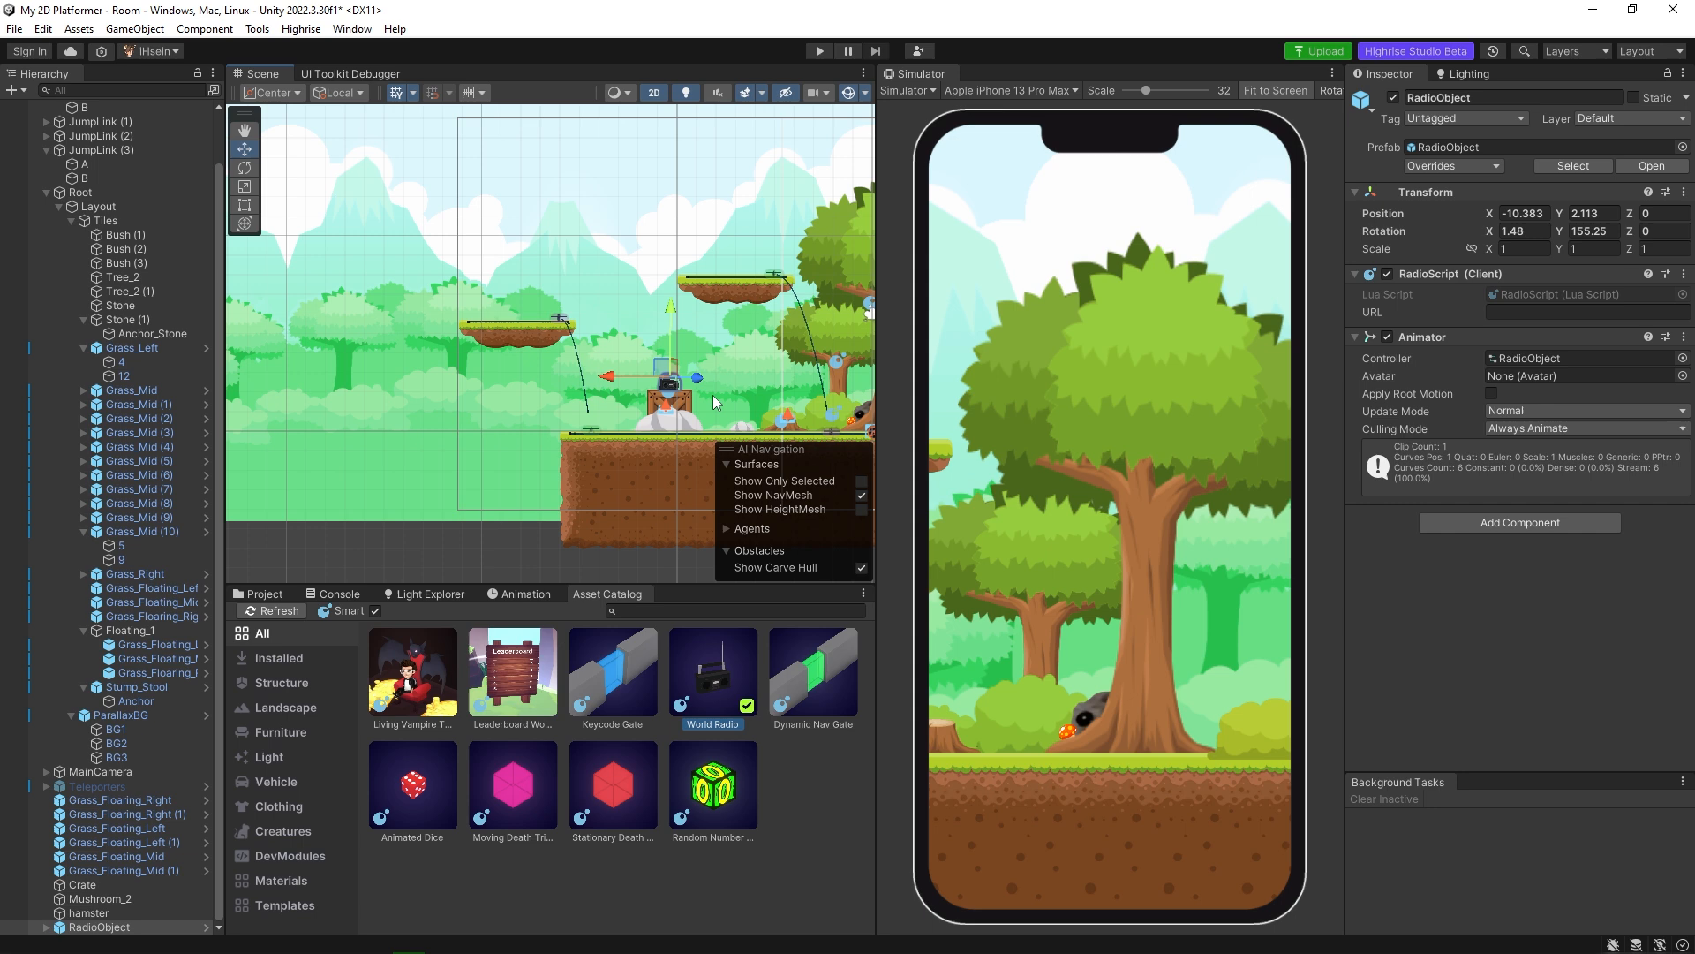
Switch the scene to 3D view and push ParallaxBG behind the level at Z 0.2.
click(657, 96)
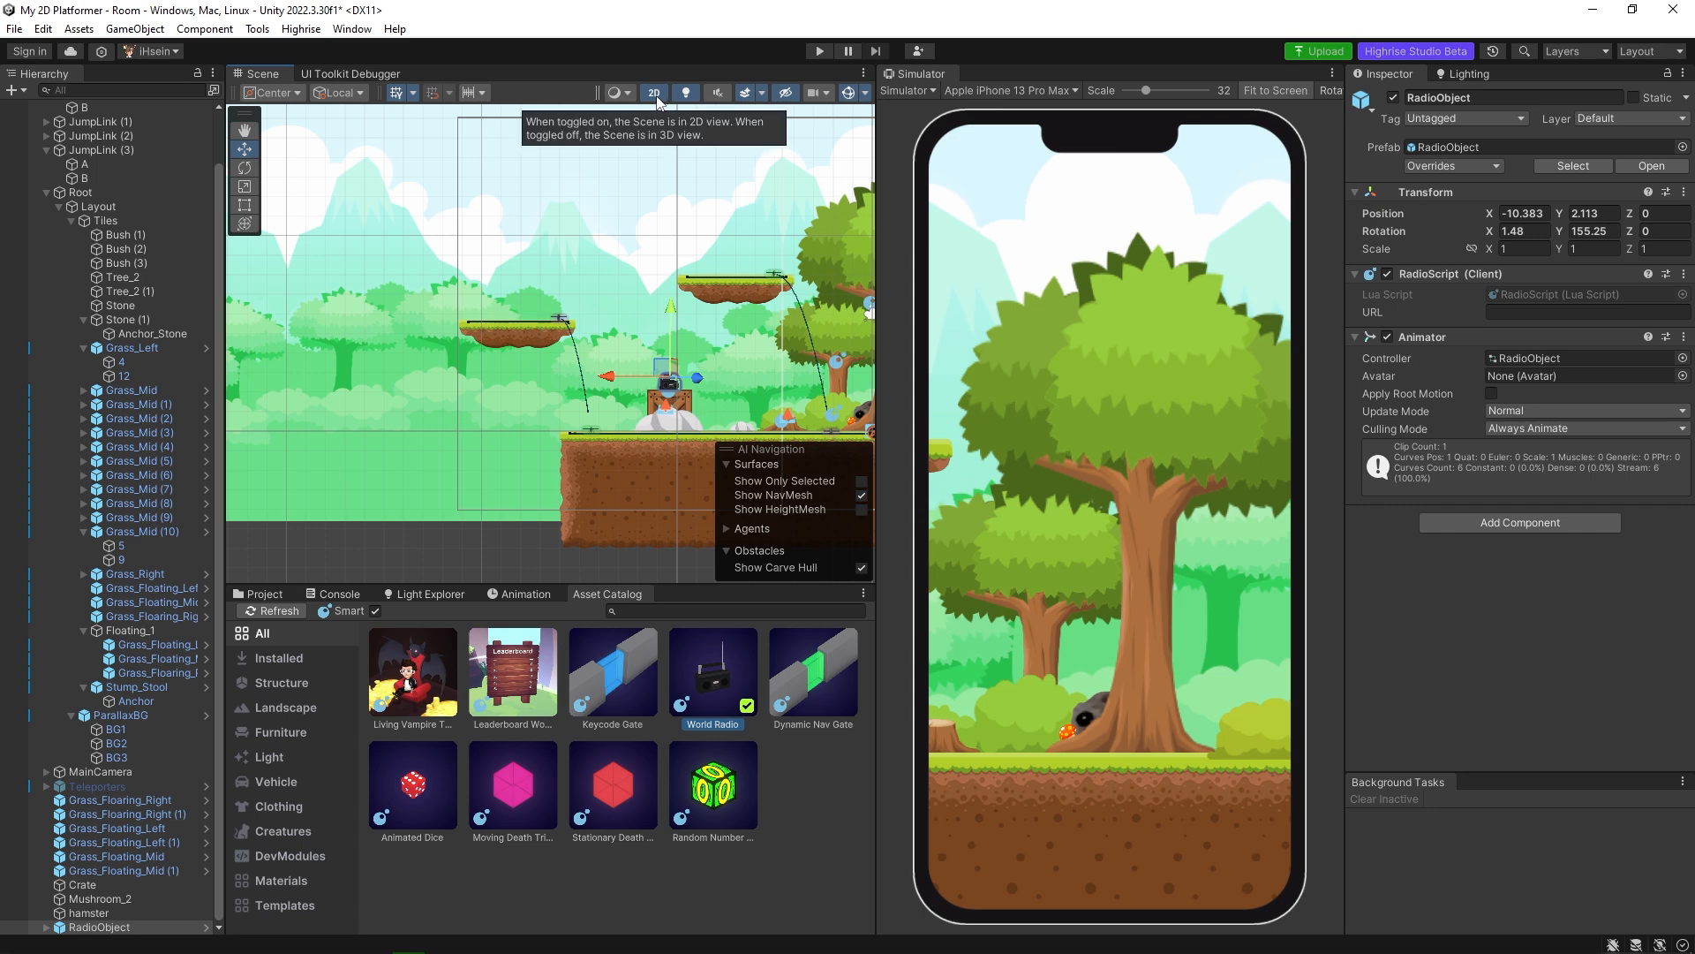
alt+drag(652, 395, 410, 349)
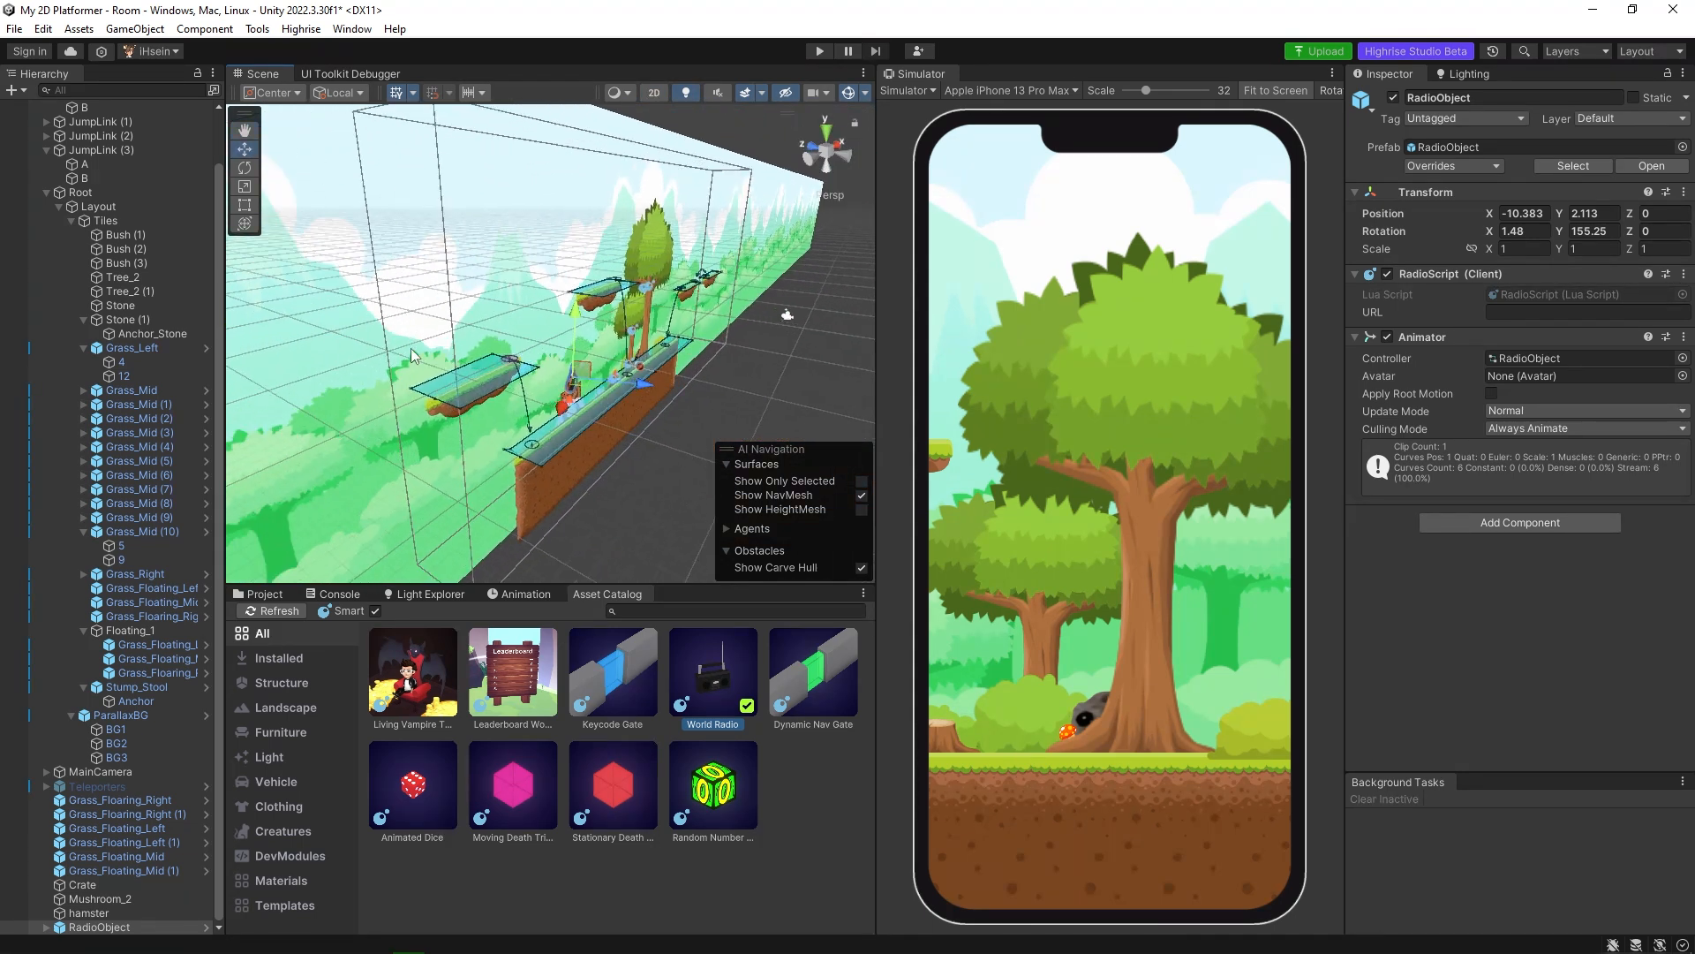
click(358, 310)
click(337, 341)
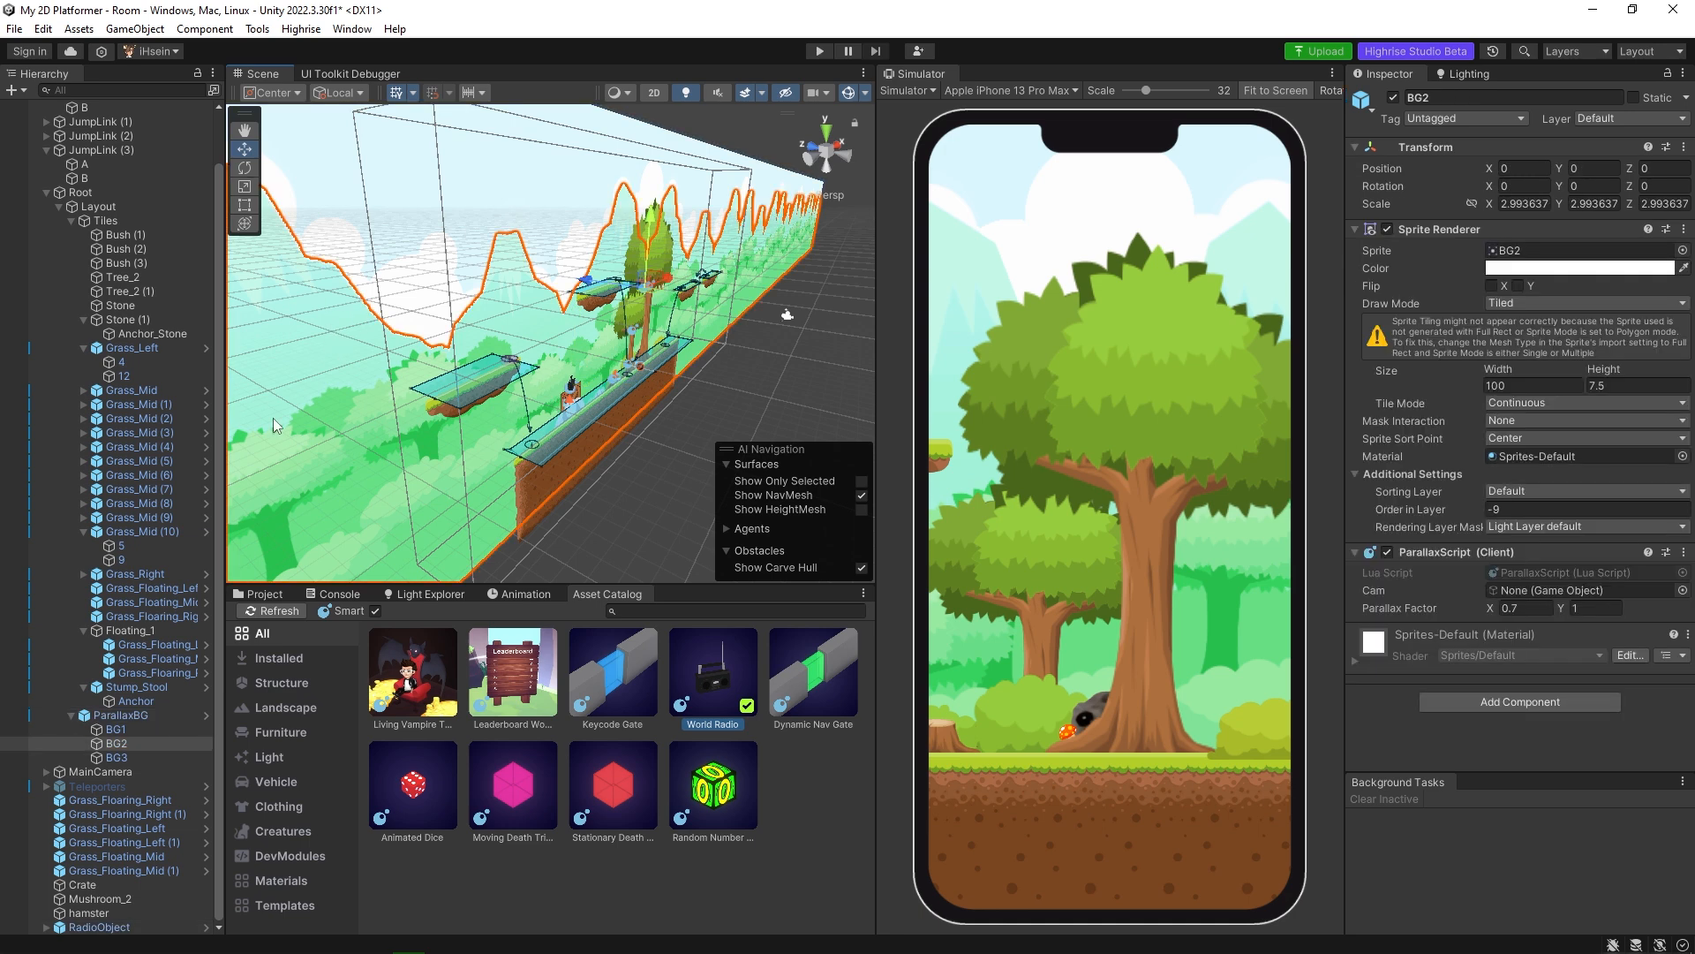
click(127, 714)
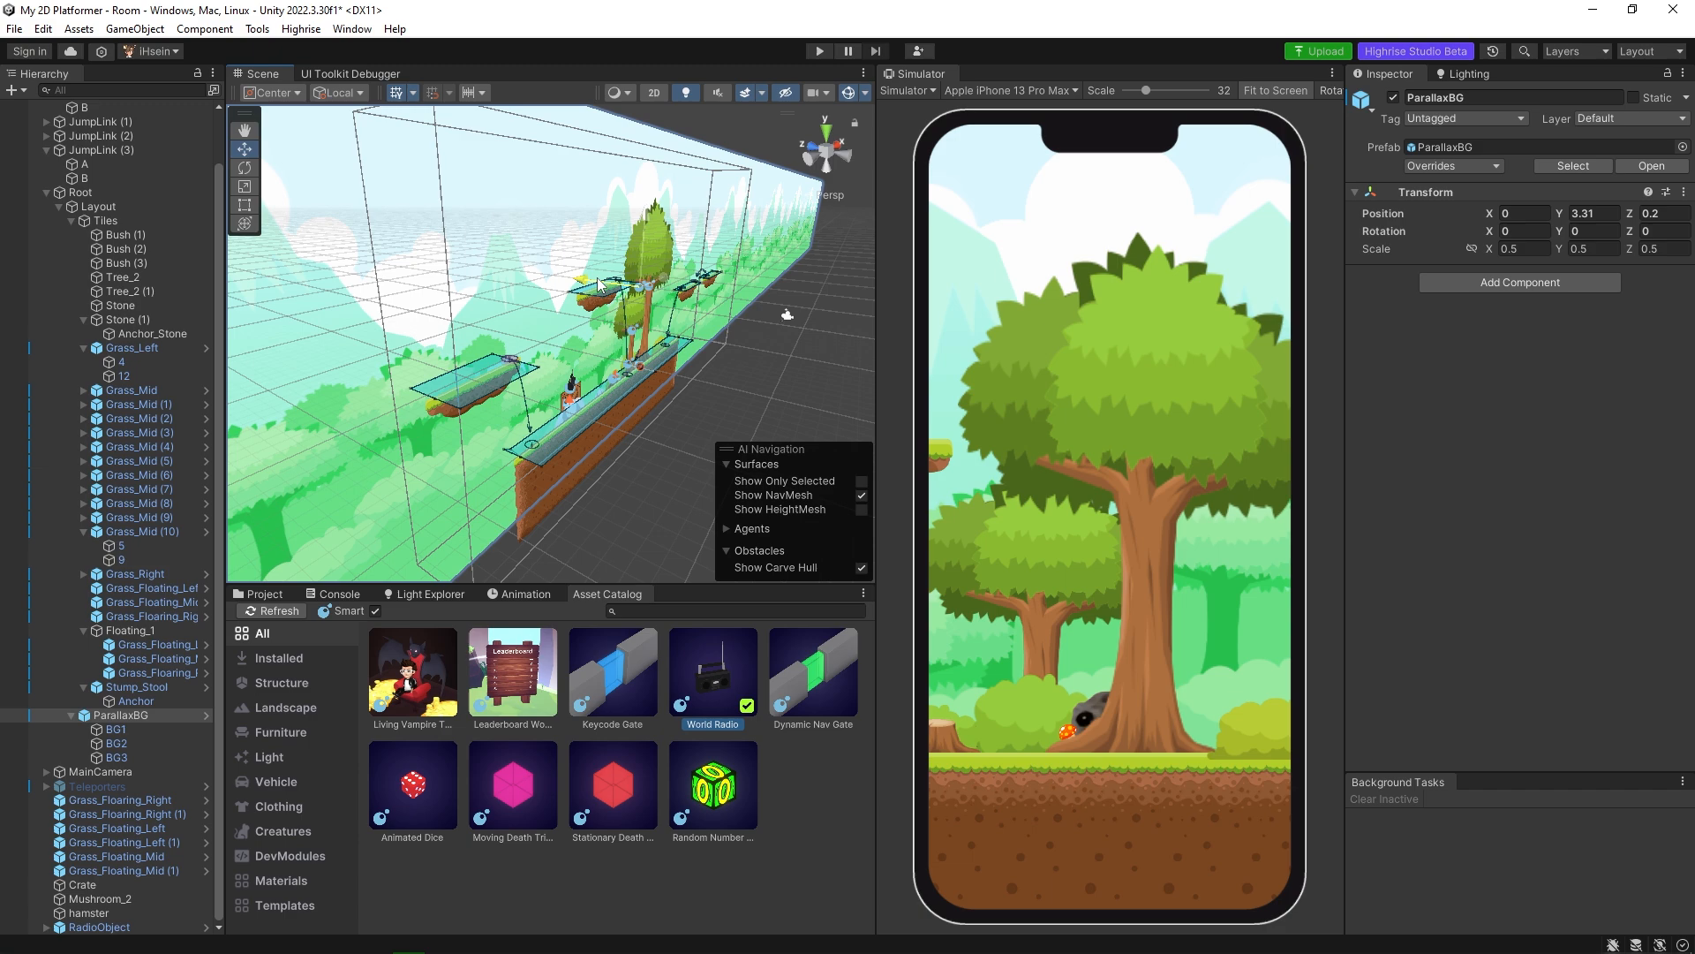
Examine in 3D how the ParallaxBG background sits behind the platforms and the radio on the crate.
drag(605, 285, 658, 396)
scroll(561, 397, up, 10)
key(f)
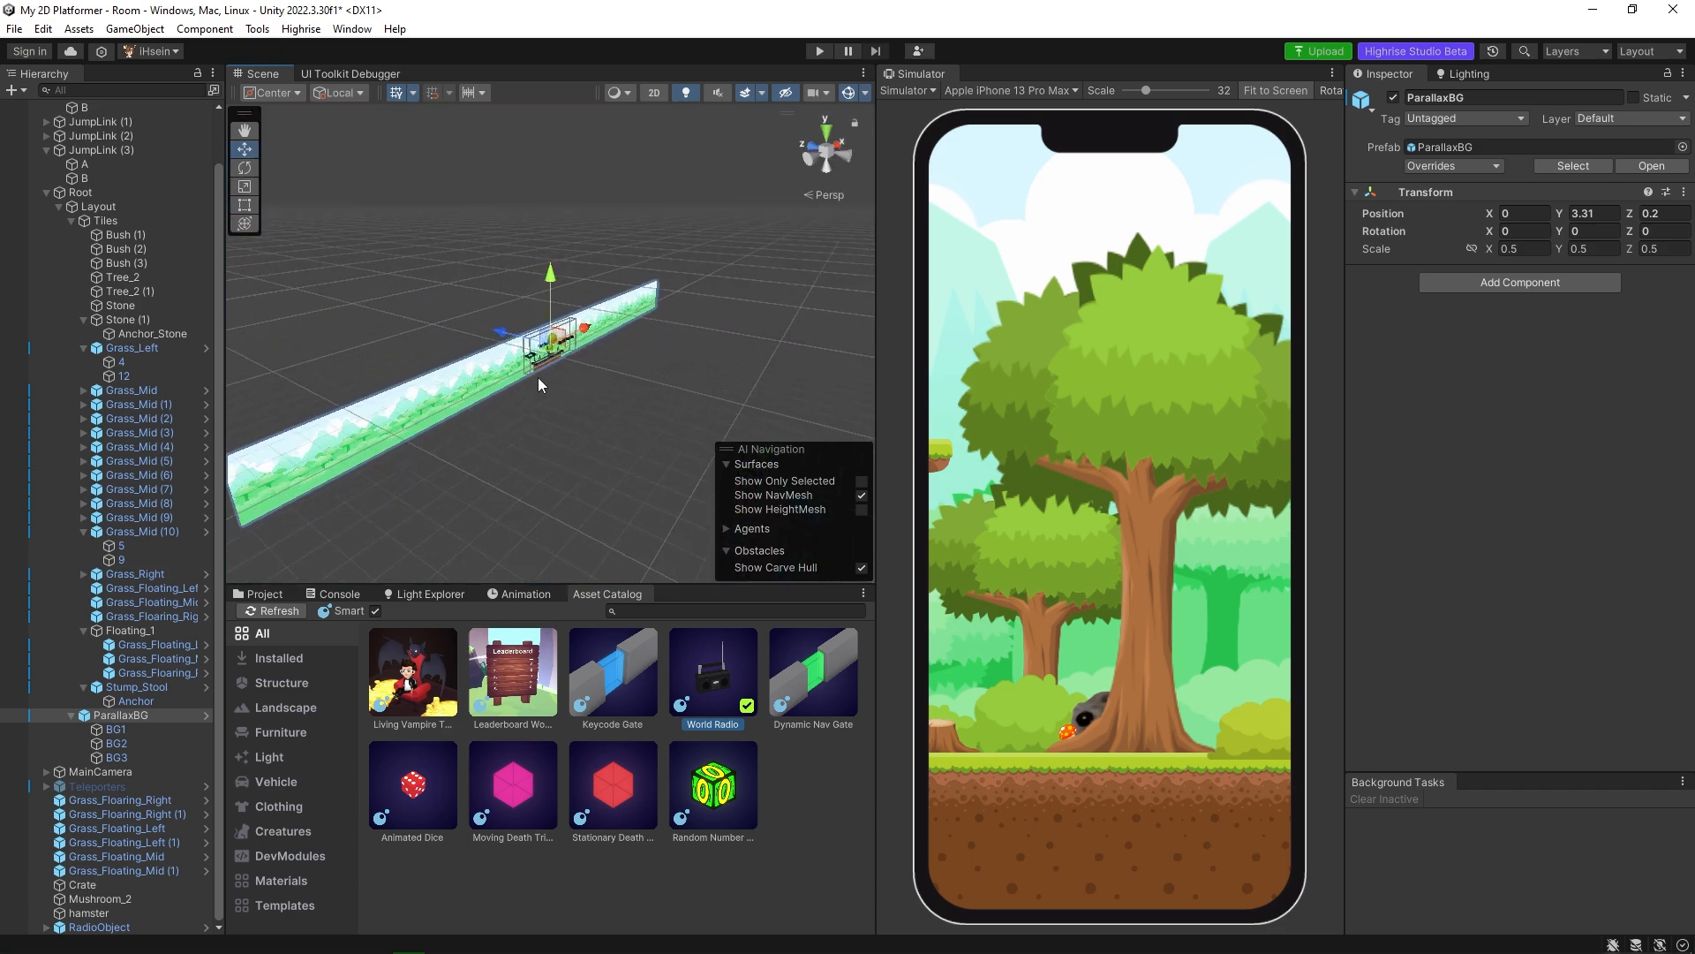
scroll(535, 380, up, 6)
middle_drag(553, 375, 498, 394)
scroll(509, 374, up, 10)
scroll(498, 394, up, 4)
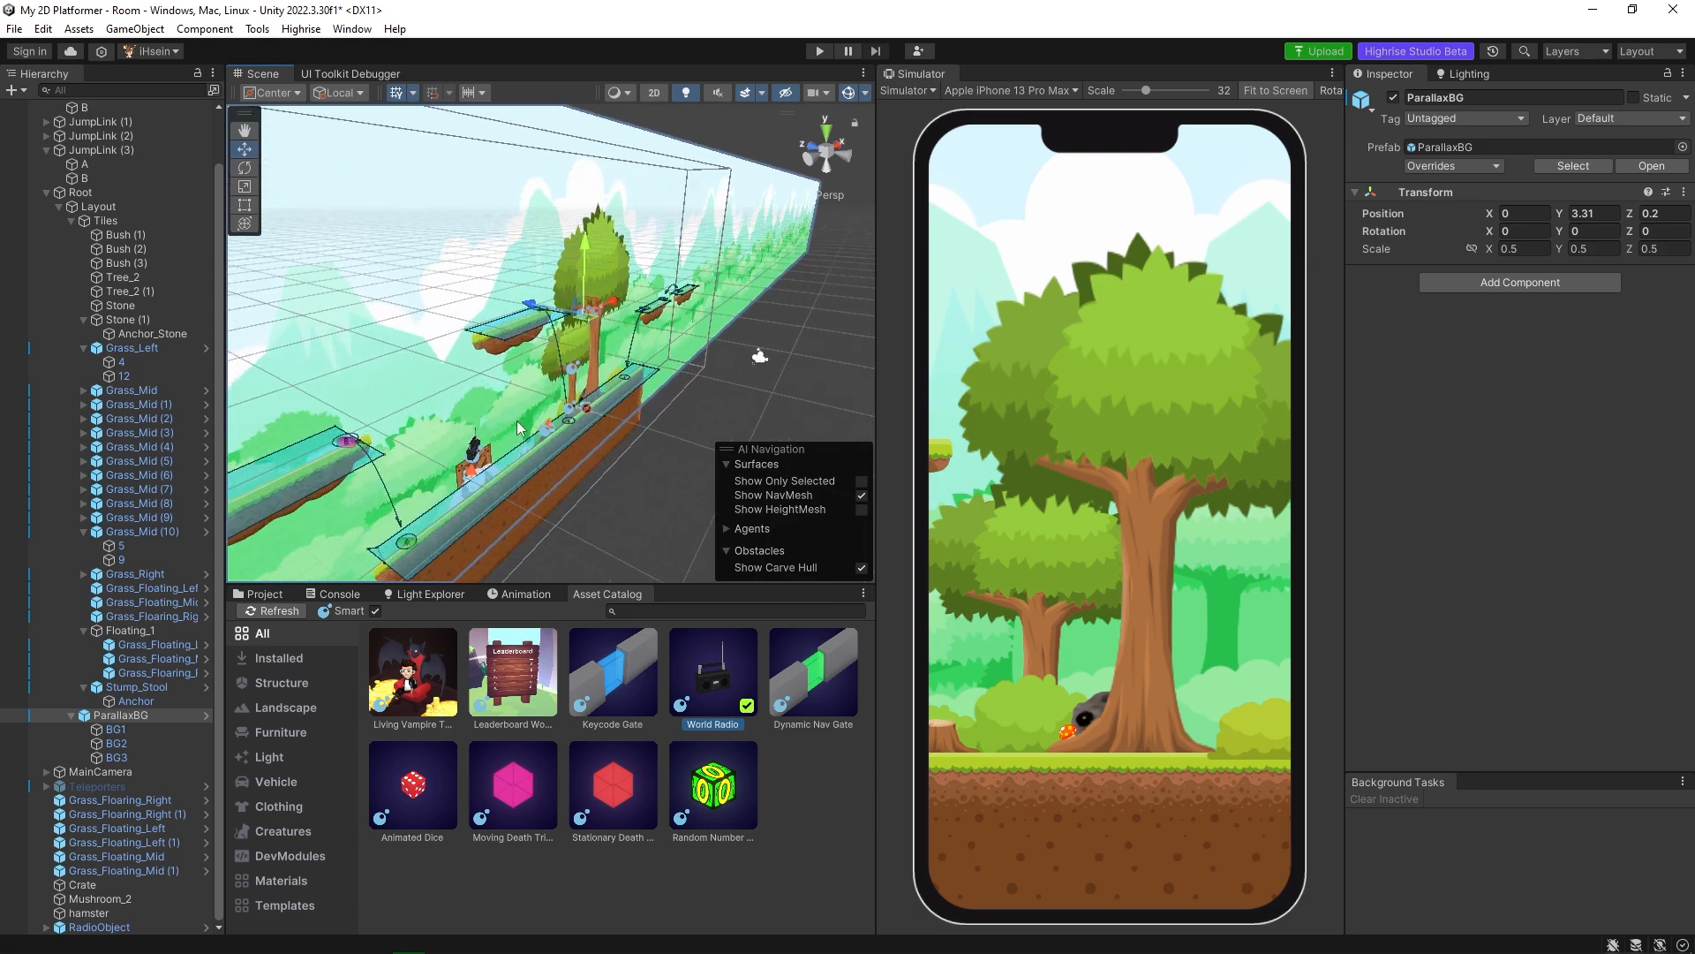
click(476, 448)
key(f)
alt+drag(446, 331, 700, 371)
scroll(702, 376, down, 12)
scroll(700, 372, down, 10)
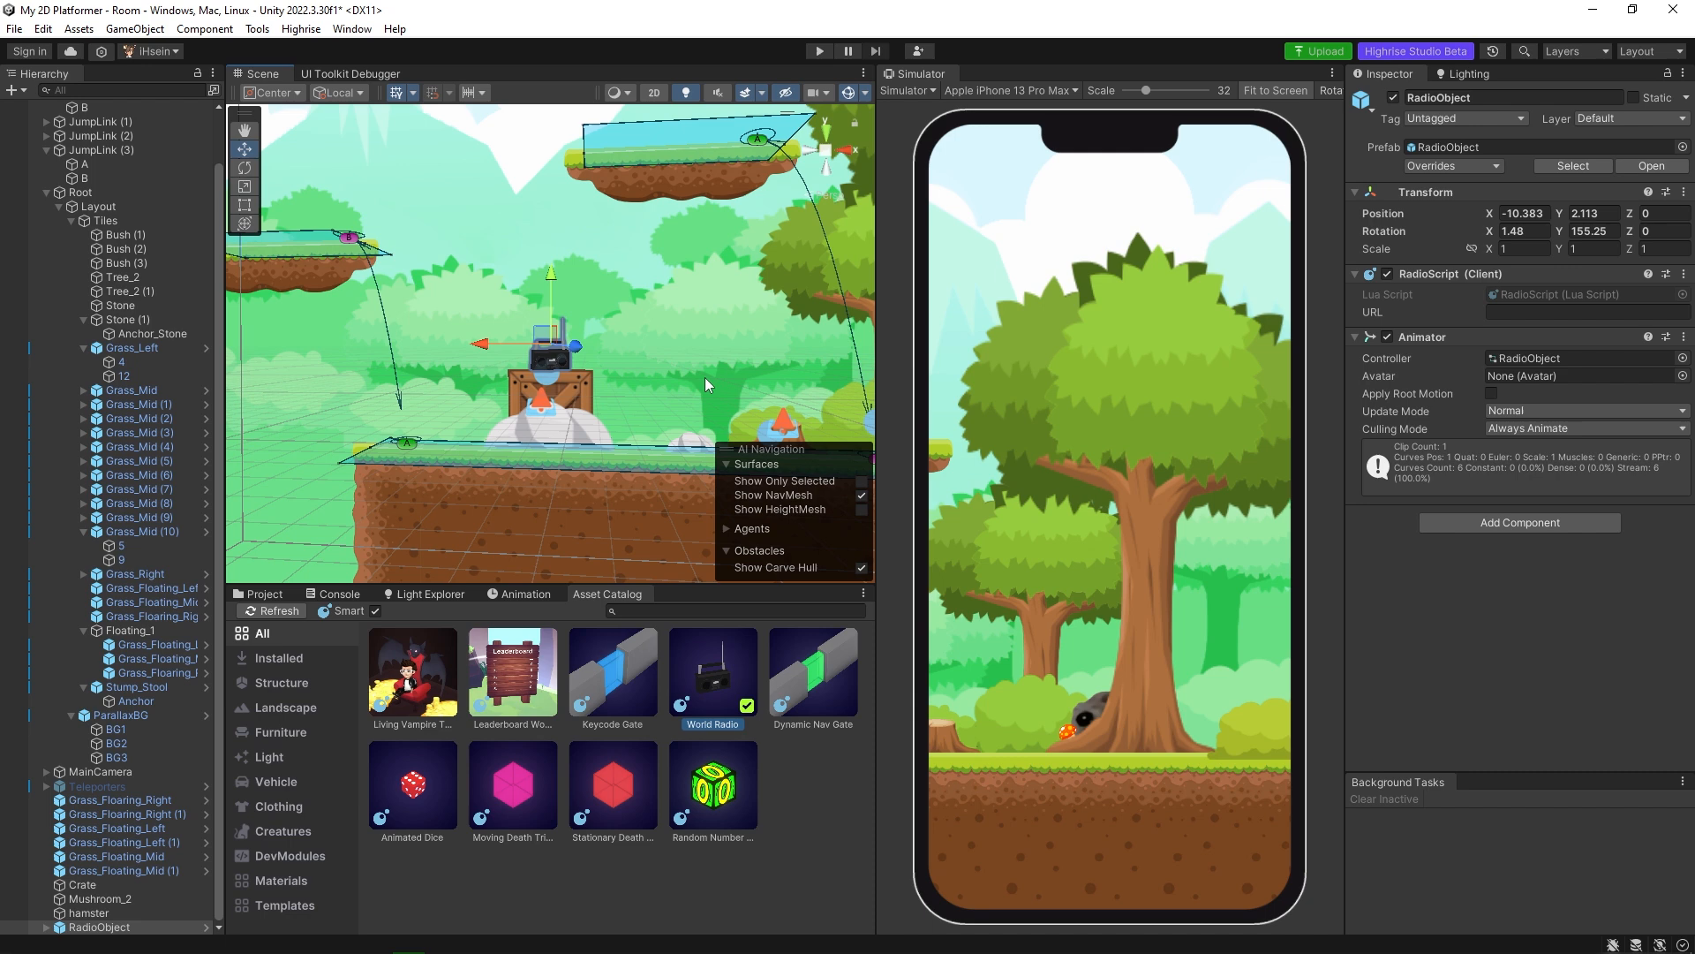
scroll(542, 487, down, 2)
click(525, 563)
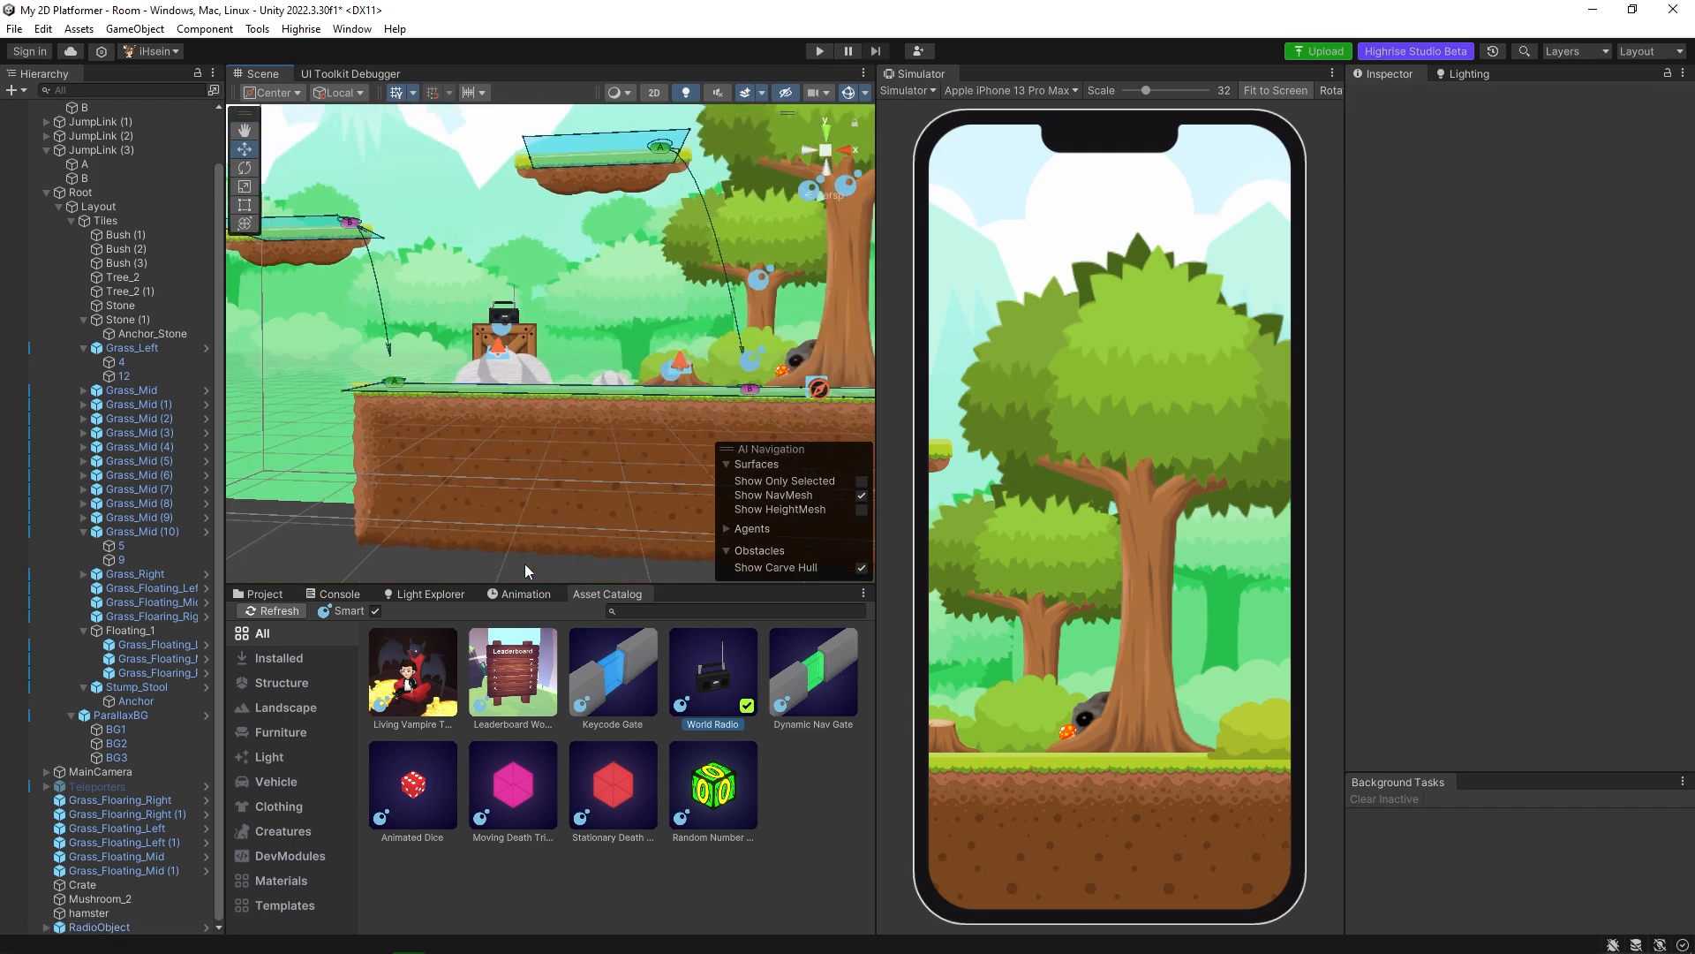
alt+drag(629, 388, 650, 388)
alt+drag(526, 324, 546, 326)
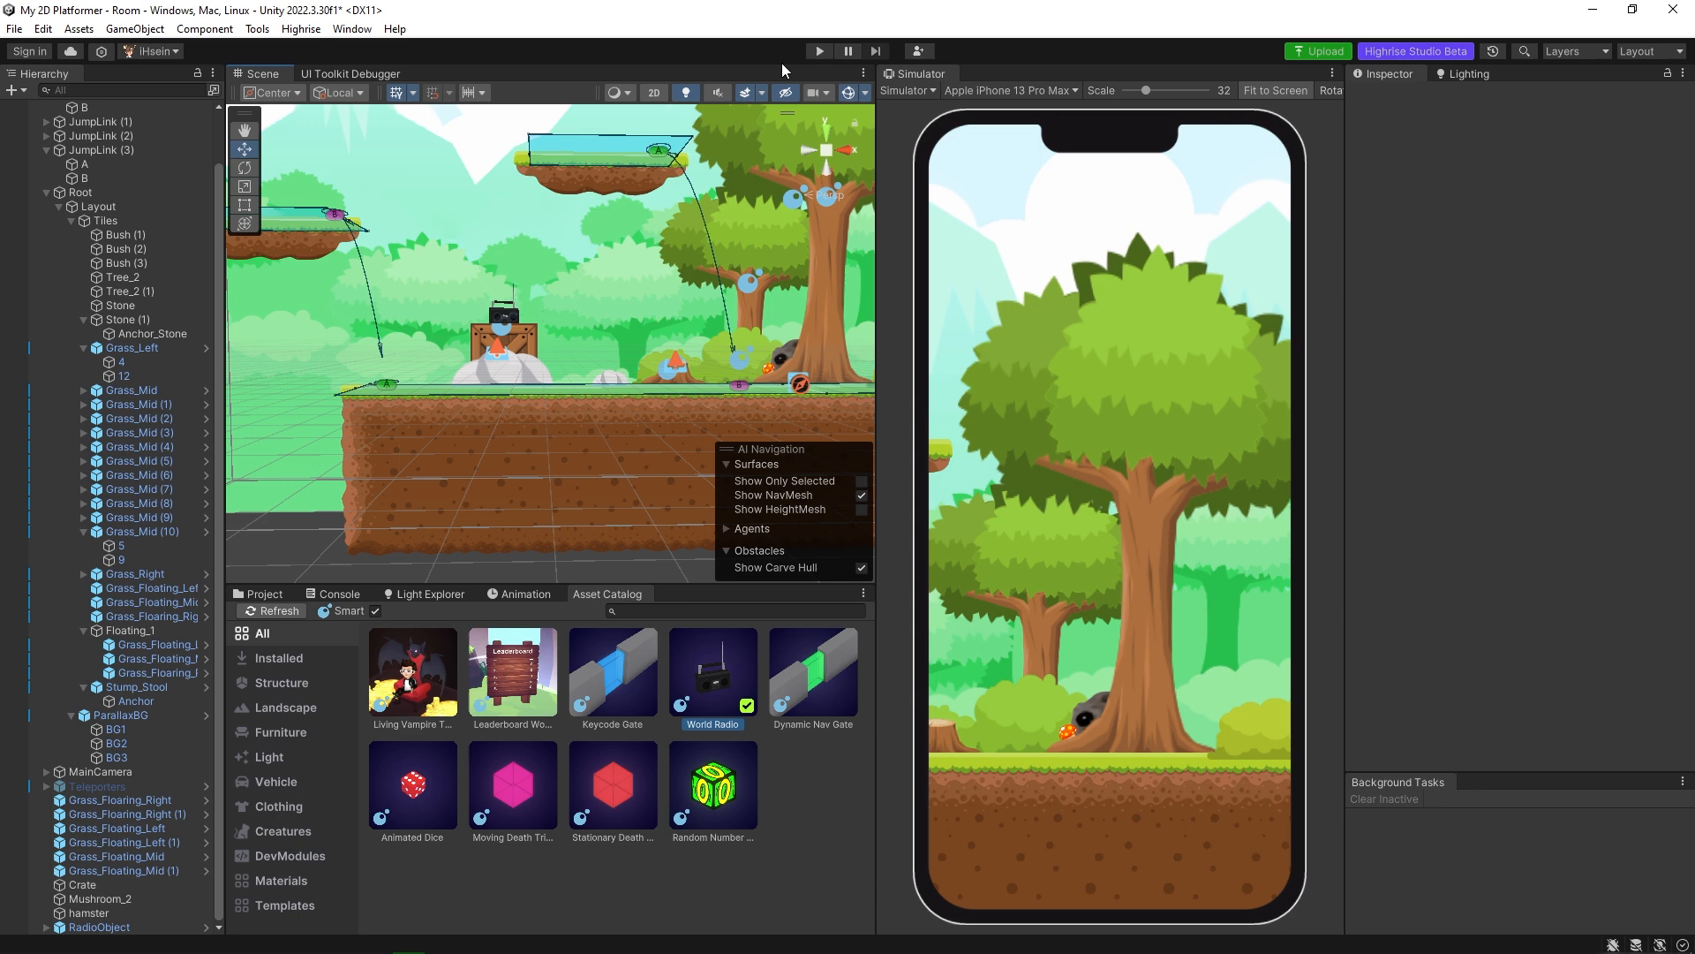
Play-test the room by walking the avatar over to the radio on the crate, and stop the playback.
click(818, 51)
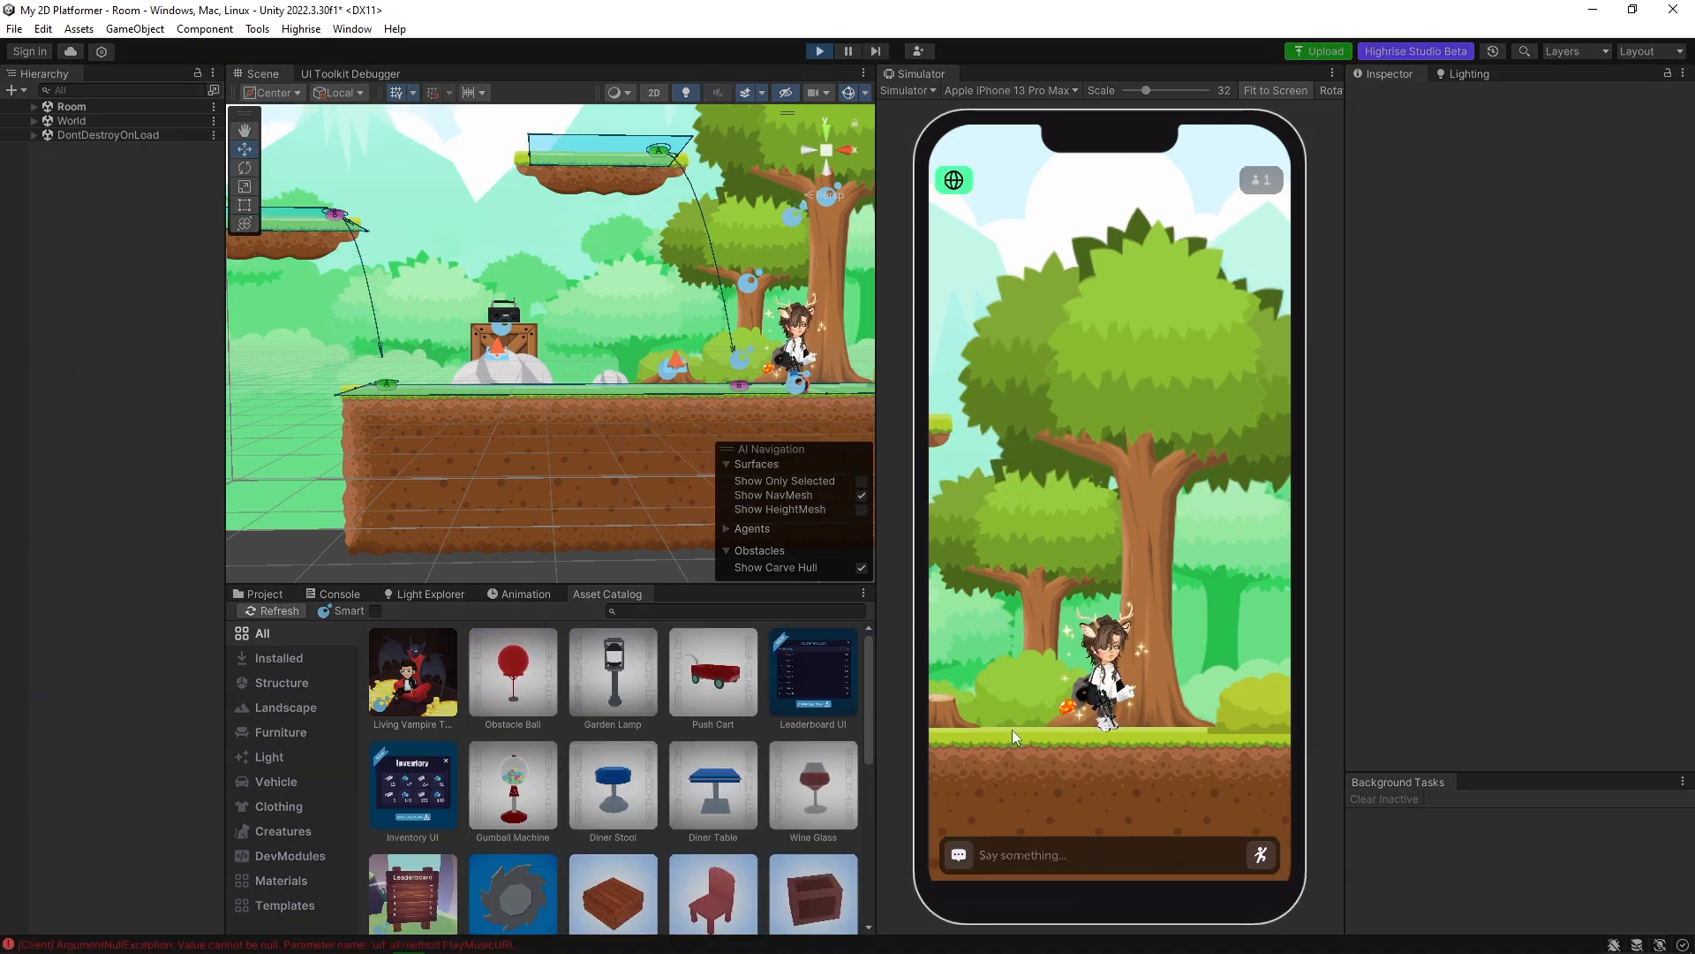
click(957, 726)
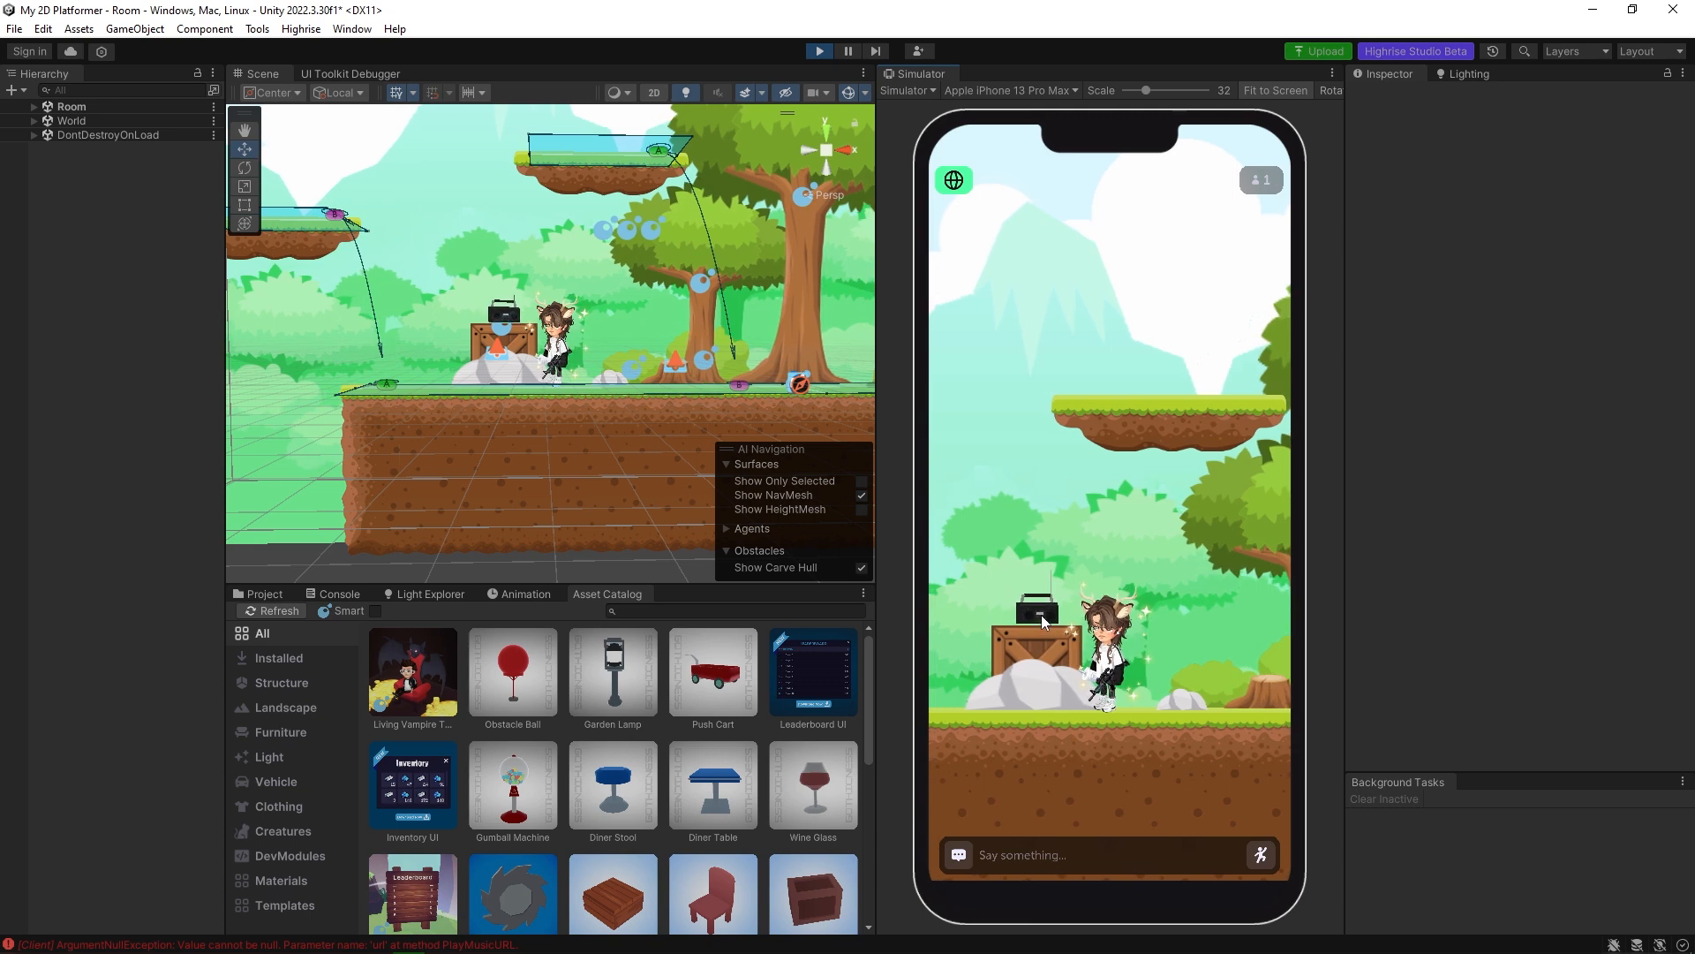
click(818, 53)
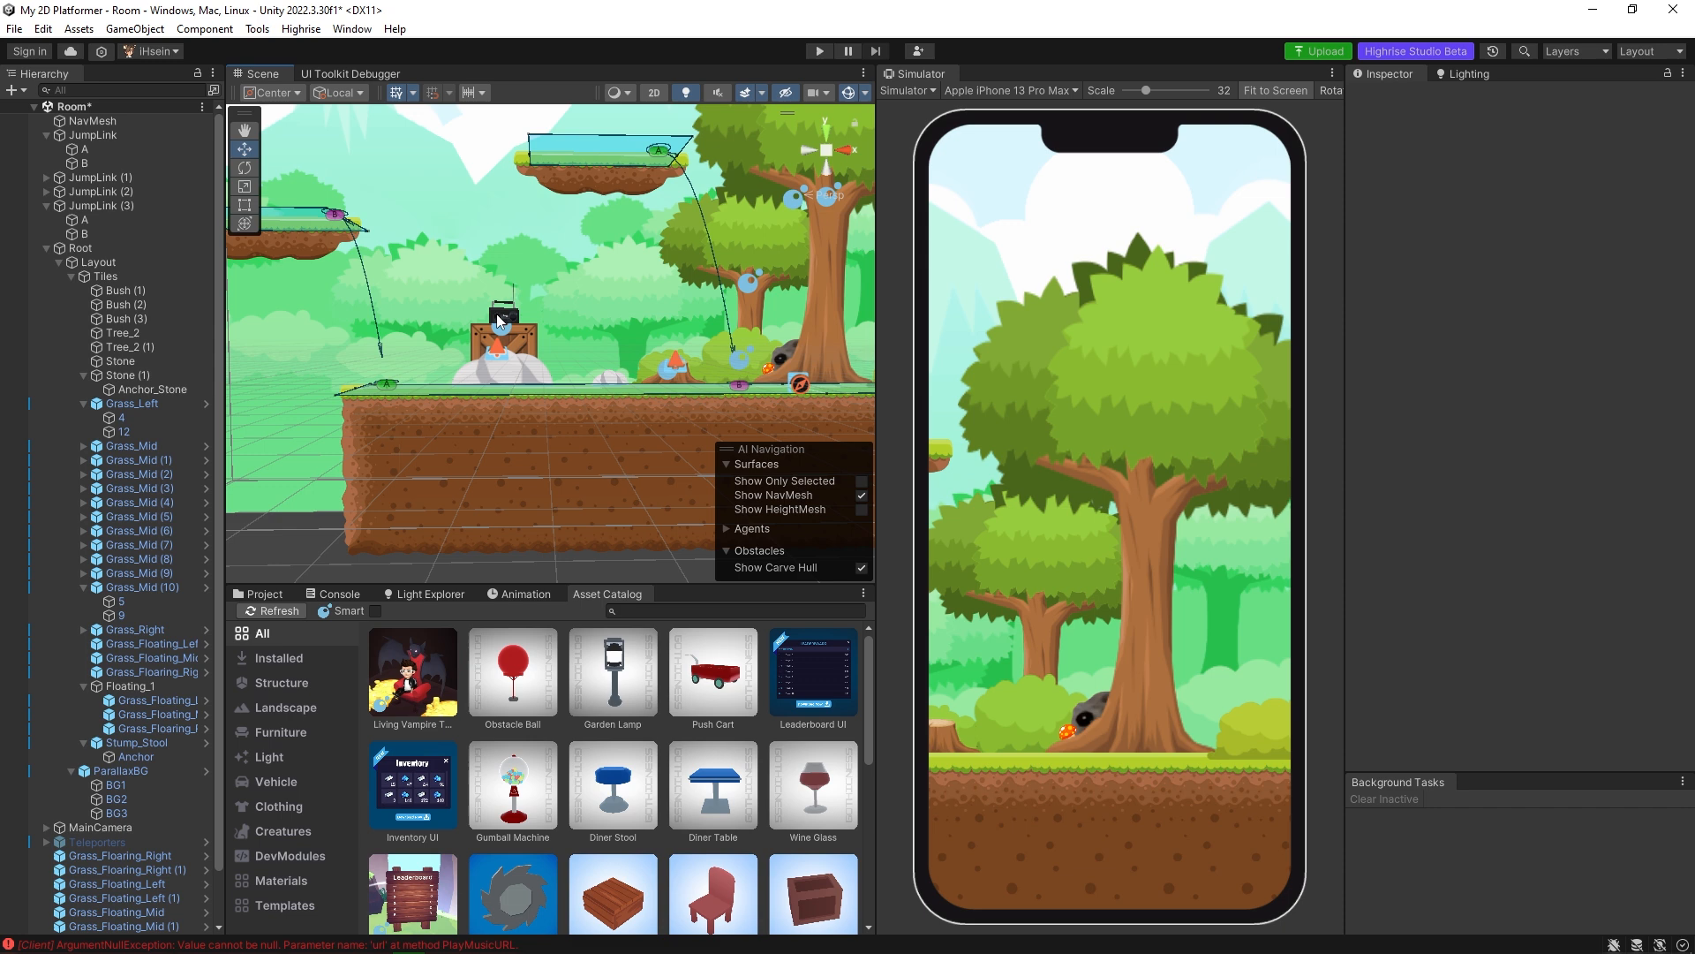
Check the radio's URL setting, return the scene to 2D view, and delete RadioObject.
click(499, 319)
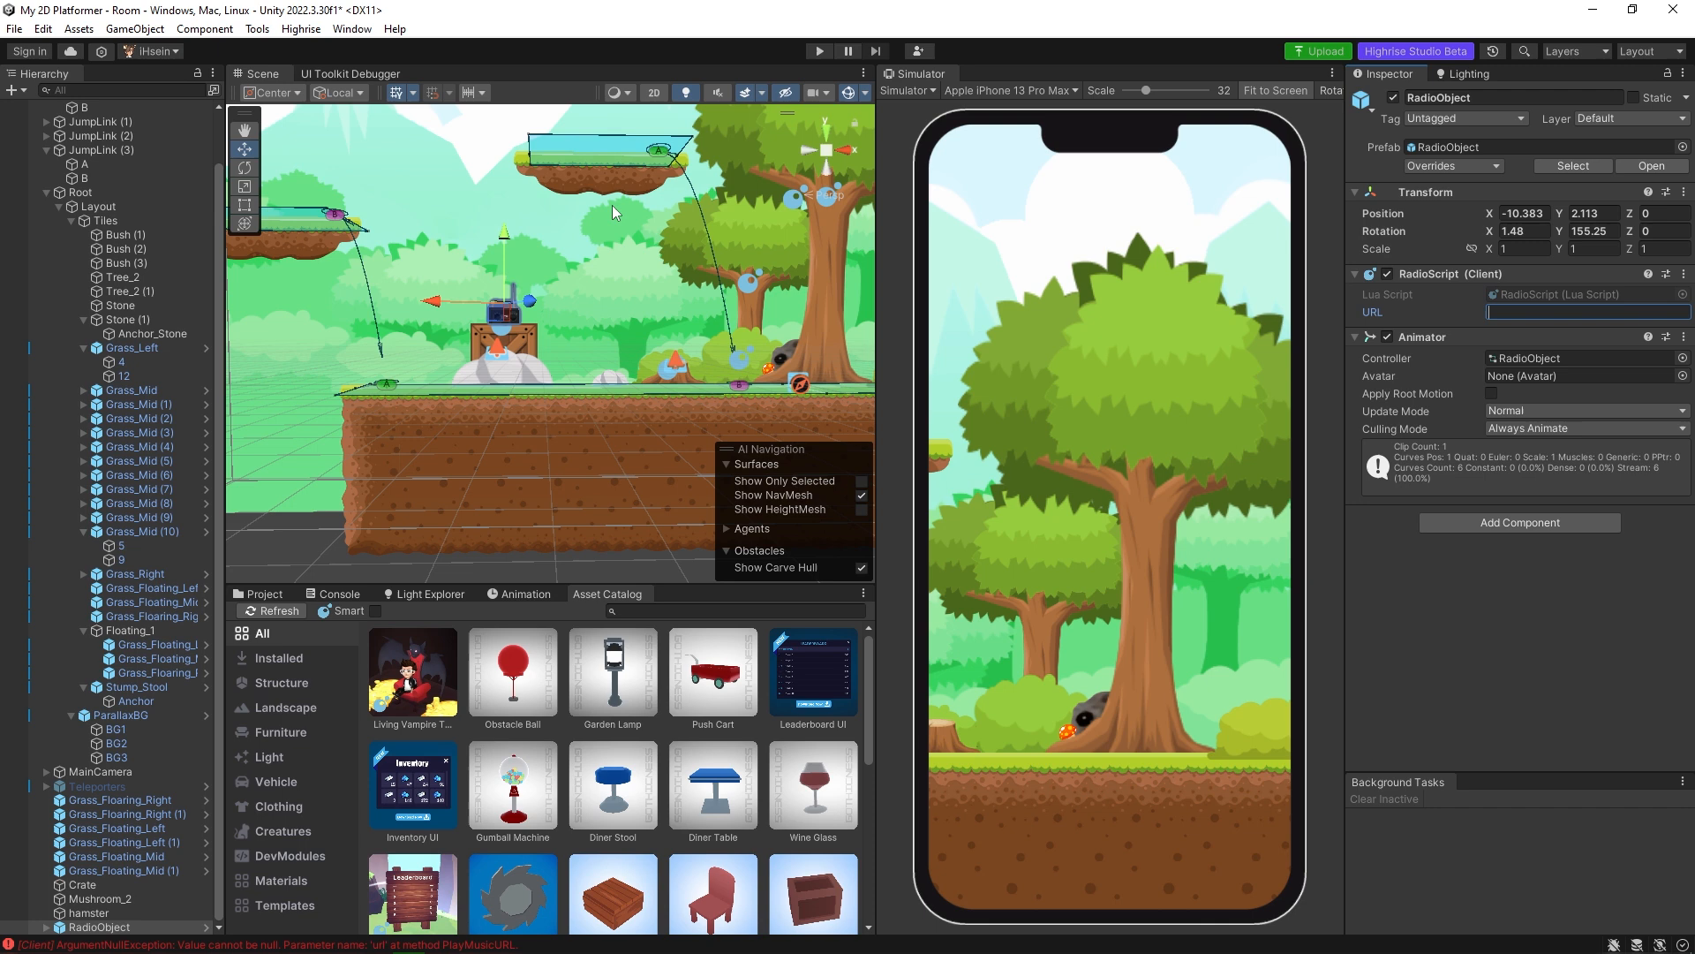
click(657, 95)
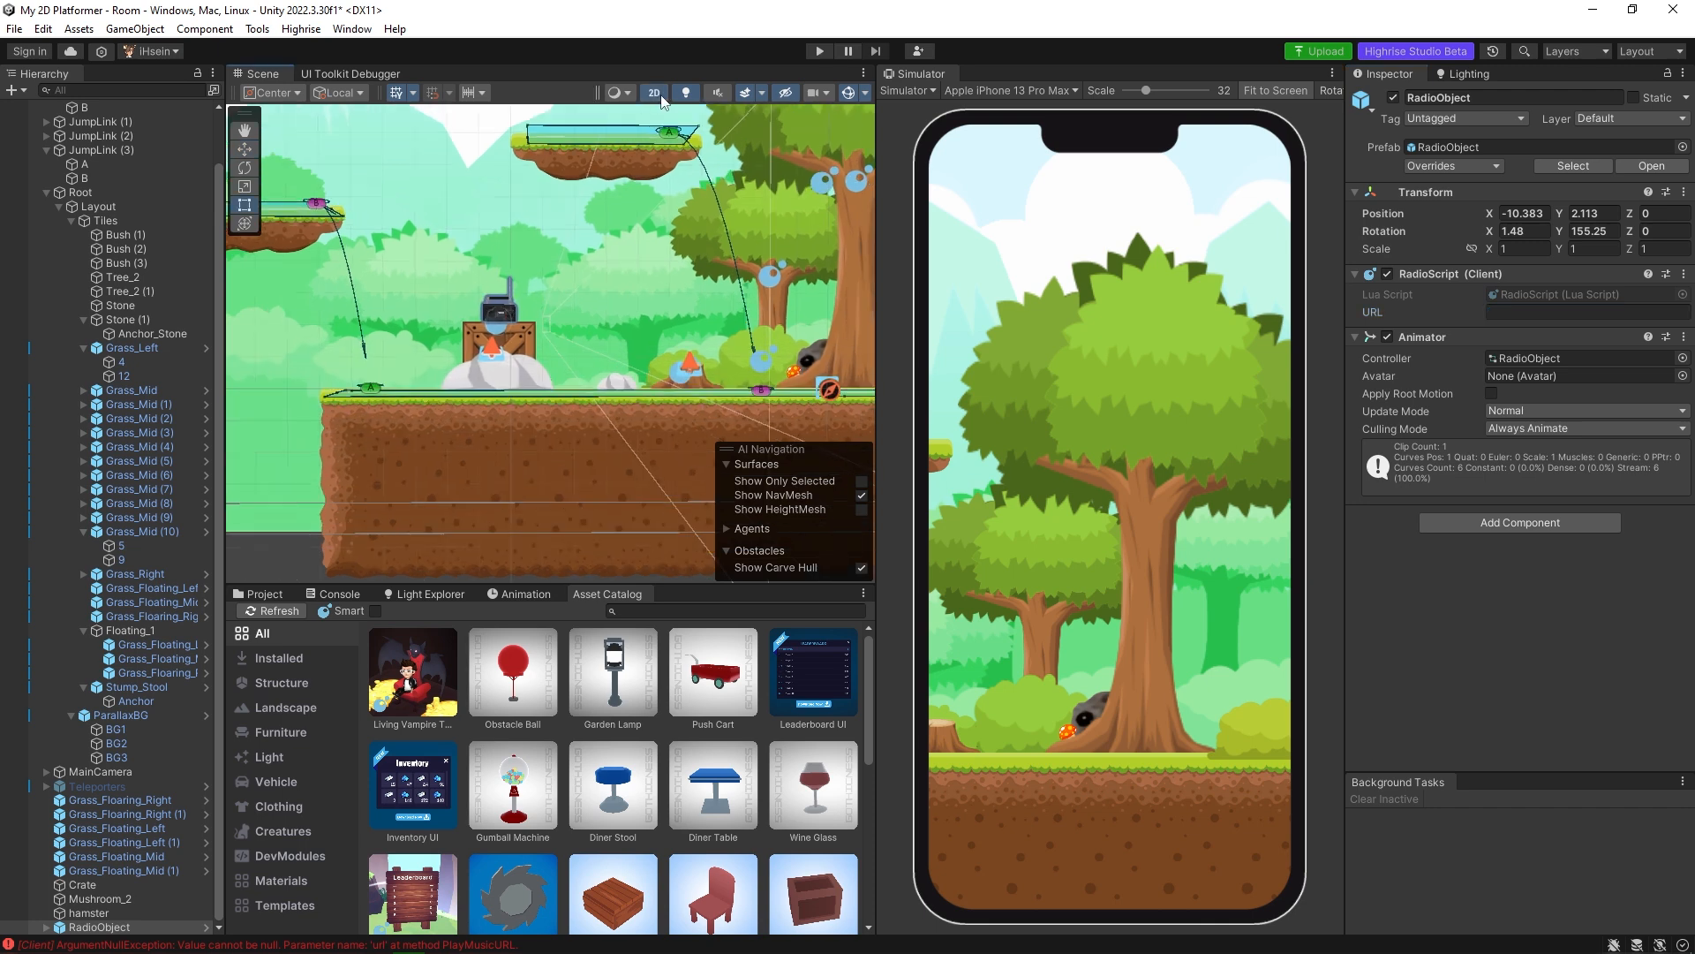
click(491, 316)
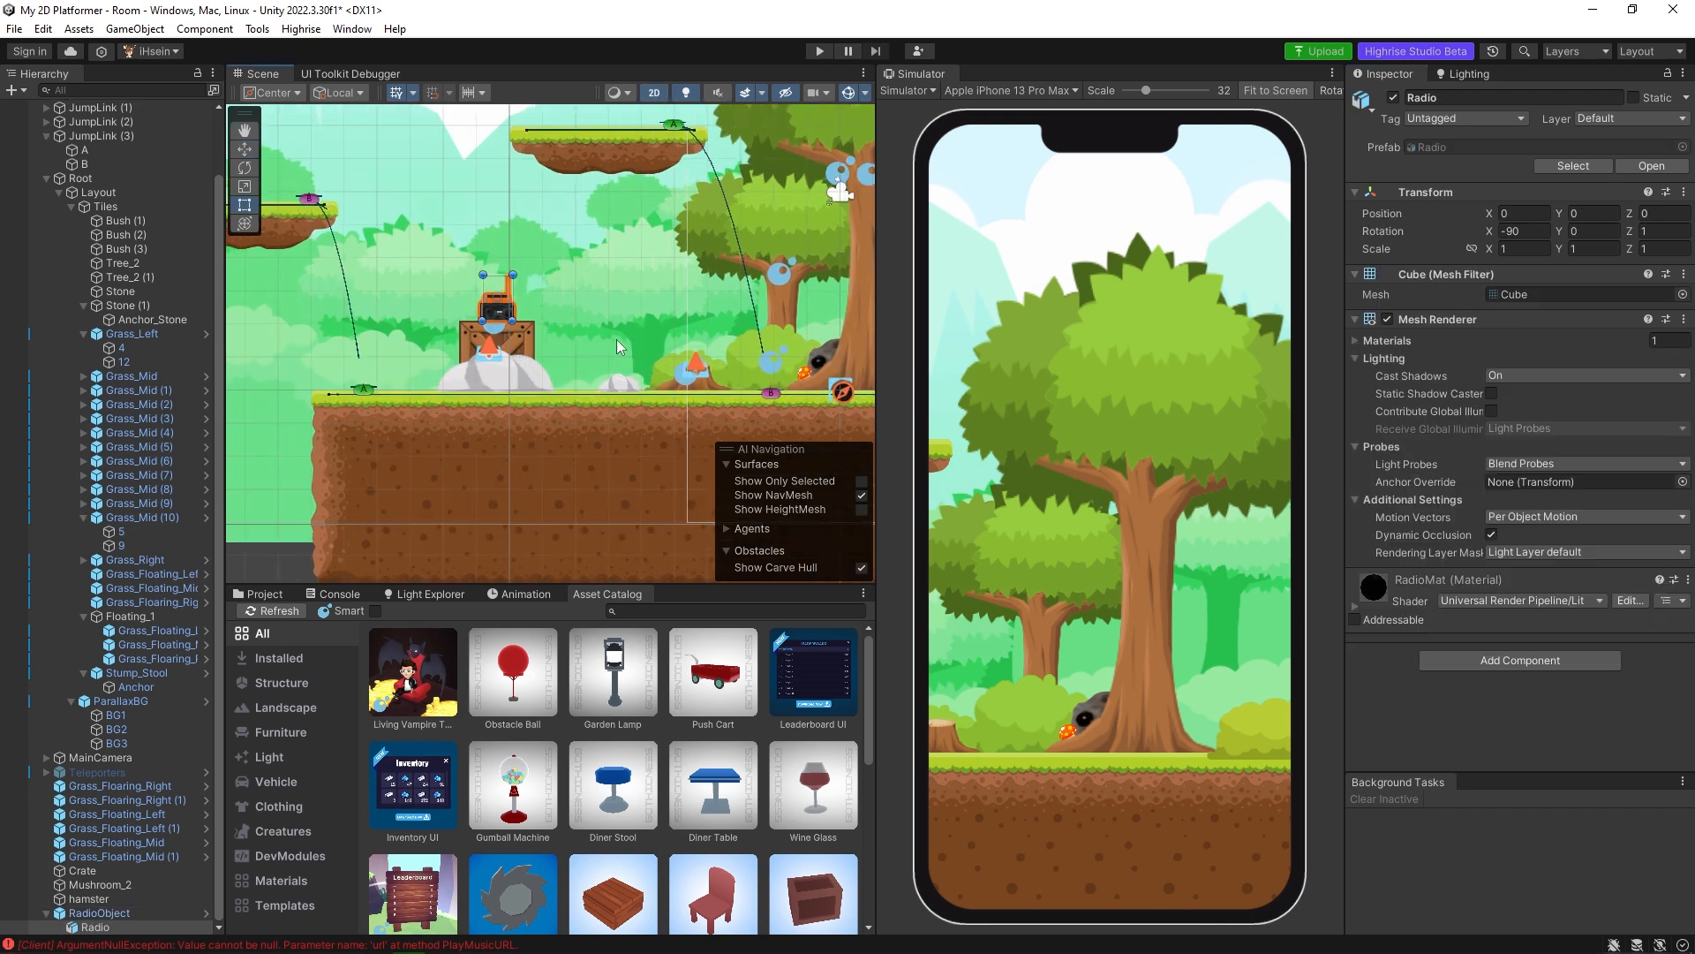
click(111, 914)
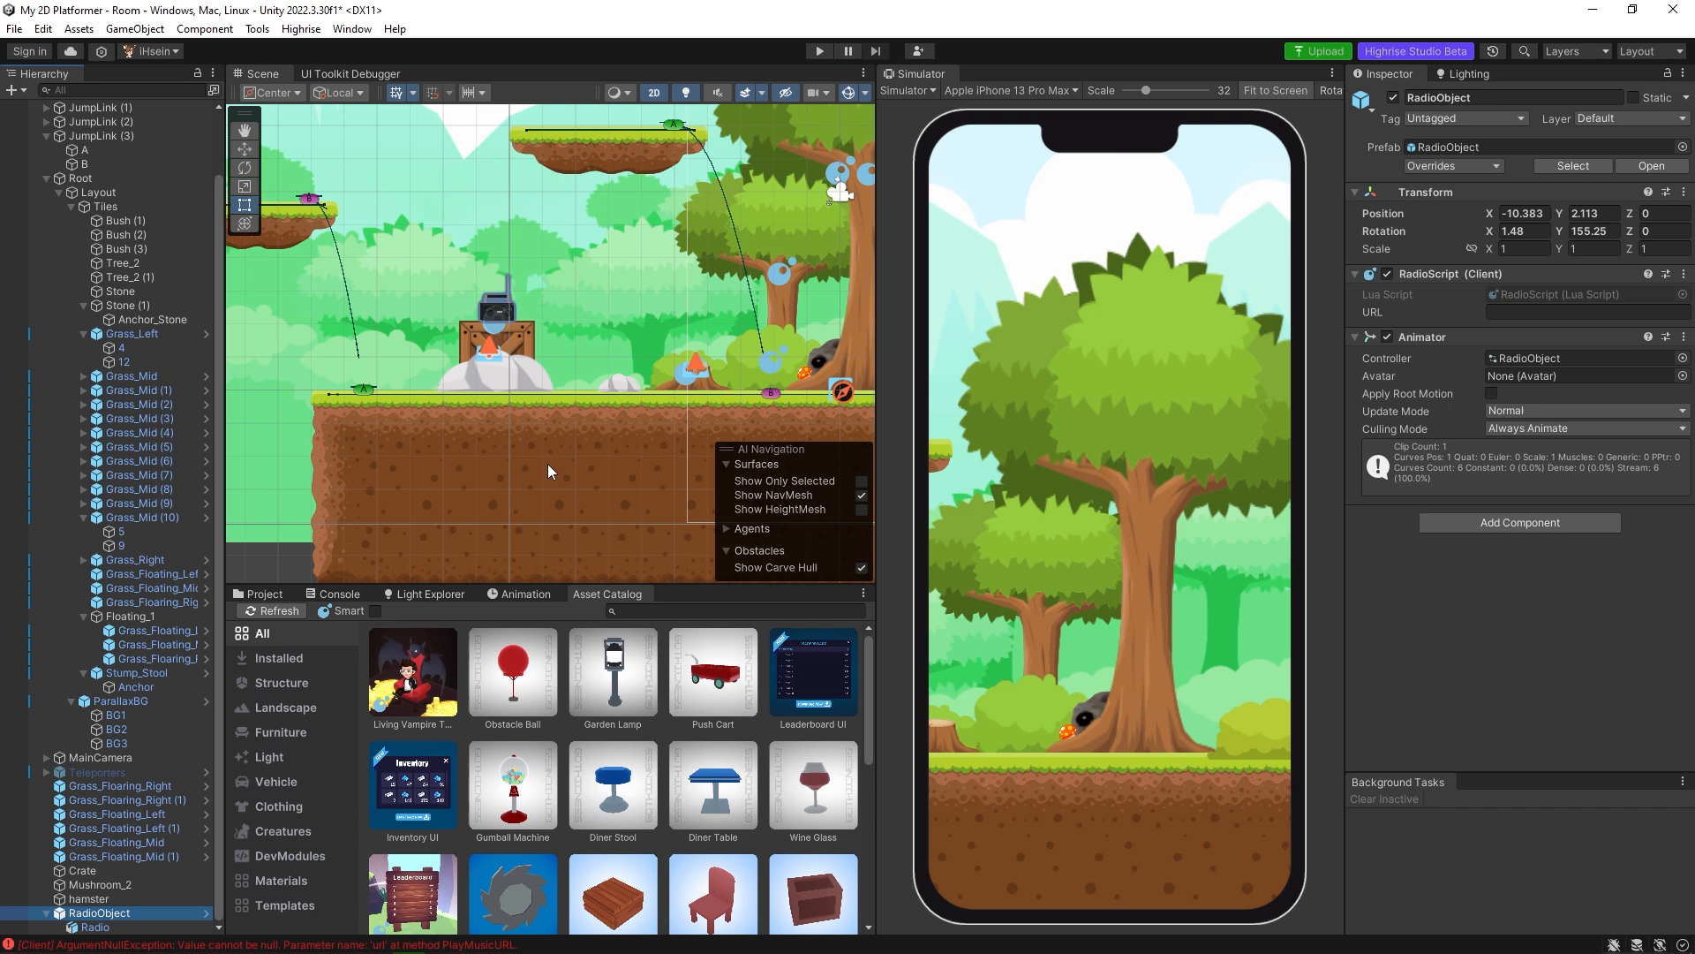
key(Delete)
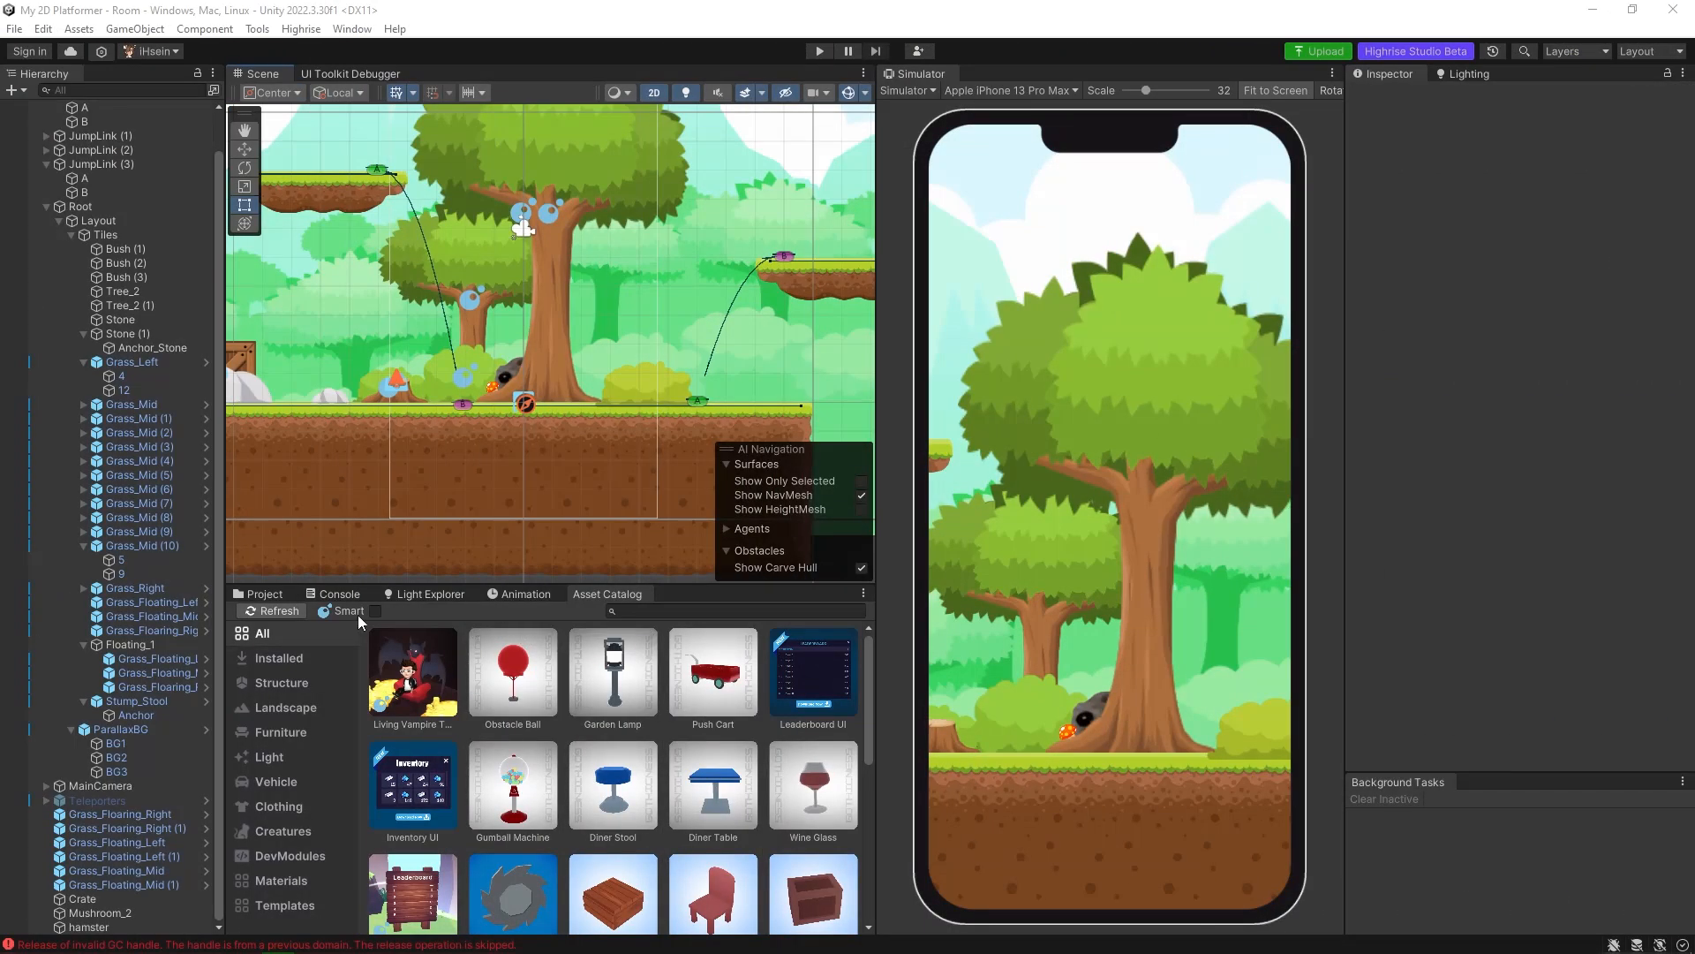
Install the wooden leaderboard smart asset and place it on the grass beyond the bush, at about X 7.14, Y -0.05.
click(374, 612)
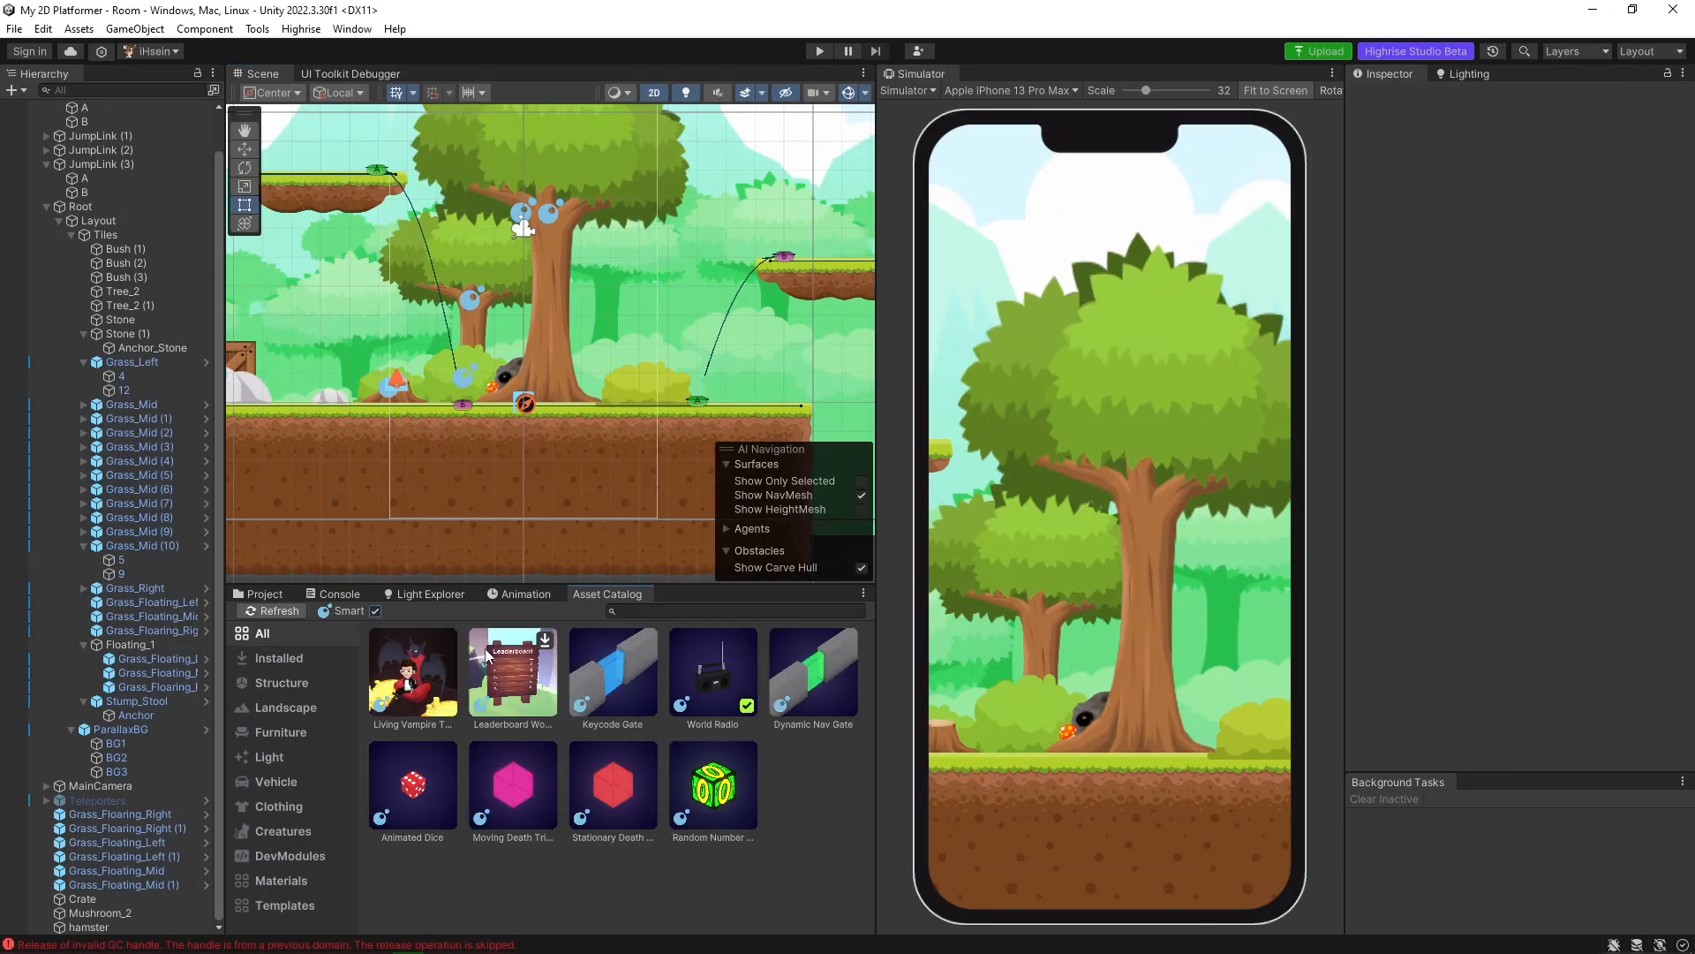
click(546, 641)
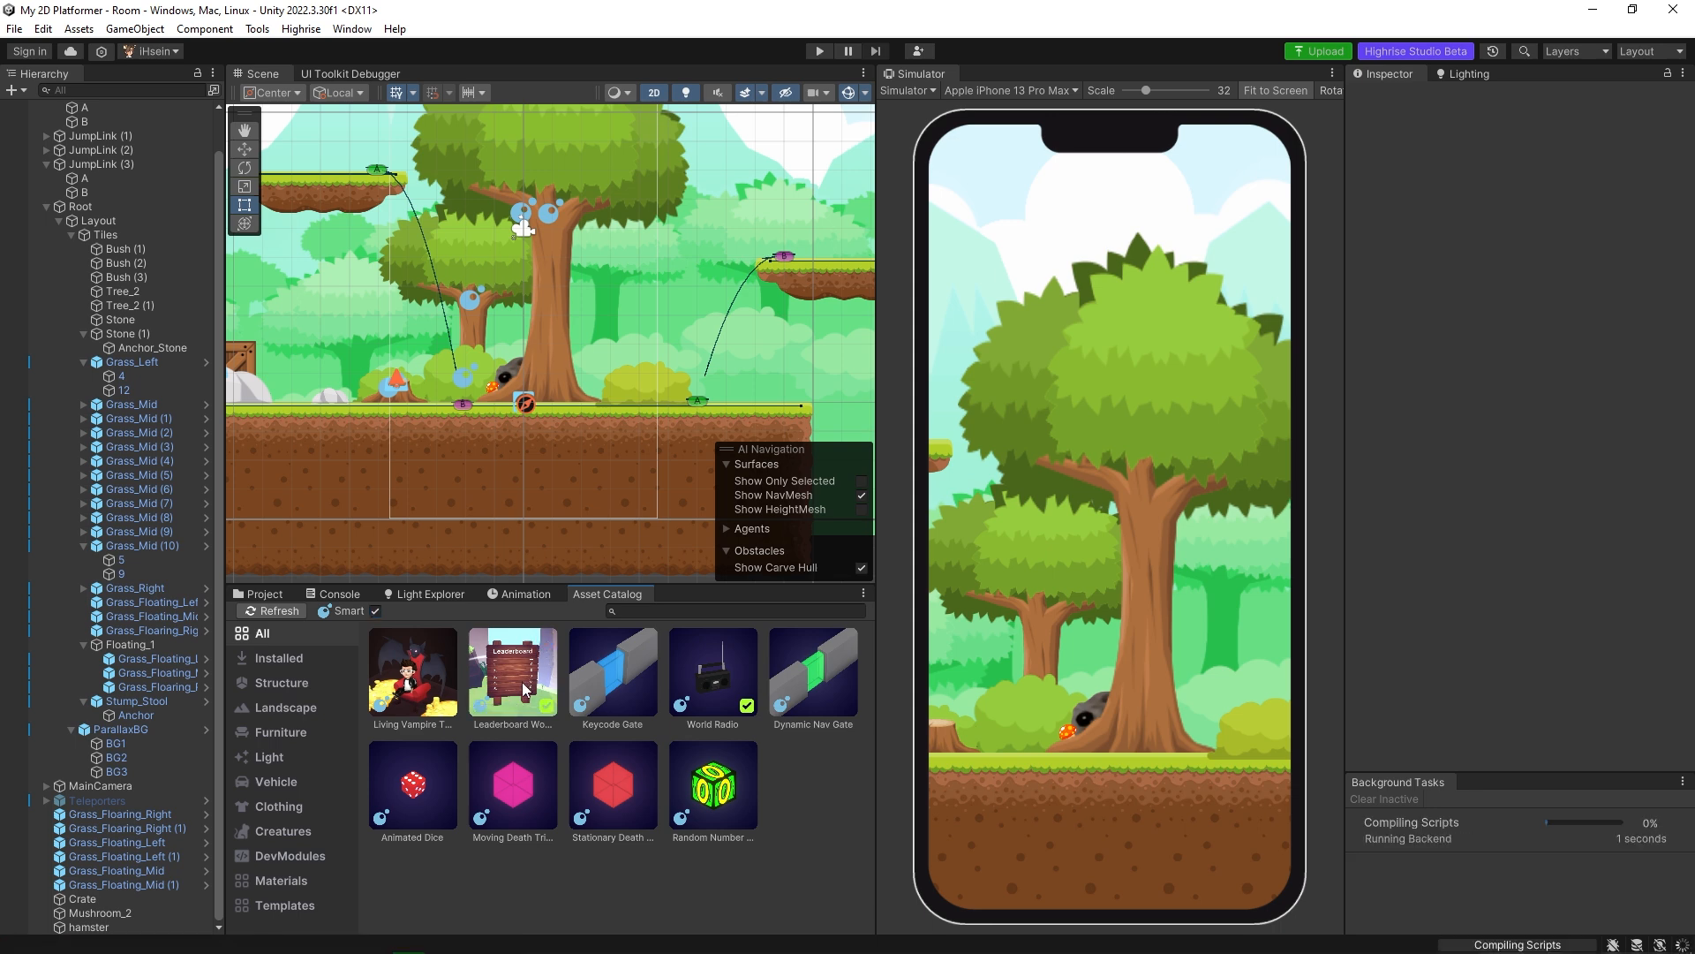
click(375, 611)
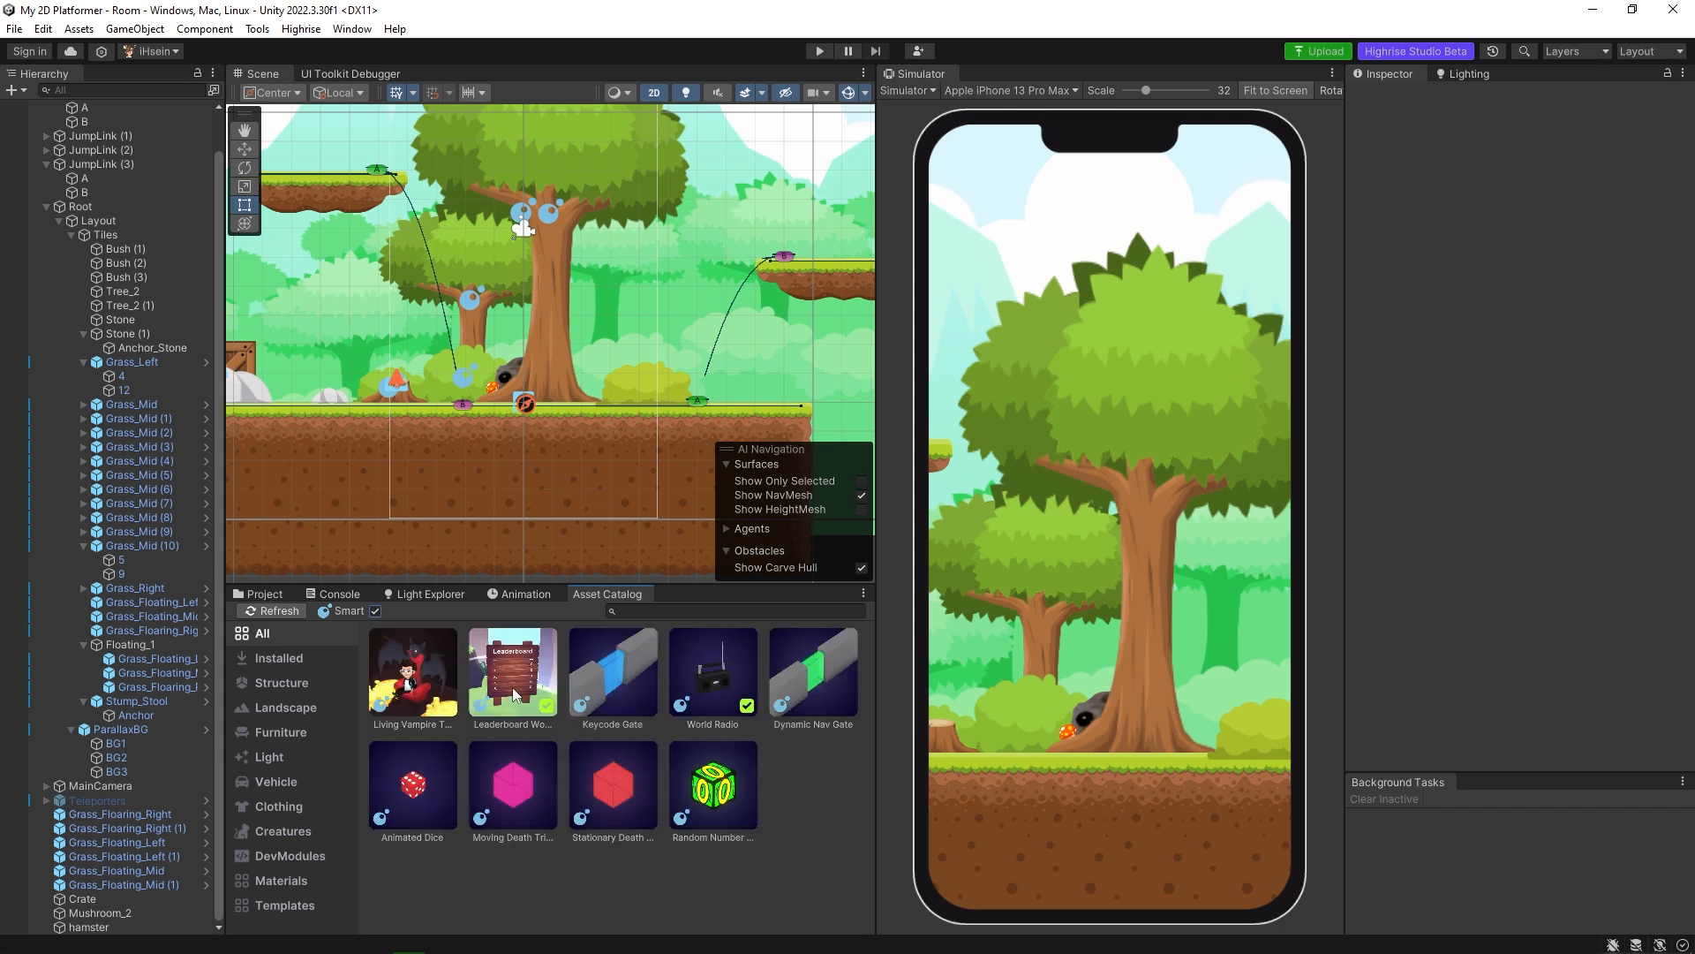
drag(516, 693, 730, 404)
middle_drag(761, 390, 685, 392)
scroll(686, 395, up, 6)
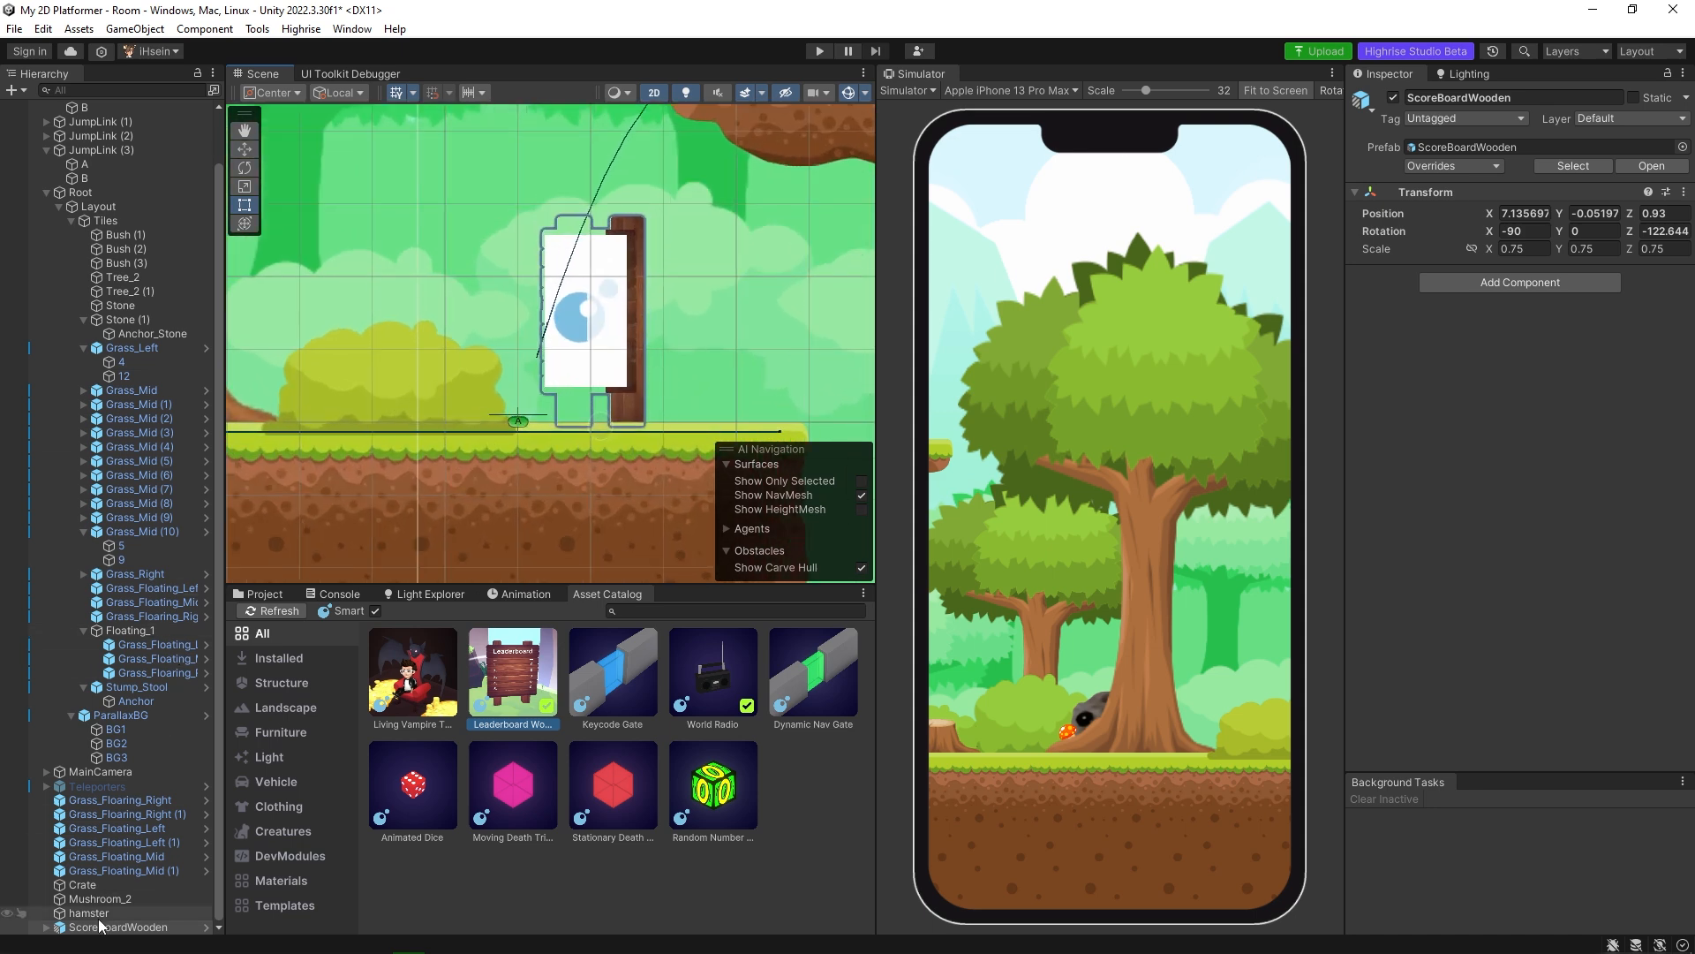
click(1524, 231)
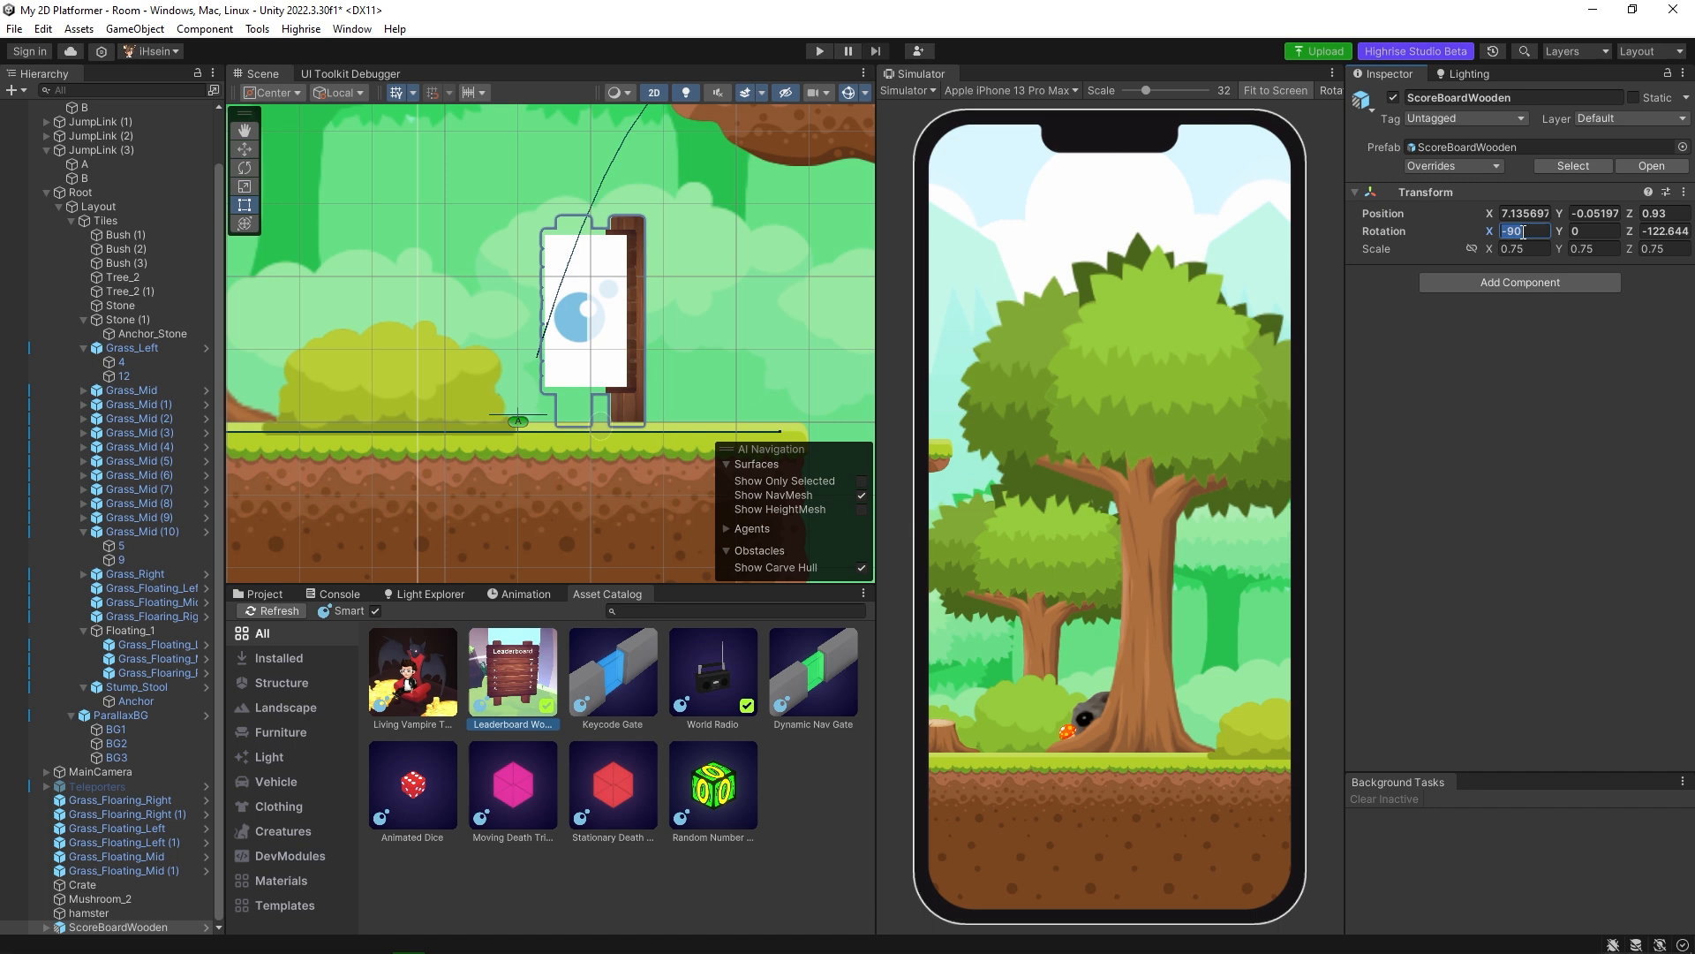
text(0)
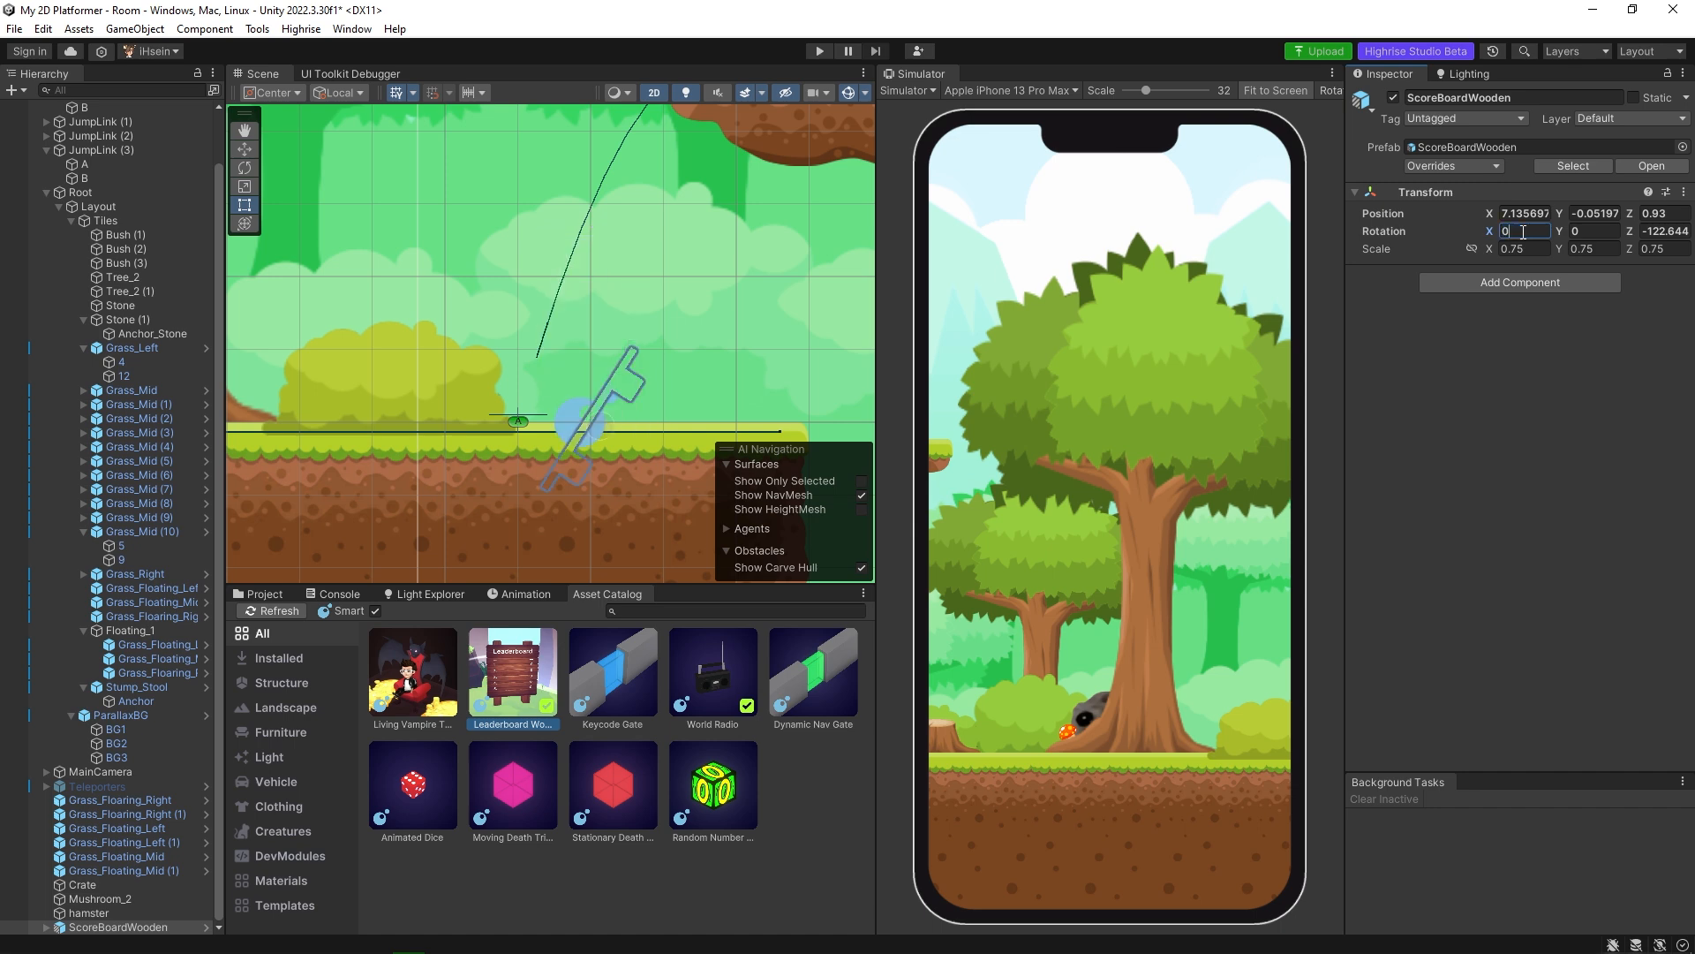
key(ctrl+z)
Set the wooden leaderboard's Y rotation to -45 degrees.
drag(1561, 230, 151, 273)
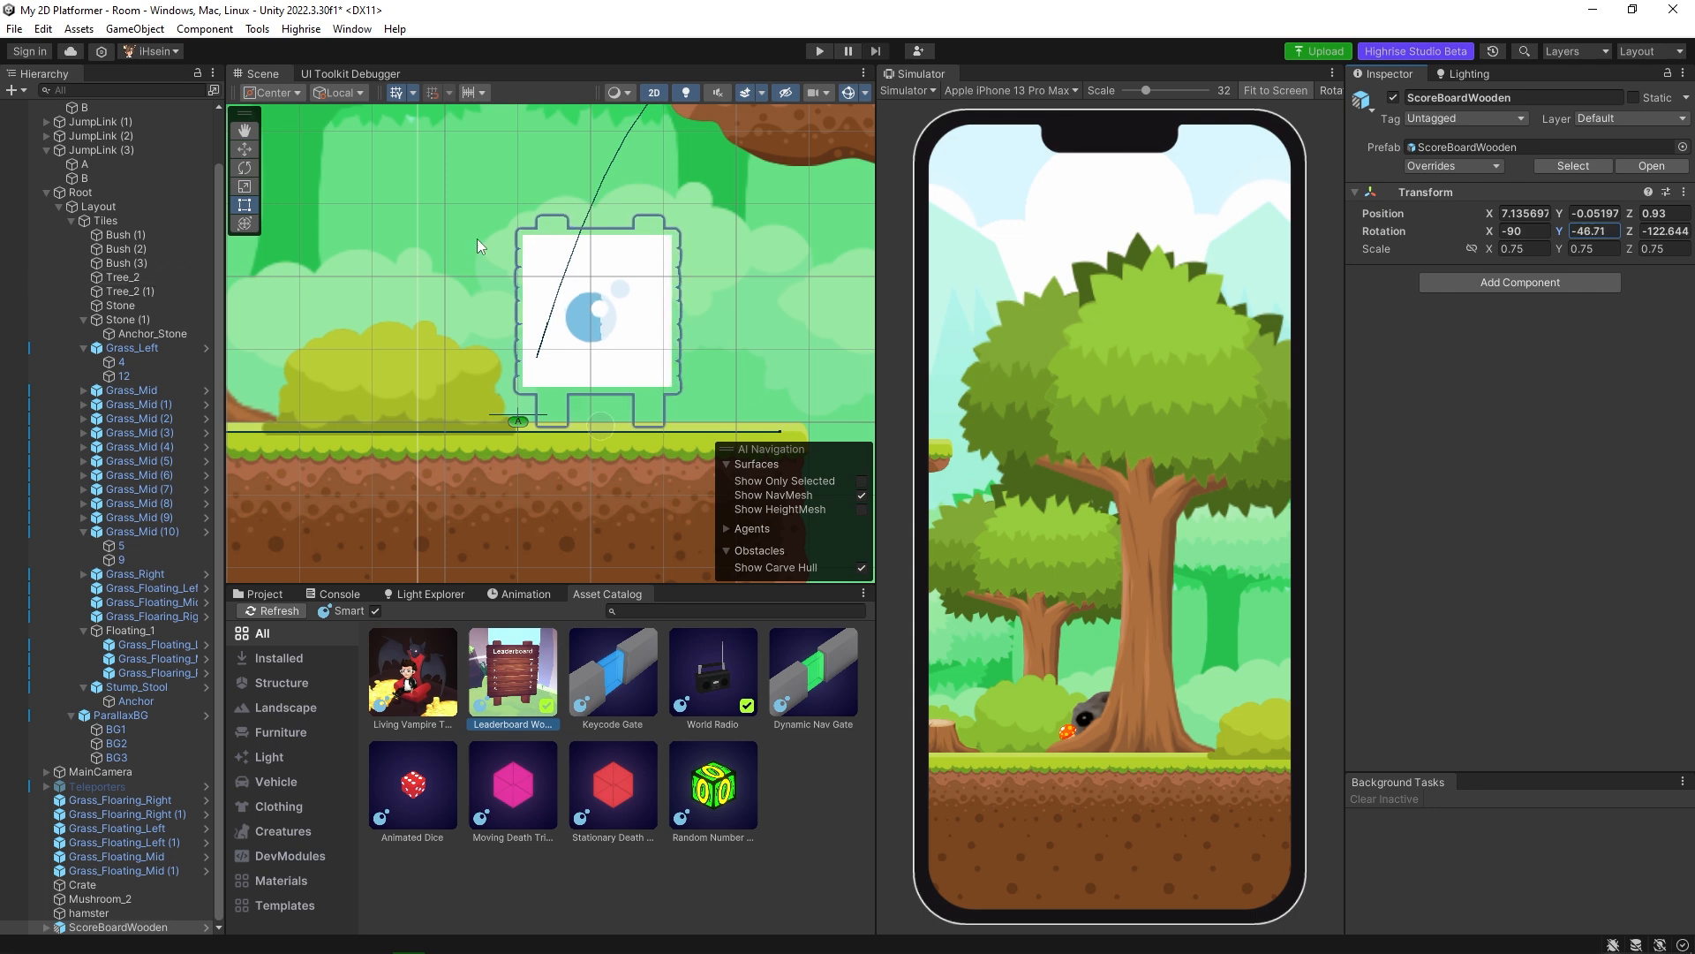
click(1597, 231)
text(45)
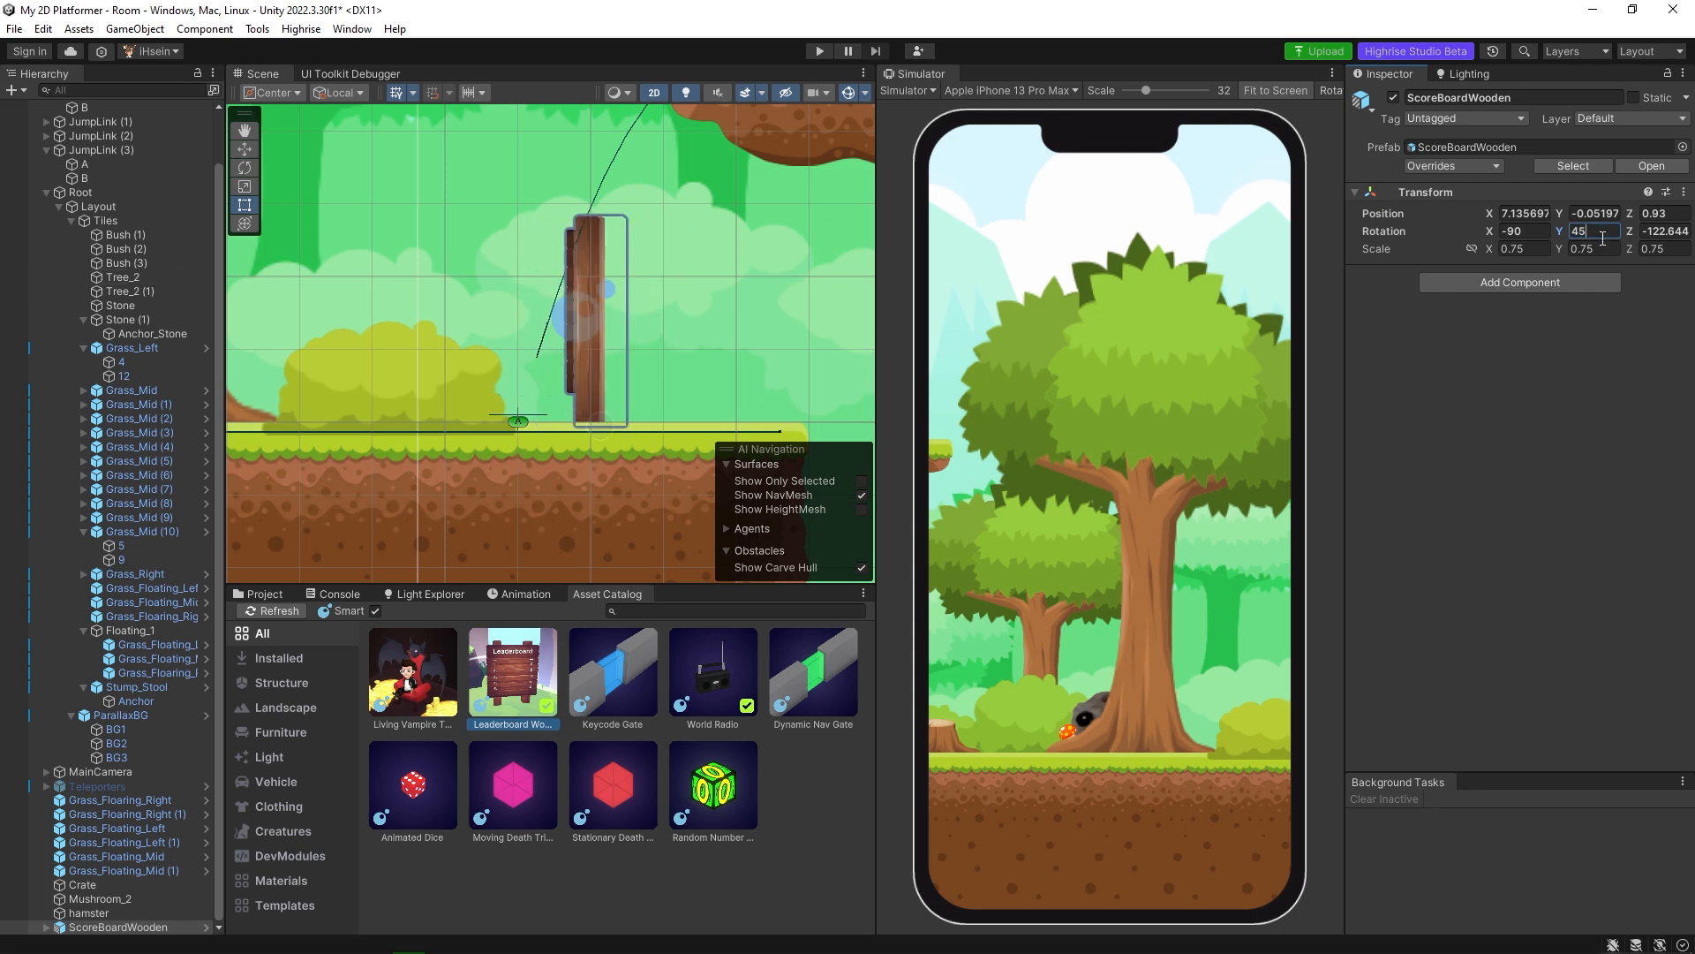
key(BackSpace)
key(BackSpace)
text(-45)
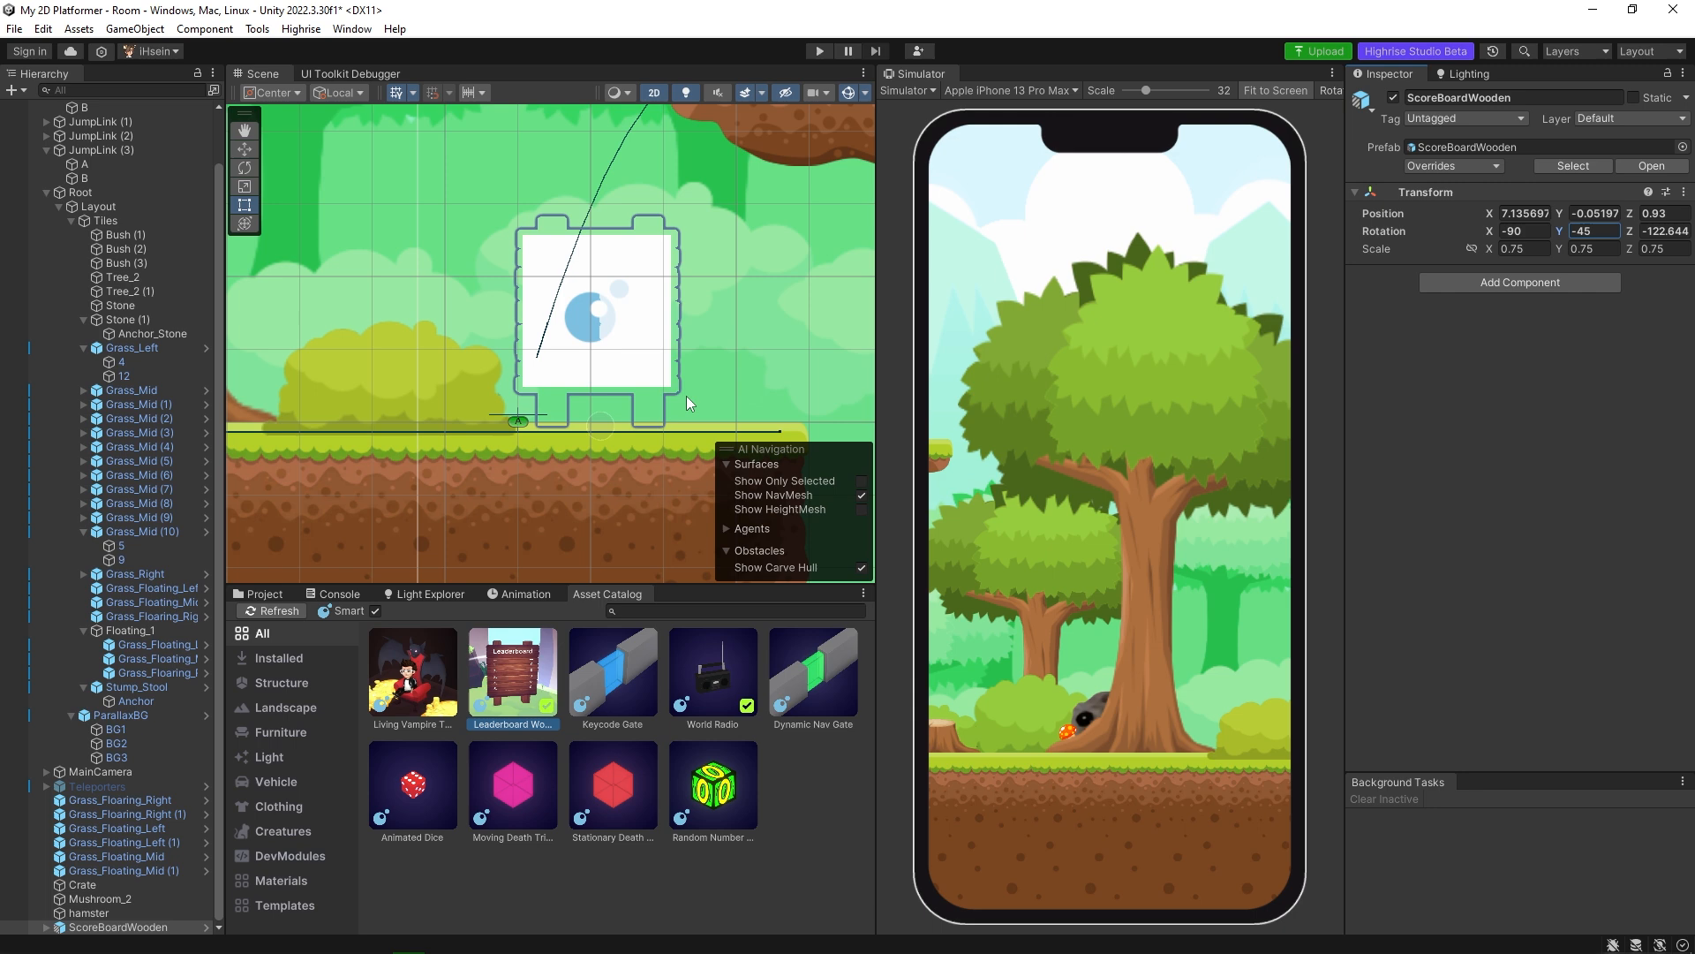
Show the scene in 3D and move the leaderboard forward to about X 6.97, Z 0.17.
mouse_move(637, 356)
middle_down()
mouse_move(864, 400)
mouse_move(609, 360)
middle_up()
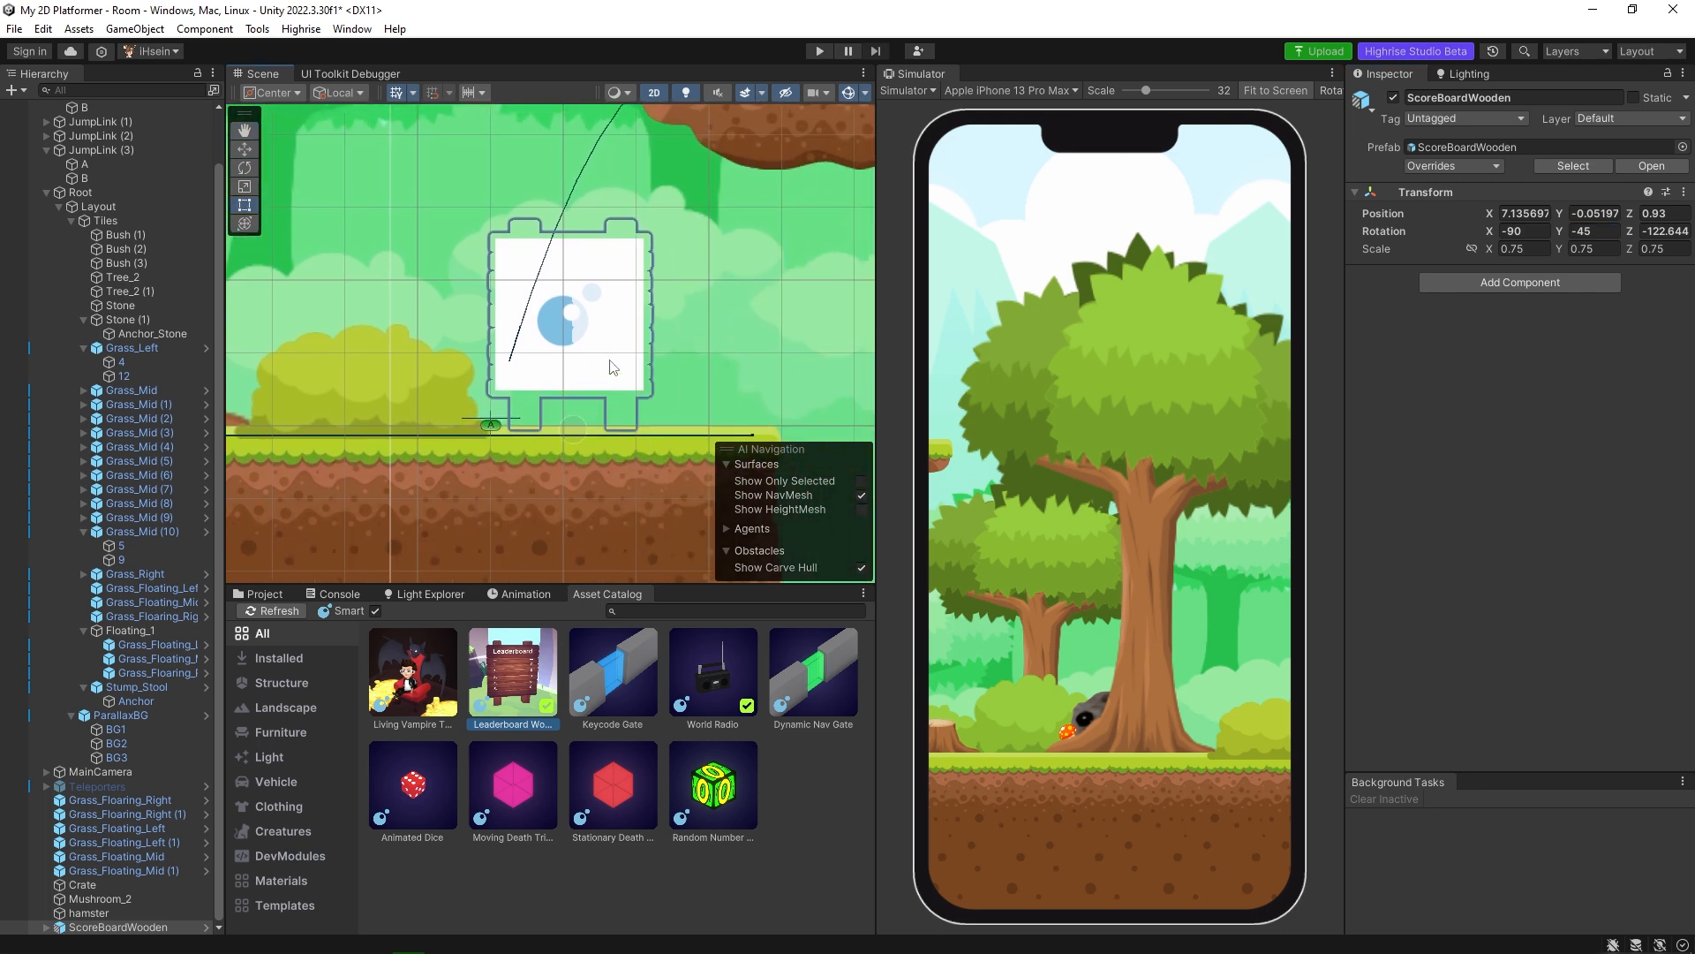
click(654, 93)
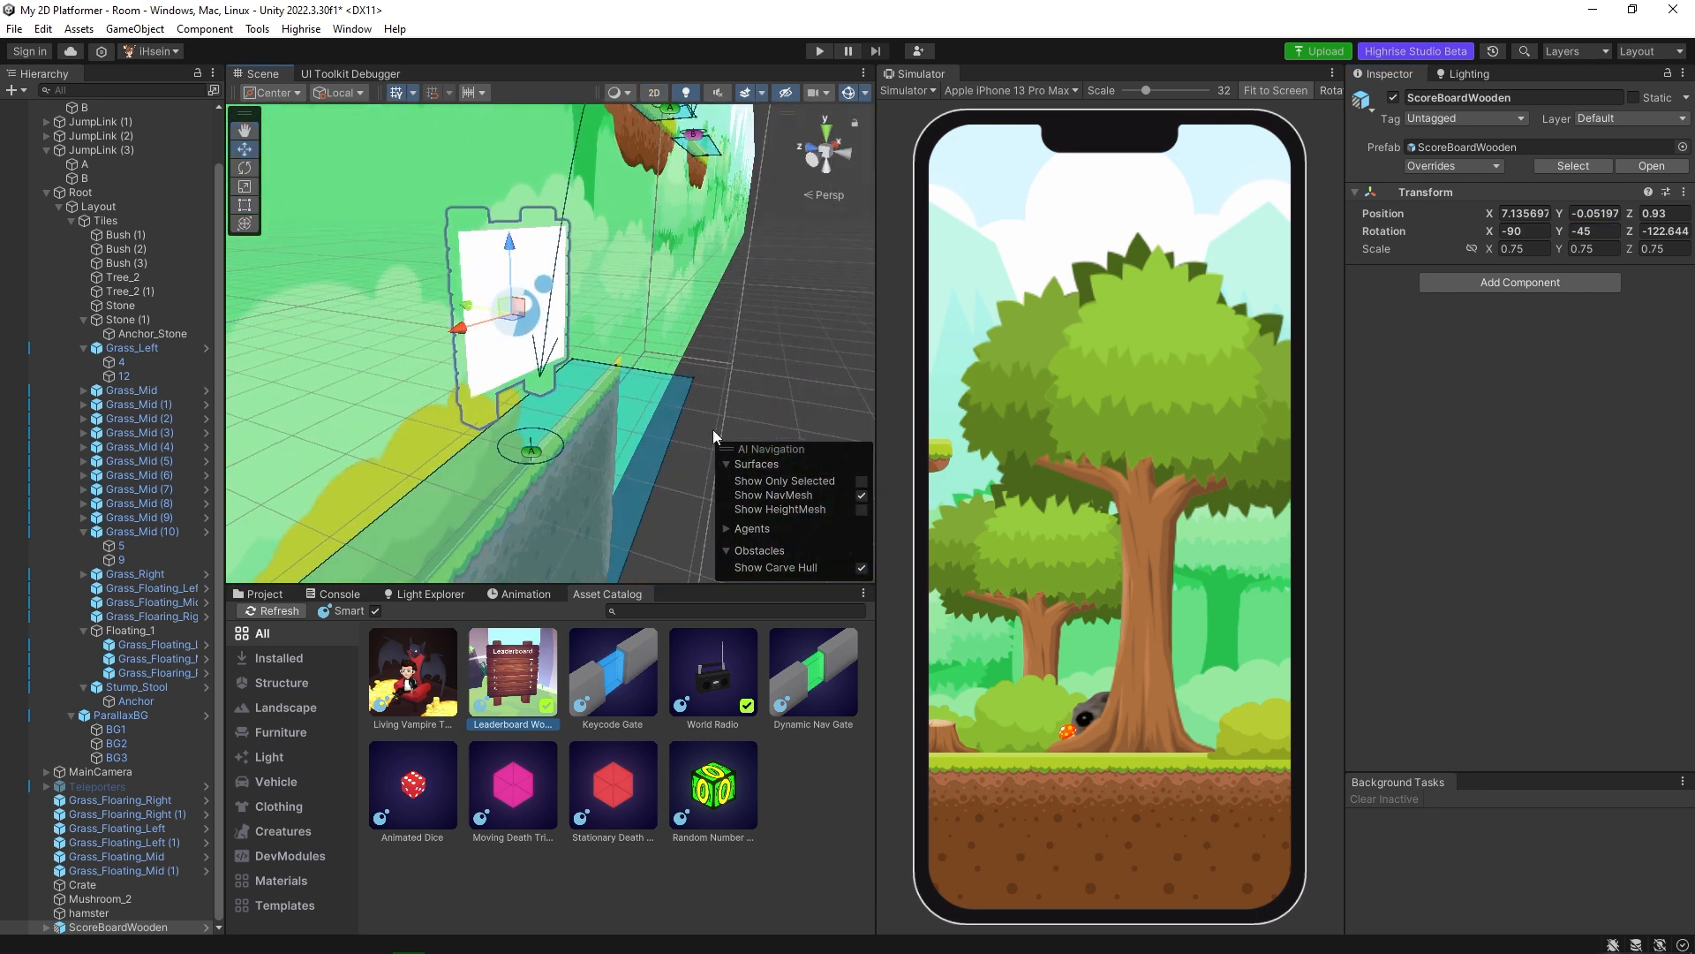
alt+drag(583, 388, 690, 413)
drag(443, 308, 507, 313)
alt+drag(723, 322, 647, 242)
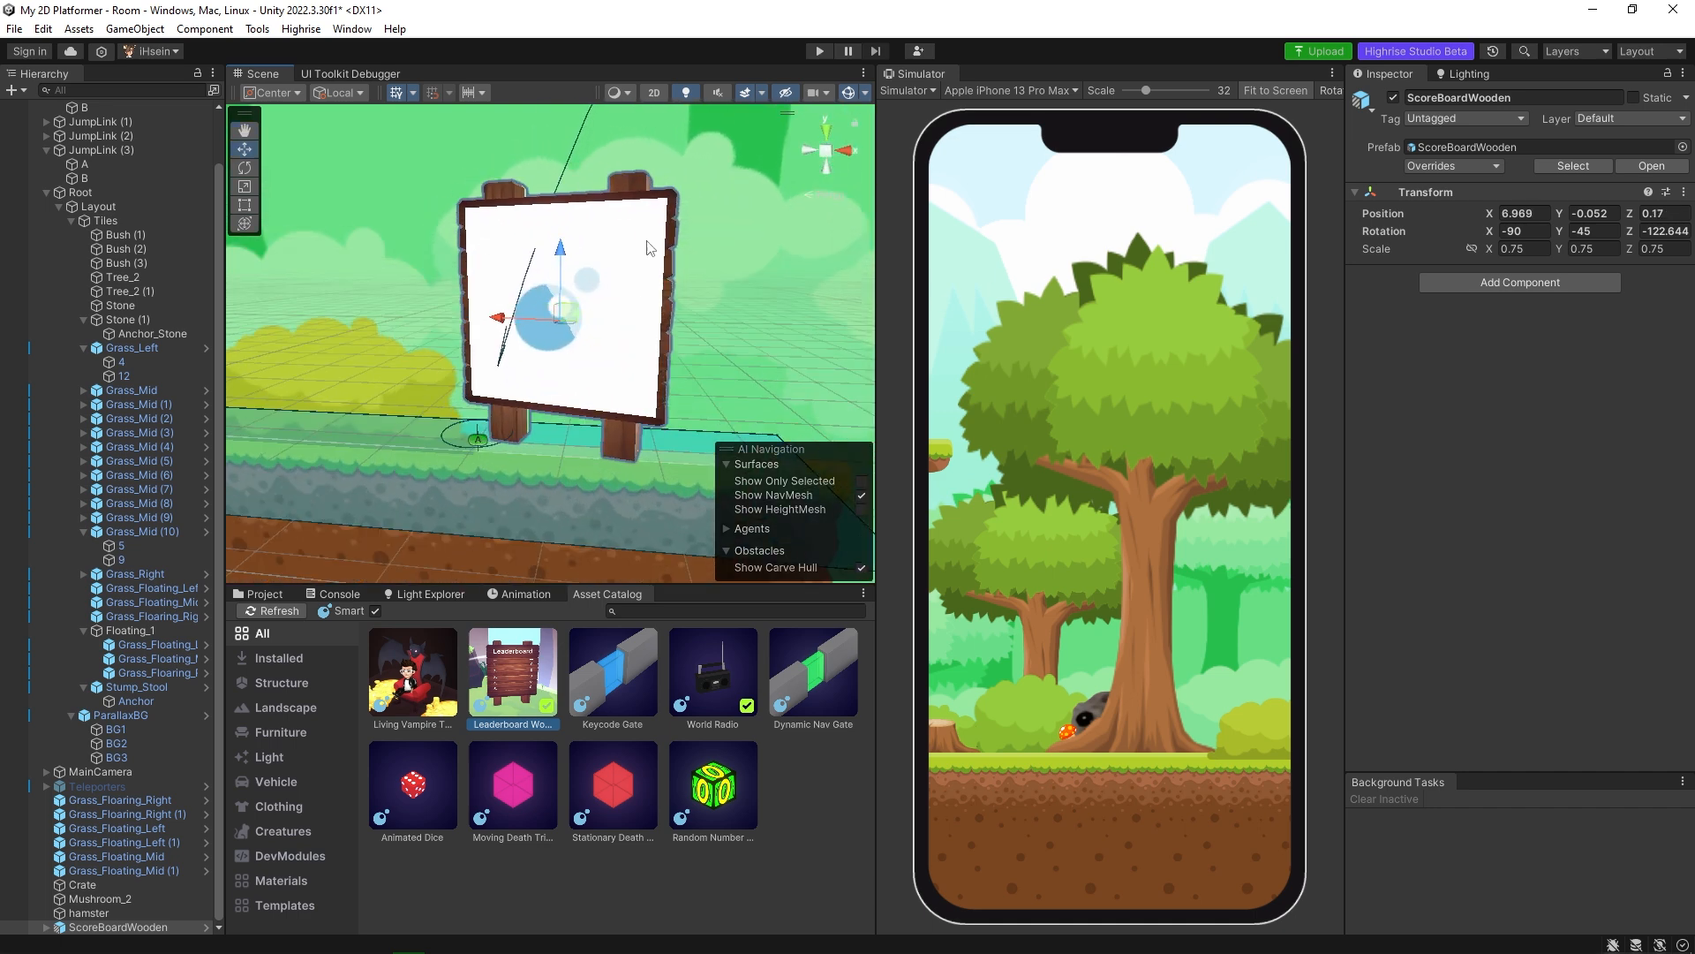
Rotate the leaderboard about its vertical axis to face the front, at a Z rotation of about -177.8 degrees.
click(1644, 232)
text(0)
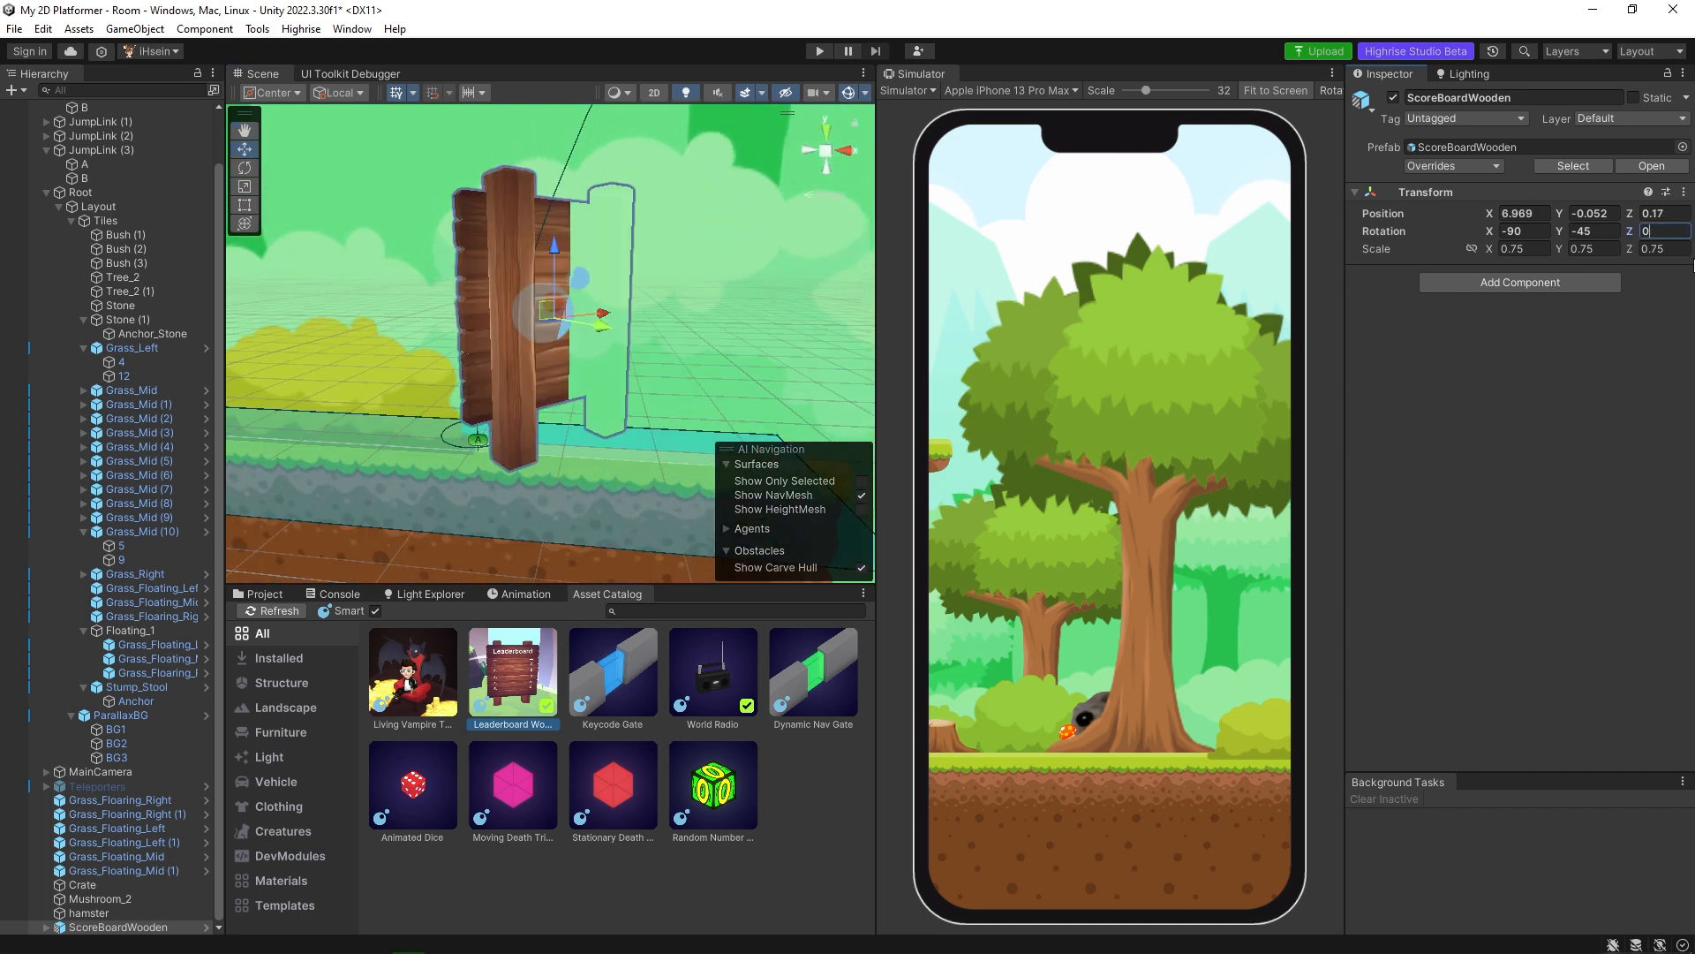
text(e)
drag(521, 330, 360, 341)
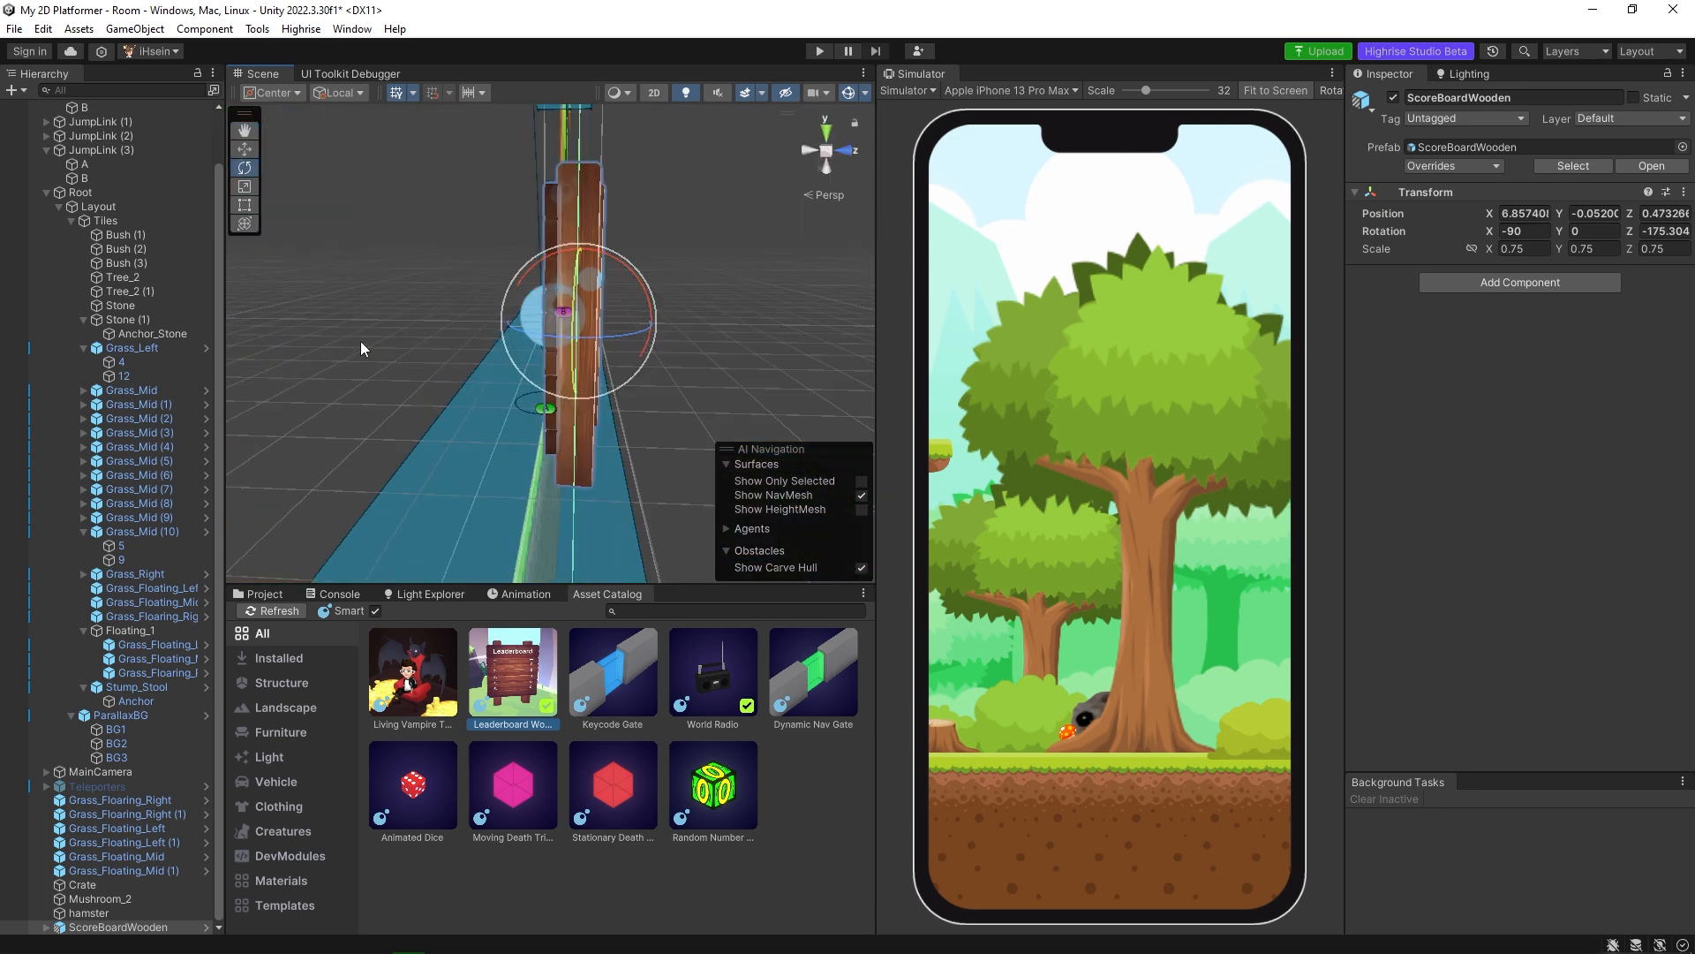
mouse_move(586, 337)
mouse_down()
mouse_move(601, 336)
mouse_move(583, 336)
mouse_up()
middle_drag(701, 357, 803, 366)
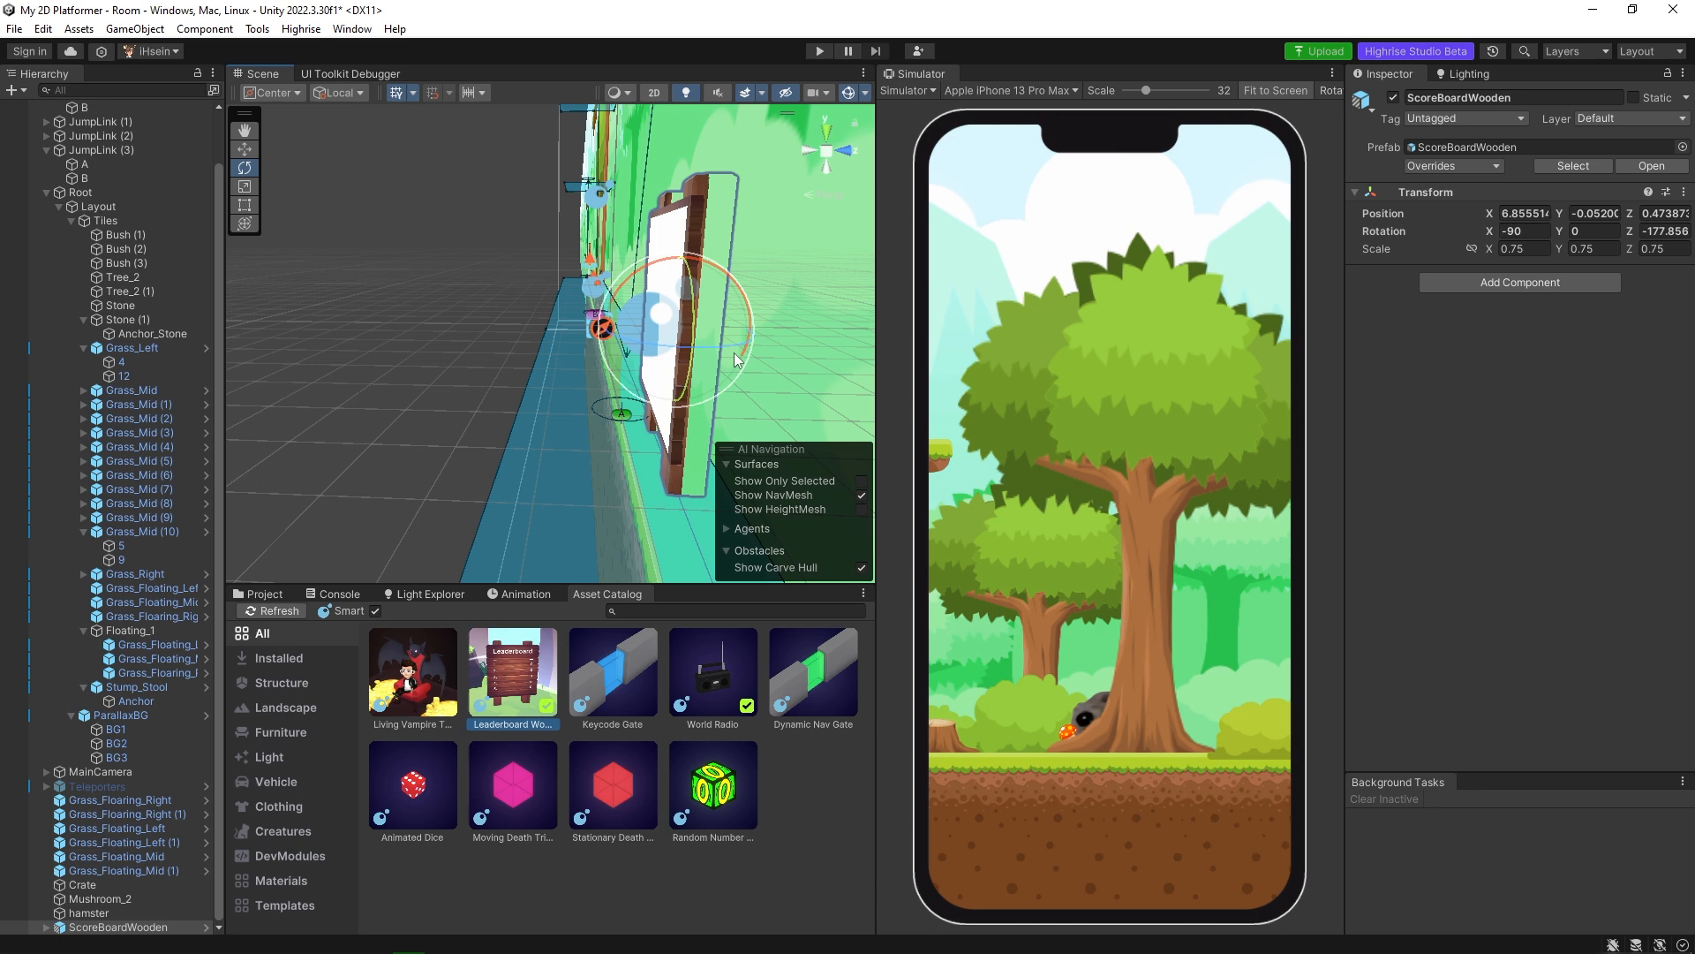
drag(714, 346, 822, 325)
Shift the leaderboard to about X 6.85, Z 0.33 on the grass walkway and deselect it.
key(w)
drag(695, 312, 710, 313)
alt+drag(530, 325, 726, 321)
scroll(689, 353, down, 6)
scroll(687, 355, down, 6)
middle_drag(747, 346, 686, 304)
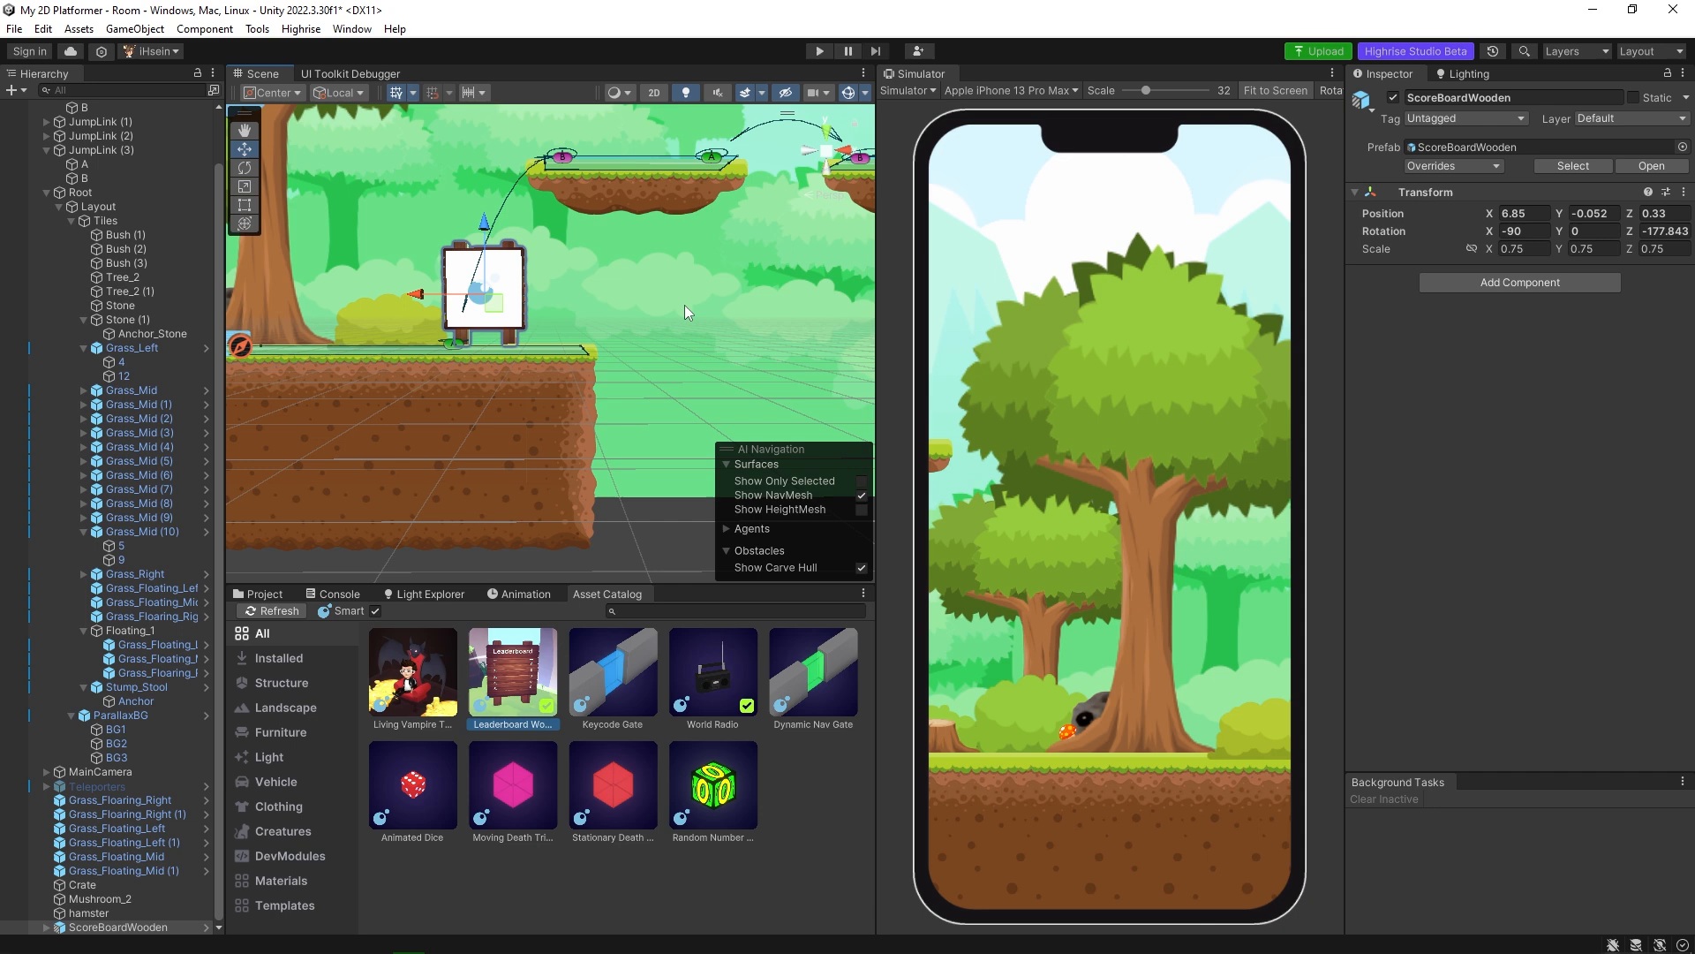
click(574, 395)
middle_drag(574, 396, 680, 433)
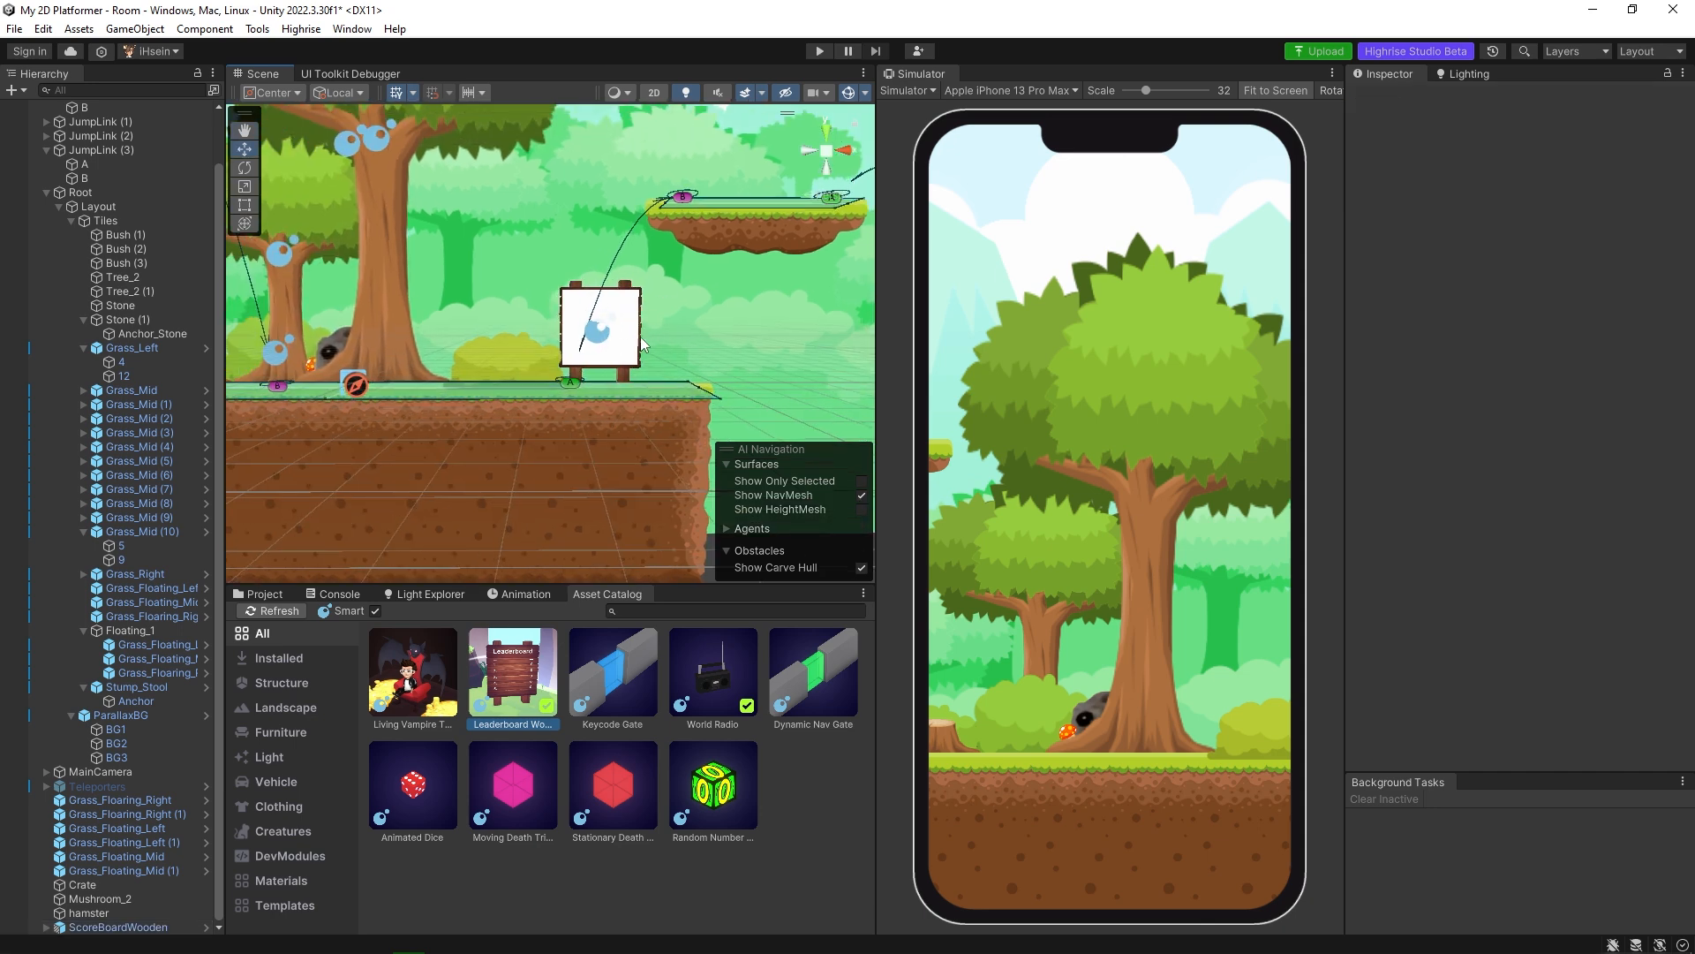
middle_drag(641, 342, 586, 365)
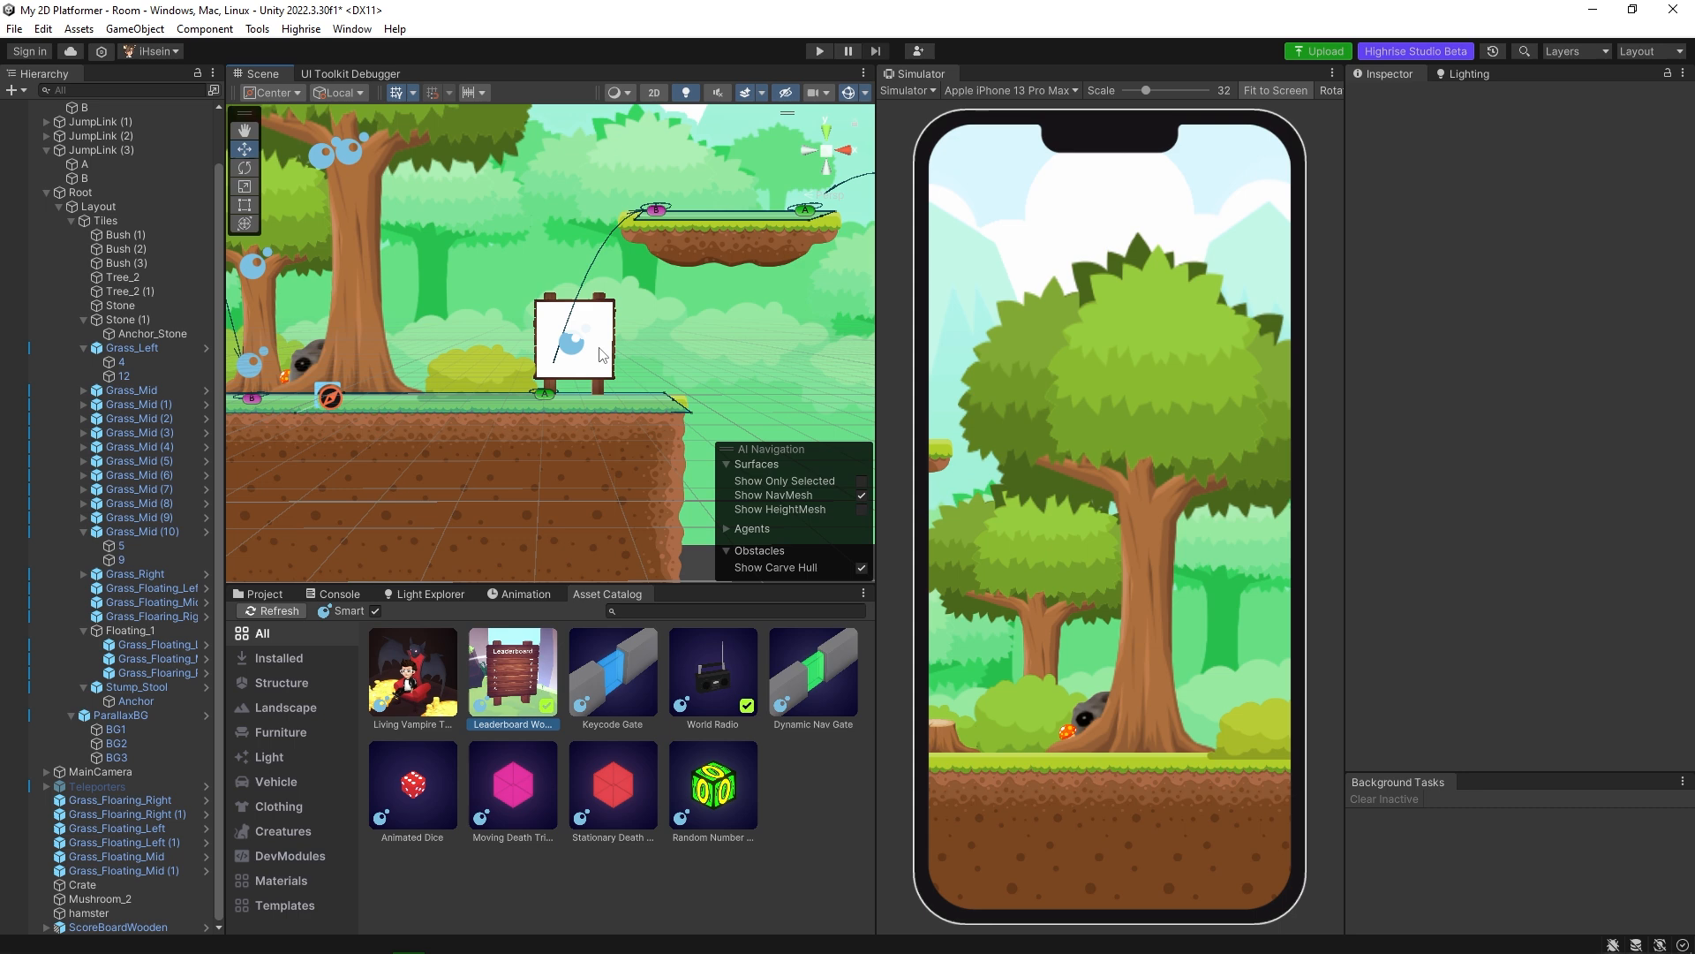
Play-test the room by walking the avatar to the leaderboard and examine how the two overlap.
click(820, 51)
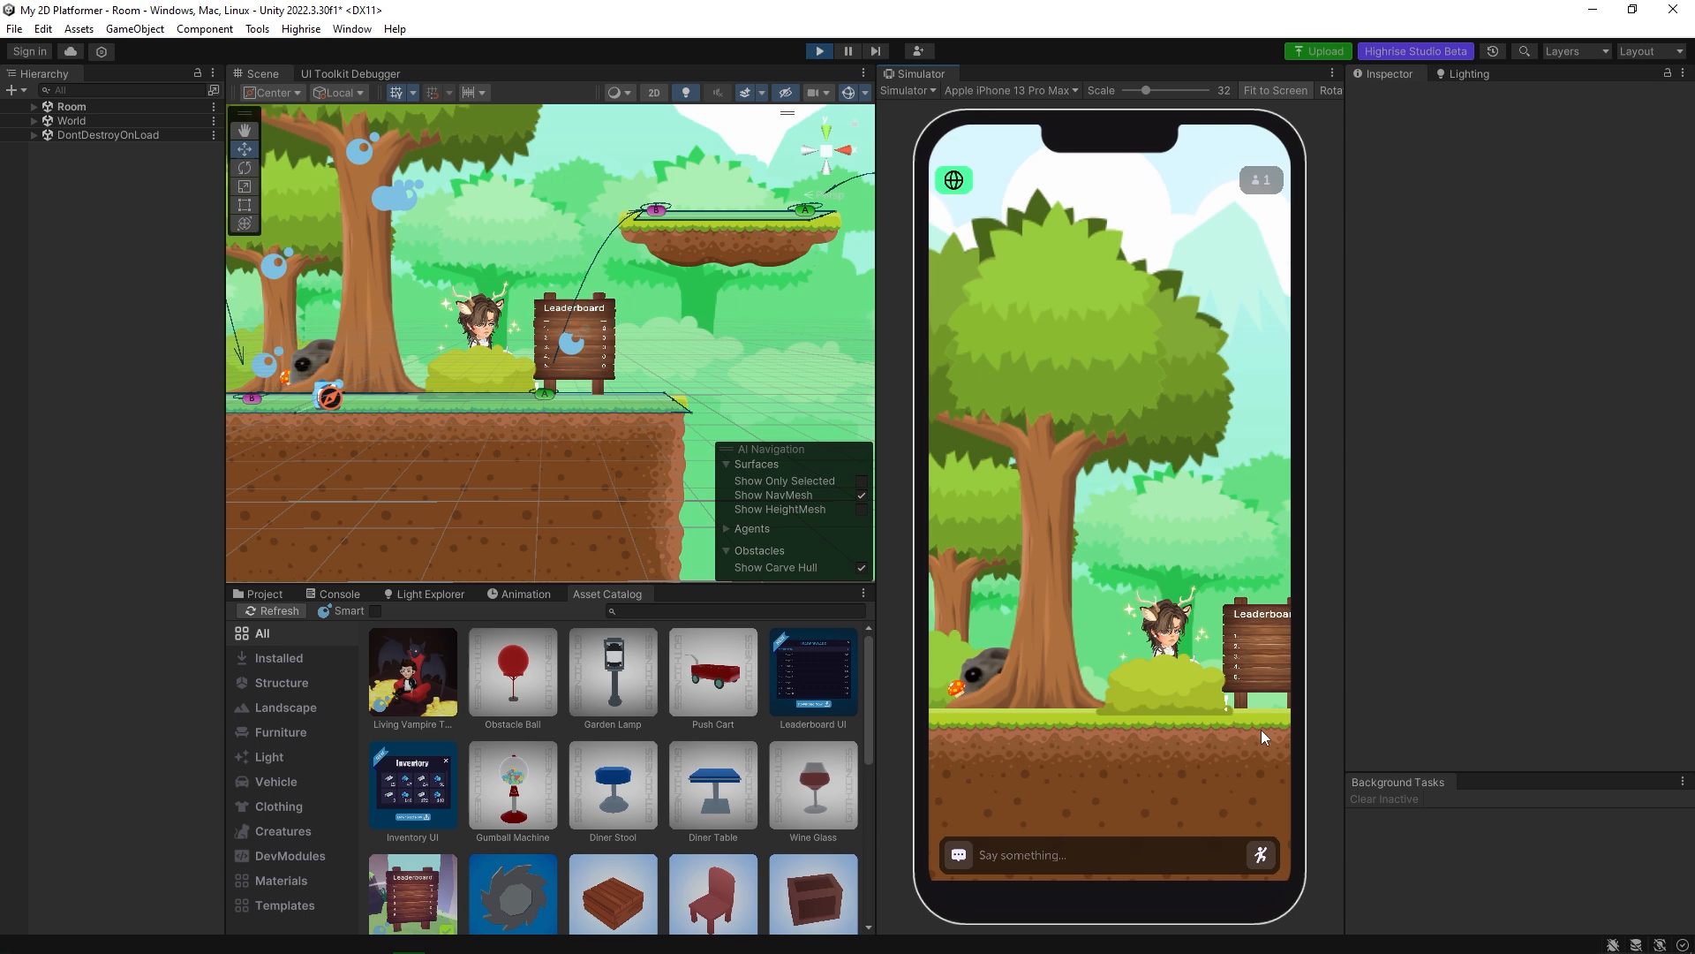
click(1205, 738)
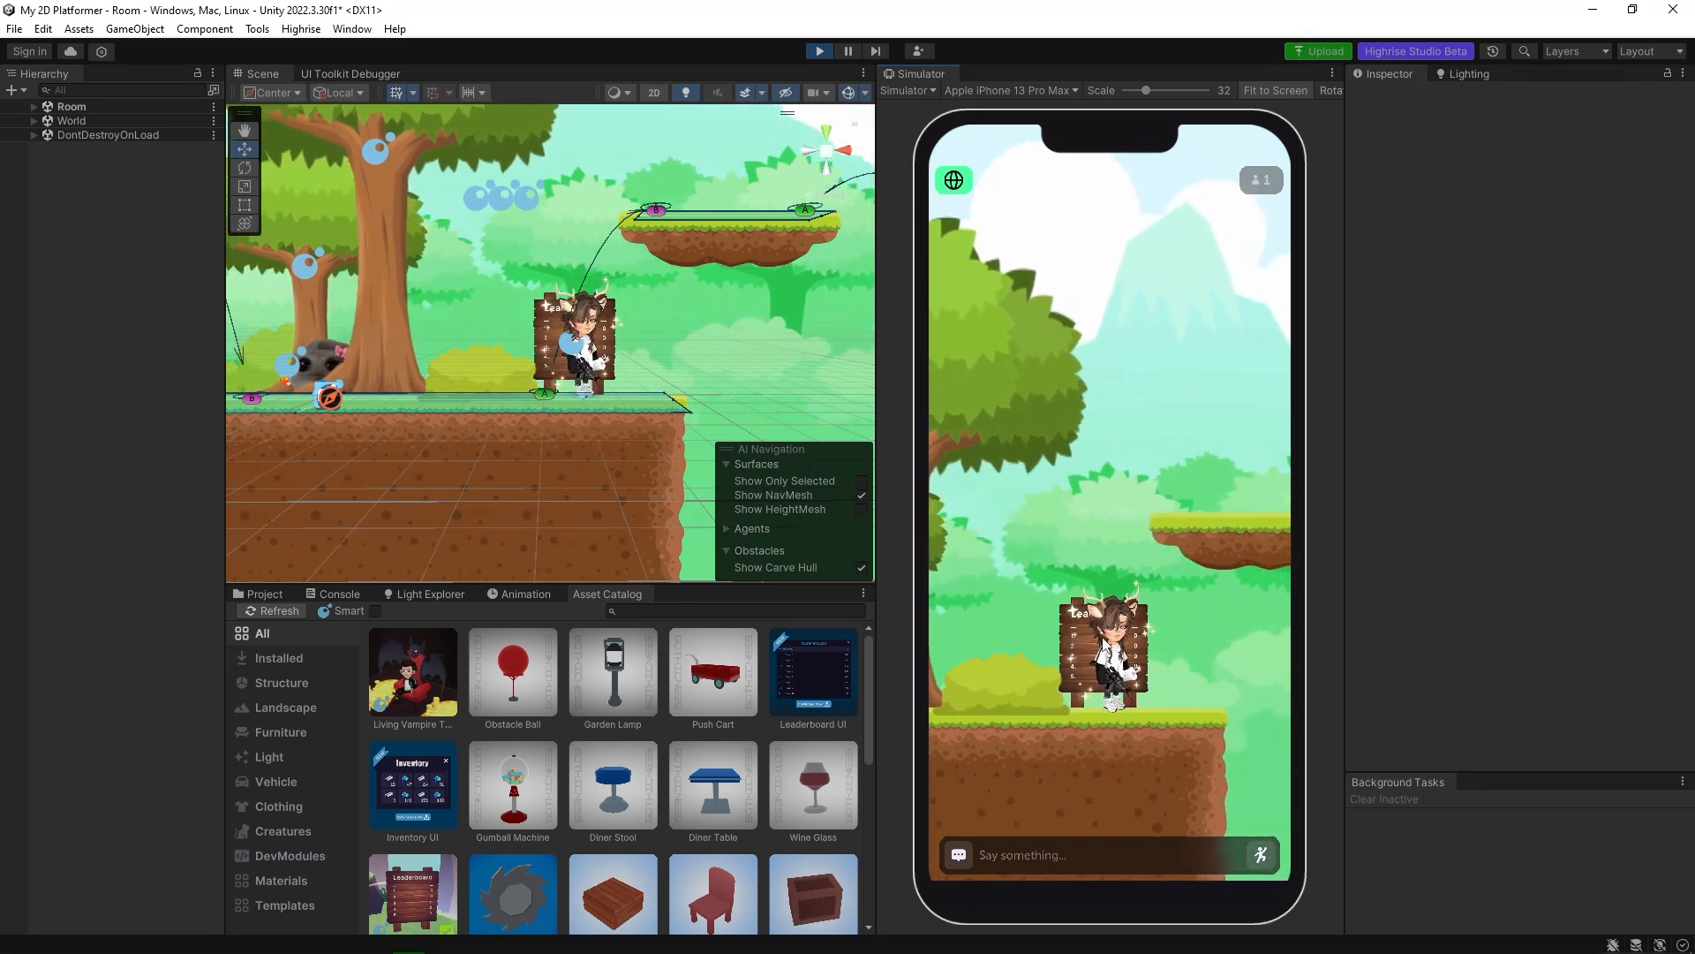
scroll(565, 357, up, 8)
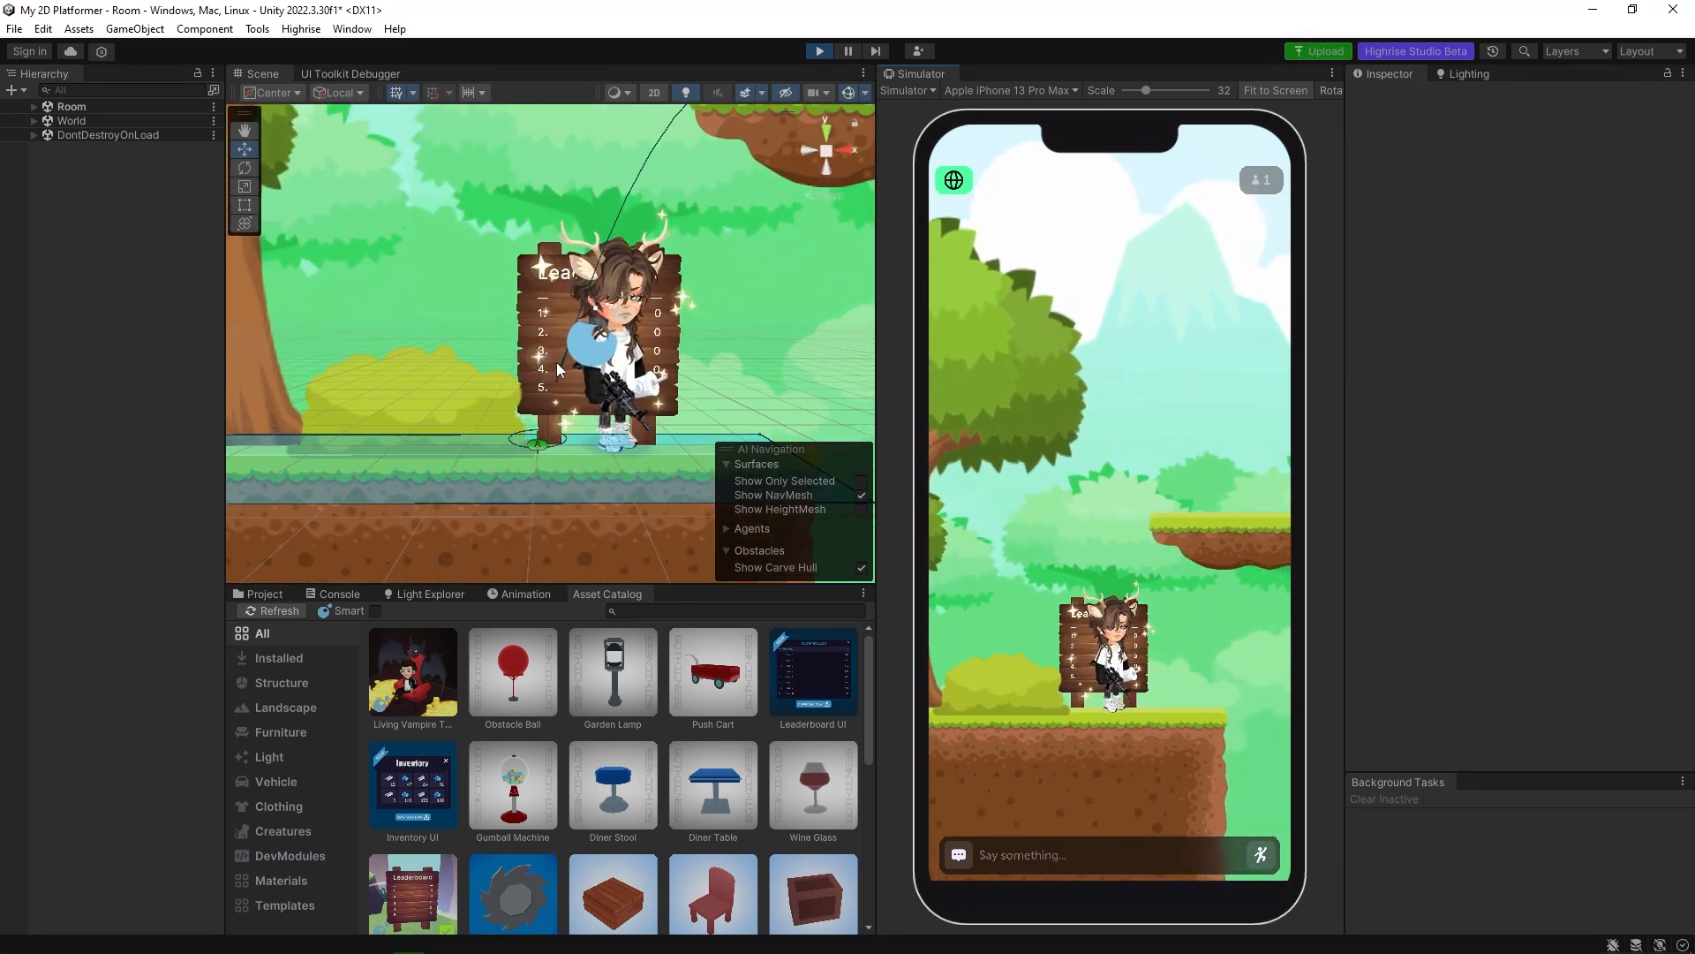
scroll(563, 358, down, 5)
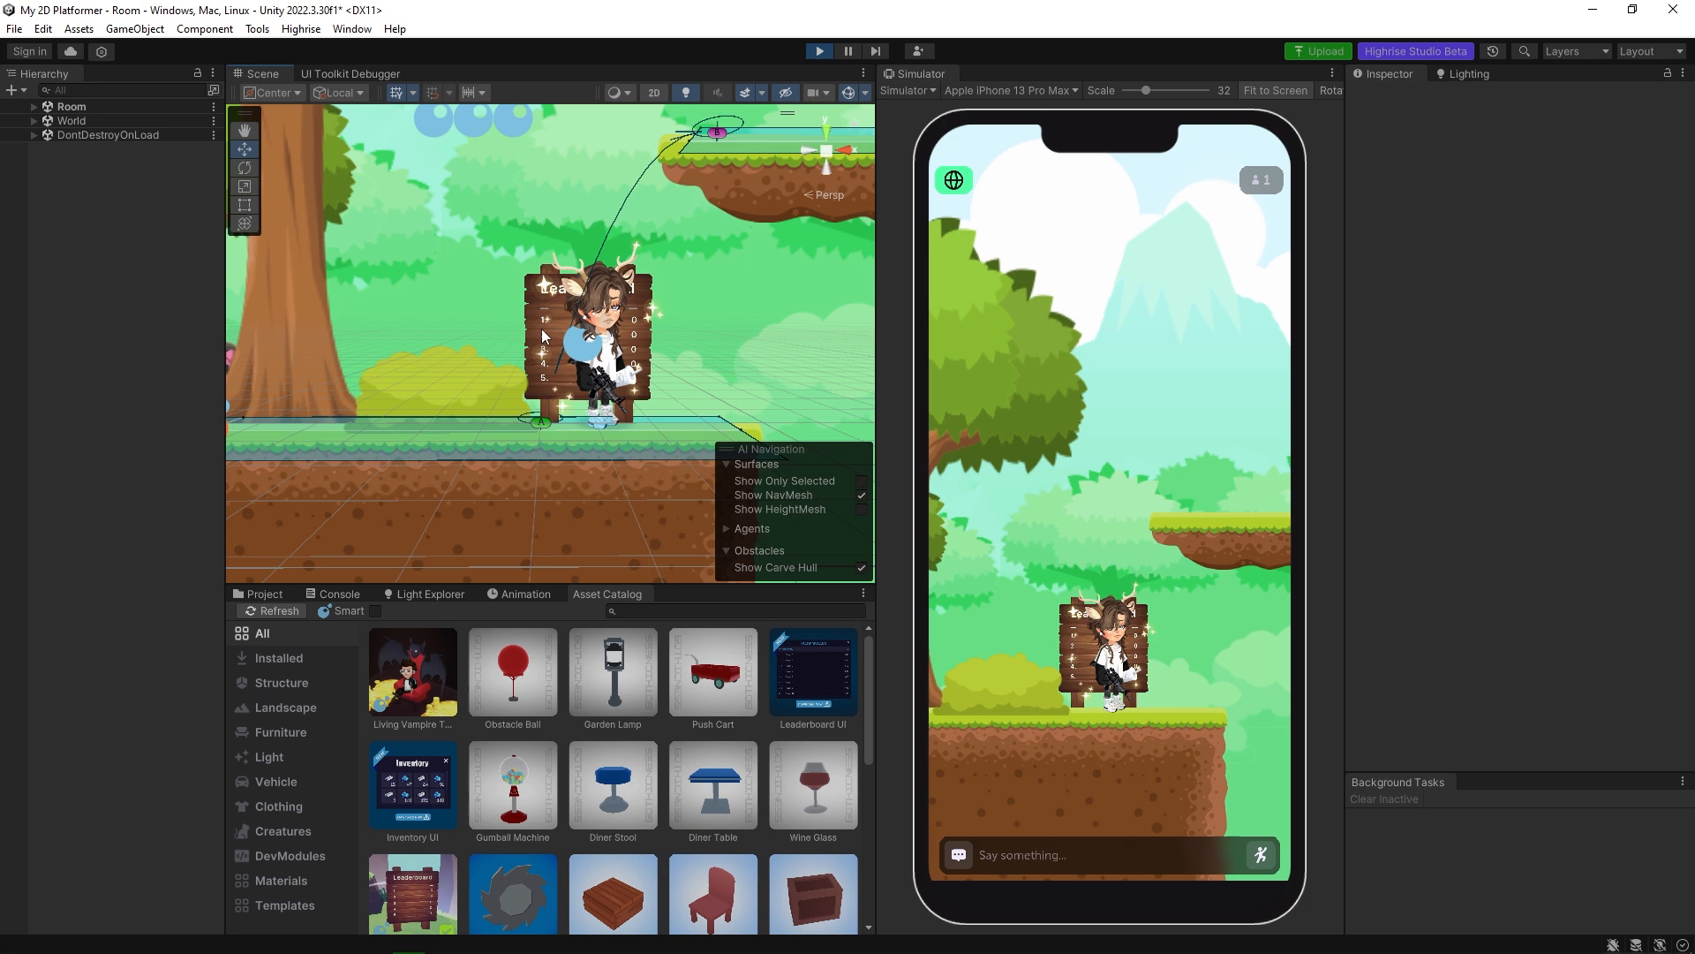
click(594, 391)
click(594, 391)
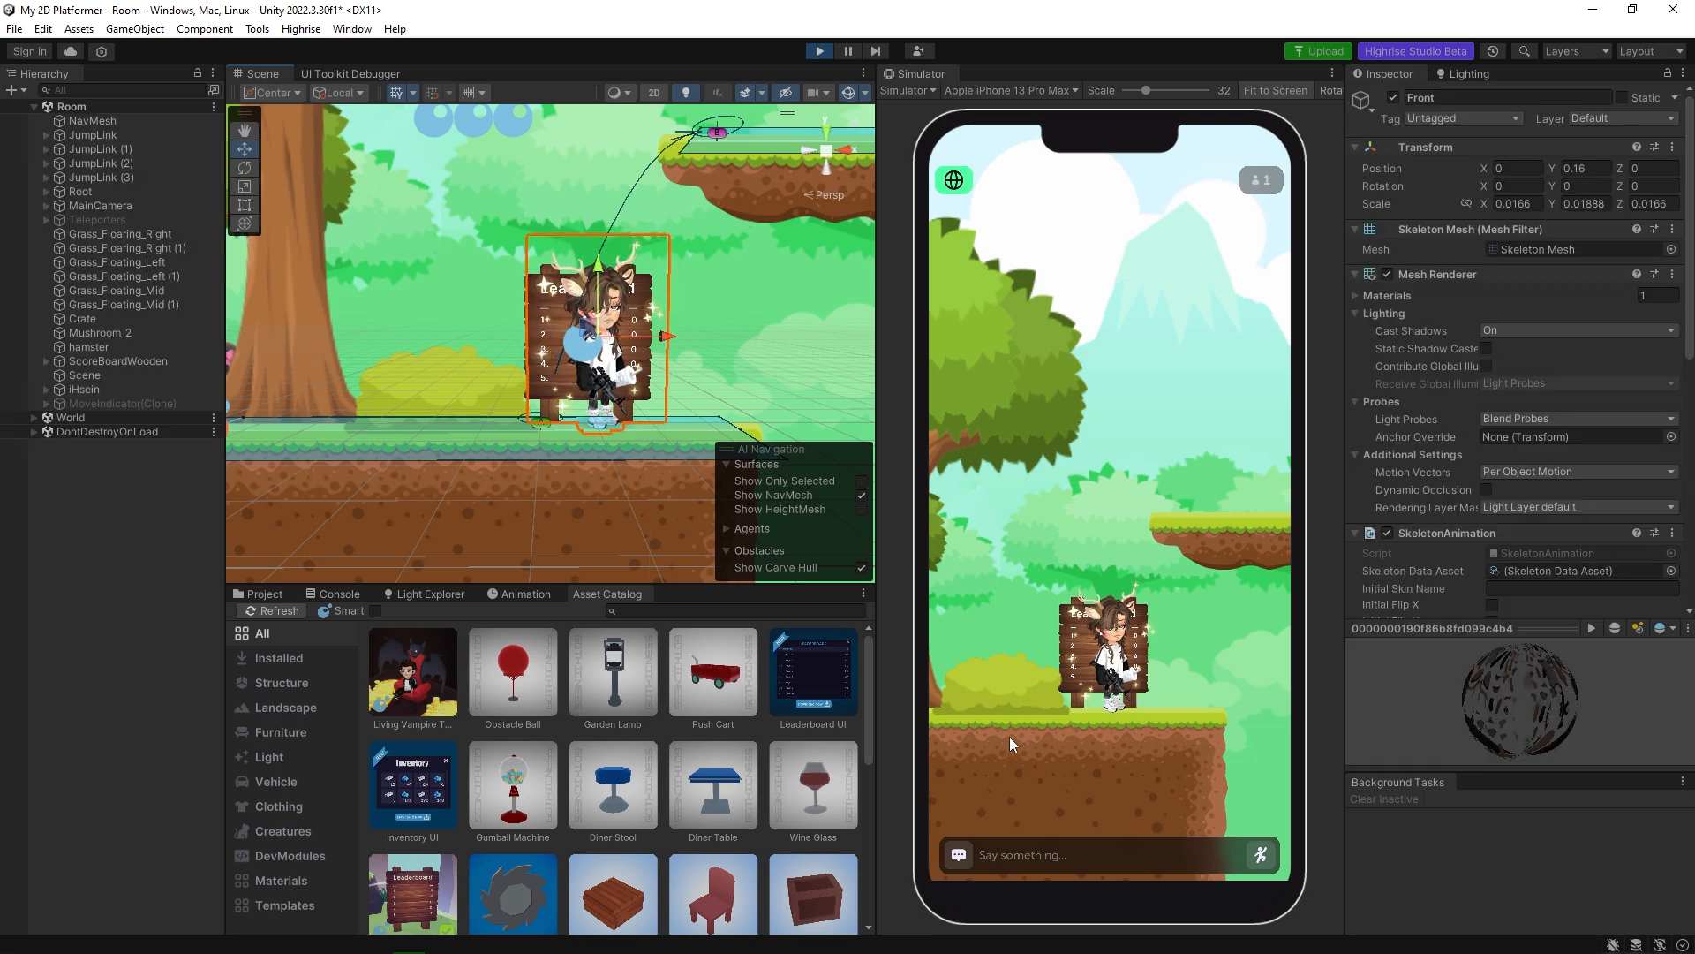
During playback, move ScoreBoardWooden to Z 0.11, walk the avatar over to it, and return the board to Z 0.33.
click(635, 389)
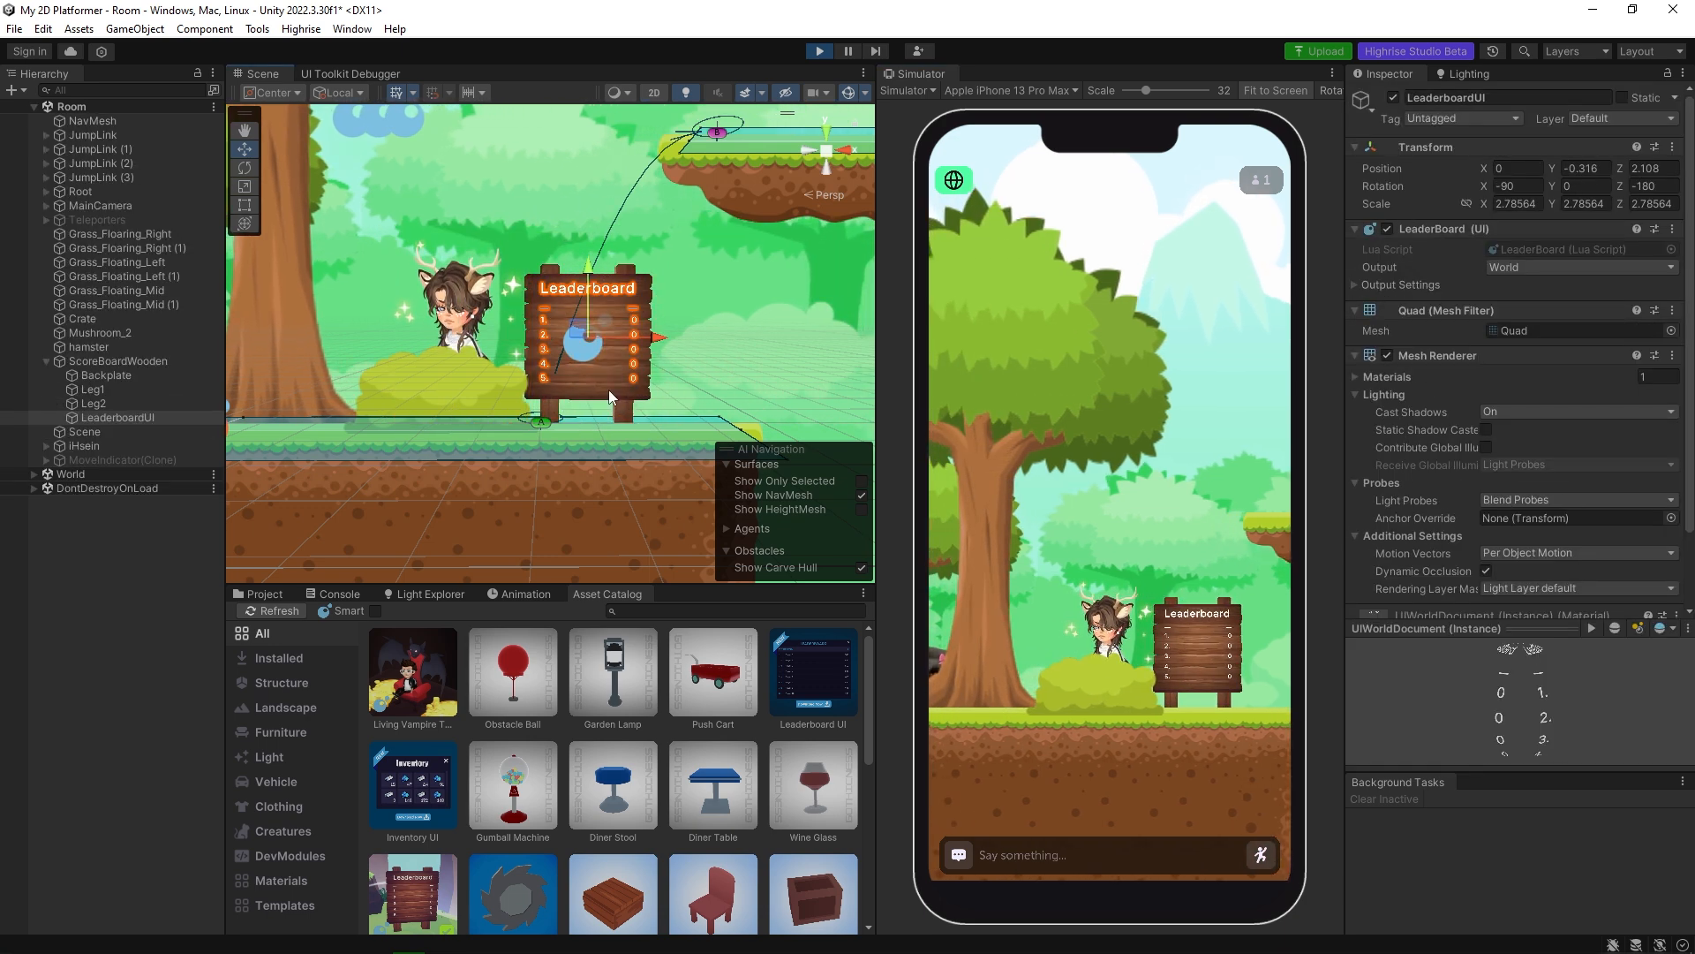
click(106, 361)
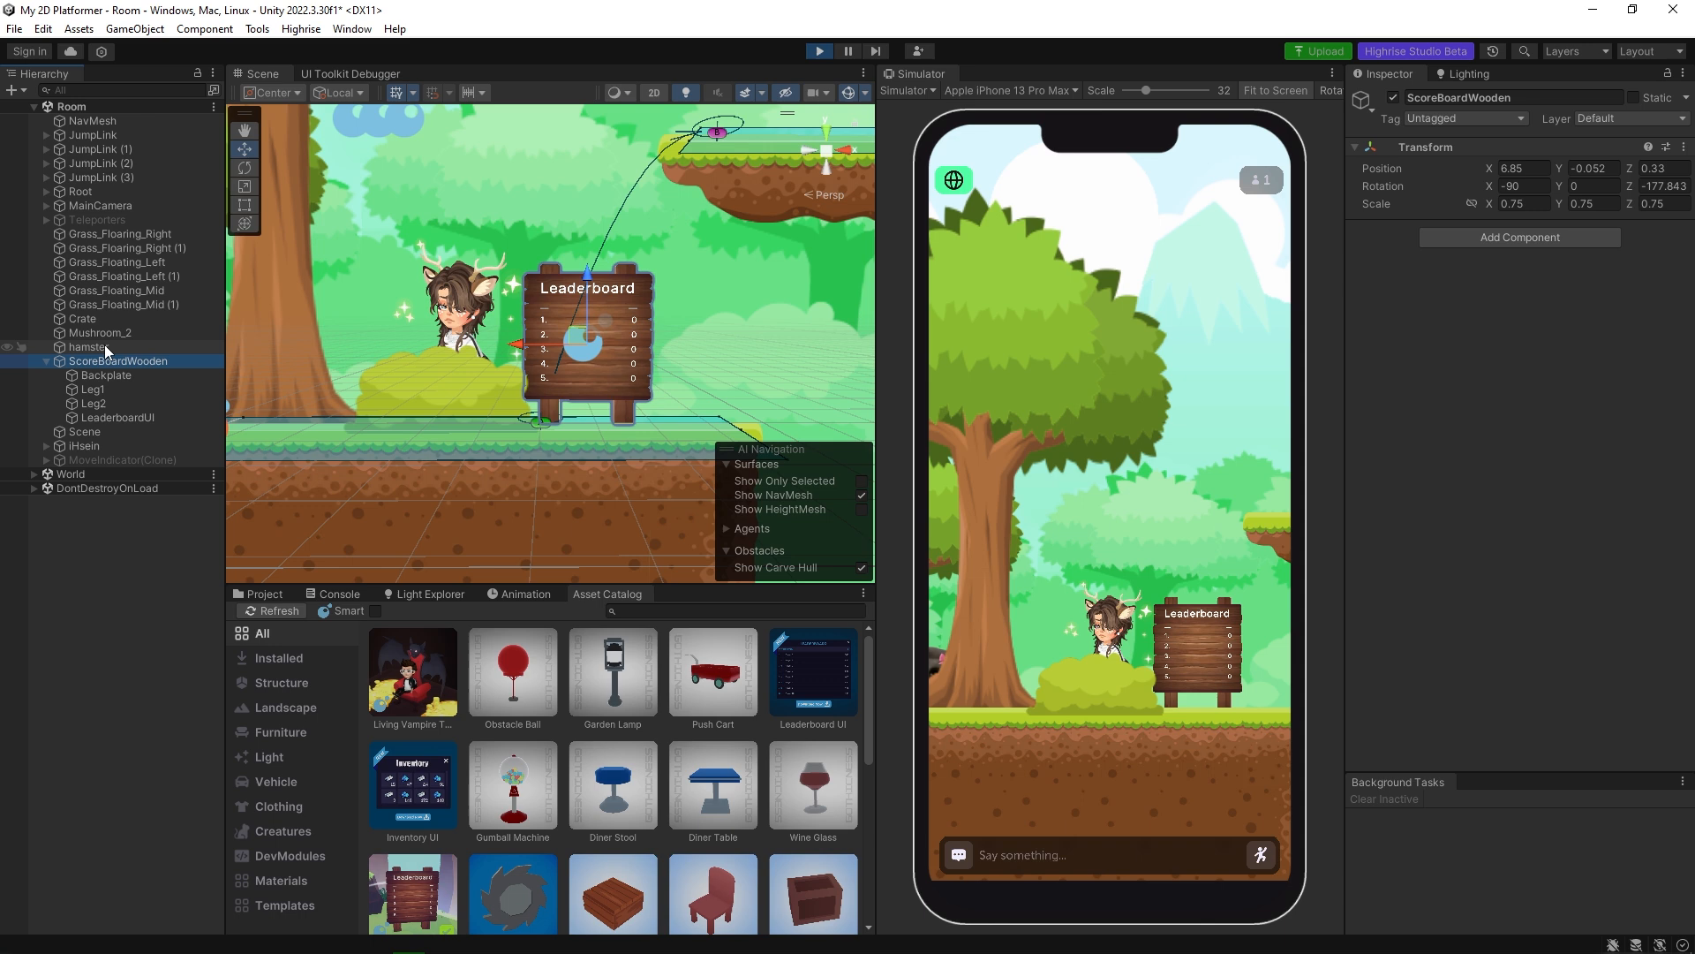
alt+drag(394, 358, 592, 419)
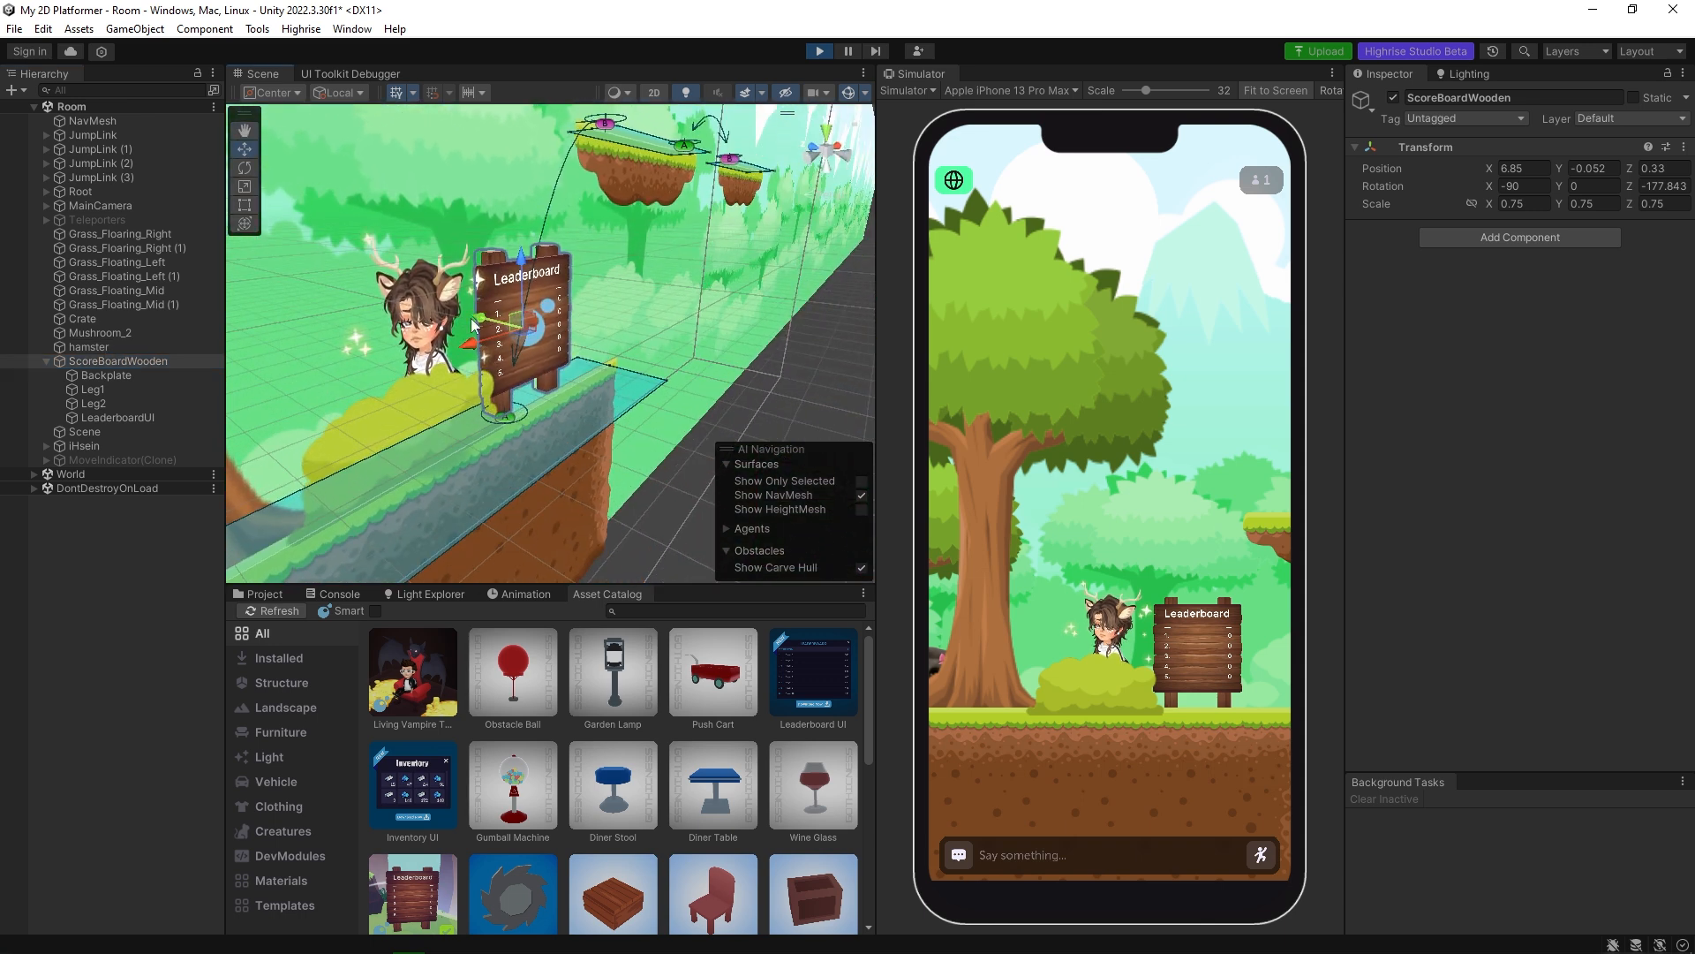
drag(487, 322, 491, 324)
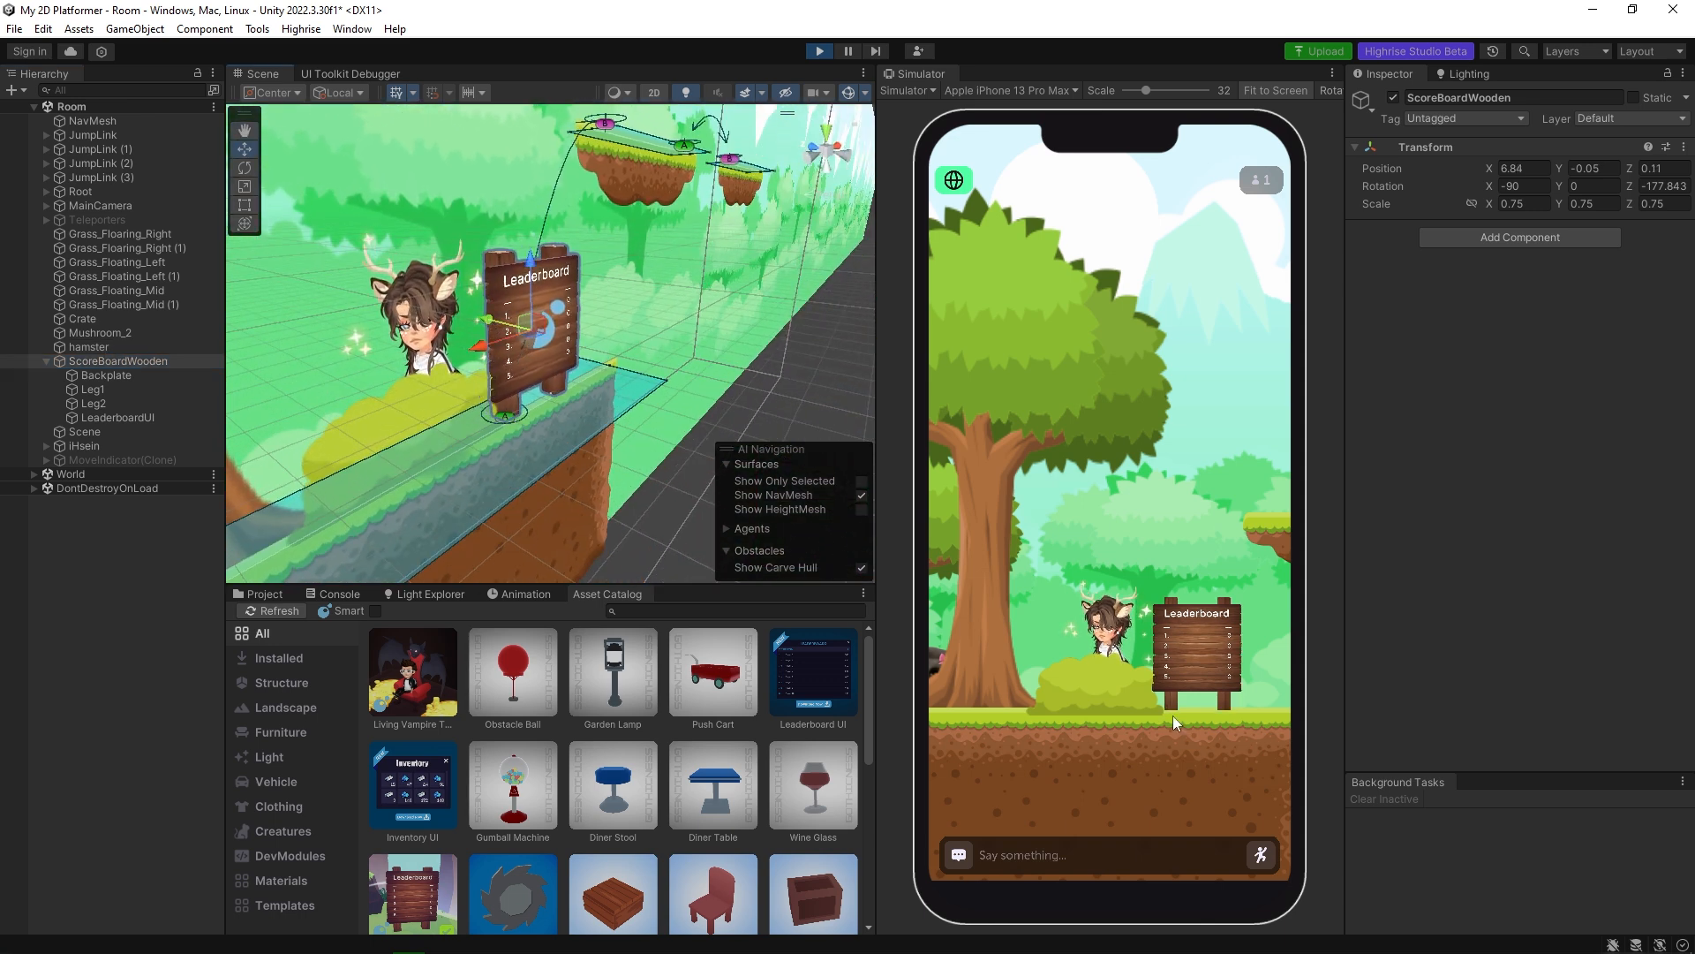
click(1206, 731)
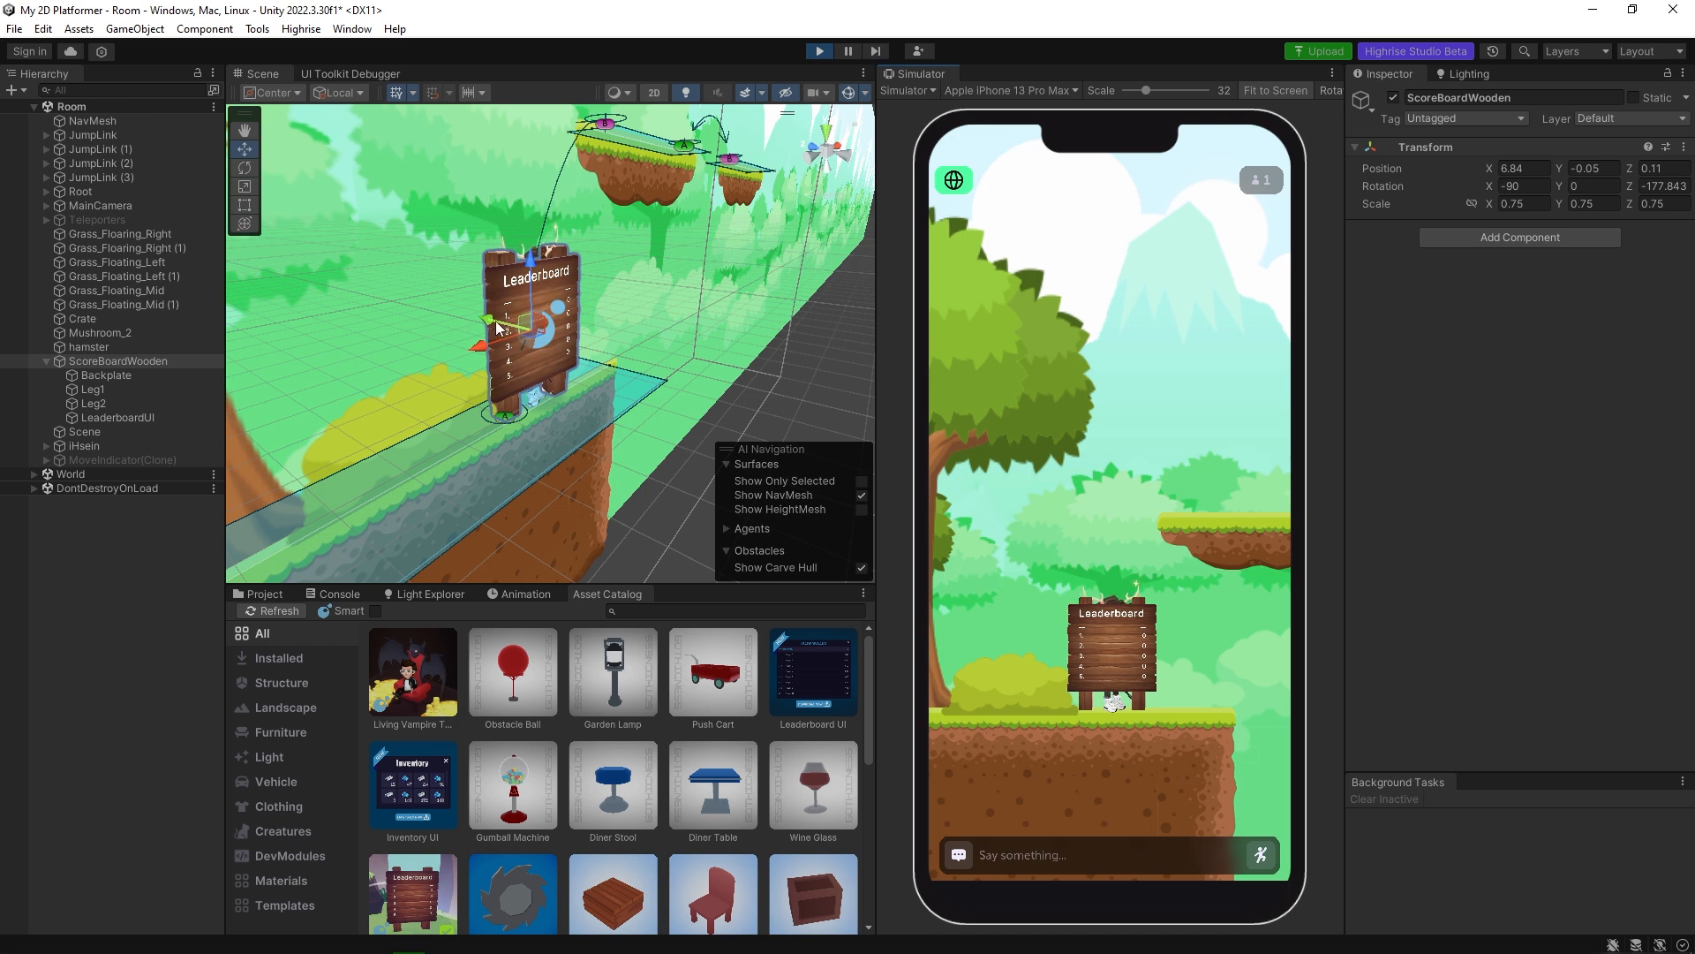
drag(497, 328, 492, 325)
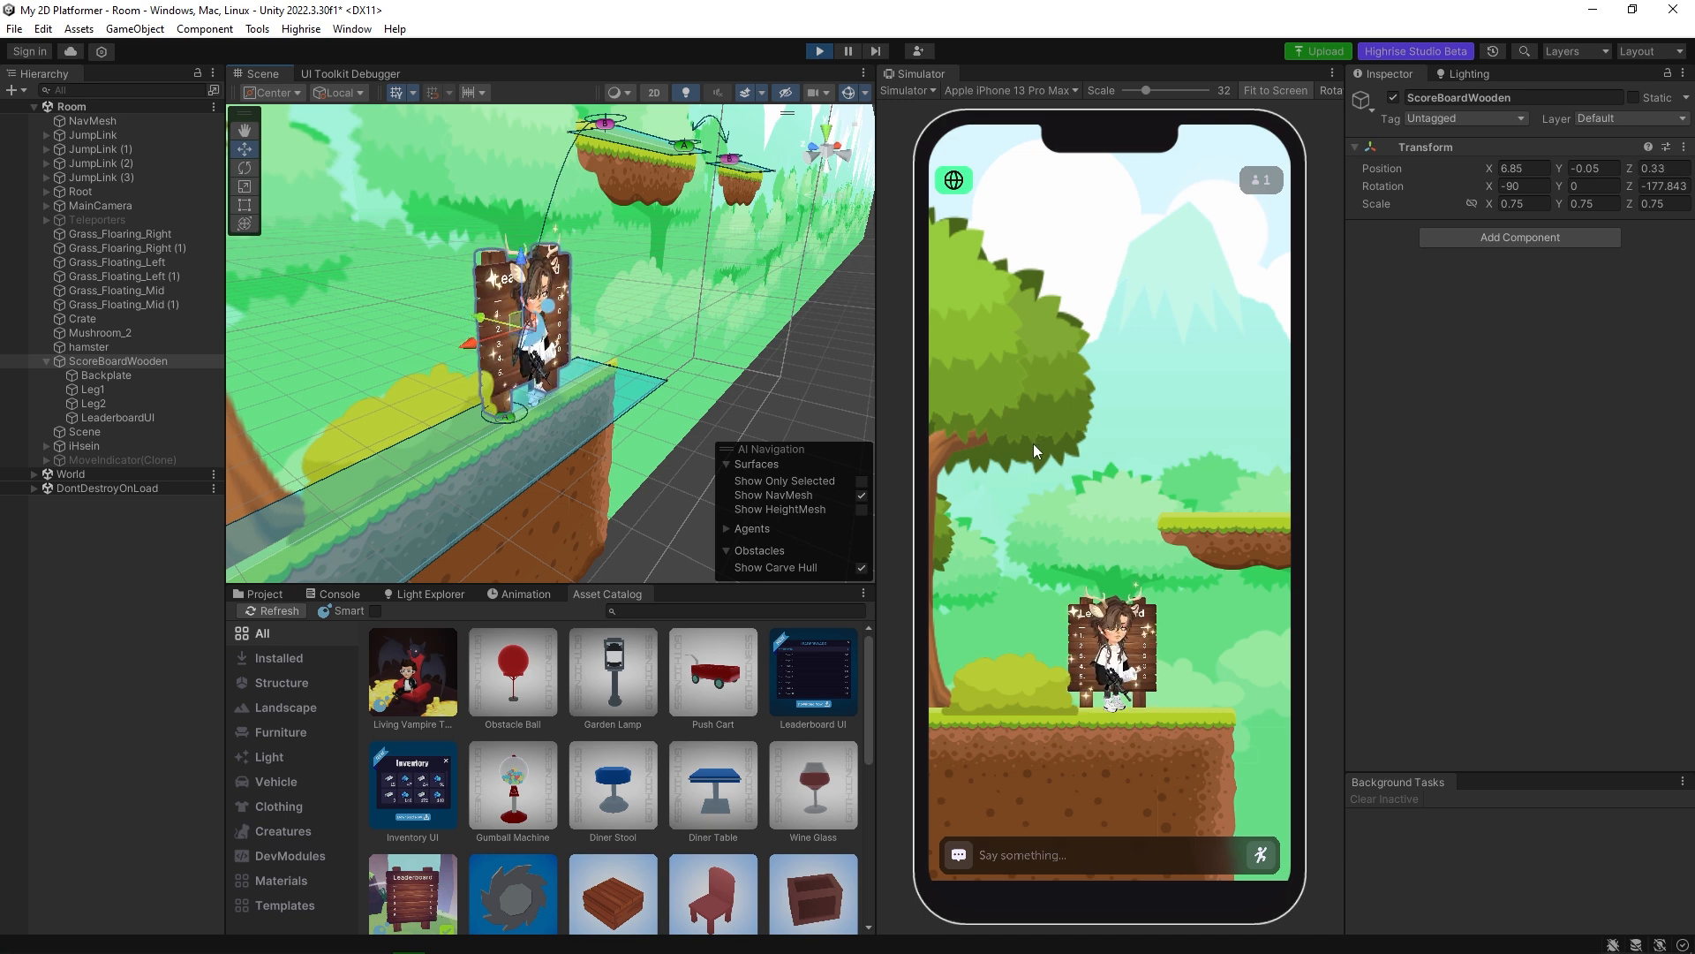
Walk the avatar past the trees, inspect the parallax settings of Tree_2, and stop the playback.
click(983, 715)
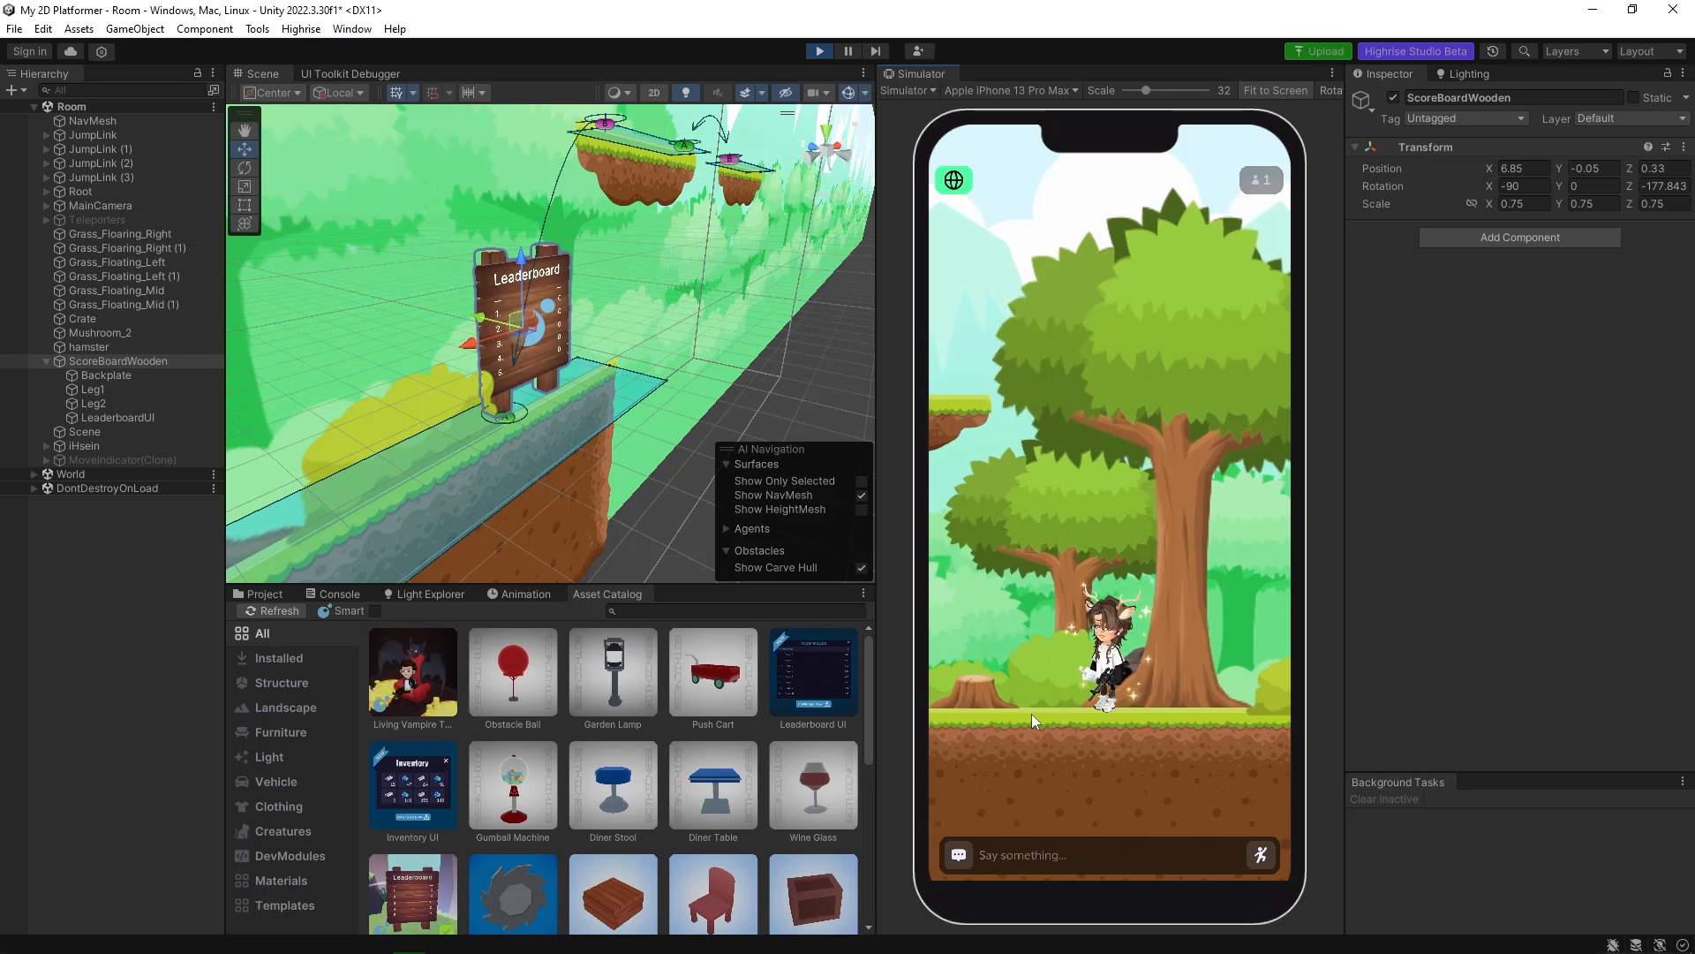
click(1032, 714)
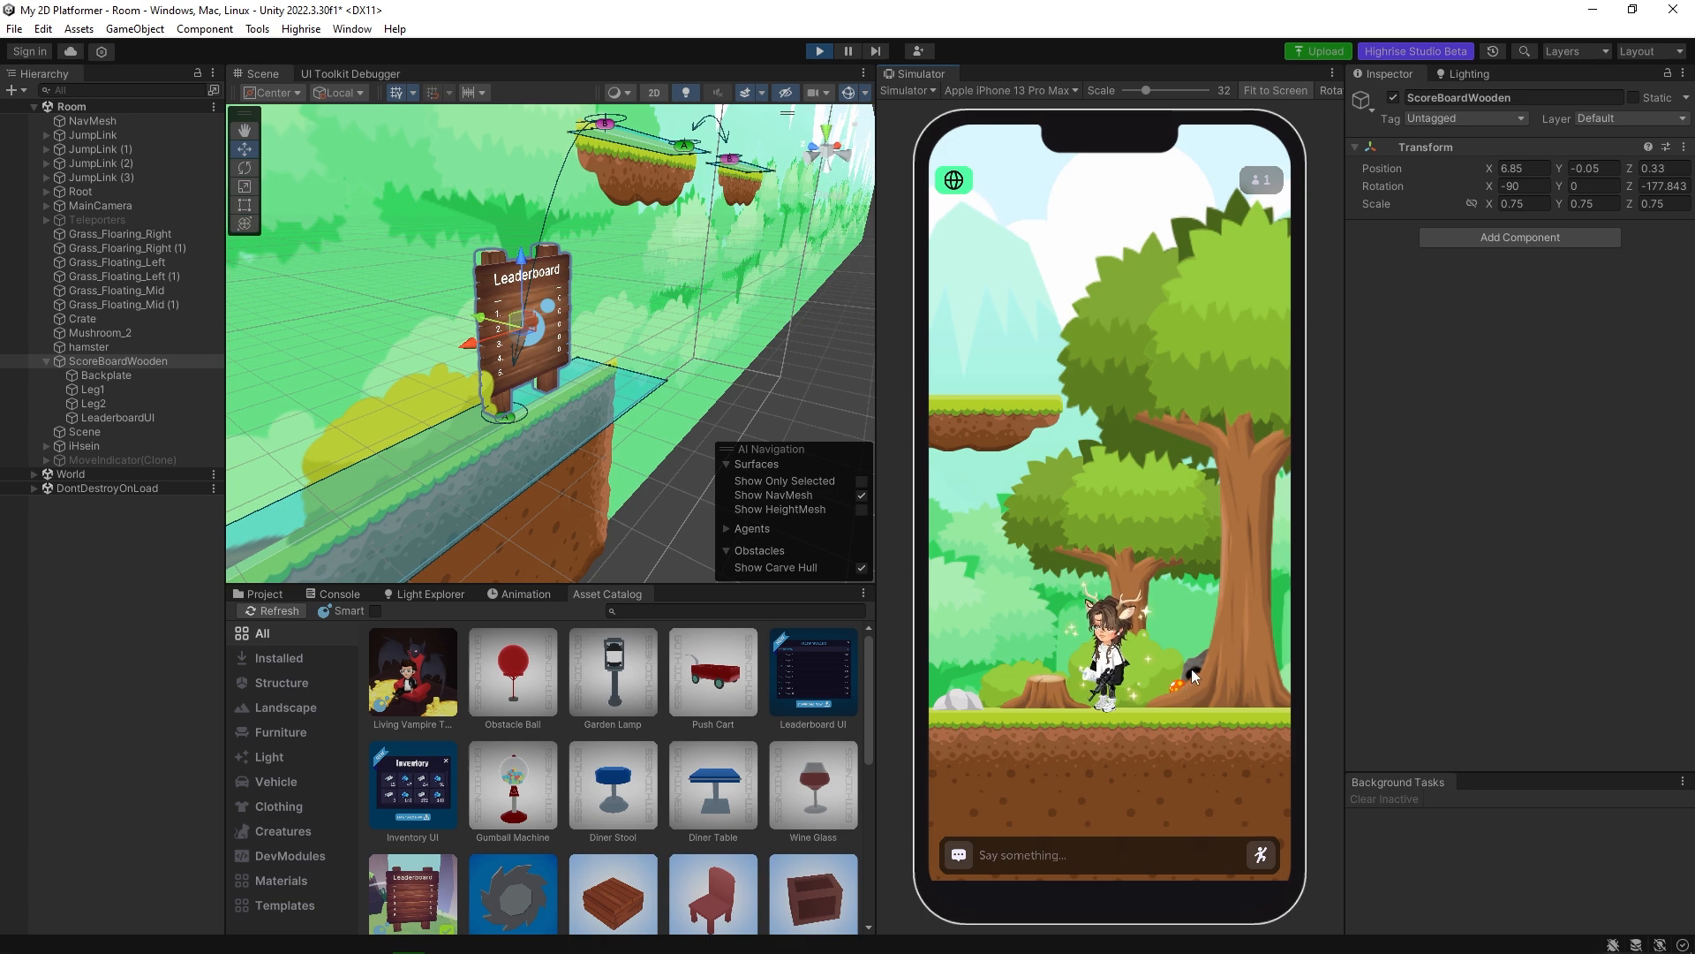
scroll(623, 394, down, 3)
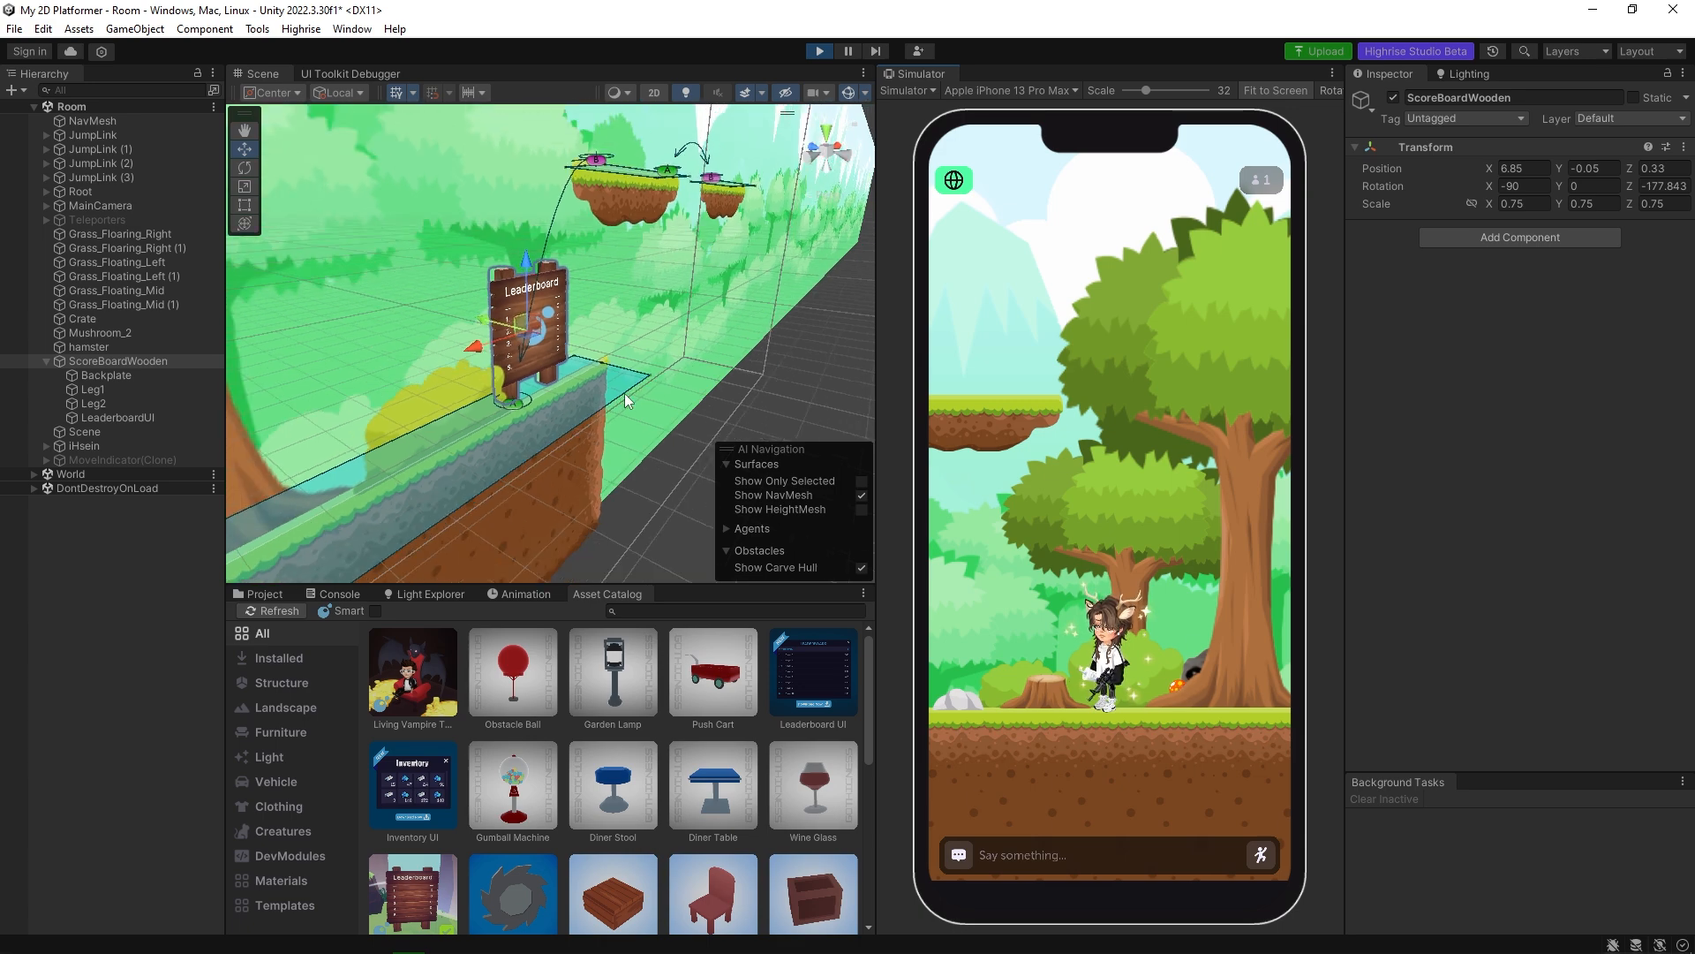
alt+drag(618, 400, 447, 371)
middle_drag(447, 370, 546, 305)
click(545, 304)
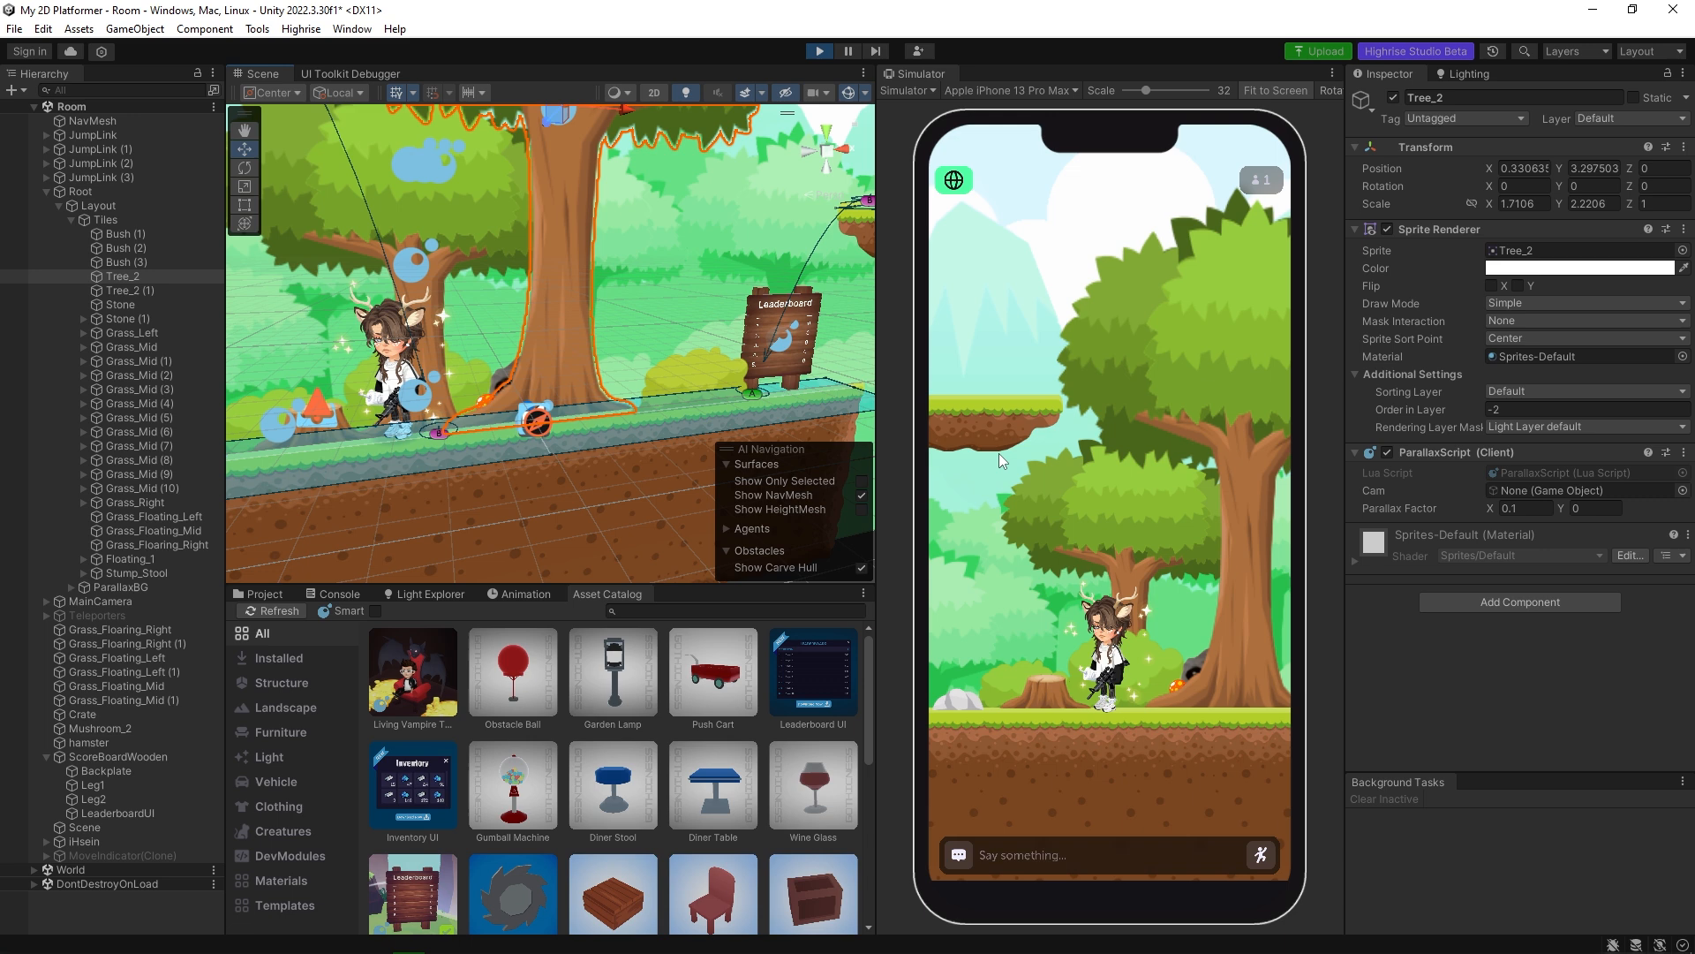
click(1229, 704)
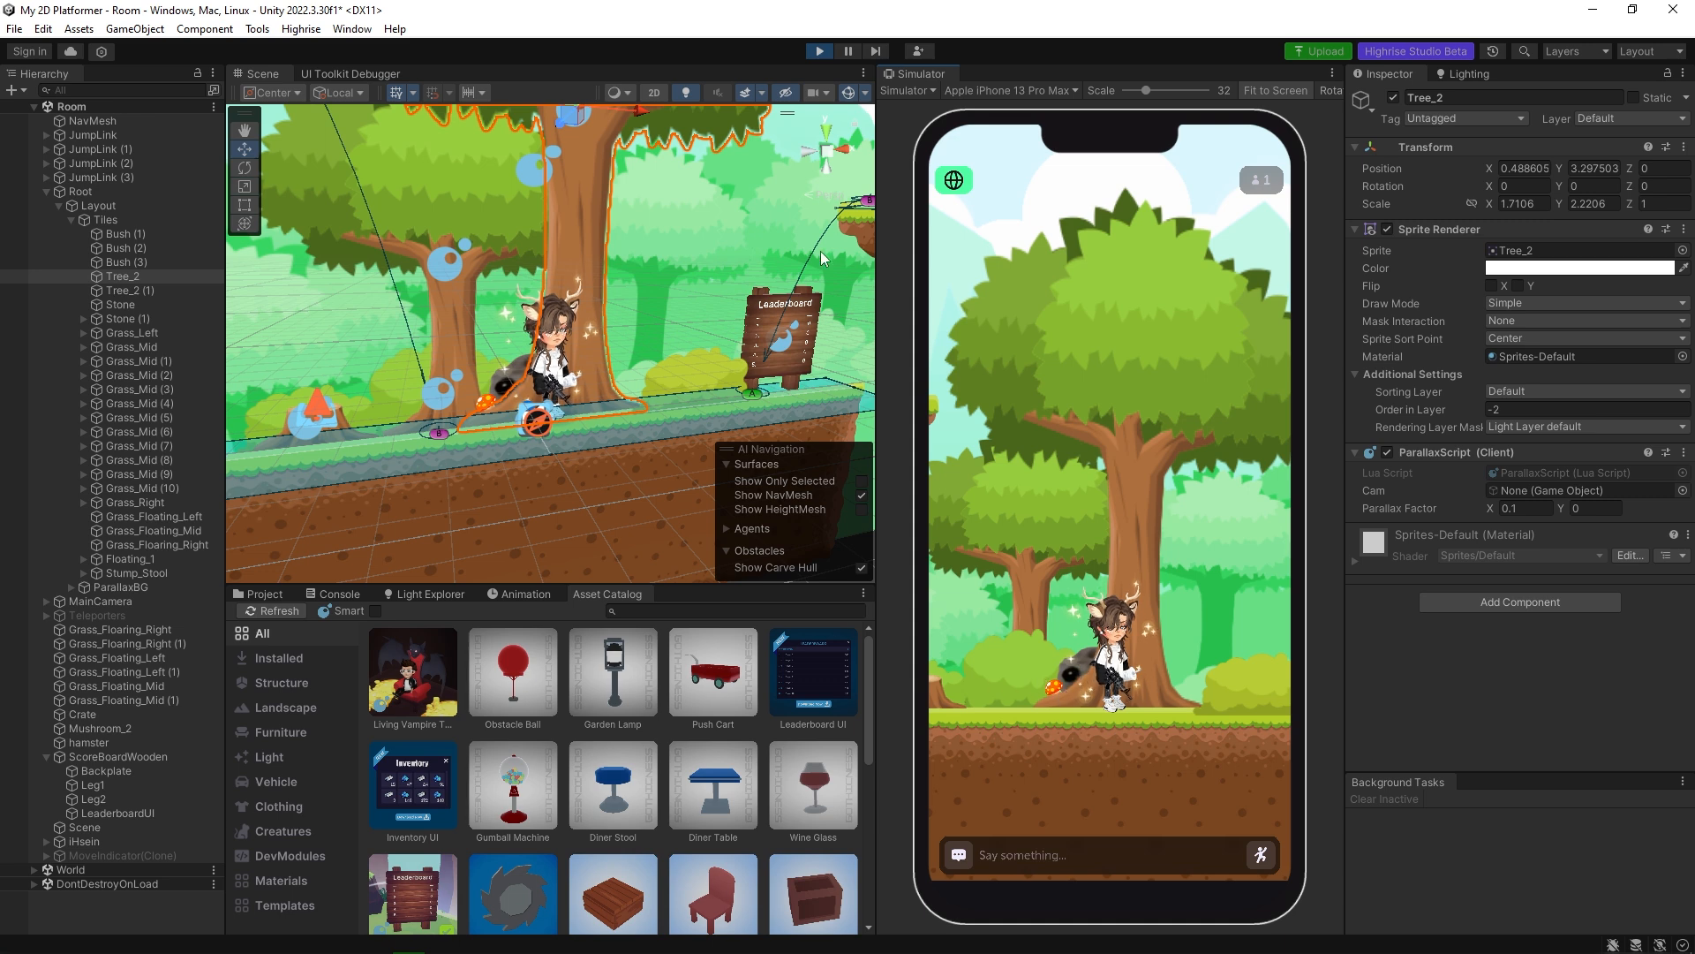
click(820, 51)
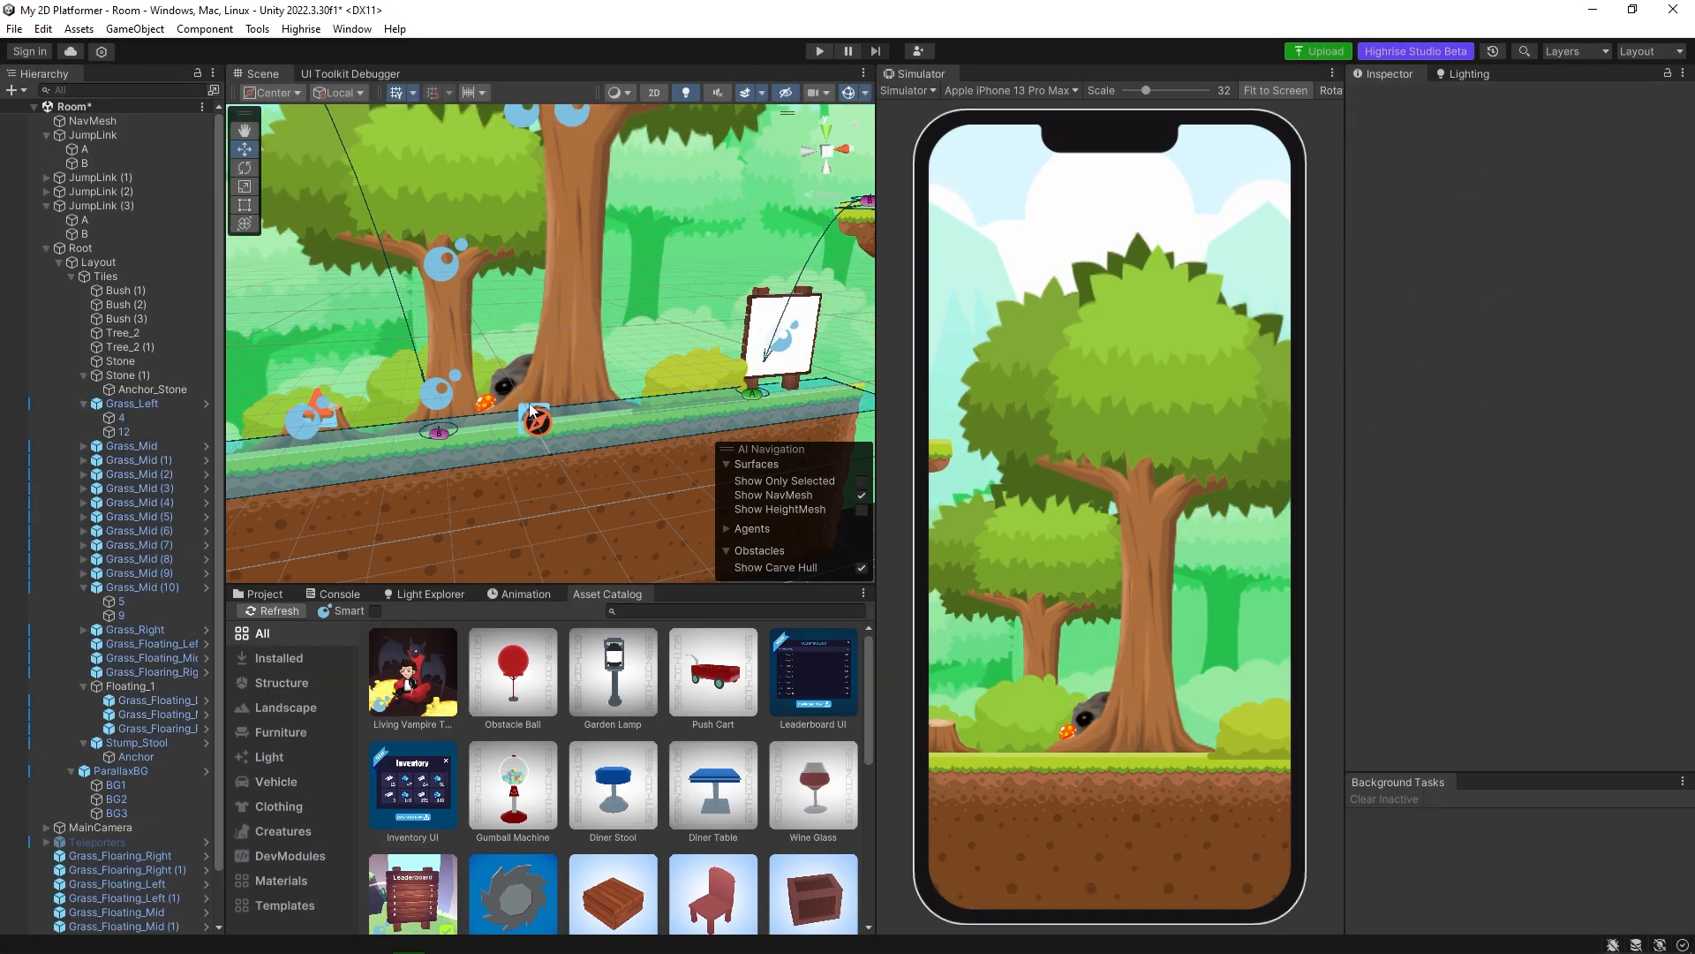
Add a ParallaxScript component to Mushroom_2 and set its Parallax Factor X to 0.1.
click(549, 368)
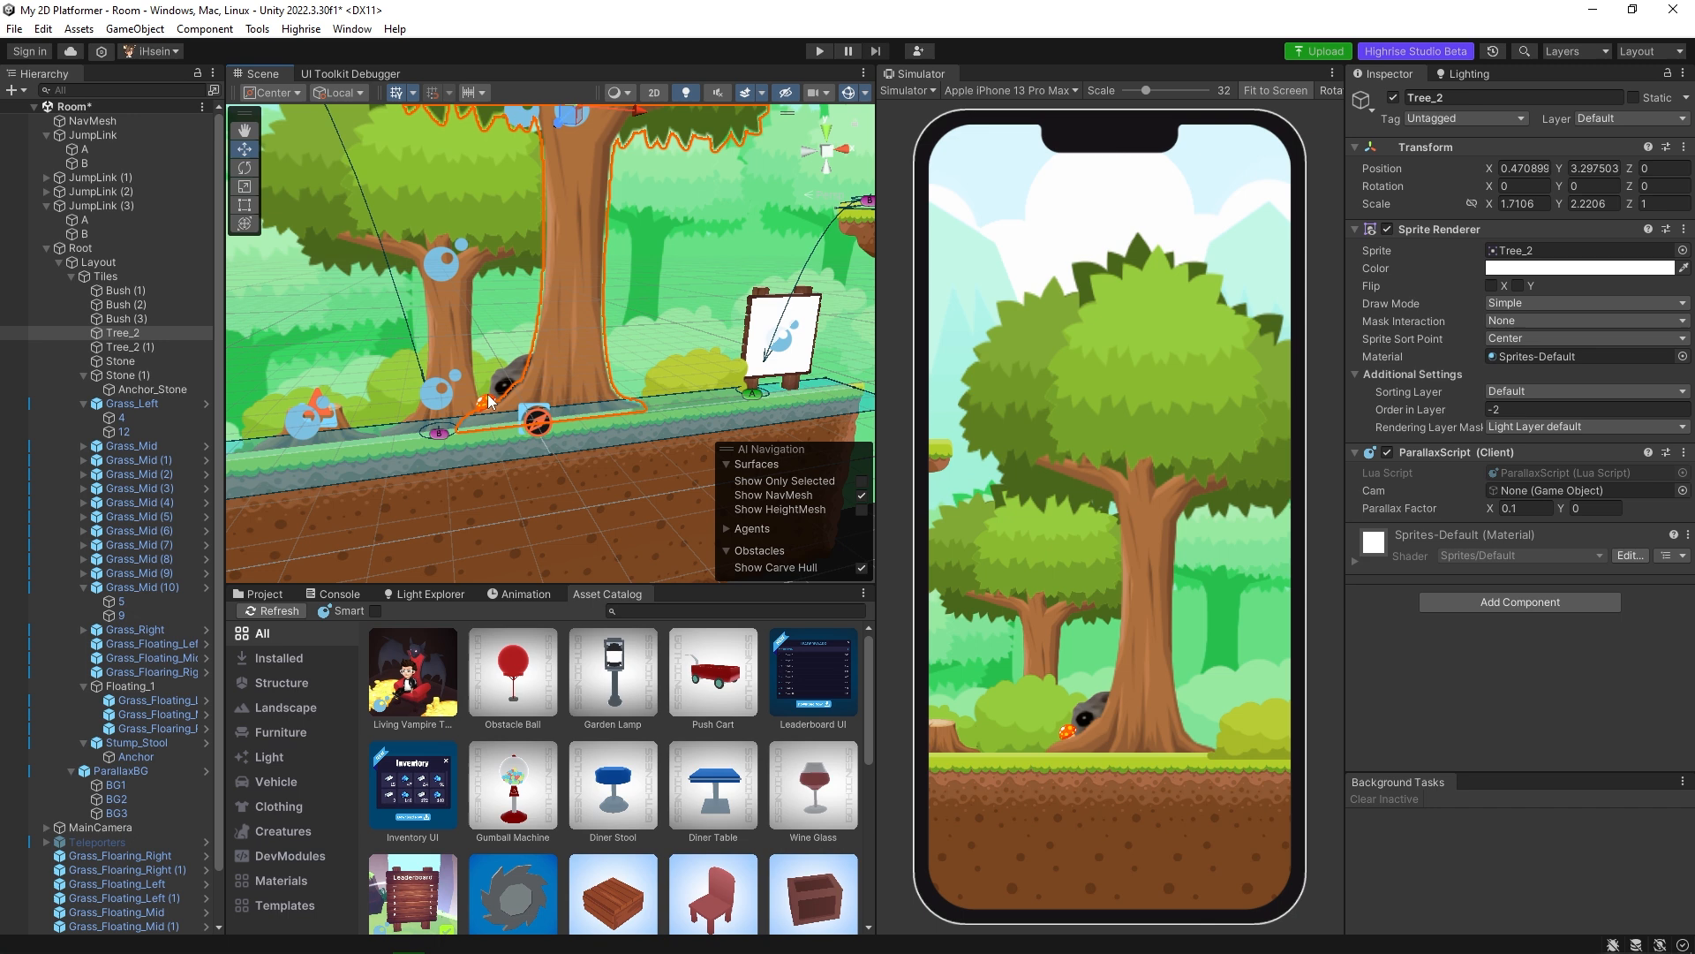
click(488, 404)
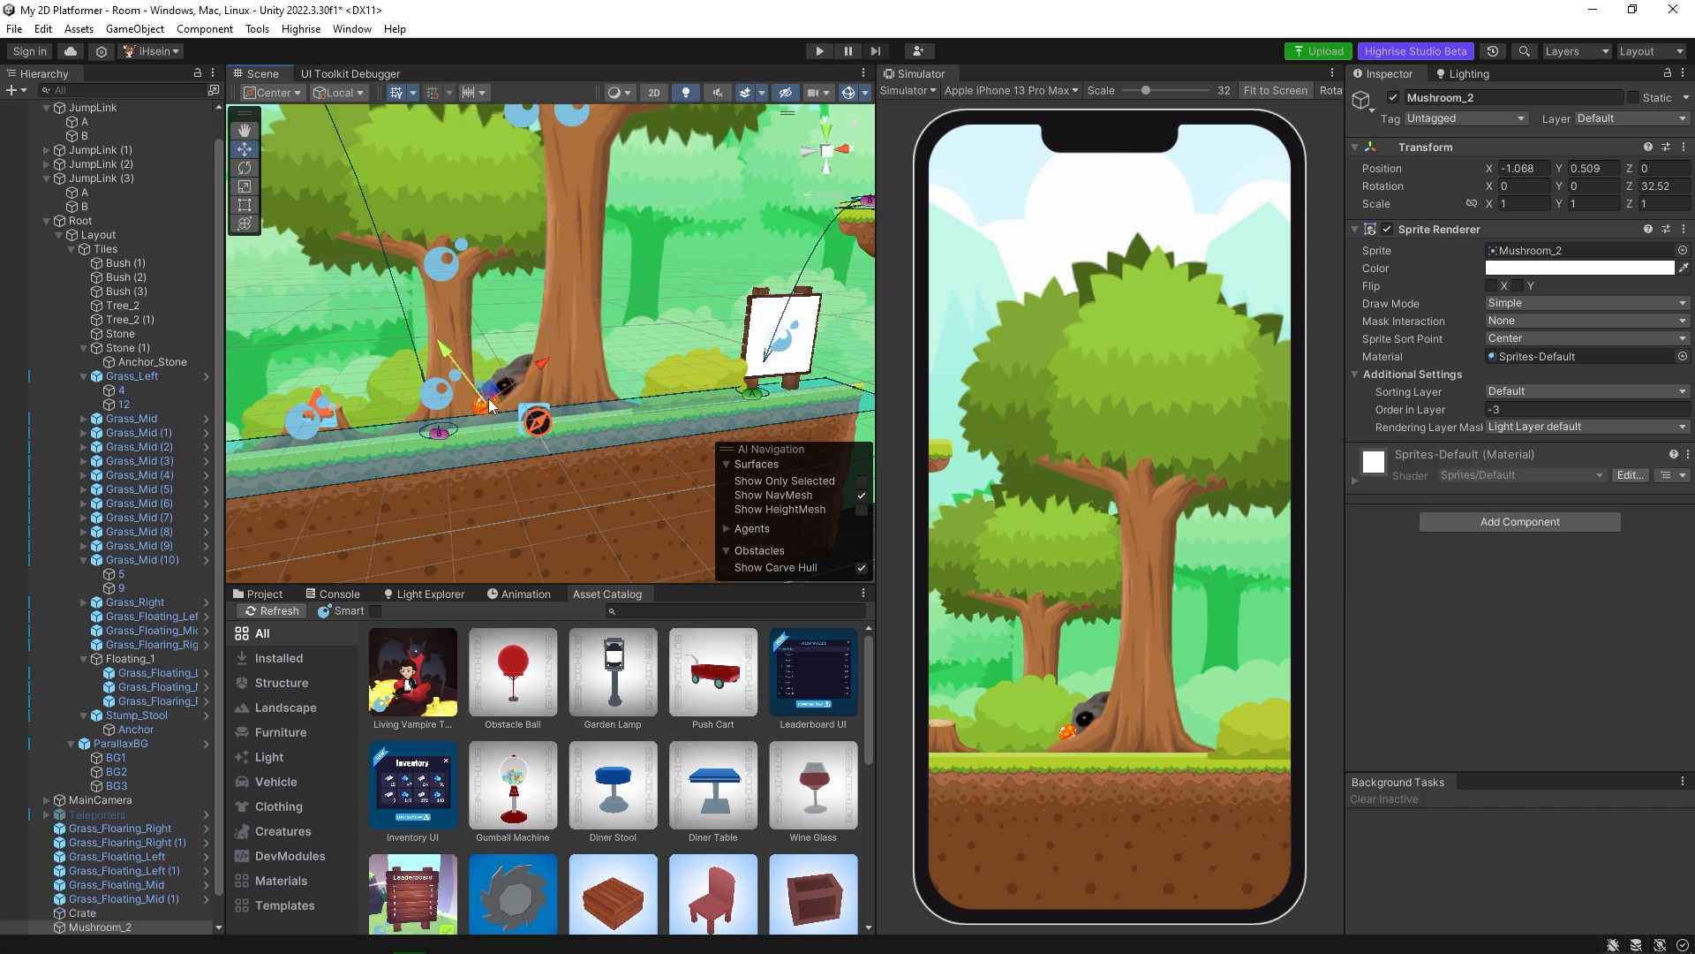
click(1487, 526)
text(para)
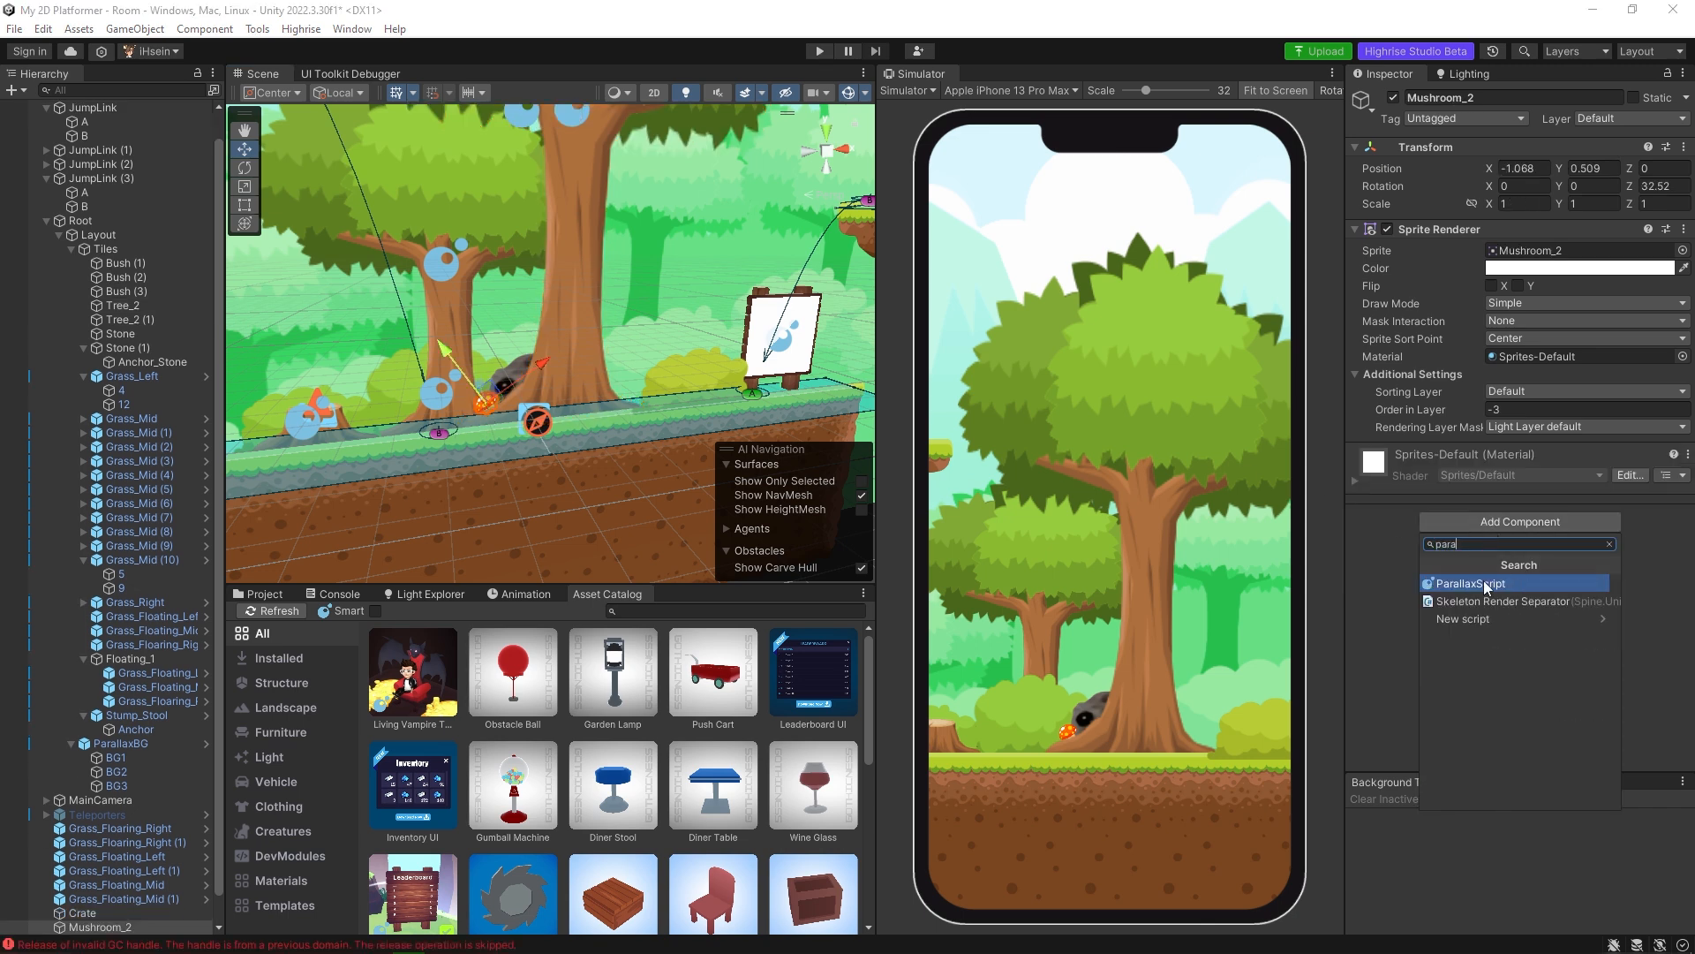
click(1483, 582)
click(1528, 512)
text(0.1)
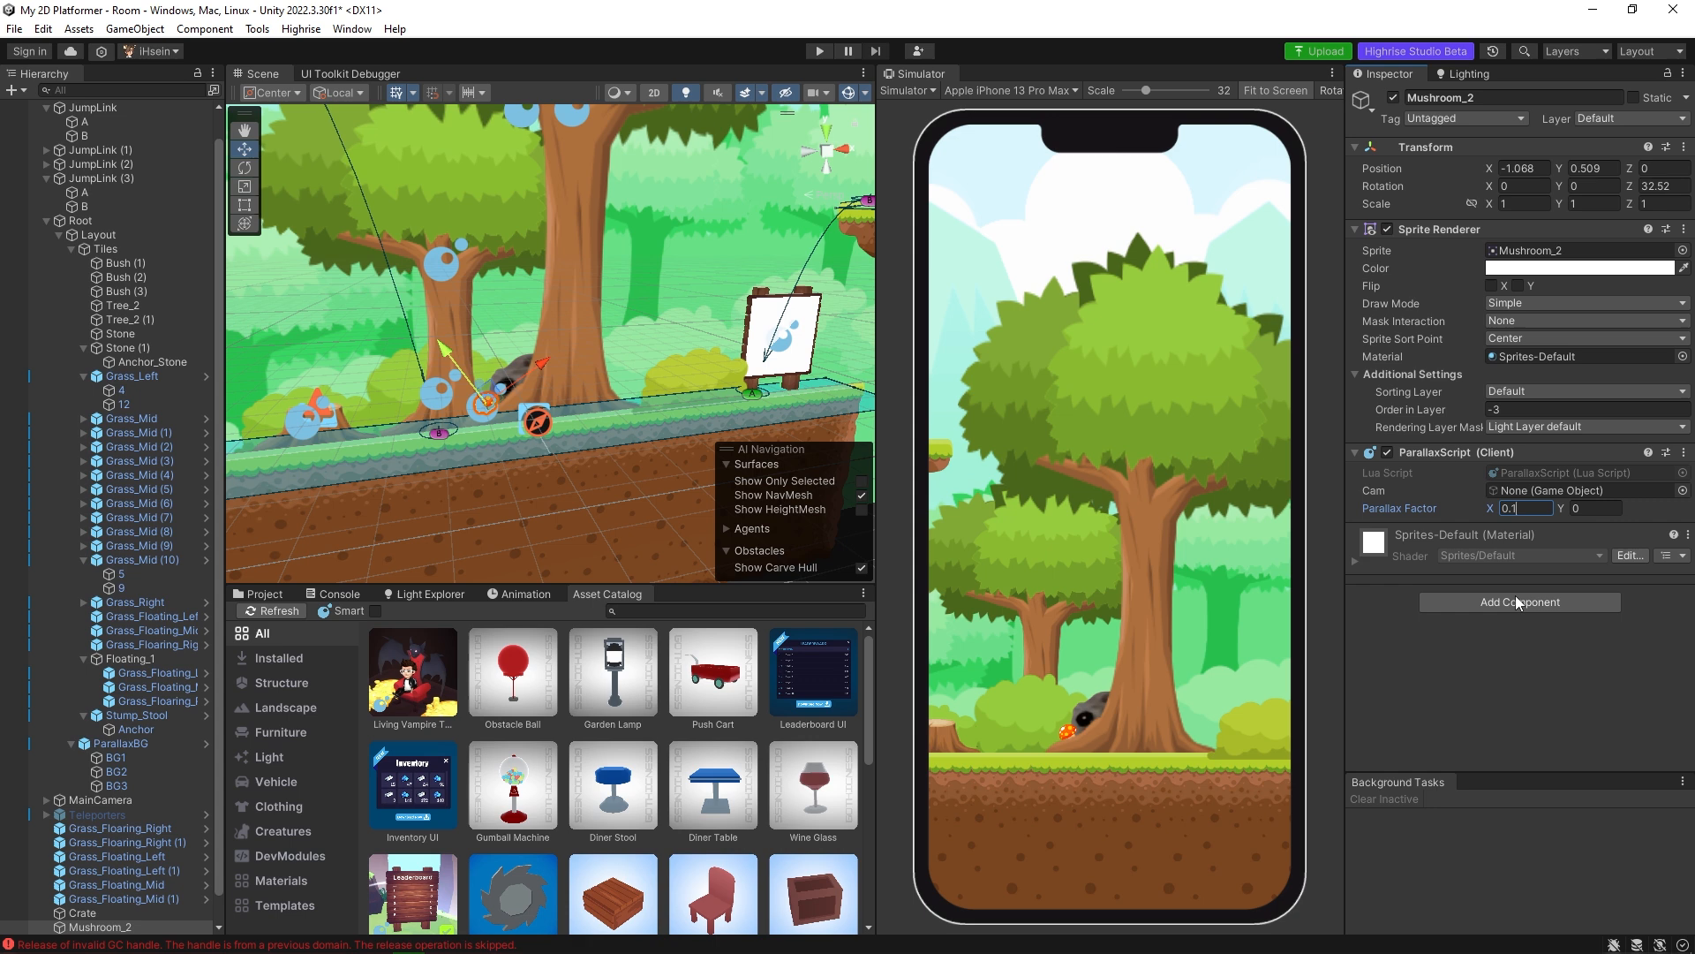
Add a ParallaxScript component to the hamster, set its Parallax Factor X to 0.1, and save the scene.
key(Return)
click(508, 371)
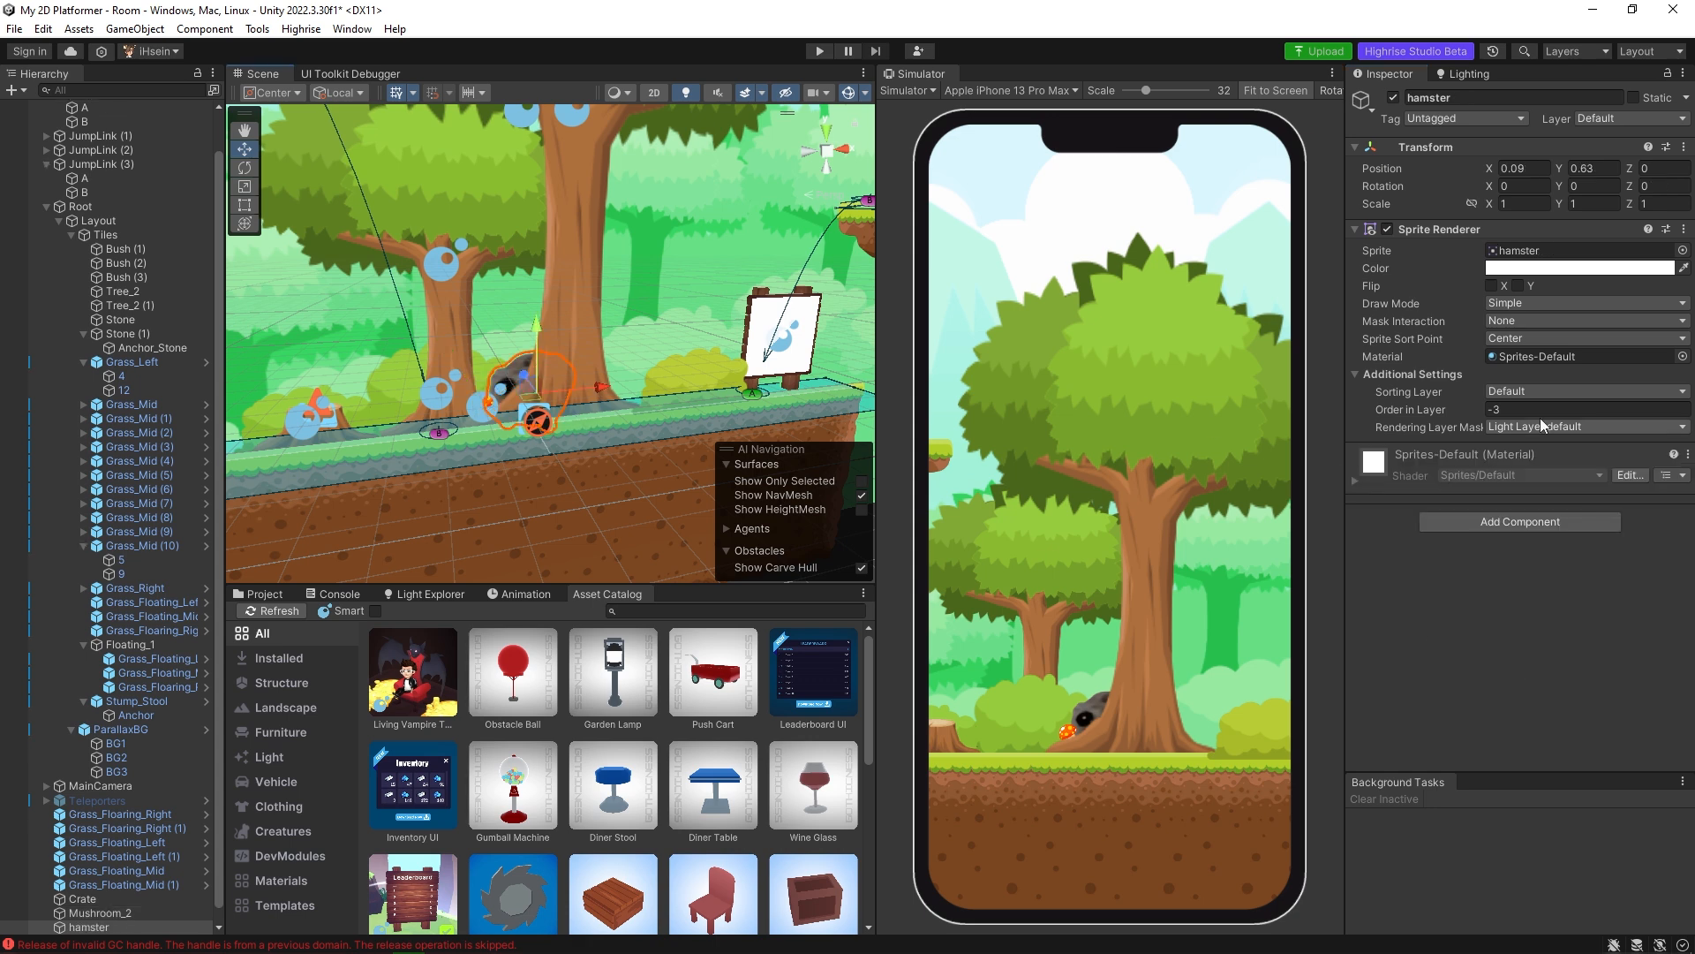
click(1521, 519)
click(1508, 564)
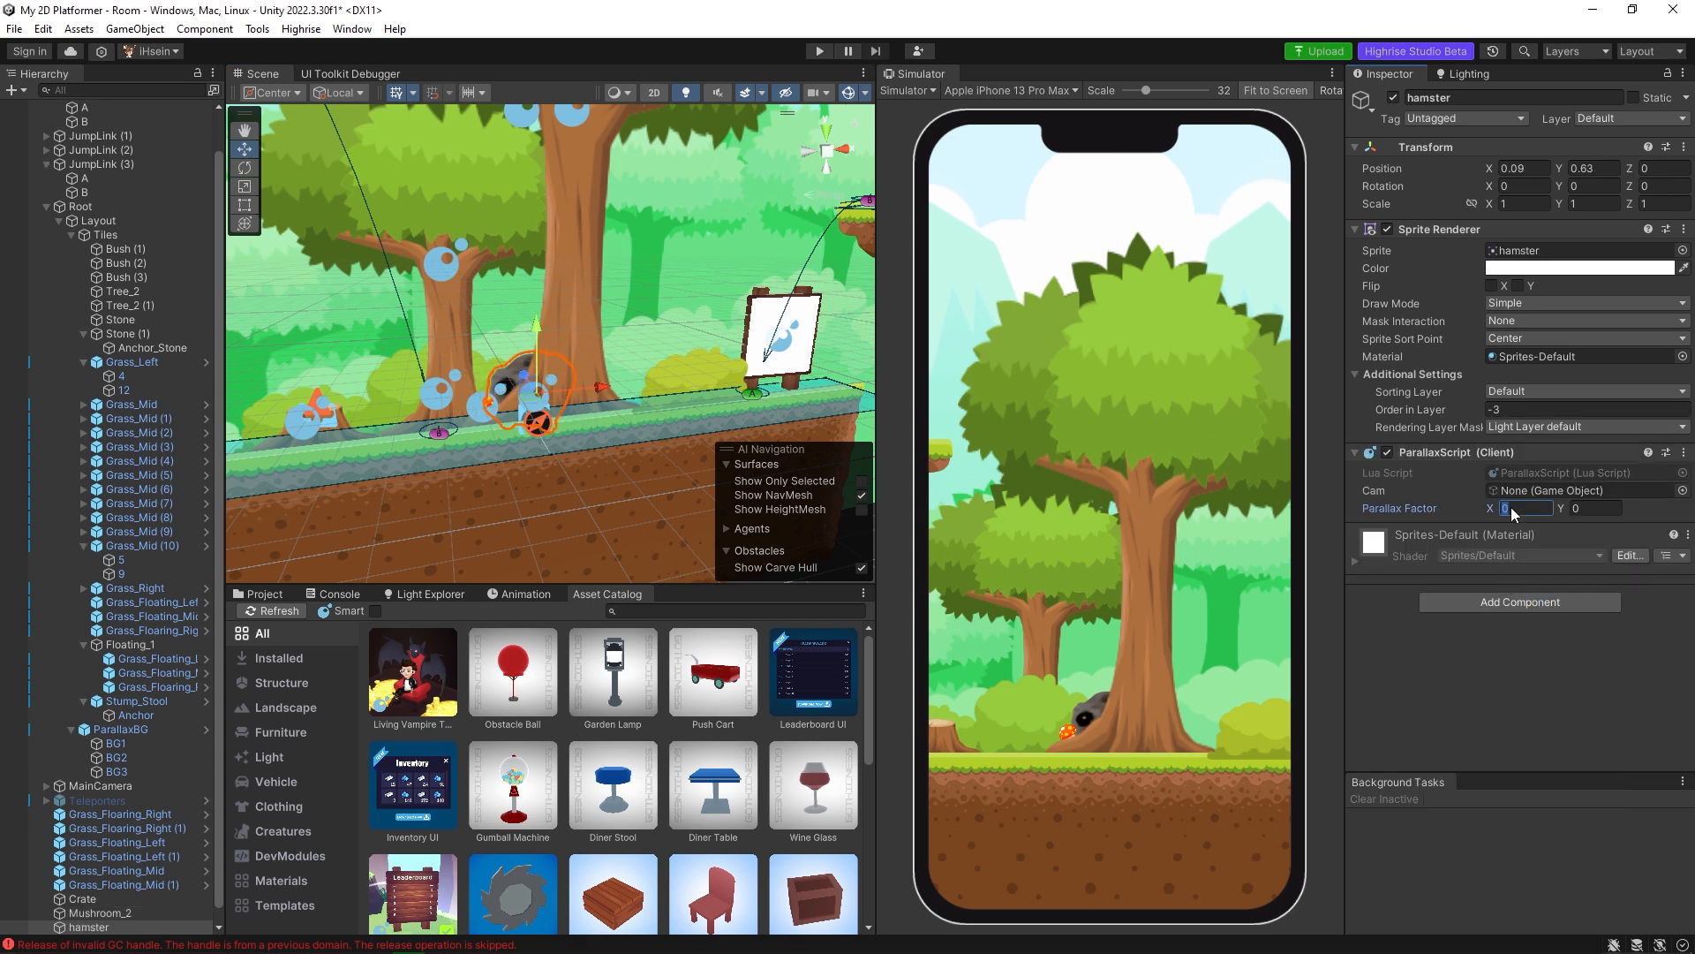
key(ctrl+s)
Play-test the room, walking the avatar past the hamster and mushroom towards the leaderboard to examine their parallax, and stop the playback.
click(820, 51)
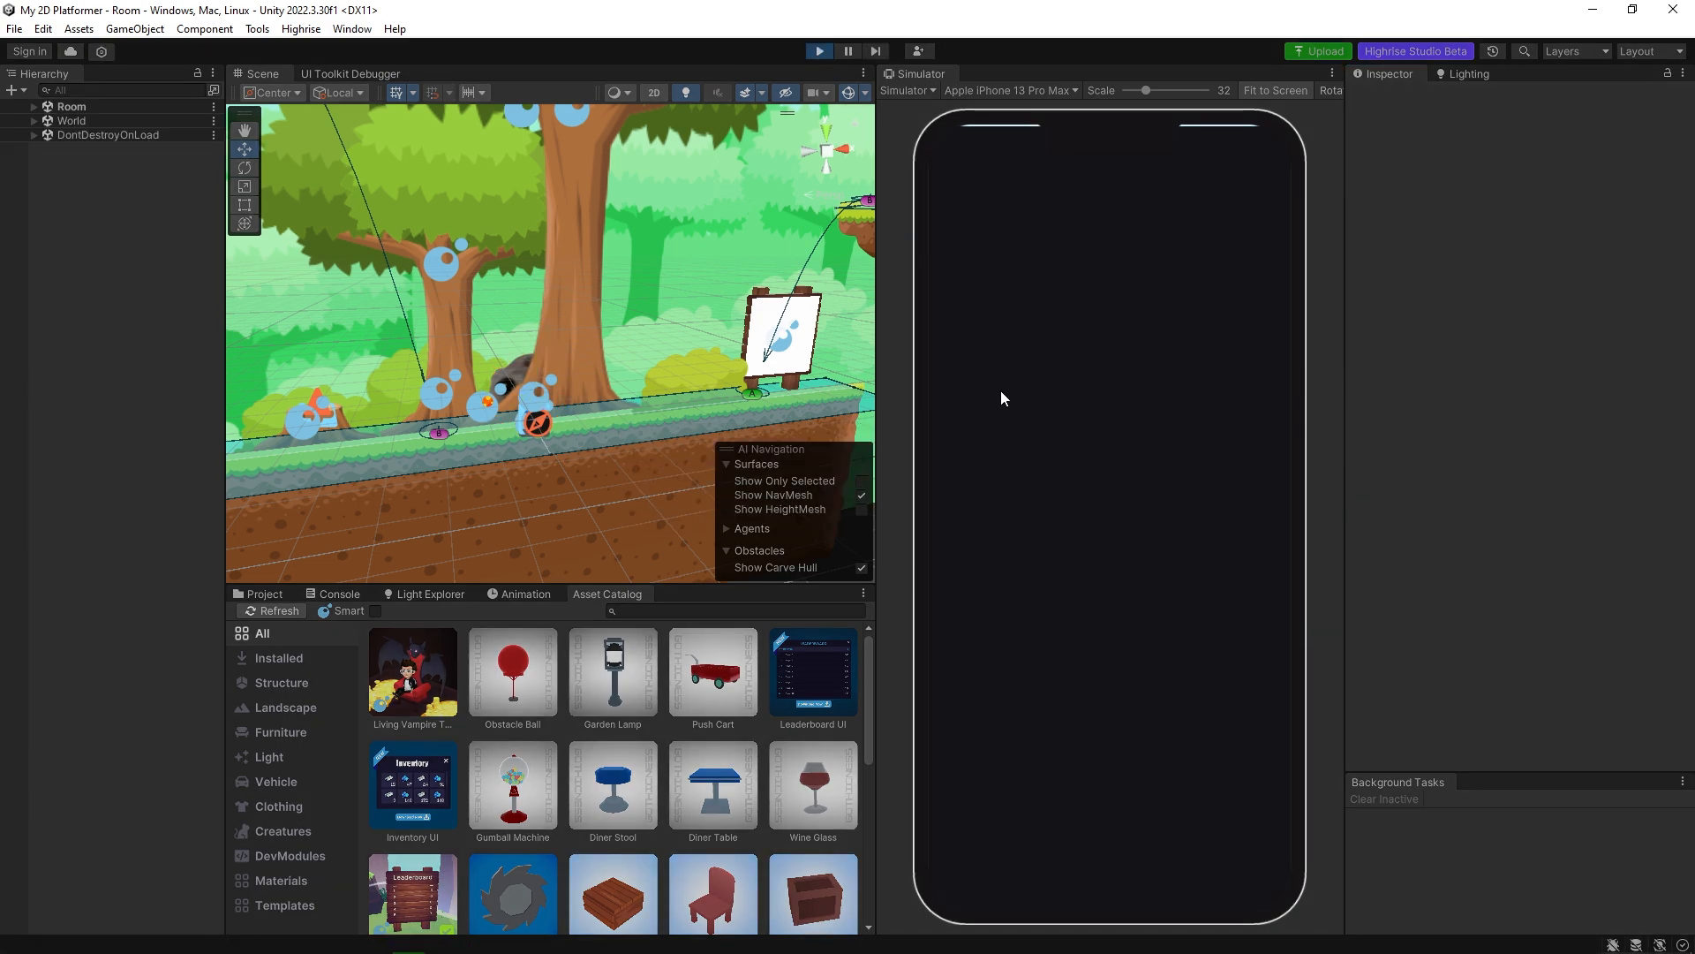
click(984, 724)
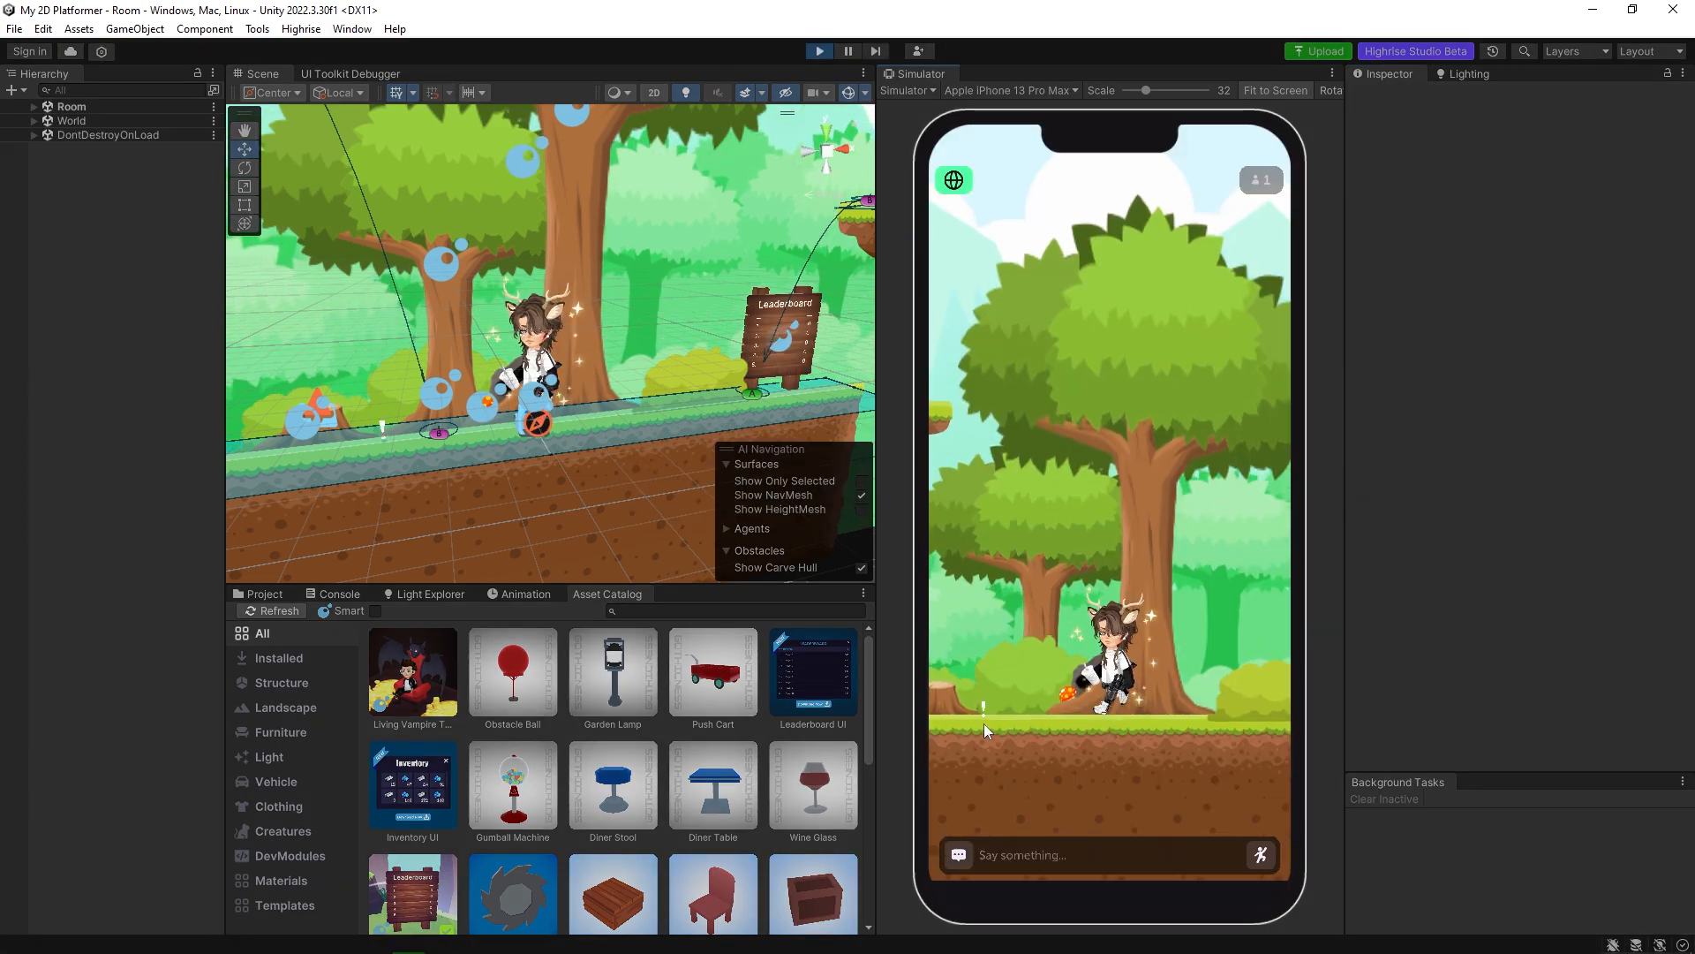
click(1261, 722)
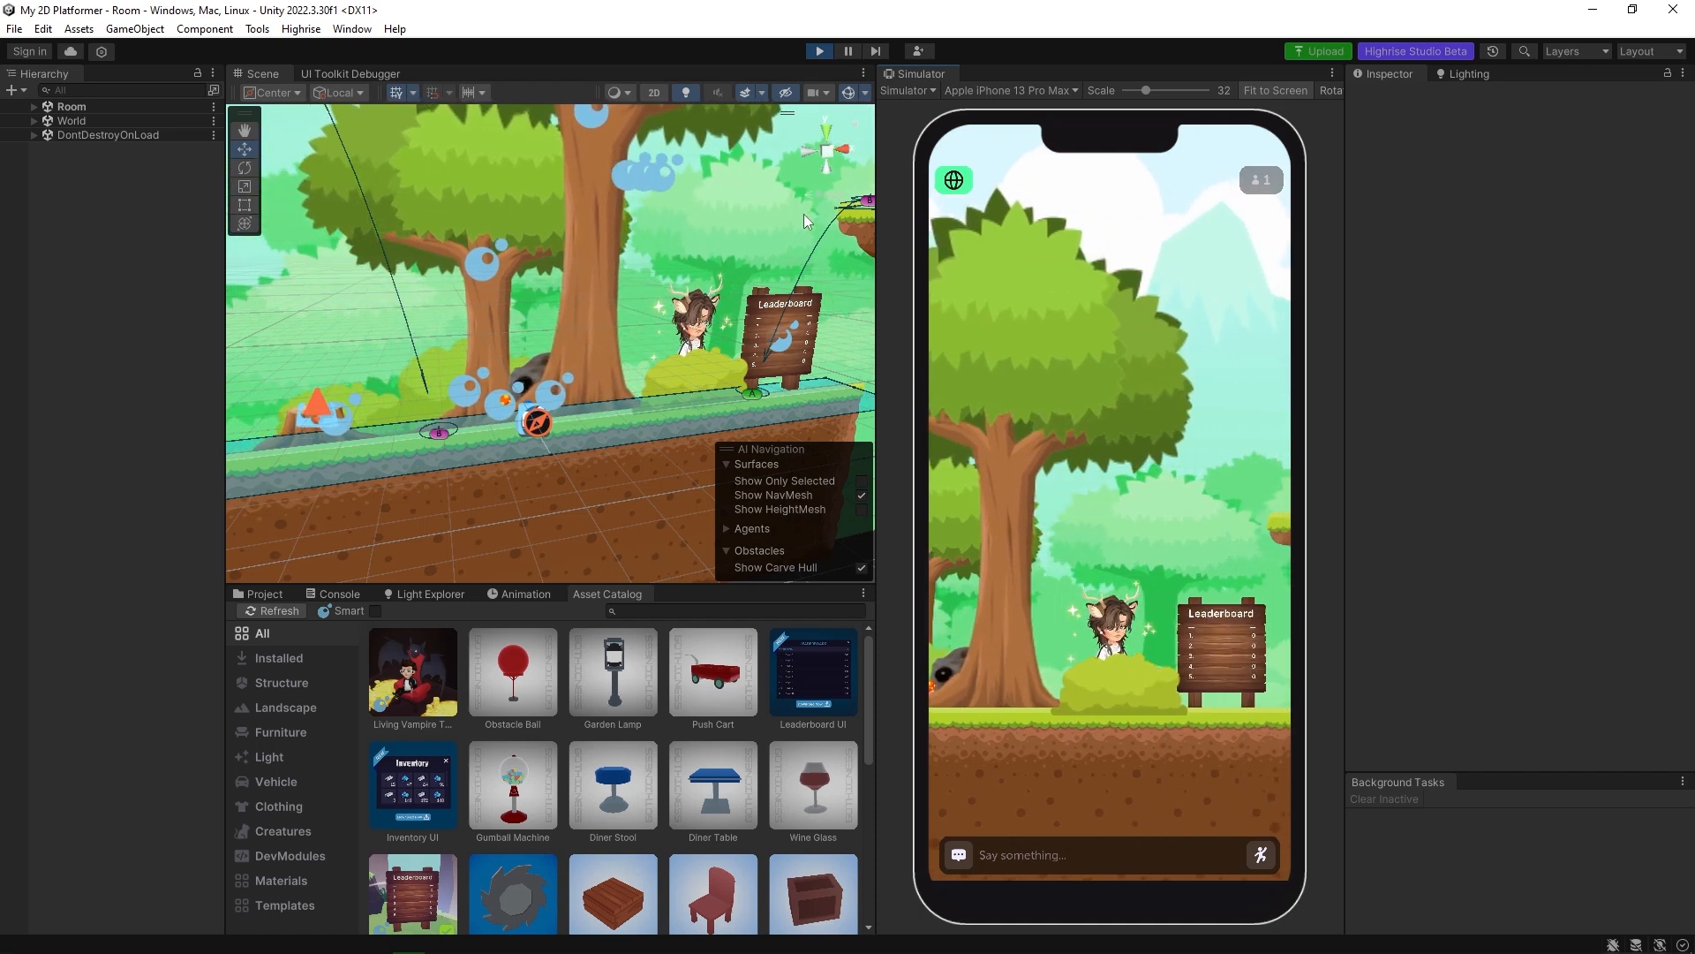
click(821, 51)
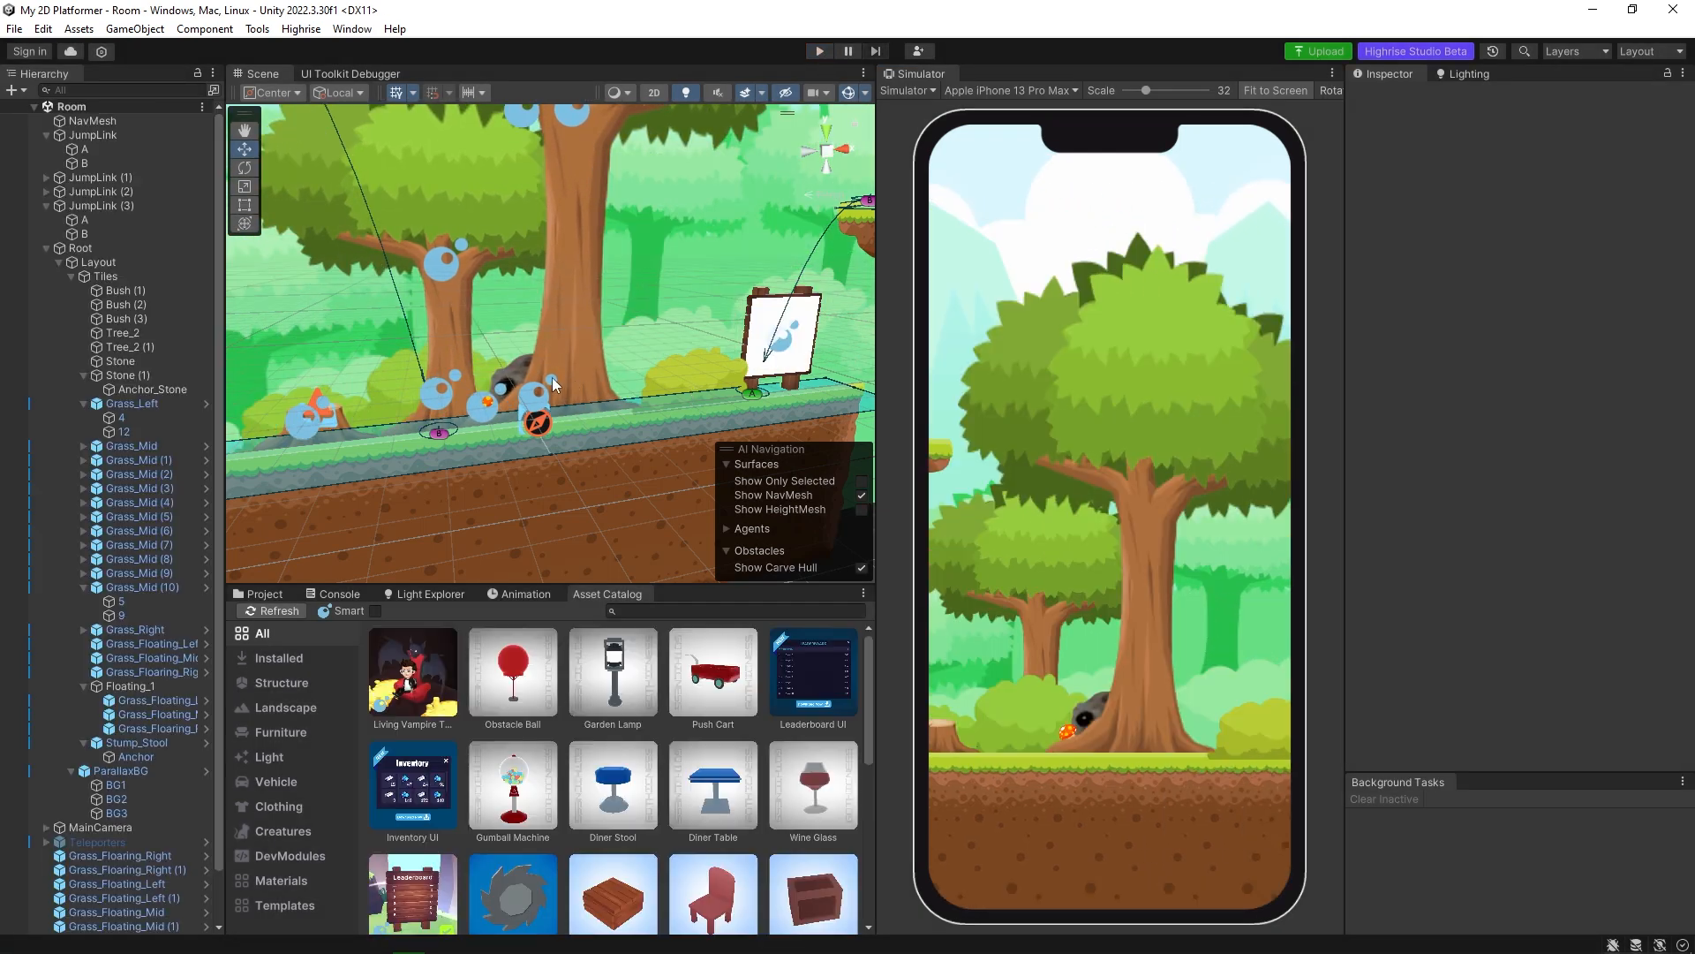
Remove the ParallaxScript component from both the hamster and Mushroom_2.
click(515, 378)
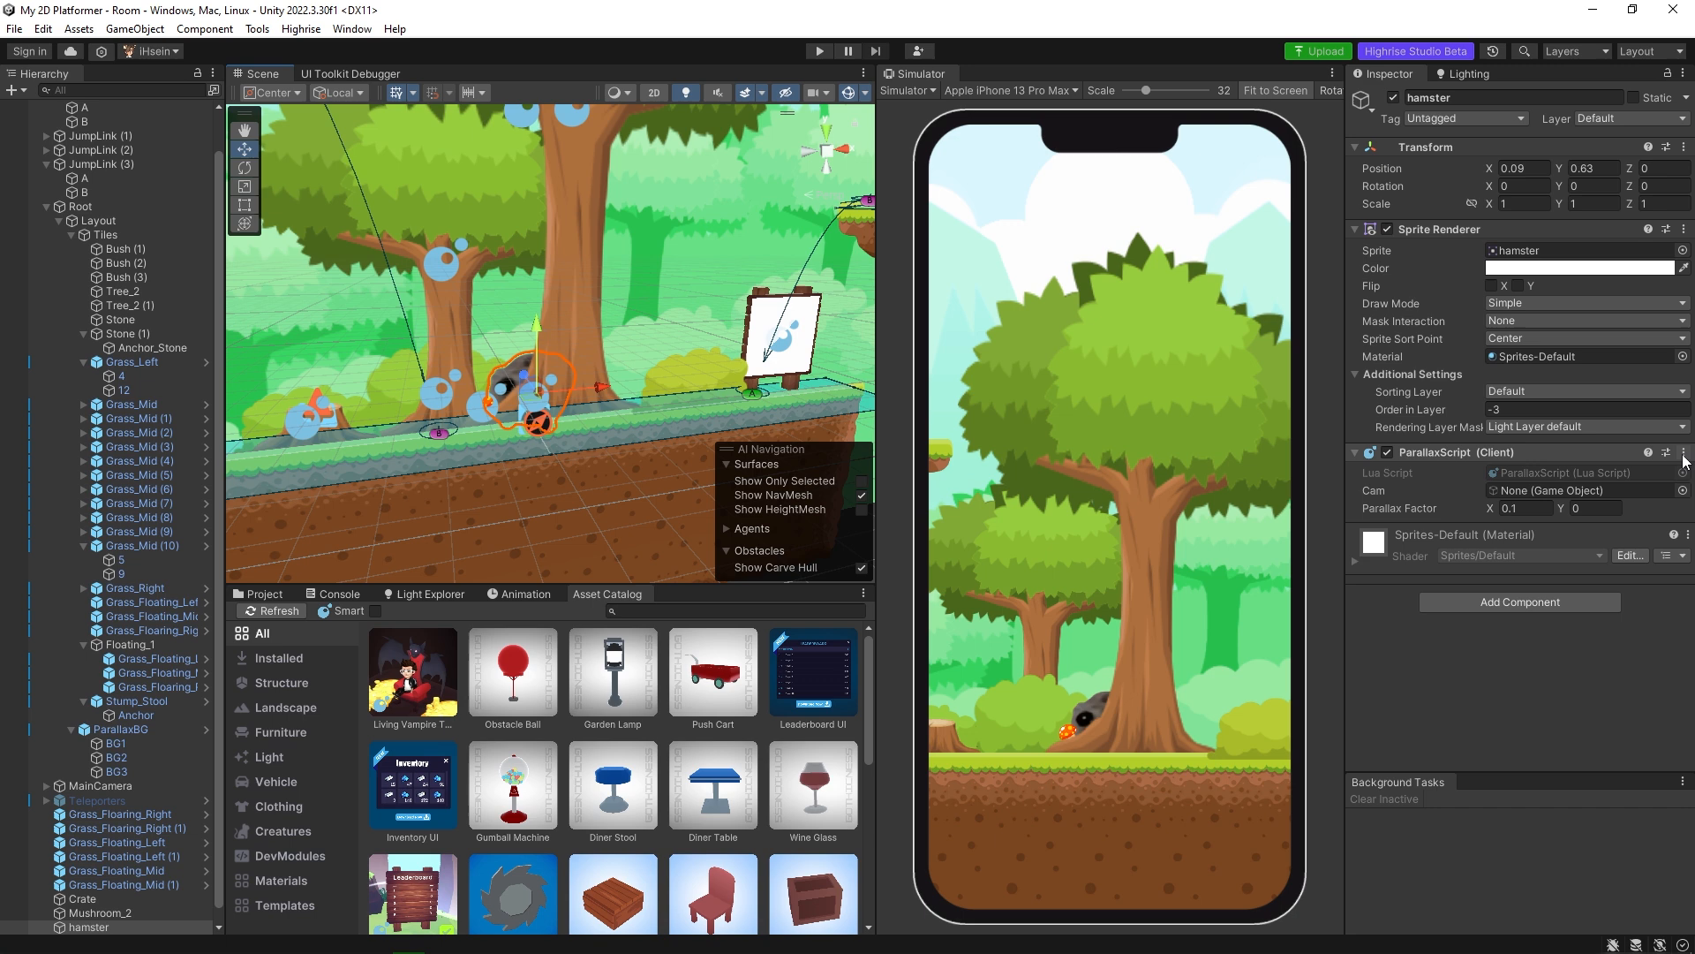
click(1684, 451)
click(1577, 535)
click(486, 403)
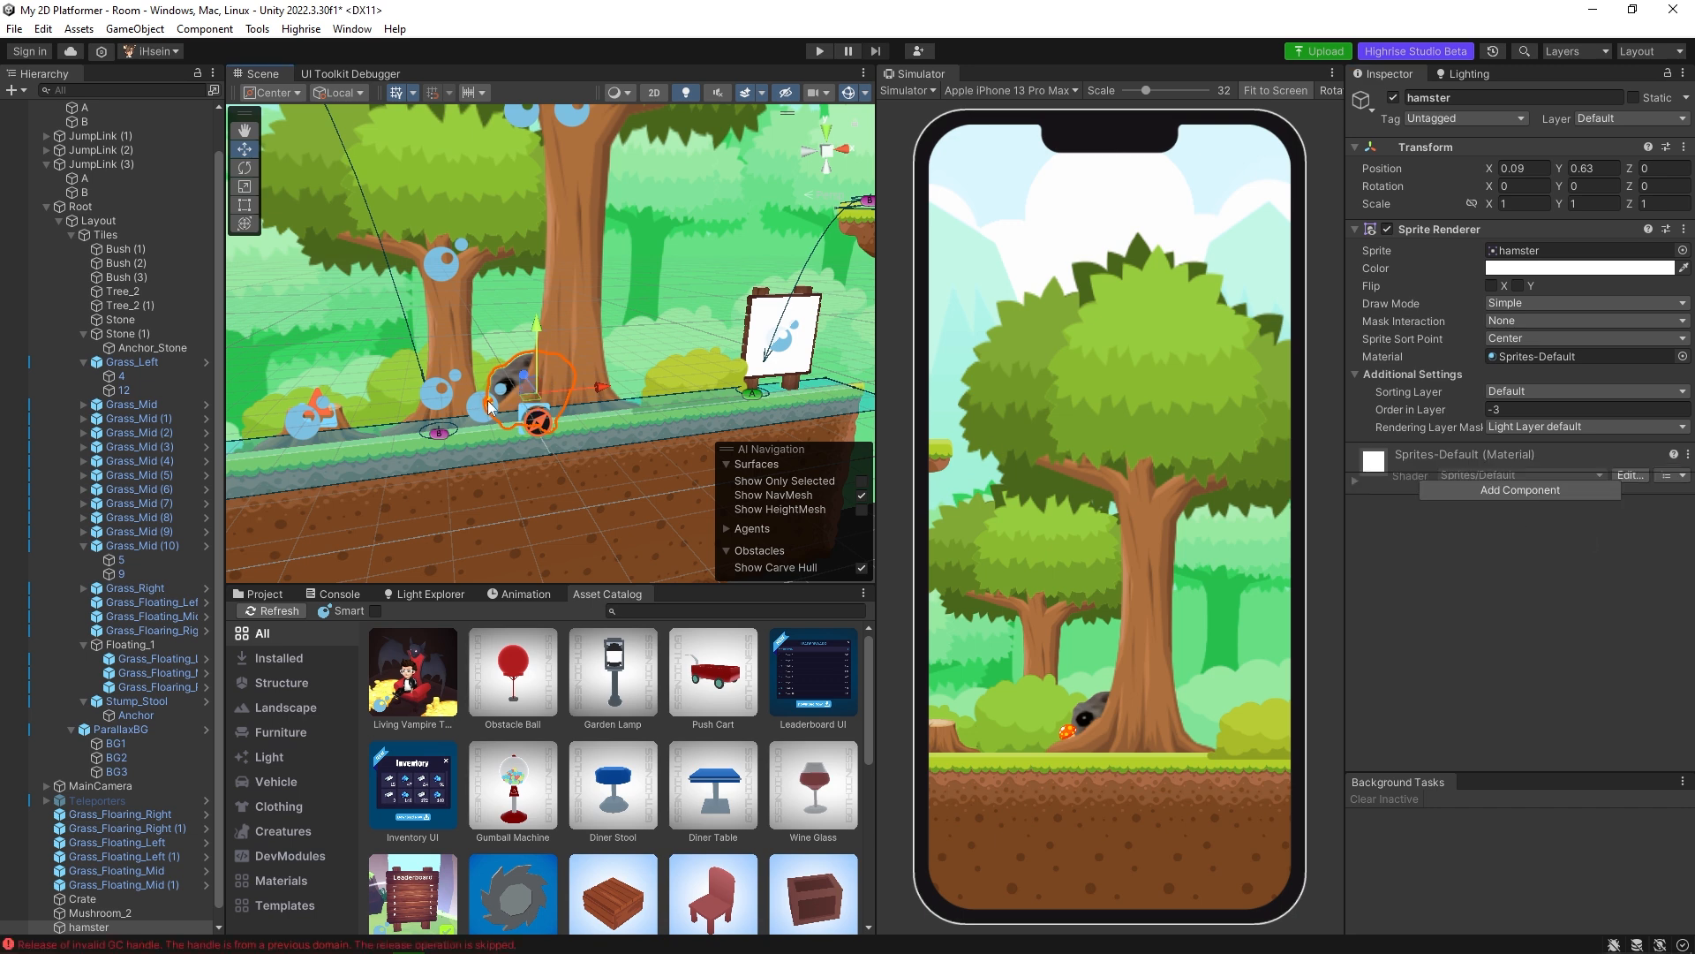
click(1684, 451)
click(1581, 535)
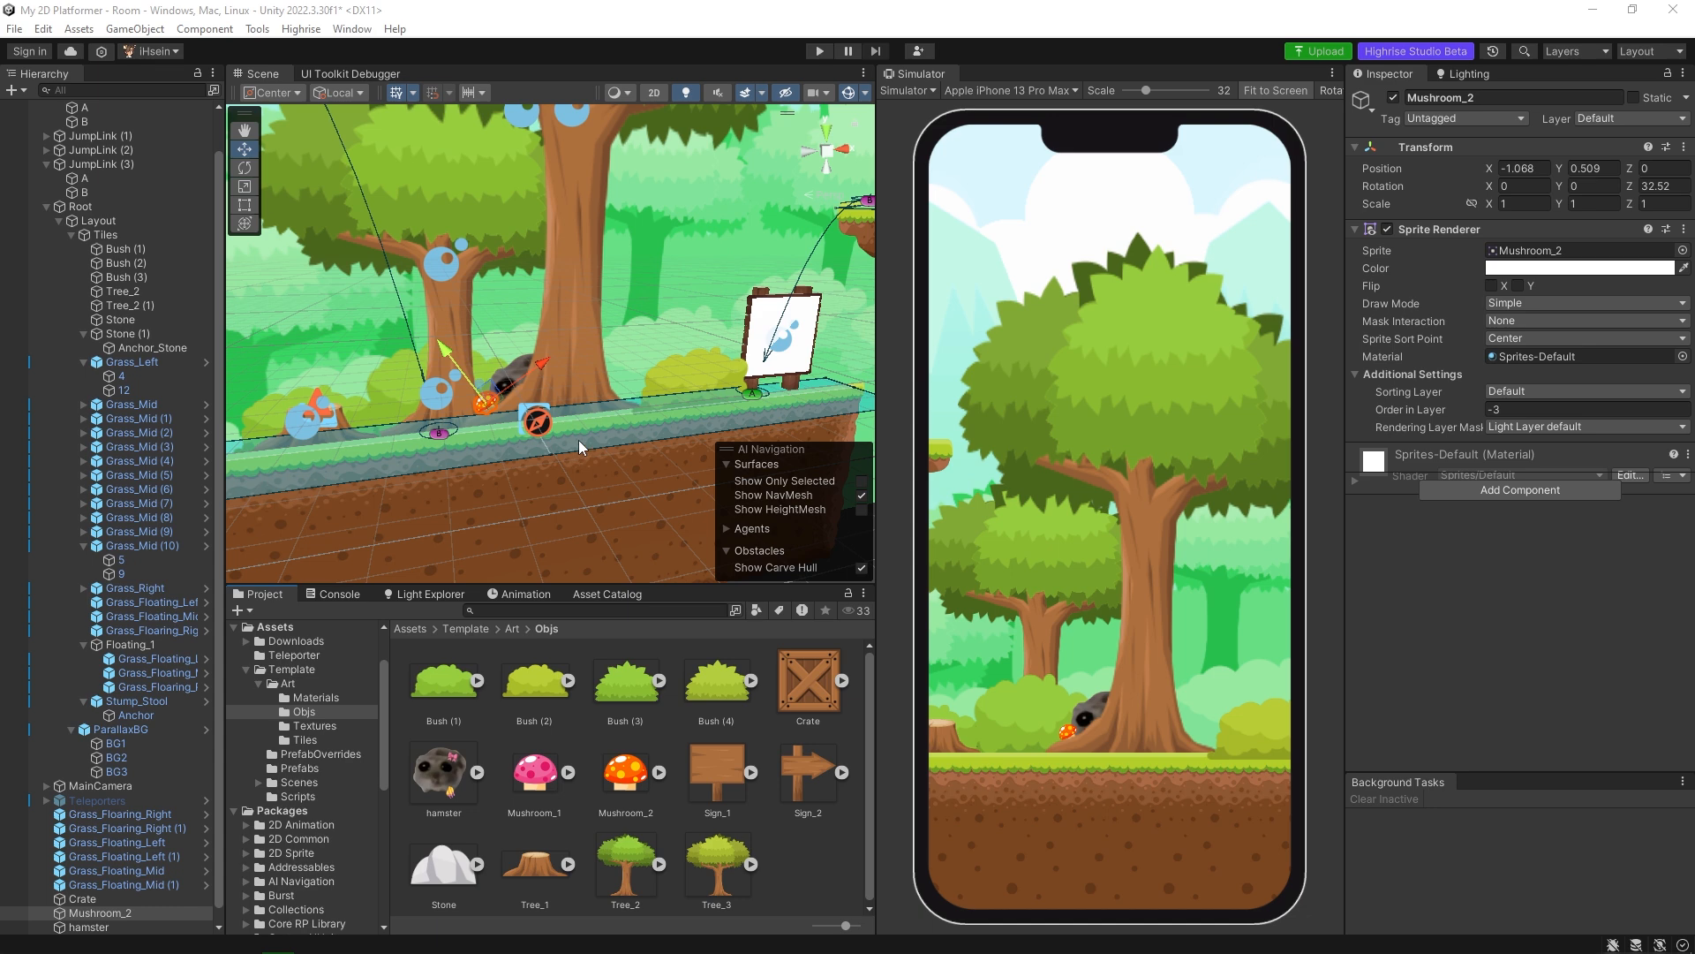
Switch the Scene view to 2D and open the Unity Asset Store in the browser, closing the duplicate store page.
click(654, 92)
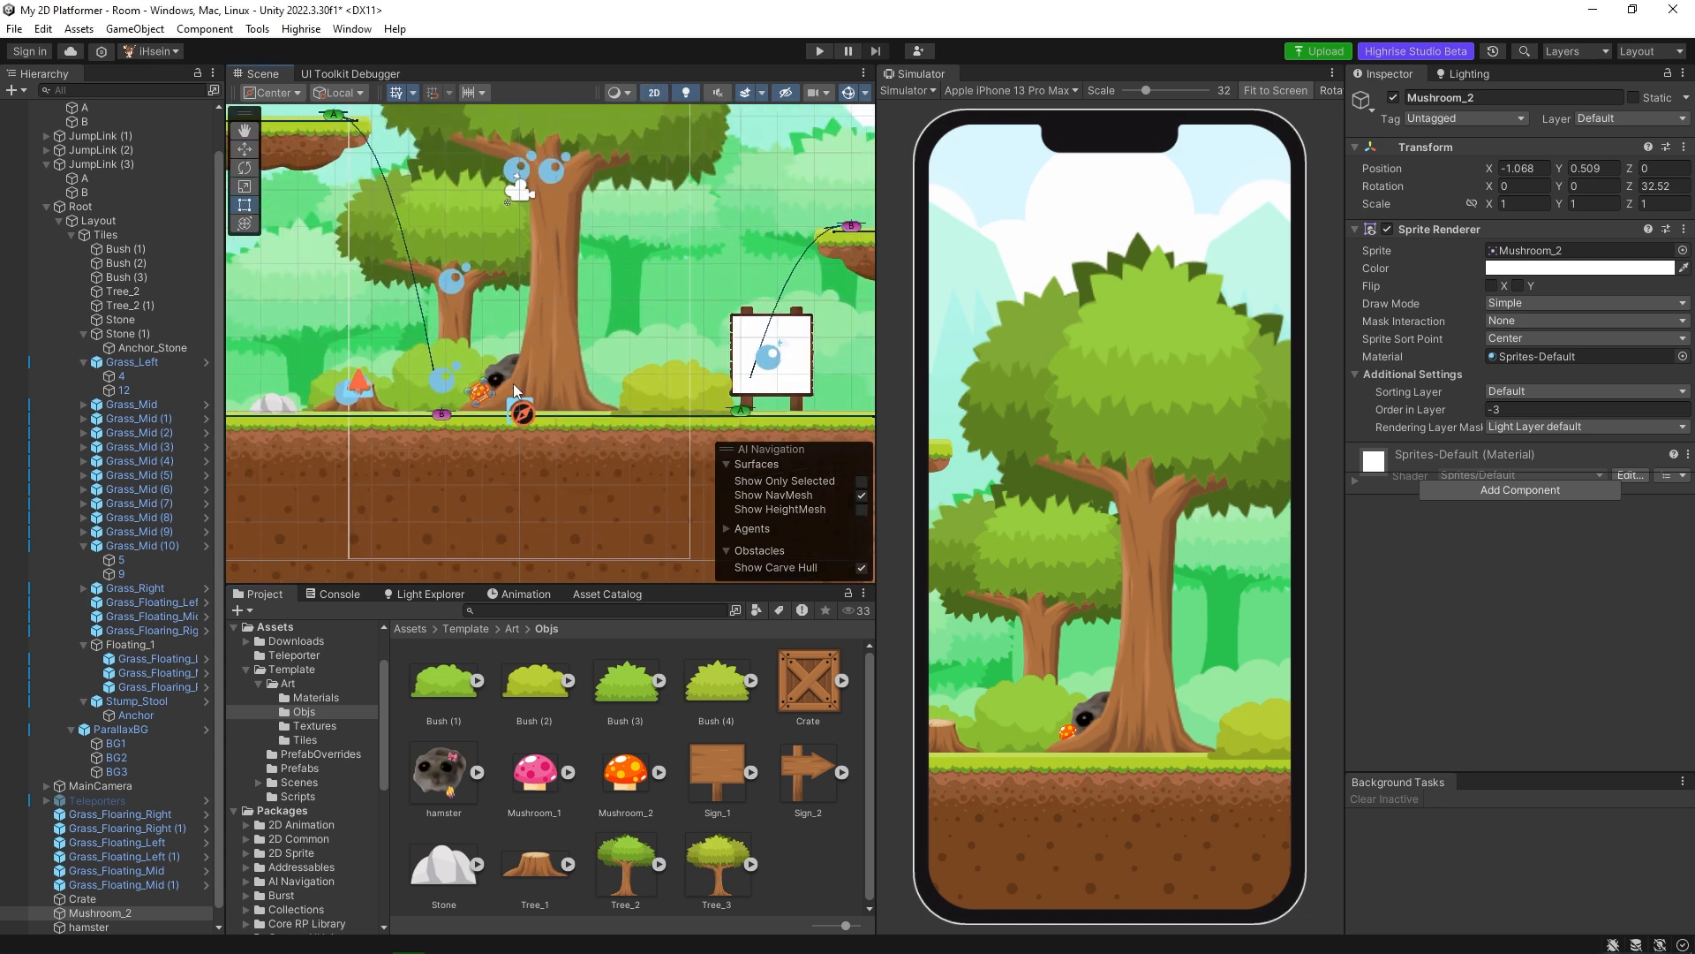
scroll(514, 388, down, 5)
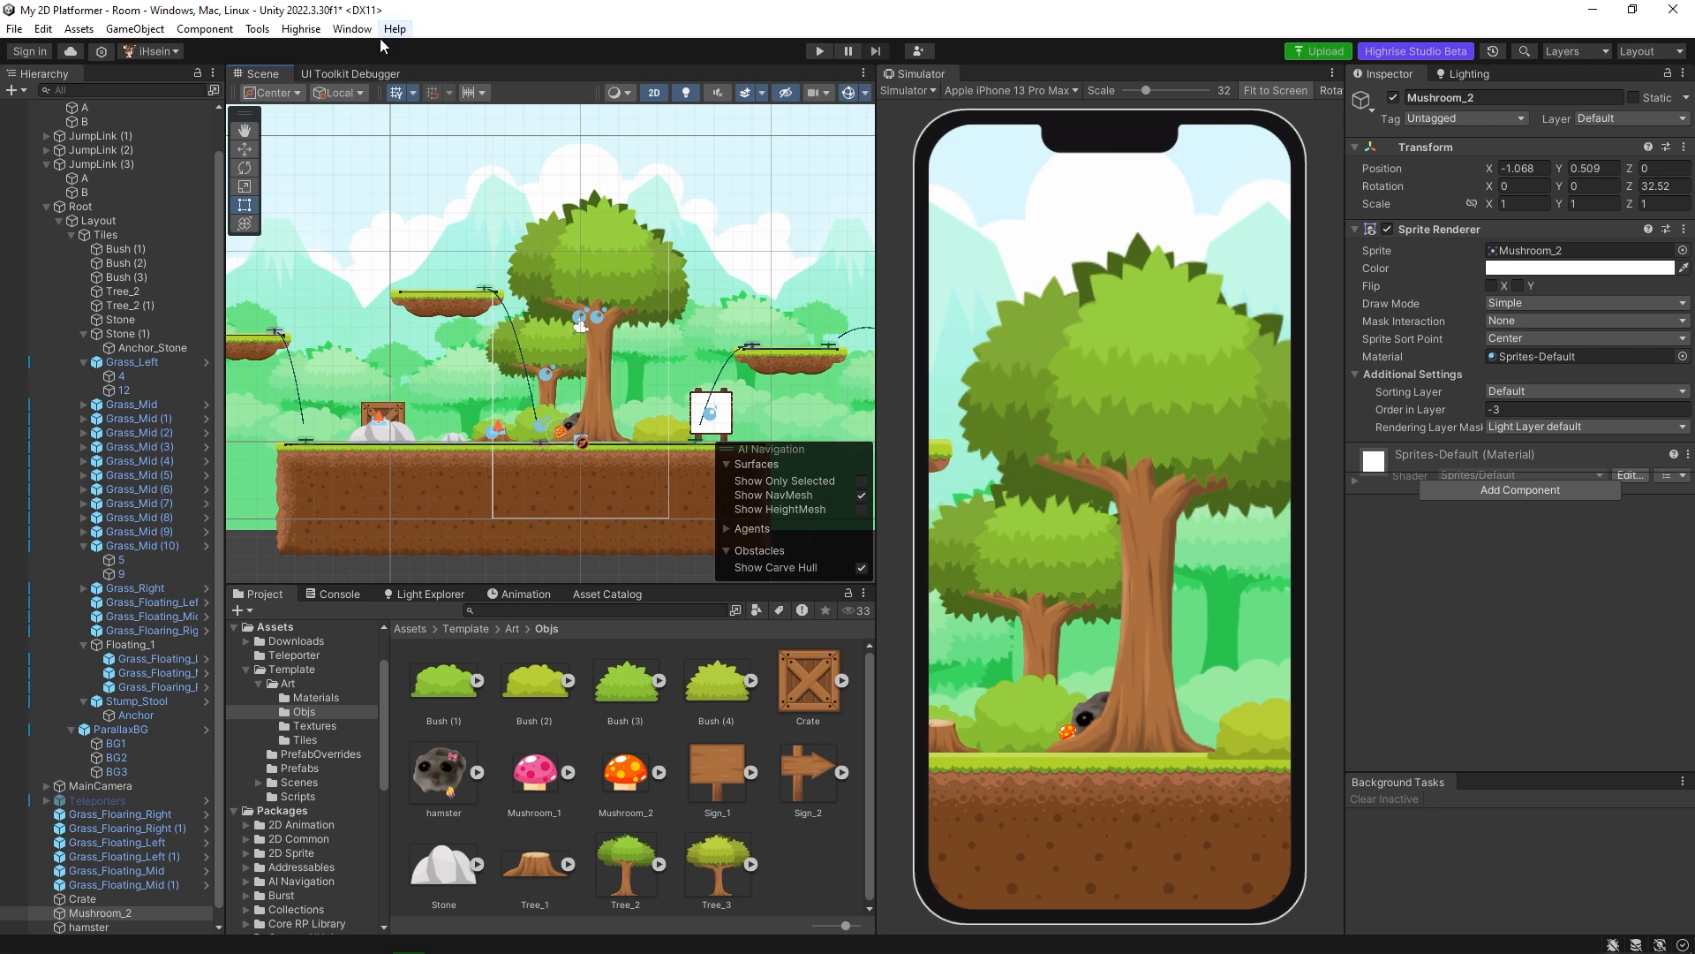
click(351, 29)
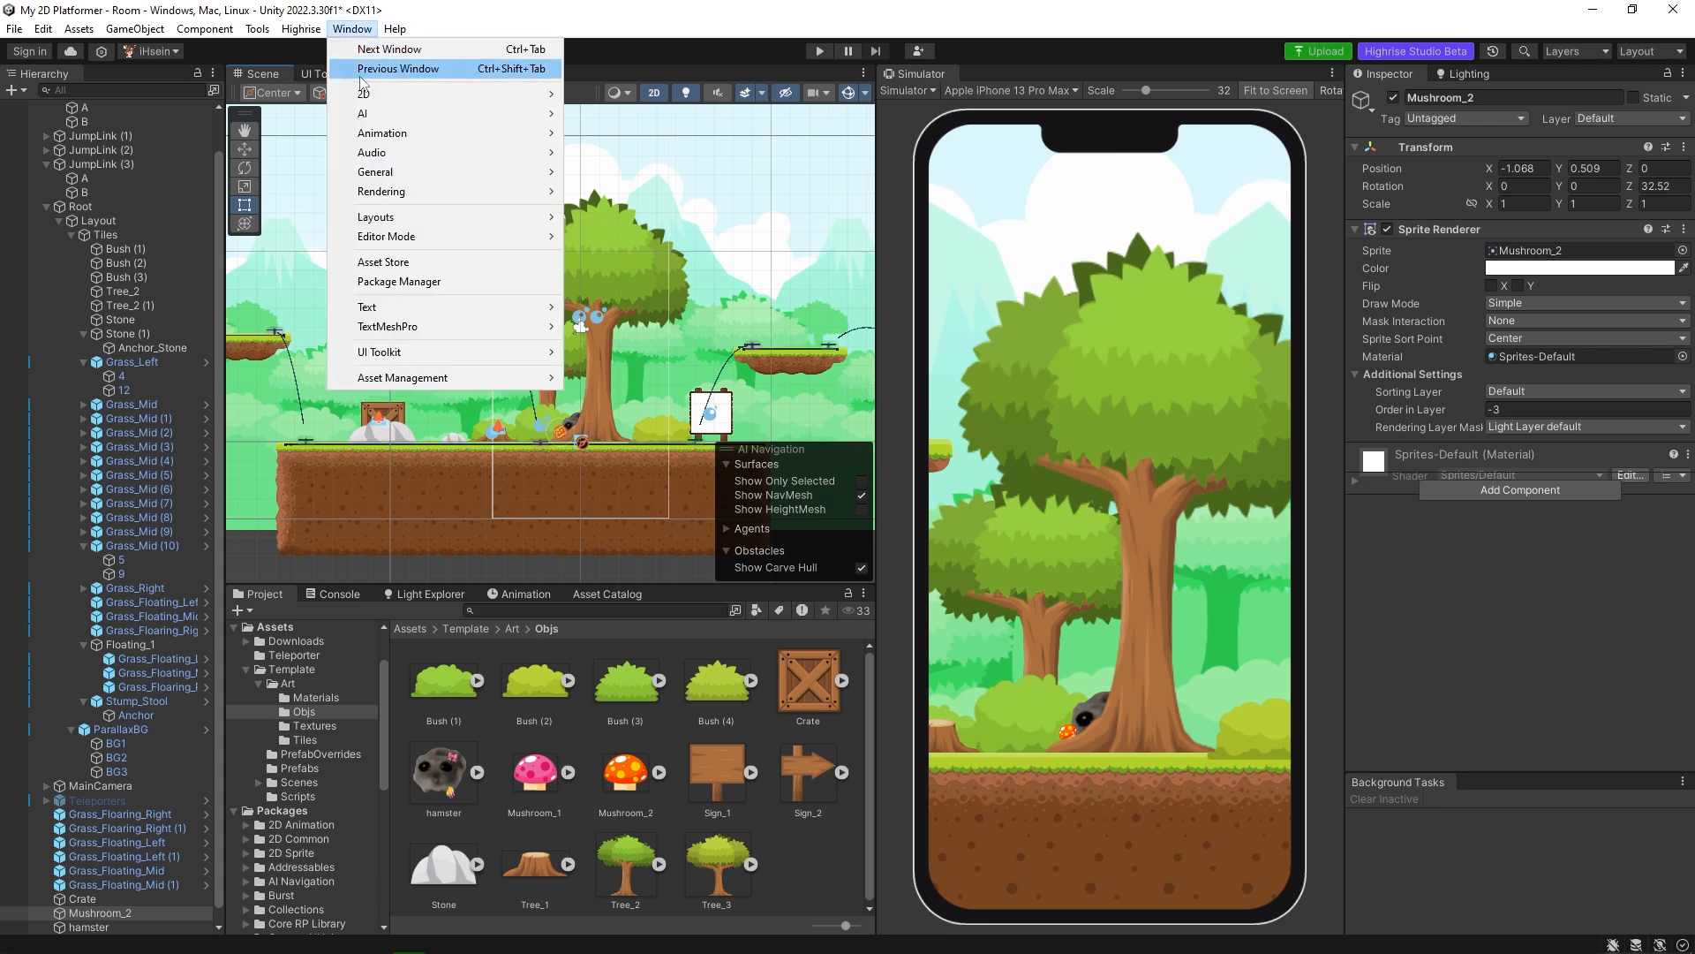
click(406, 263)
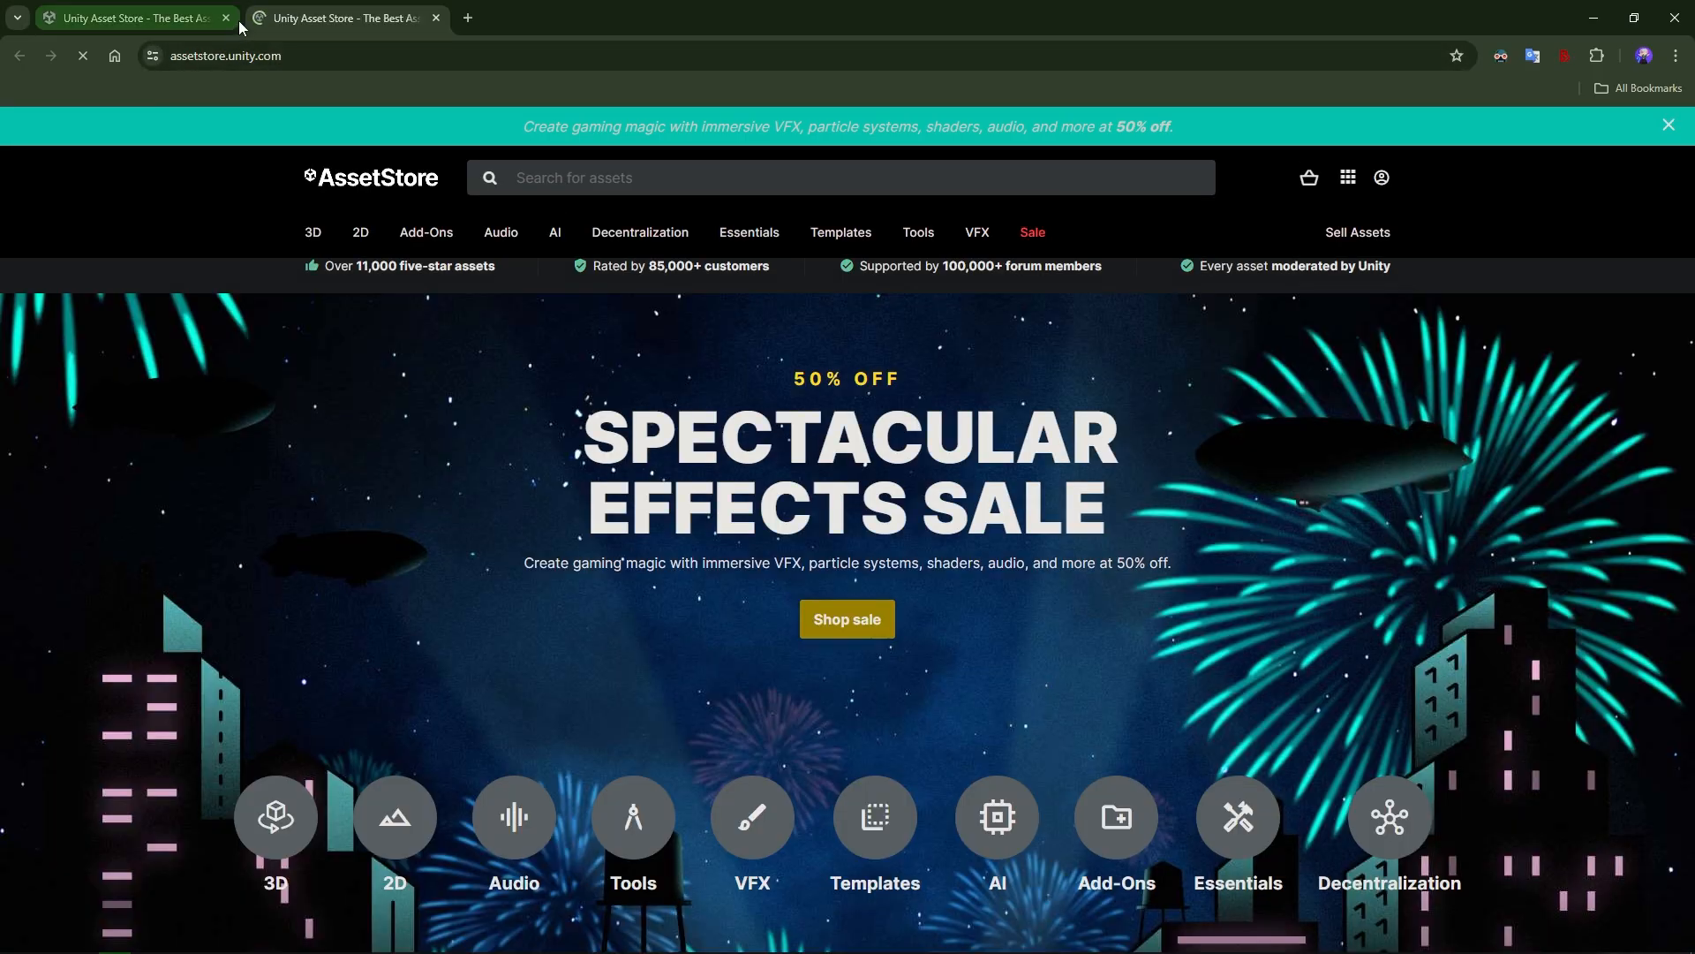
click(227, 18)
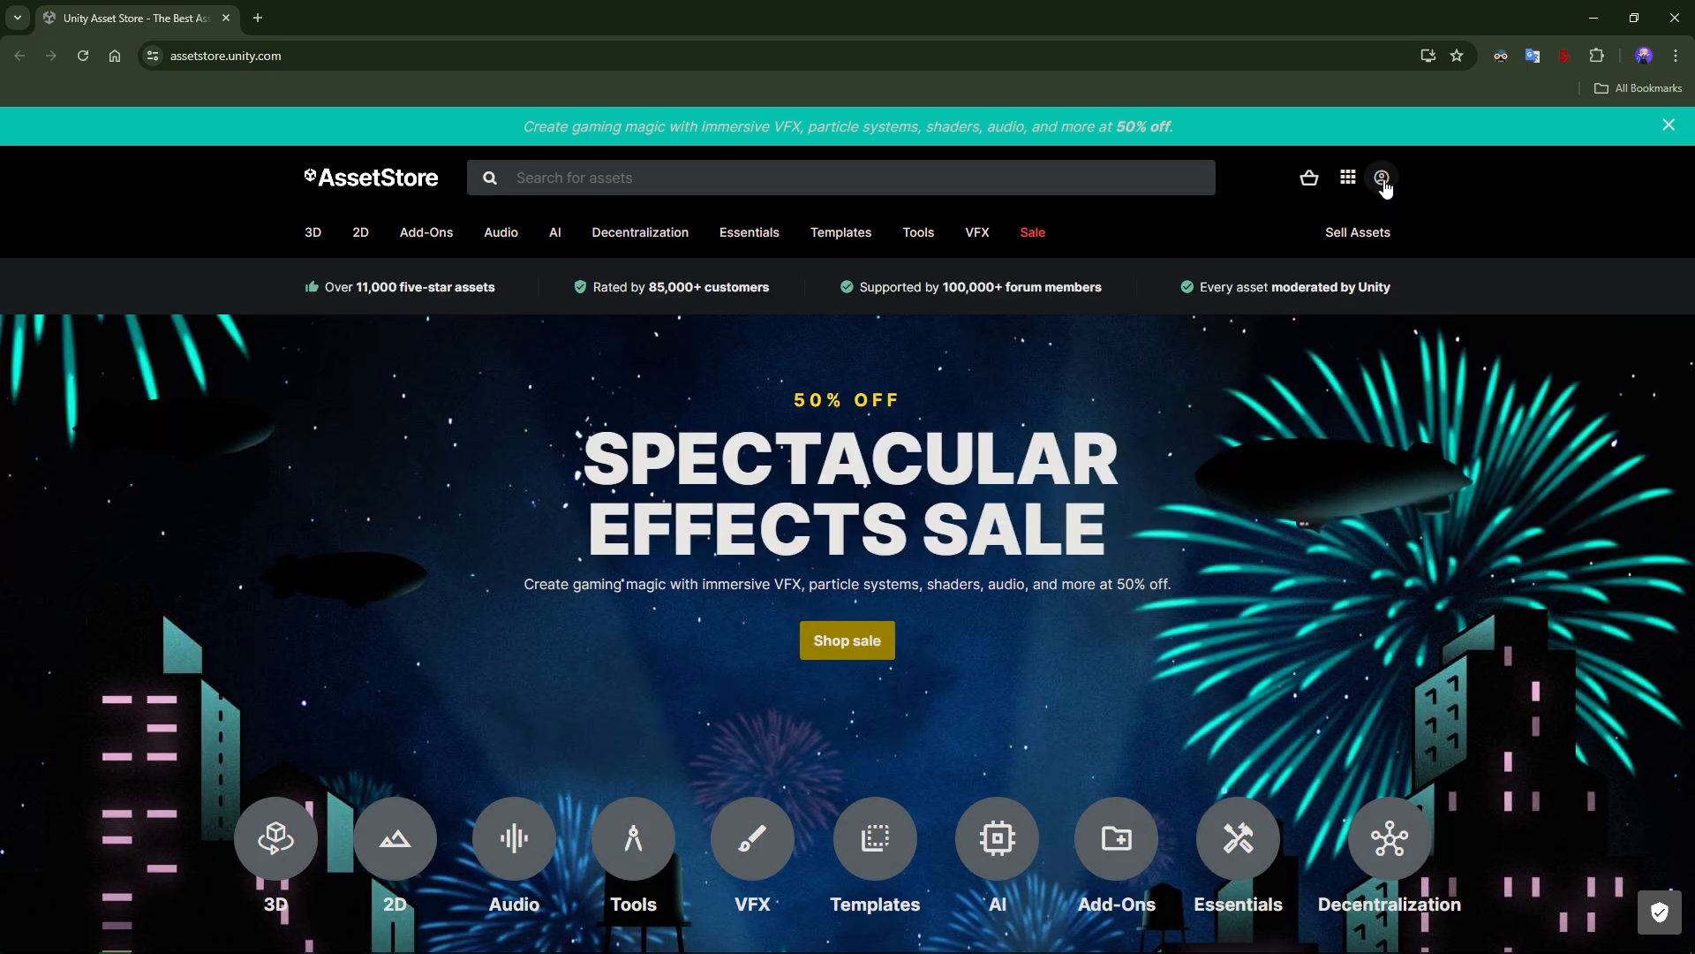
Sign in to the Asset Store with the Unity account and open the 2D asset category.
click(1382, 179)
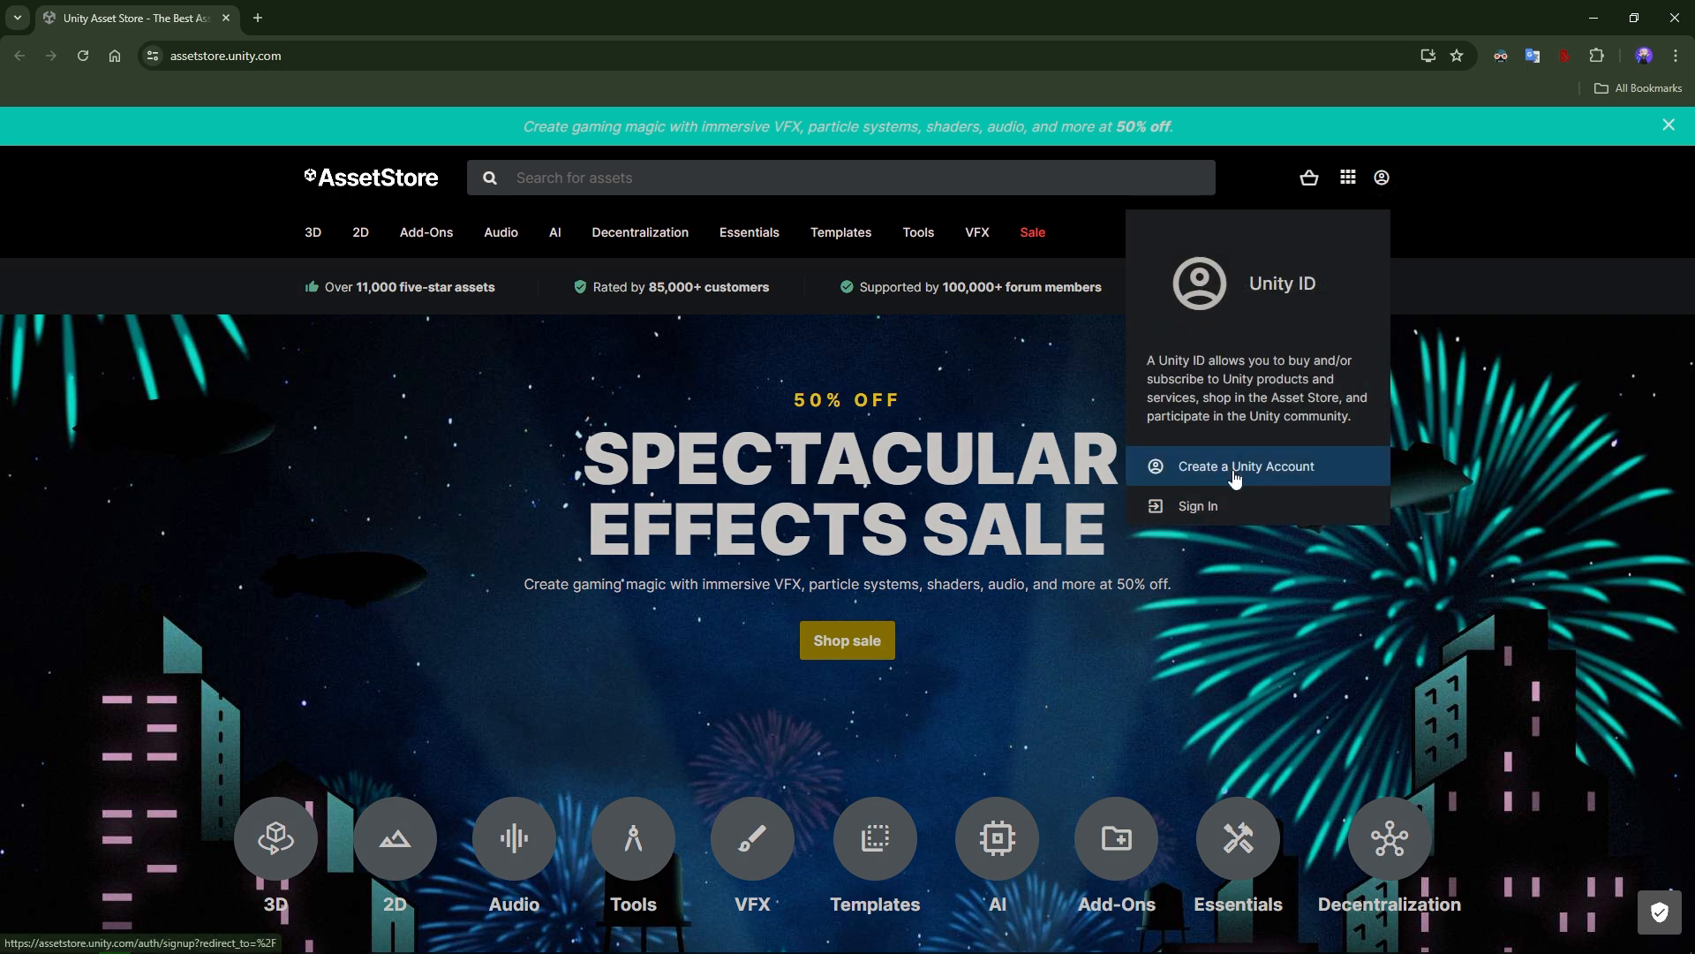
click(1232, 511)
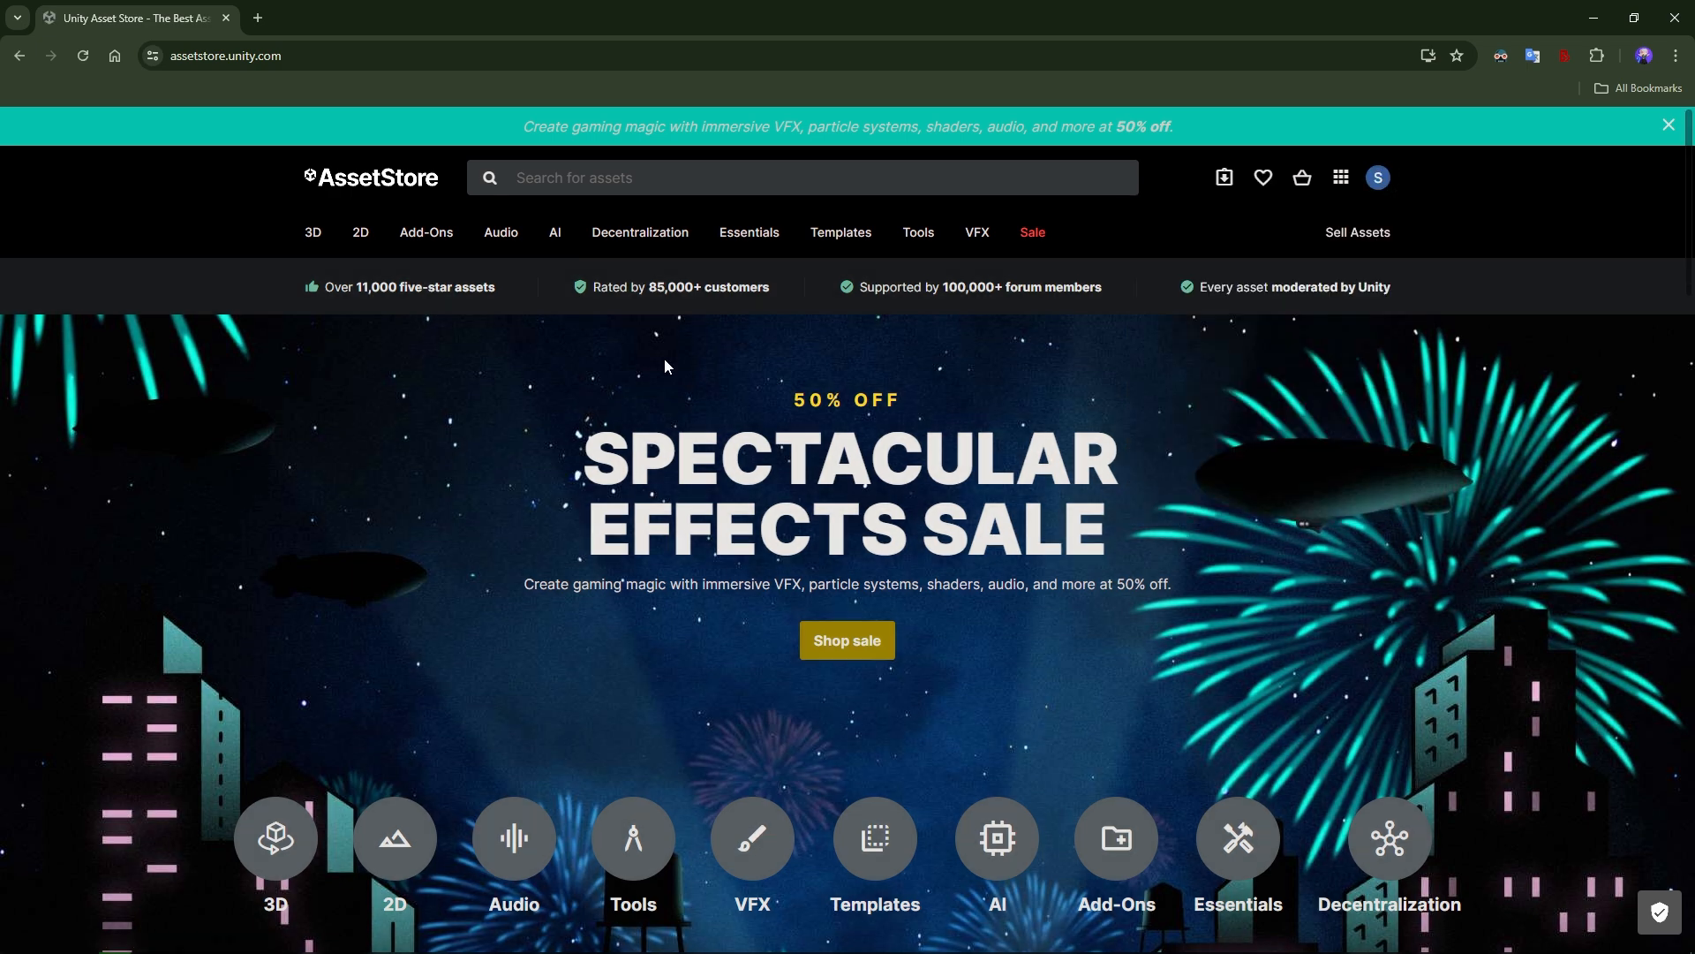
scroll(665, 366, down, 2)
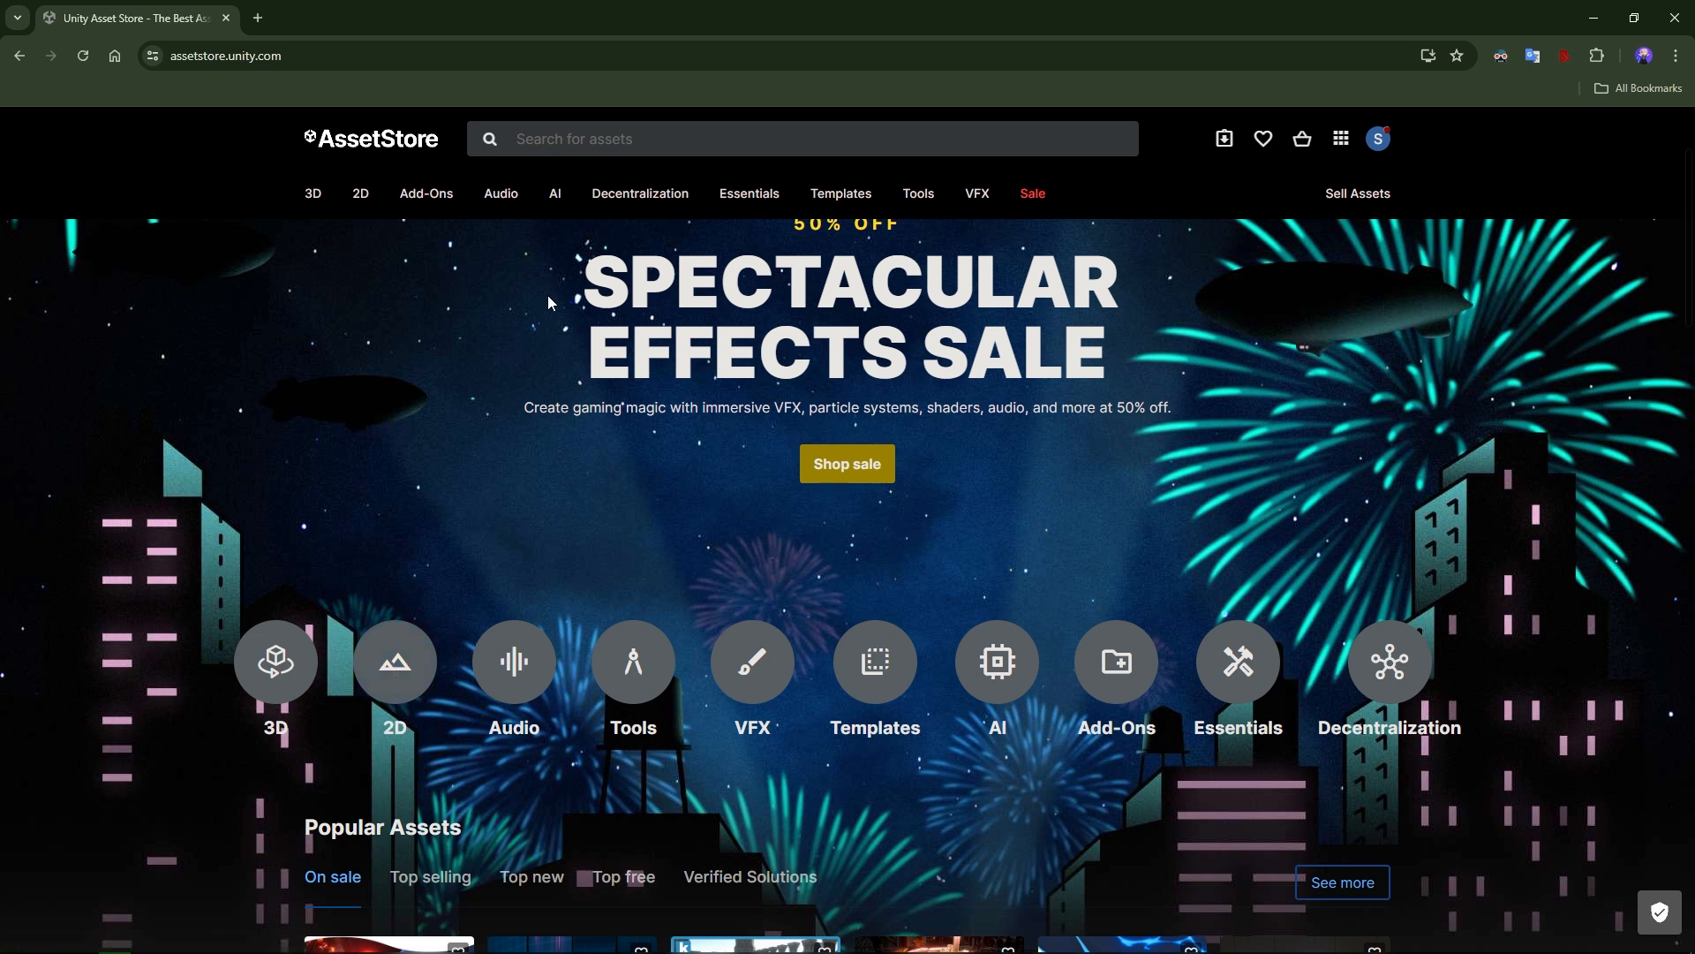
click(415, 677)
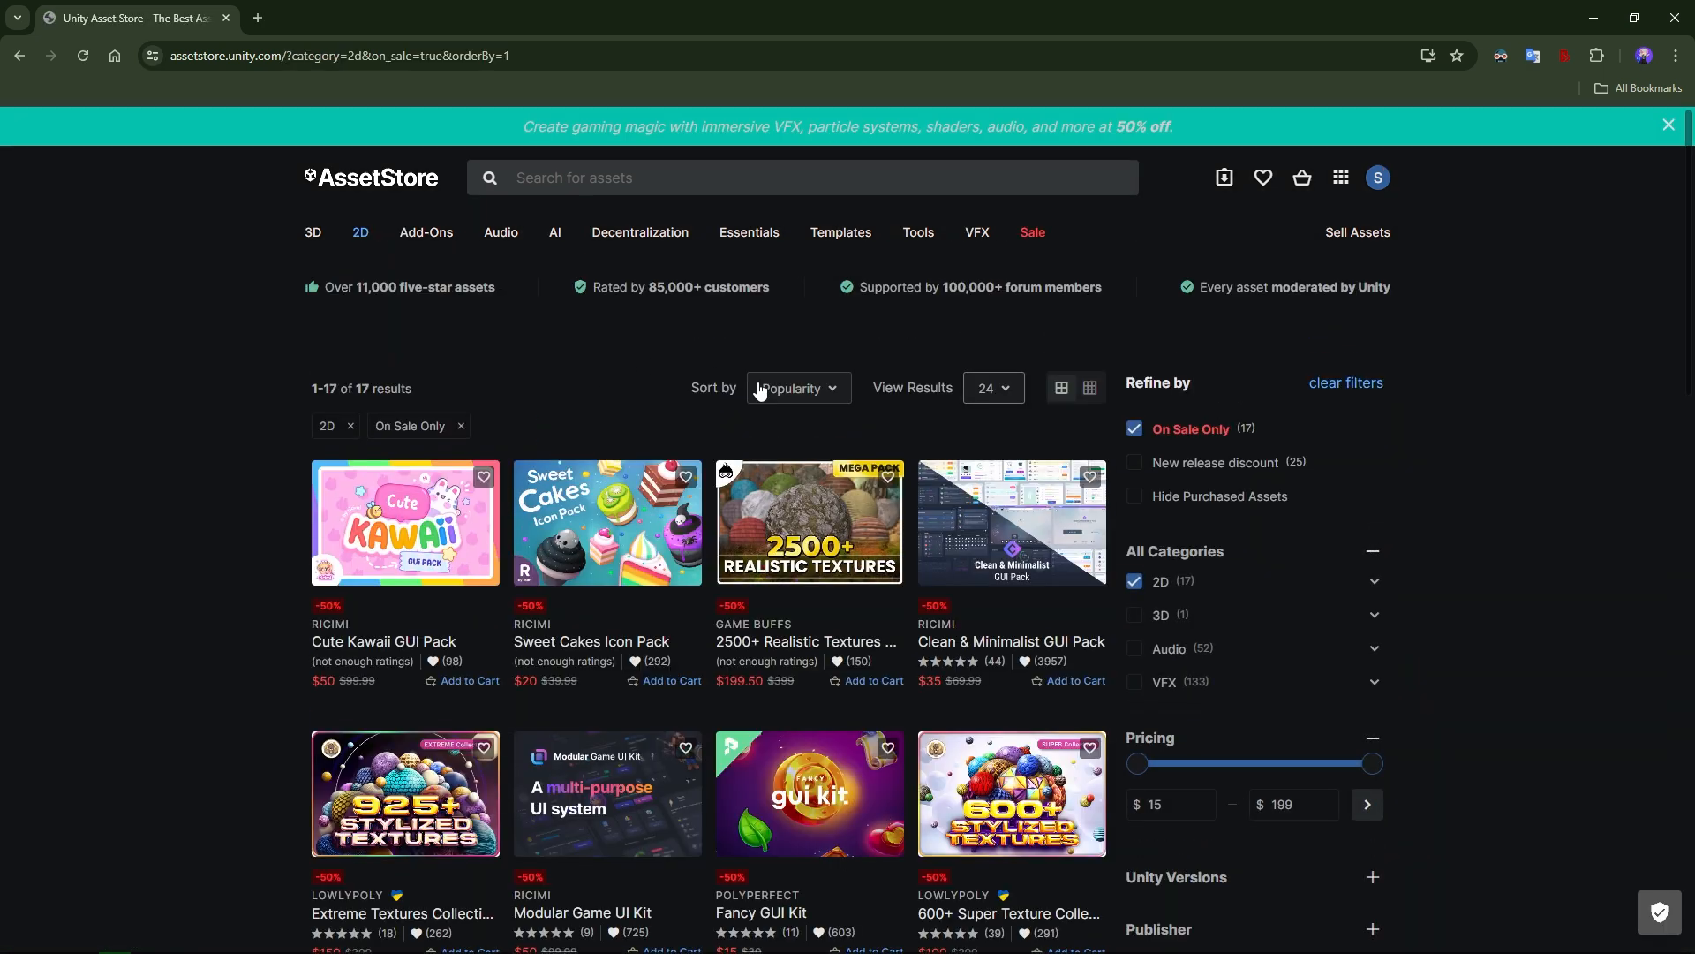
Sort the 2D assets by Price (Low to High) and show 96 results per page.
click(823, 399)
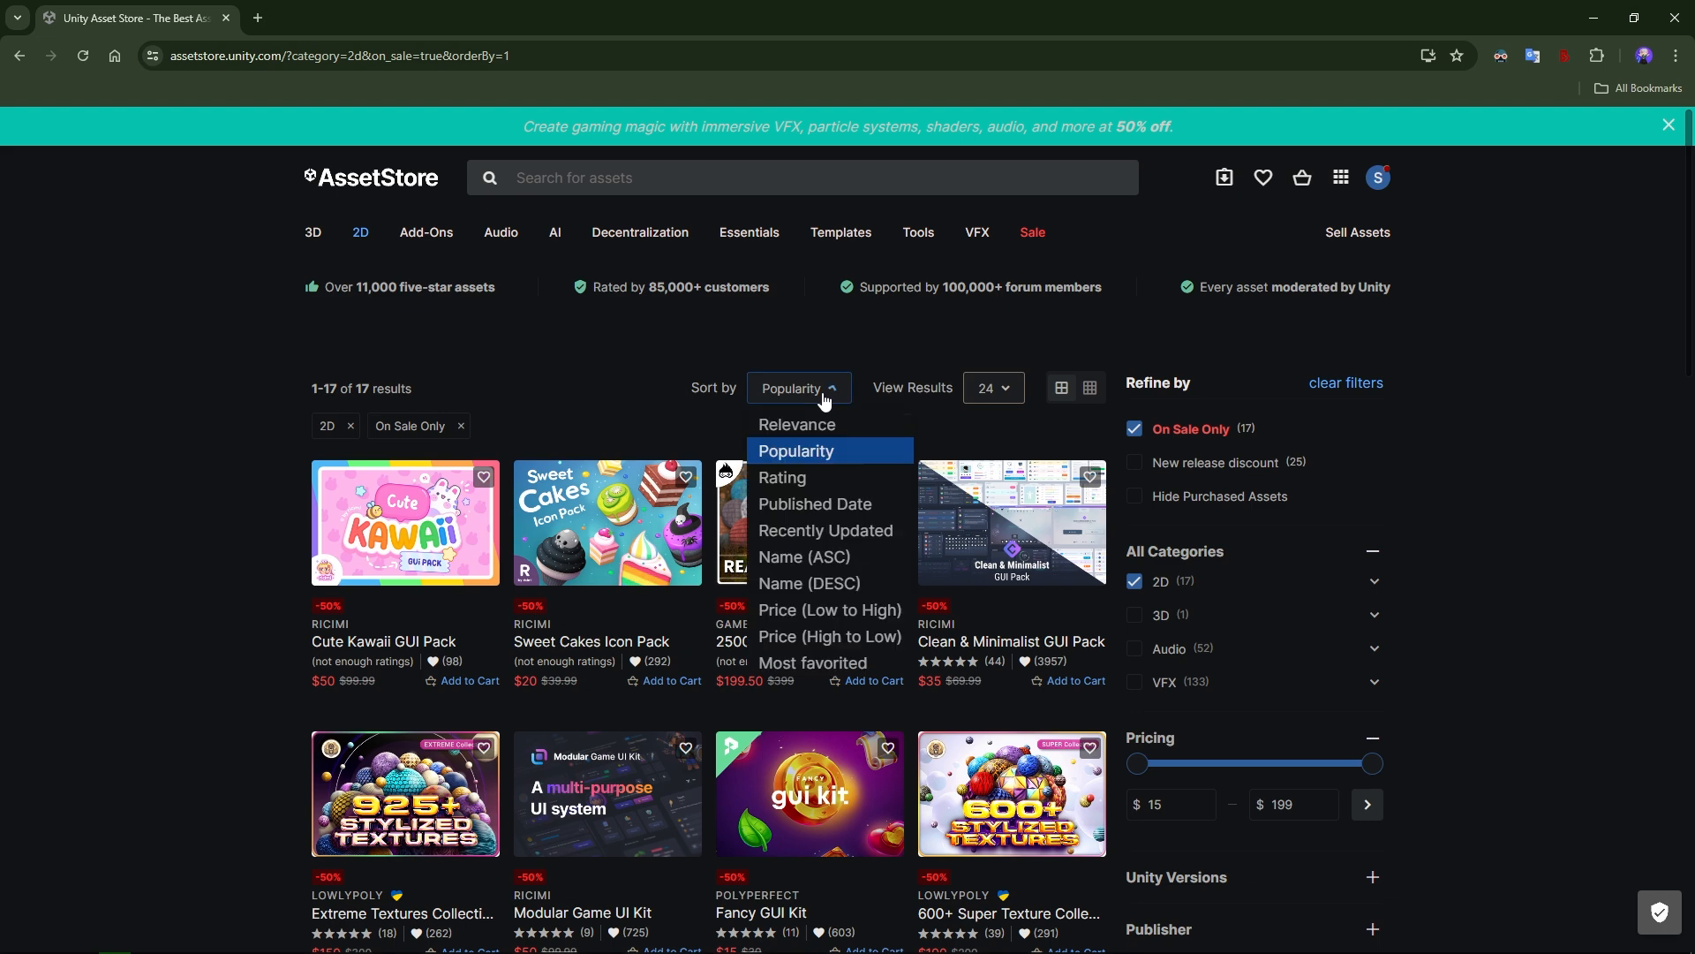
click(822, 620)
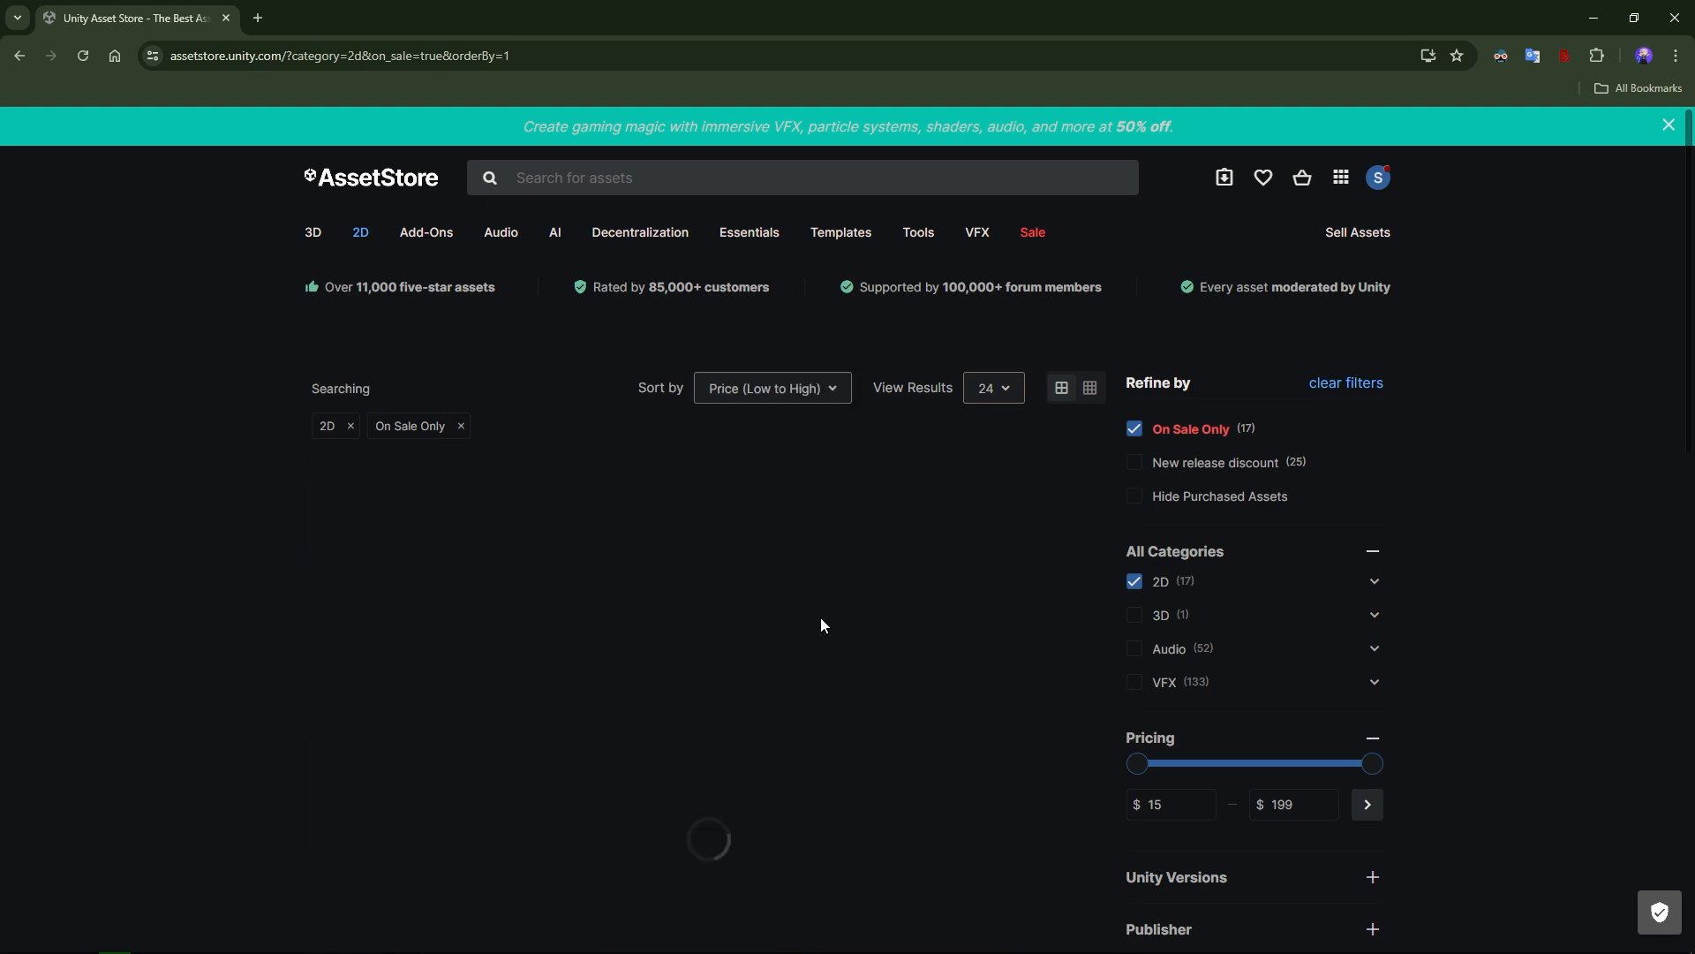
click(1003, 394)
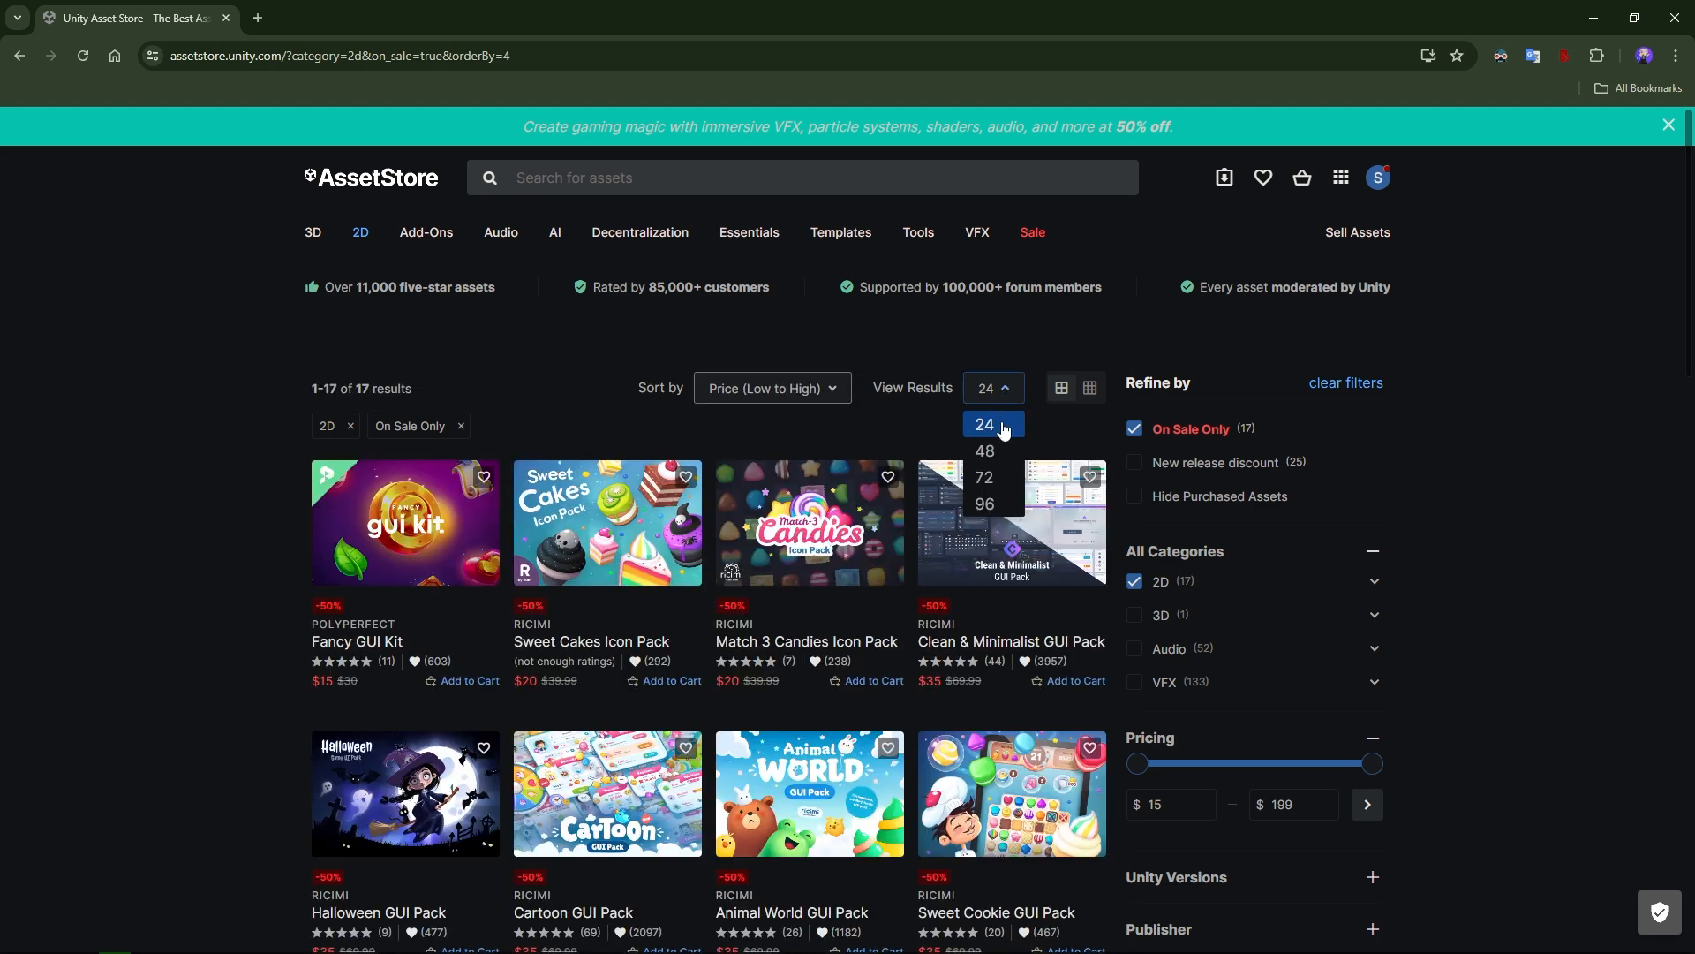
click(987, 503)
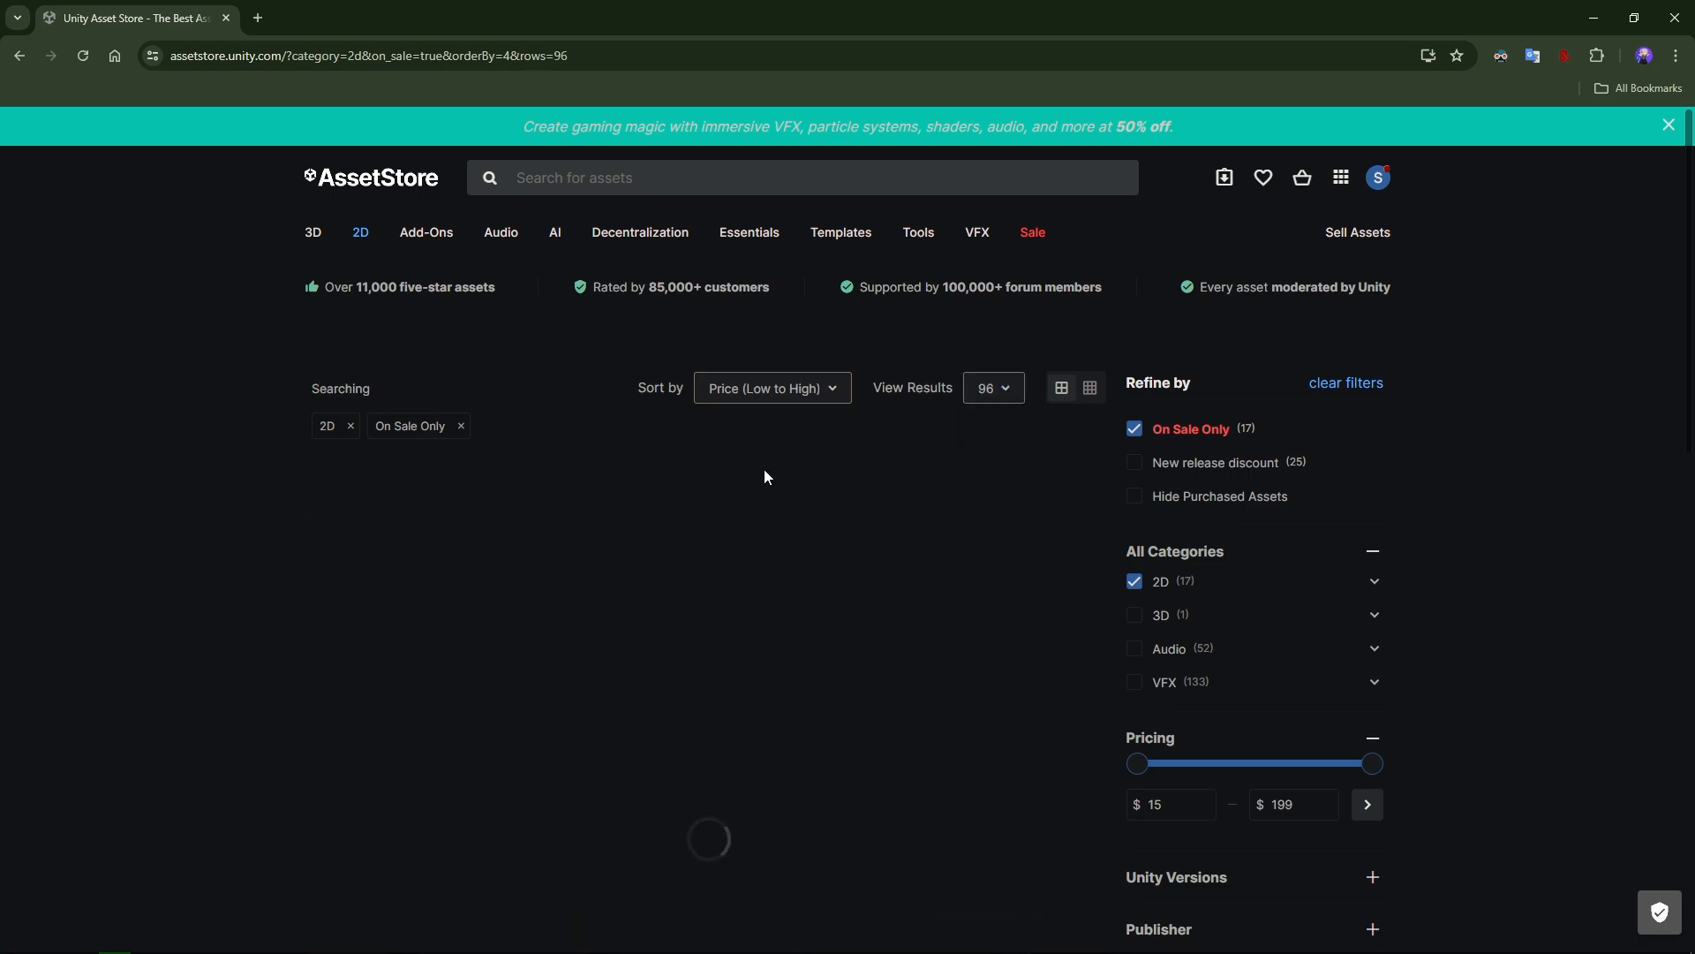
Look through the discounted 2D assets and remove the On Sale Only filter.
scroll(742, 500, down, 4)
scroll(740, 499, down, 10)
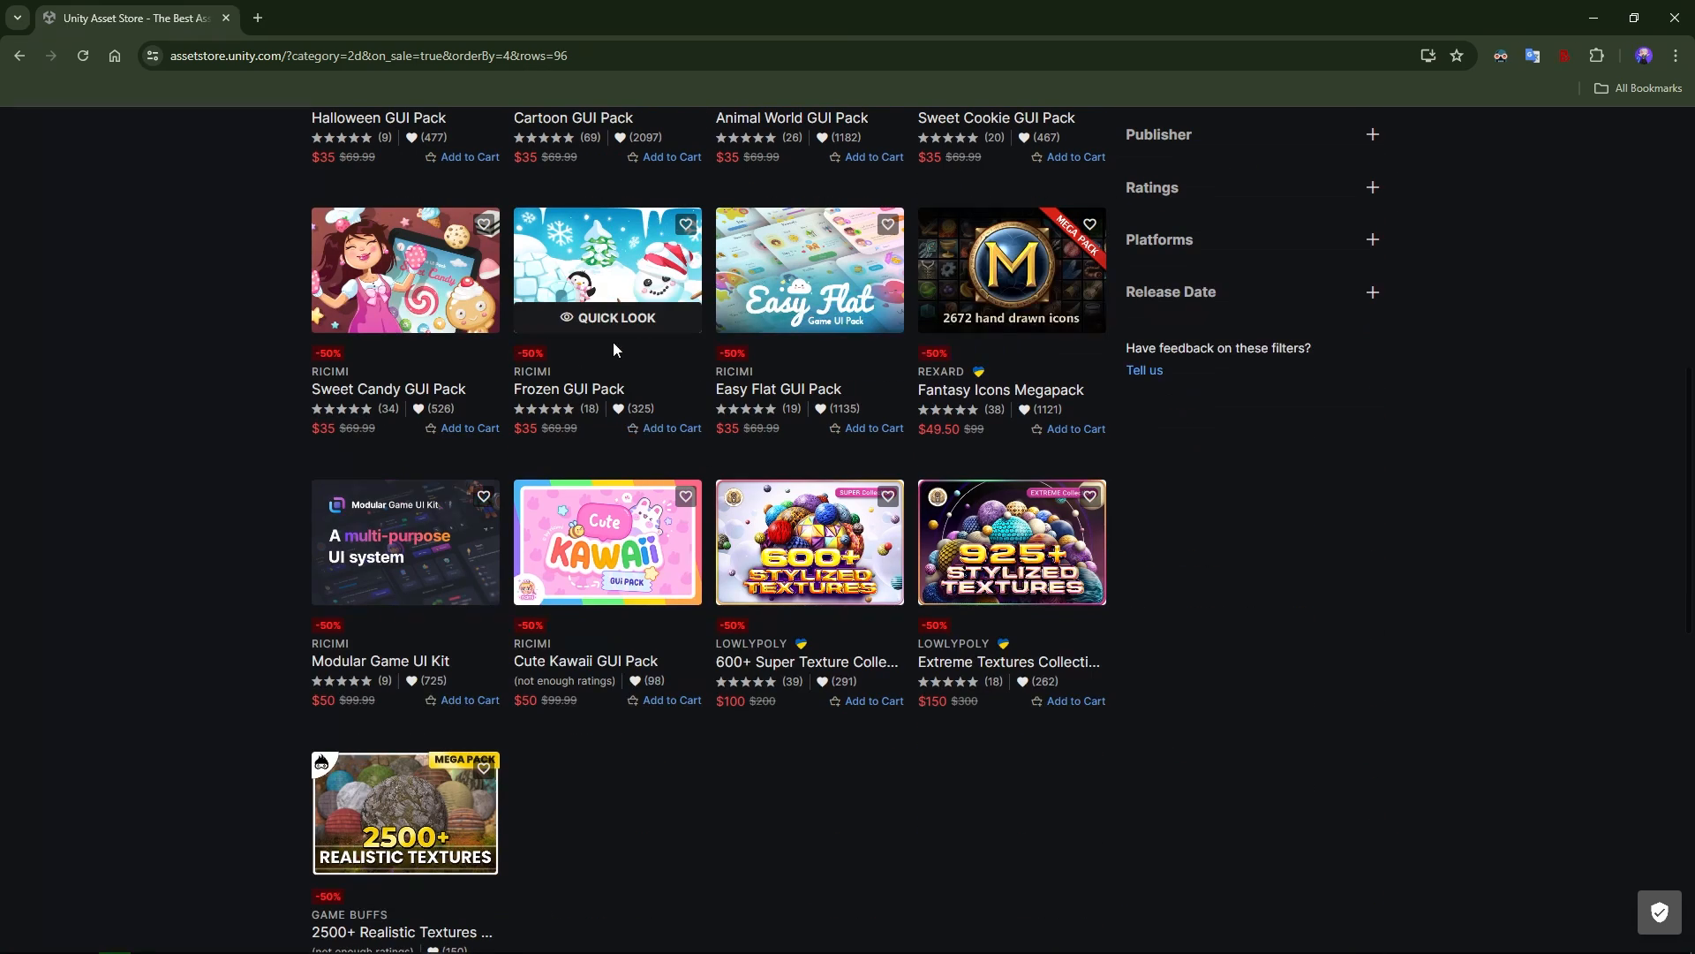
scroll(730, 382, up, 6)
scroll(646, 438, up, 10)
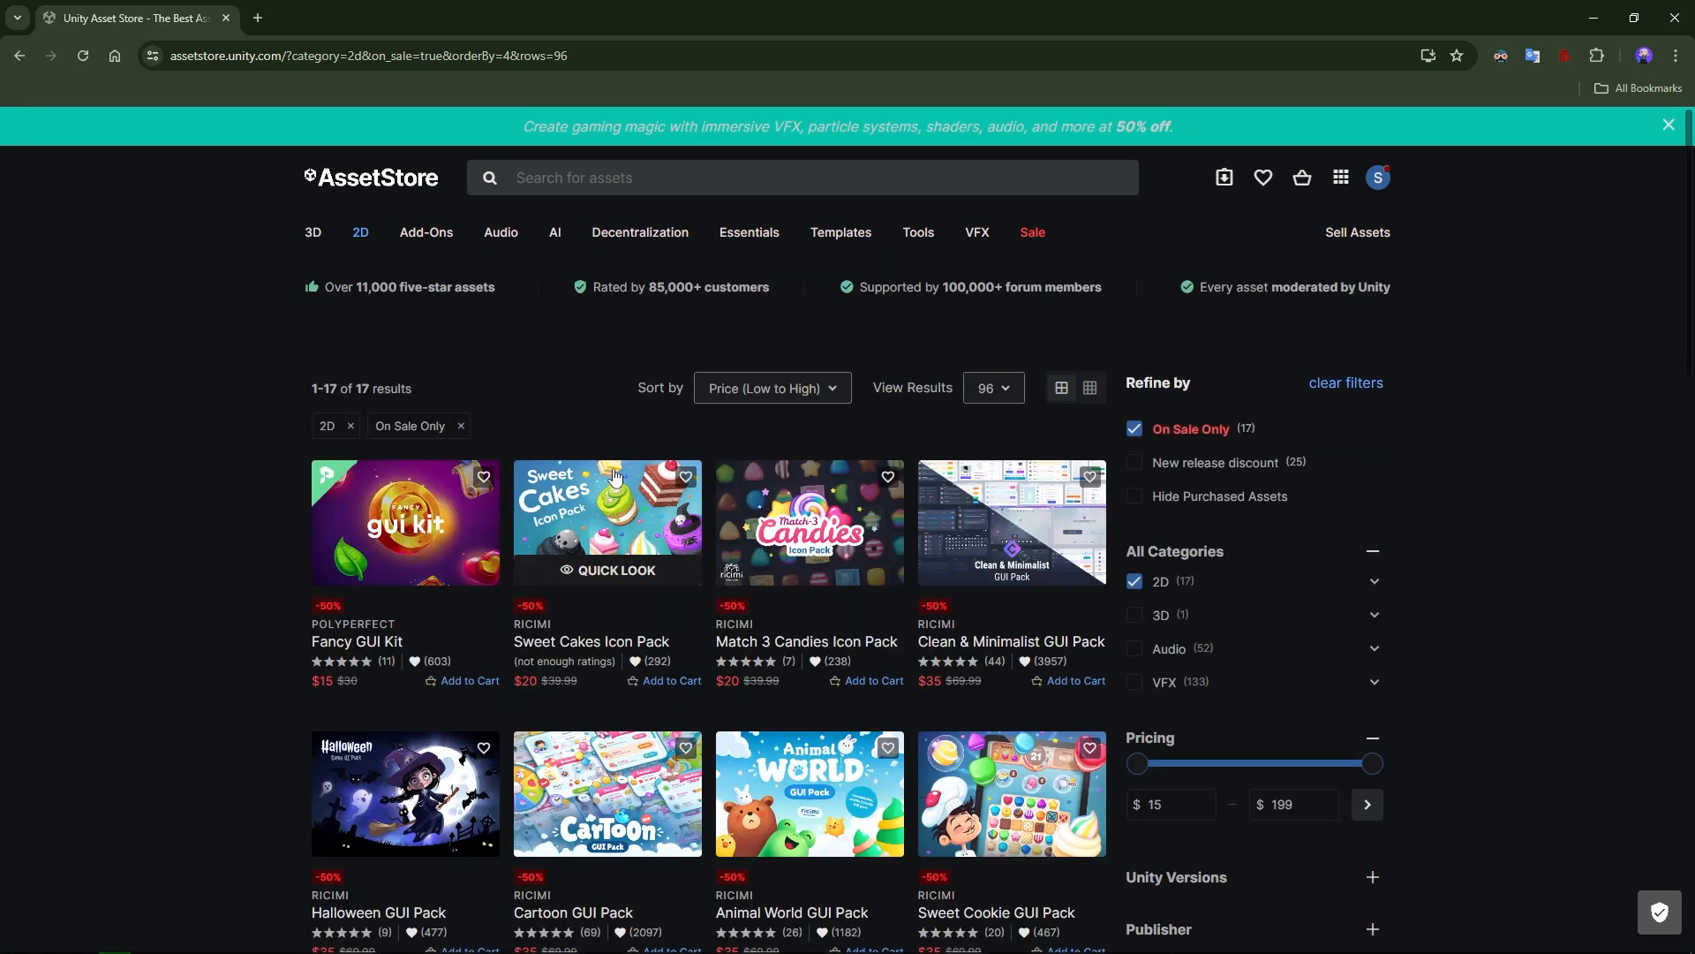
click(461, 428)
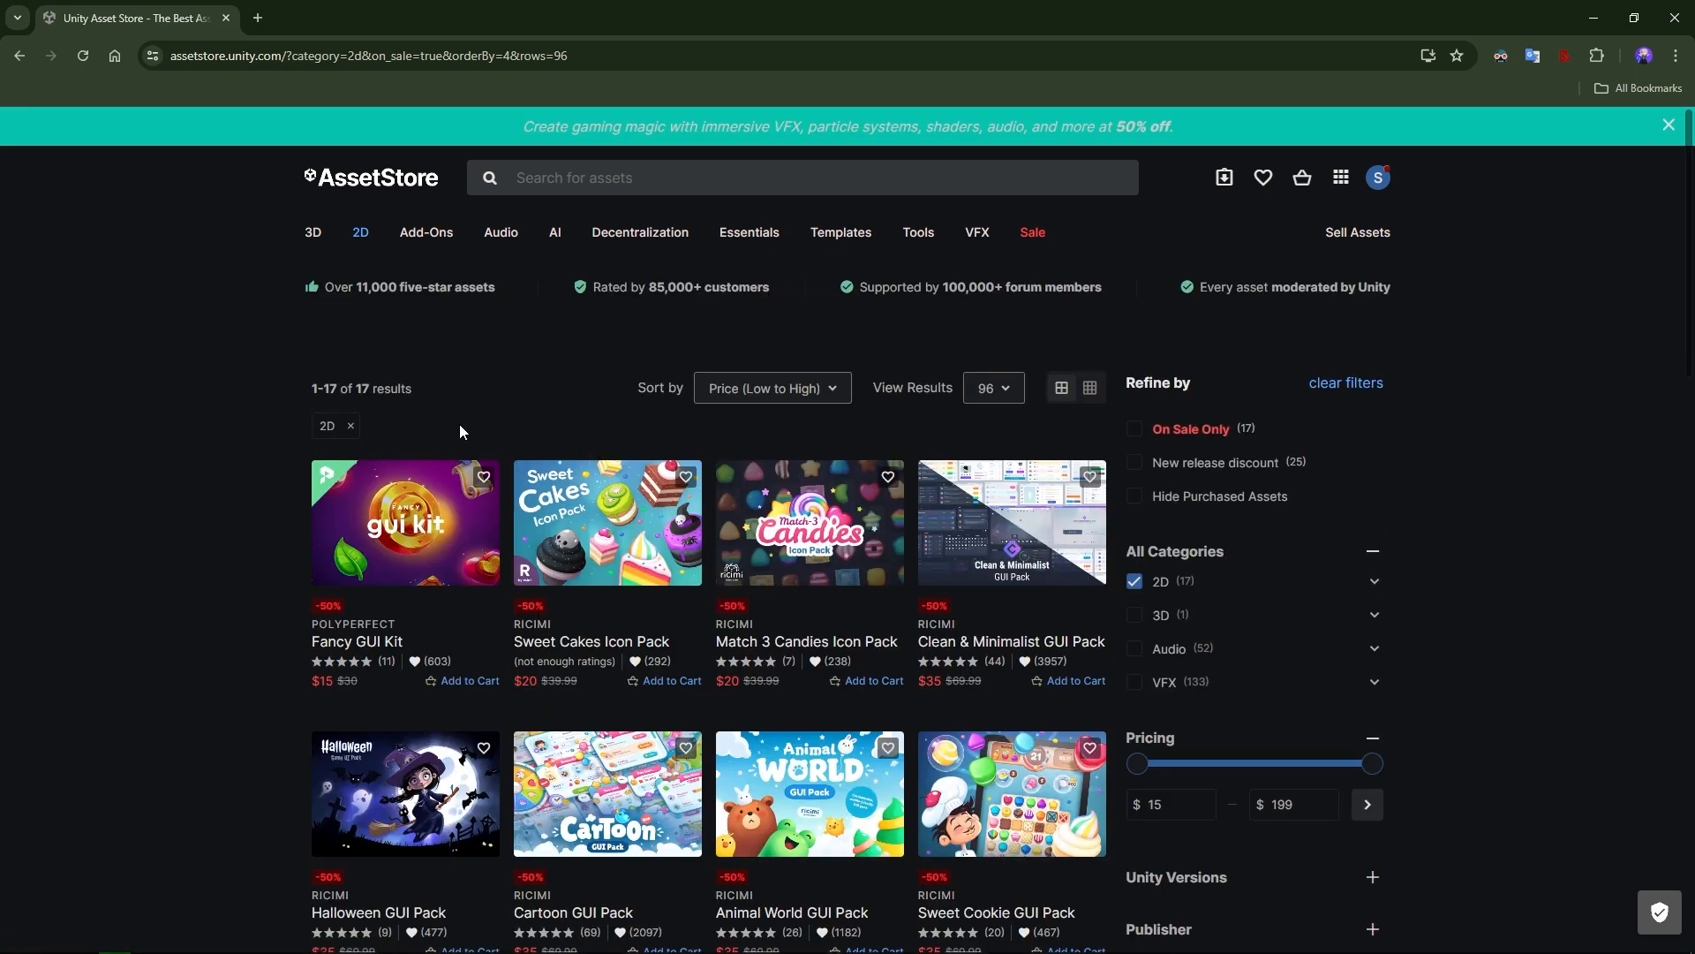
scroll(618, 464, down, 4)
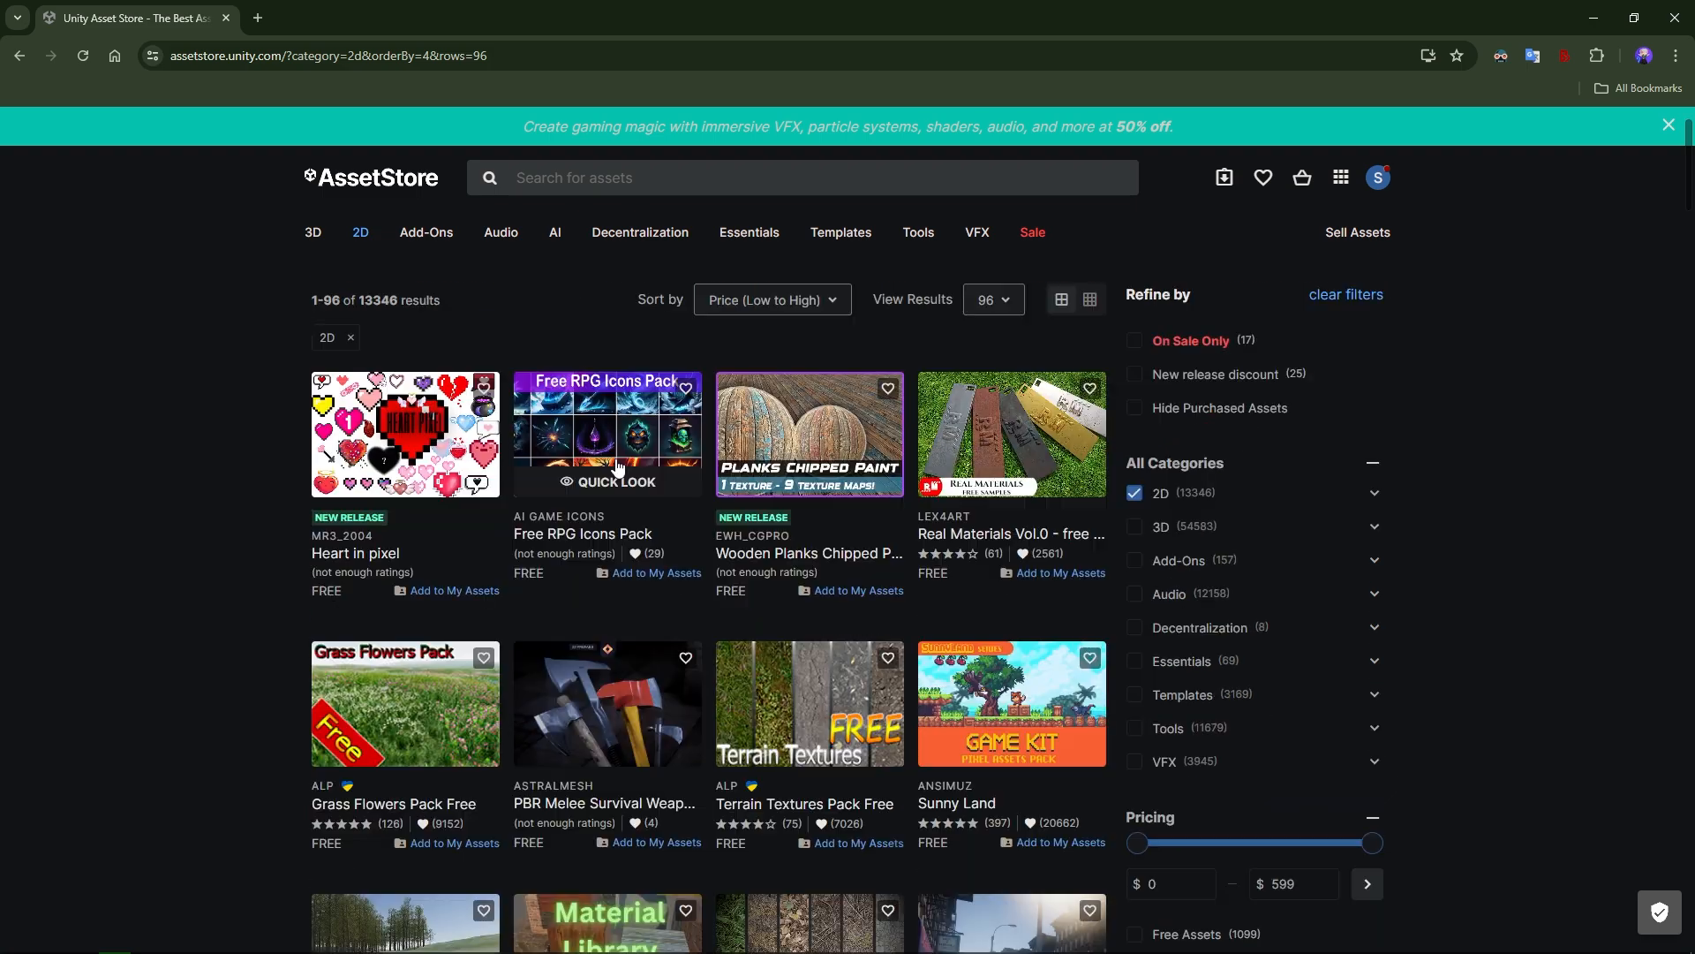
Open the Magic Cliffs Pixel Art Environment asset and view its next preview image.
scroll(618, 408, down, 6)
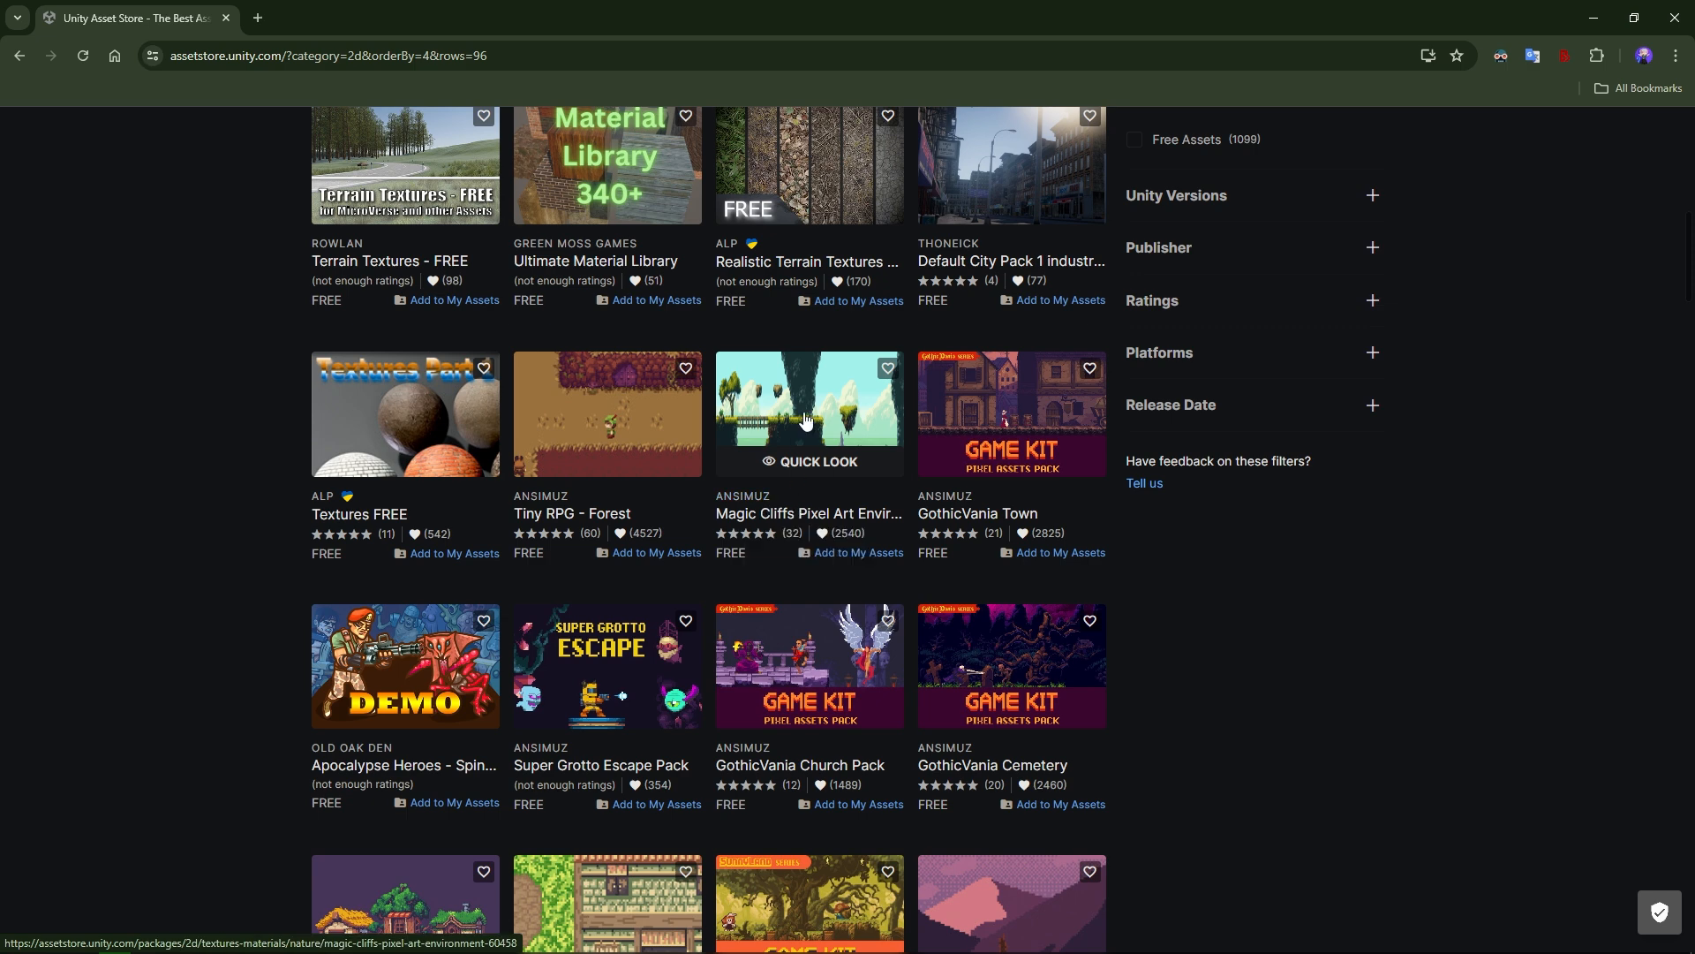
click(805, 420)
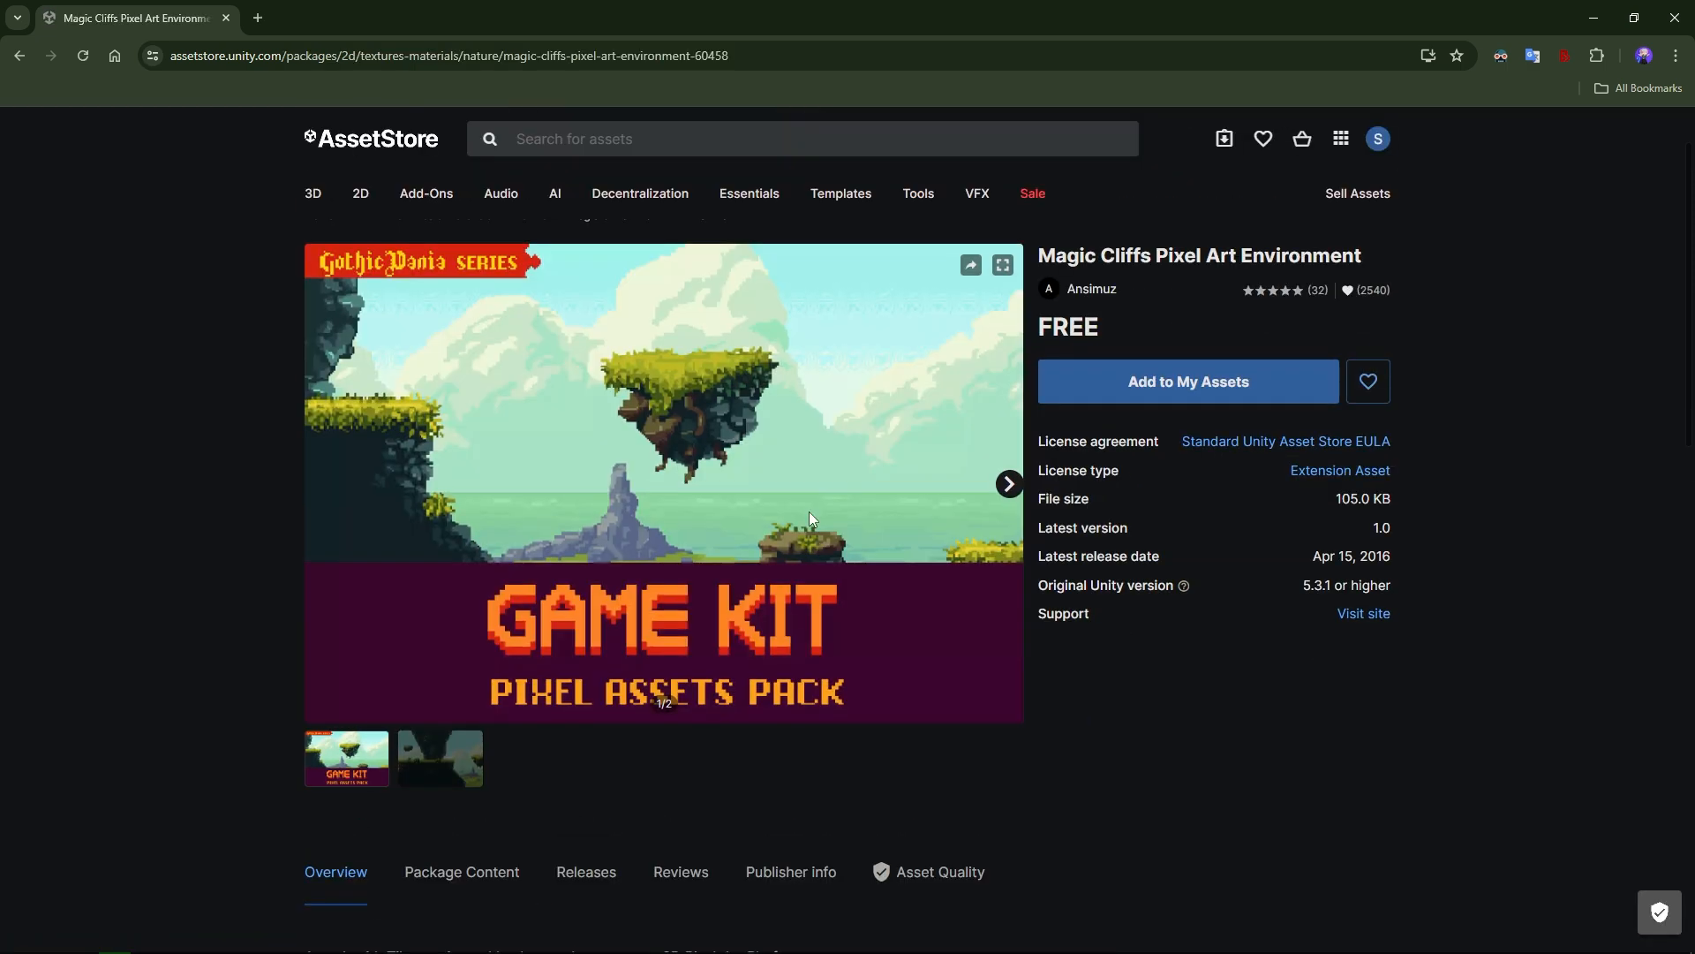
click(1008, 483)
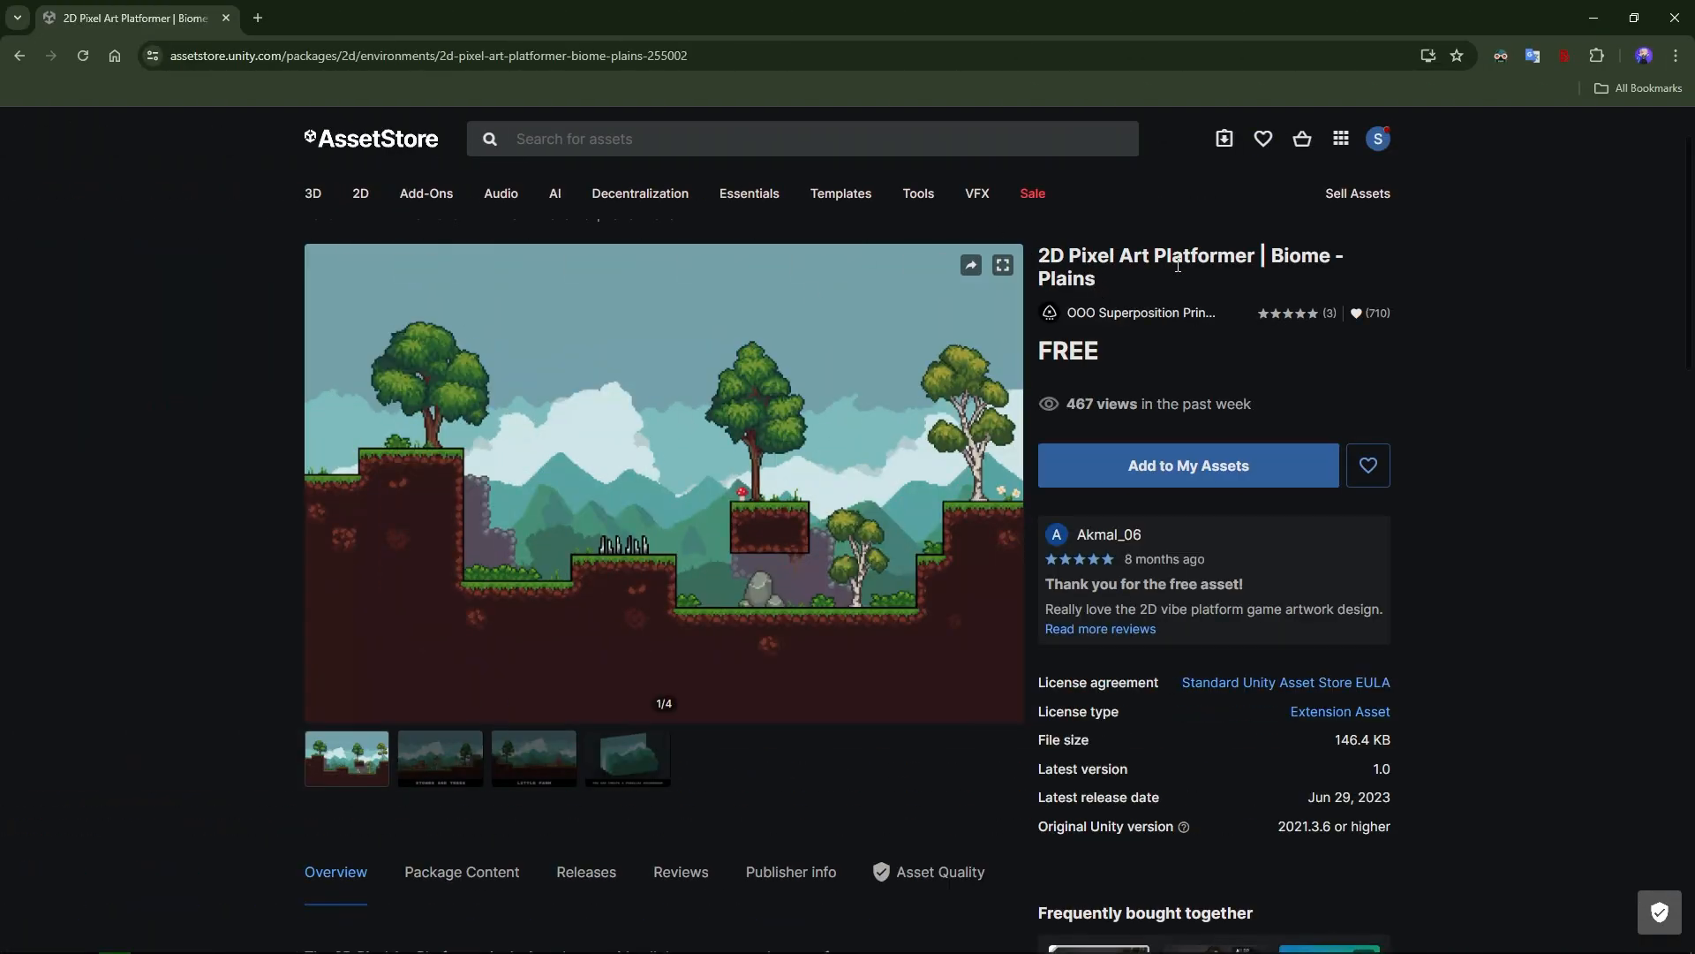
Examine the preview images of the 2D Pixel Art Platformer | Biome - Plains asset, including its parallax background.
click(444, 767)
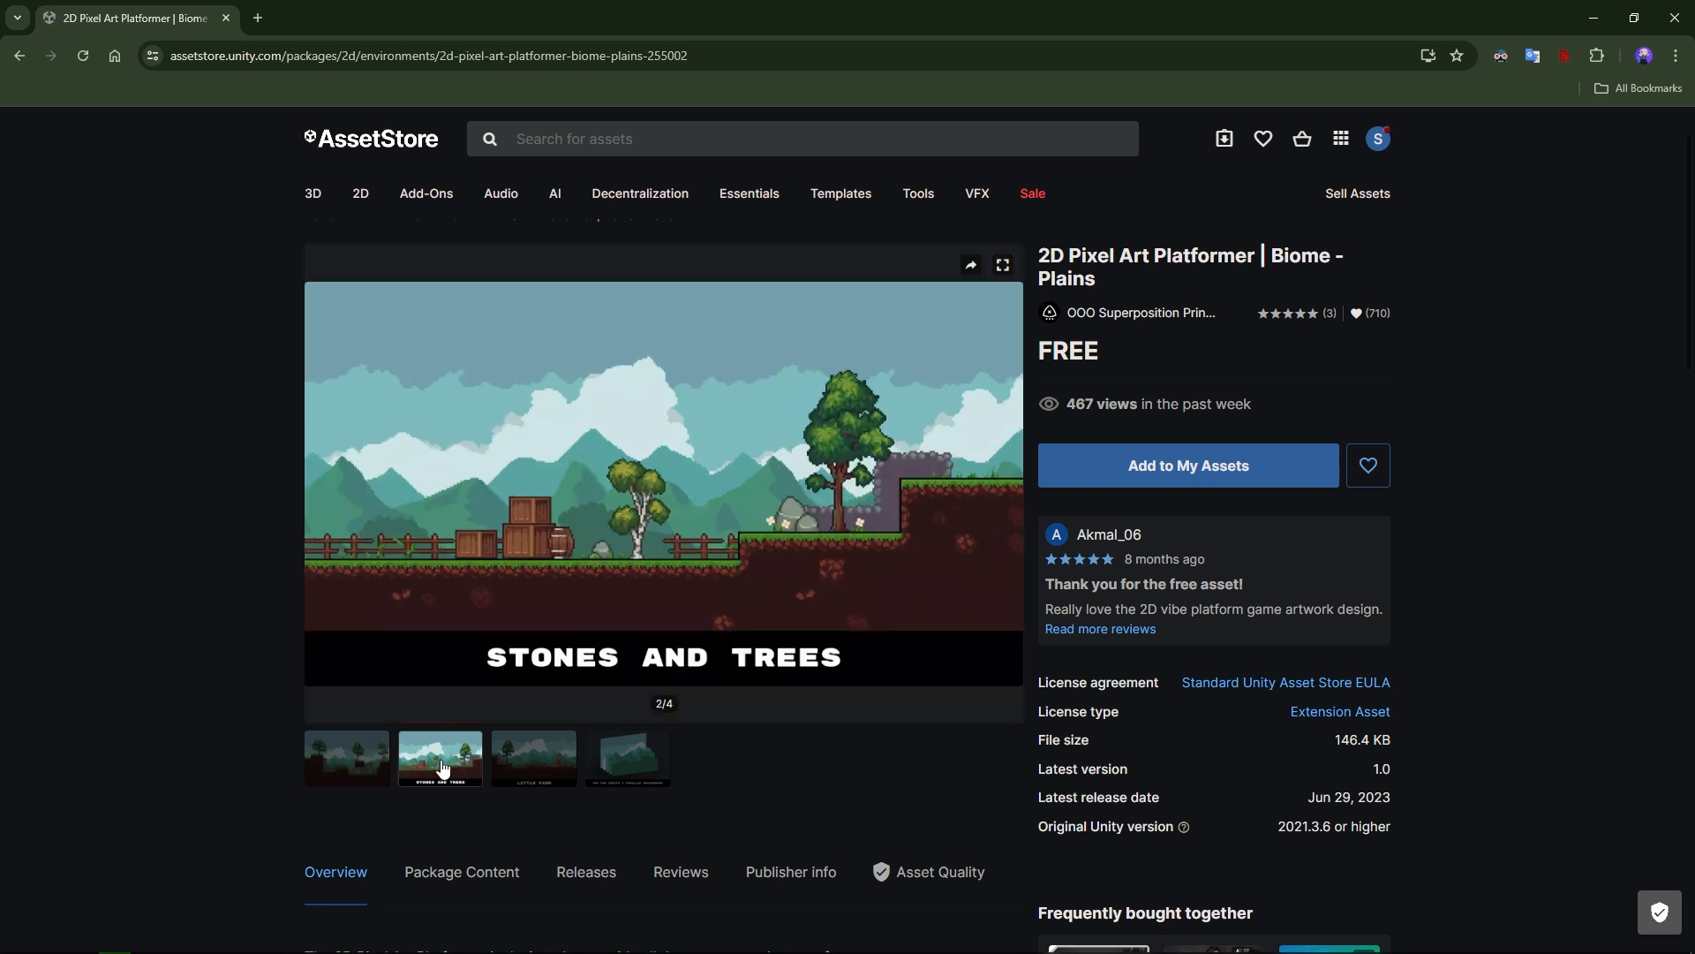
click(538, 774)
click(465, 767)
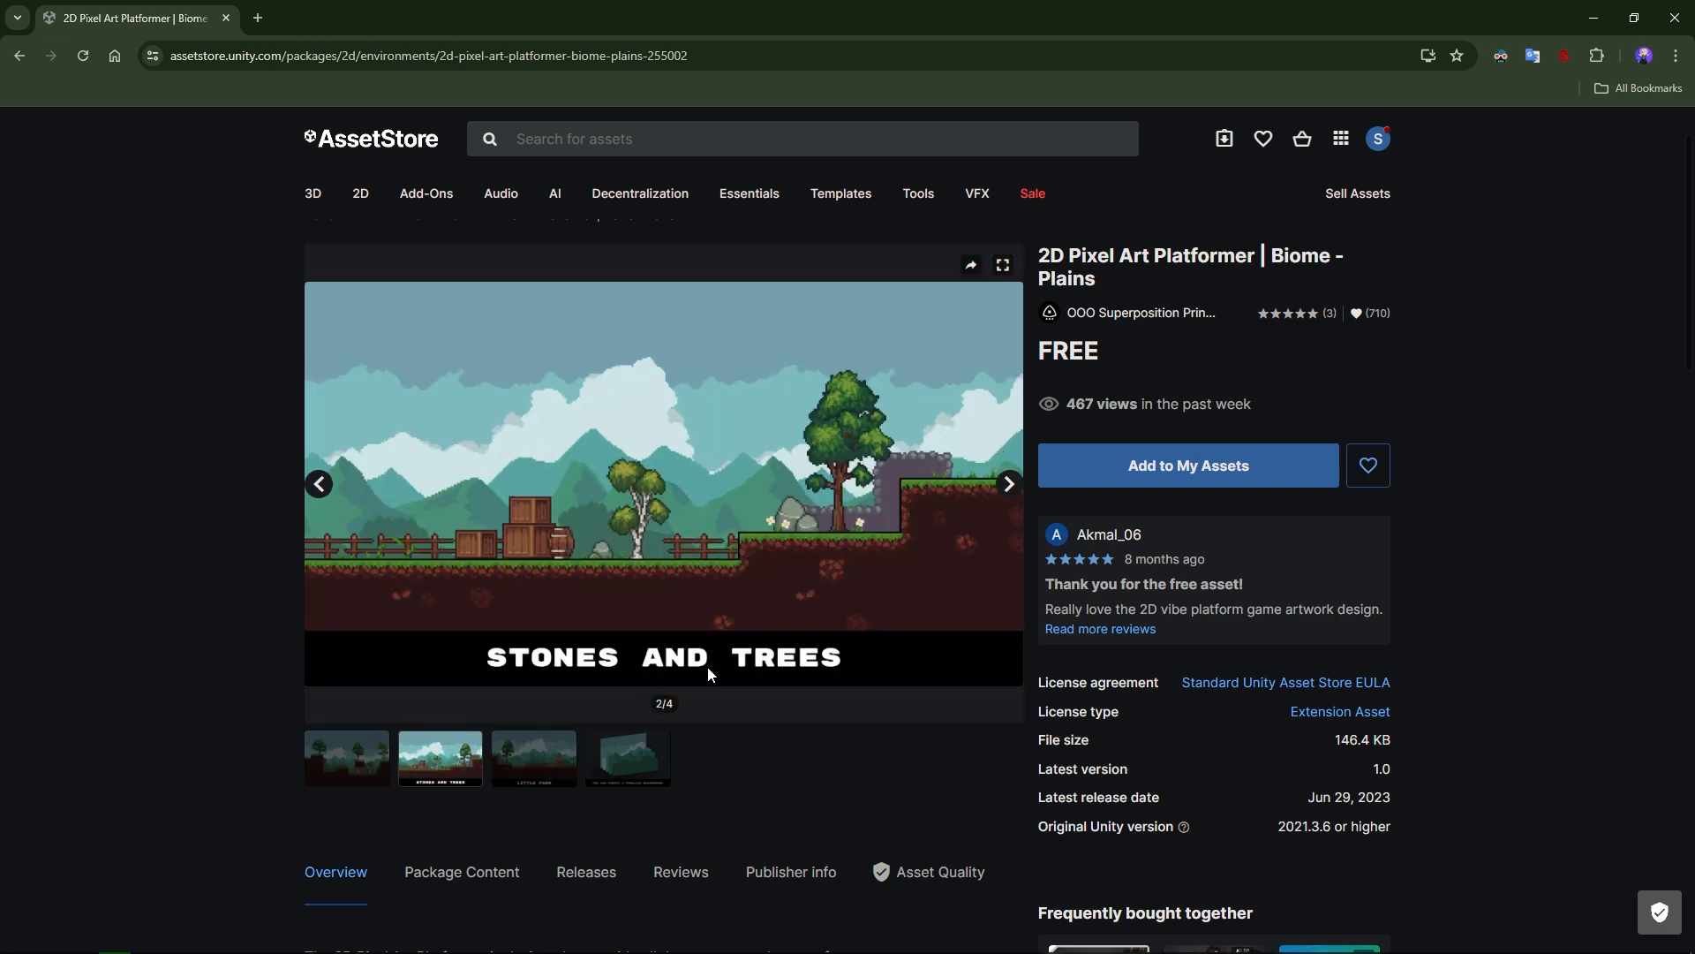
click(560, 769)
click(628, 779)
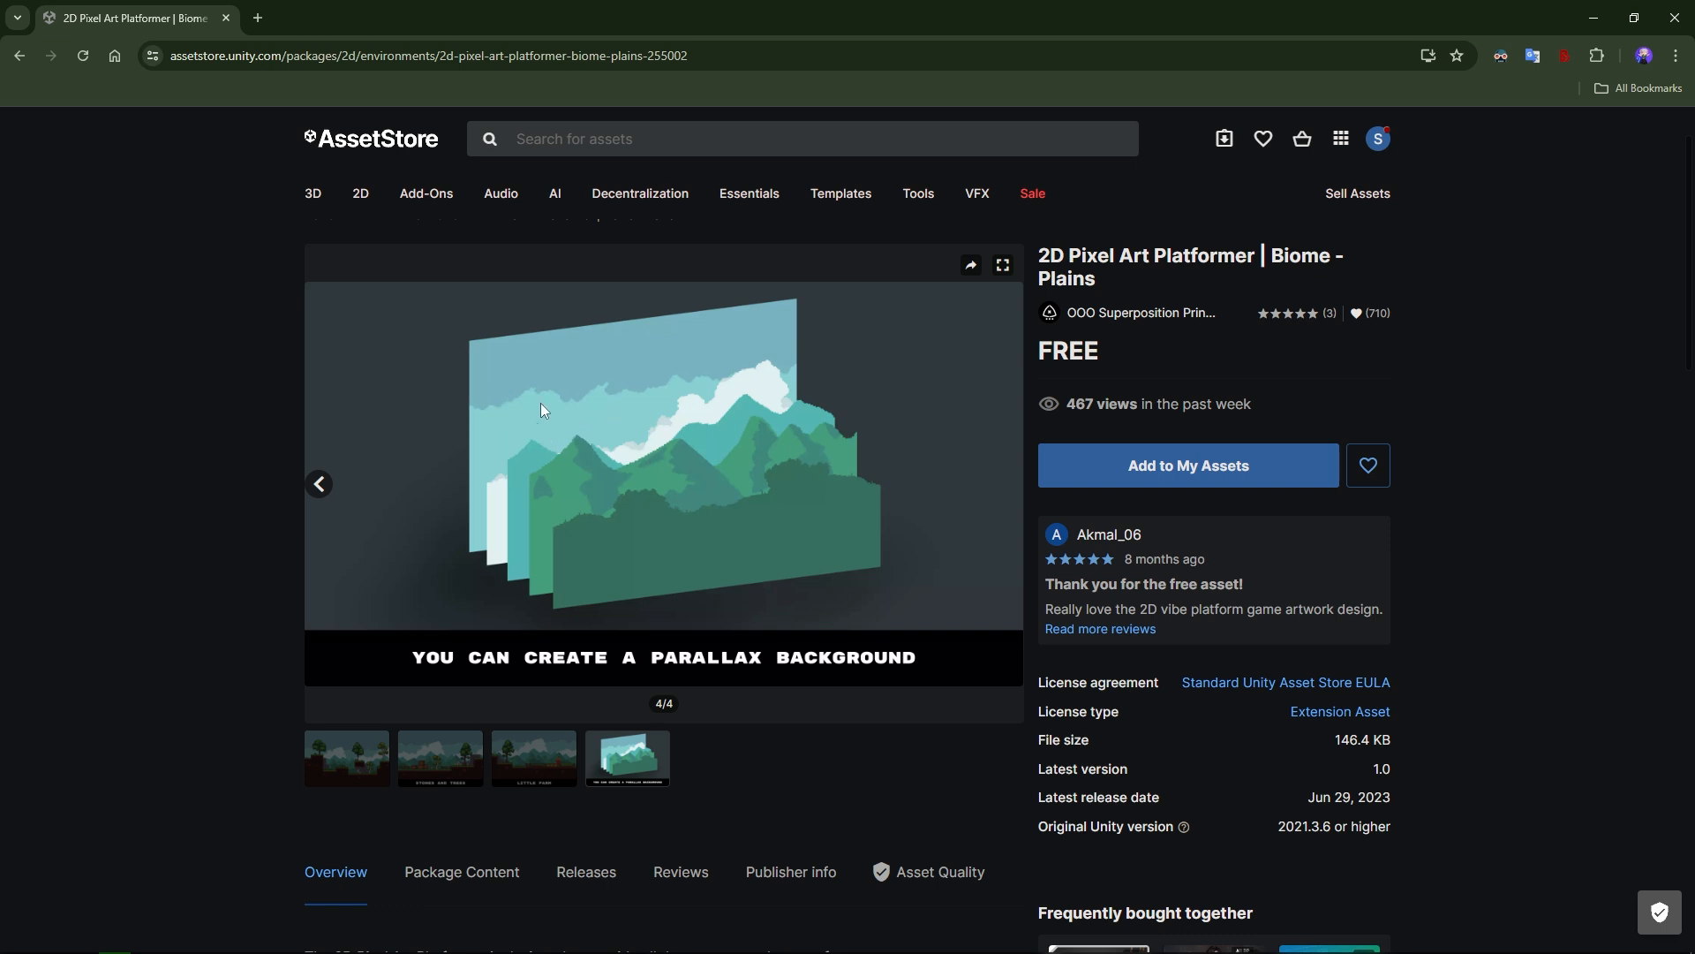
Add 2D Pixel Art Platformer | Biome - Plains to My Assets, accepting the terms of service, and open it in the Unity Editor.
click(1165, 473)
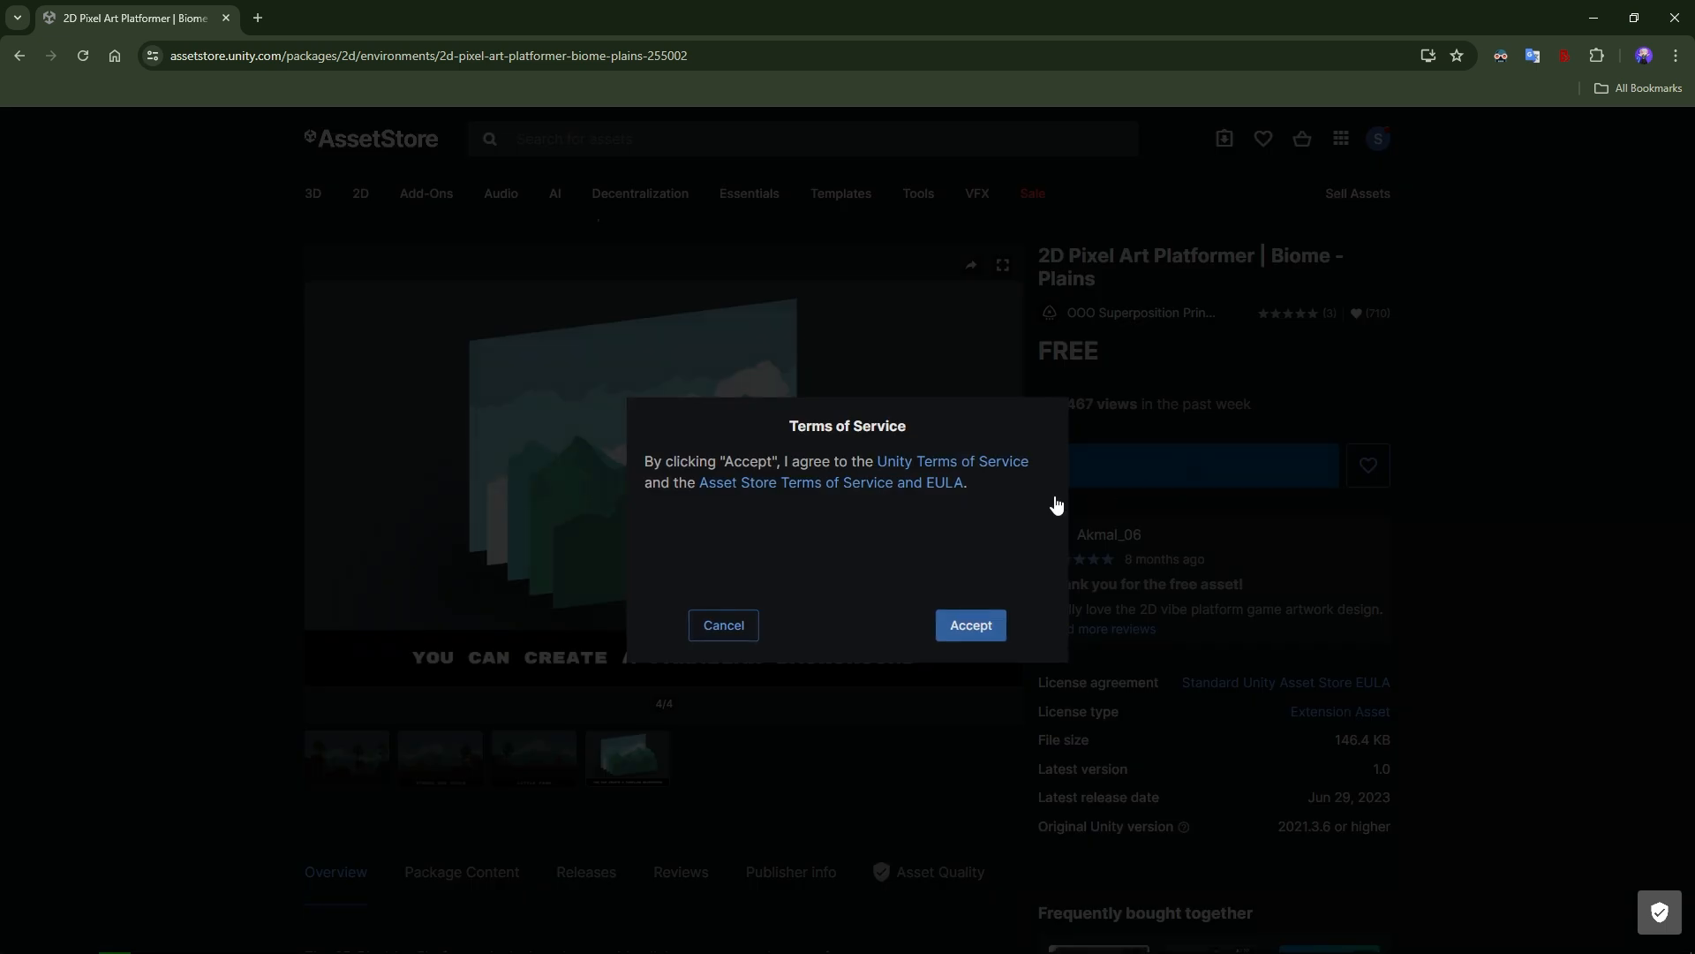
click(972, 627)
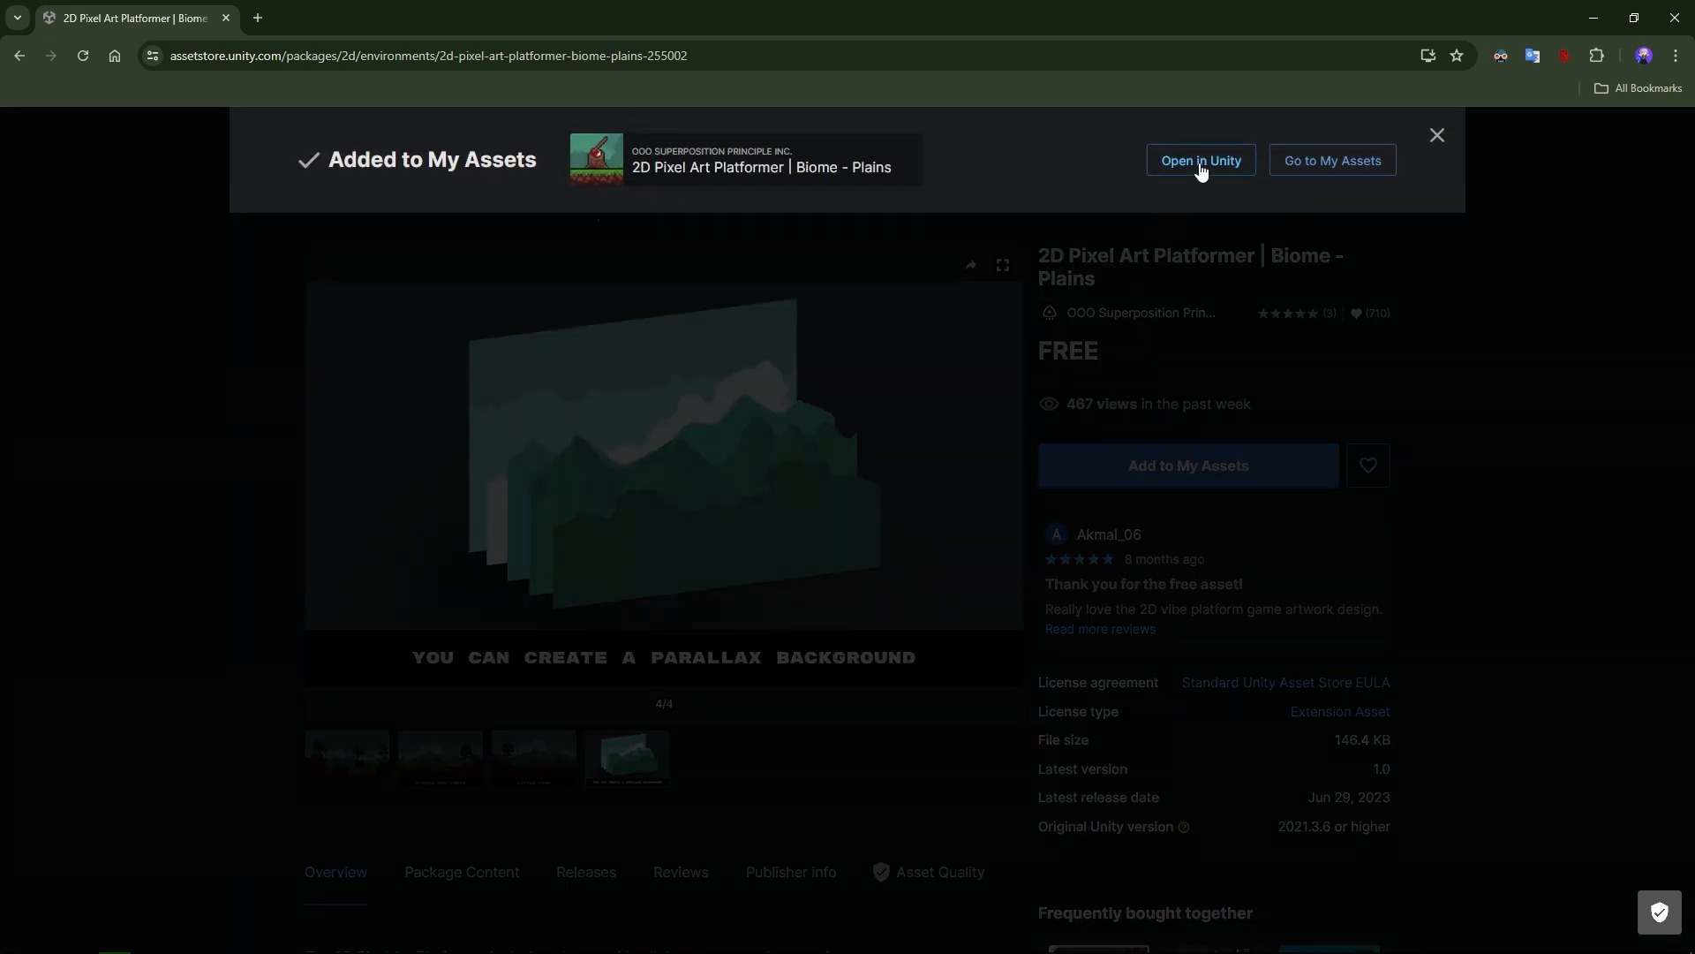
click(1200, 168)
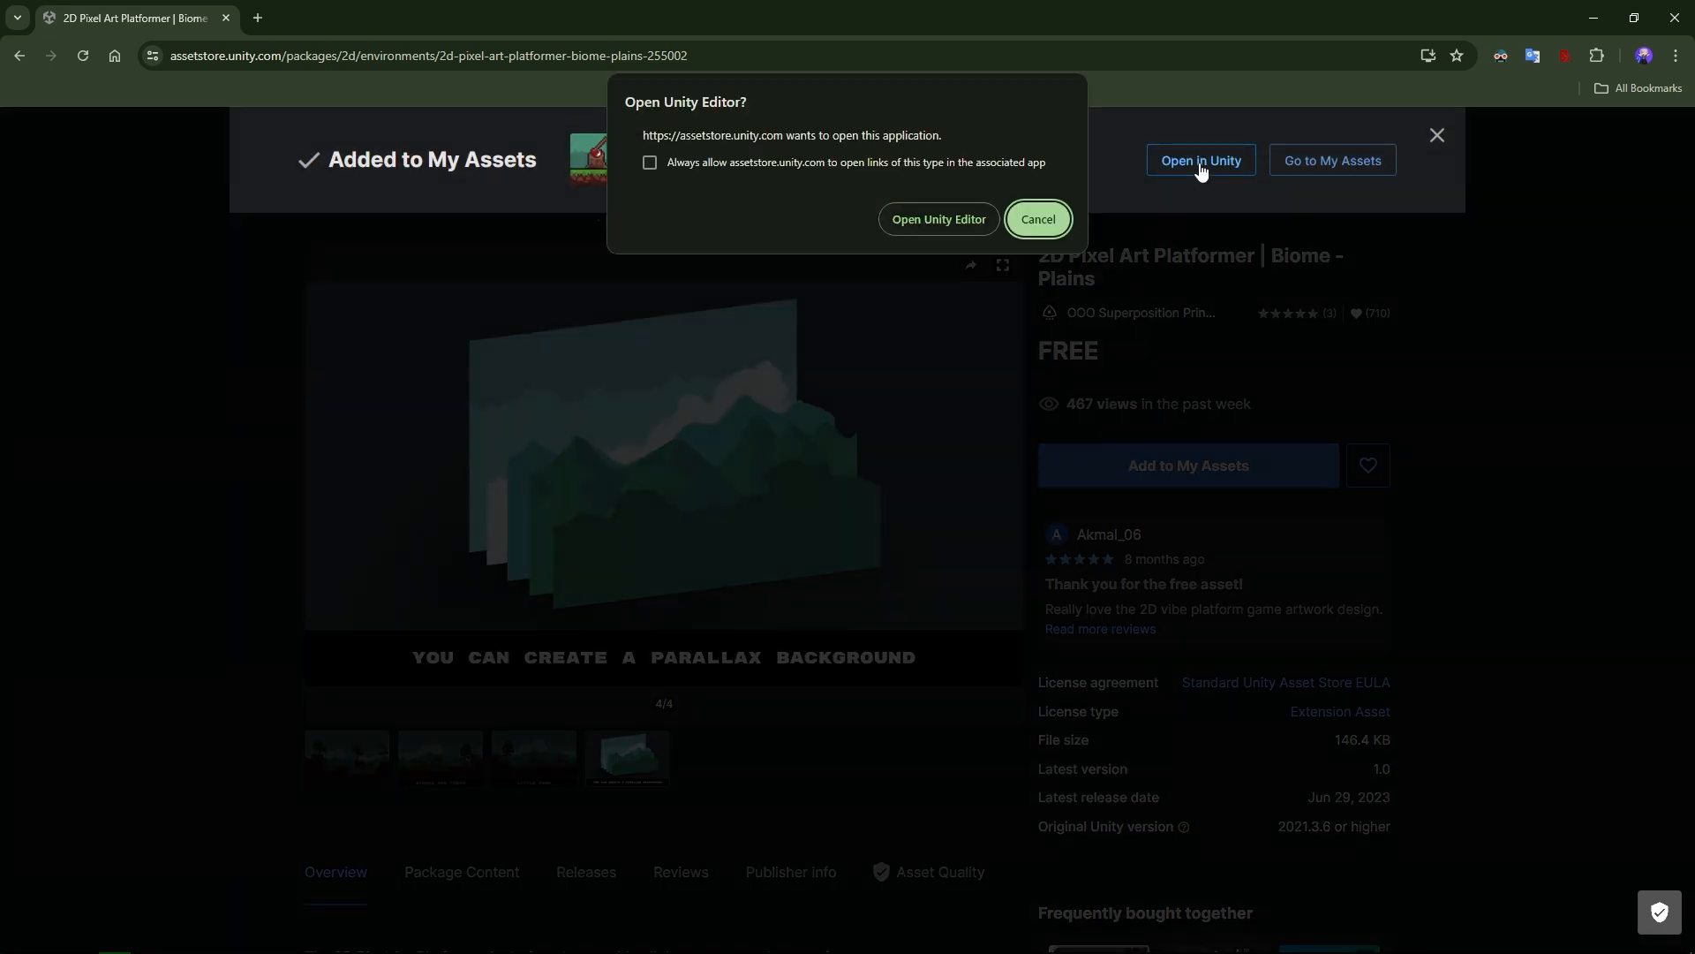
click(939, 219)
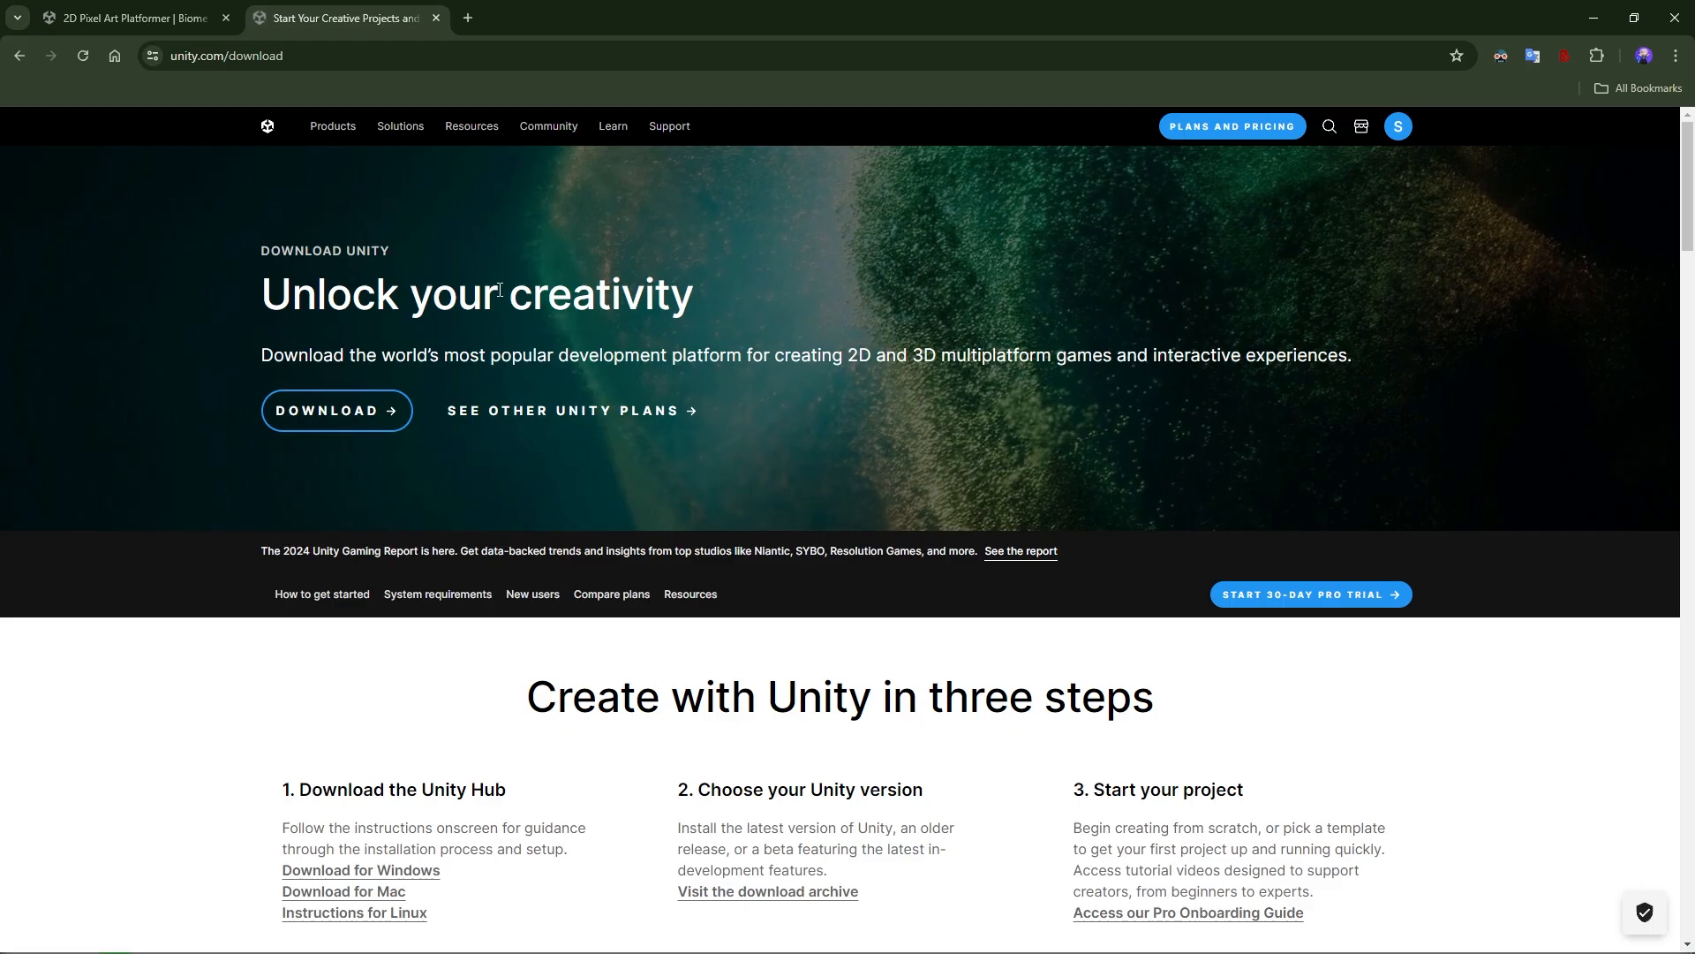
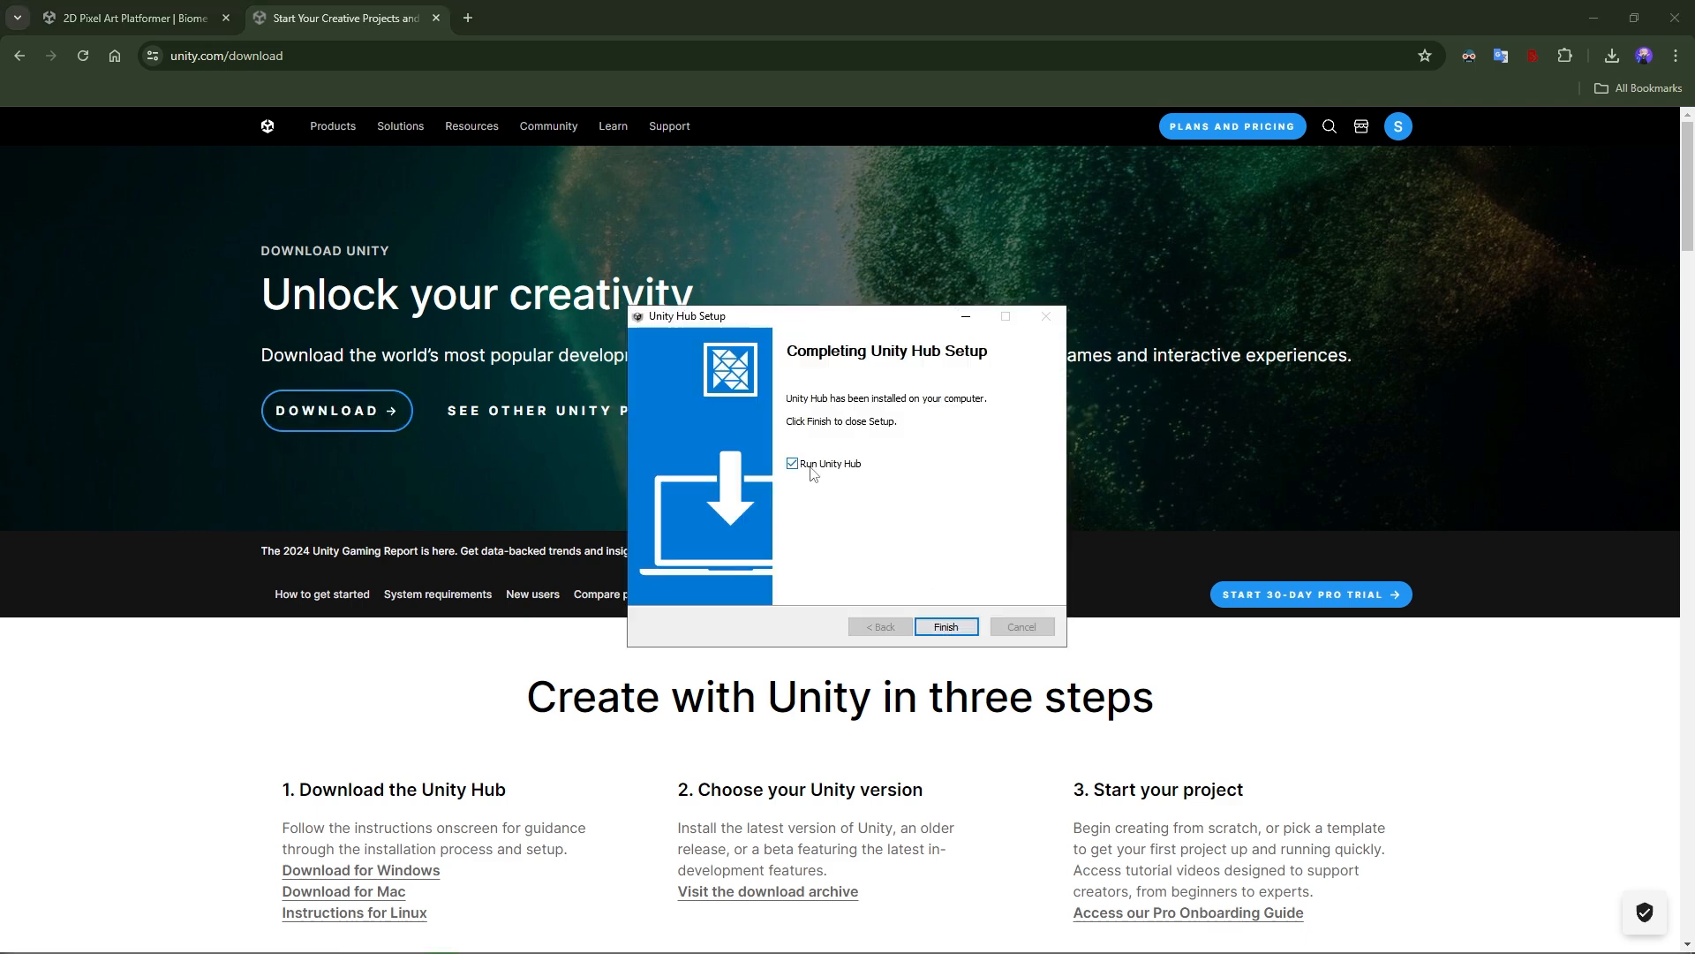
Finish the Unity Hub setup with Run Unity Hub enabled and view the account options in Unity Hub.
click(946, 626)
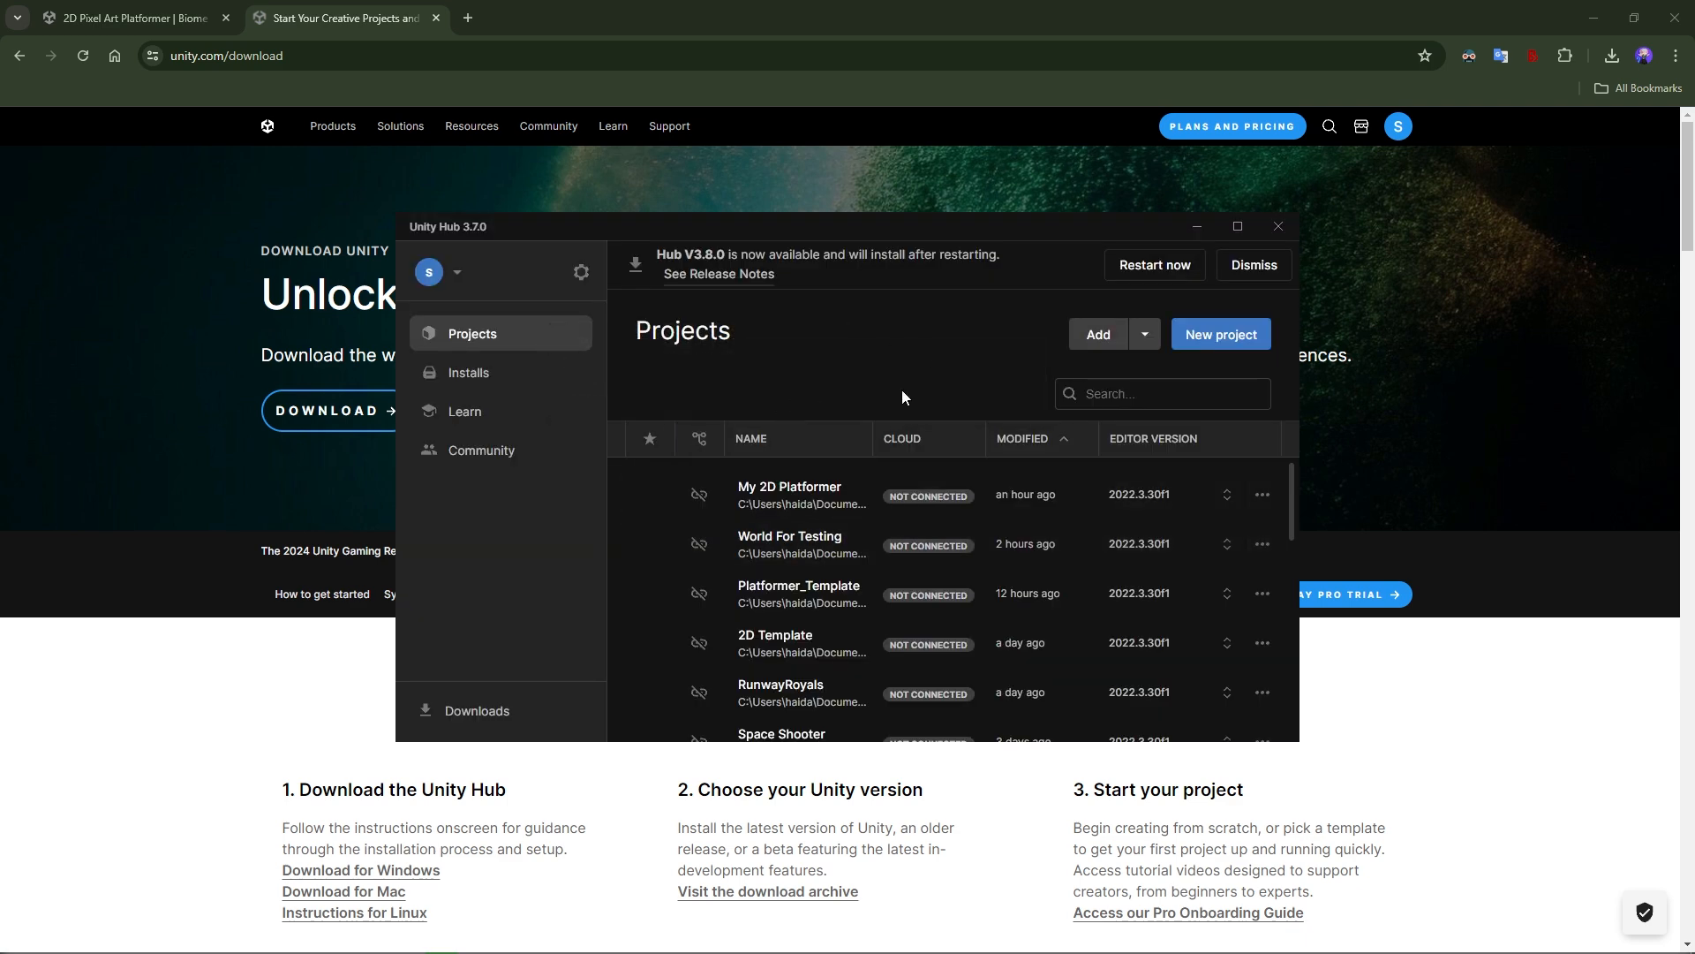
click(457, 271)
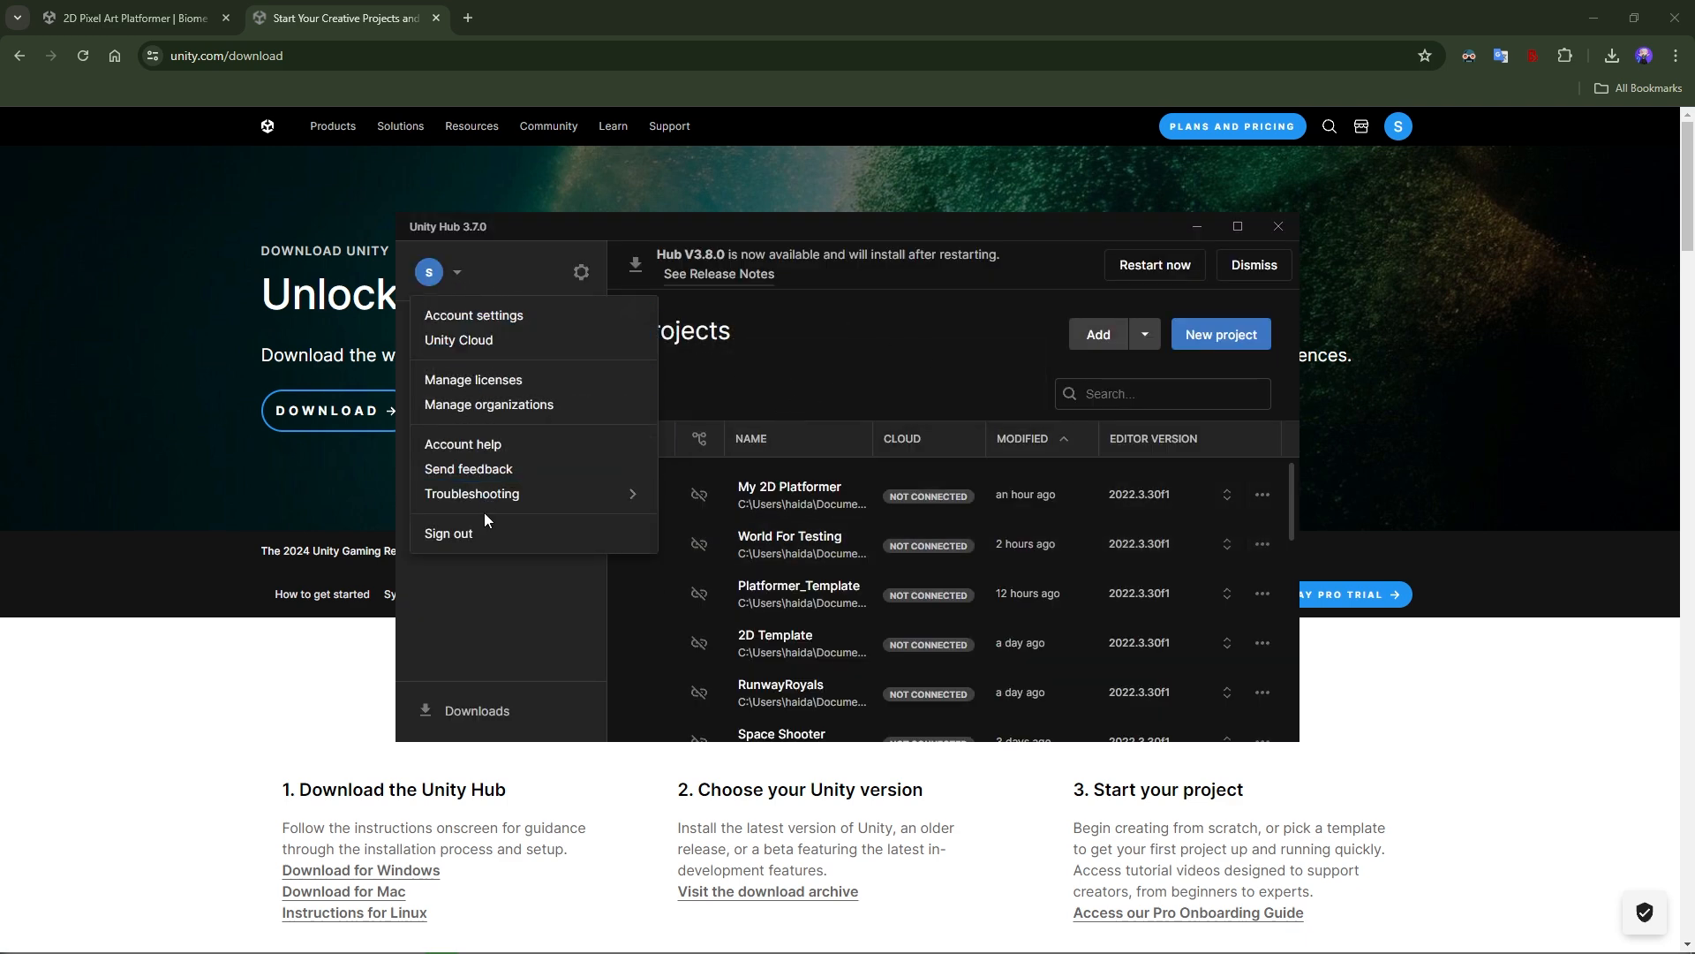
click(575, 276)
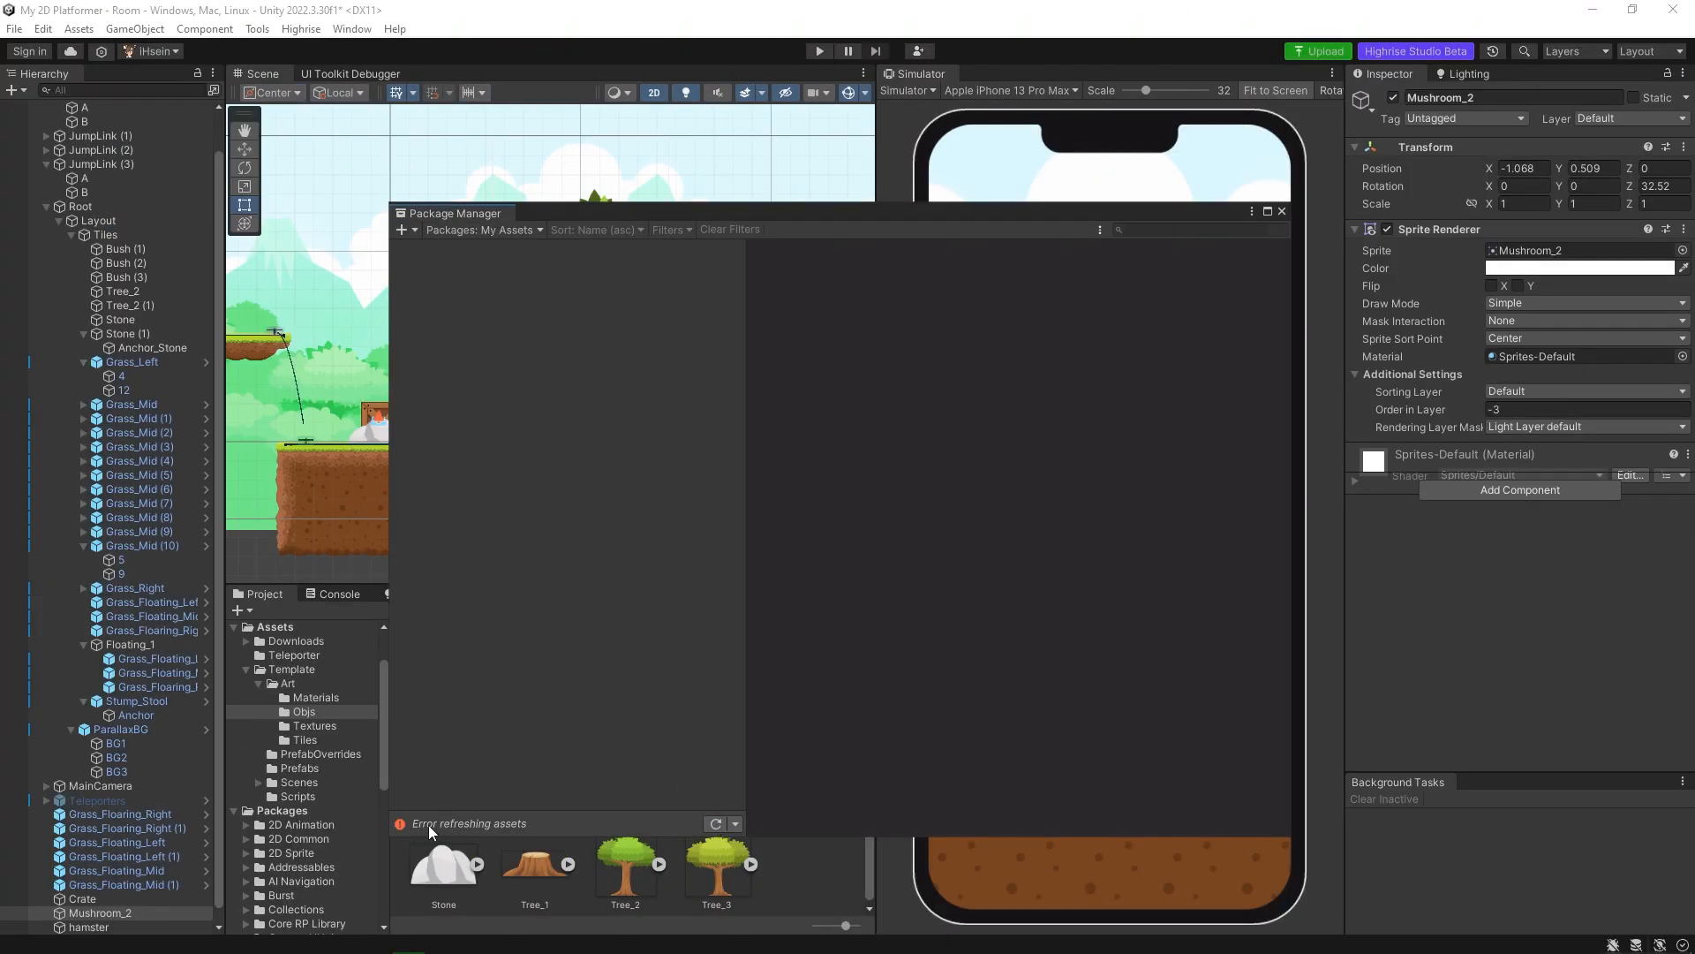
Close the Package Manager and restart the My 2D Platformer project through Highrise Studio Hub.
click(1283, 211)
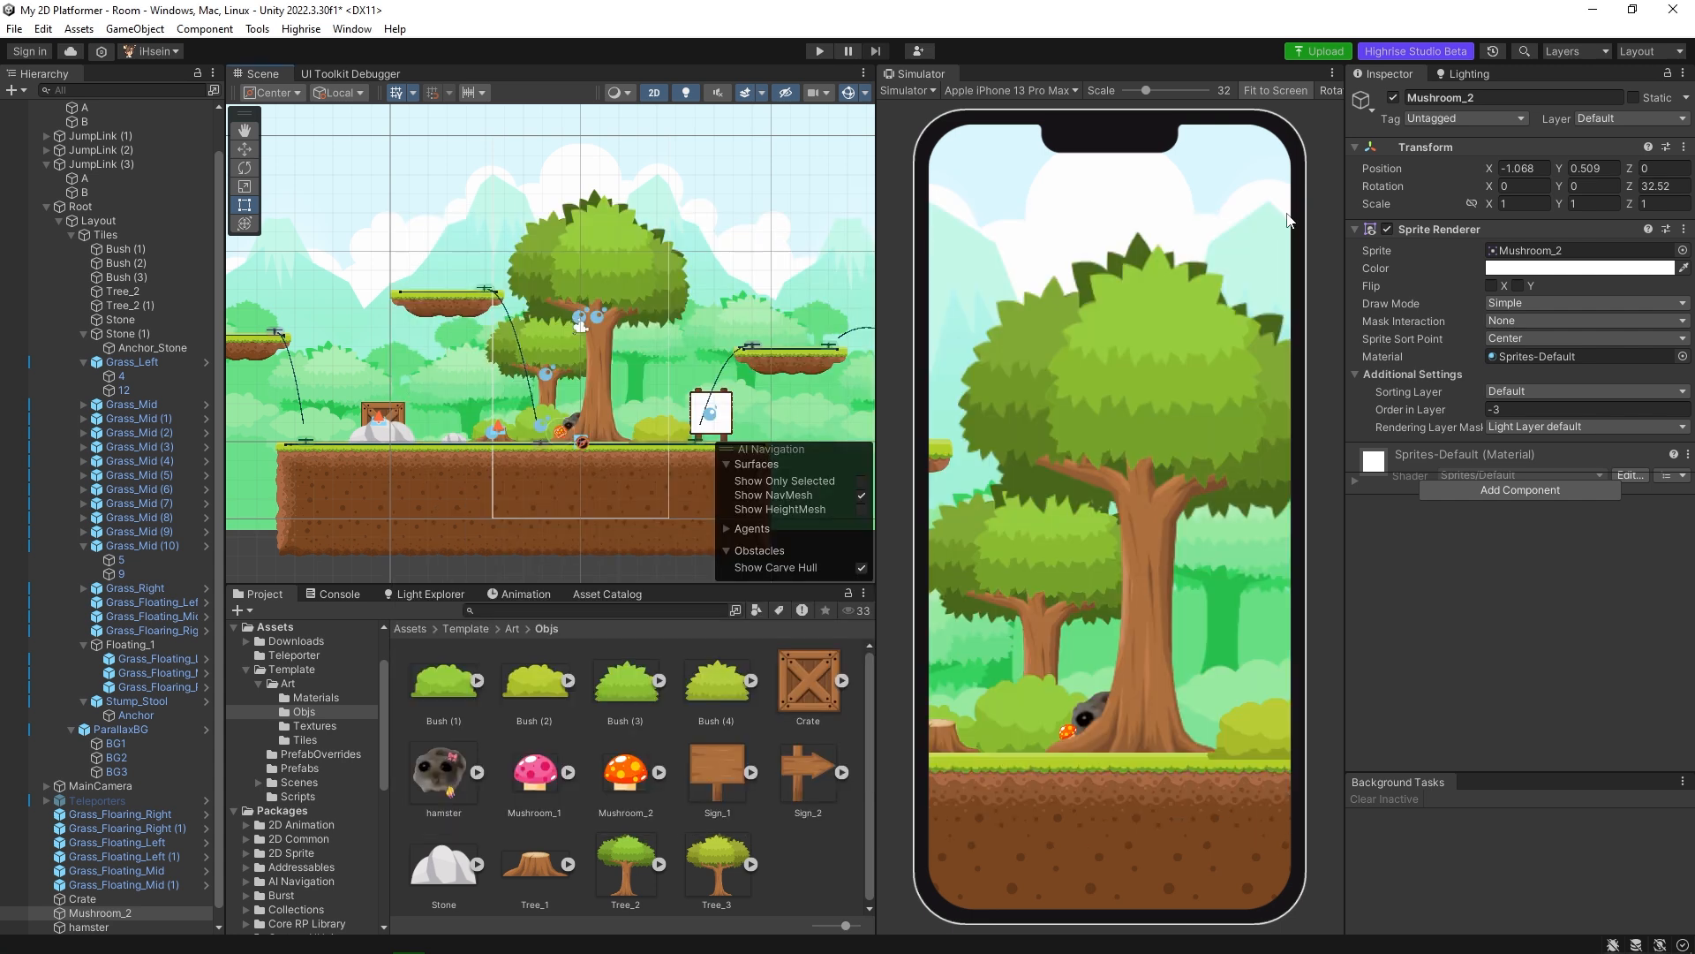
click(1676, 8)
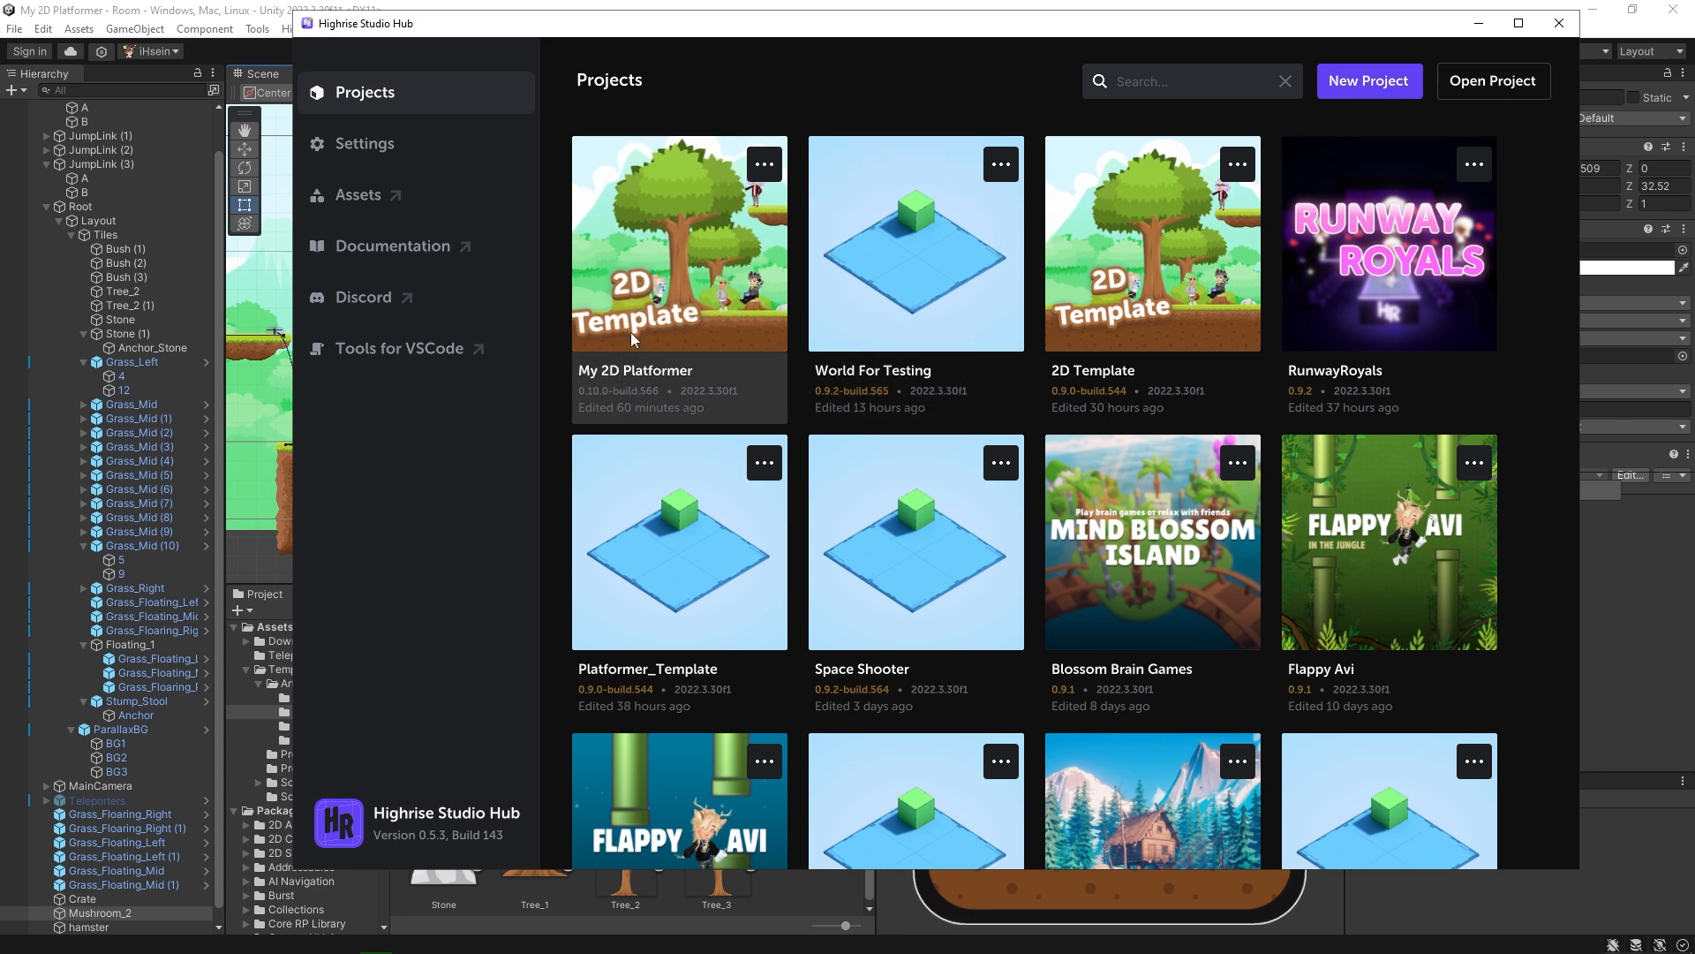
click(1479, 25)
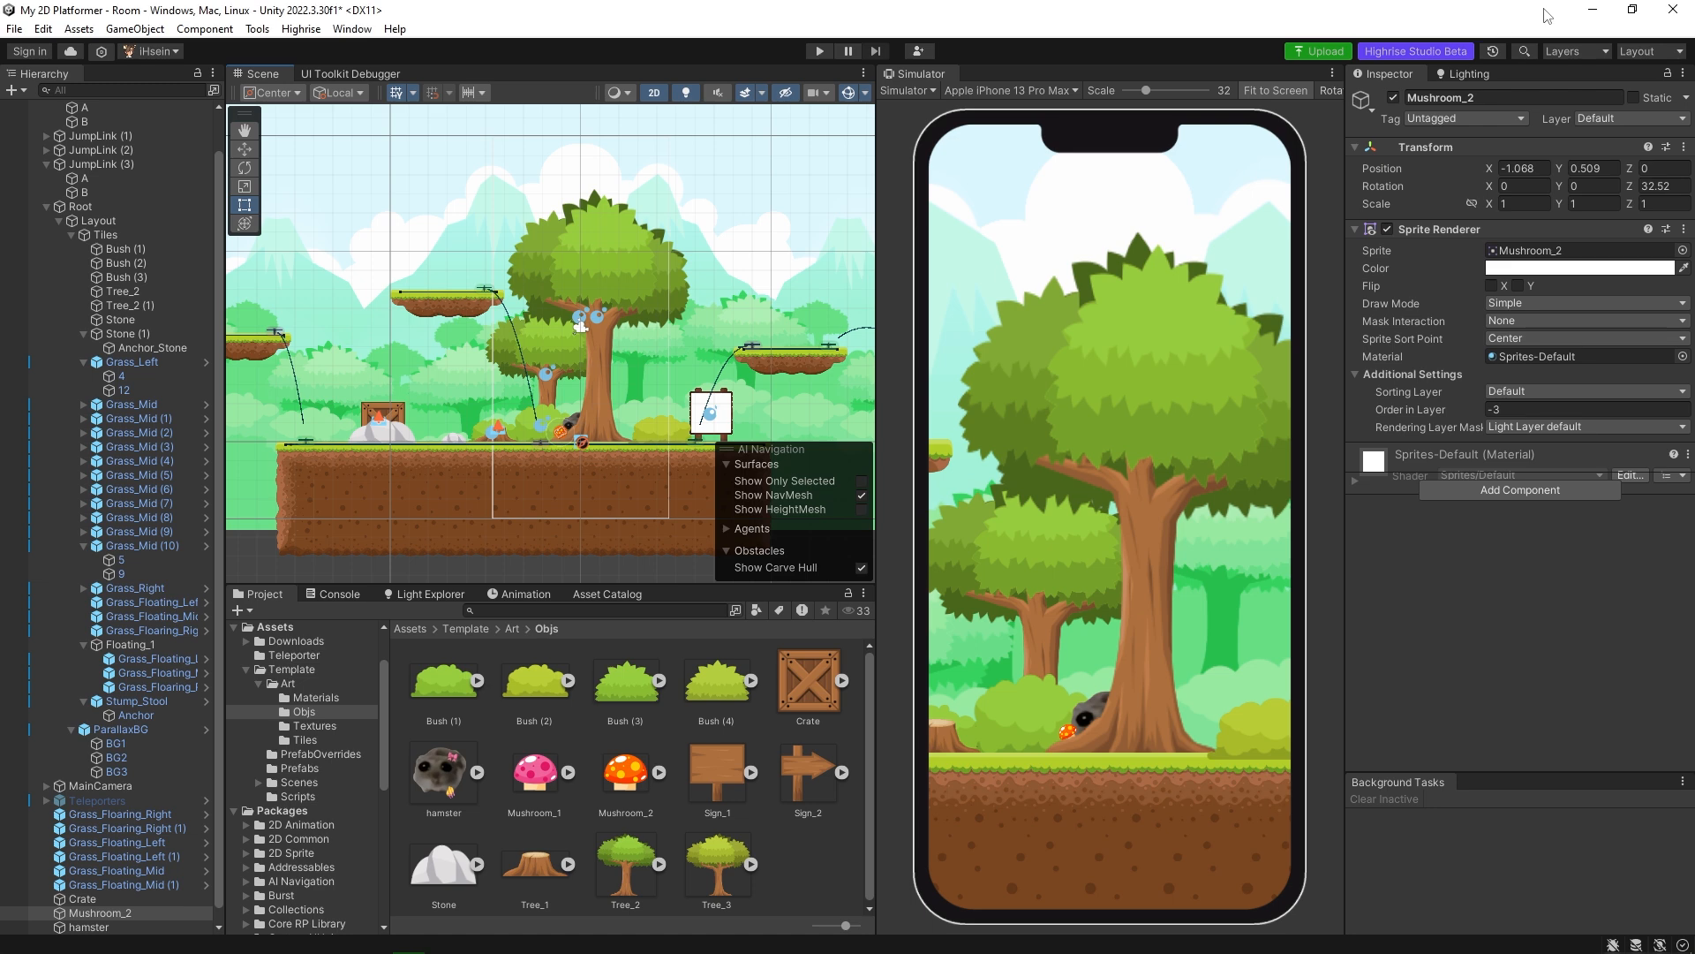
click(847, 524)
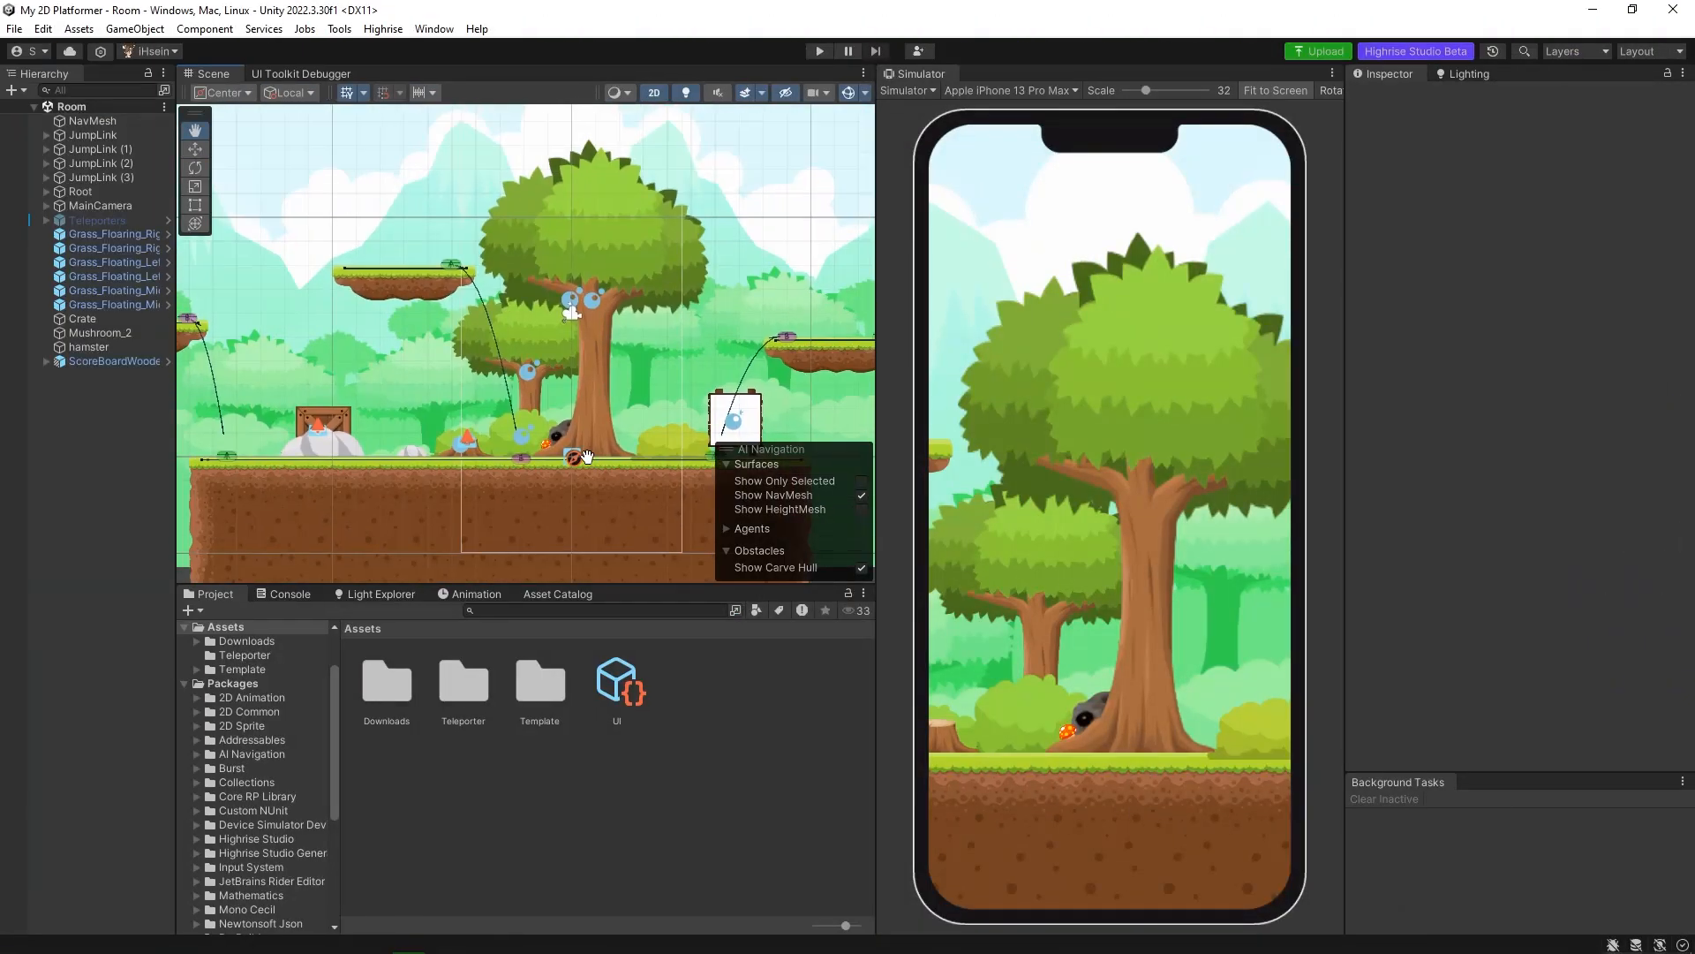
Open the Package Manager, download the 2D Pixel Art Platformer | Biome - Plains asset and start importing it.
click(434, 28)
click(494, 405)
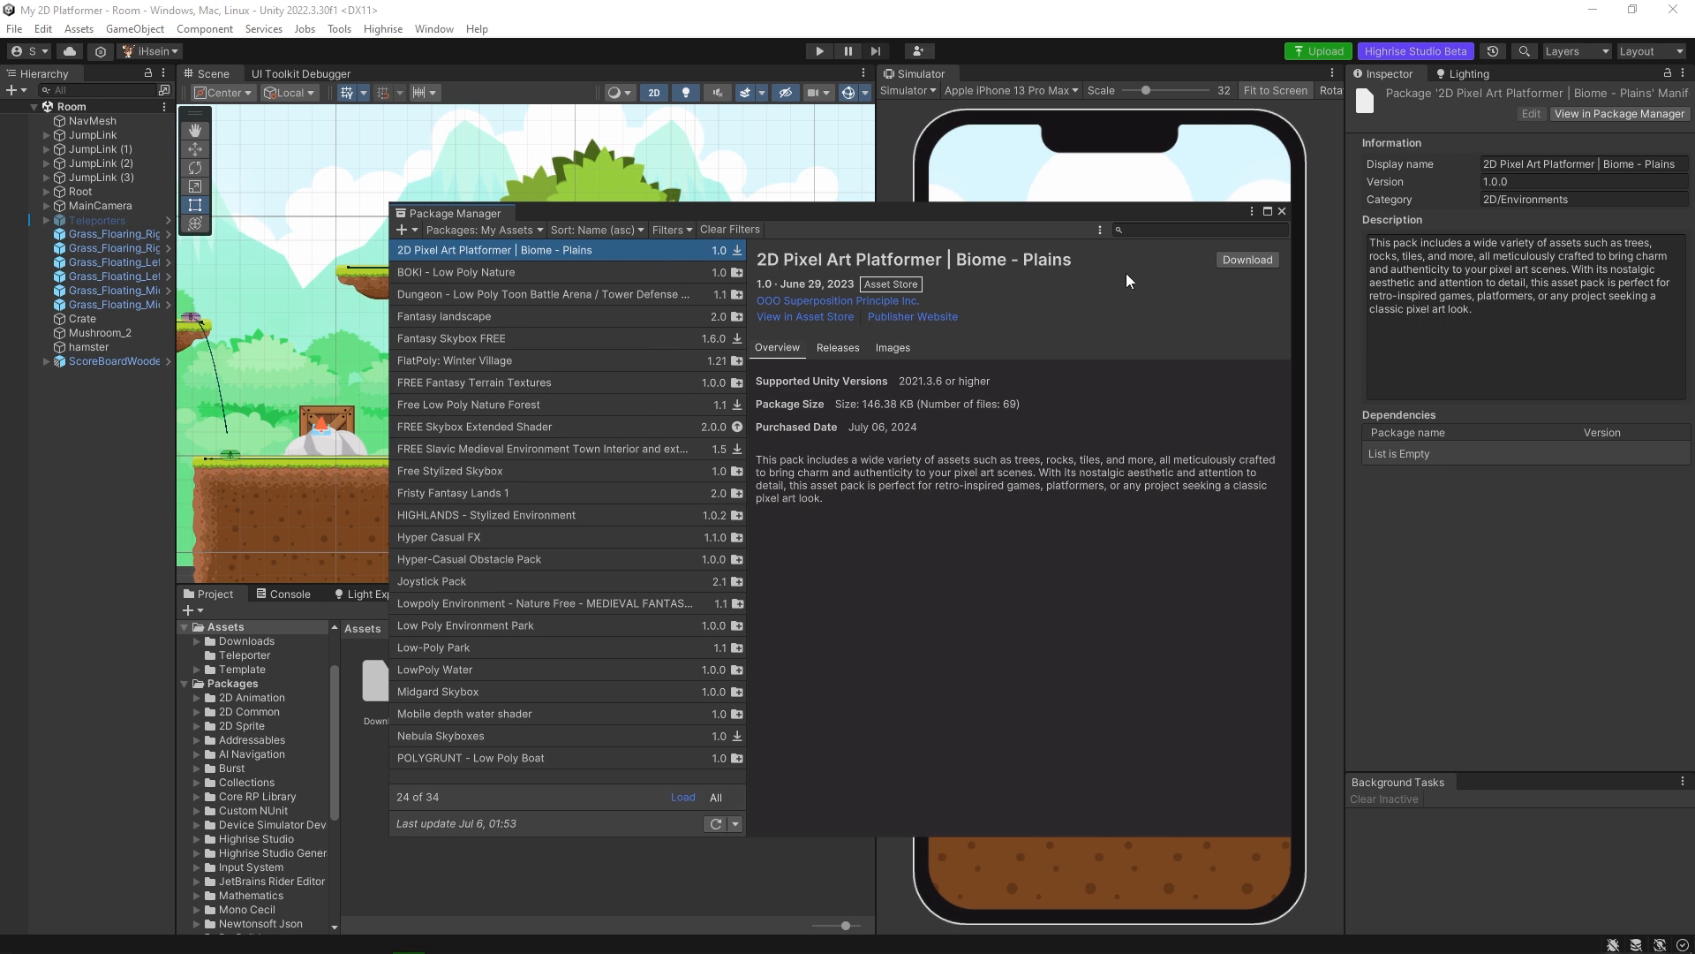
click(1229, 264)
click(1151, 260)
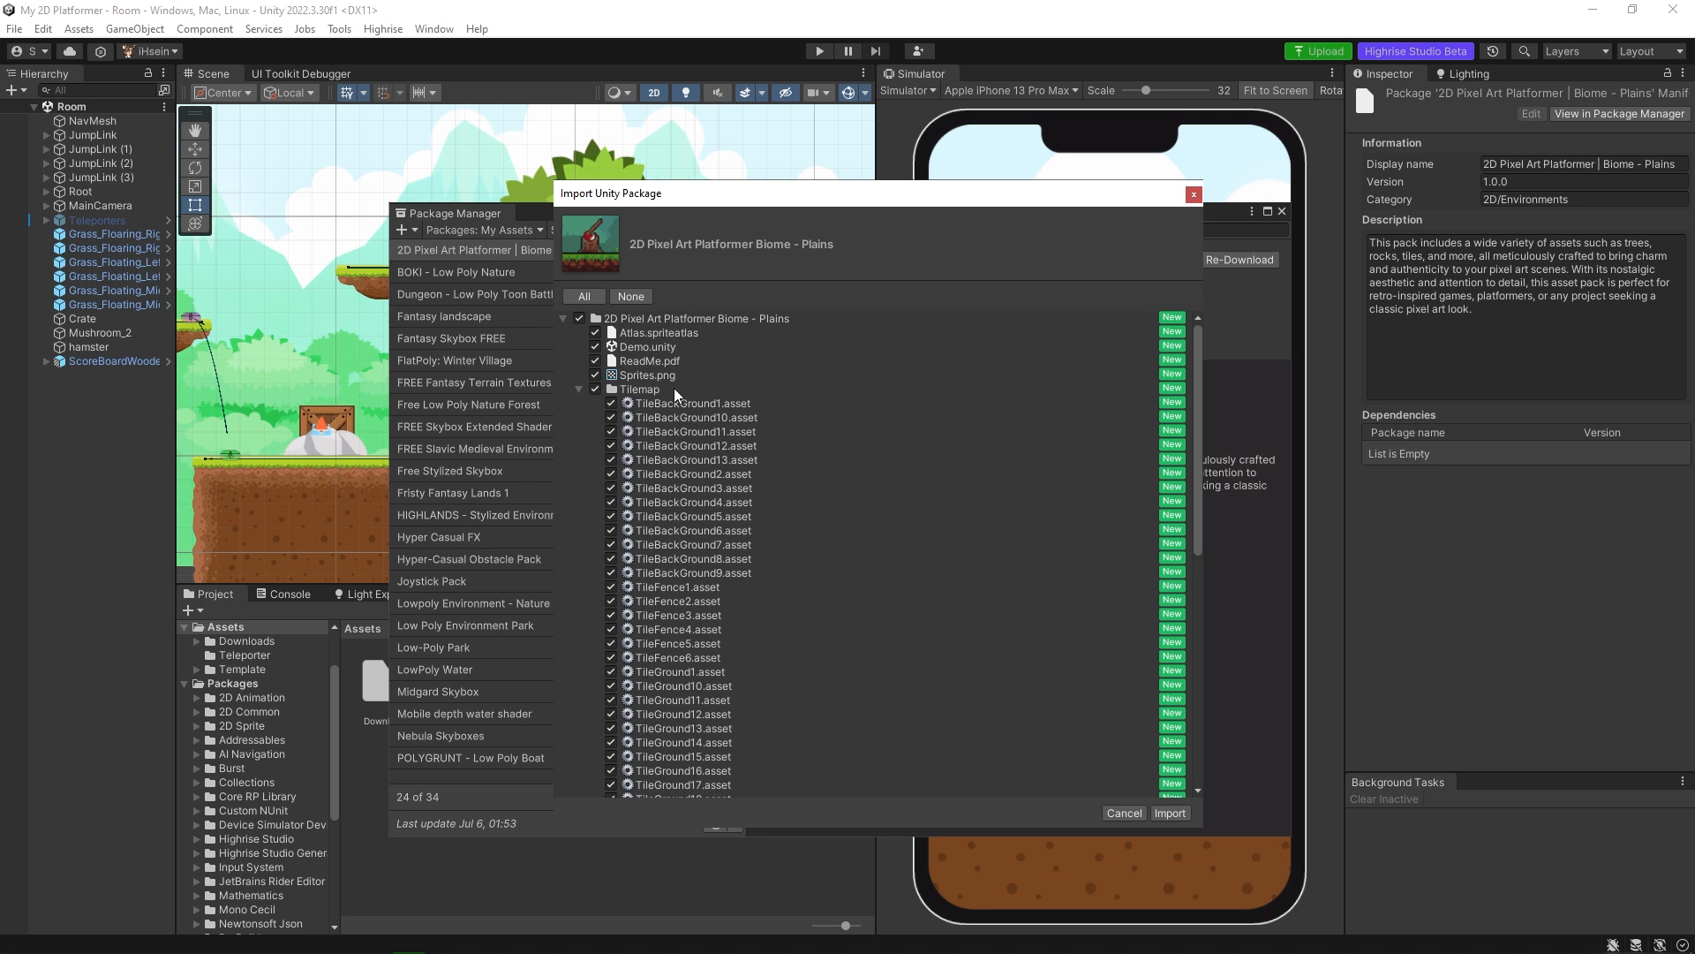
Import the package without Demo.unity and ReadMe.pdf, and close the Package Manager.
scroll(675, 397, down, 12)
scroll(712, 561, up, 12)
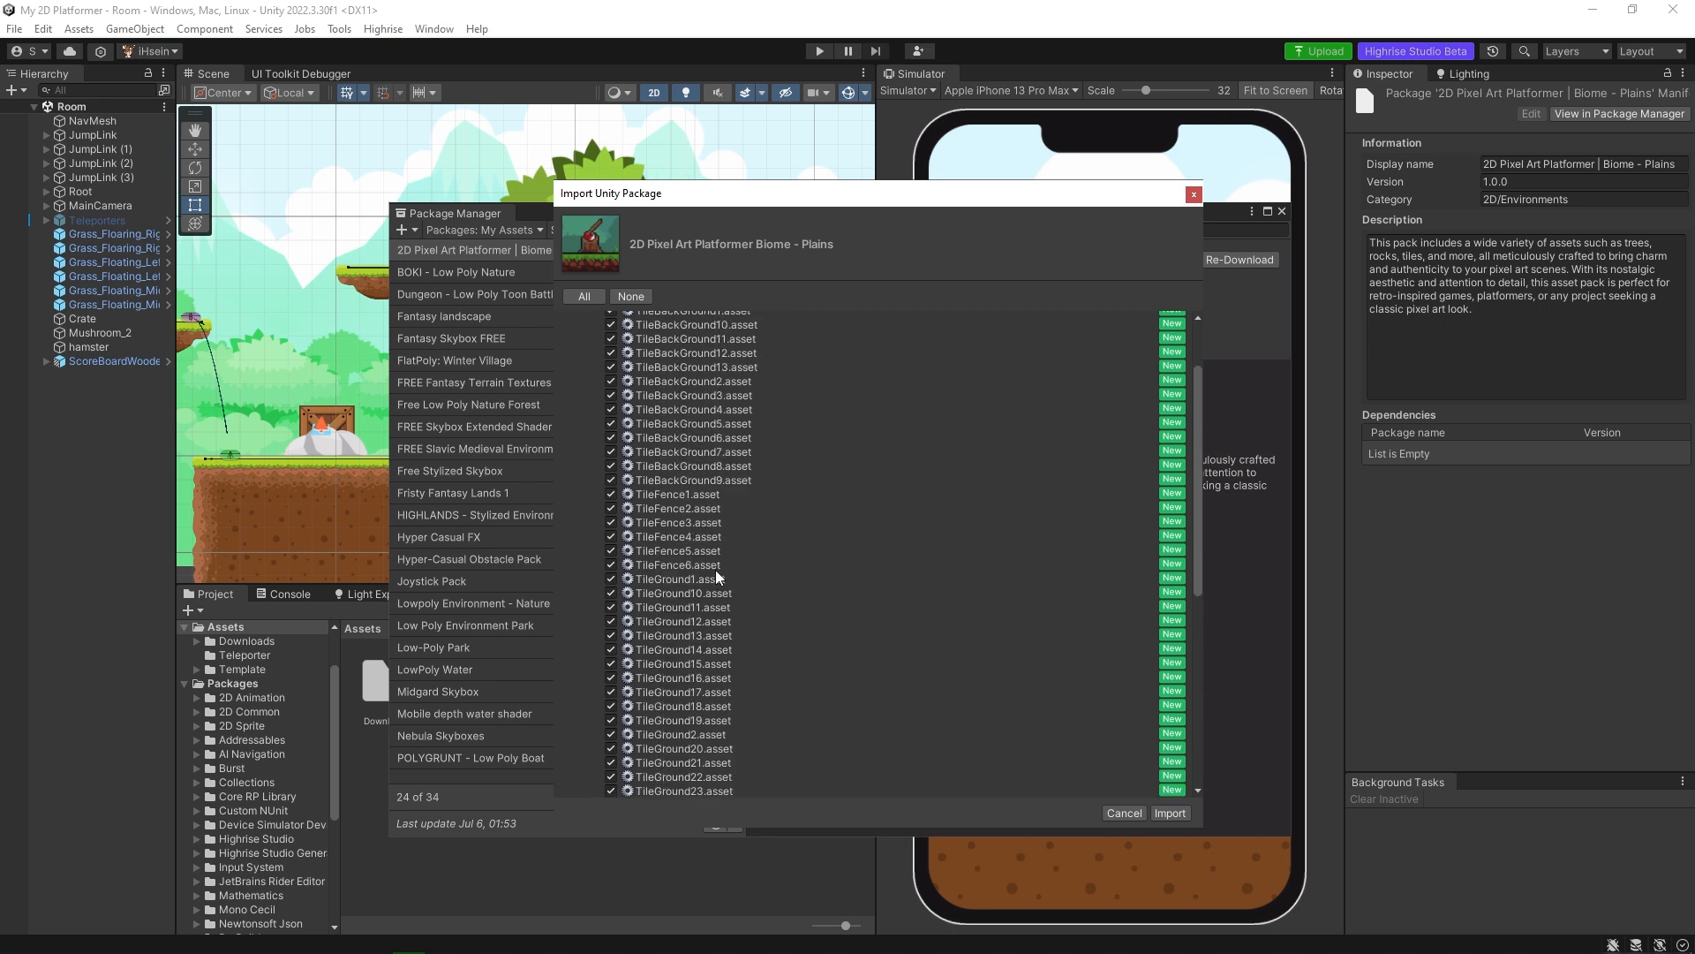
click(579, 389)
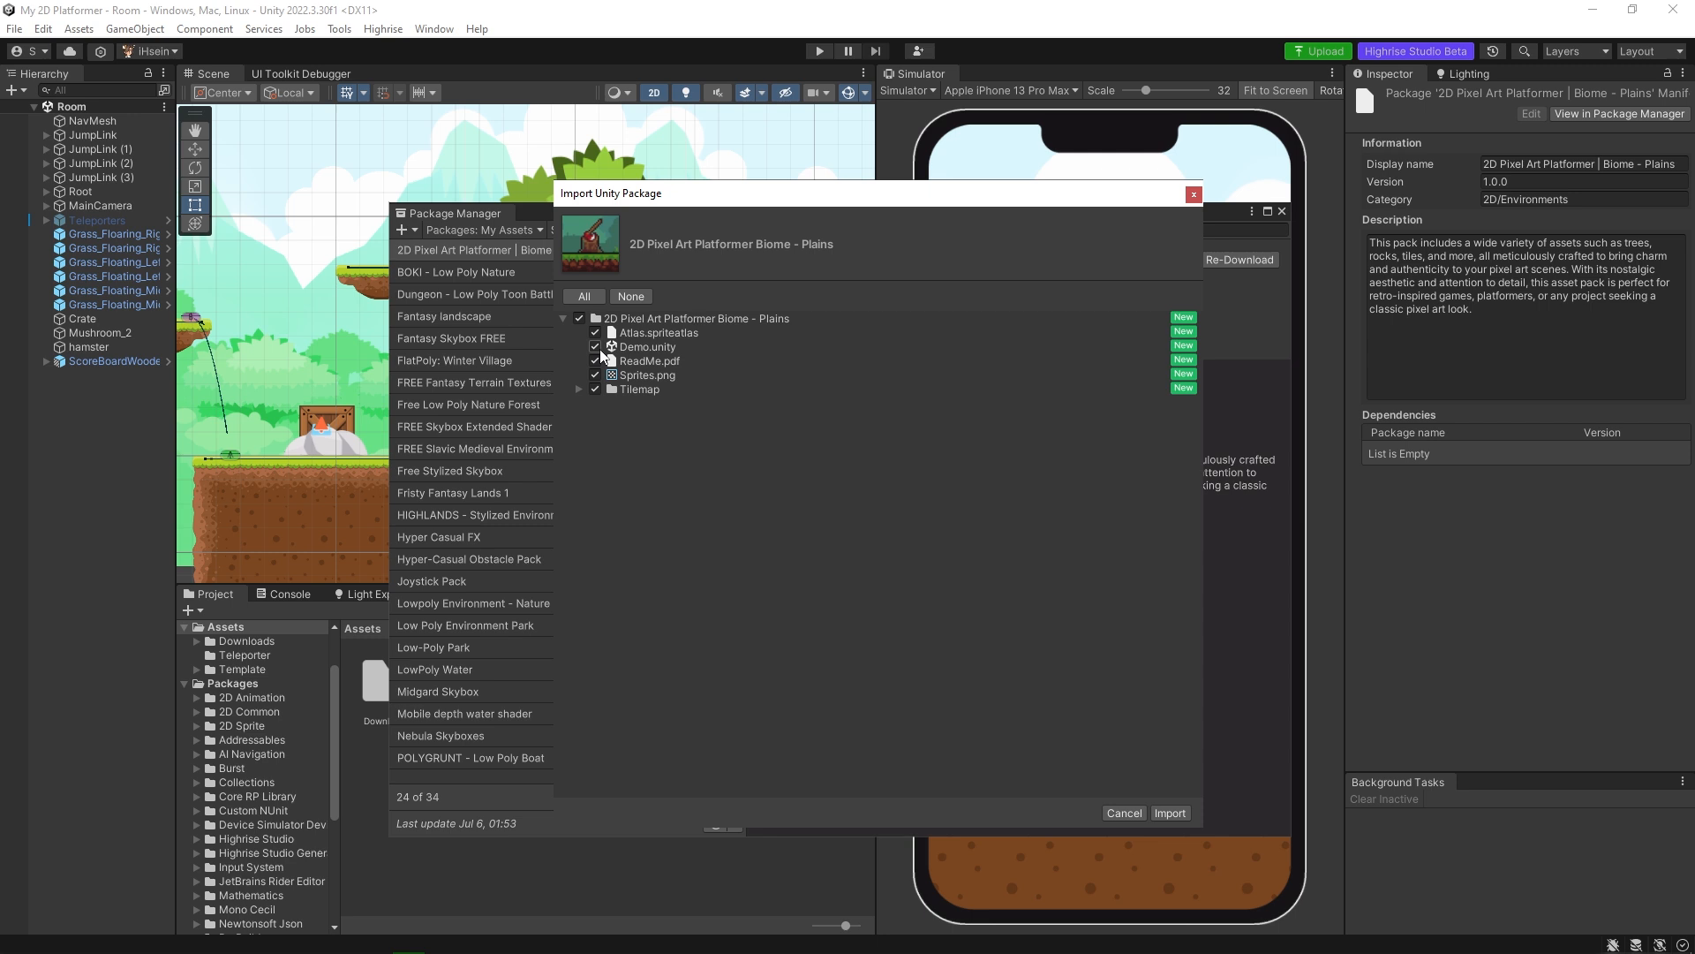
click(595, 346)
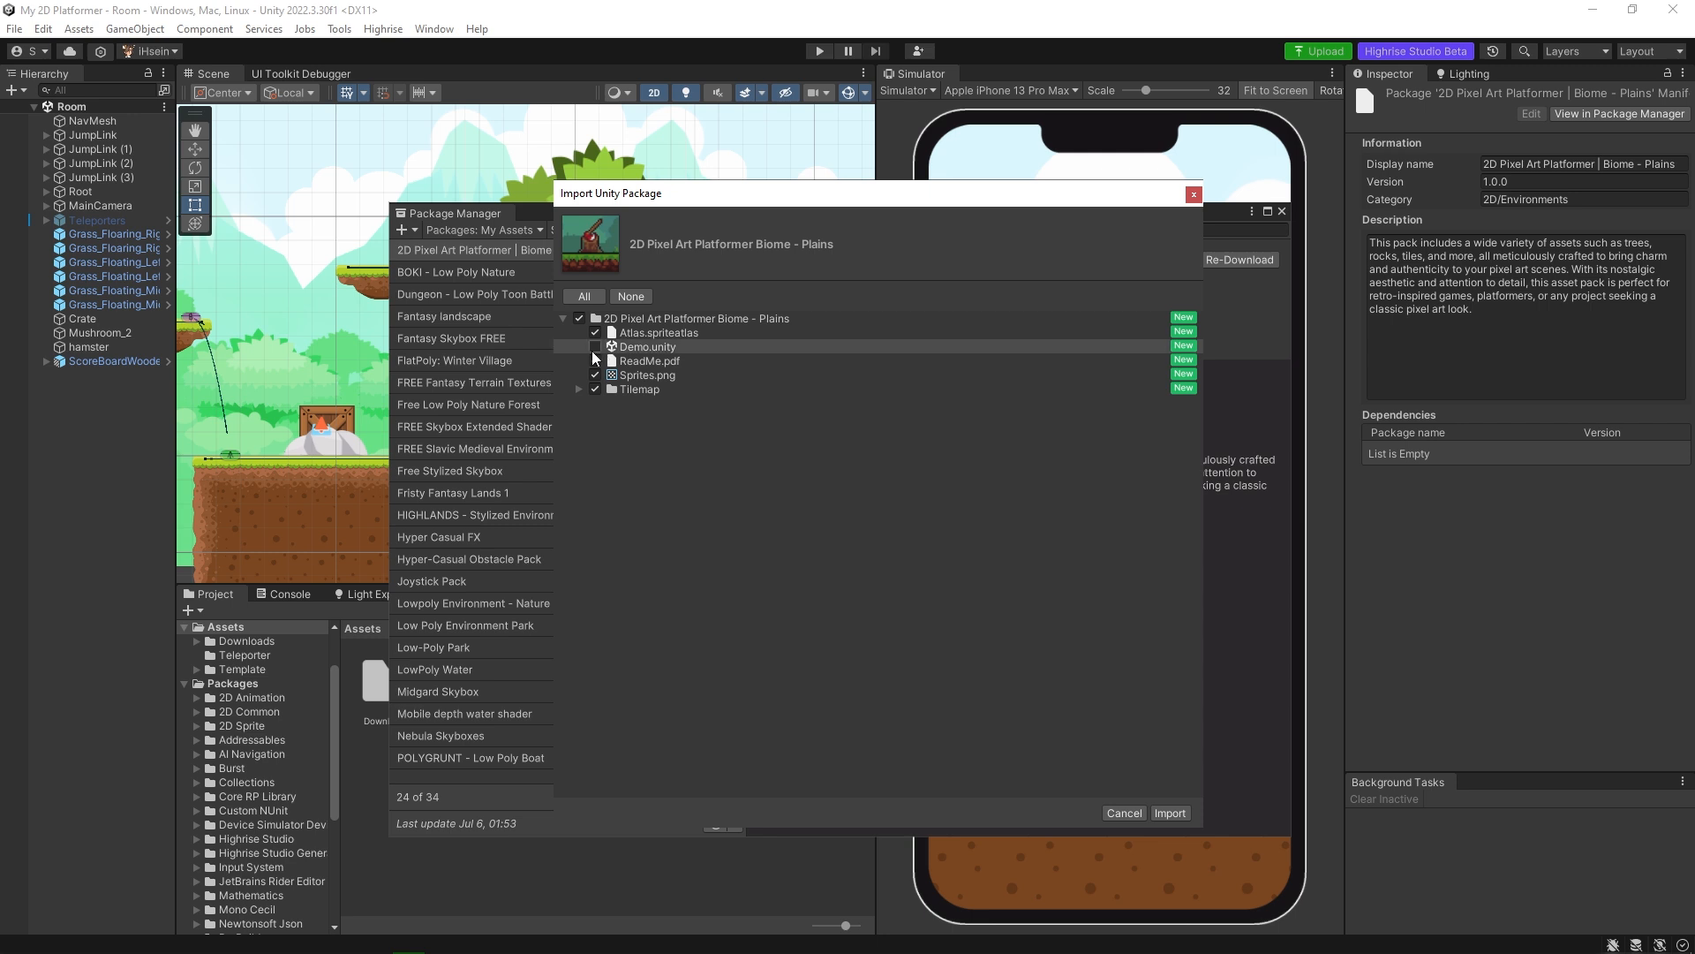
click(595, 362)
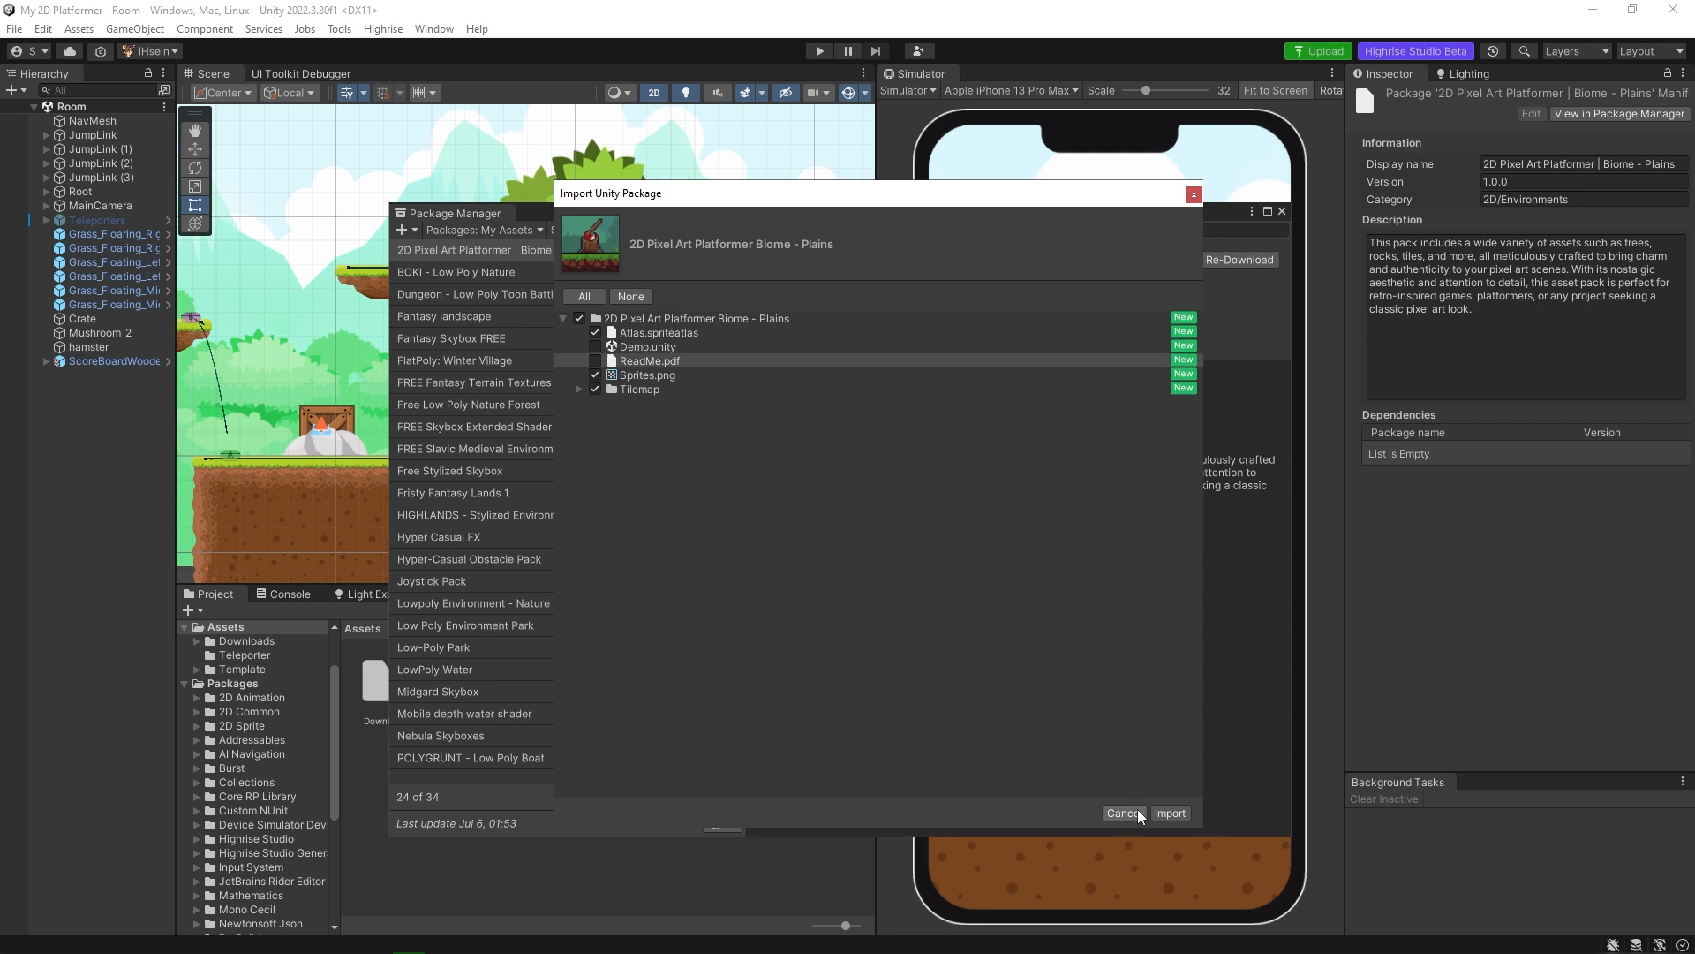
click(1167, 813)
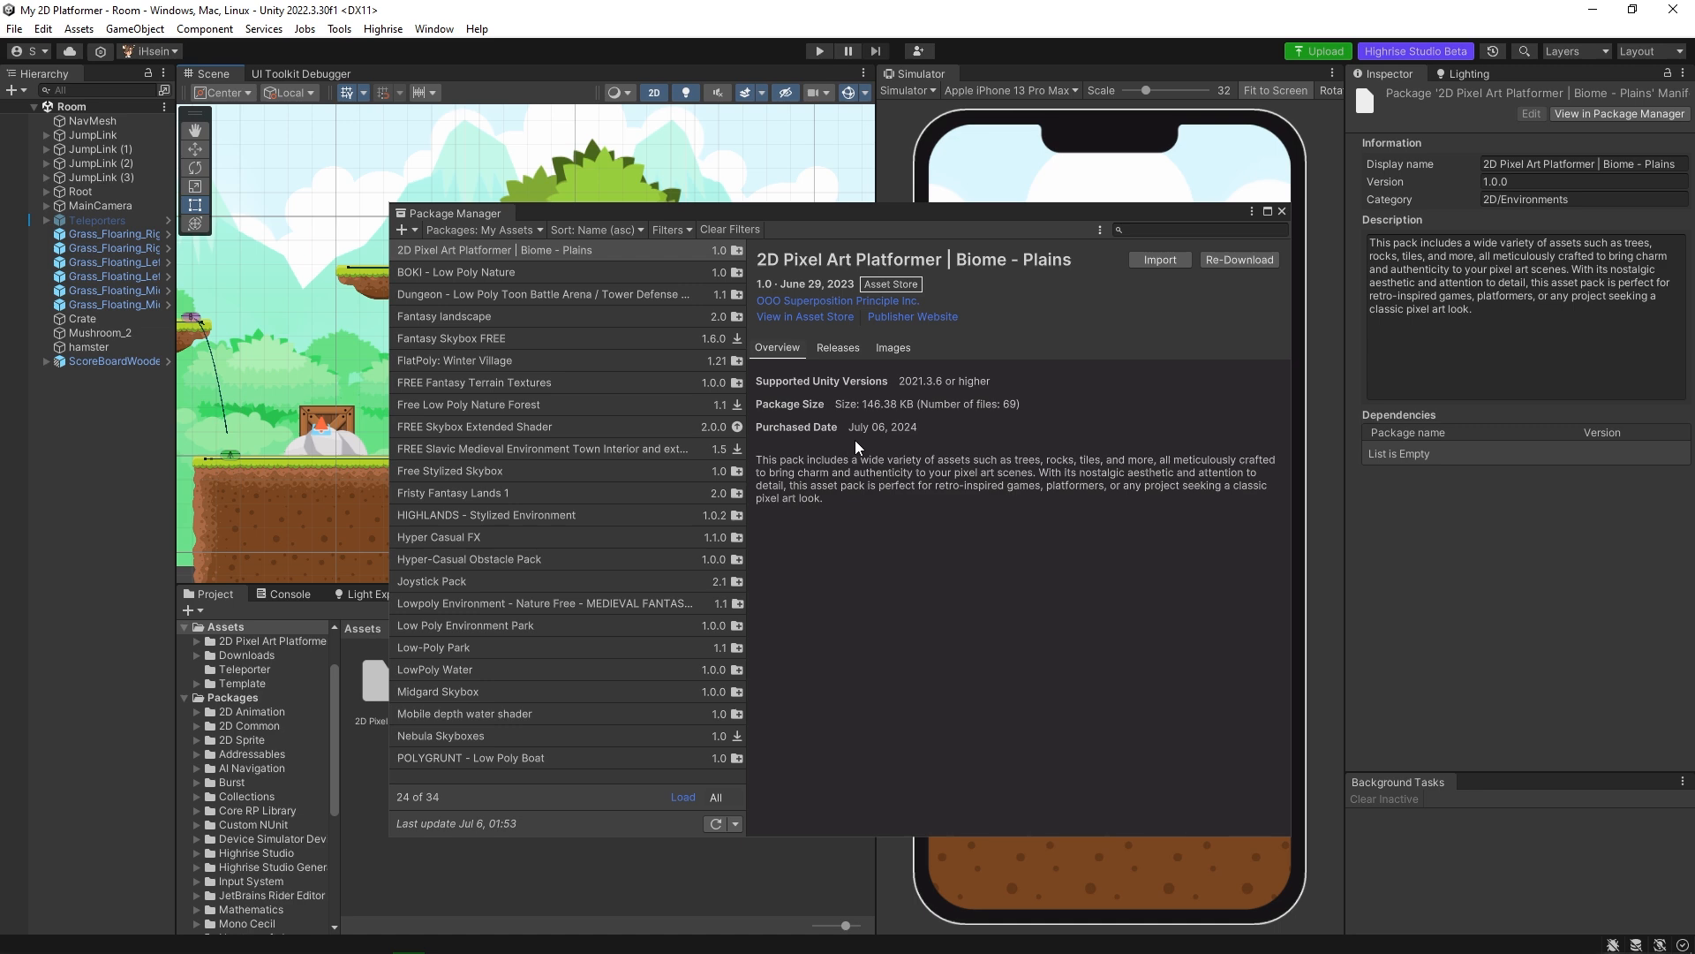
click(1279, 214)
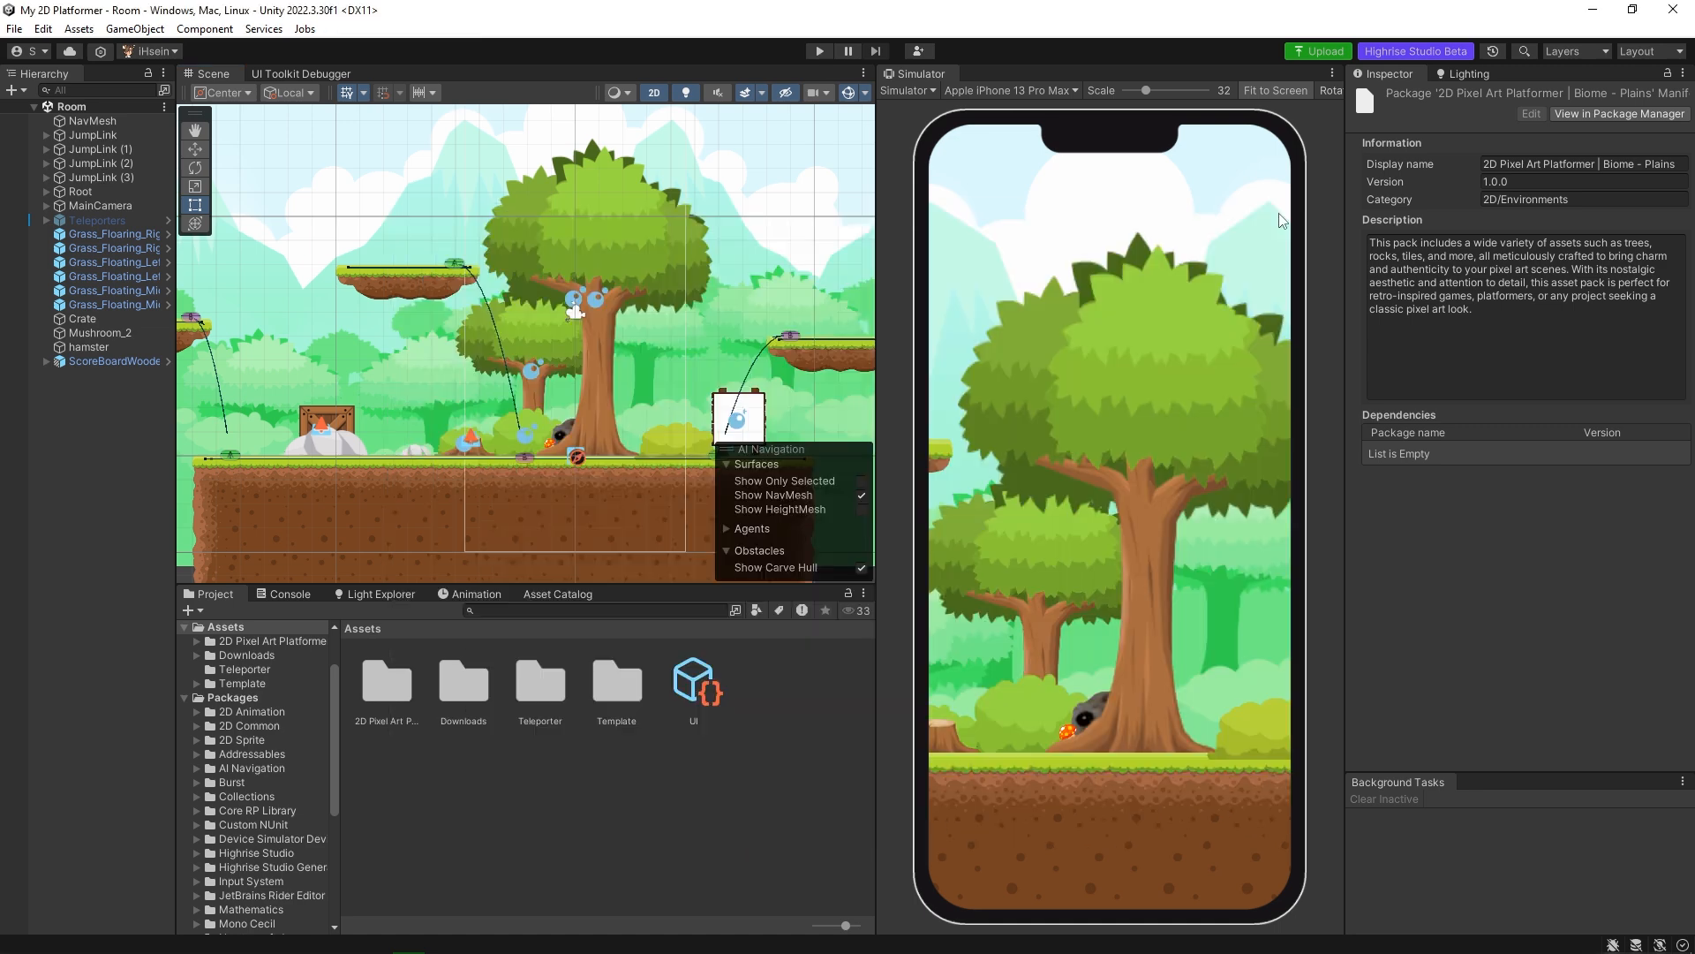
Open the imported 2D Pixel Art Platformer Biome - Plains folder and look through the individual sprites in the Sprites sheet.
scroll(274, 723, up, 2)
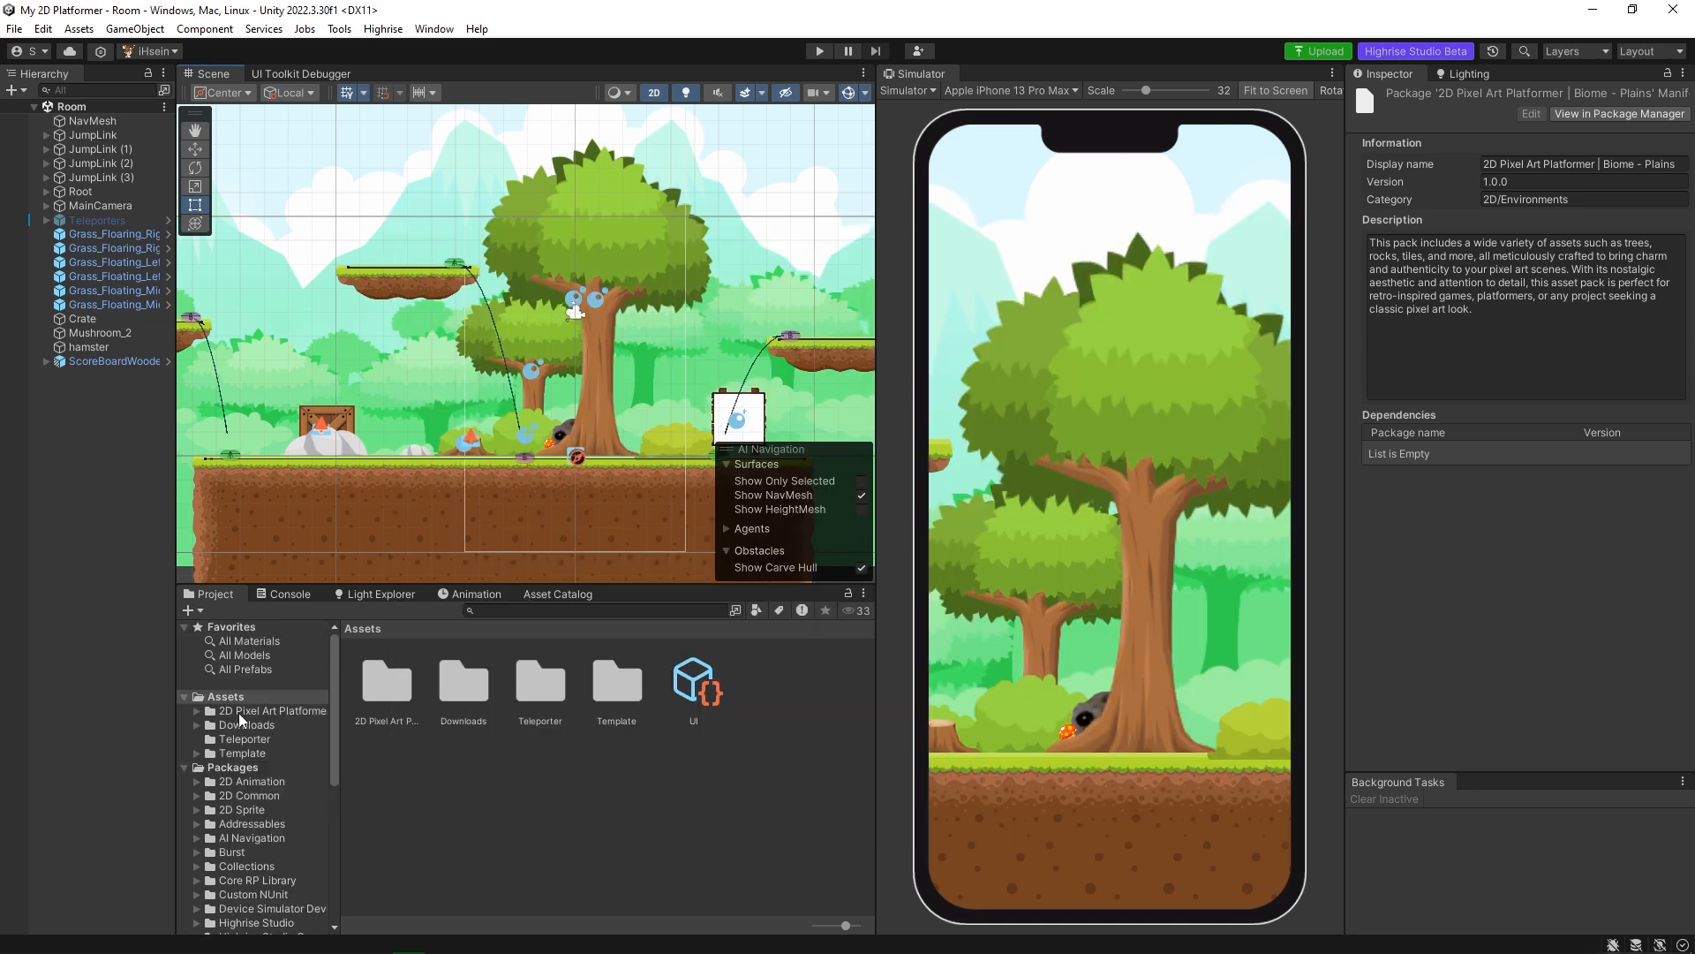
click(238, 712)
click(196, 712)
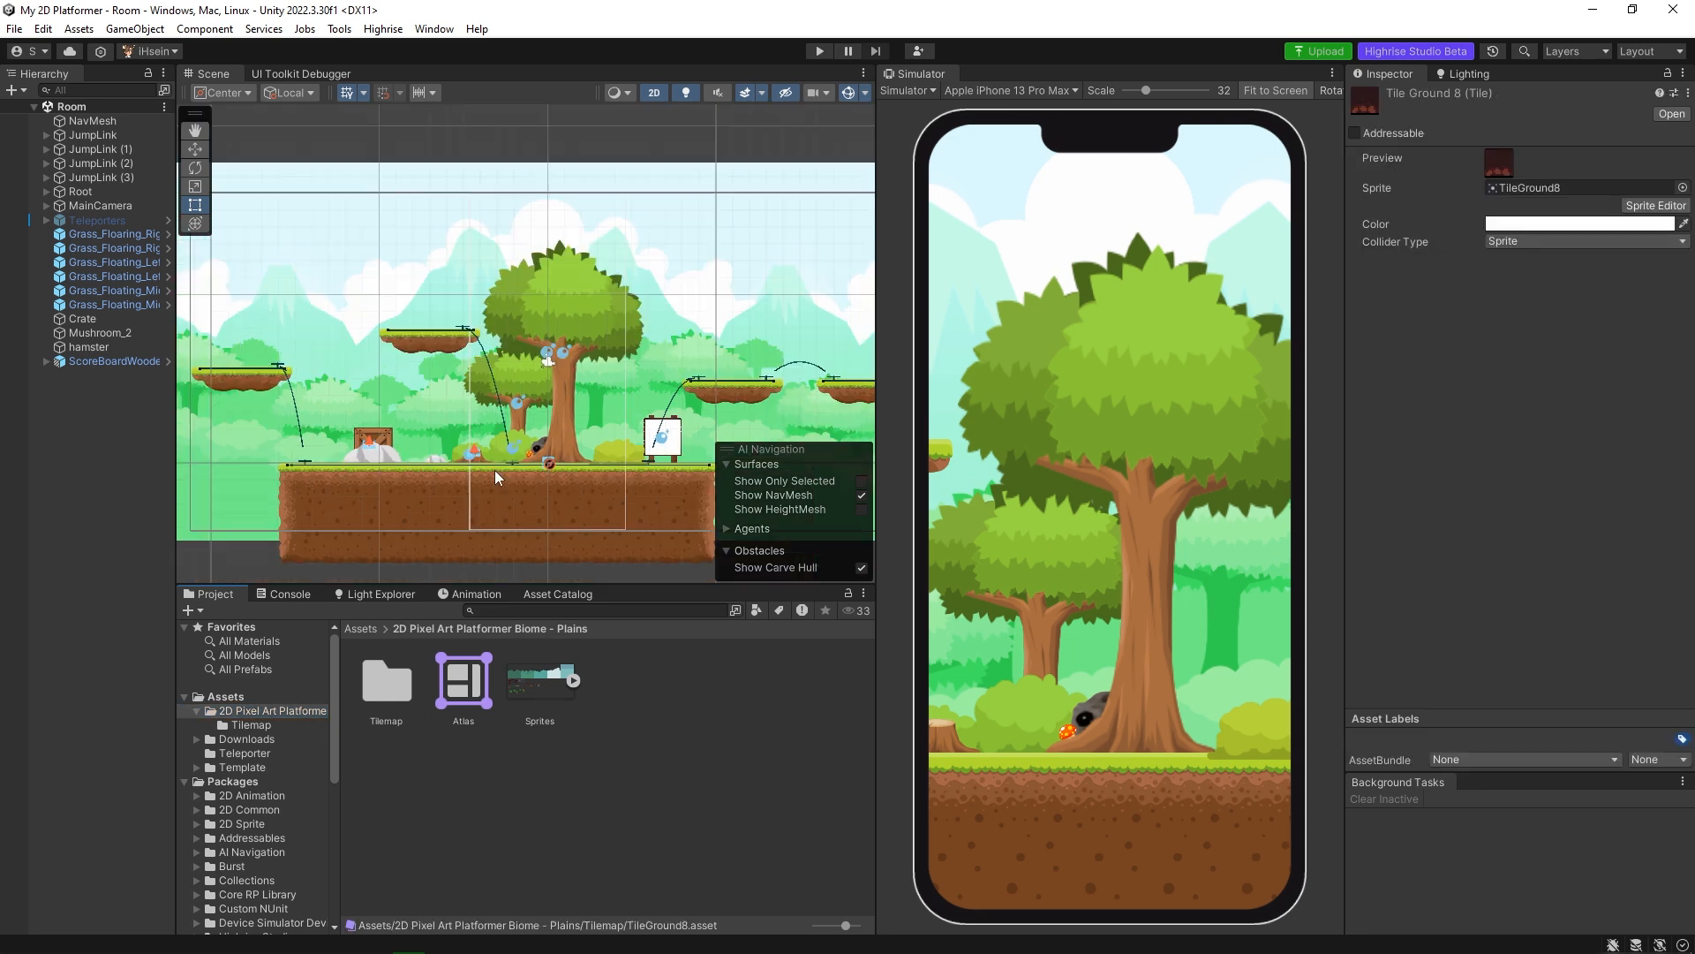
middle_drag(495, 470, 512, 464)
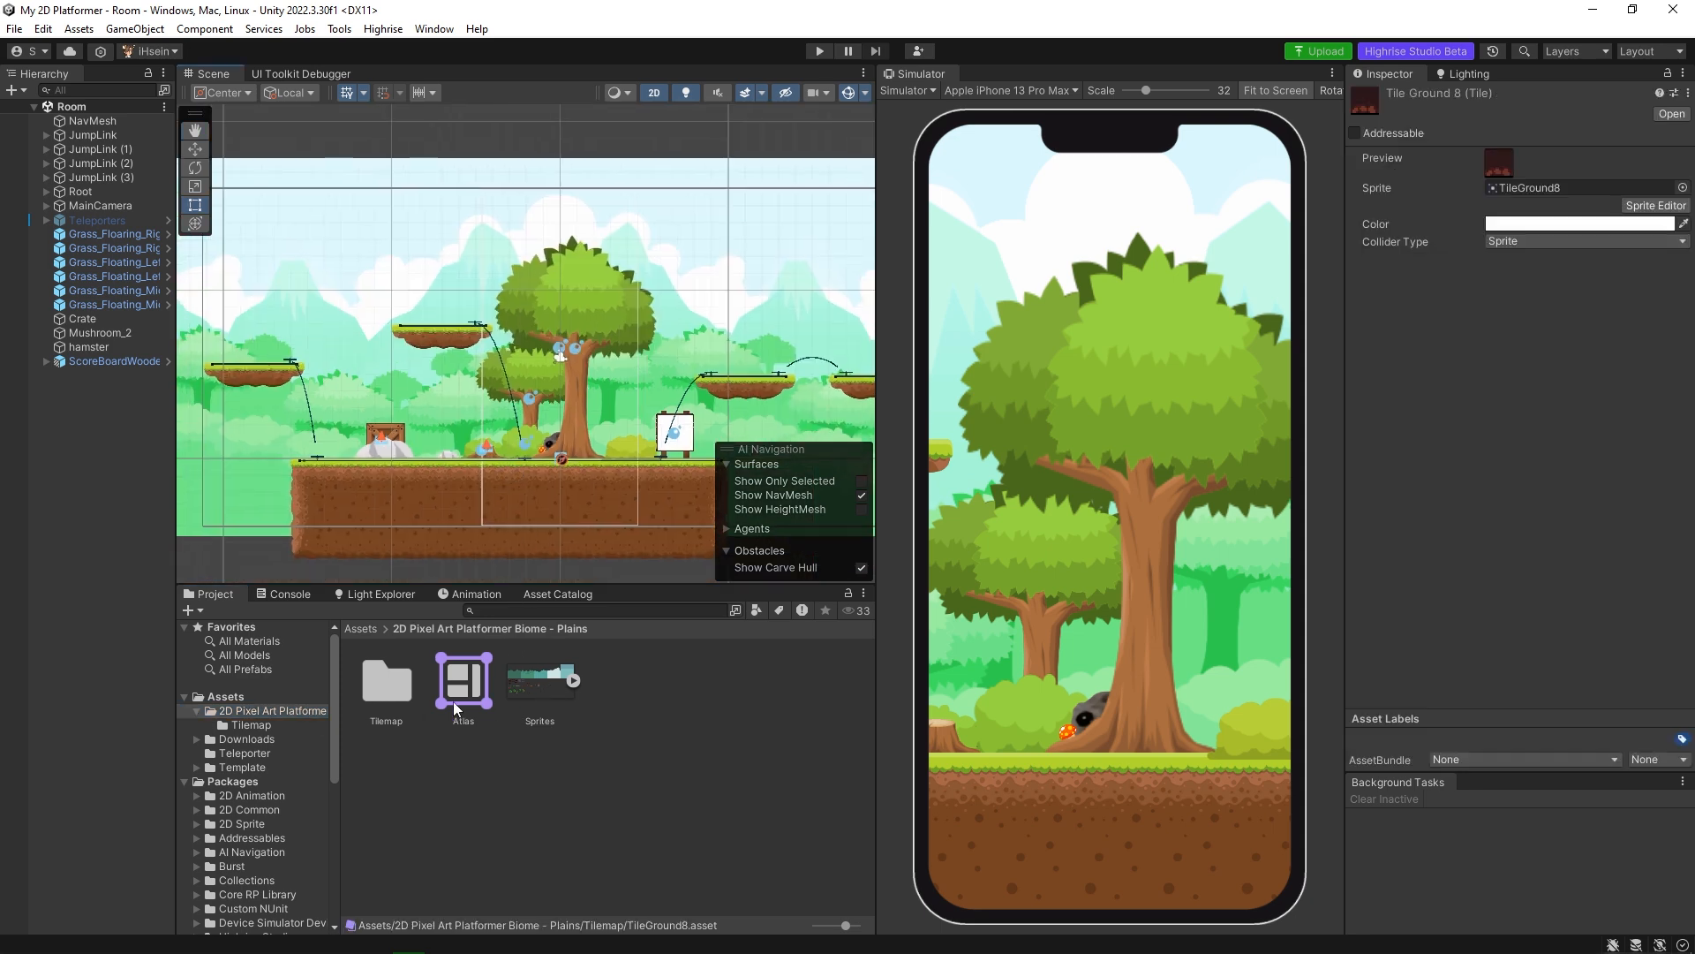
click(535, 675)
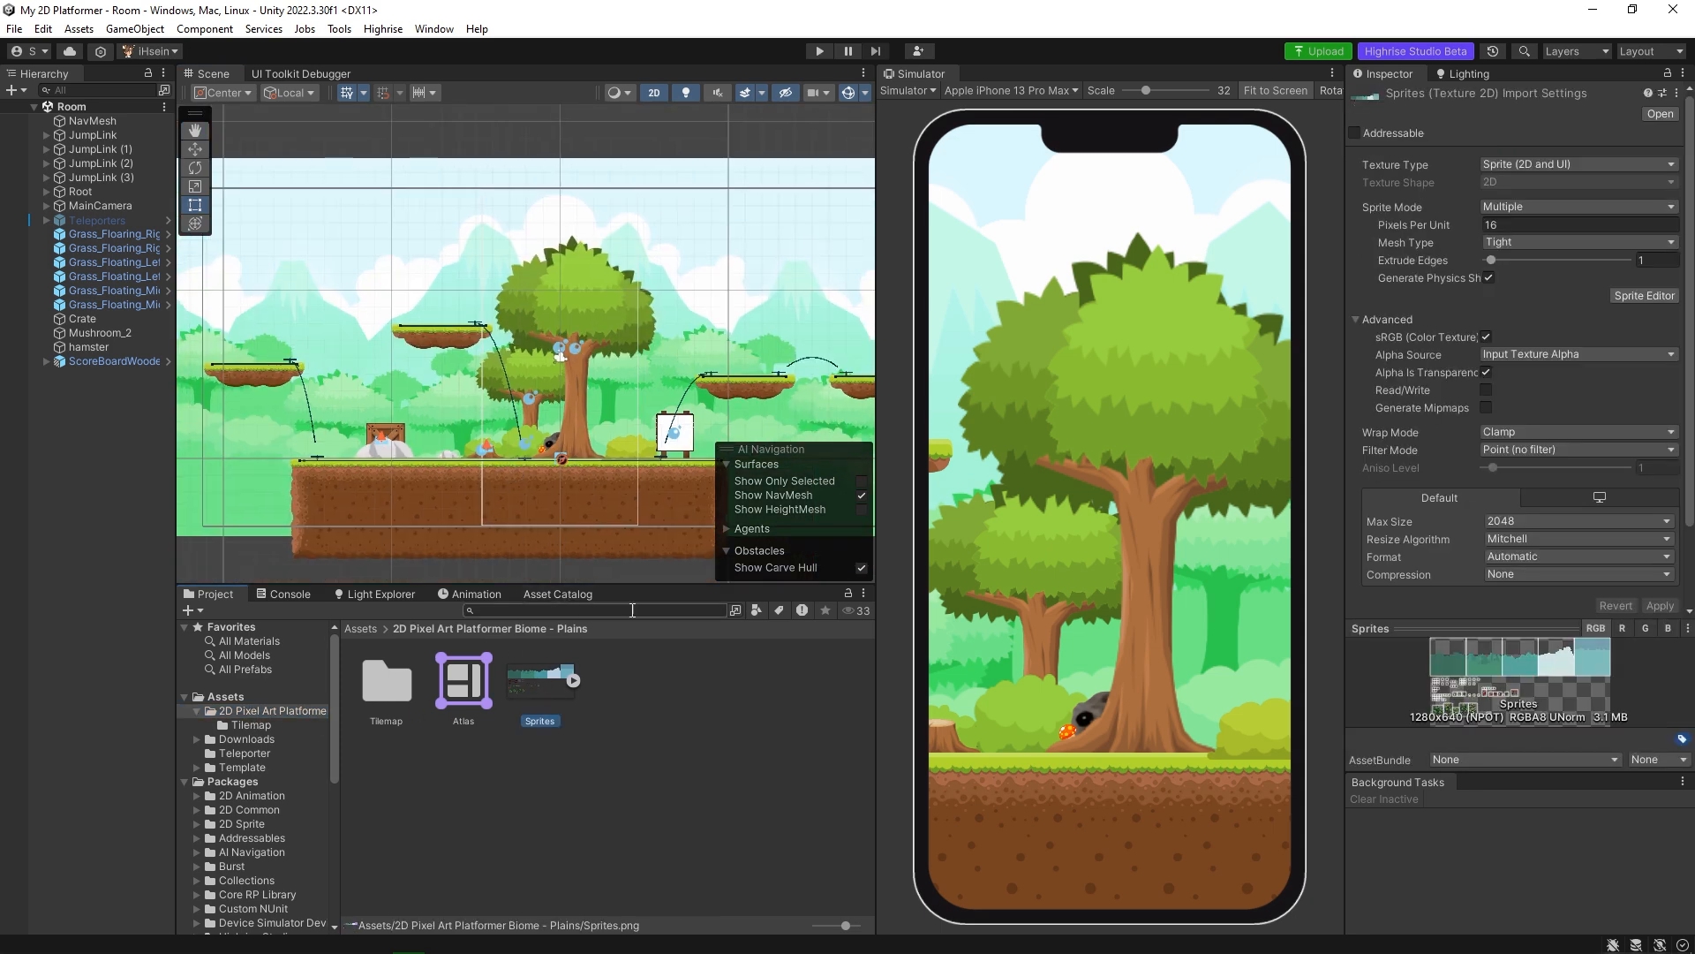
click(574, 681)
scroll(609, 706, down, 5)
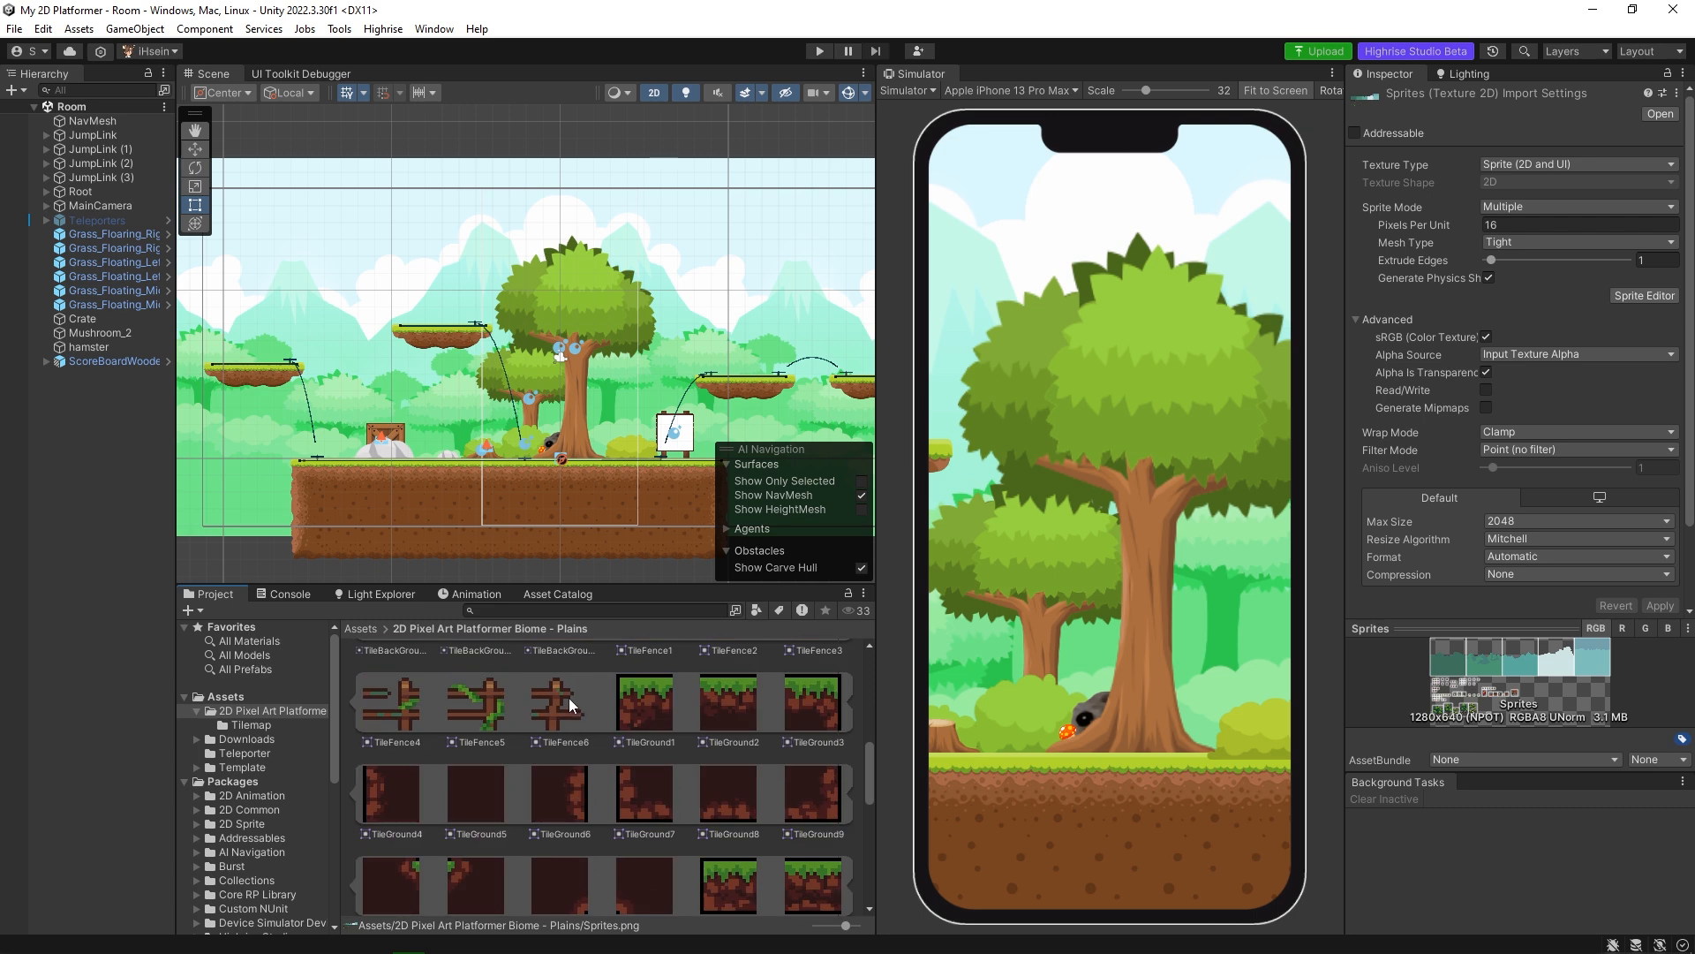
scroll(593, 714, down, 3)
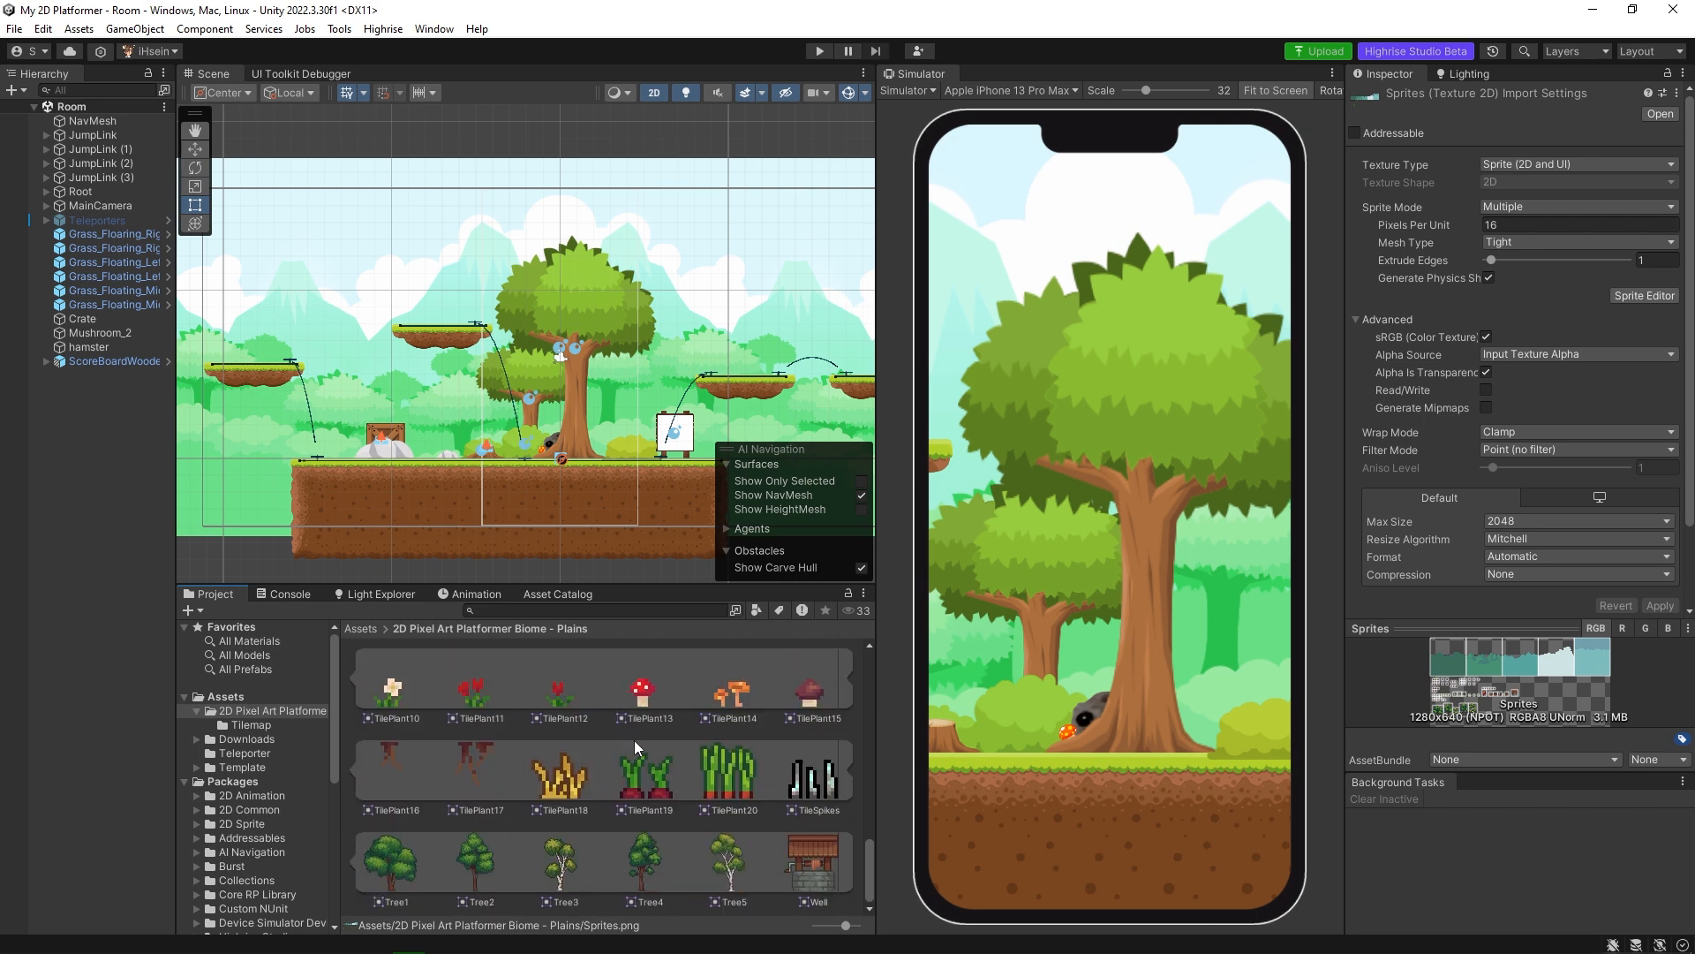
scroll(641, 742, up, 8)
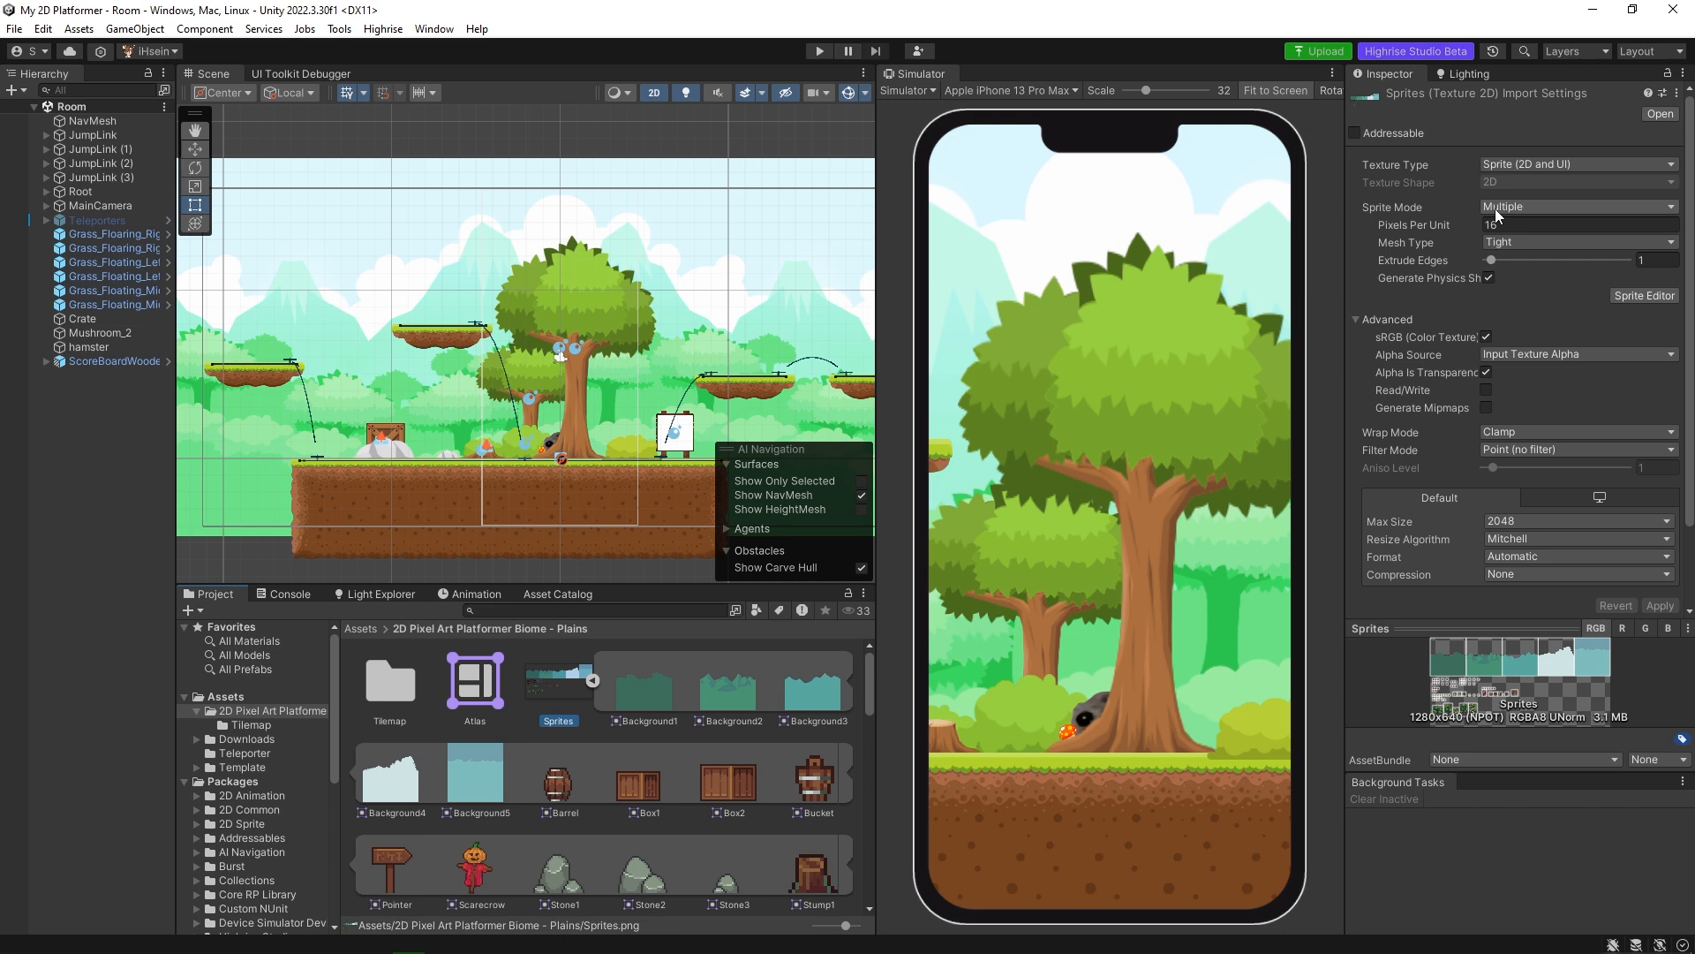
Examine how the Sprites sheet is sliced in the Sprite Editor, including backgrounds, tiles, props and trees, and close the editor.
click(1641, 297)
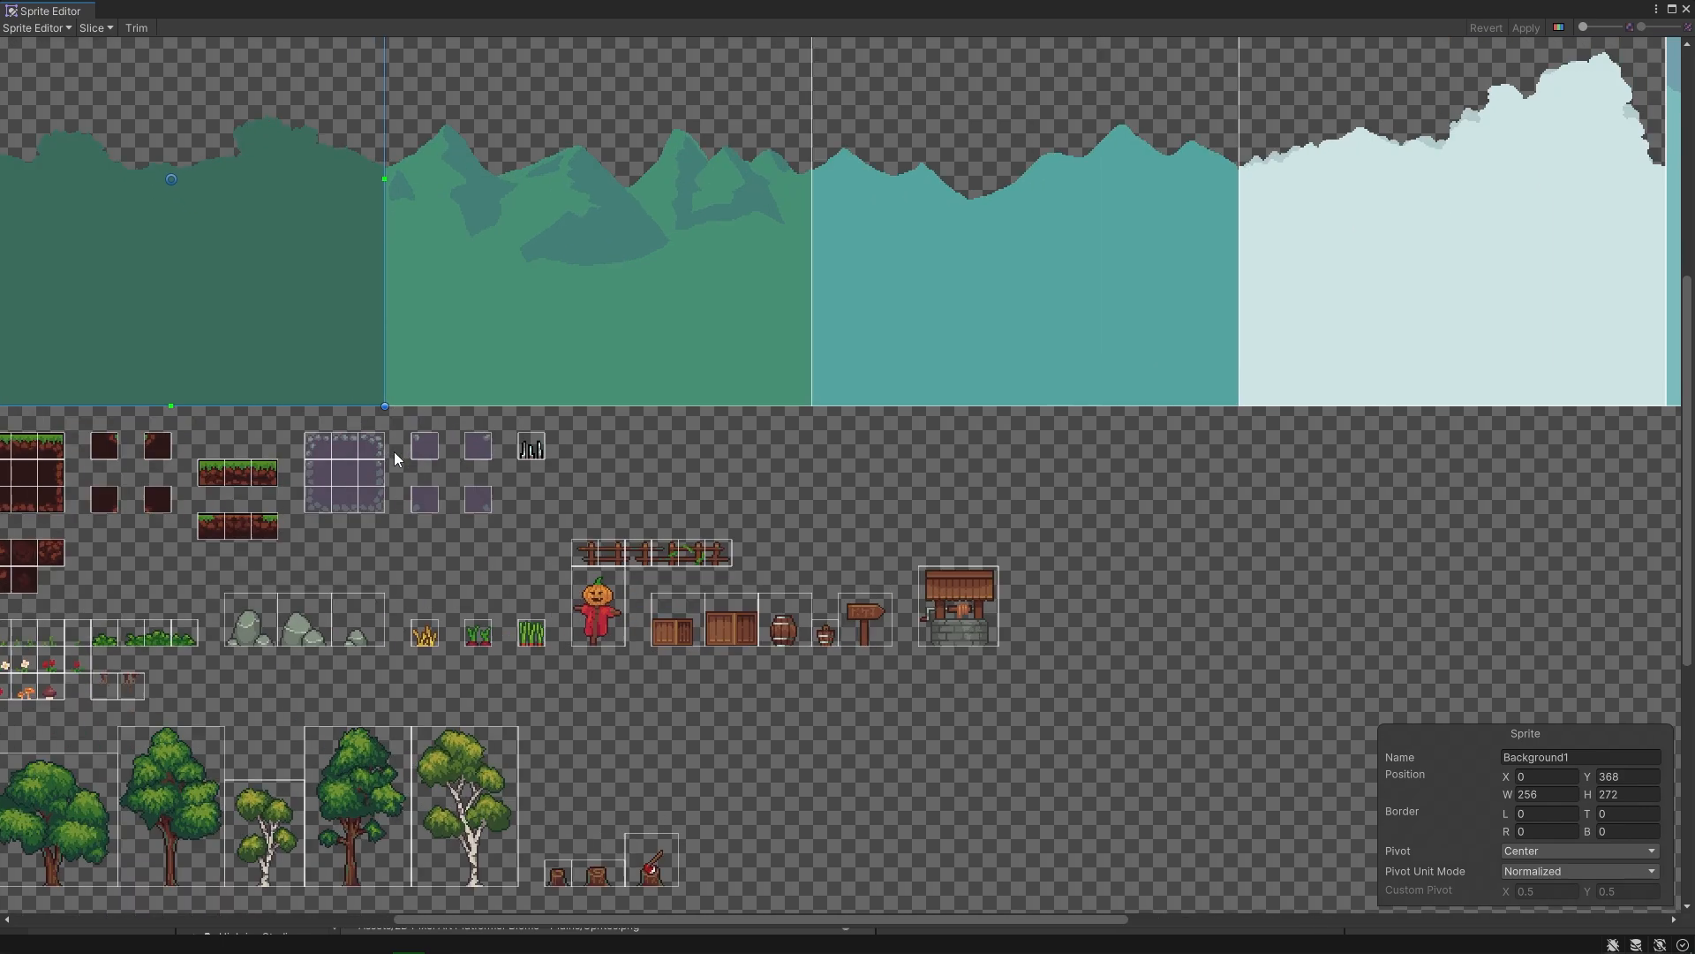
scroll(681, 368, down, 3)
scroll(548, 480, up, 1)
scroll(715, 481, up, 3)
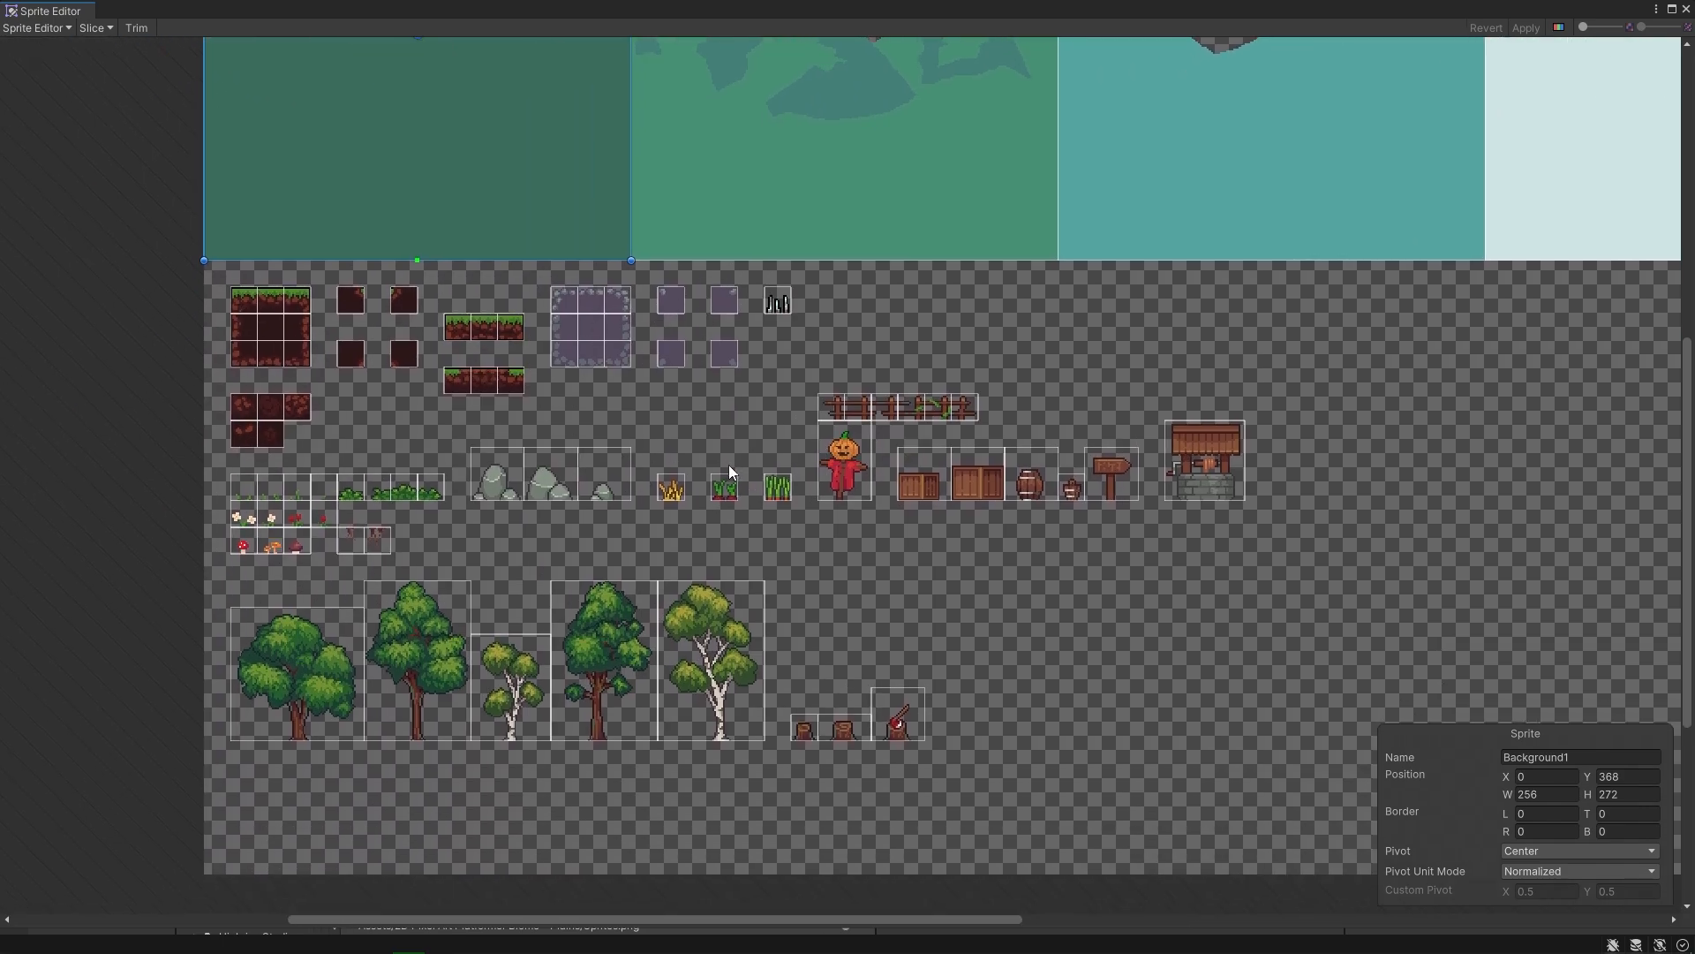
scroll(728, 466, up, 5)
middle_drag(655, 440, 787, 364)
scroll(765, 475, down, 2)
scroll(765, 475, down, 5)
middle_drag(1025, 412, 723, 521)
middle_drag(1146, 329, 993, 408)
scroll(993, 408, down, 2)
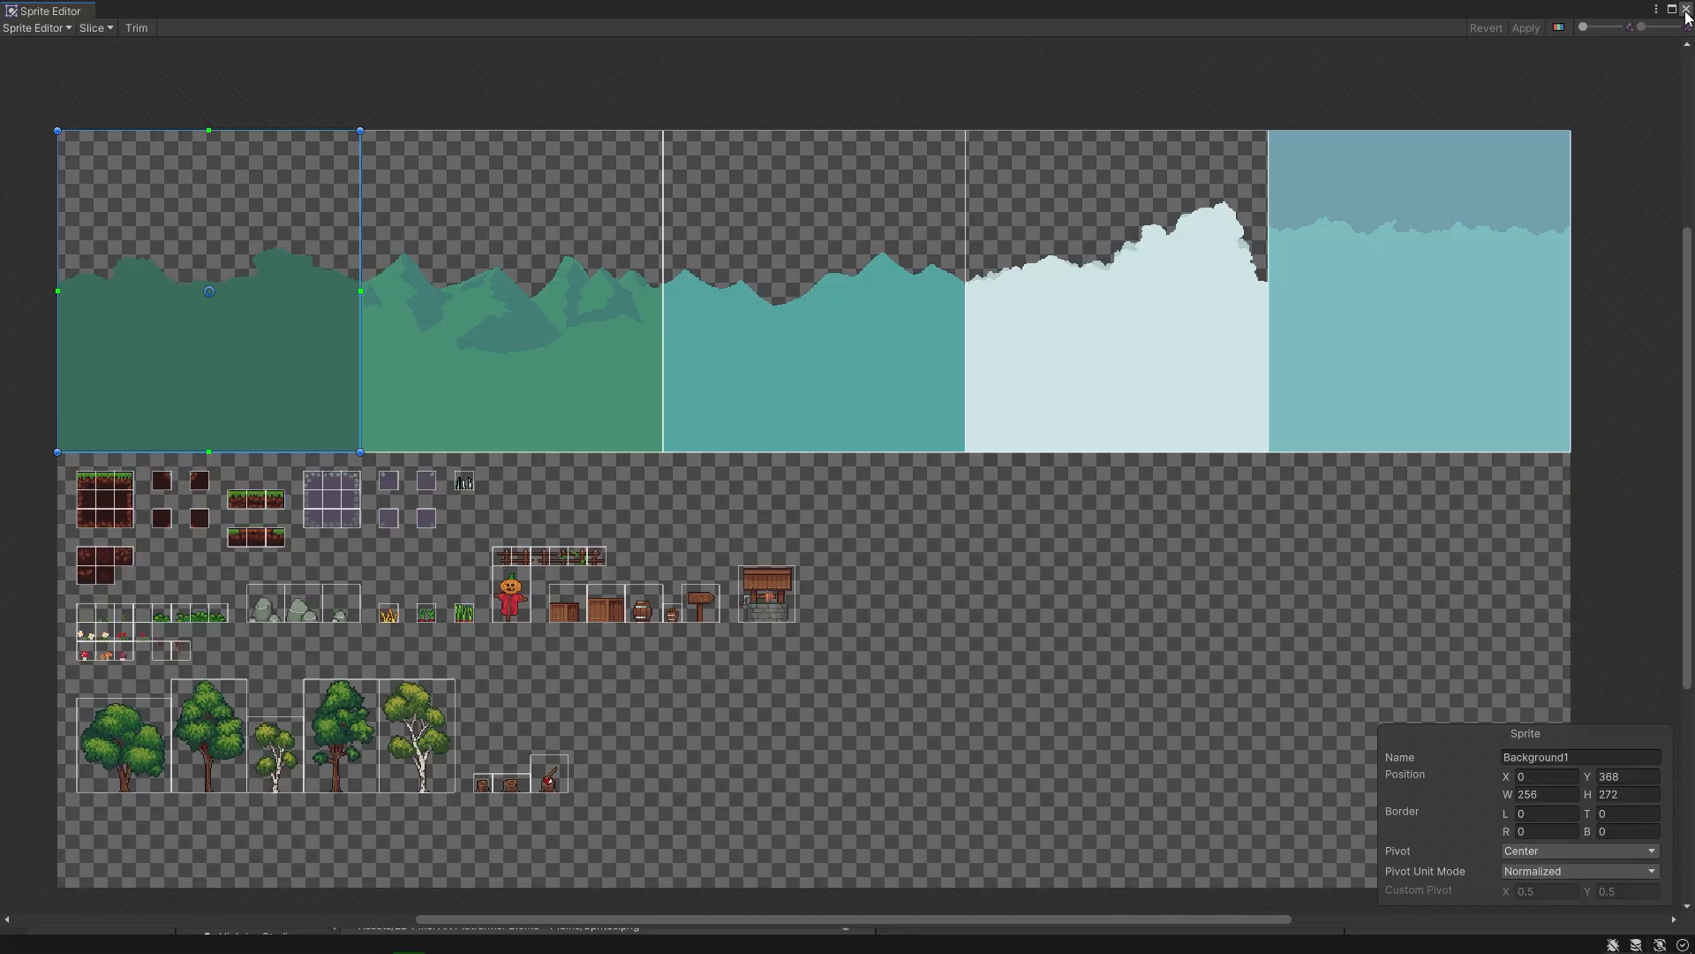
click(1686, 11)
Place the Pointer sign sprite on the main ground beside the crate, at about X -7.28, Y 0.96.
scroll(493, 456, up, 3)
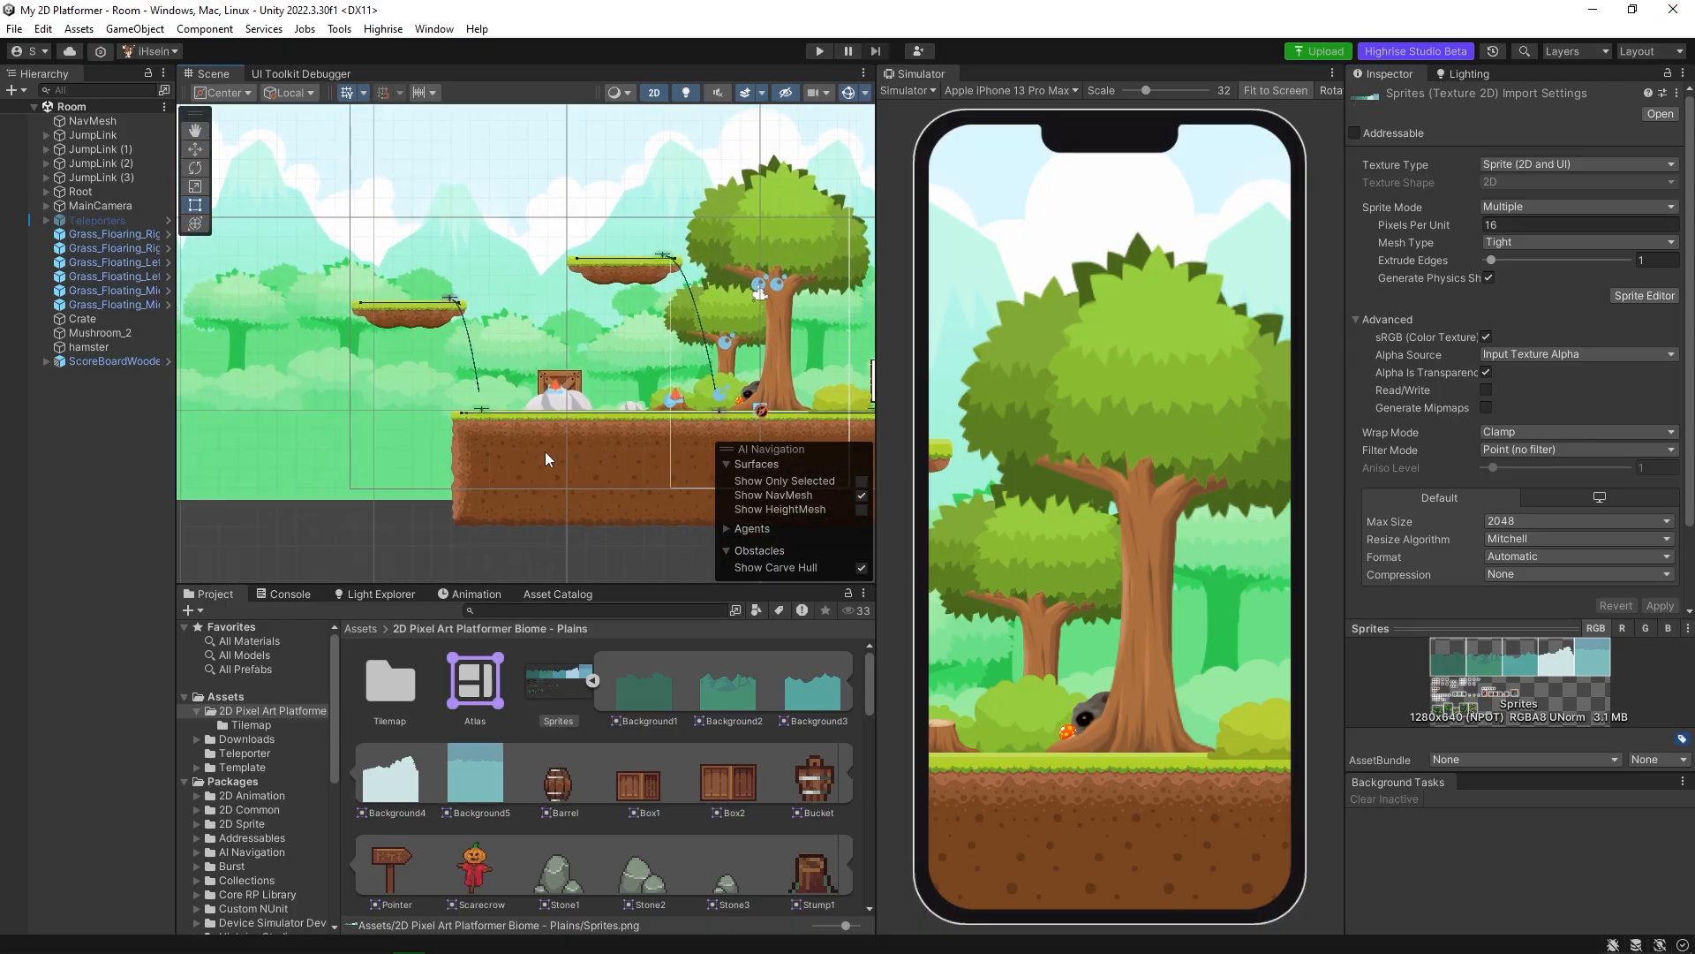
scroll(546, 458, up, 2)
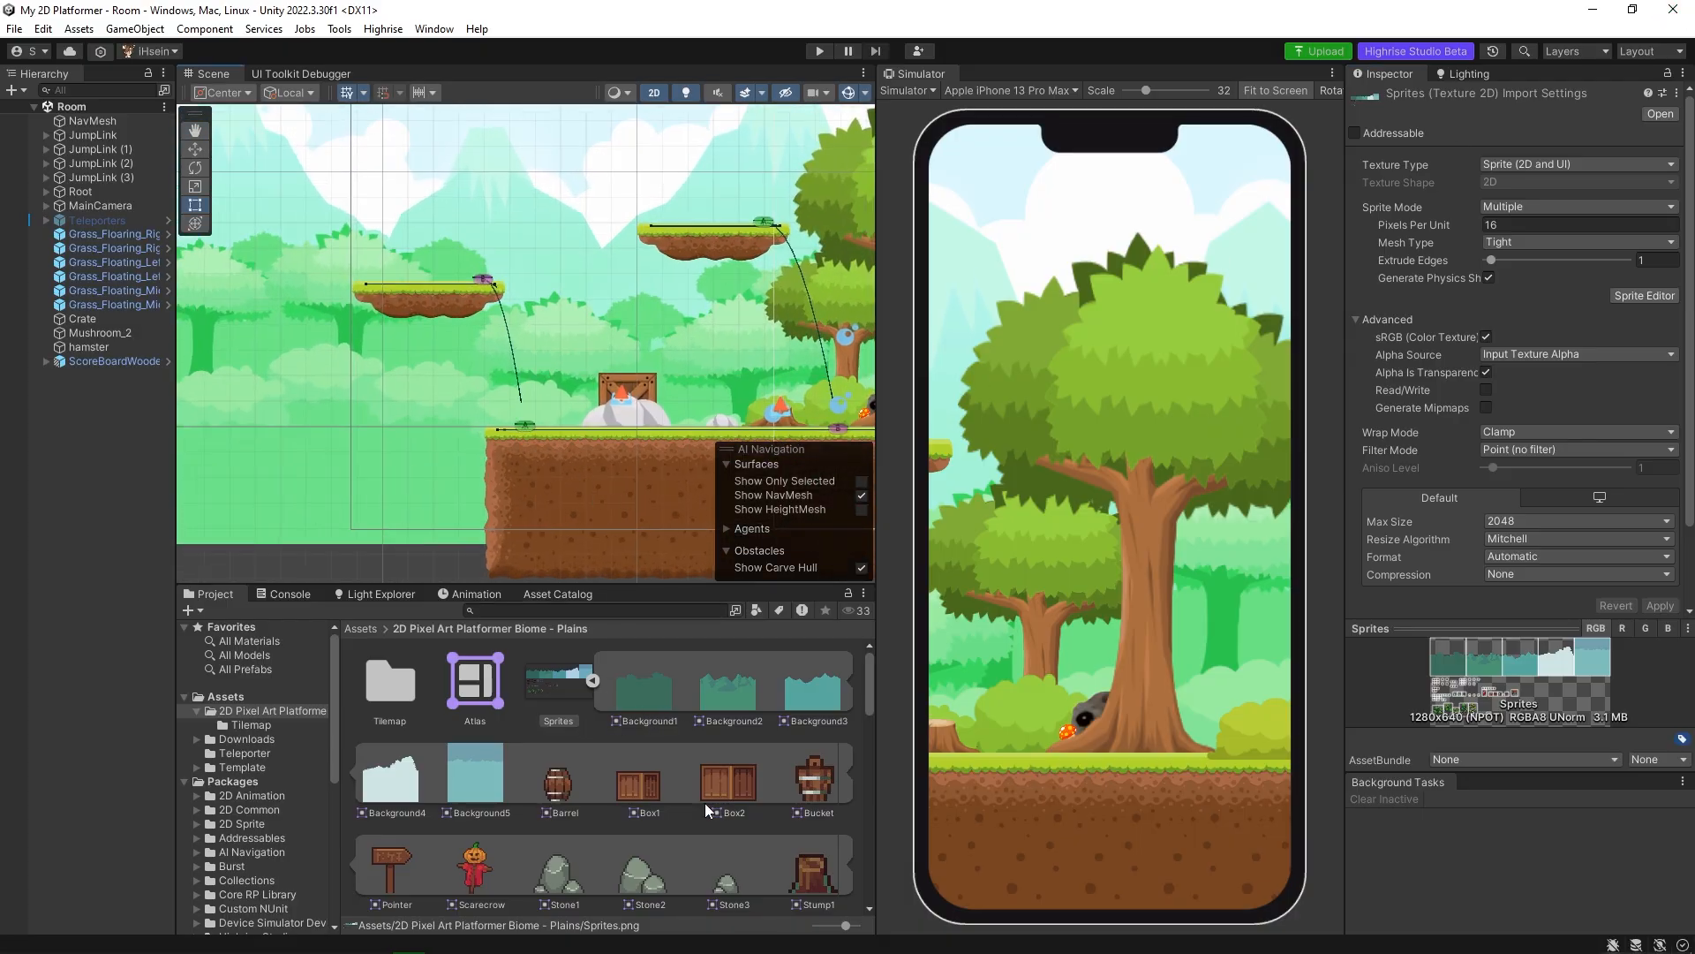
scroll(717, 757, down, 3)
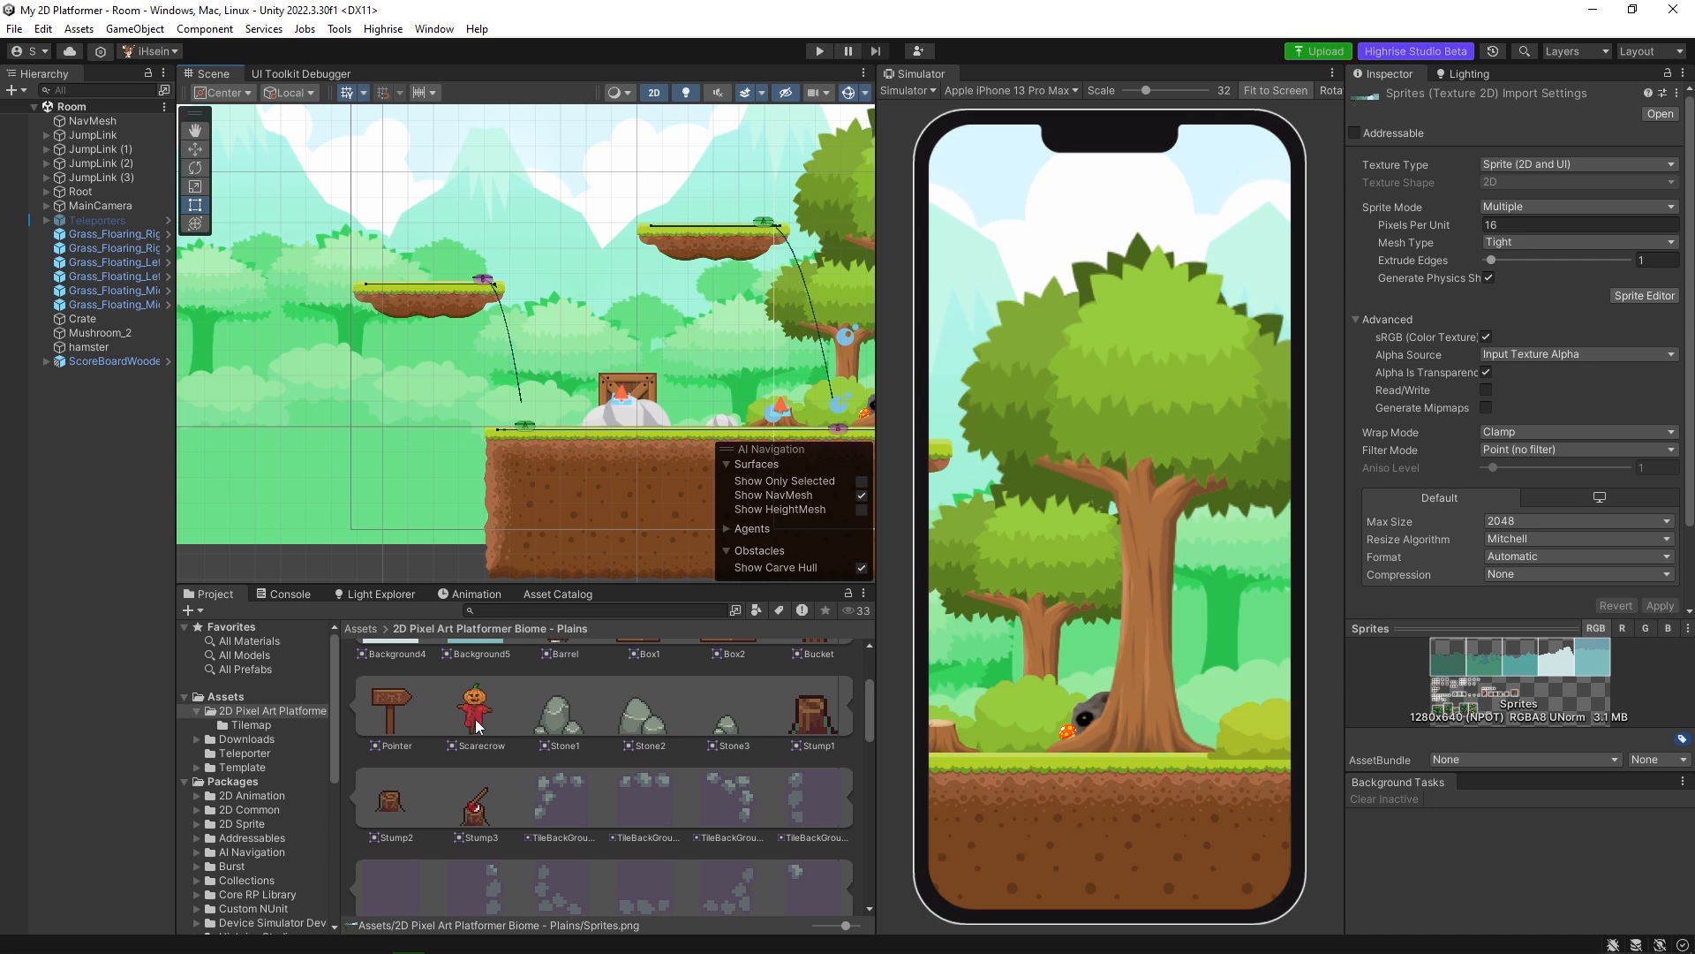
scroll(615, 457, up, 1)
scroll(614, 457, up, 1)
middle_drag(627, 475, 465, 446)
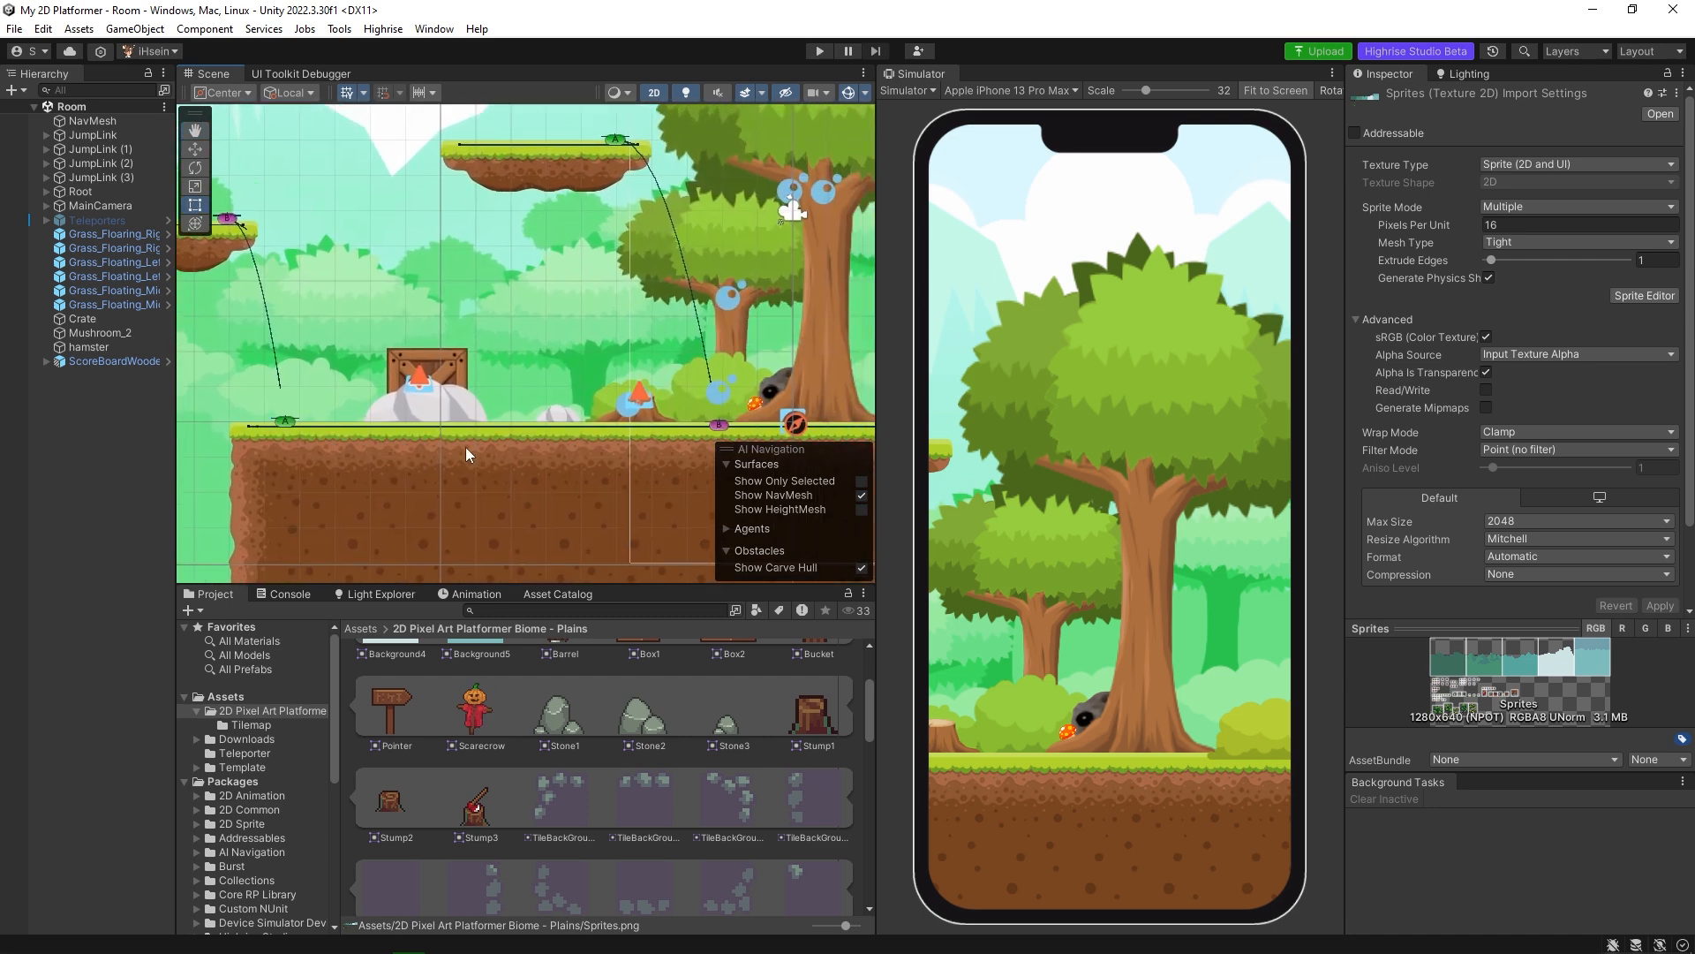
middle_drag(575, 438, 528, 465)
drag(395, 707, 496, 423)
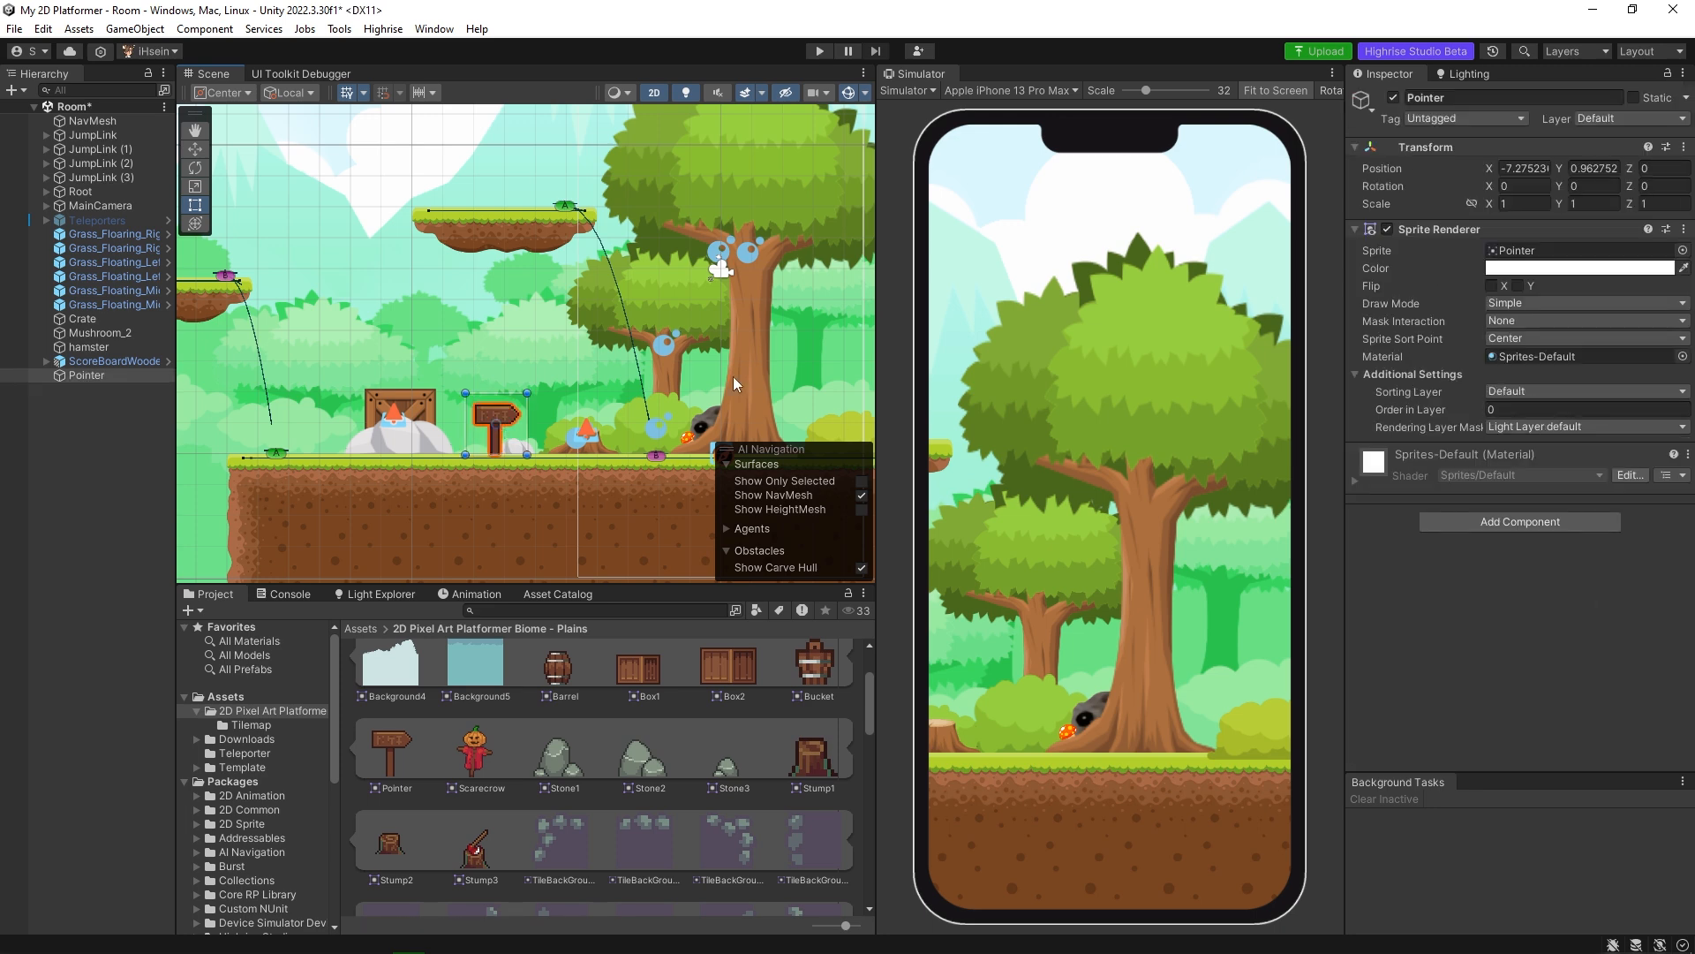
Place the Tree5 sprite on the floating grass platform above the scoreboard, at about X 11.32, Y 7.92.
scroll(737, 386, down, 5)
middle_drag(738, 386, 288, 346)
scroll(696, 734, down, 10)
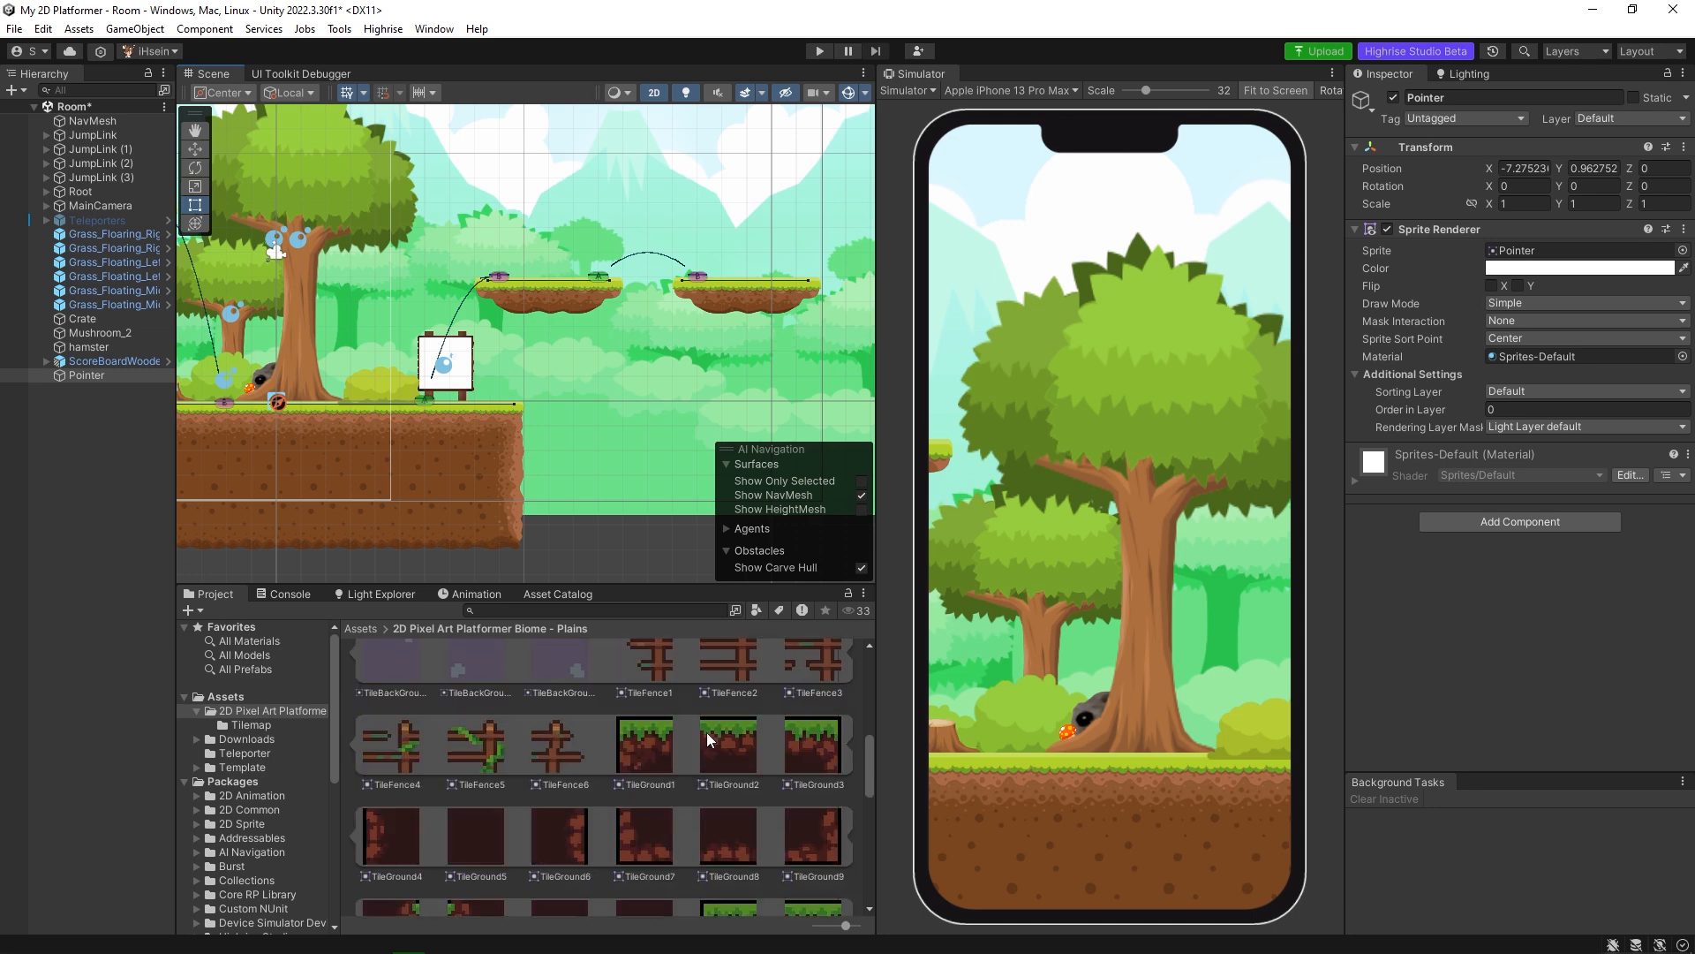
scroll(672, 743, down, 2)
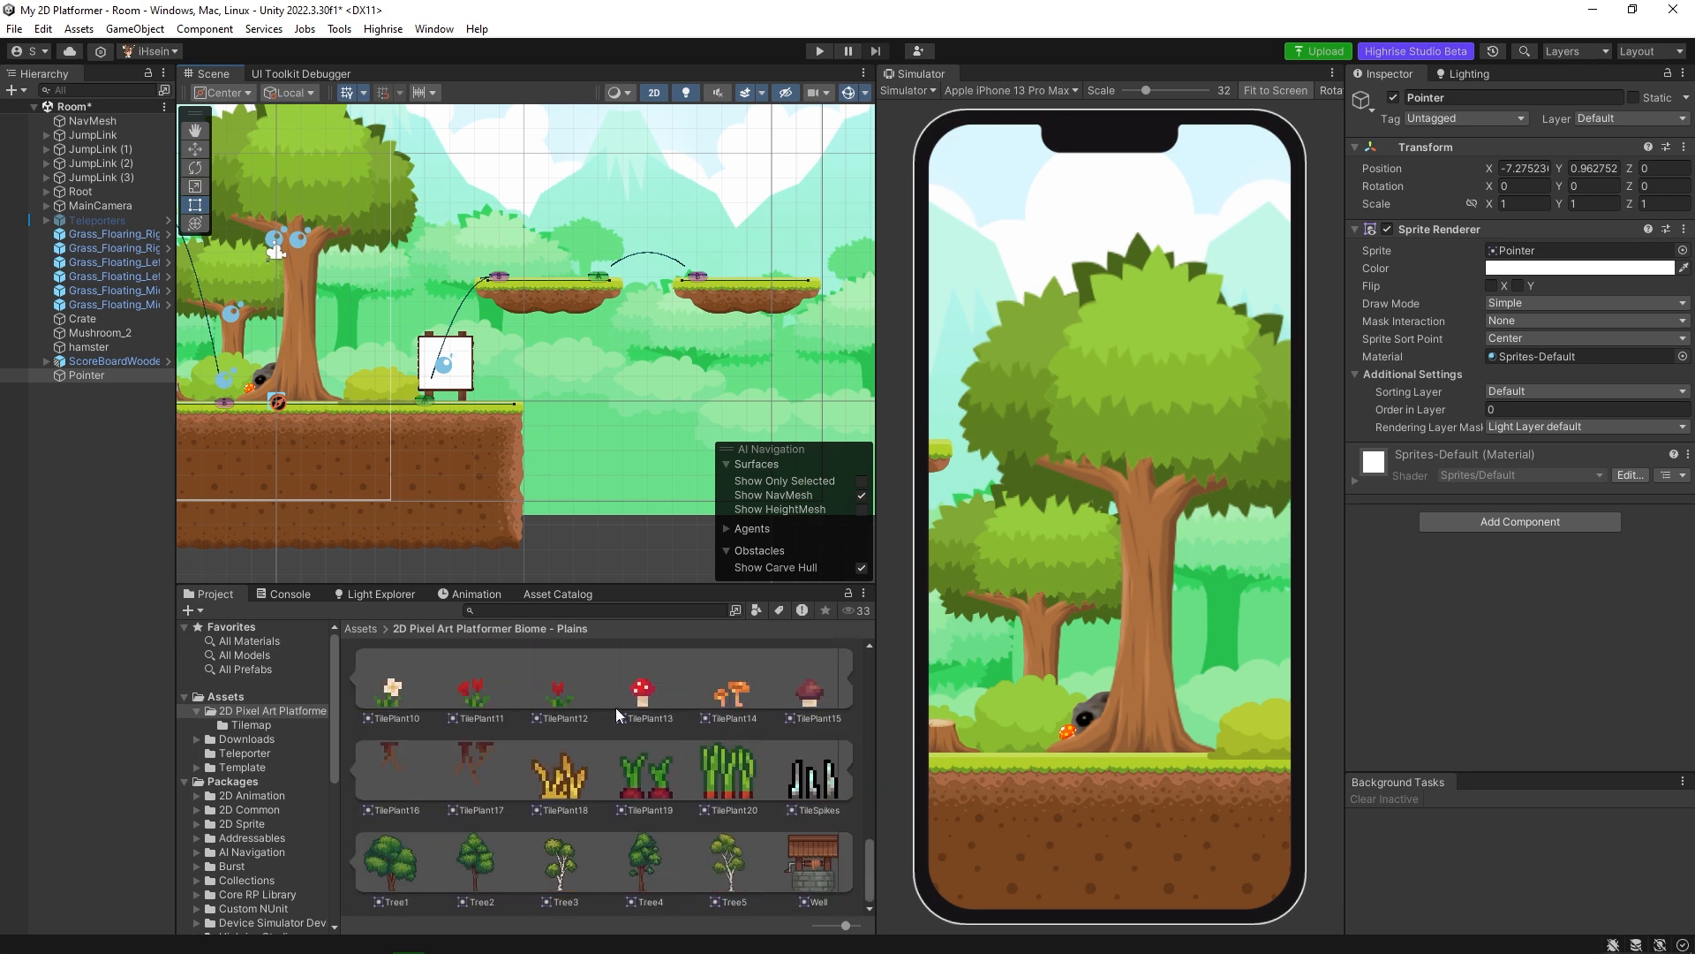
middle_drag(484, 423, 629, 433)
scroll(505, 433, up, 5)
middle_drag(519, 511, 613, 541)
drag(730, 861, 828, 245)
middle_drag(828, 246, 595, 295)
drag(595, 296, 622, 263)
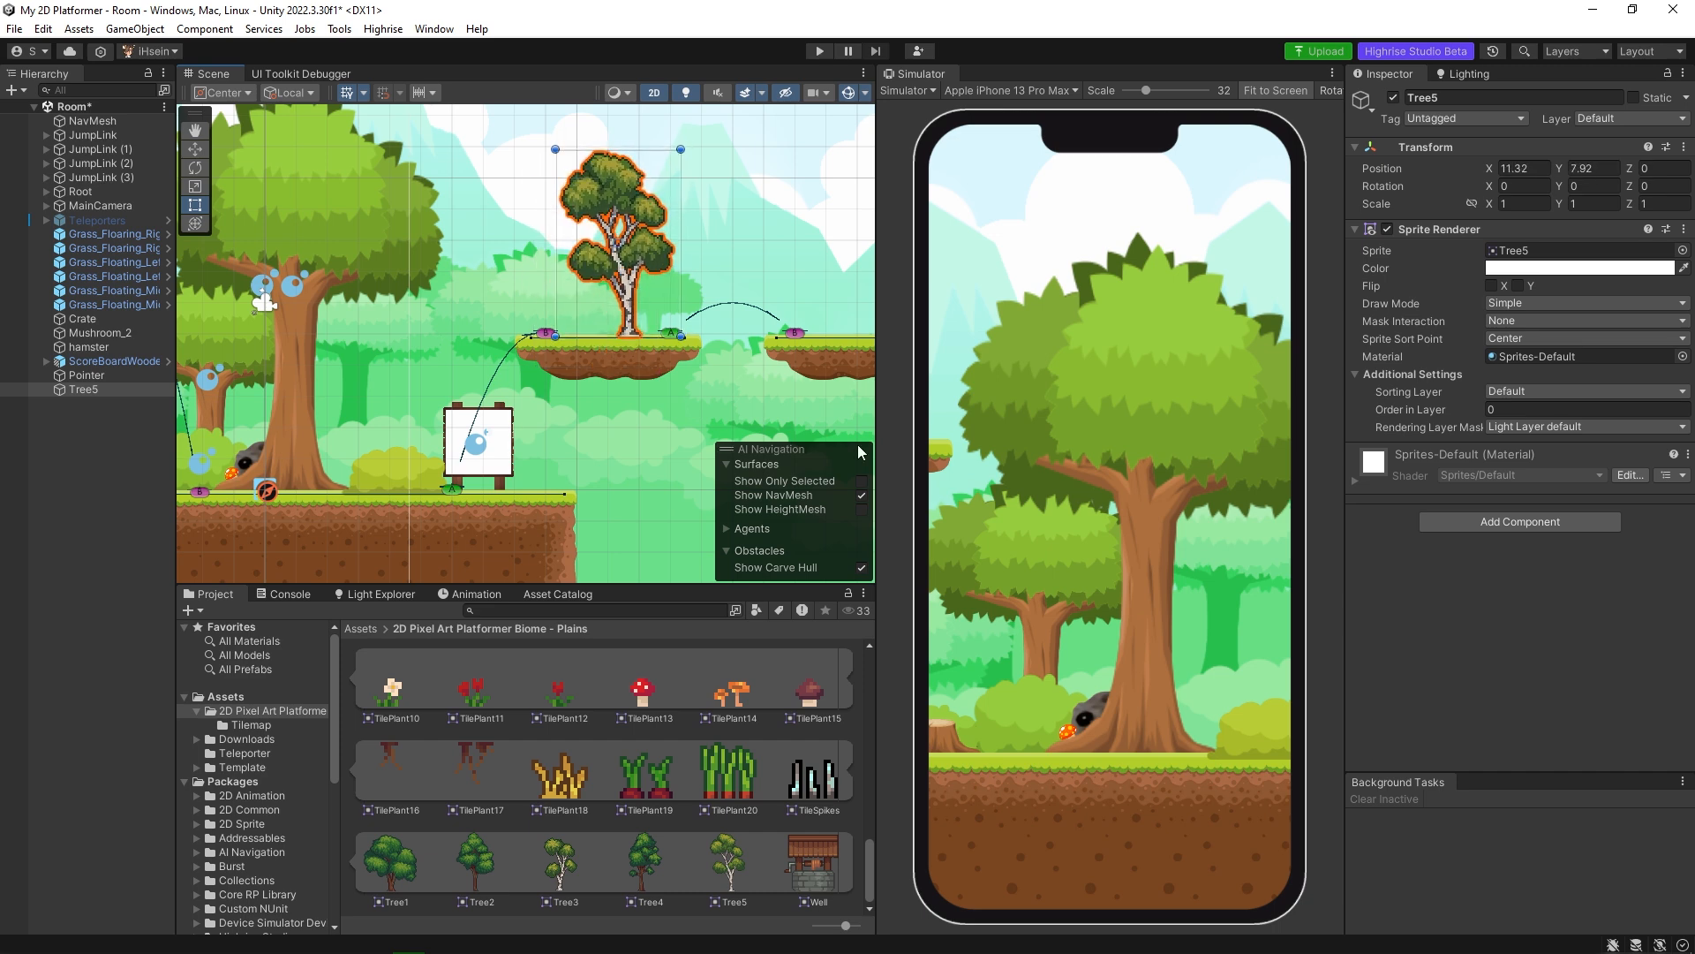
Set Tree5's Order in Layer to -1 so it sits behind the floating platform, and reselect the tree.
click(1523, 410)
text(-1)
click(629, 344)
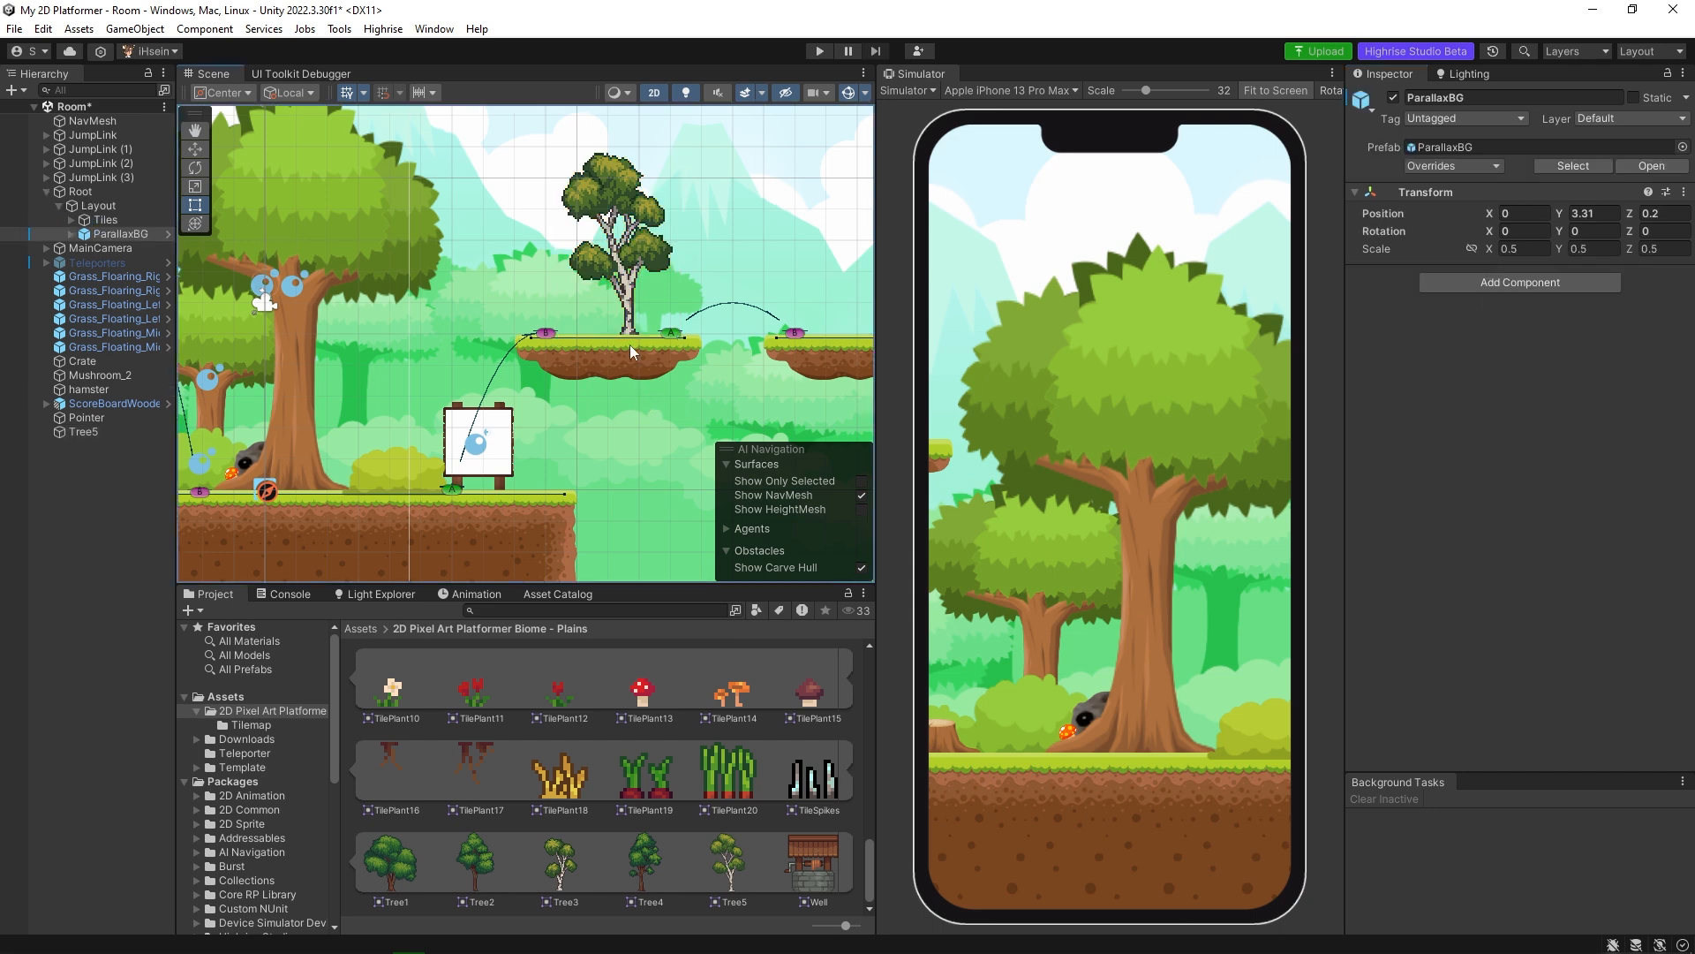
click(630, 295)
middle_drag(586, 431, 528, 403)
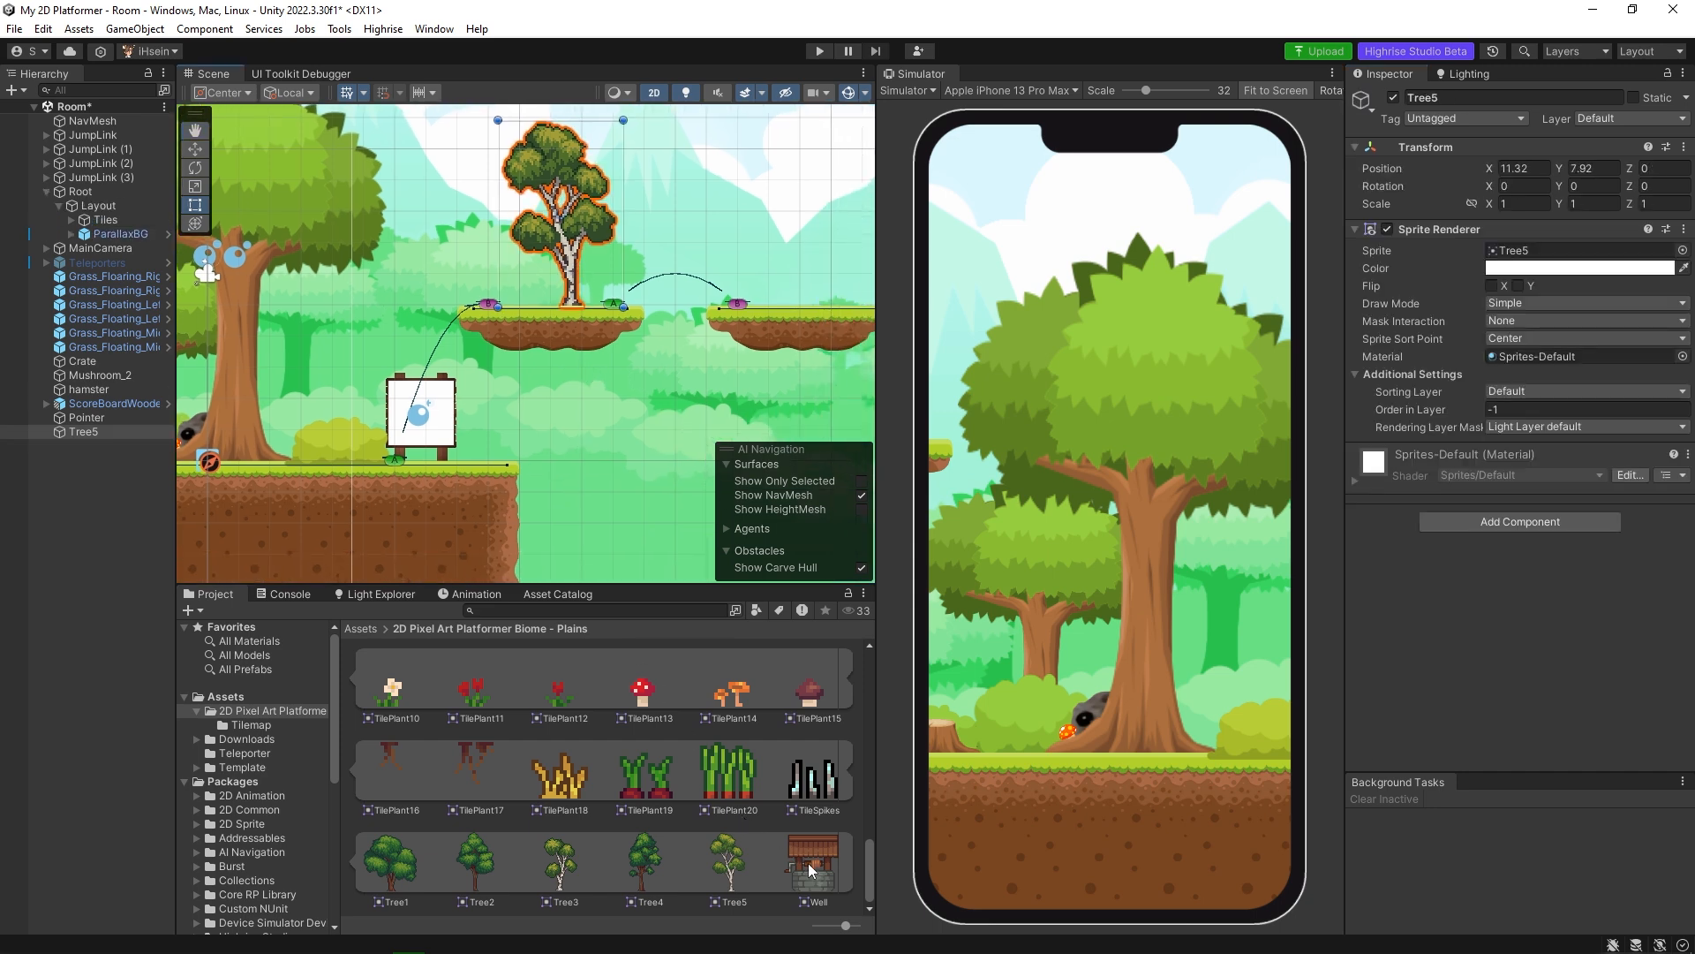
Place the Well sprite on the second floating grass platform, at about X 20.13, Y 7.11, with a scale of about 1.44.
middle_drag(666, 409, 438, 480)
scroll(437, 480, up, 5)
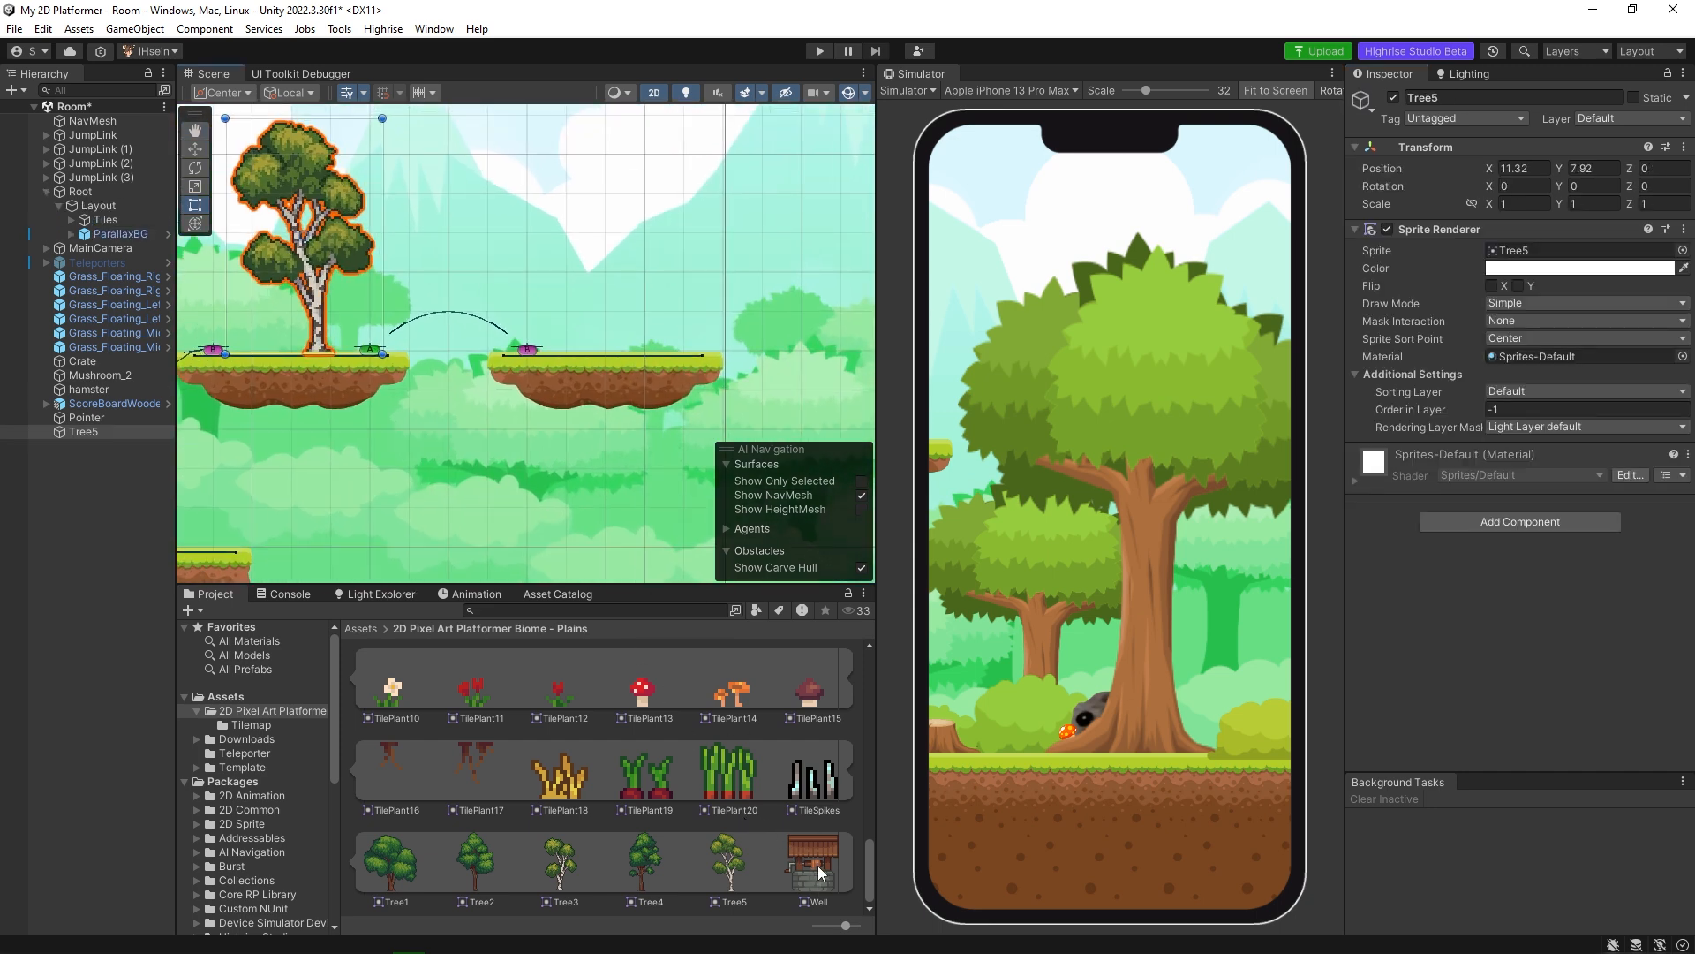
drag(817, 865, 602, 184)
click(195, 186)
key(w)
drag(666, 229, 666, 205)
drag(736, 271, 722, 271)
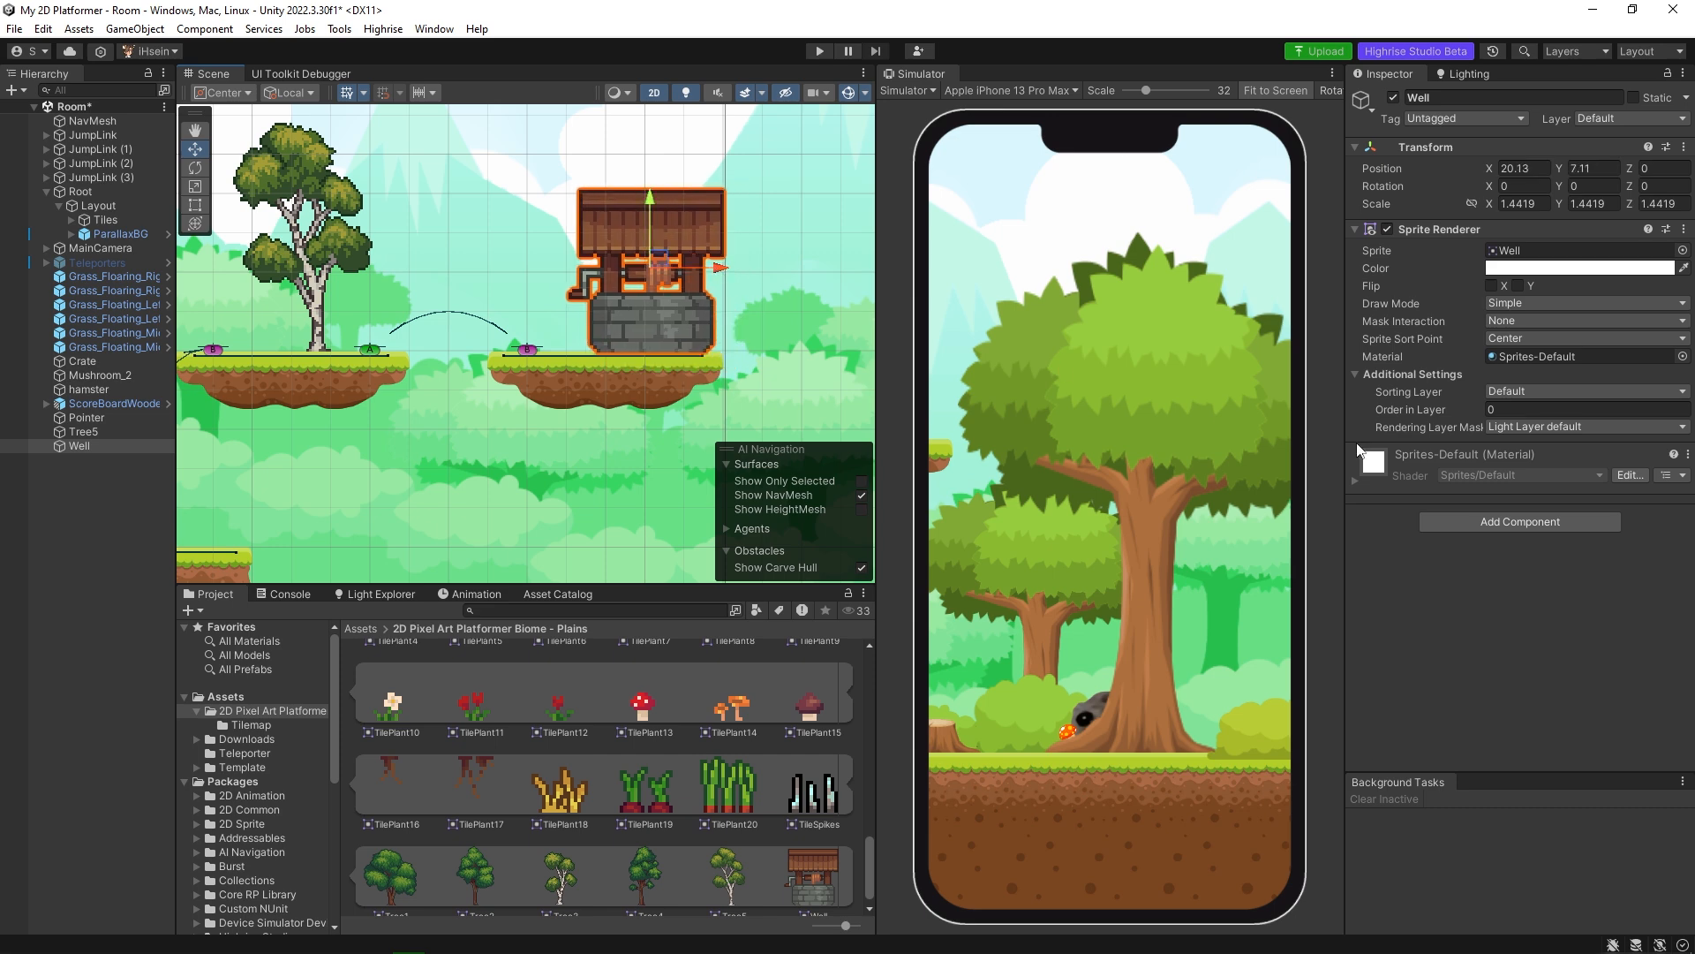
Set the Well's Order in Layer to -1 and deselect it.
click(1519, 410)
text(-1)
click(770, 390)
scroll(628, 378, down, 3)
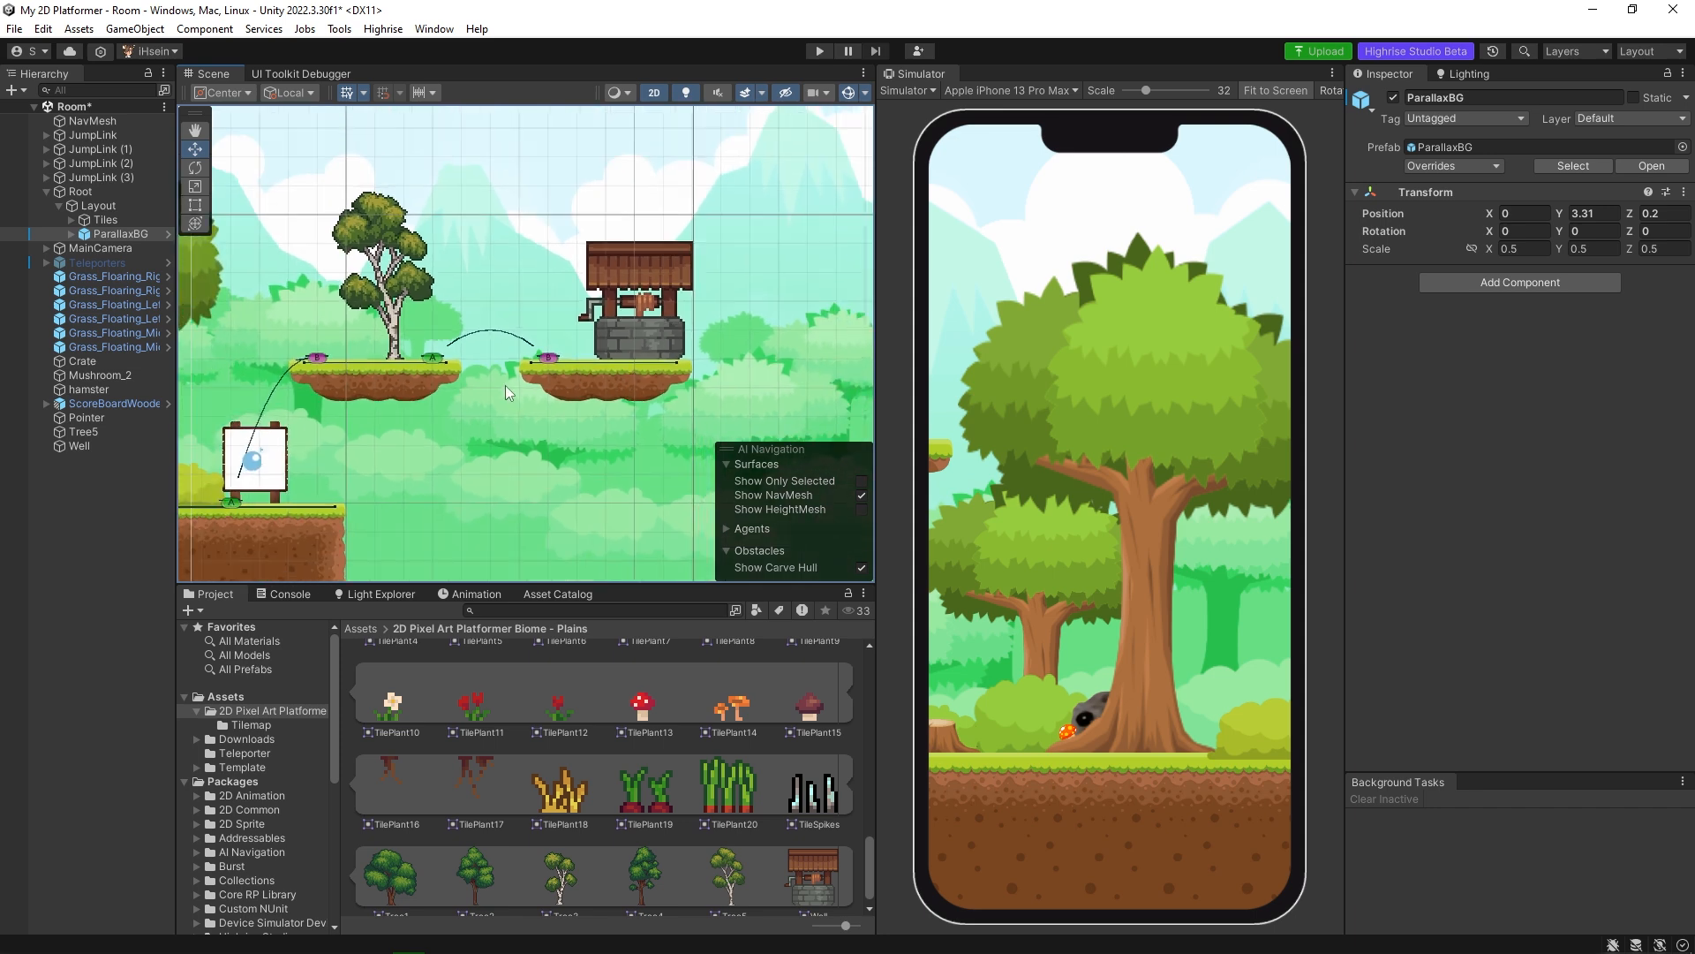
Collapse the Root group, then delete the Well and Tree5 sprites from the two floating platforms.
middle_drag(505, 385, 629, 372)
scroll(548, 399, down, 3)
middle_drag(522, 407, 607, 396)
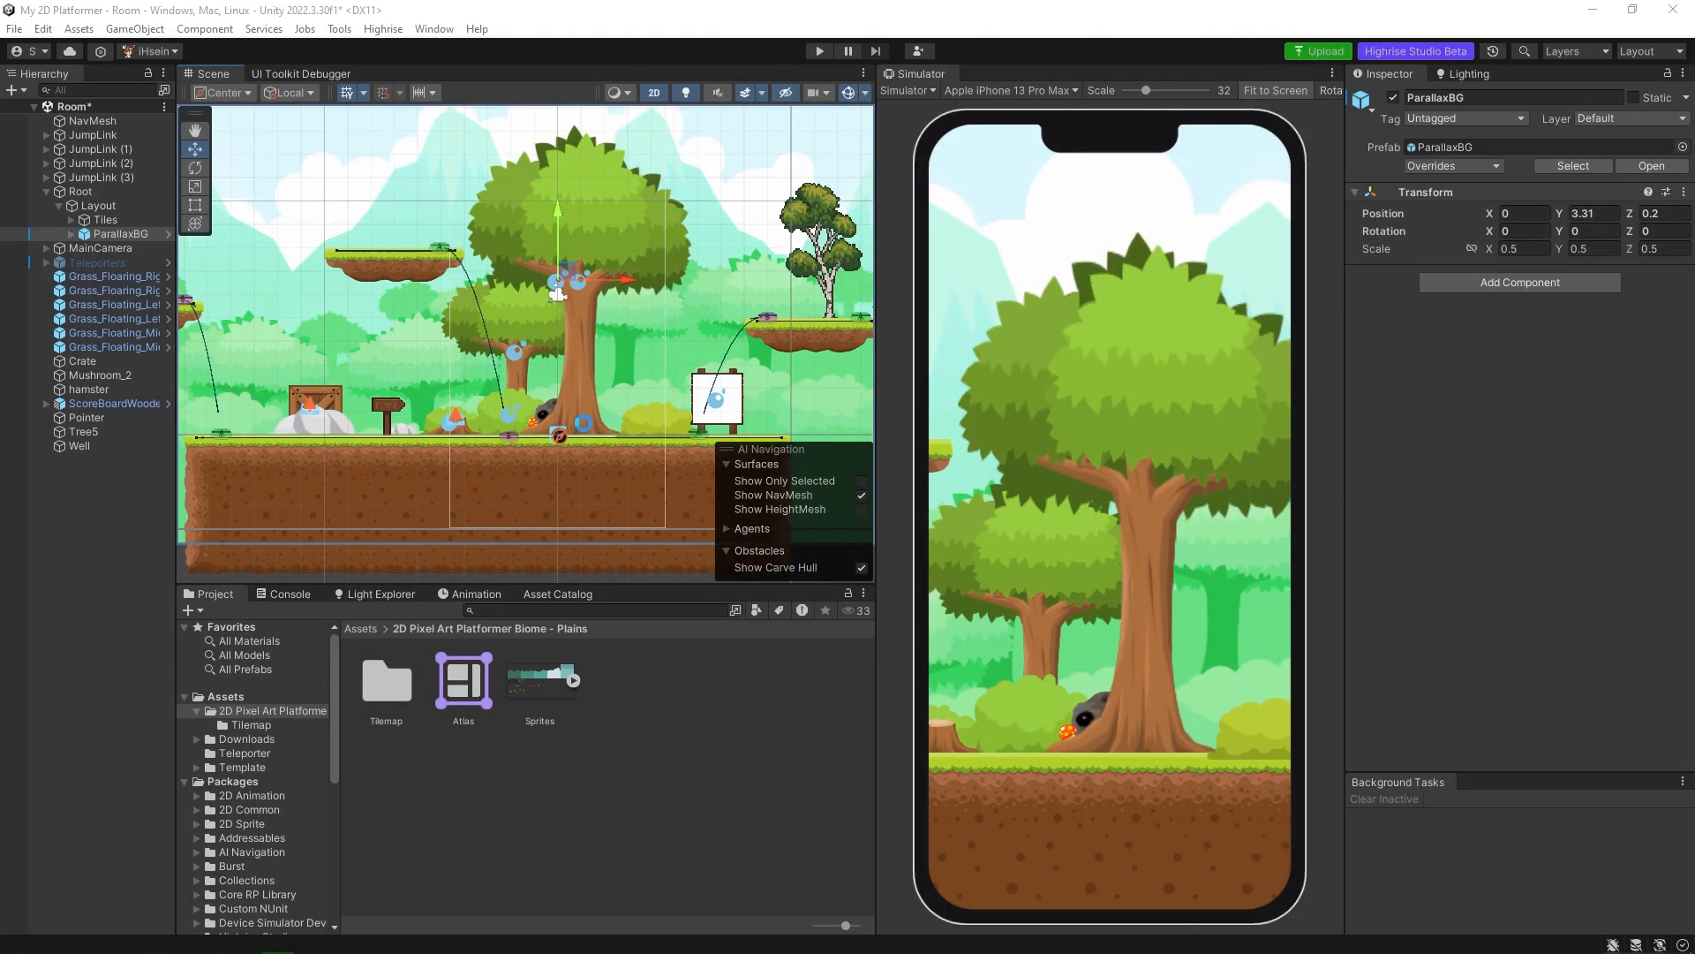
middle_drag(565, 399, 602, 398)
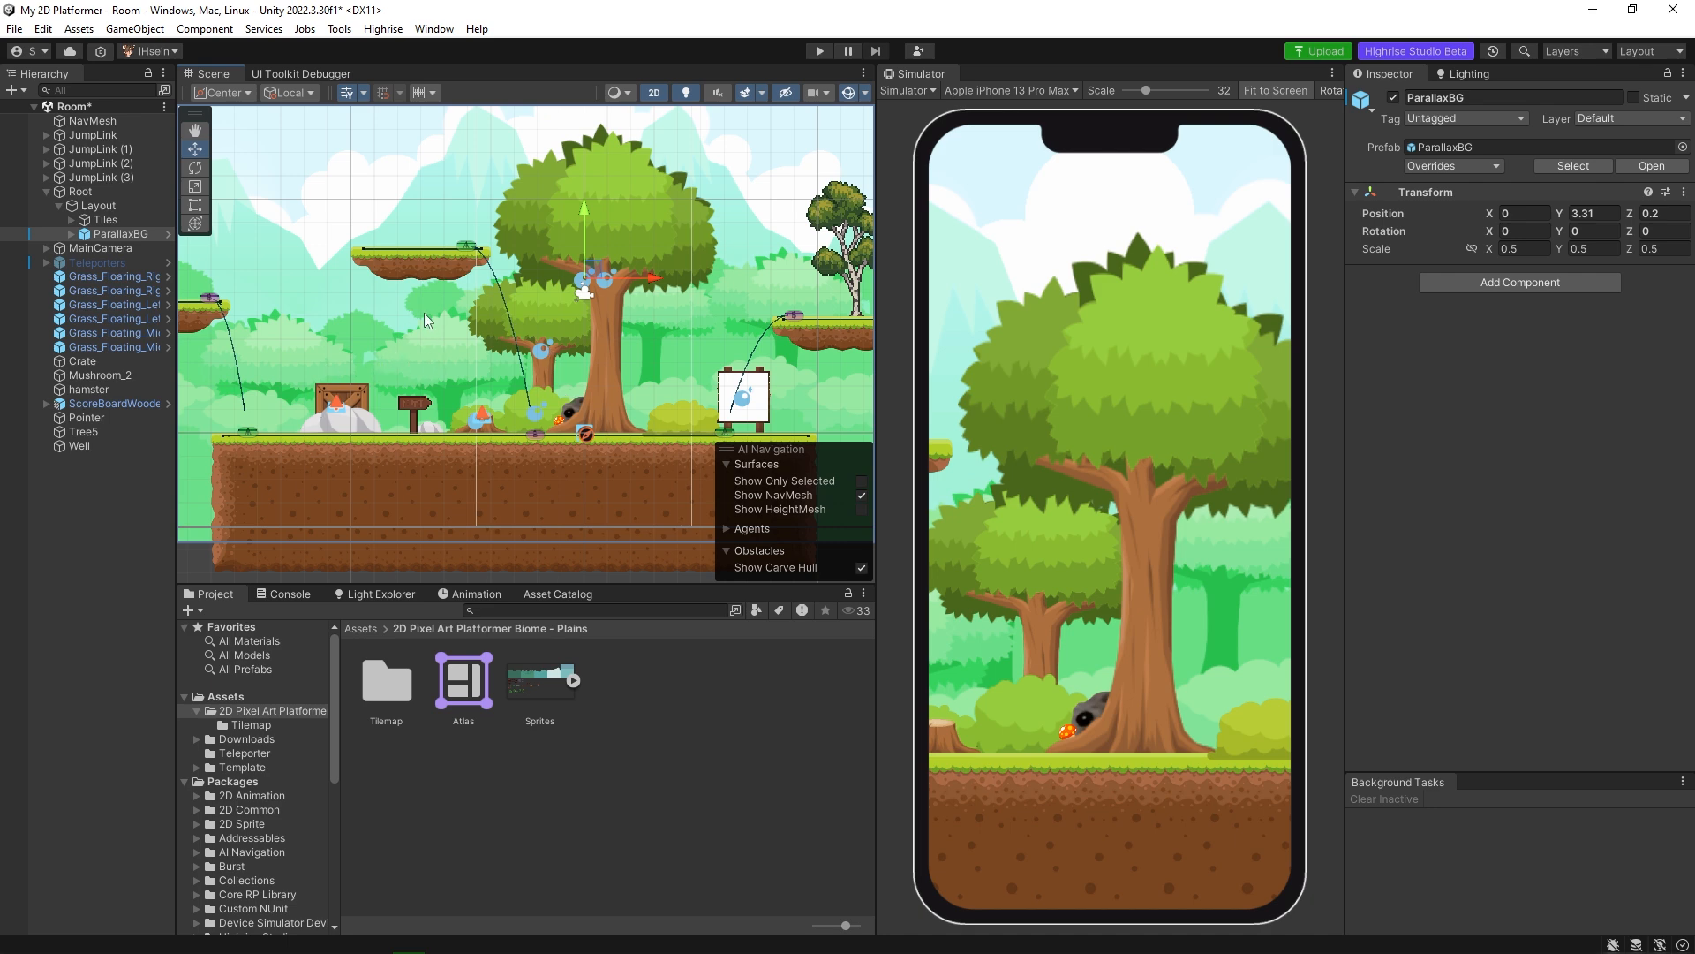
click(46, 192)
click(114, 438)
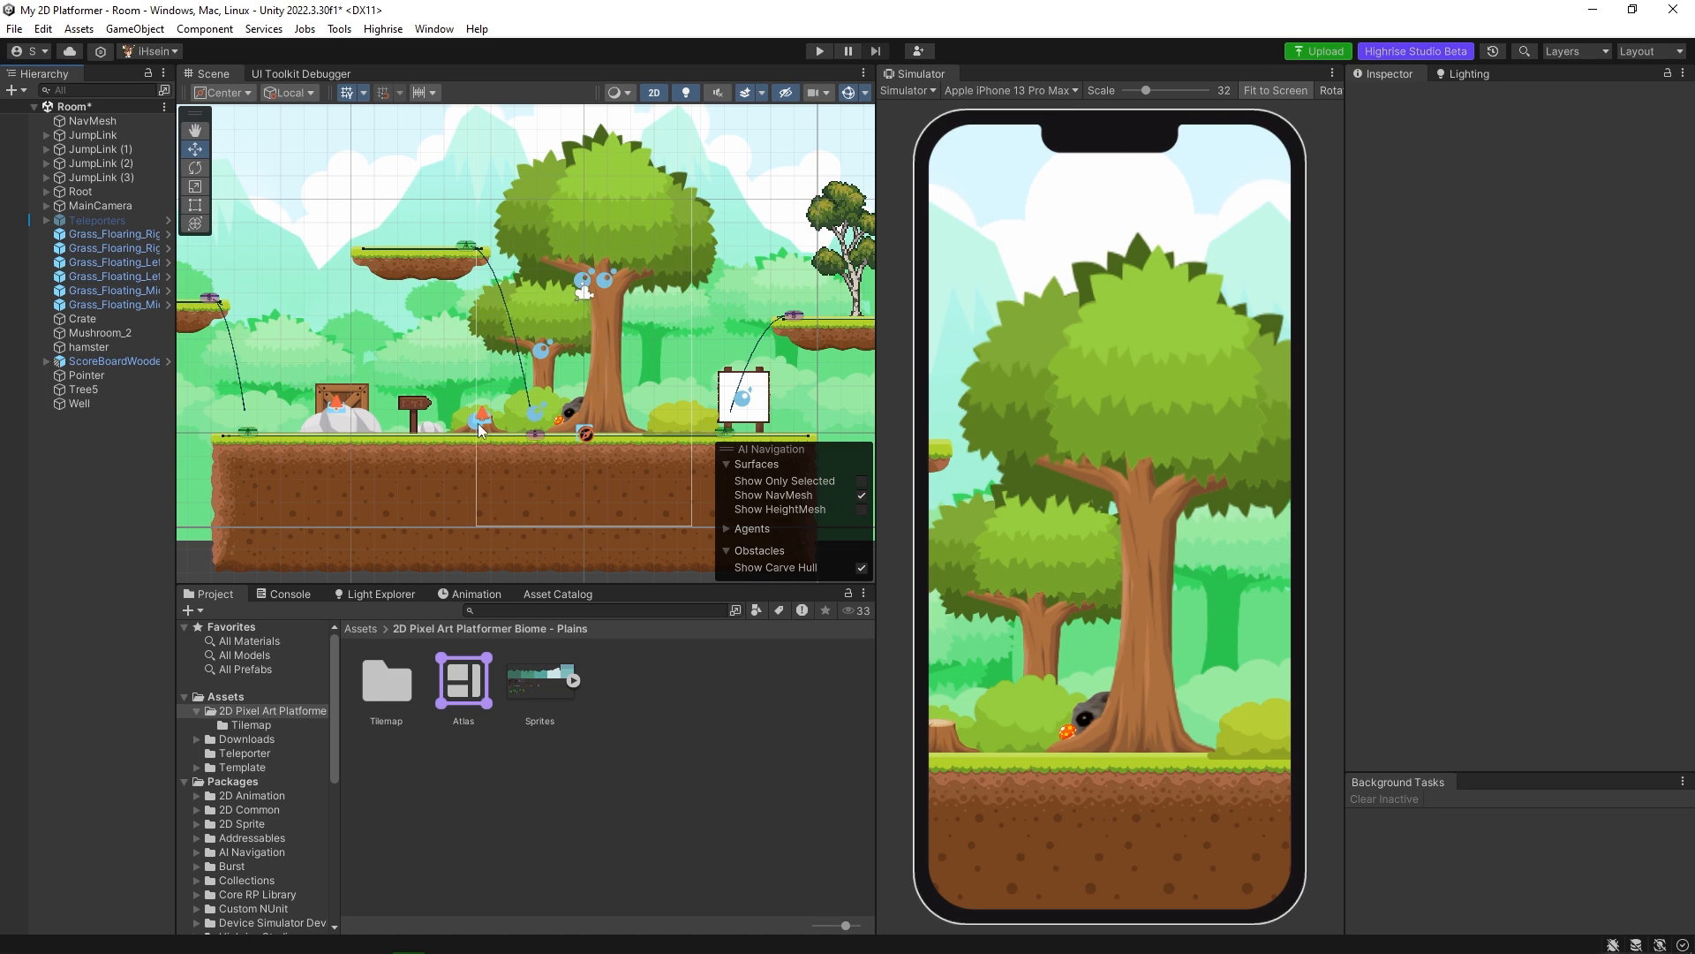
middle_drag(827, 352, 583, 369)
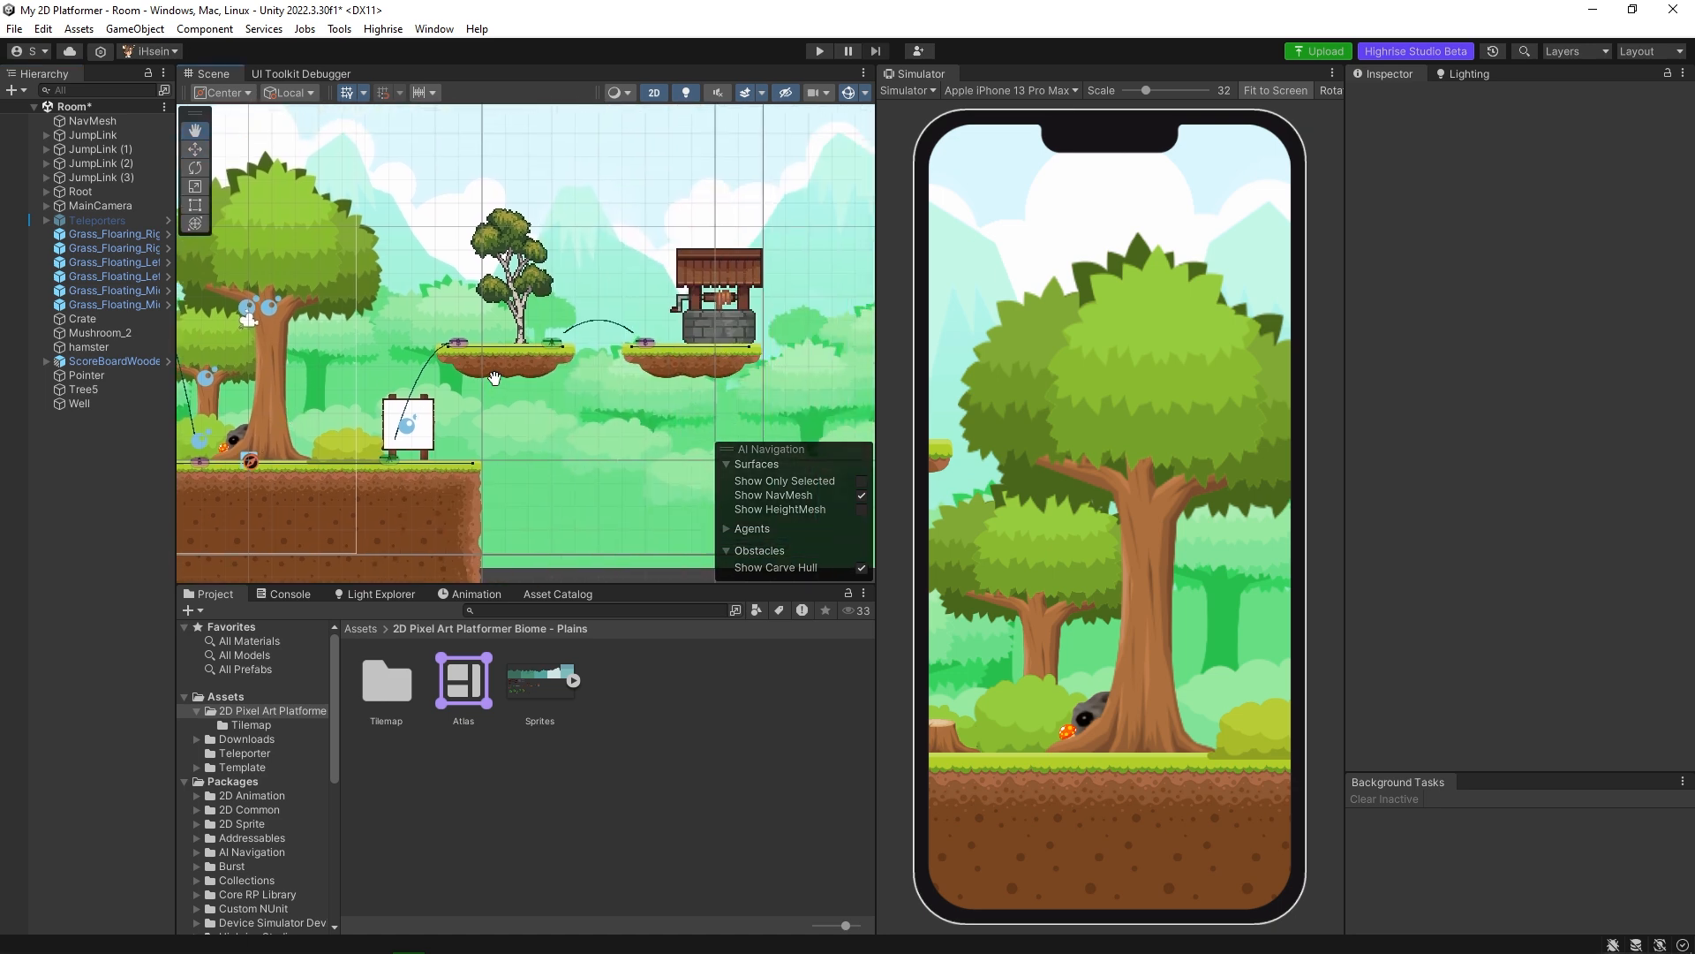
click(699, 357)
key(Delete)
click(512, 285)
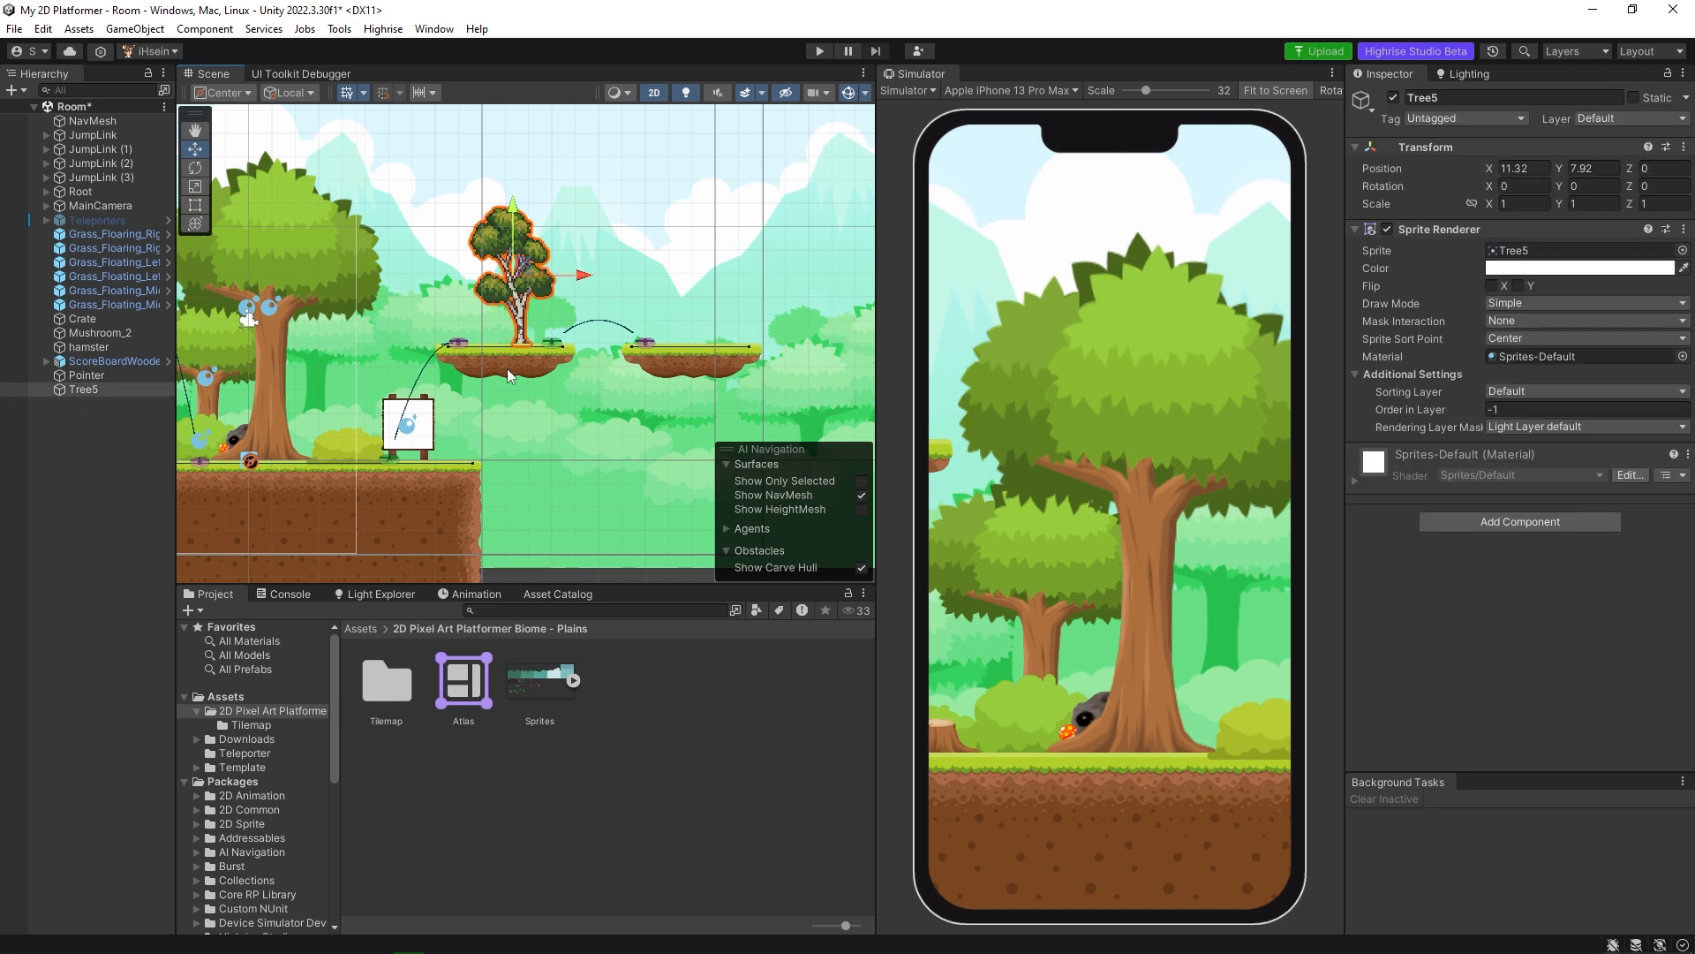
key(Delete)
Delete the Crate and Pointer sprites from the main ground.
middle_drag(262, 426, 517, 380)
scroll(517, 380, up, 8)
middle_drag(238, 421, 521, 403)
click(454, 342)
key(Delete)
click(532, 355)
key(Delete)
Delete the ScoreBoardWooden prefab standing near the end of the main ground.
middle_drag(768, 374, 477, 380)
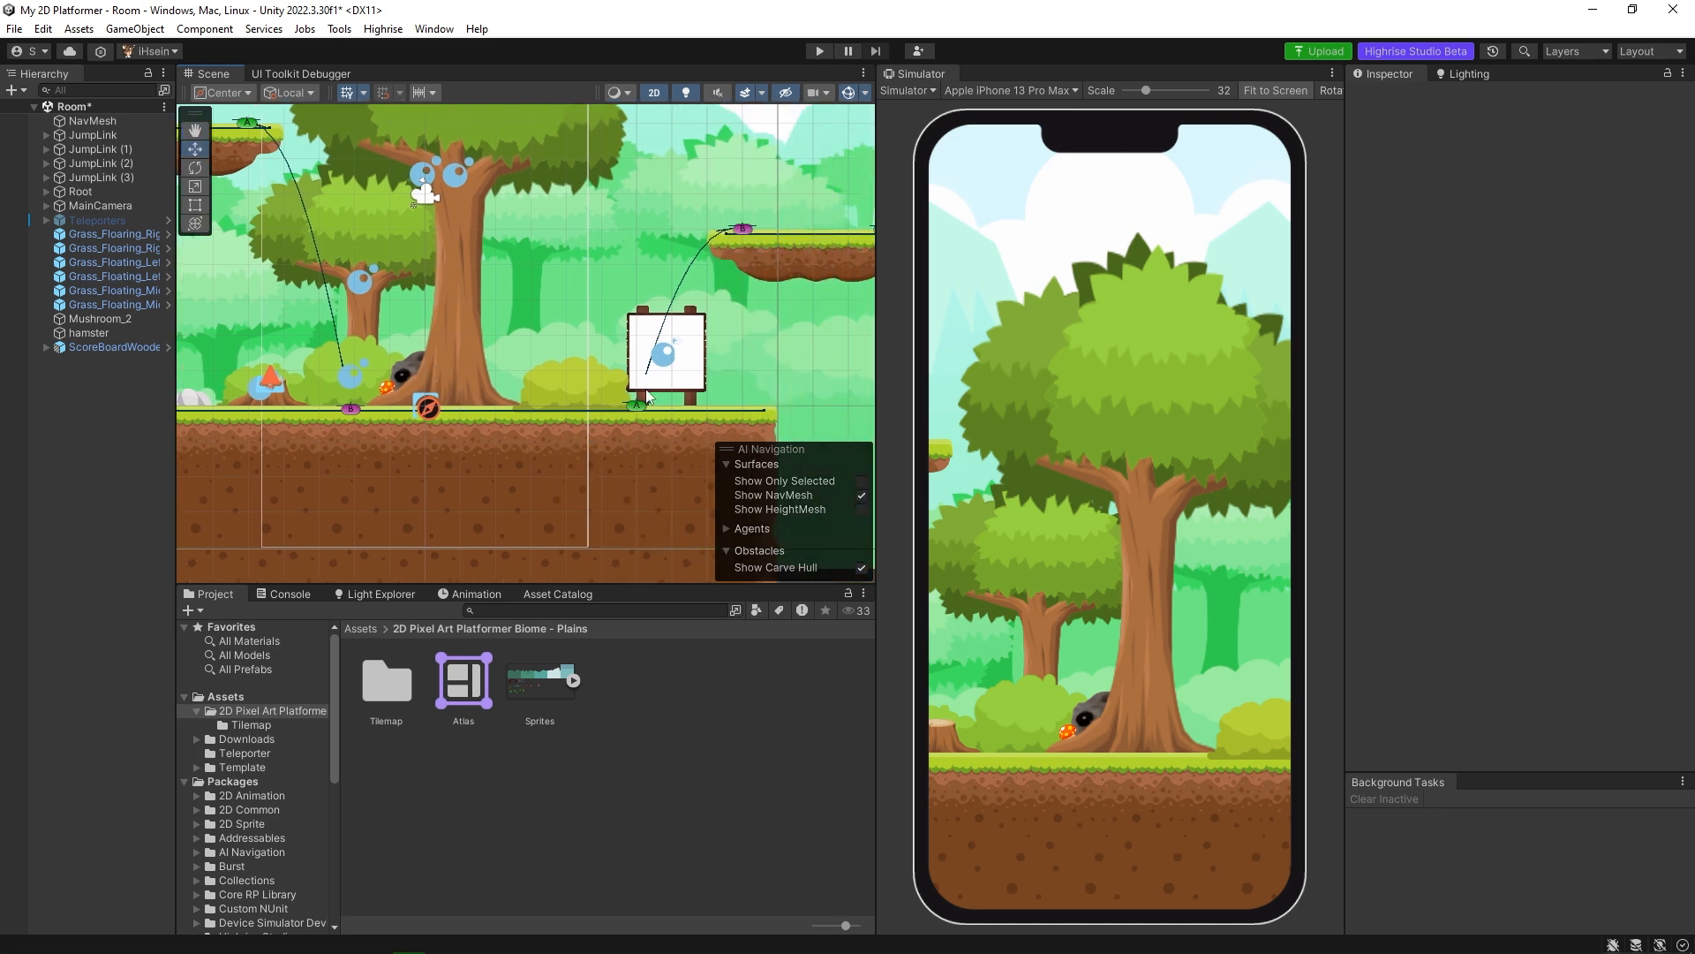
click(687, 404)
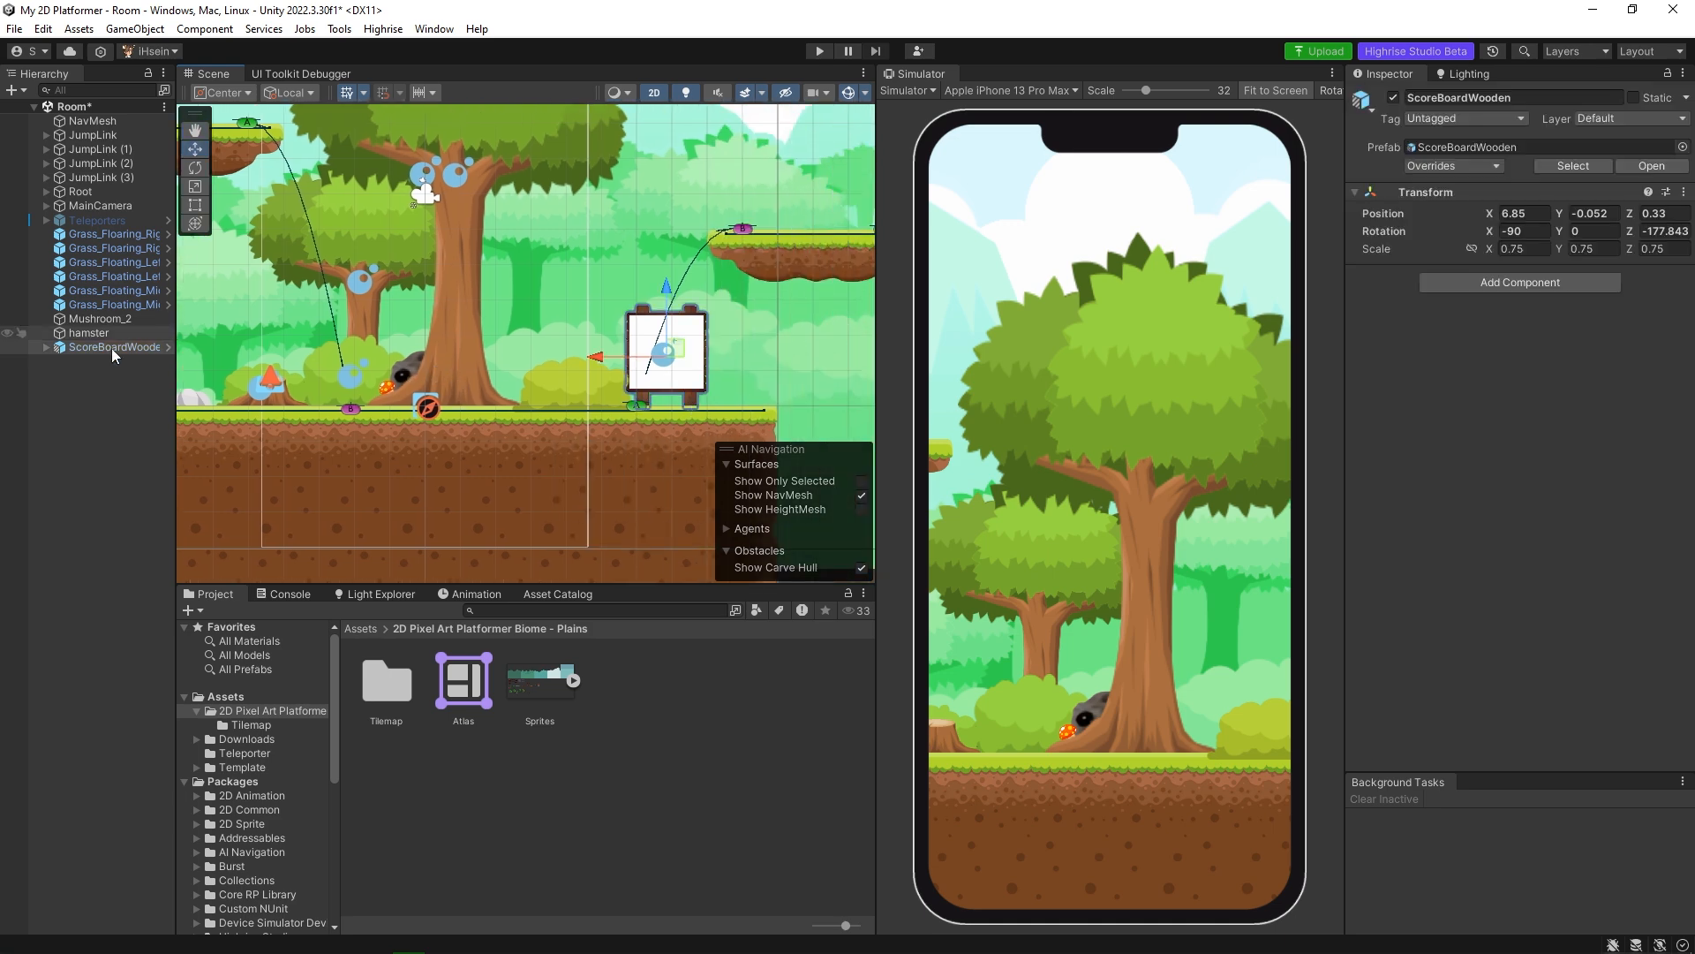
key(Delete)
Add a Global Volume to the scene and name it CC.
middle_drag(524, 342, 650, 371)
scroll(450, 380, down, 4)
middle_drag(426, 385, 638, 387)
scroll(444, 377, down, 3)
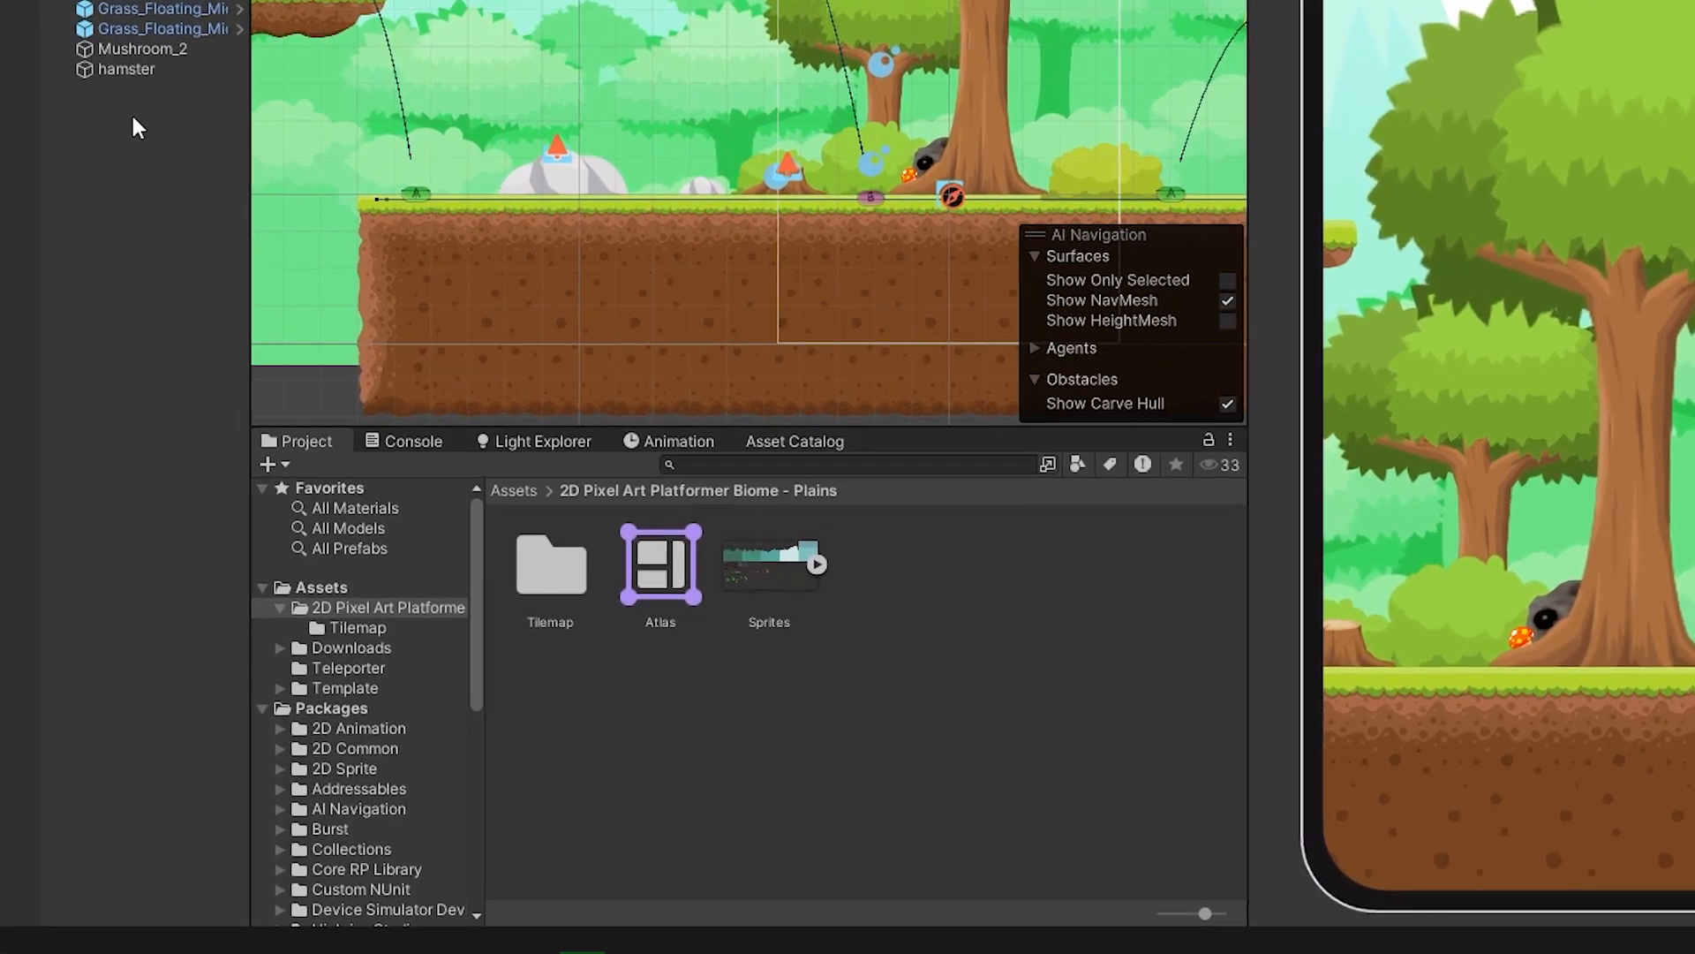
right_click(93, 365)
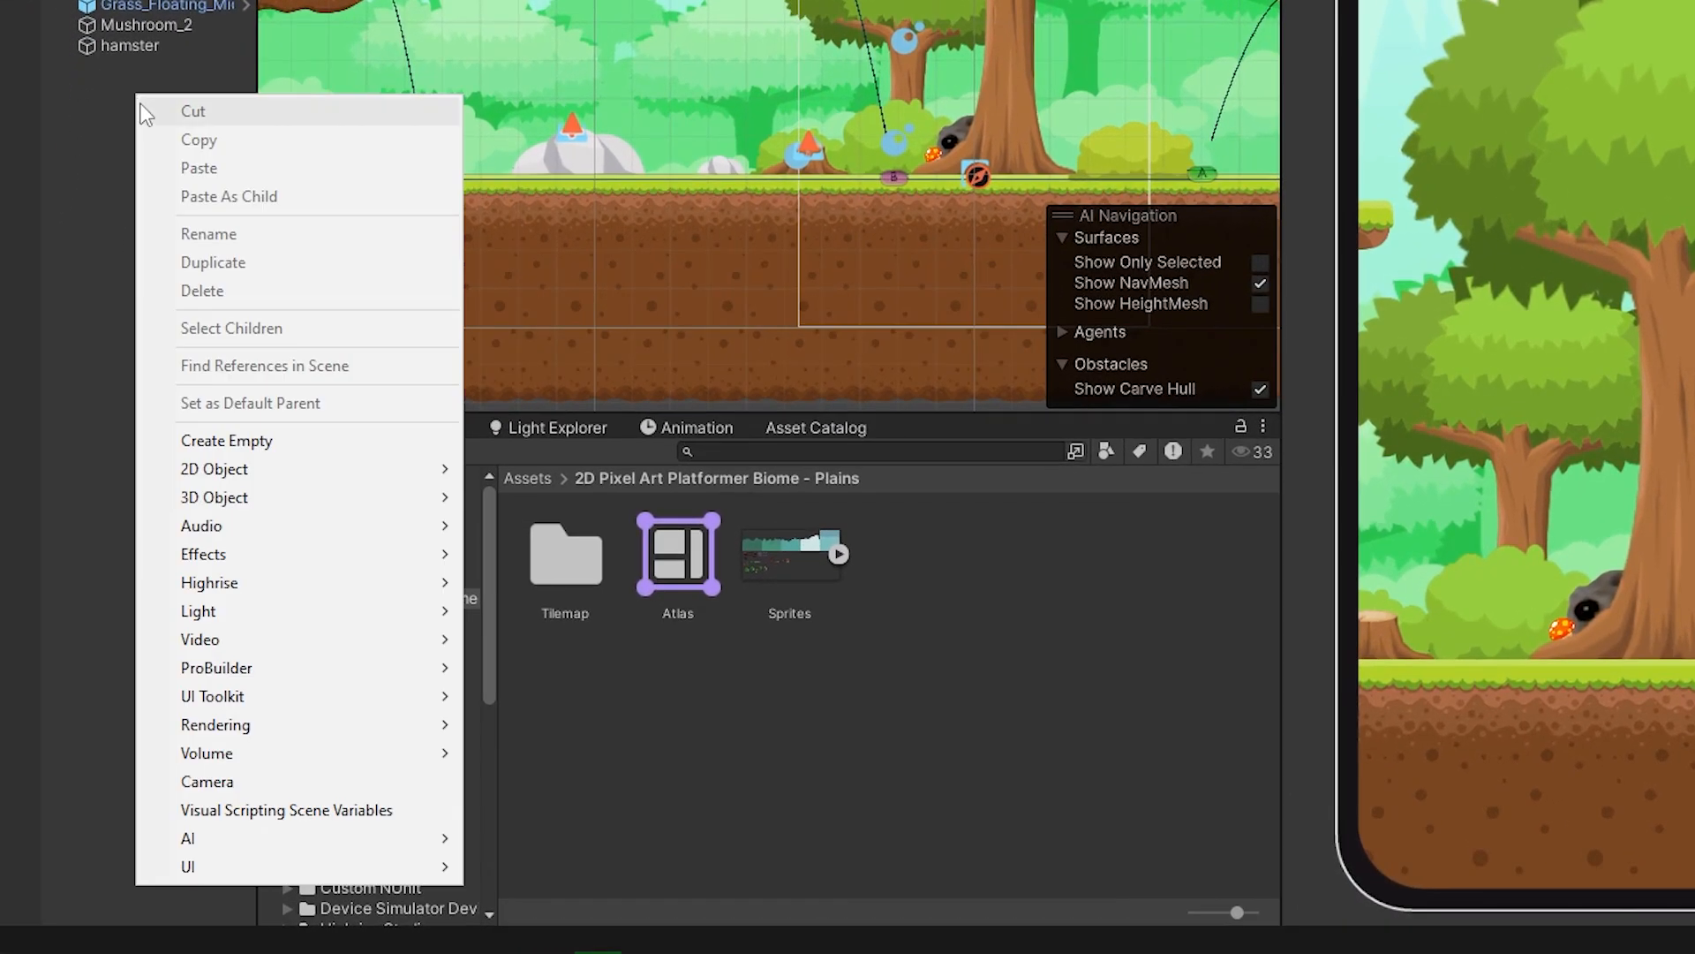
mouse_move(284, 748)
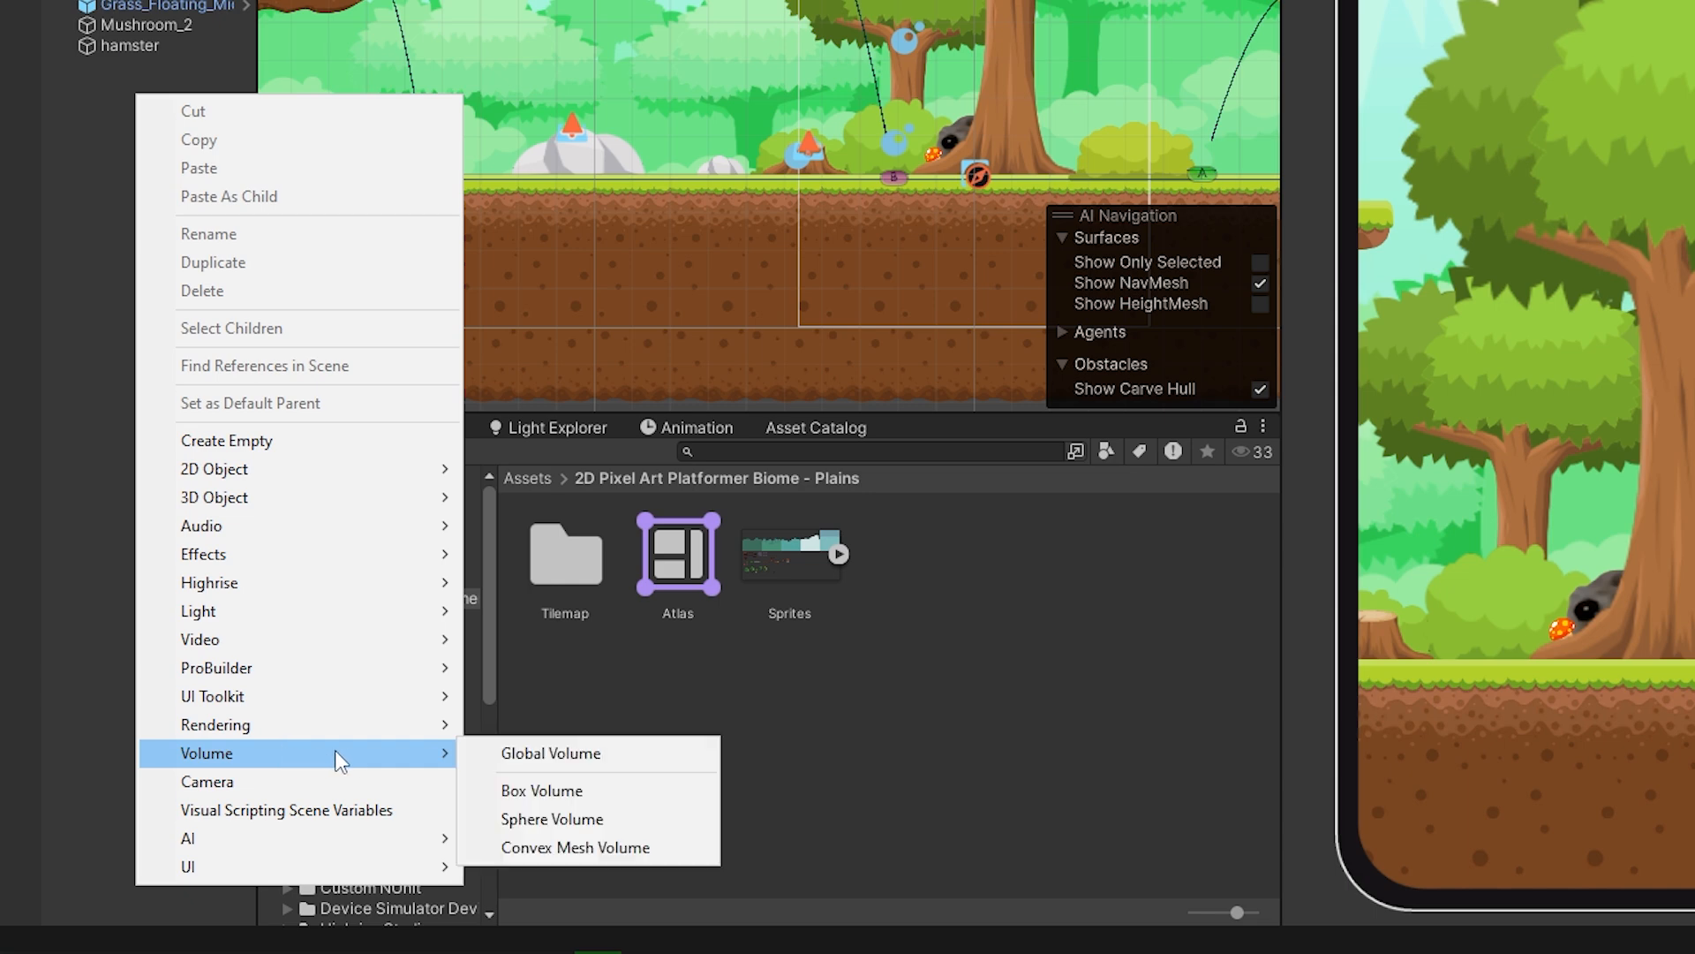
click(525, 753)
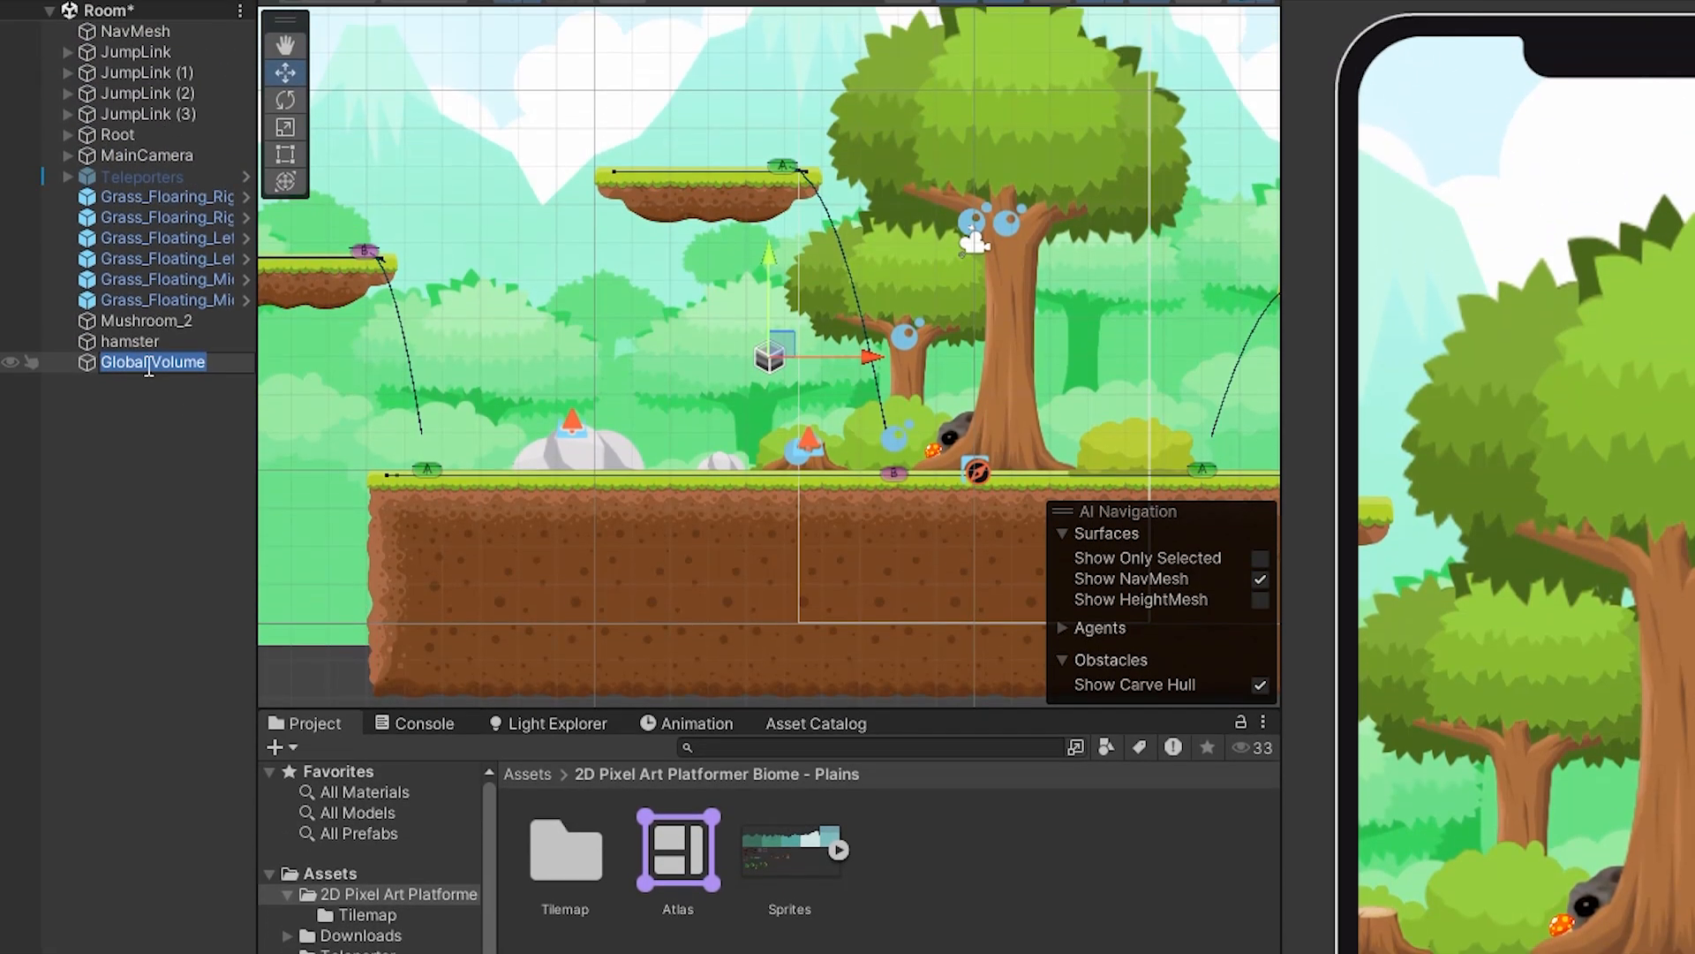
text(CC)
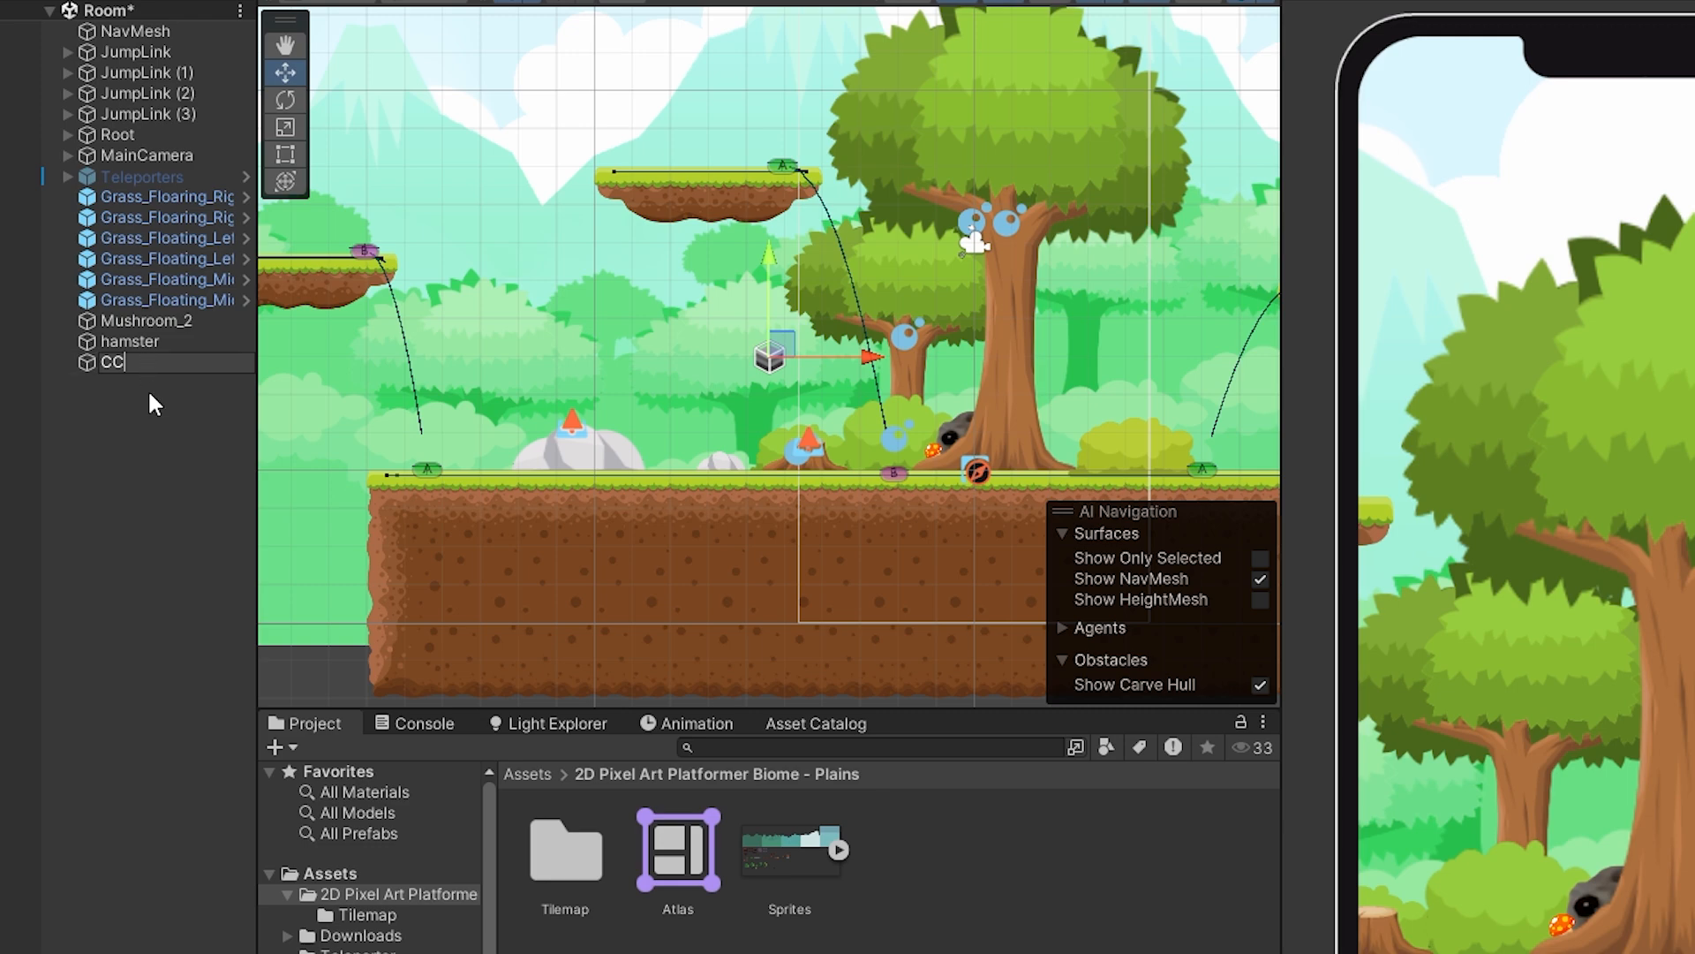
key(Return)
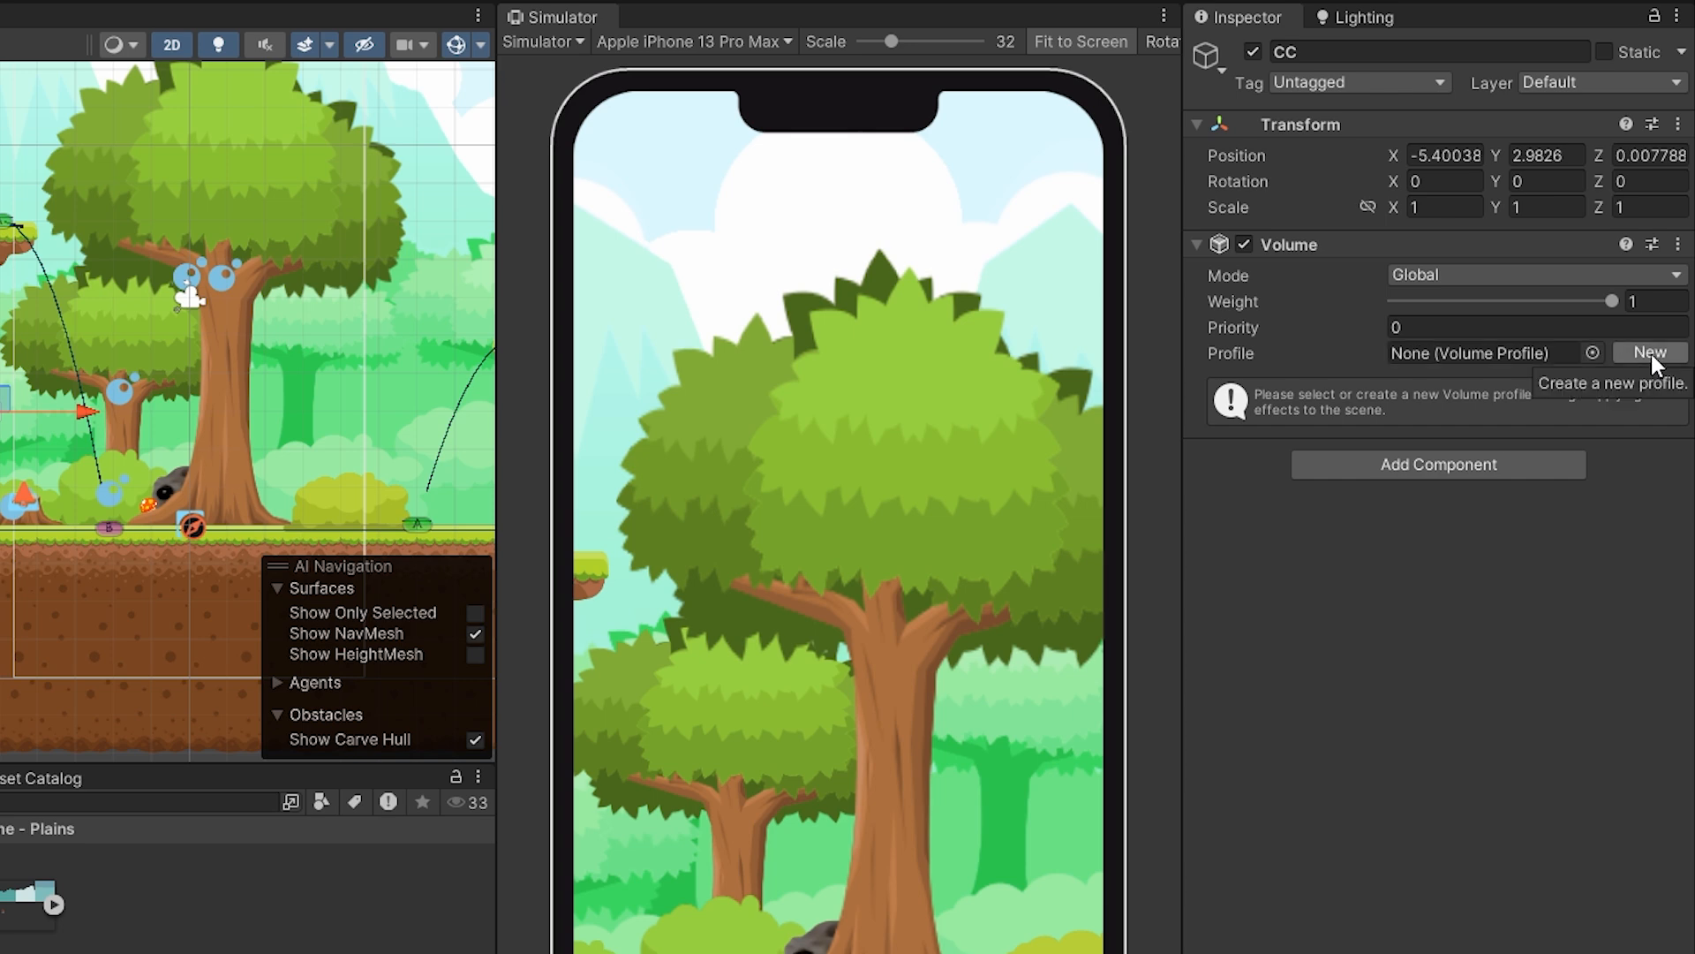
Create a new profile for the CC volume and add a post-processing Bloom override to it.
click(1650, 352)
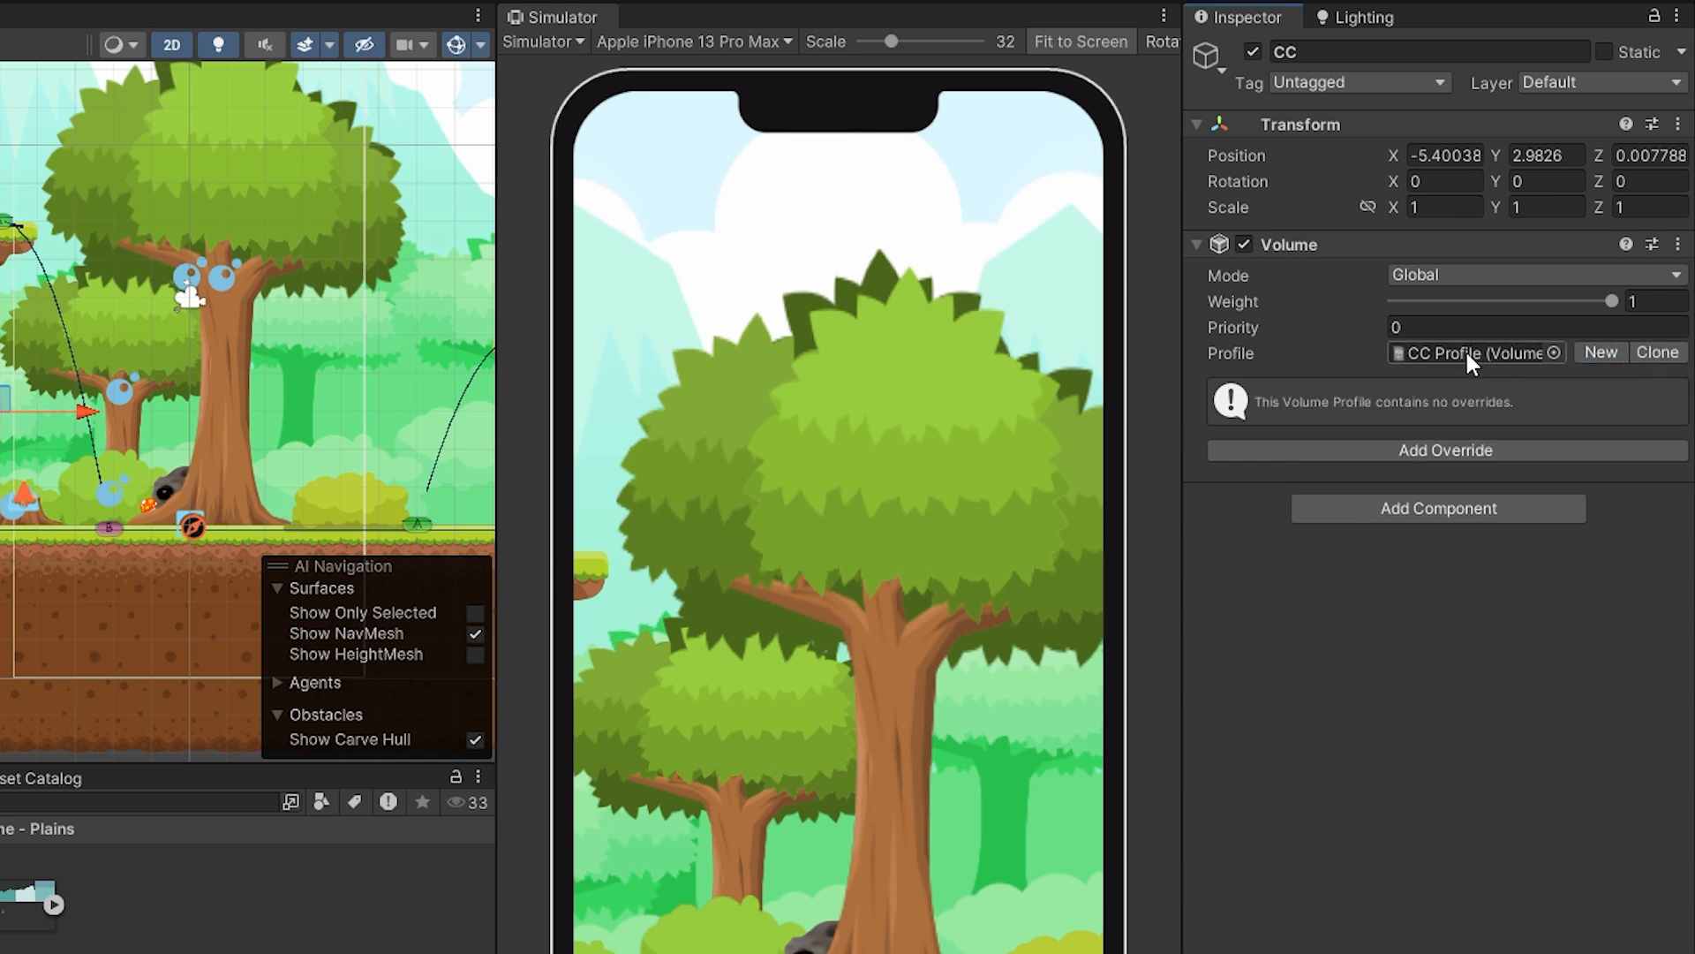
click(1450, 447)
click(1397, 551)
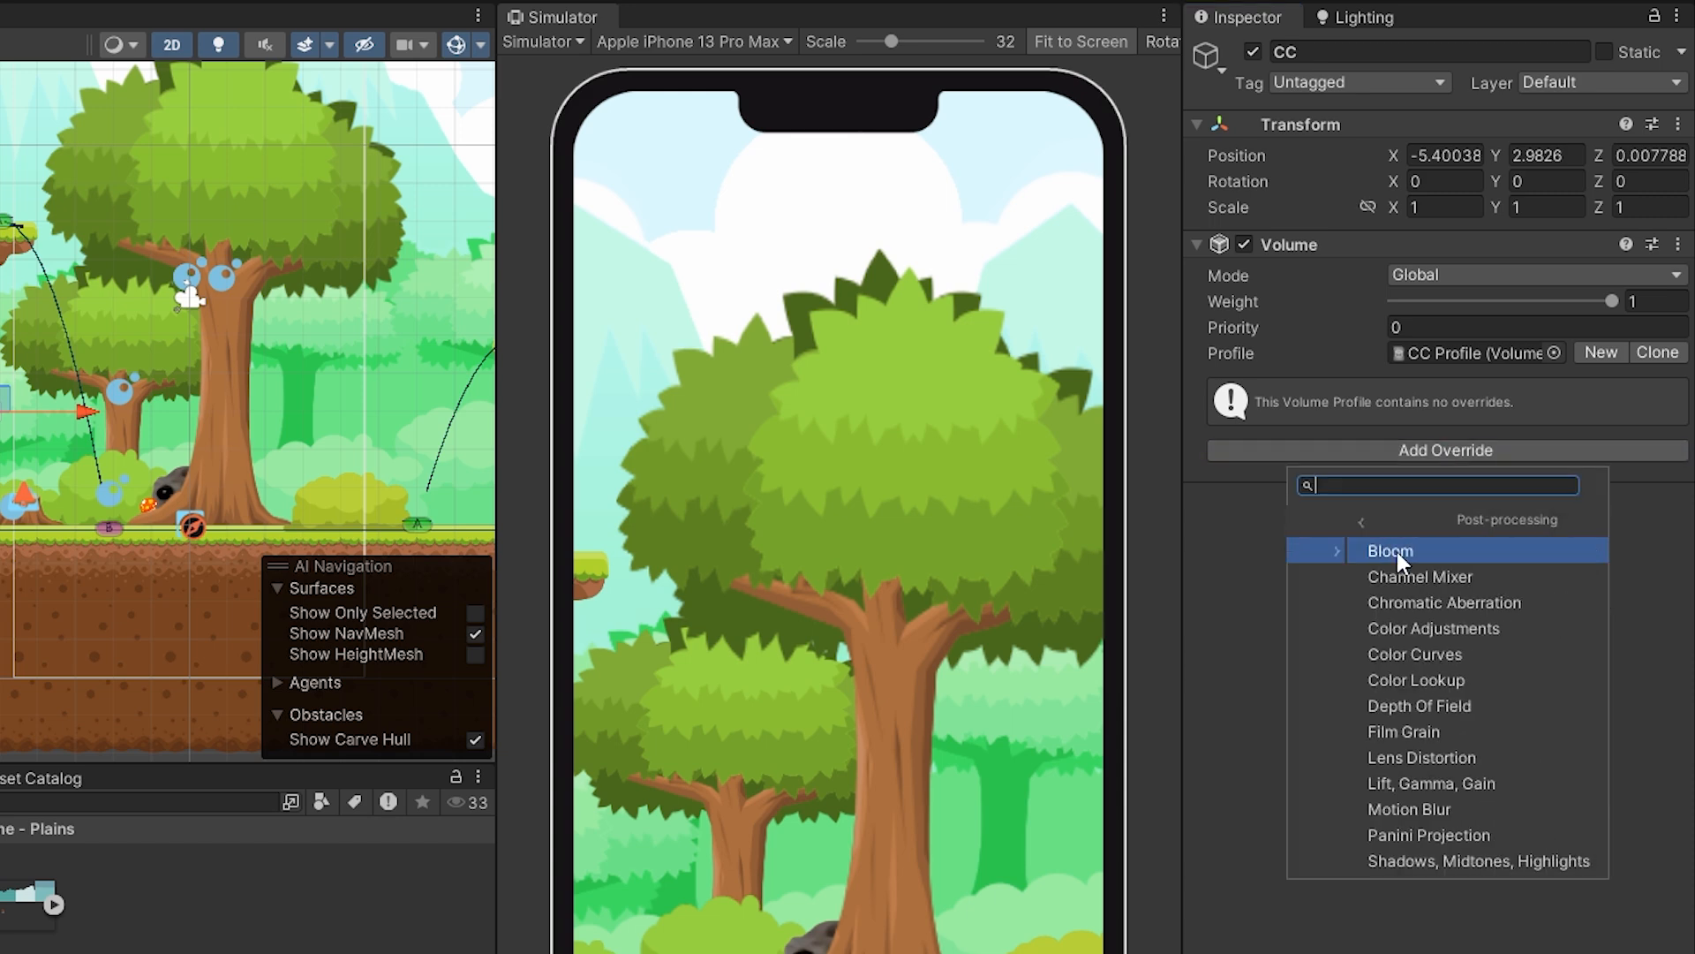
scroll(1404, 600, down, 2)
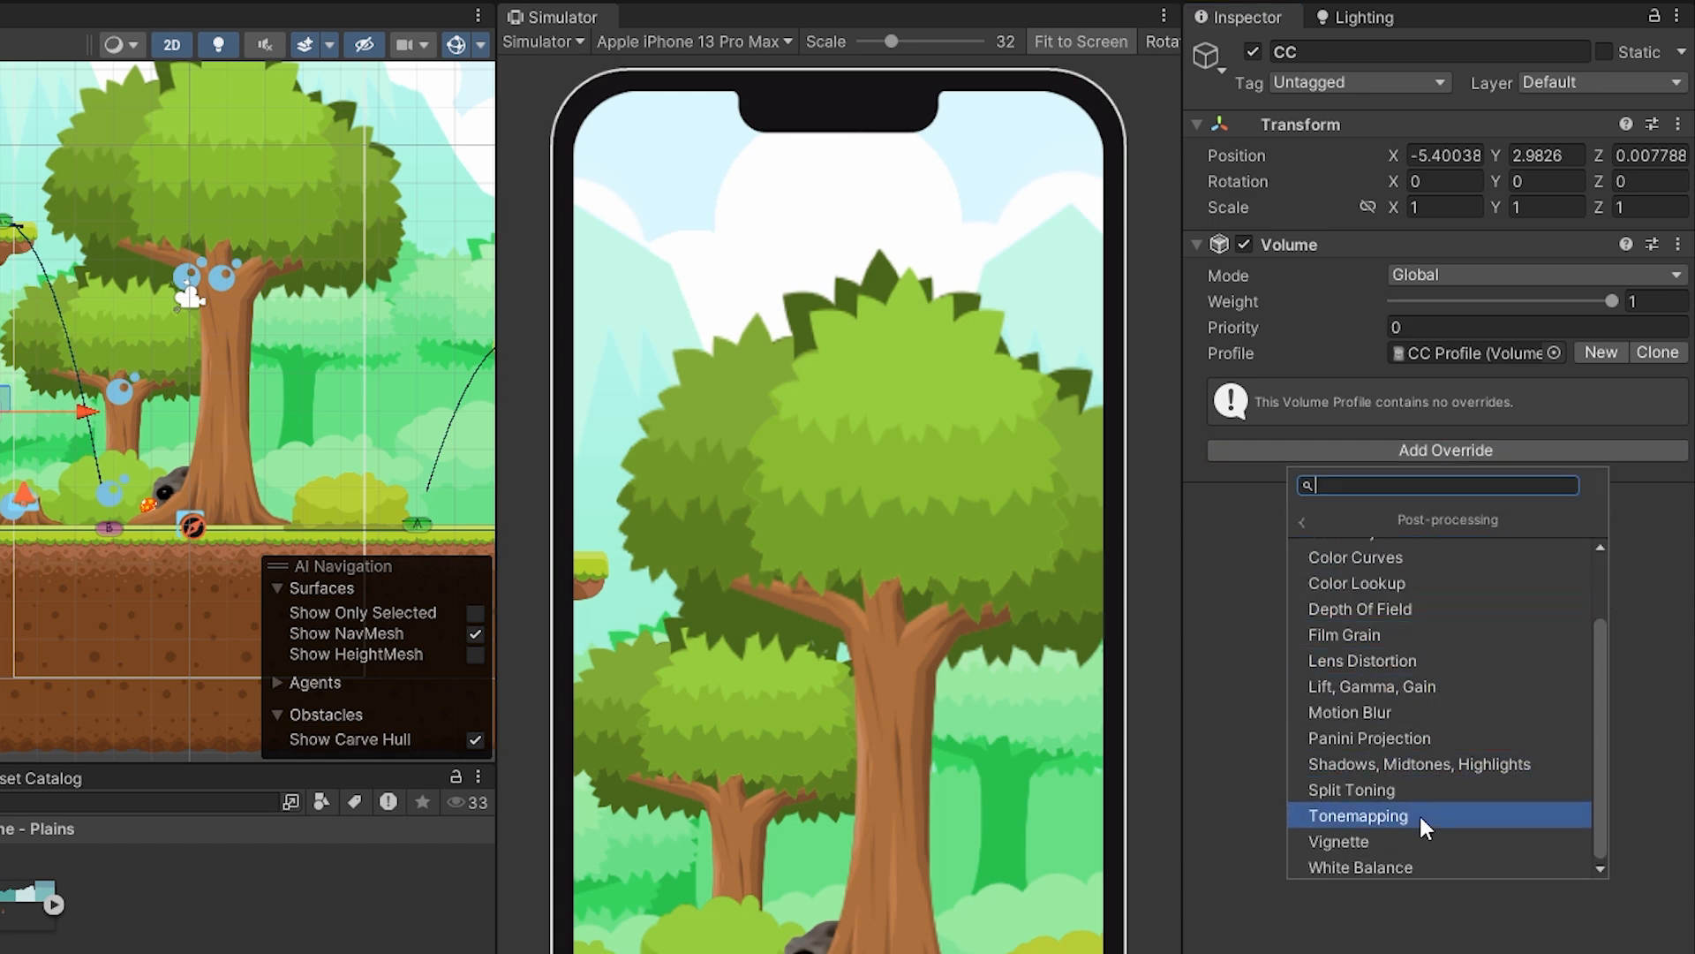
scroll(1423, 780, up, 2)
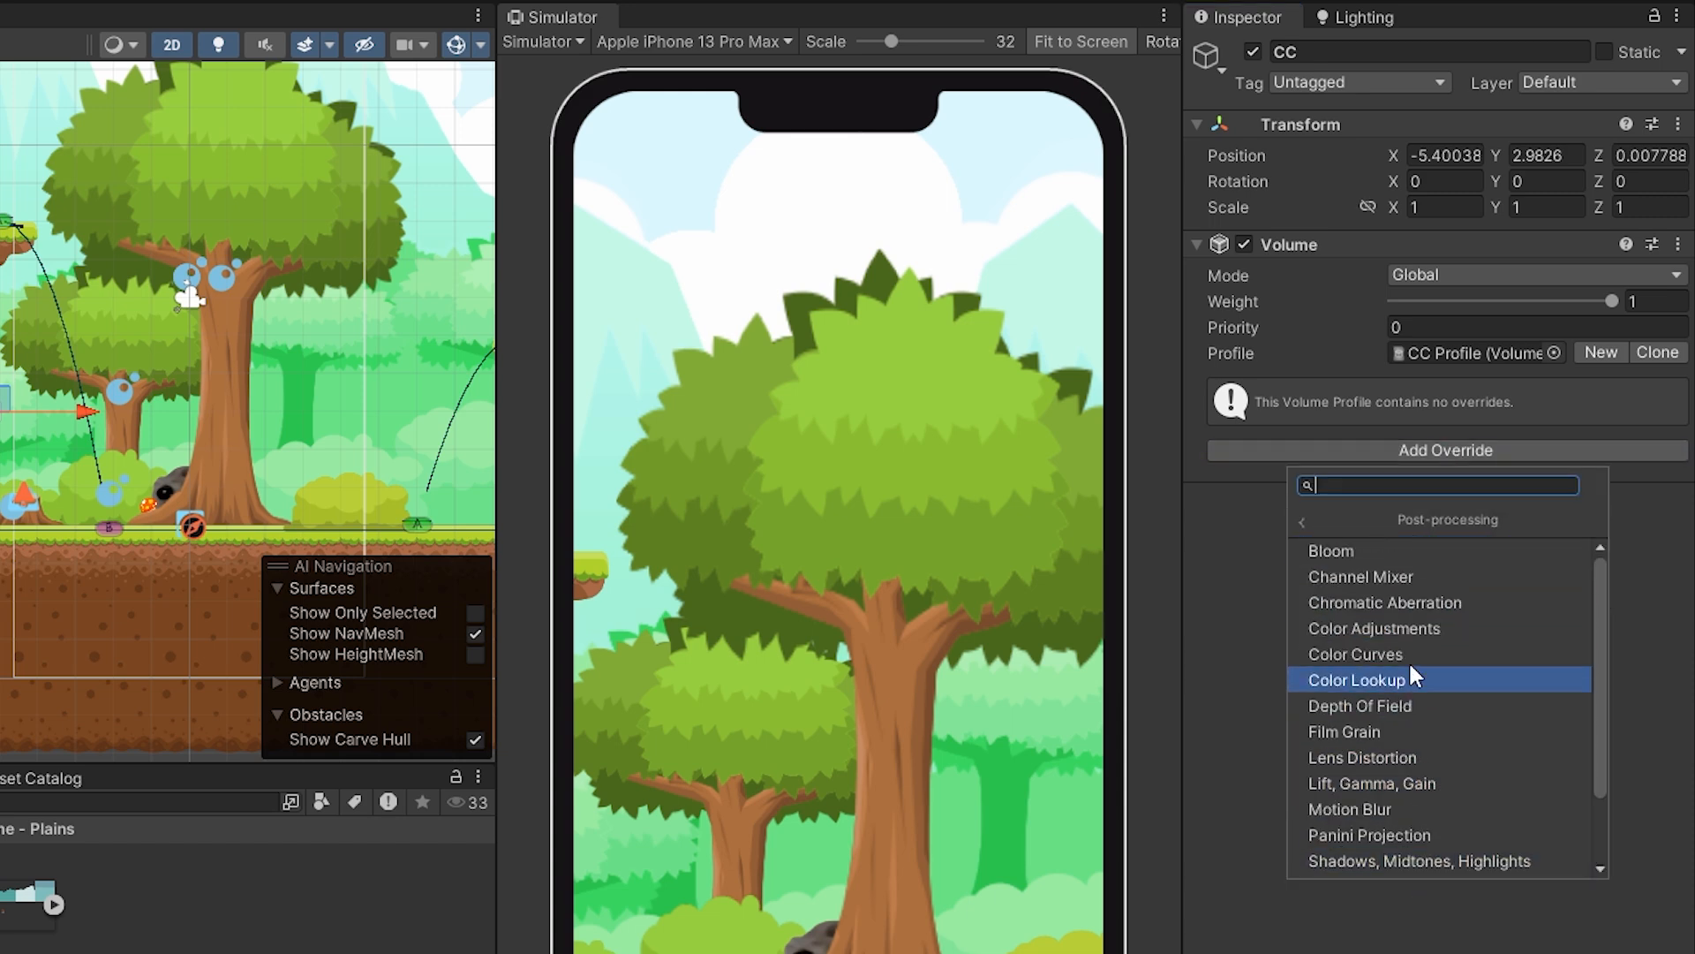
click(1395, 551)
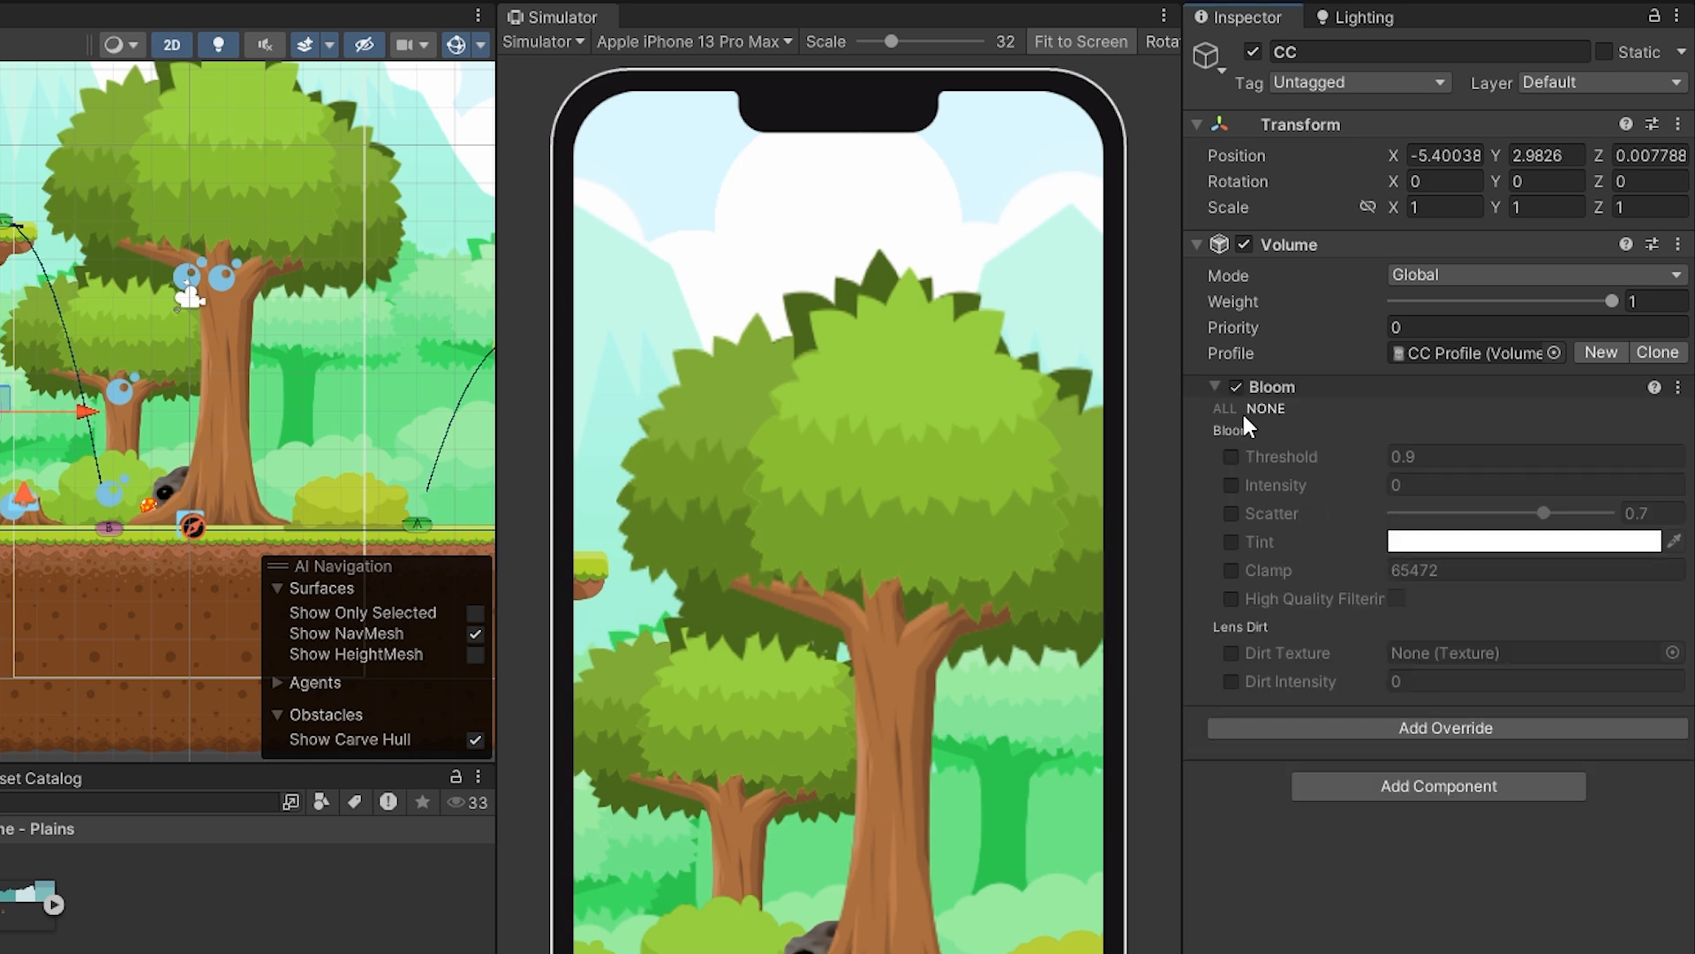
Enable Bloom's Threshold, Intensity, Tint and Clamp, and set Threshold to 0.88 and Intensity to 0.3.
click(1231, 457)
click(1232, 485)
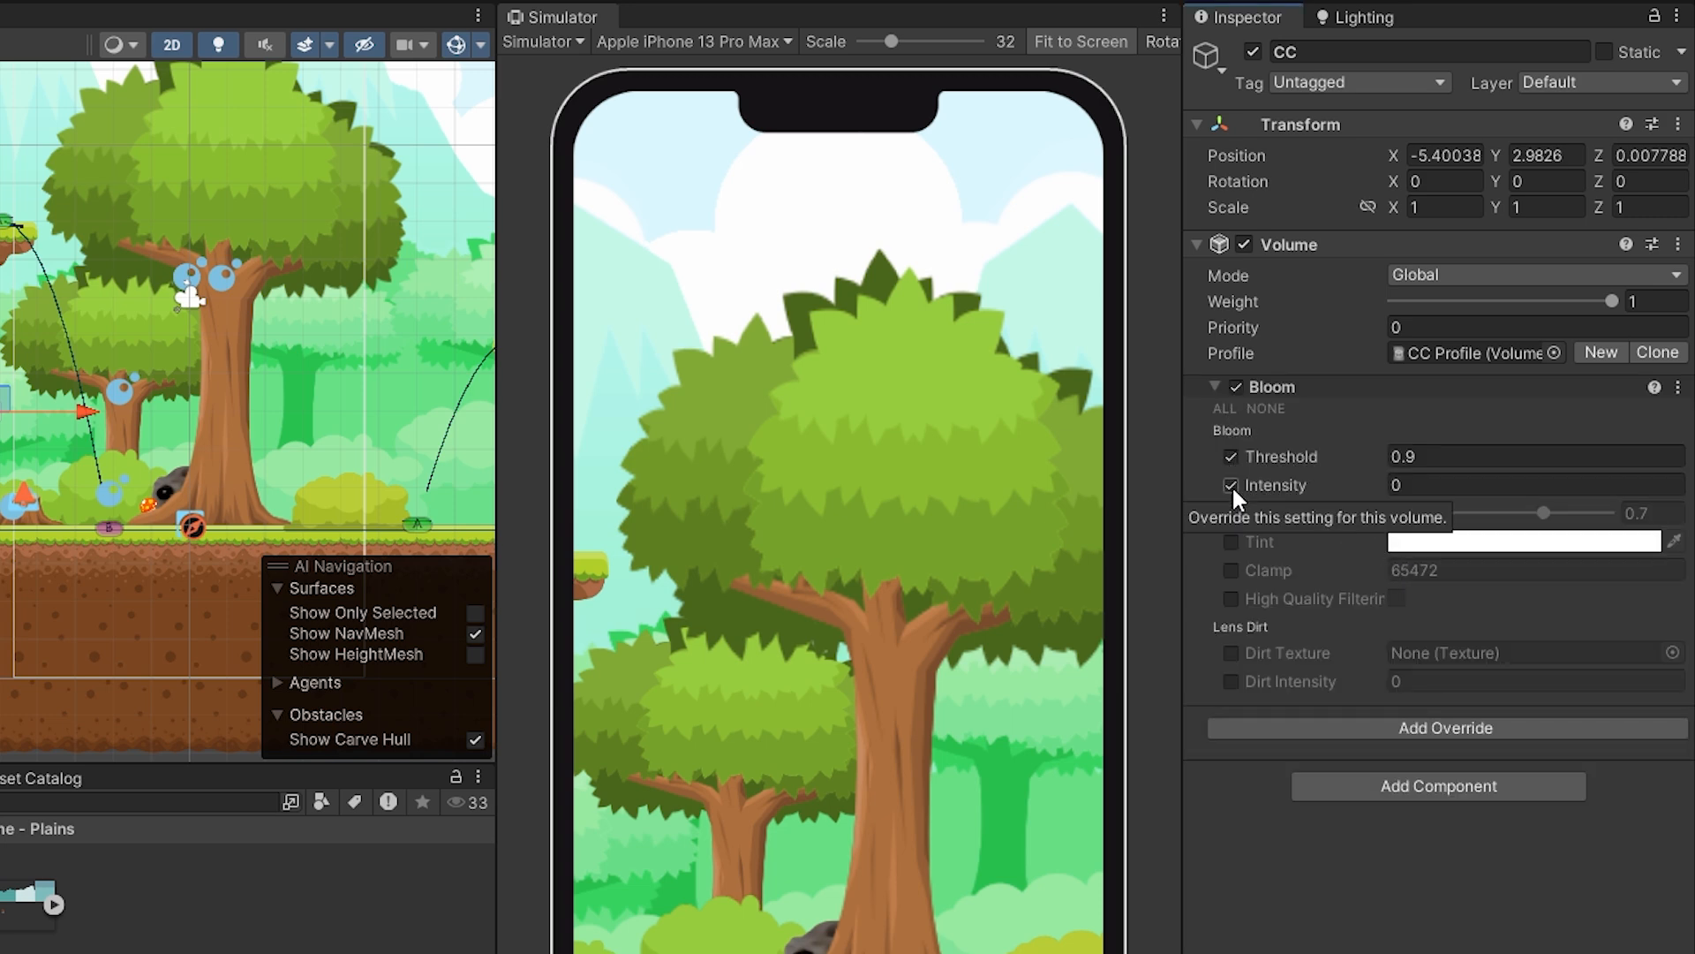
click(1232, 570)
click(1232, 541)
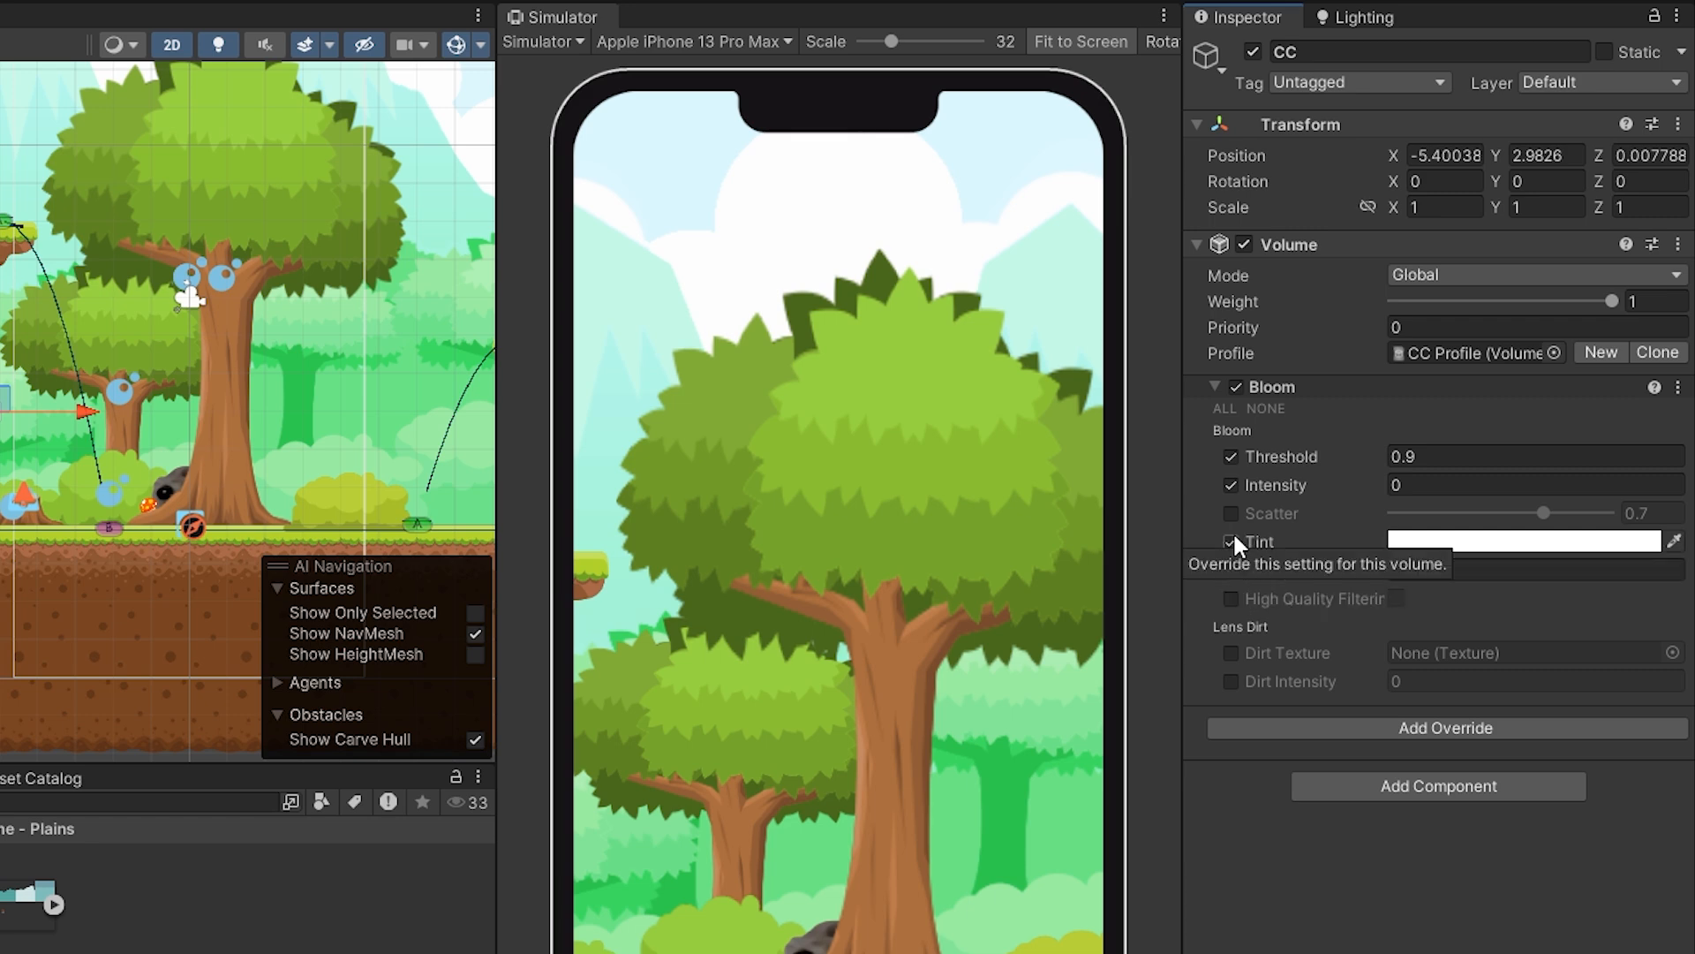
click(1384, 456)
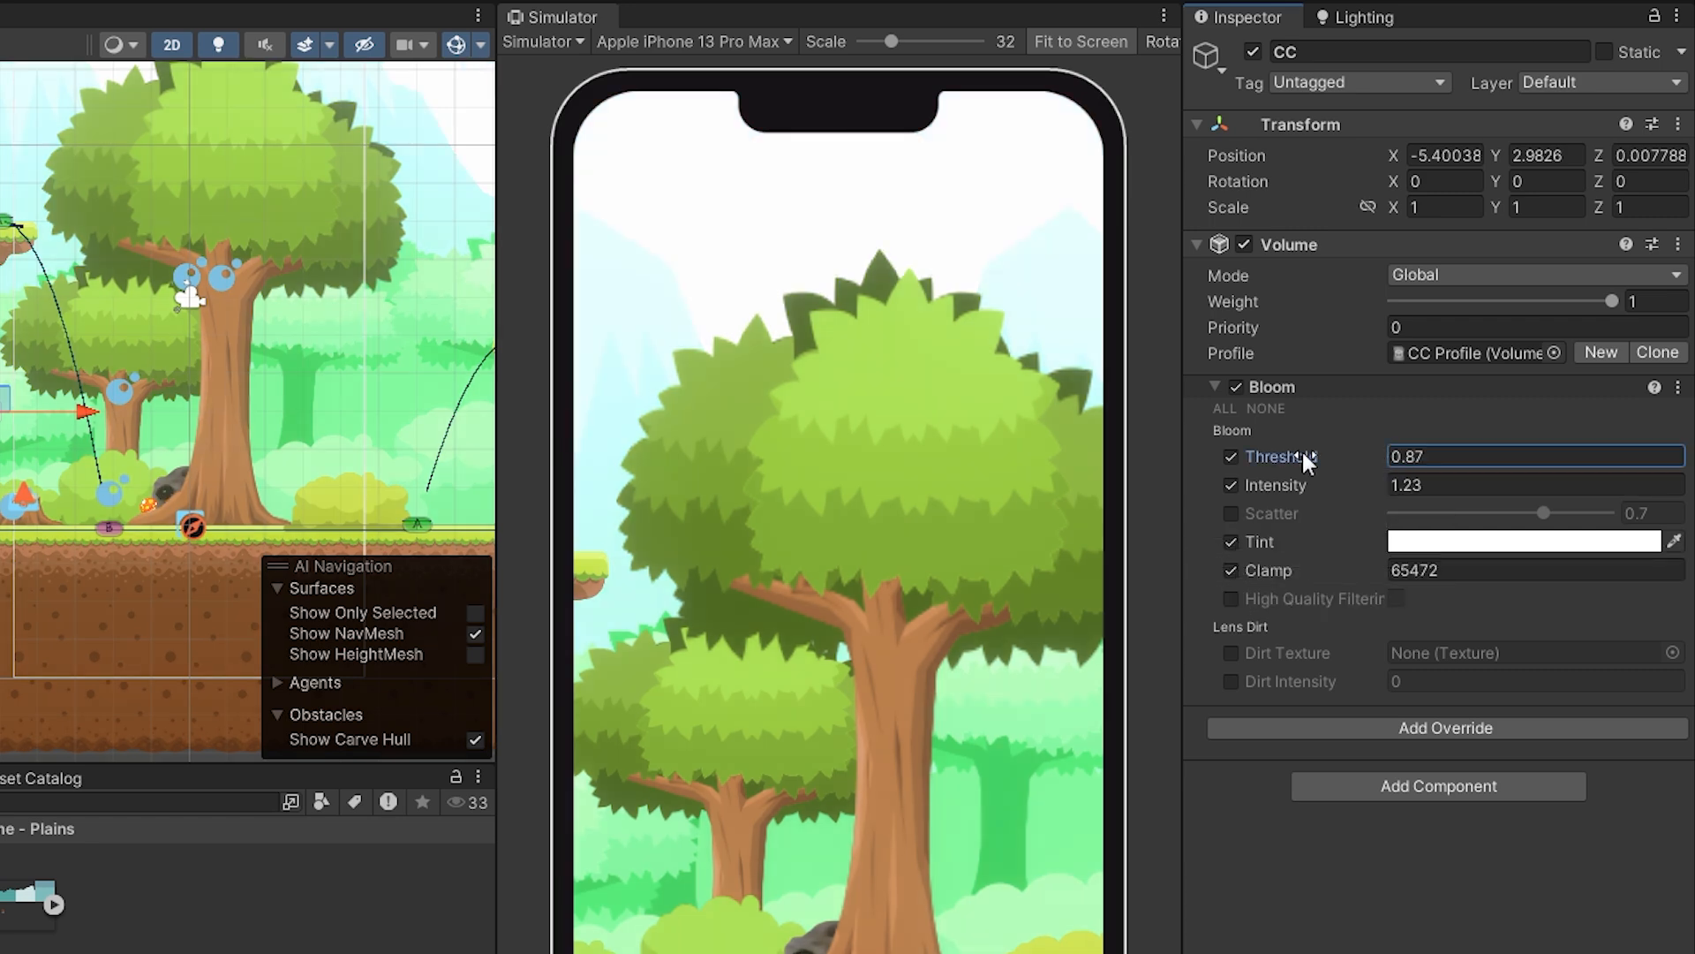
drag(1301, 449, 1340, 471)
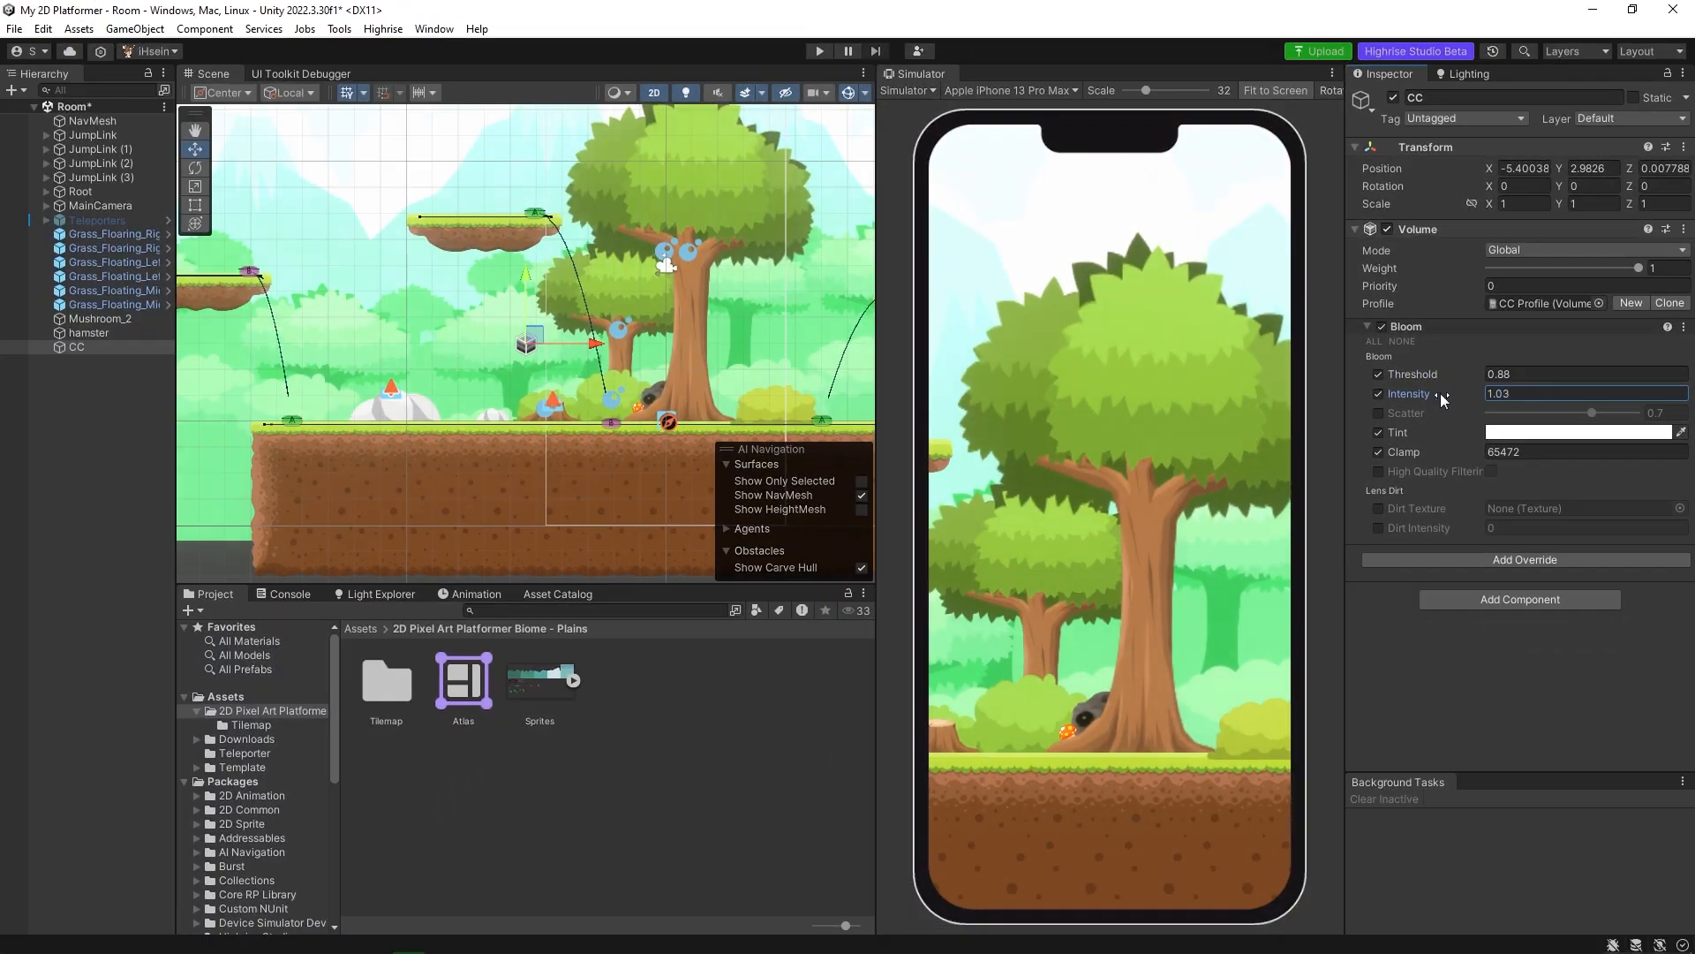
drag(1439, 394, 1407, 396)
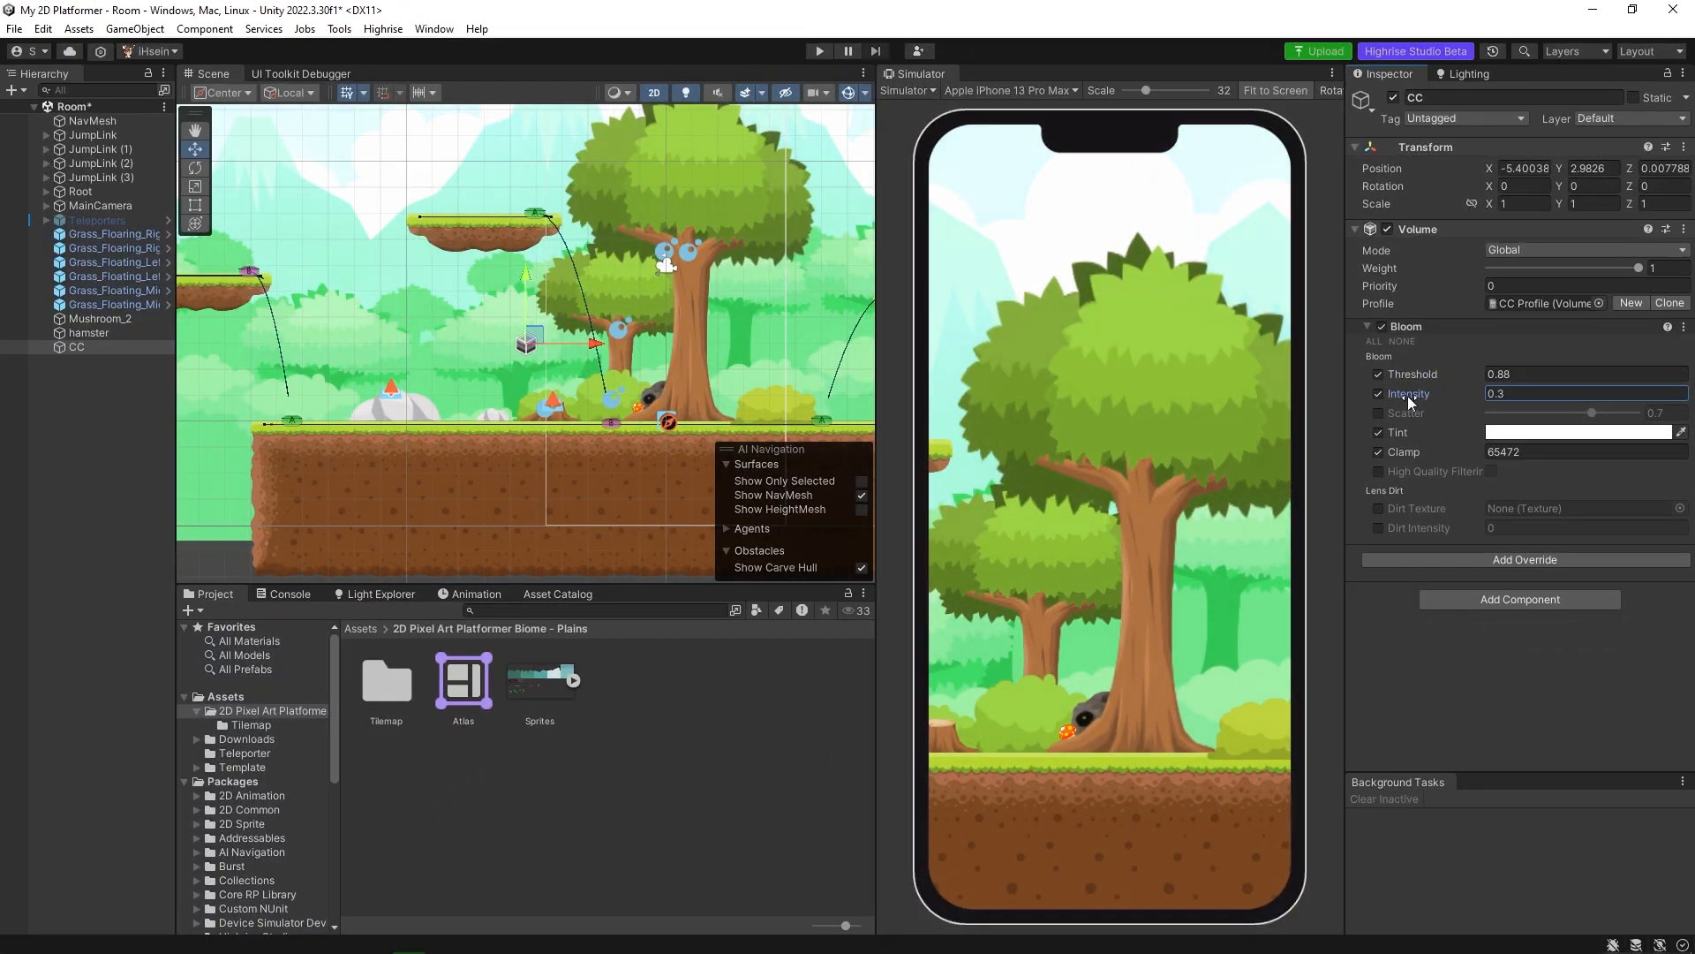
Add a Lift, Gamma, Gain override to the CC volume and enable all of its parameters.
click(1507, 562)
click(1498, 629)
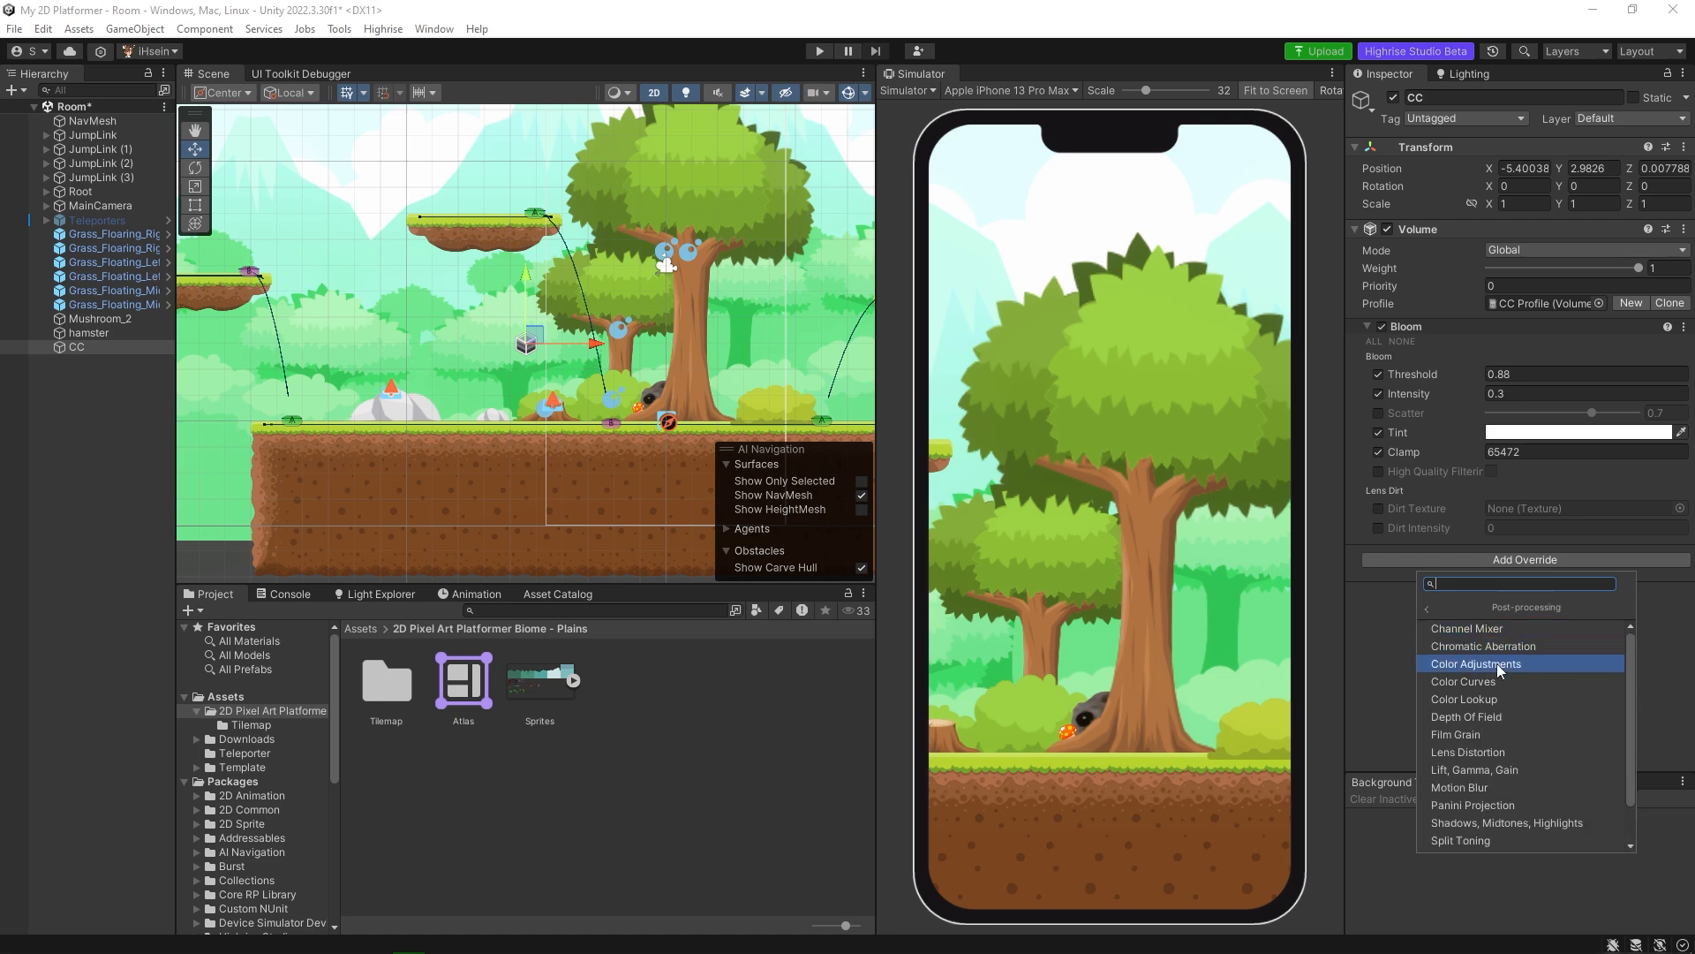
scroll(1494, 676, down, 3)
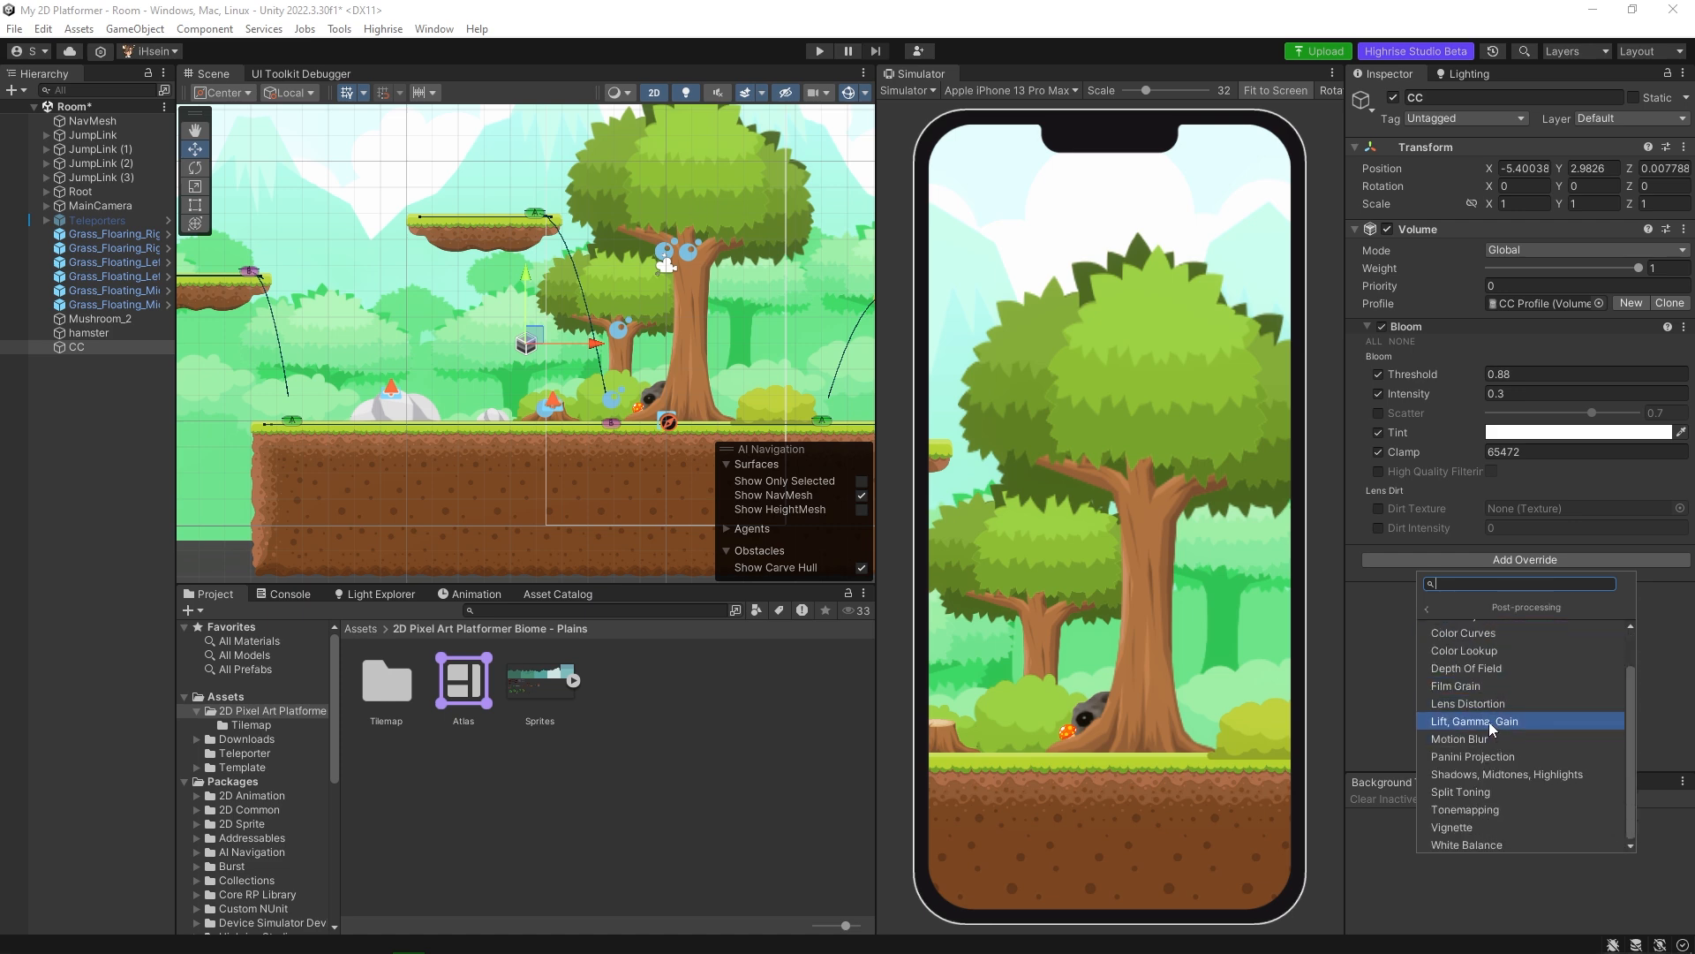
click(1489, 722)
scroll(1434, 537, down, 2)
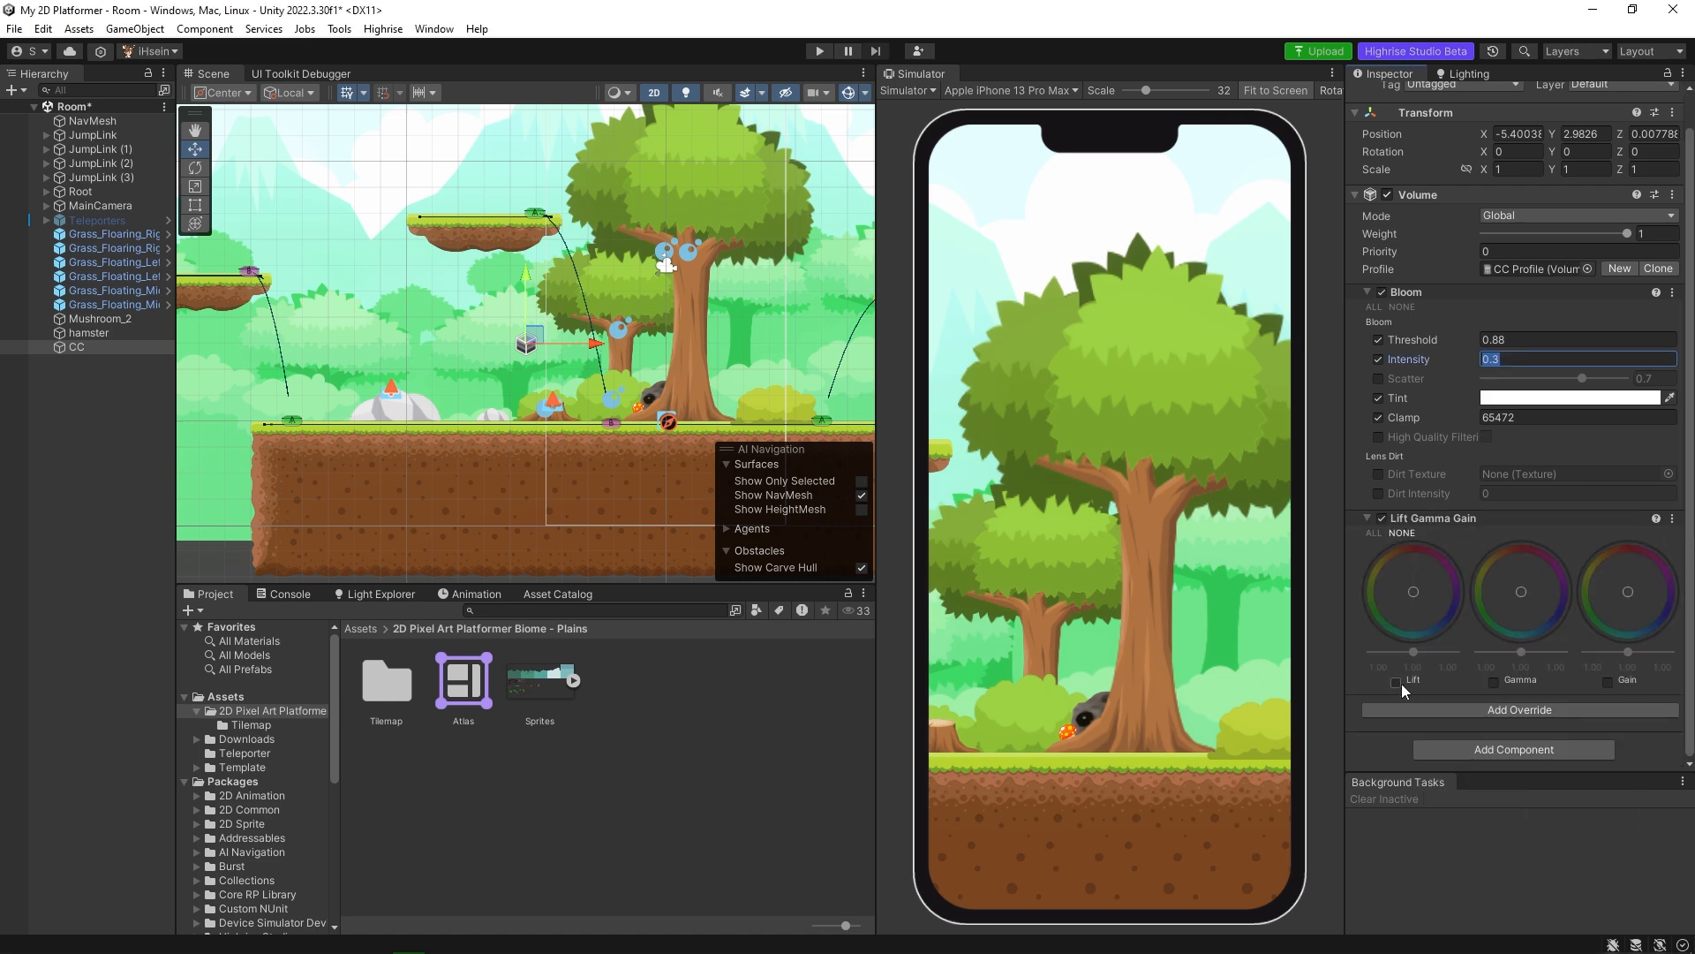
click(1375, 534)
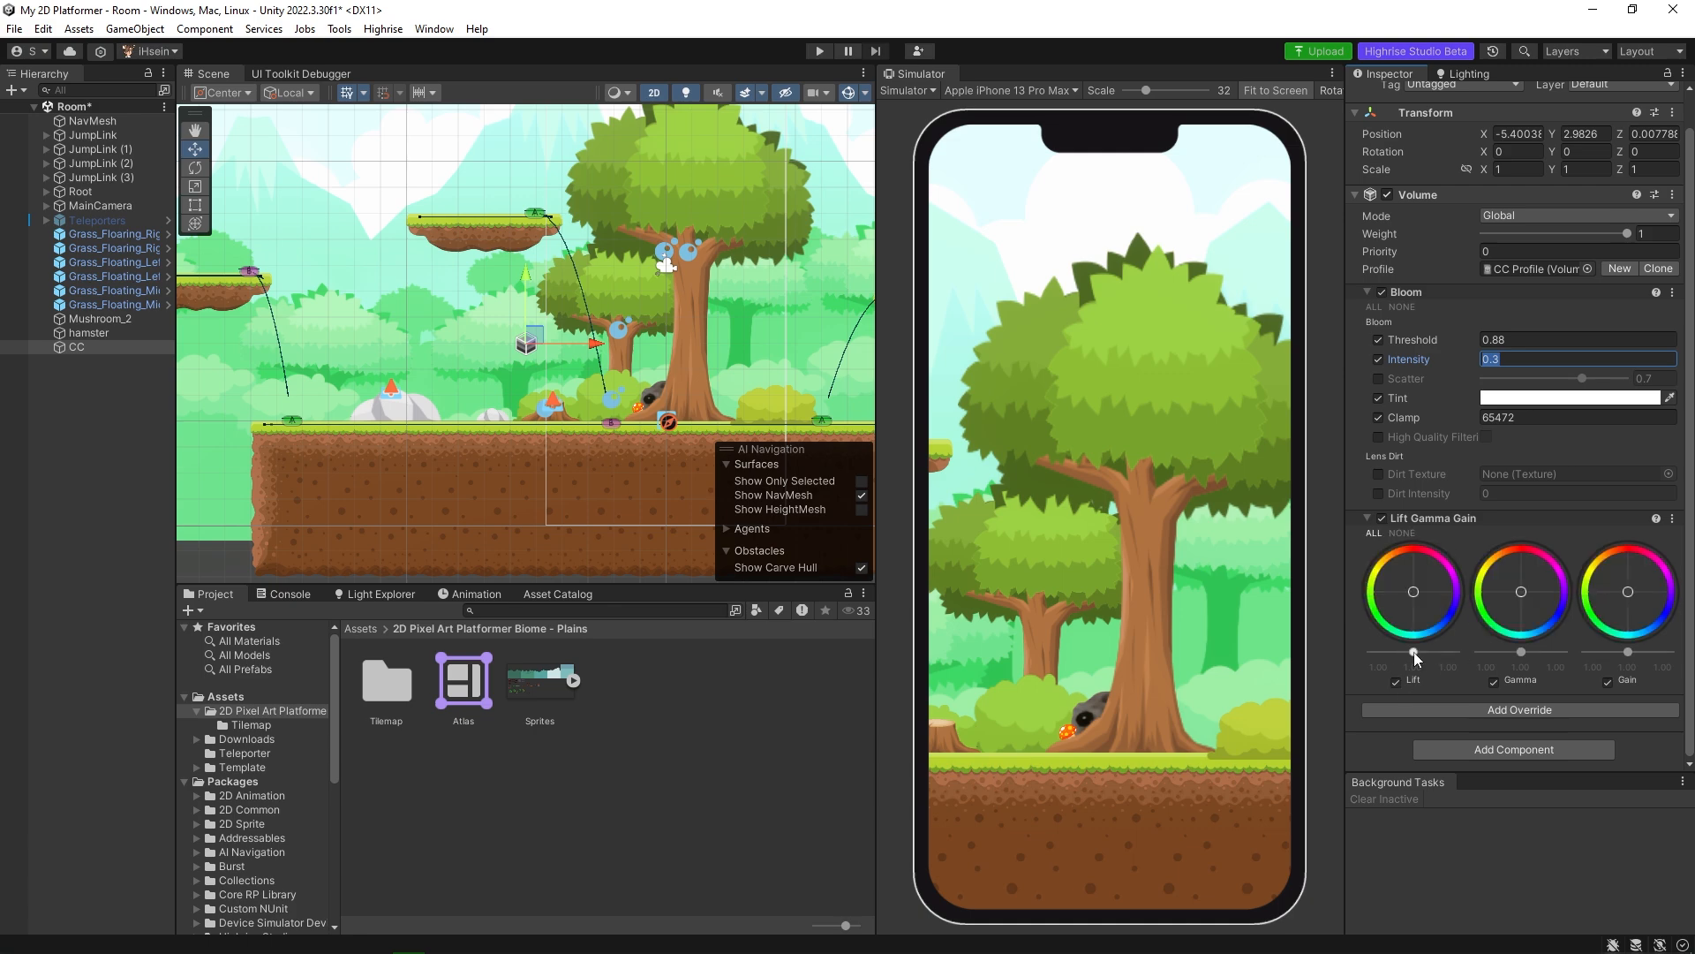
Tint the Lift wheel slightly towards red and raise its slider just above the default.
mouse_move(1412, 652)
mouse_down()
mouse_move(1427, 651)
mouse_move(1411, 653)
mouse_up()
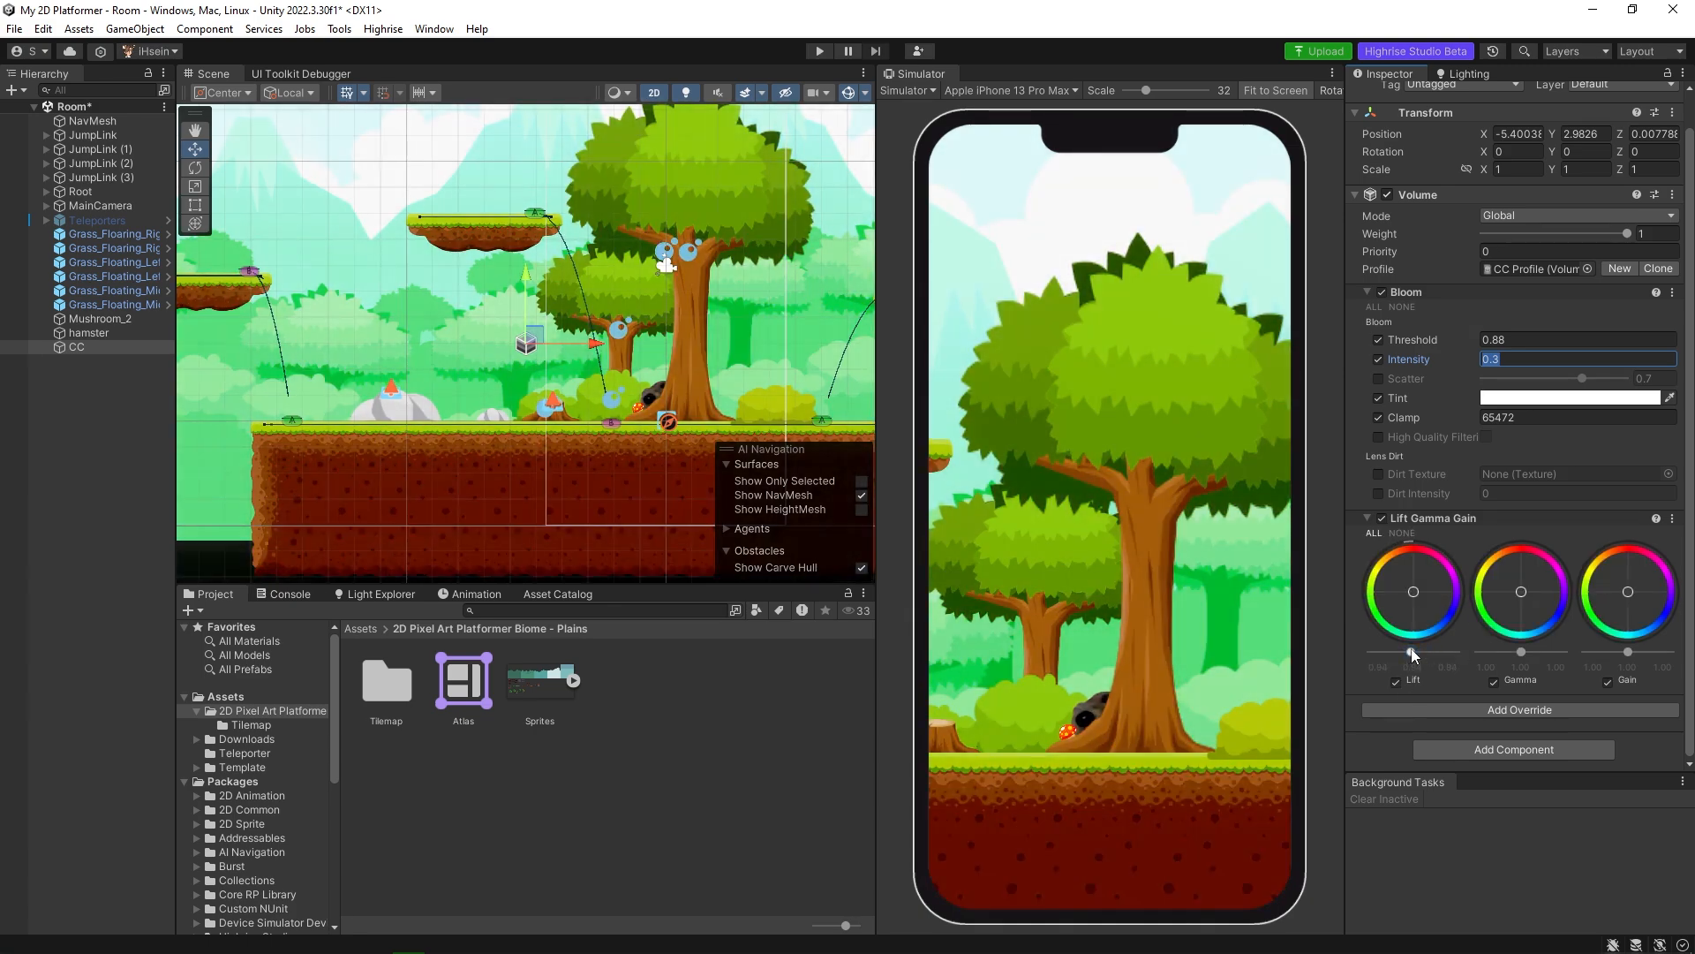
drag(1426, 571, 1478, 531)
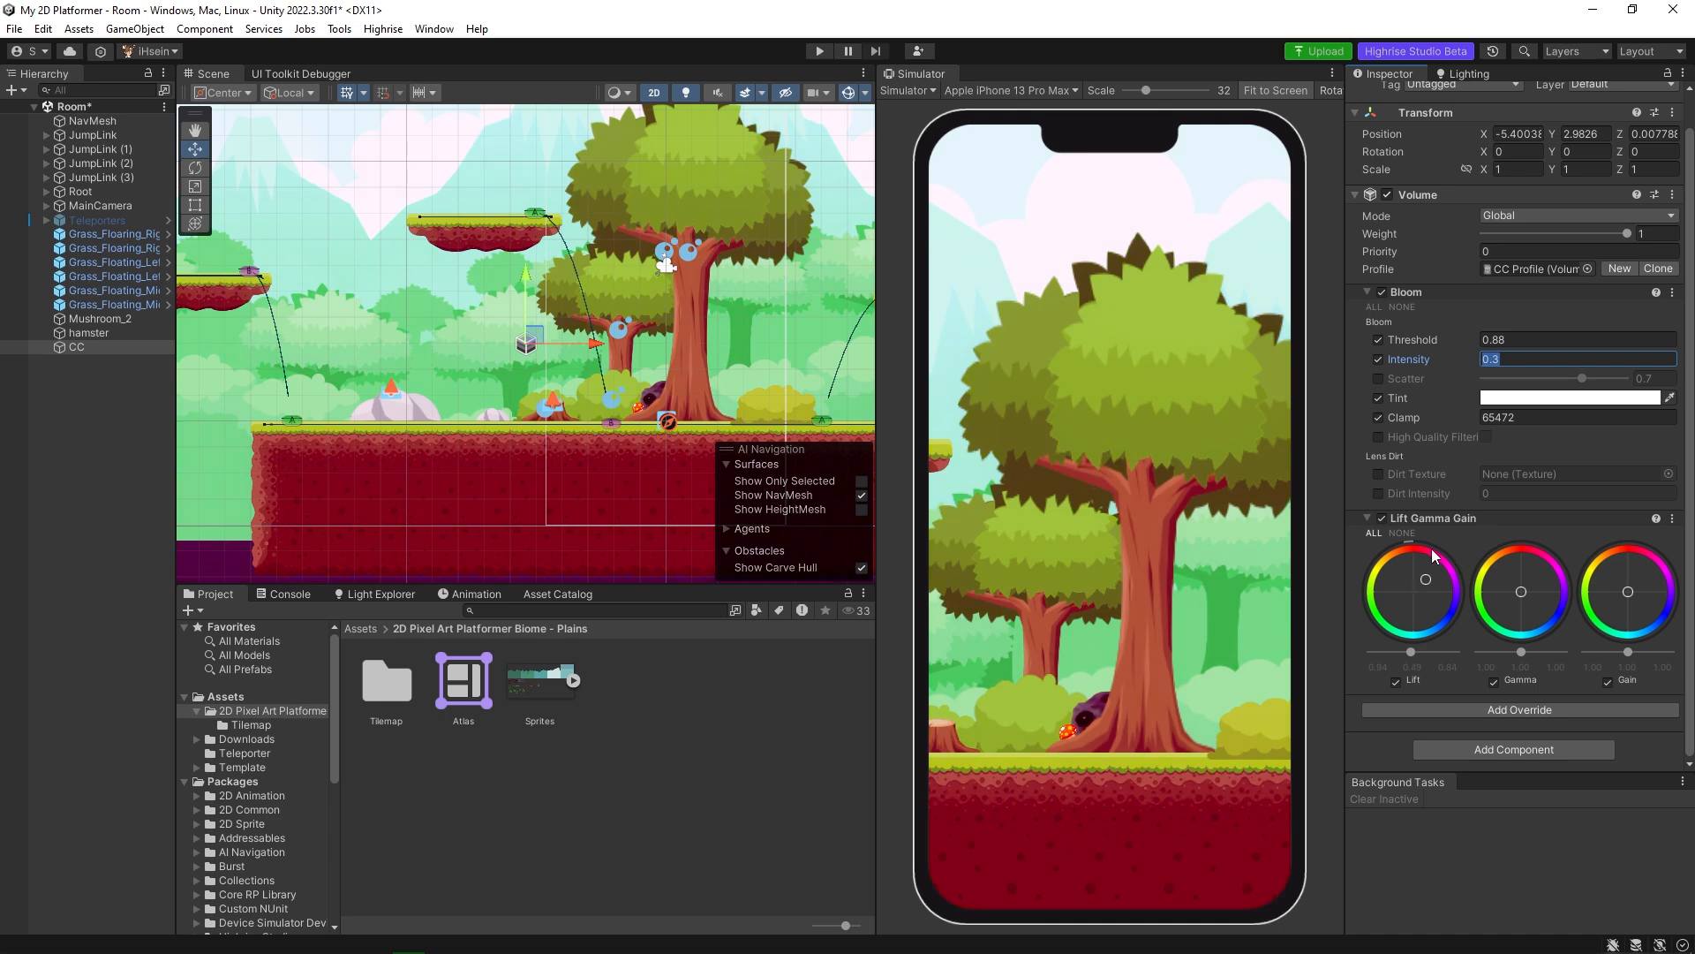
click(1415, 651)
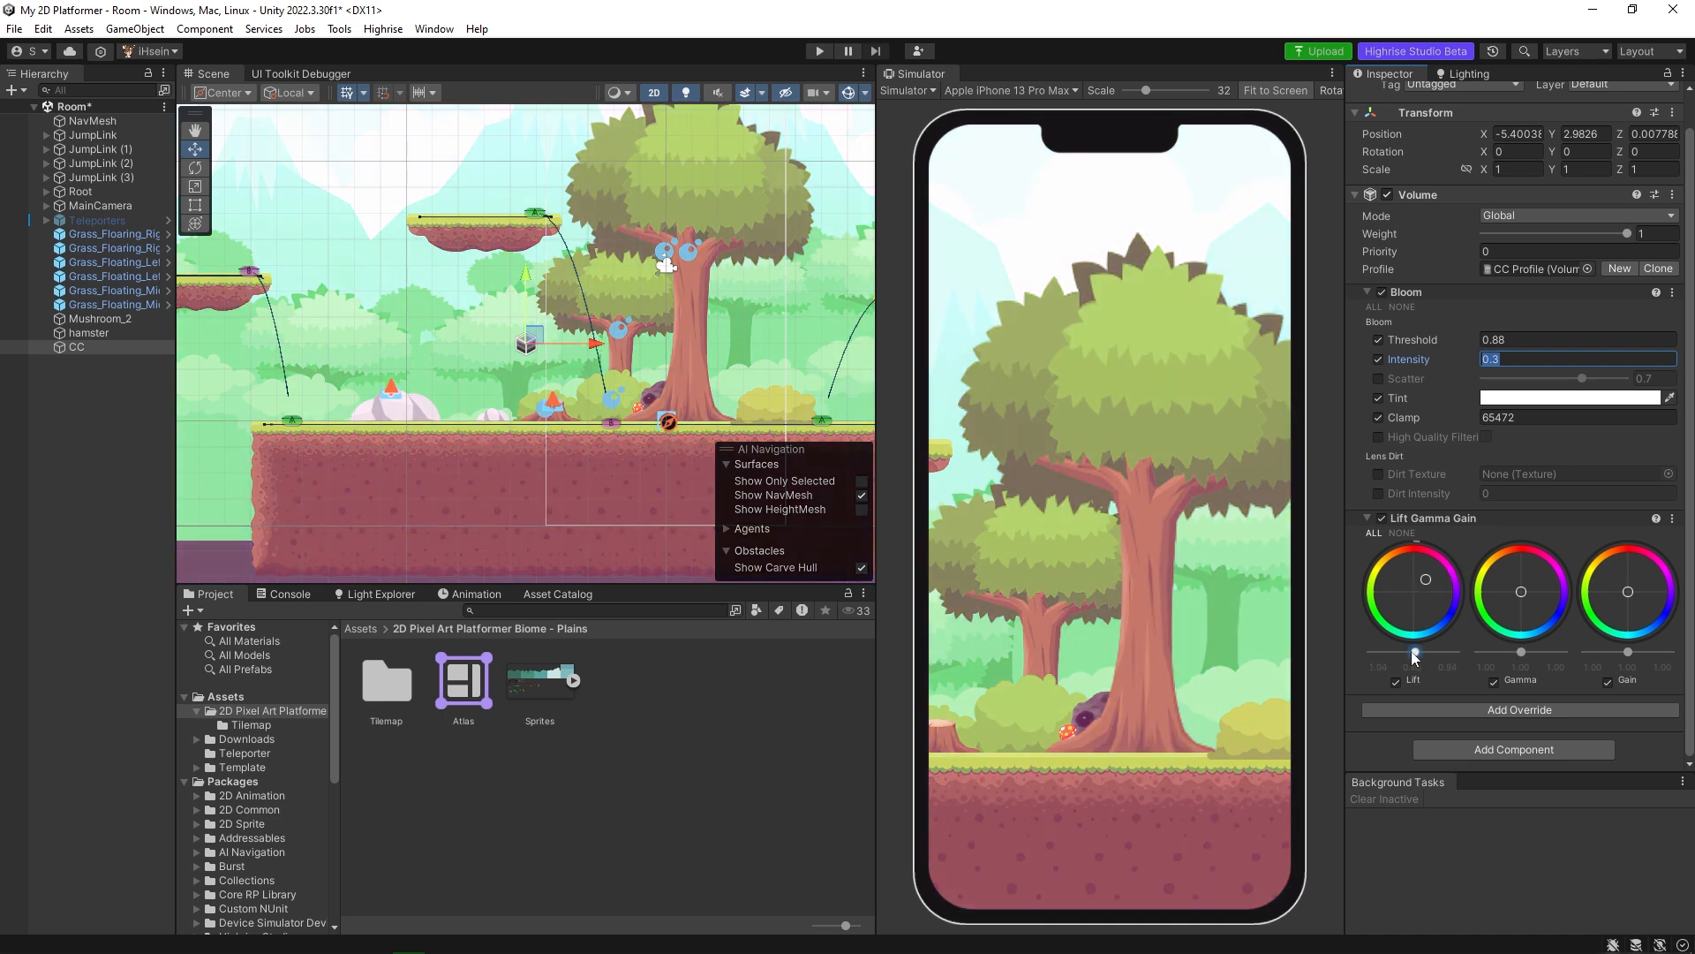
drag(1412, 586, 1363, 601)
Lower the Gamma and Gain sliders slightly and keep both colour wheels close to neutral.
drag(1519, 596, 1521, 653)
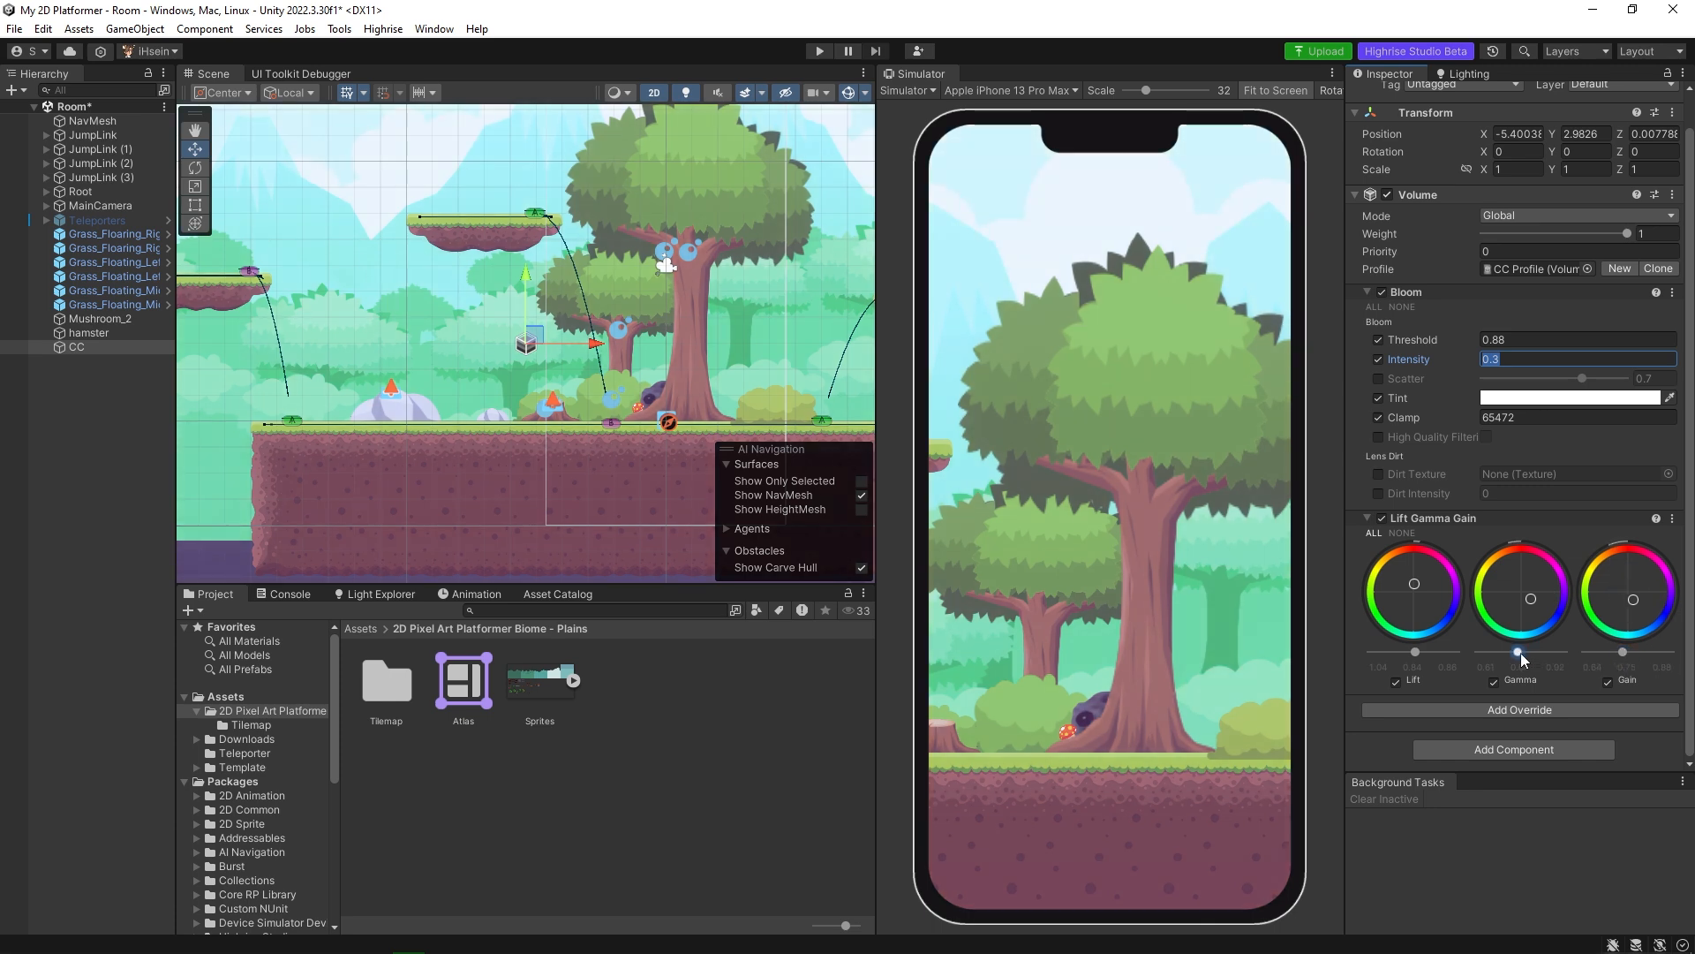
drag(1508, 576, 1488, 560)
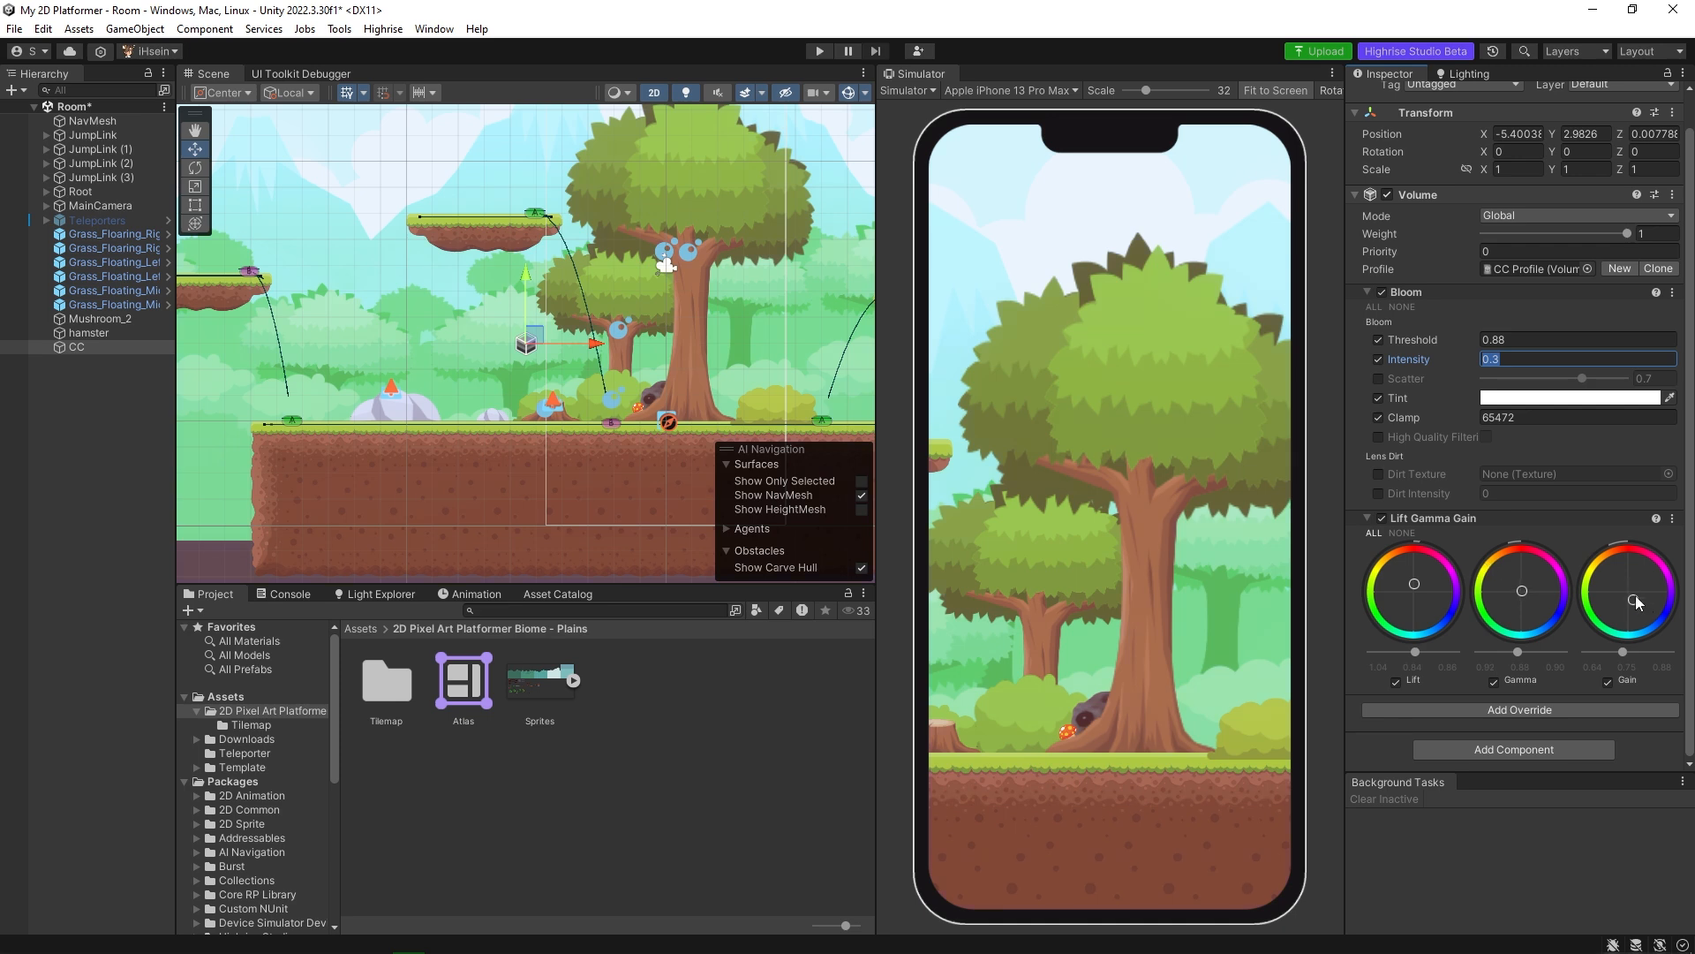
drag(1635, 596, 1630, 590)
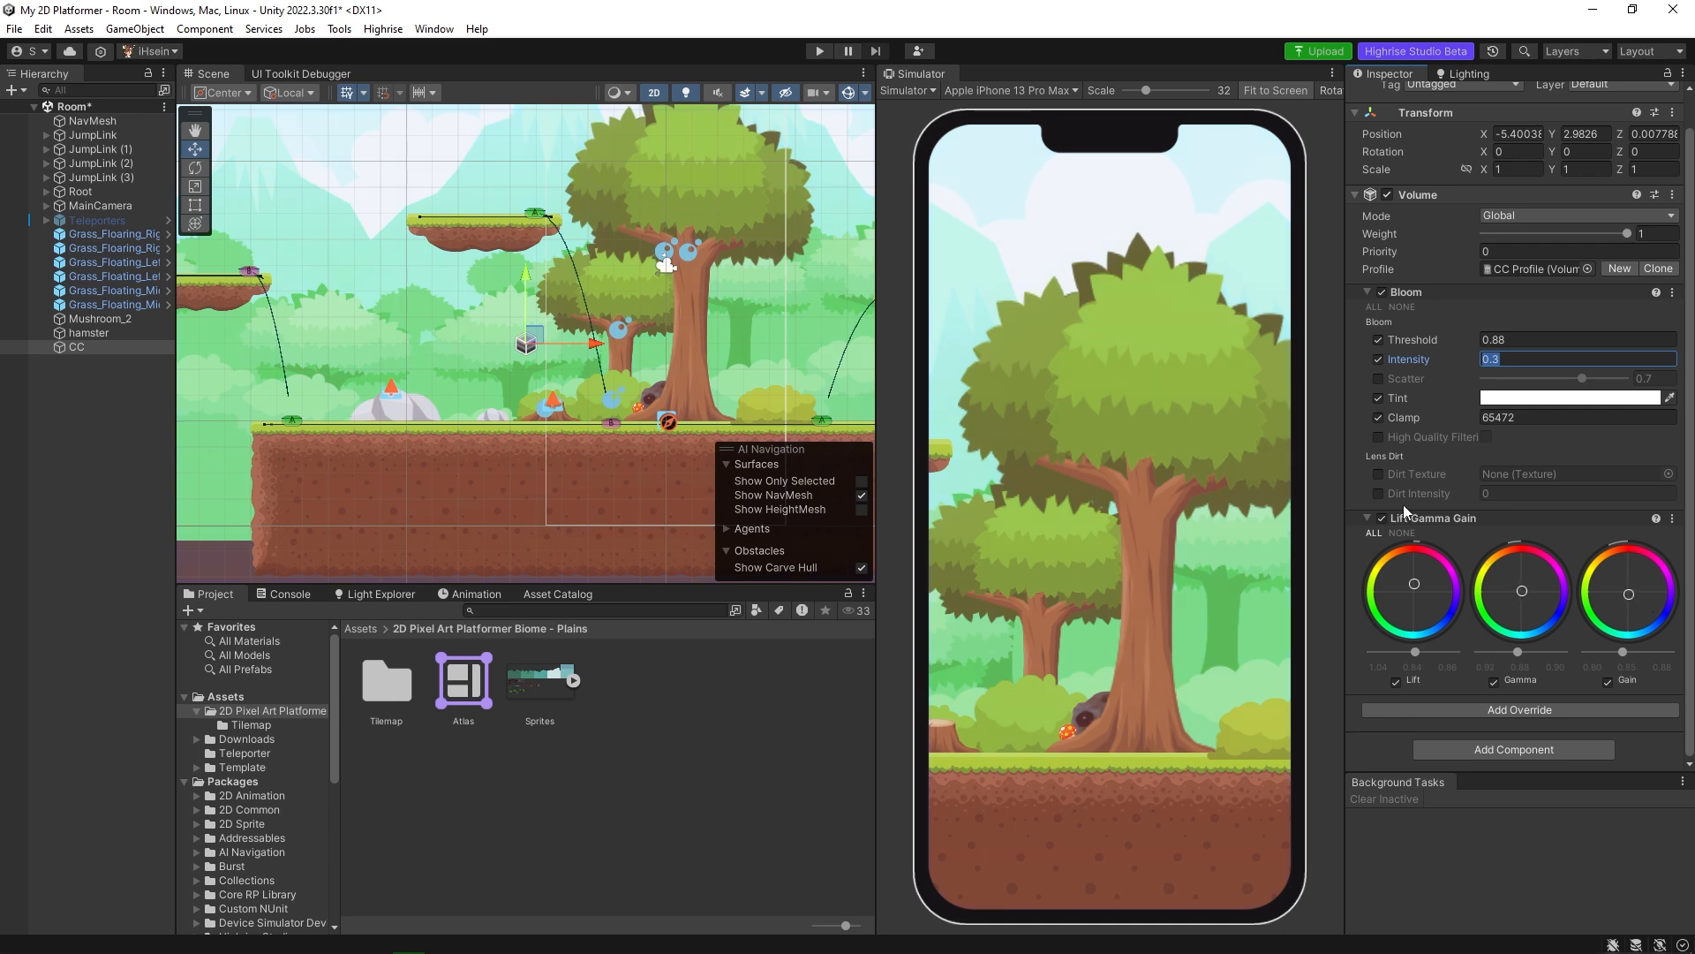
Add a Vignette override to the CC volume, enabling Intensity at 0.429 and Smoothness at 0.275.
click(1496, 713)
click(1487, 498)
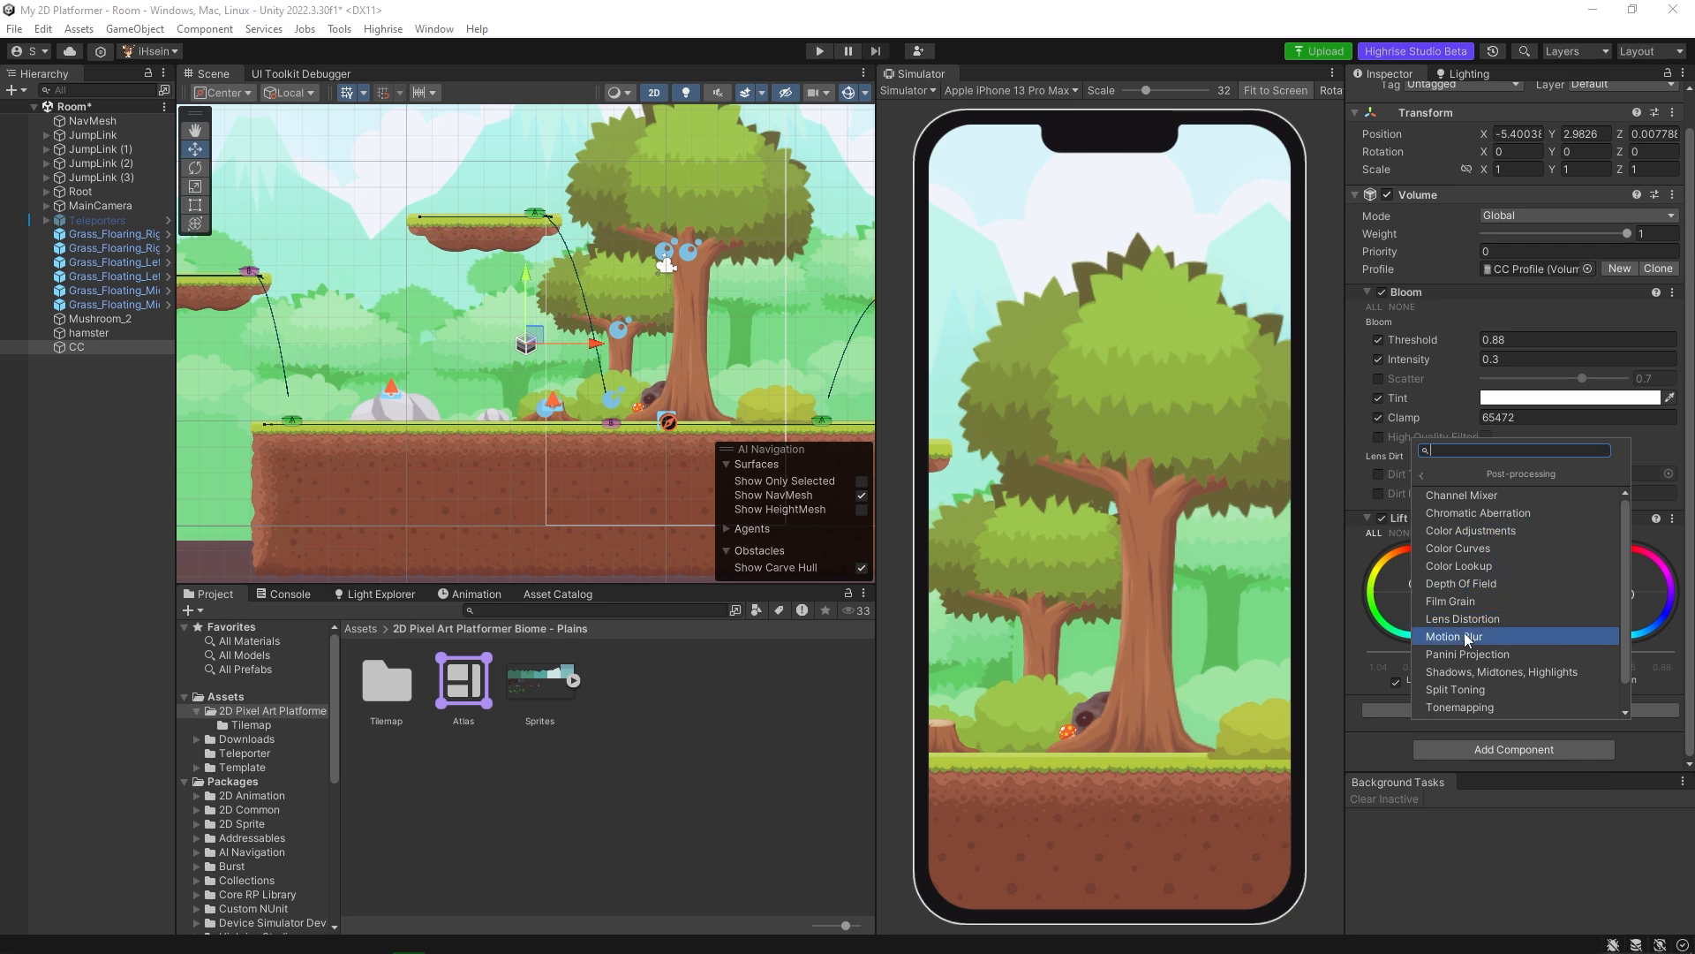
click(1483, 694)
scroll(1367, 629, down, 3)
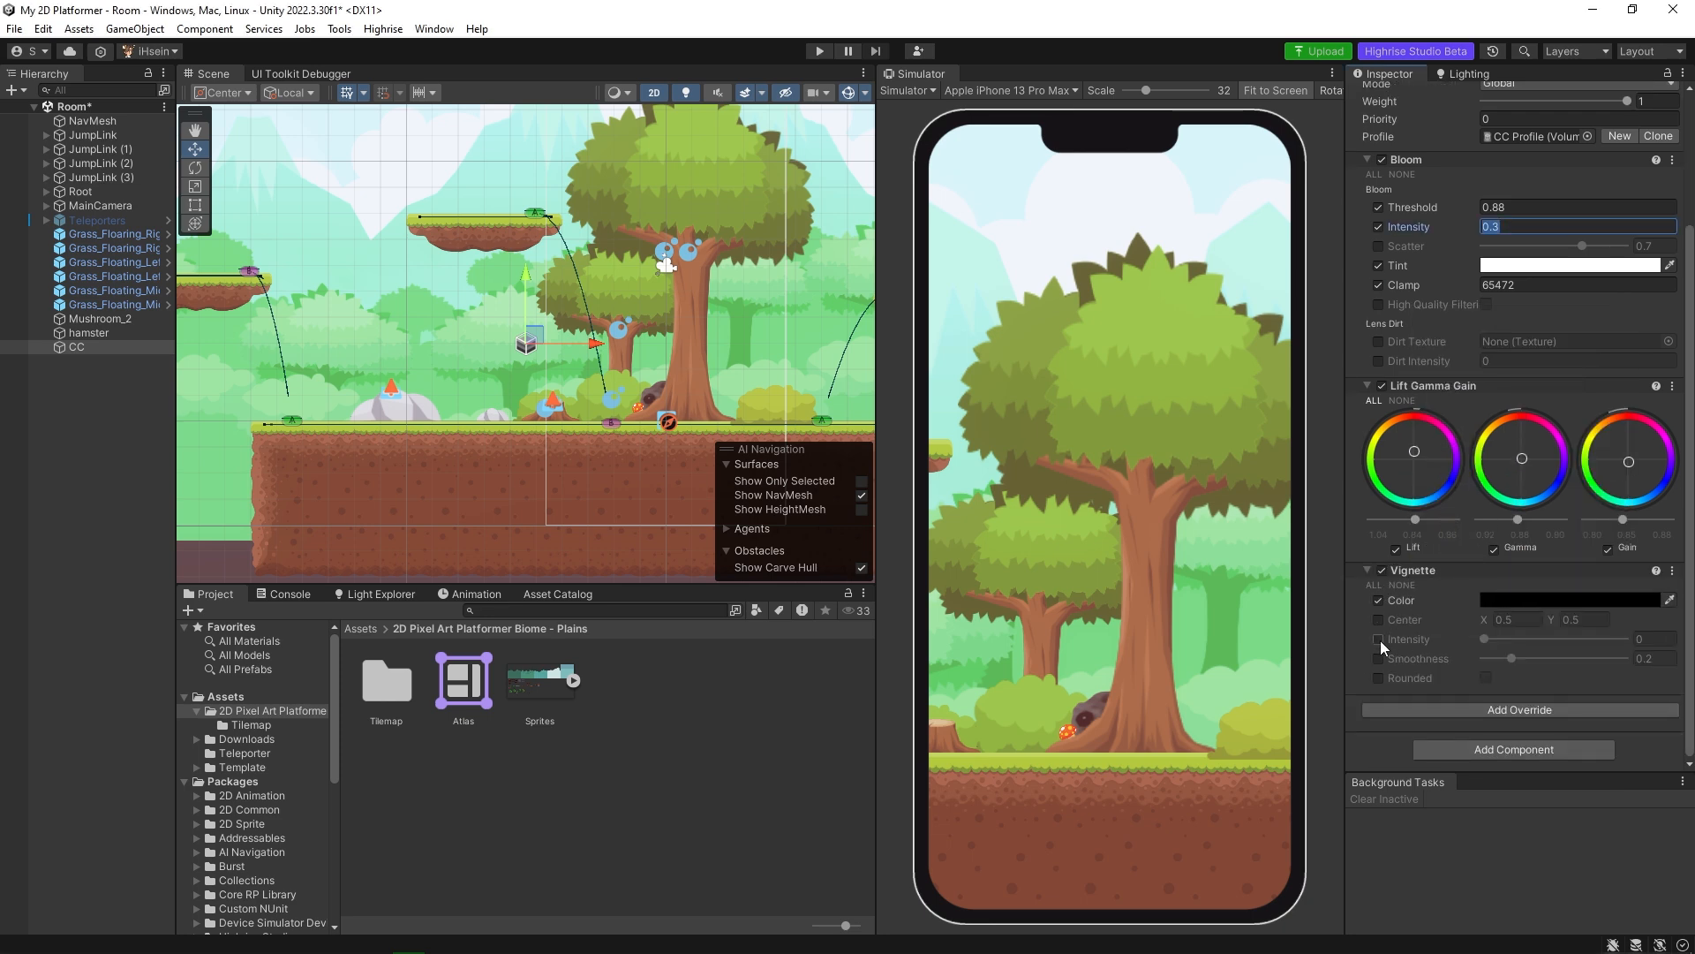
click(1378, 639)
click(1379, 659)
drag(1485, 639, 1521, 657)
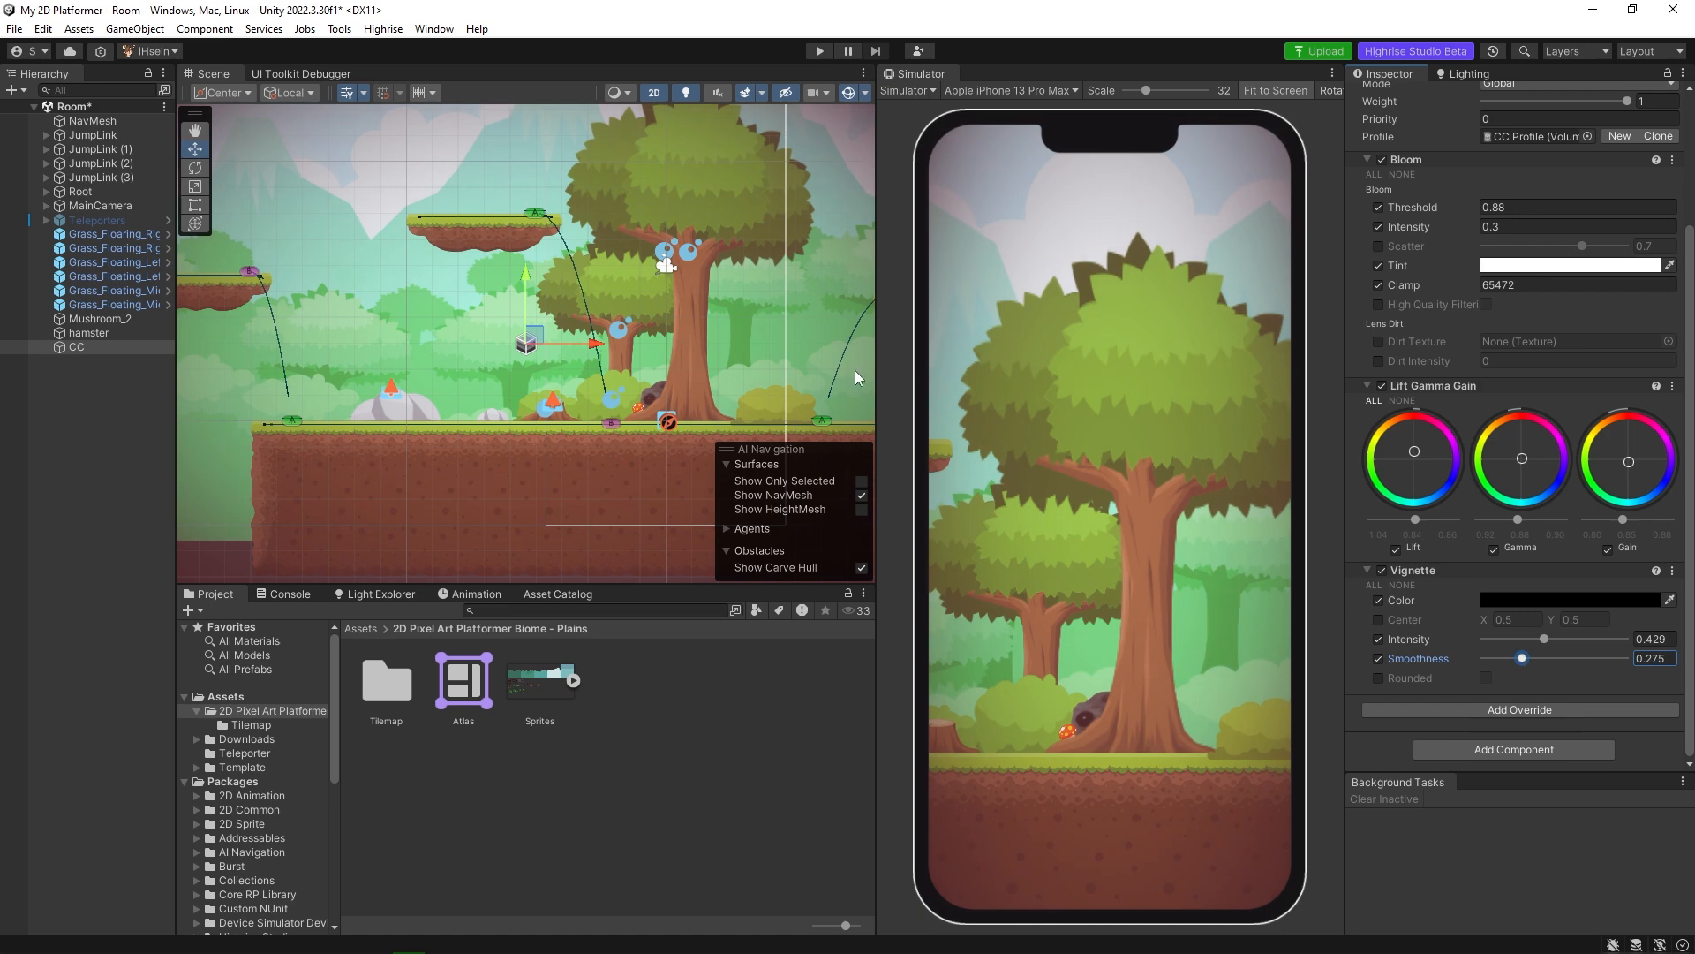
Move the CC volume object horizontally in the scene to about X -9.91.
scroll(670, 401, down, 8)
scroll(637, 369, up, 8)
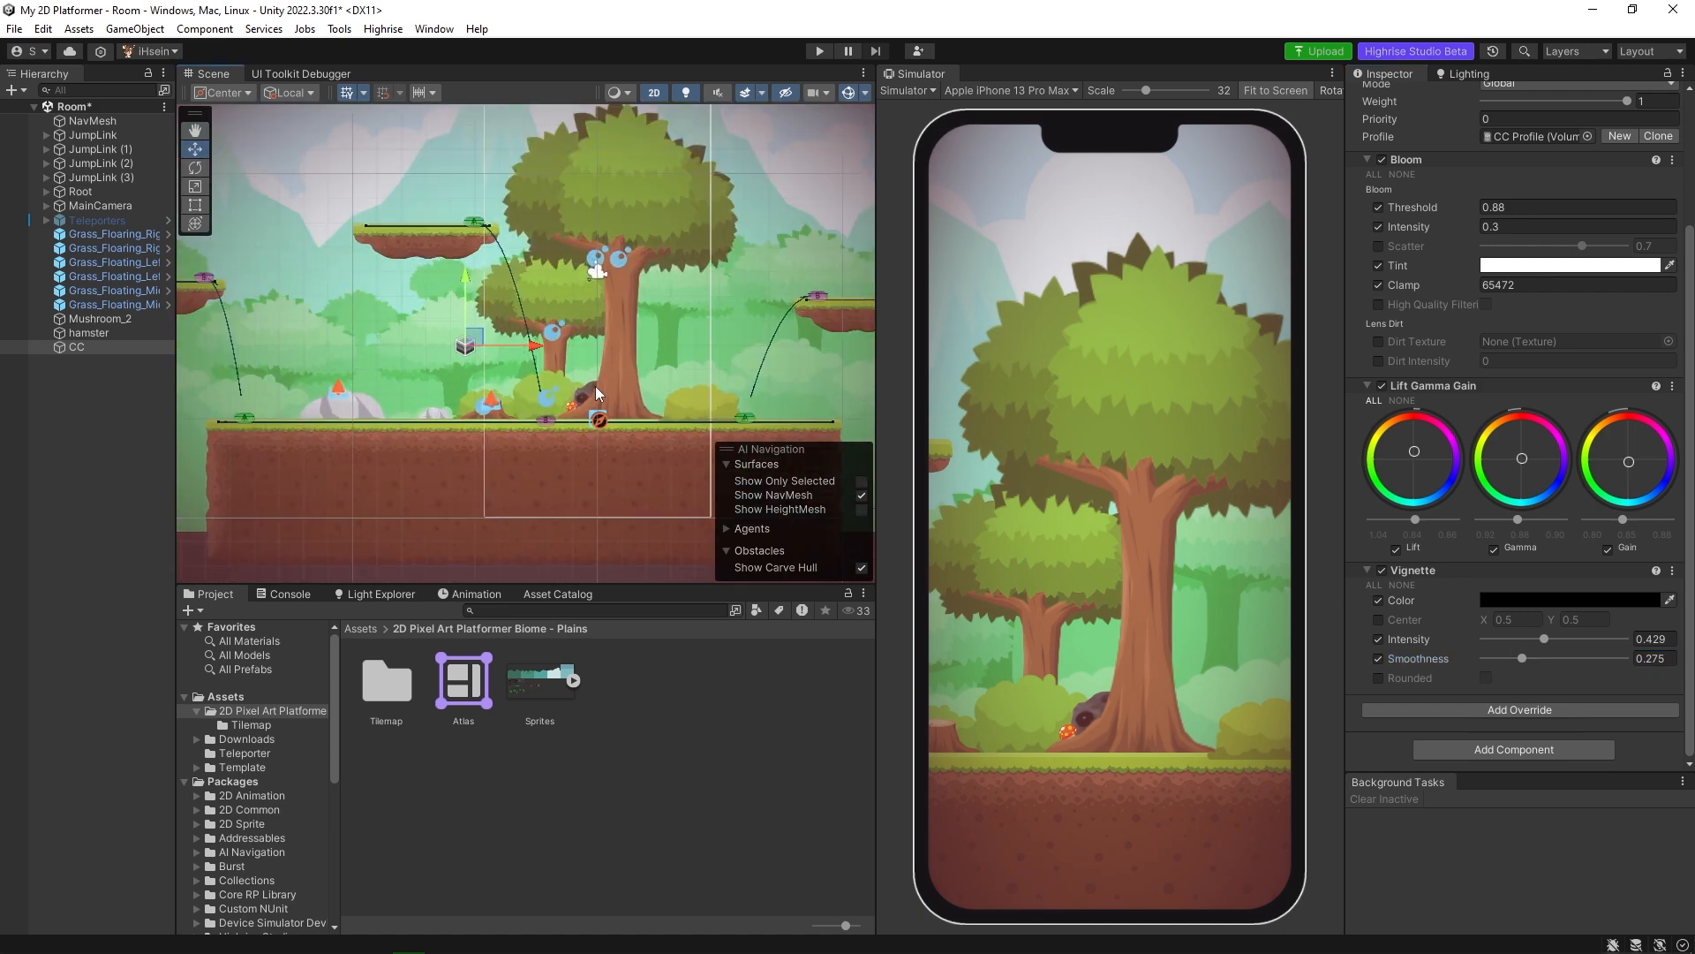
drag(535, 346, 426, 341)
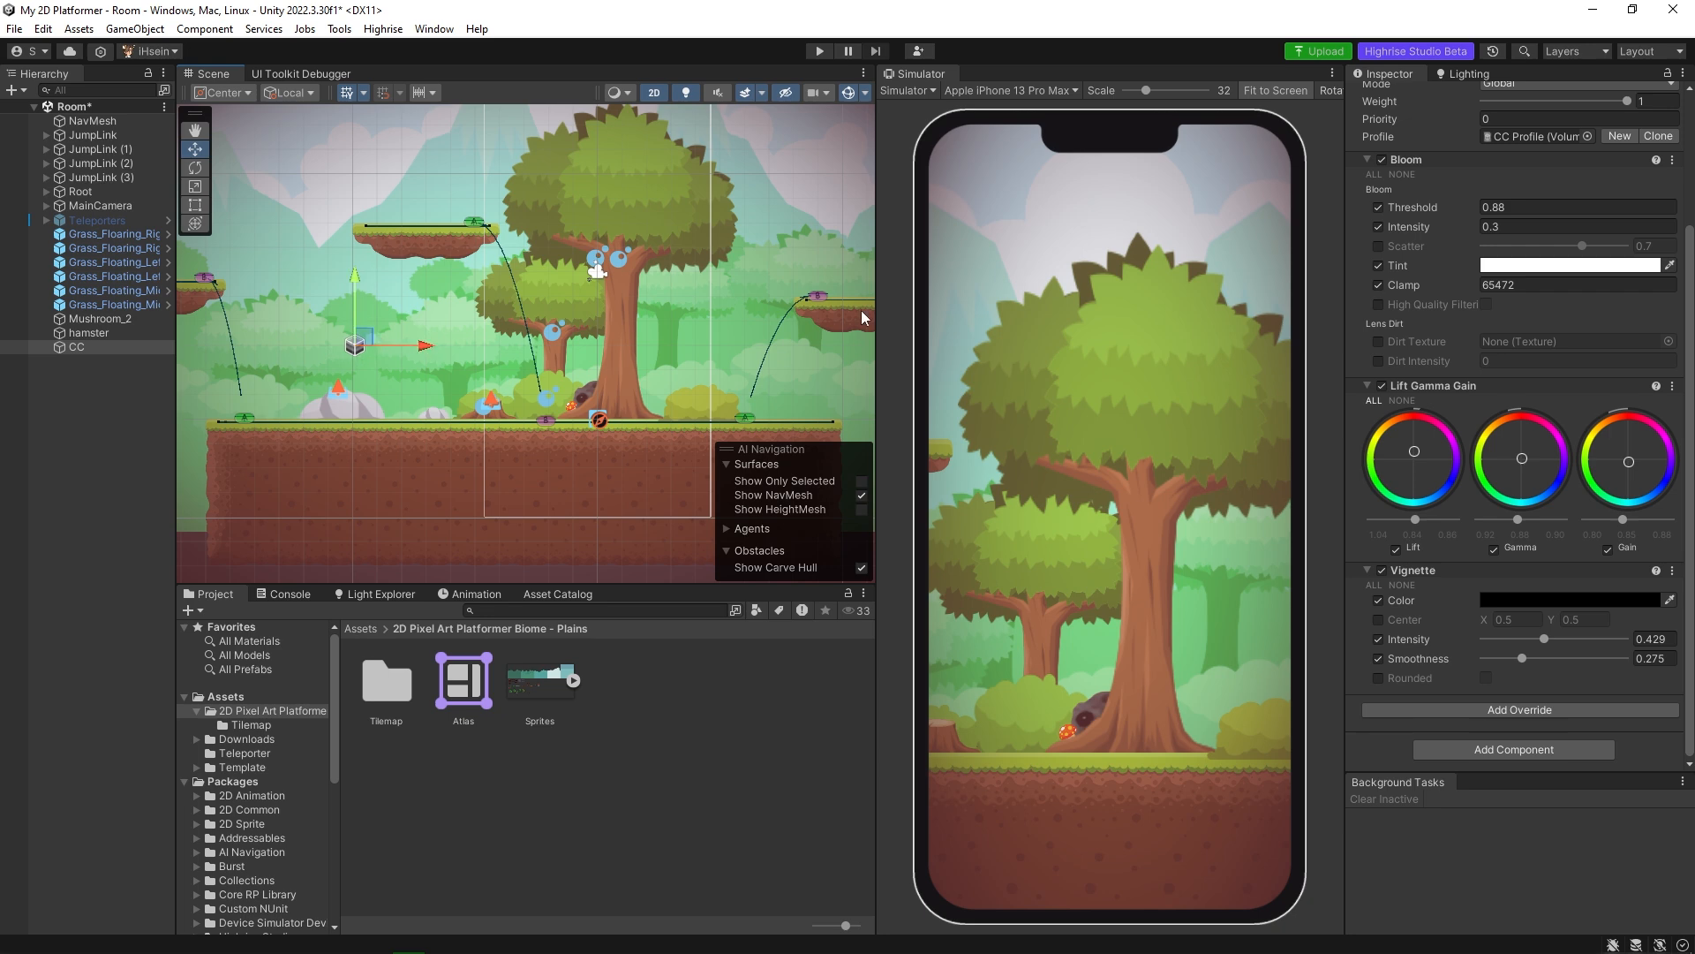
scroll(1422, 415, up, 4)
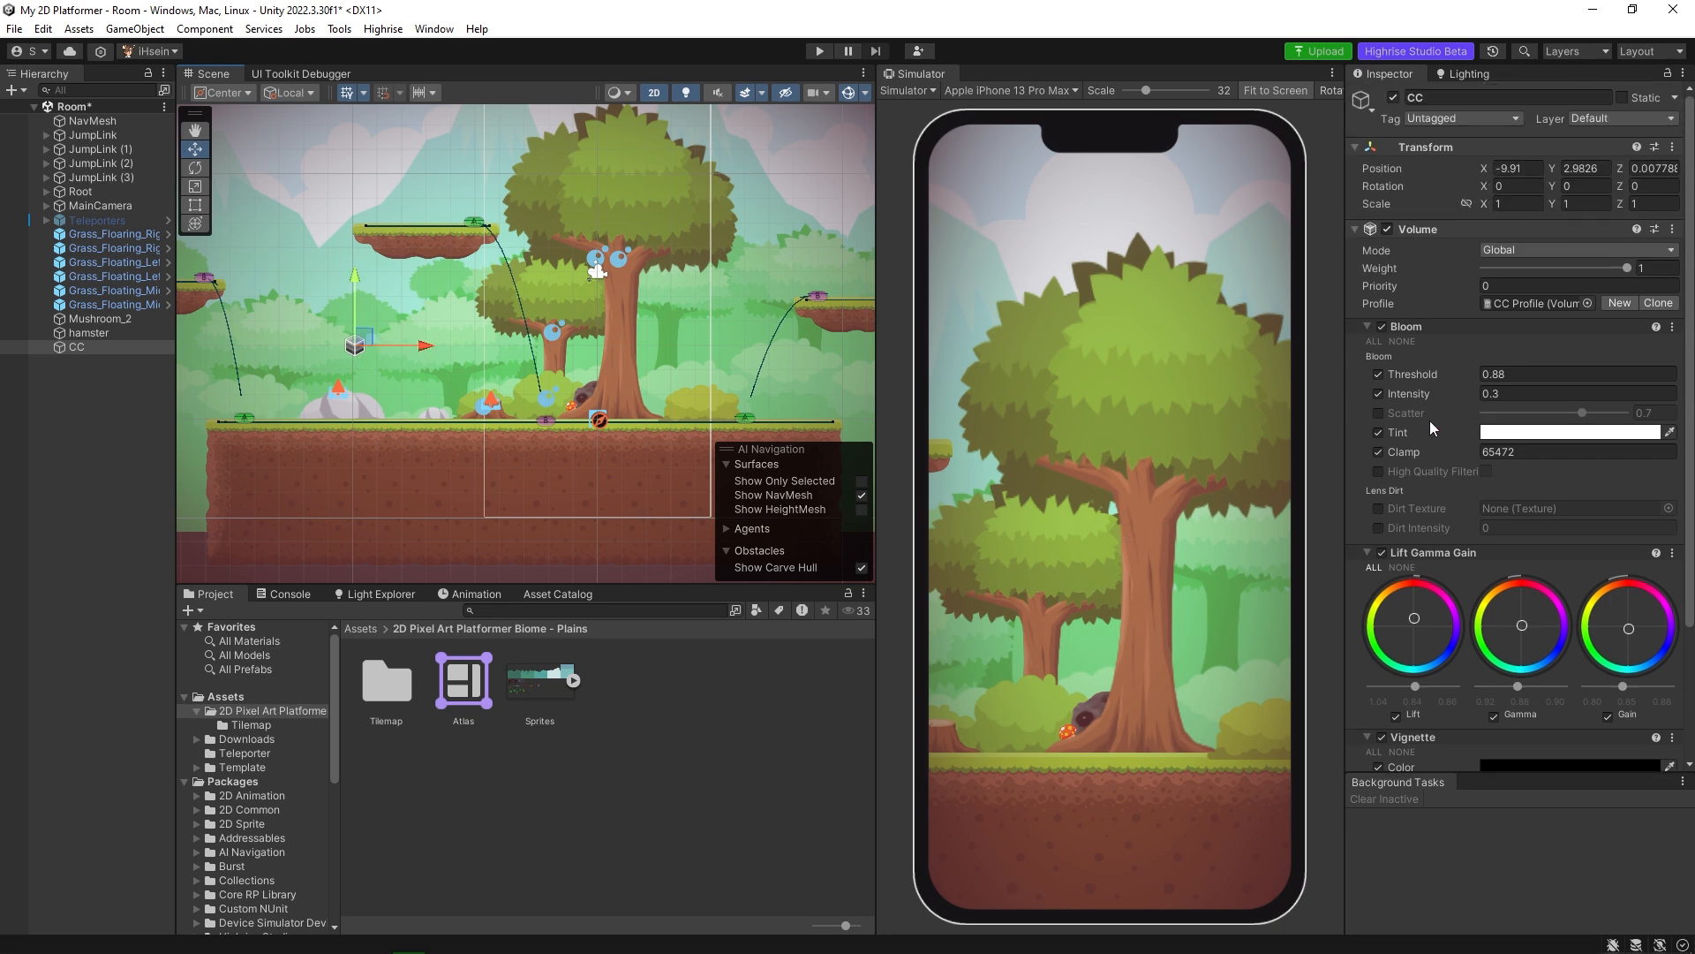
scroll(1429, 423, down, 4)
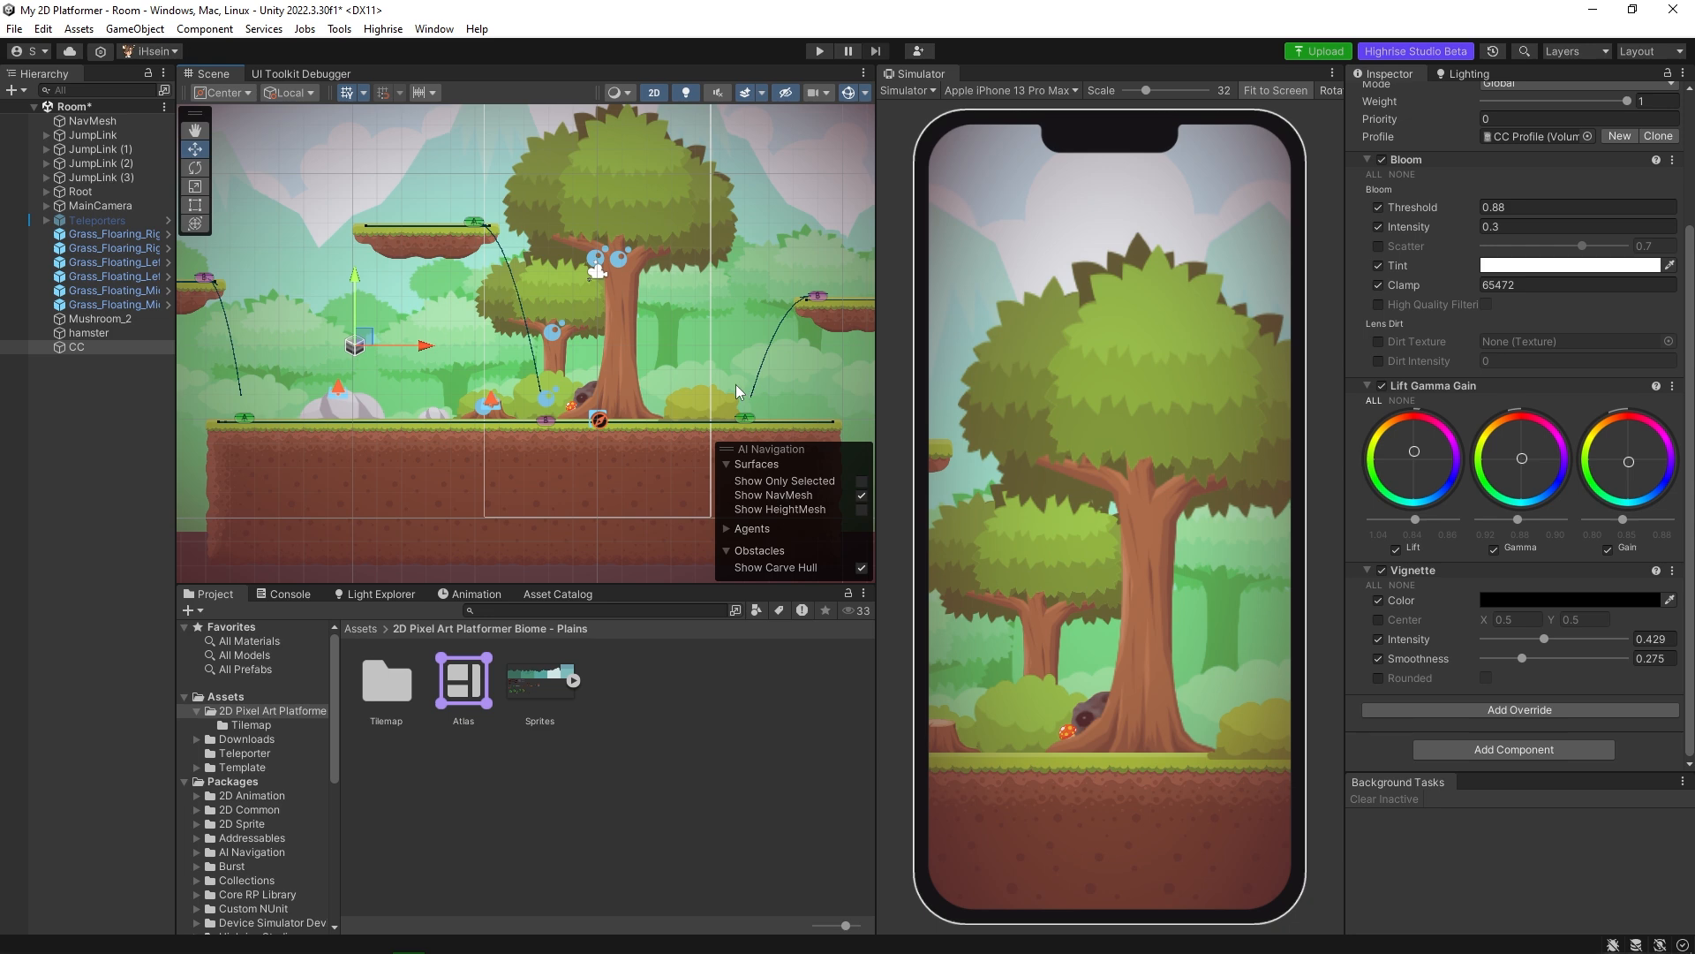
scroll(1419, 556, up, 4)
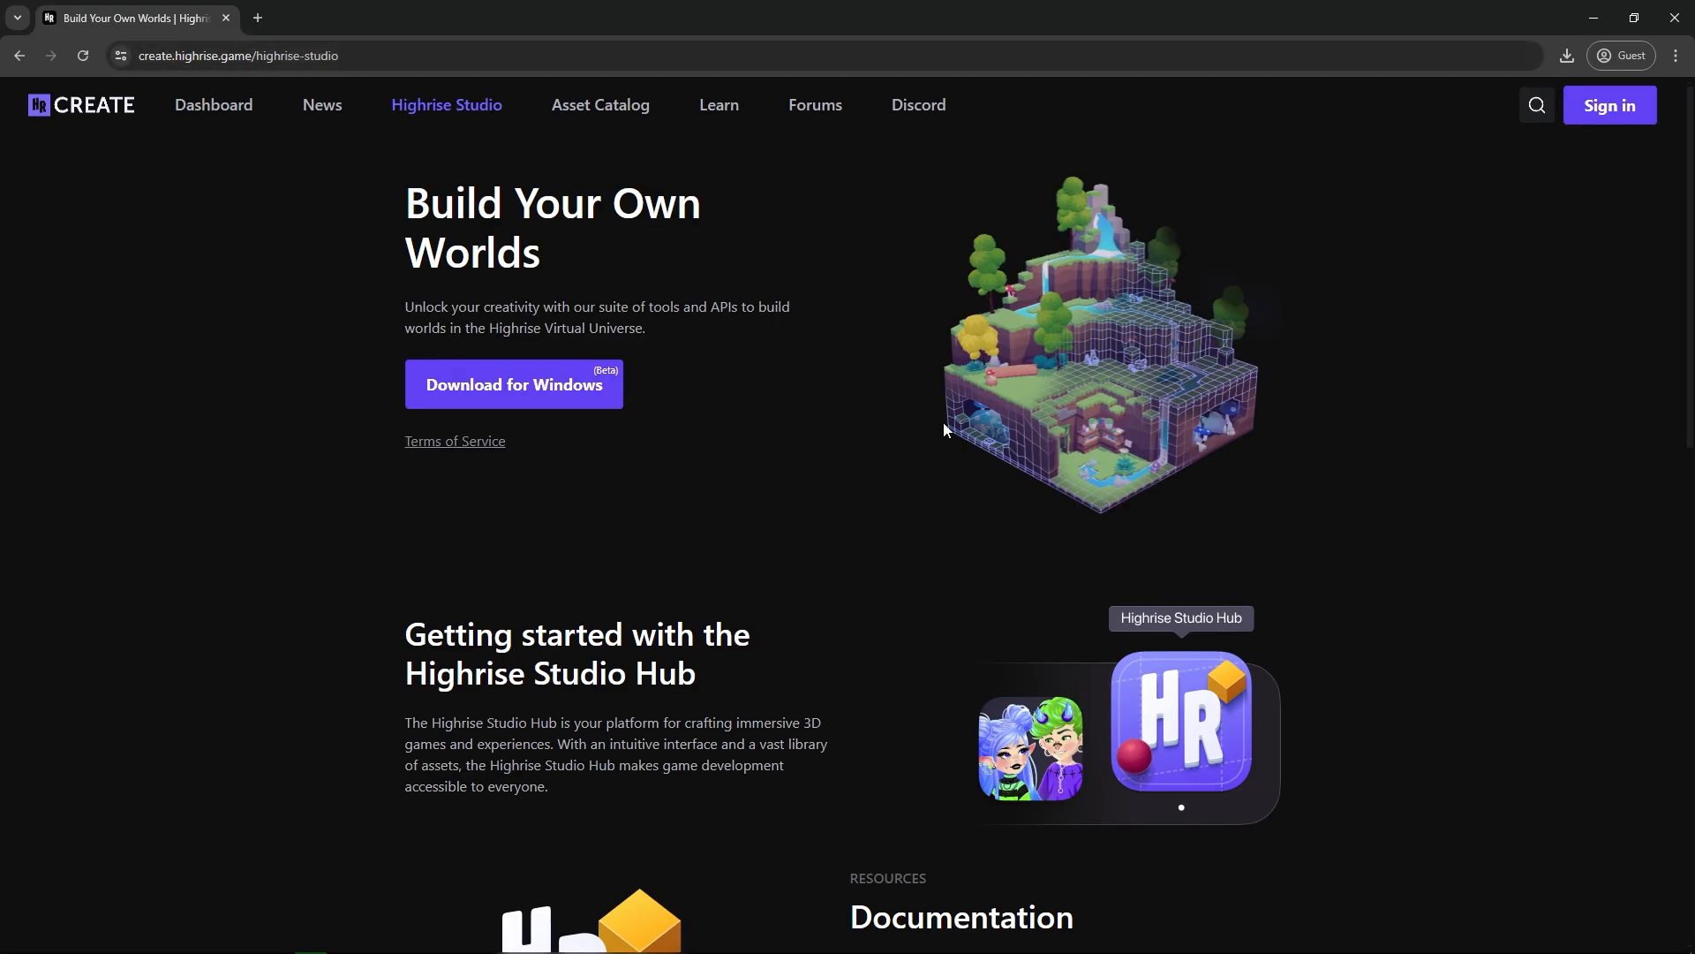
Switch to the Highrise Create website in the browser, sign in and open the dashboard's Creations page.
click(1634, 109)
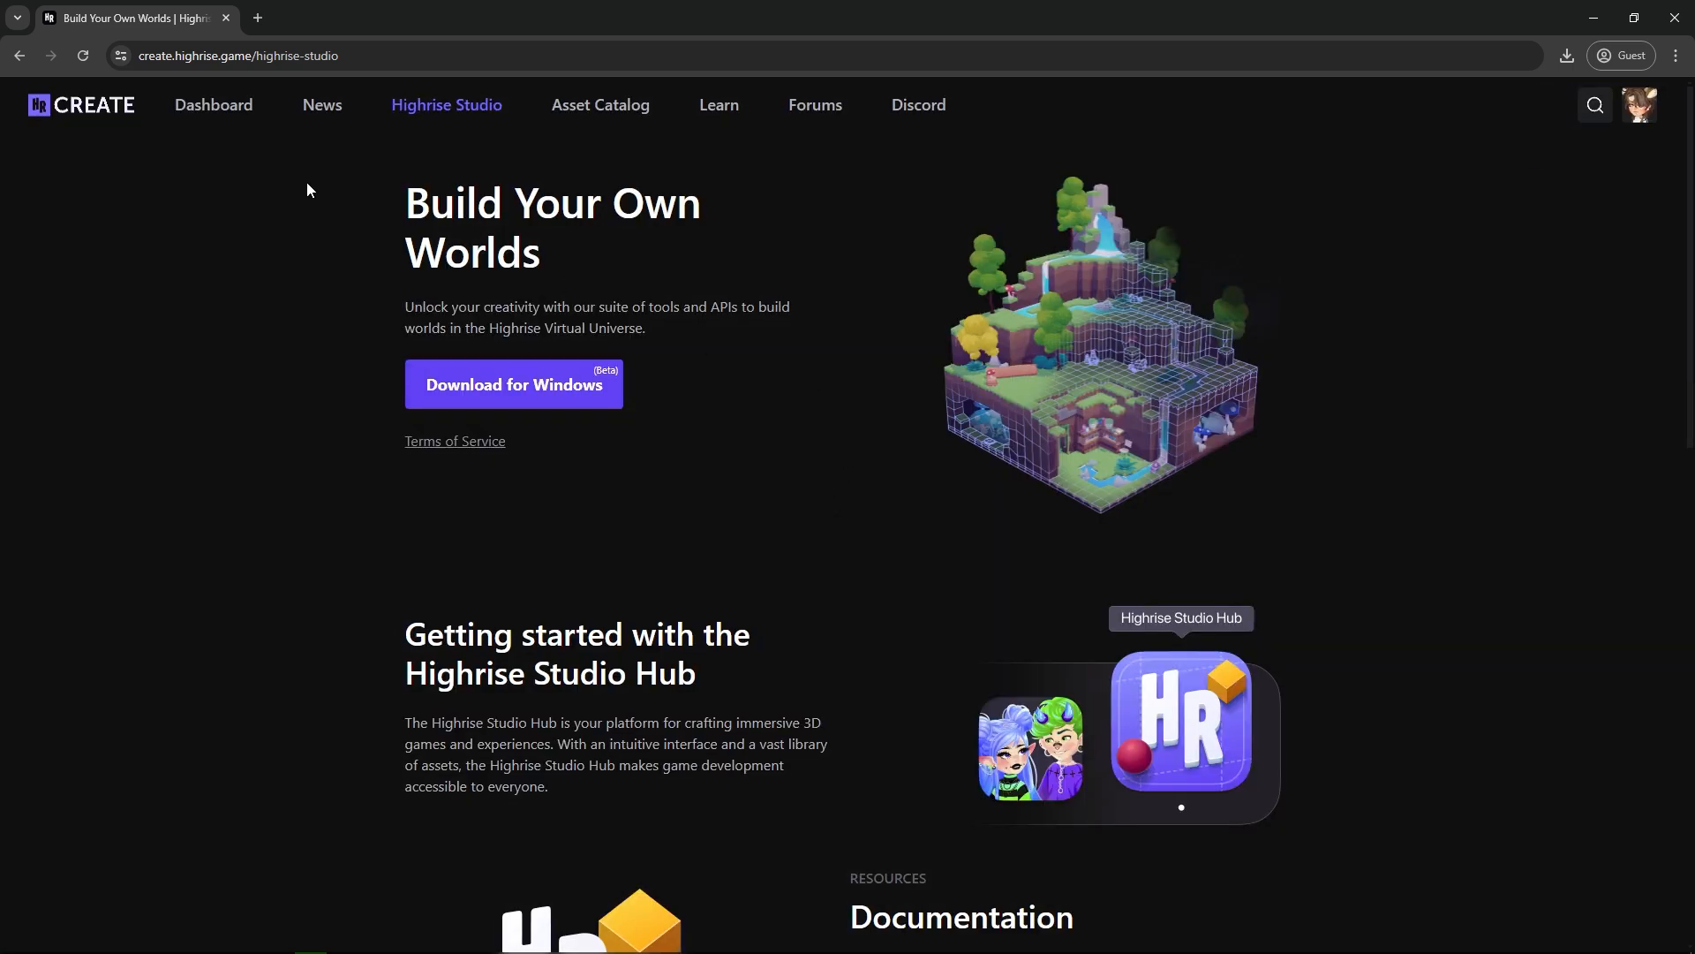
click(205, 109)
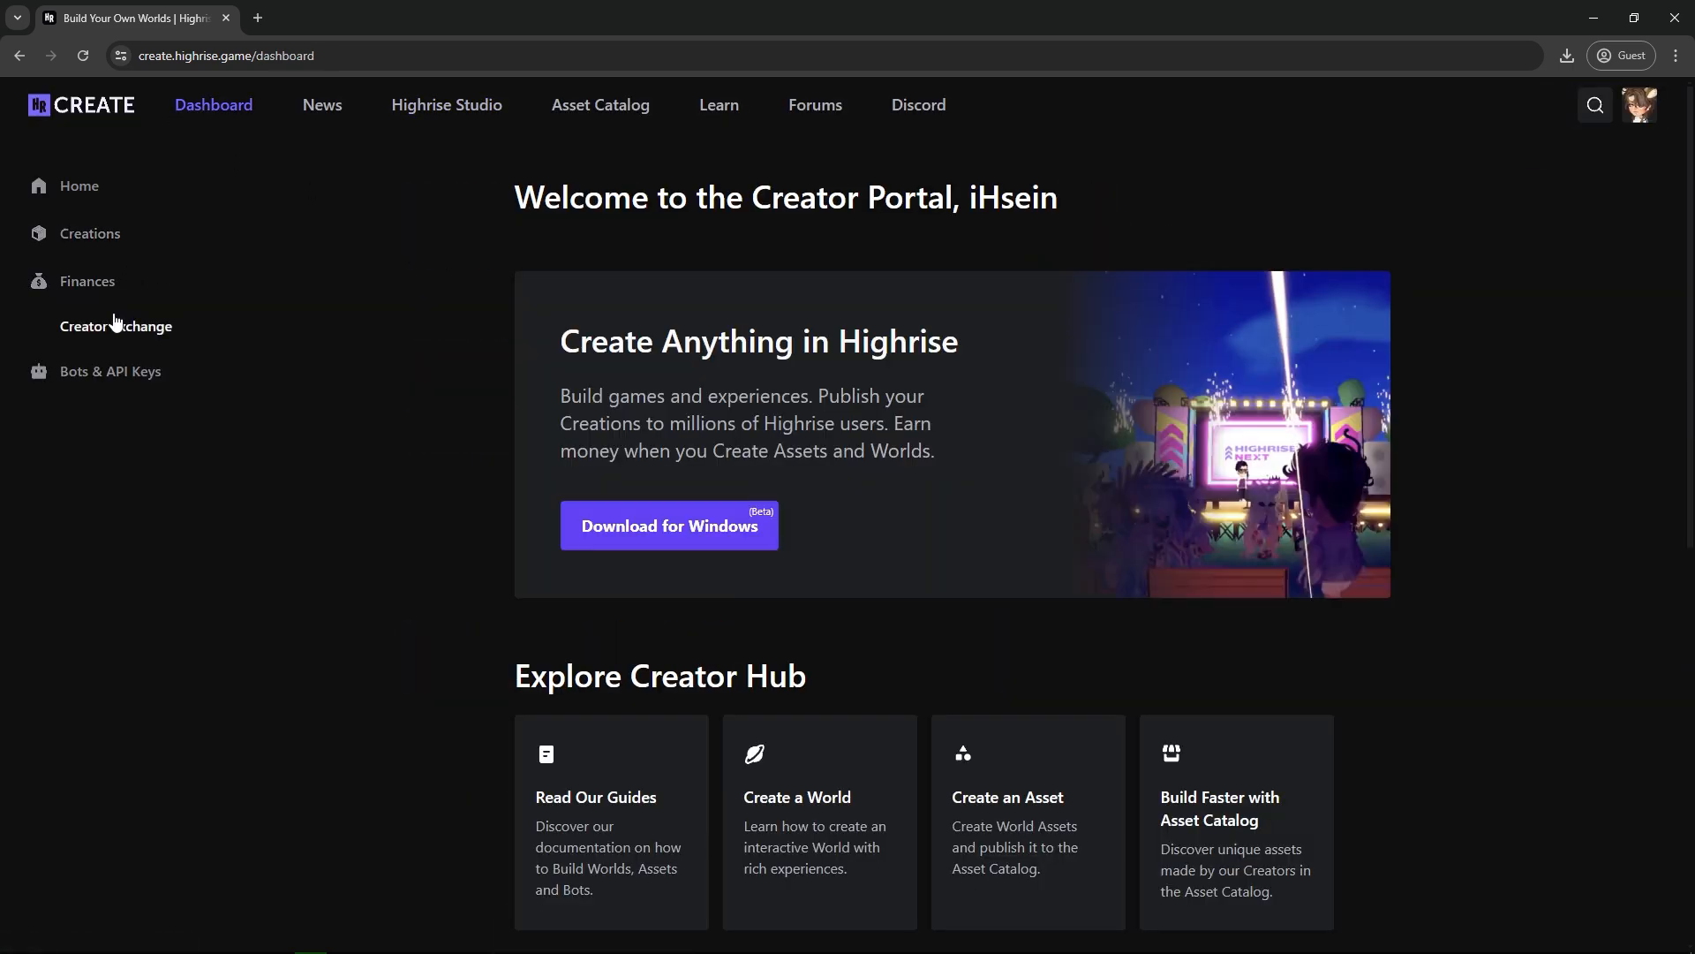
click(90, 237)
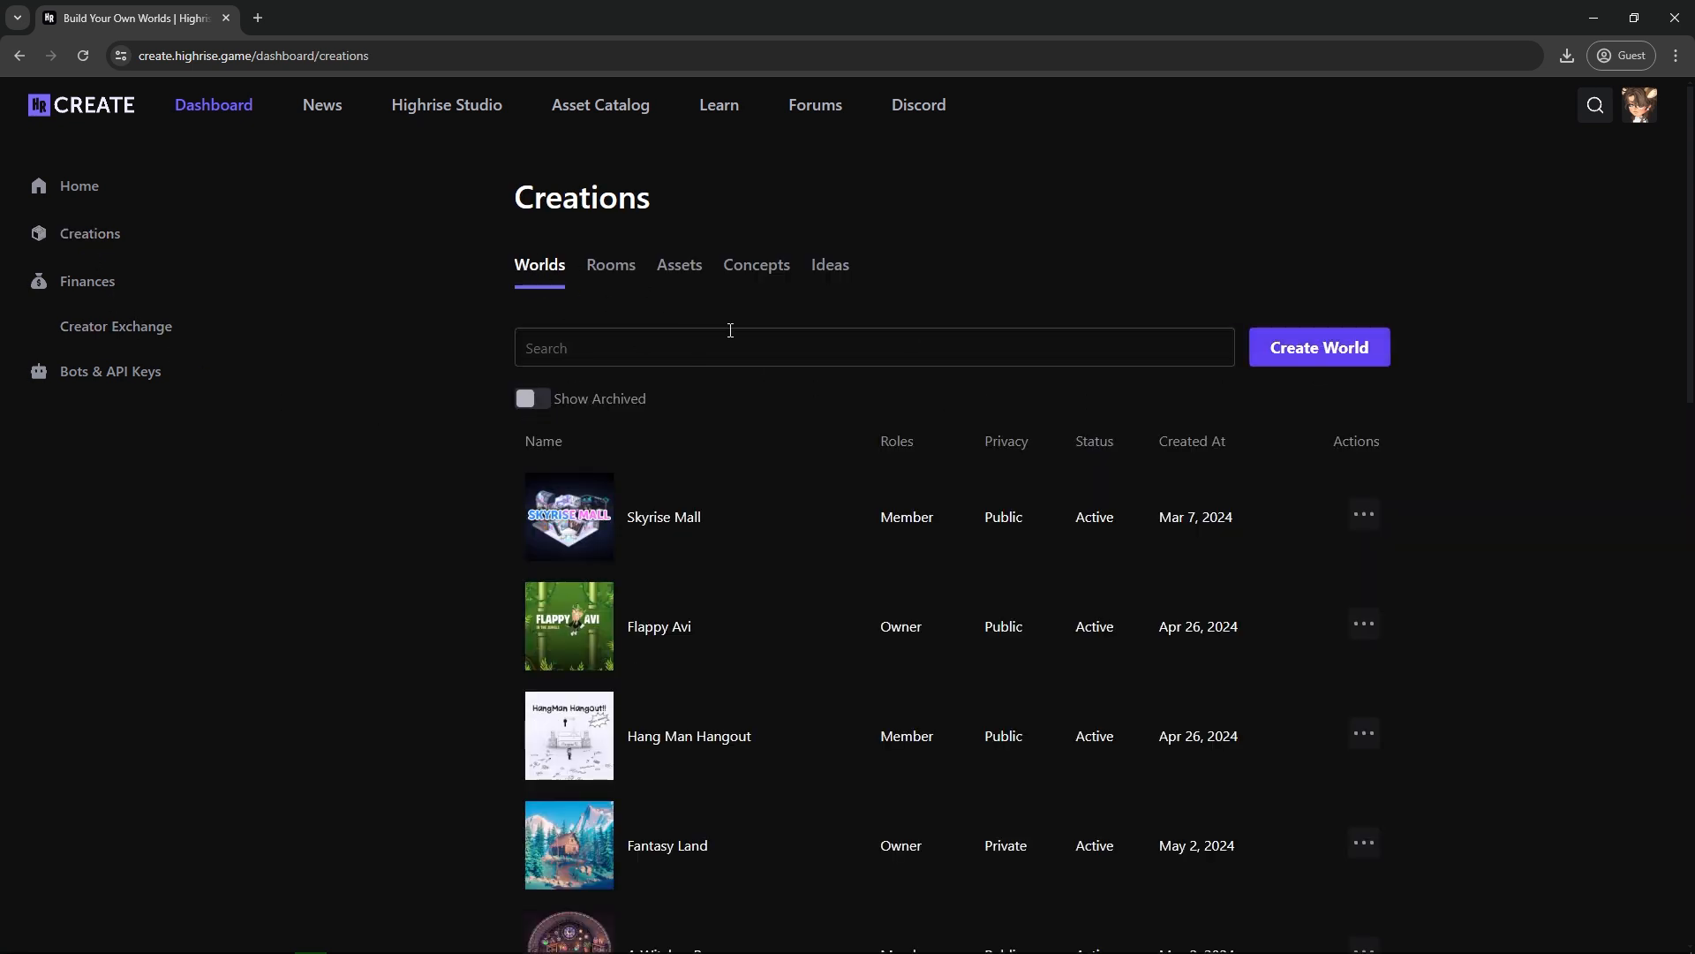
Start creating a new world and name it "My 2D Platformer".
click(1296, 355)
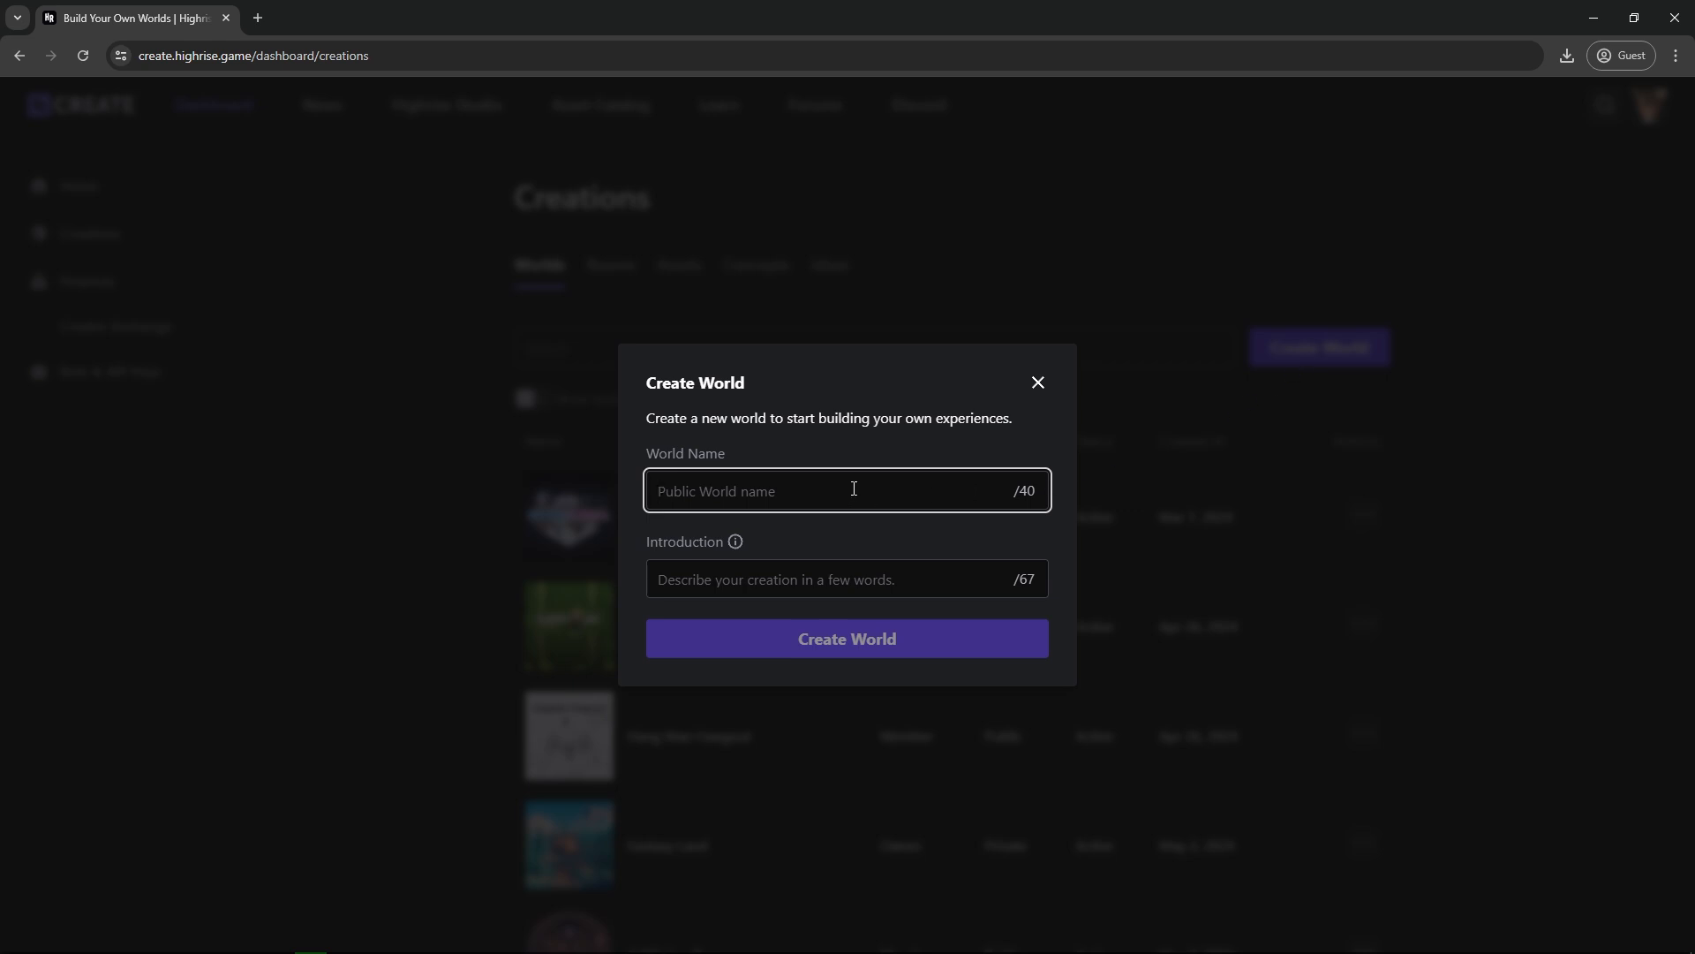
text(MY )
text(y 2D )
text(Template)
drag(761, 491, 704, 499)
text(Platformer)
Enter the introduction "This is my cool 2D world!" and create the world.
click(745, 575)
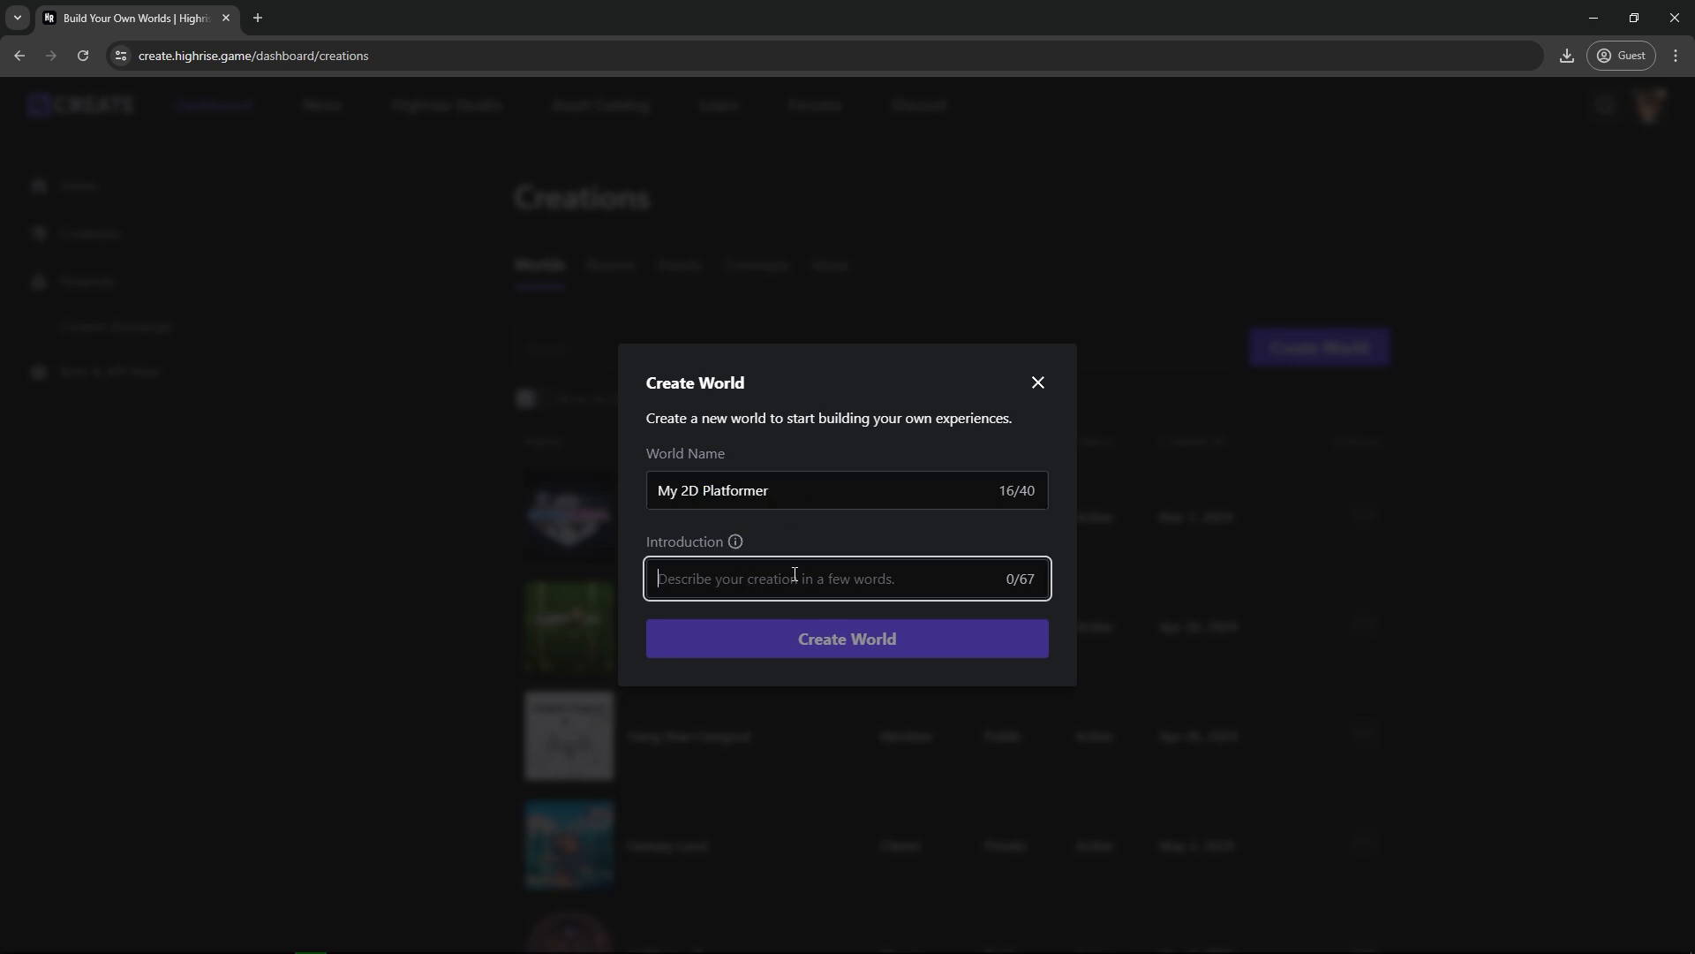
mouse_move(738, 546)
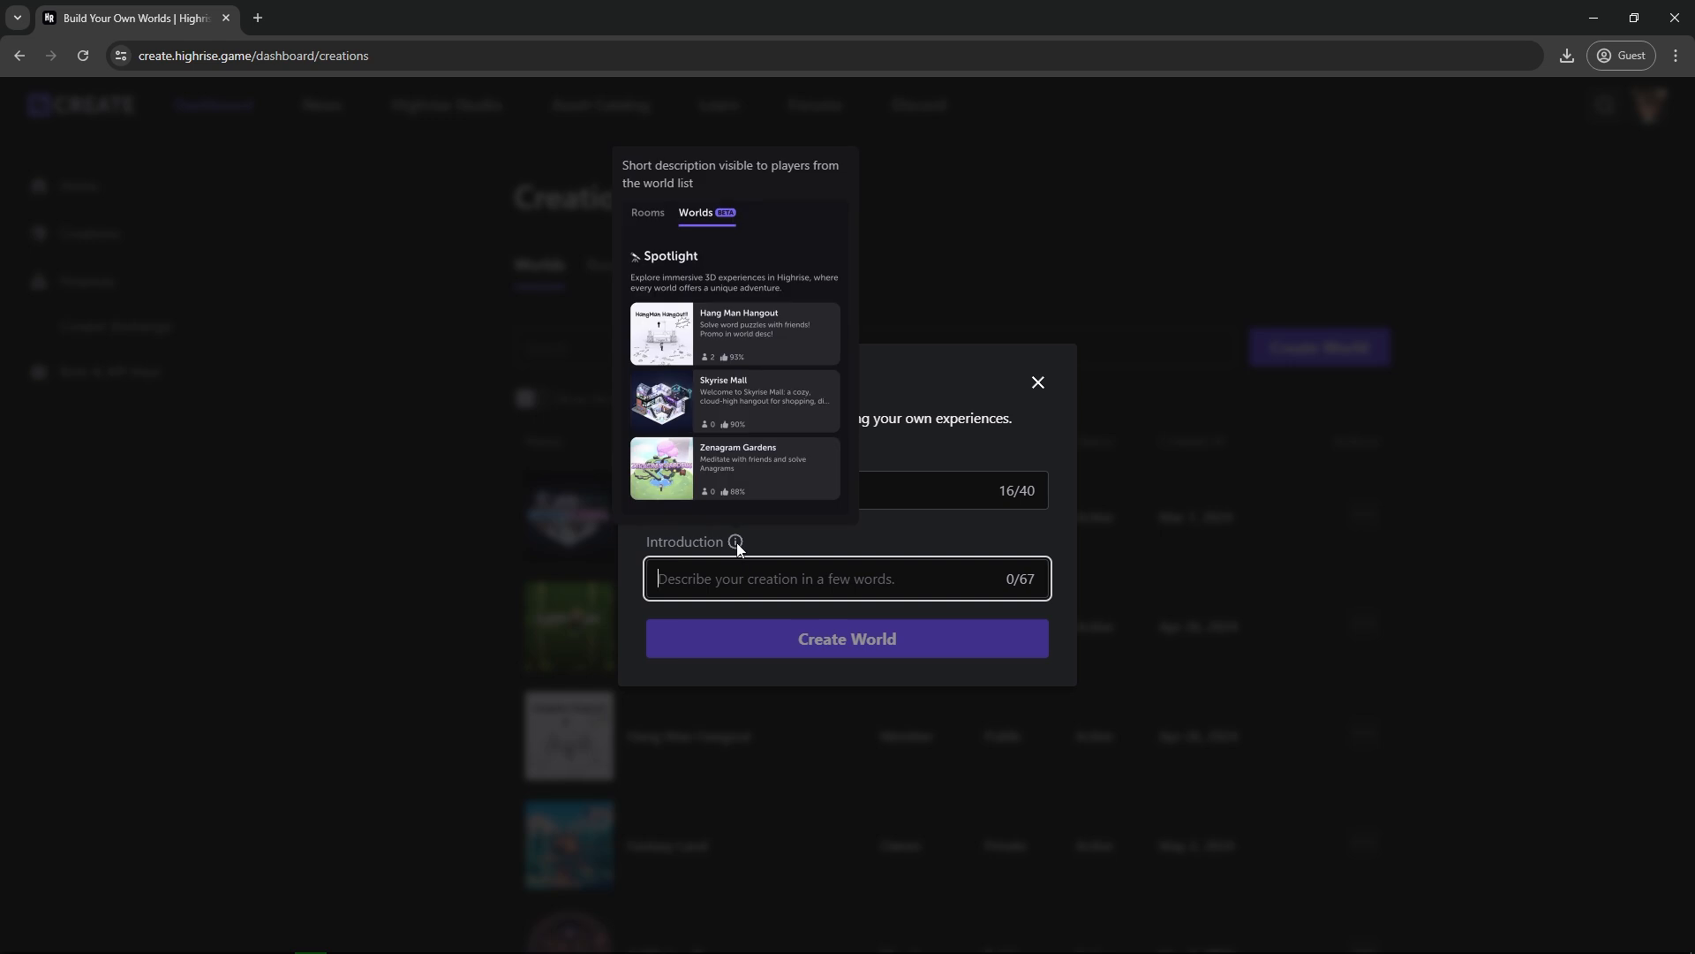
text(T)
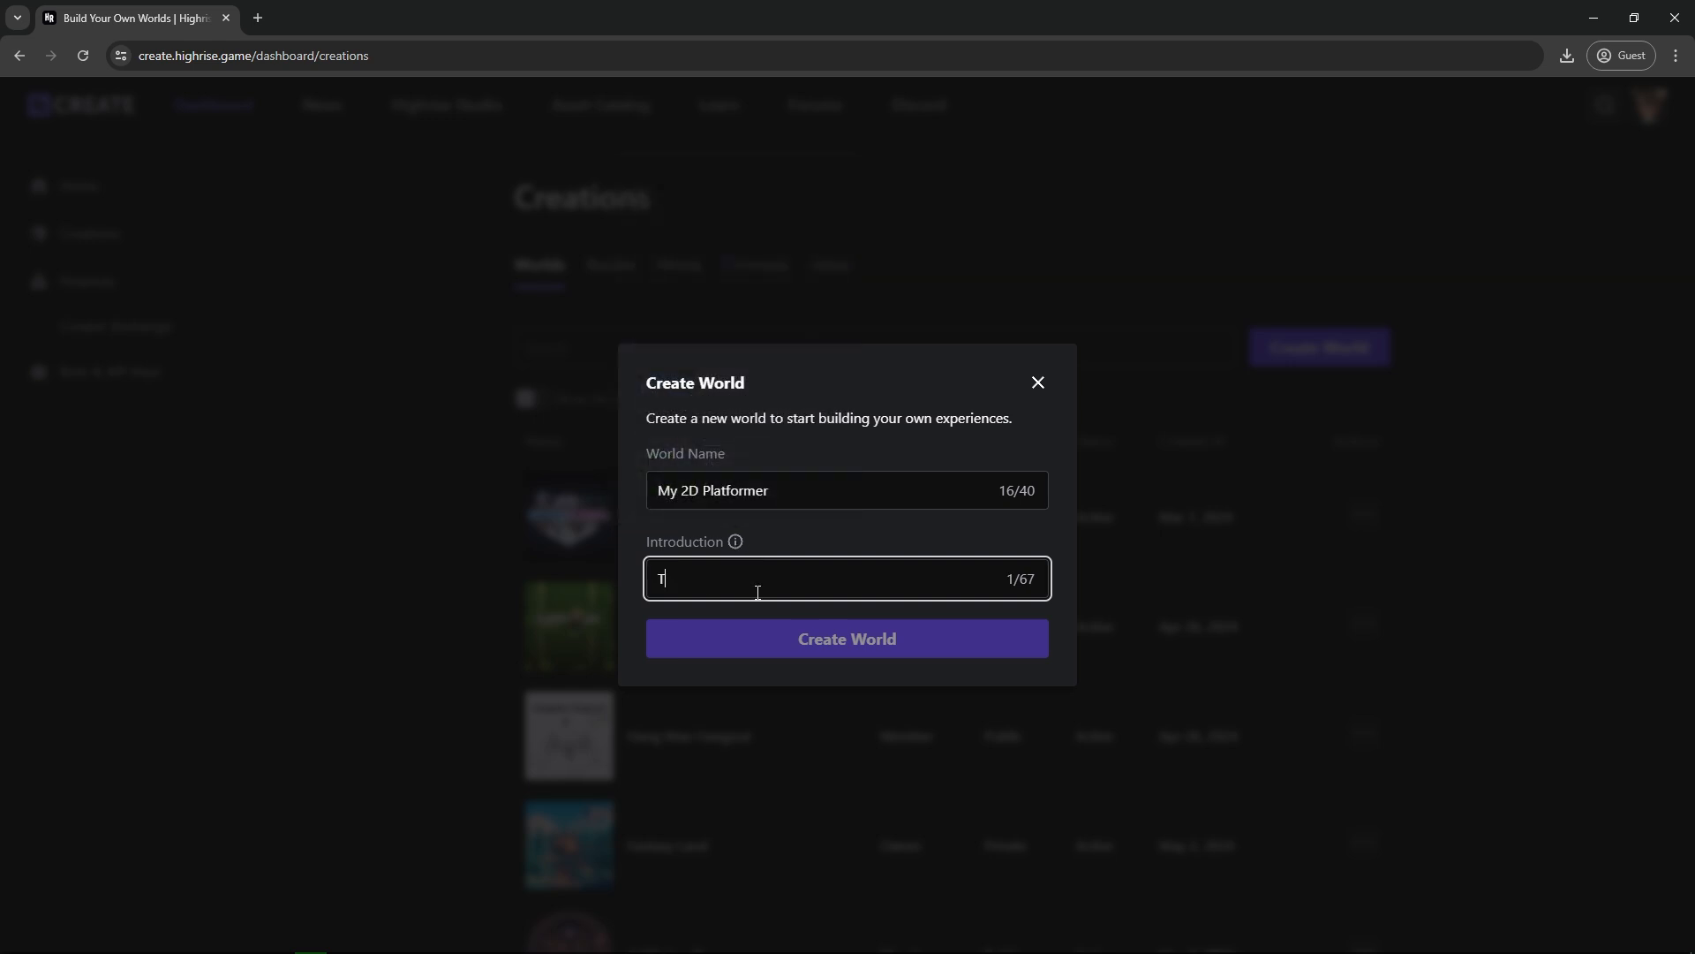
text(his is my cool 2)
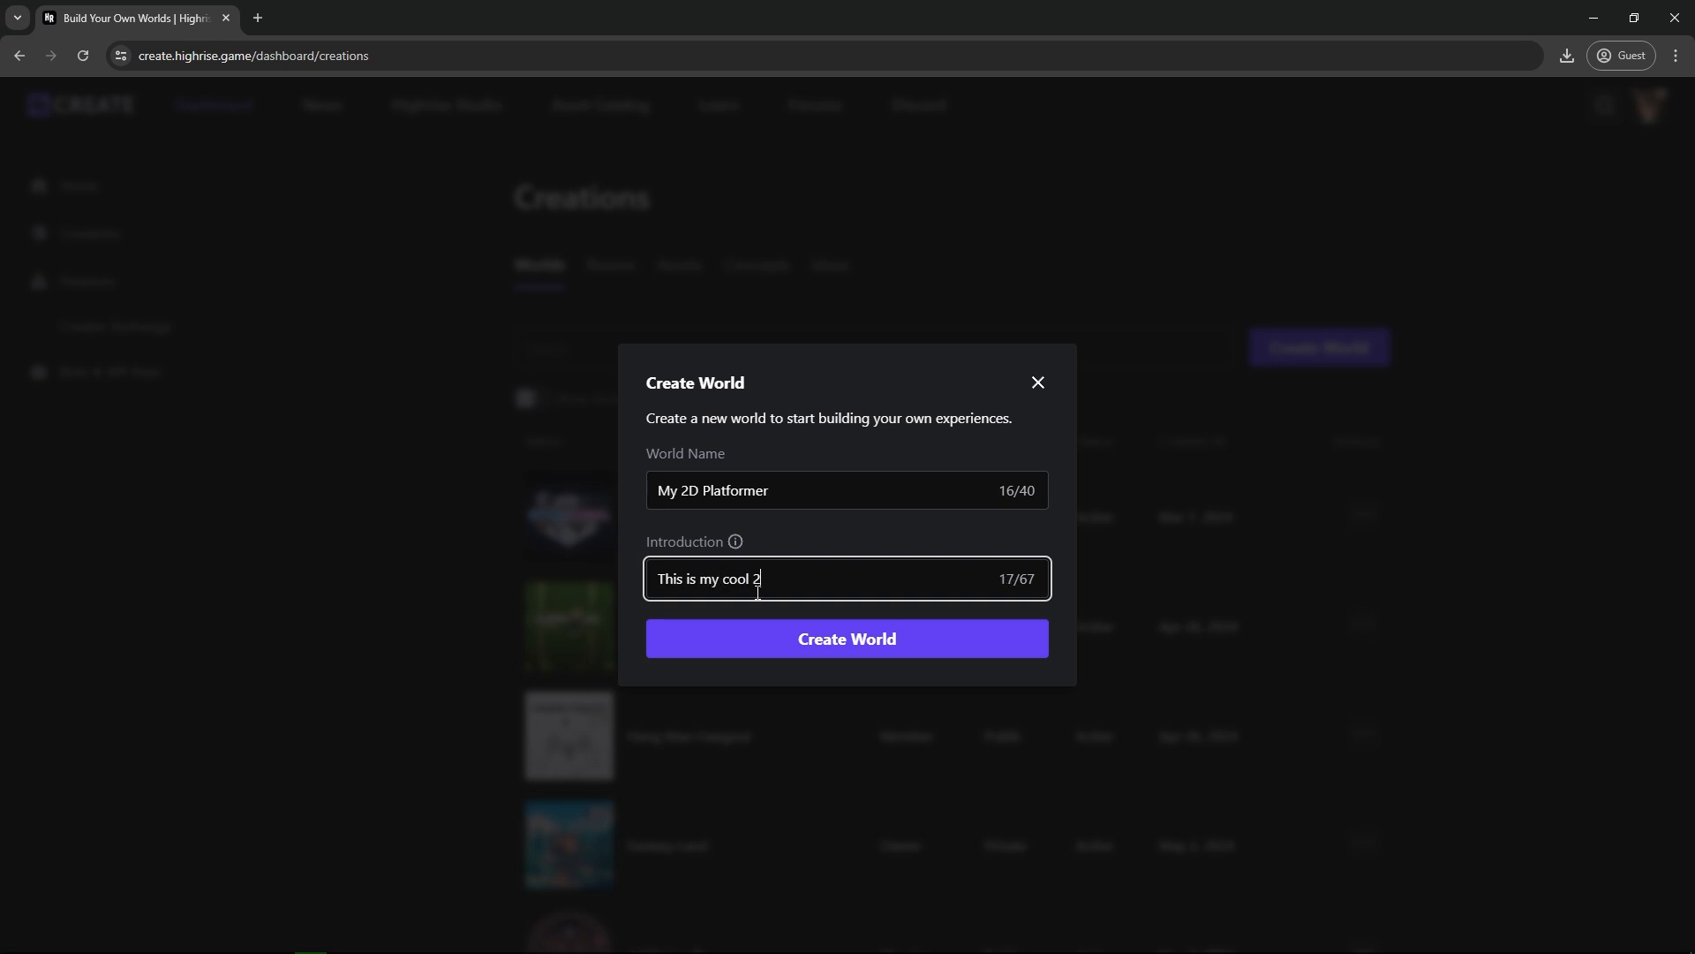
text(D world!)
click(830, 645)
Set the world's maximum visitors per room to 120.
scroll(1007, 468, down, 2)
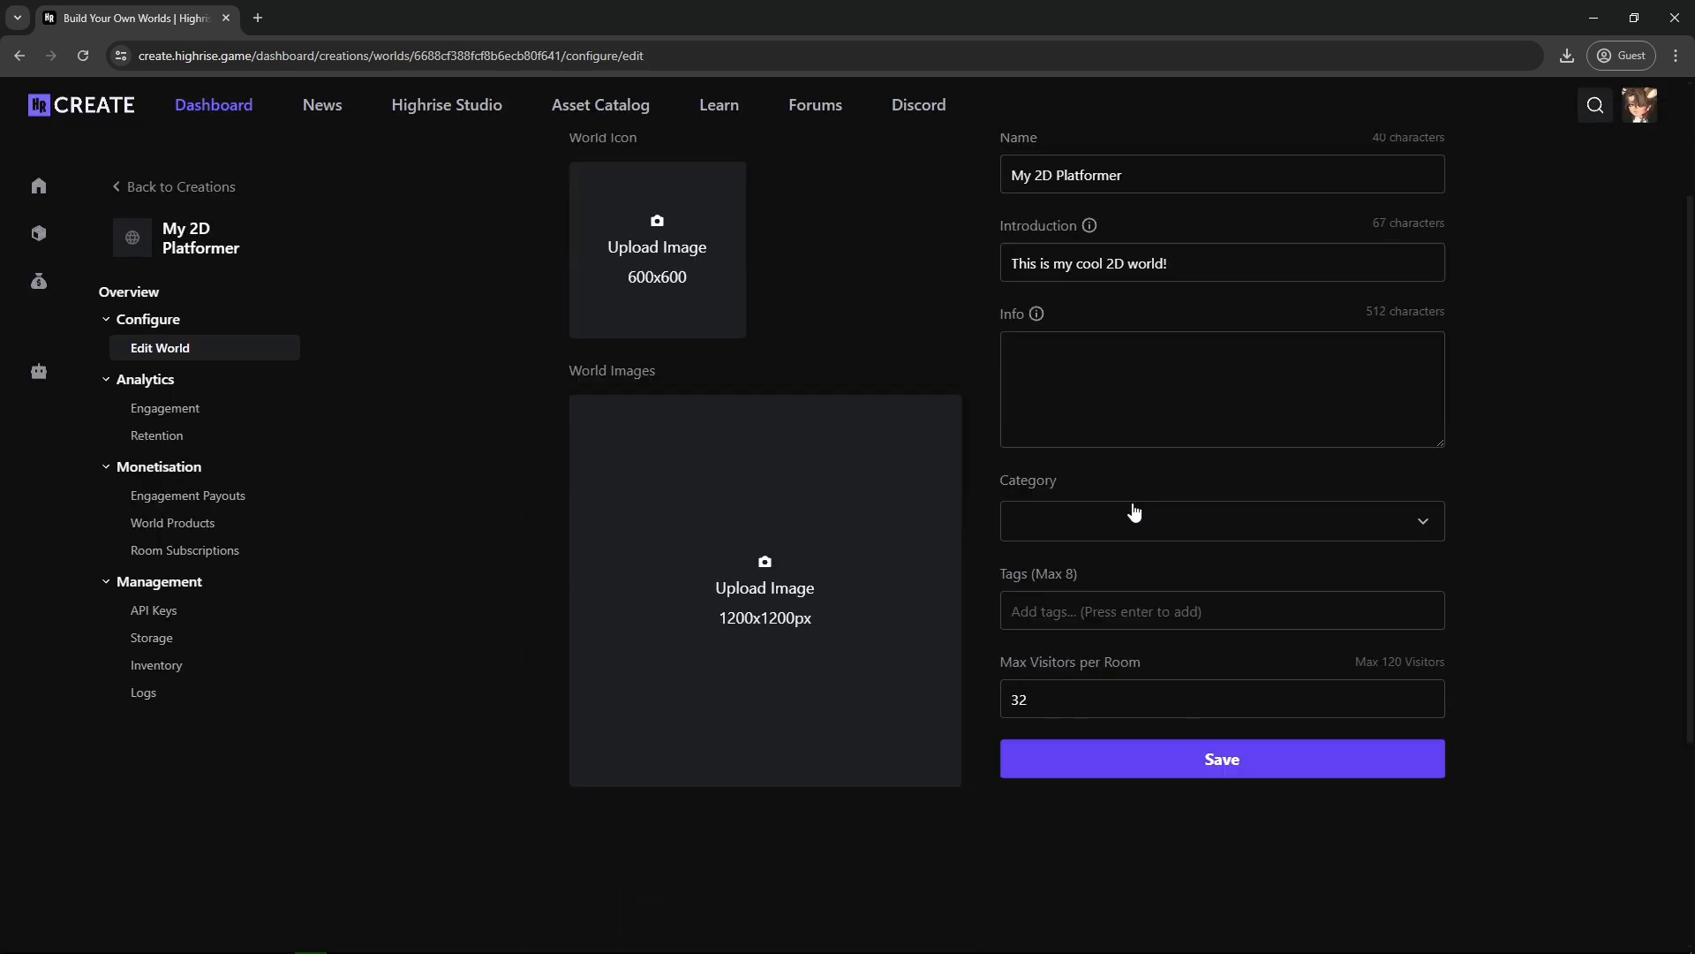
scroll(1095, 534, up, 1)
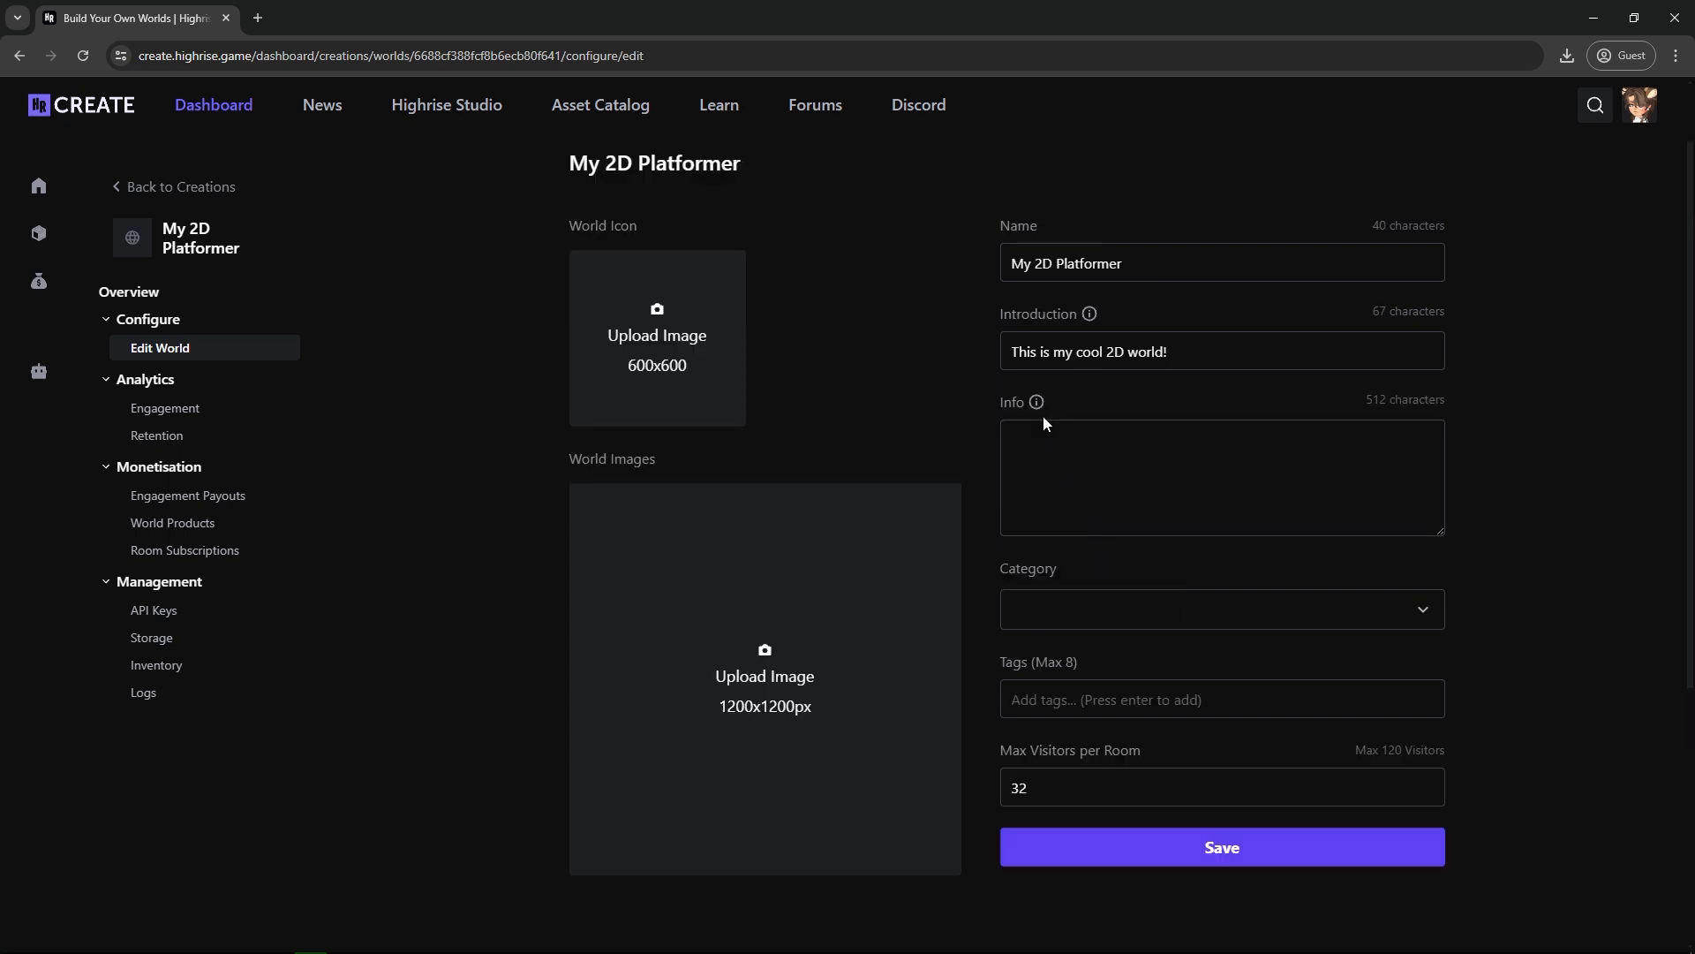
mouse_move(1092, 317)
click(1139, 784)
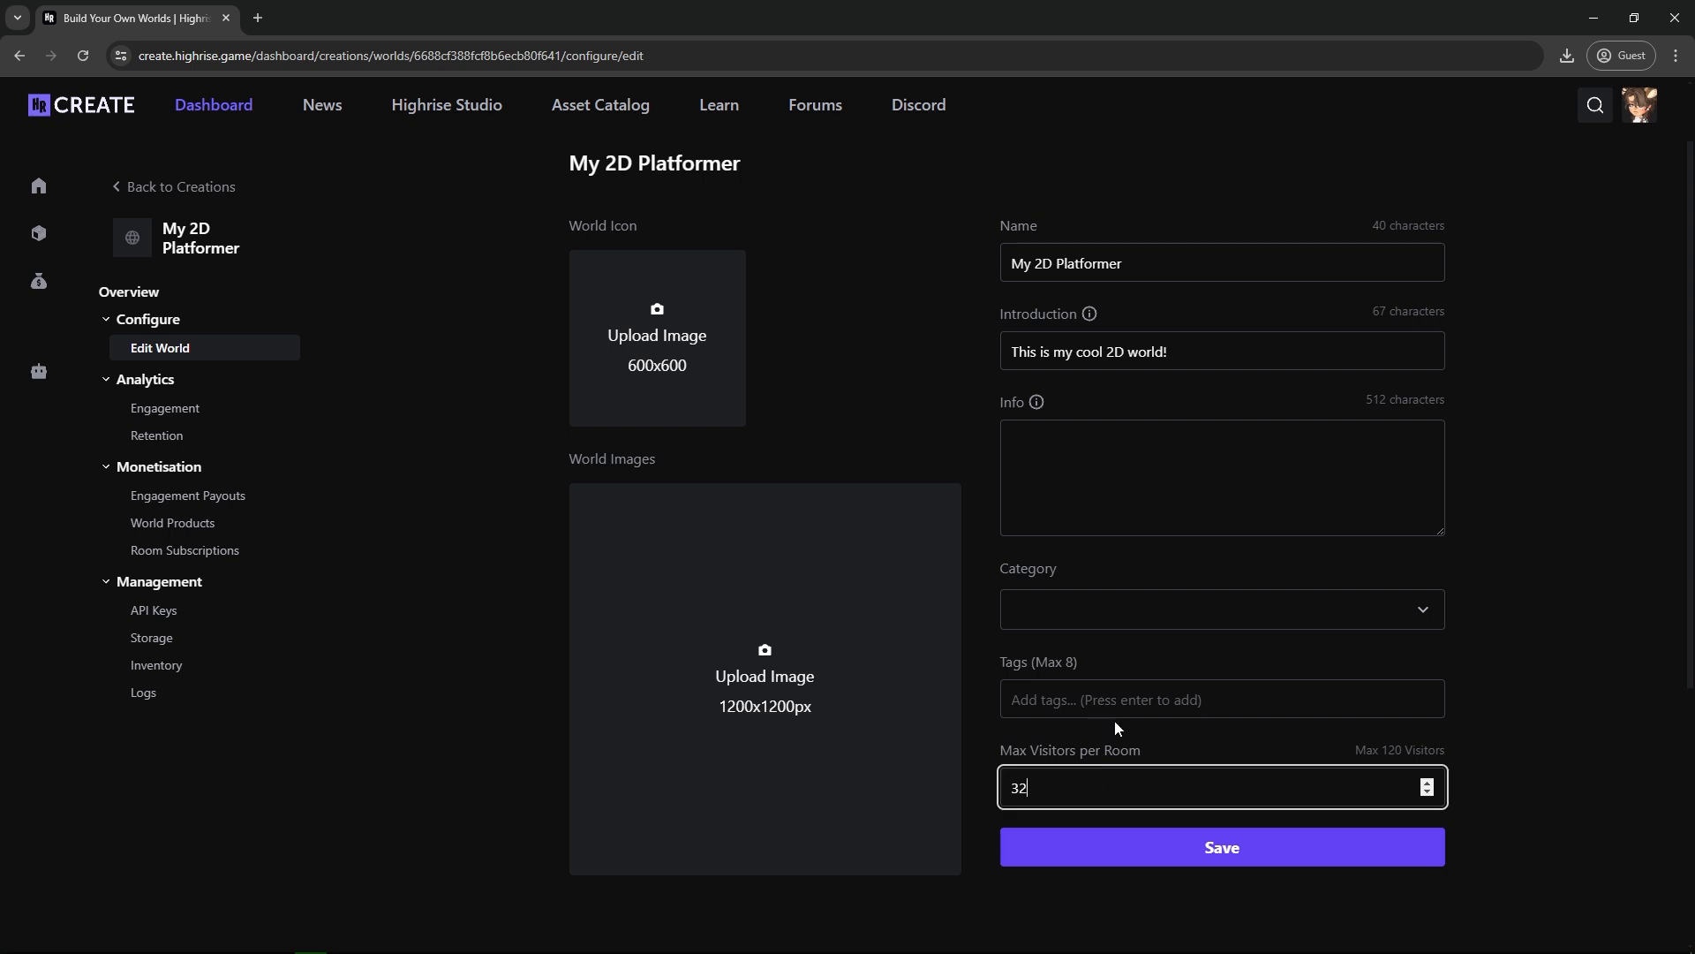
scroll(1154, 690, down, 1)
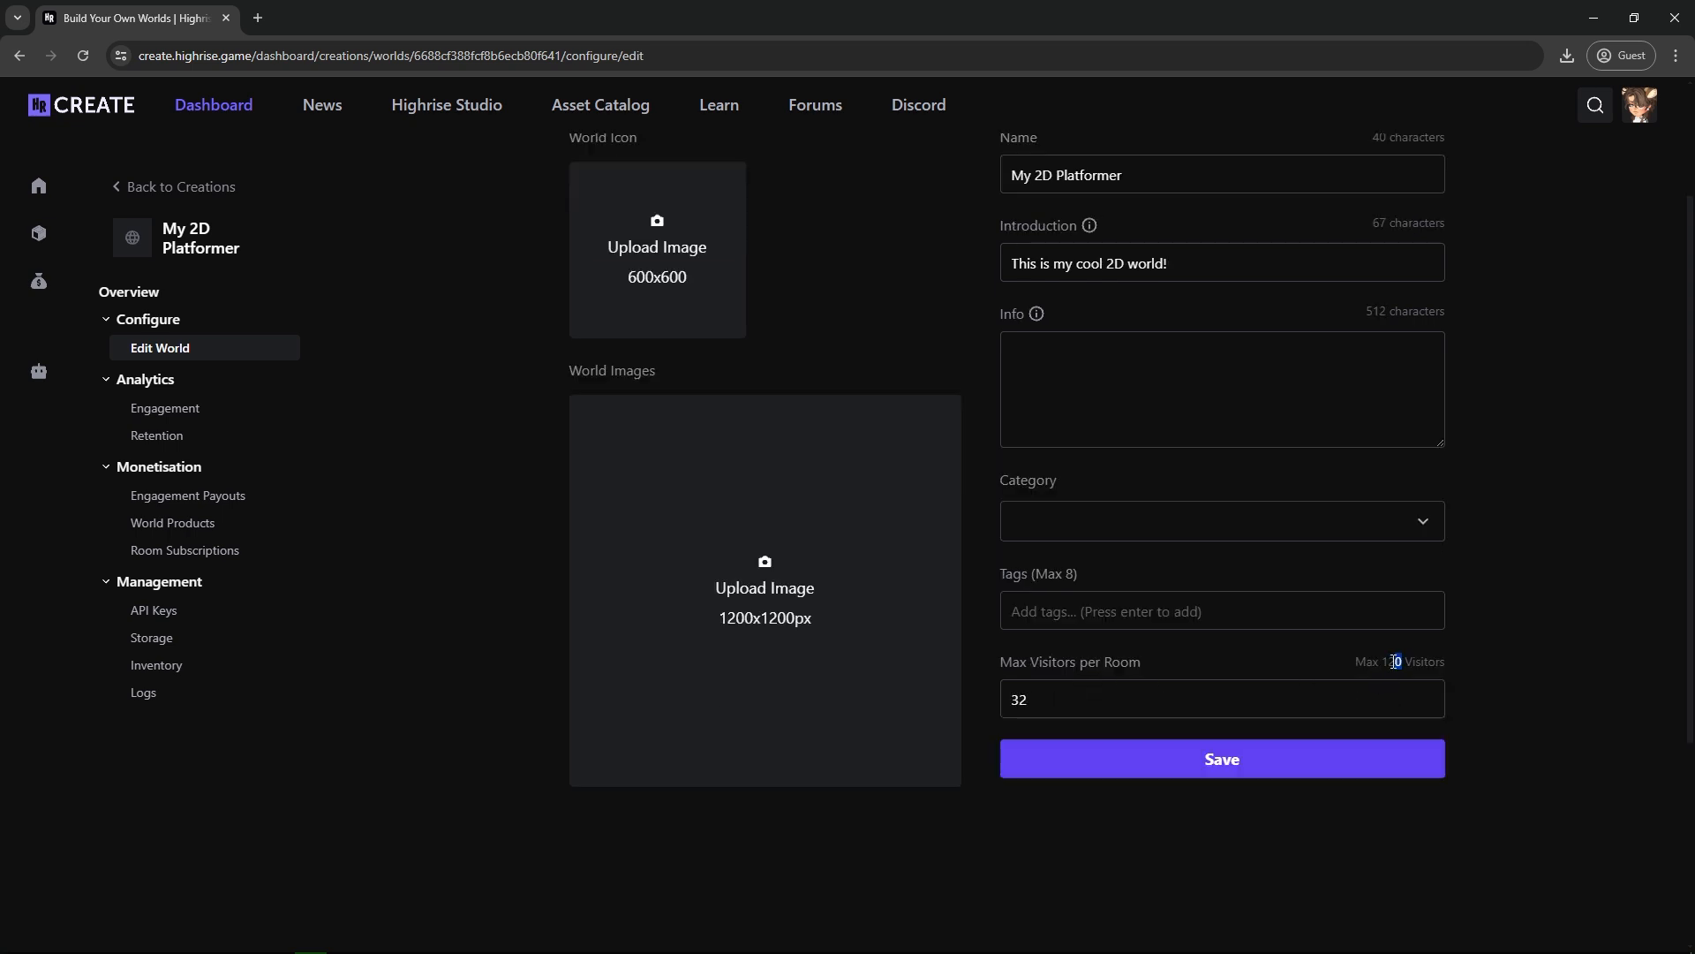
drag(1404, 697, 1001, 697)
text(120)
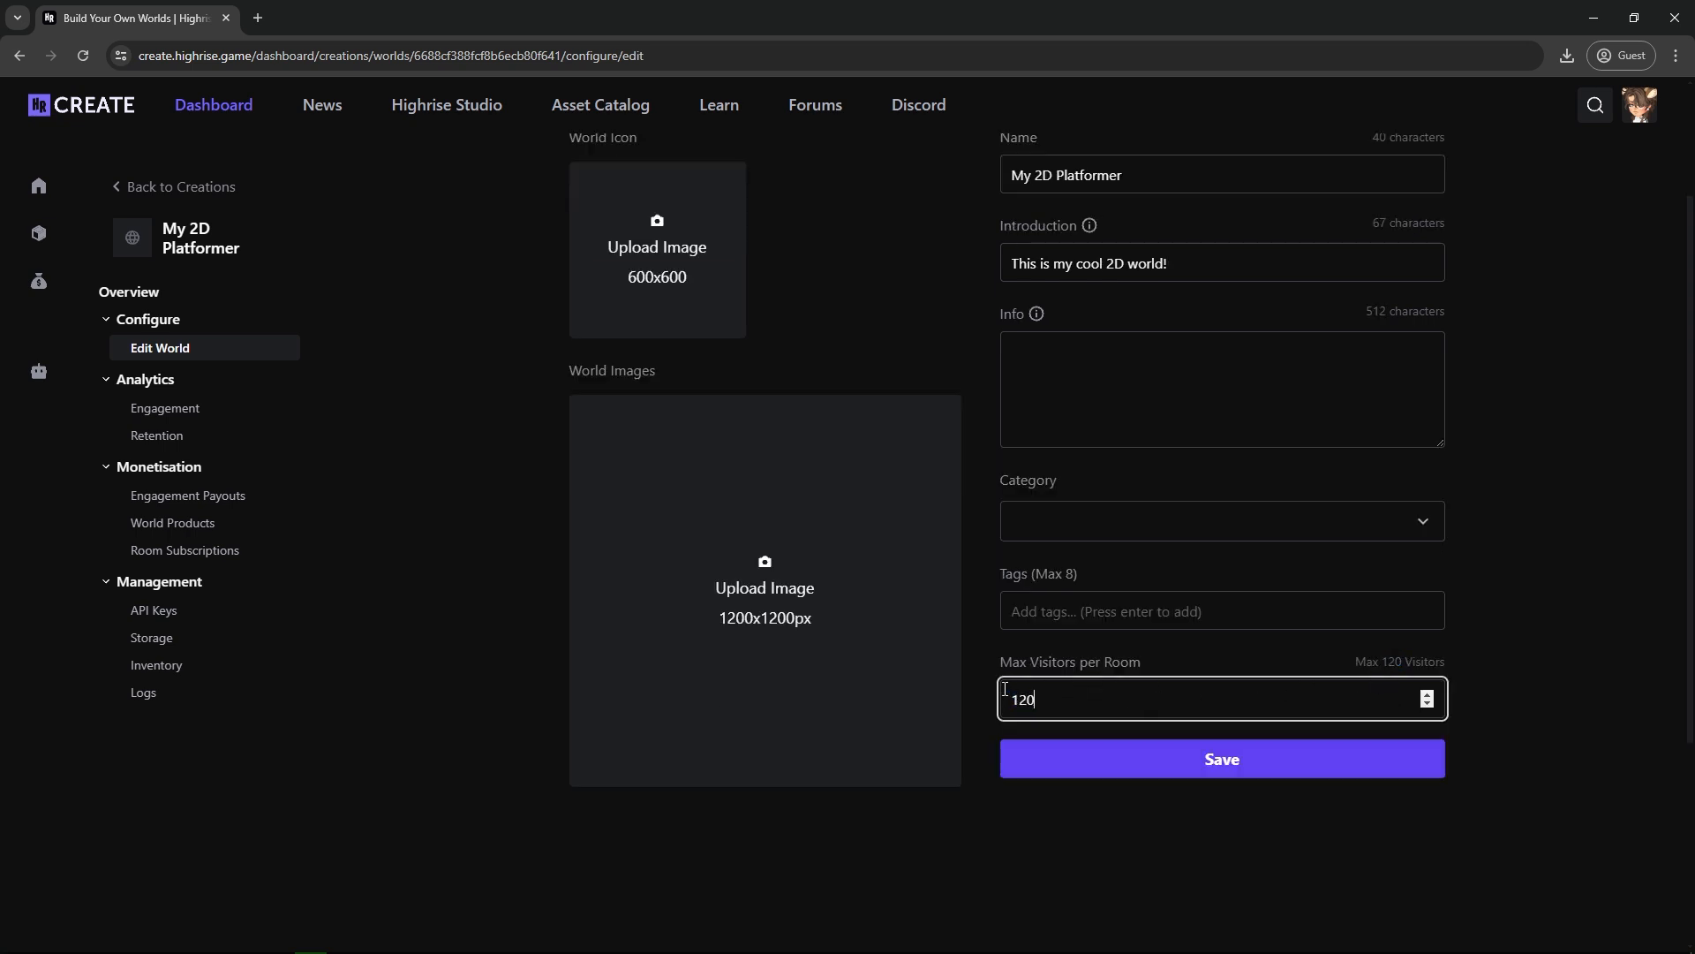
scroll(1105, 650, up, 1)
Try to add the tag "2D" to the world.
click(1099, 697)
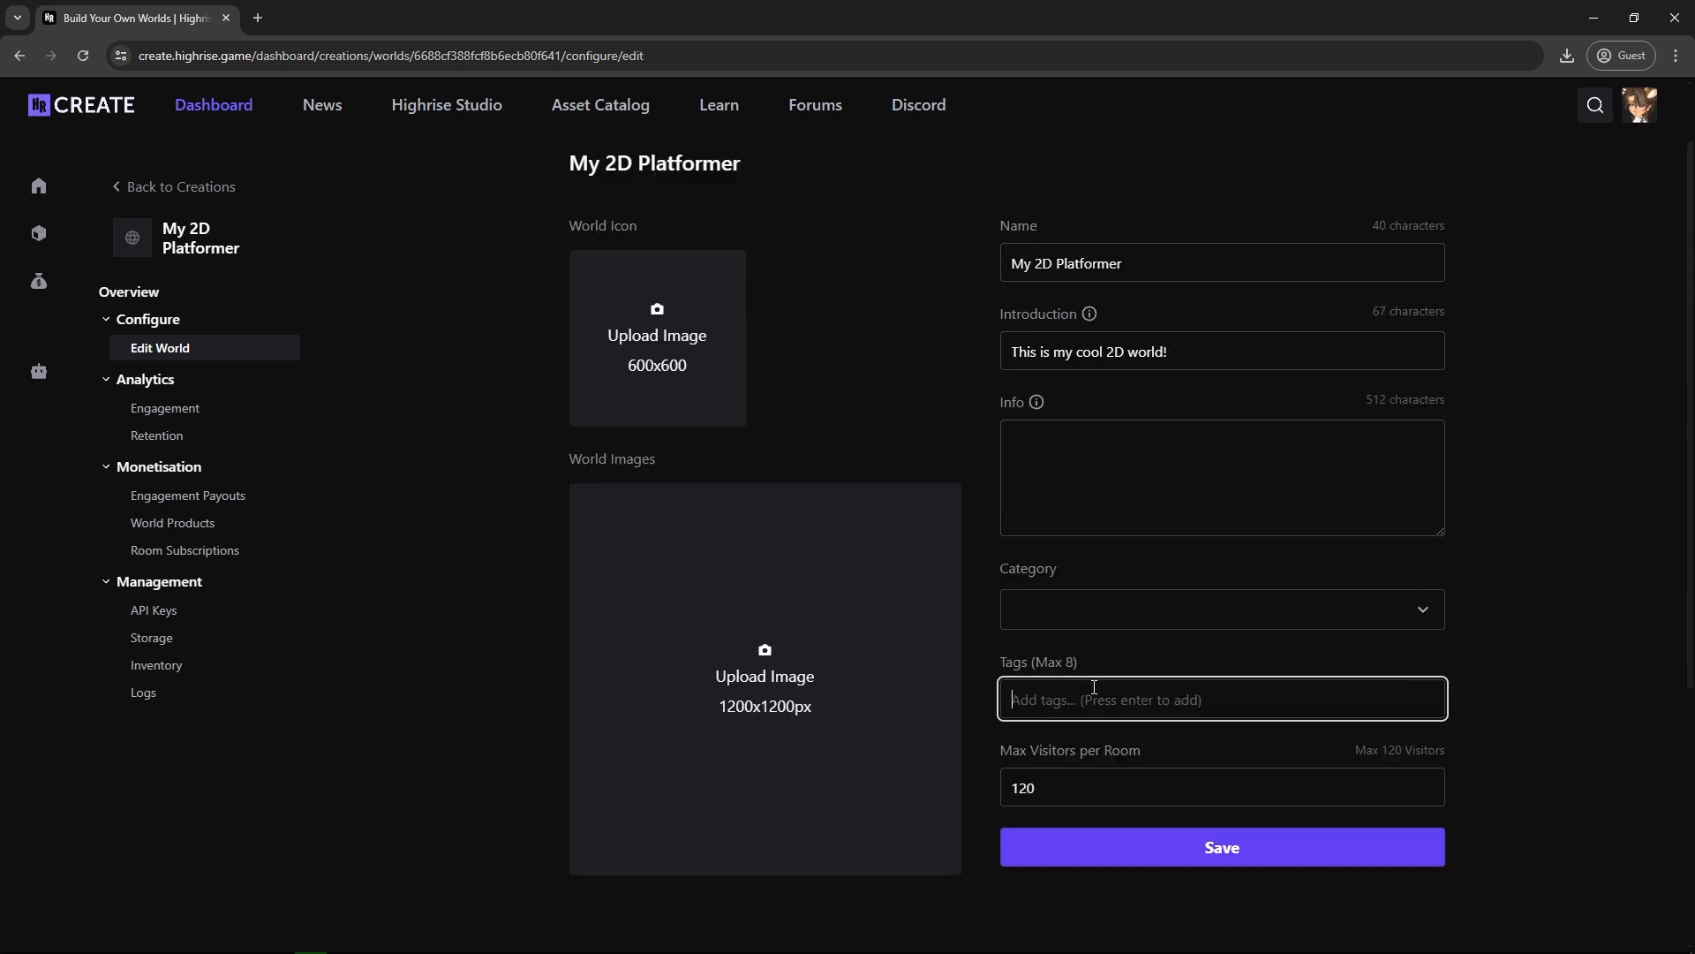
text(2D)
key(Return)
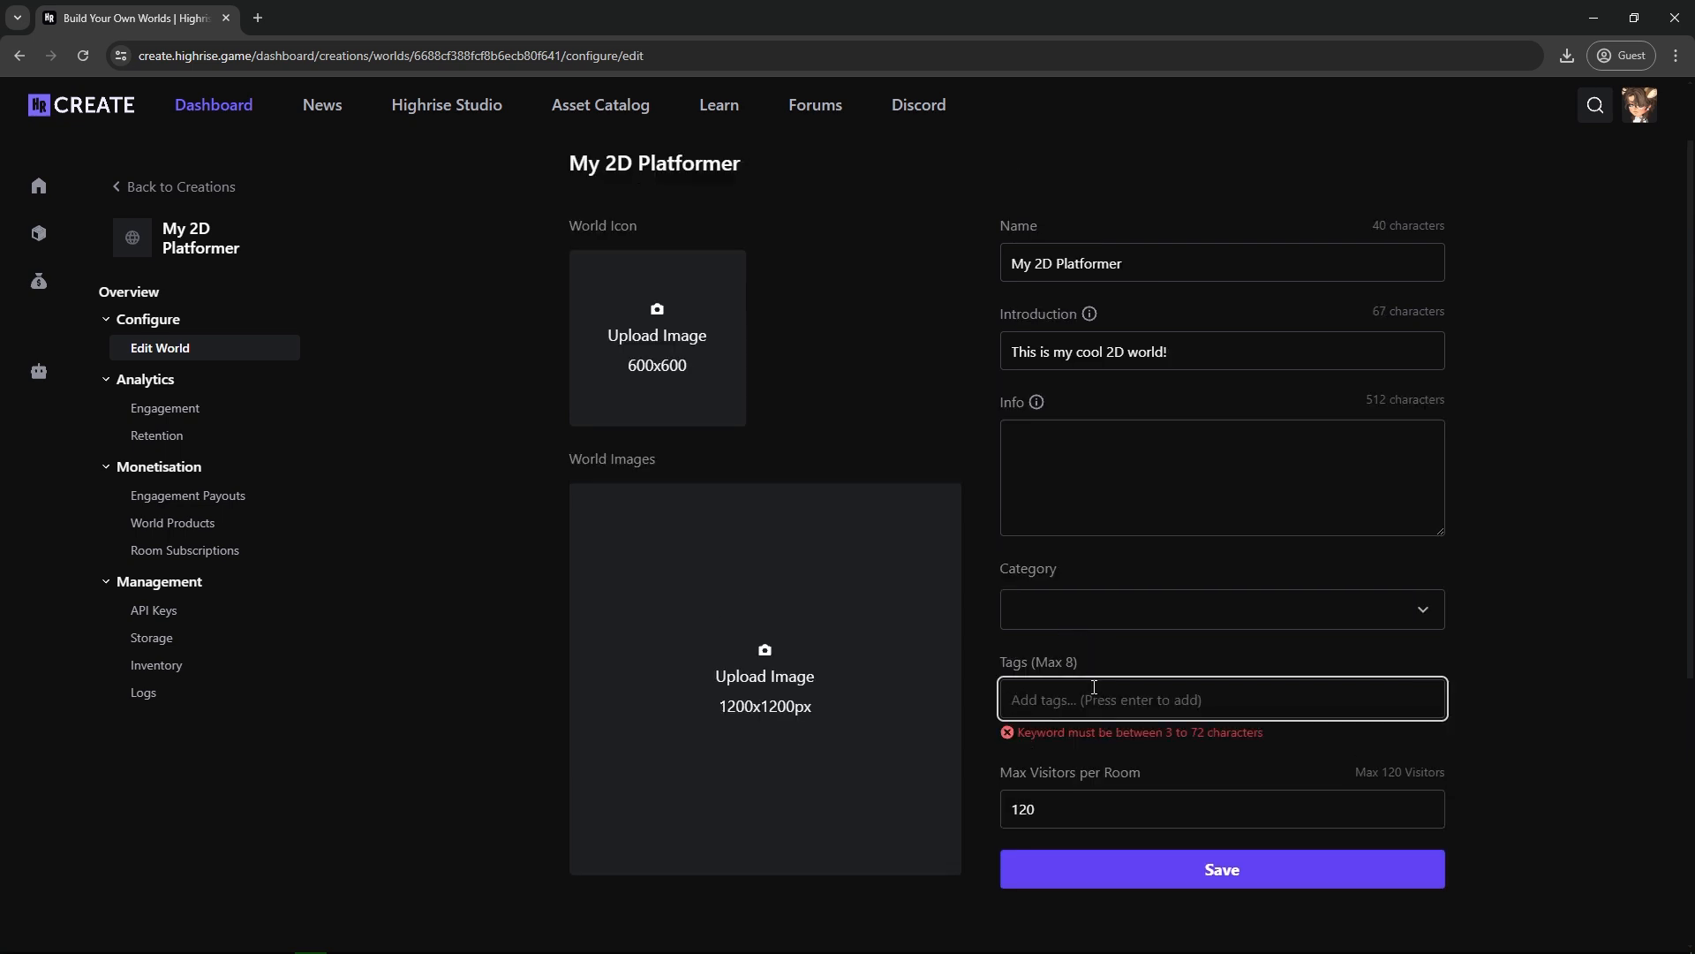
Add the tags "template" and "platform" and set the world's category to Hangout under Chat.
text(template)
key(Return)
text(platform)
key(Return)
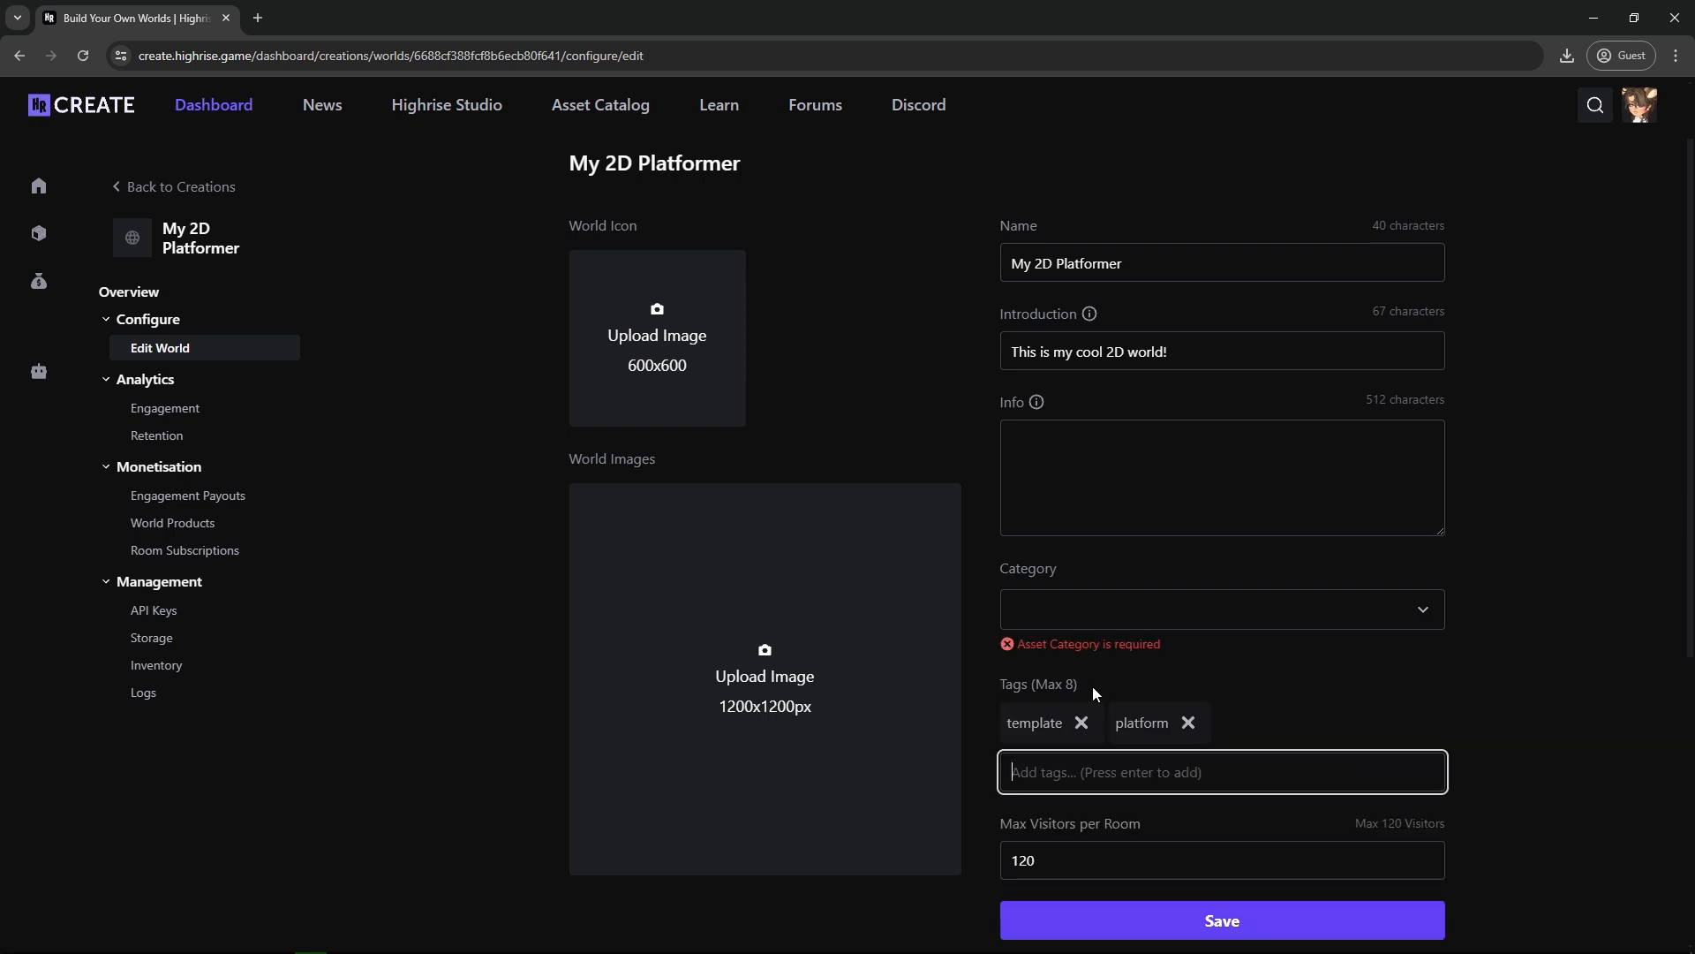
click(1144, 622)
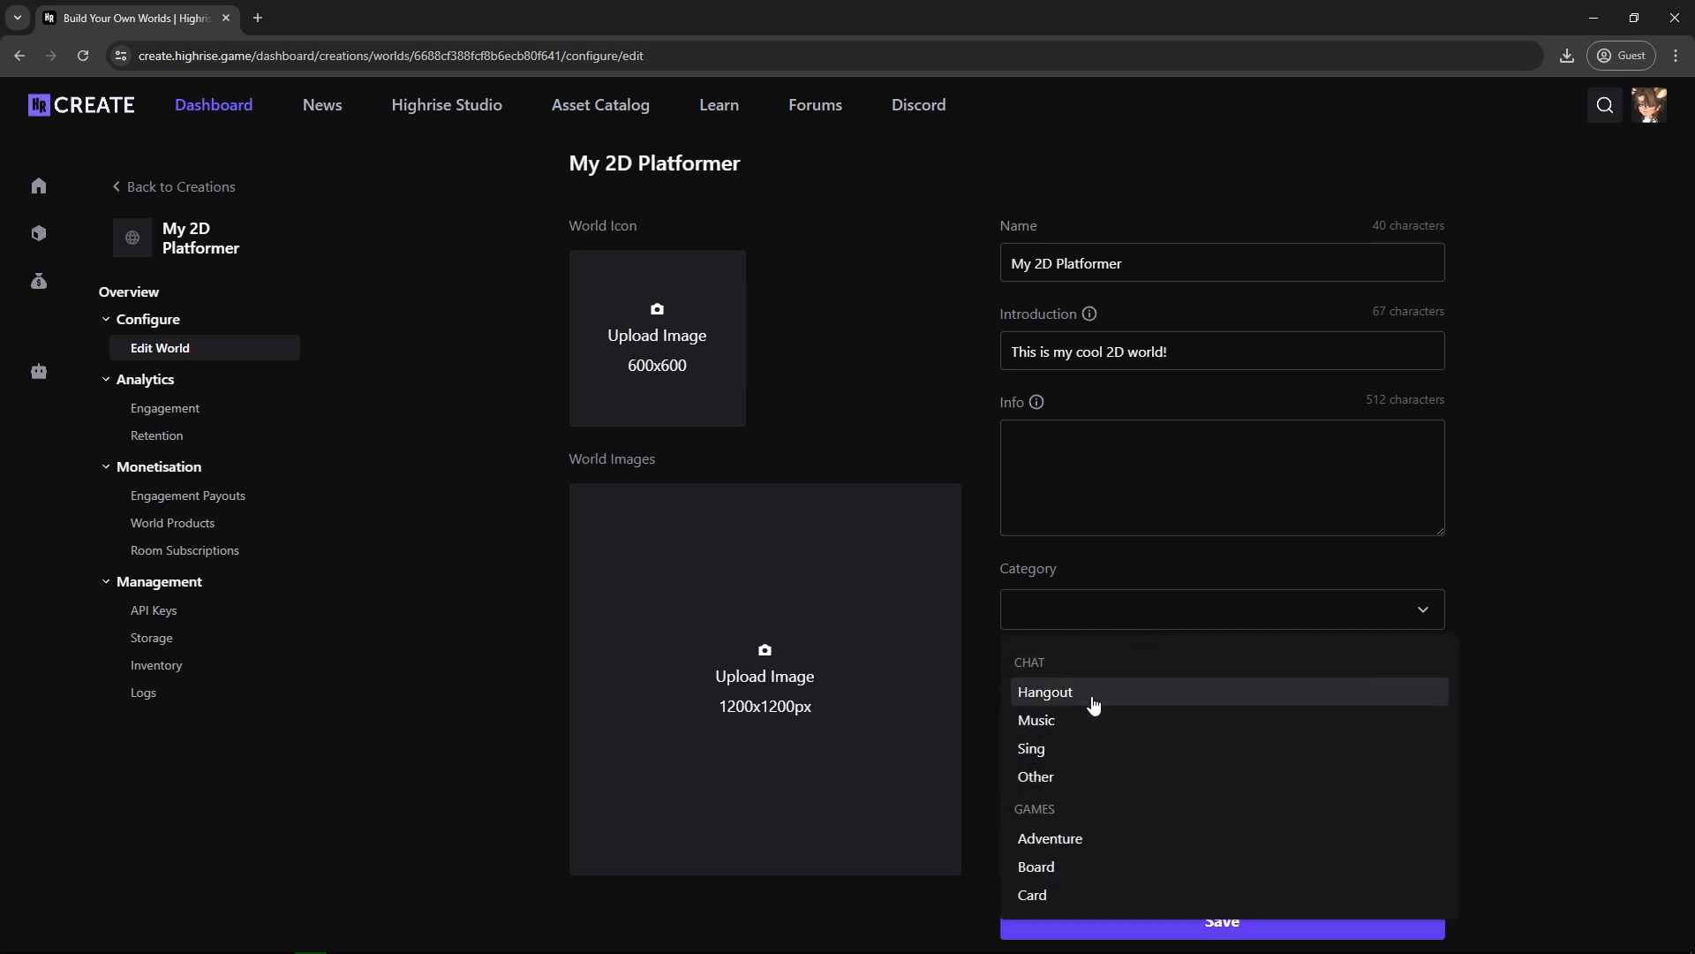
click(1093, 694)
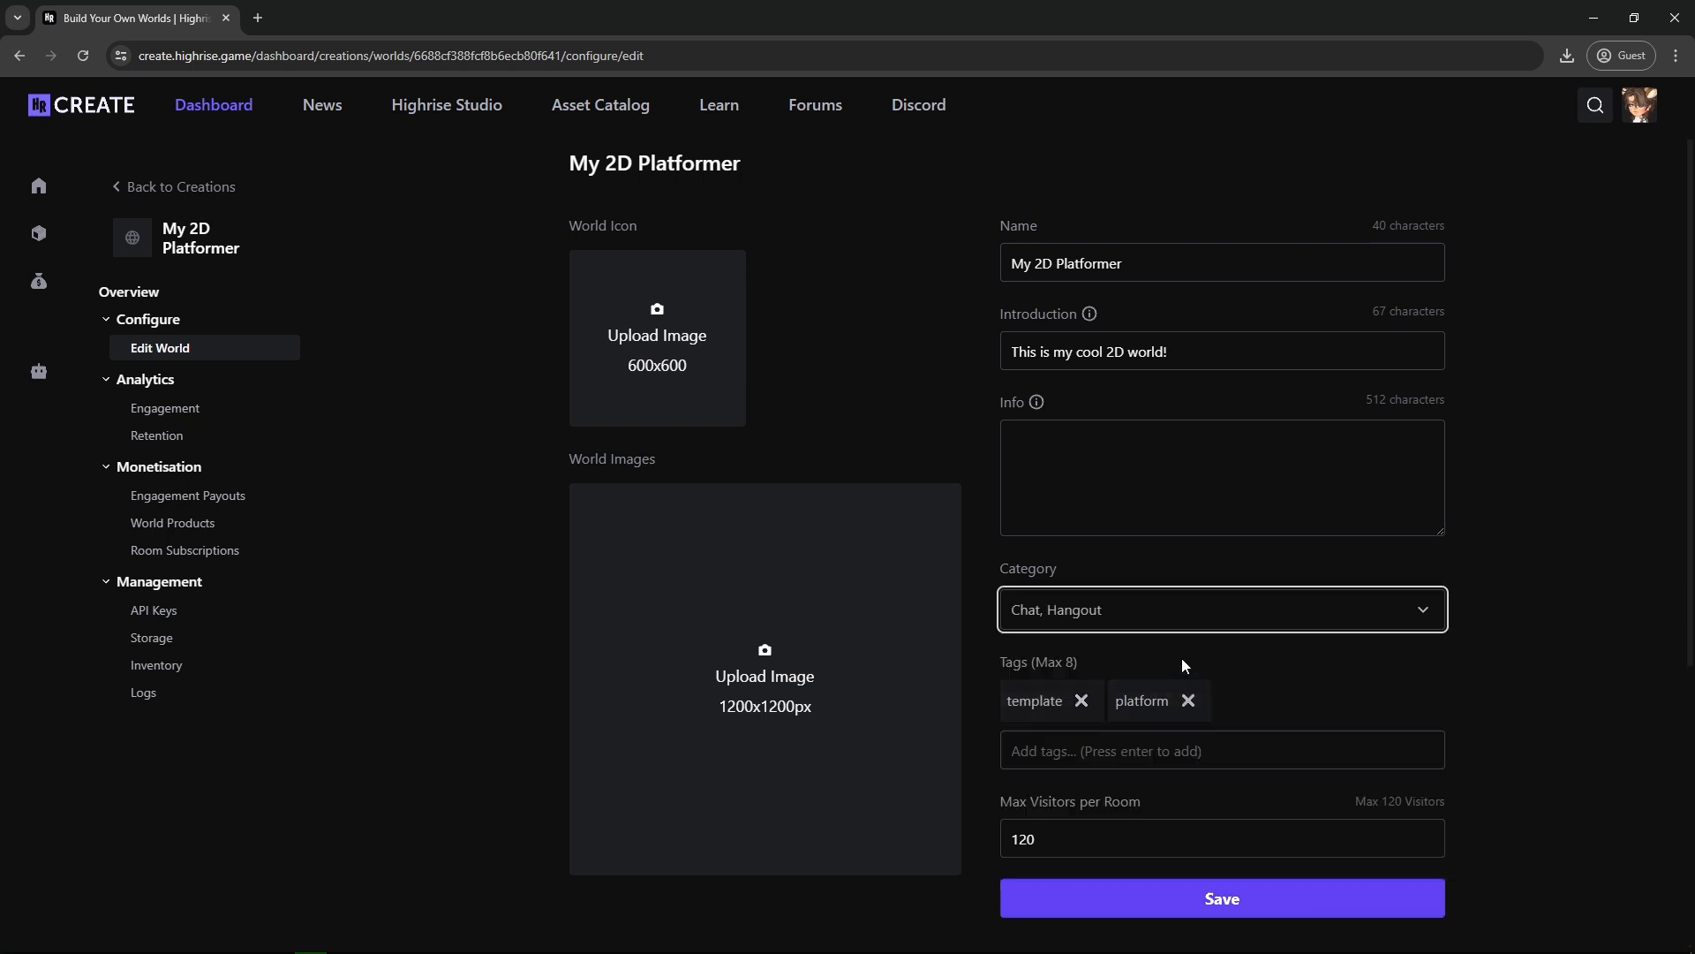
Upload hamster pictures as the world icon and the first world image, and save the world settings.
click(664, 369)
click(858, 561)
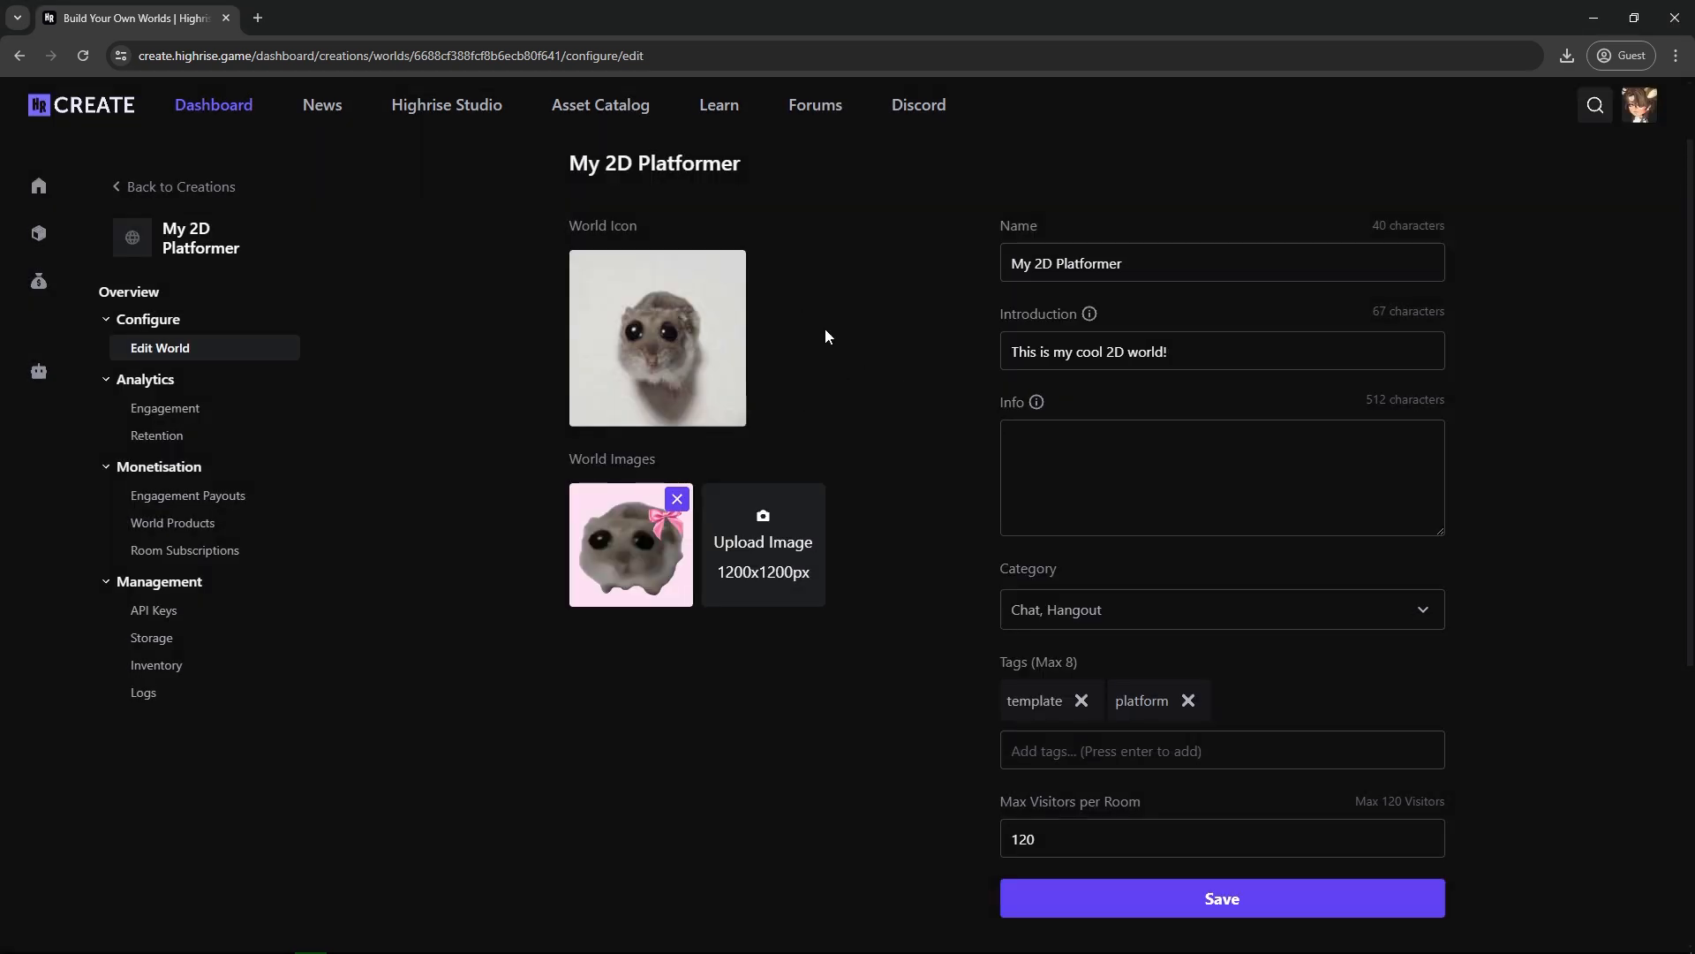
scroll(755, 350, up, 1)
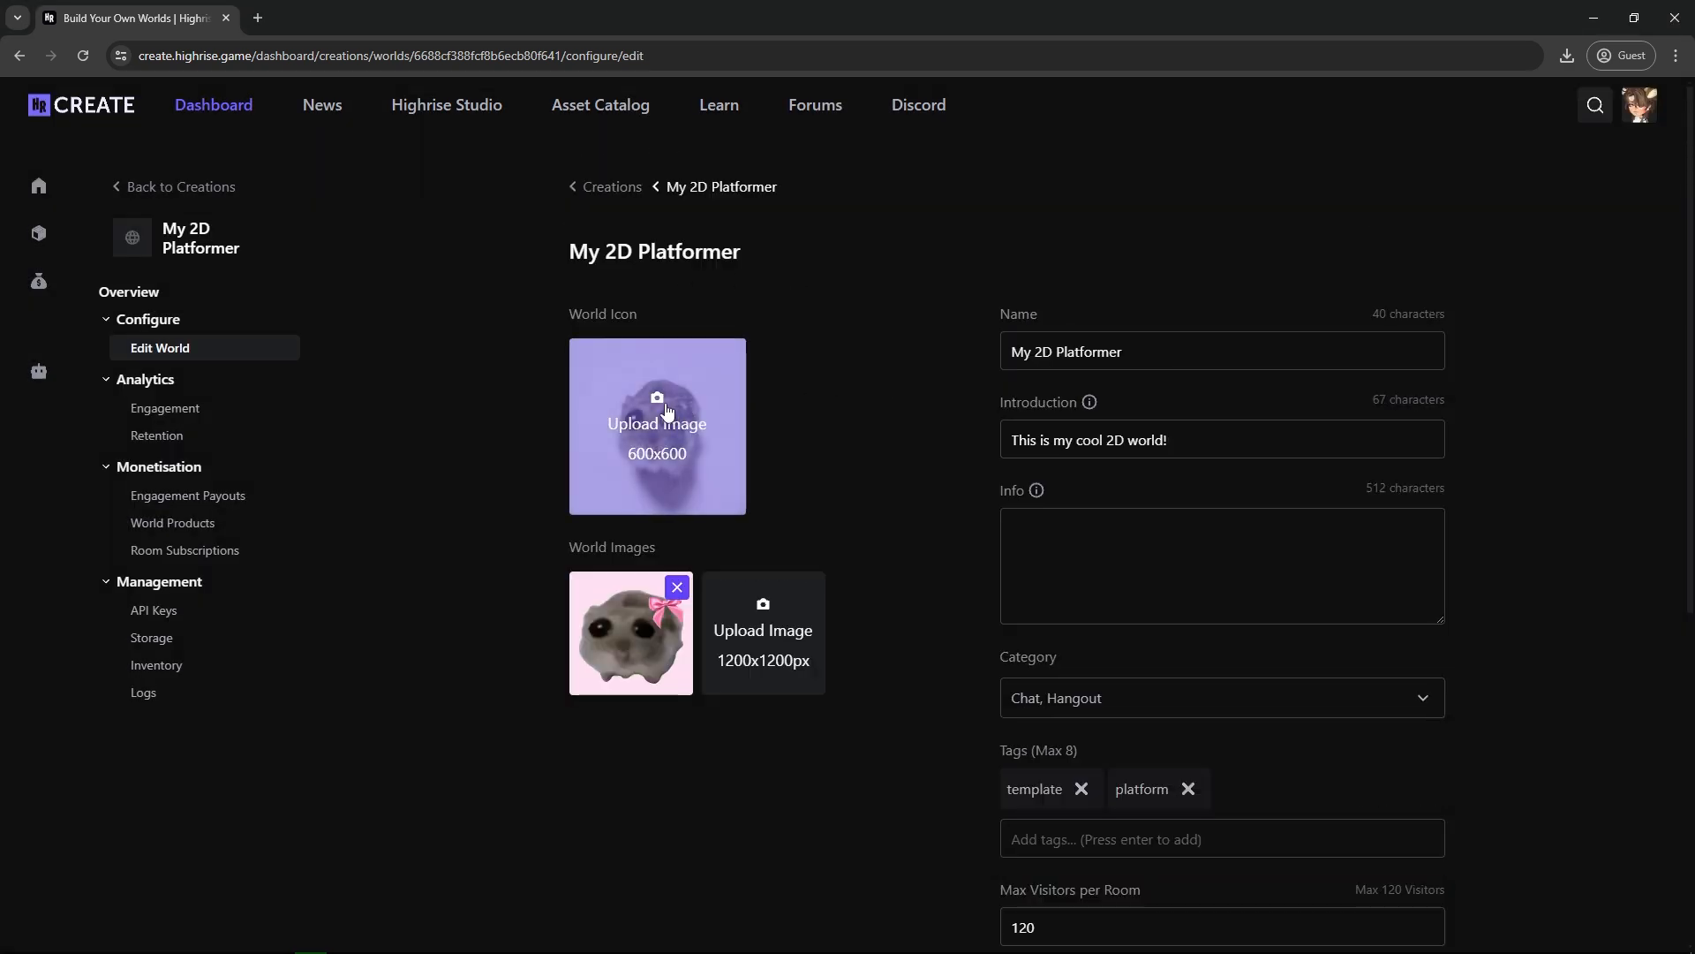
scroll(904, 422, down, 4)
click(1172, 651)
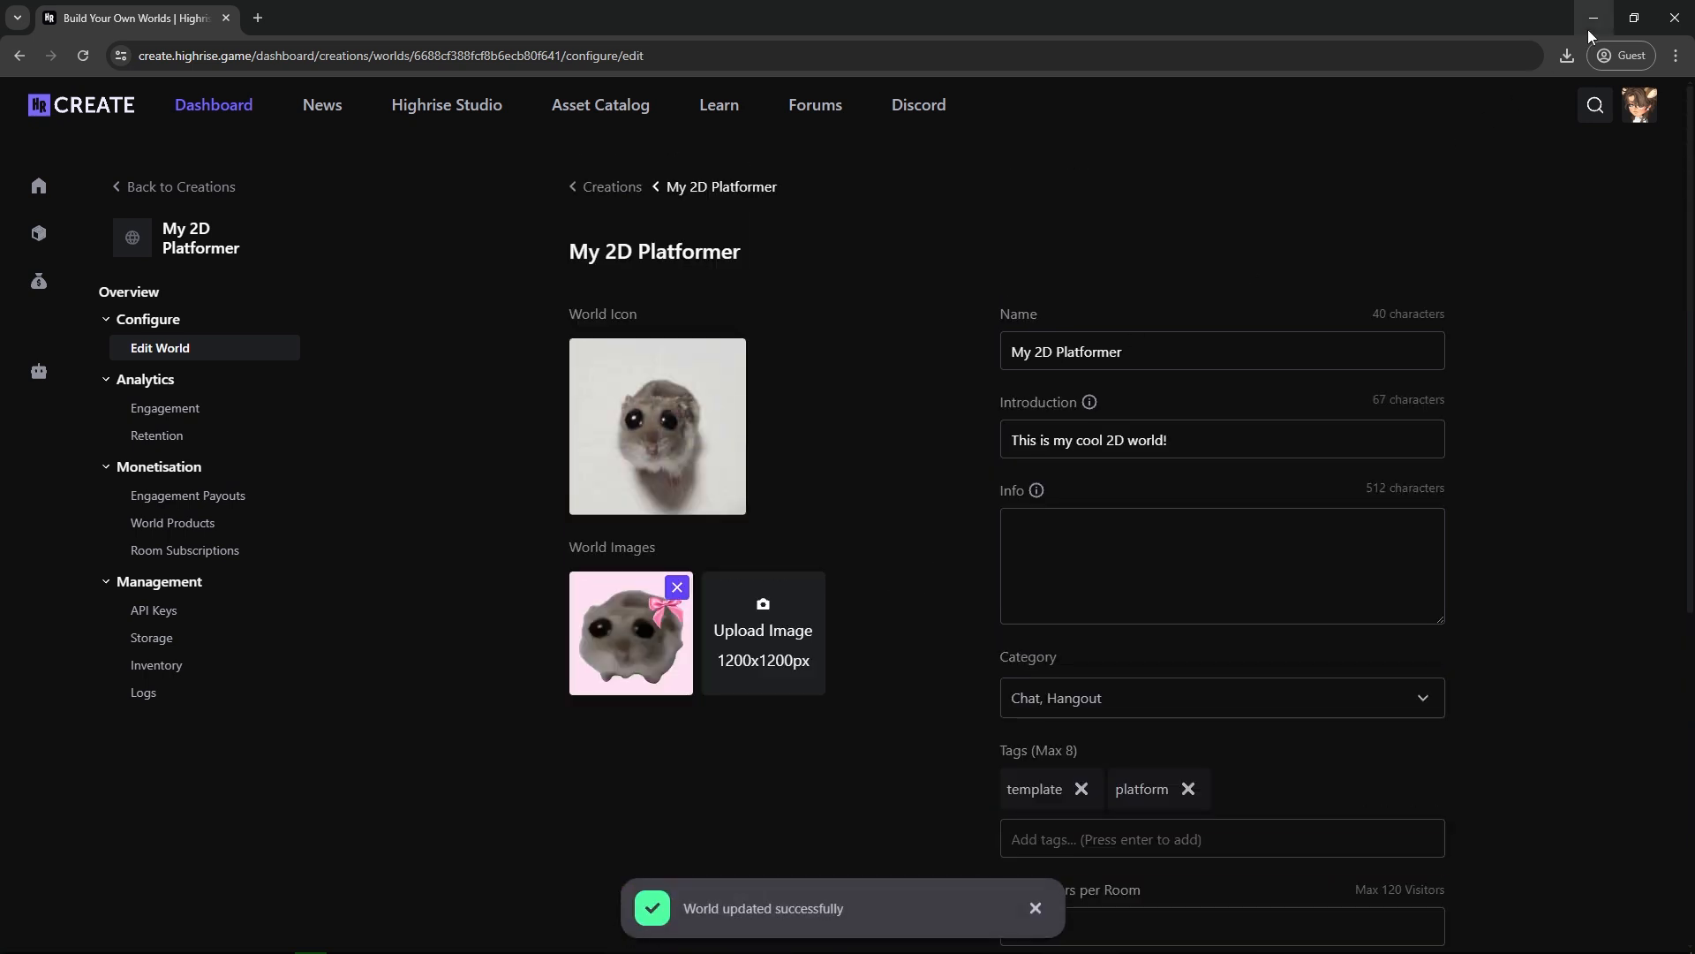
Return to Unity and upload the project to the My 2D Platformer world.
click(1588, 29)
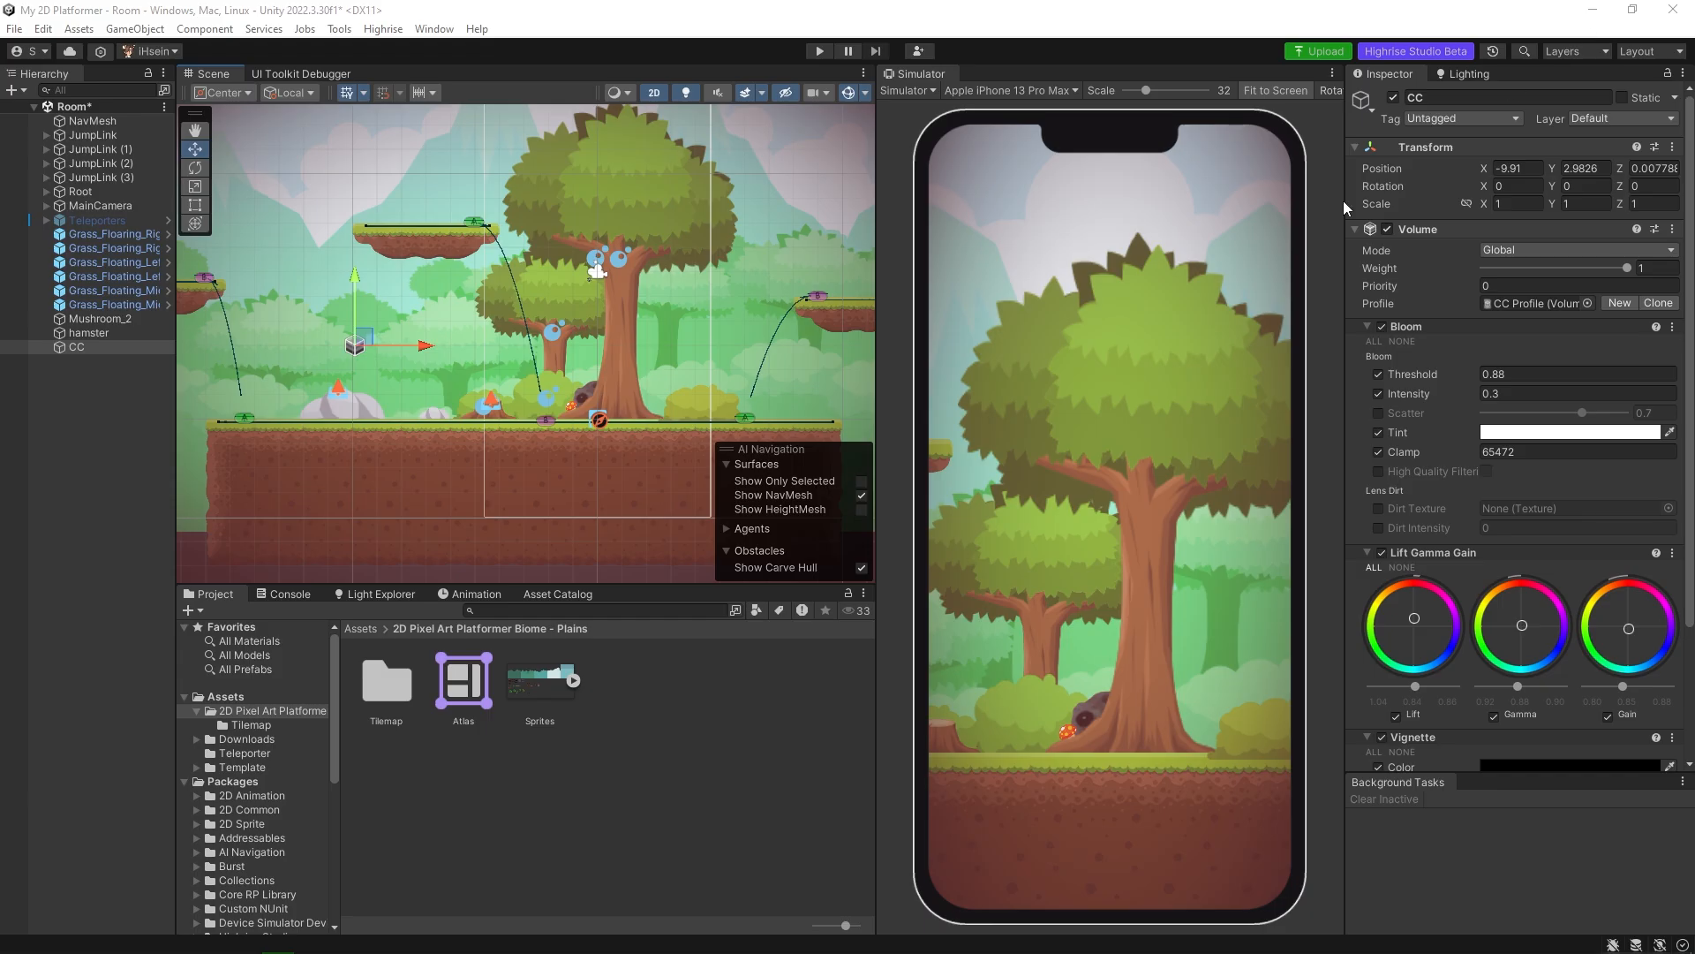
click(1322, 52)
click(844, 437)
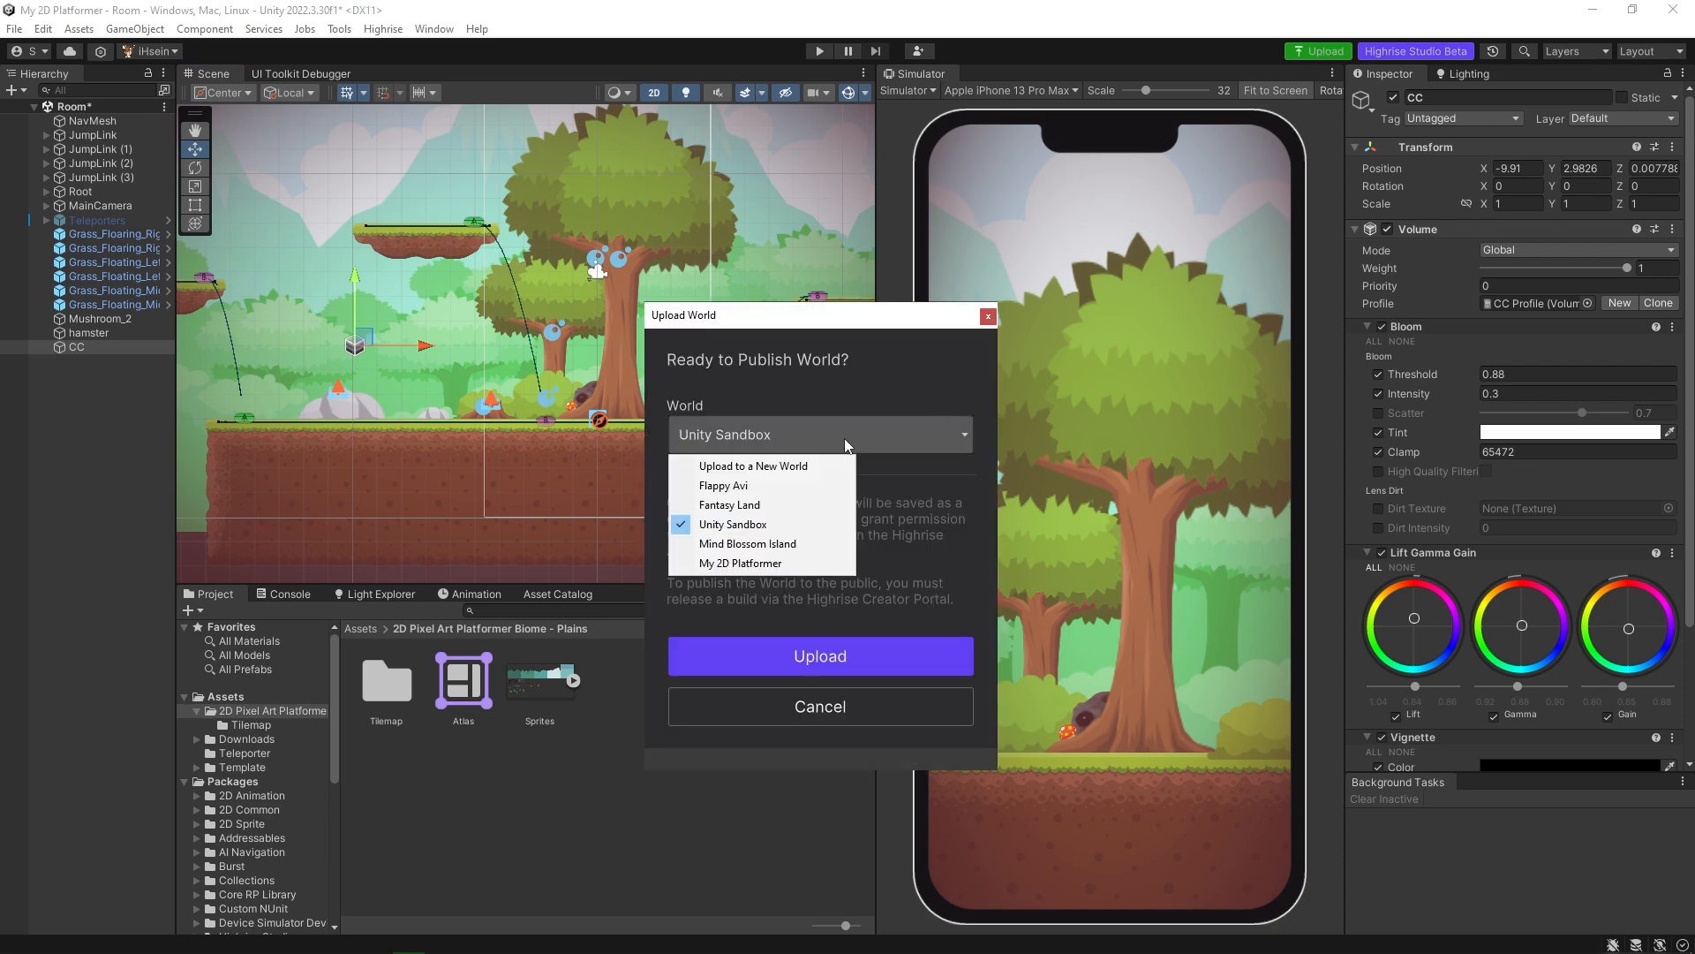
click(746, 564)
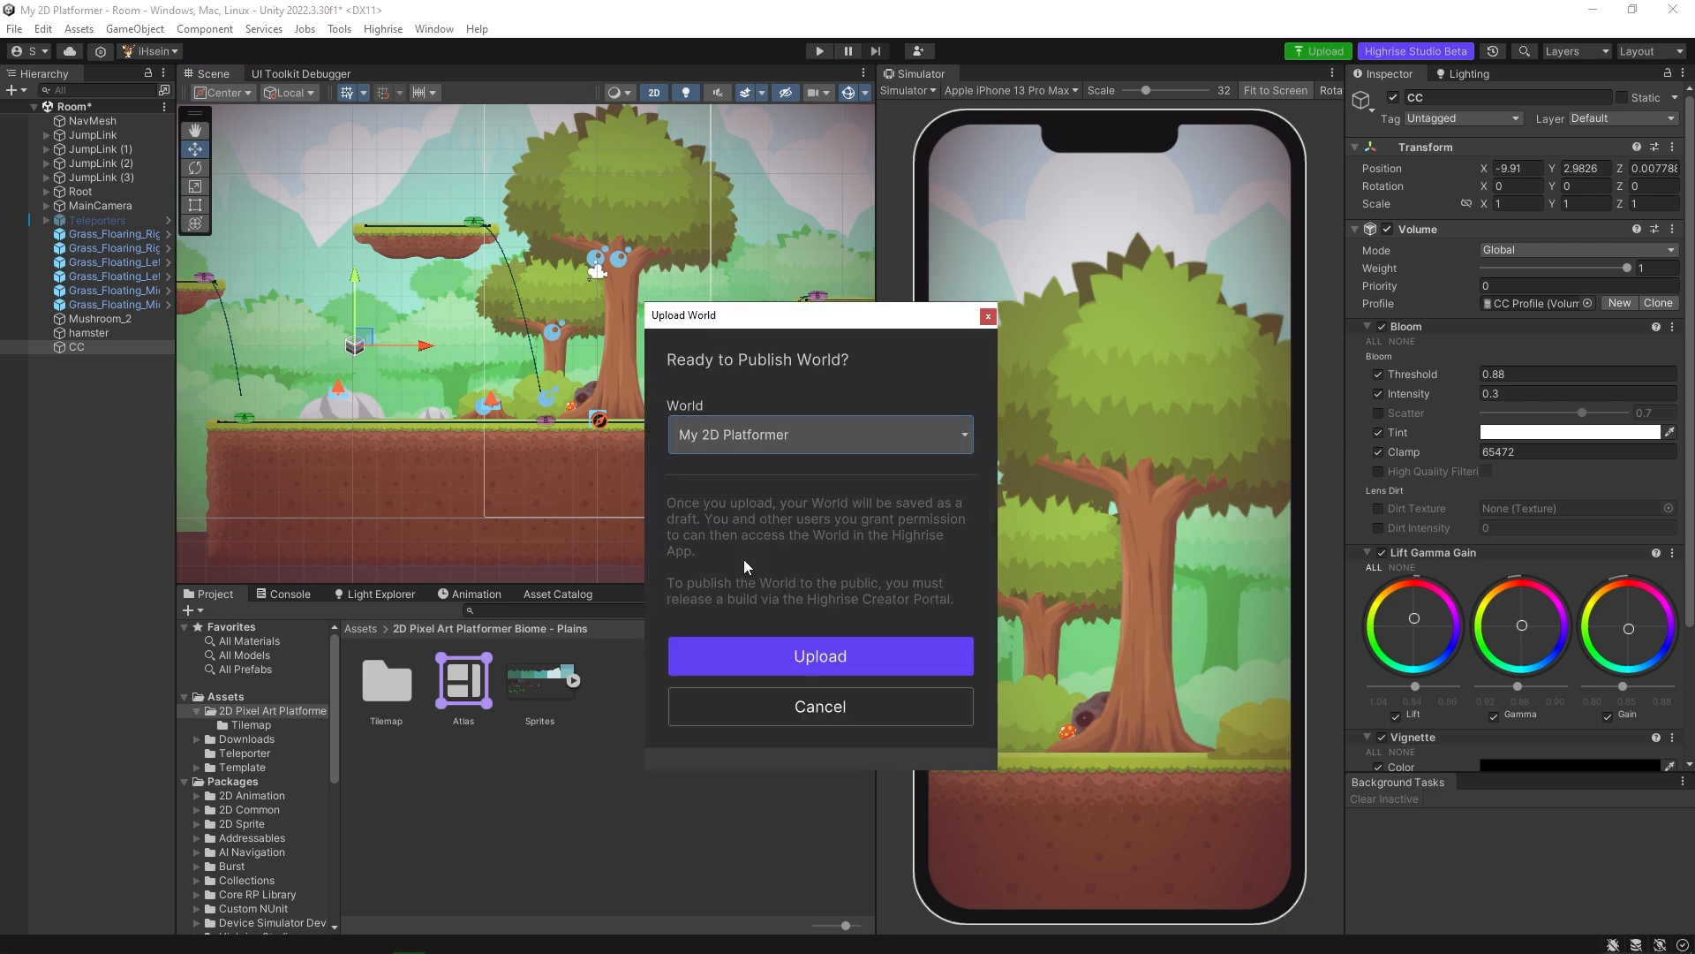
click(831, 650)
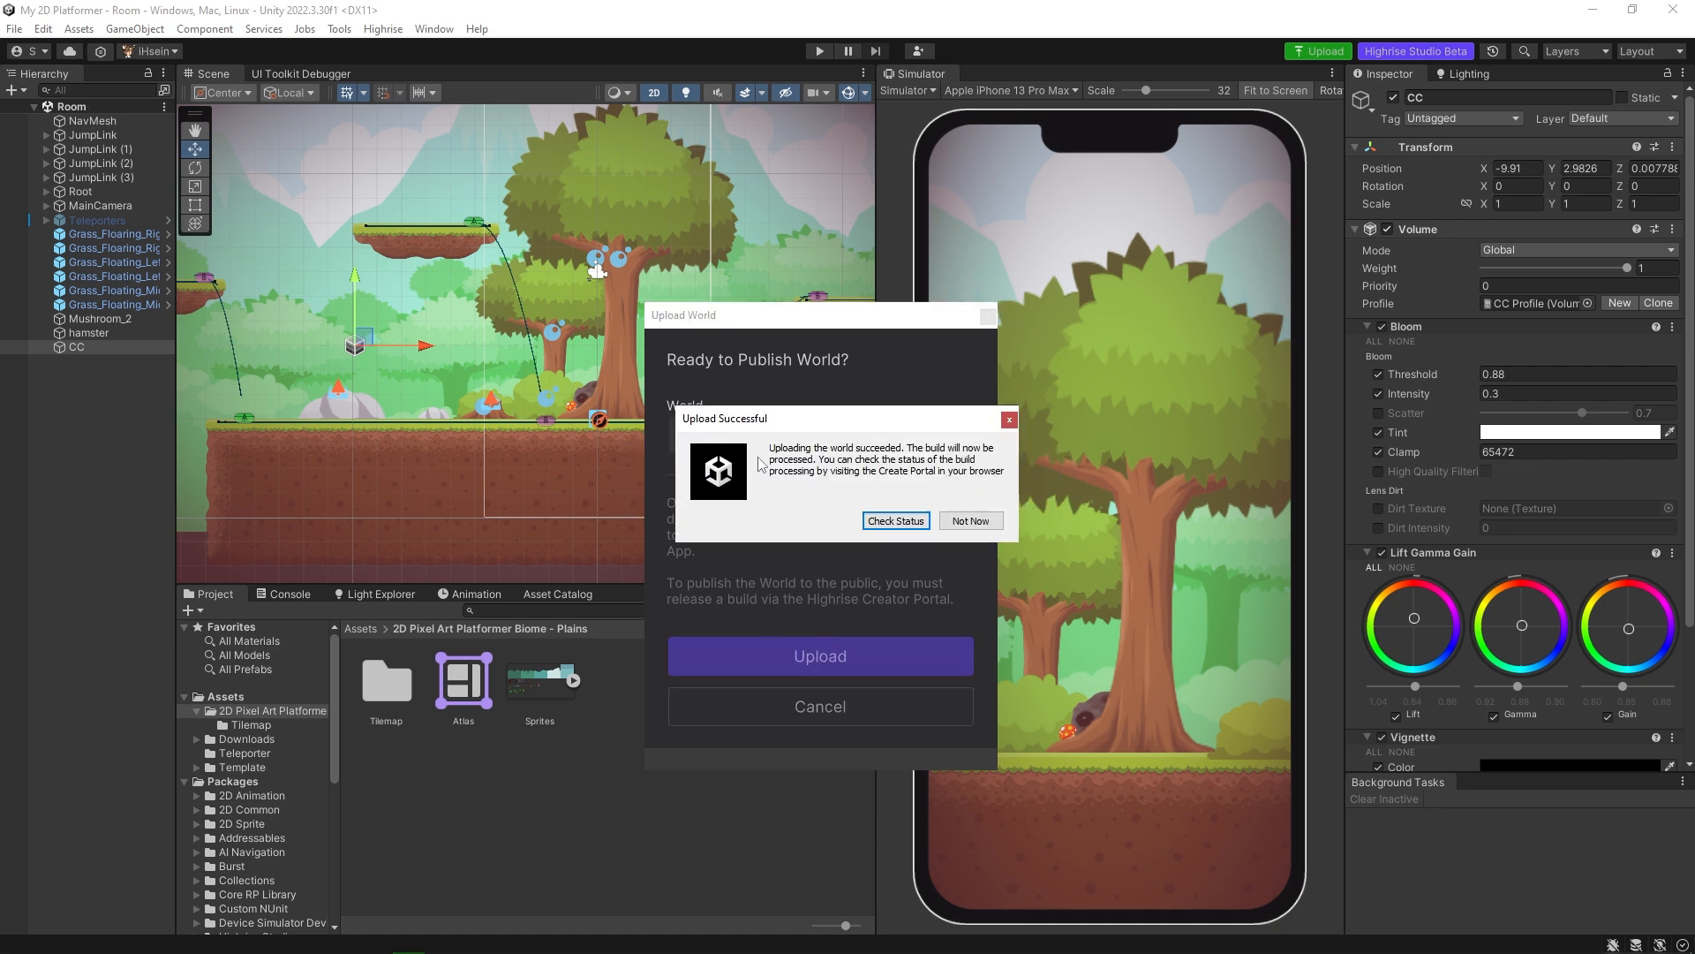
Check the upload's status on the Create portal and examine the processing stages of build 1.
click(887, 523)
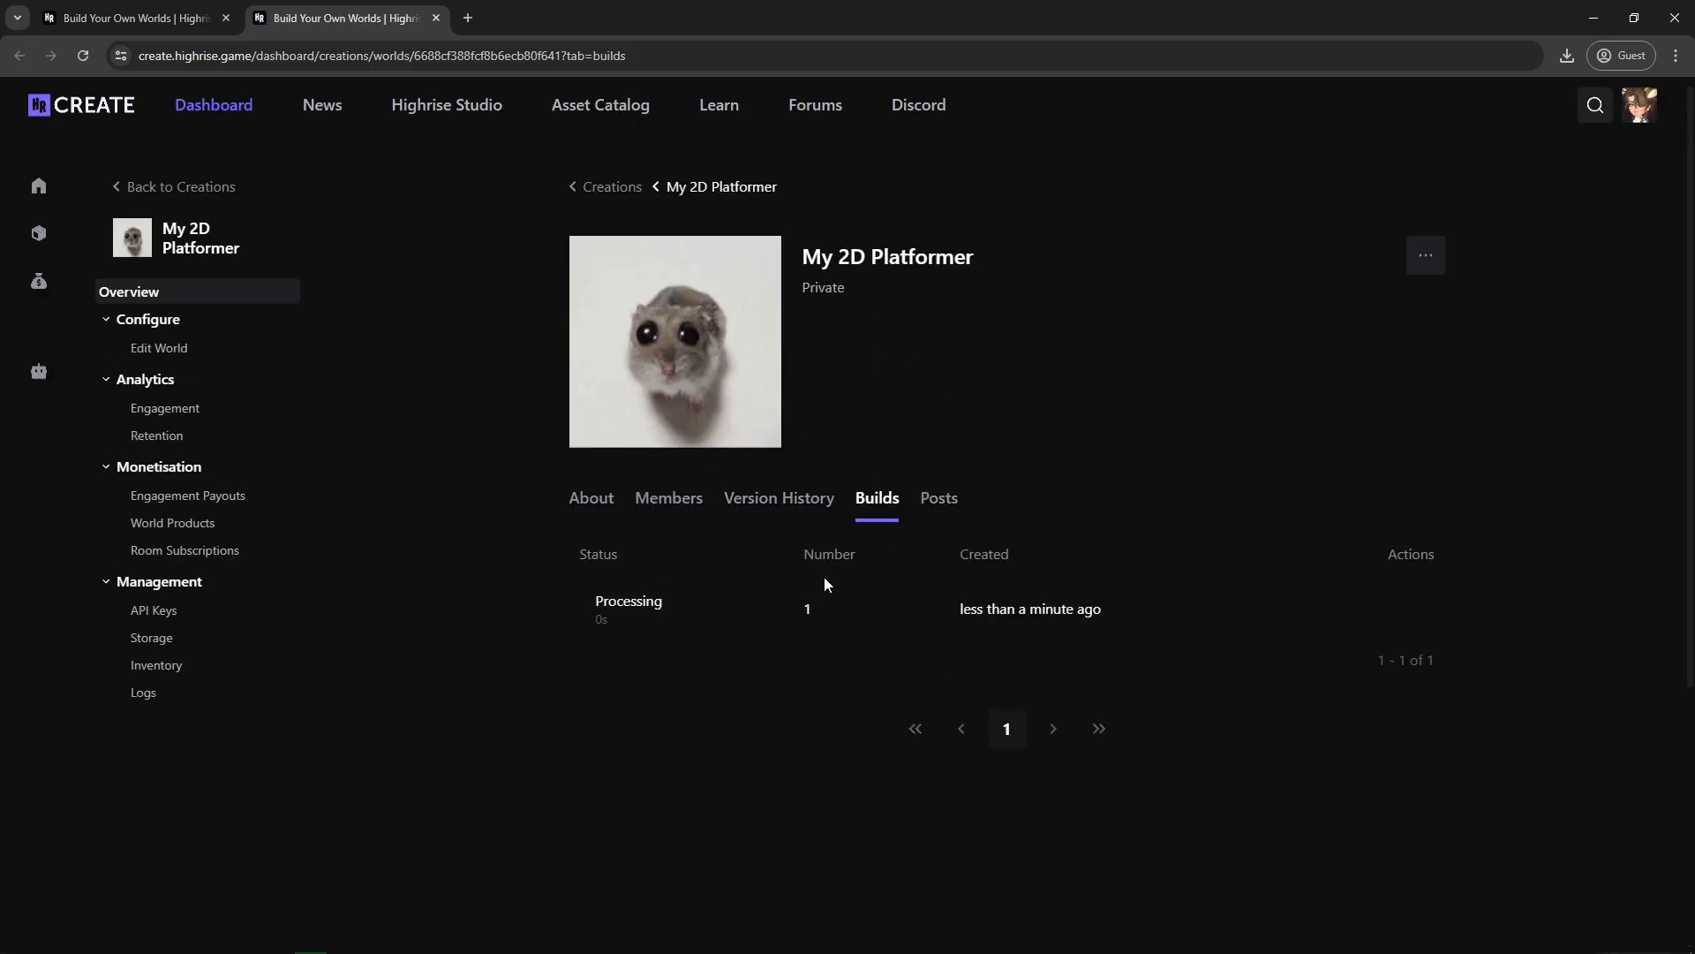
click(885, 614)
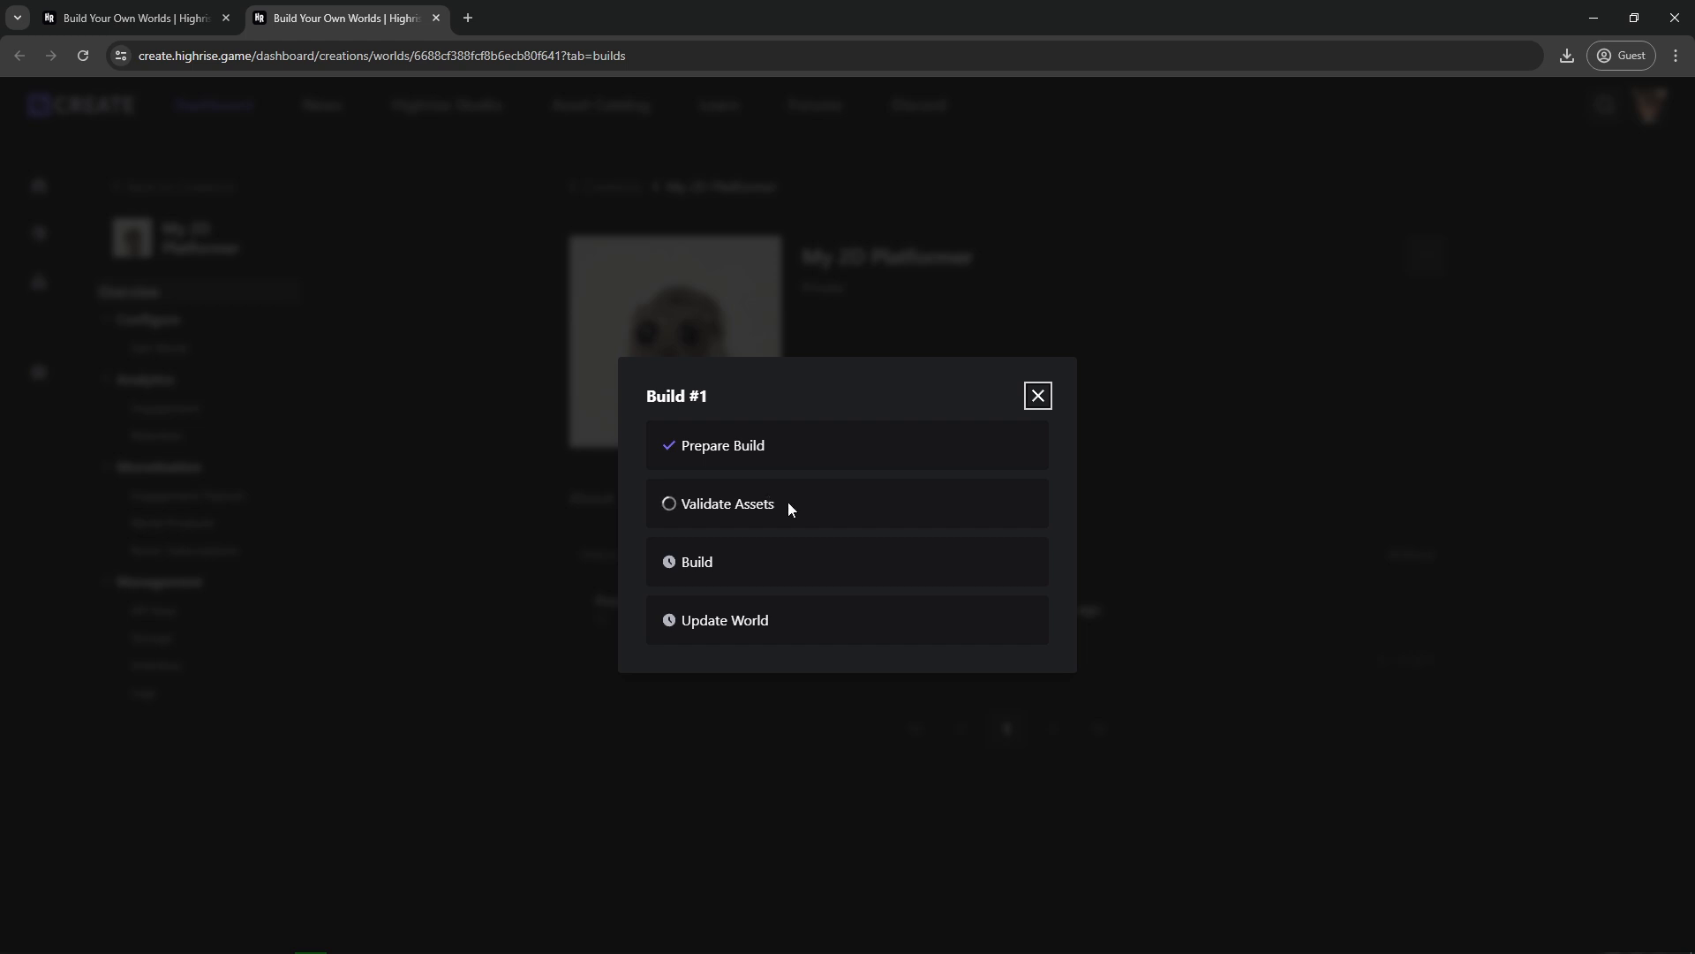
Close the build details and check the world's version history and member list.
click(1039, 395)
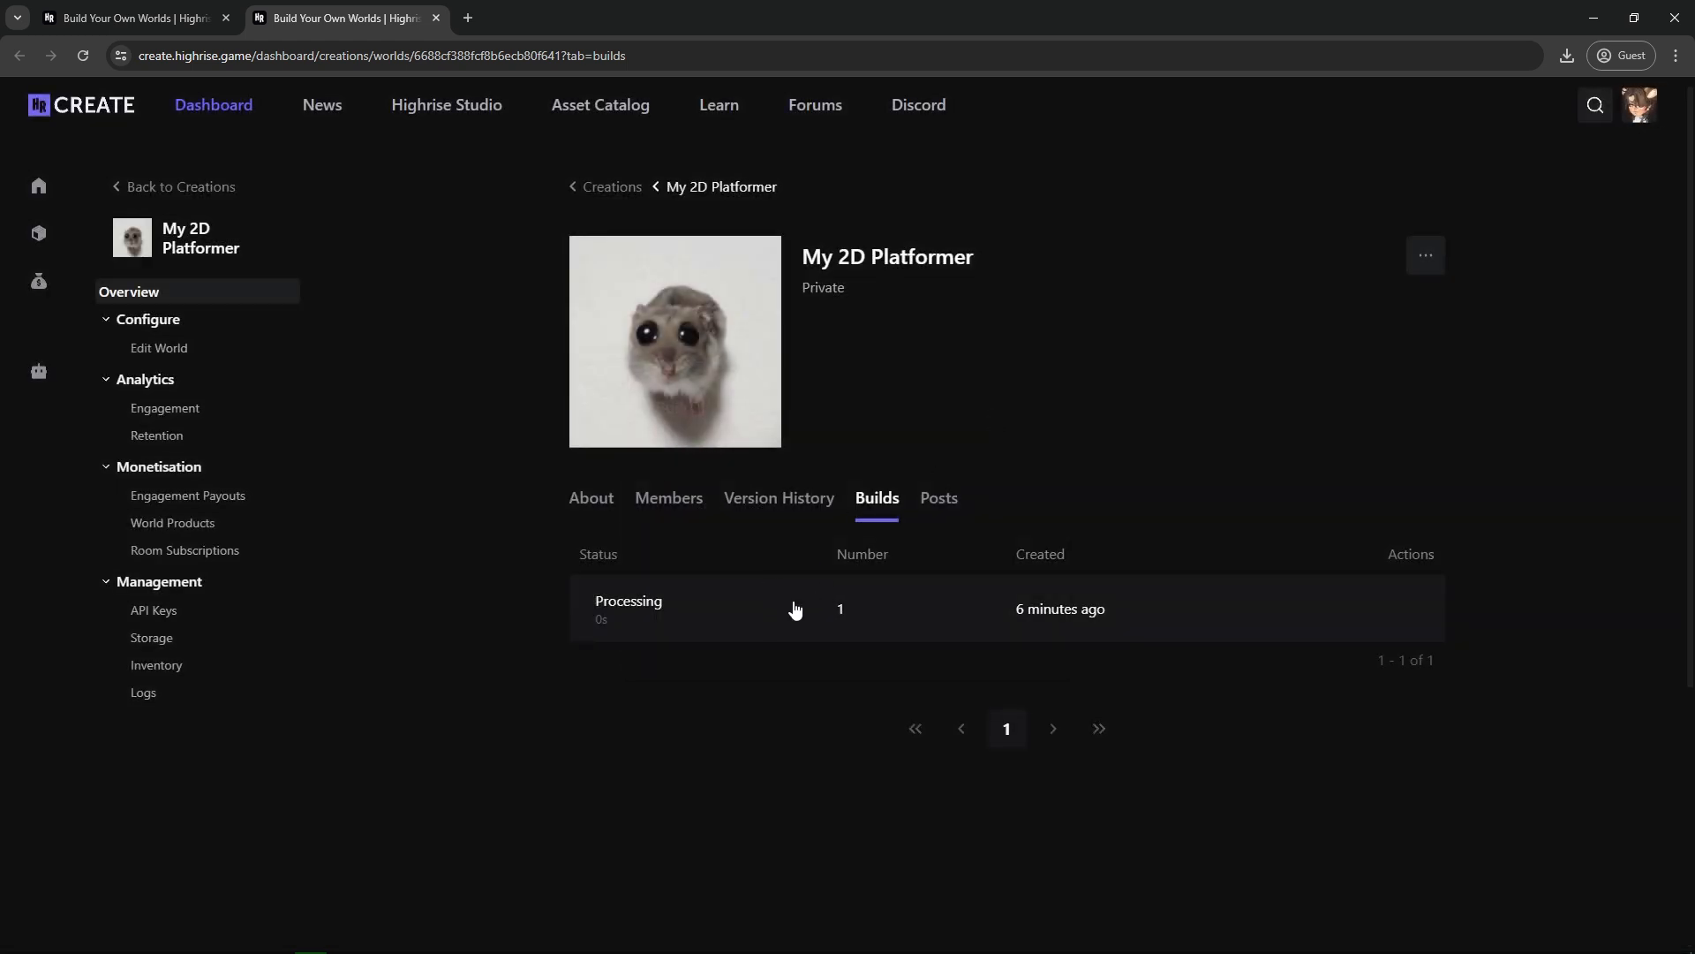
click(779, 502)
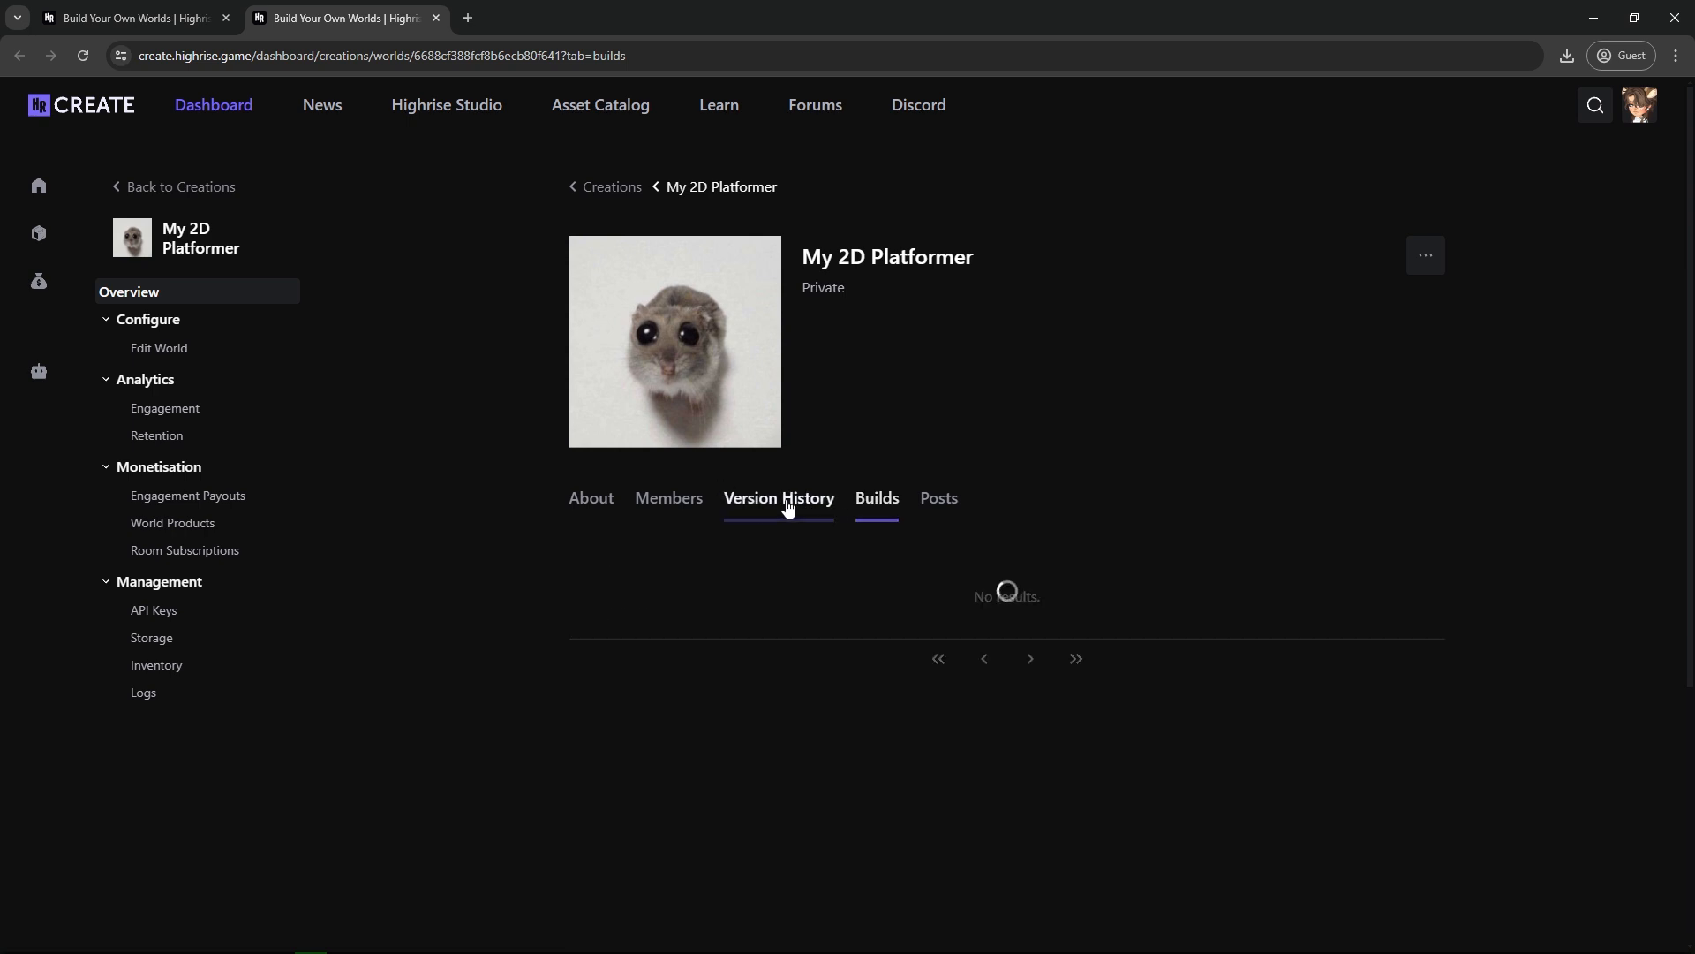
click(676, 512)
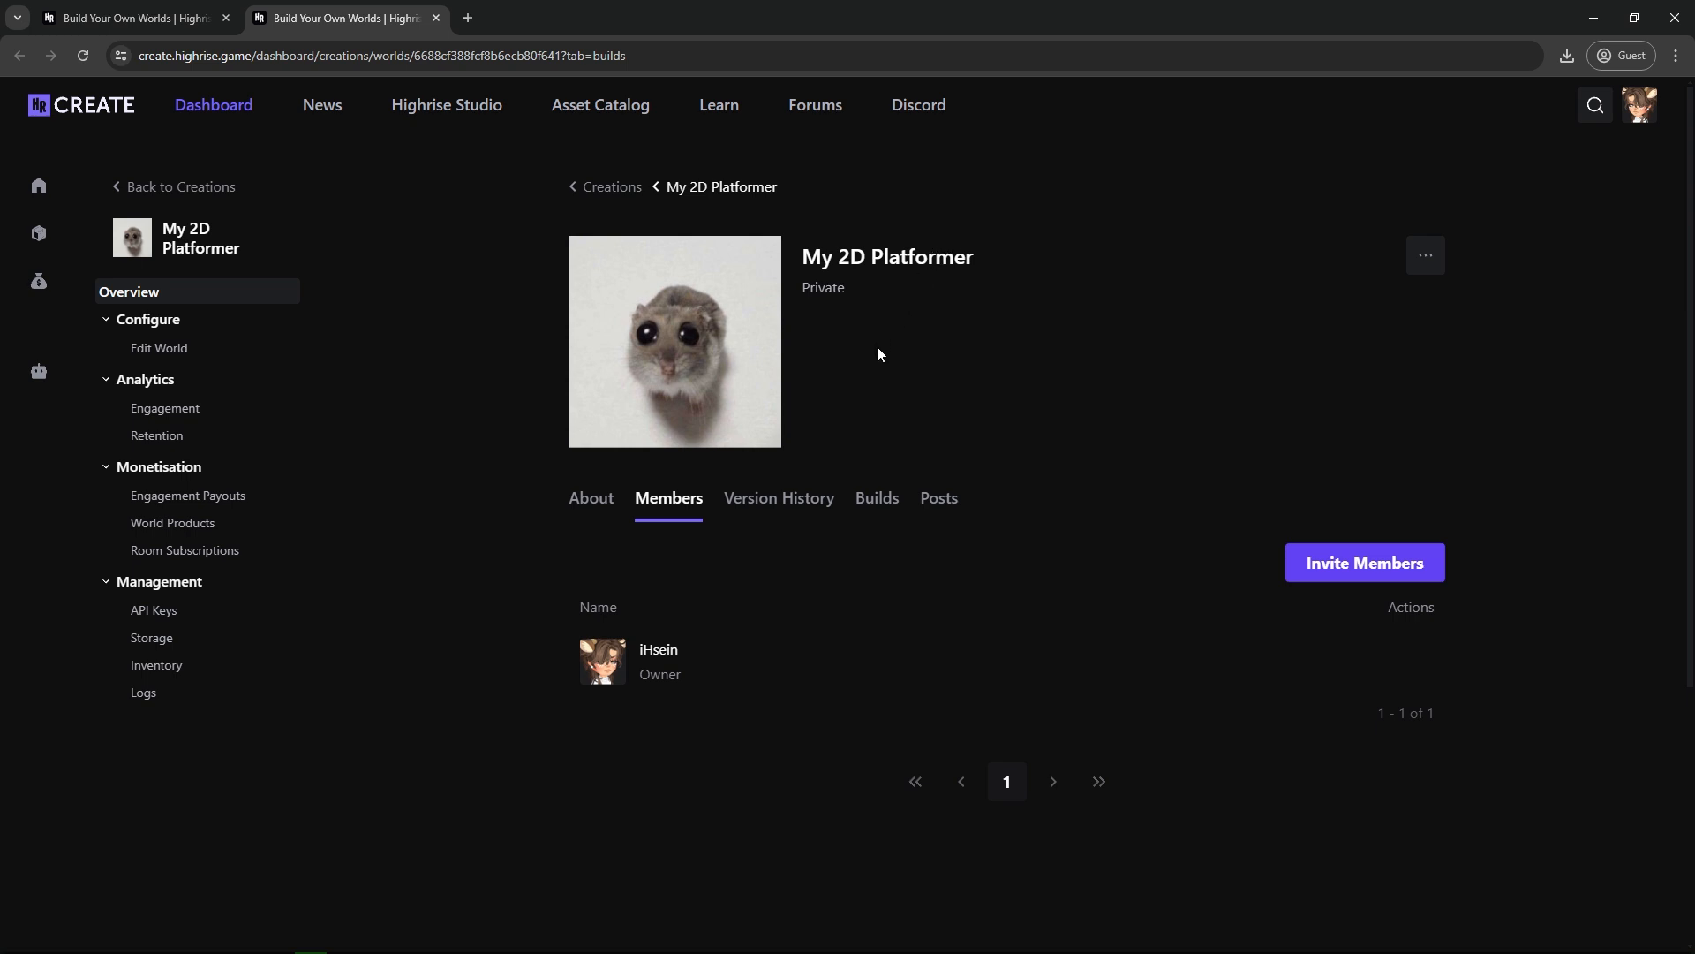
Invite the user CreativeWorld as a member of the private My 2D Platformer world.
double_click(839, 288)
click(841, 291)
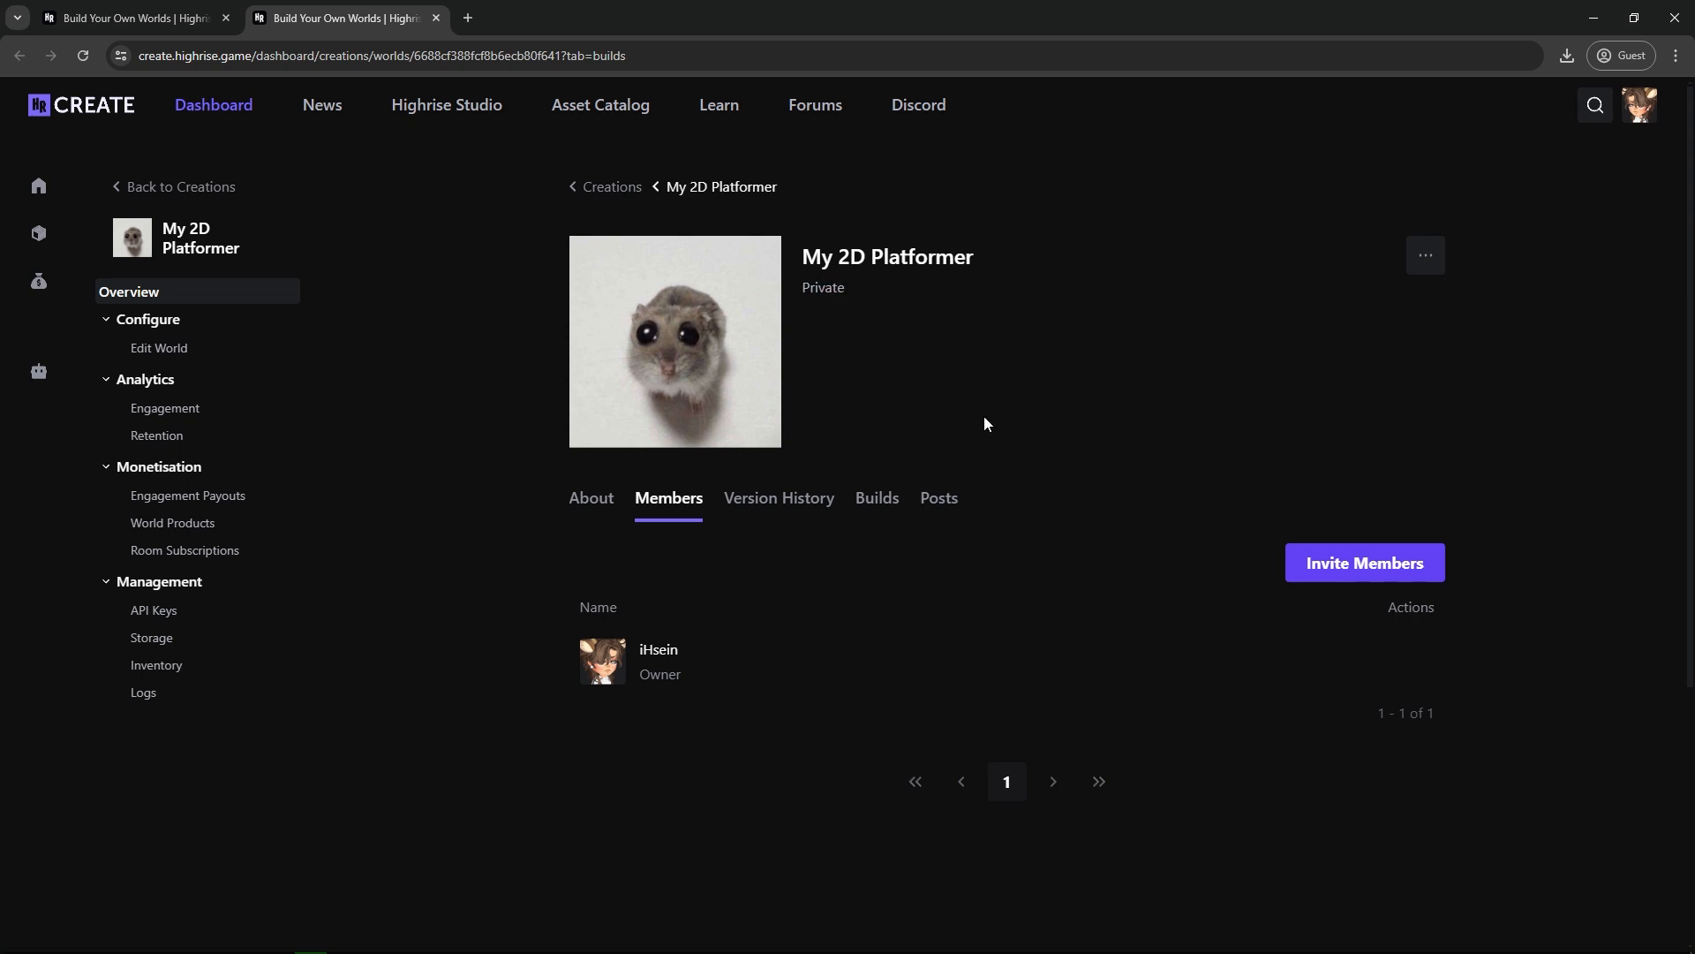
click(1346, 574)
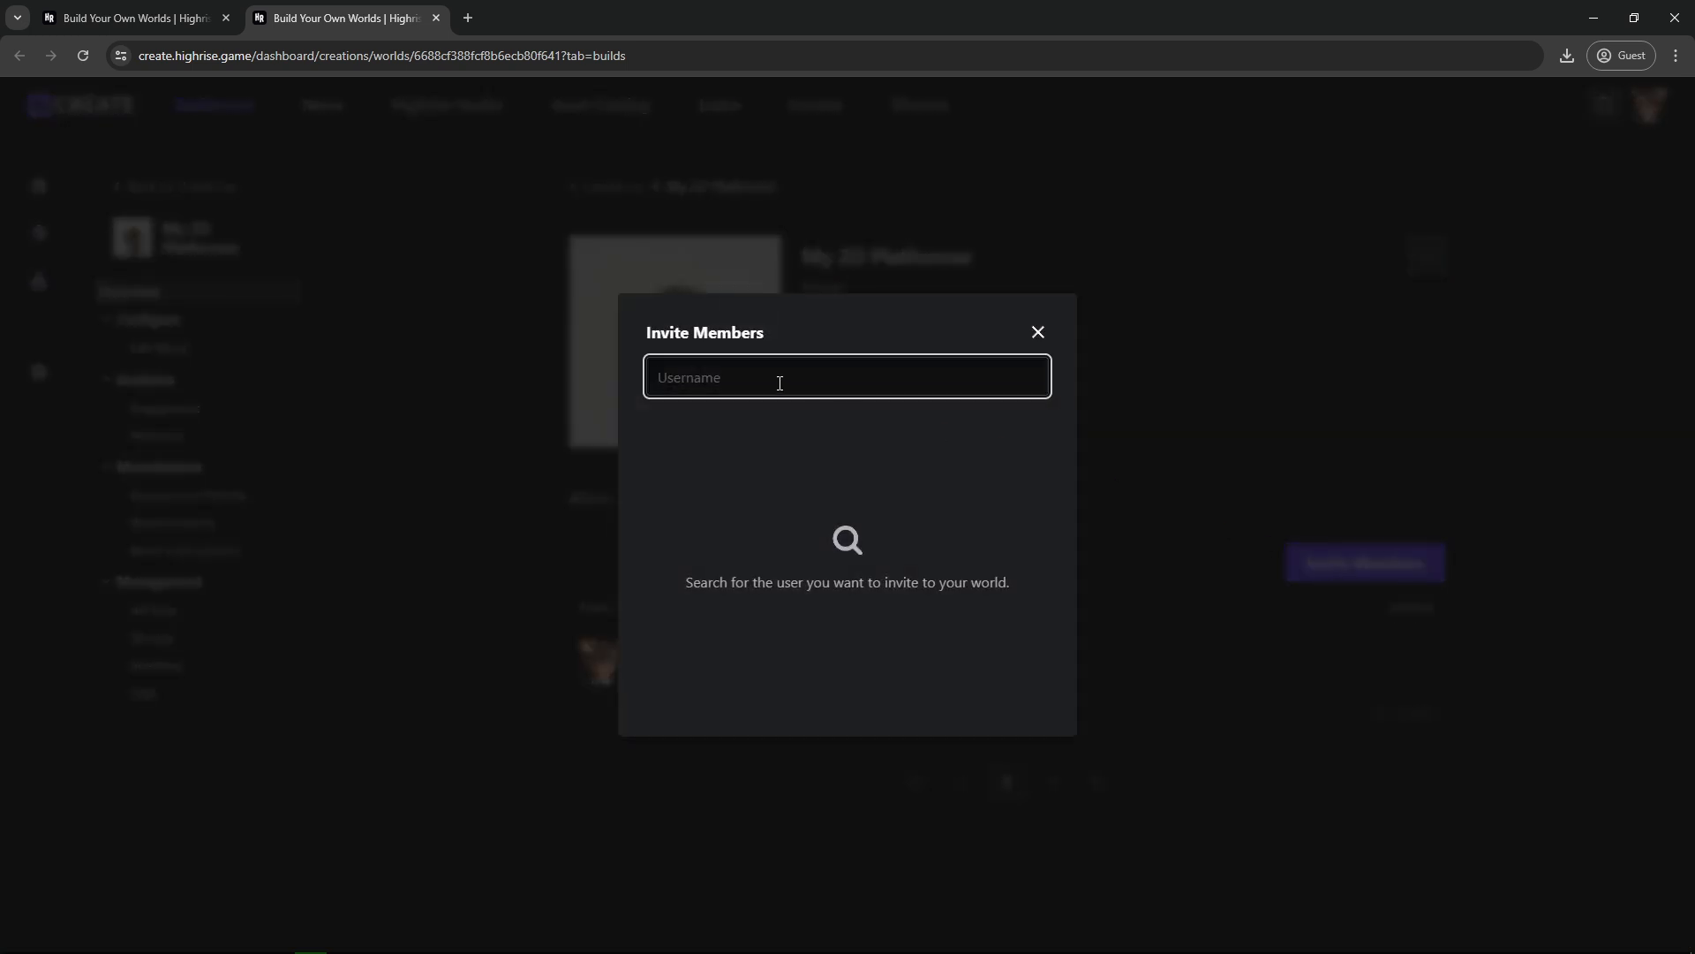
text(CreativeWorld)
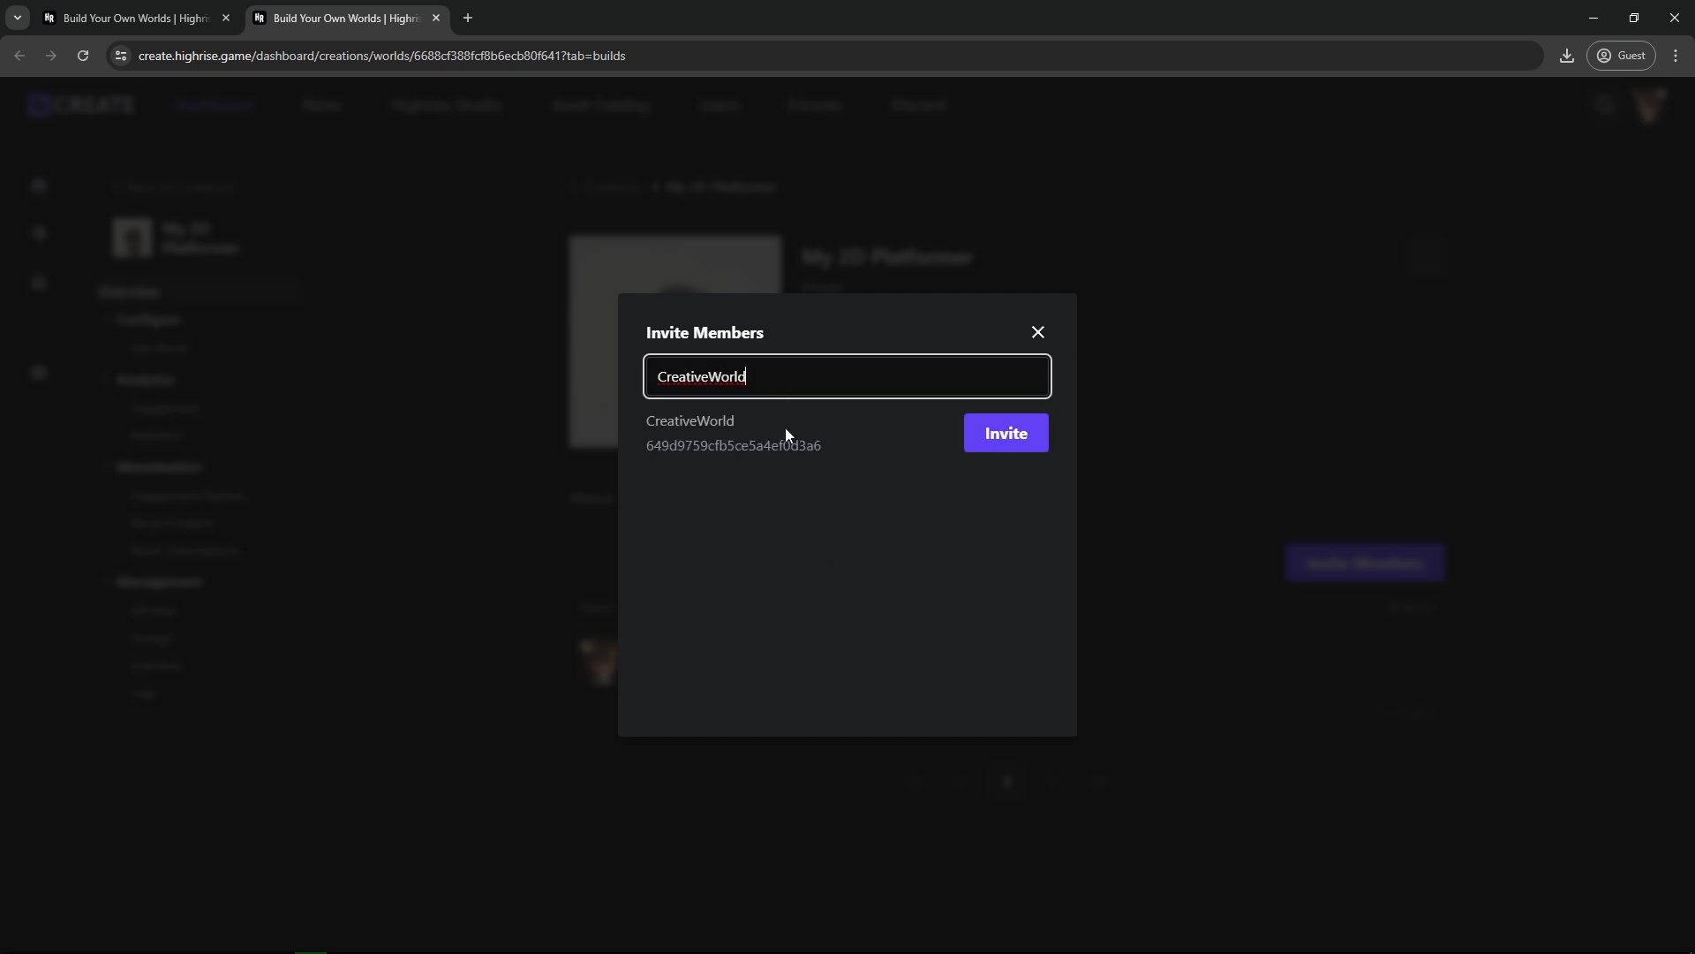
click(988, 444)
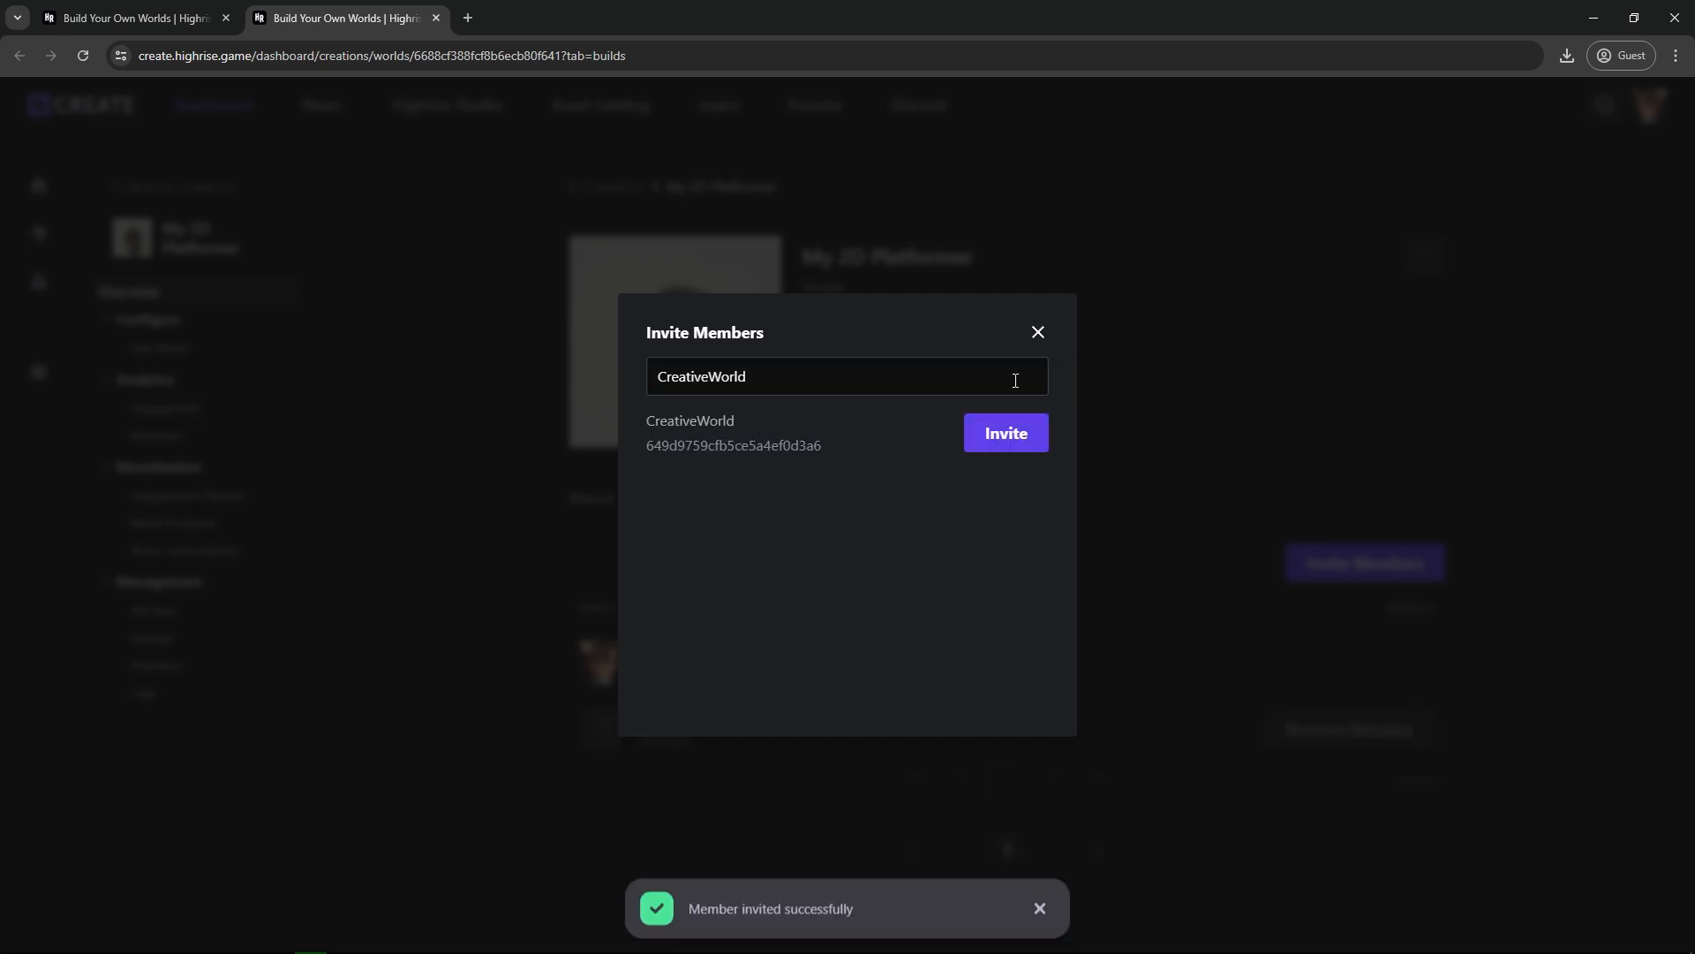
click(1037, 333)
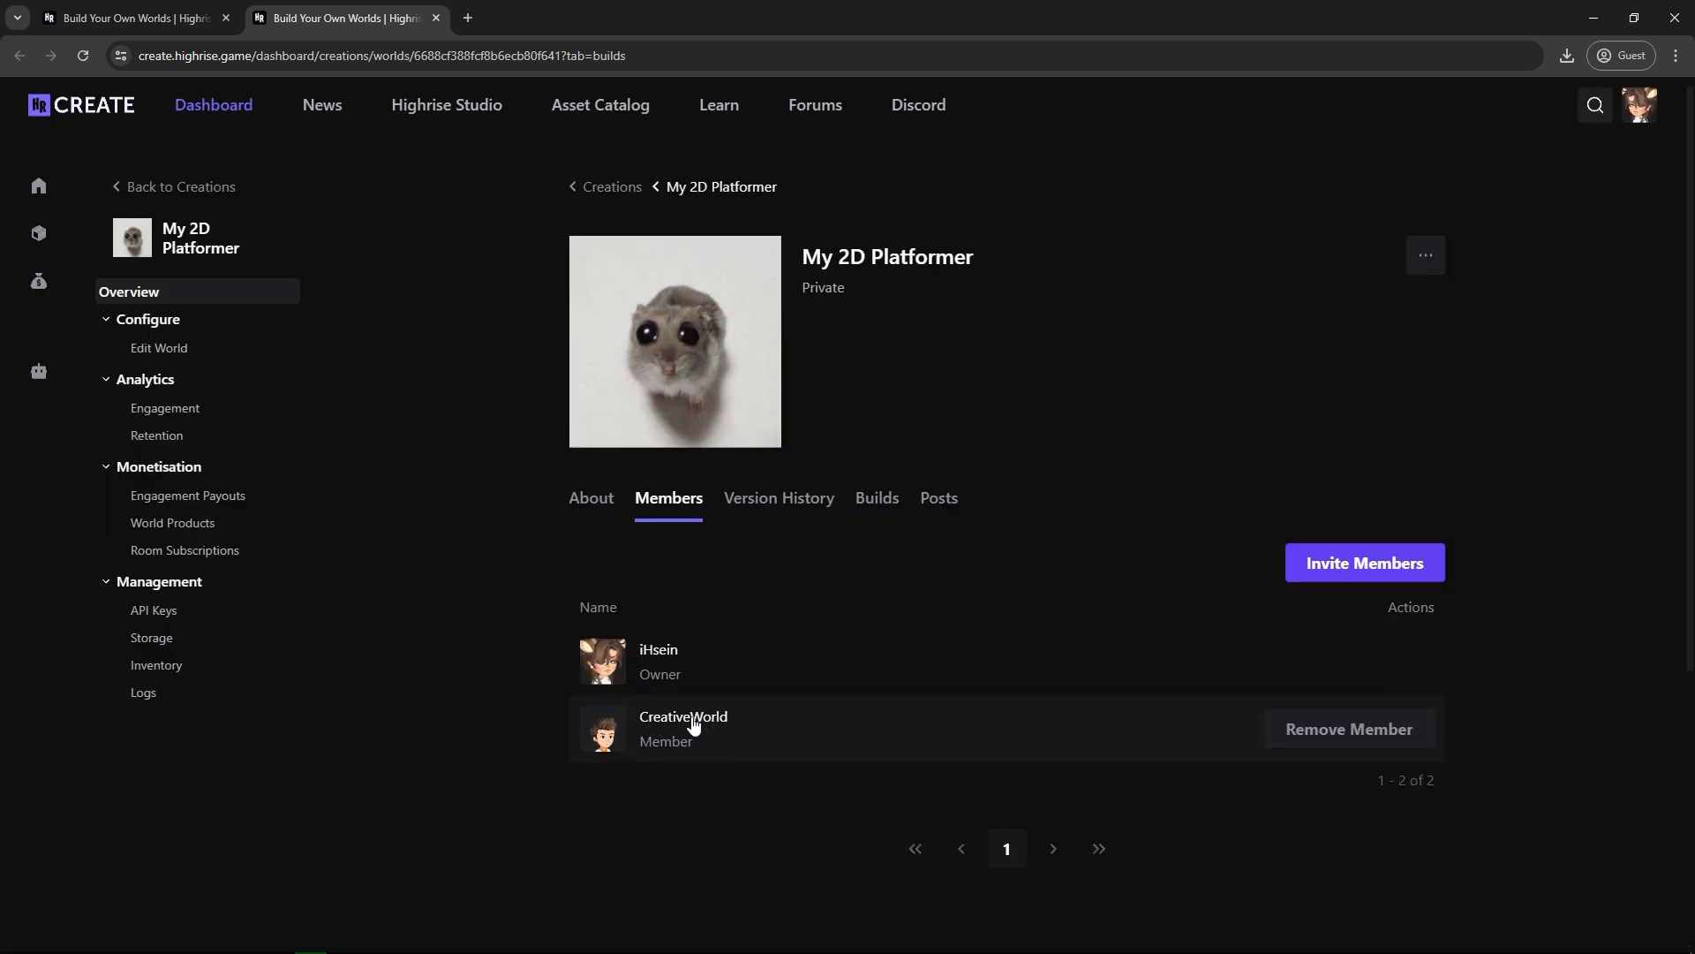
Check the status and processing stages of build 1 again in the world's builds list.
click(875, 503)
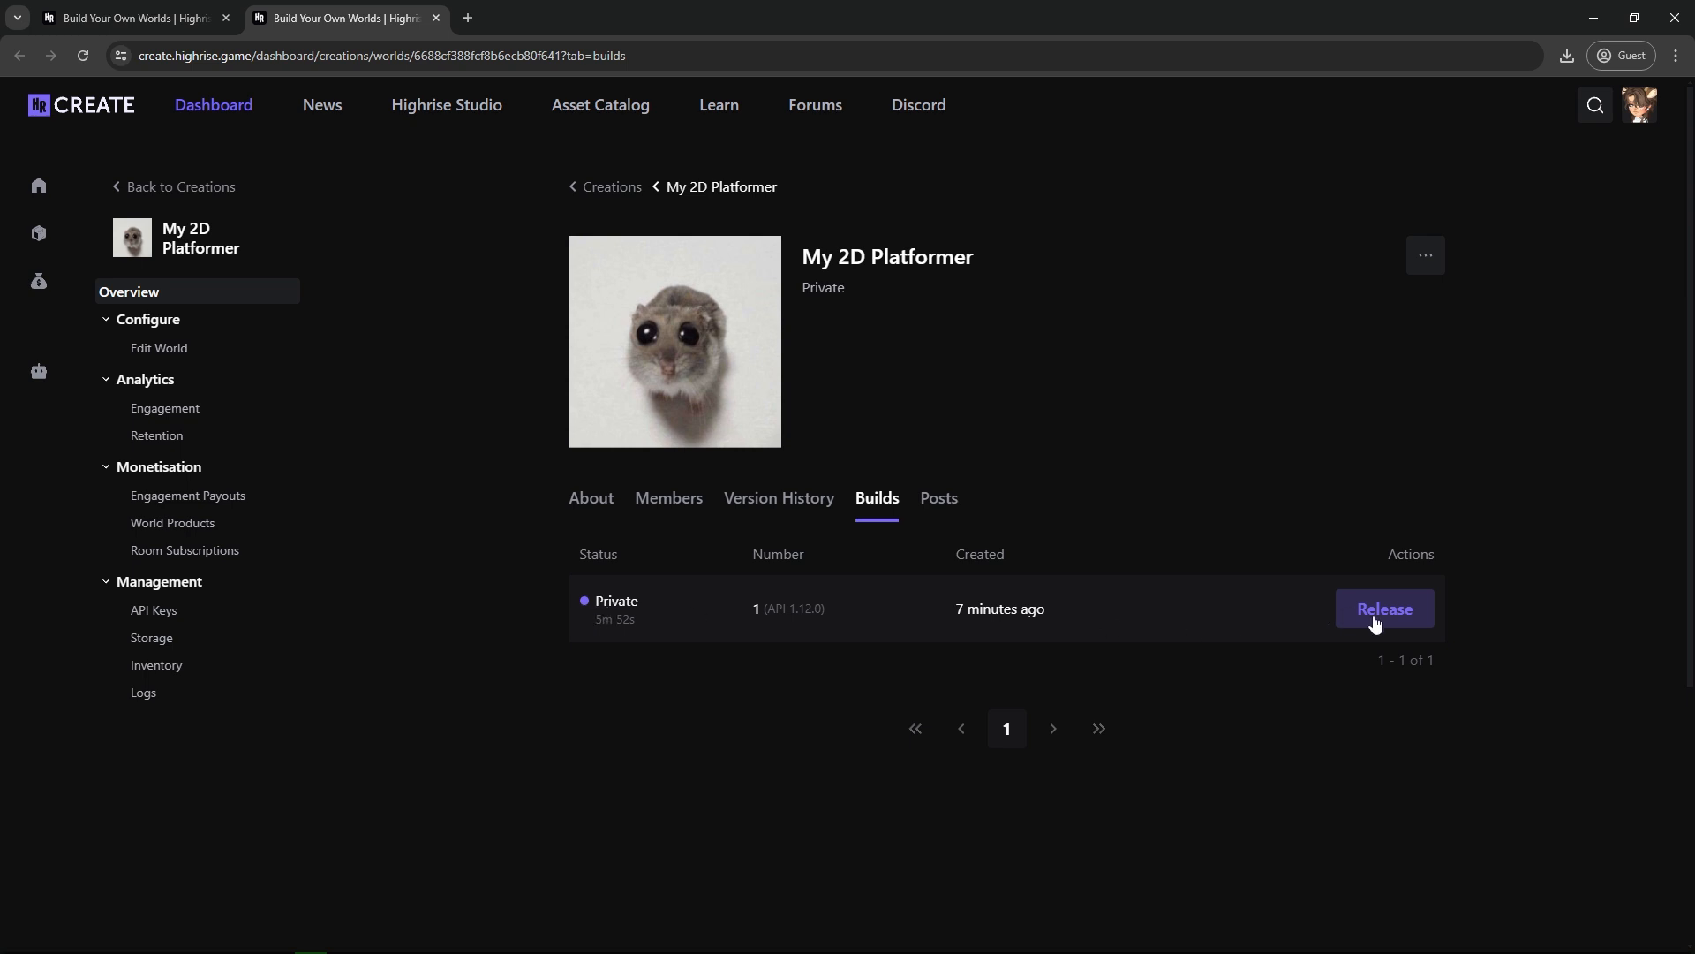
click(1104, 619)
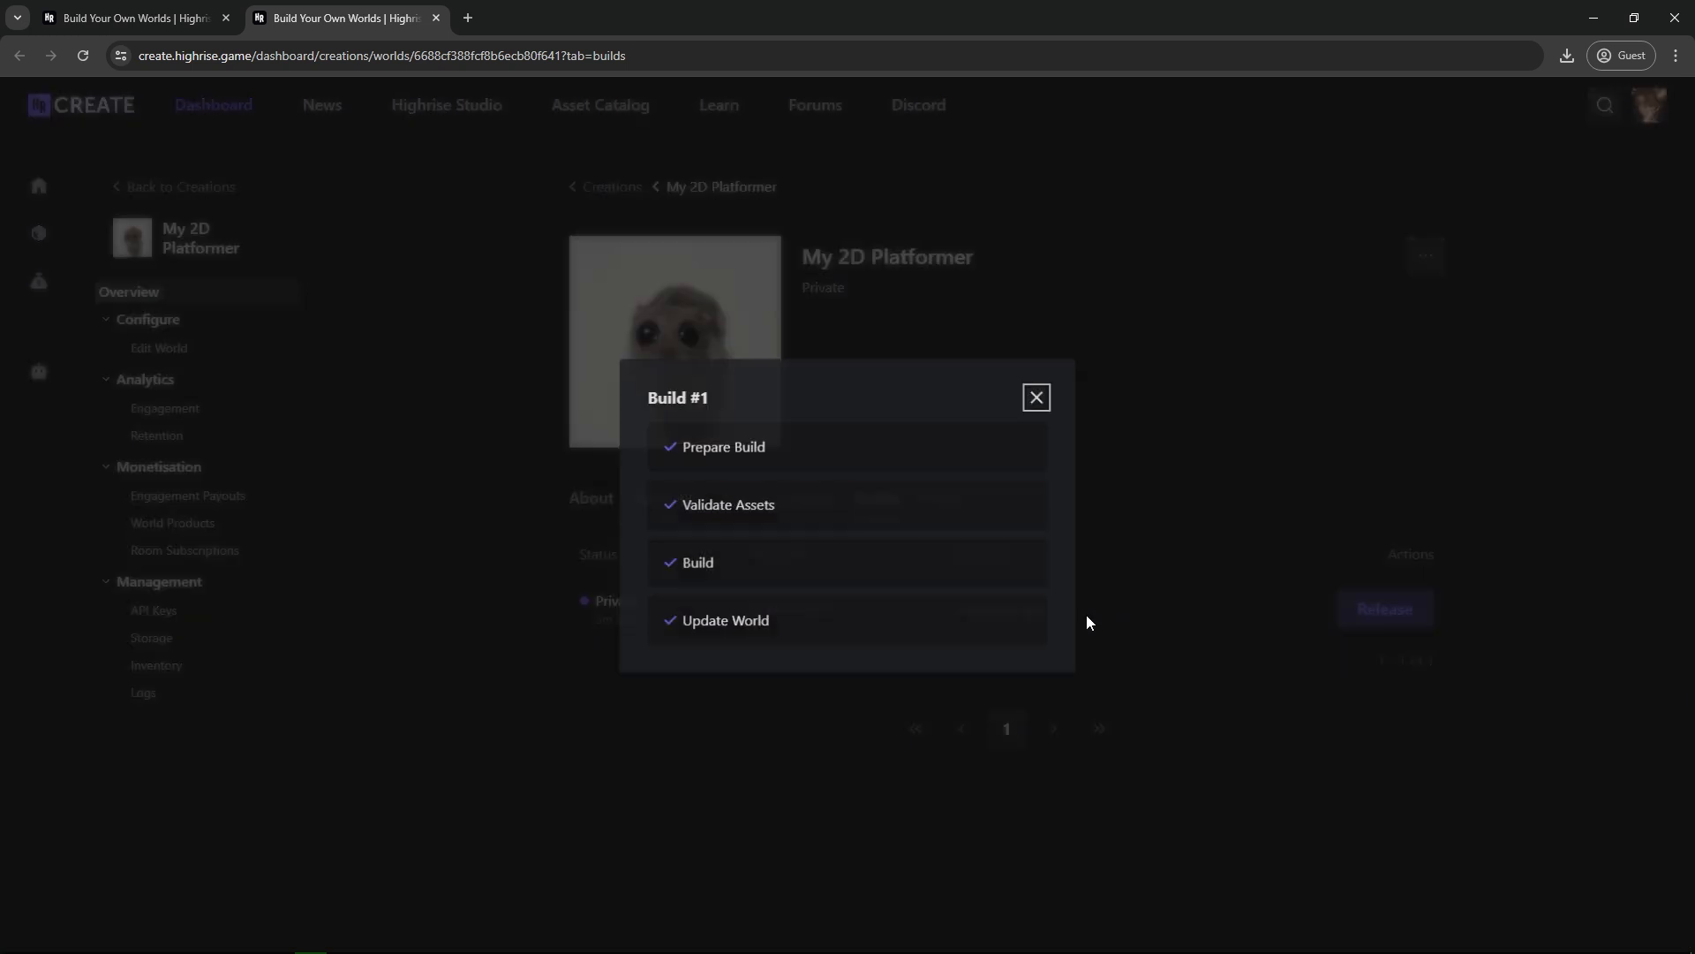
click(1036, 394)
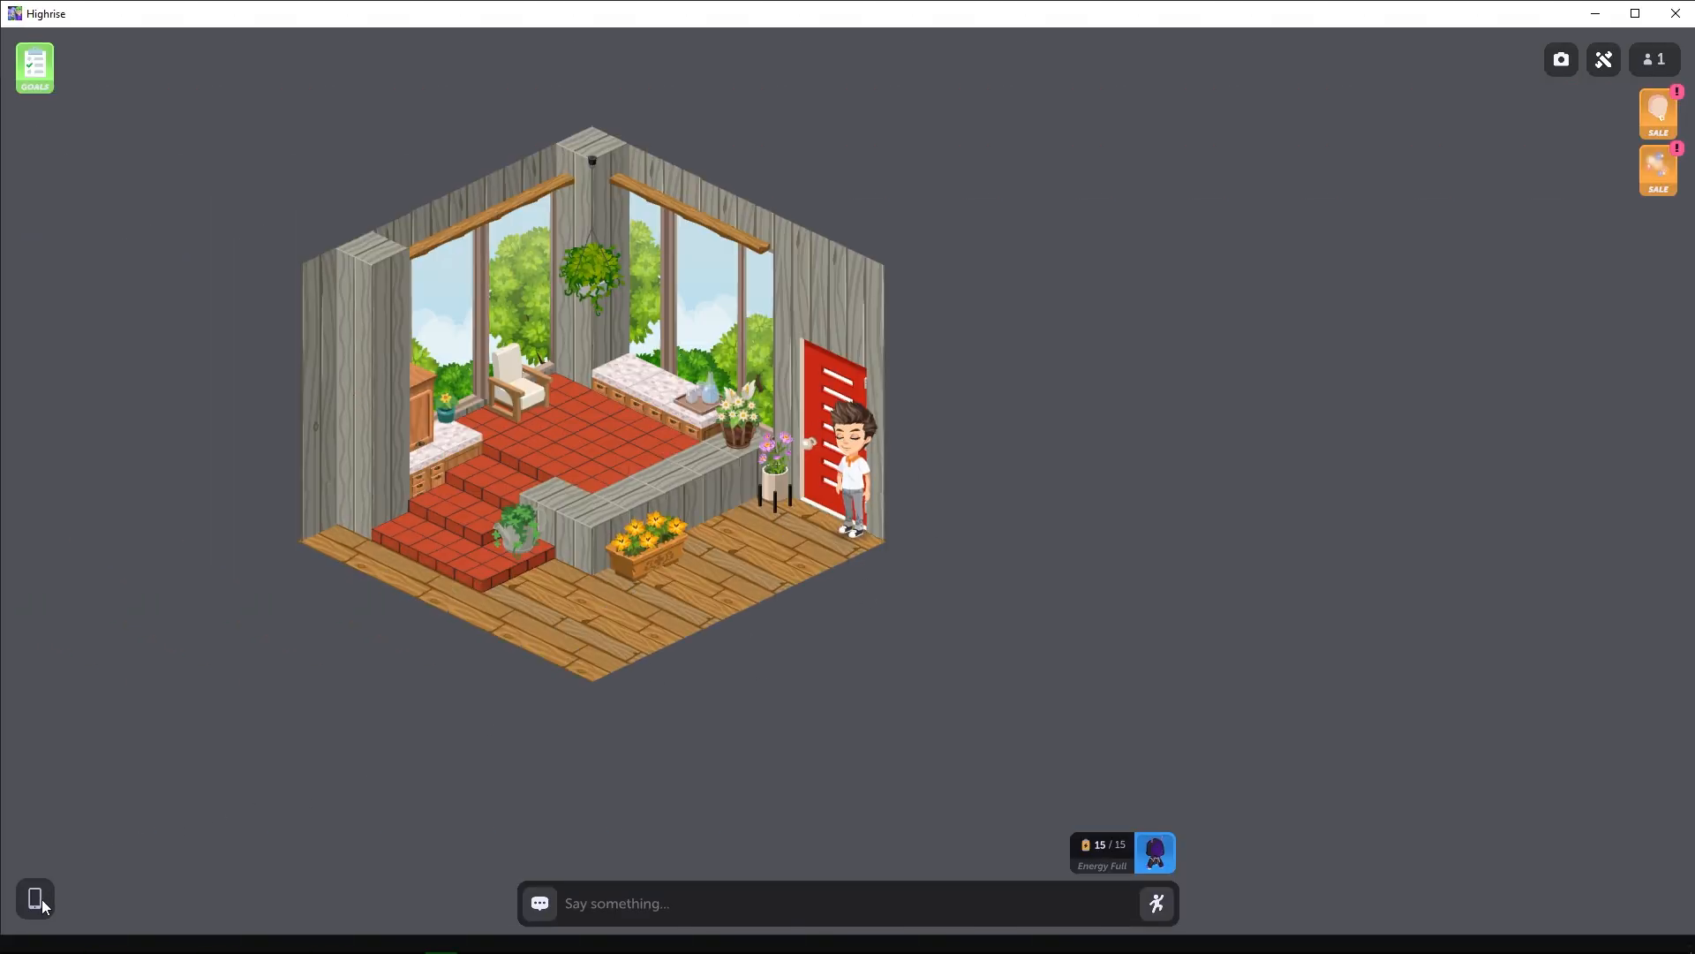
Switch to the Highrise app and open My 2D Platformer under My Worlds.
click(36, 898)
click(189, 109)
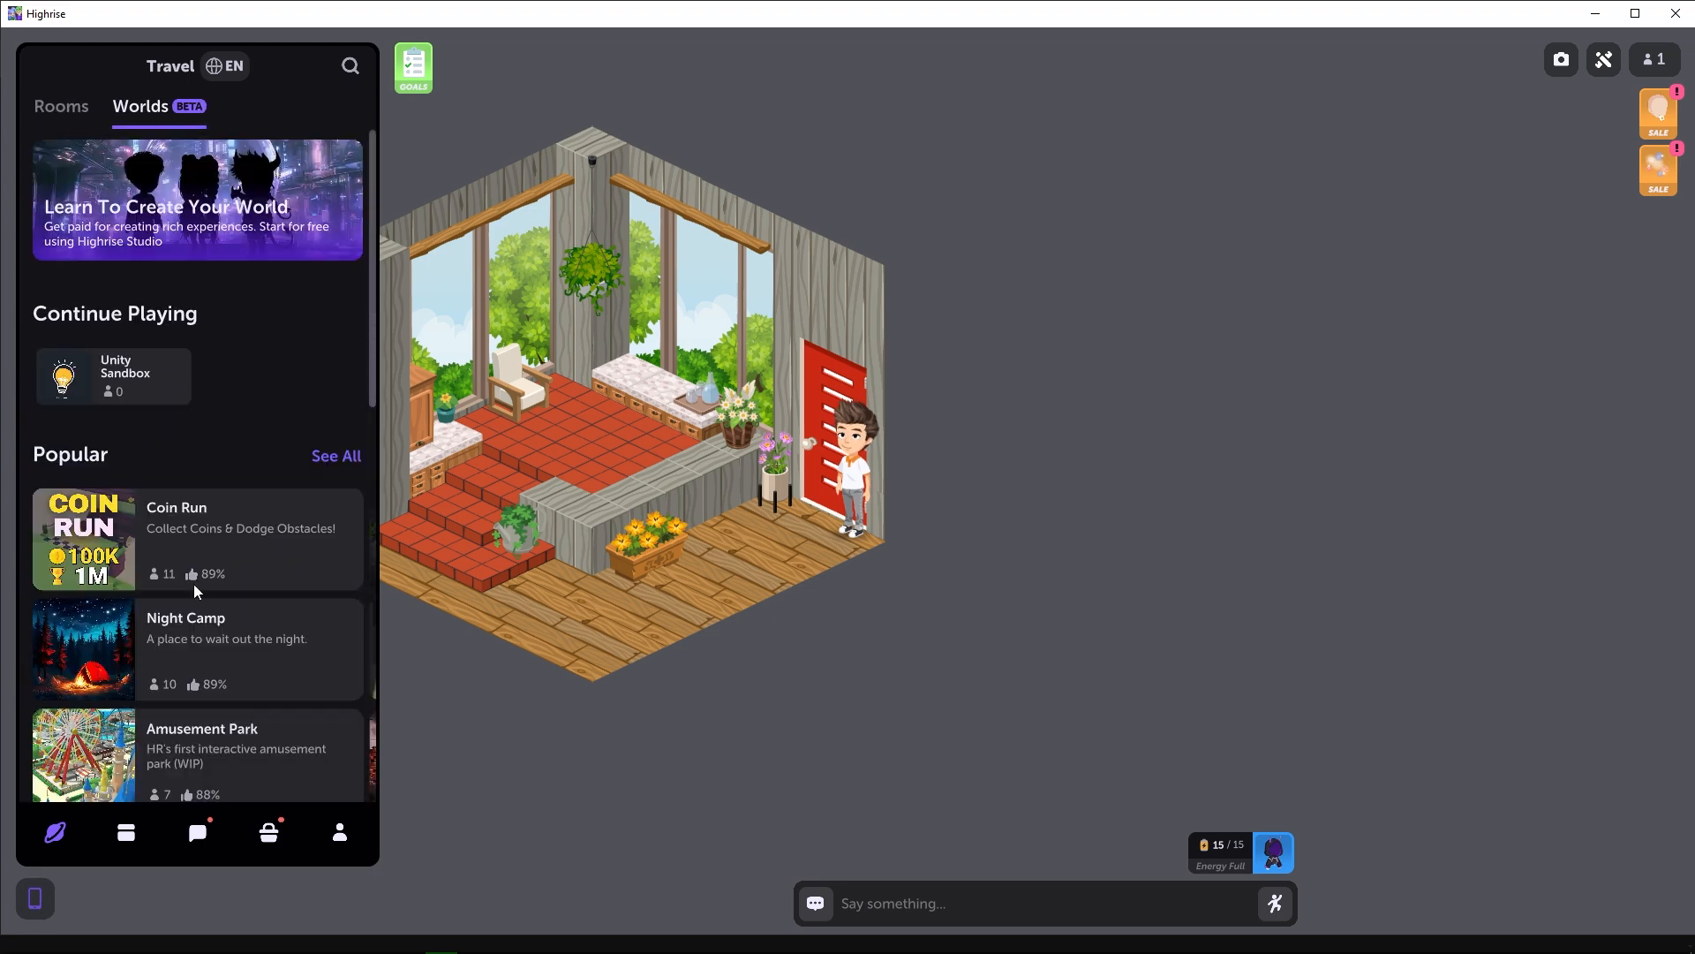
scroll(239, 619, down, 15)
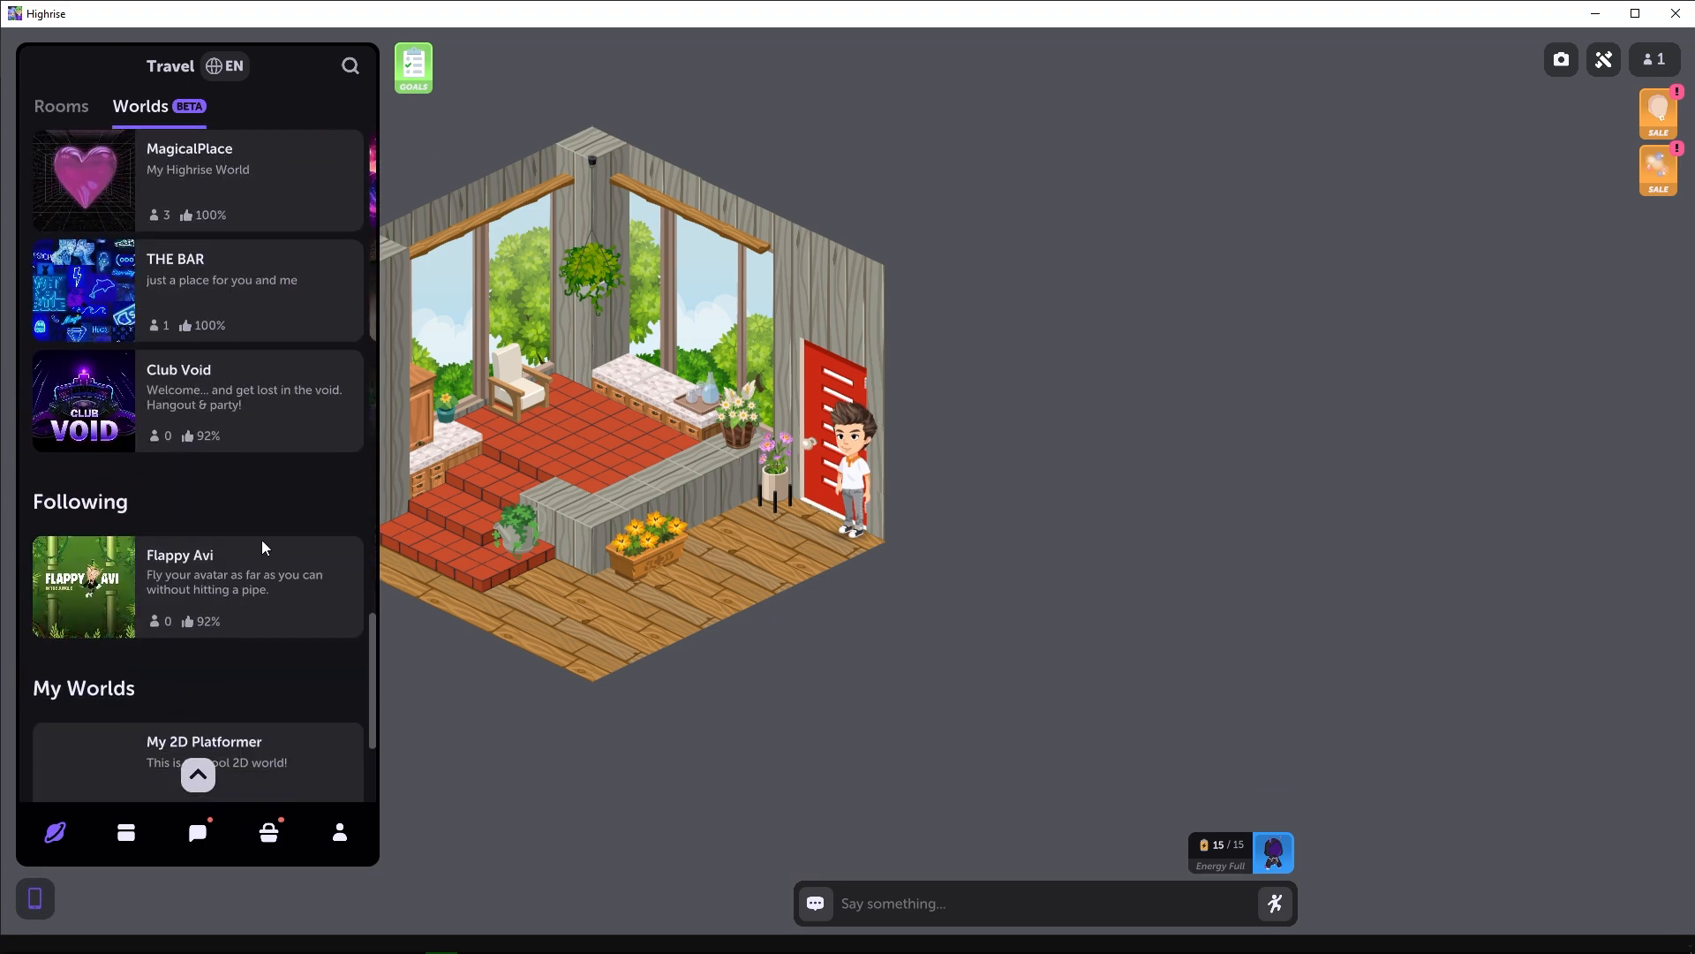
scroll(263, 547, down, 3)
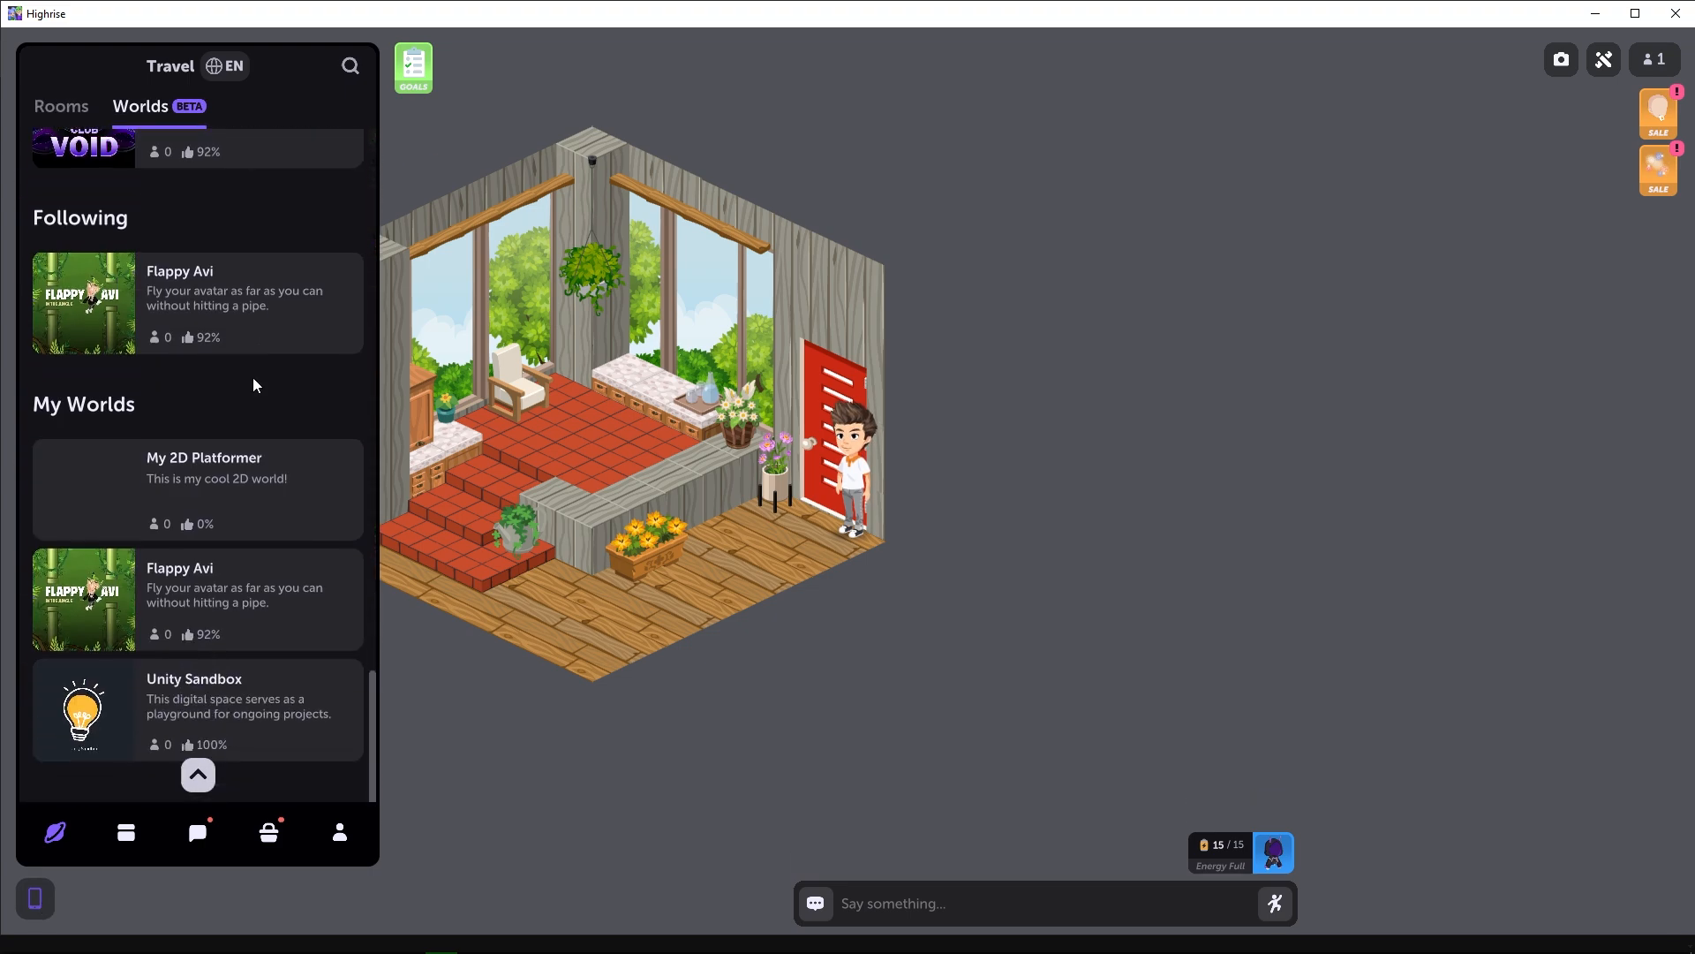
click(202, 517)
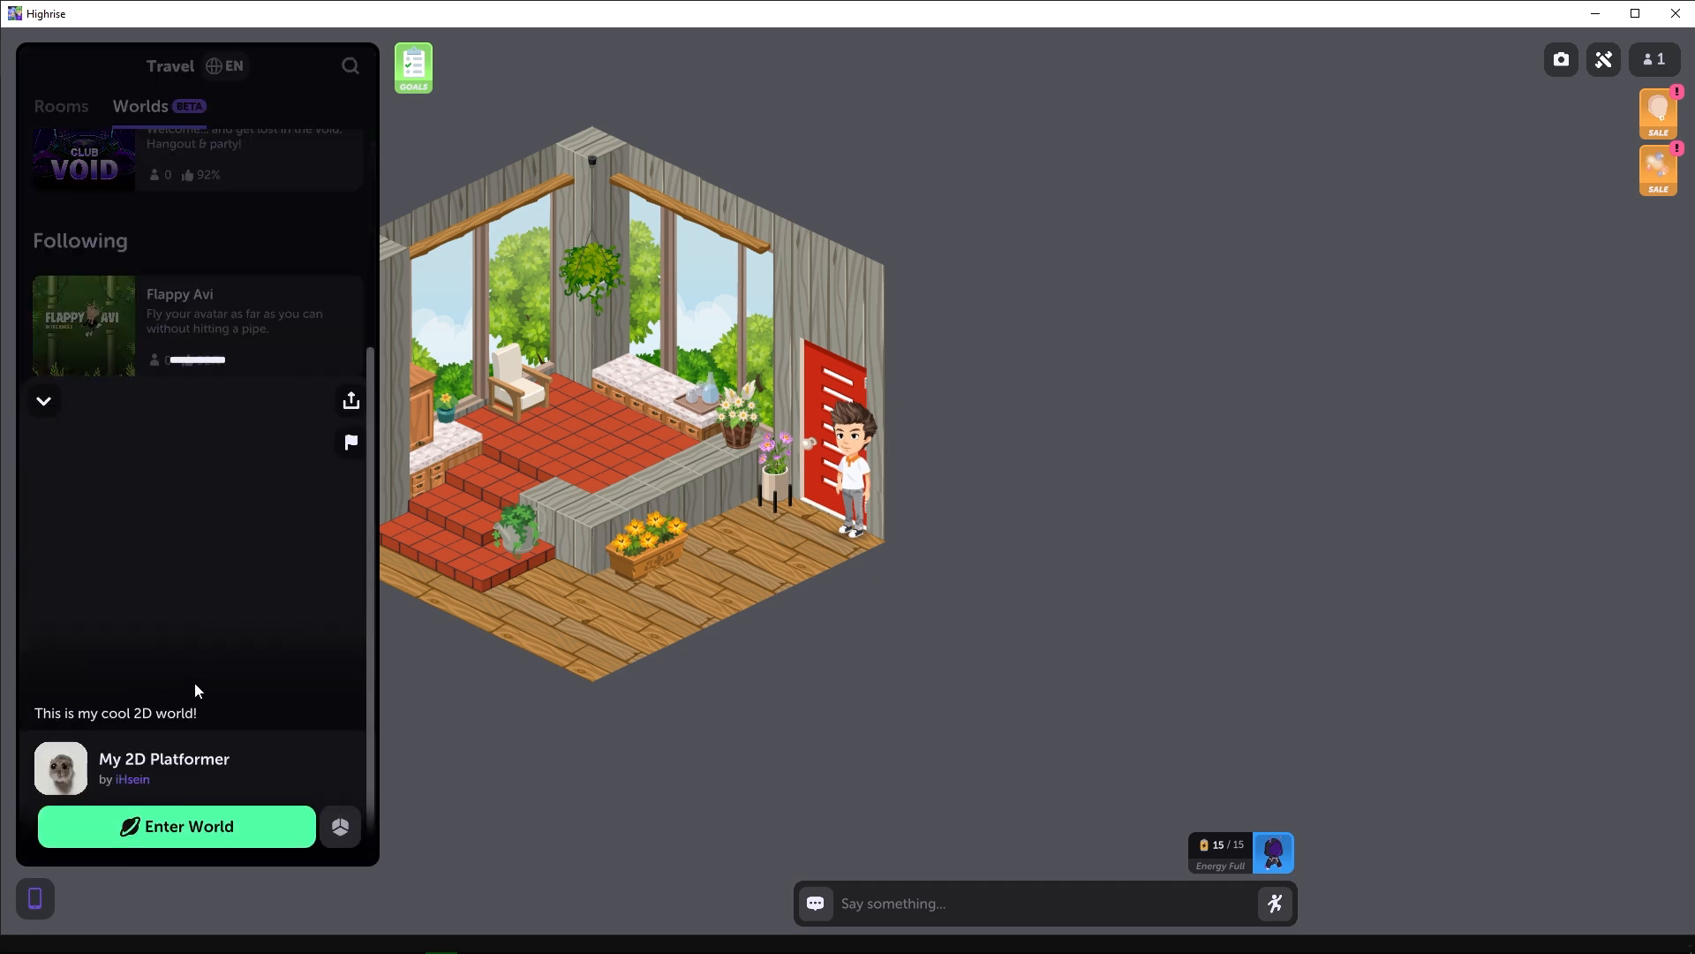
Review the world's image, description, tags and ratings on its details page, and enter the world.
scroll(220, 468, down, 5)
scroll(208, 270, up, 2)
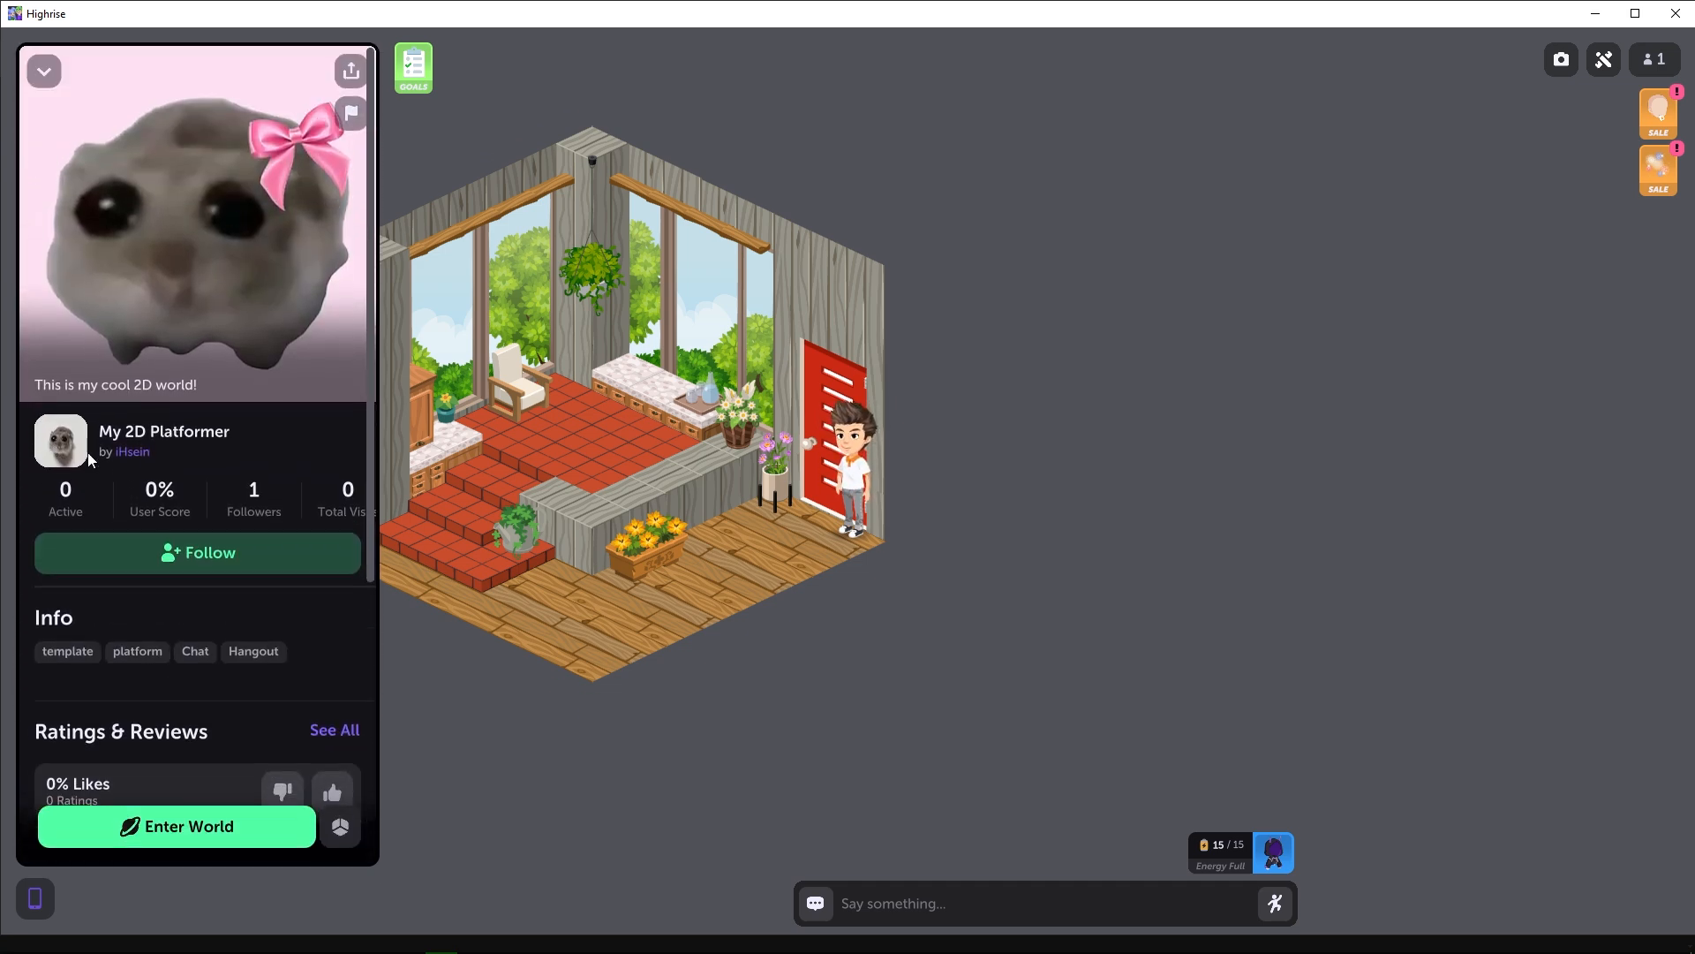
scroll(78, 492, down, 2)
scroll(186, 503, down, 3)
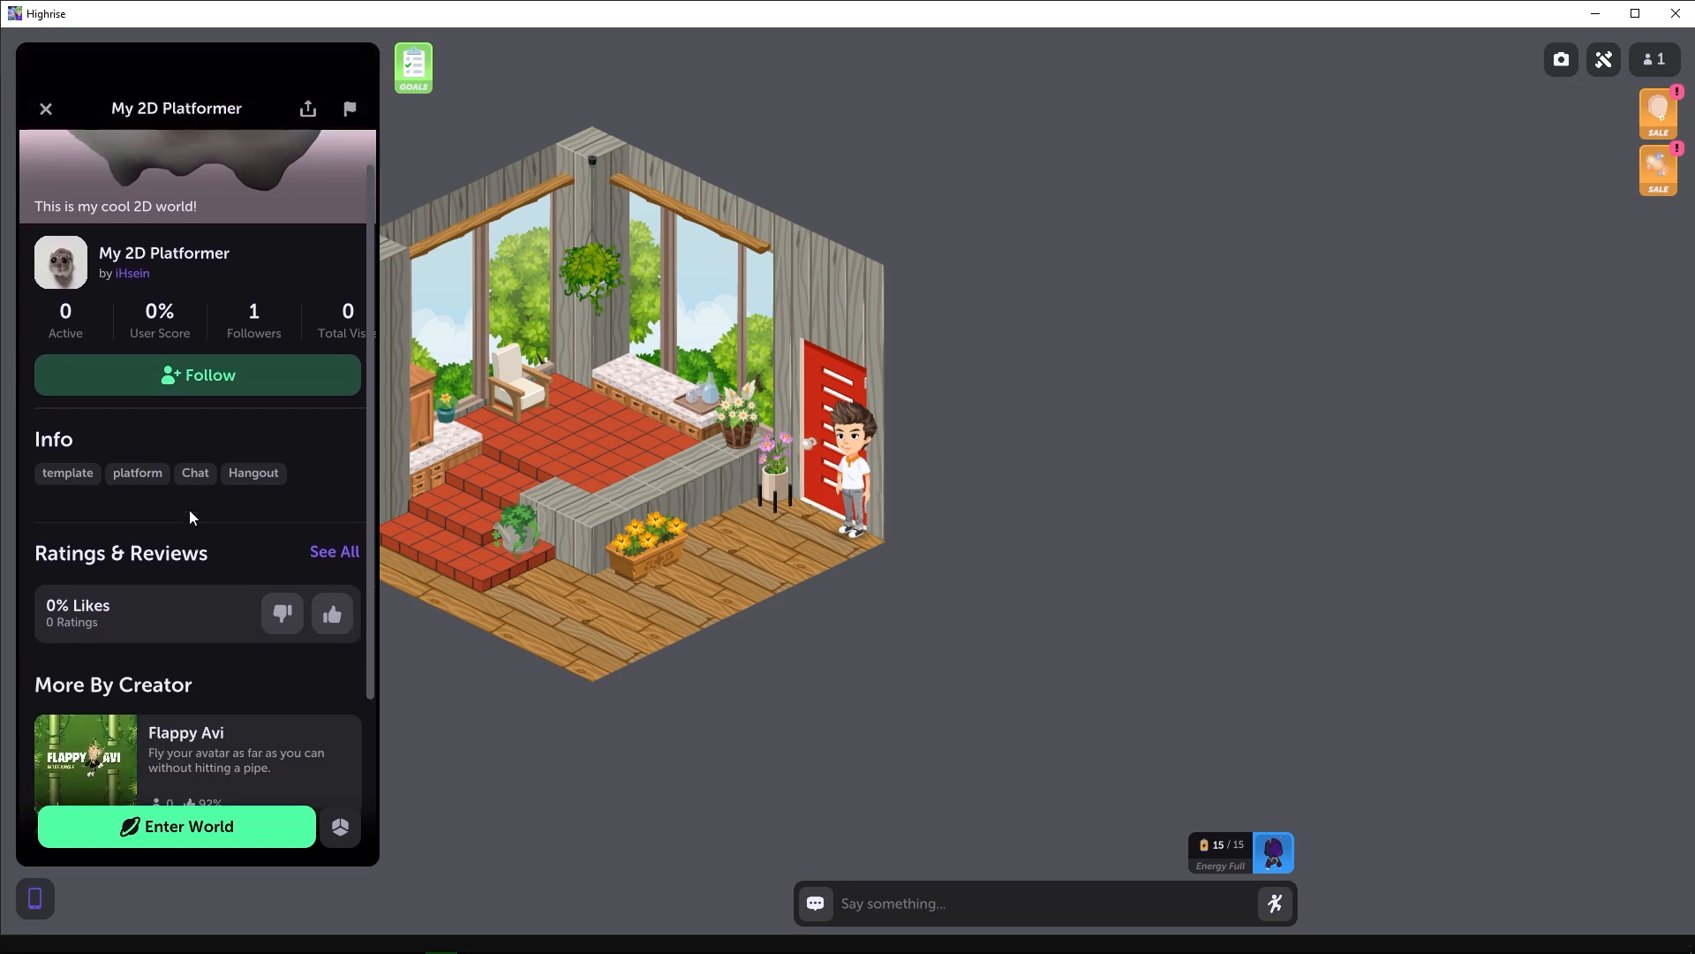
scroll(150, 583, up, 4)
scroll(159, 576, up, 1)
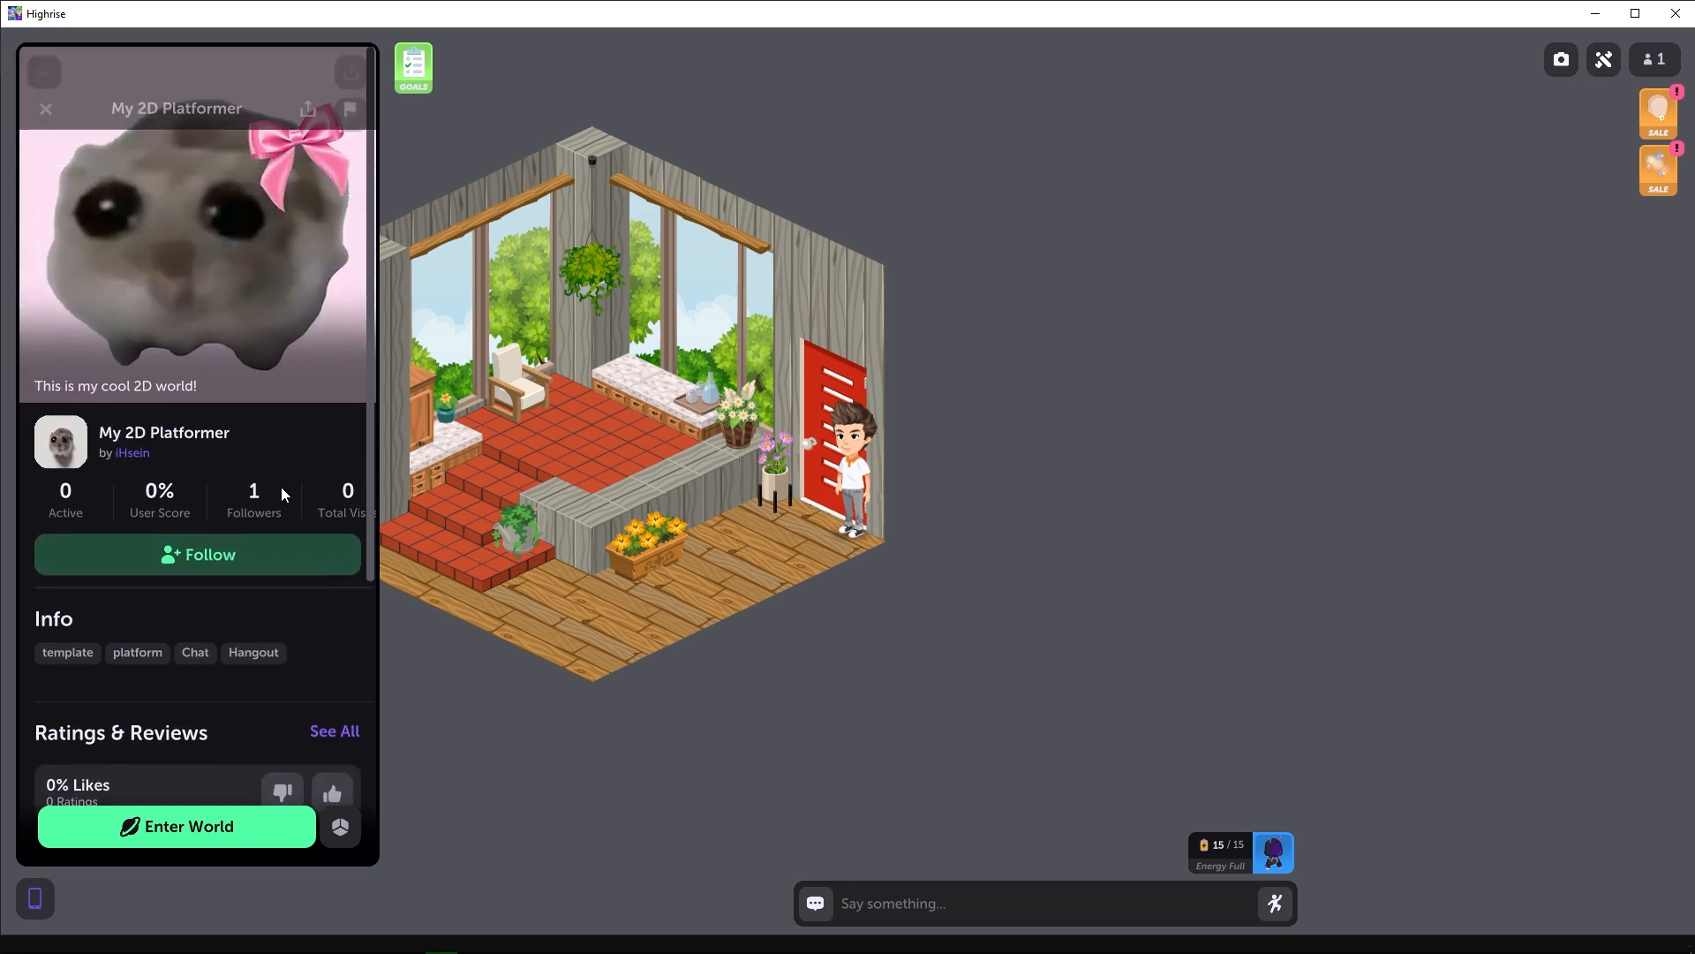
click(190, 827)
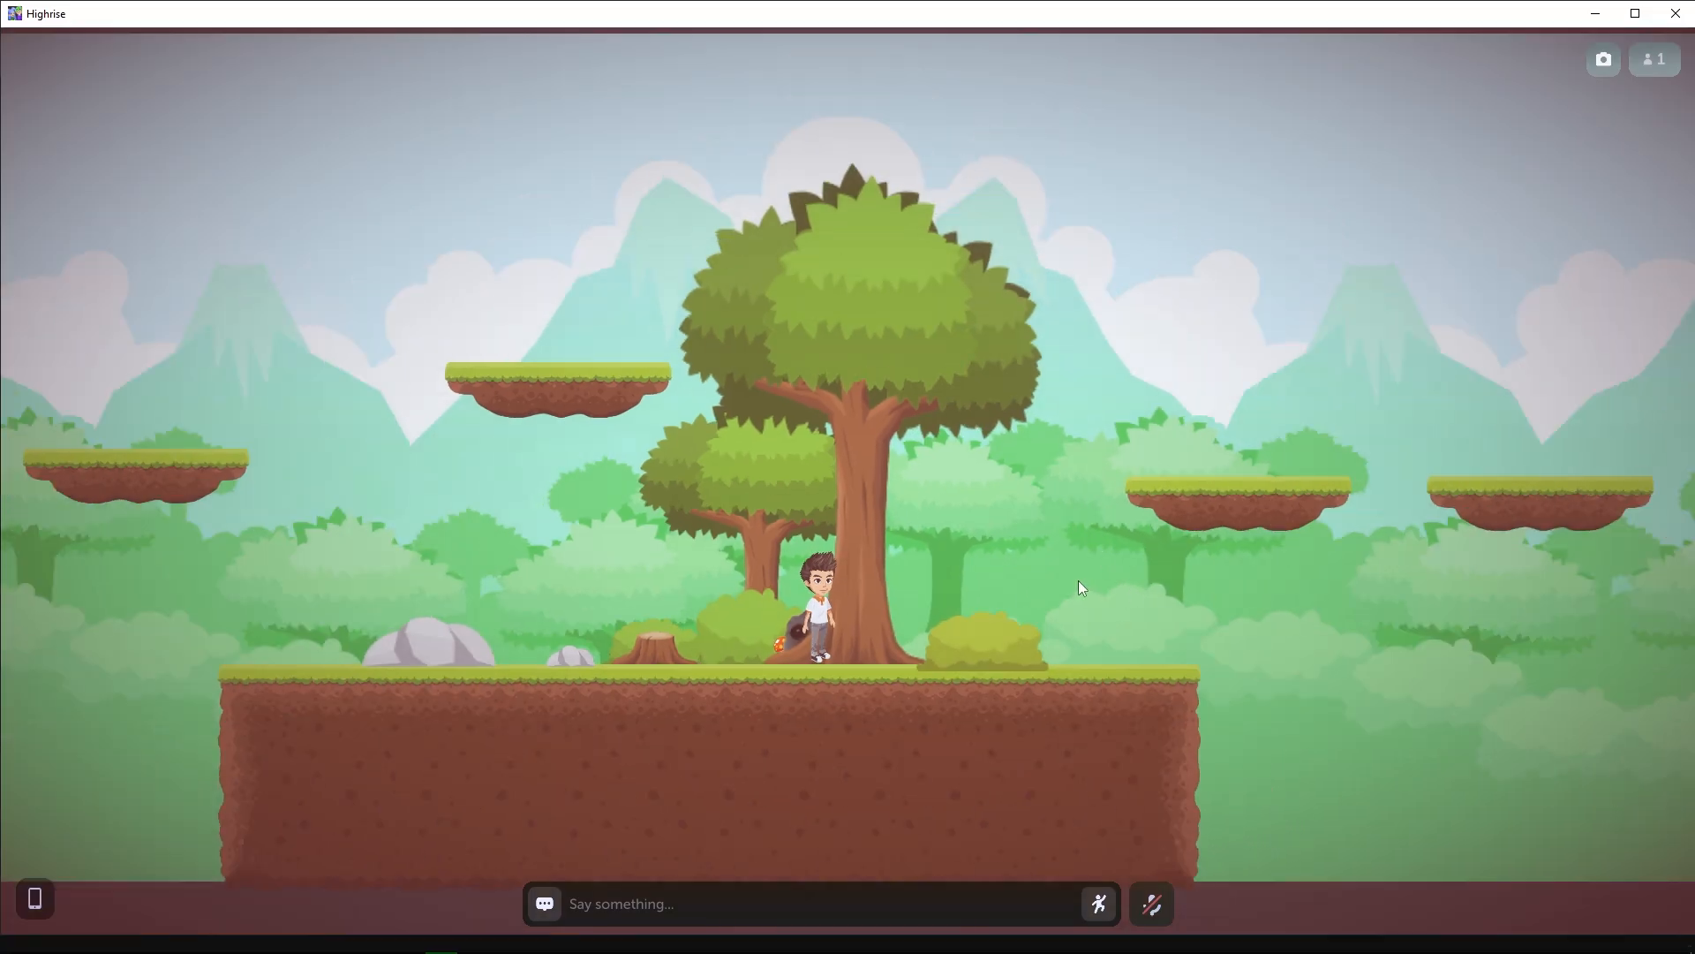
Test the world's camera by zooming in and out and panning across the platform scene.
scroll(1081, 587, down, 2)
drag(801, 517, 857, 469)
drag(935, 421, 973, 485)
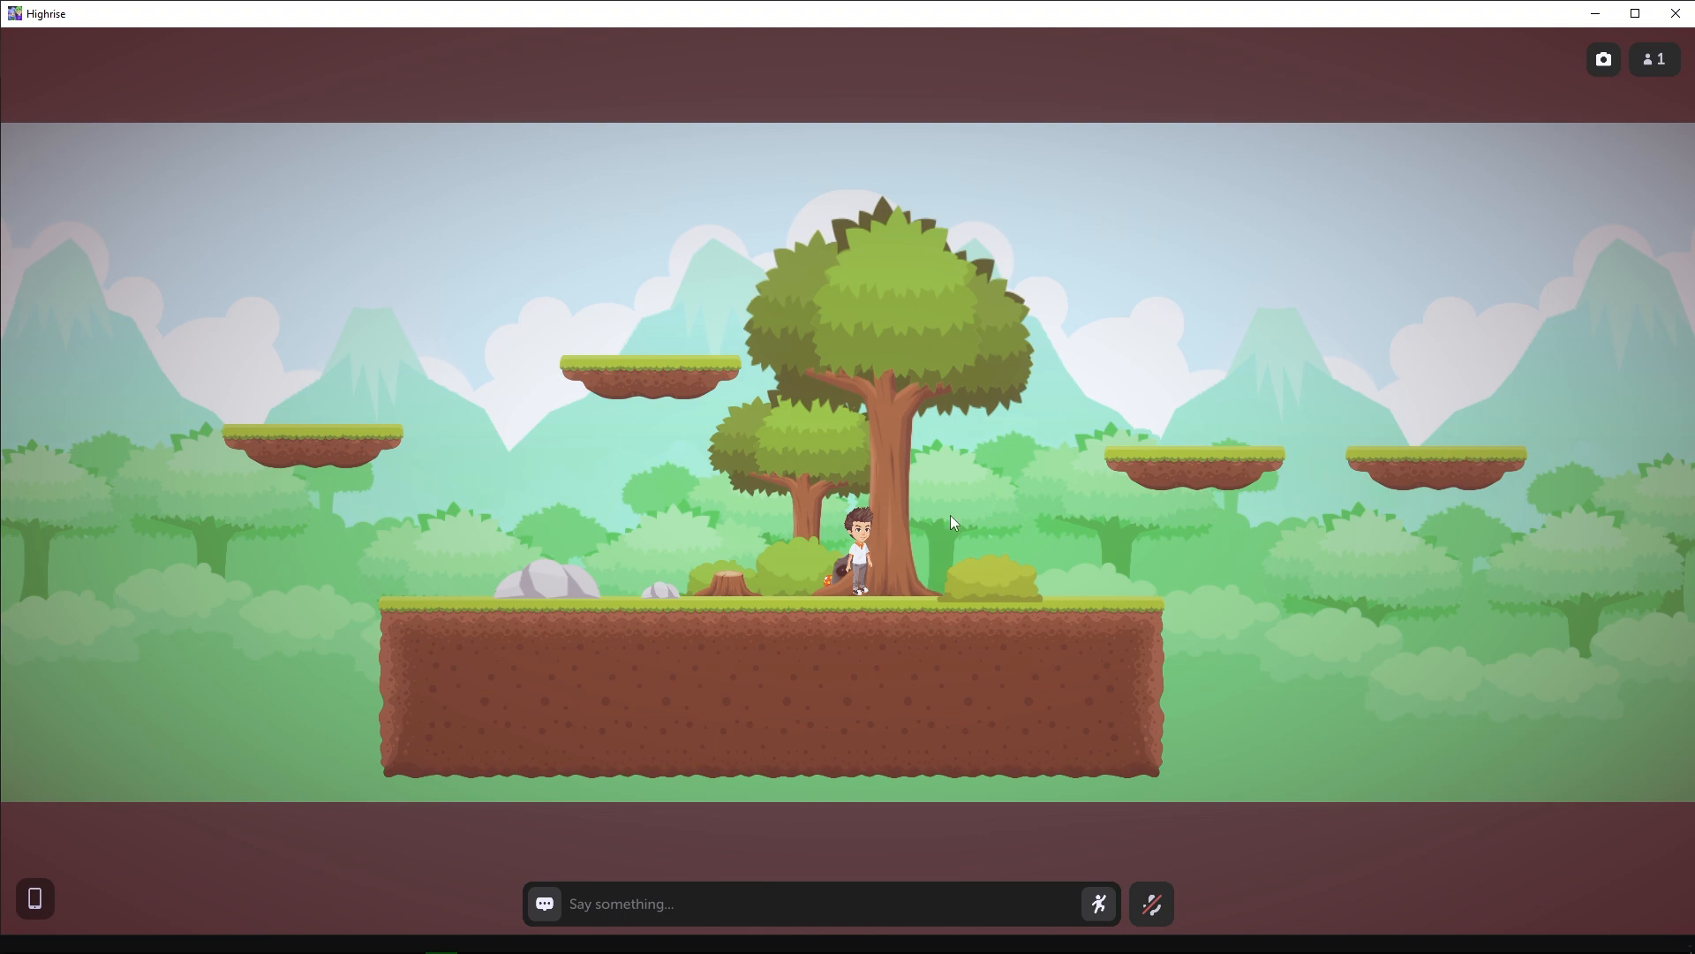
scroll(886, 572, up, 5)
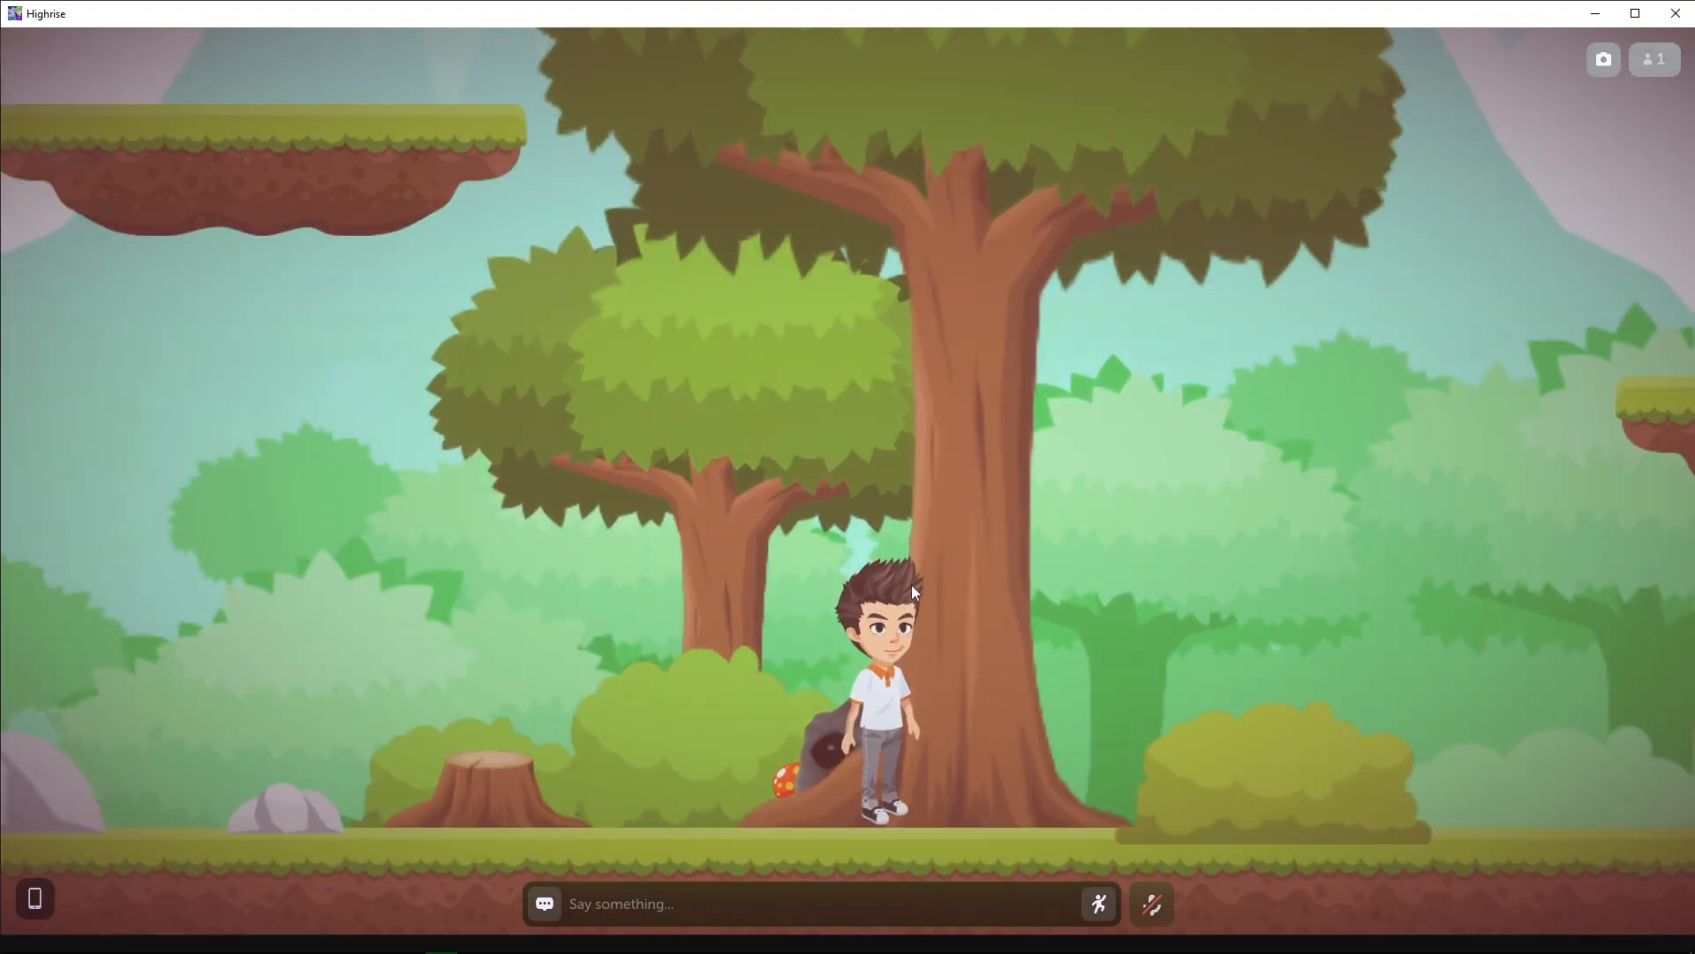
scroll(912, 584, down, 5)
Test the avatar's movement by walking along the ground and travelling across the floating grass platforms on both sides.
click(680, 655)
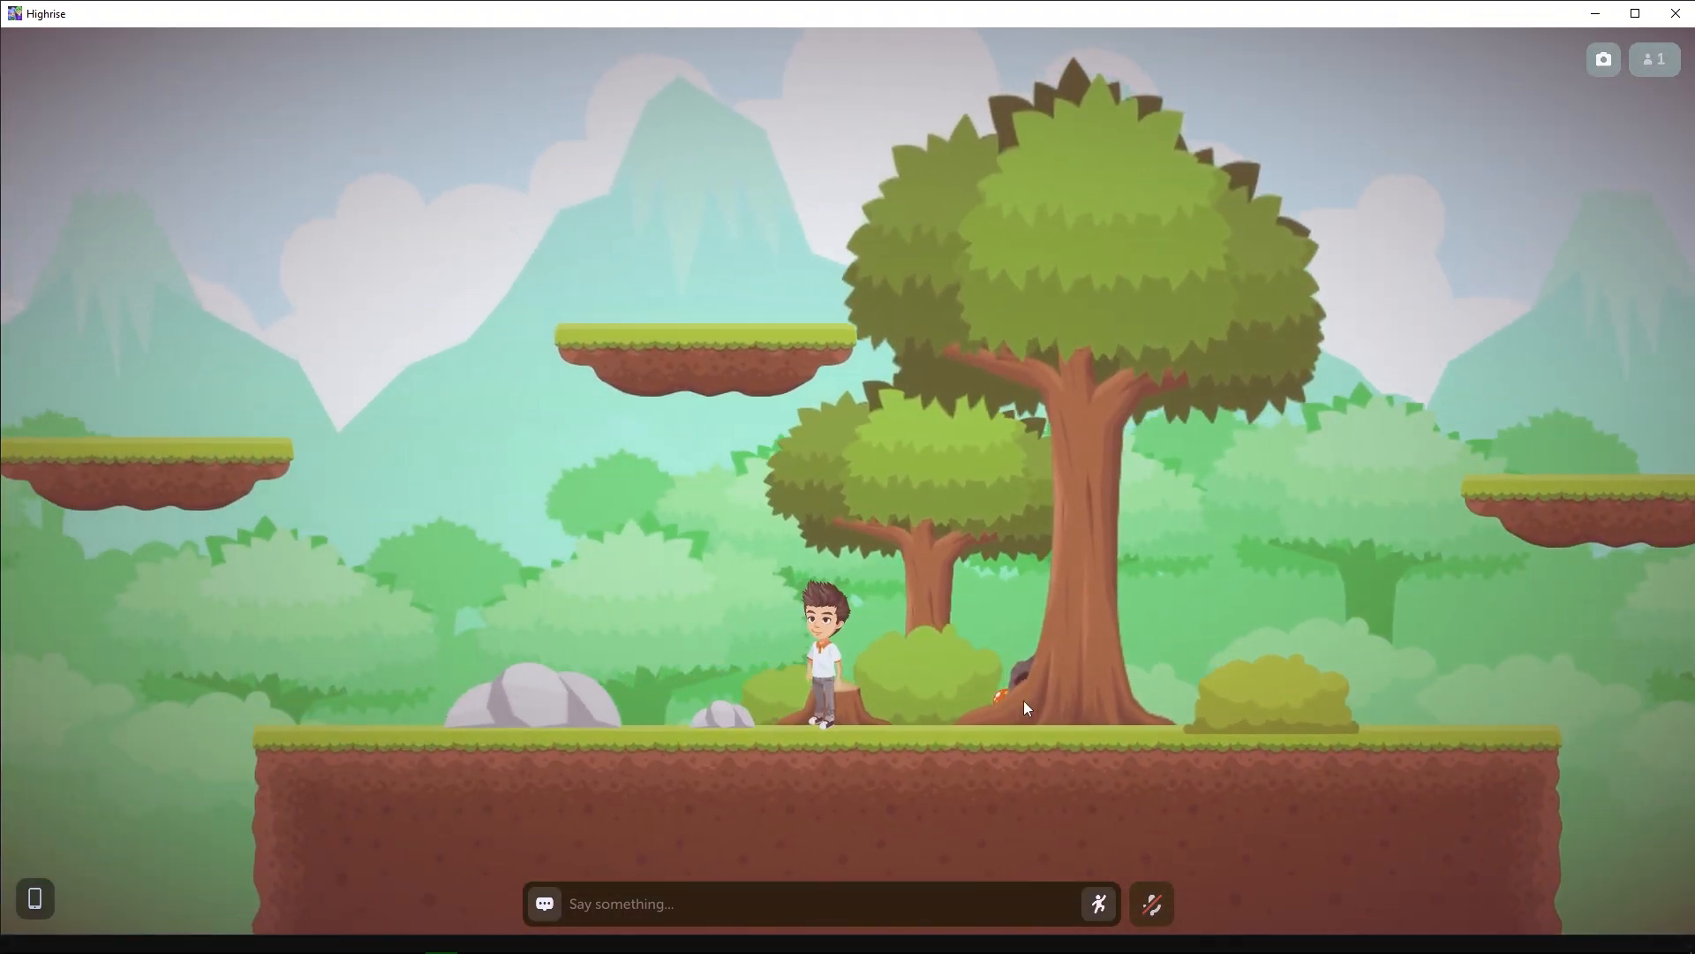
click(1130, 746)
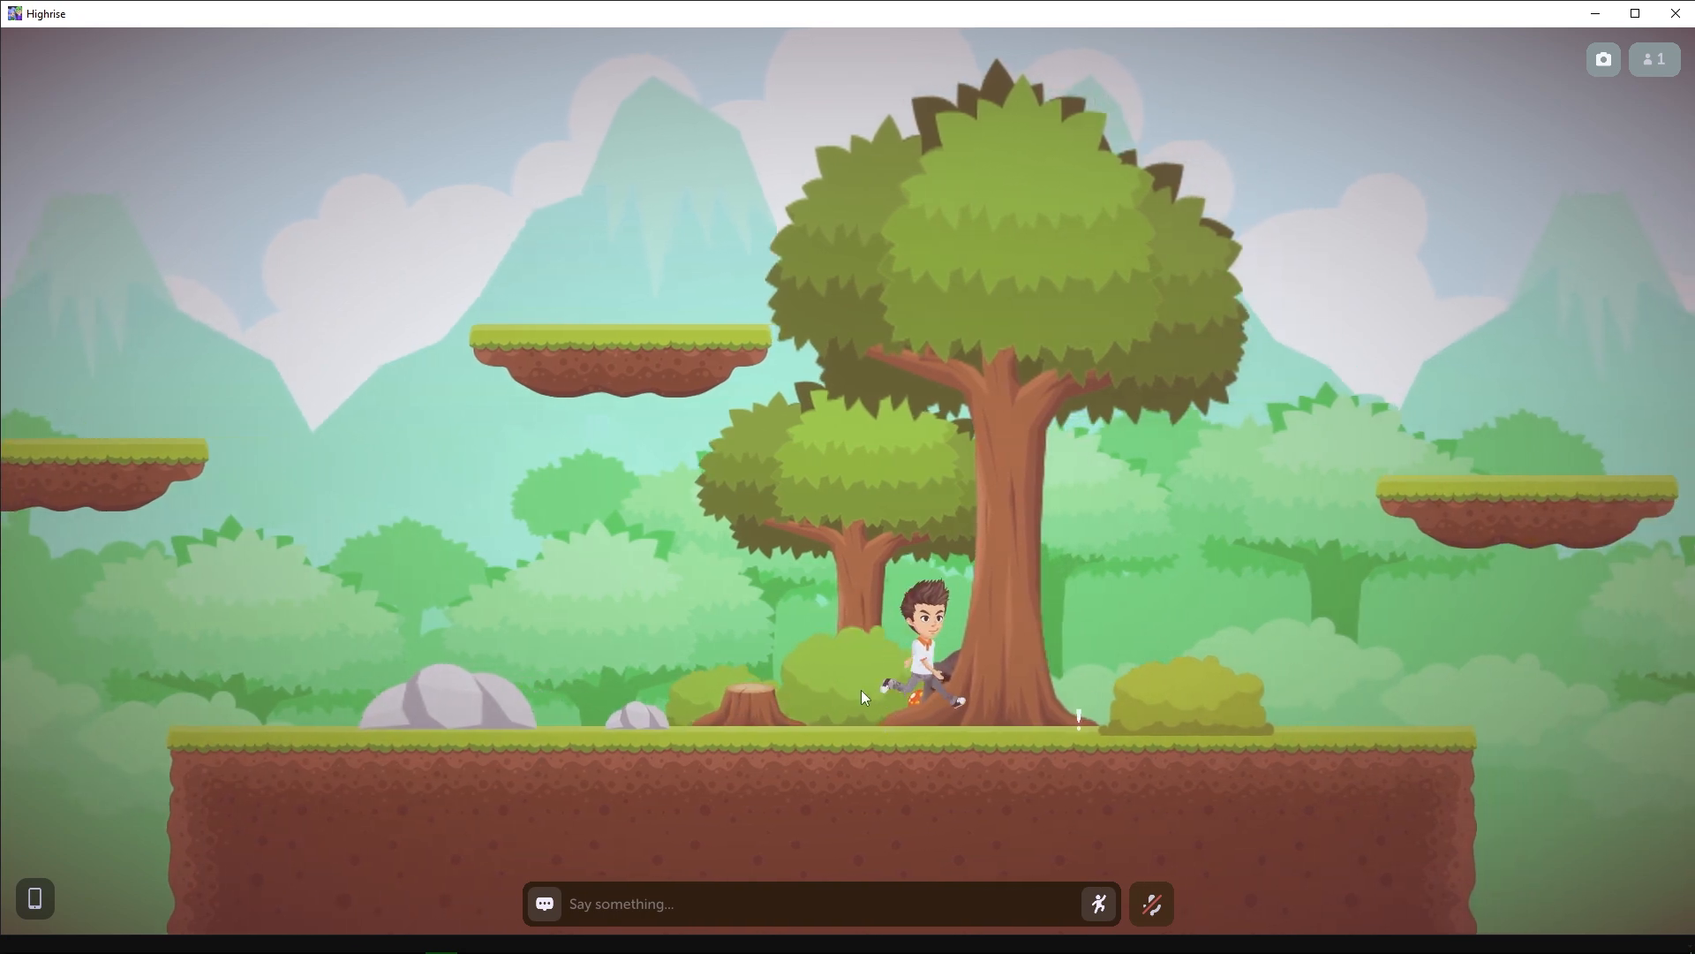
click(1214, 511)
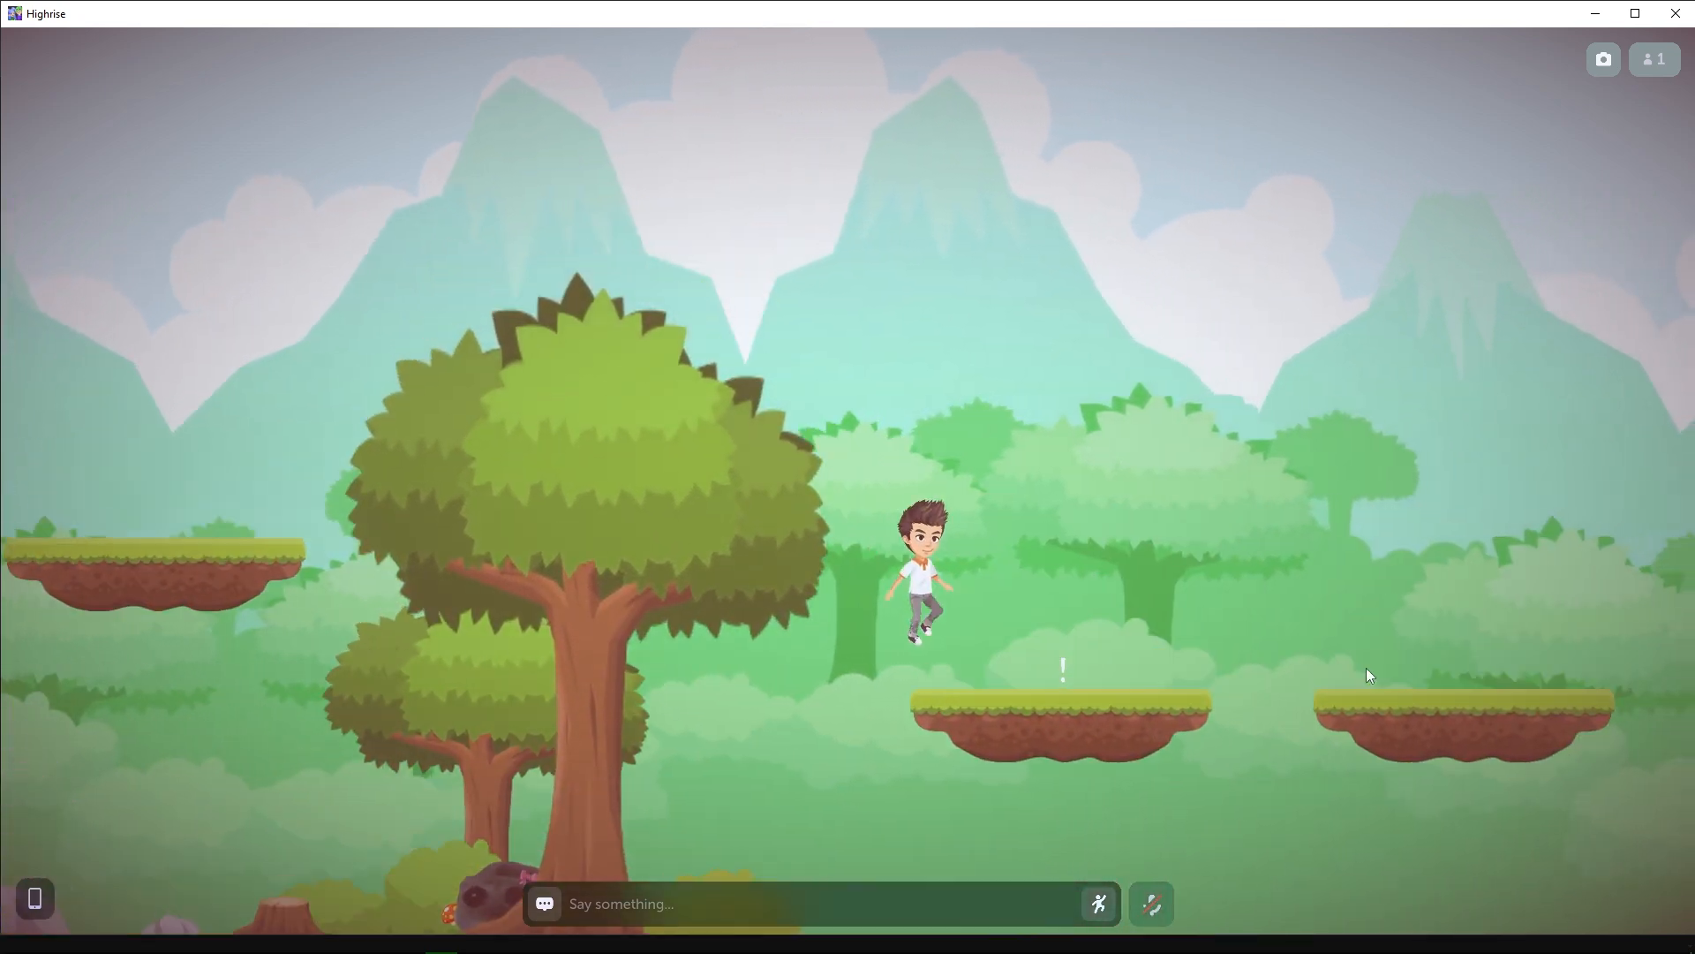
click(1384, 699)
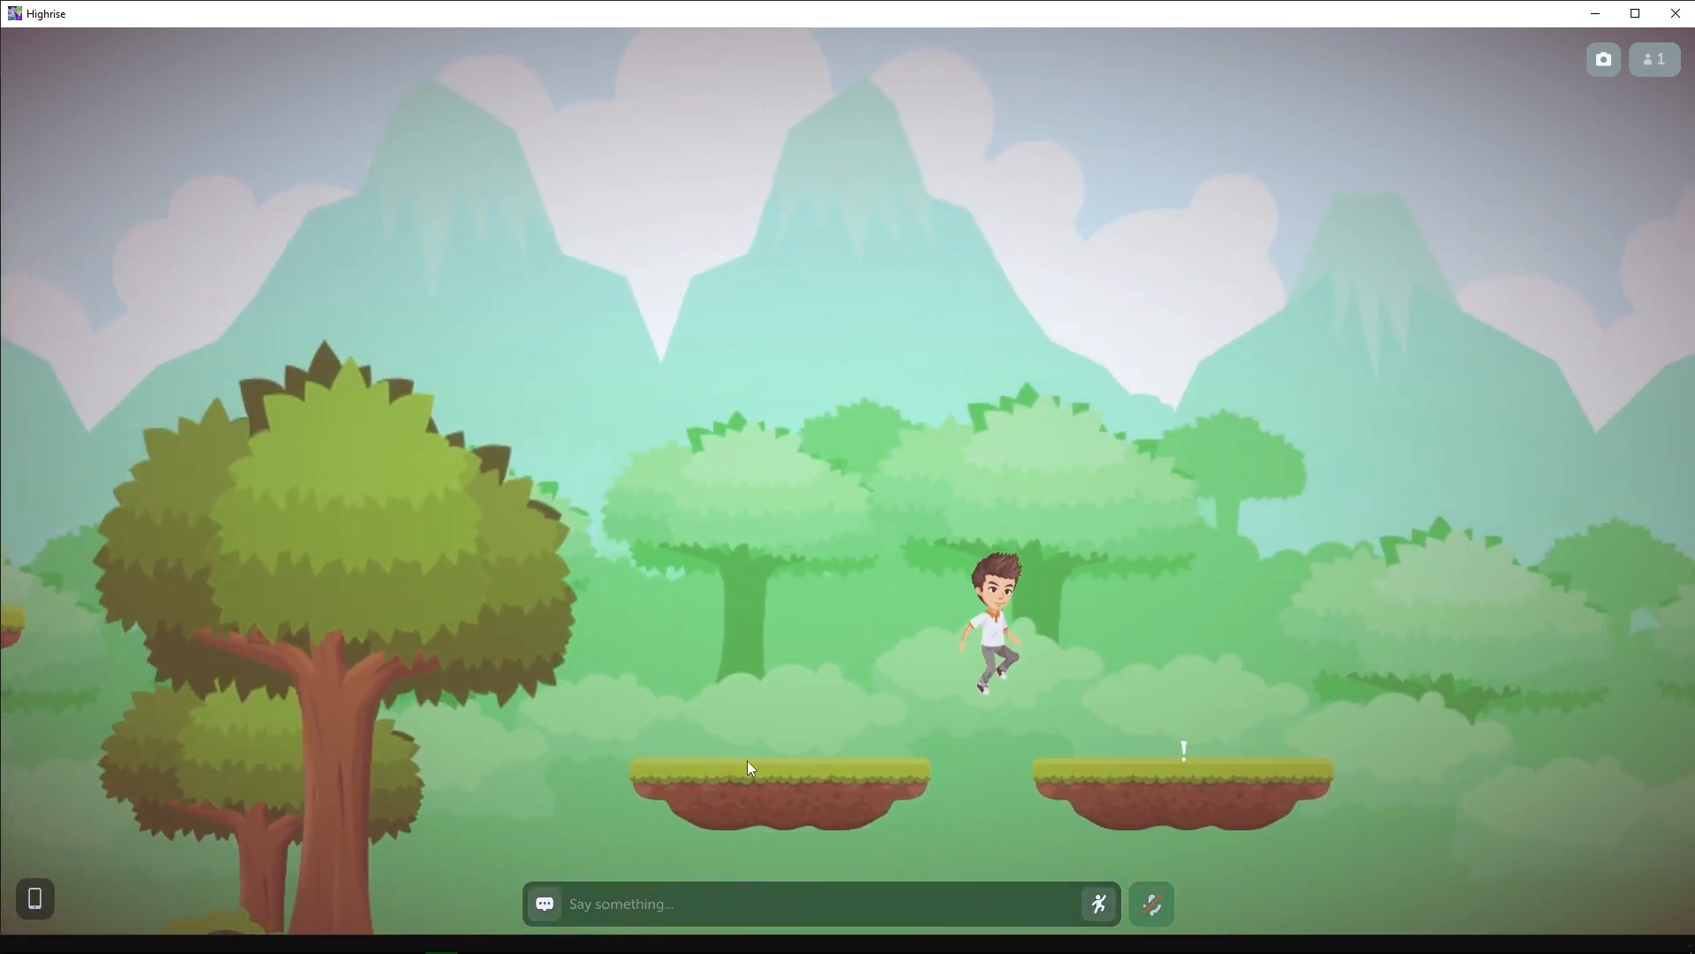
click(706, 764)
drag(602, 767, 848, 565)
click(477, 738)
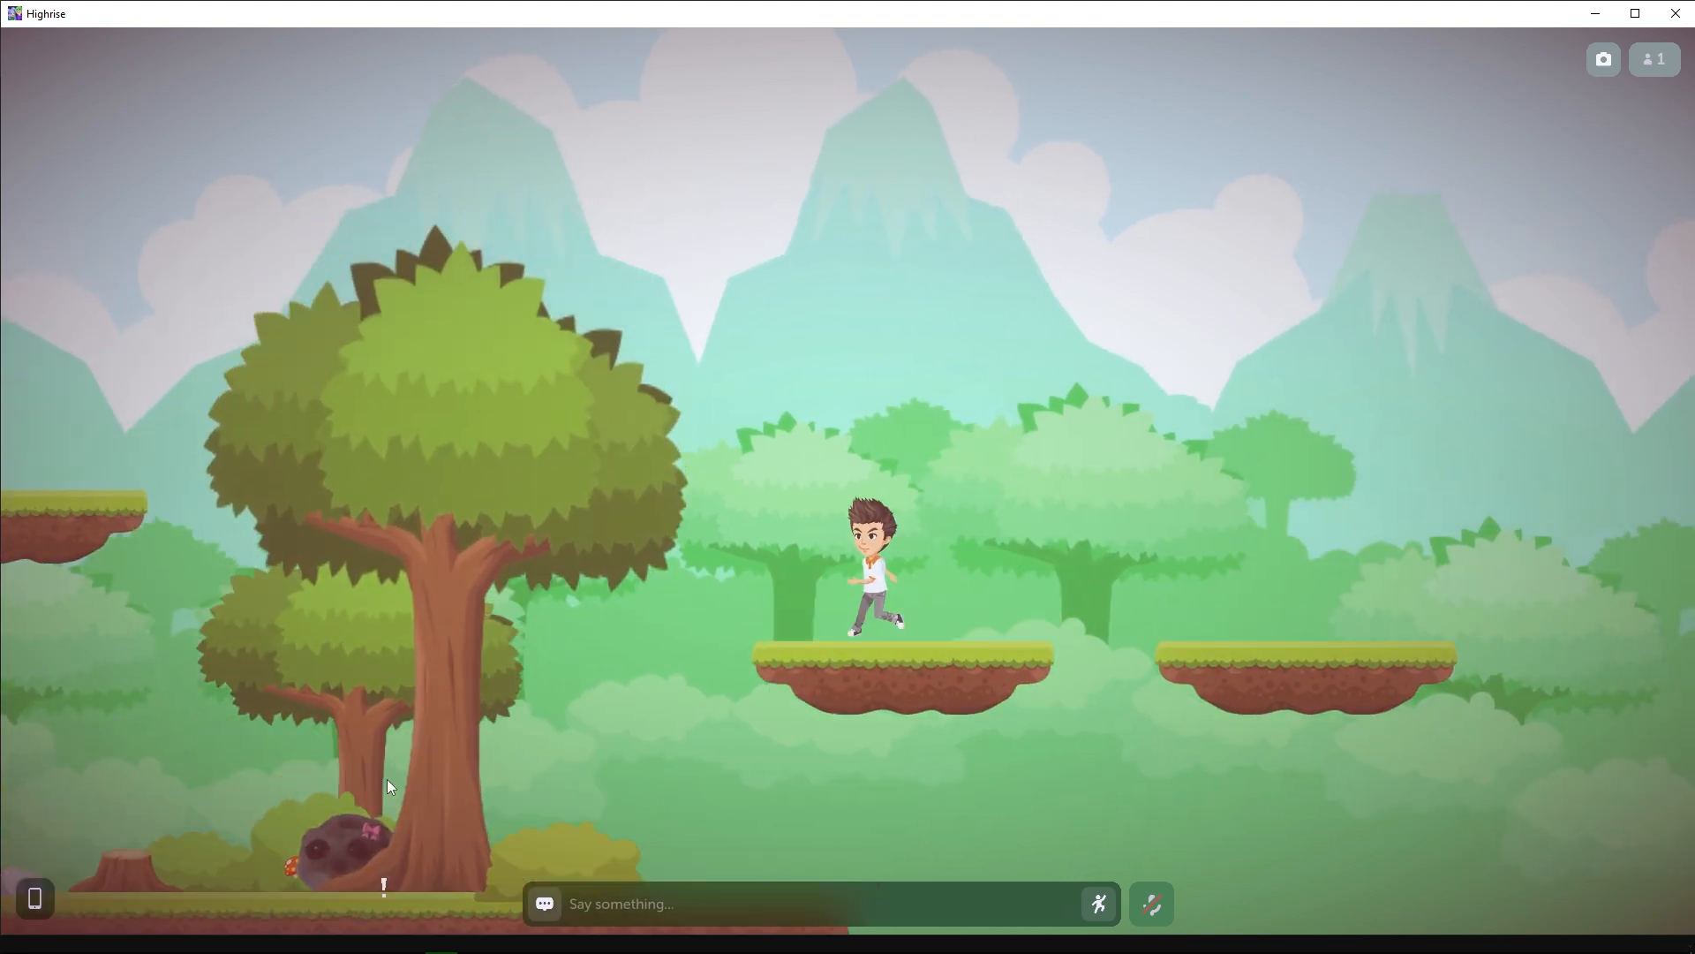
click(185, 562)
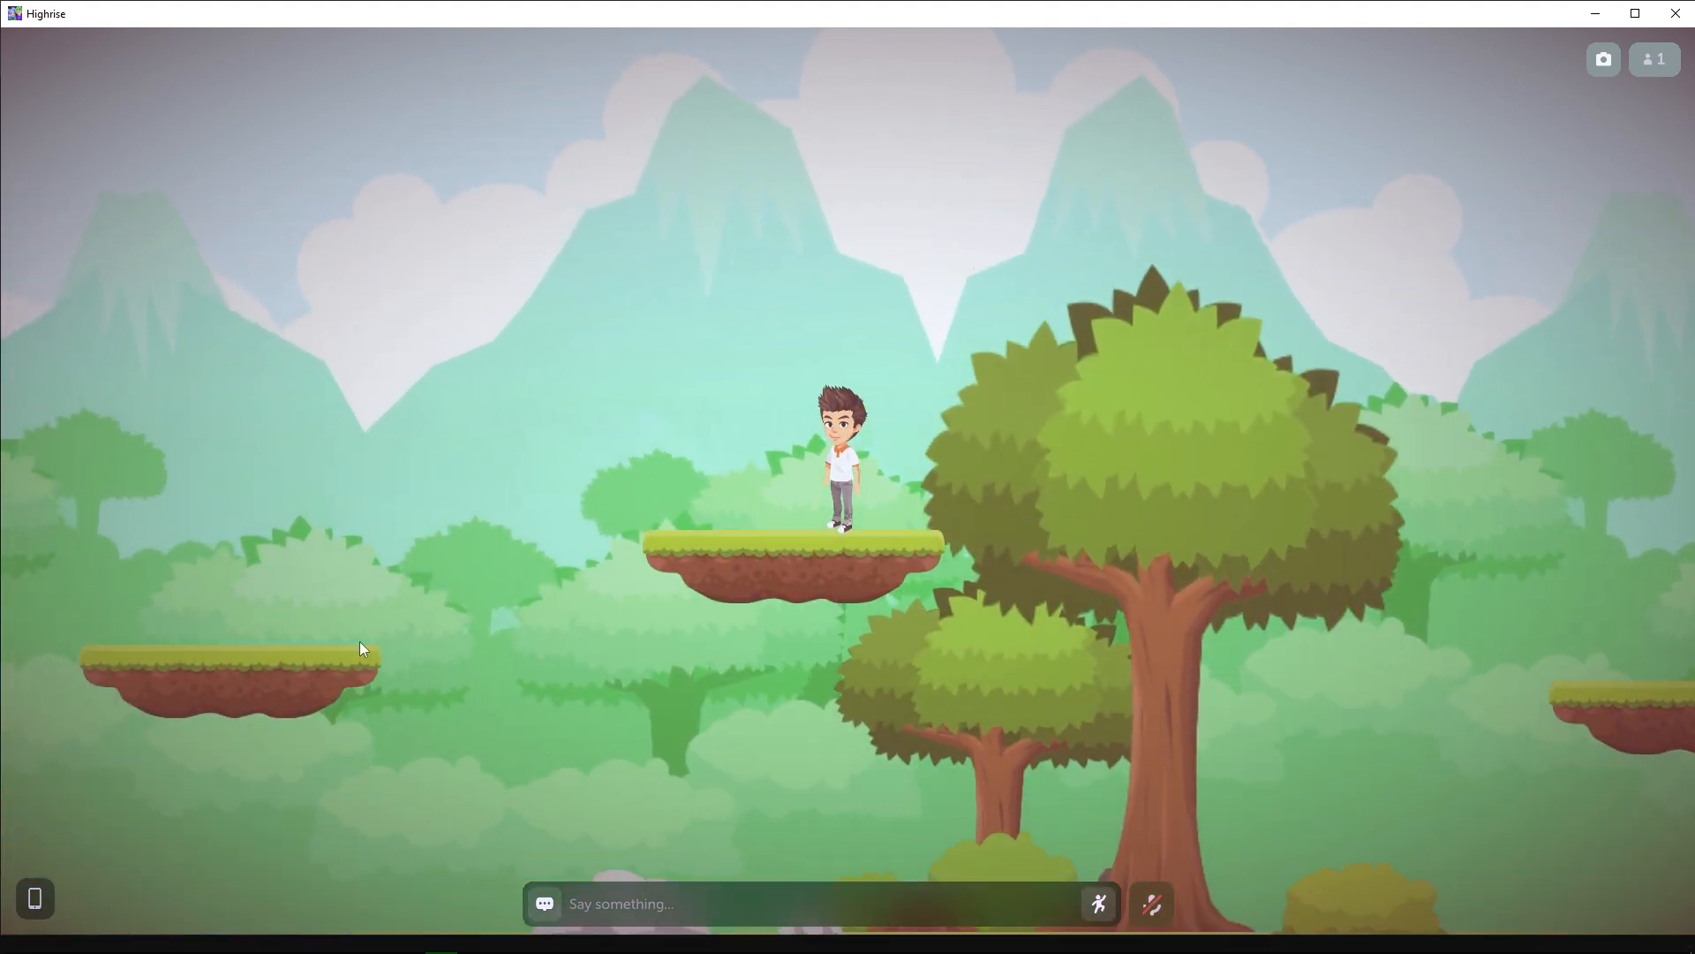
click(354, 649)
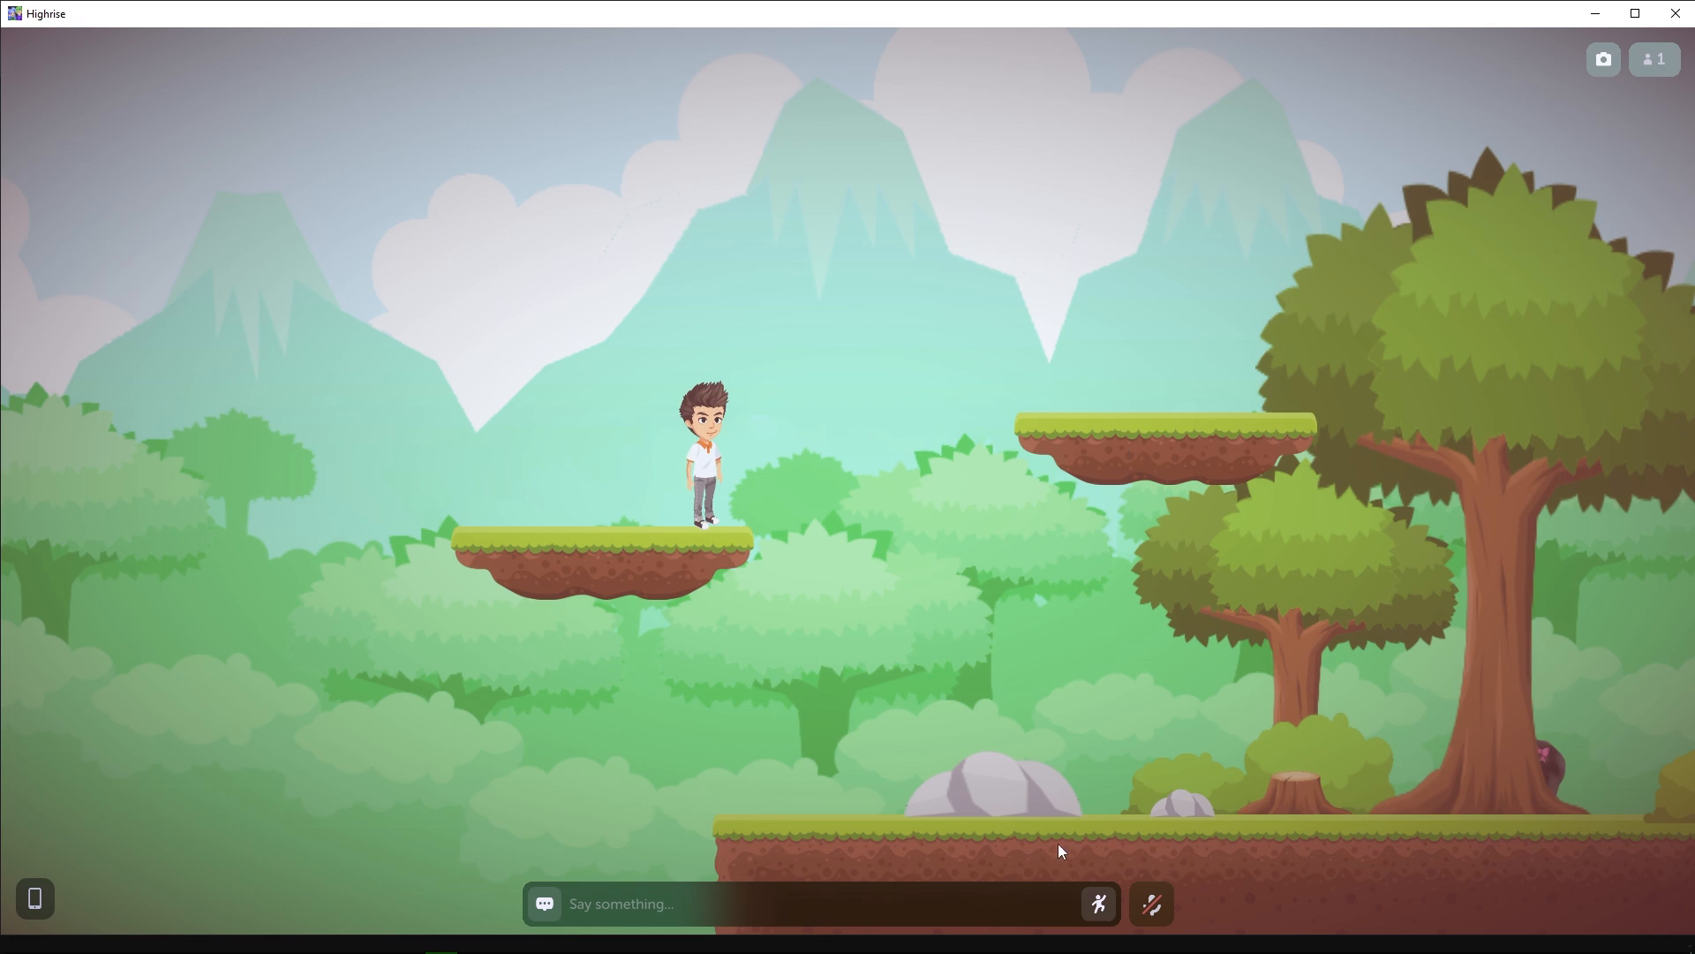
Bring the avatar back to the main ground and test the tree stump and large rock as sitting spots.
click(1194, 828)
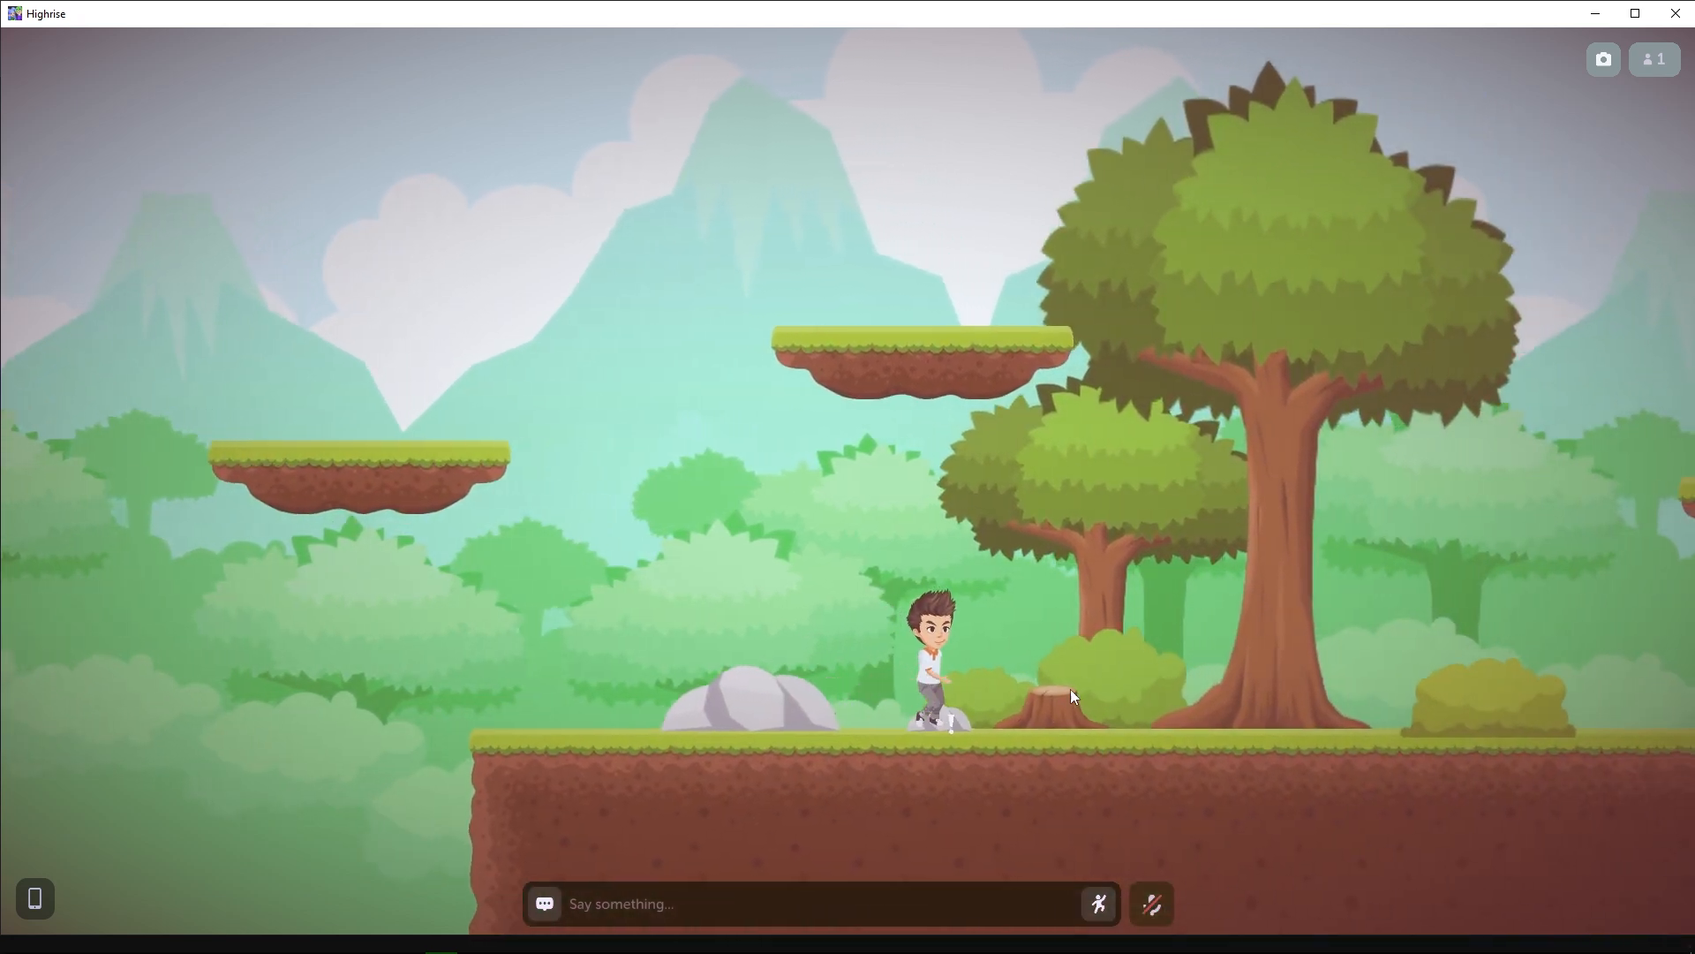
click(966, 693)
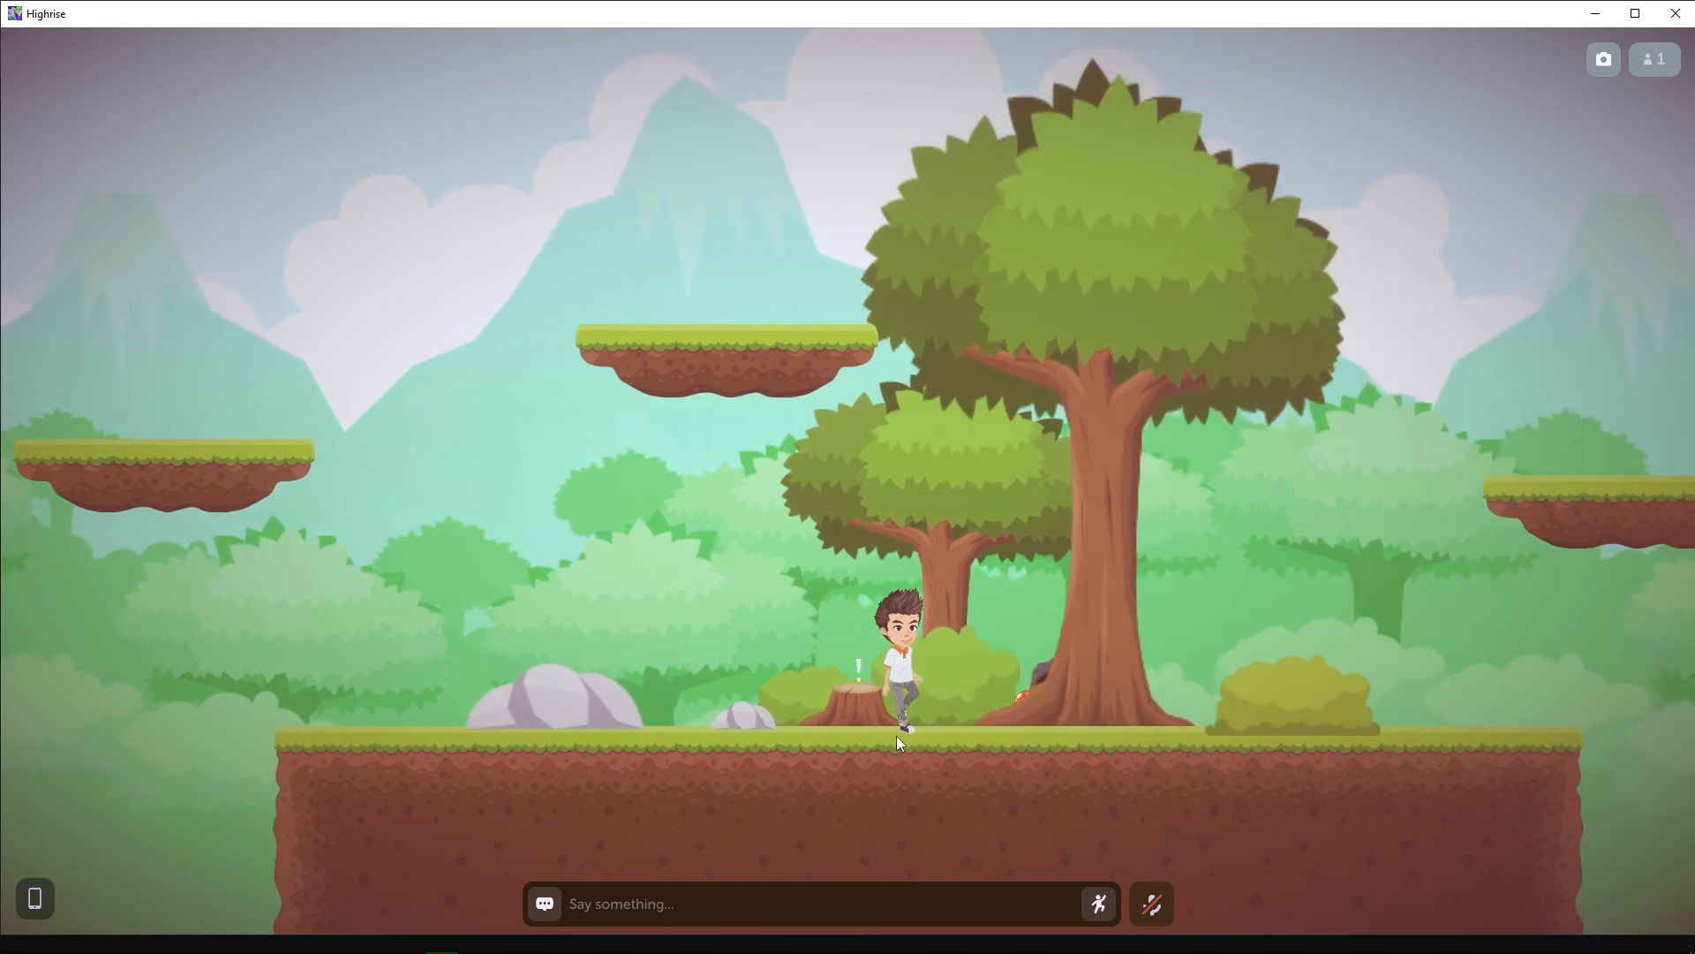
click(515, 713)
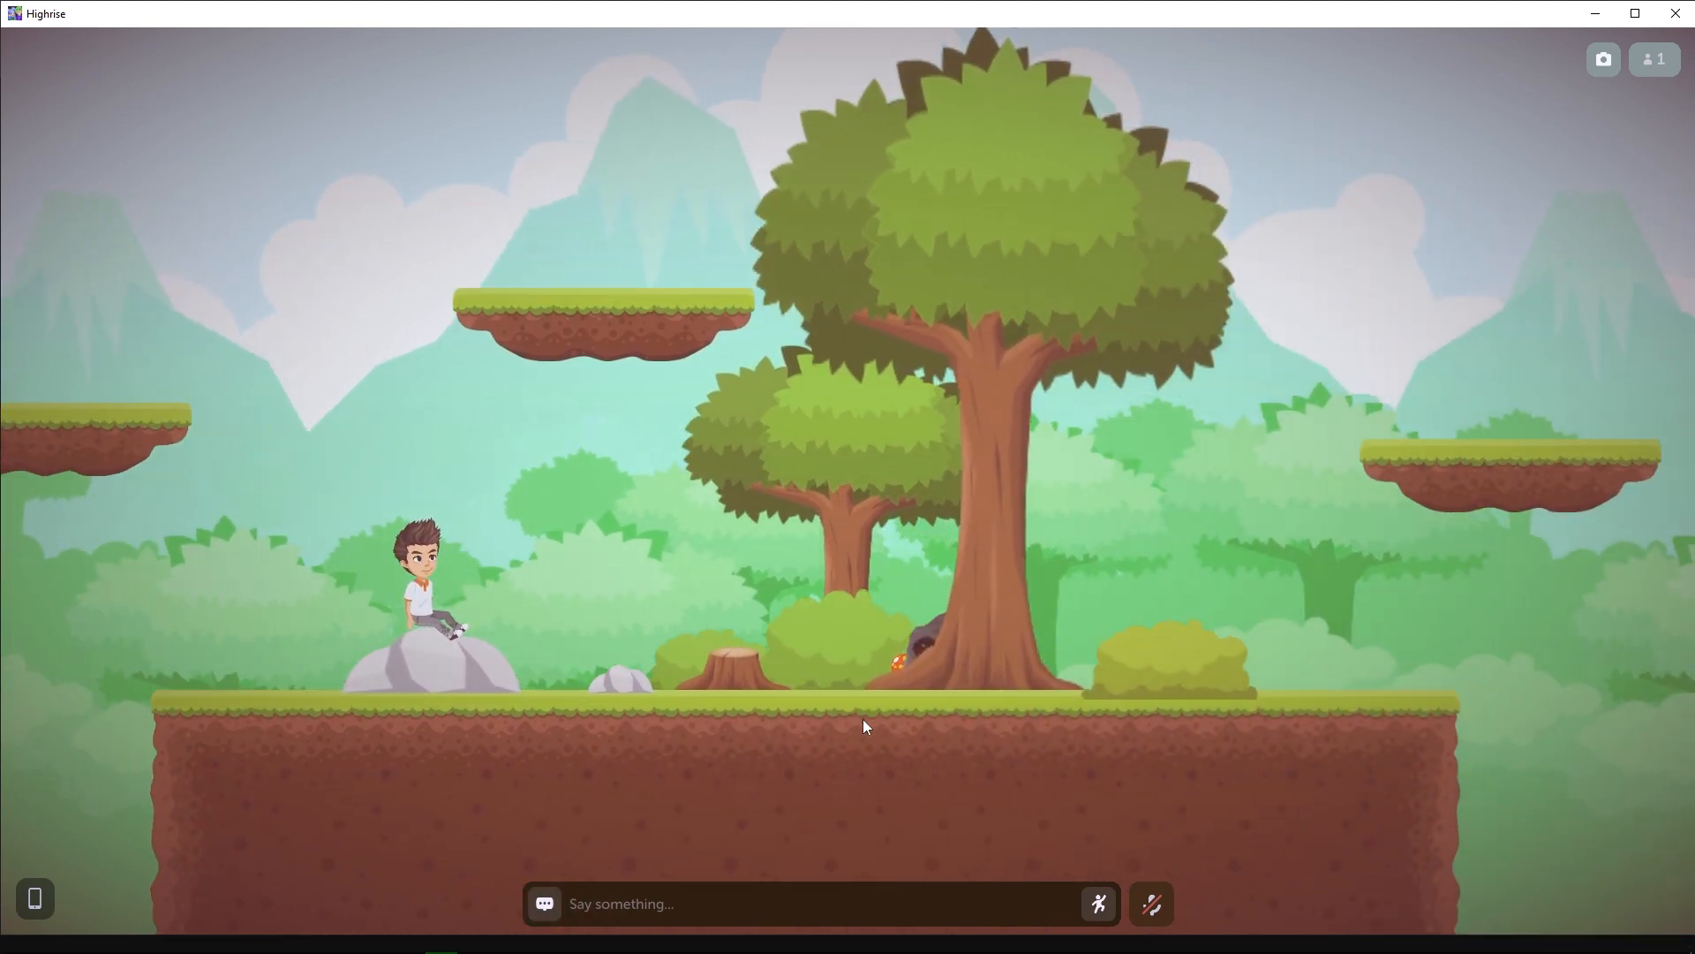
click(861, 726)
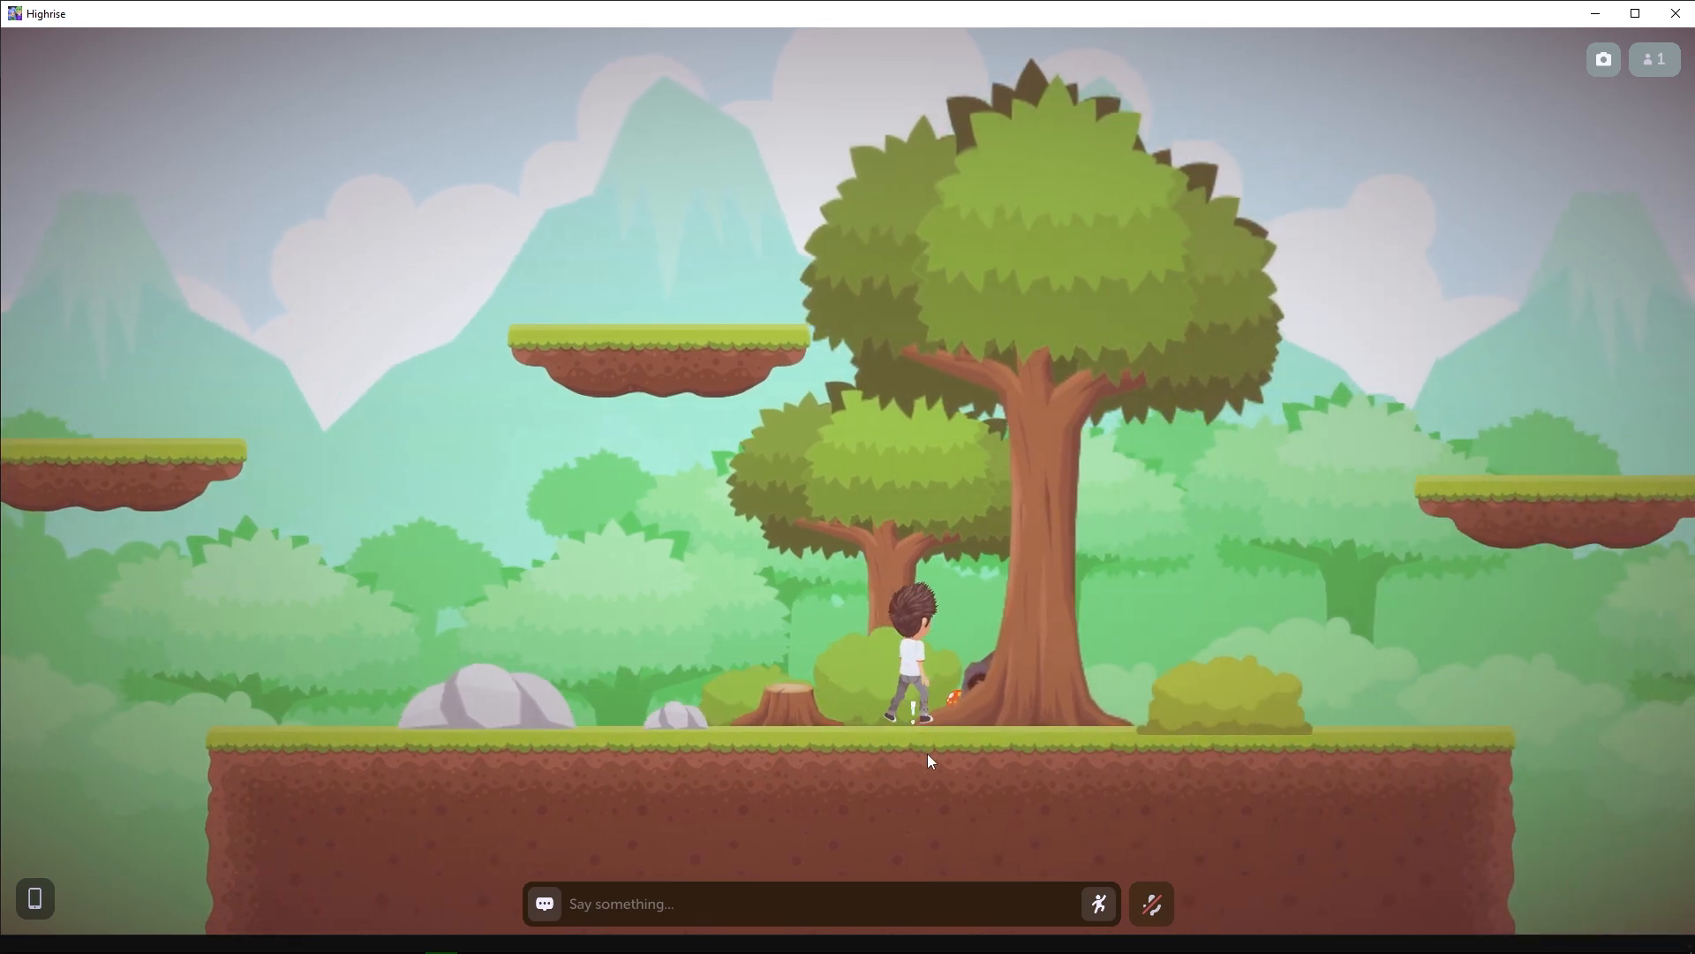
Switch to the Highrise Create dashboard, fill in release version 1.0.0 for the private build, and dismiss the form without publishing.
click(1594, 13)
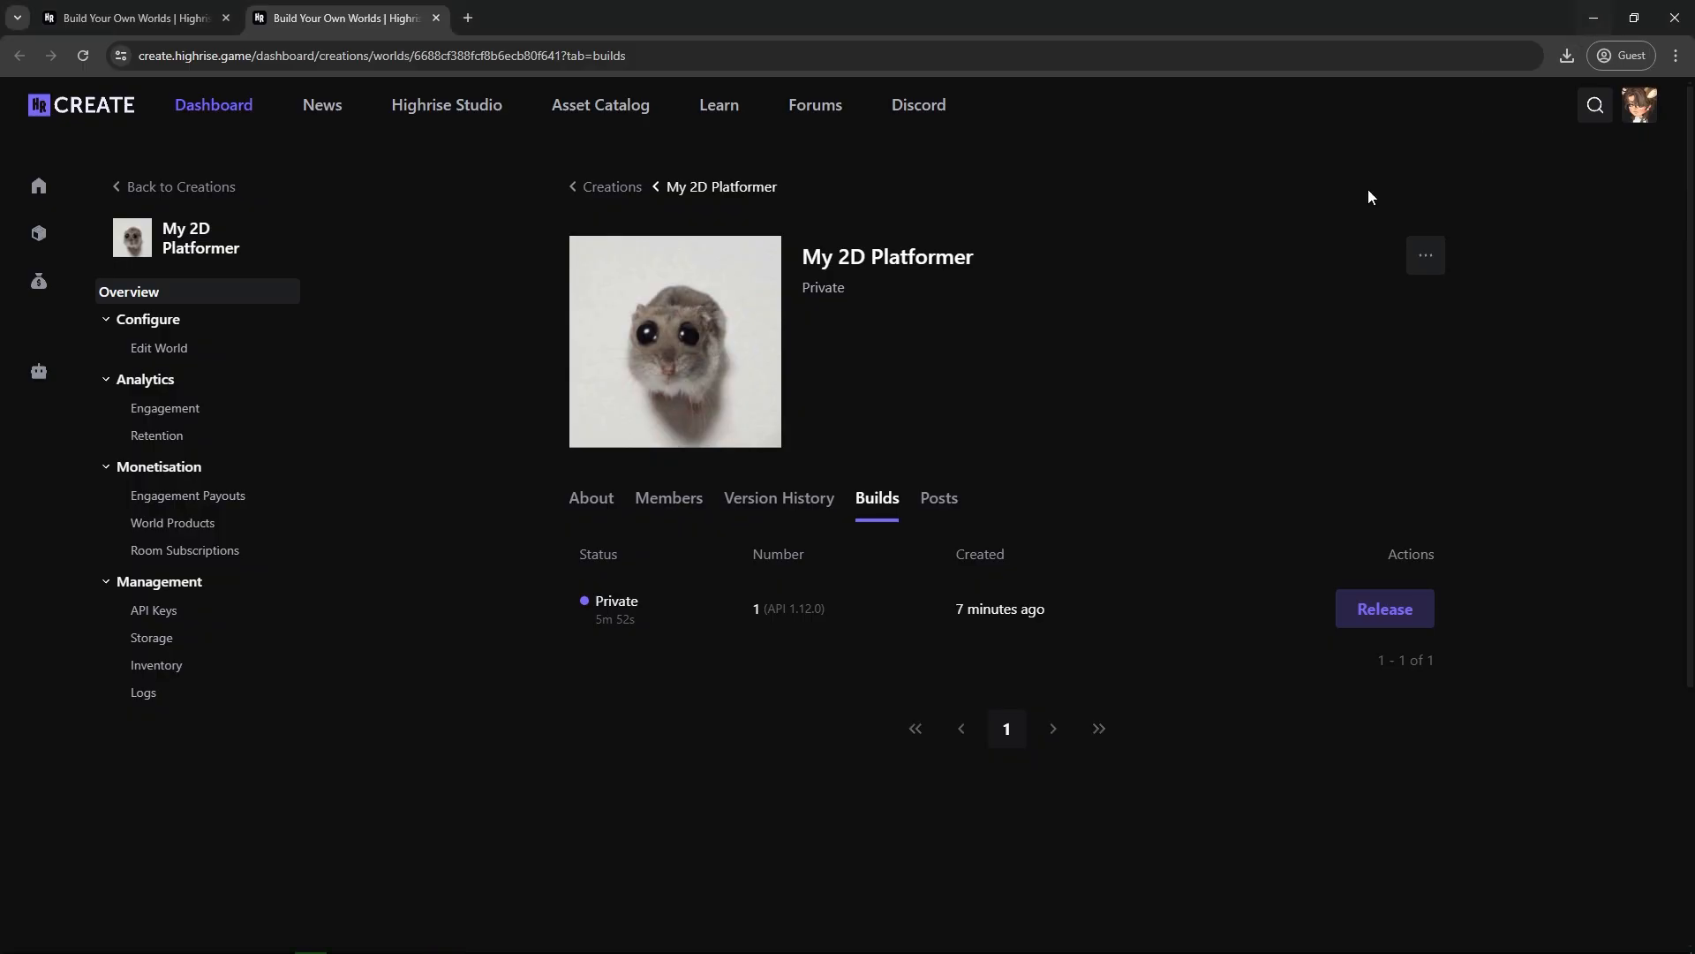
click(1381, 612)
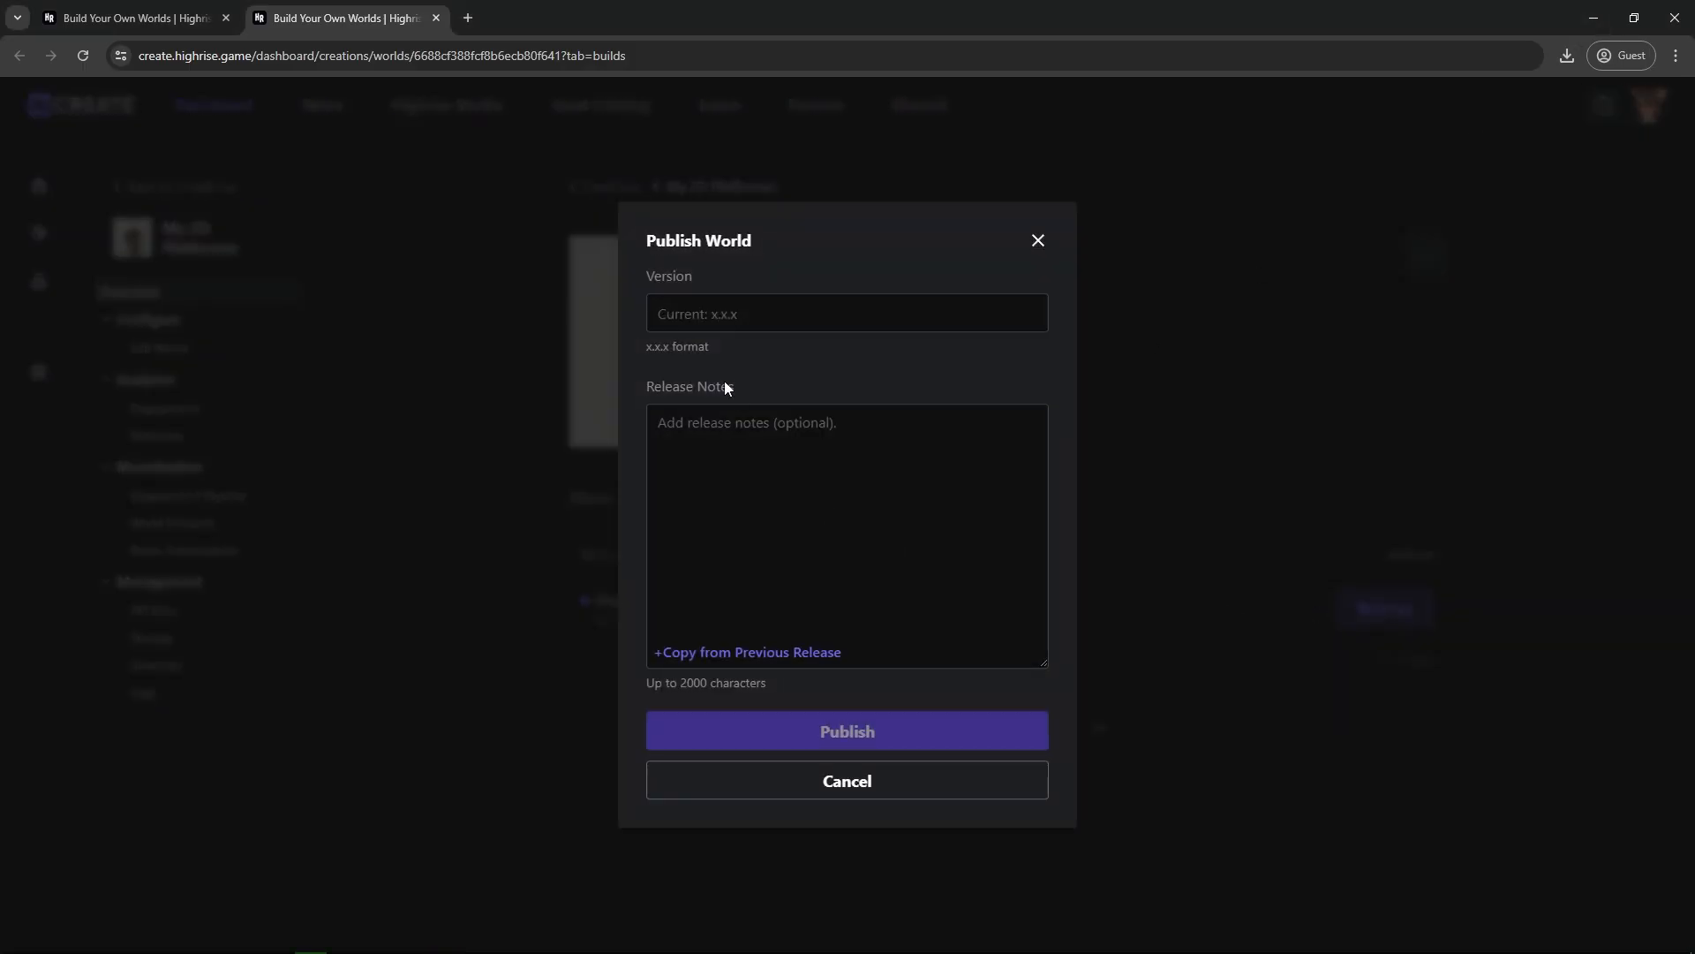
click(710, 317)
text(0.0.1)
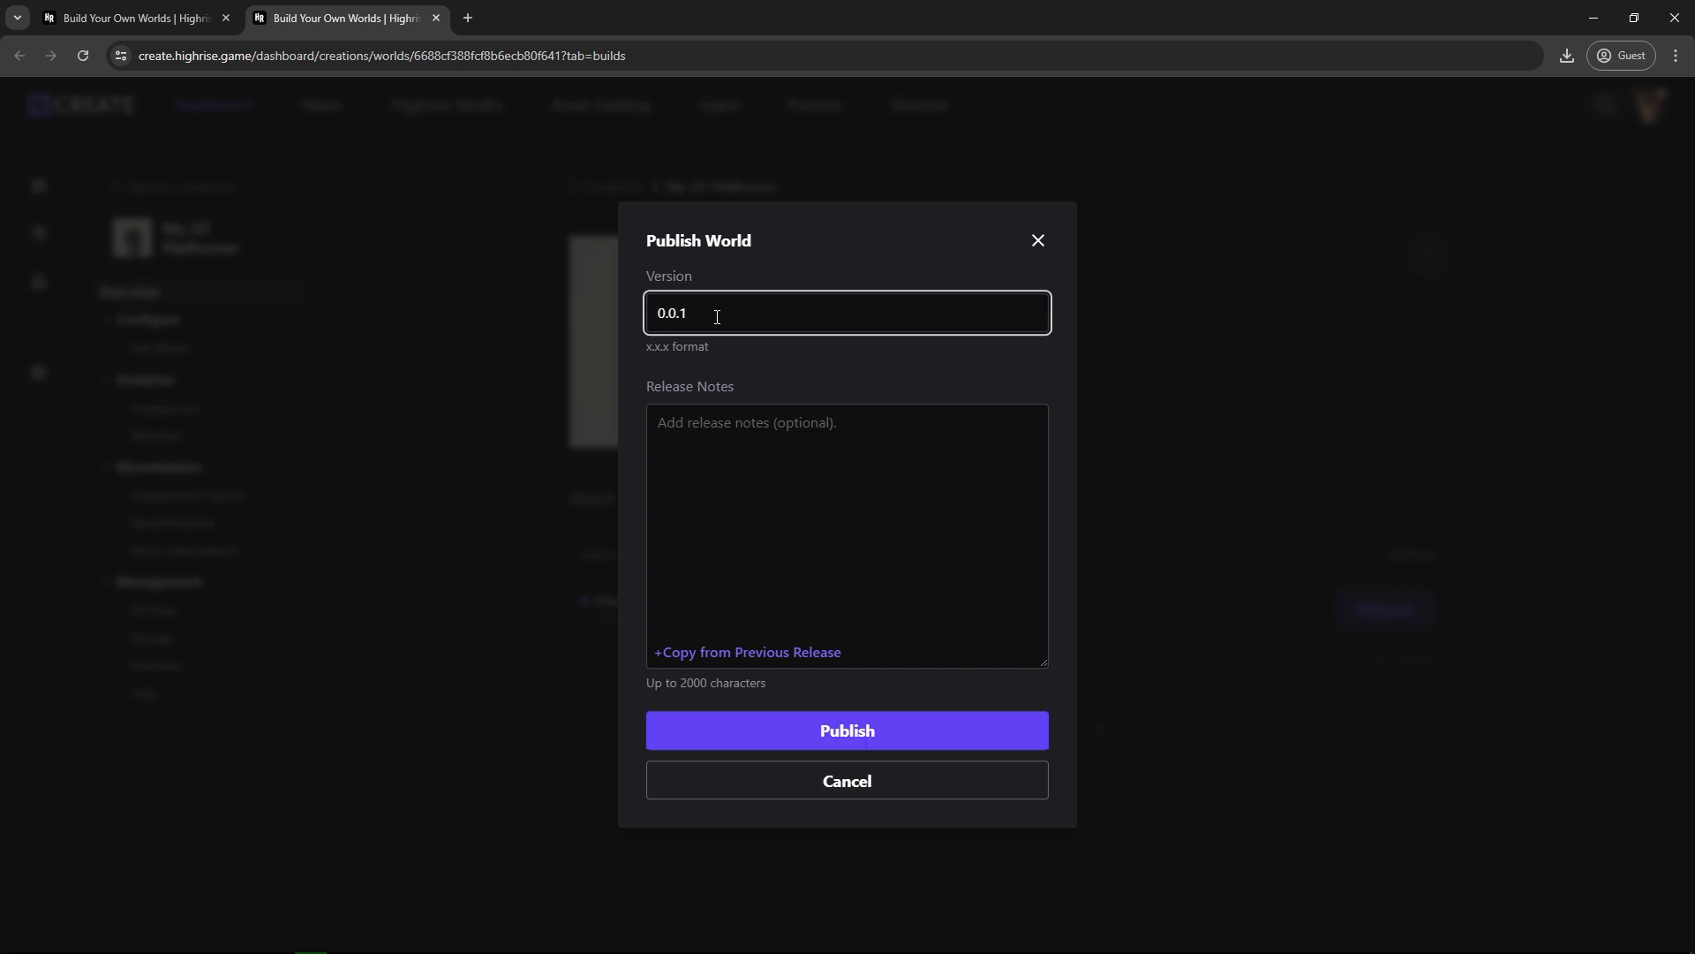
drag(717, 317, 628, 316)
text(1.0.0)
click(722, 424)
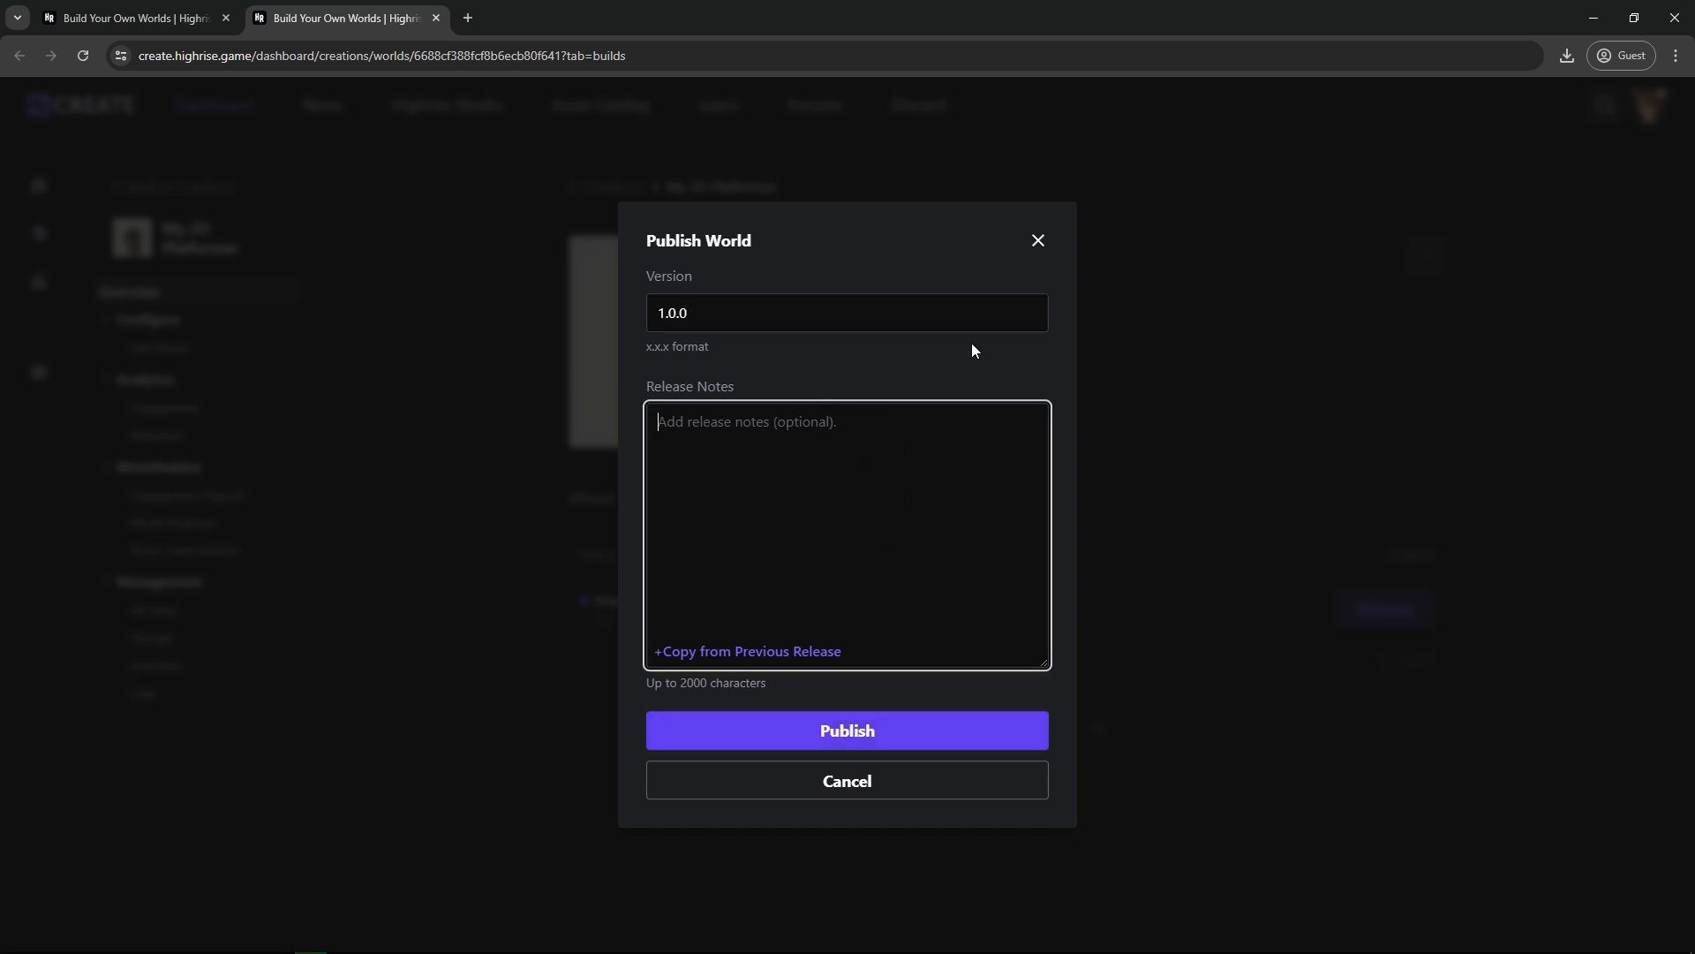
click(1038, 241)
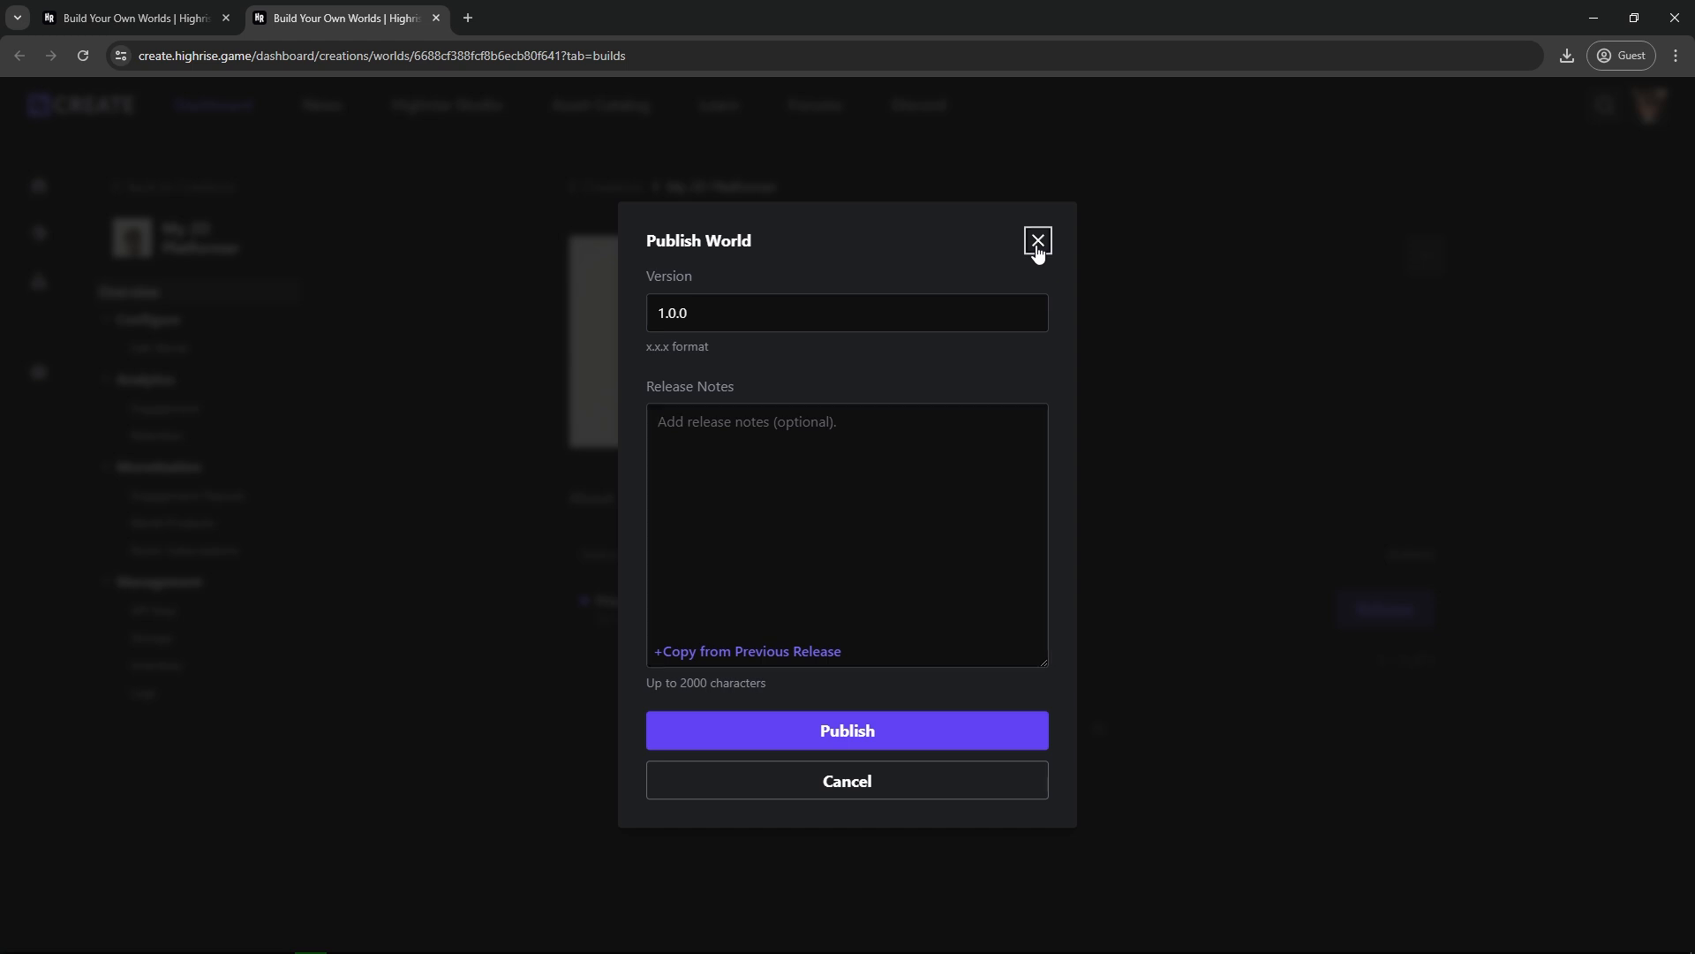
Archive the My 2D Platformer world and confirm the archiving.
click(1426, 254)
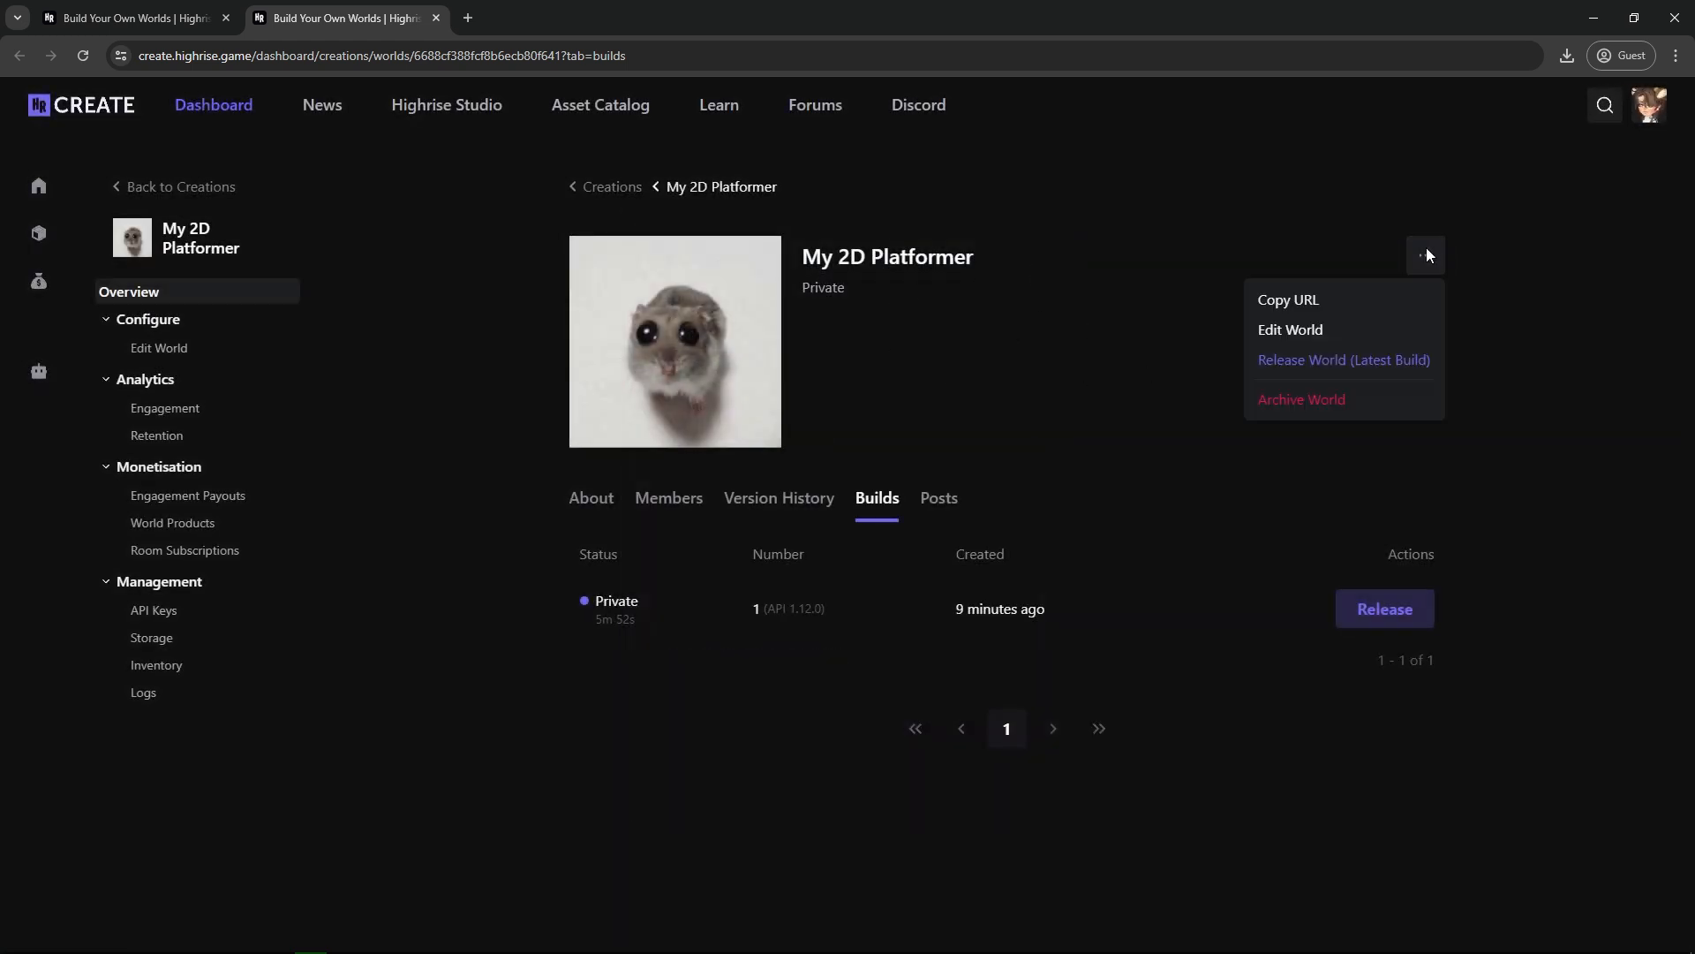
click(1319, 405)
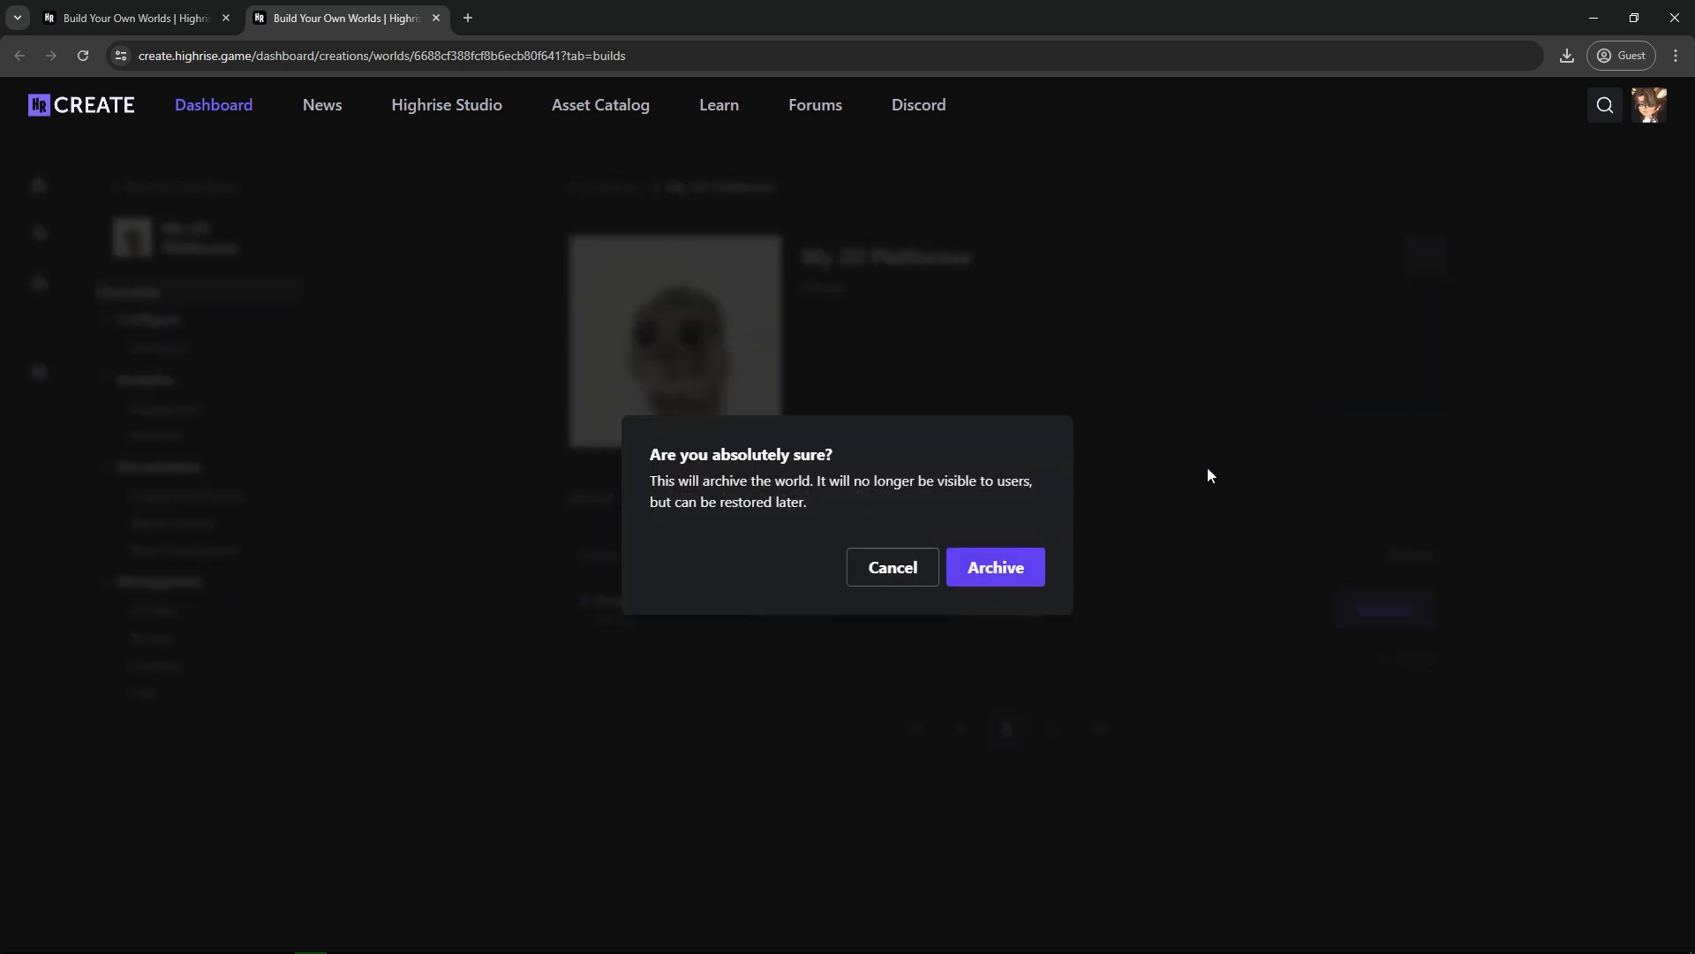
click(1013, 568)
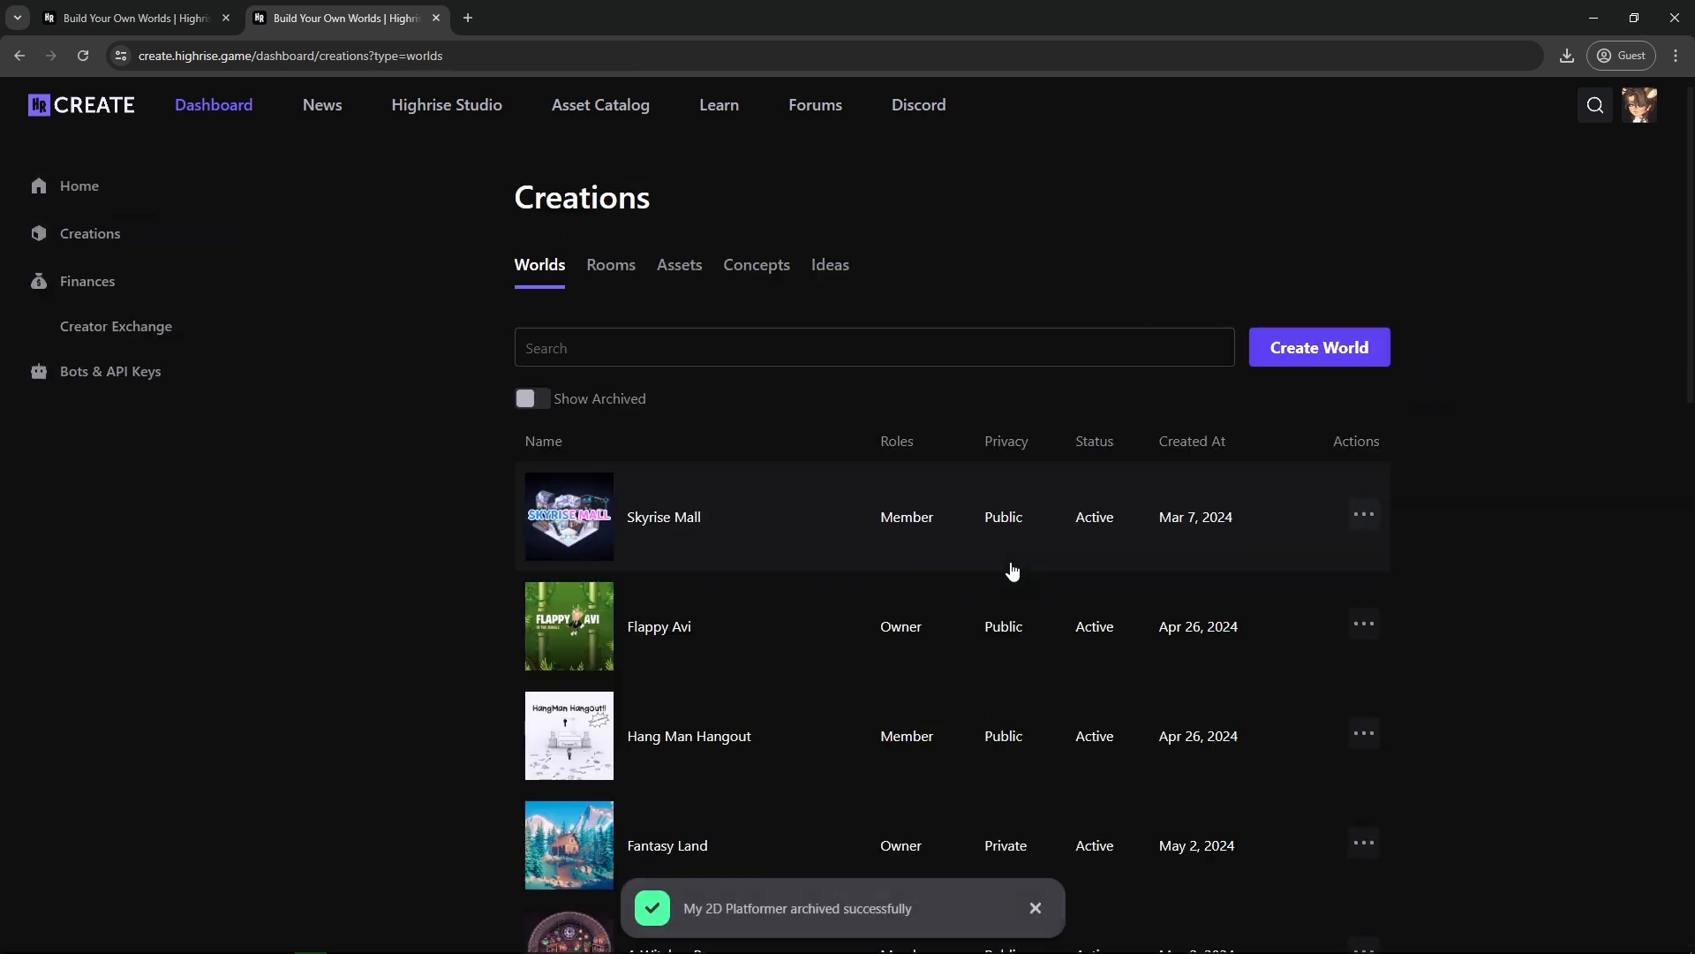
Include archived worlds in the creations list, locate My 2D Platformer on page 2, and check its available actions without restoring it.
click(534, 402)
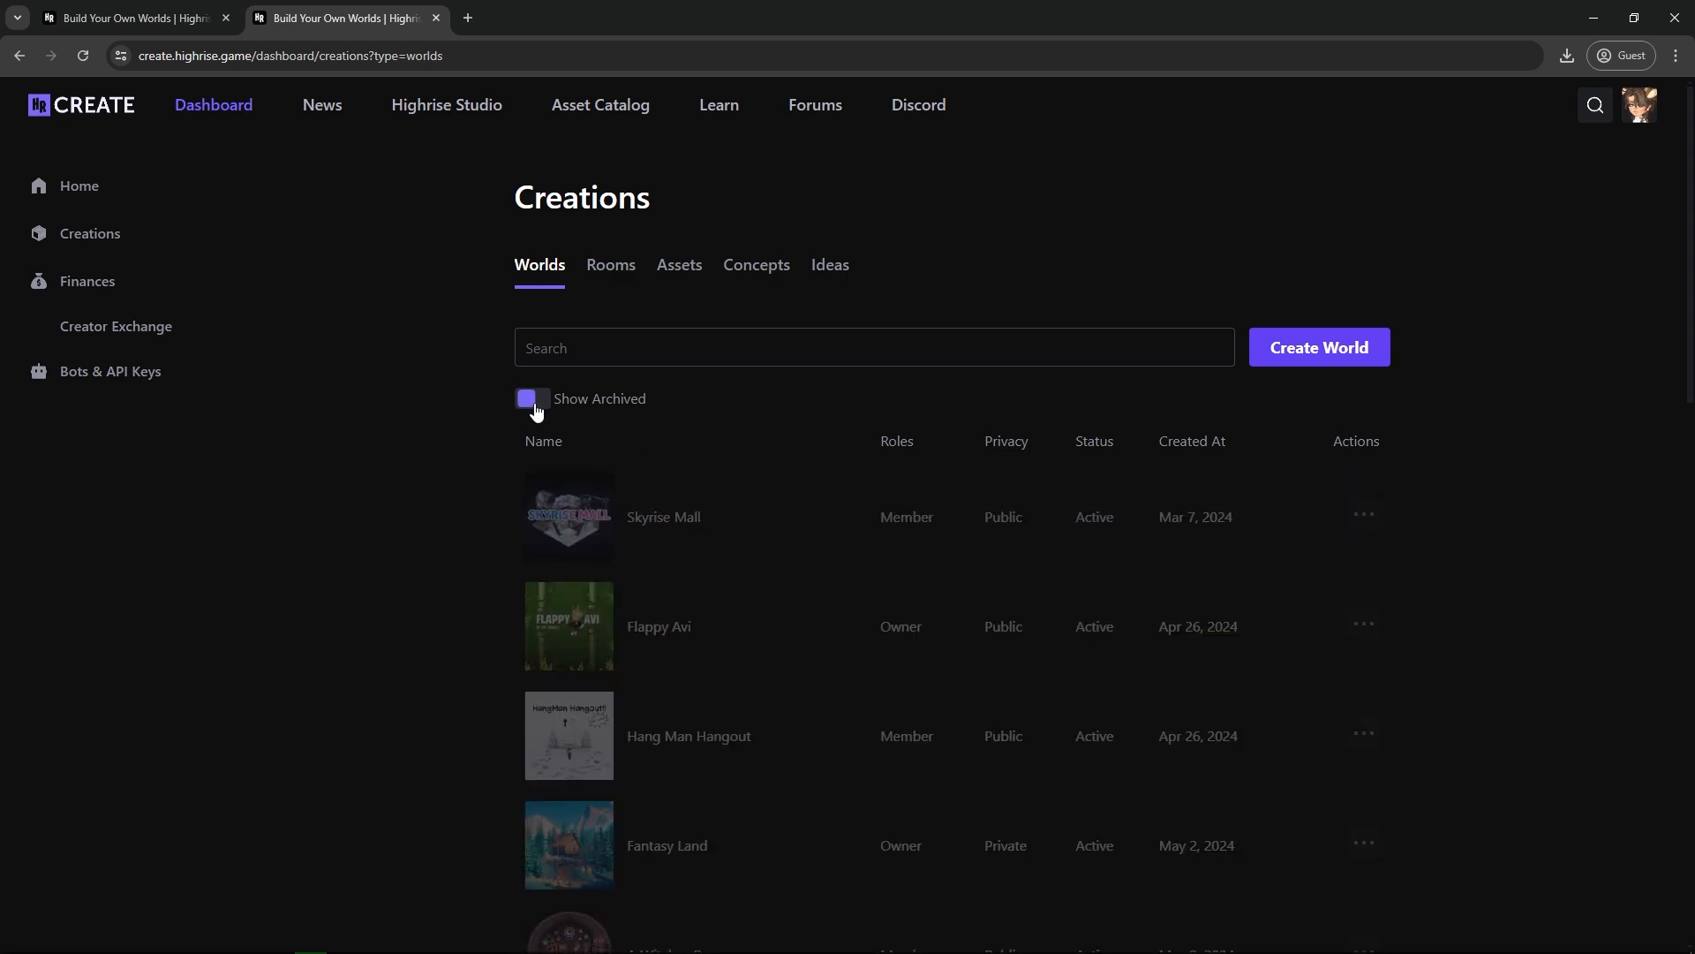
scroll(701, 500, down, 8)
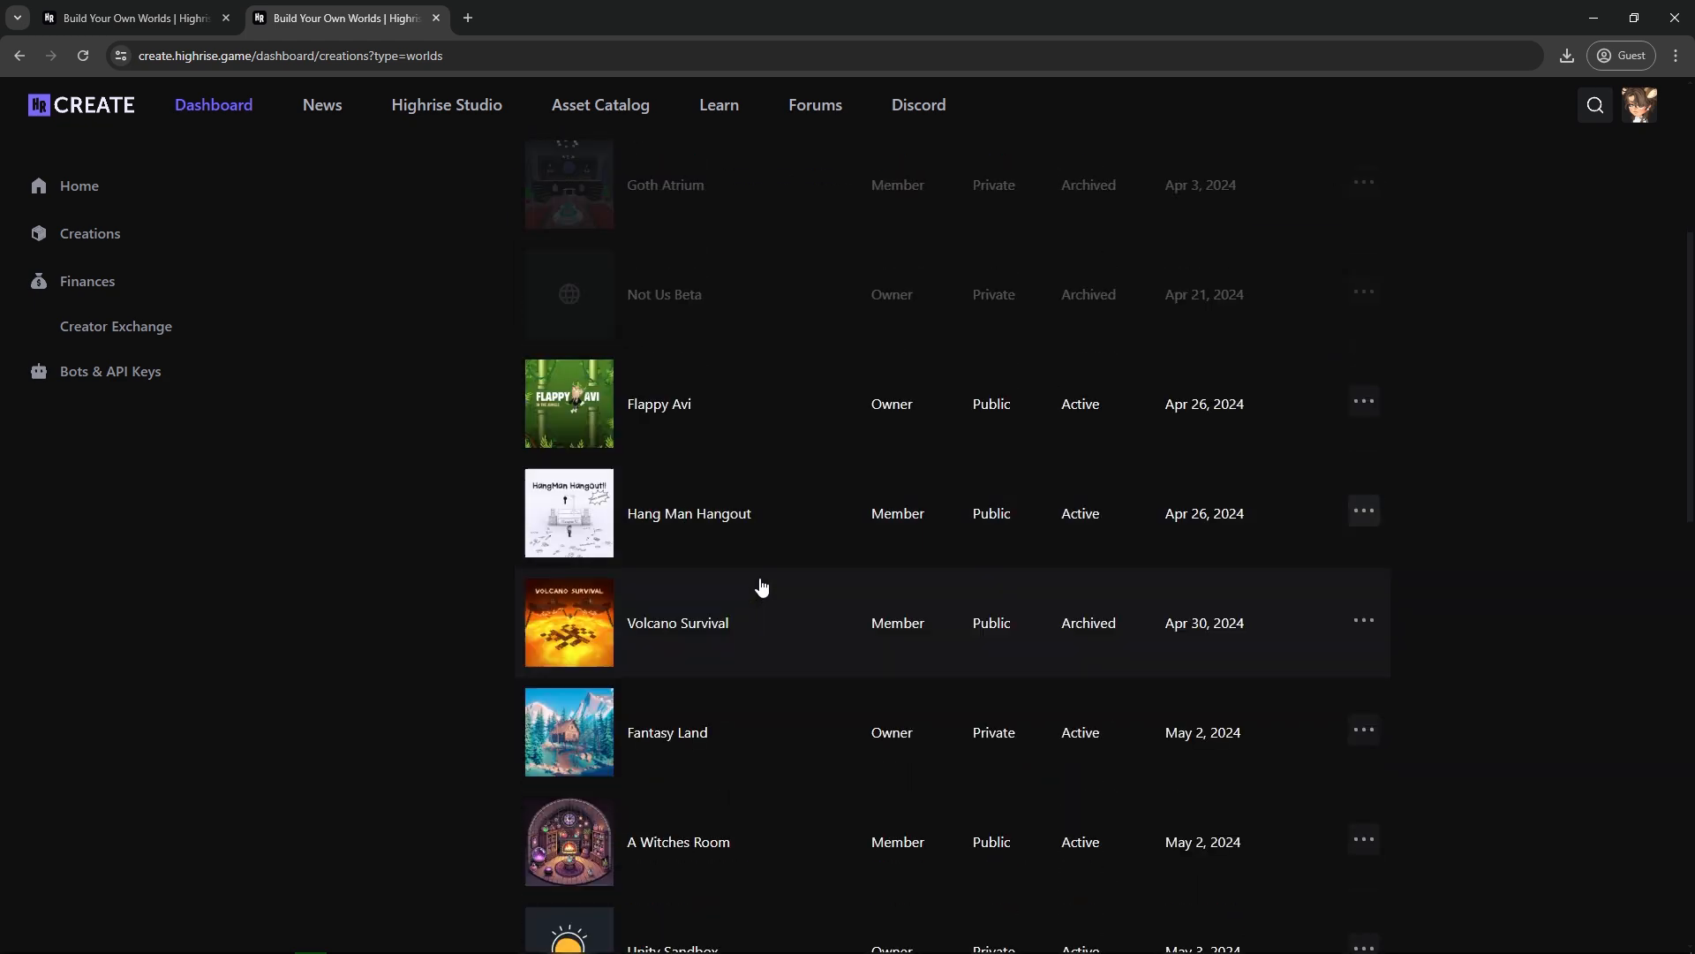
scroll(700, 565, up, 6)
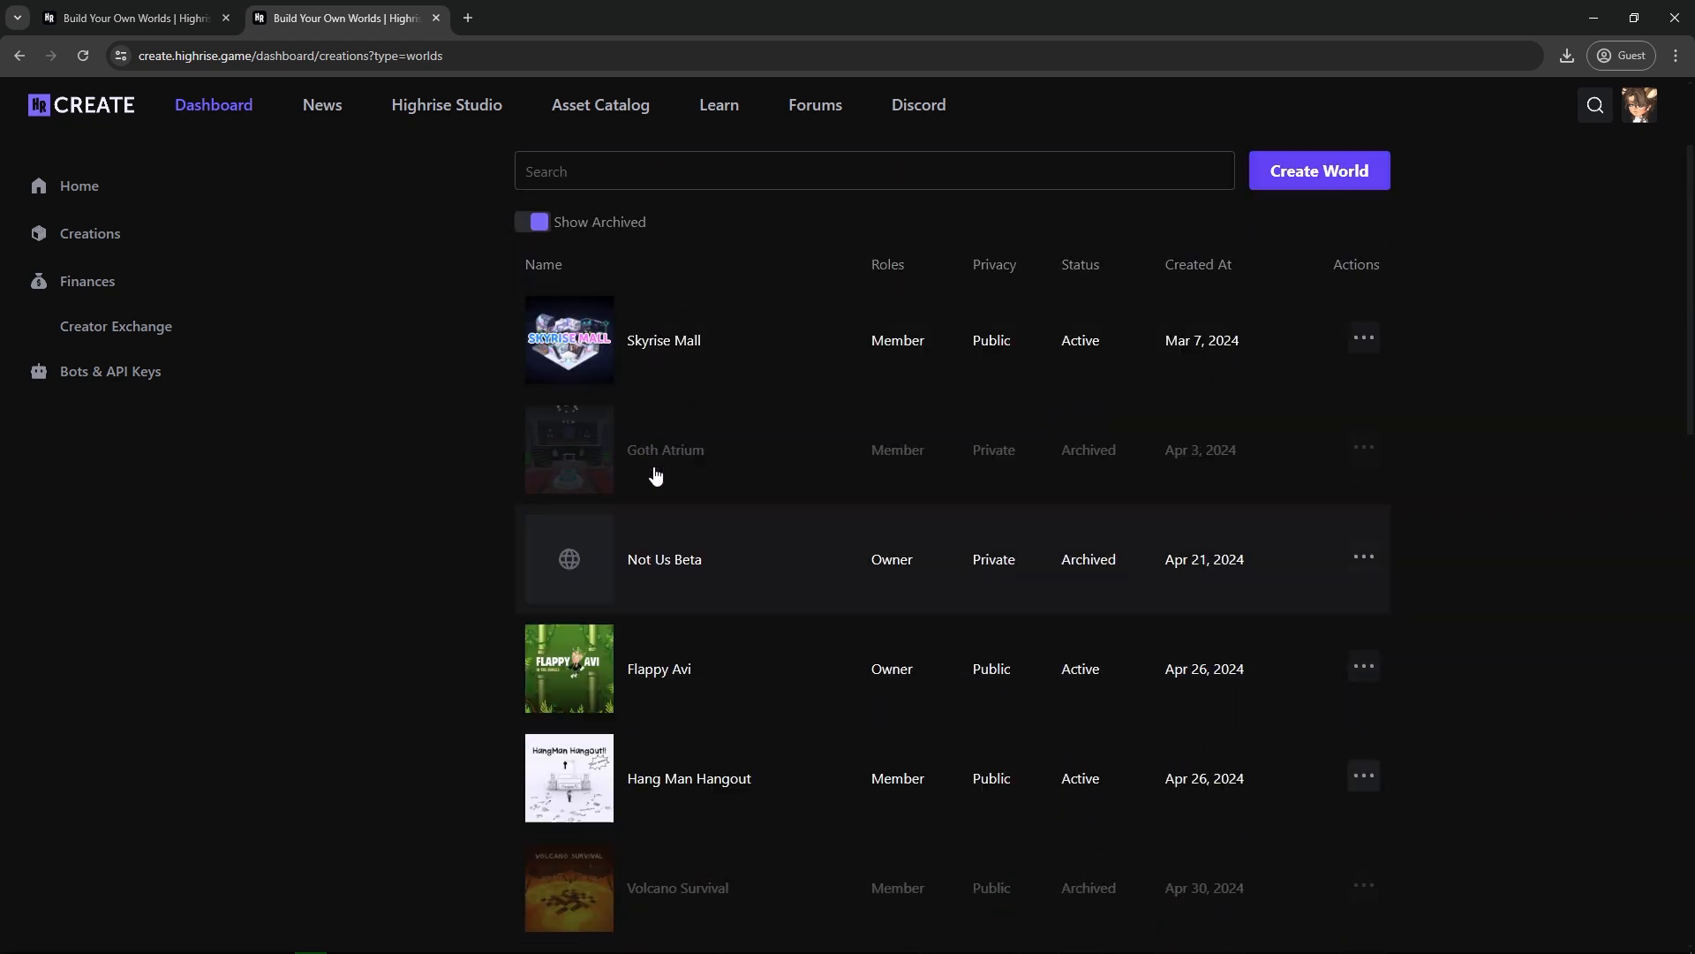
scroll(654, 477, down, 5)
scroll(702, 480, down, 9)
scroll(957, 905, up, 2)
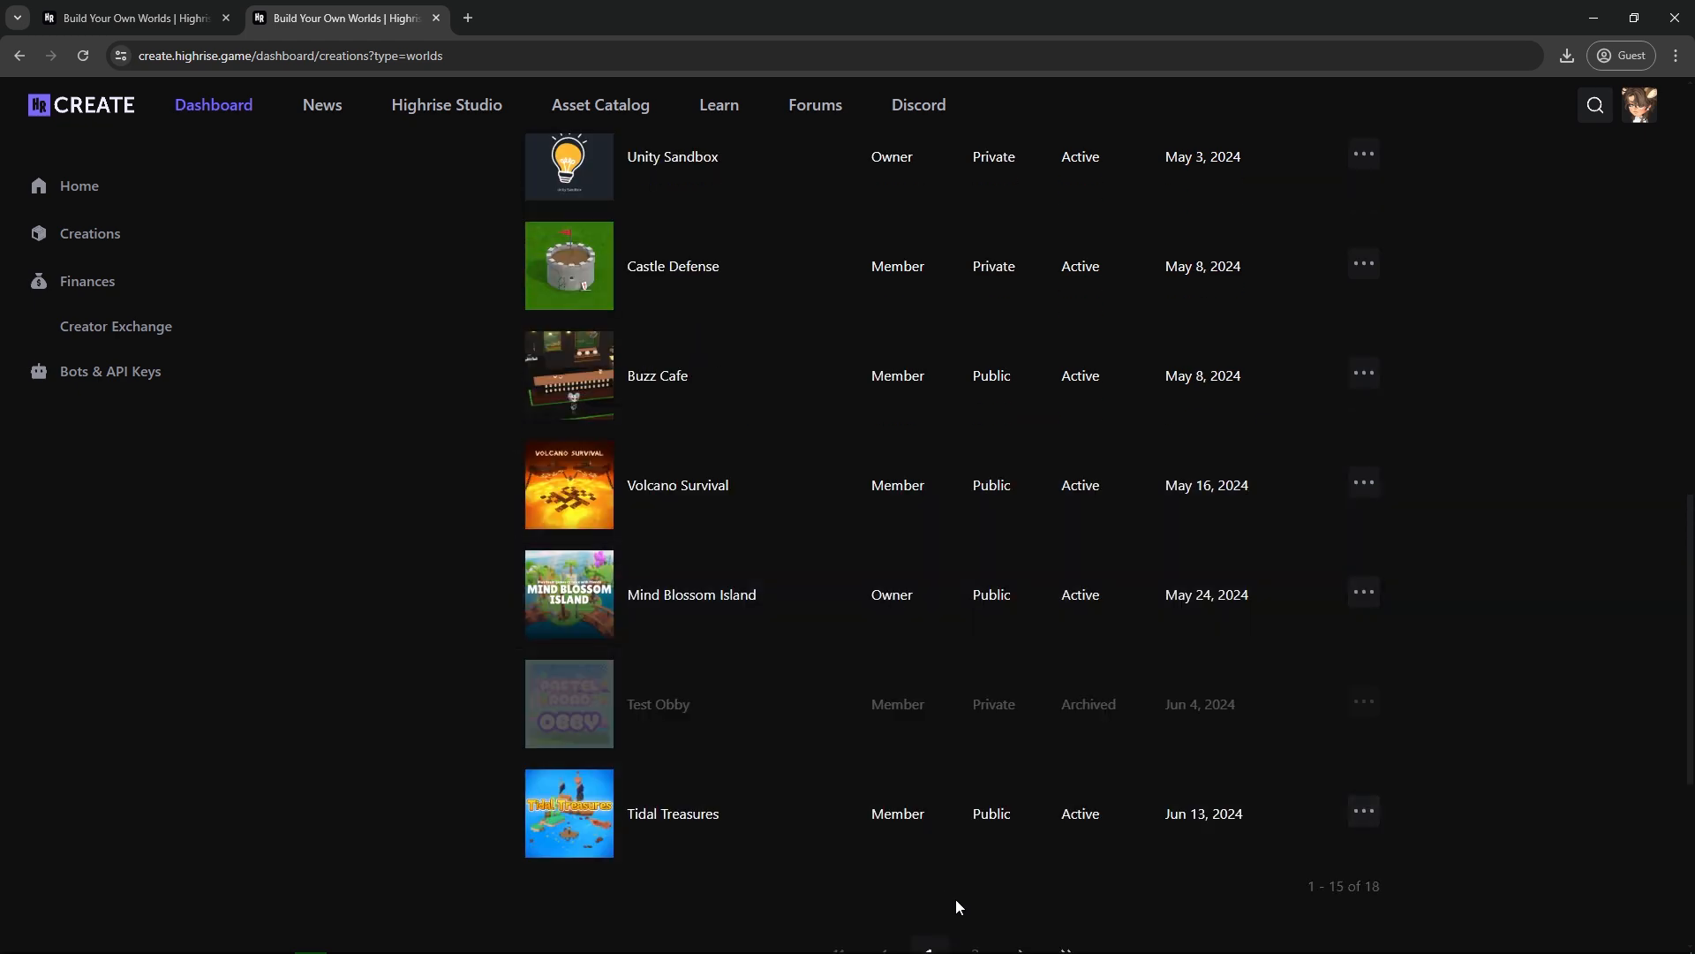
scroll(972, 848, down, 2)
click(974, 778)
scroll(760, 568, up, 3)
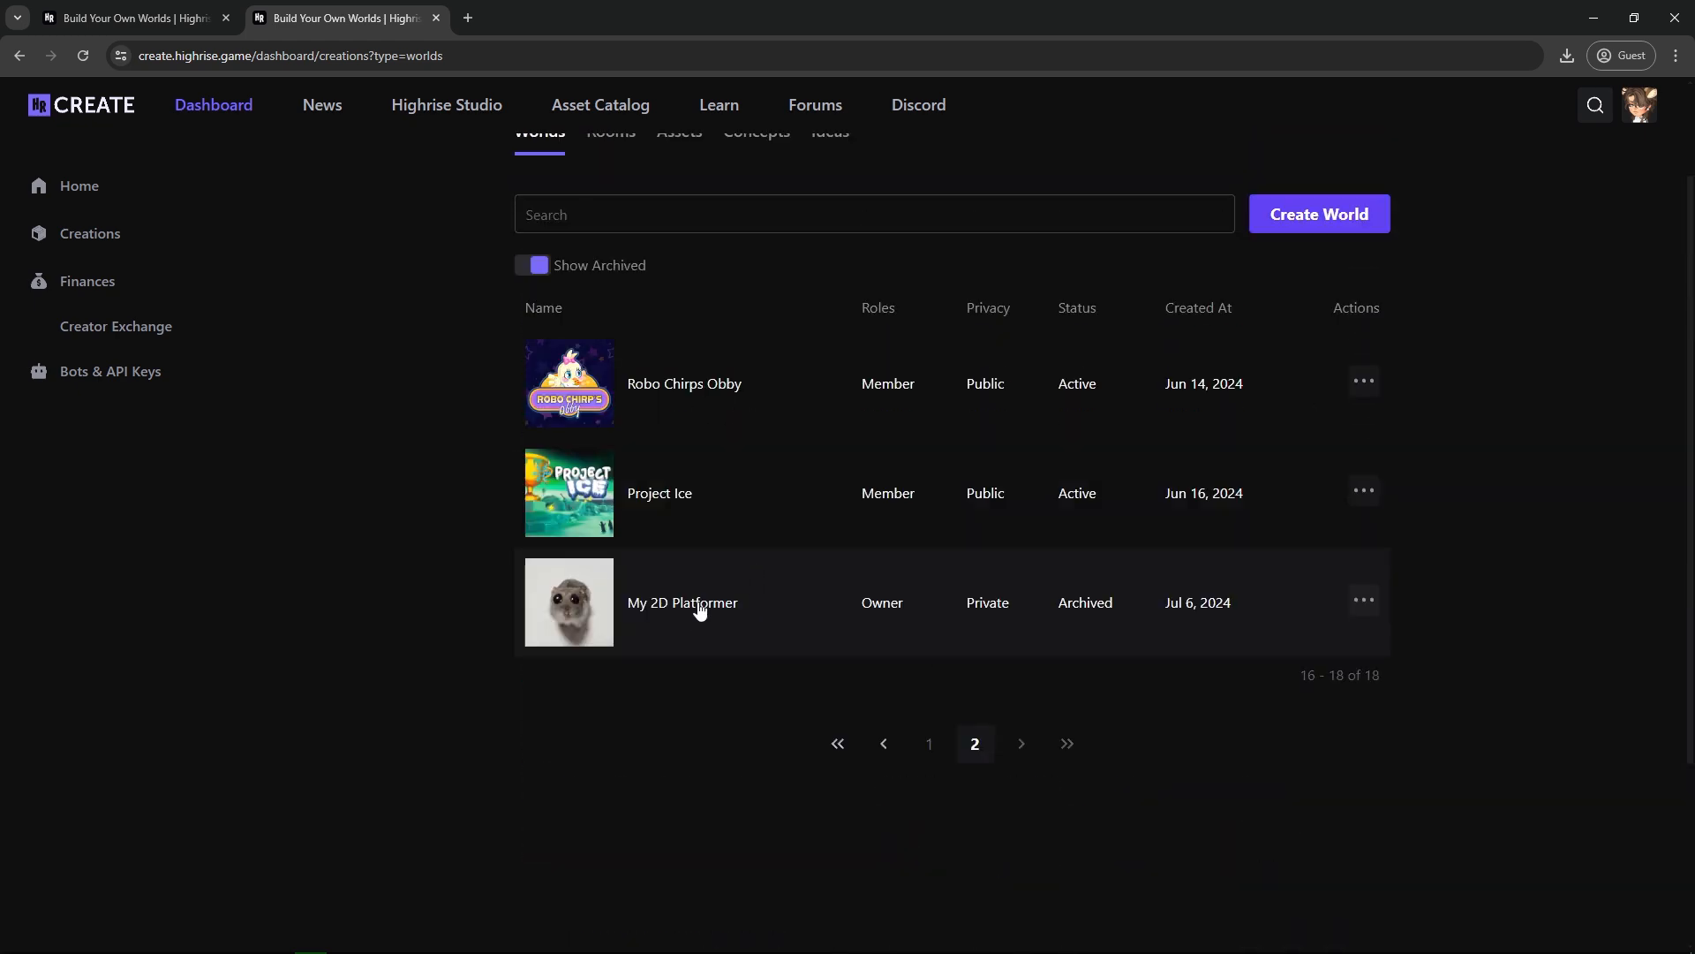
click(1362, 603)
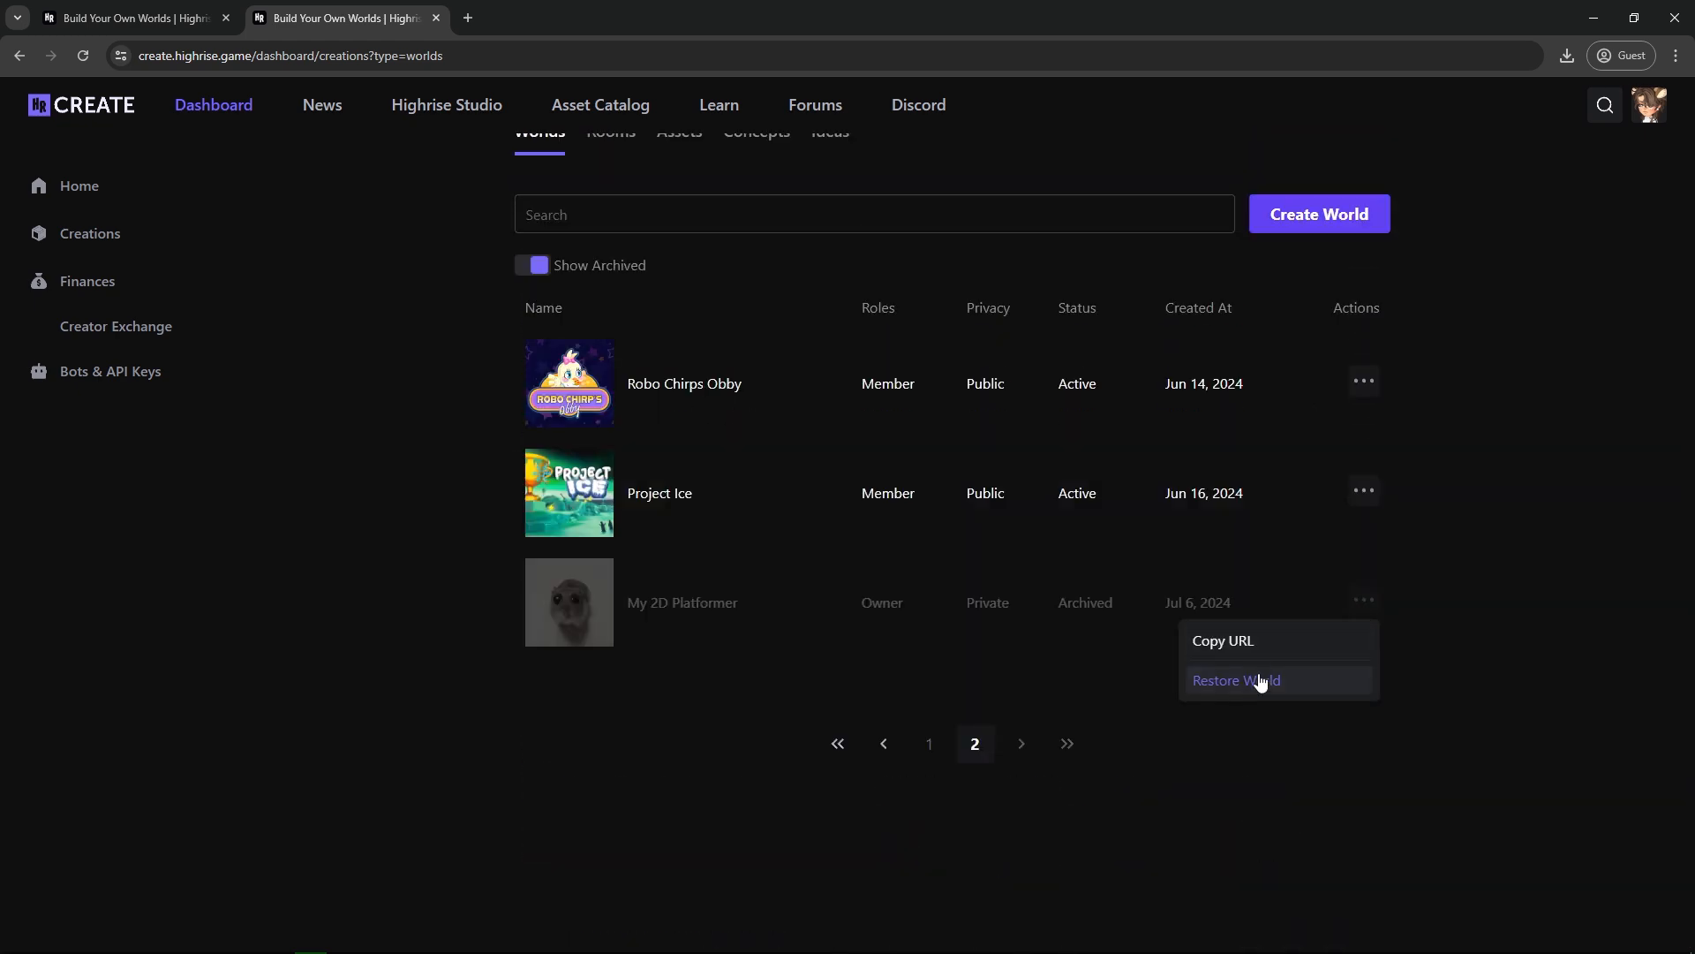
click(1071, 694)
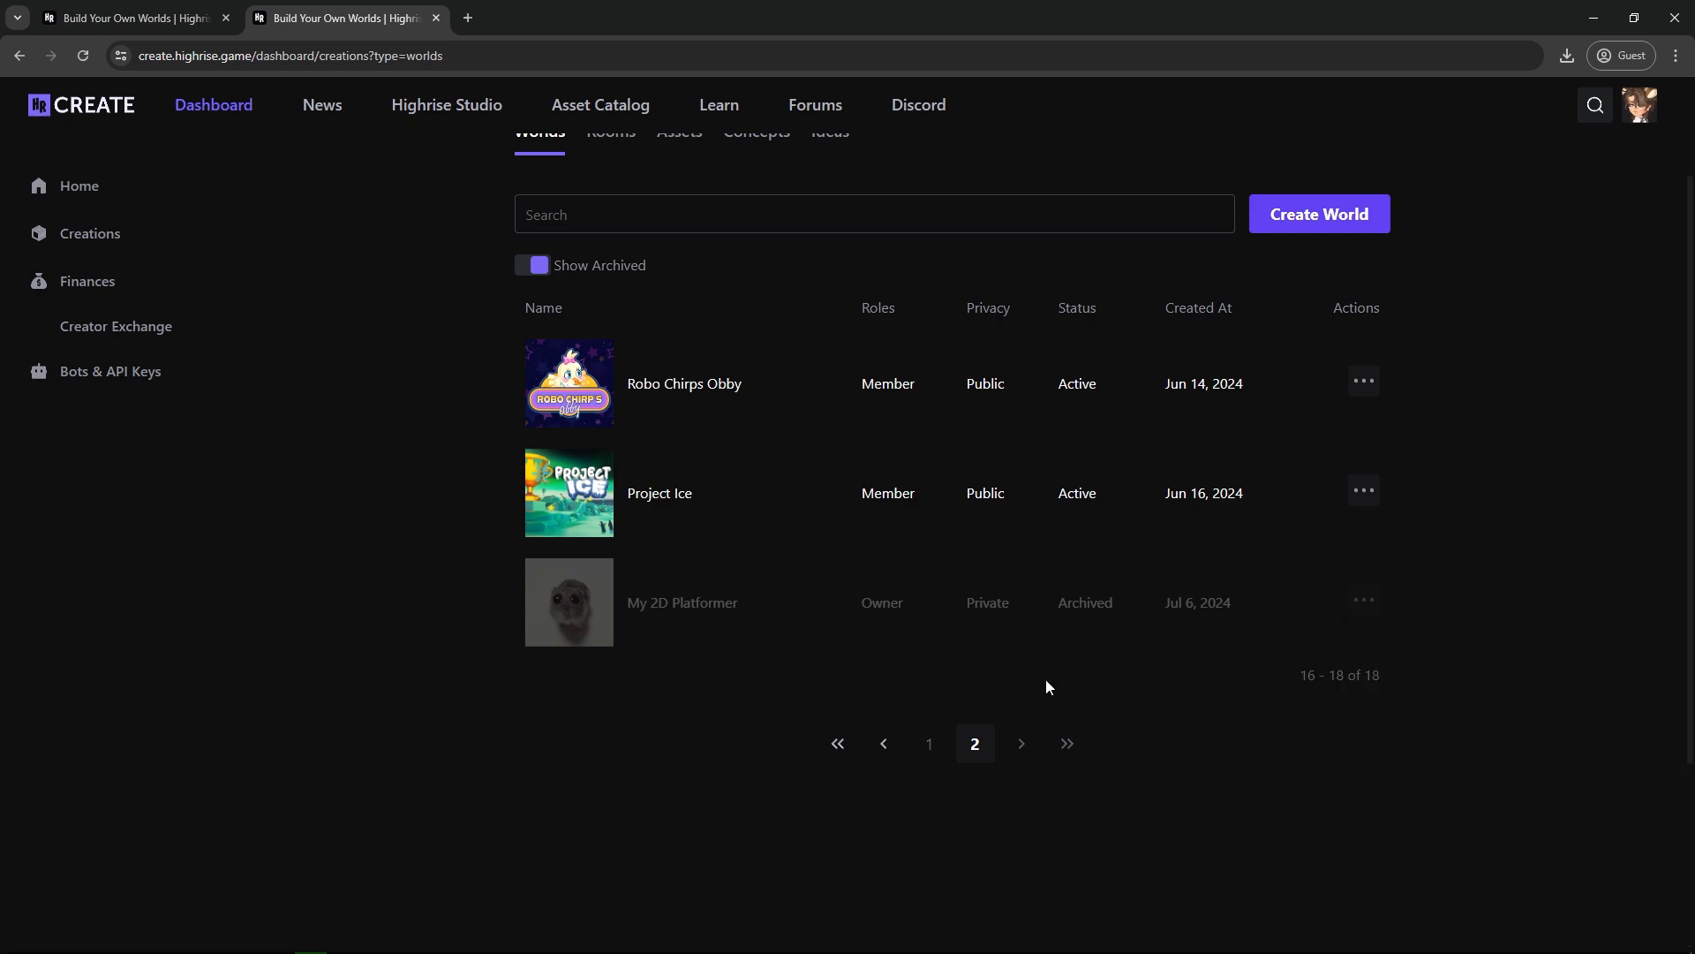